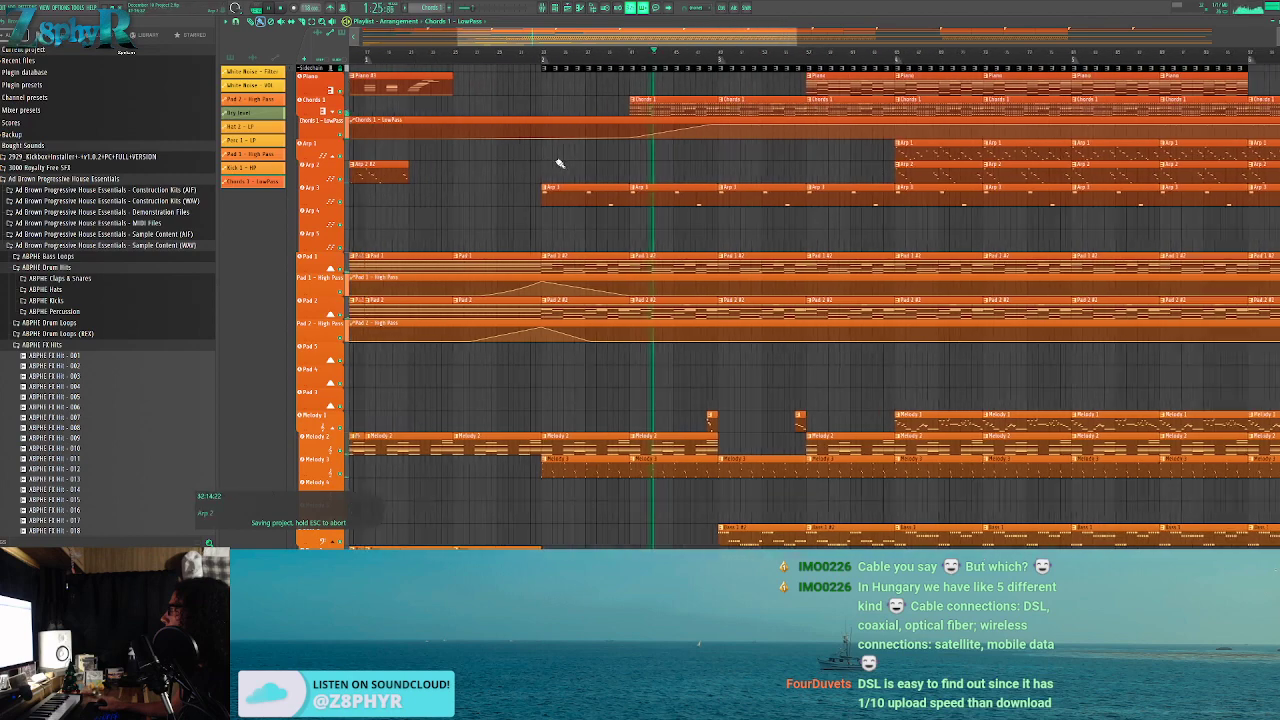
Stop playback, switch to the browser and enlarge the SMA connector product page to 130% to examine the cable ends
key(space)
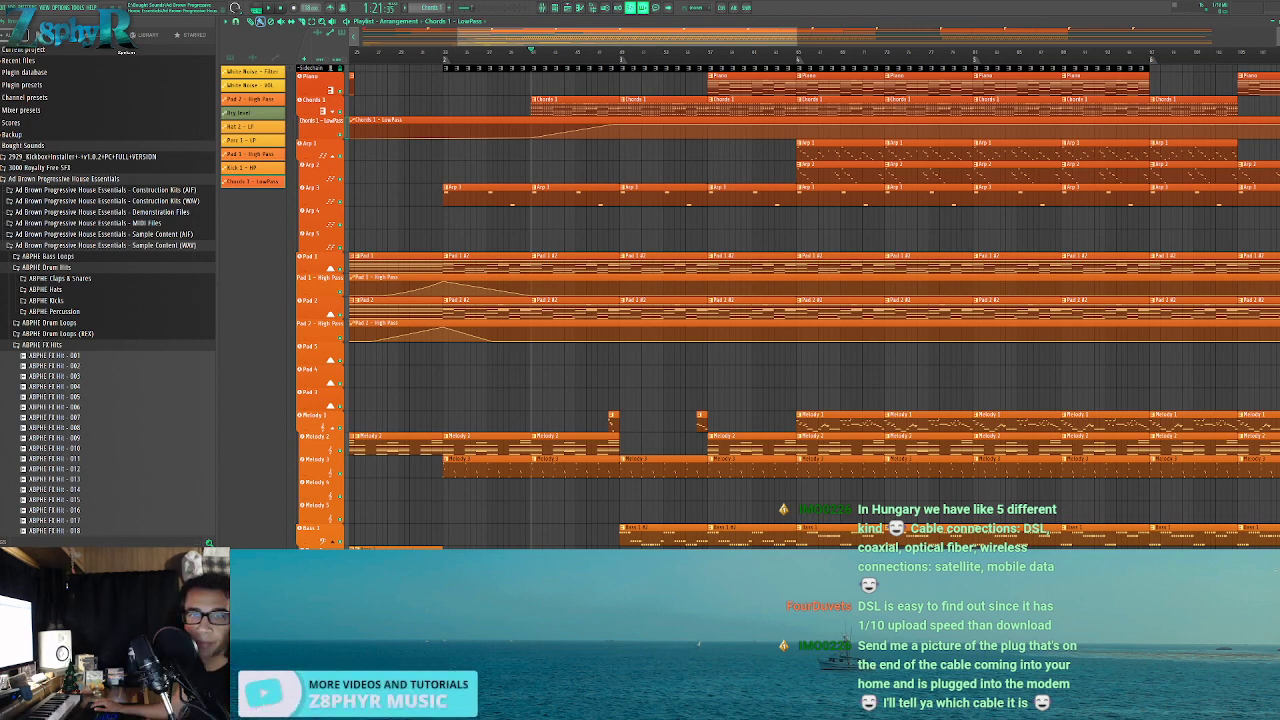
drag(0, 302, 471, 3)
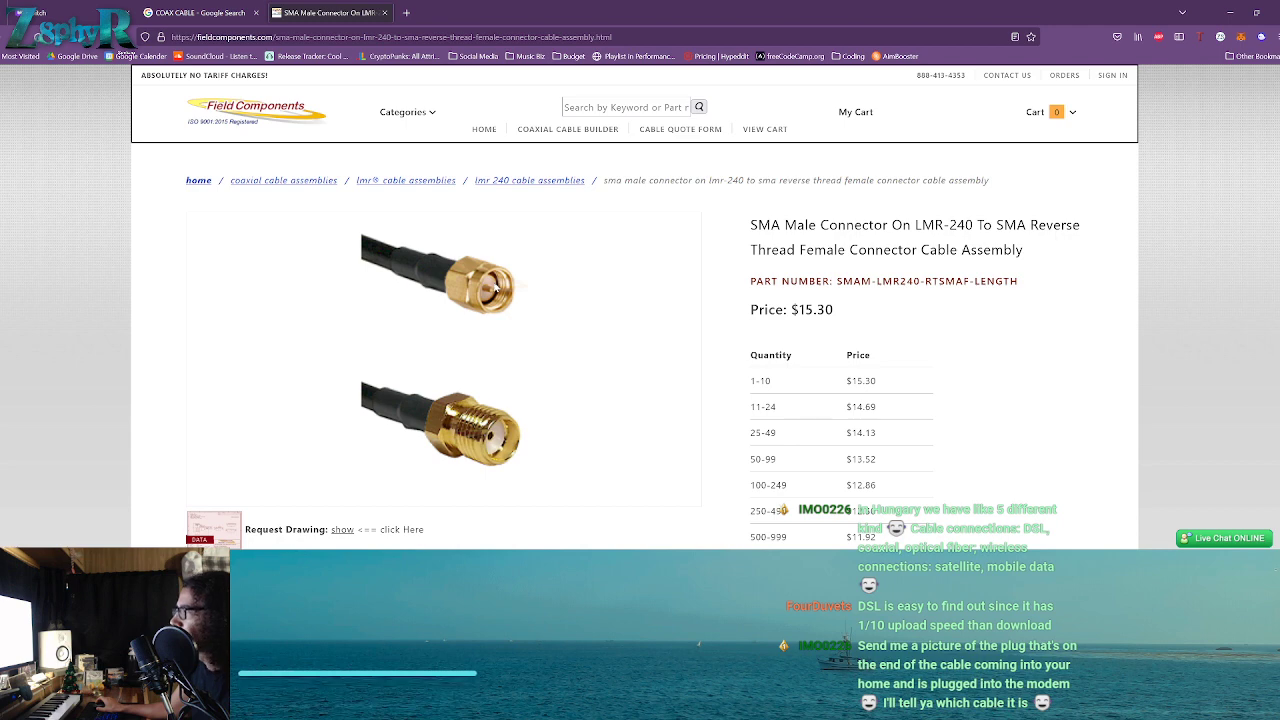
key(ctrl+plus)
key(ctrl+plus)
key(ctrl+plus)
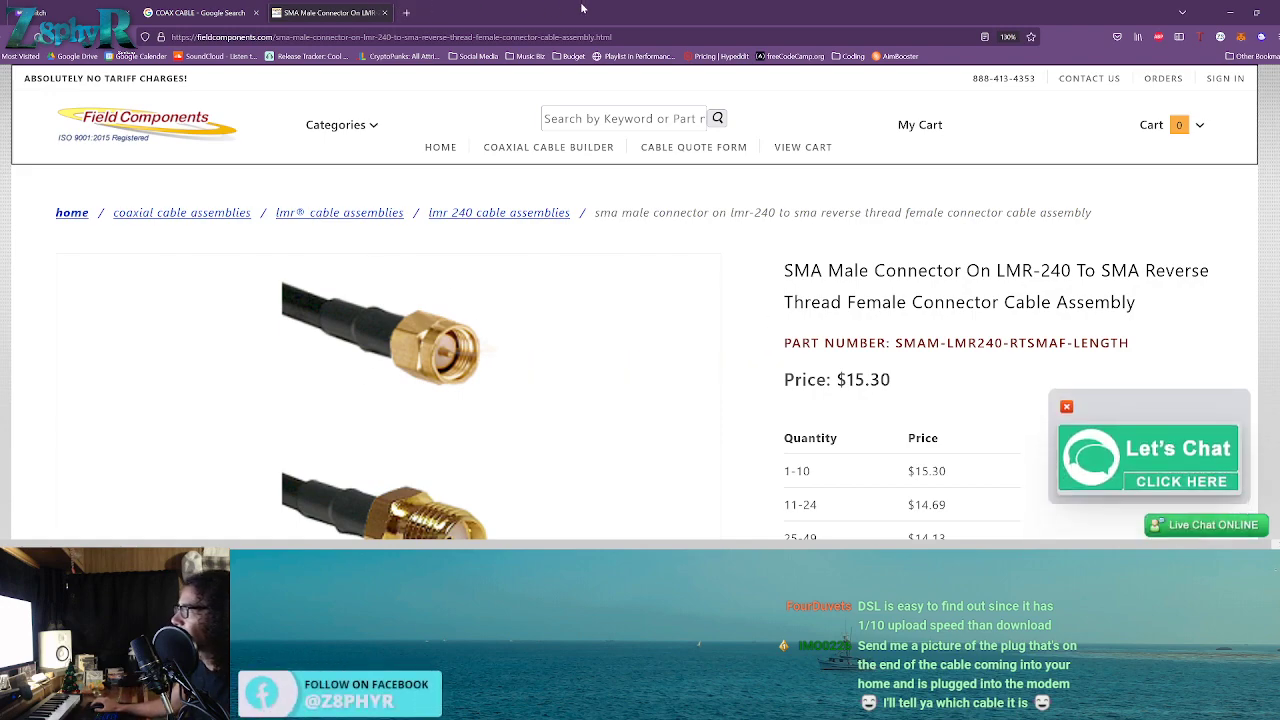
key(alt+Tab)
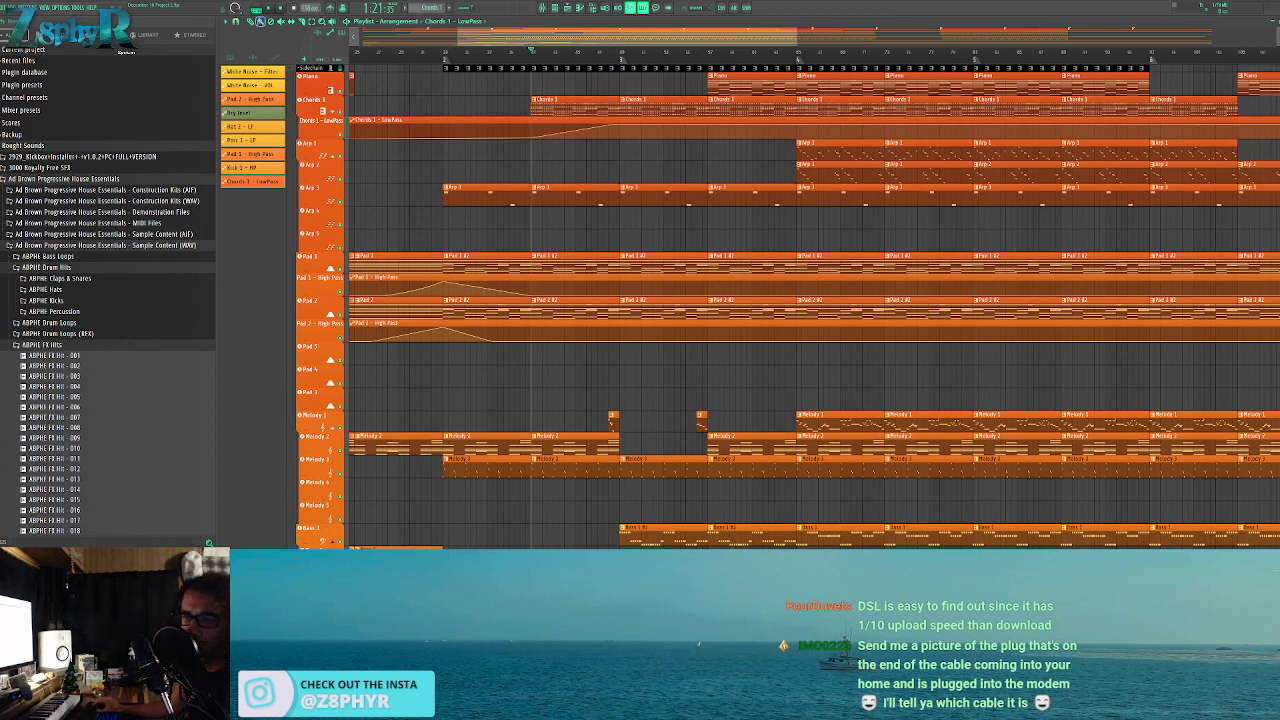
Save the project and play the arrangement from about bar 41 to review the pad and melody tracks
key(ctrl+s)
key(space)
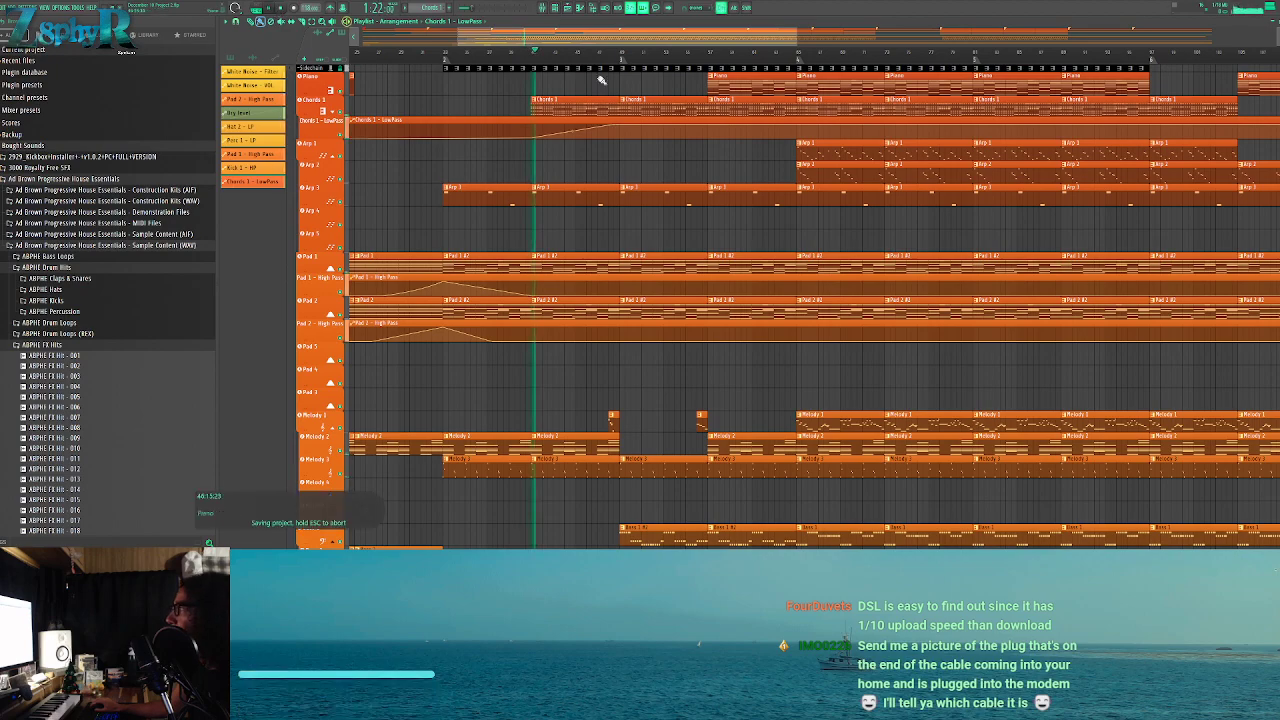
scroll(678, 316, down, 5)
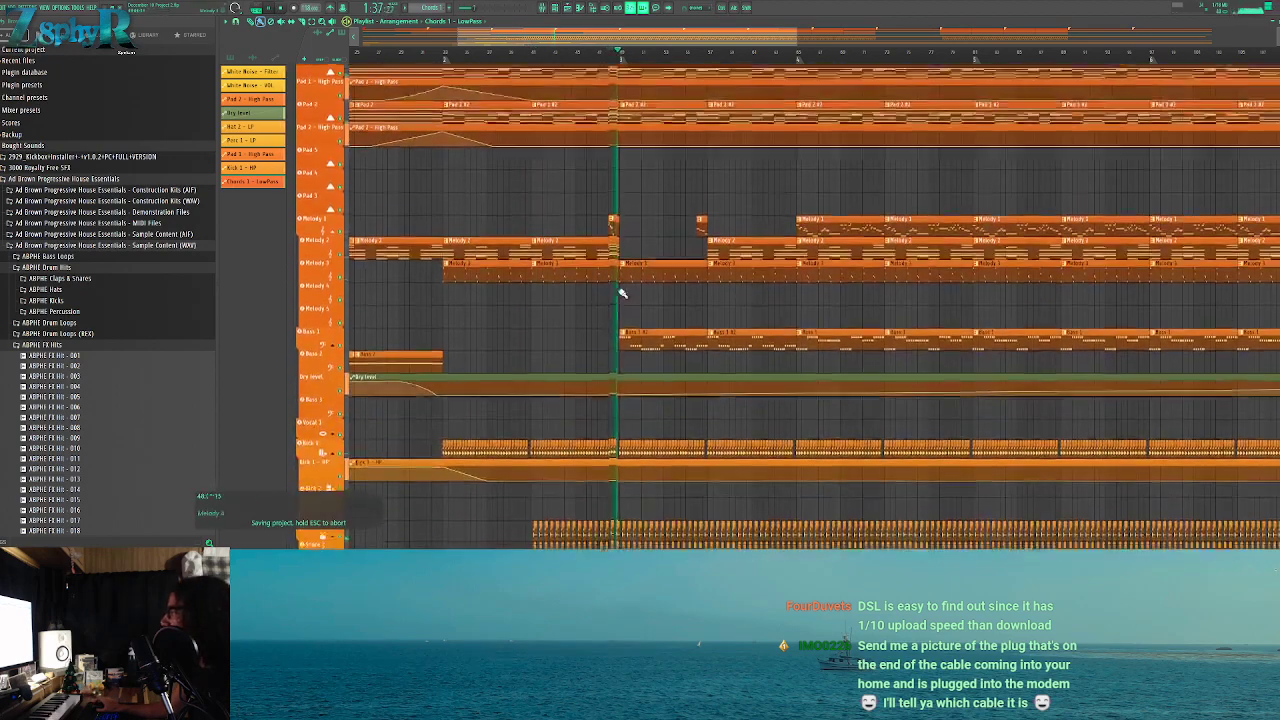
scroll(633, 293, up, 10)
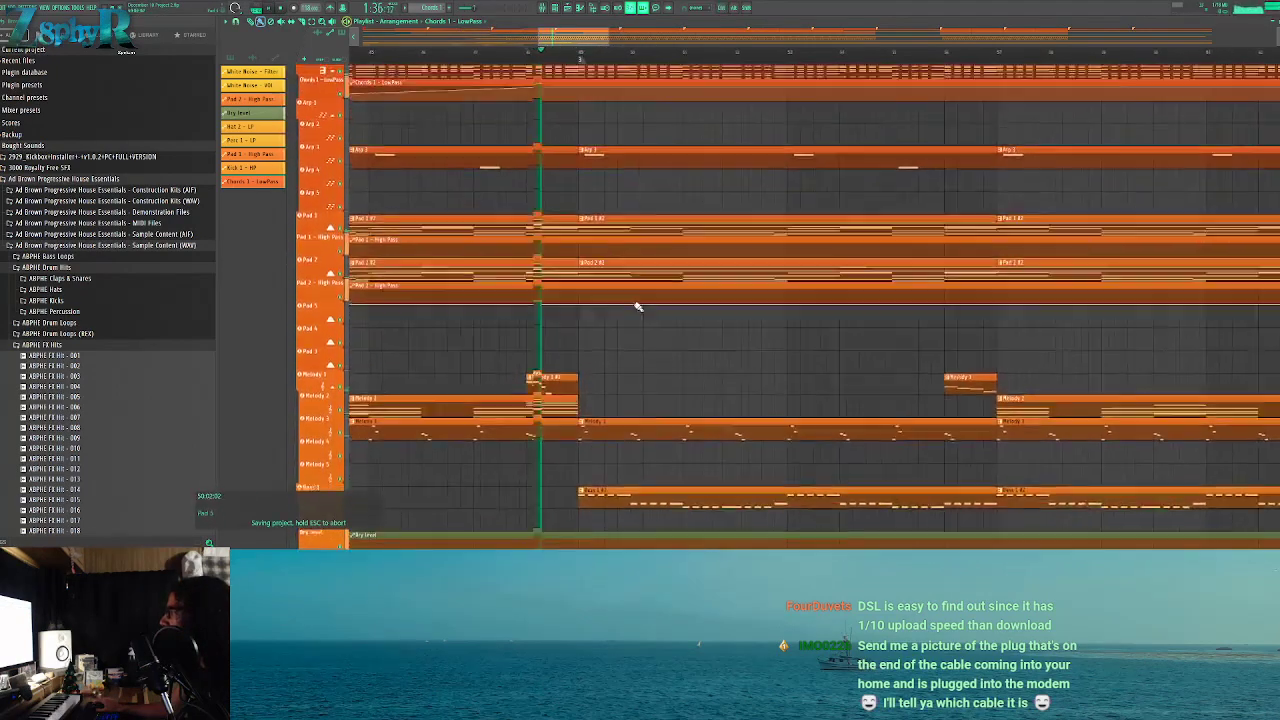
Audition the Melody 1 mixer track in solo during playback and save the project
key(F9)
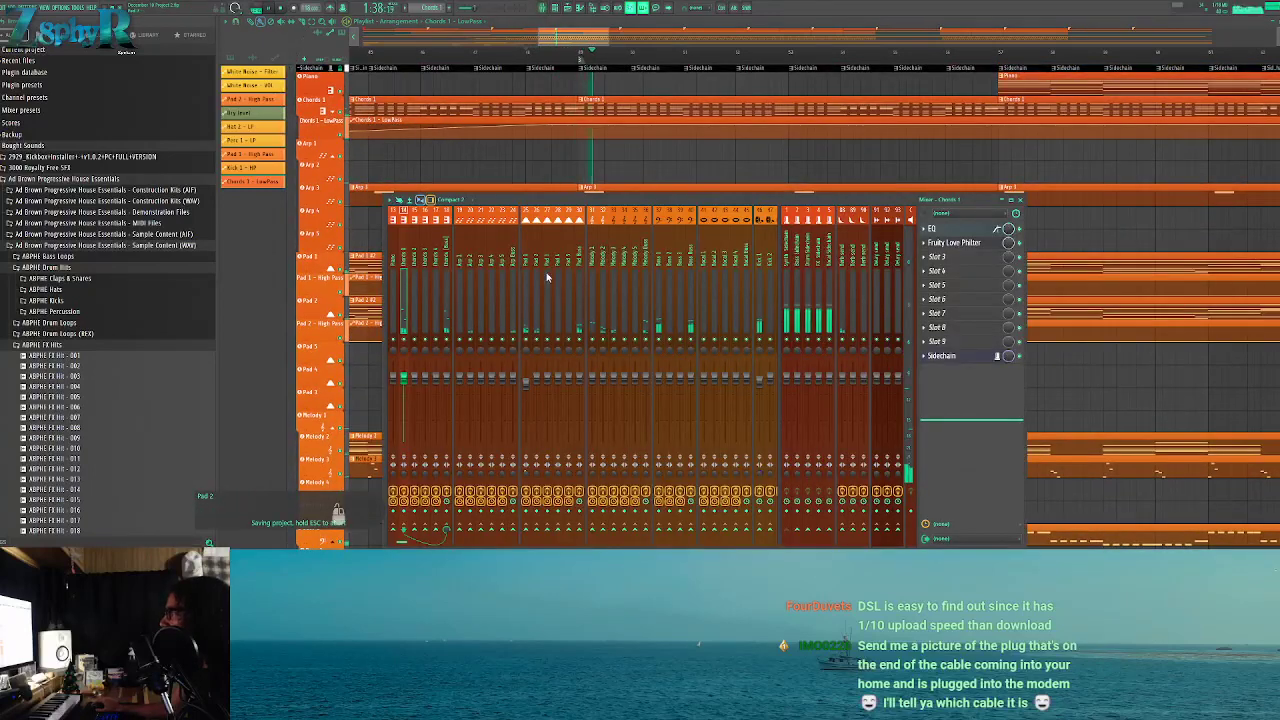
key(space)
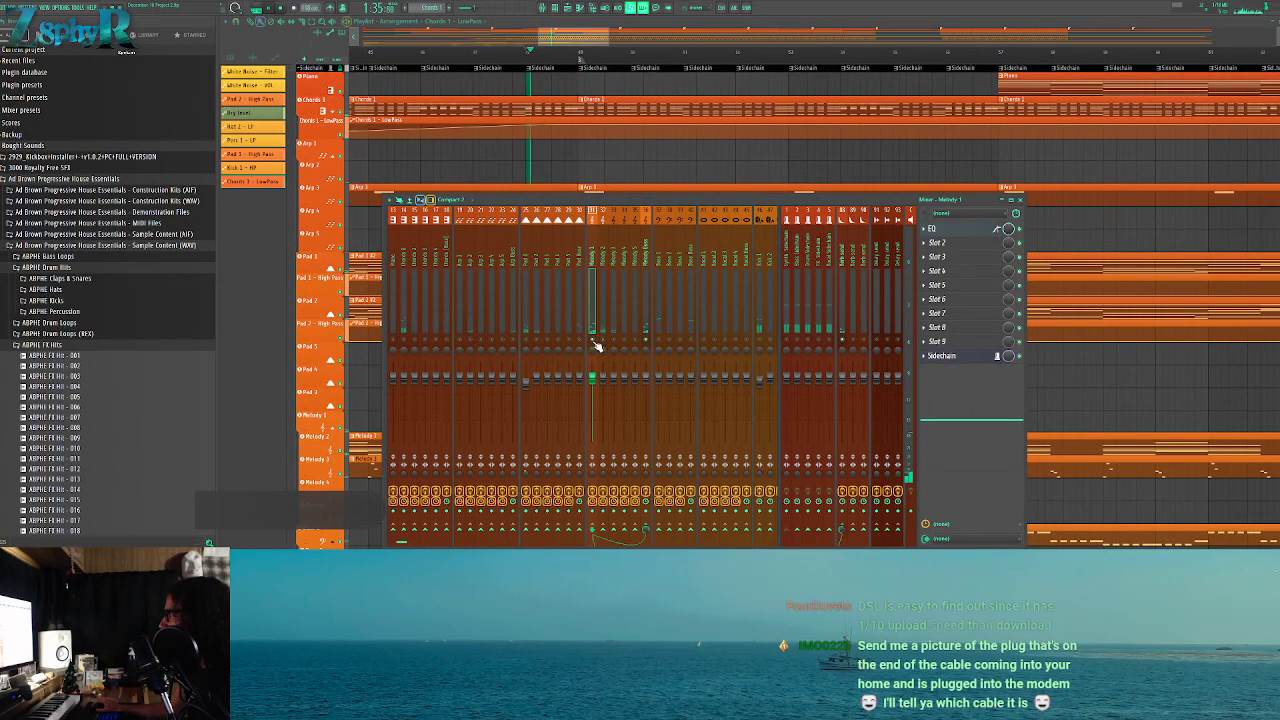
key(space)
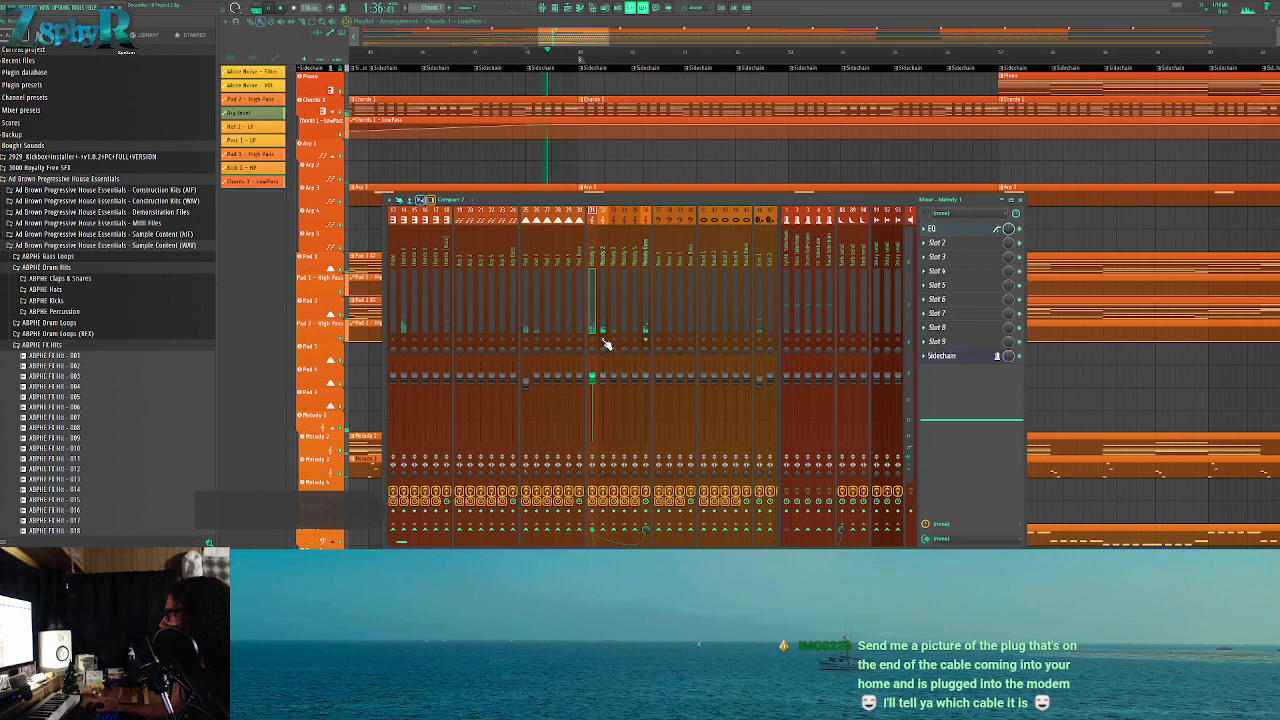
key(ctrl+s)
key(space)
Inspect the EQ on the Melody 2 mixer track during playback, ending with the plugin and mixer windows closed
click(603, 250)
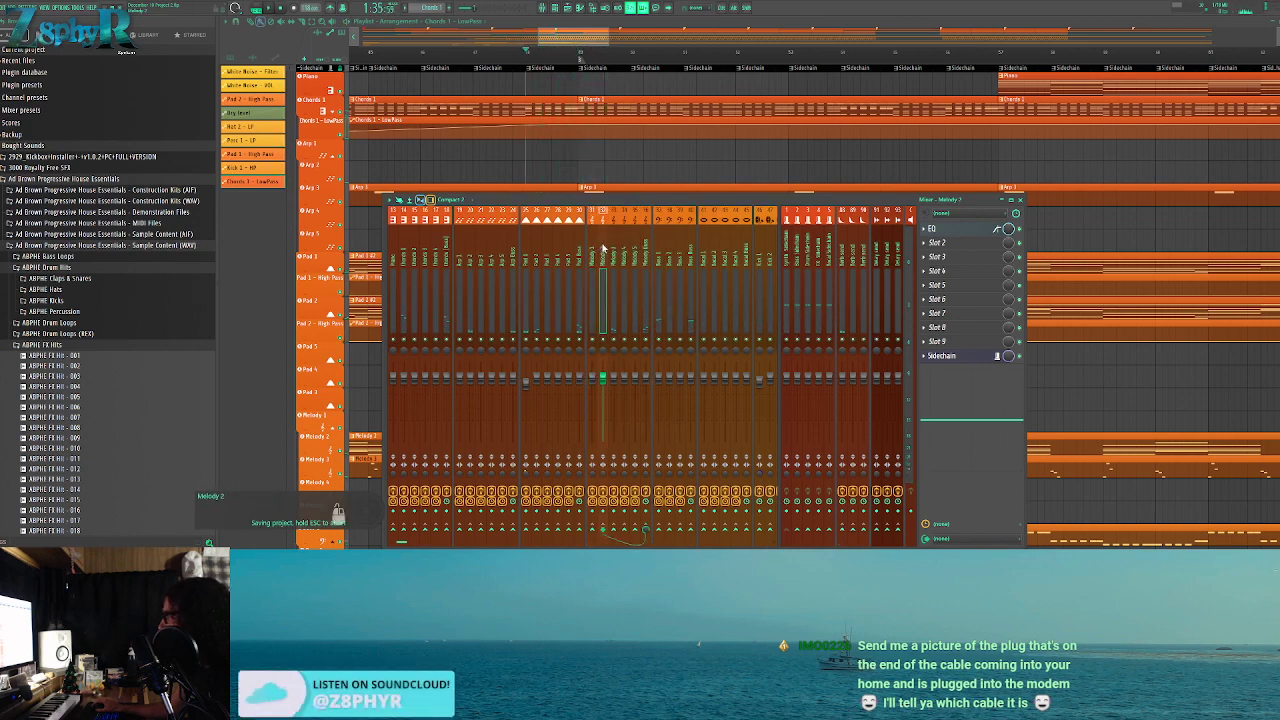
click(938, 230)
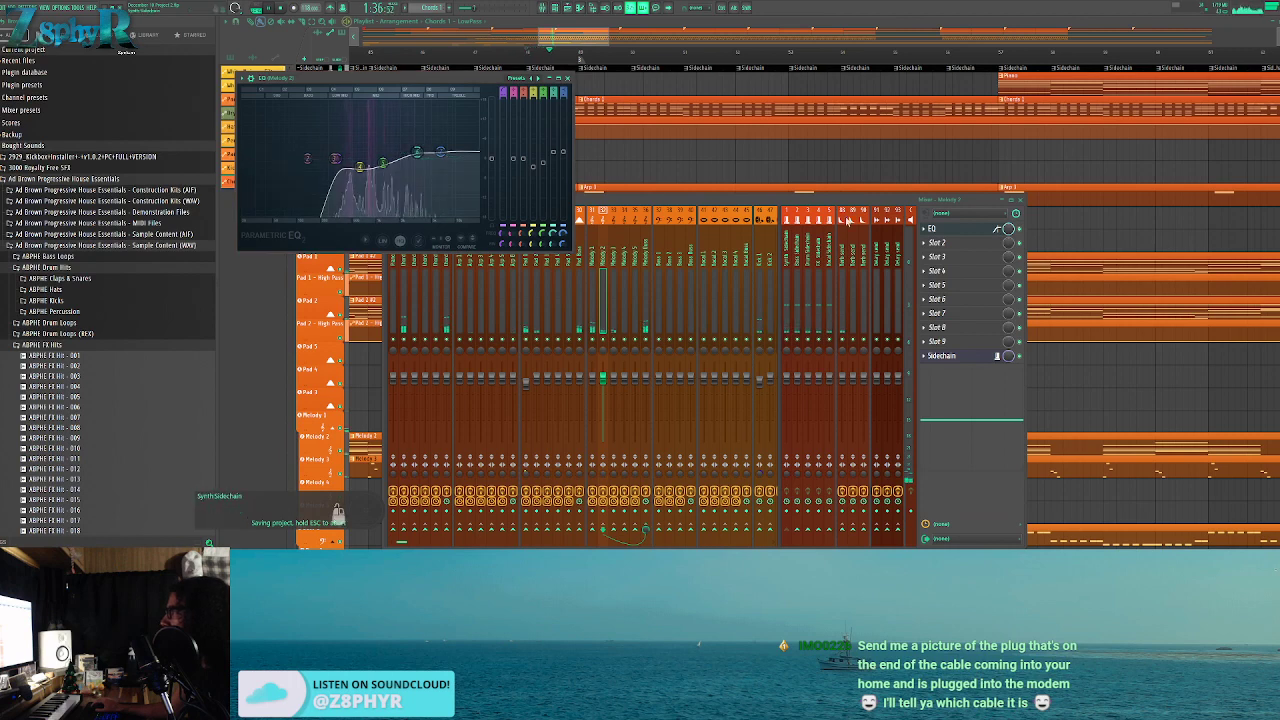
click(936, 242)
key(space)
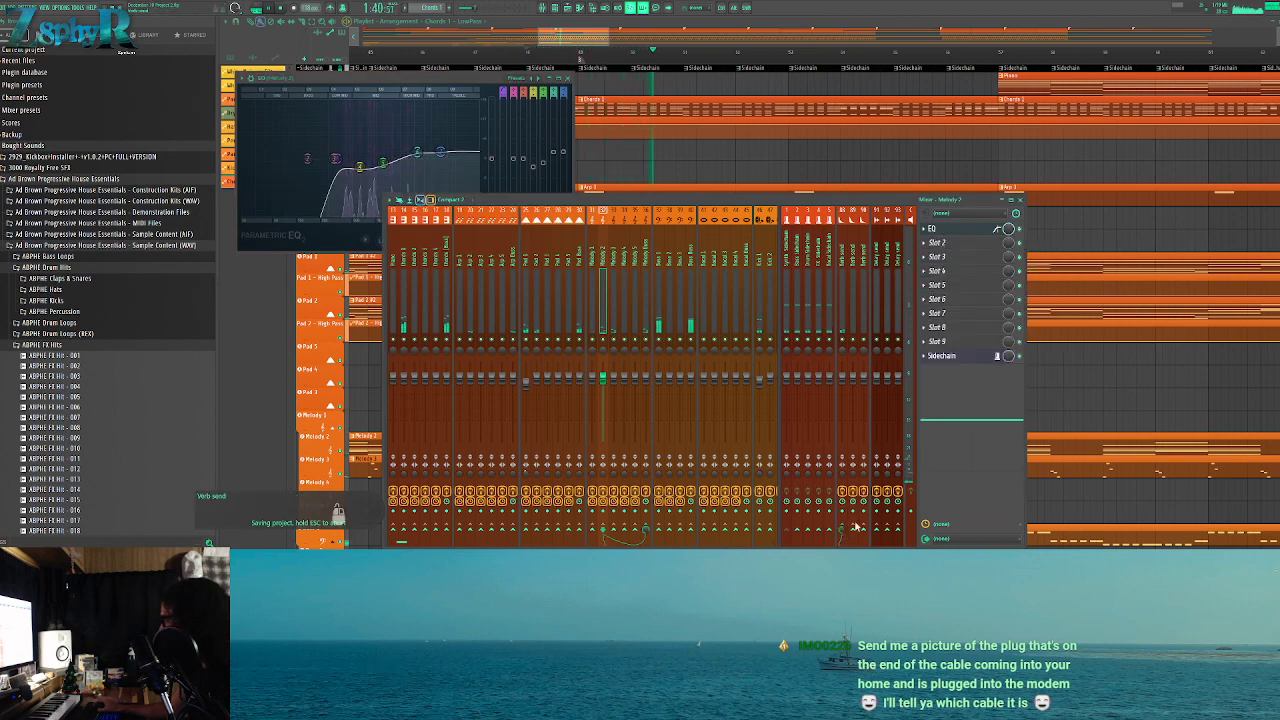
key(F12)
Add automation points between bars 45 and 53 so White Noise - Filter peaks and White Noise - VOL dips at bar 49
scroll(815, 380, down, 8)
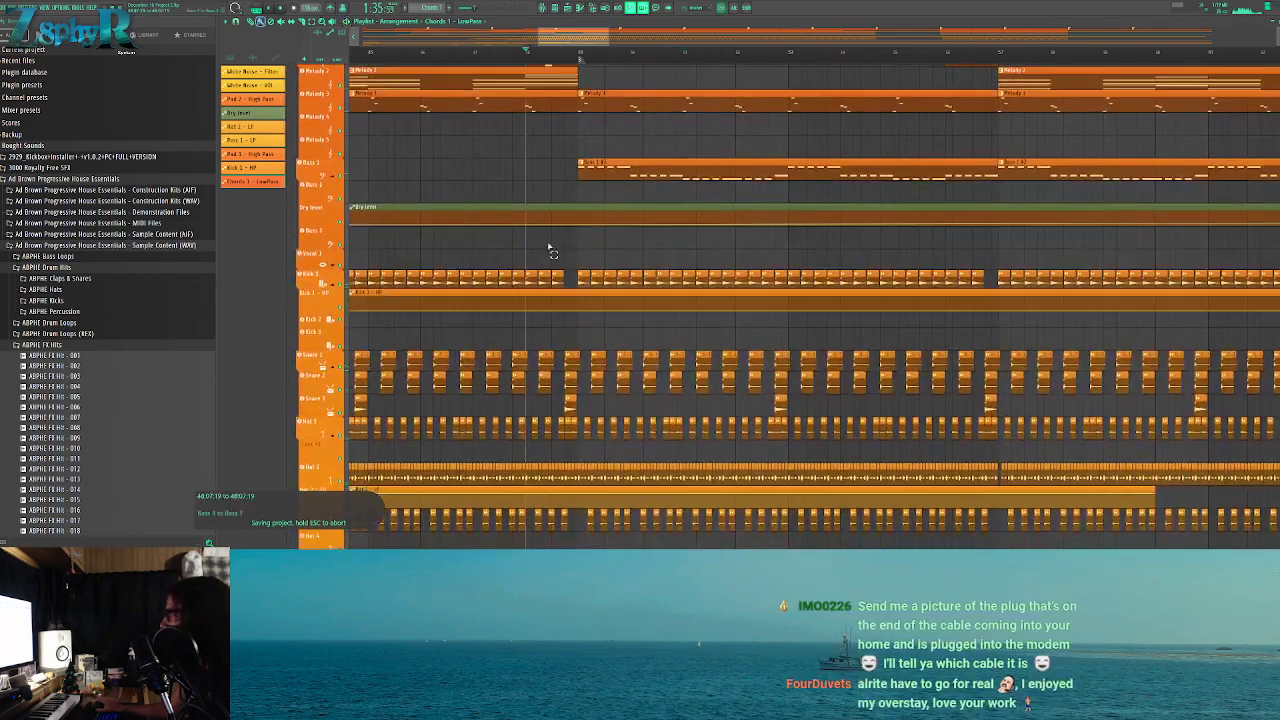
scroll(545, 243, down, 4)
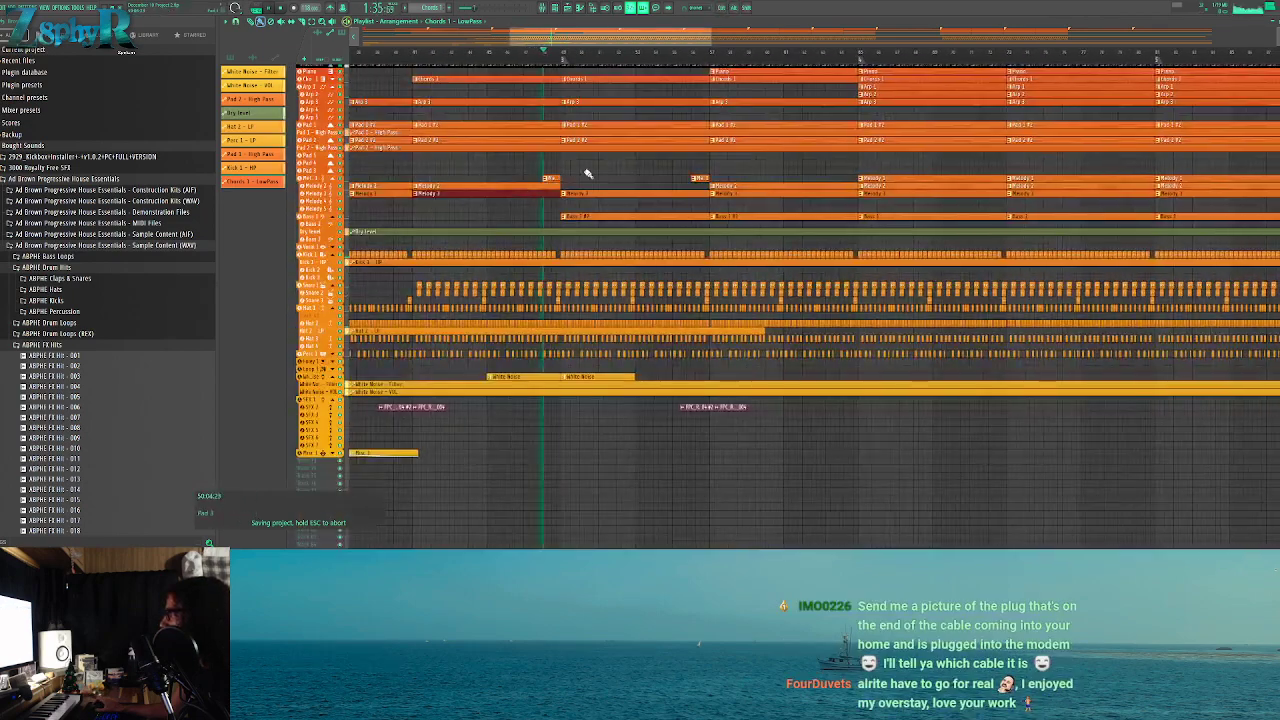
scroll(580, 420, up, 5)
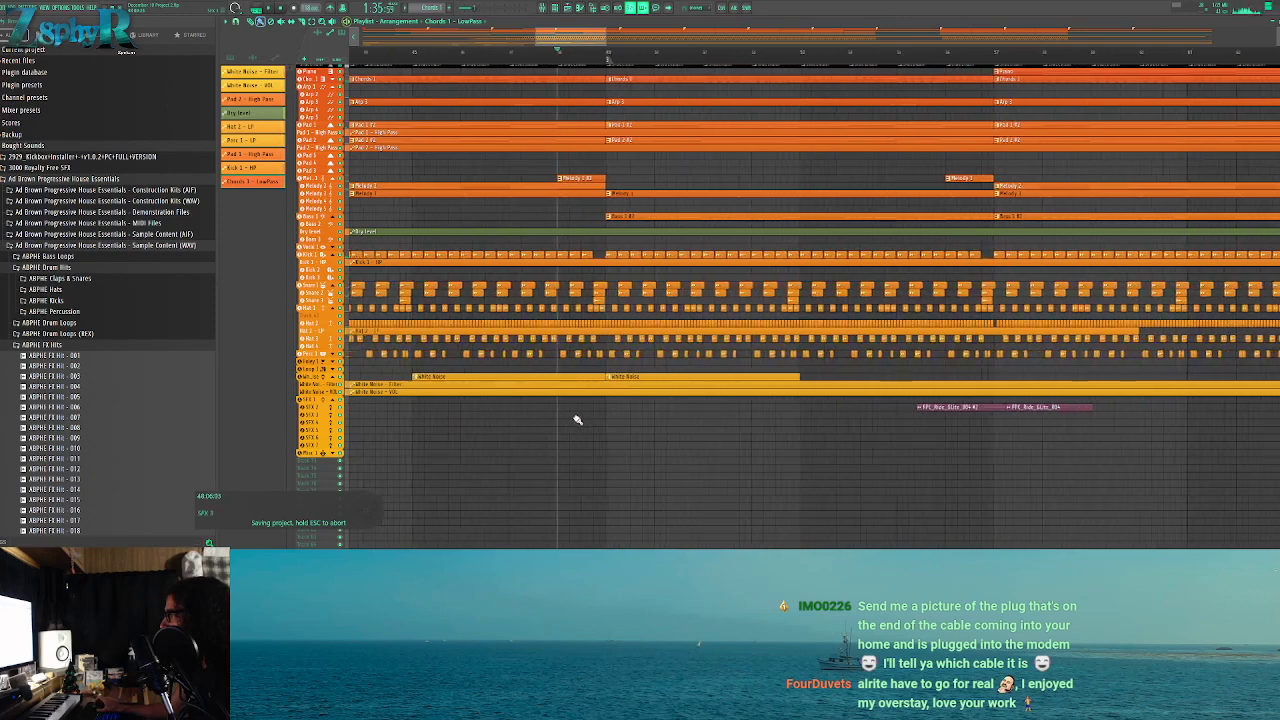
click(411, 262)
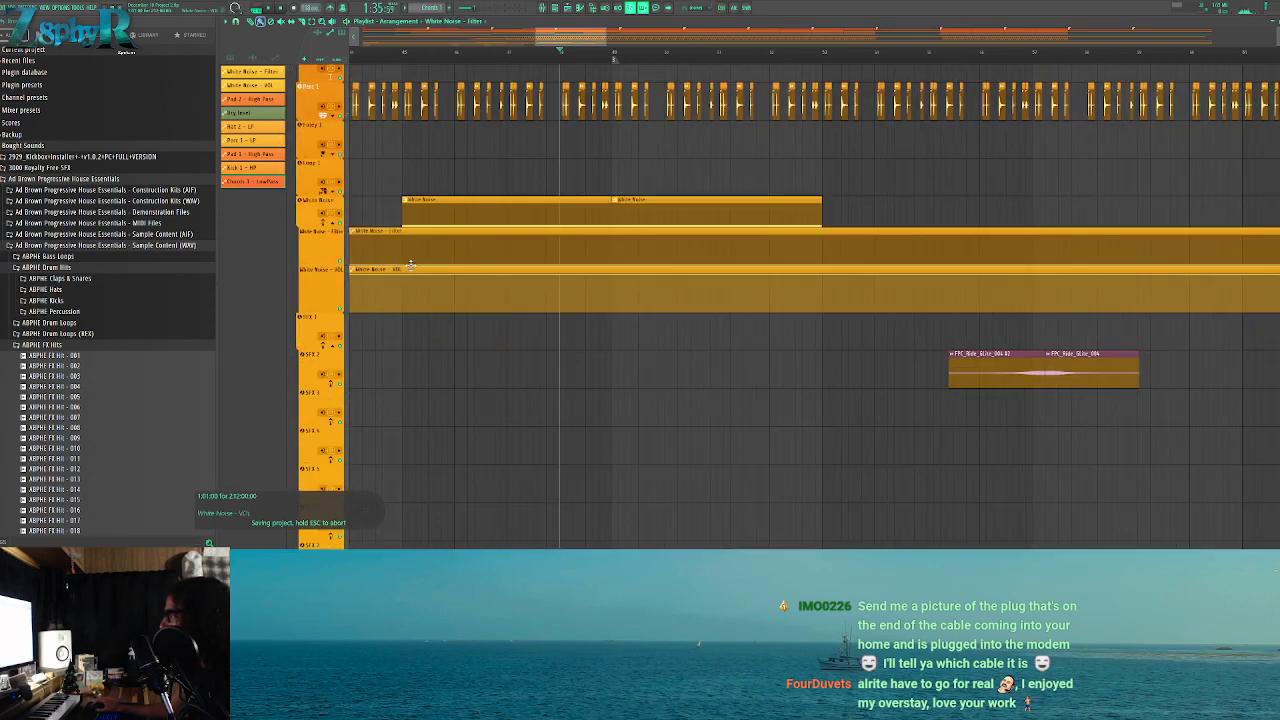
right_click(620, 236)
right_click(826, 266)
right_click(404, 275)
right_click(613, 289)
right_click(827, 279)
Audition the white noise sweep, save the project and curve the falling filter and recovering volume segments between bars 49 and 53
key(space)
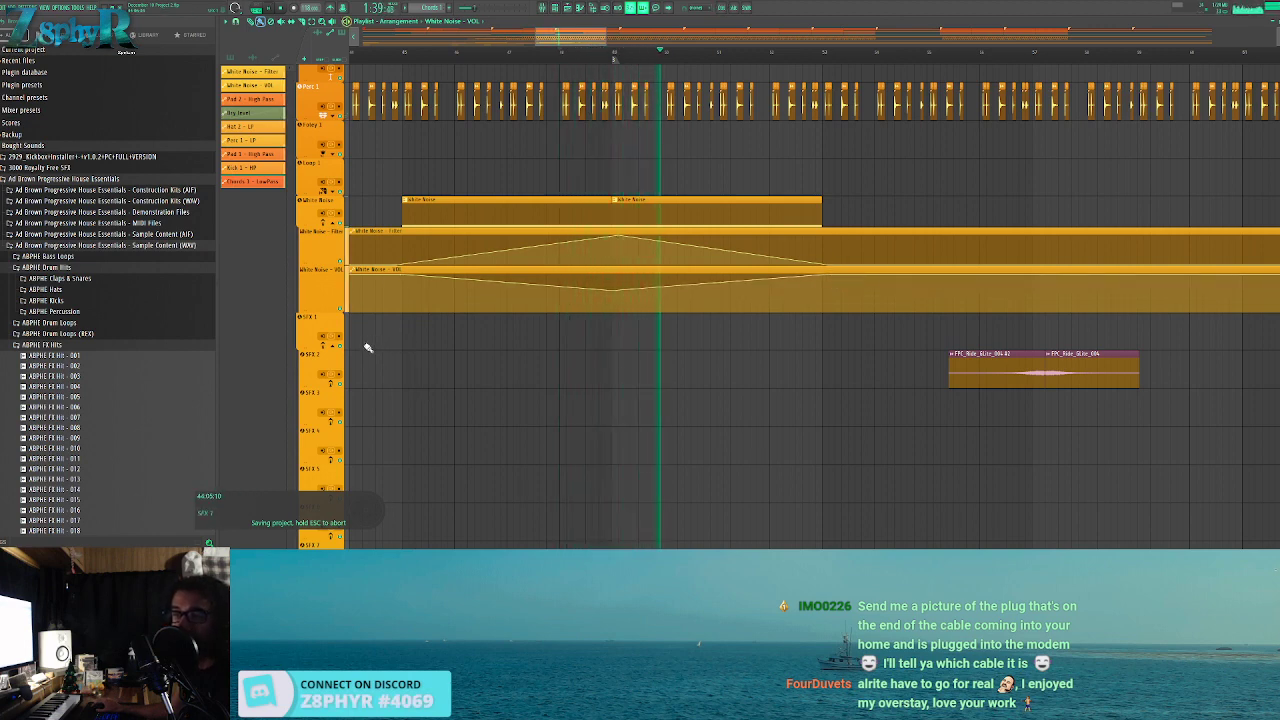
key(space)
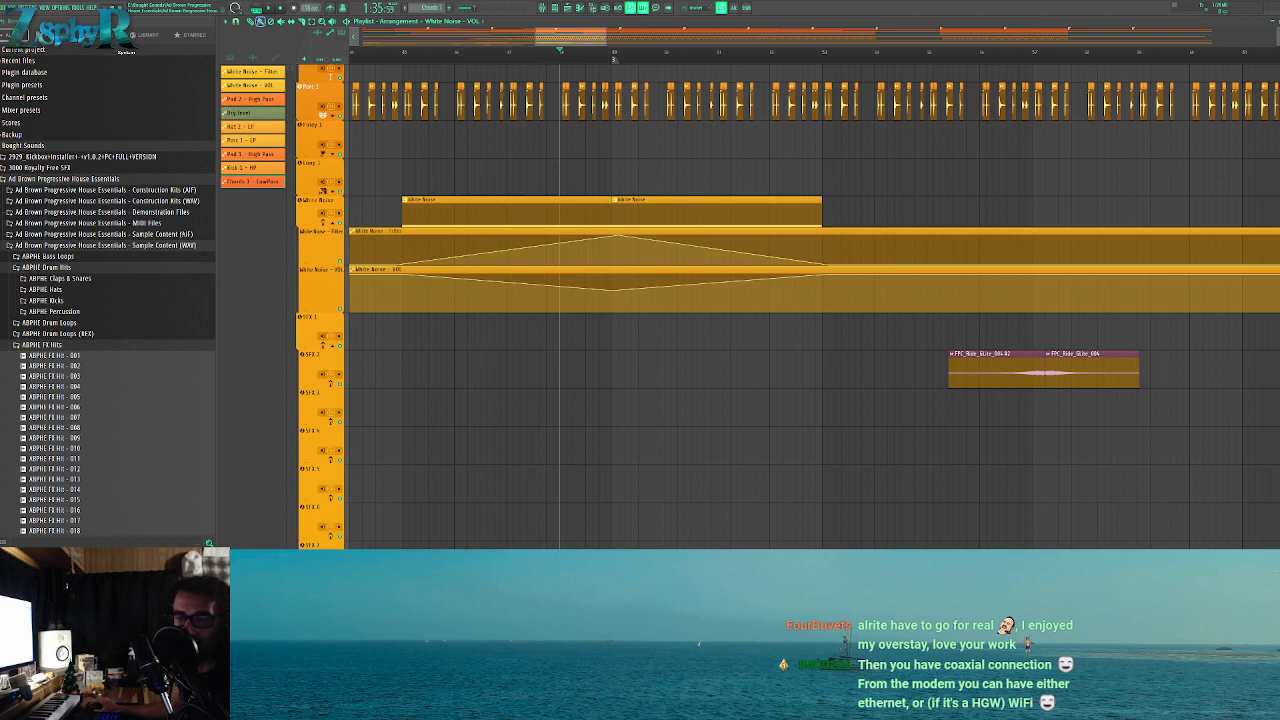
key(ctrl+s)
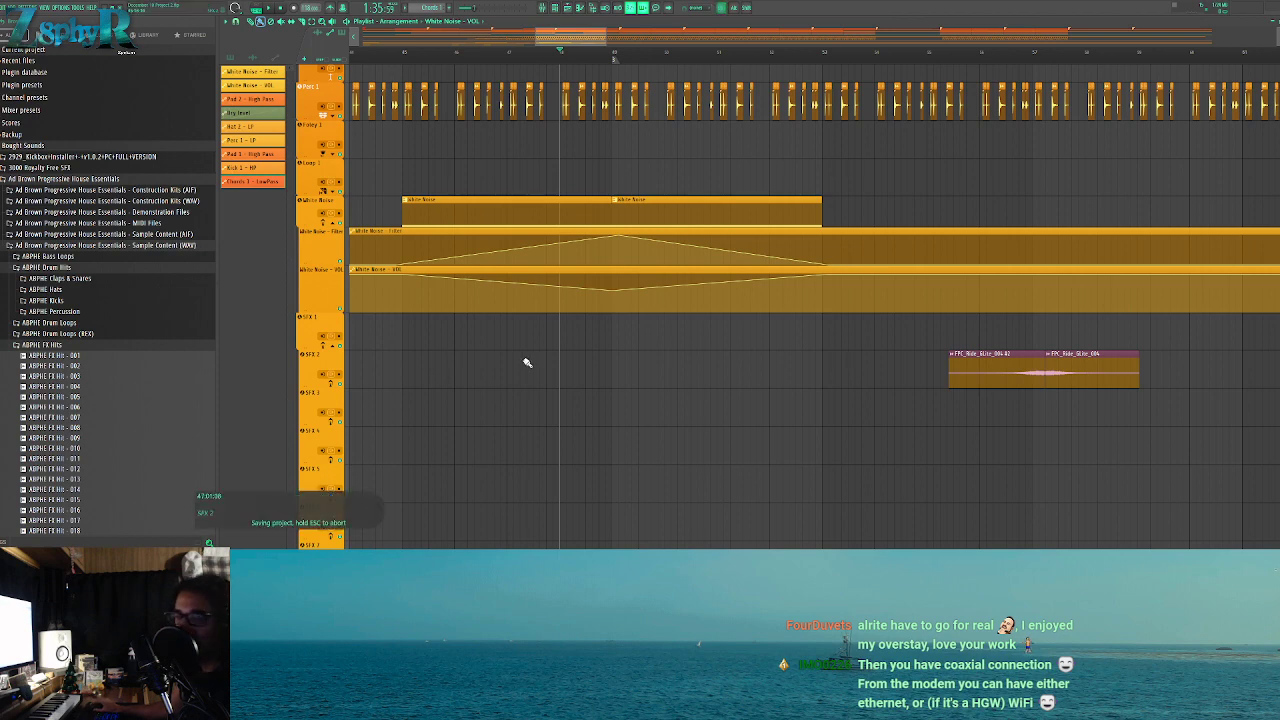
key(space)
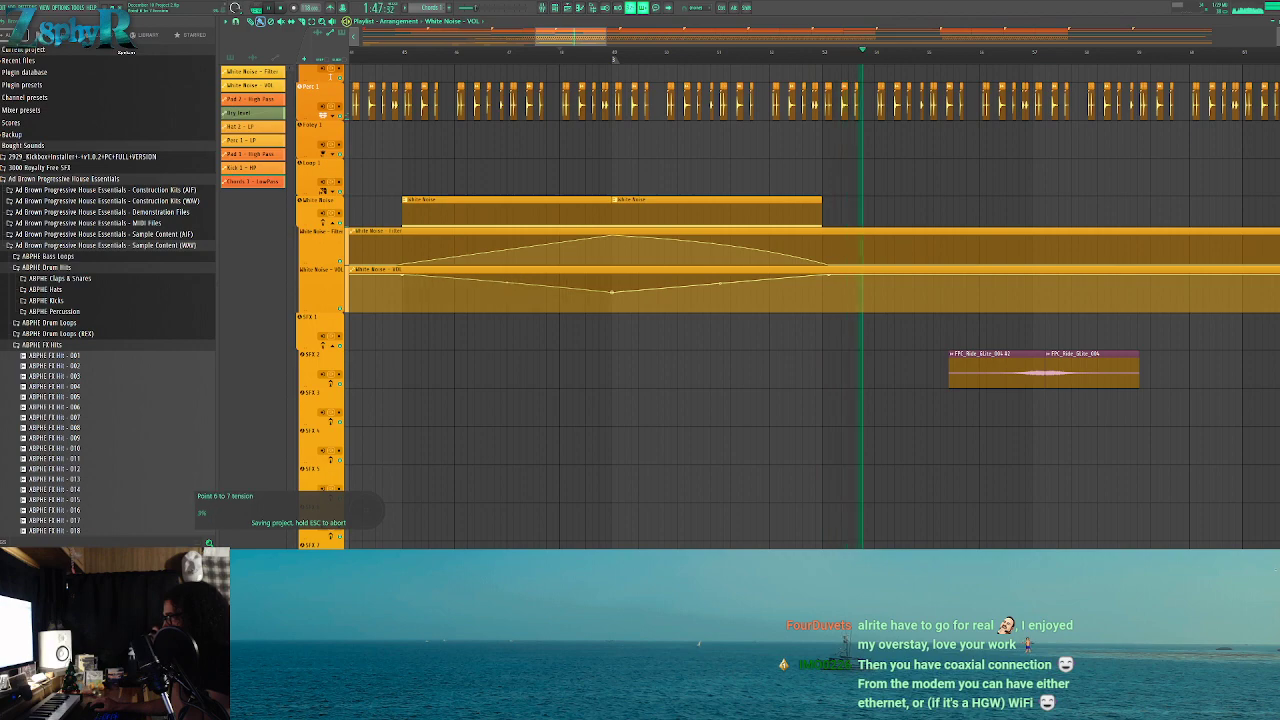
Replay the arrangement from several earlier positions and examine the kick, snare, hat and percussion tracks around bar 49
scroll(600, 90, up, 6)
click(580, 56)
scroll(580, 110, up, 7)
drag(580, 133, 582, 142)
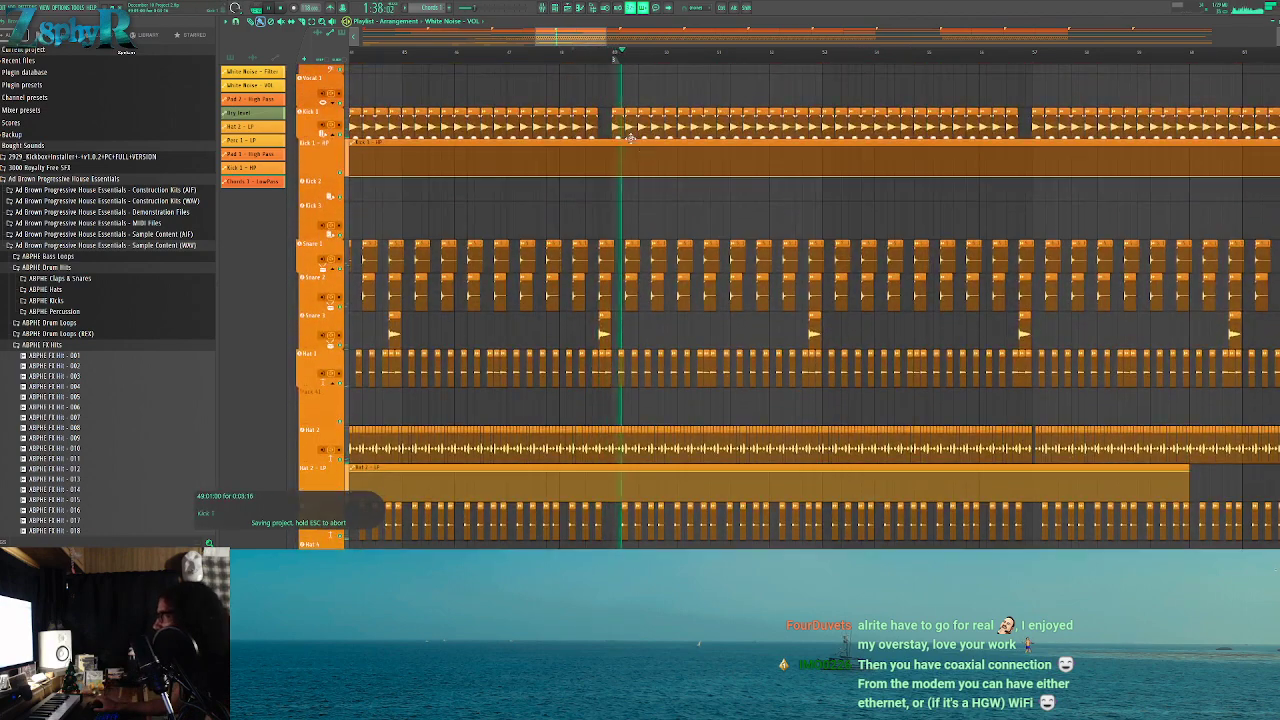
drag(867, 261, 1150, 292)
scroll(708, 196, down, 3)
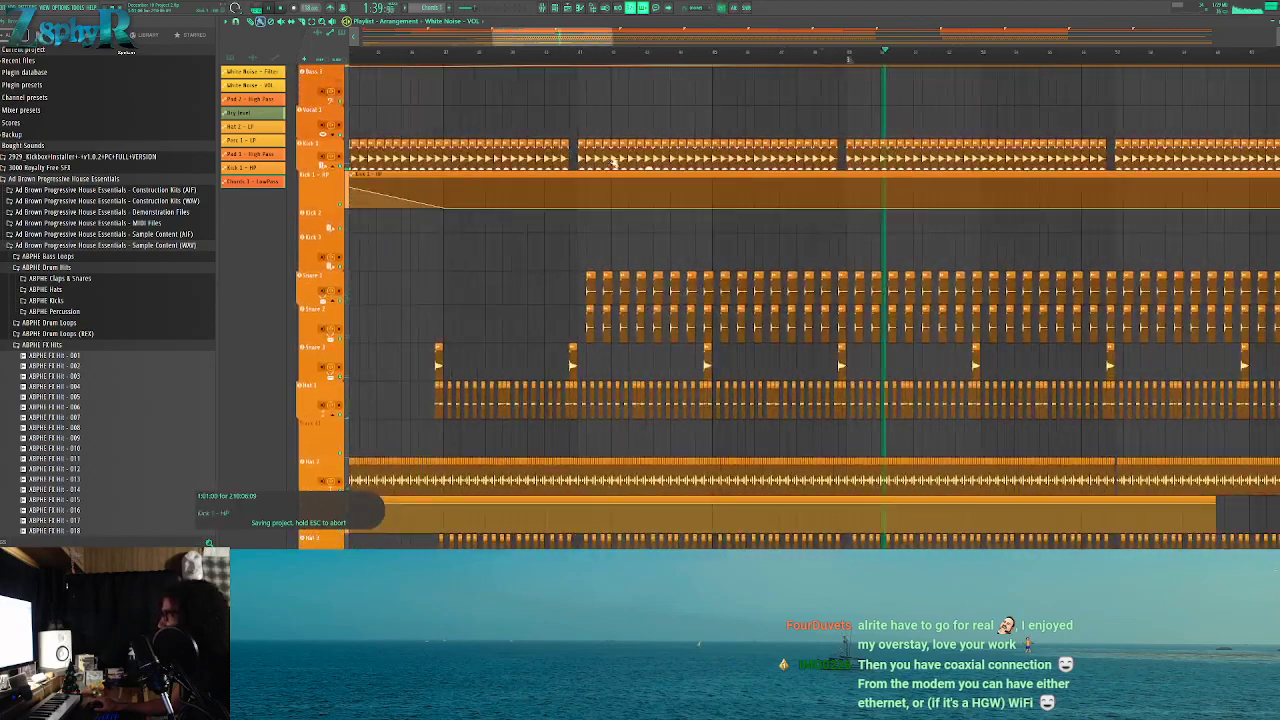
click(481, 56)
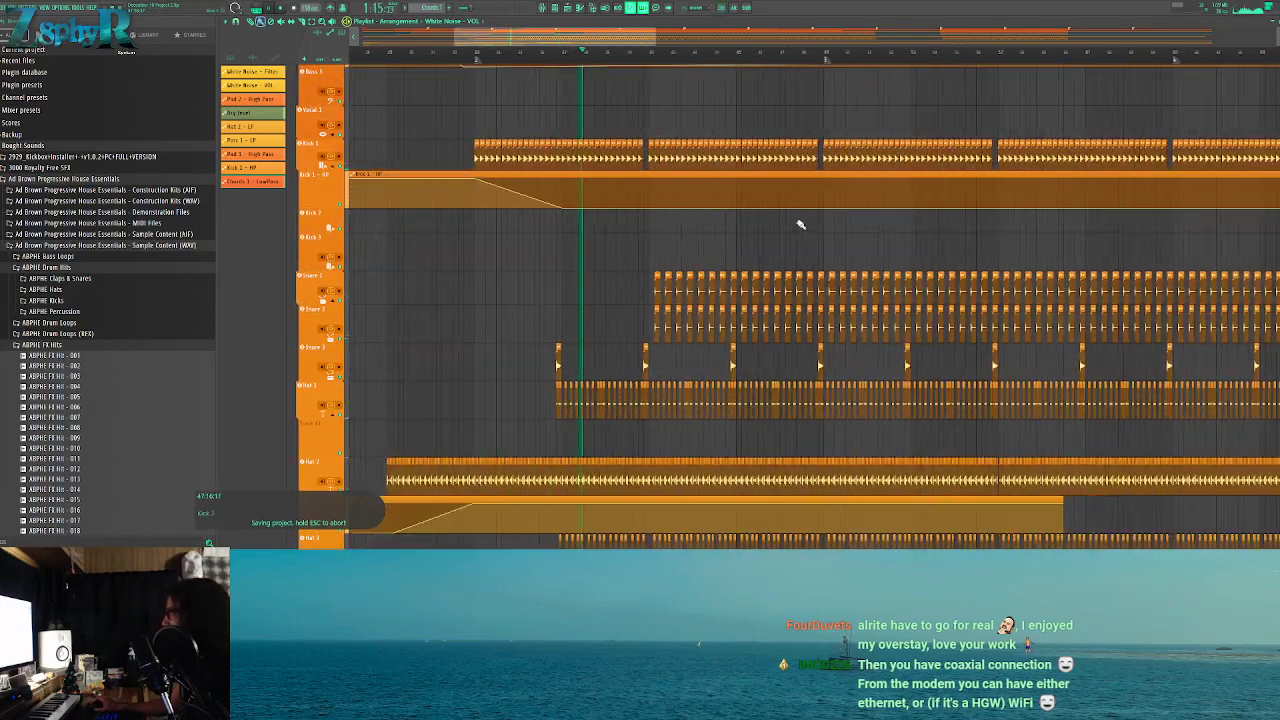
scroll(689, 171, down, 3)
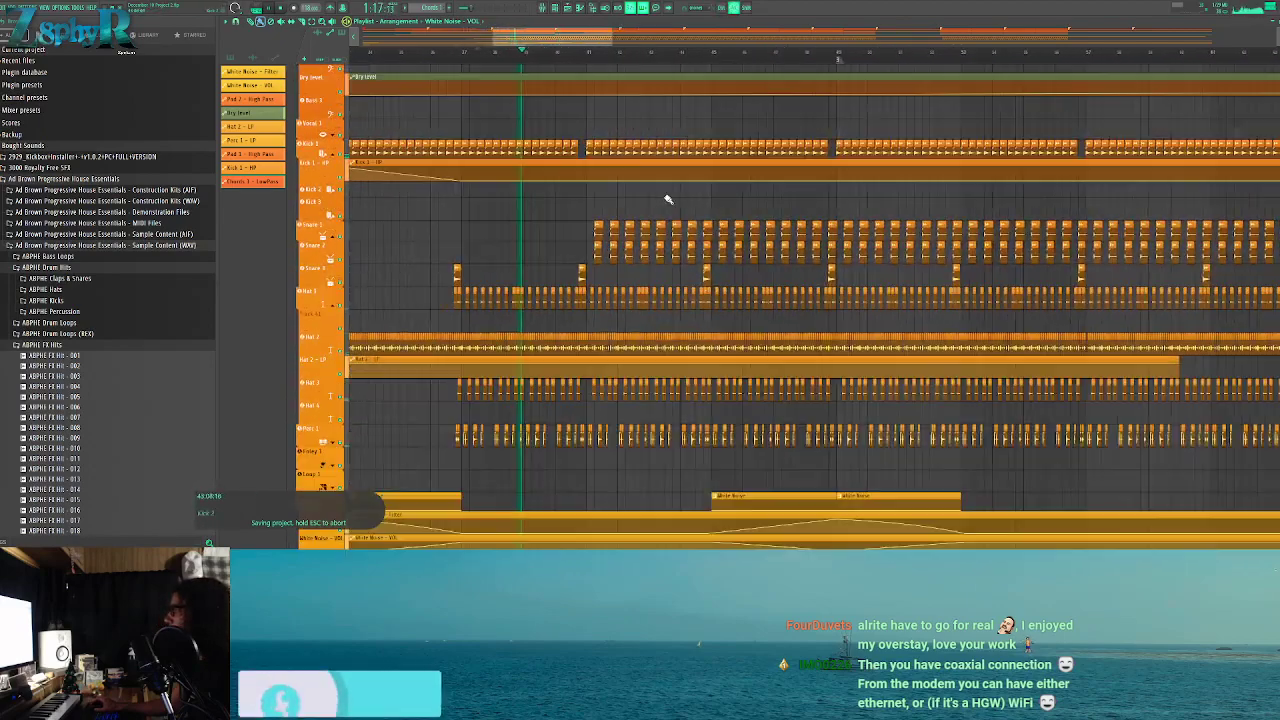
scroll(664, 200, down, 2)
scroll(600, 202, down, 2)
drag(597, 200, 581, 203)
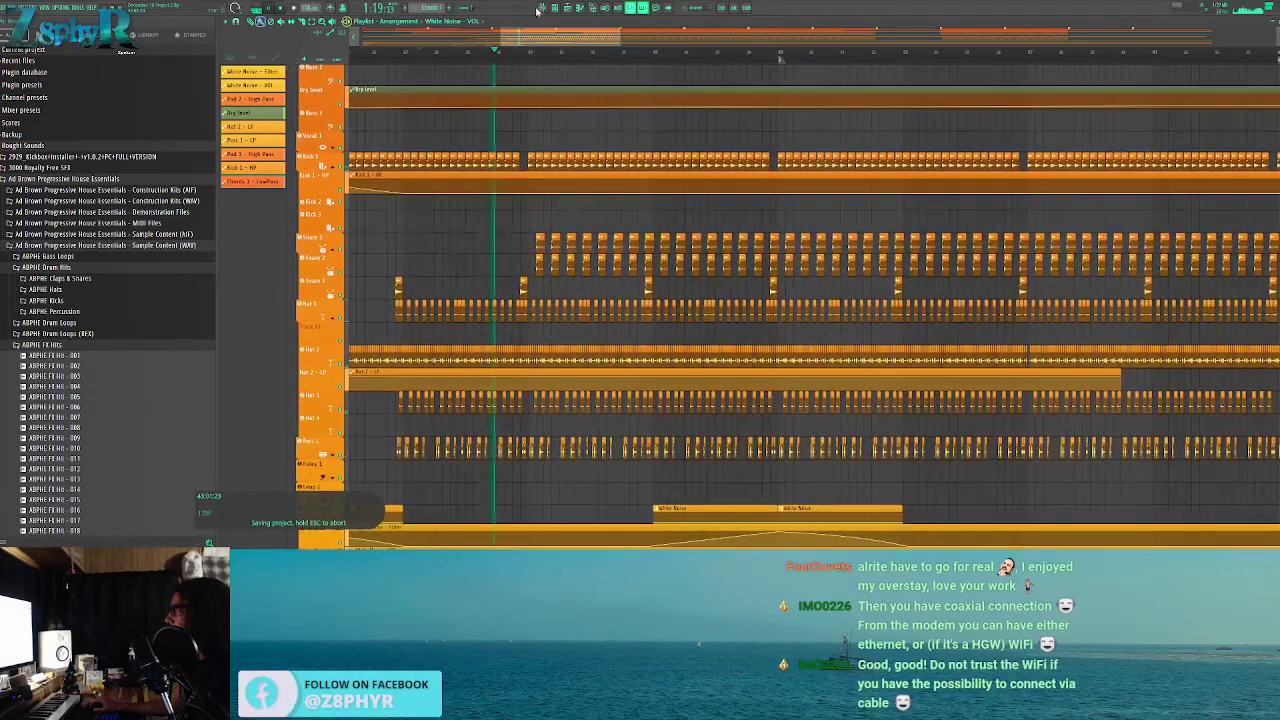
Try a lower Hats Buss volume in the mixer while checking the Pad 1 and Perc 1 tracks during playback
click(542, 8)
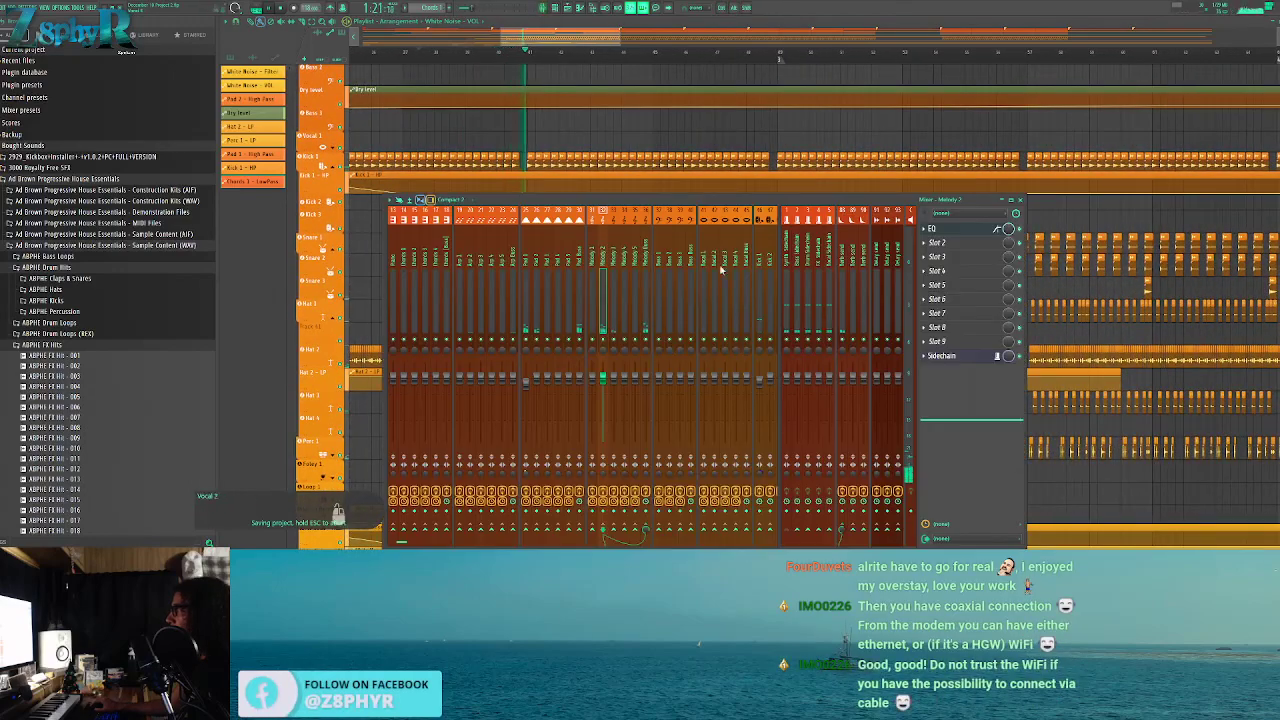
click(526, 291)
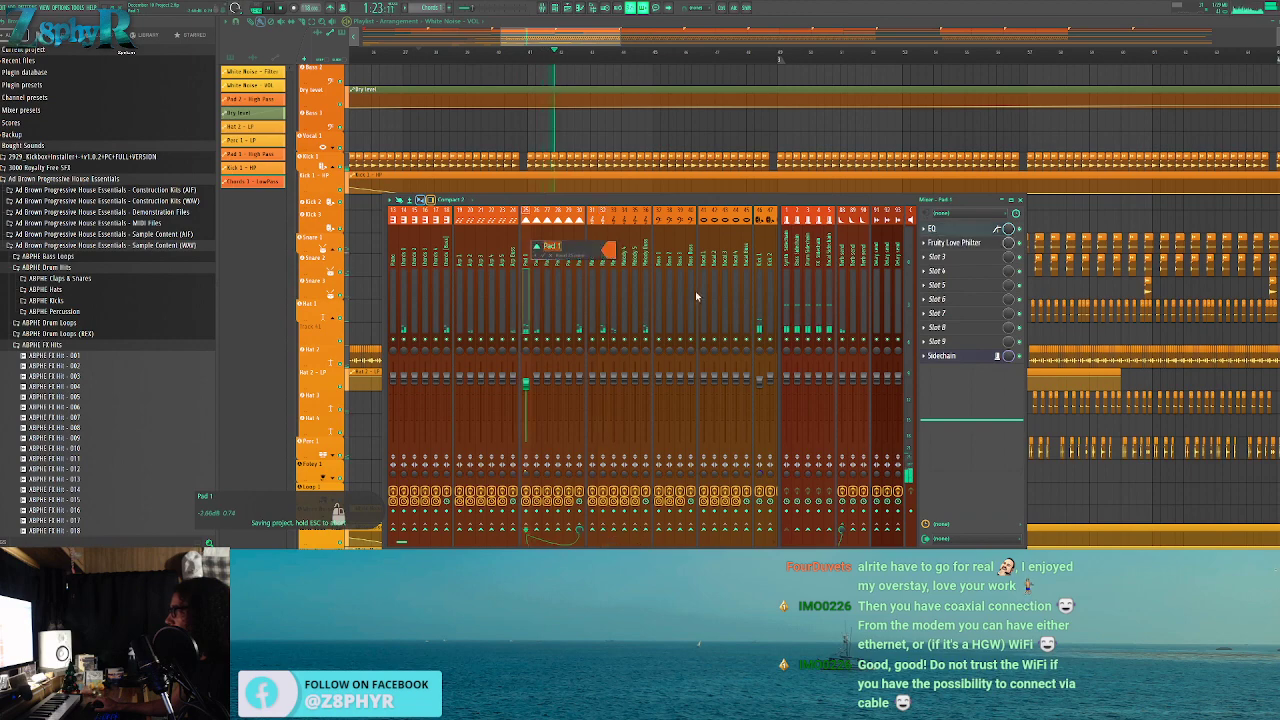
scroll(667, 249, down, 7)
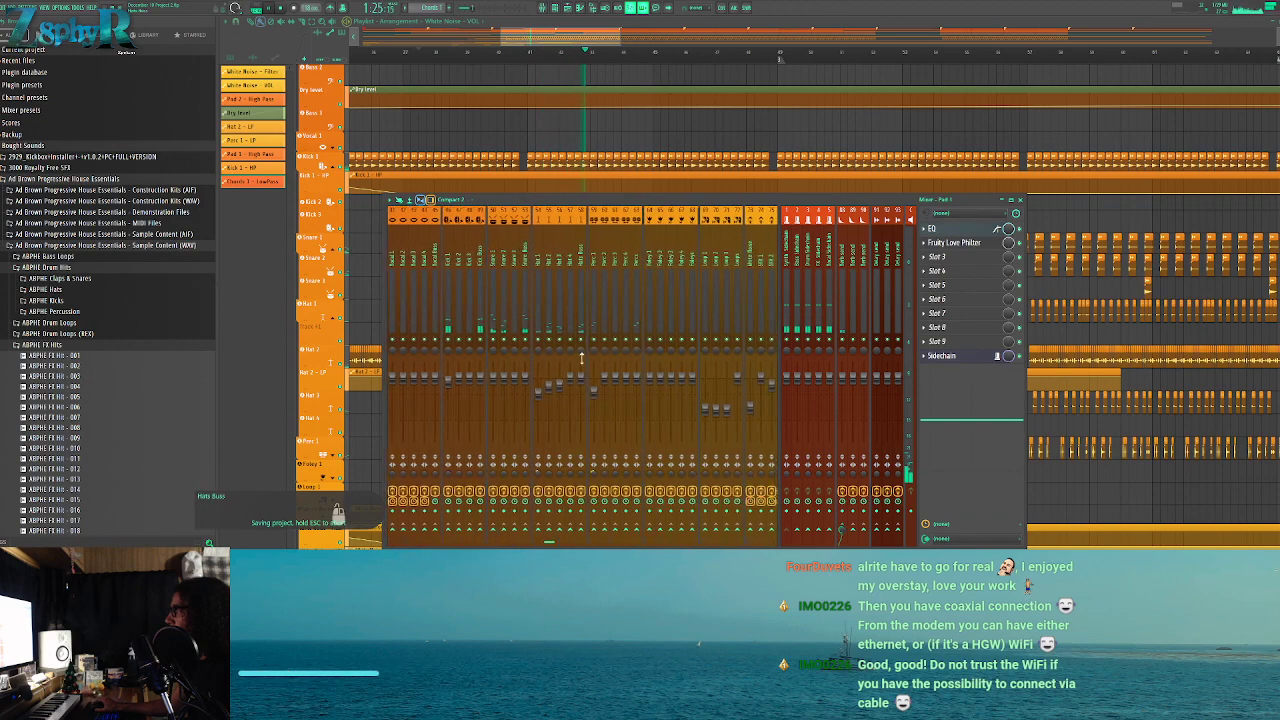
drag(571, 378, 571, 392)
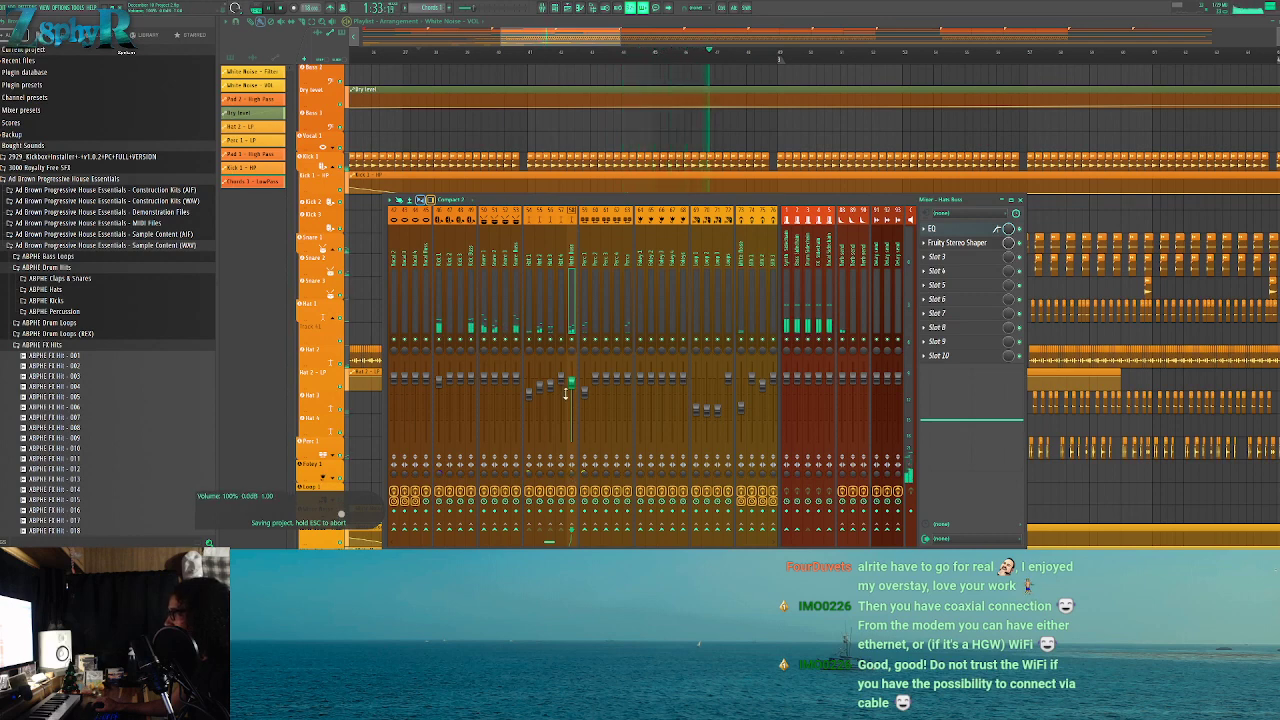
click(628, 378)
click(585, 391)
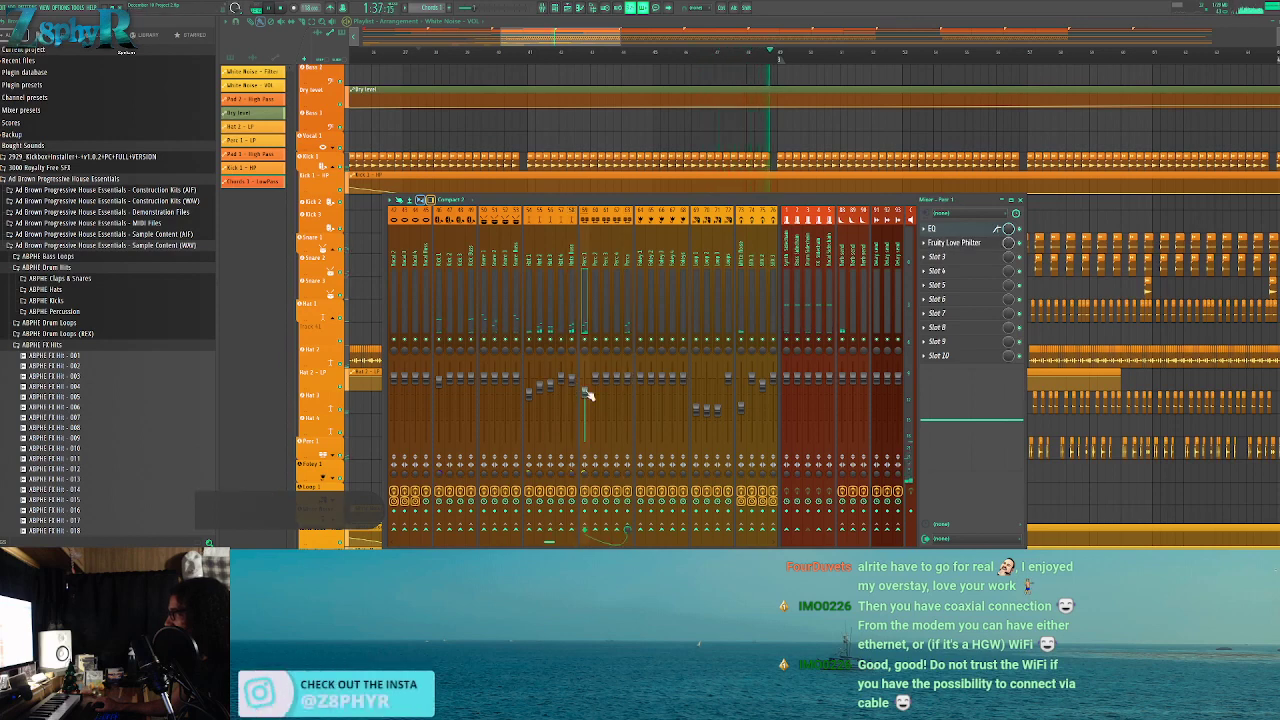
key(F9)
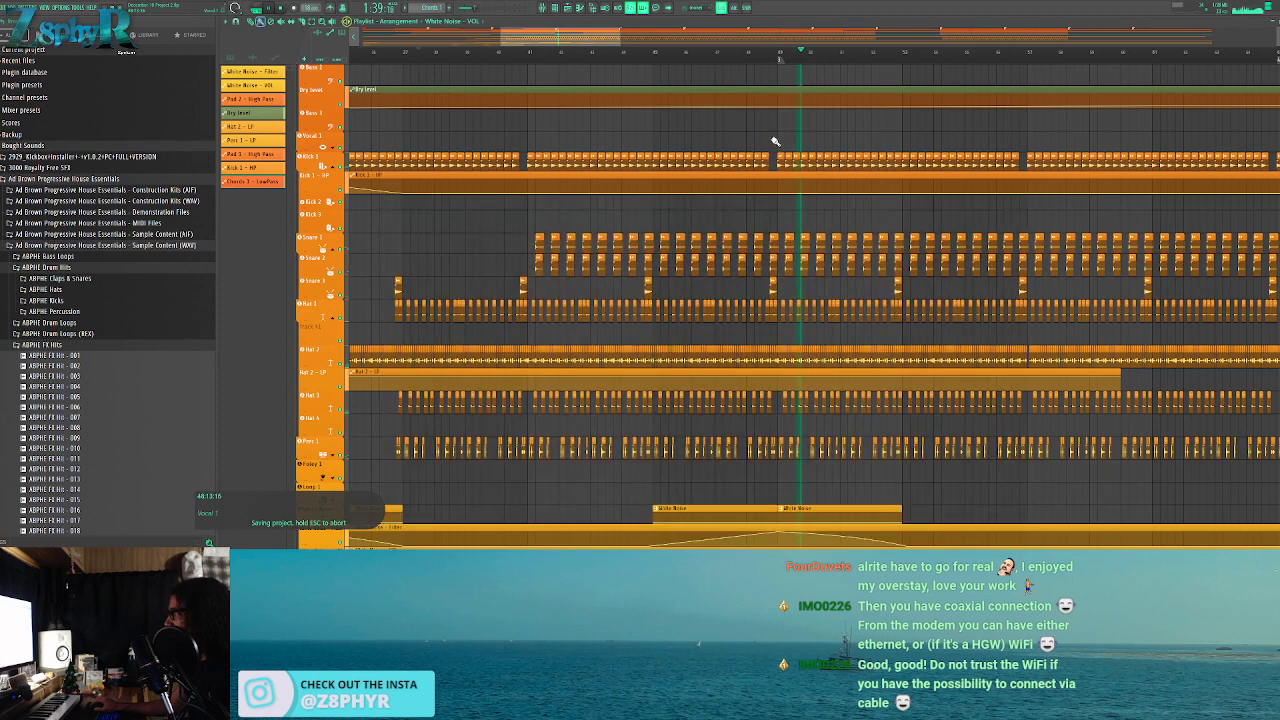
Delete the Snare 1 and Snare 2 clips between bars 49 and 53 and replay the passage from just before bar 49
drag(788, 264, 884, 264)
right_click(887, 245)
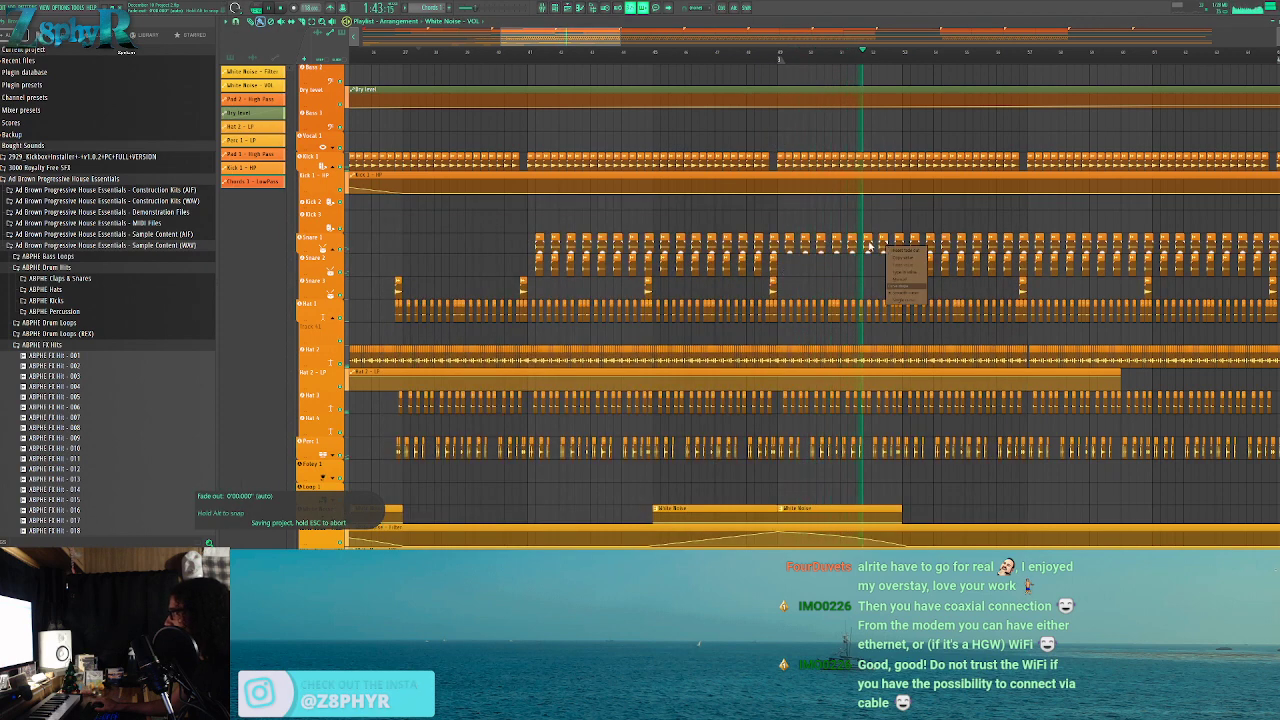
click(871, 216)
drag(884, 244, 794, 251)
click(755, 53)
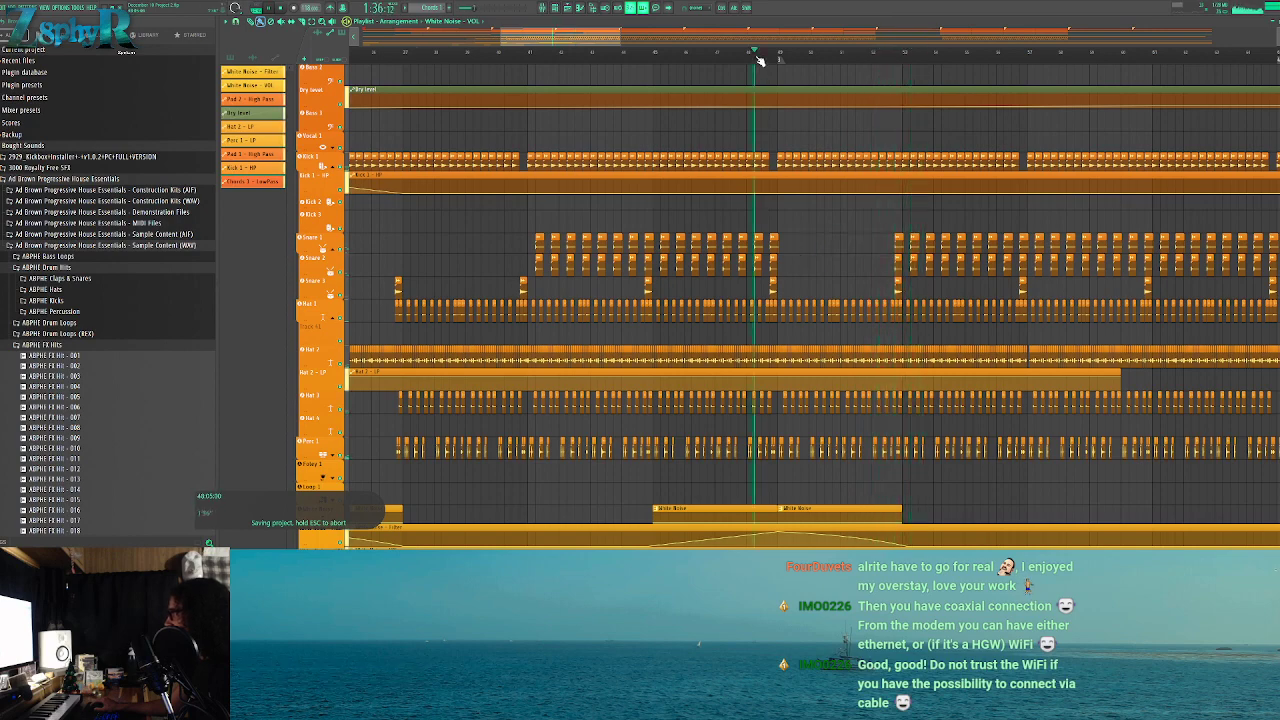
drag(838, 222, 683, 163)
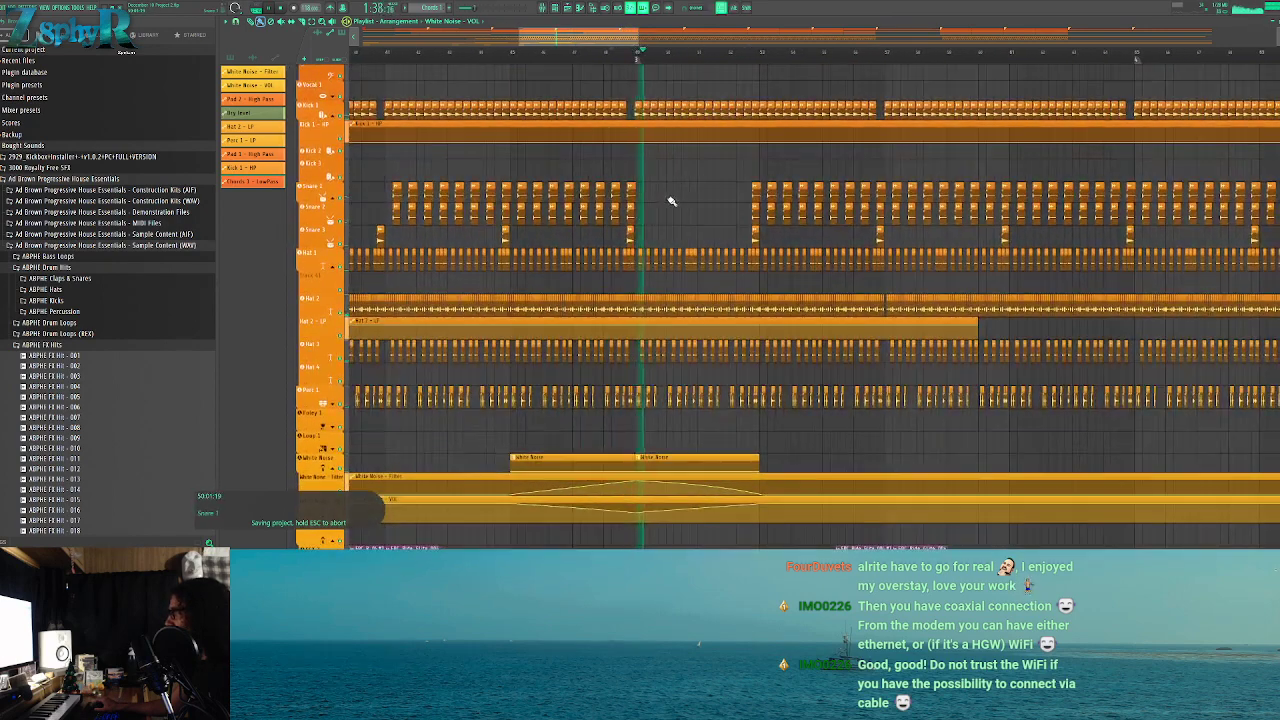
Display the drum channels in the channel rack, open the ABPHE Hats sample folder in the browser, and save the project
click(565, 10)
click(280, 100)
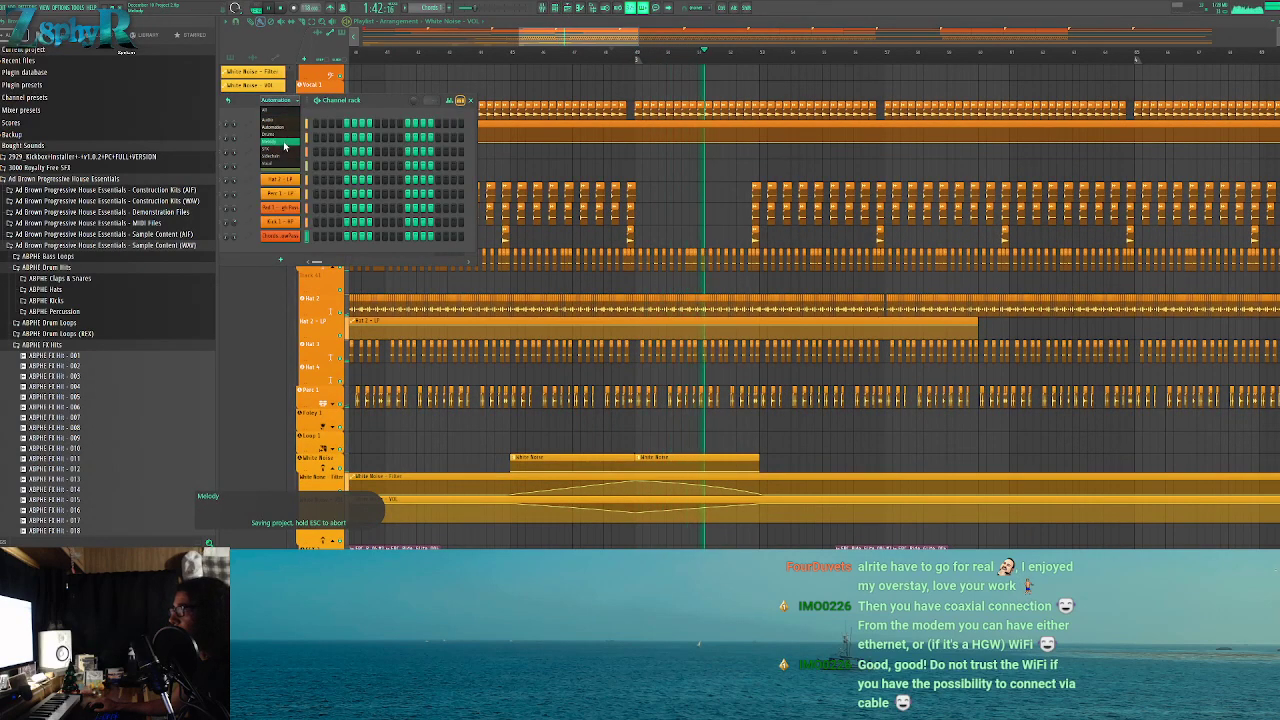
click(284, 136)
click(292, 209)
click(292, 209)
click(74, 344)
click(45, 289)
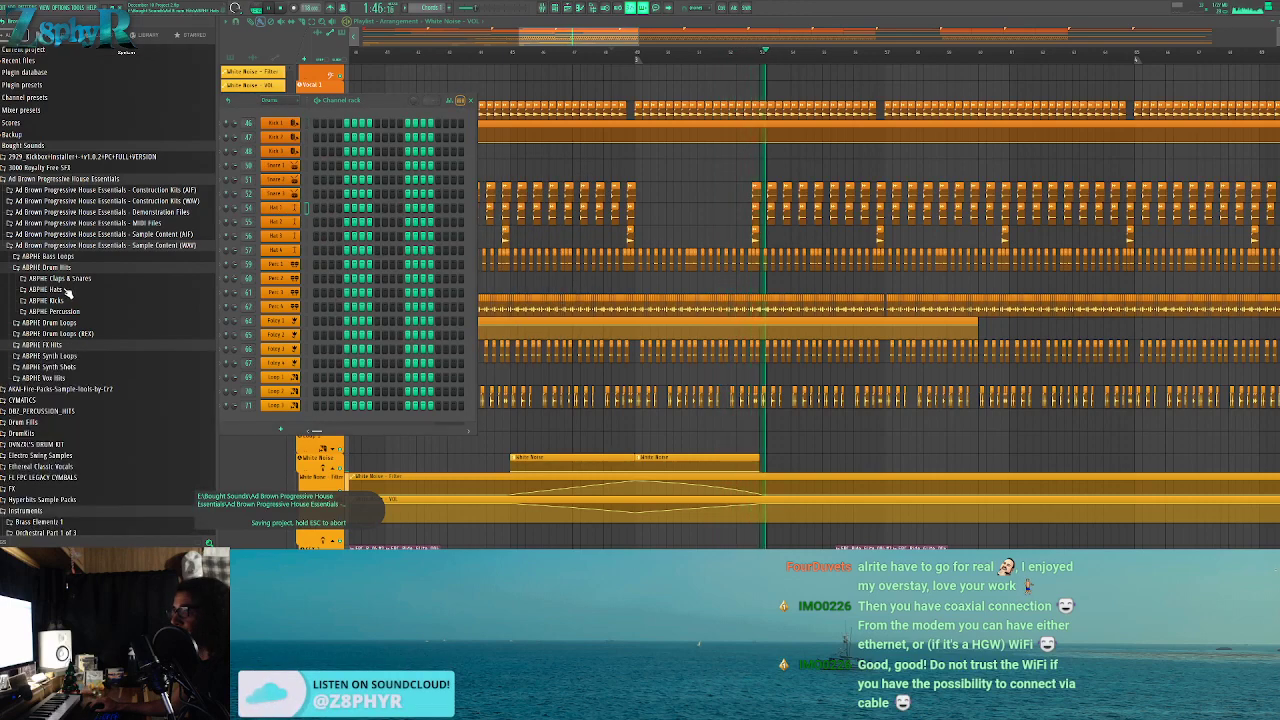
click(86, 250)
key(ctrl+s)
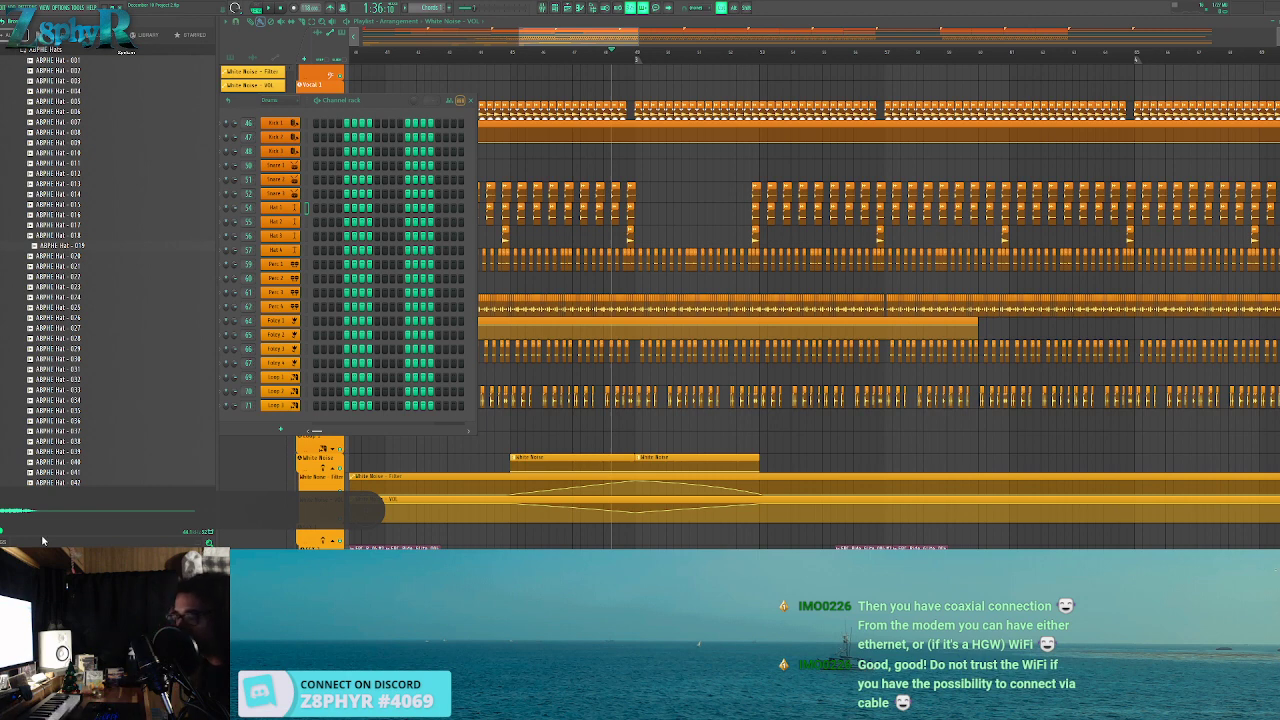
Audition ABPHE Hat samples 020 to 024, load ABPHE Hat - 024 into the Hat 1 channel and check its mixer track
key(ctrl+s)
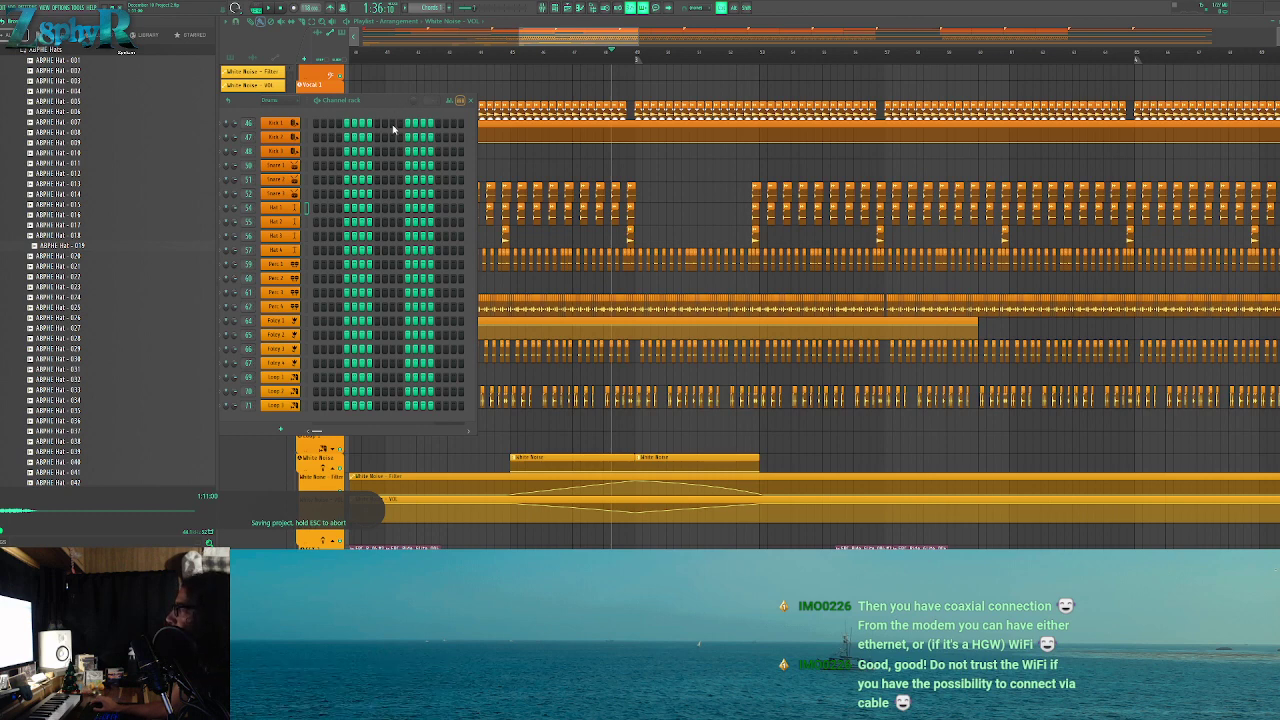
click(77, 257)
click(77, 266)
click(78, 276)
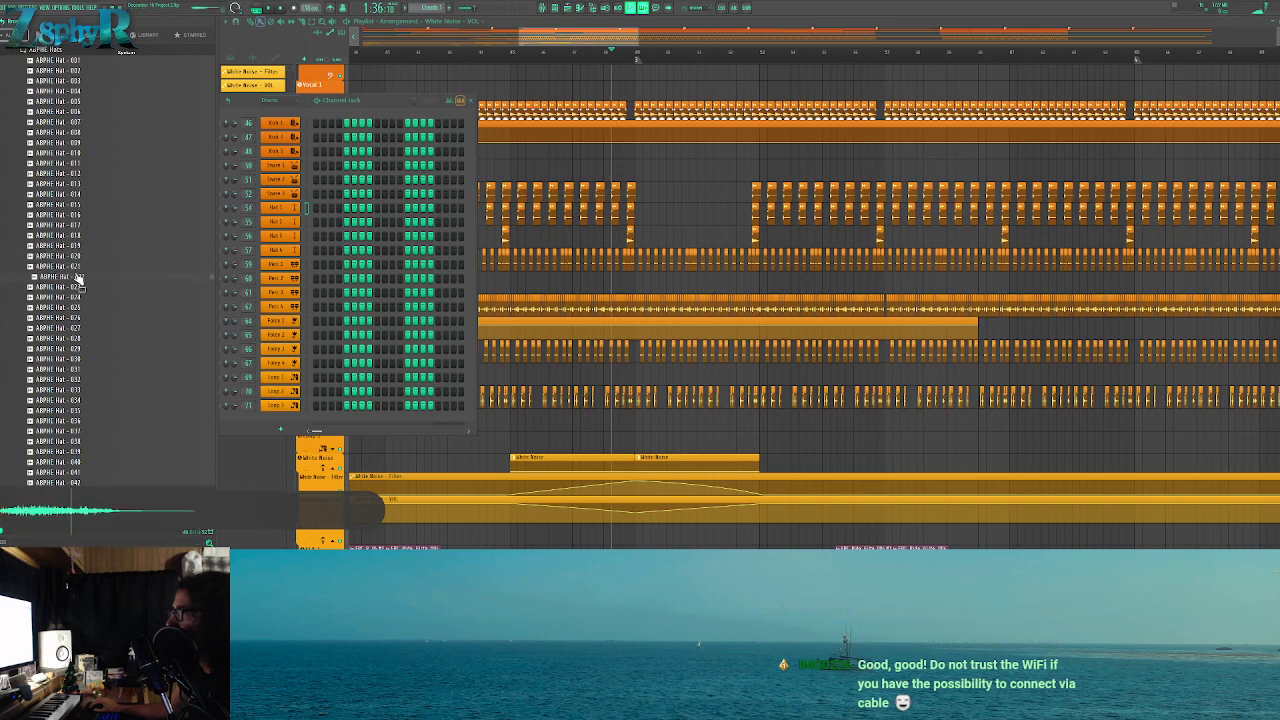
click(78, 288)
click(78, 299)
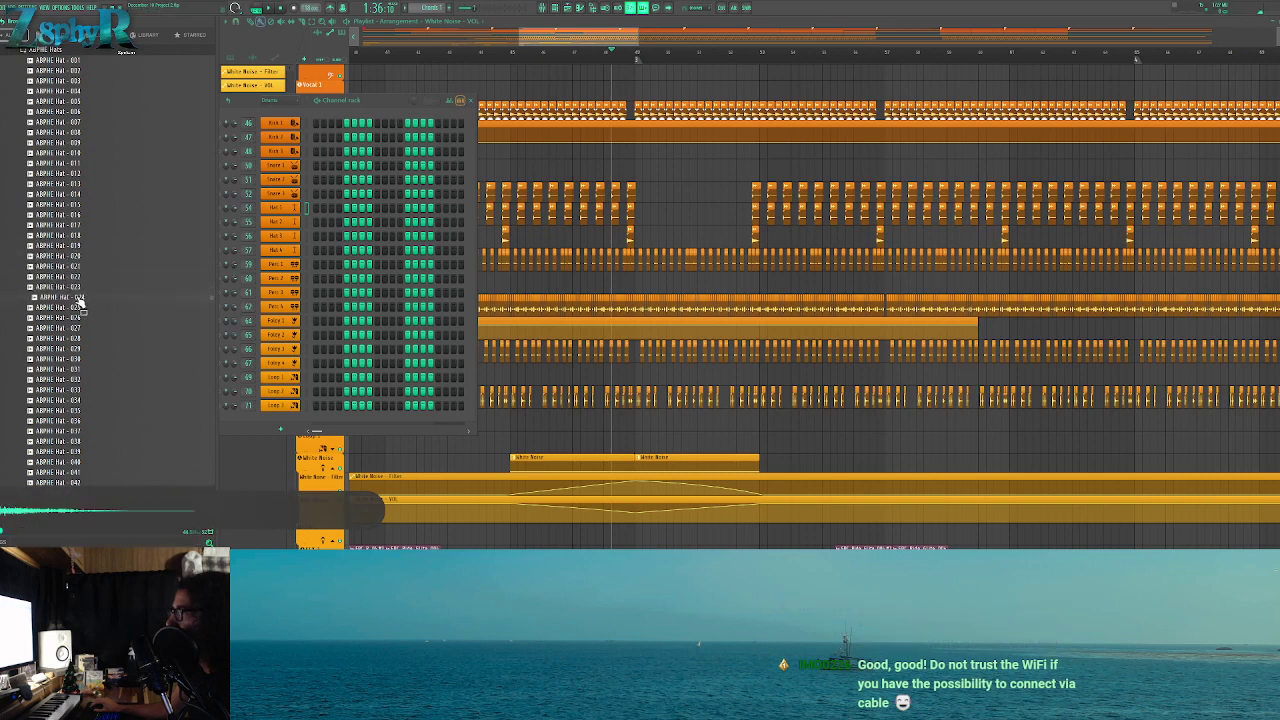
mouse_move(180, 275)
mouse_down()
mouse_move(276, 218)
mouse_move(298, 243)
mouse_move(247, 220)
mouse_up()
key(F9)
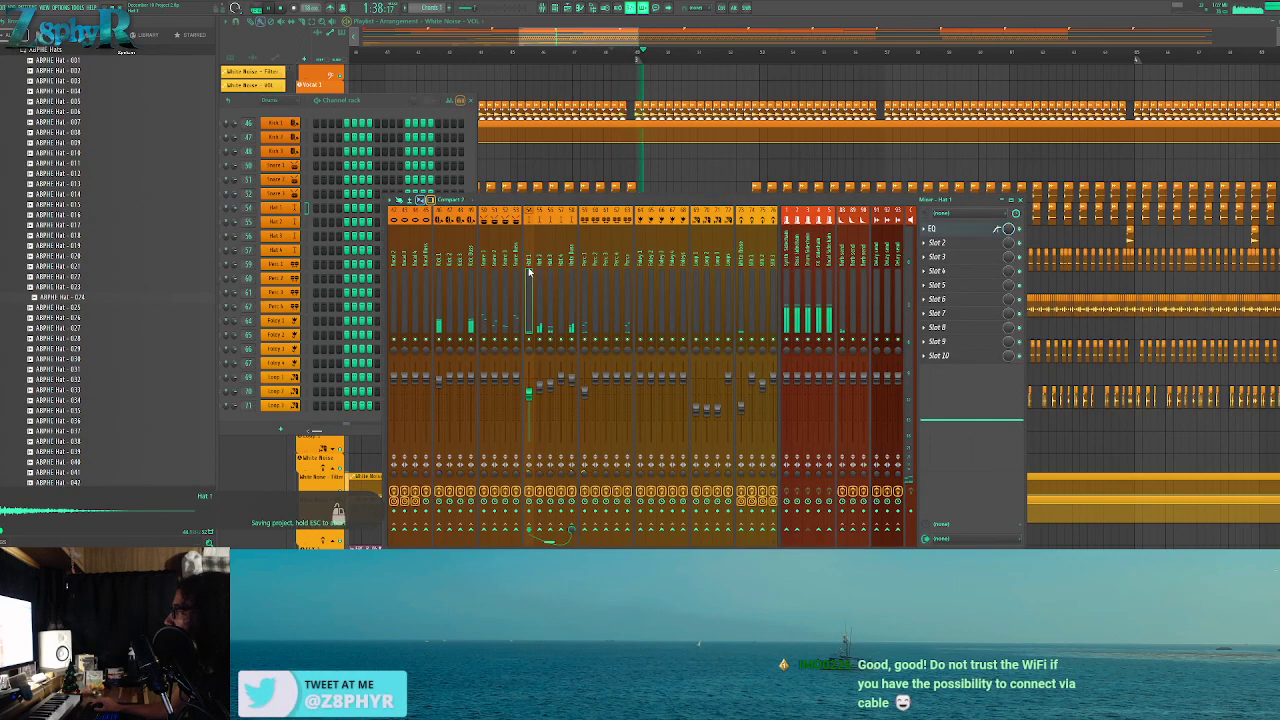
Create a new pattern and place four consecutive clips of it on the empty track below Hat 1 between bars 49 and 53
click(494, 28)
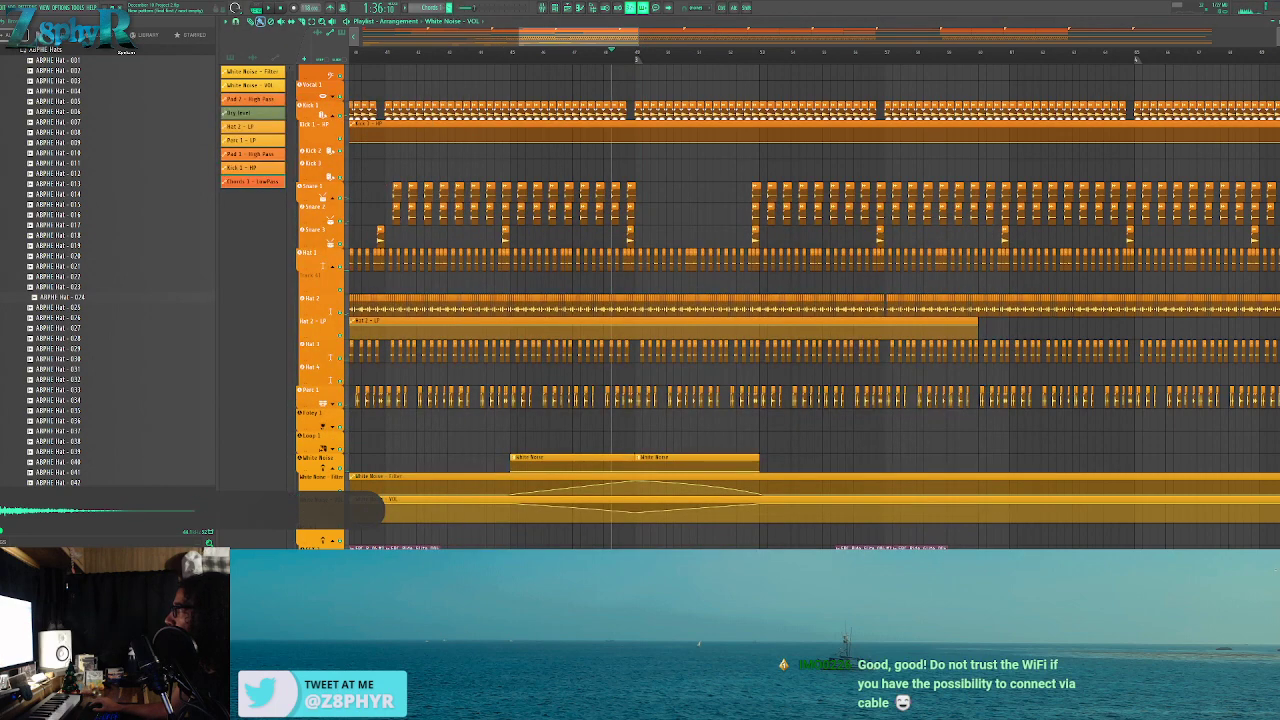
click(449, 8)
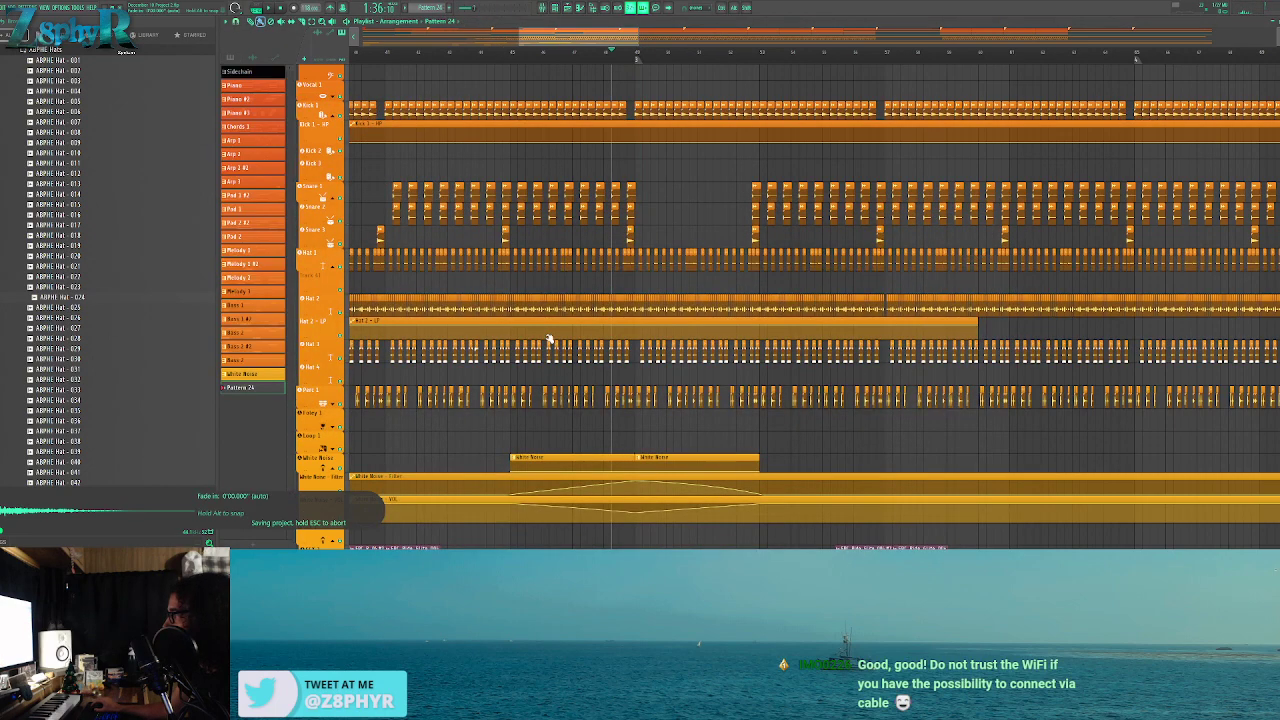
scroll(551, 286, right, 4)
click(528, 280)
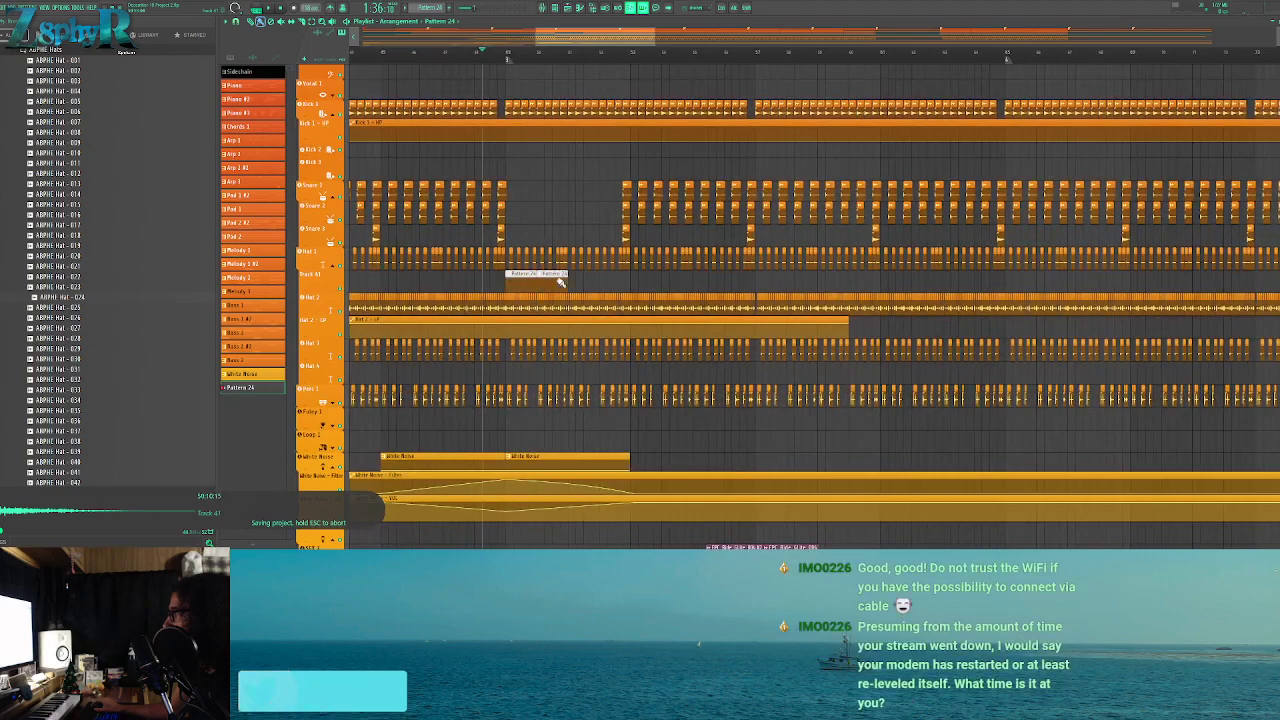
Rename the new track and its pattern to Hat 1 B and save the project
scroll(538, 272, down, 5)
scroll(538, 270, up, 5)
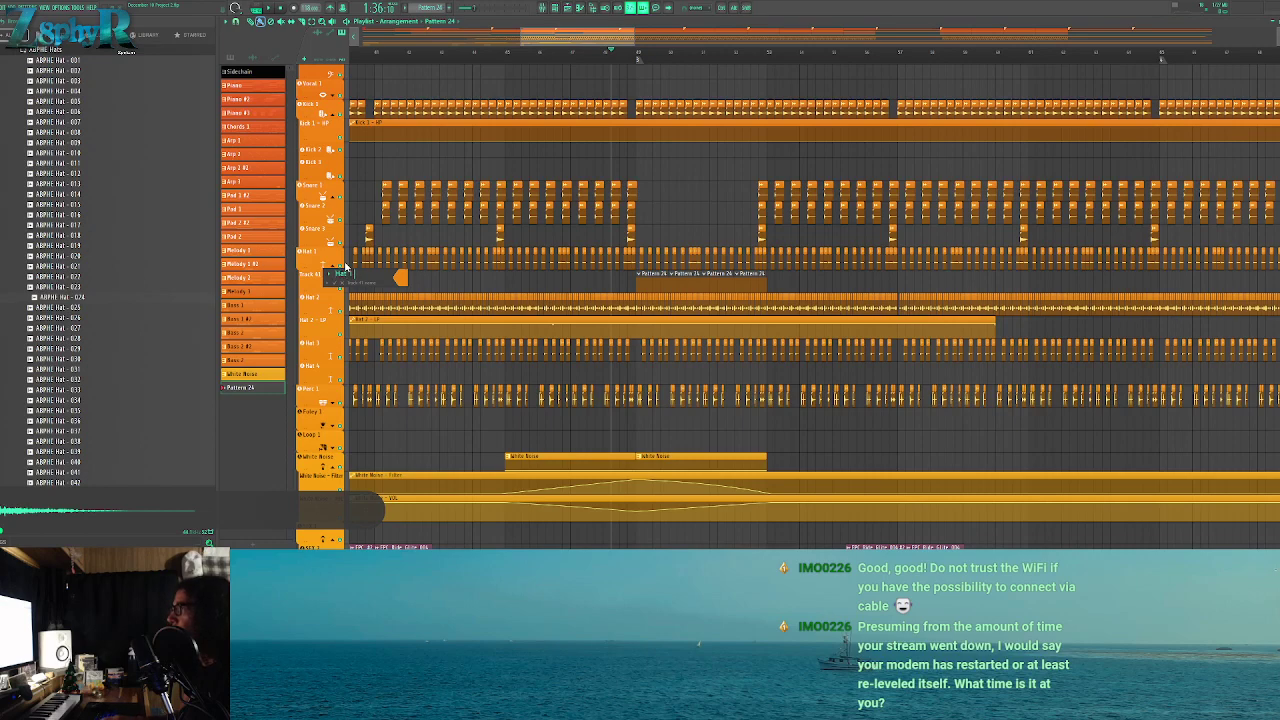
key(Return)
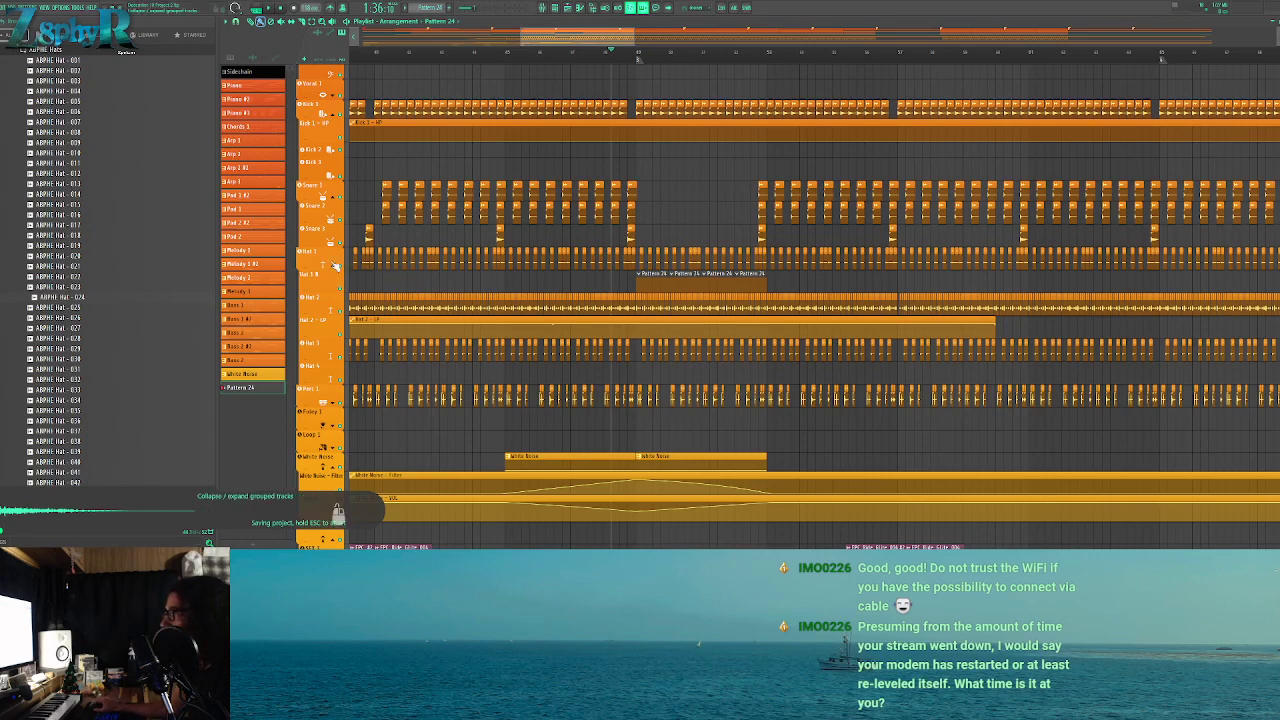
key(ctrl+s)
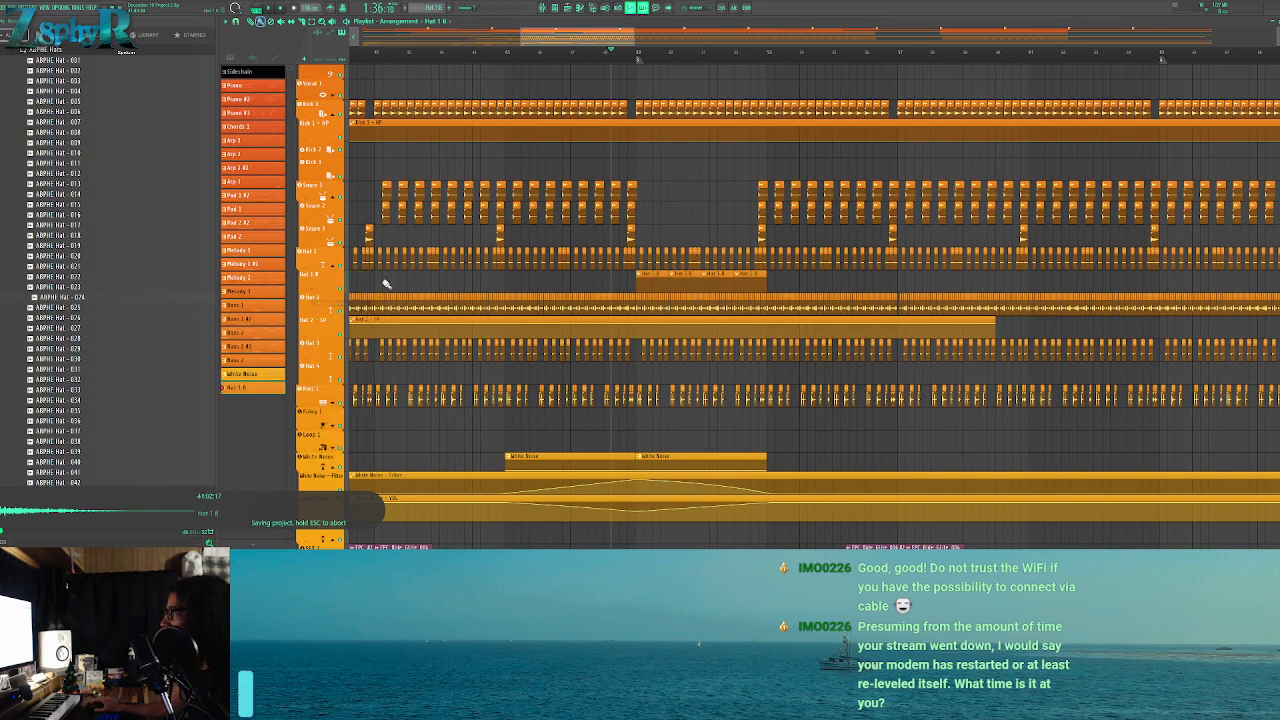
Program Hat 1 hits on steps 3, 7, 11 and 15 of the Hat 1 B pattern and lower the second and third hits' velocities
double_click(682, 284)
click(565, 10)
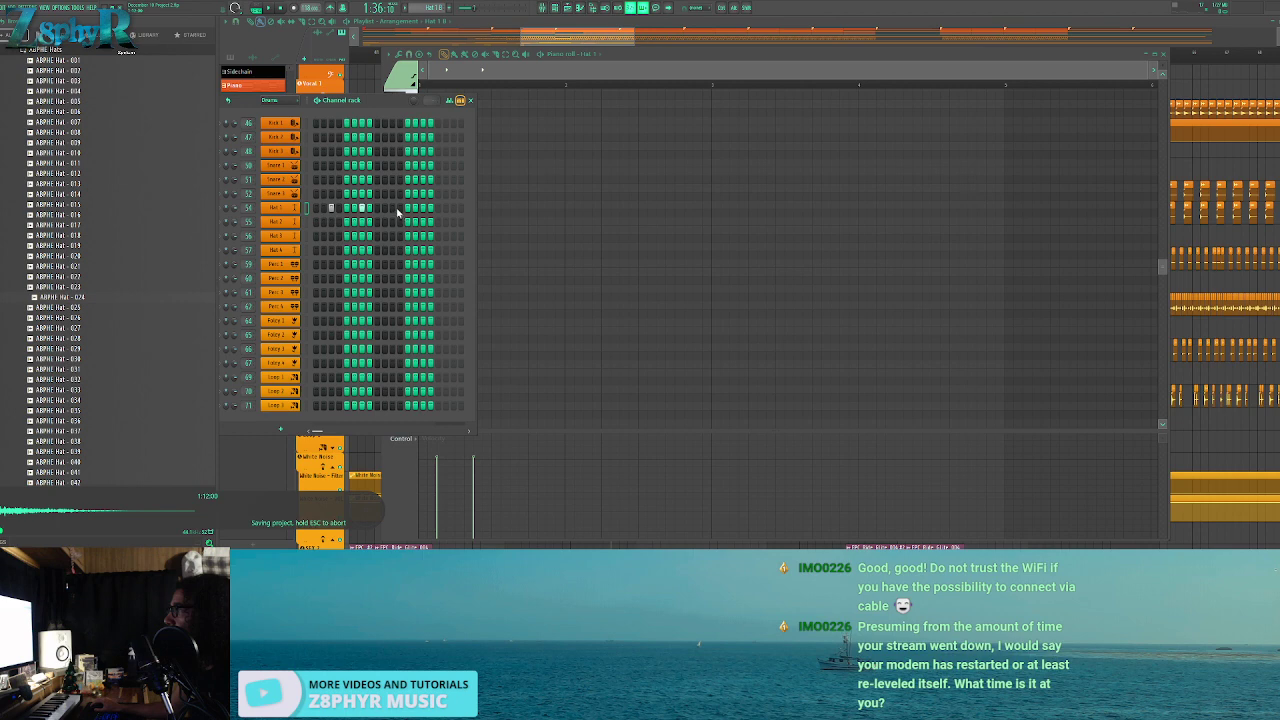
right_click(535, 230)
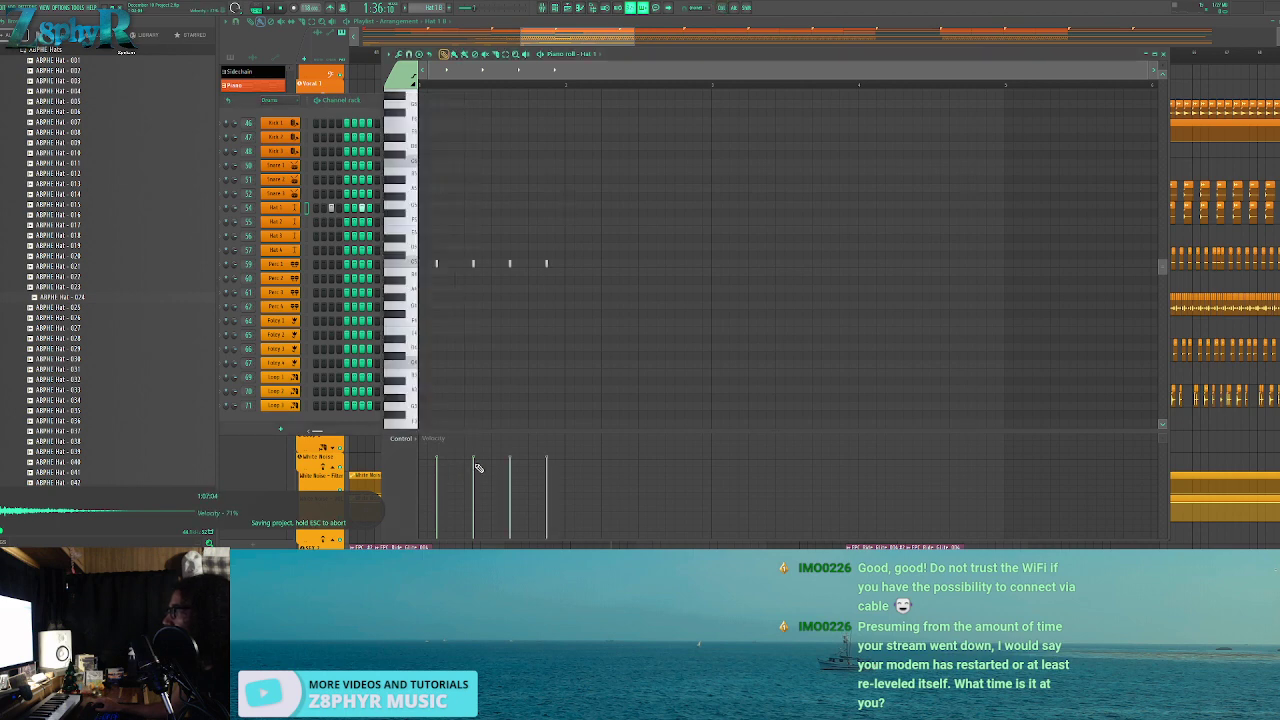
click(354, 97)
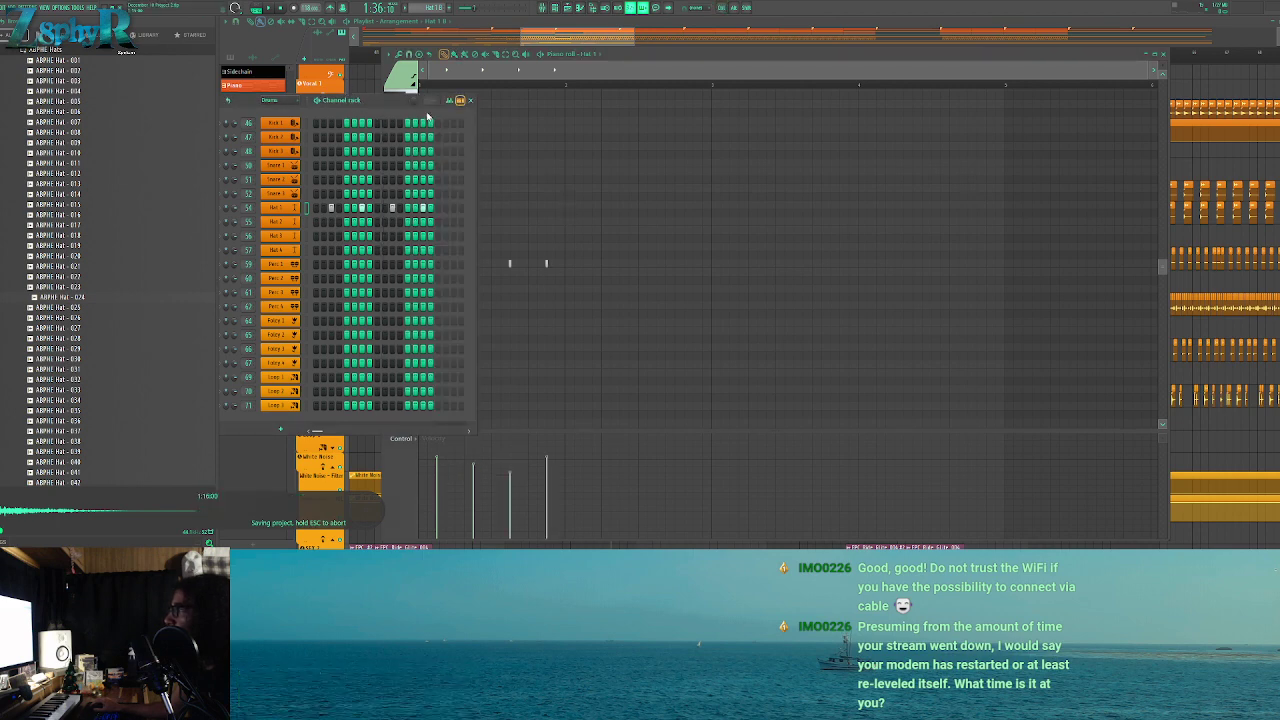
Replay the arrangement from bar 45 and just before bar 49, examine the Hat 1 B notes during playback, and save the project
click(480, 22)
click(476, 52)
key(space)
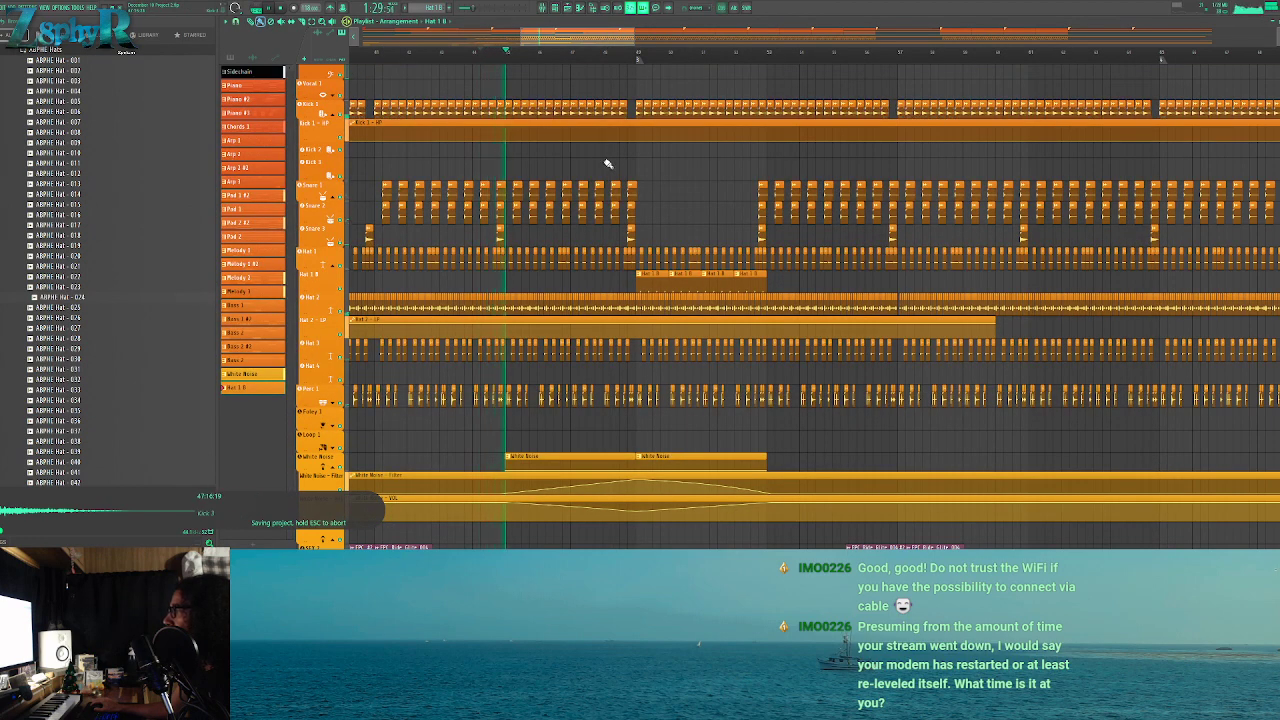
click(630, 52)
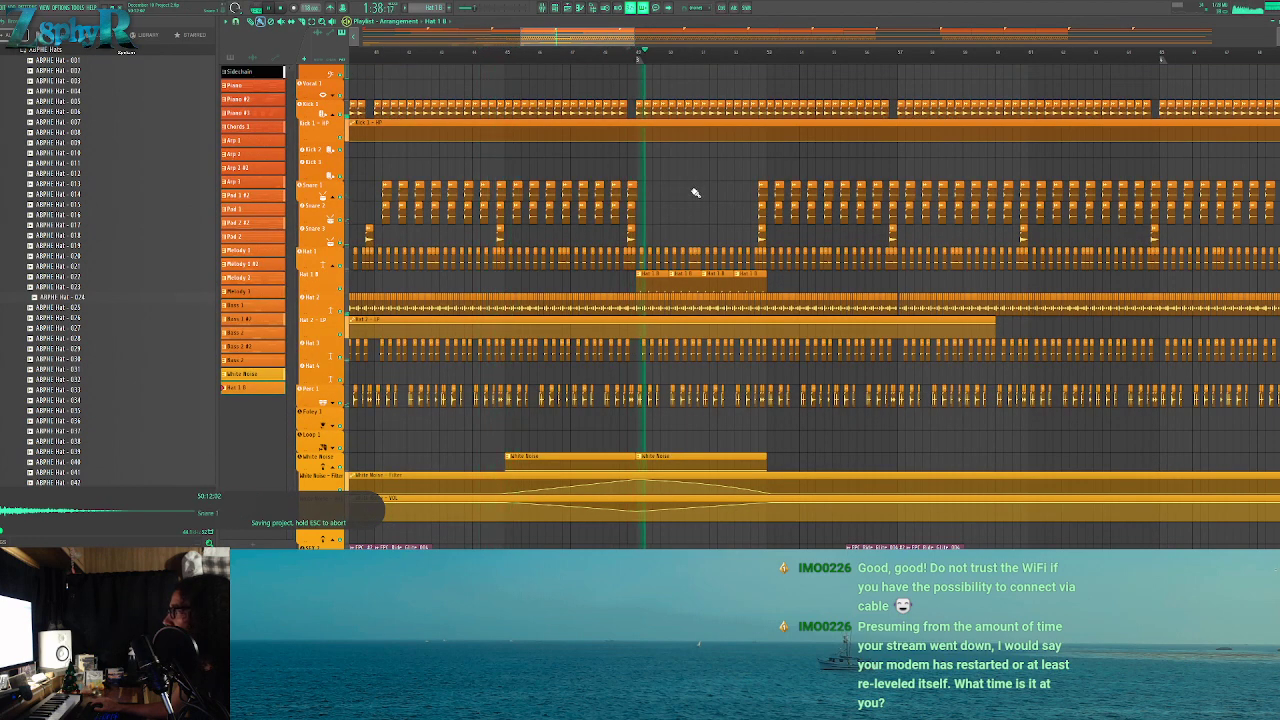
double_click(655, 280)
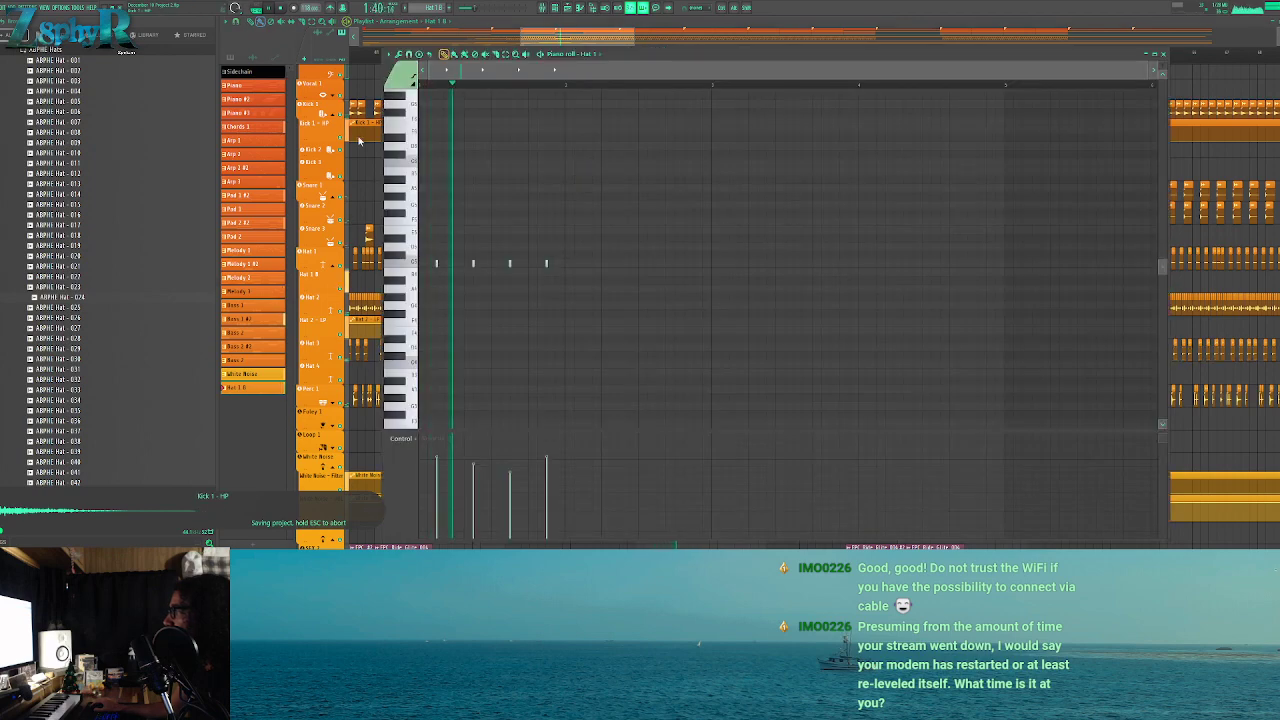
click(556, 9)
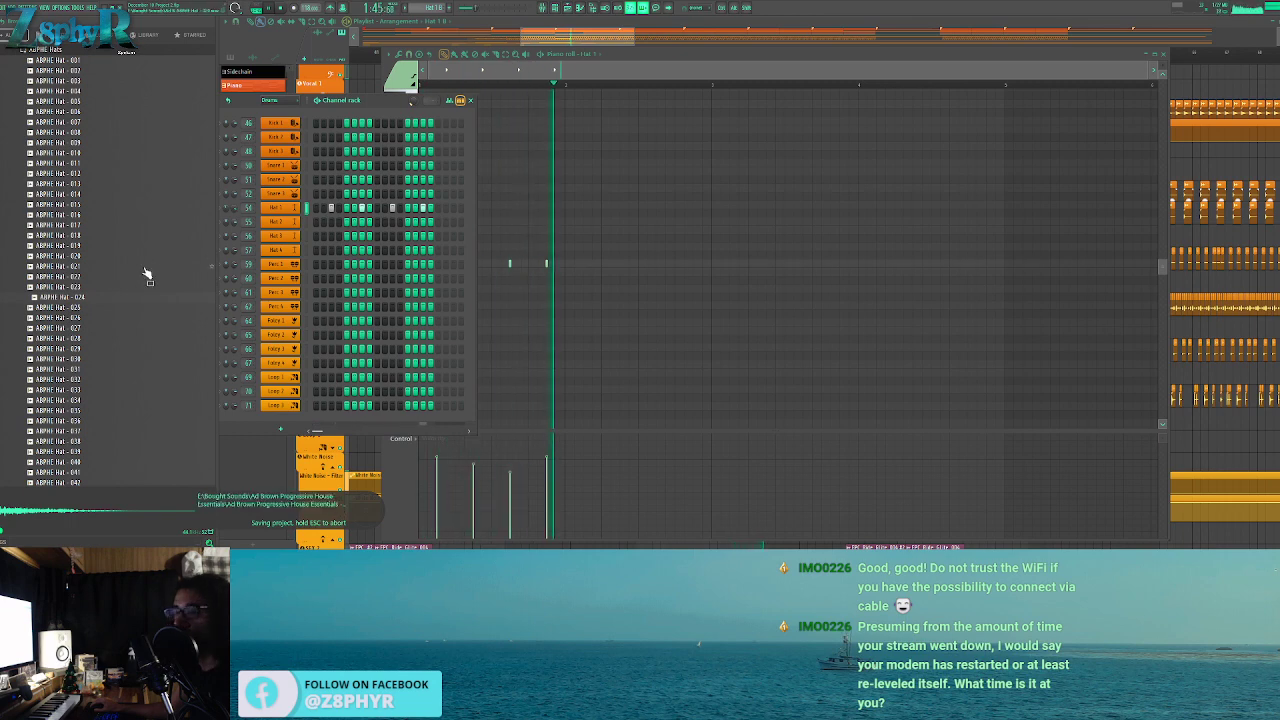
key(space)
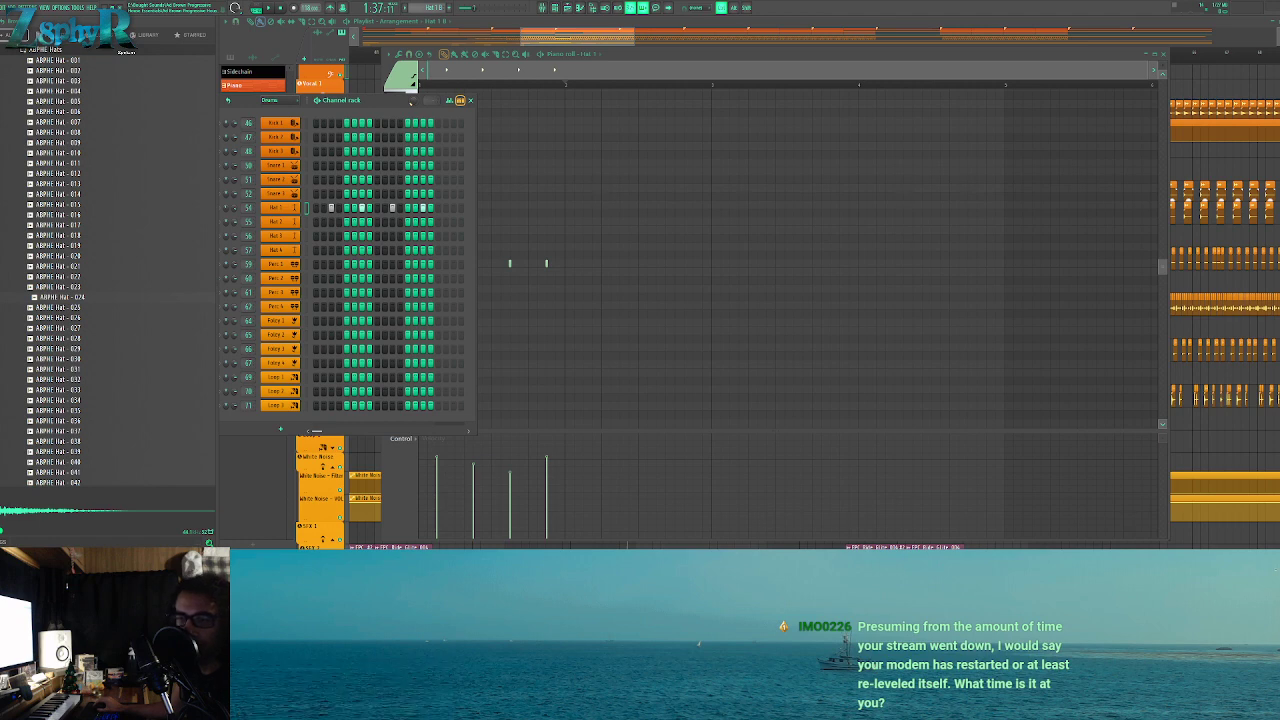
key(ctrl+s)
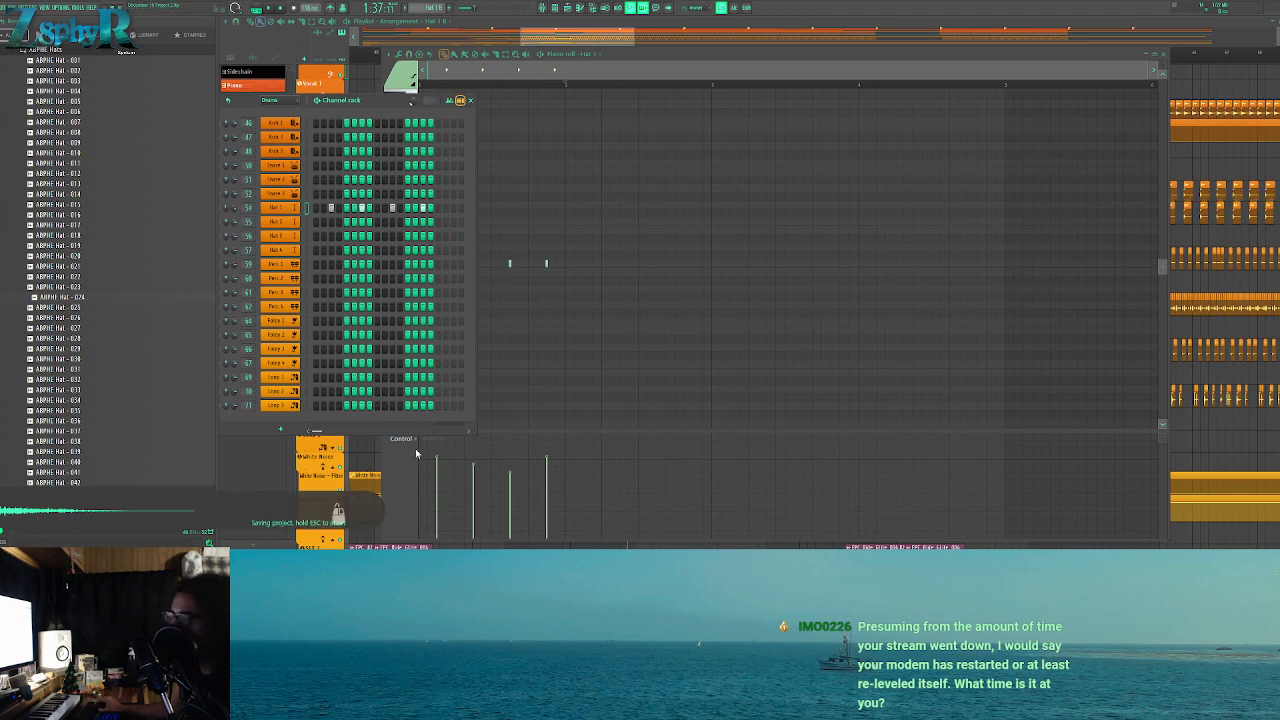
Copy the four Hat 1 B clips to bars 45 to 49 and replay the passage from bar 45
click(549, 29)
key(space)
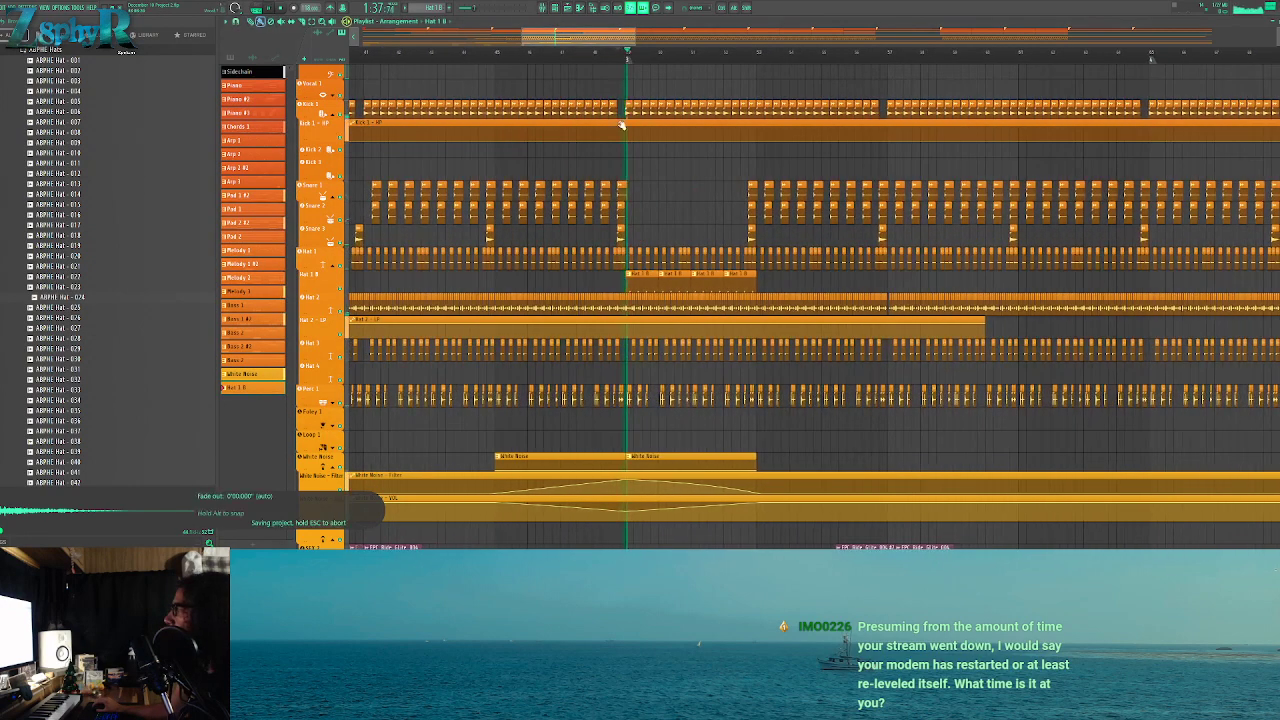
drag(735, 283, 515, 279)
ctrl+click(513, 91)
click(491, 54)
drag(575, 165, 695, 176)
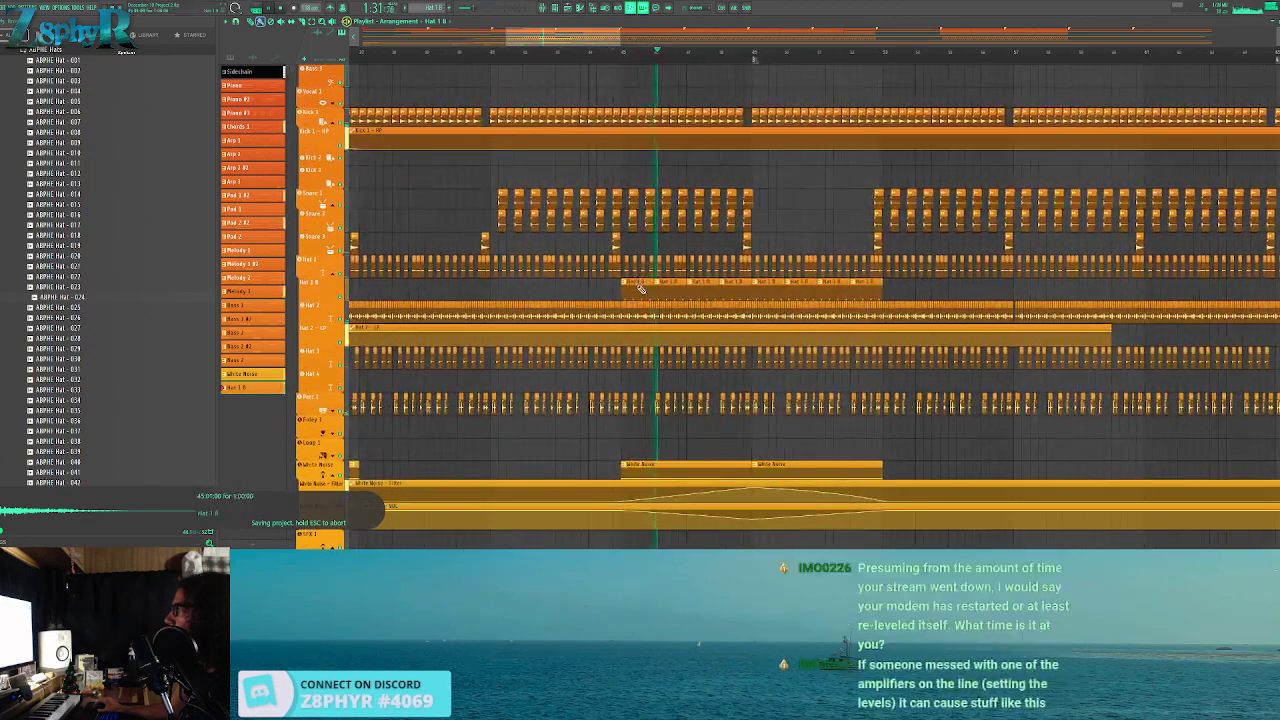
Lower the Hat 1 channel's volume multiplier while the section plays and return to the arrangement
double_click(641, 285)
key(F6)
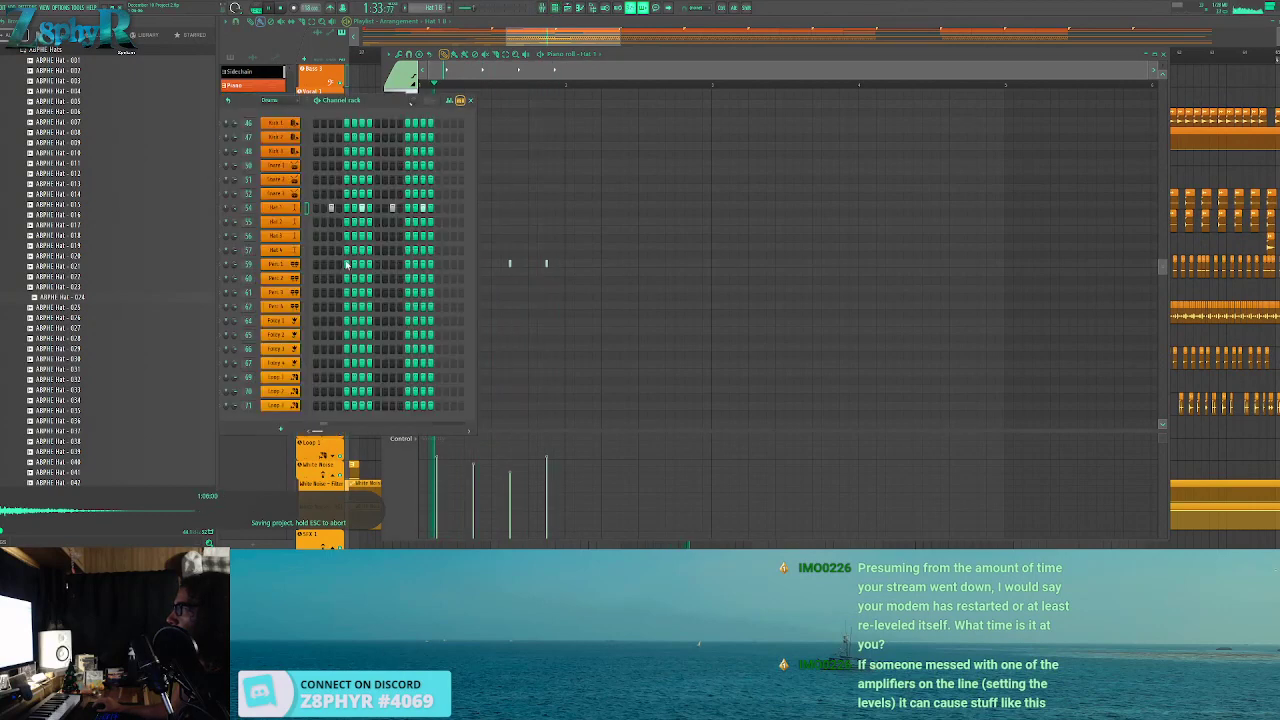
click(270, 208)
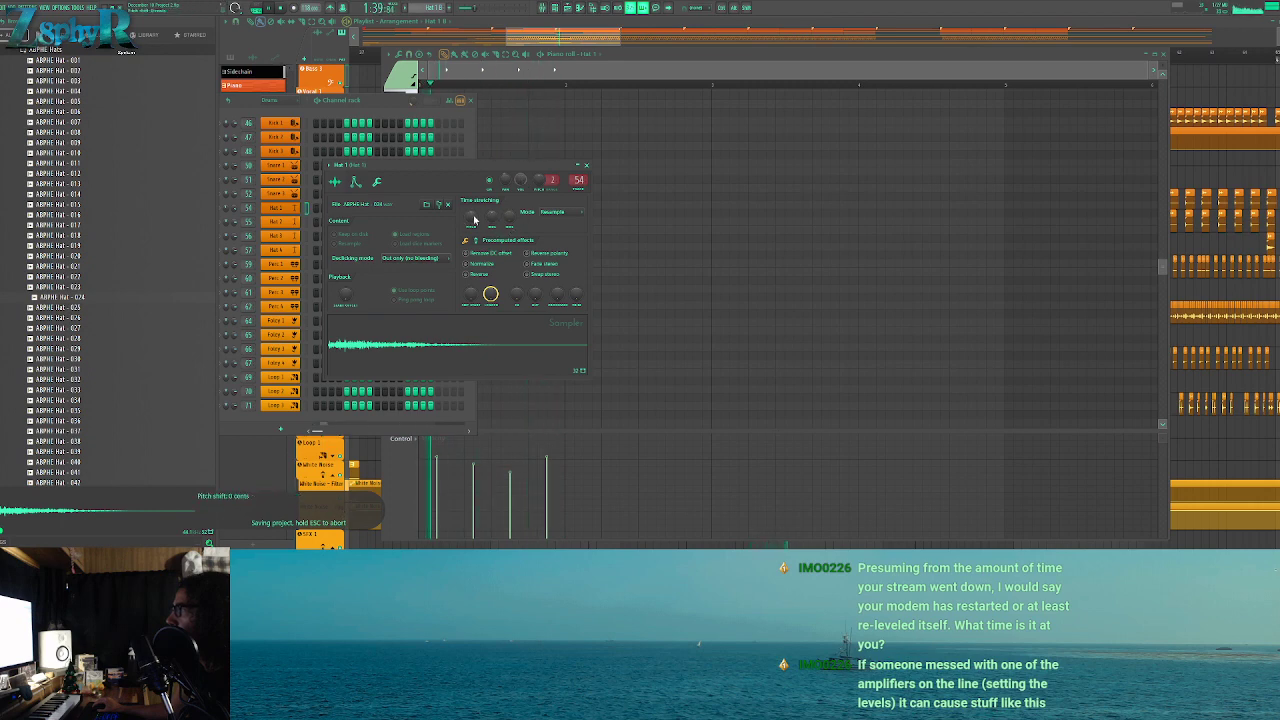
click(376, 181)
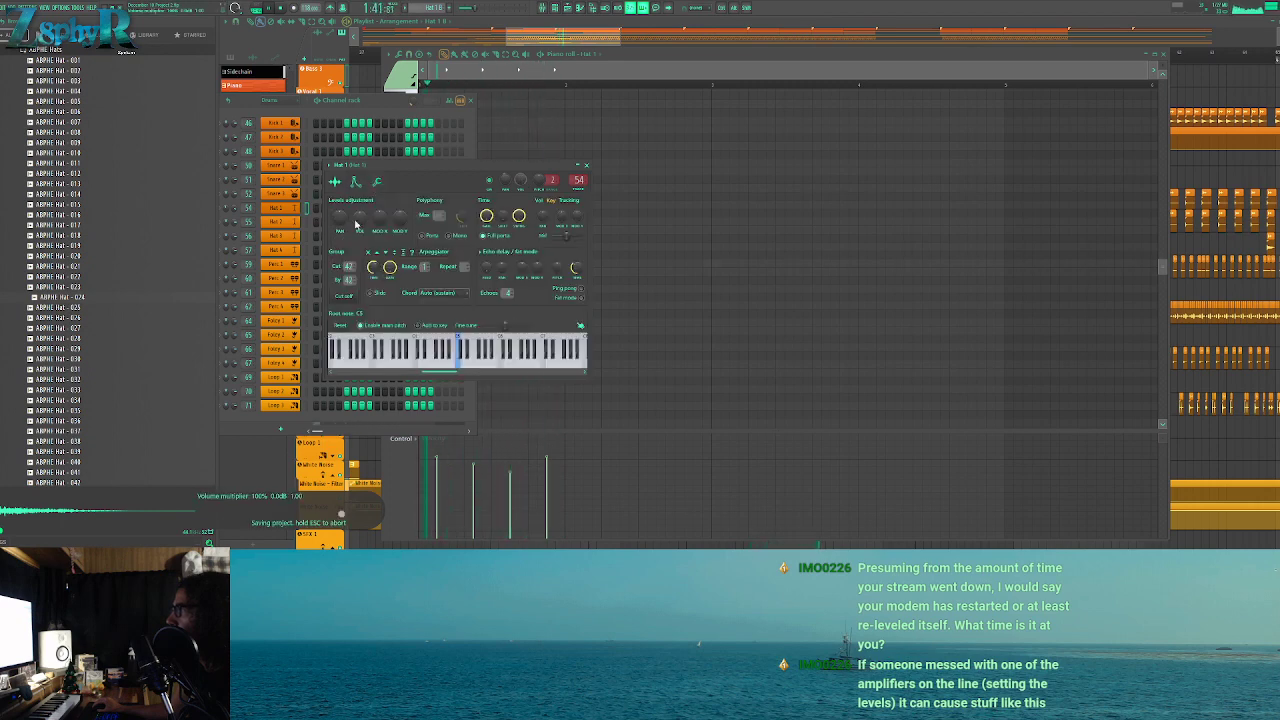
mouse_move(361, 221)
mouse_down()
mouse_move(361, 204)
mouse_move(361, 221)
mouse_up()
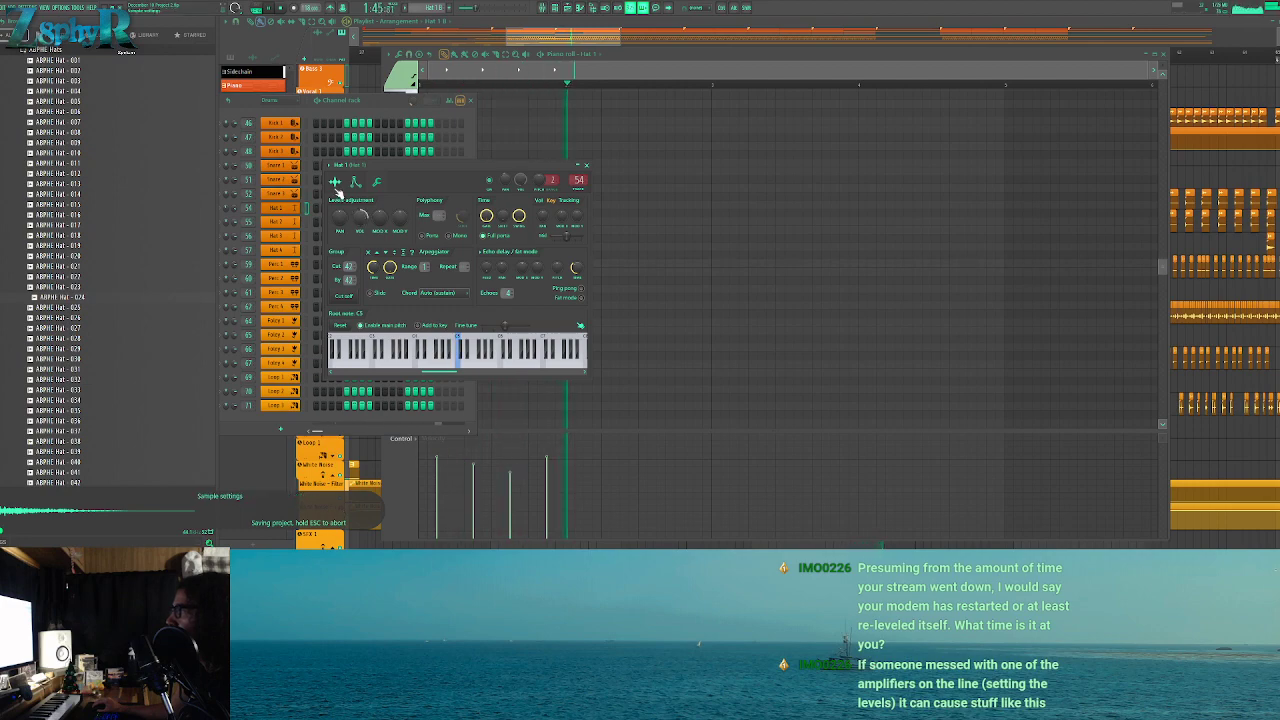
click(374, 183)
click(568, 37)
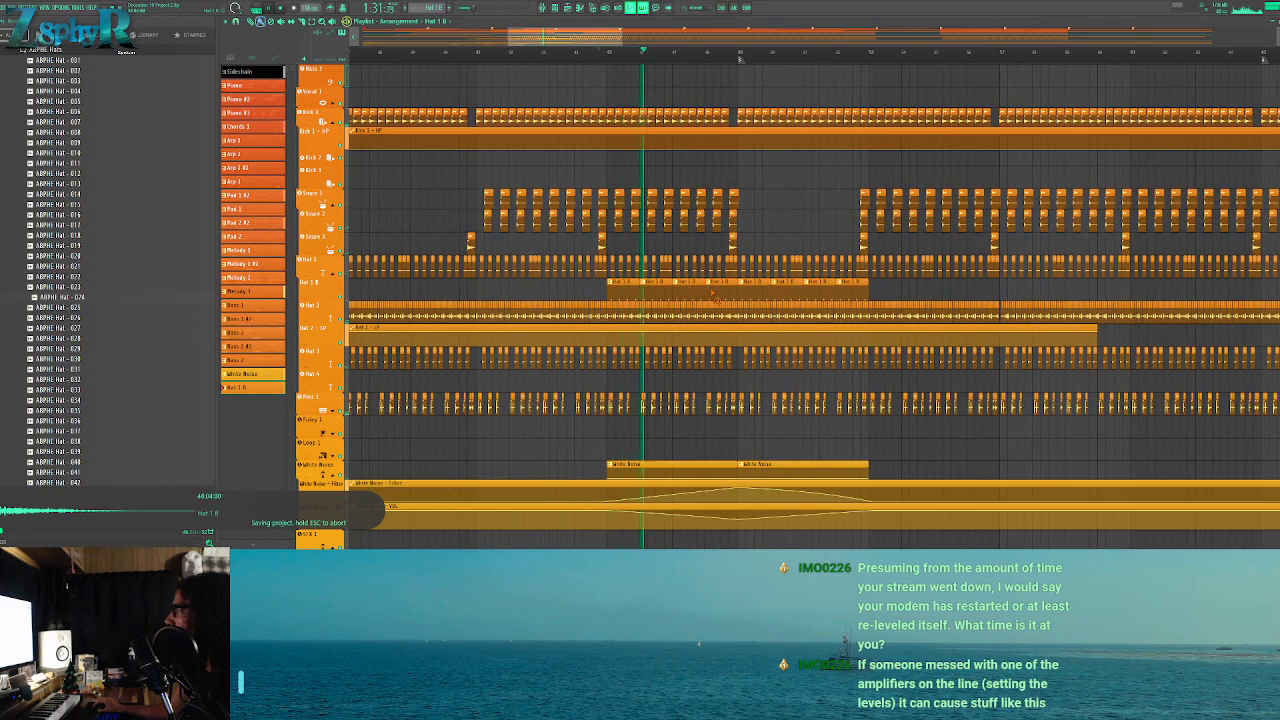
Replace the Hat 1 channel's sample with ABPHE Hat - 025 and check its sampler and level settings
double_click(670, 284)
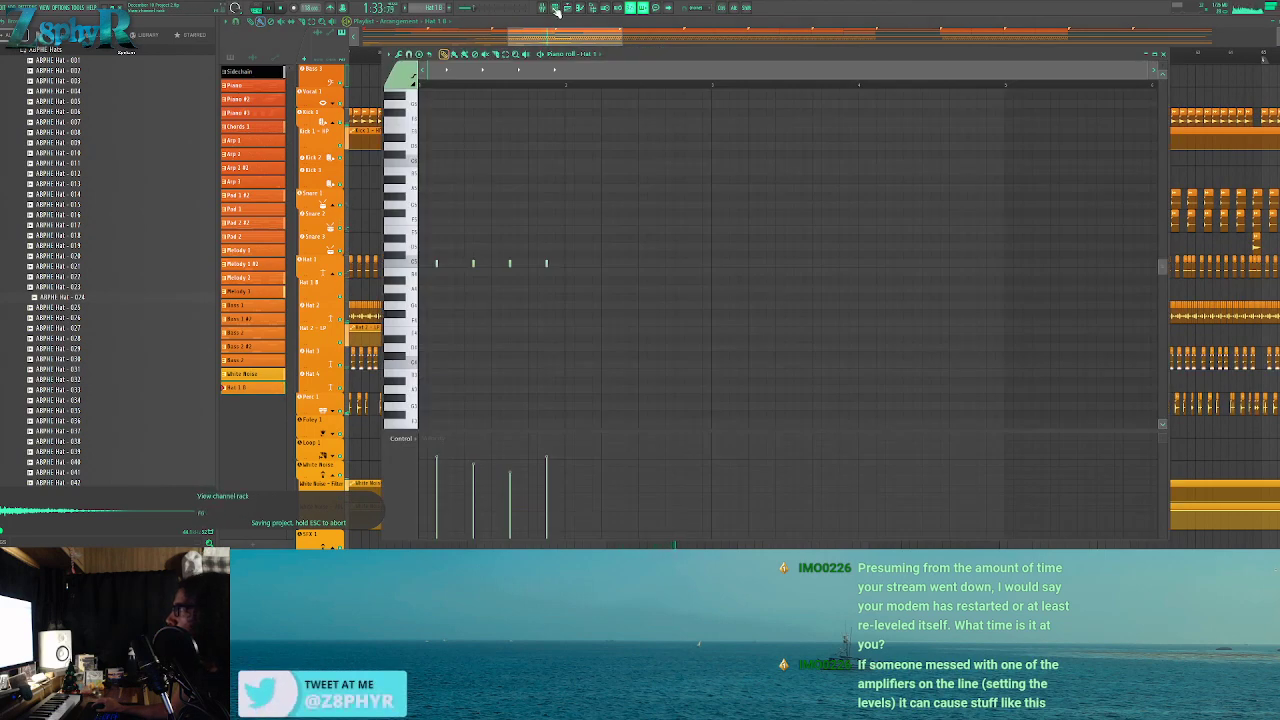
key(F6)
click(283, 211)
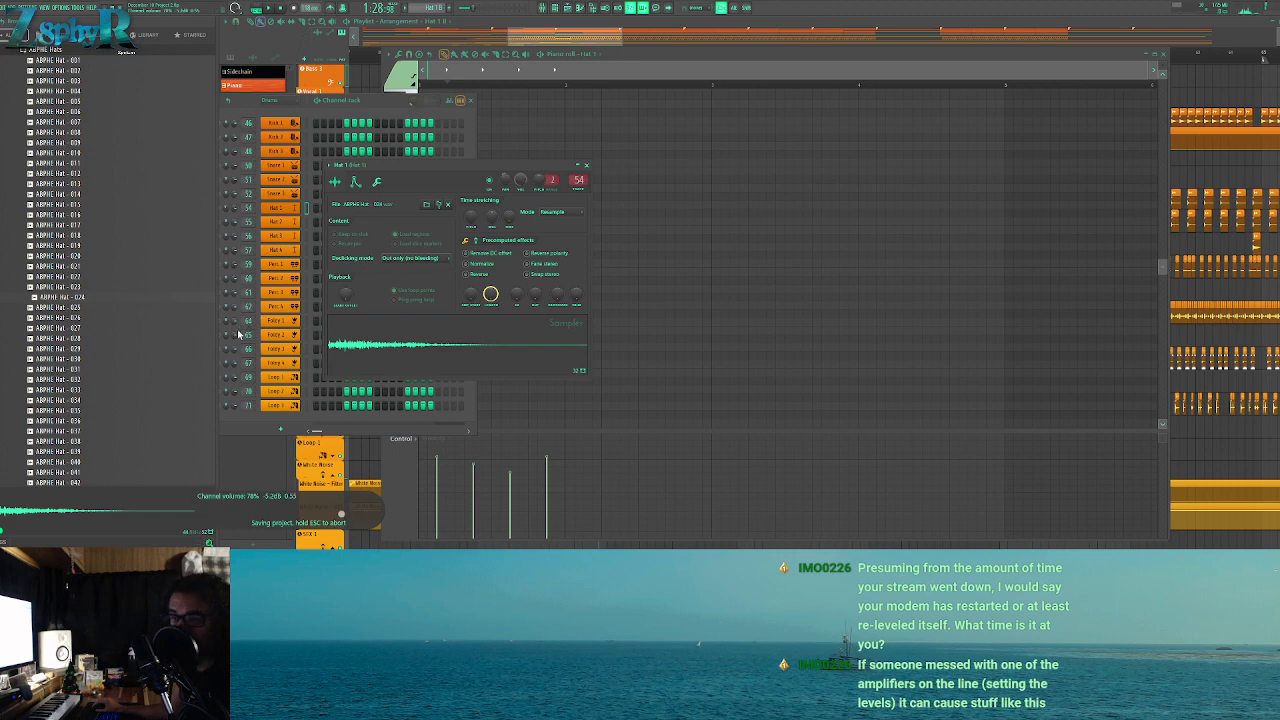
key(ctrl+s)
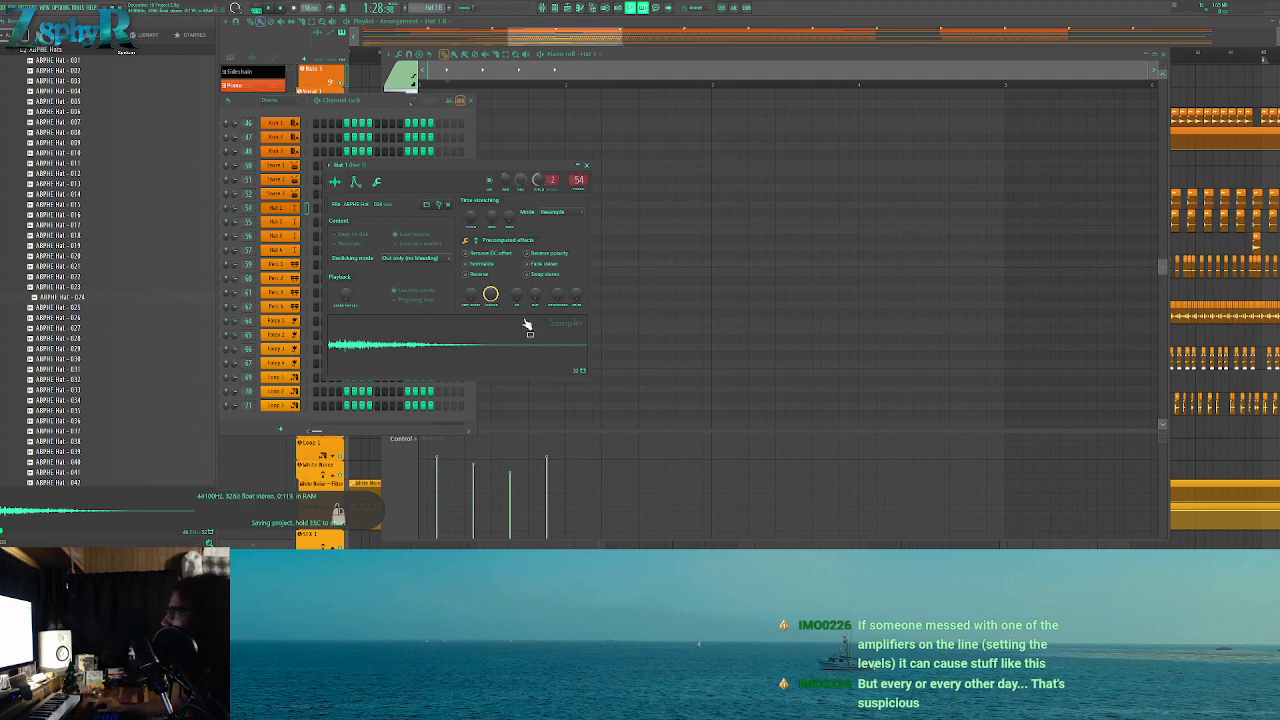
drag(108, 310, 408, 365)
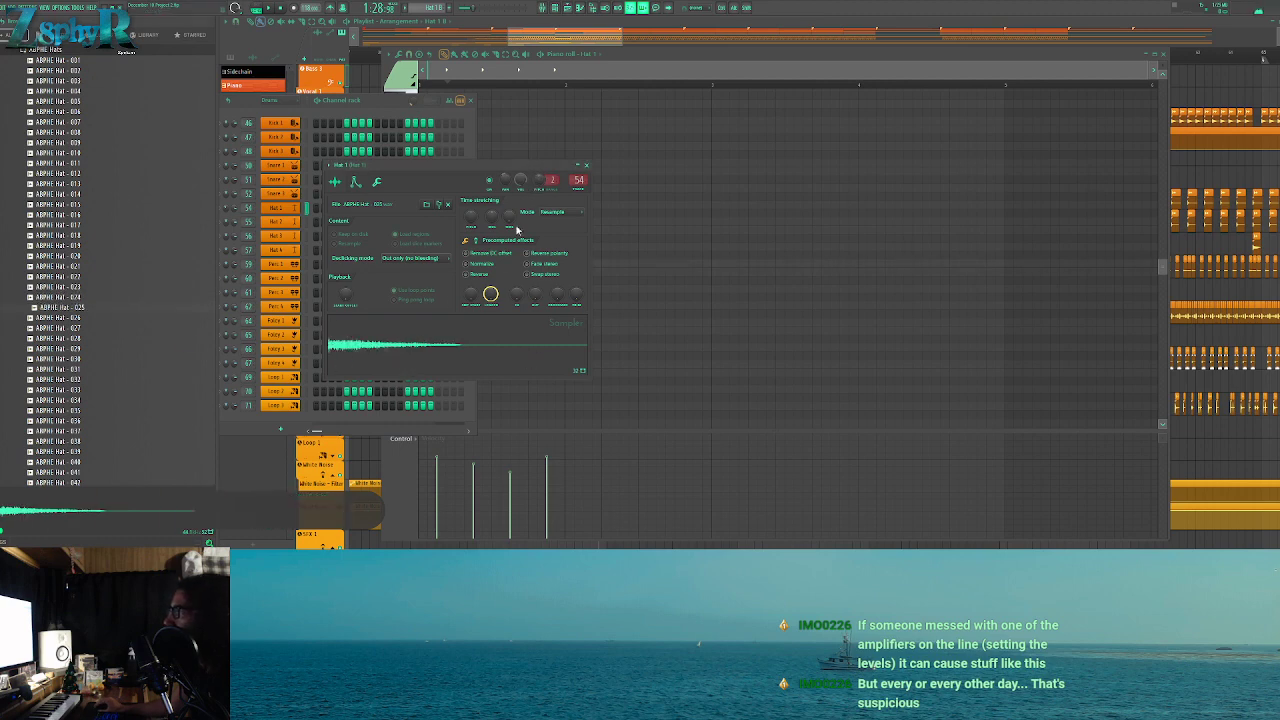
click(366, 182)
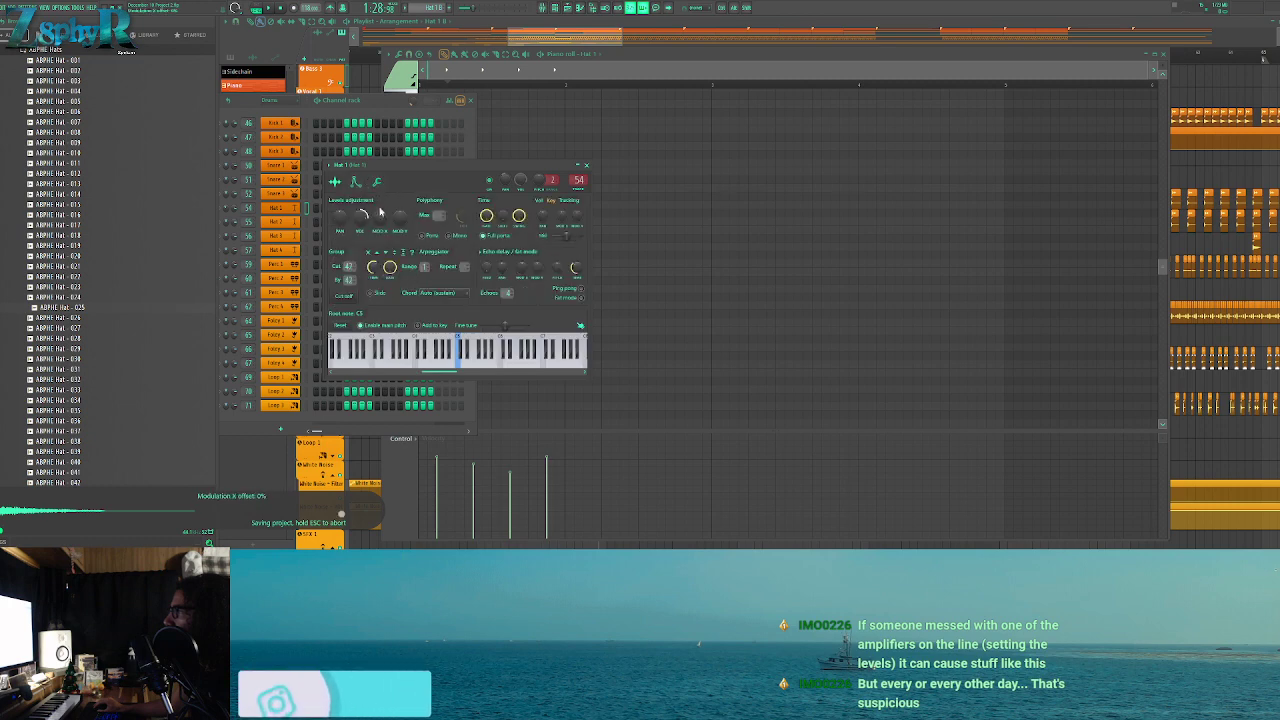
click(335, 181)
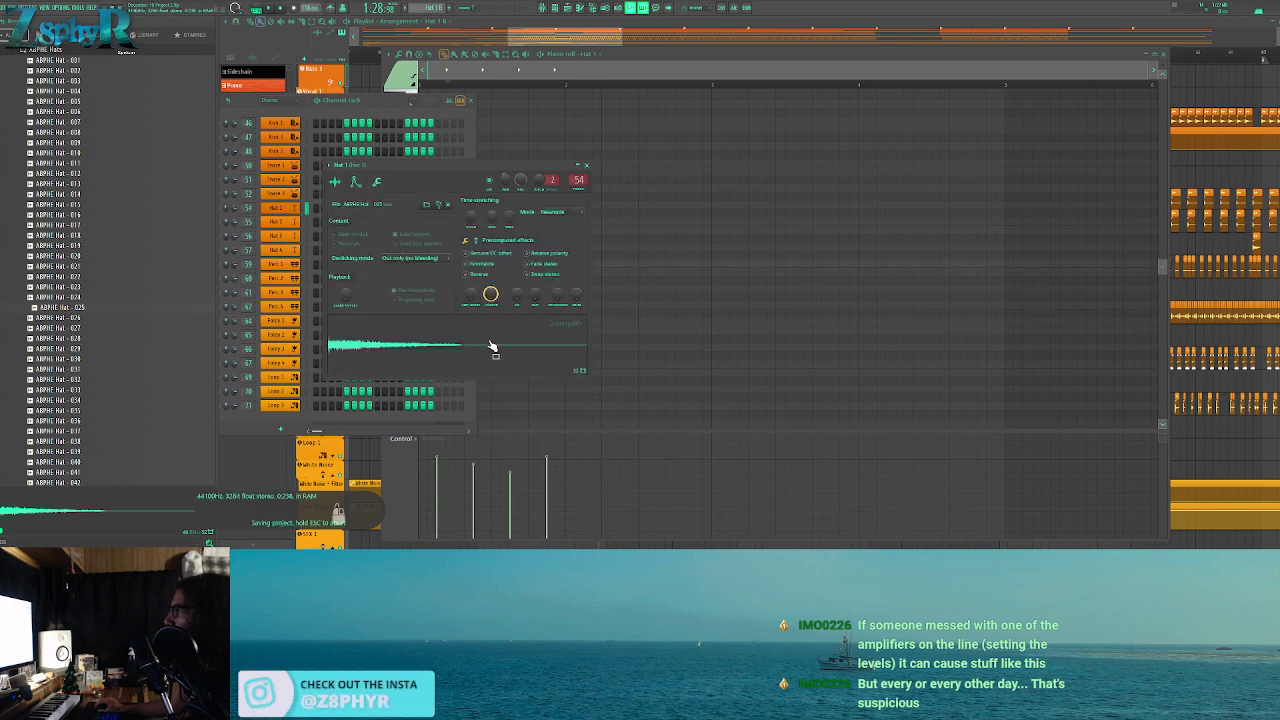
Toggle Reverse polarity and Swap stereo for the Hat 1 sample, and change a view option in its piano roll
click(527, 255)
click(527, 274)
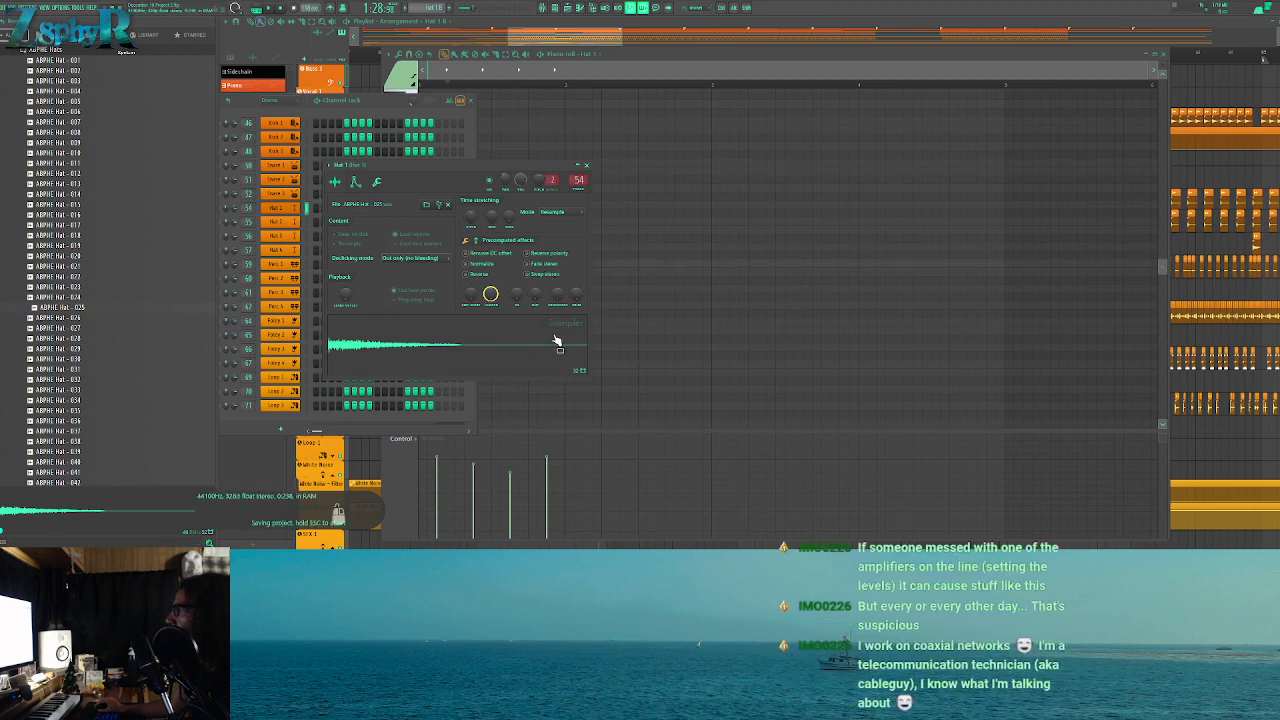
key(F7)
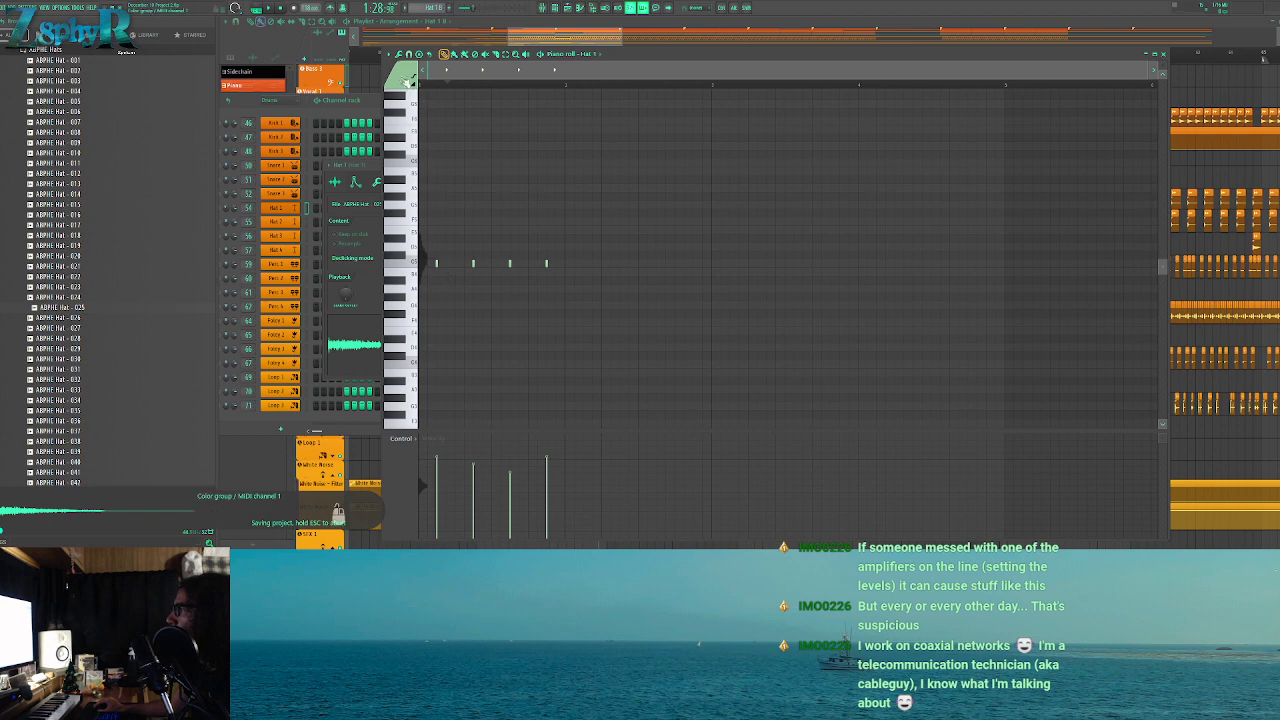
click(390, 55)
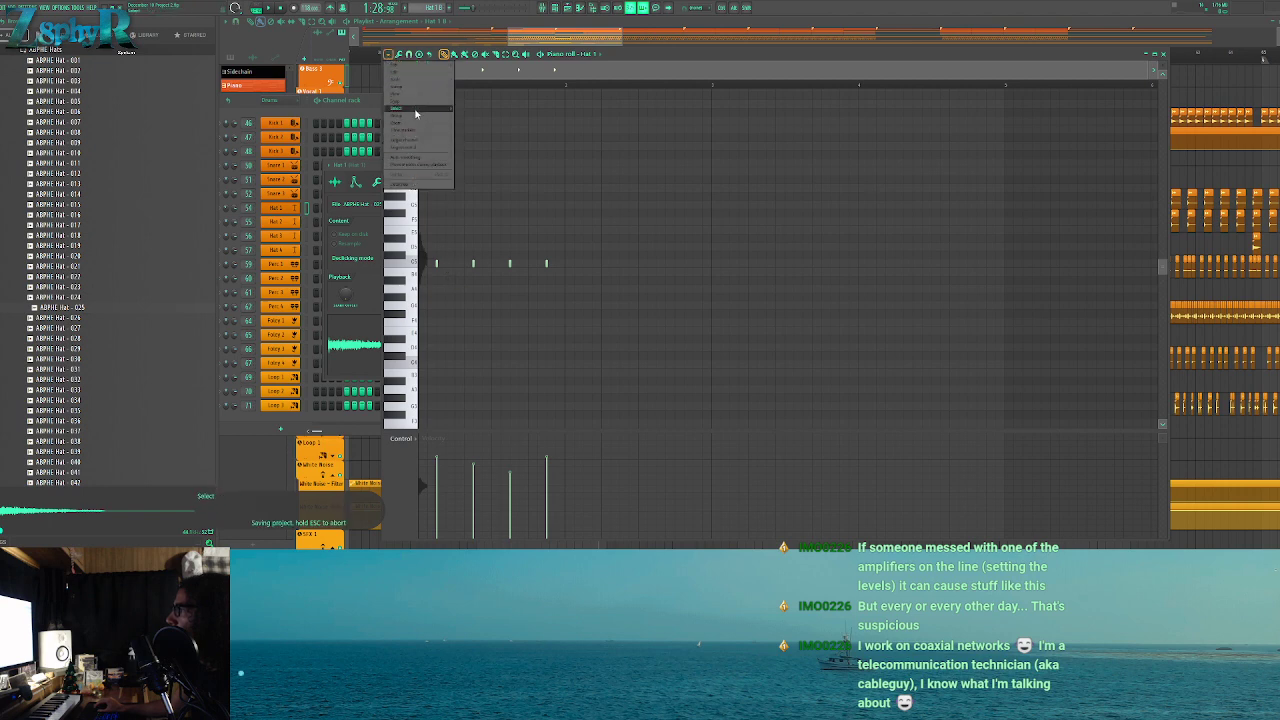
mouse_move(430, 94)
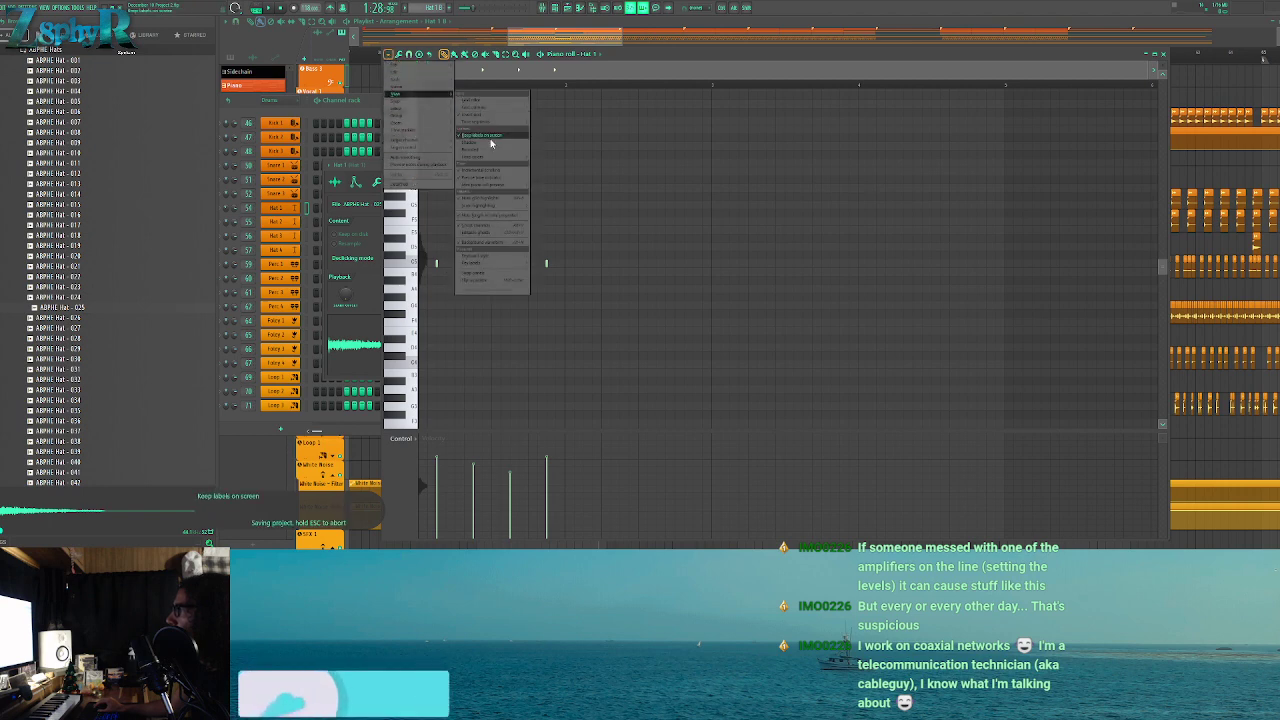
click(511, 246)
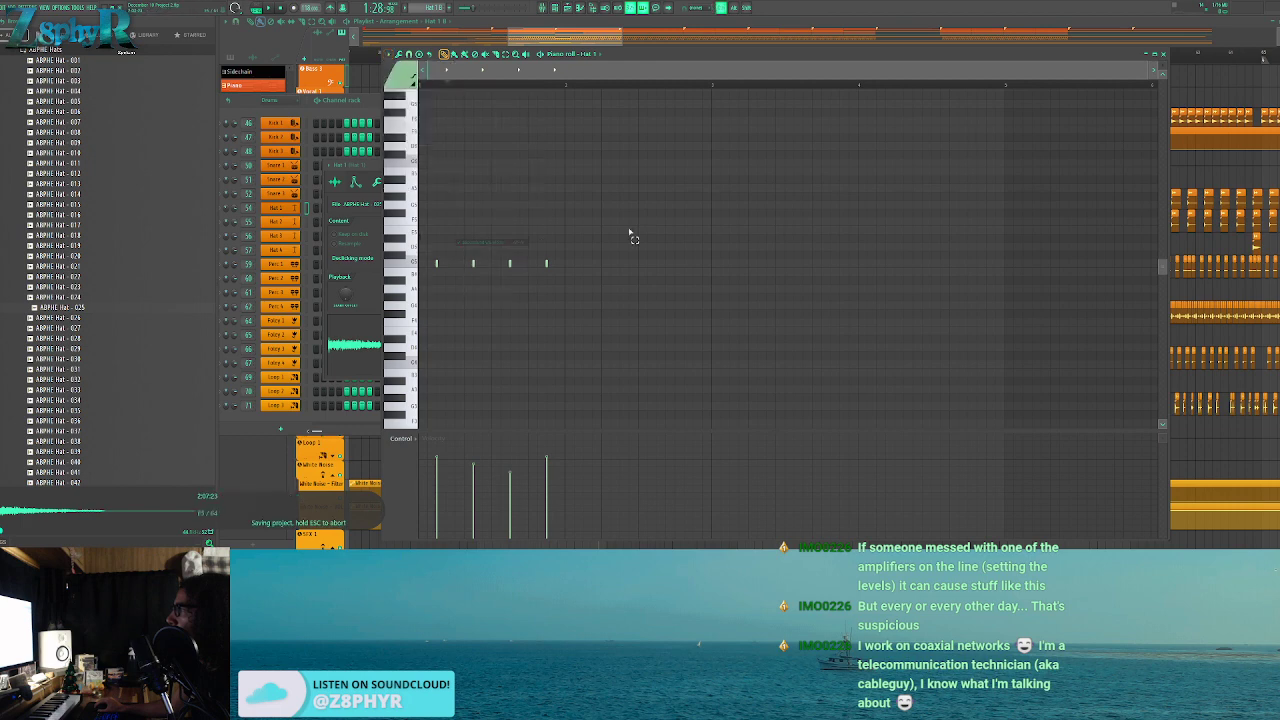
Close the editing windows to return to the arrangement, stop playback and save the project
click(340, 108)
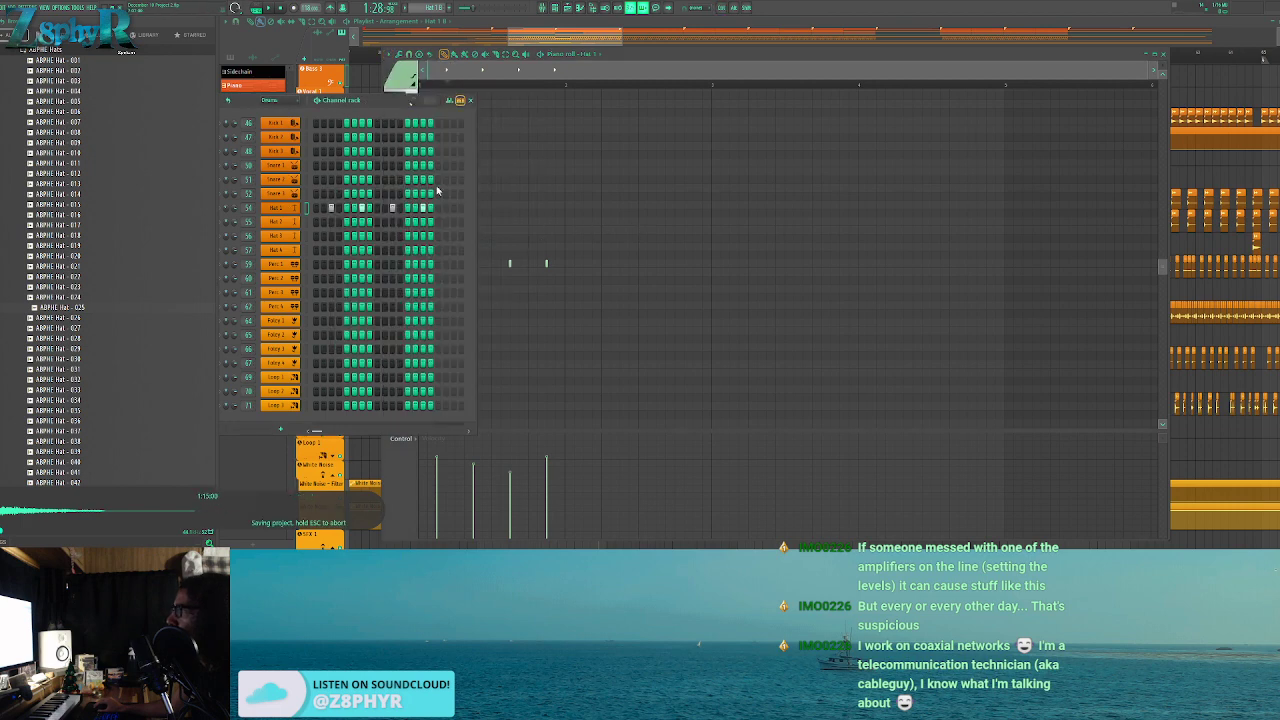
key(F12)
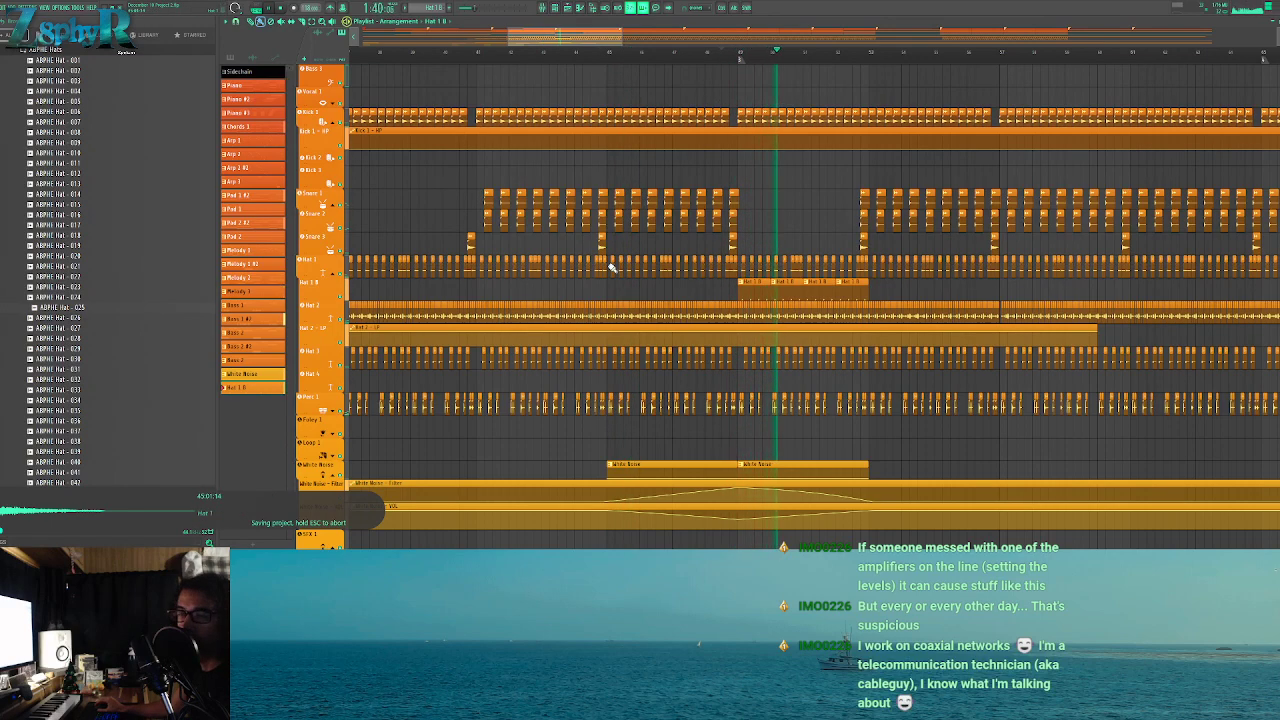
key(space)
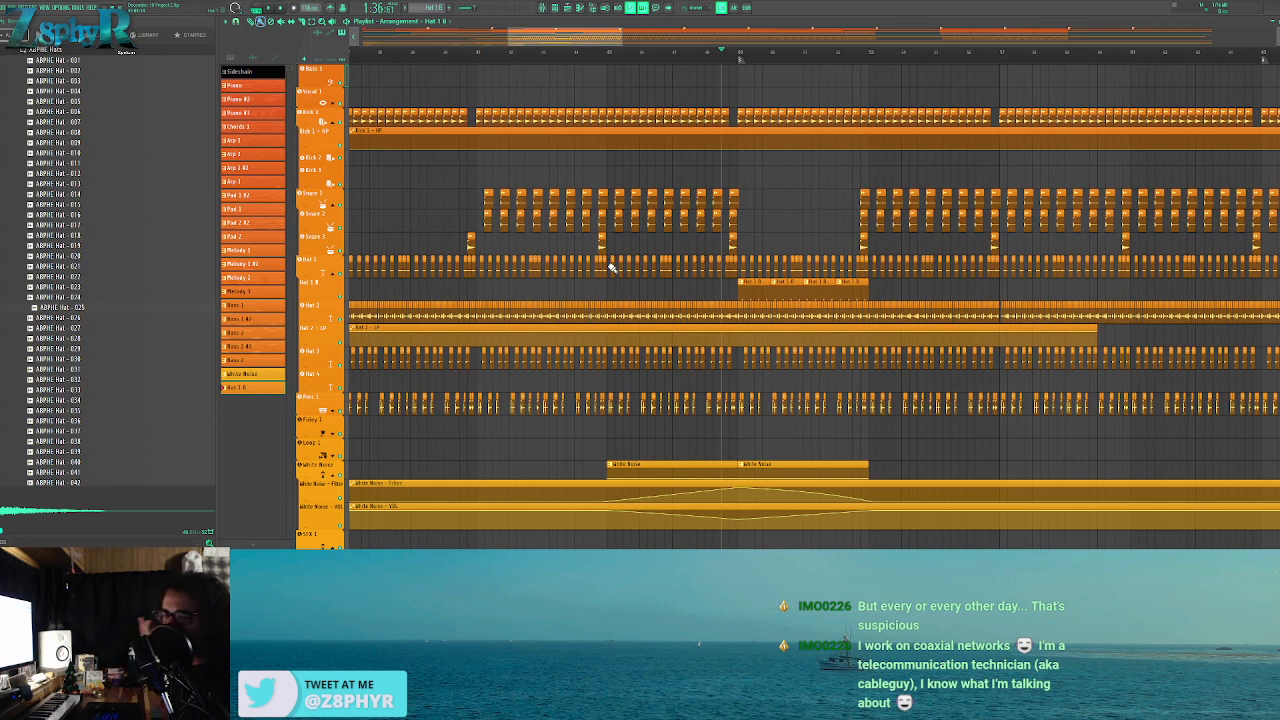
key(ctrl+s)
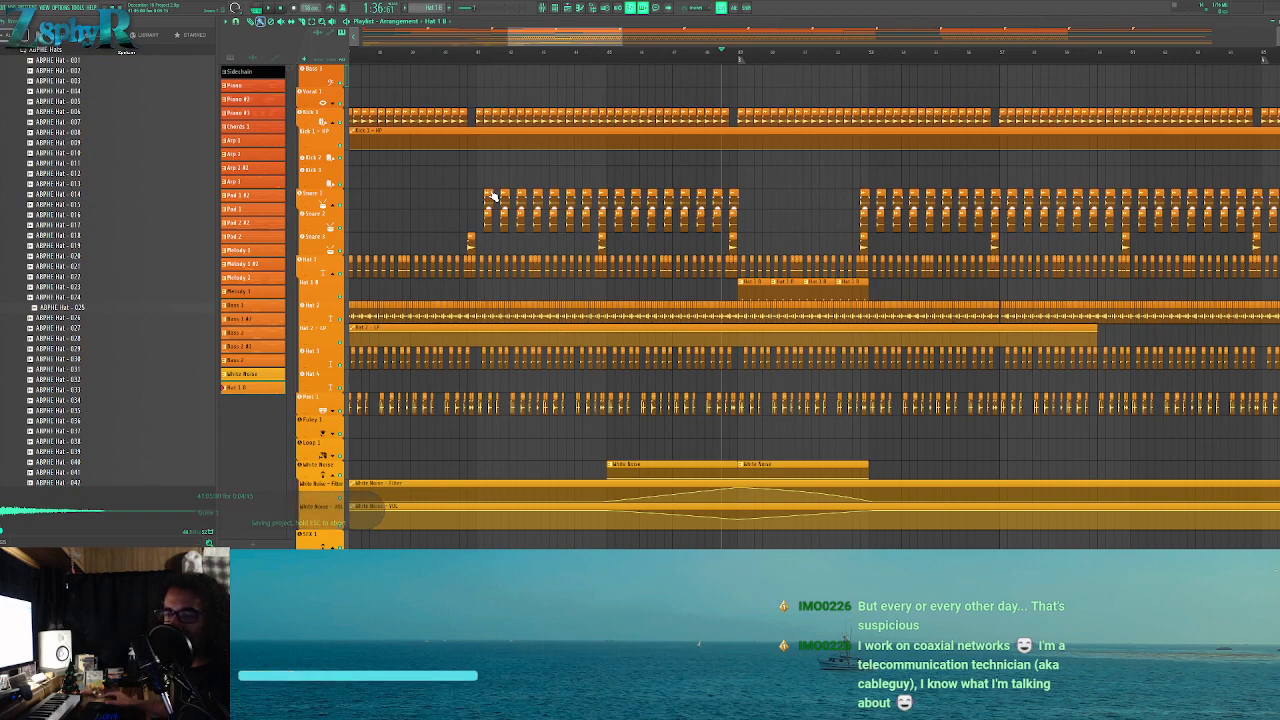
Duplicate the four Hat 1 B clips so the copies follow directly from bar 53
drag(765, 186, 546, 111)
drag(639, 221, 543, 217)
key(ctrl+b)
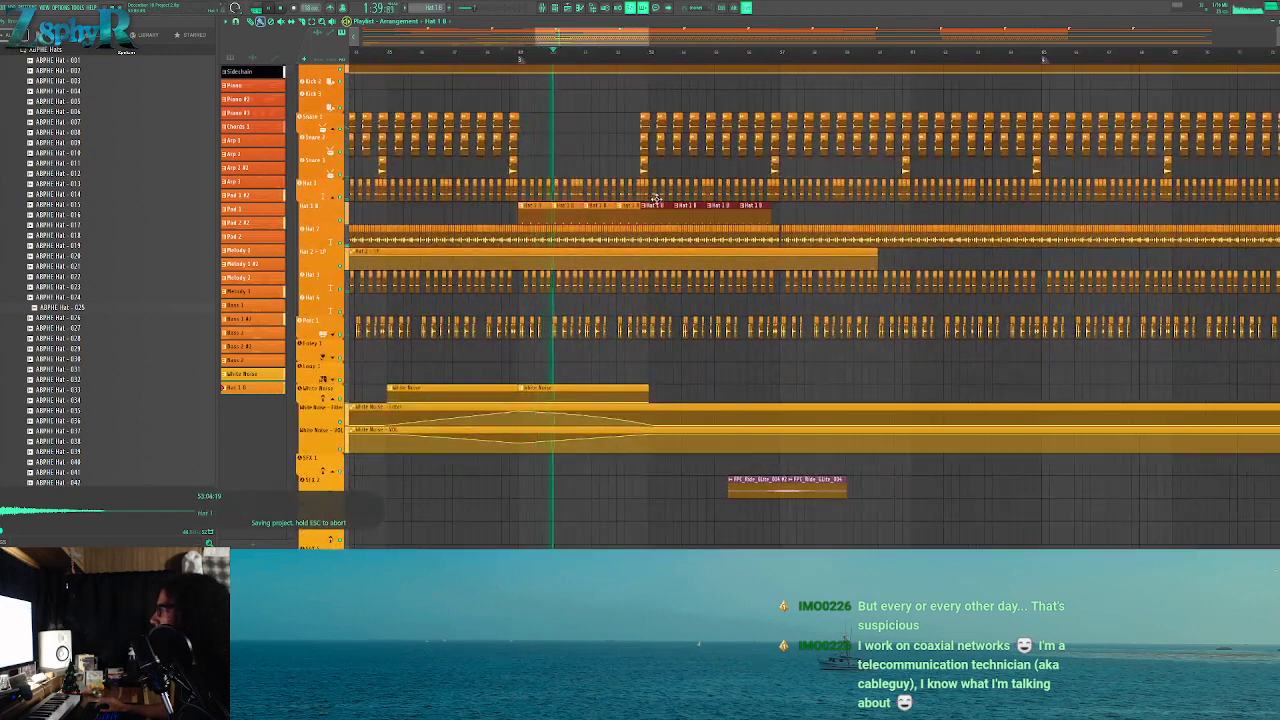
Merge the first two Hat 1 B clips at bar 49 and replace the next two with a copy of the merged clip
ctrl+click(551, 129)
drag(563, 222, 533, 205)
key(ctrl+g)
right_click(601, 213)
right_click(632, 214)
click(592, 213)
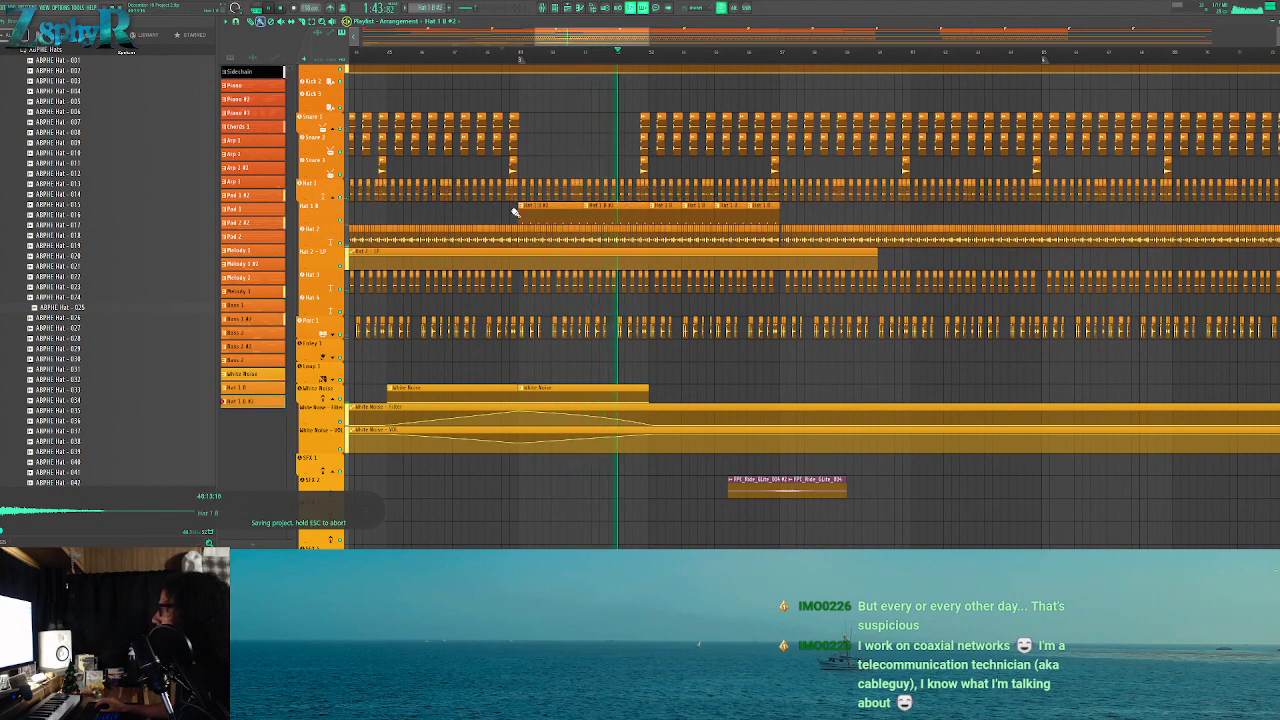
Replace the four single Hat 1 B clips from bar 53 with two merged Hat 1 B #2 clips at bars 53 and 55
right_click(667, 213)
right_click(700, 214)
right_click(761, 216)
right_click(733, 215)
click(656, 214)
click(722, 213)
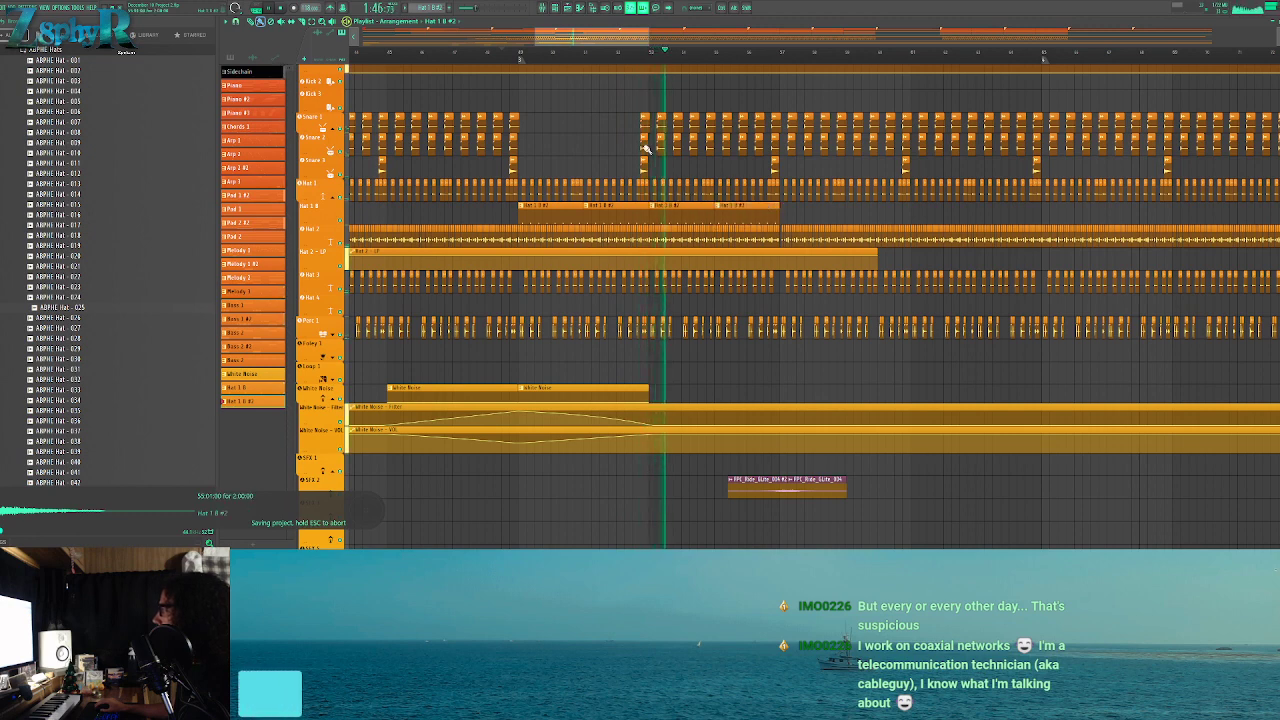
Open the notes of the first merged Hat 1 B #2 clip and save the project
double_click(534, 211)
key(ctrl+s)
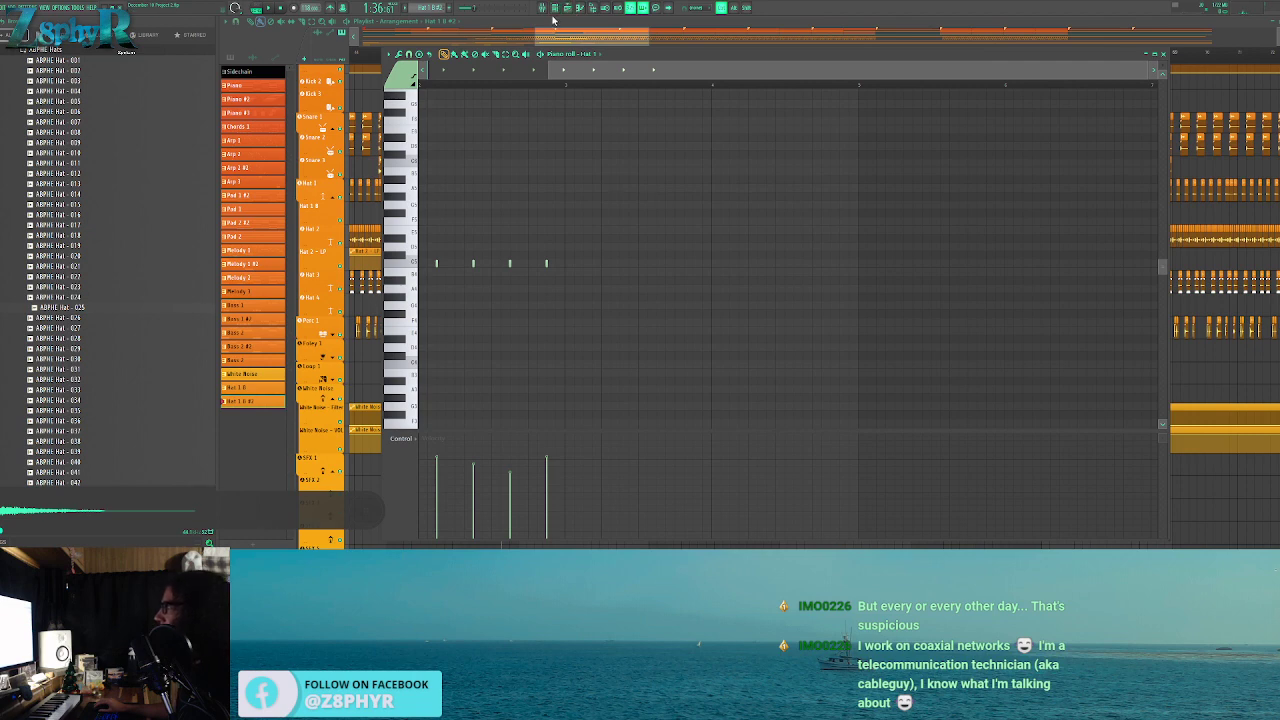
Audition hat samples and try to load ABPHE Hat - 028 into the empty Hat 2 channel's sampler
click(555, 17)
click(278, 222)
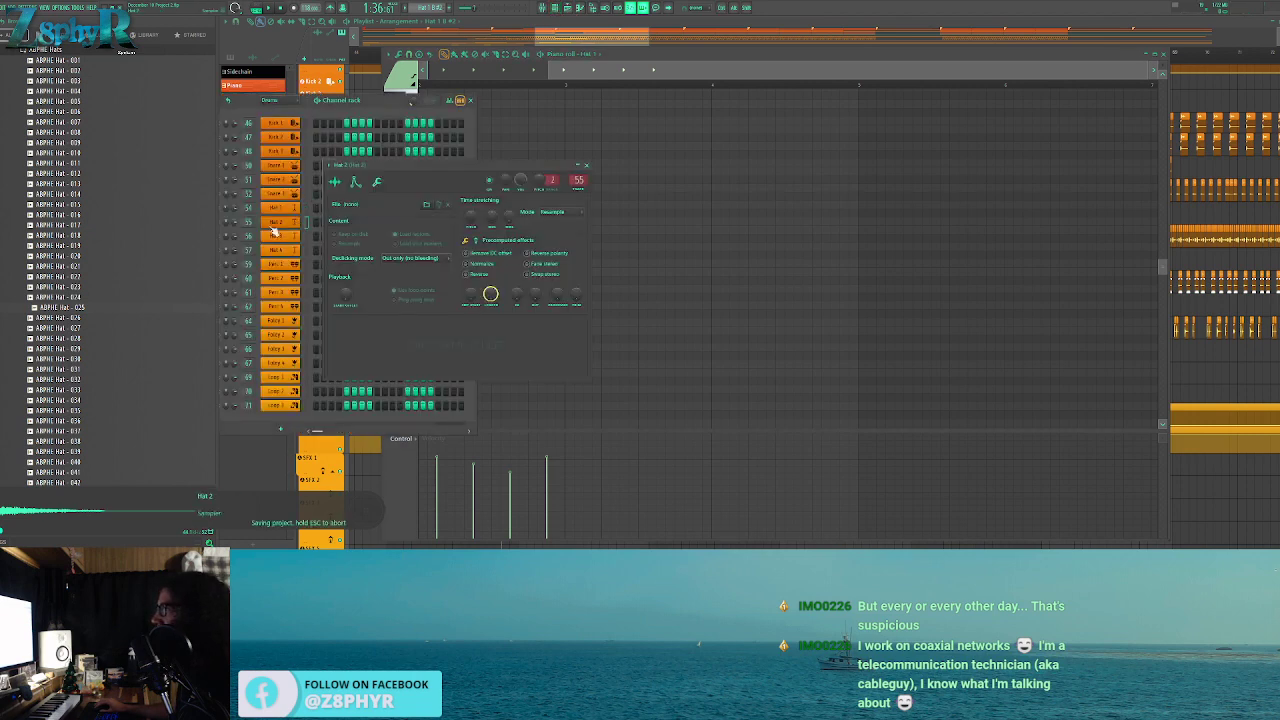
click(70, 318)
click(86, 340)
drag(86, 340, 445, 352)
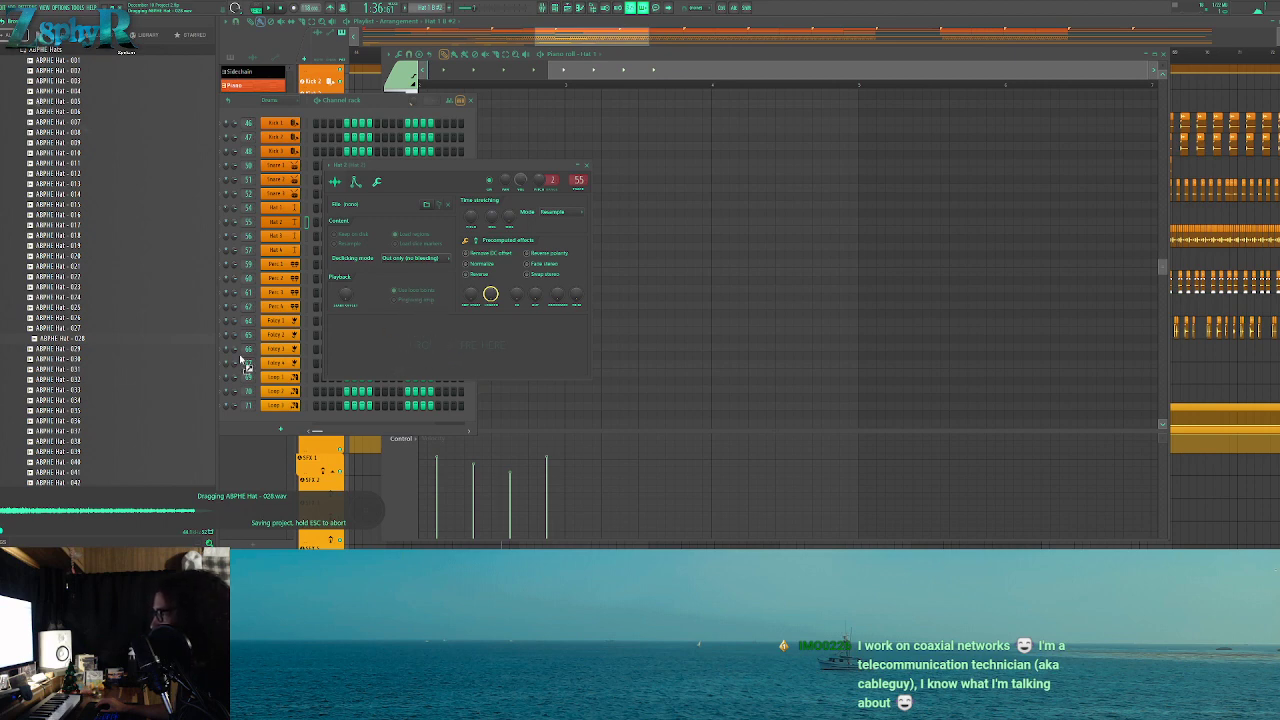
drag(326, 327, 424, 372)
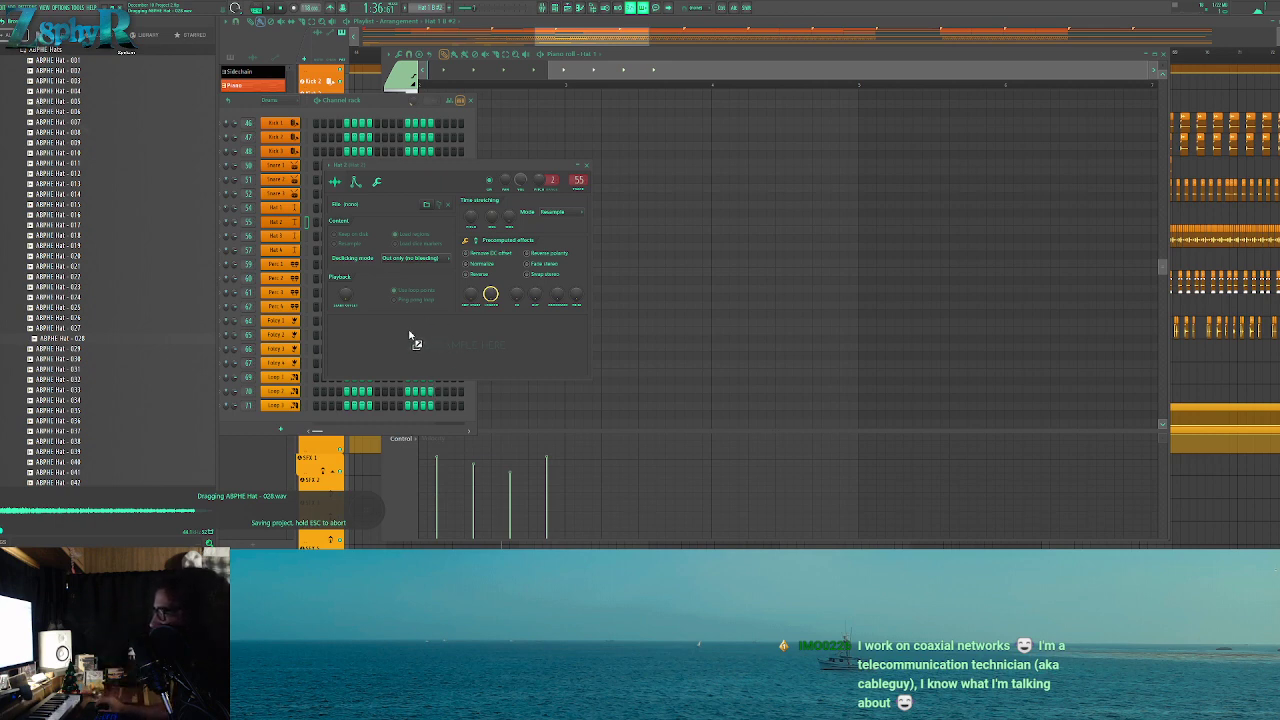
drag(594, 370, 427, 337)
drag(500, 449, 380, 384)
drag(319, 336, 418, 332)
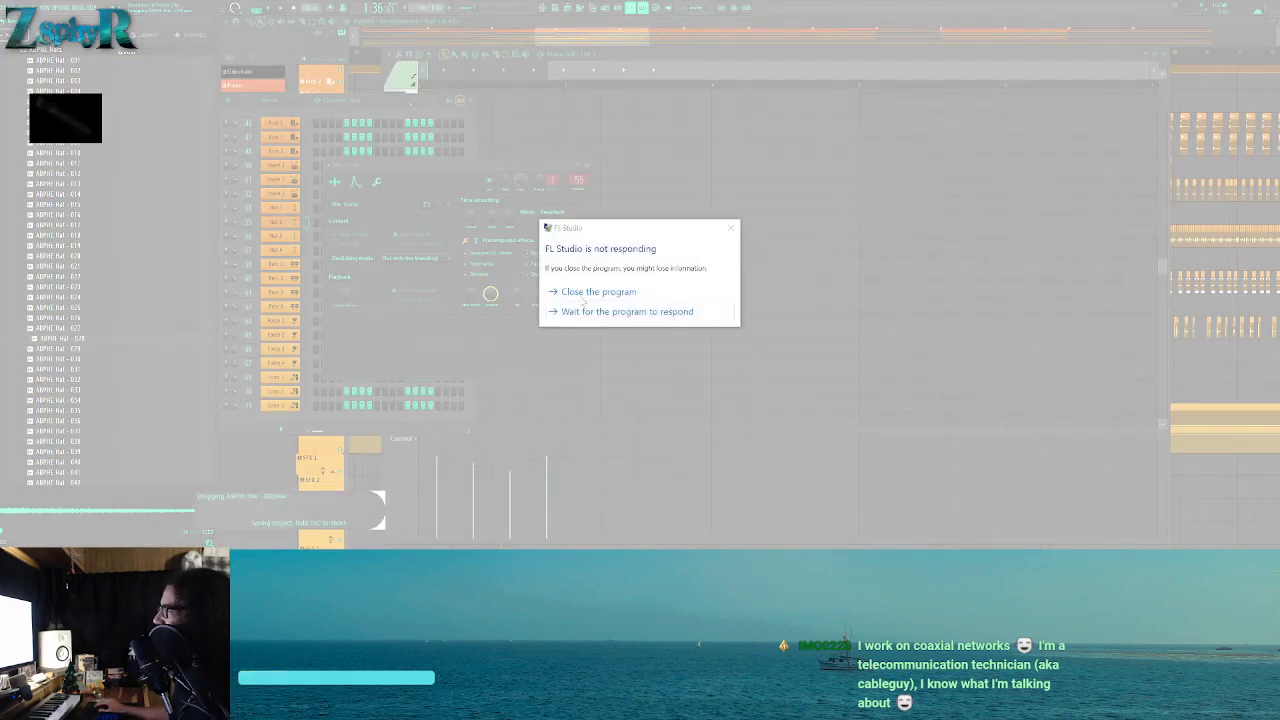
Close the frozen program and open December 10 Project.flp in the restarted session
click(576, 292)
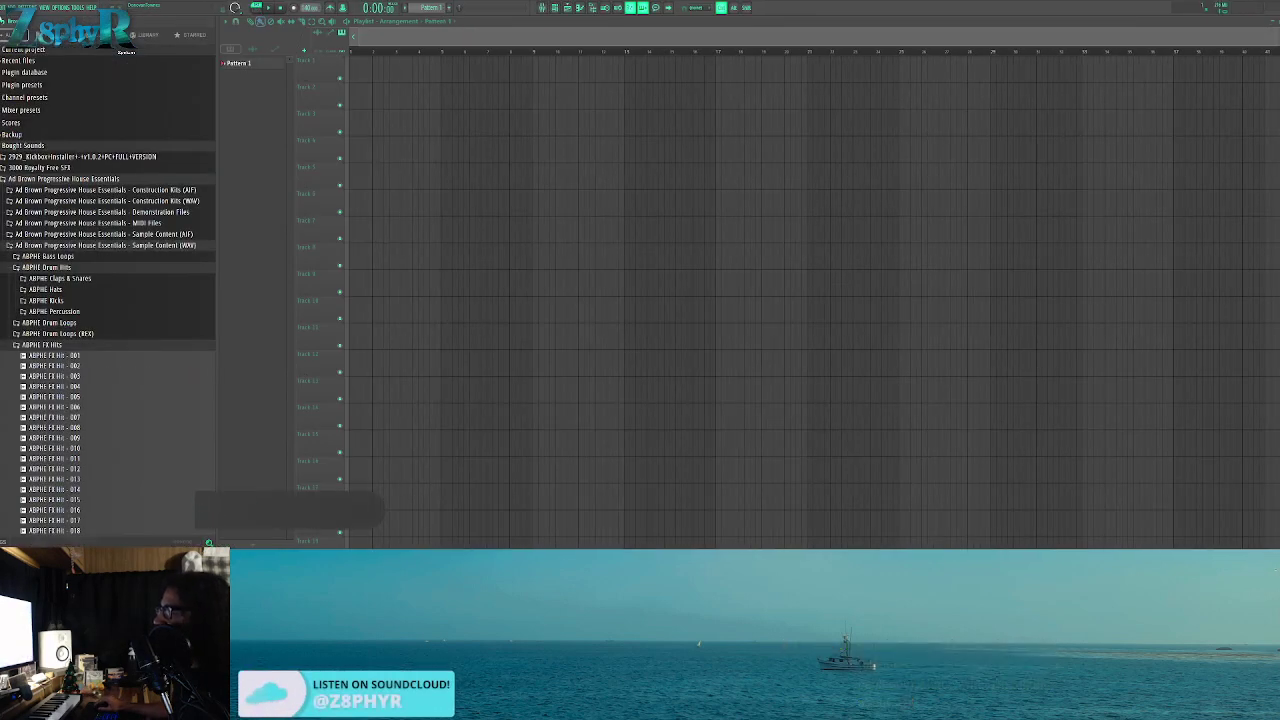
click(10, 7)
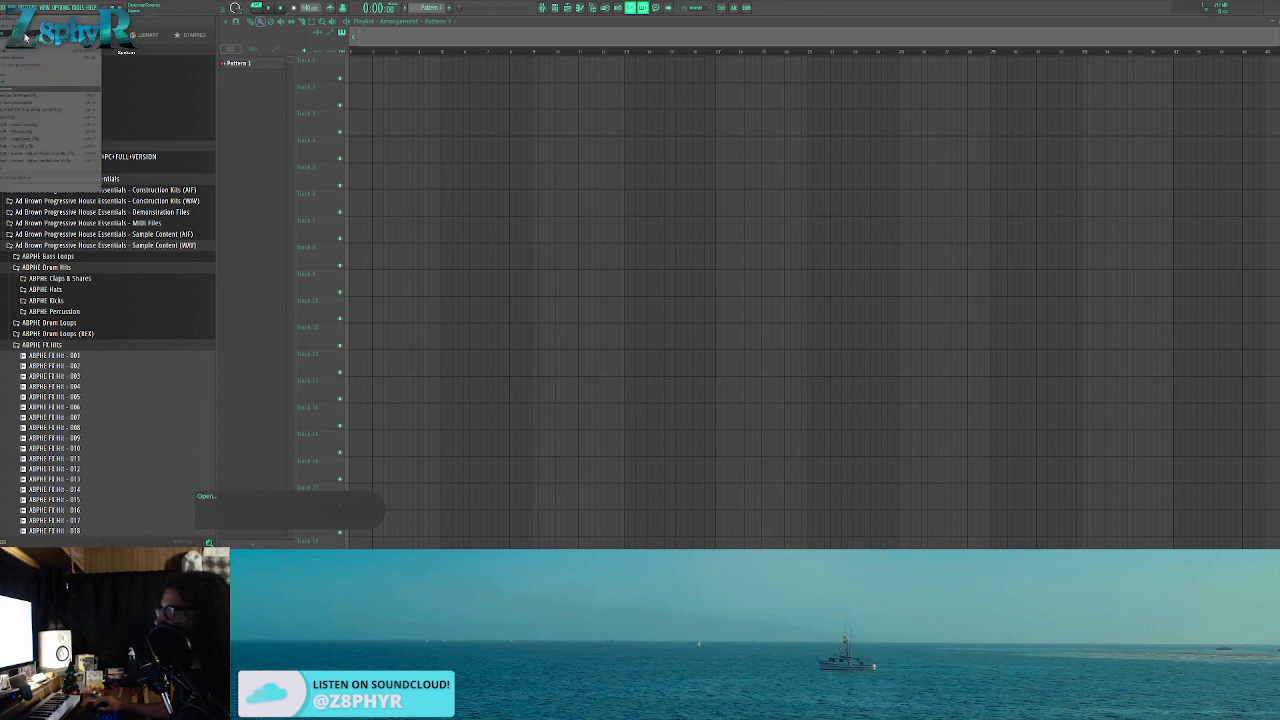
click(156, 73)
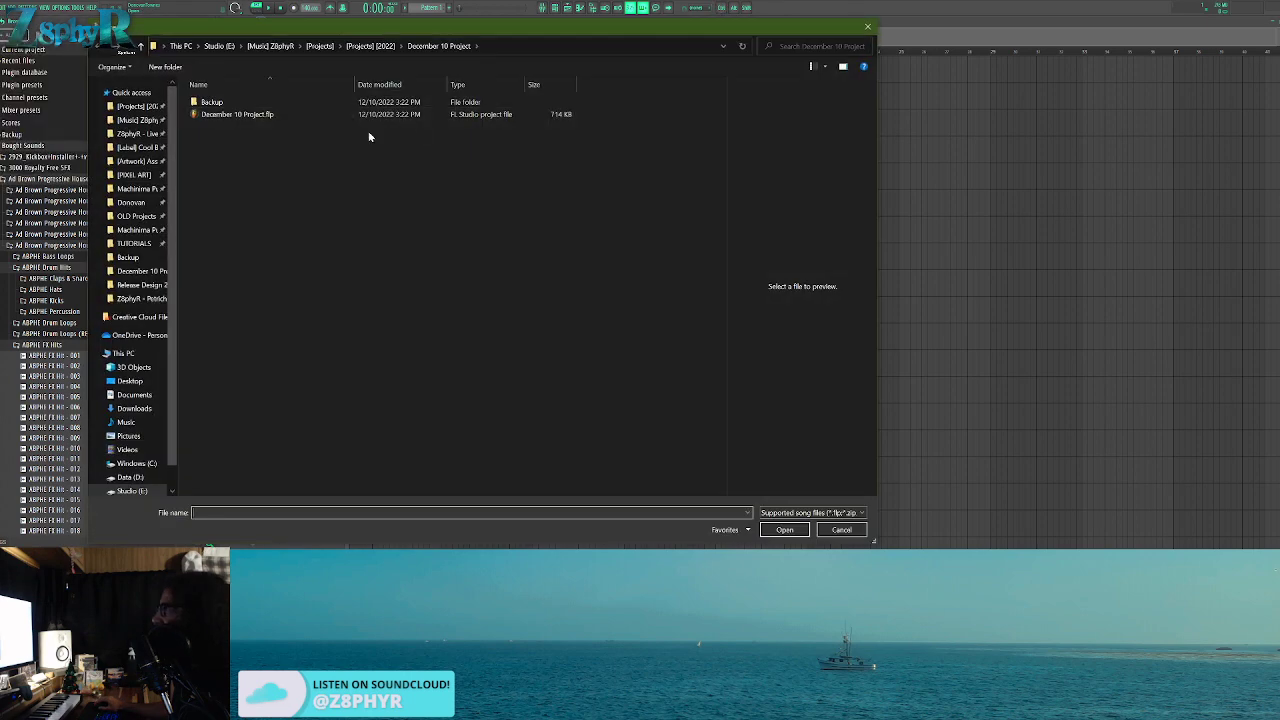
double_click(280, 116)
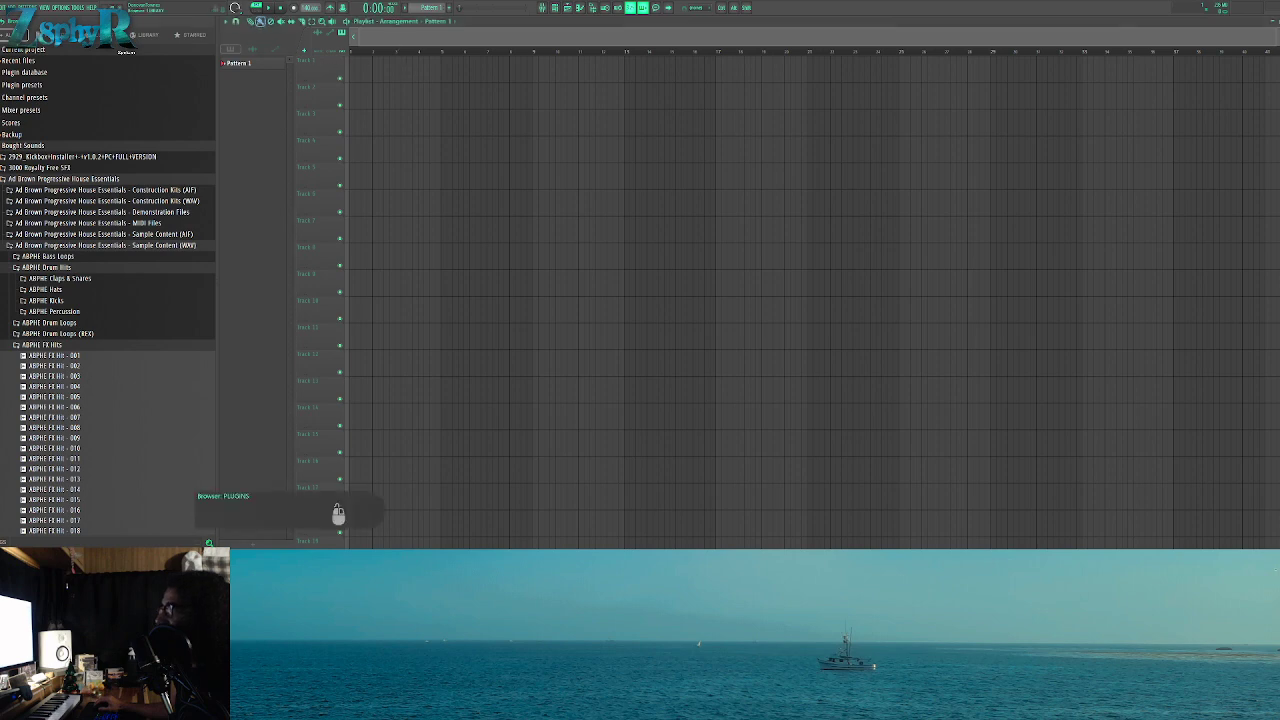
Open the backup December 10 Project 2 (autosaved at 13h09).flp from the Backup folder of December 10 Project 2
click(4, 7)
click(18, 34)
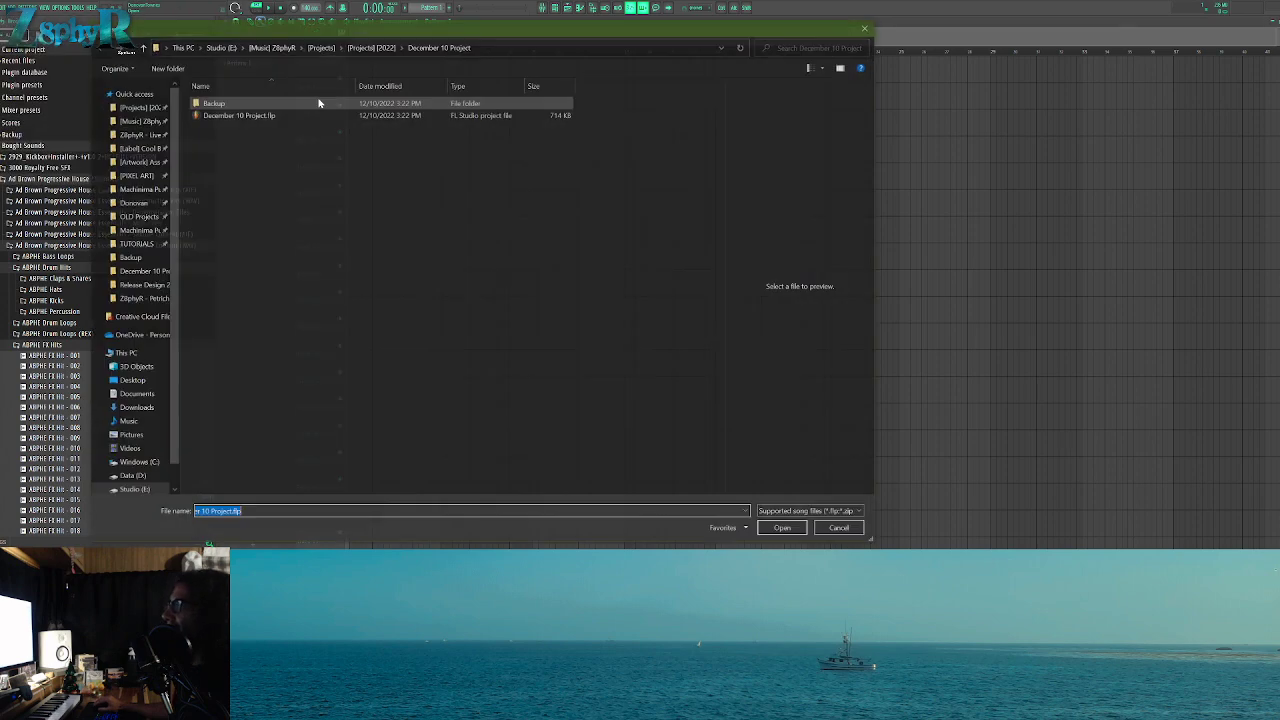
click(362, 47)
double_click(232, 115)
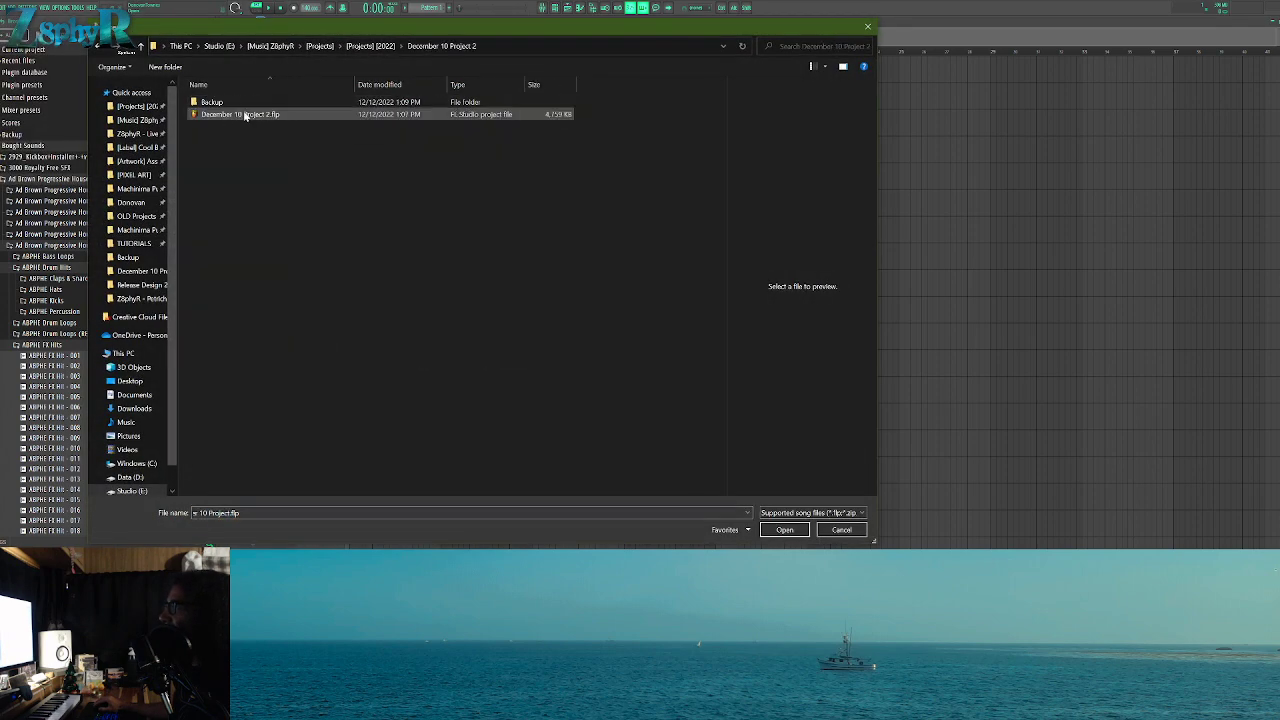
double_click(253, 101)
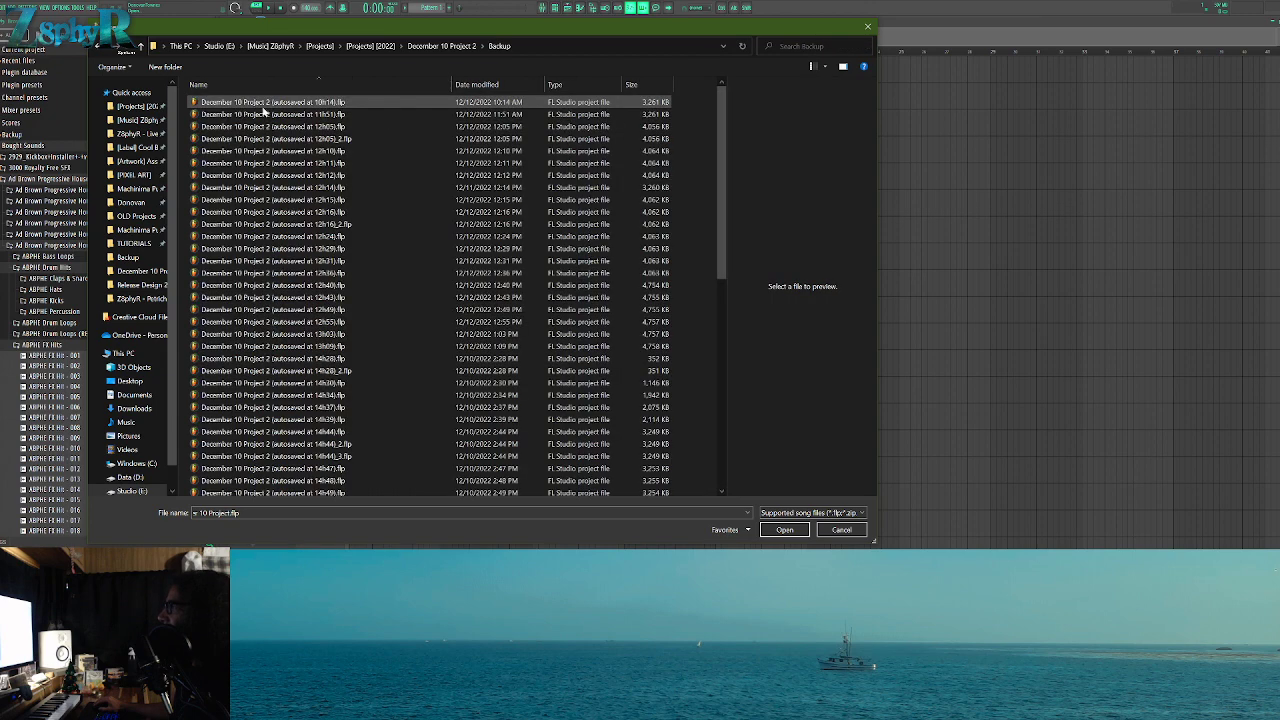
scroll(312, 292, down, 10)
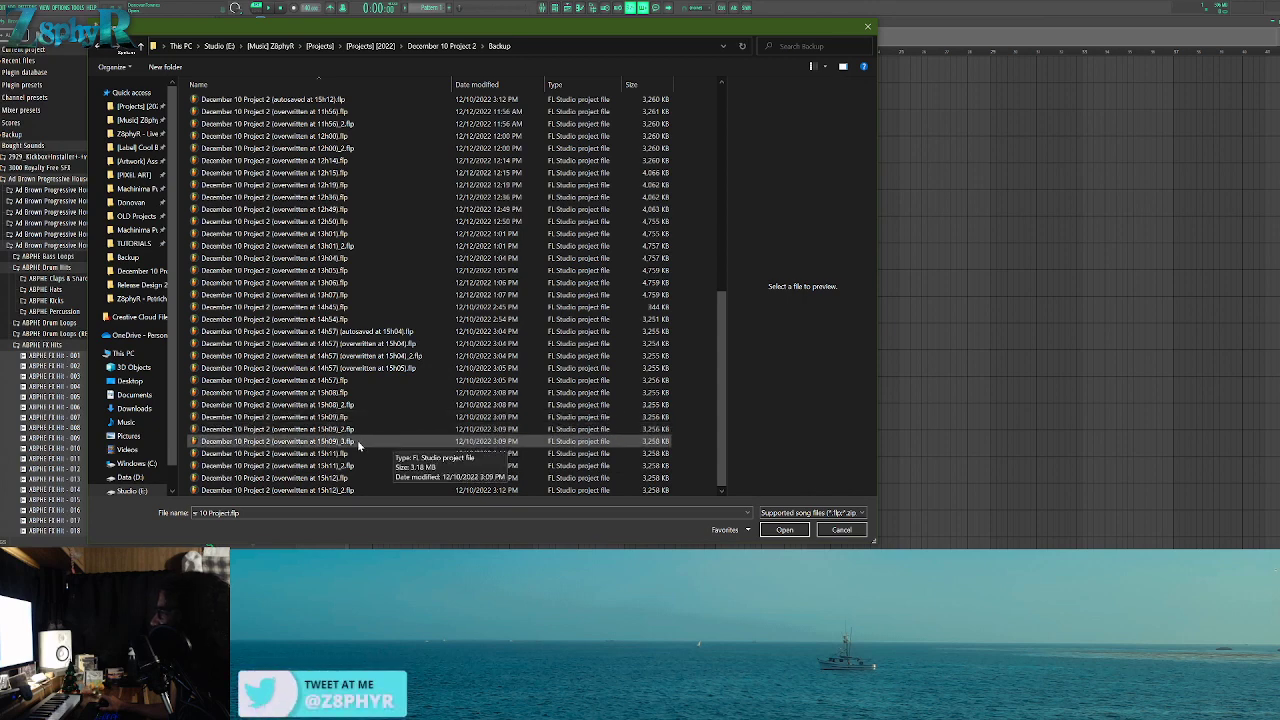
scroll(370, 396, up, 10)
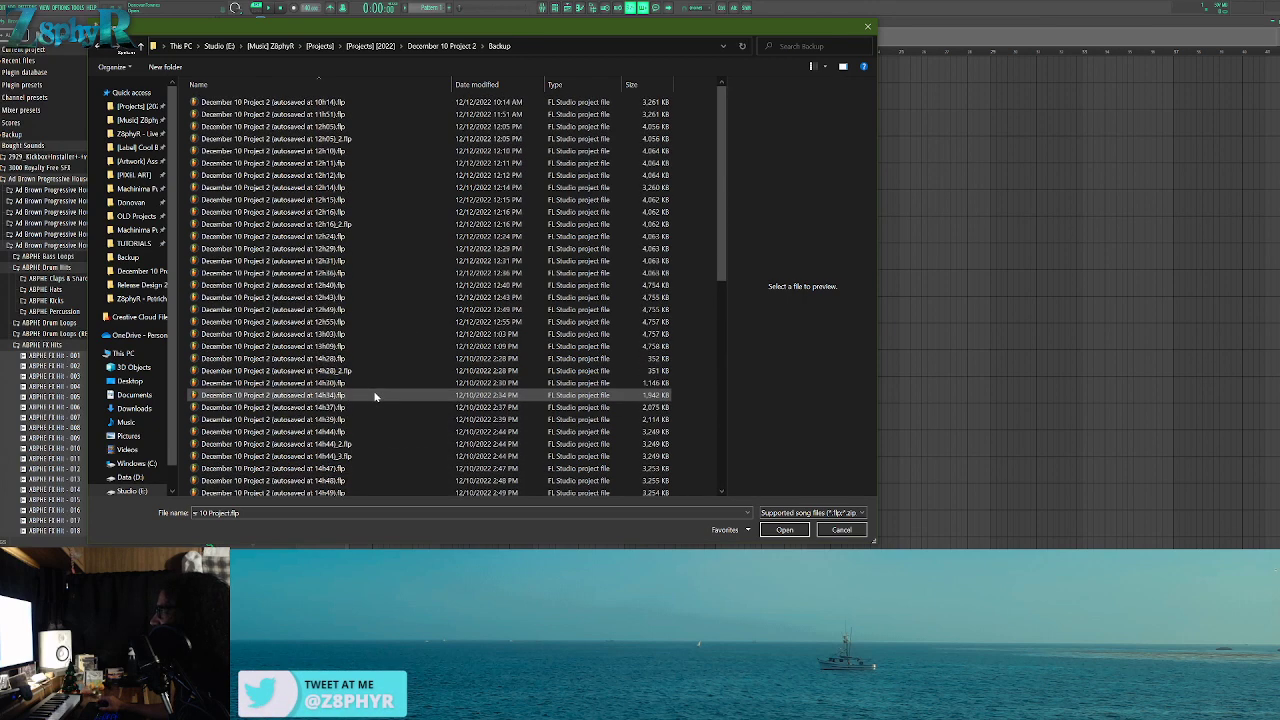
double_click(407, 347)
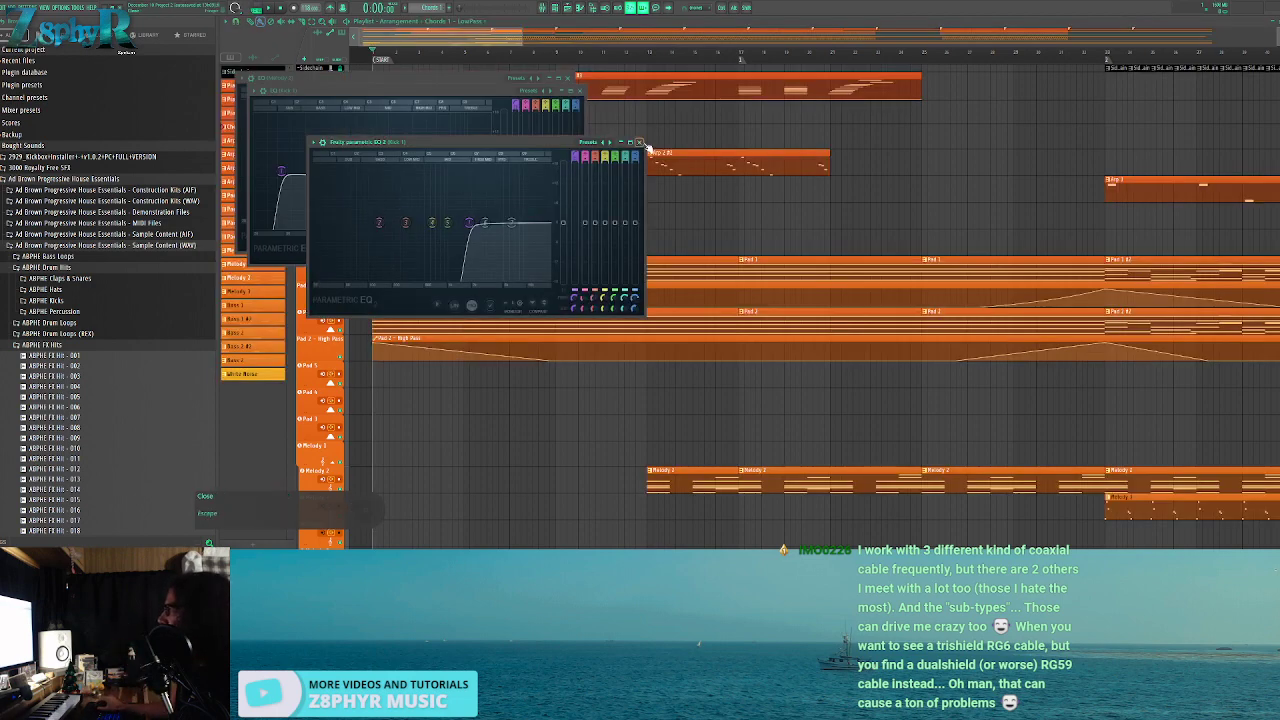
Close the open Parametric EQ windows and move the Chords 1 - LowPass track to just below Chords 1
click(640, 142)
click(569, 78)
drag(458, 38, 572, 40)
scroll(603, 123, down, 4)
scroll(638, 168, down, 3)
scroll(641, 172, down, 5)
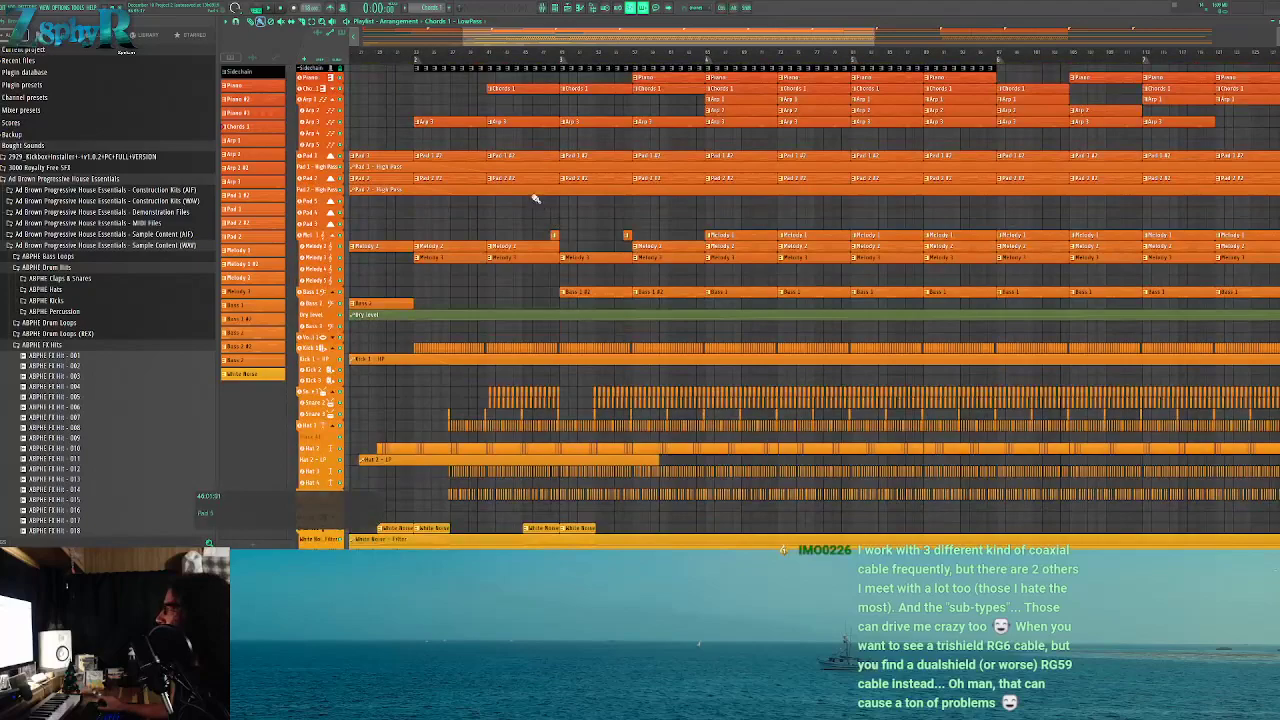
scroll(316, 170, up, 5)
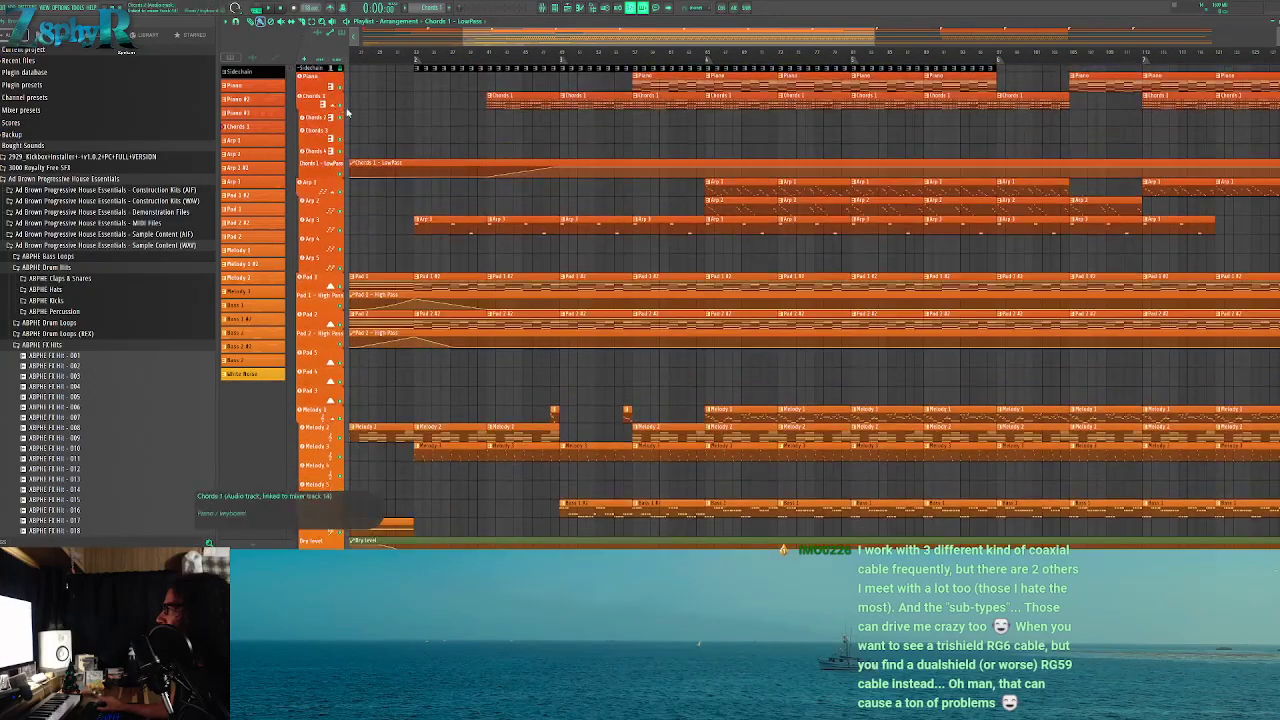
drag(316, 170, 316, 121)
Show the drum tracks and their channels, and expand the ABPHE Hats sample folder
scroll(500, 210, down, 8)
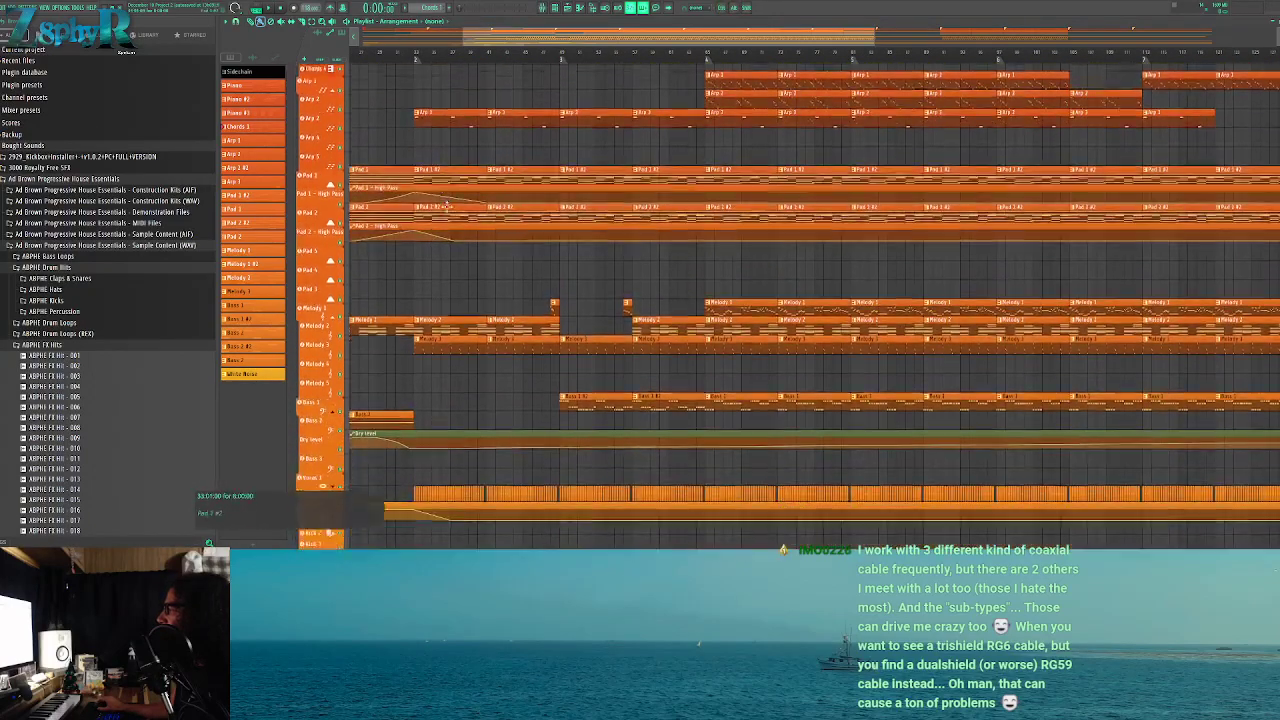
scroll(622, 259, up, 3)
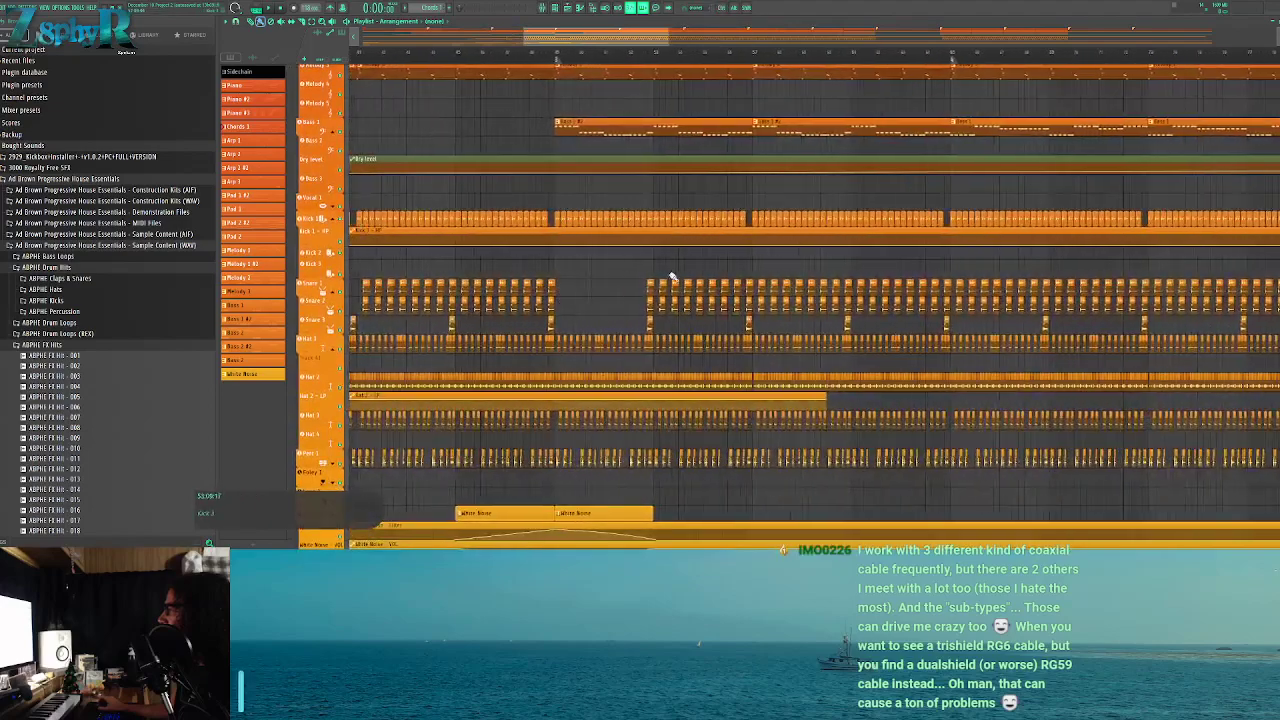
scroll(694, 287, down, 3)
scroll(727, 304, down, 2)
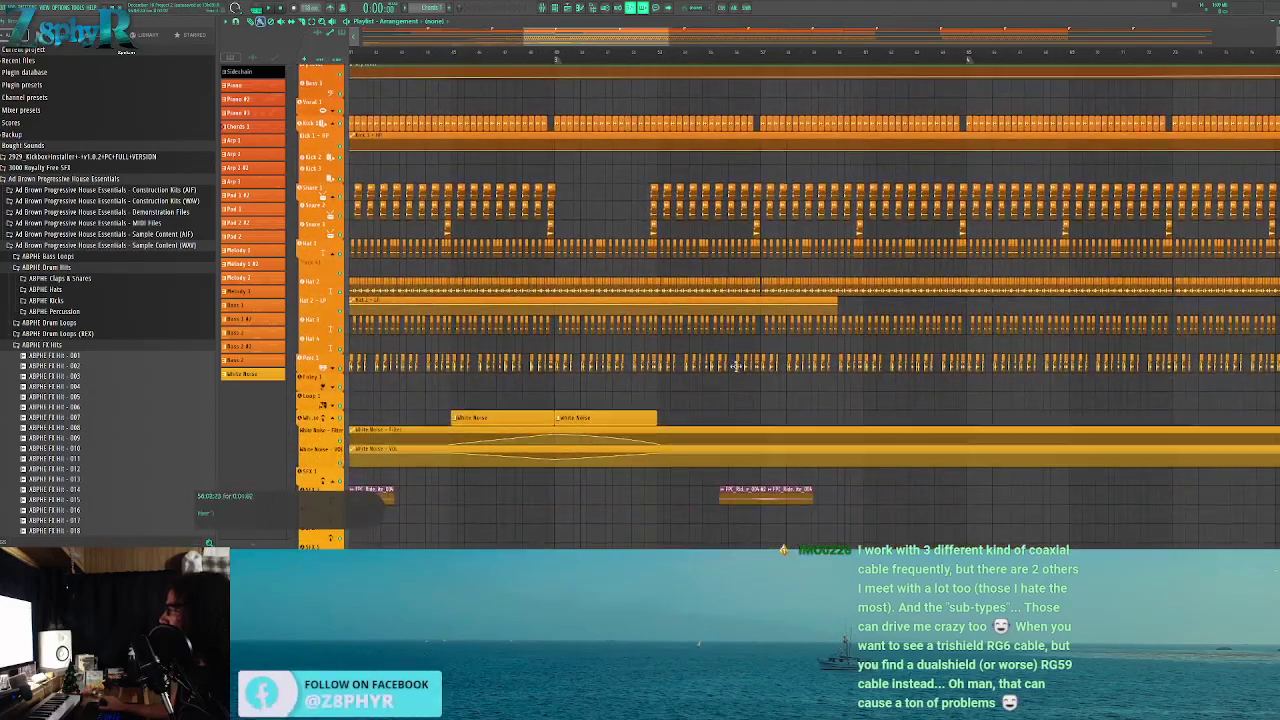
scroll(709, 343, down, 3)
scroll(706, 298, up, 5)
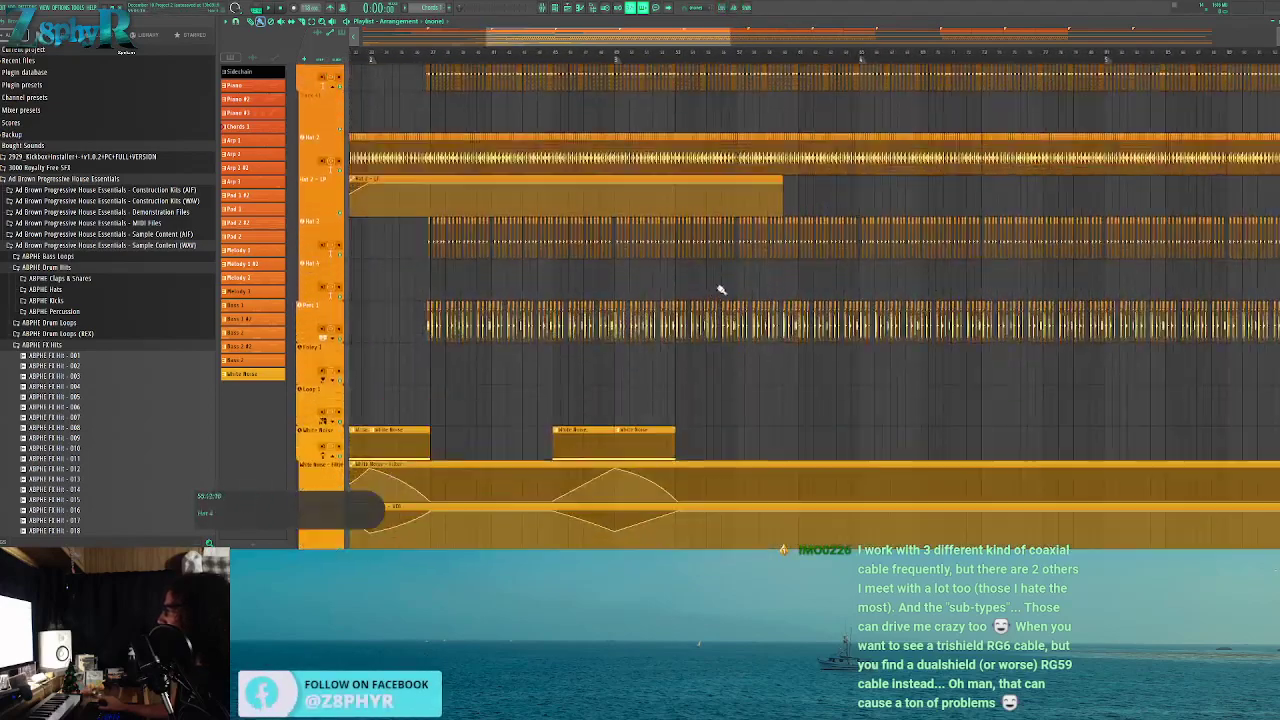
click(577, 10)
click(96, 289)
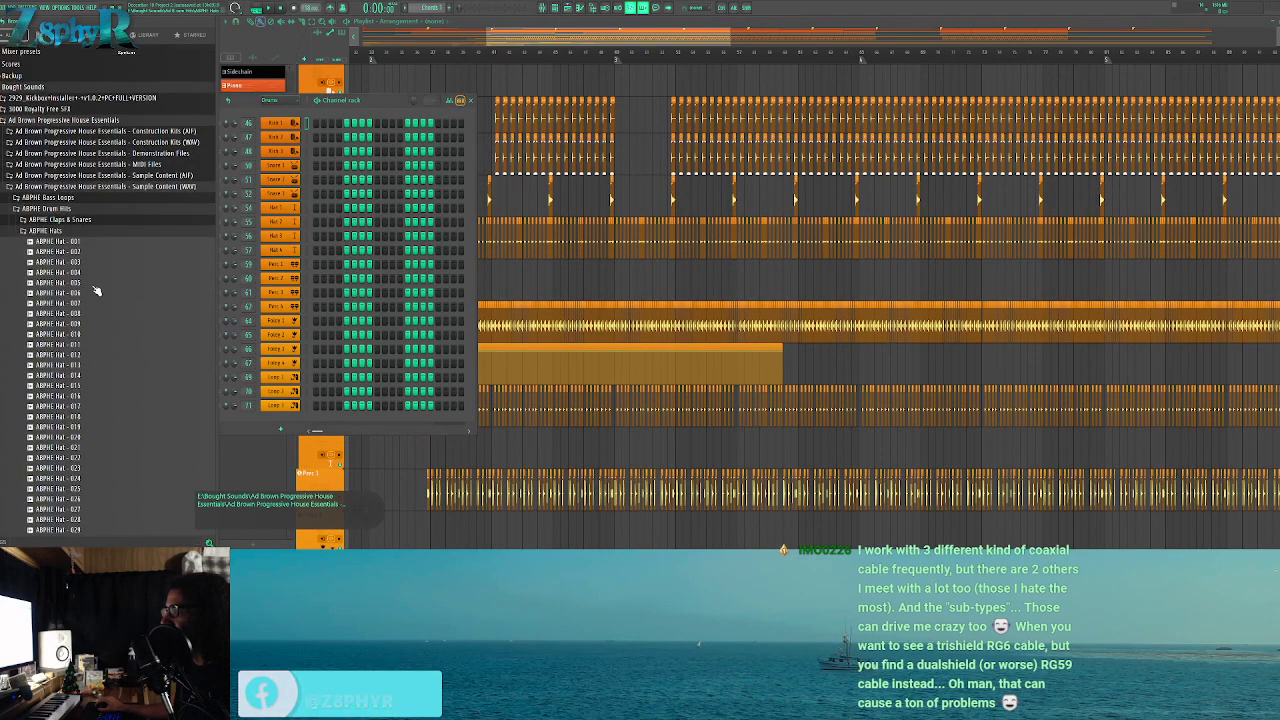
Audition ABPHE Hat samples from 021 onward, load one into the Hat 1 channel and load ABPHE Hat - 028 into Hat 2
scroll(96, 289, down, 6)
click(117, 272)
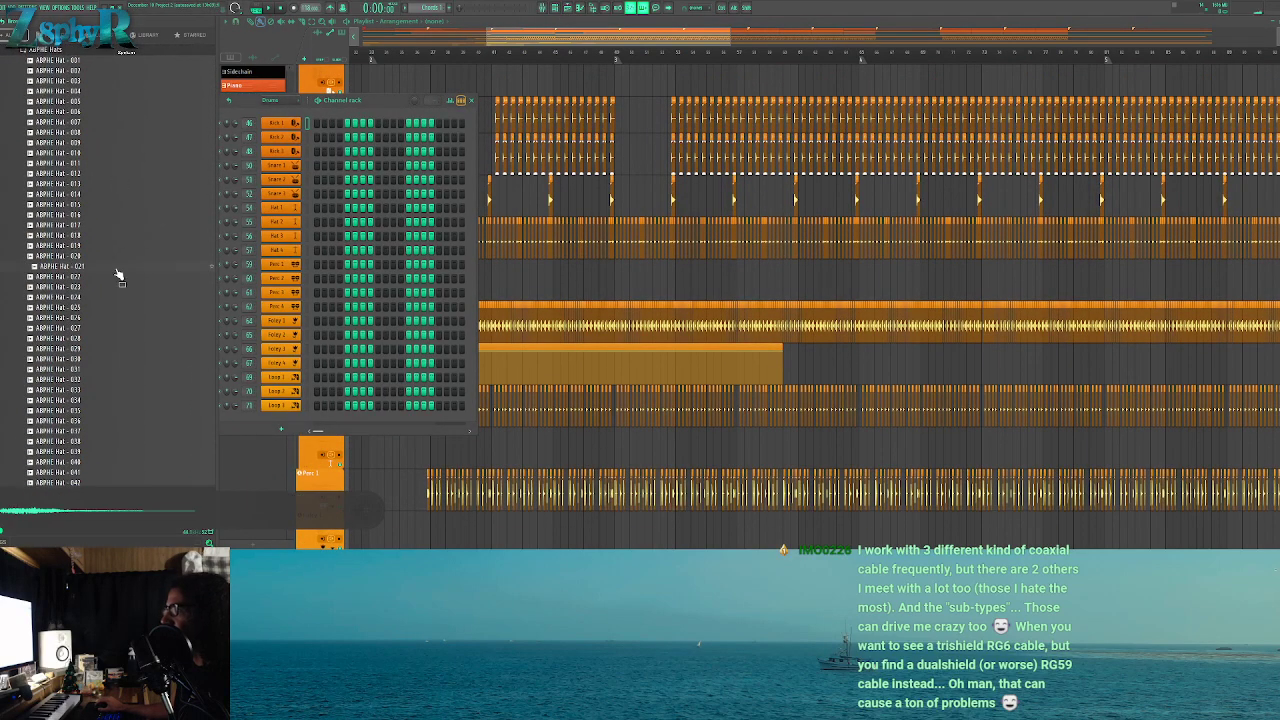
click(116, 277)
click(116, 287)
click(117, 297)
click(117, 307)
drag(186, 285, 285, 213)
click(88, 338)
drag(254, 275, 288, 222)
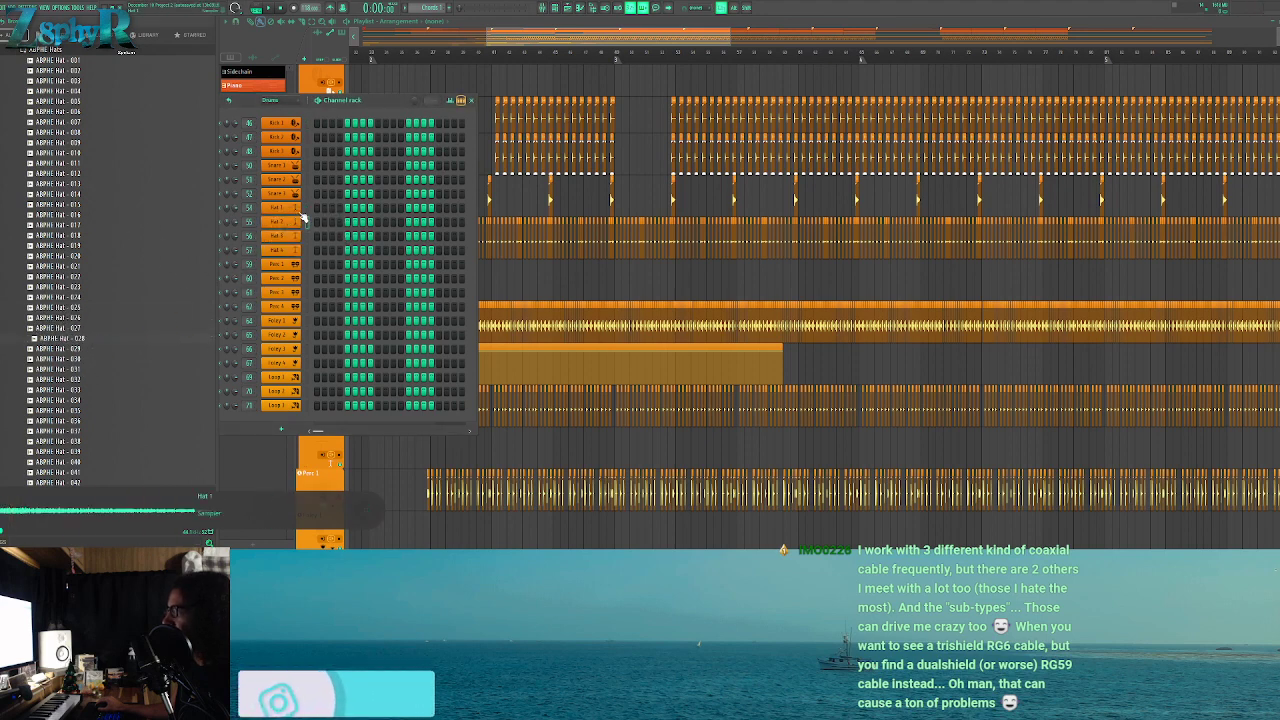
Create a new one-bar pattern with Hat 1 hits on steps 3, 7, 11 and 15
right_click(280, 210)
click(325, 206)
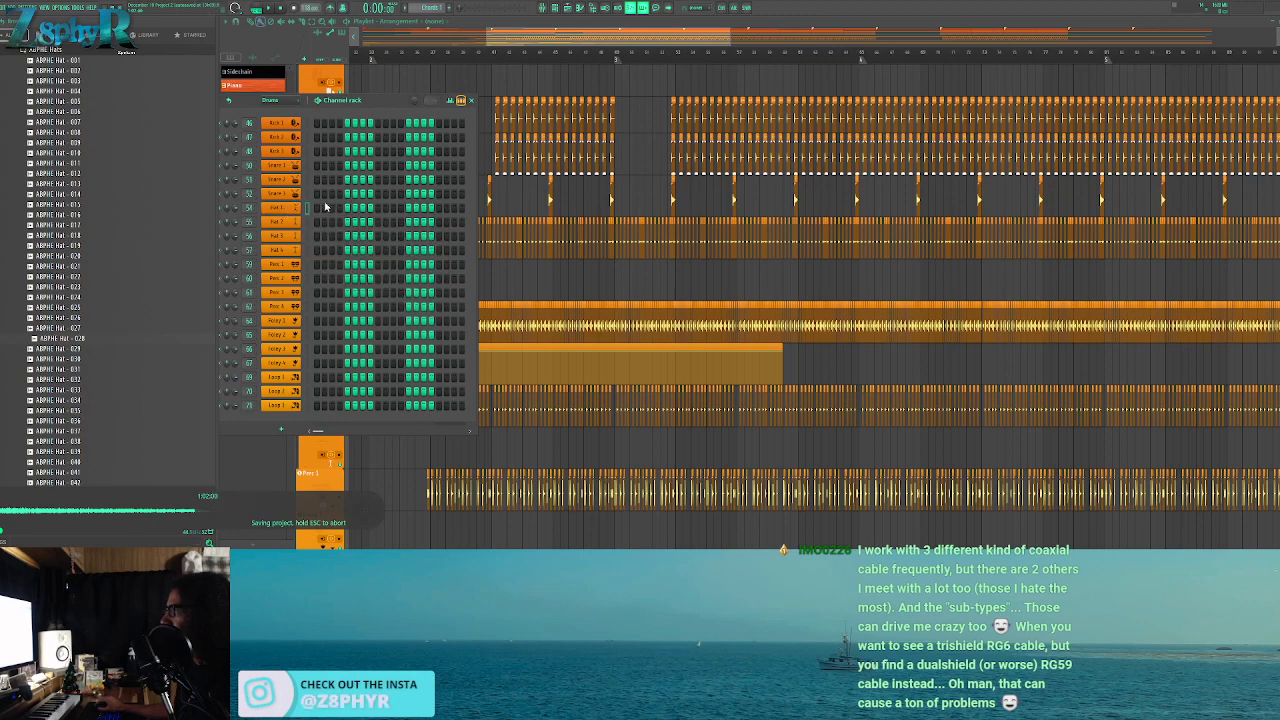
click(334, 209)
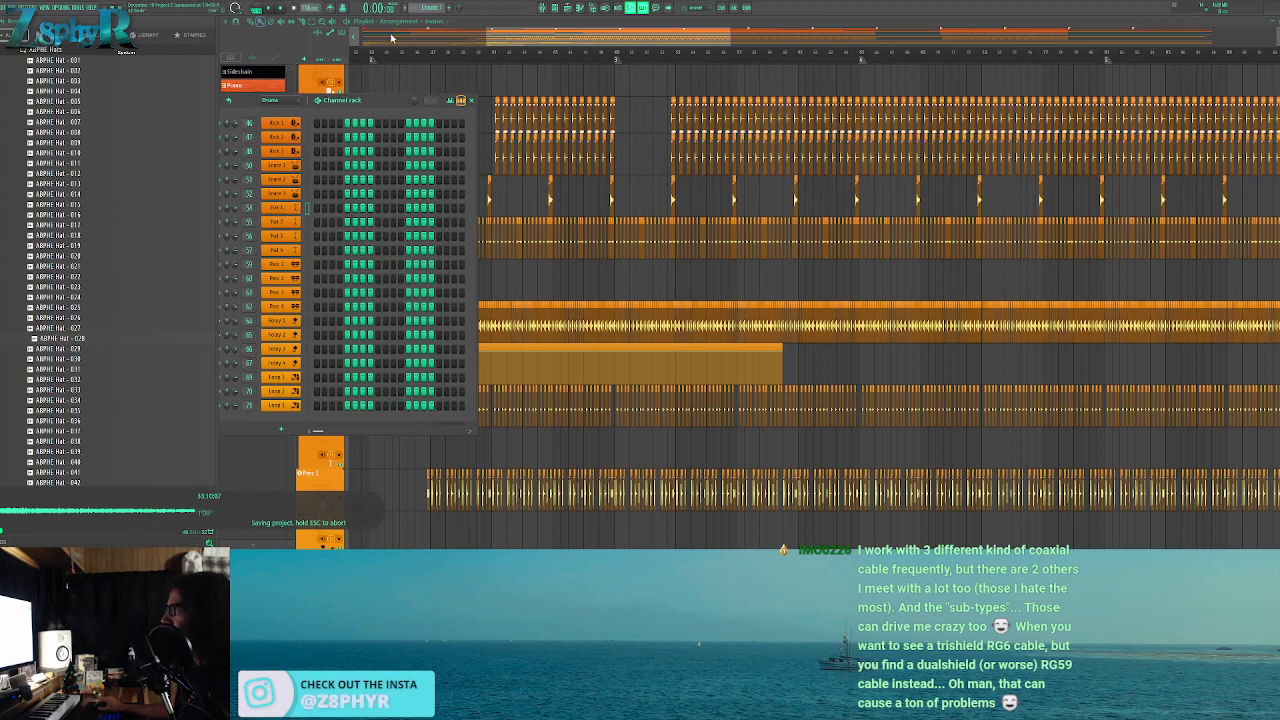
click(450, 9)
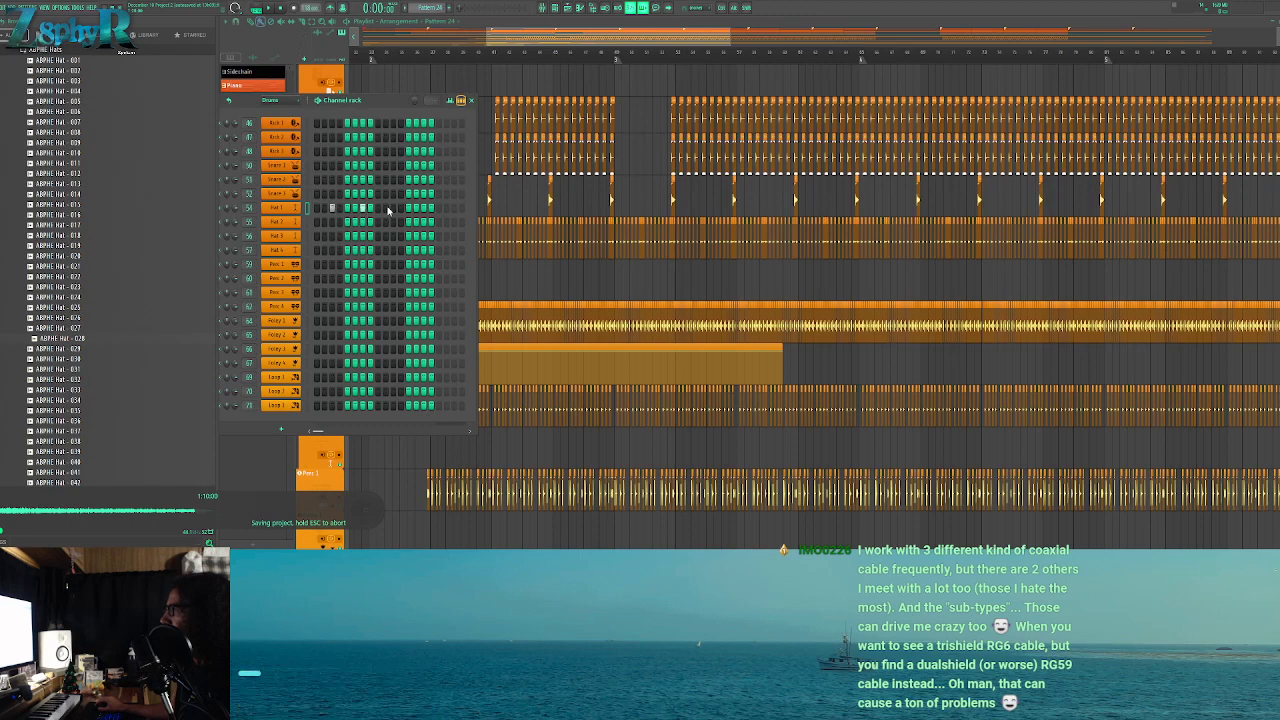
key(F6)
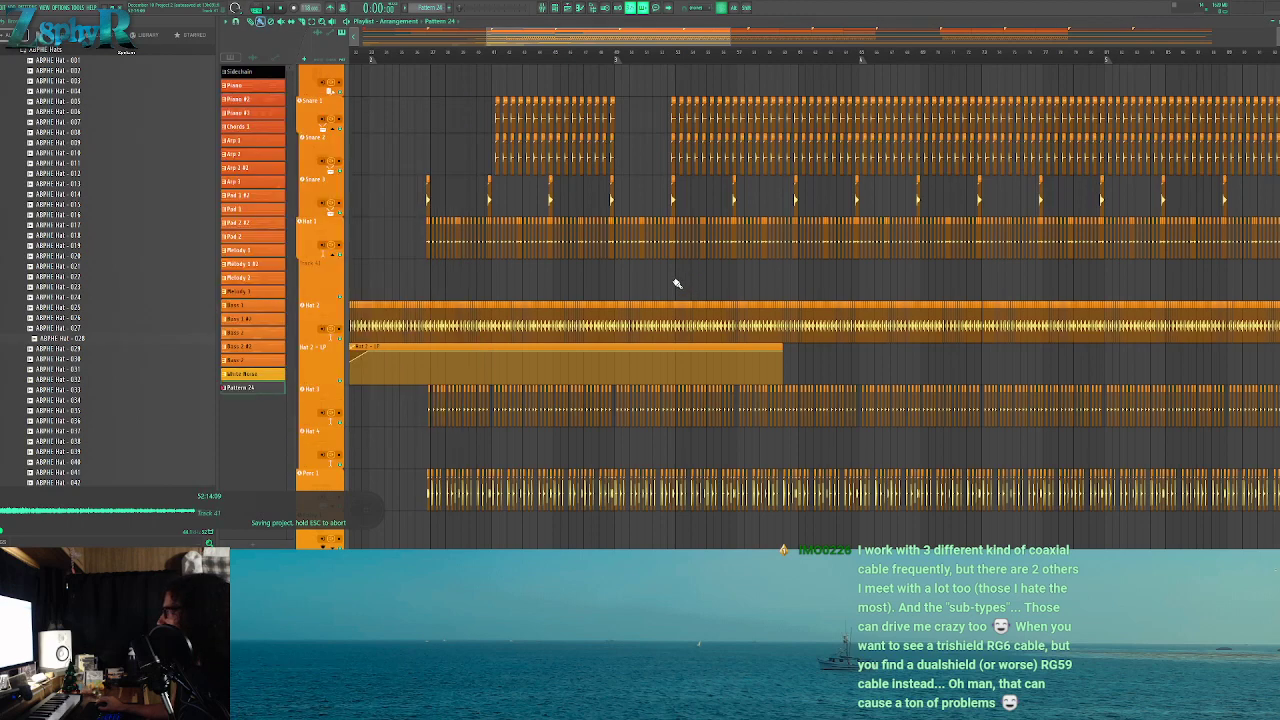
Paint the hat pattern on Track 41 from bar 53, merge clips into a two-bar pattern and repeat it to about bar 67
mouse_move(678, 284)
mouse_down()
mouse_move(921, 284)
mouse_move(857, 296)
mouse_up()
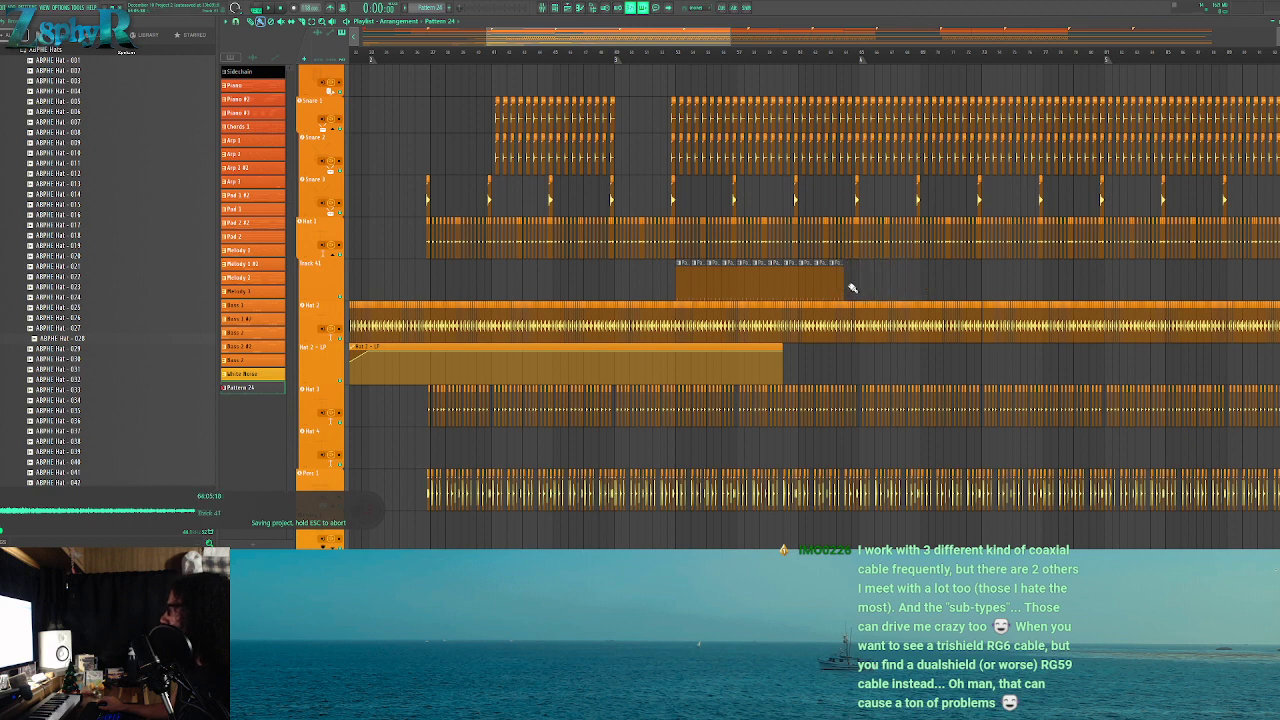
drag(660, 284, 701, 277)
key(ctrl+g)
mouse_move(862, 284)
mouse_down()
mouse_move(734, 294)
mouse_move(893, 283)
mouse_up()
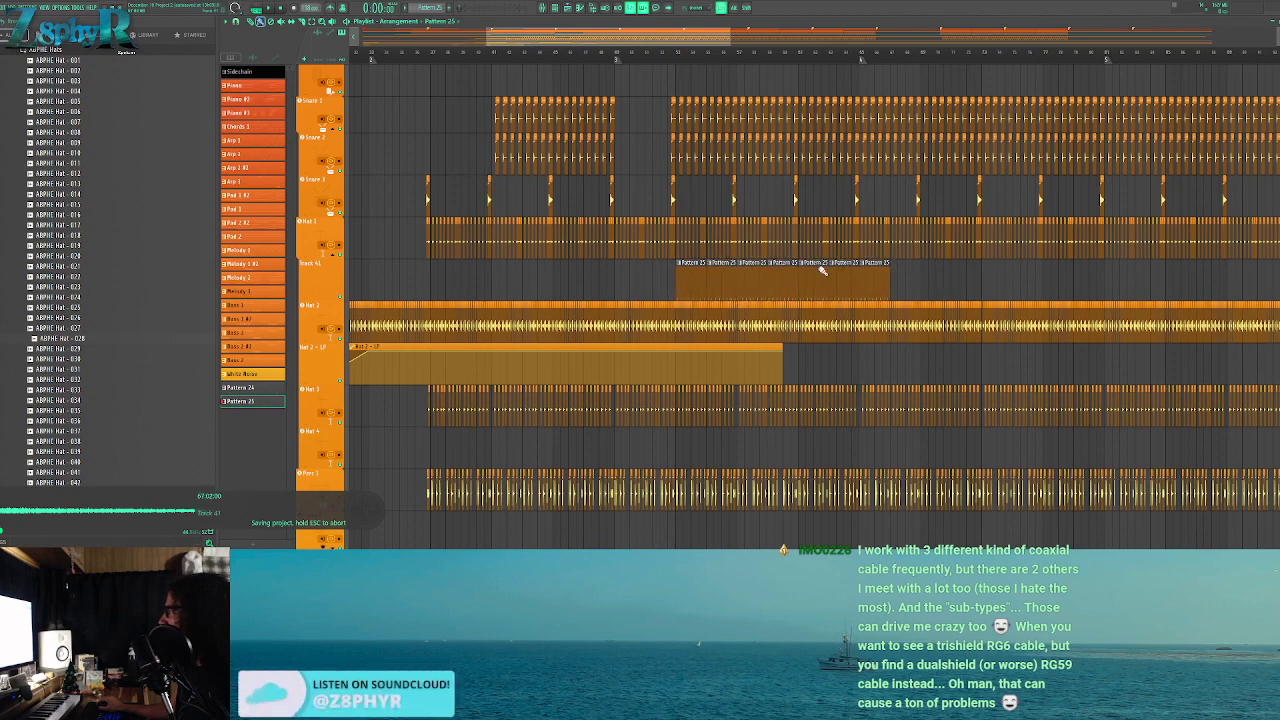
Play the arrangement from around bar 49 and examine the merged hat pattern's notes and channels
click(608, 60)
scroll(680, 270, up, 4)
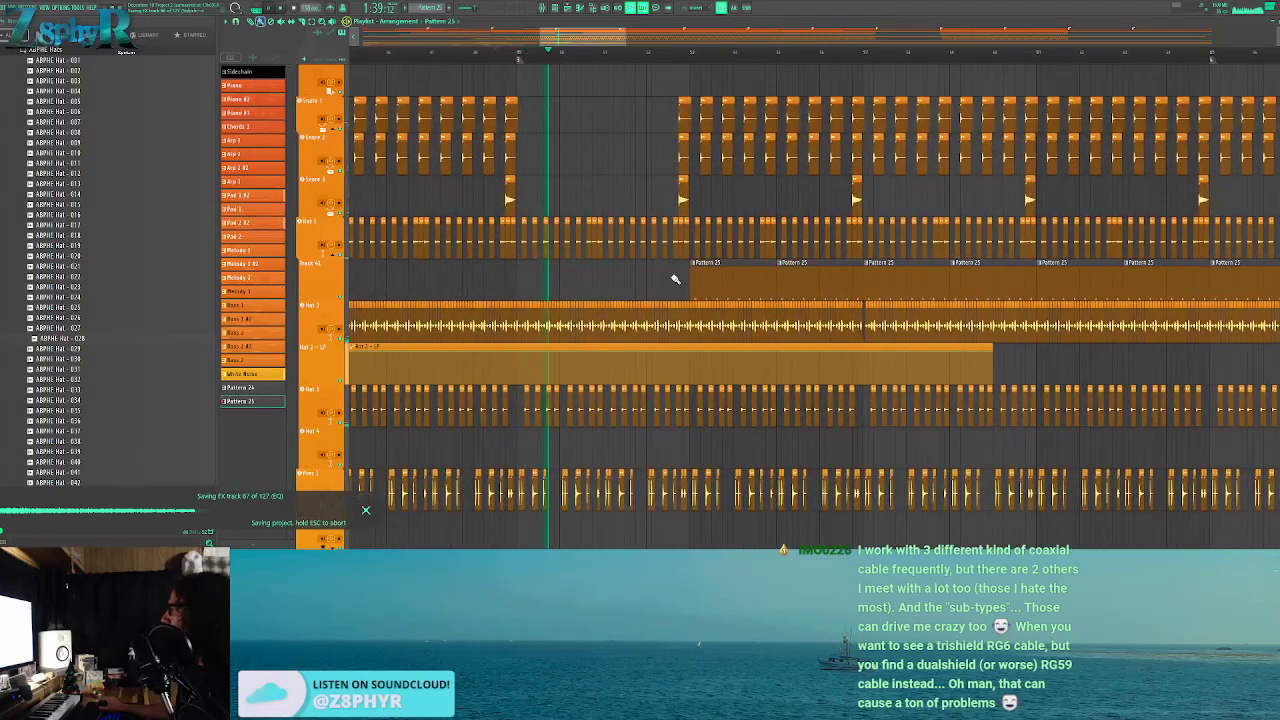
double_click(700, 280)
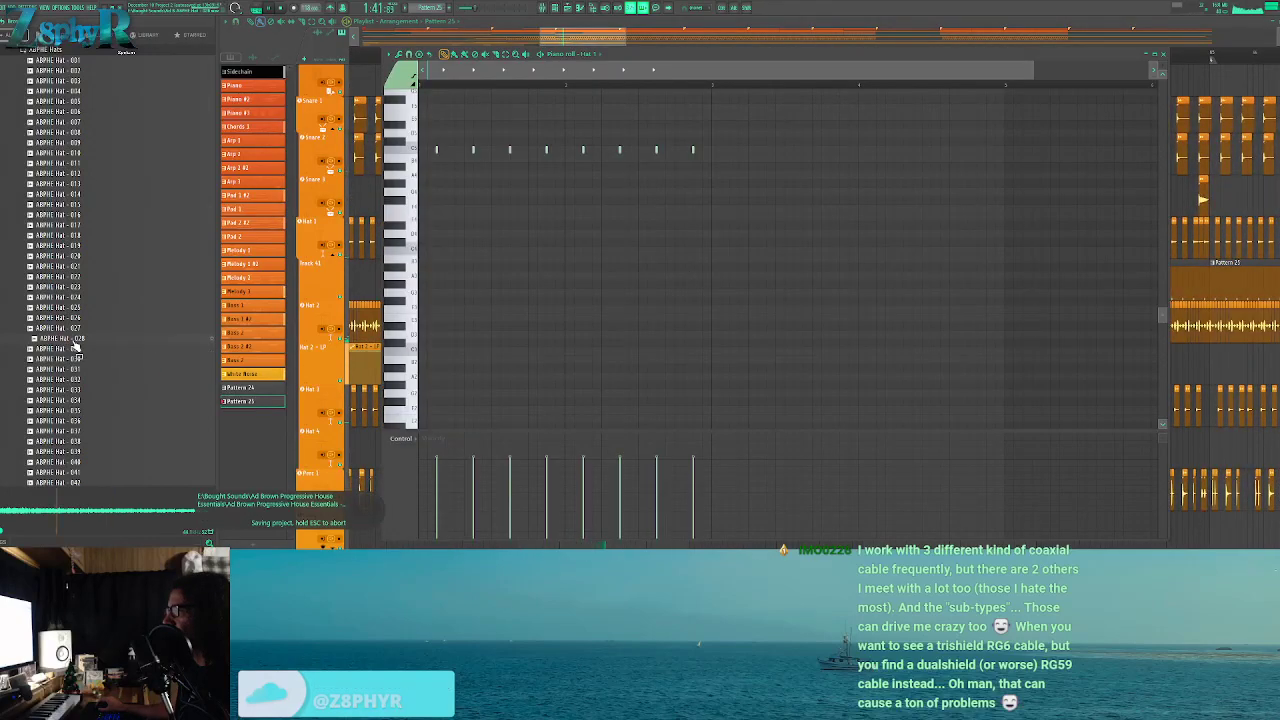
click(565, 14)
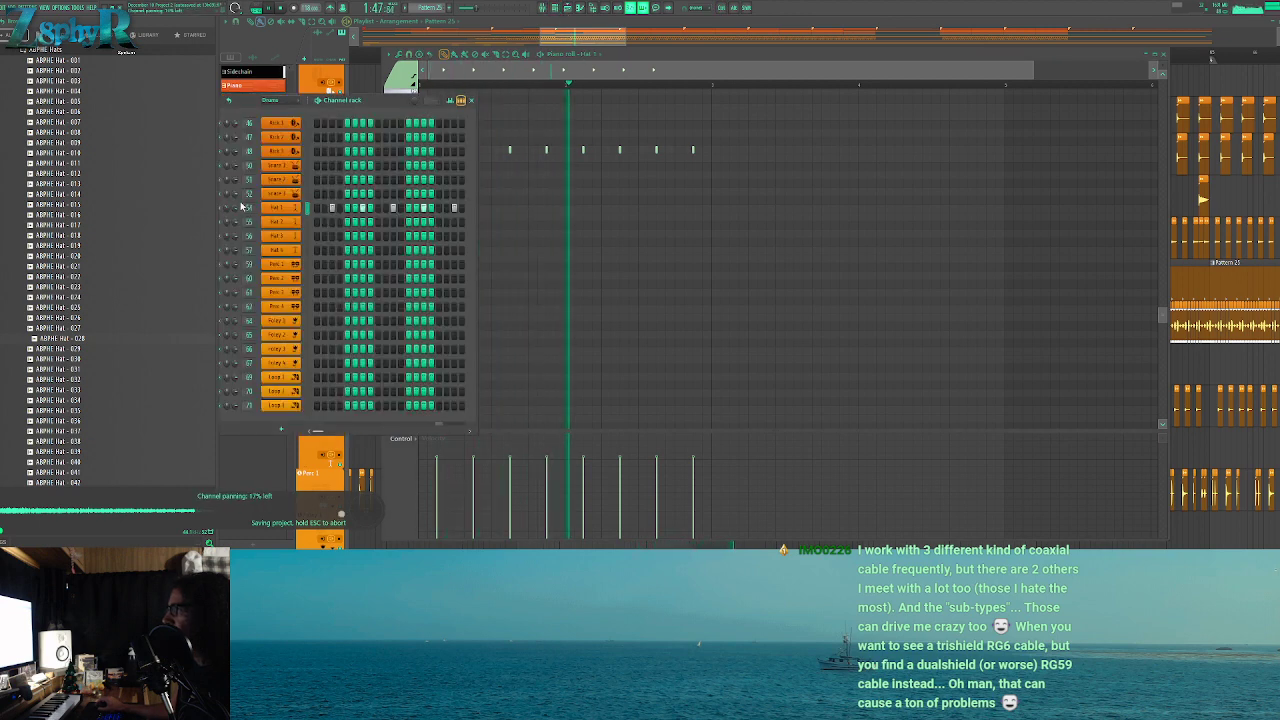
Copy two of the merged hat clips to bar 49, directly ahead of the existing clips on Track 41
key(F5)
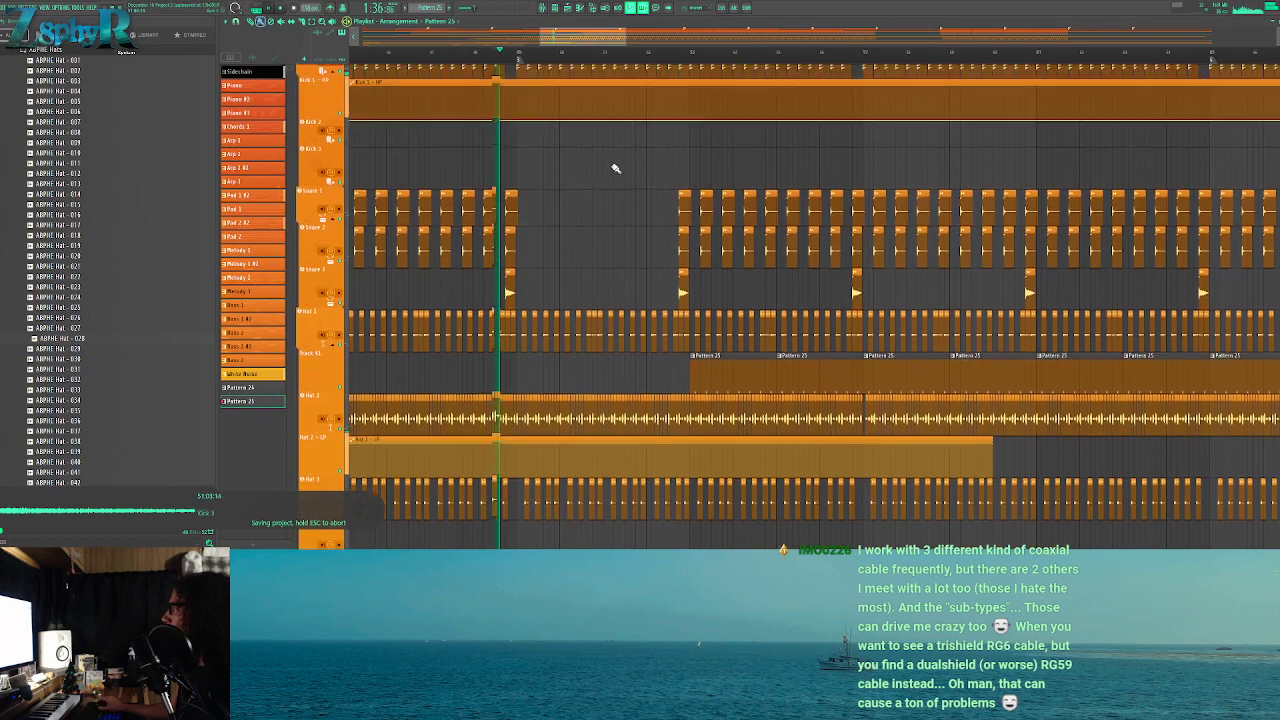
drag(682, 363, 805, 363)
drag(808, 363, 637, 363)
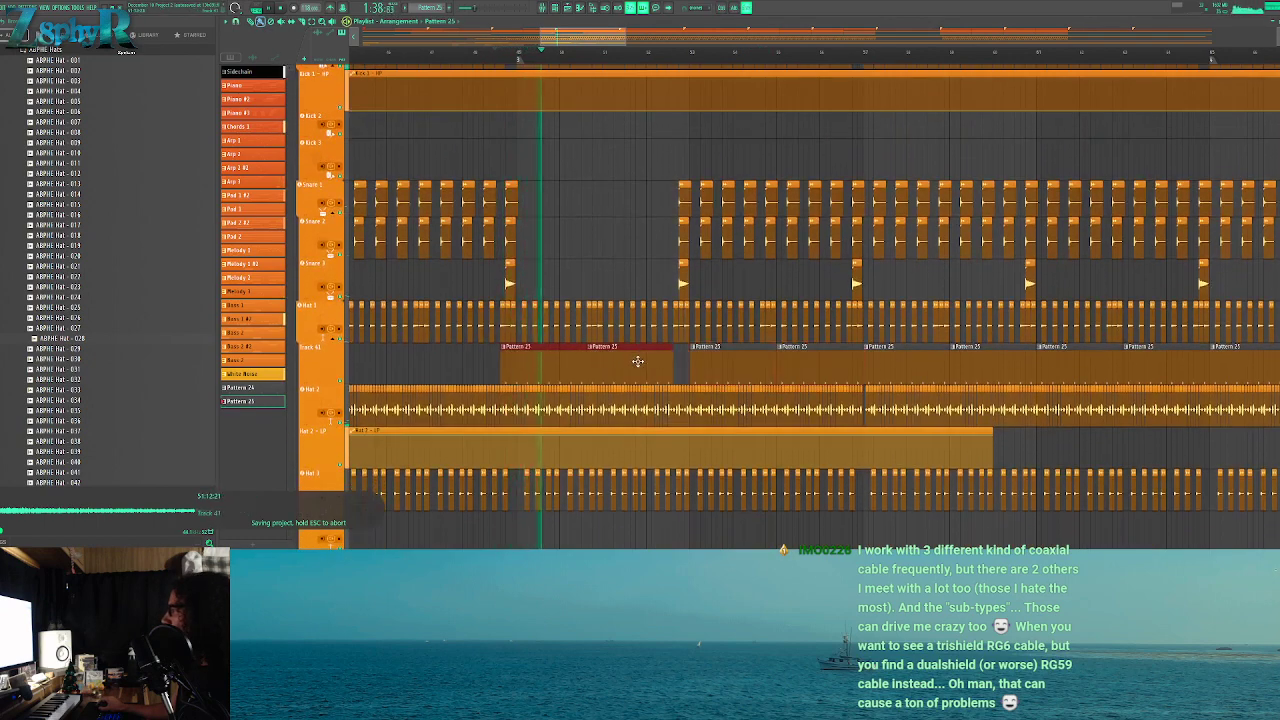
Widen the step grid, add a Hat 2 hit on step 31 of the merged pattern and adjust Hat 2's channel volume
double_click(523, 366)
click(556, 8)
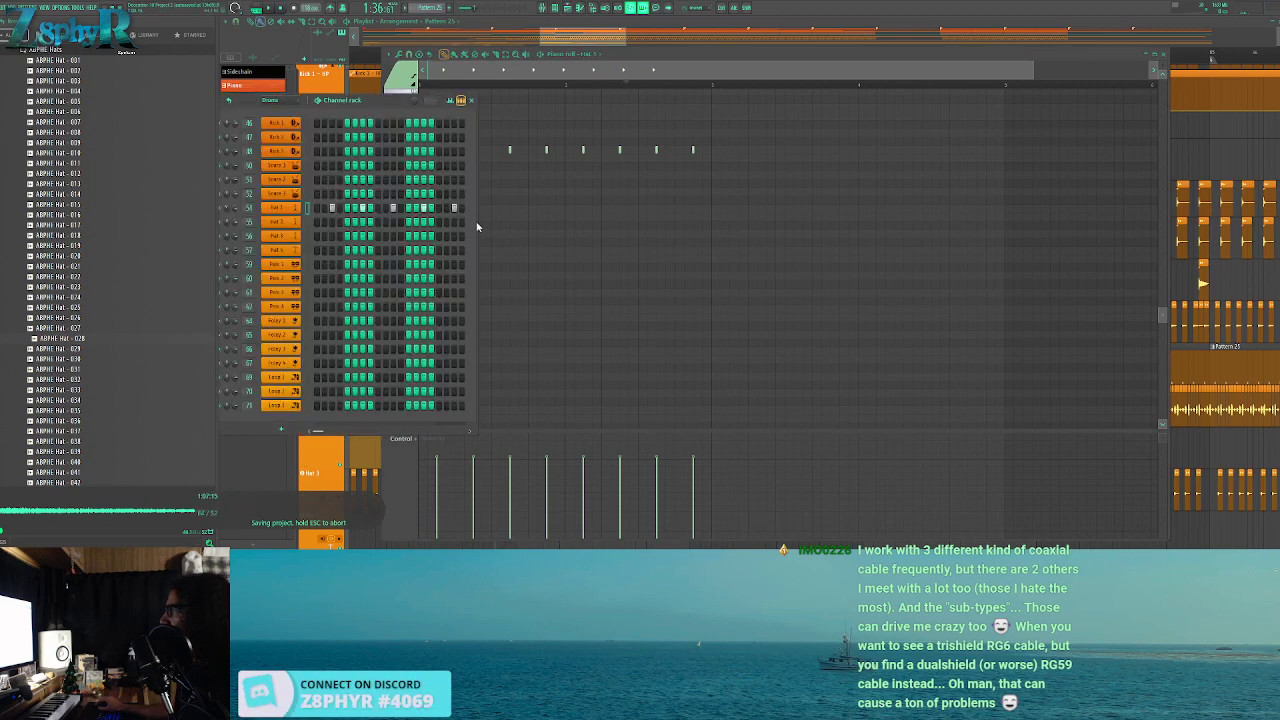
drag(502, 220, 601, 222)
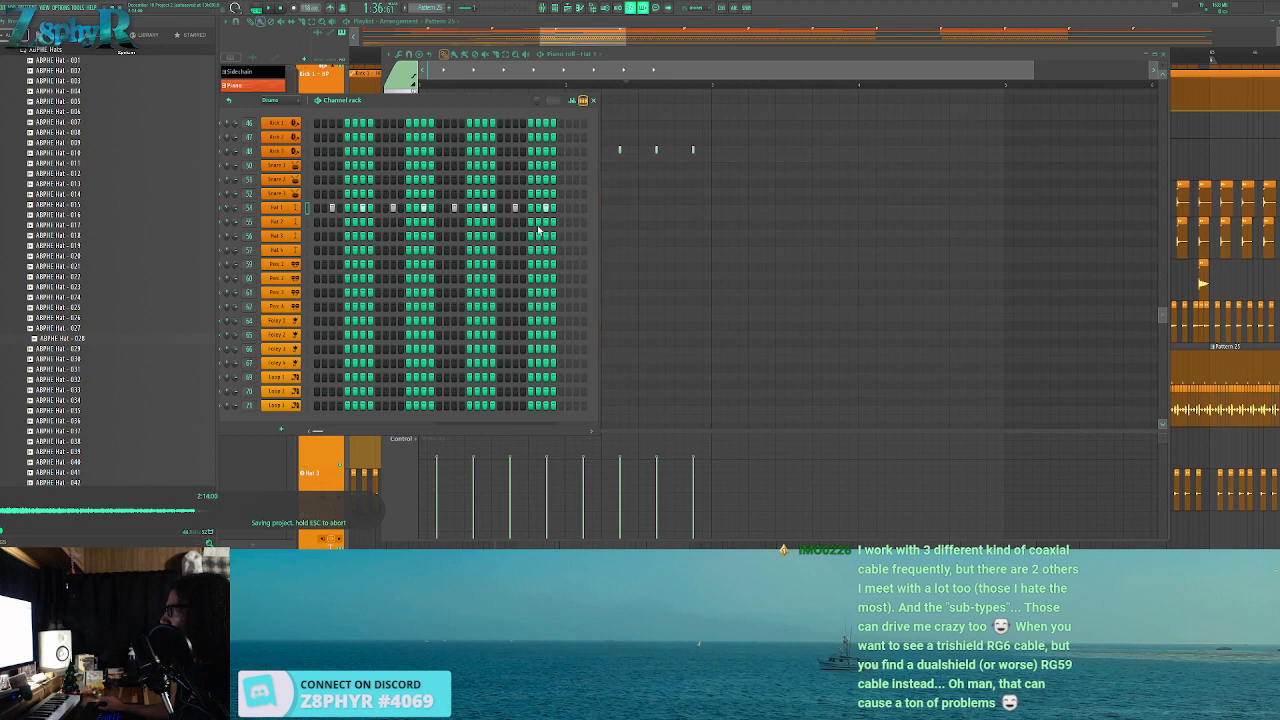
click(280, 221)
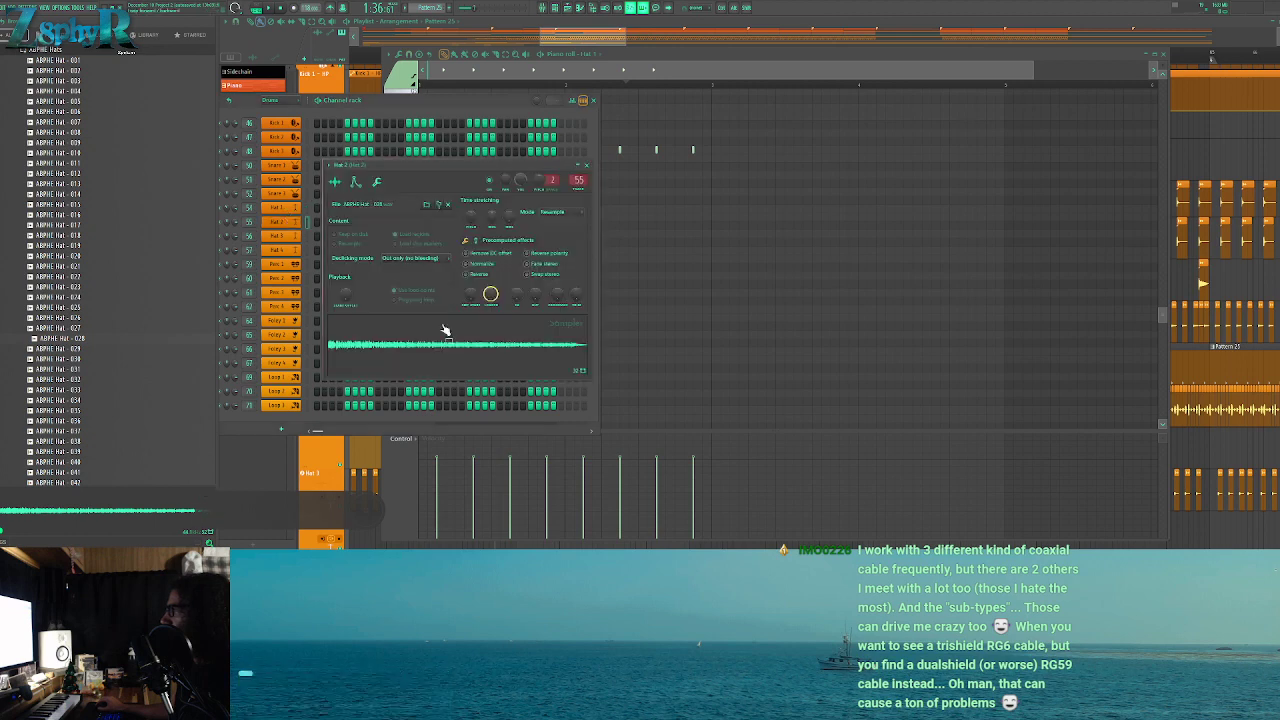
click(235, 223)
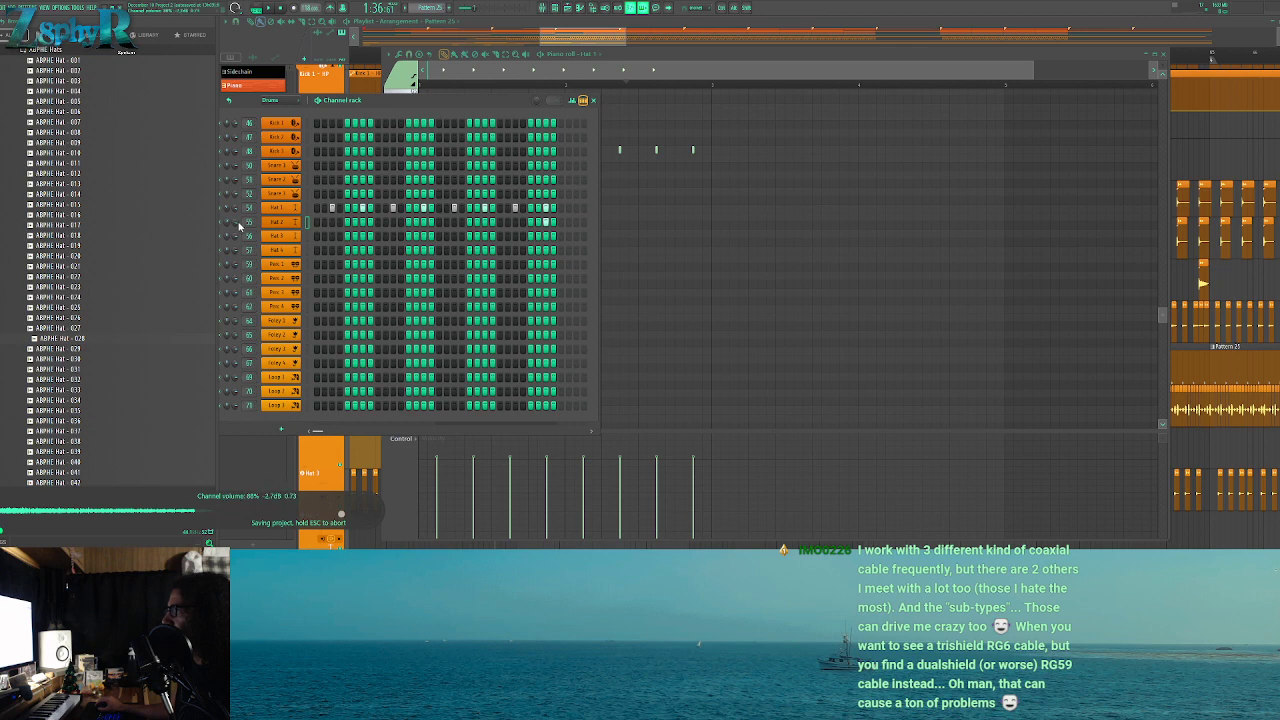
Play the section around bar 49 to hear the added Hat 2 hit, and close the open editor windows
click(800, 143)
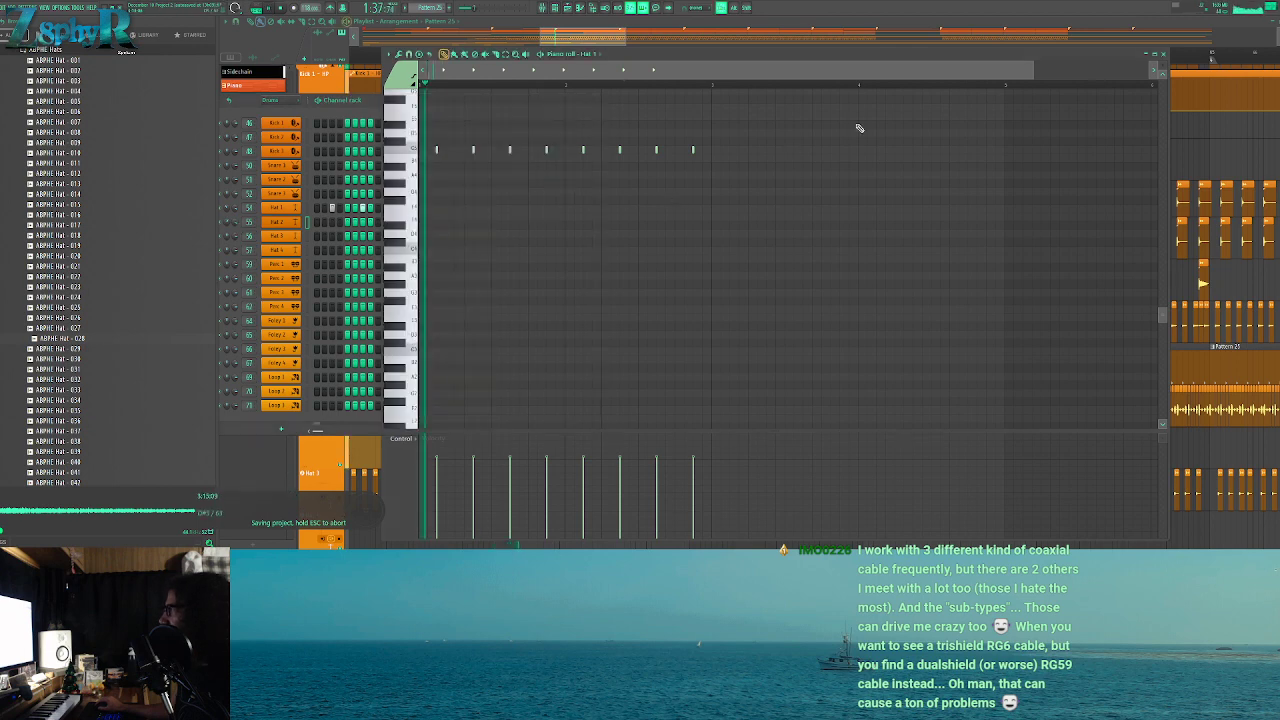
click(1165, 55)
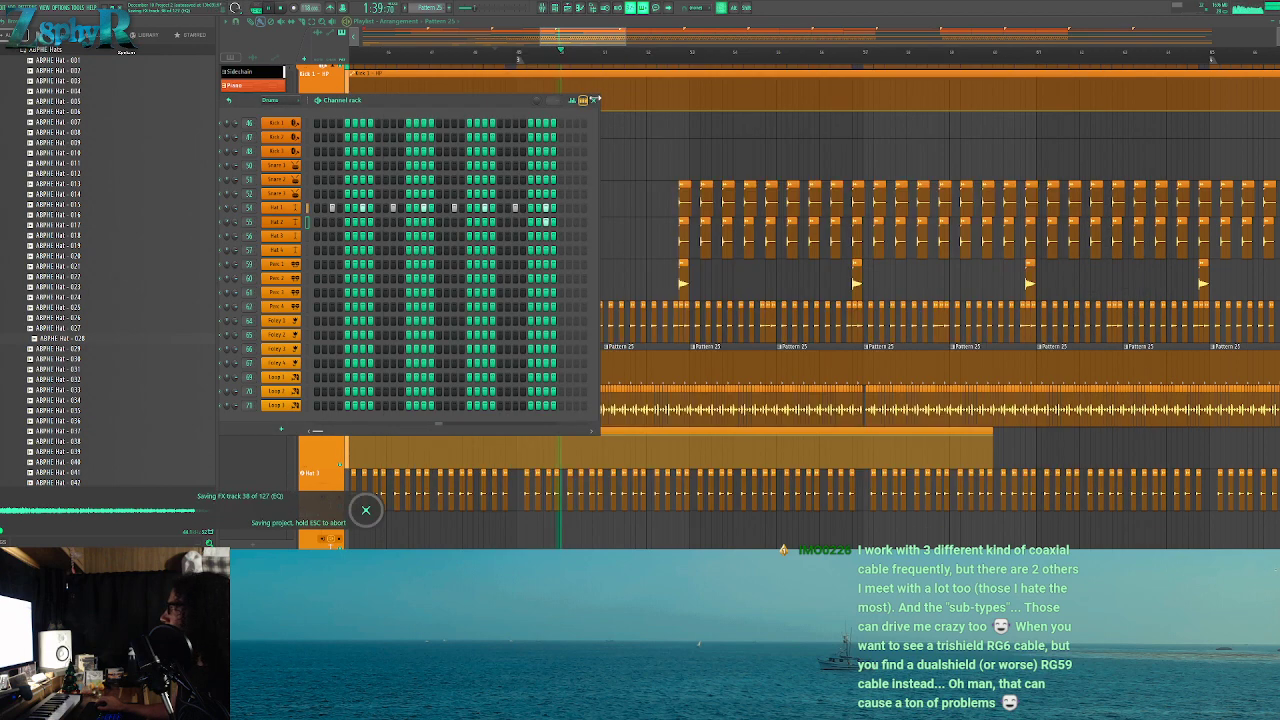
click(594, 100)
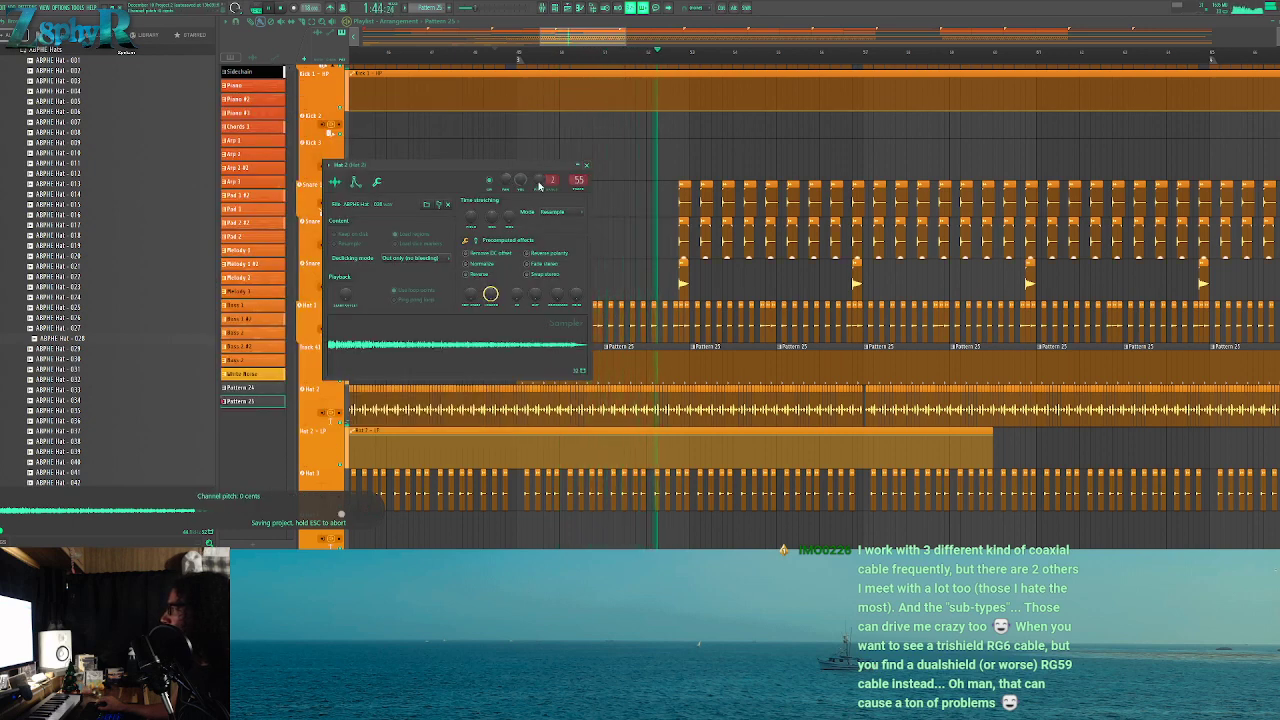
click(587, 165)
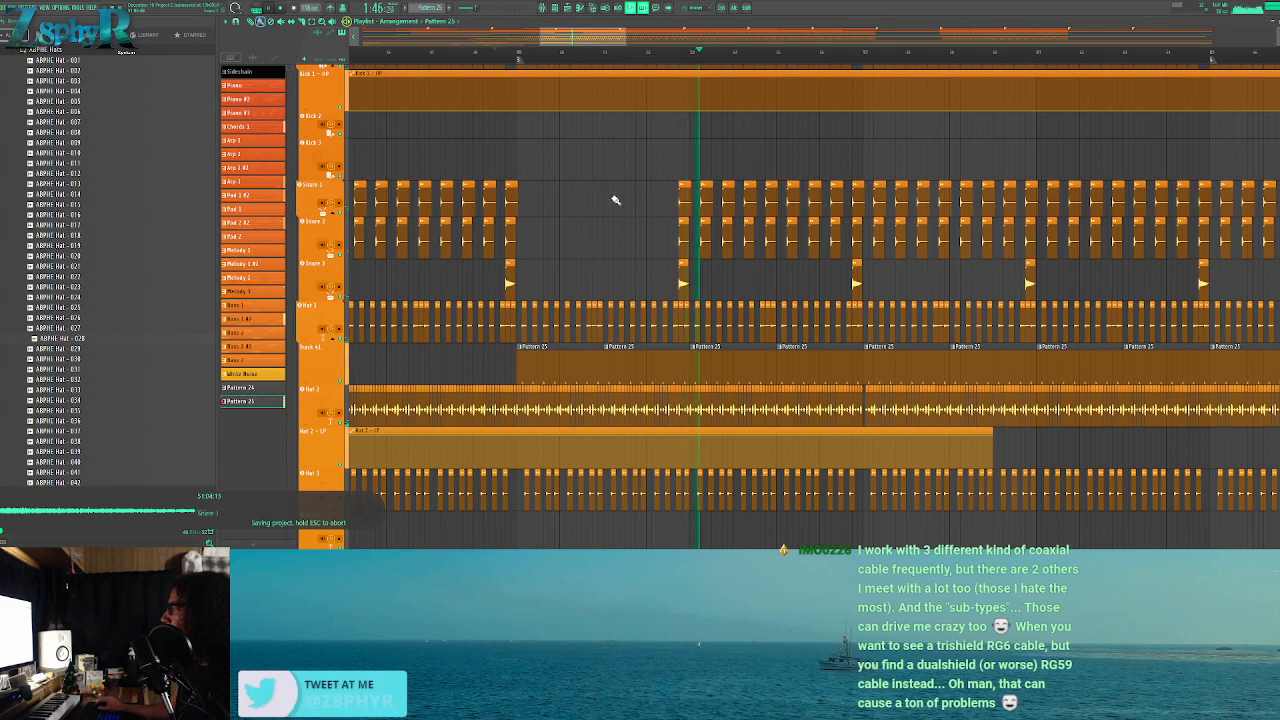
Select the Hat 1 audio clip, adjust its channel volume and replay the section around bar 49
click(595, 314)
key(space)
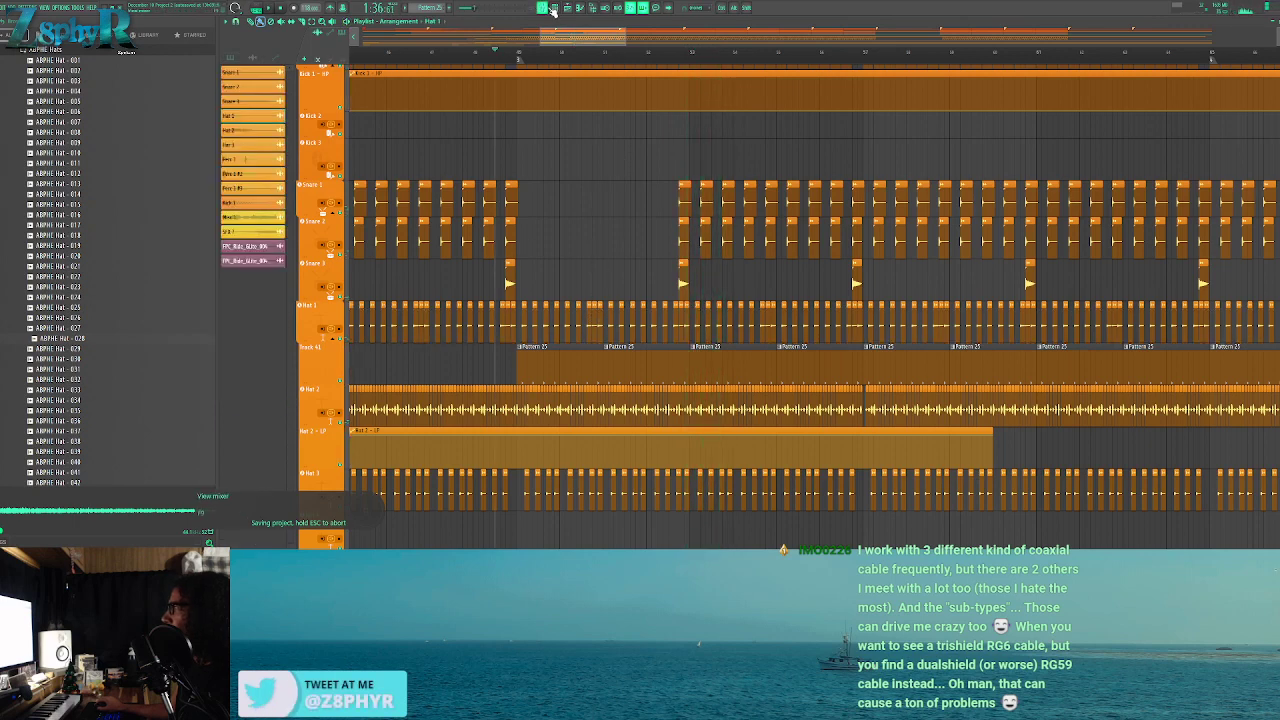
click(552, 9)
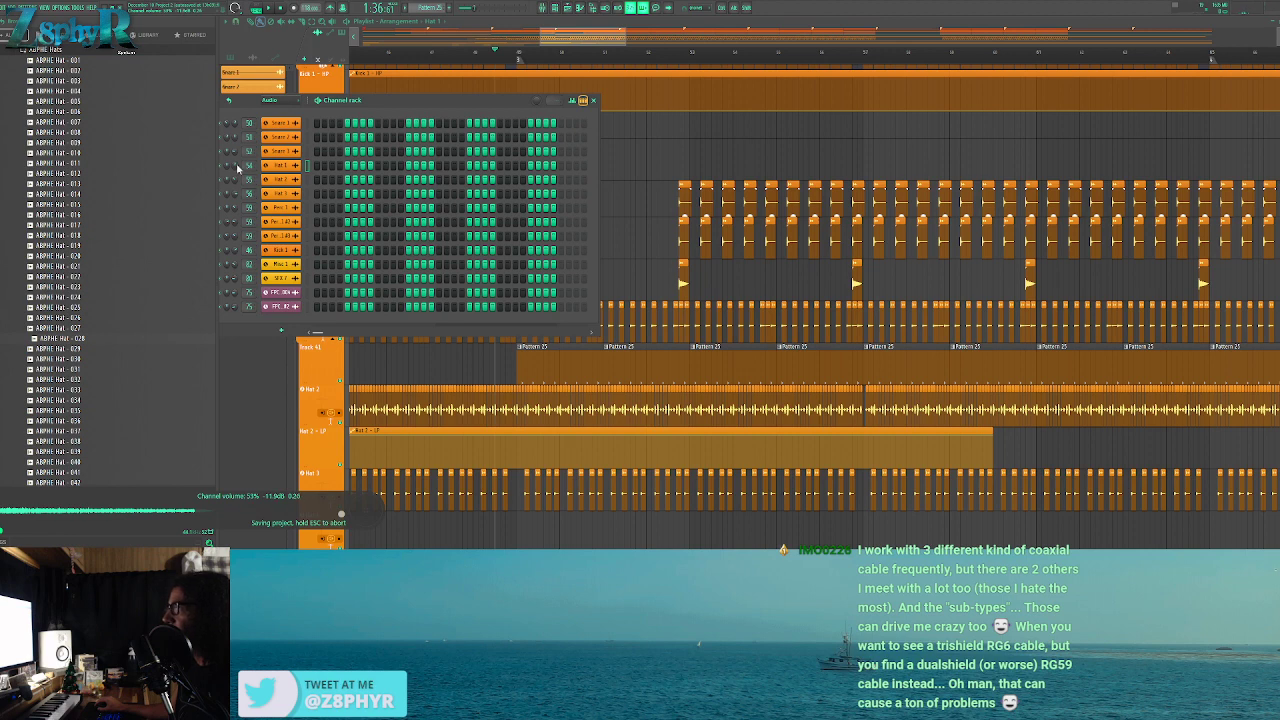
click(593, 100)
key(space)
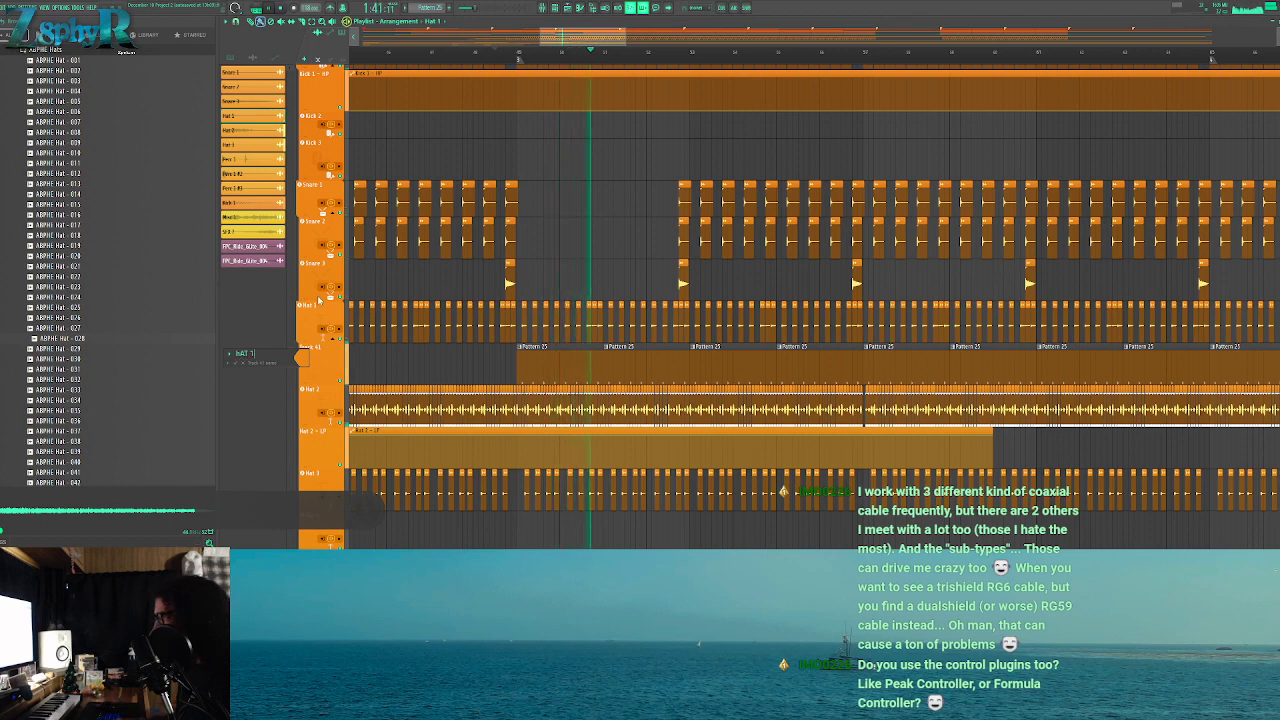
Rename Track 41 and its pattern as Hat 1 - B and save the project
text(Hat 1 - B)
key(Return)
key(ctrl+s)
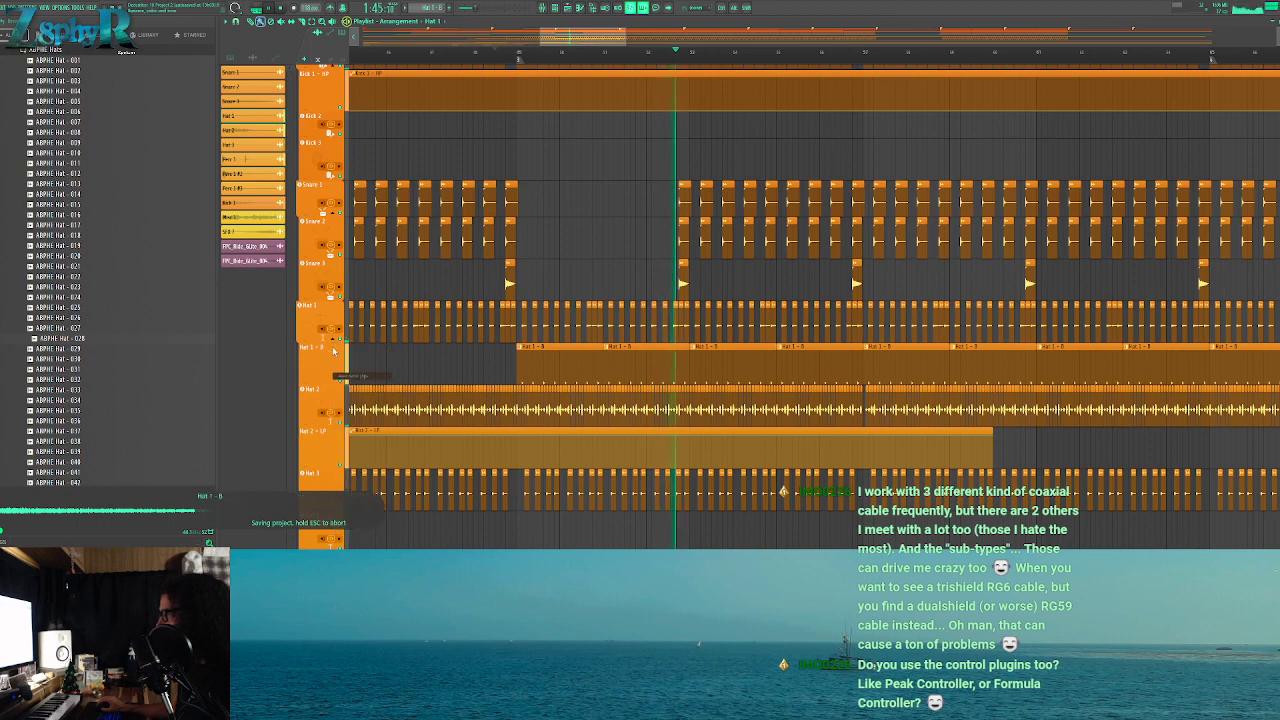
Open the Hat 1 - B pattern's notes, stop playback and save the project
click(644, 360)
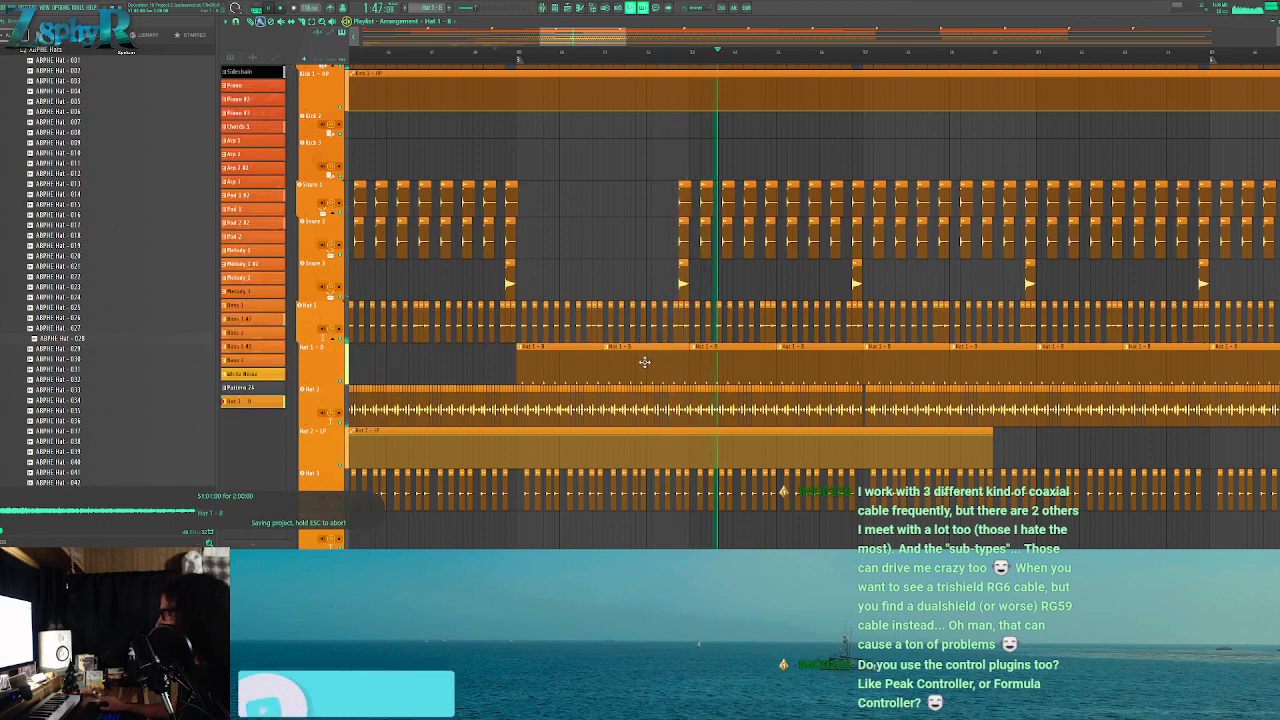
double_click(644, 361)
key(F6)
key(space)
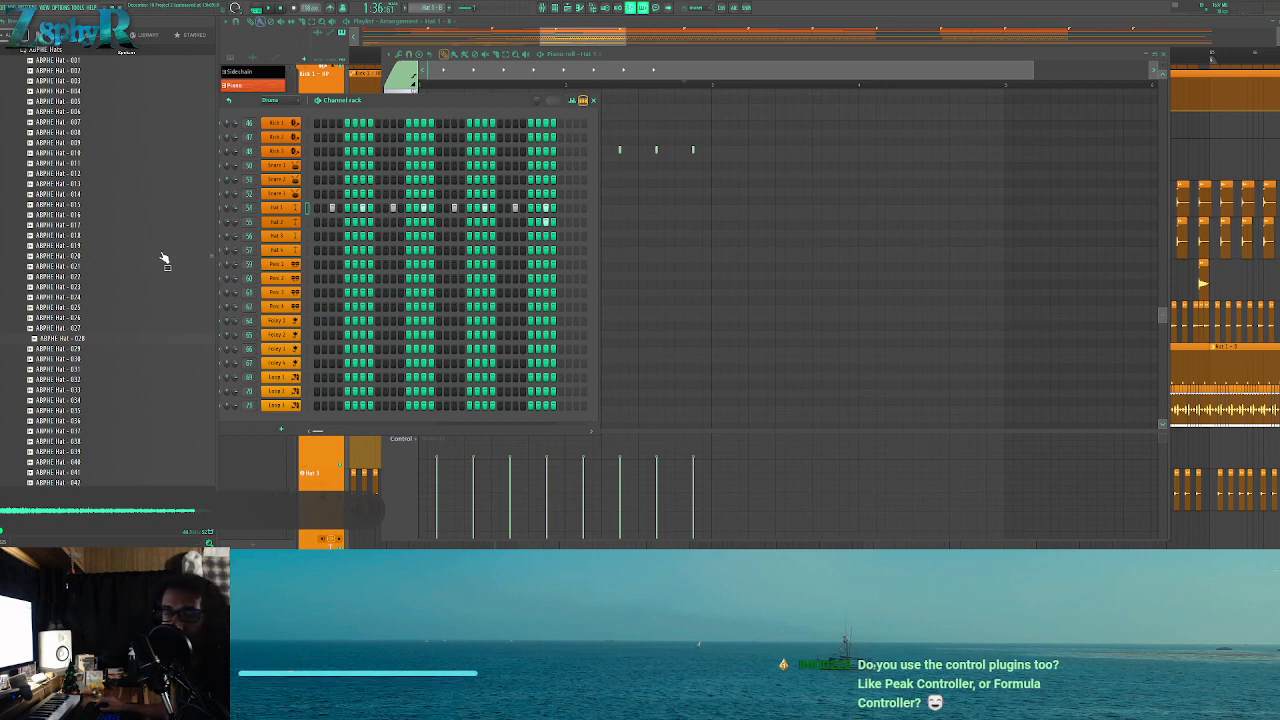
key(ctrl+s)
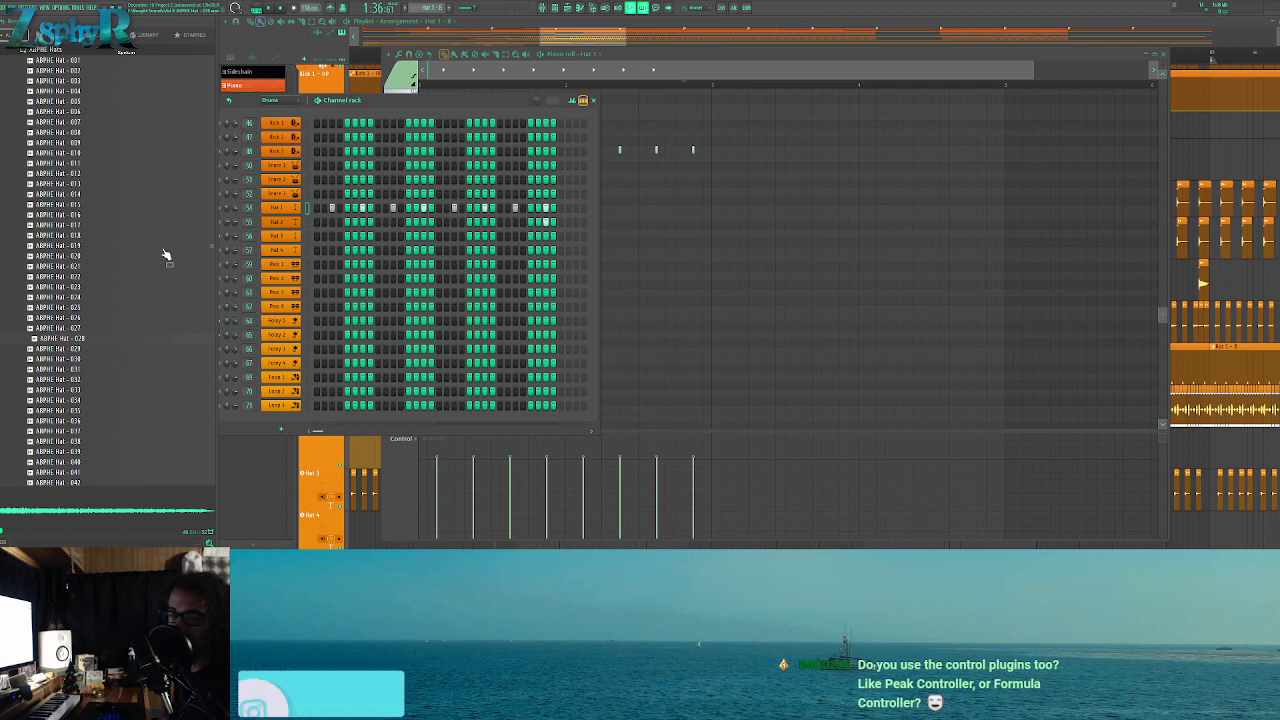
key(ctrl+s)
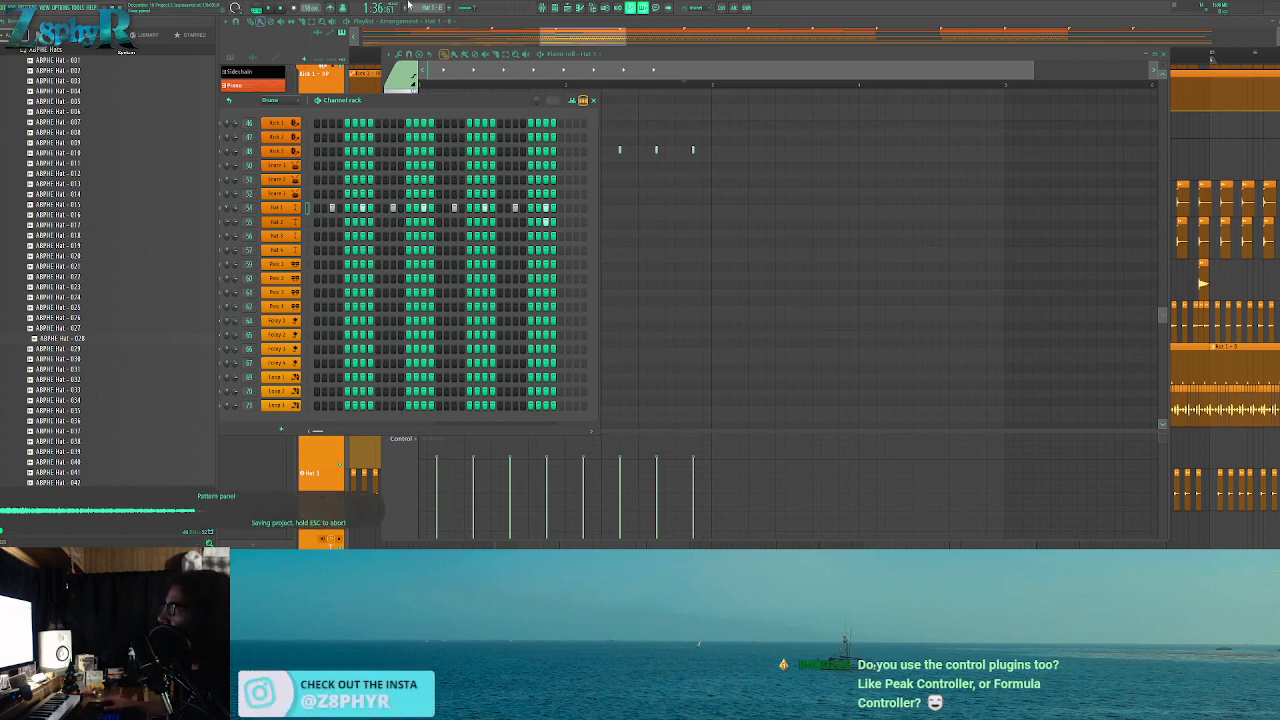
click(593, 100)
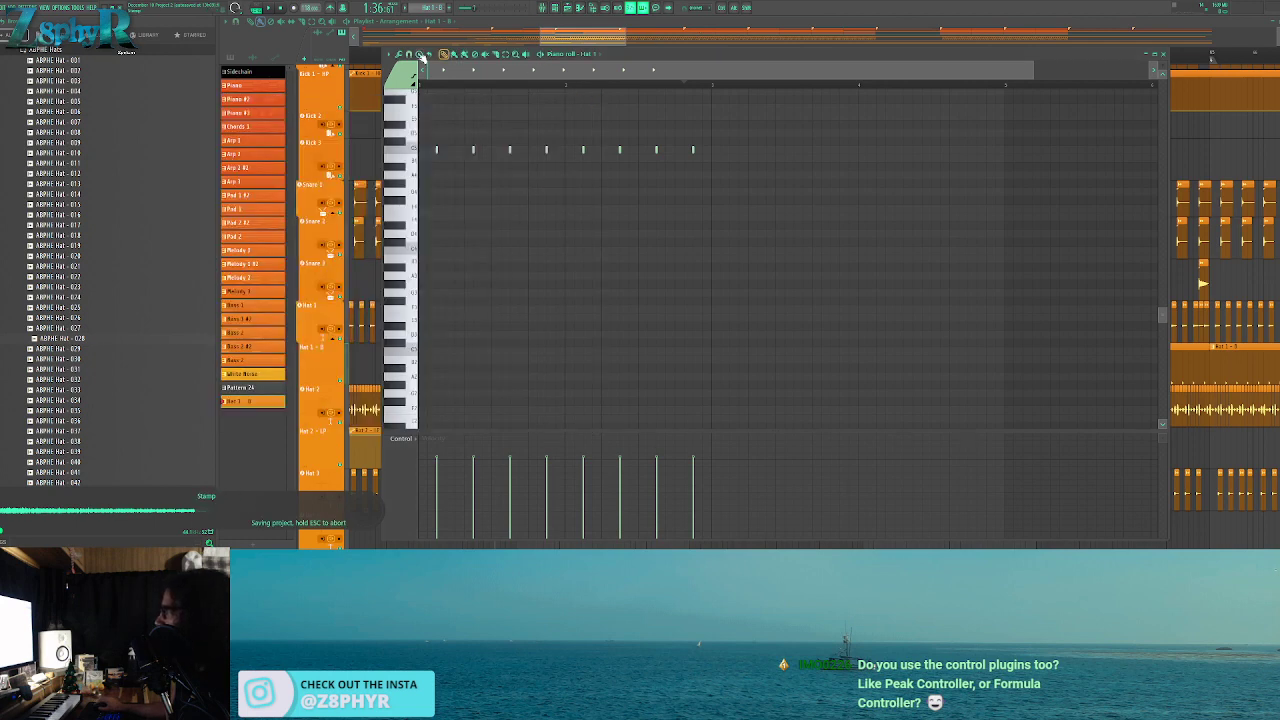
Close the Hat 1 - B notes, select Bass 2 in the mixer and check the effects available for its third slot
click(562, 38)
click(606, 215)
click(966, 212)
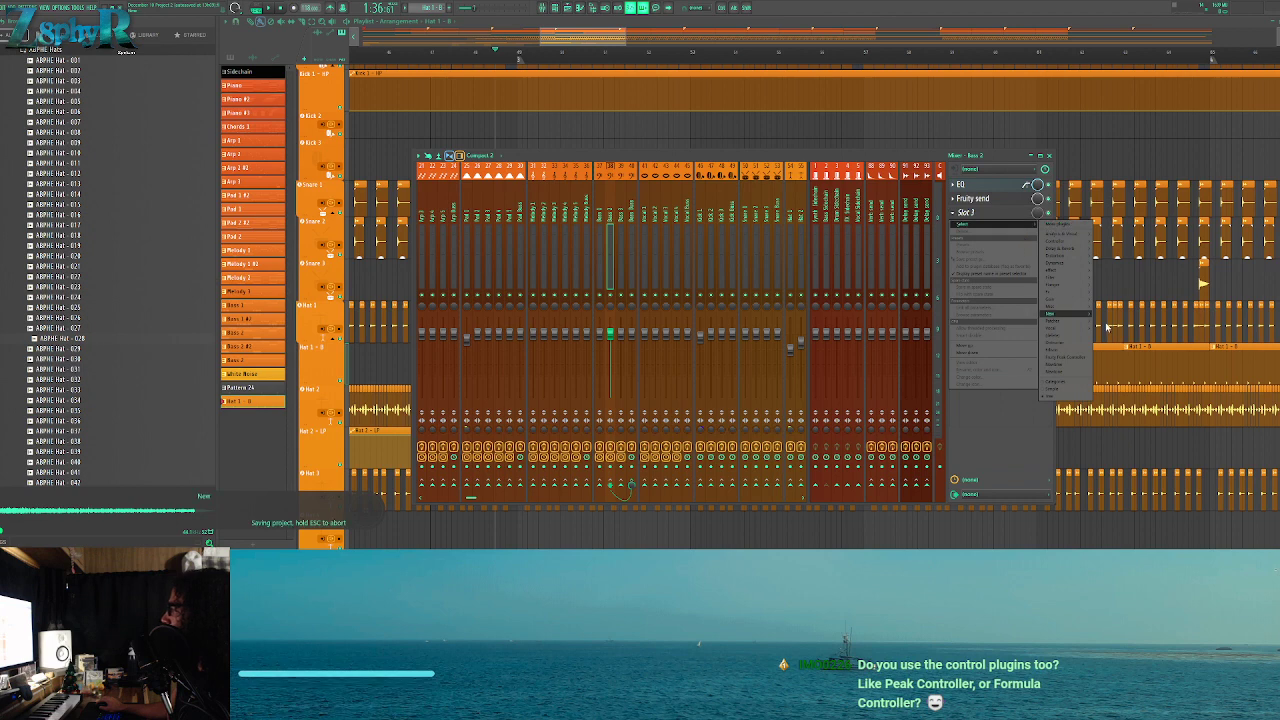
click(718, 180)
click(657, 168)
click(610, 202)
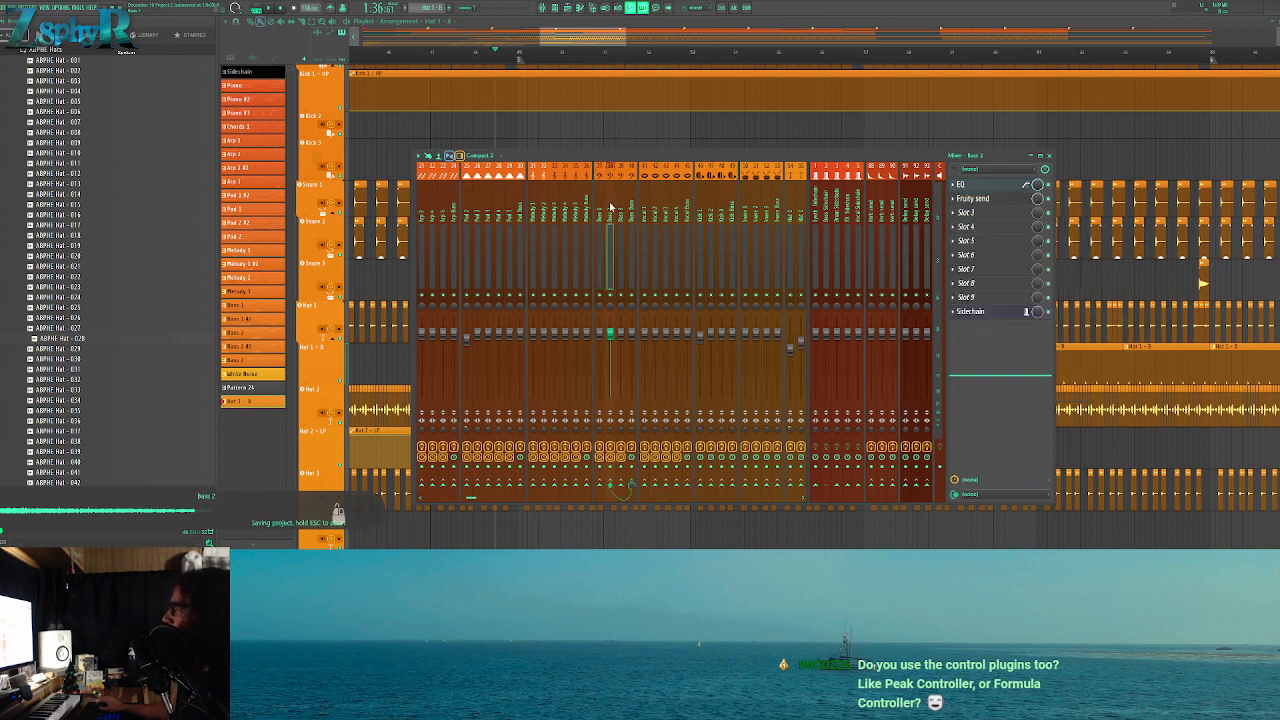
Look through the effect slots of the melody and neighbouring mixer tracks, ending on Melody 1
drag(632, 149, 524, 210)
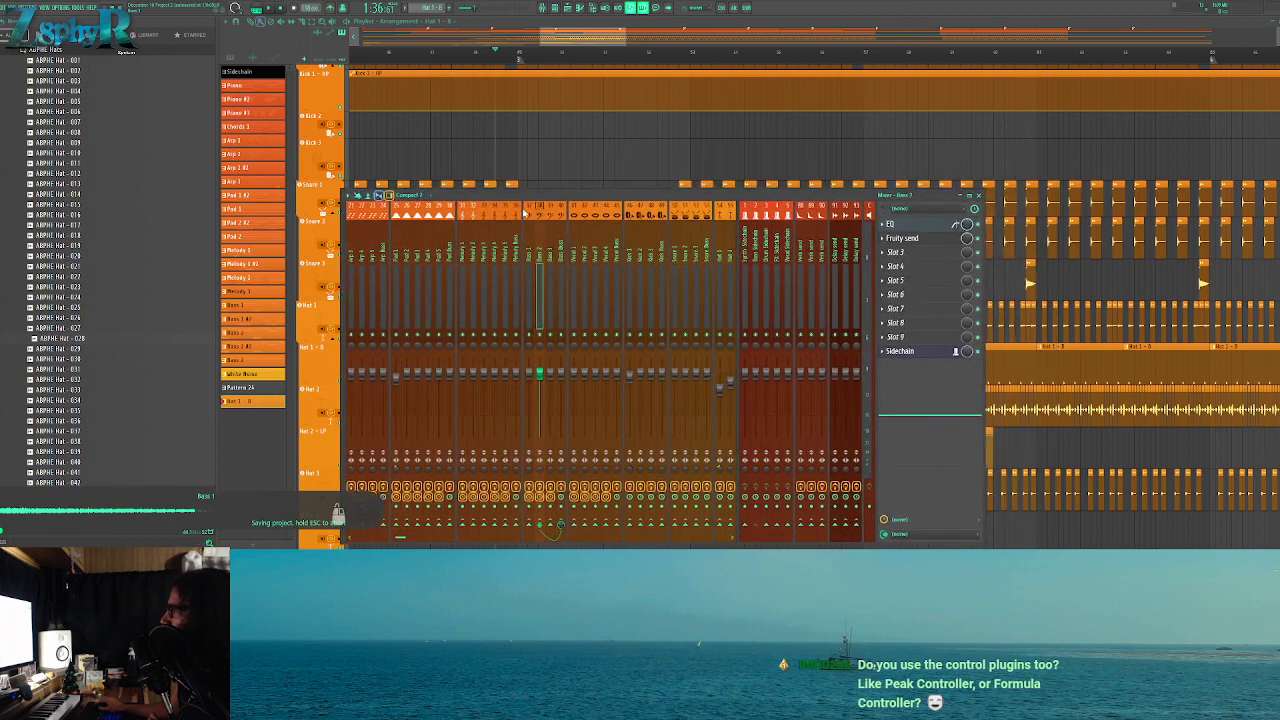
click(508, 251)
scroll(514, 254, up, 8)
click(555, 248)
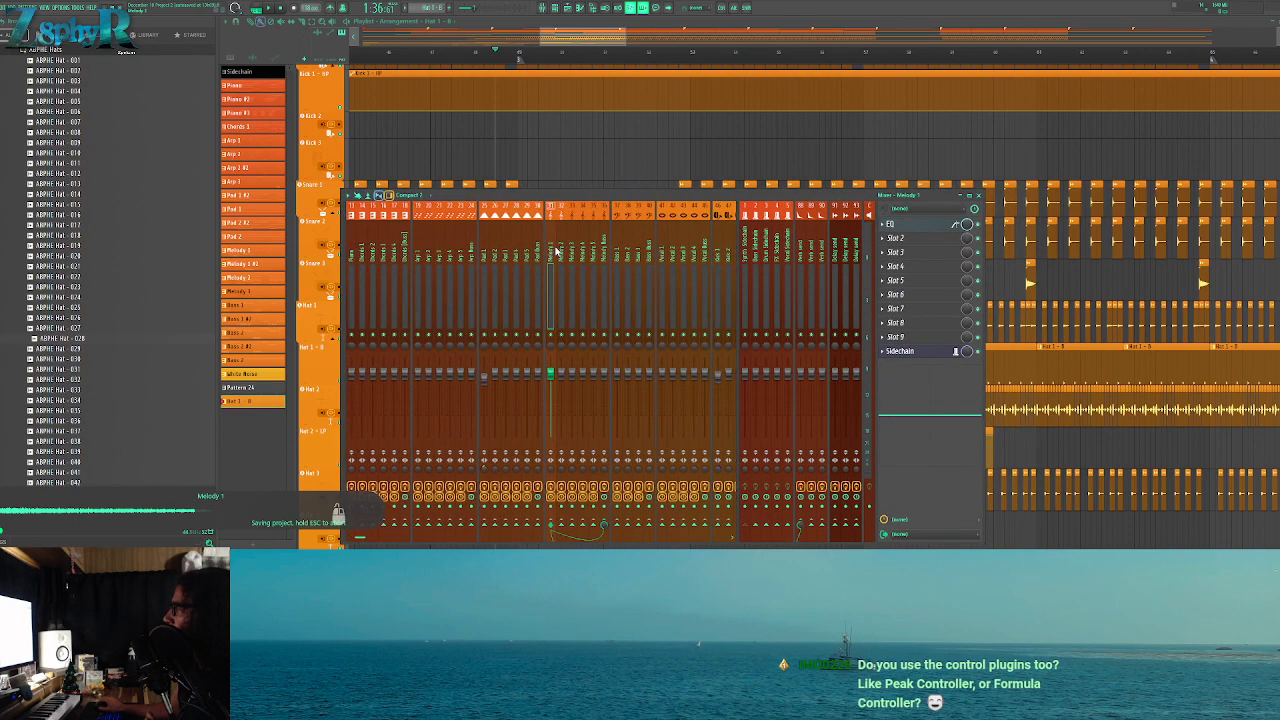
click(584, 250)
click(551, 257)
click(562, 259)
click(573, 260)
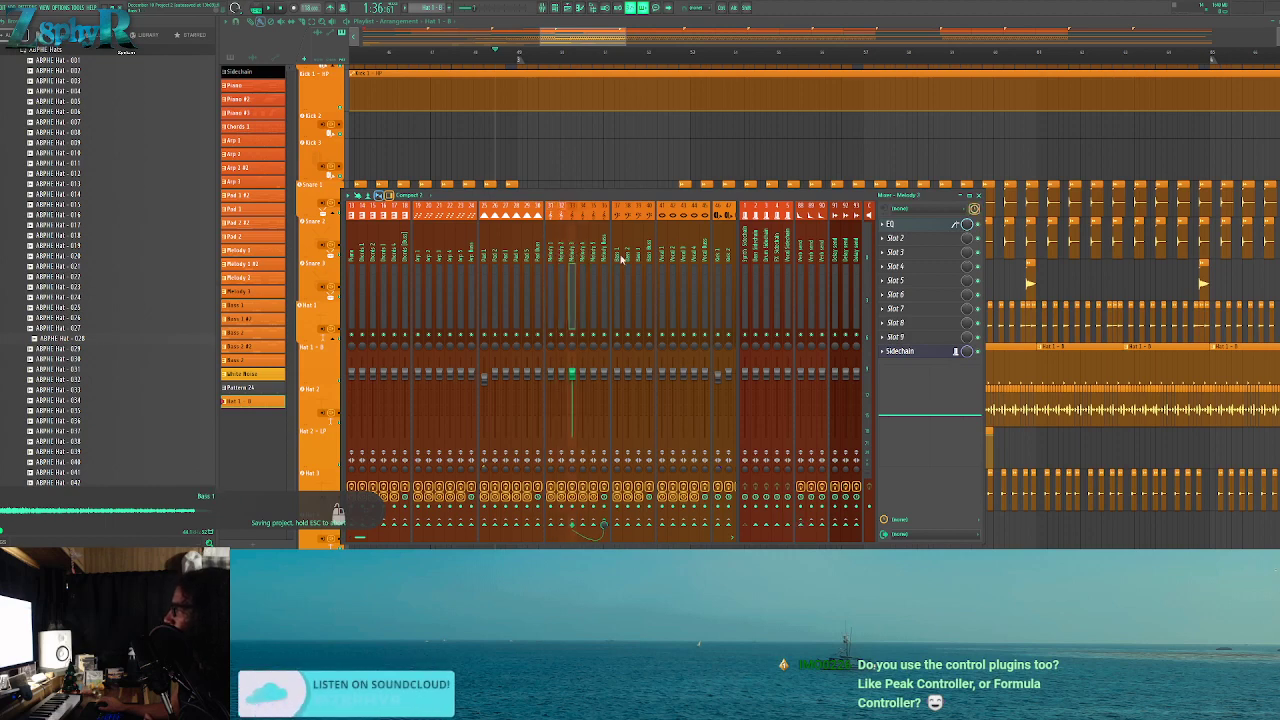
click(649, 256)
click(663, 256)
click(558, 255)
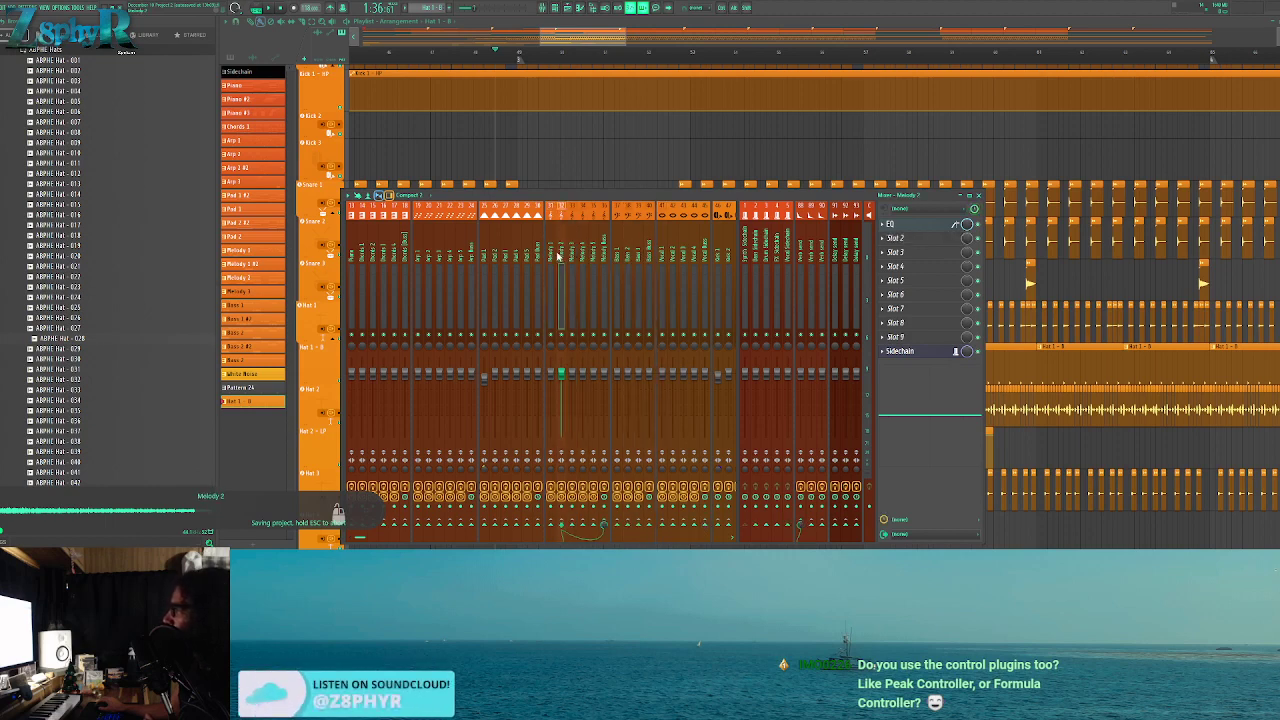
click(573, 257)
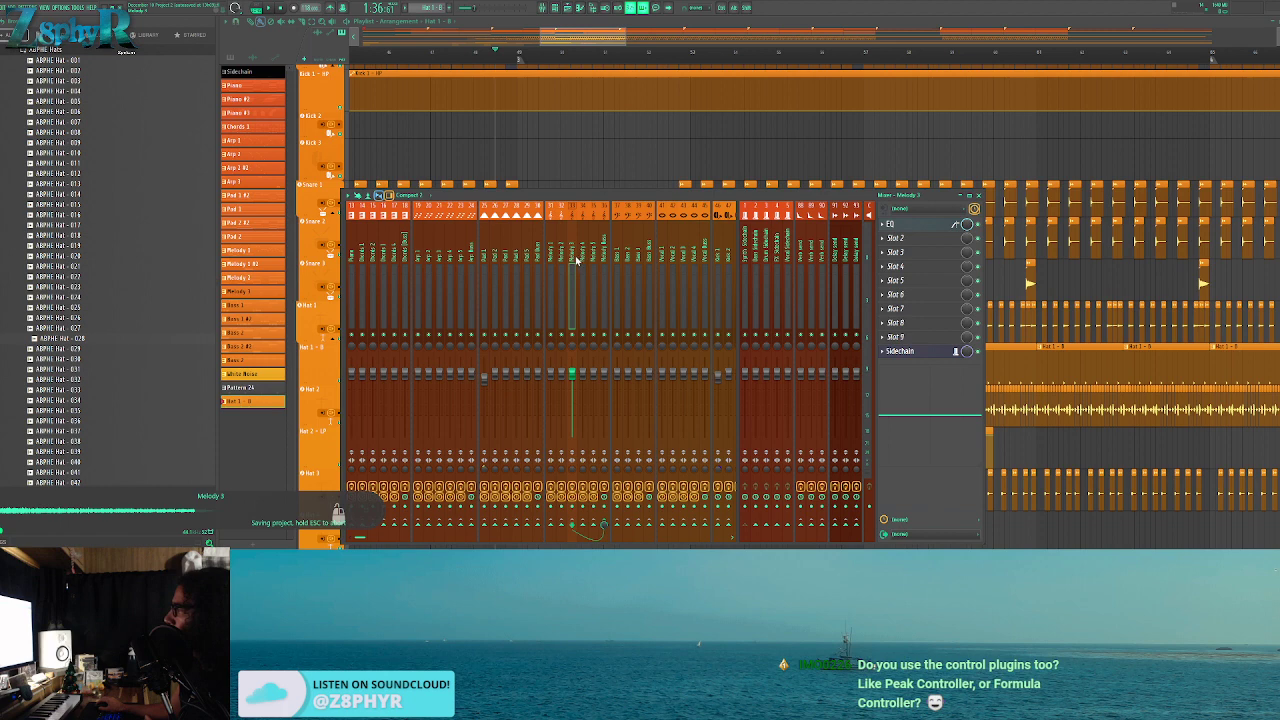
click(583, 255)
click(551, 255)
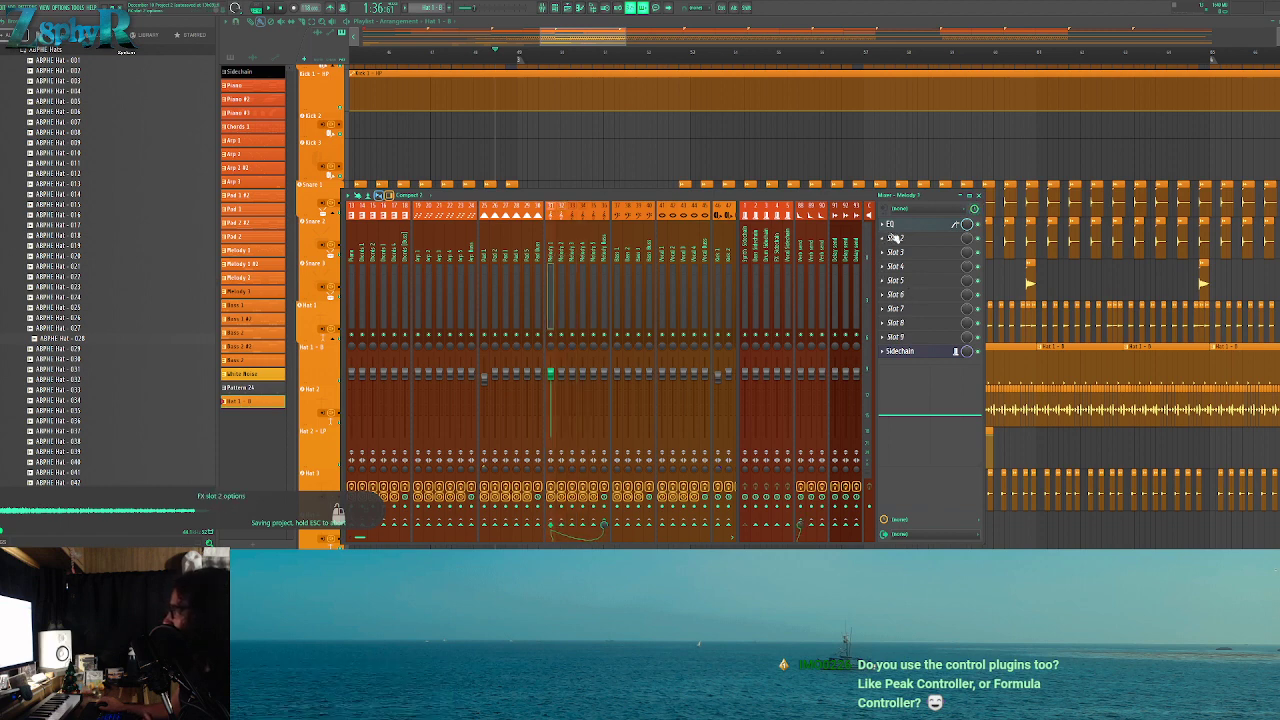
Check the options of Melody 1's second effect slot, reposition the mixer and save the project
click(896, 238)
click(728, 196)
drag(782, 194, 802, 157)
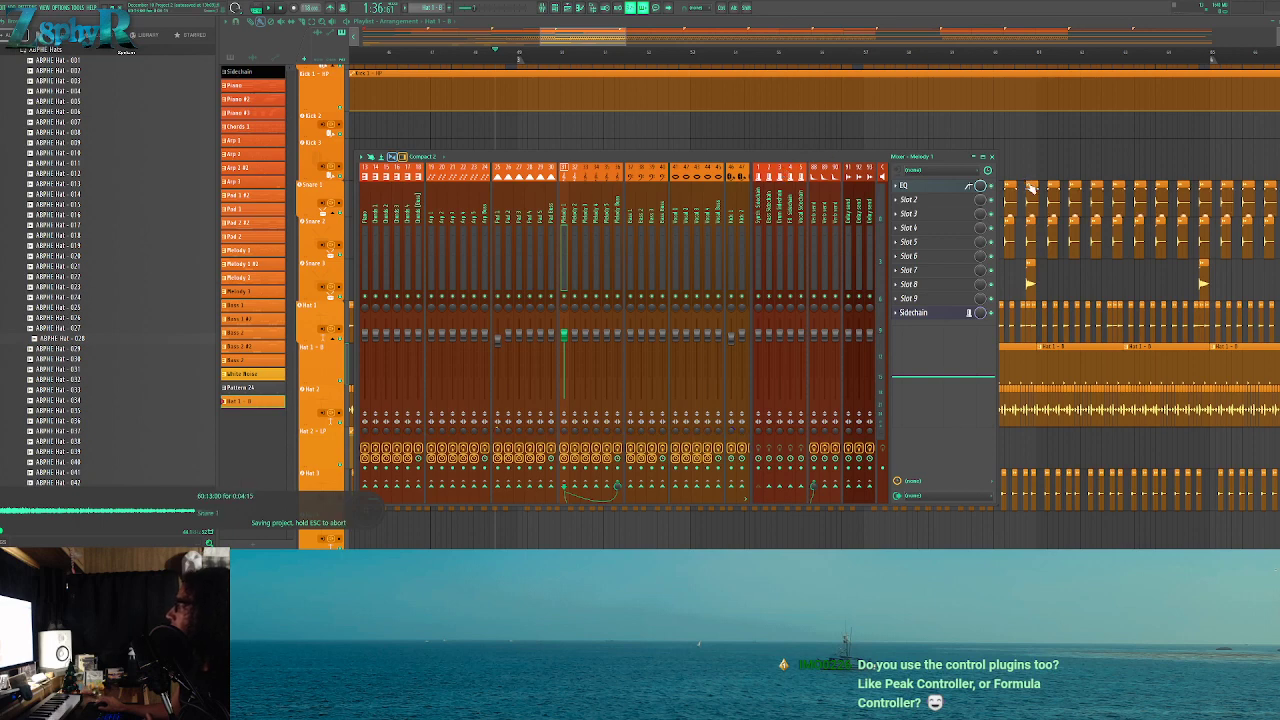
key(ctrl+s)
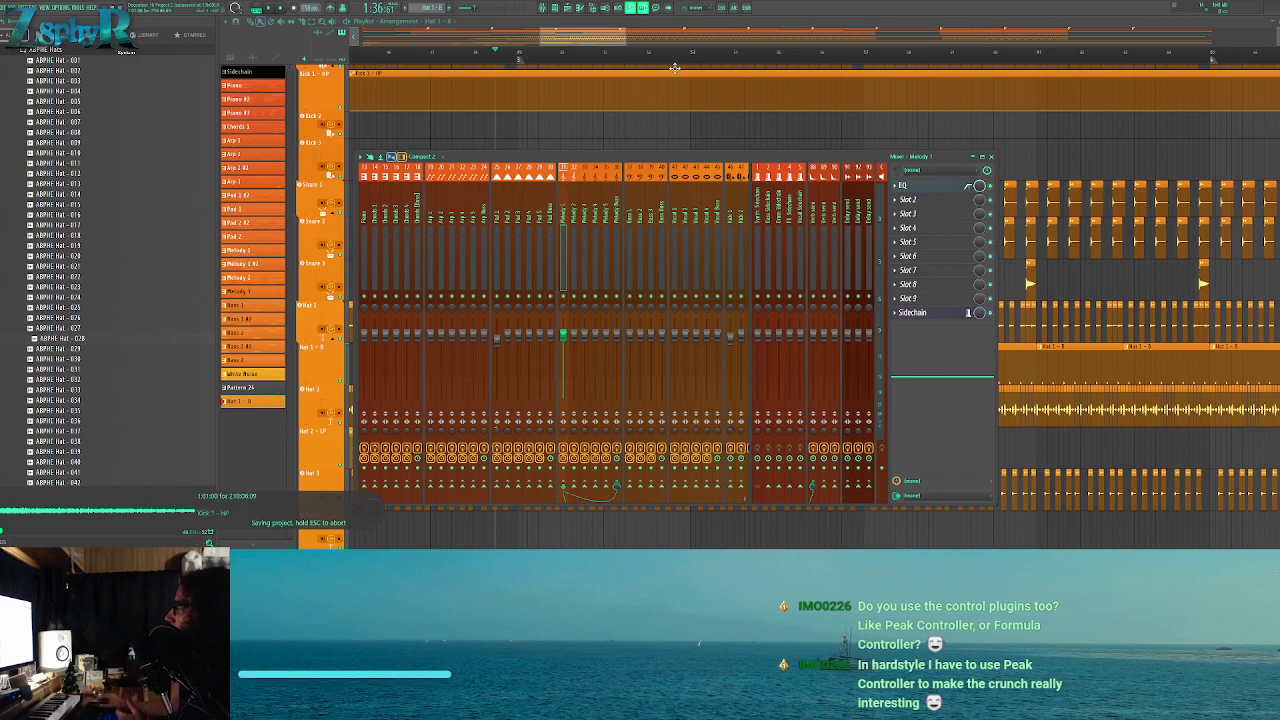
Lengthen the Hat 2 - LP automation clip well beyond the Hat 1 - B clips and extend its curve at 100%
click(520, 37)
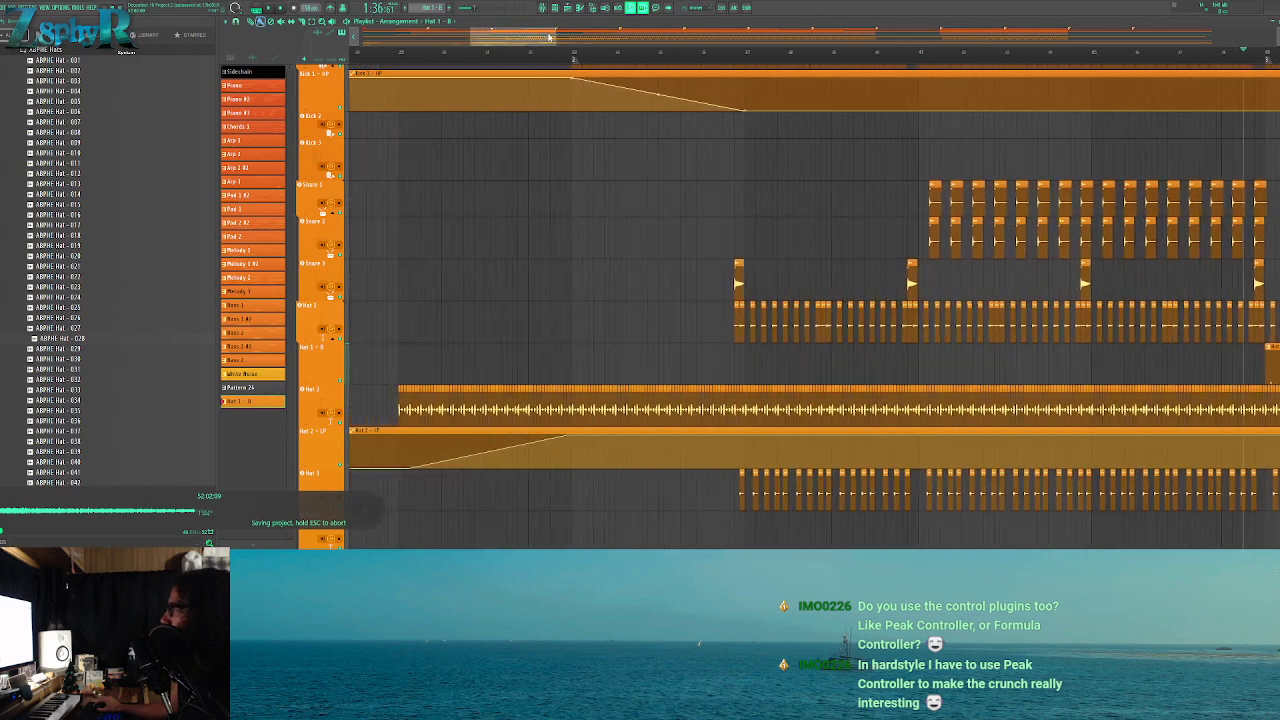
drag(555, 38, 822, 40)
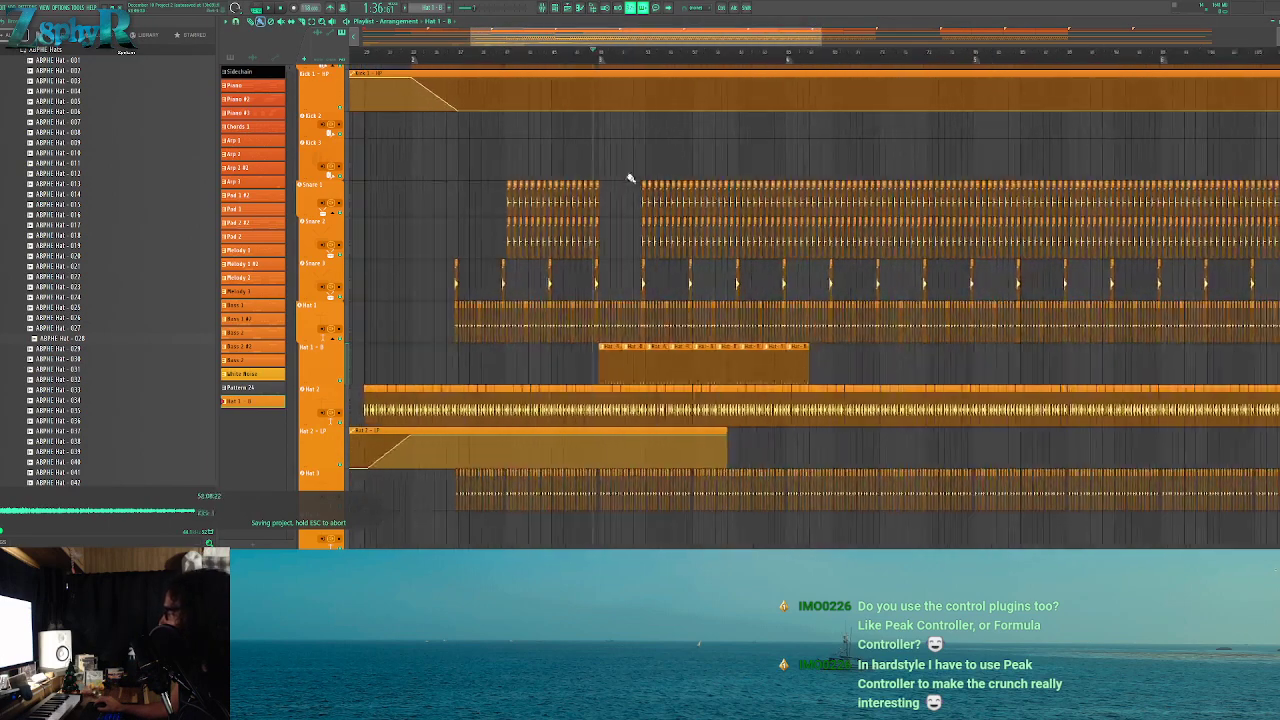
scroll(582, 190, up, 1)
scroll(591, 208, down, 6)
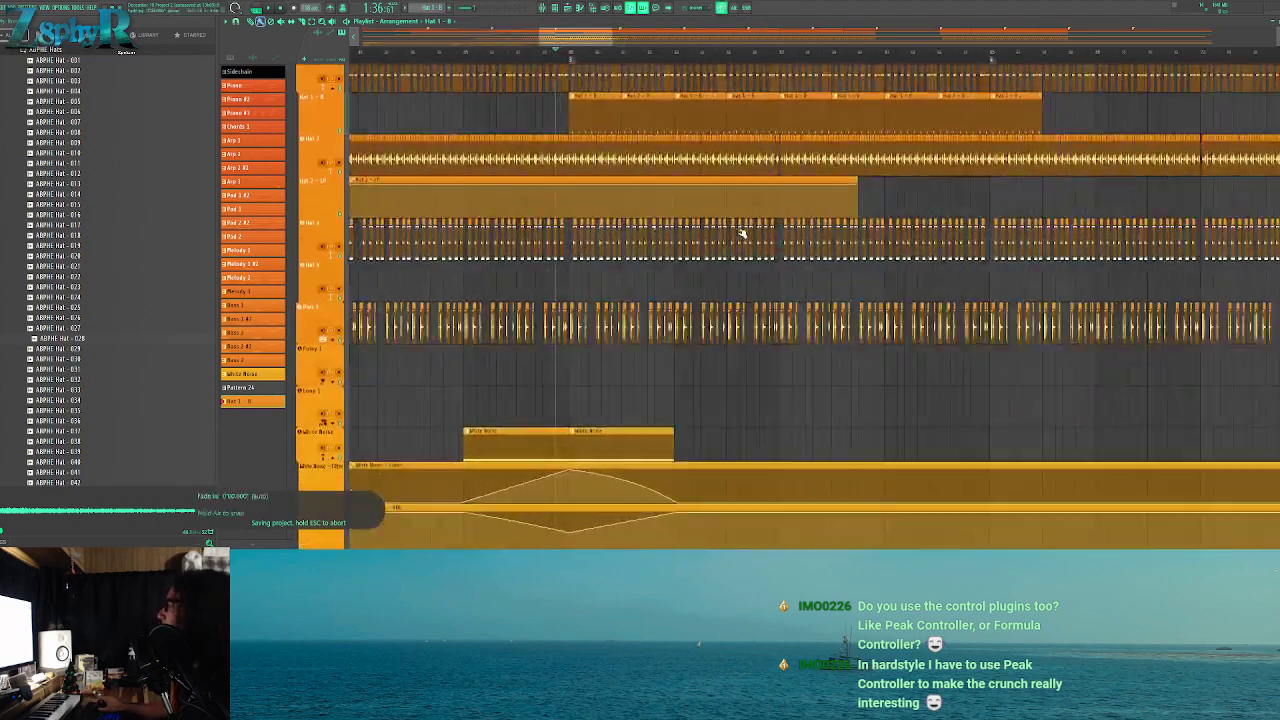
scroll(836, 216, down, 1)
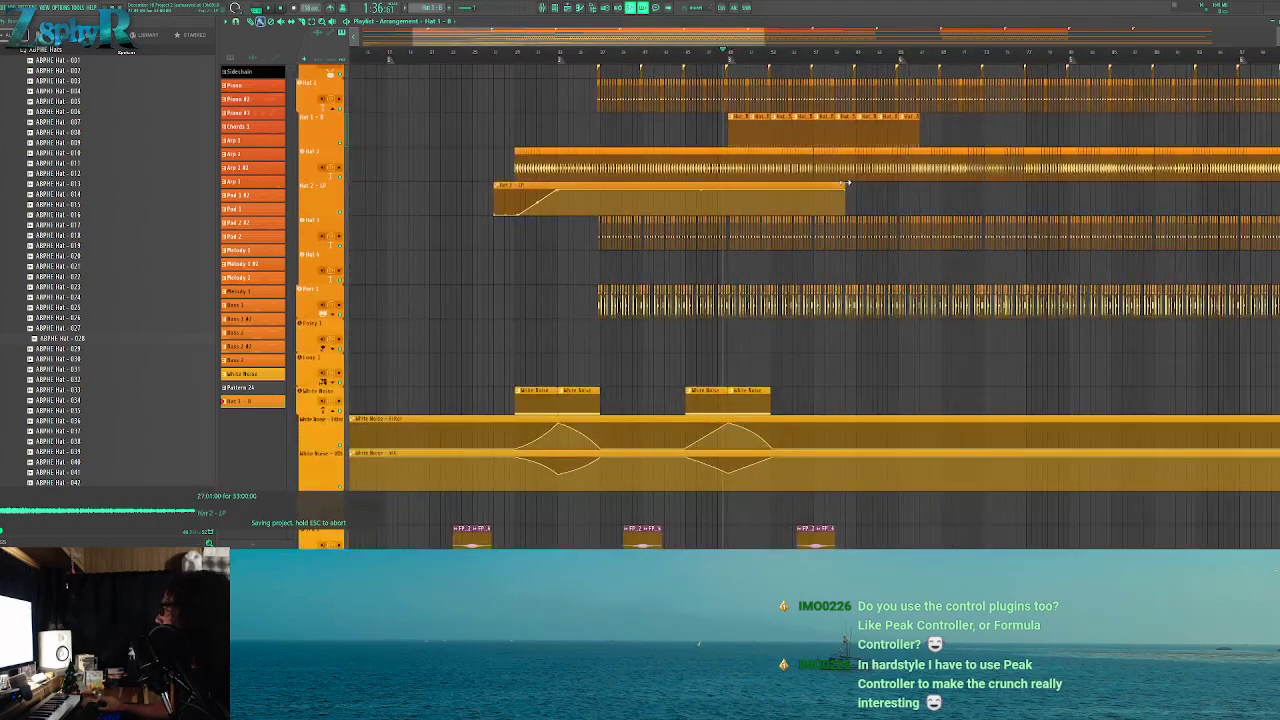
drag(844, 186, 1249, 186)
right_click(865, 190)
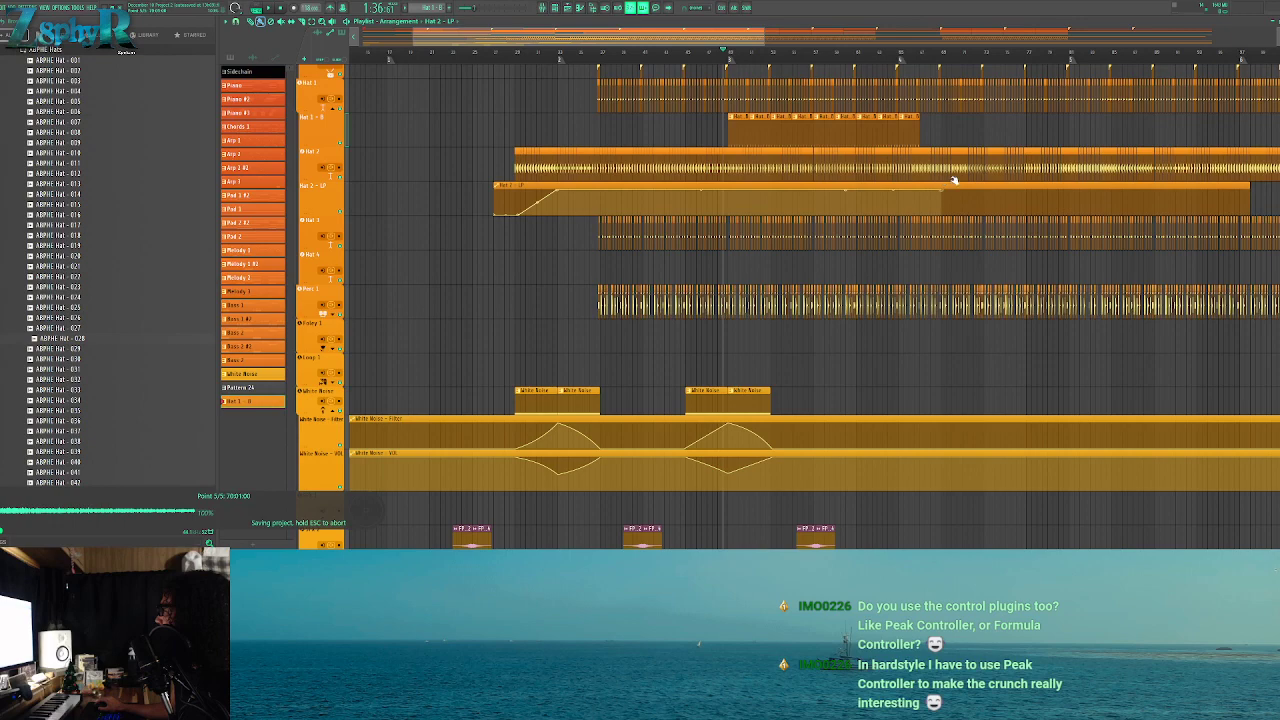
Select a Perc 1 #3 audio clip shortly before bar 49 and save the project
scroll(691, 165, up, 2)
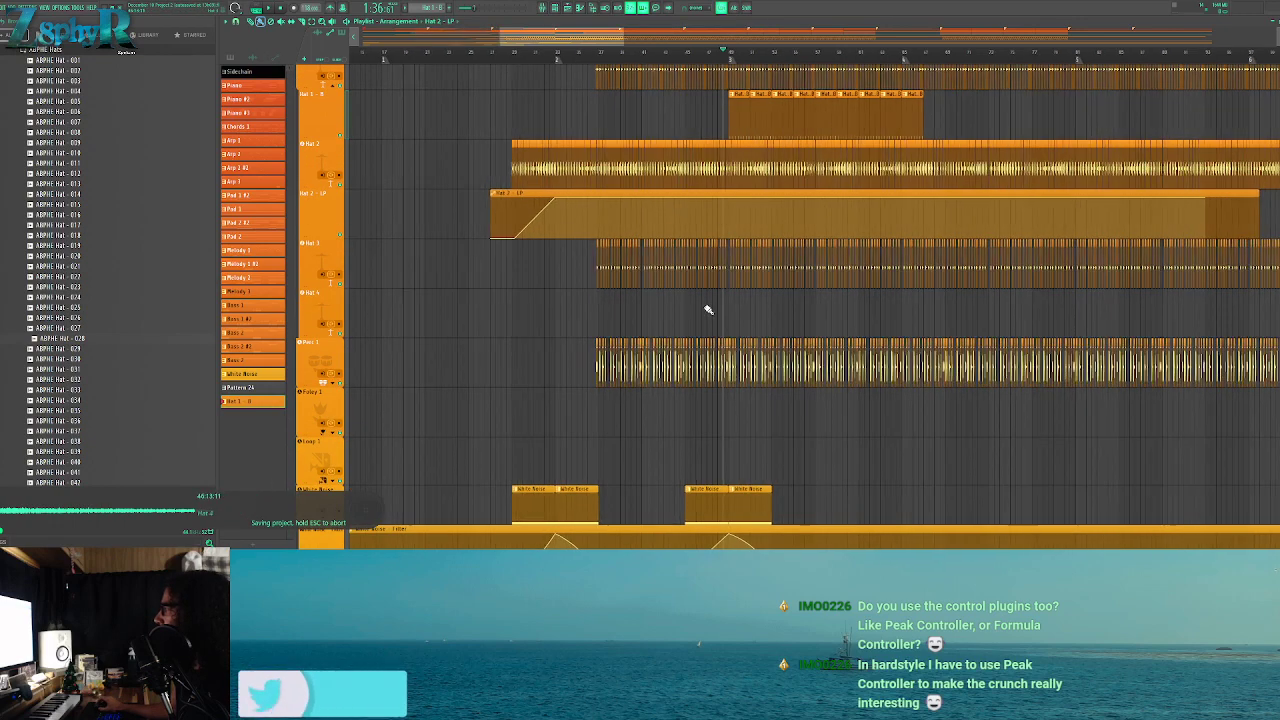
scroll(700, 367, up, 3)
scroll(700, 367, up, 1)
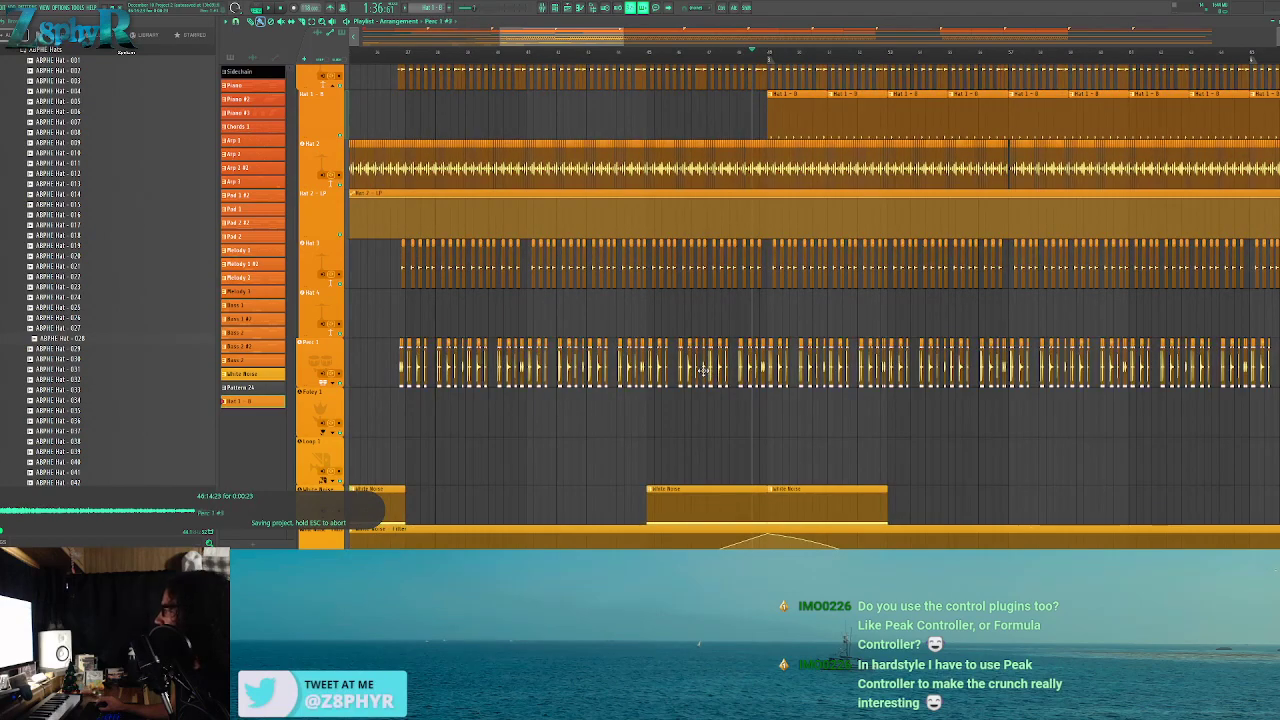
click(703, 371)
key(ctrl+s)
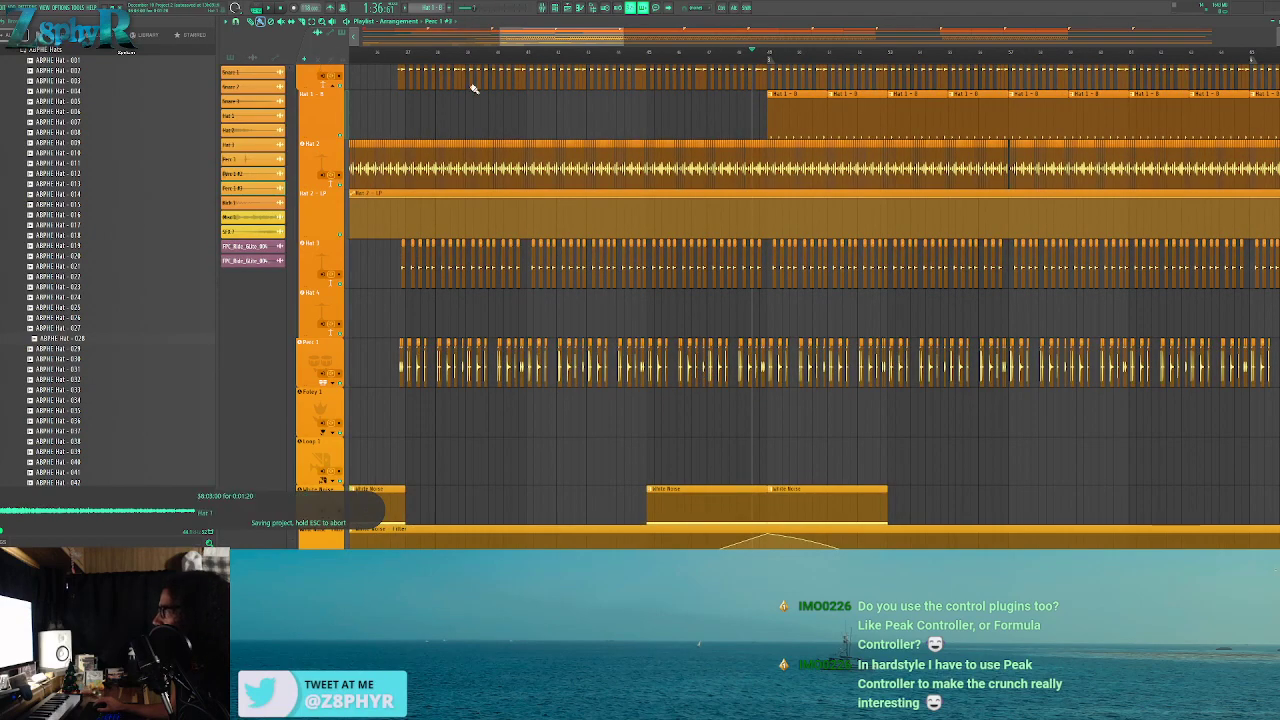
Play the arrangement from around bar 49 and look through the tracks up to the melody parts
drag(725, 143, 449, 154)
scroll(449, 154, up, 3)
click(447, 56)
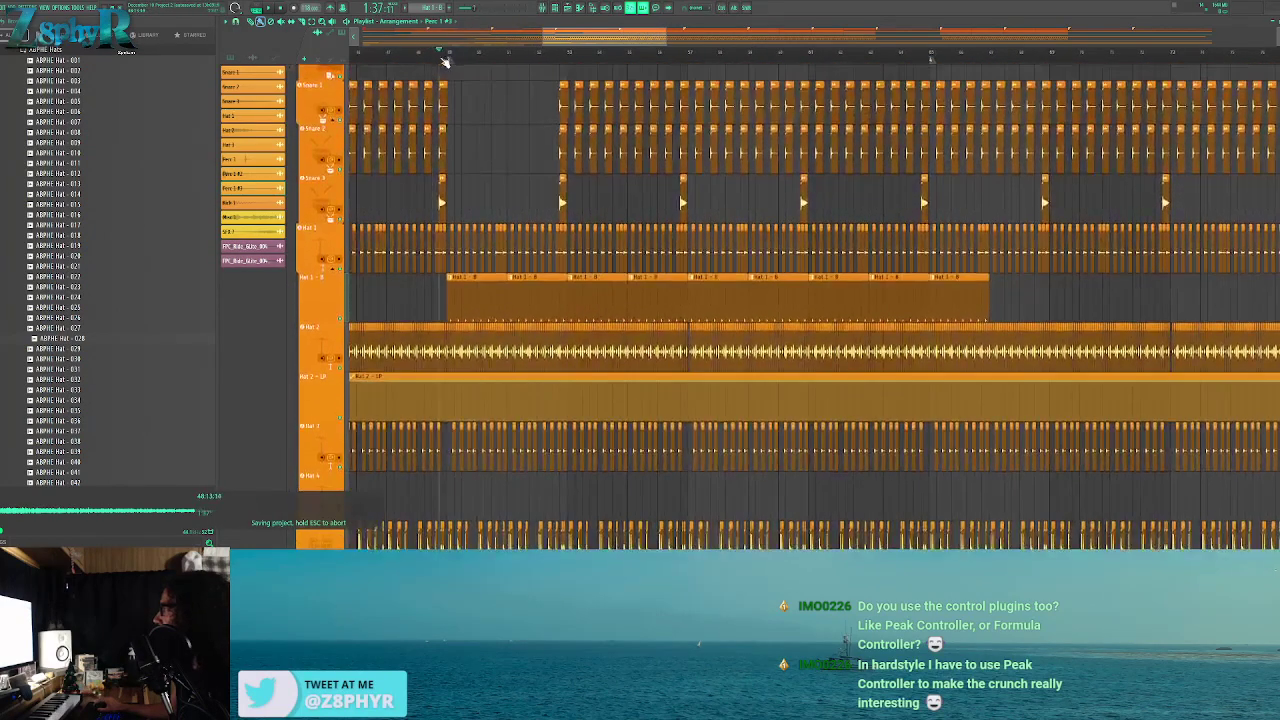
key(space)
scroll(537, 163, up, 2)
scroll(532, 171, down, 2)
scroll(530, 180, down, 4)
scroll(523, 214, up, 8)
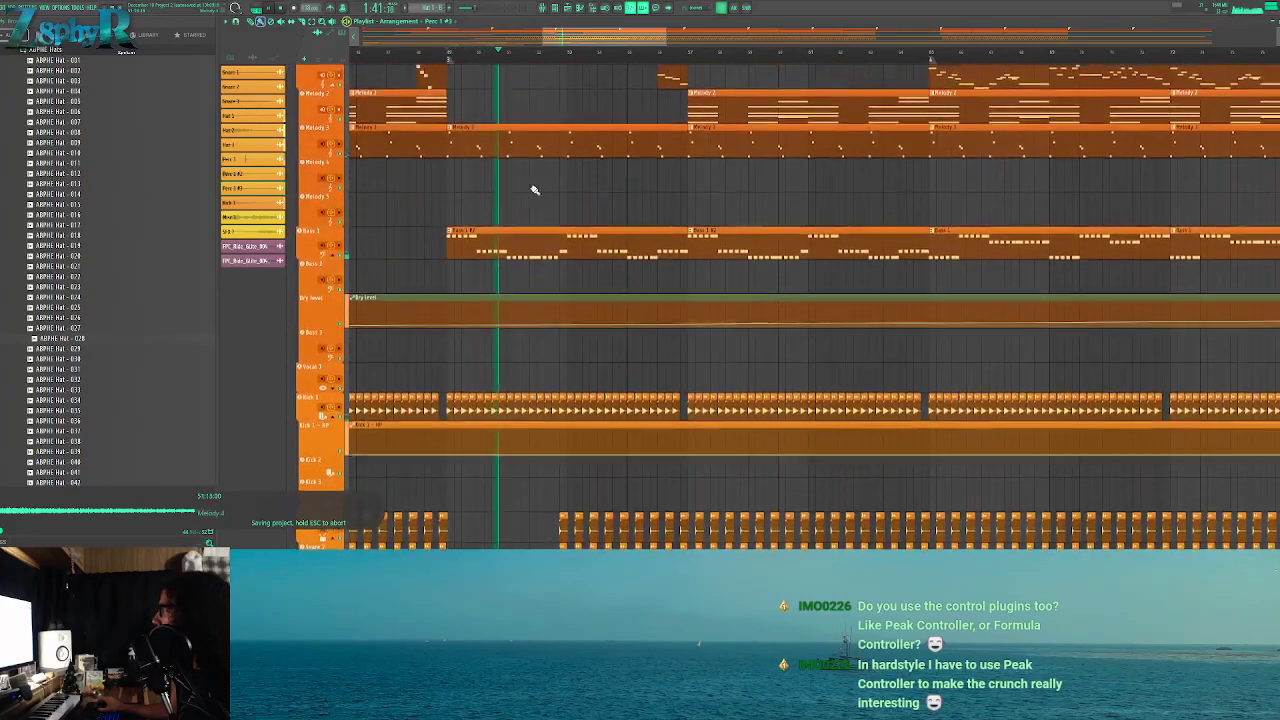
scroll(751, 250, up, 4)
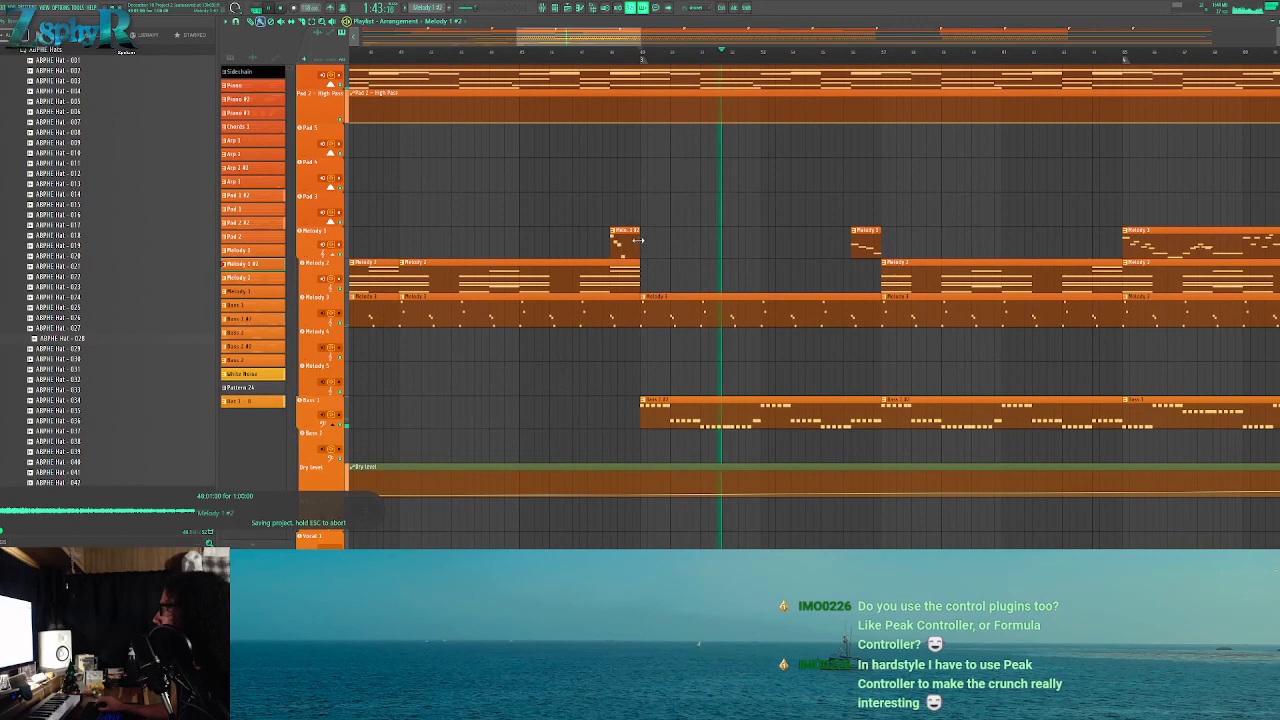
Copy the one-bar Melody 1 #2 clip to bar 52, stop playback and return the playhead to bar 48
drag(731, 255, 748, 252)
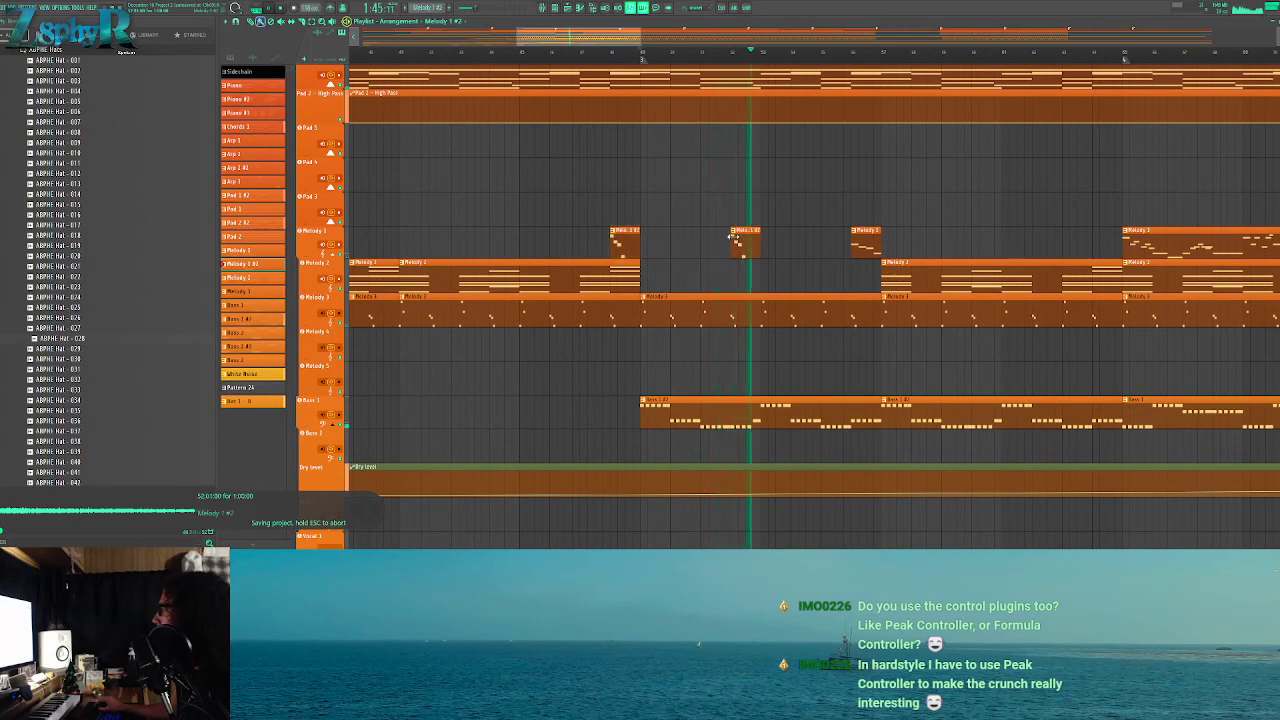
key(space)
click(611, 53)
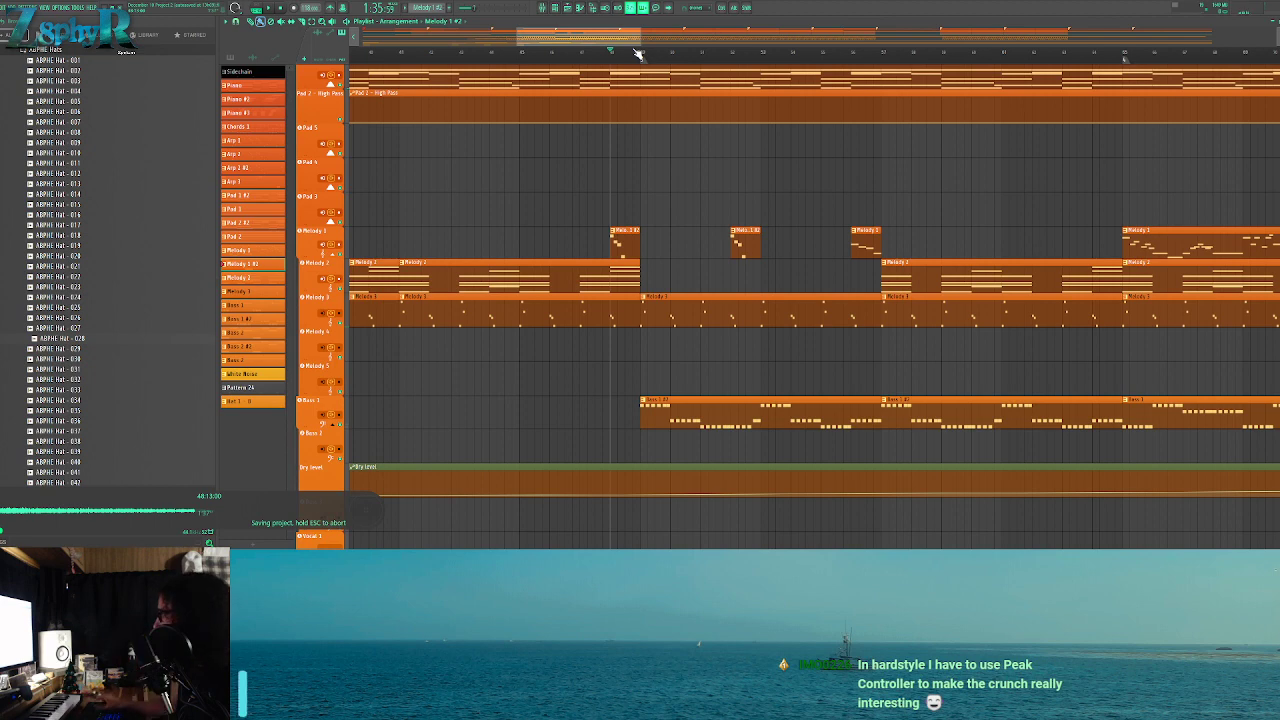
Extend the Melody 1 clip back from bar 56, copy it to bar 49 and keep only one bar there
drag(851, 240, 769, 244)
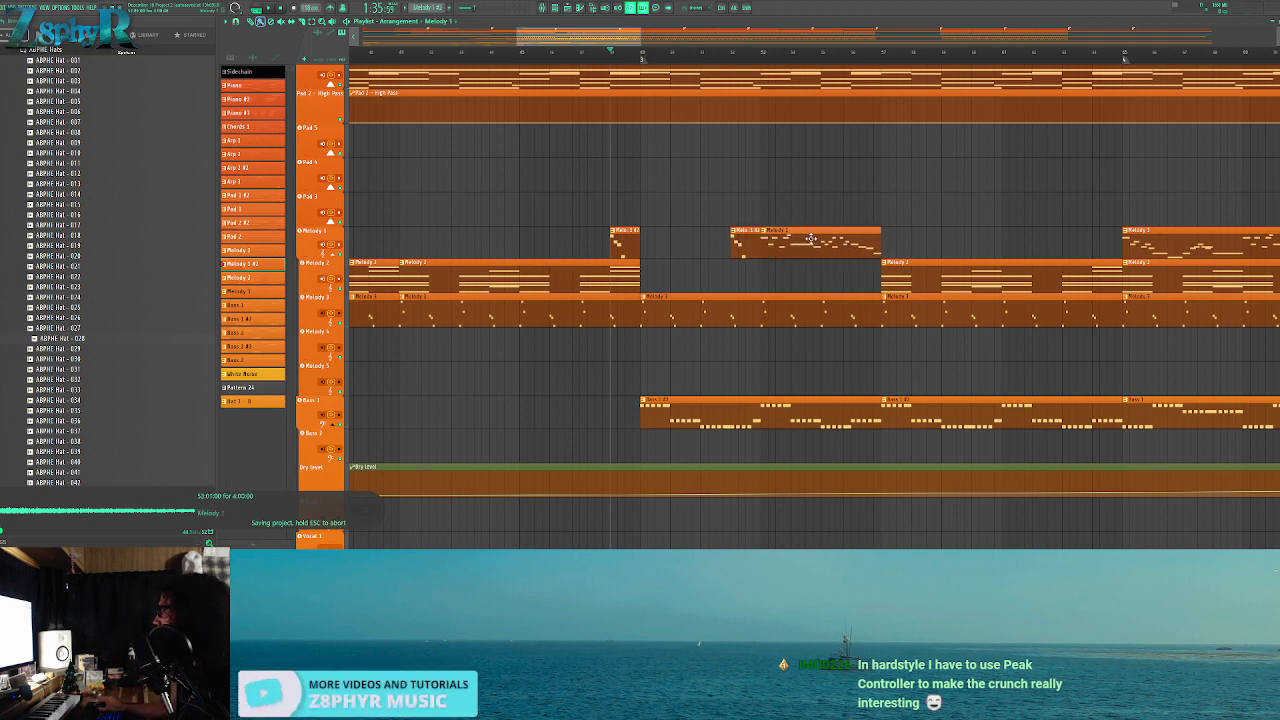
drag(760, 244, 640, 244)
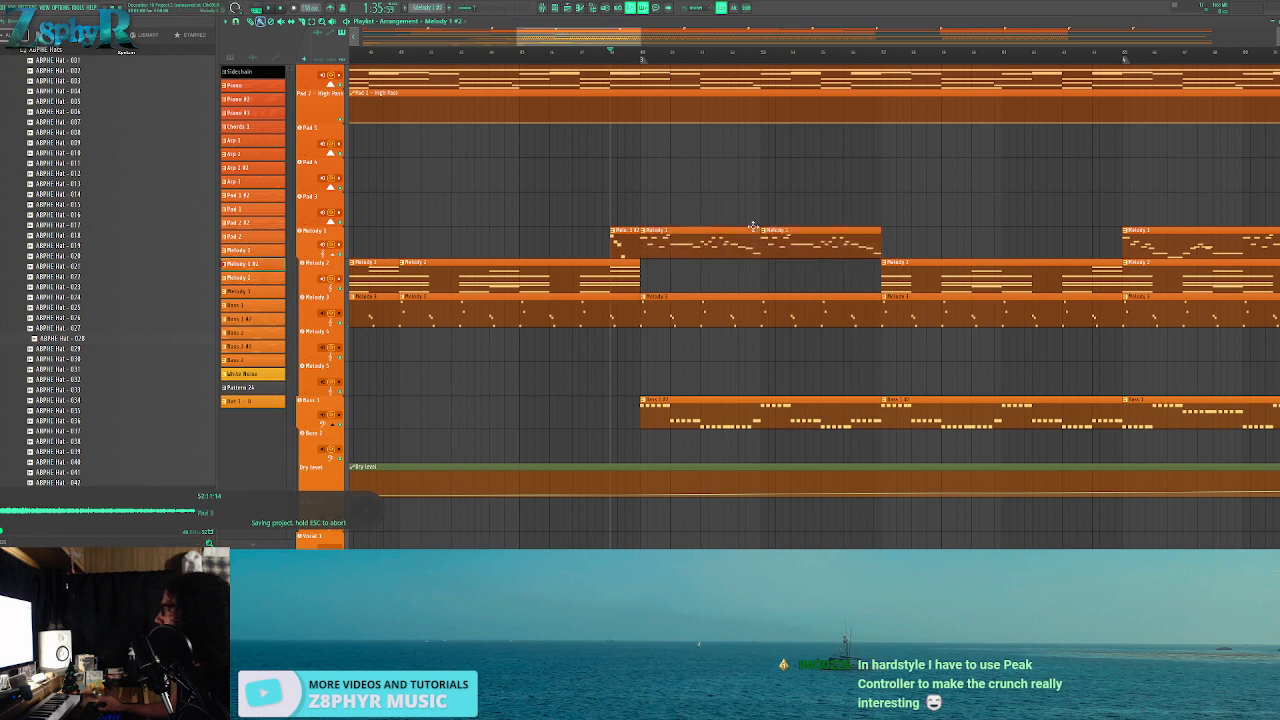
shift+right_click(671, 250)
right_click(675, 250)
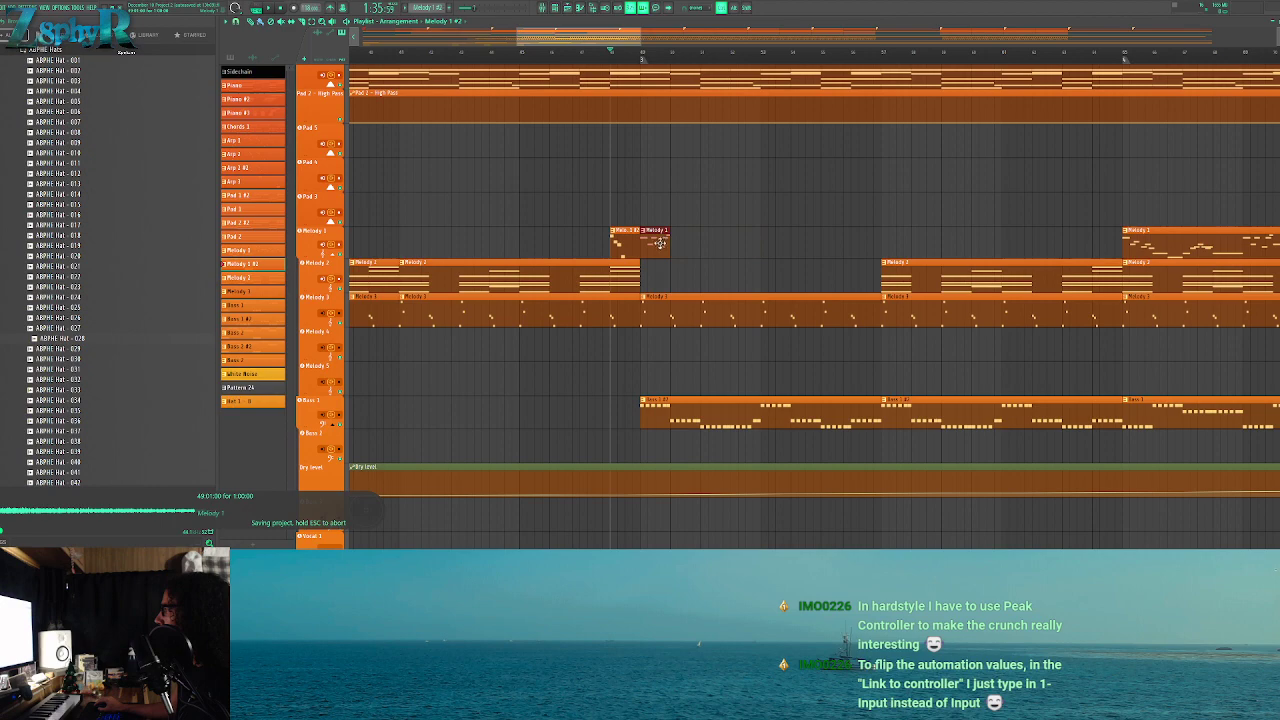
Try editing the notes of the one-bar Melody 1 clip at bar 49, then delete the clip
double_click(660, 242)
drag(766, 200, 604, 312)
ctrl+click(683, 211)
key(F7)
right_click(657, 244)
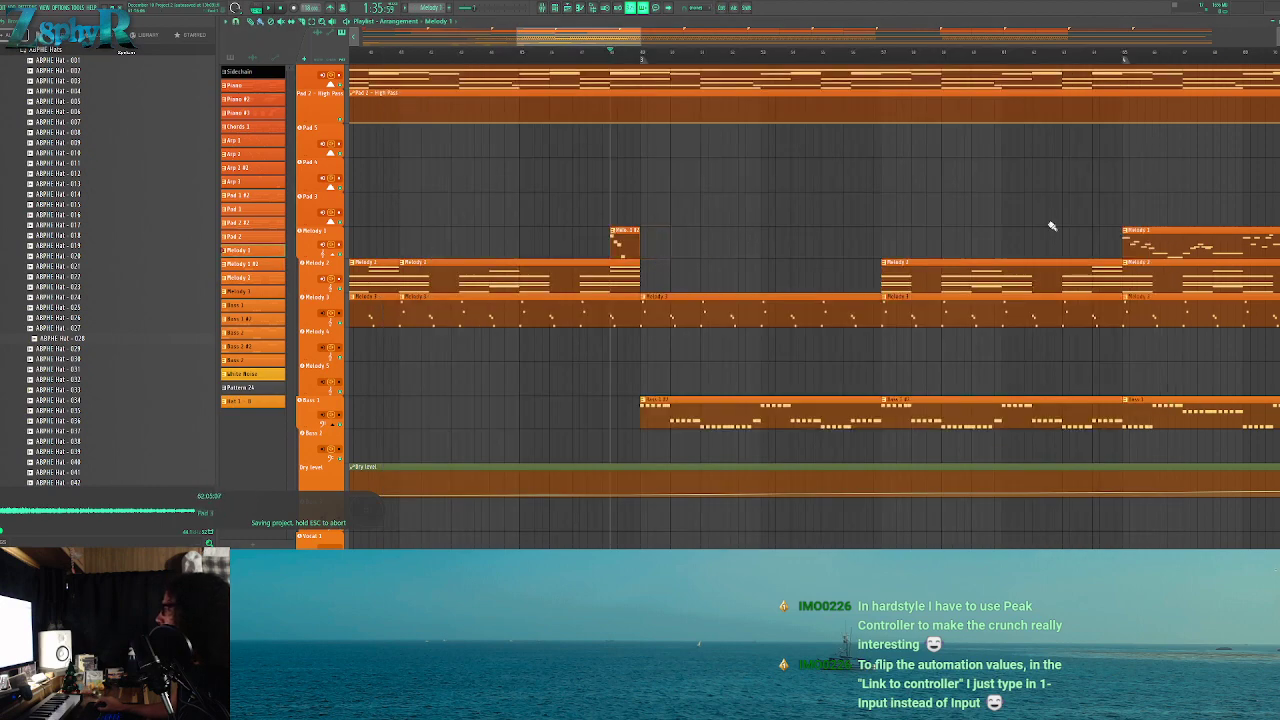
Place a one-bar Melody 1 clip at bar 49, and try merging it with the preceding Melody 1 #2 clip before undoing the merge
drag(884, 242, 764, 240)
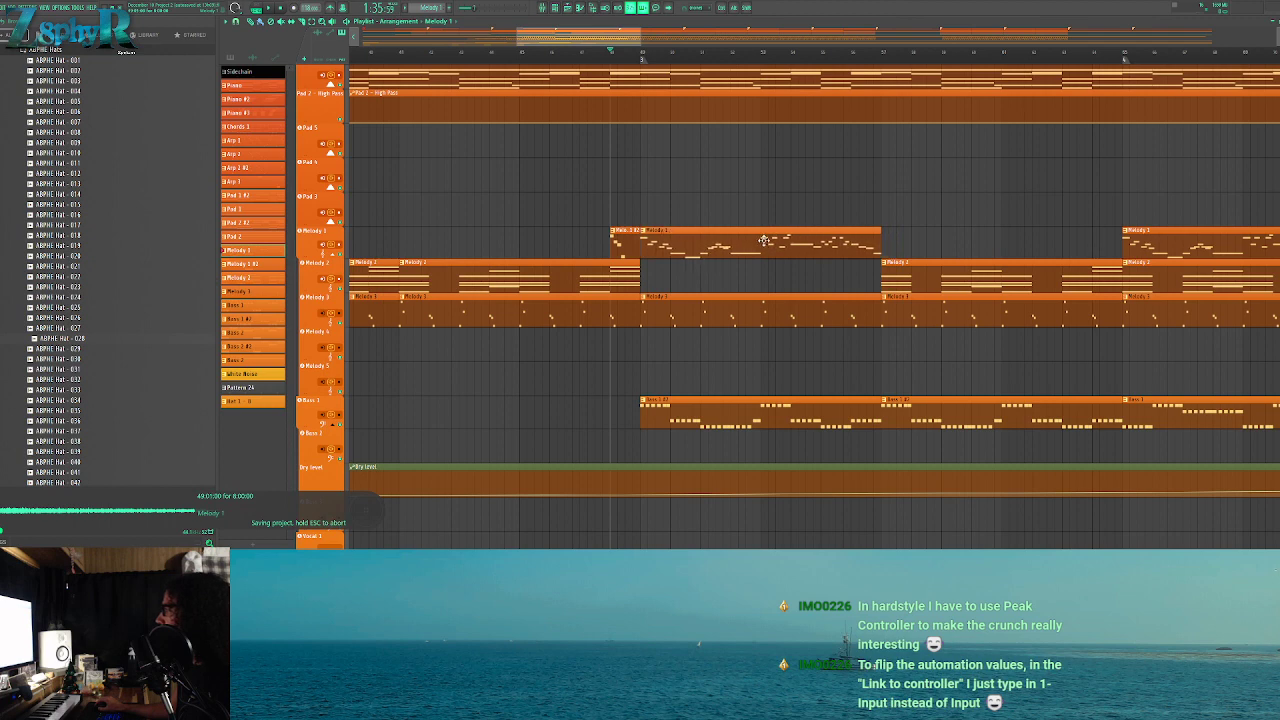
drag(678, 254, 627, 242)
key(ctrl+g)
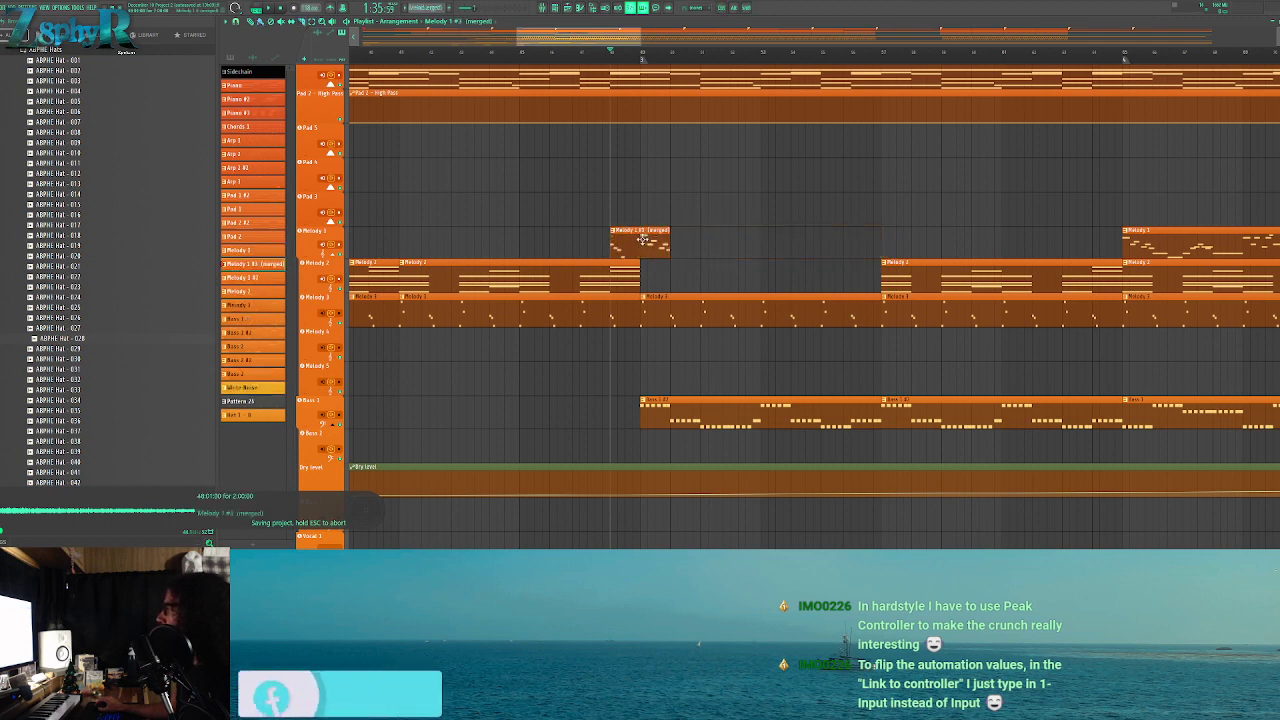
key(ctrl+z)
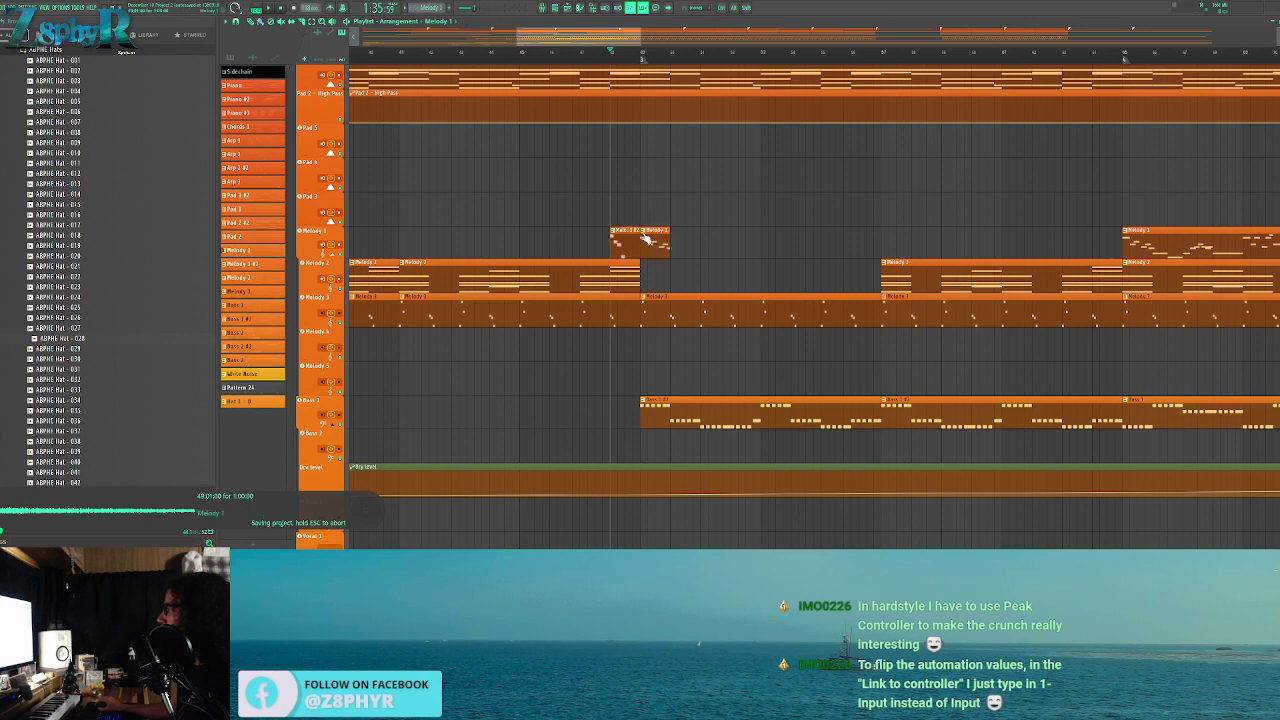
Make the one-bar Melody 1 clip at bar 49 a unique pattern and open its notes
click(646, 236)
click(690, 283)
double_click(663, 265)
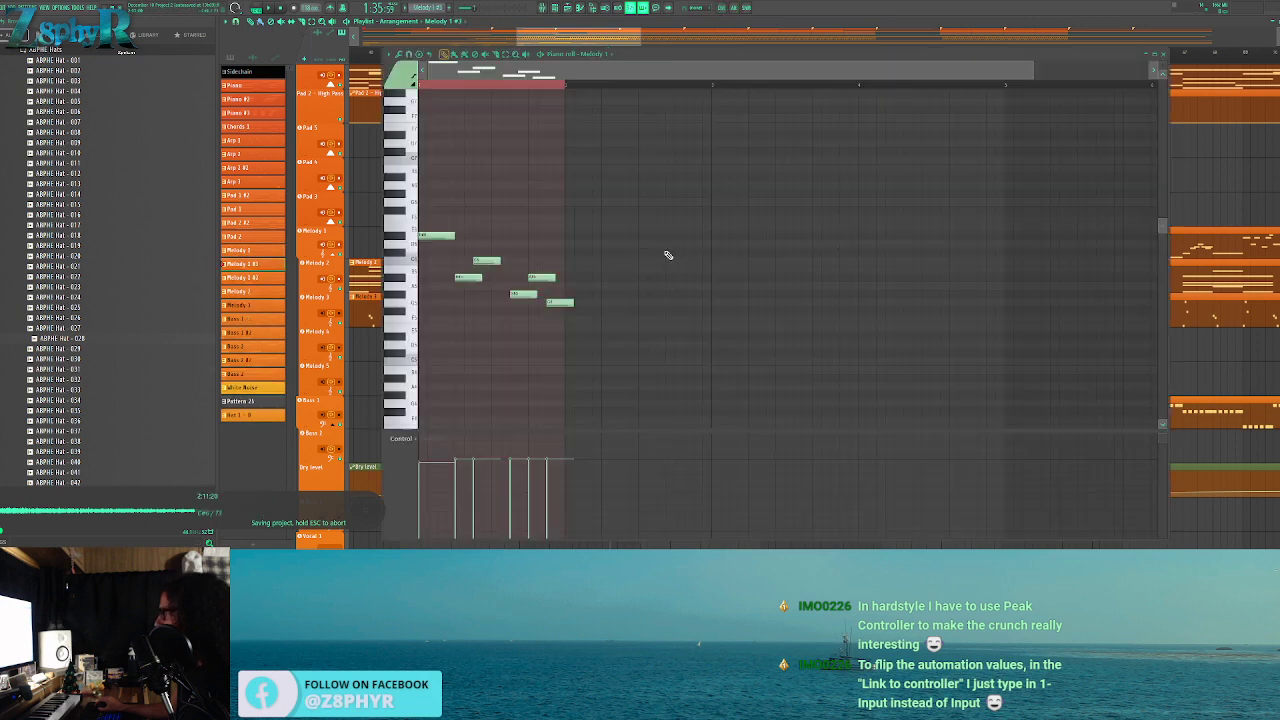
Shorten the notes of the new melody pattern to equal lengths so the last one ends with the bar
click(594, 371)
drag(573, 357, 565, 359)
key(ctrl+a)
click(614, 369)
key(shift+d)
key(ctrl+a)
click(462, 297)
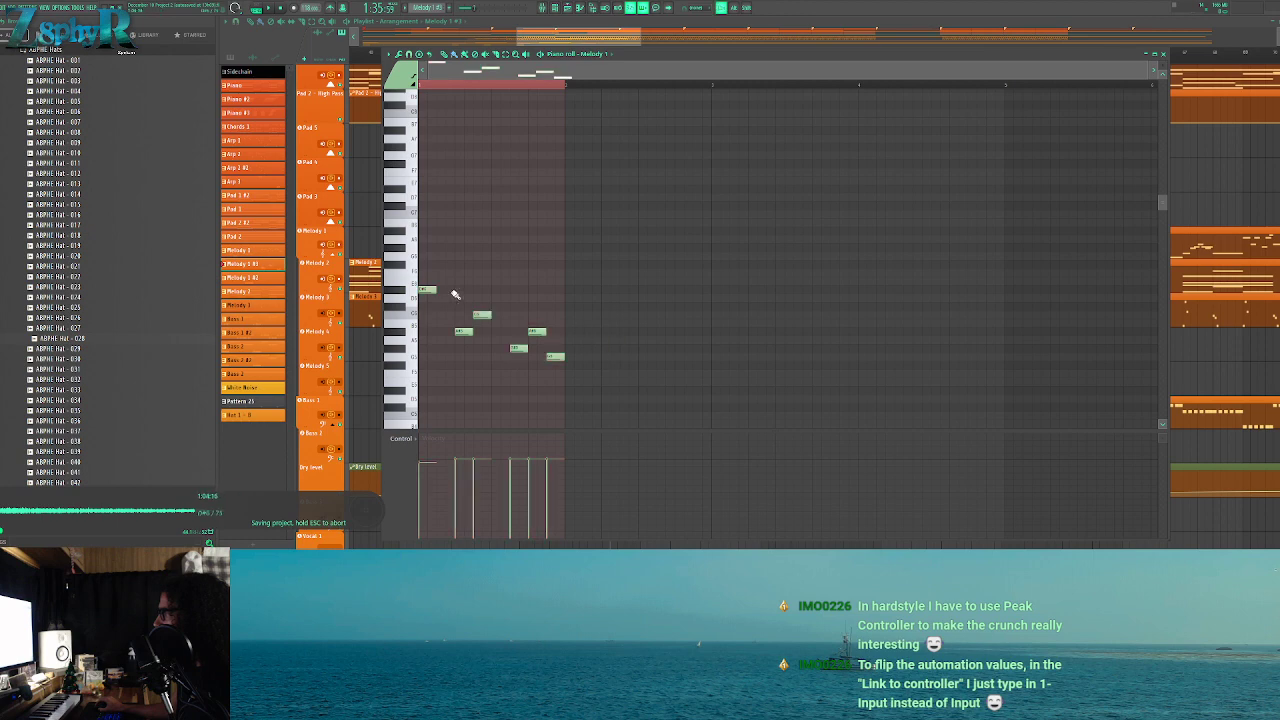
Move the later melody notes earlier so all six follow one another without gaps, and close the note editor
drag(454, 287, 660, 396)
drag(461, 334, 481, 351)
click(558, 375)
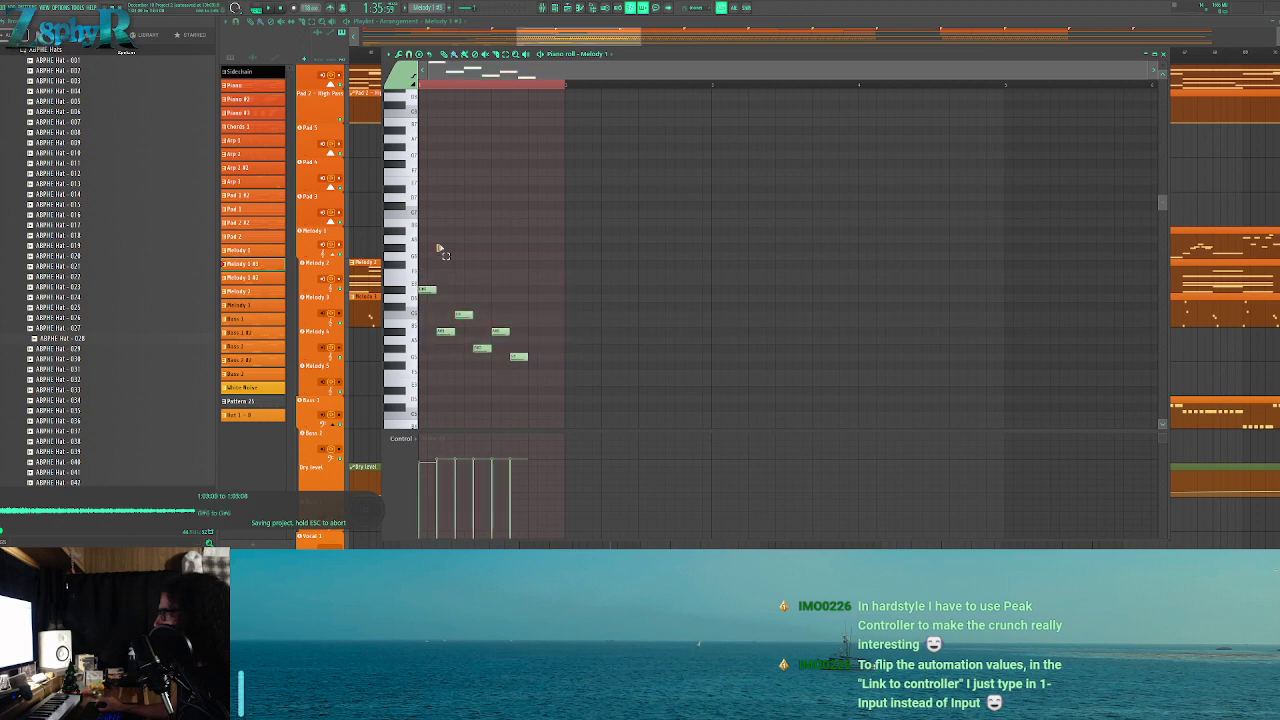
drag(425, 287, 530, 303)
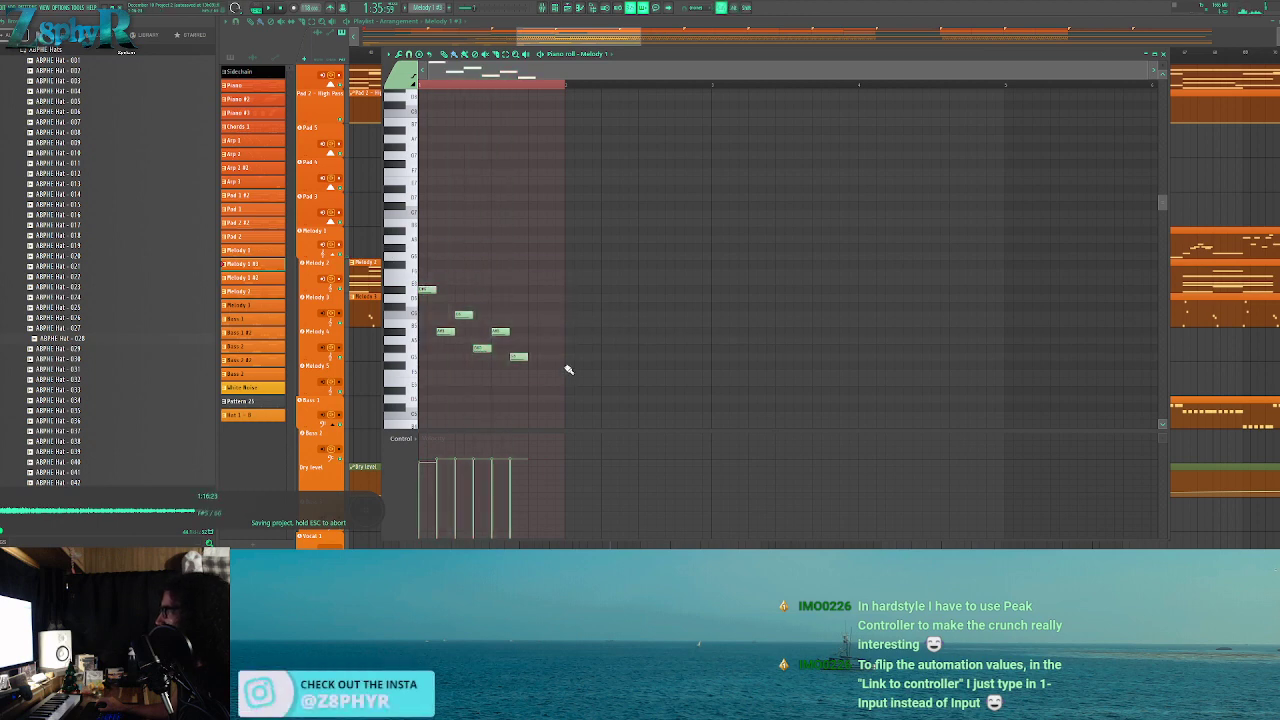
key(Escape)
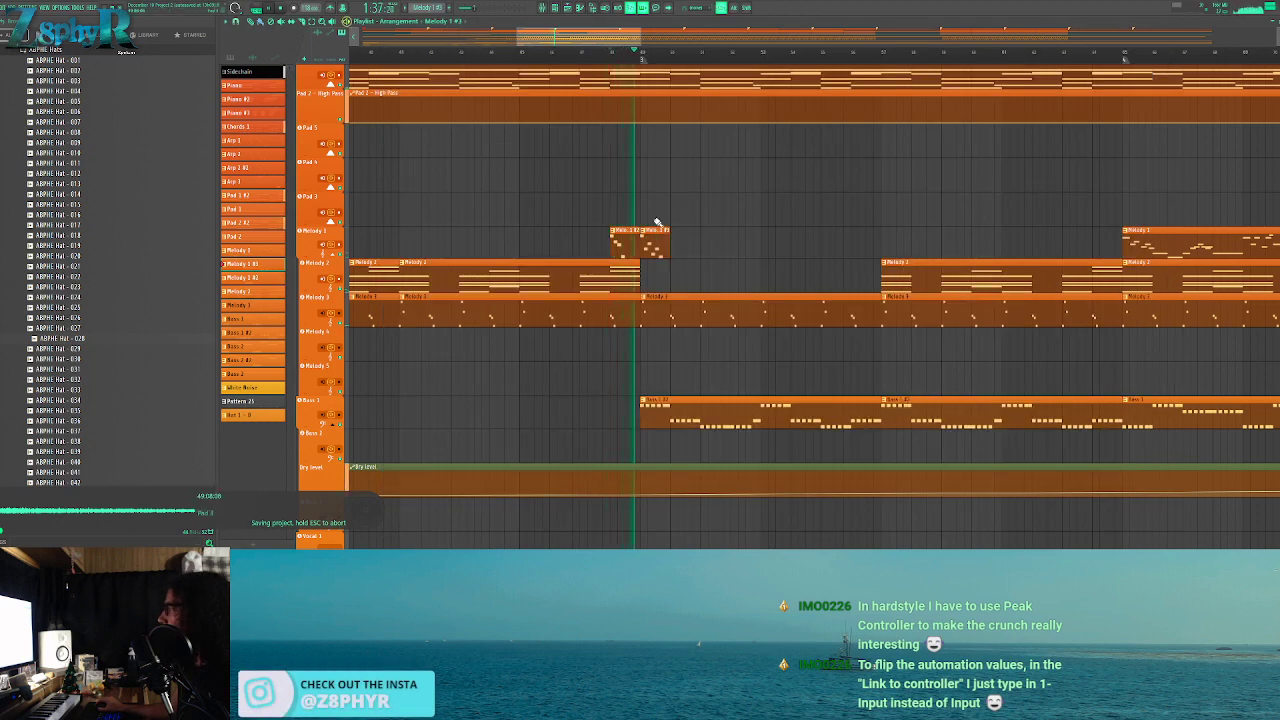
Move the one-bar Melody 1 #3 clip from bar 49 to bar 51 and open its notes
drag(655, 244, 722, 249)
key(space)
double_click(709, 228)
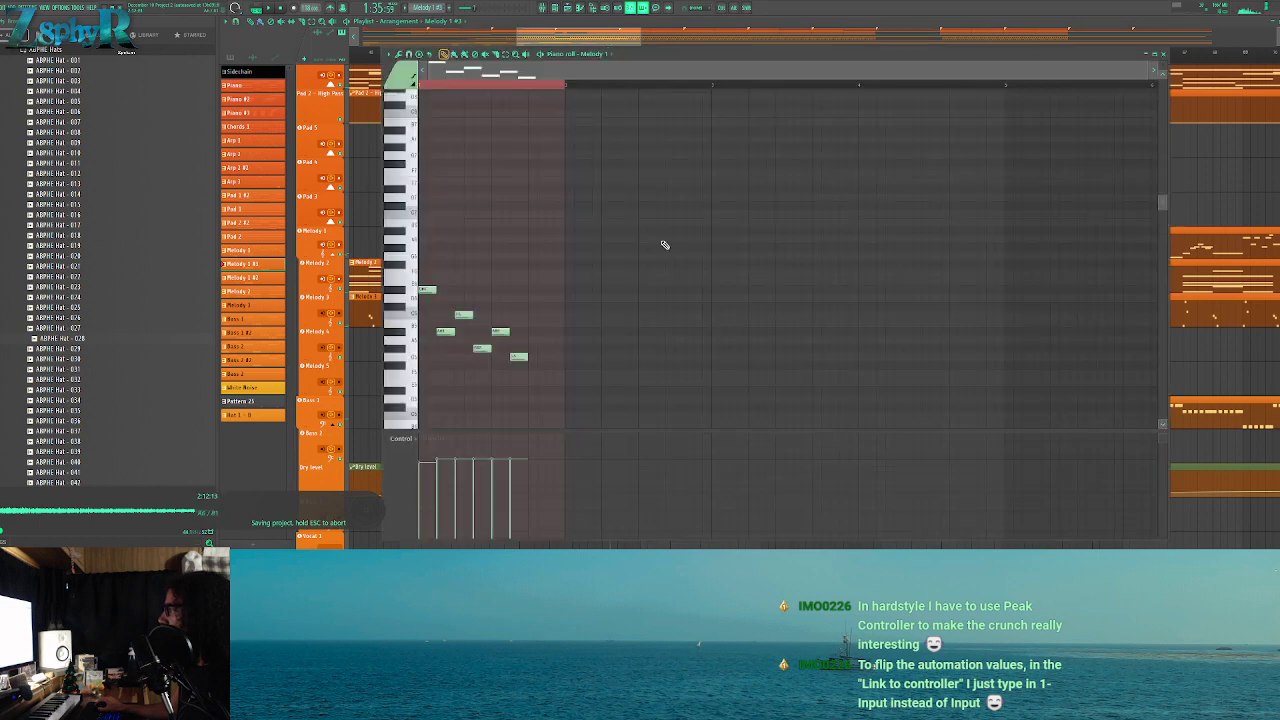
Spread the notes of the Melody 1 #3 pattern further apart so they leave gaps and run past the first bar
drag(443, 298, 606, 386)
drag(446, 333, 550, 354)
click(490, 318)
ctrl+click(466, 289)
alt+right_click(433, 288)
drag(433, 288, 527, 315)
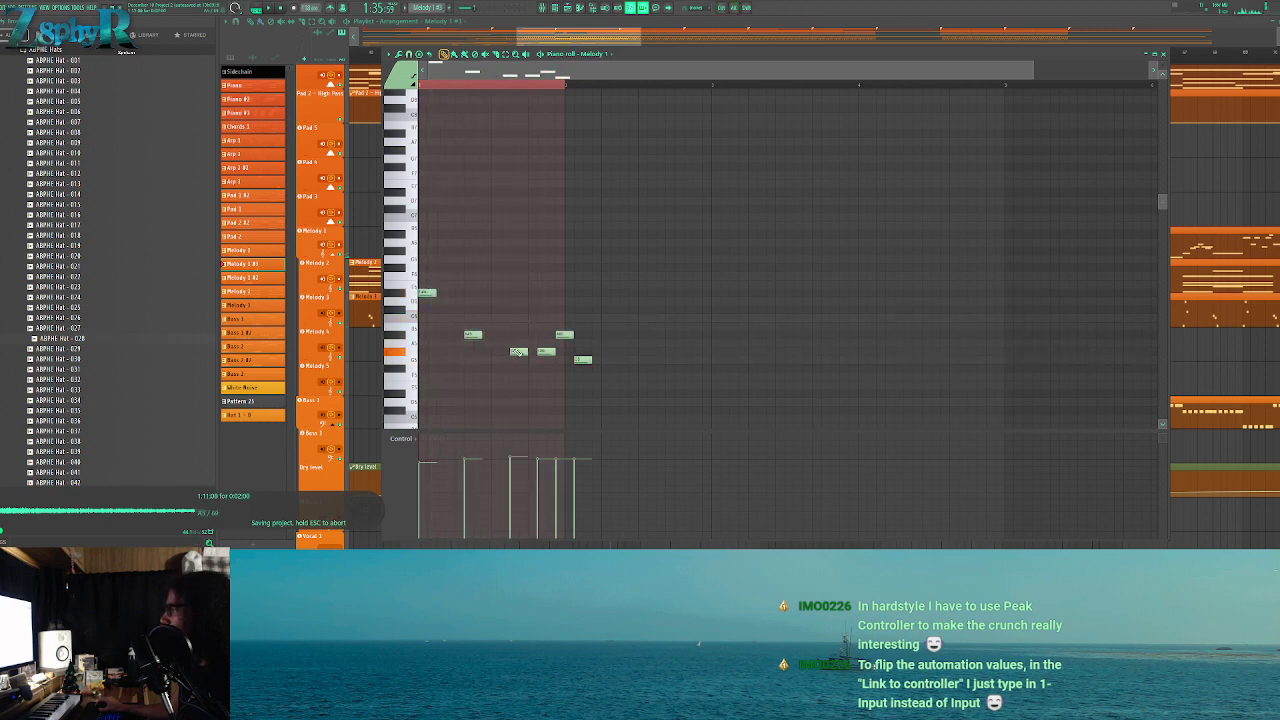
Remove the surplus late melody notes, finish the phrase with two descending notes, and close the note editor
right_click(565, 336)
right_click(584, 361)
drag(569, 385, 555, 359)
right_click(547, 351)
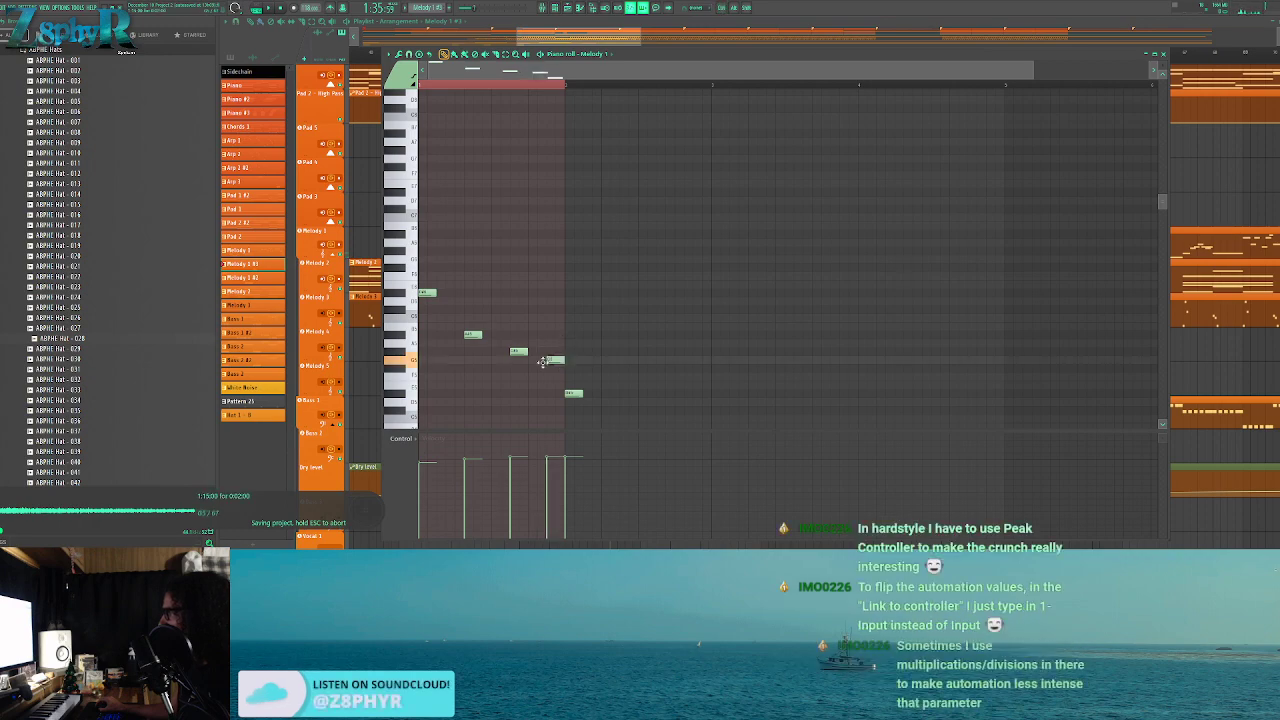
key(Escape)
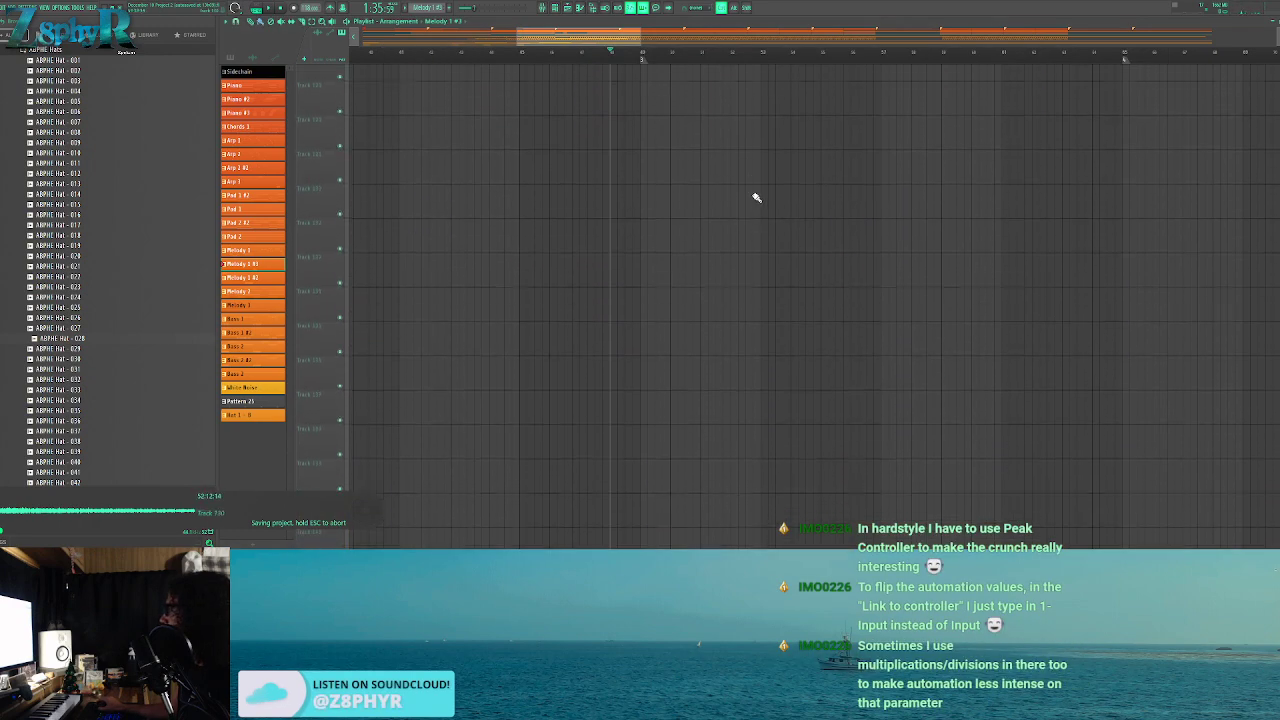
Look over the whole arrangement around the new melody clip and save the project
scroll(564, 211, up, 4)
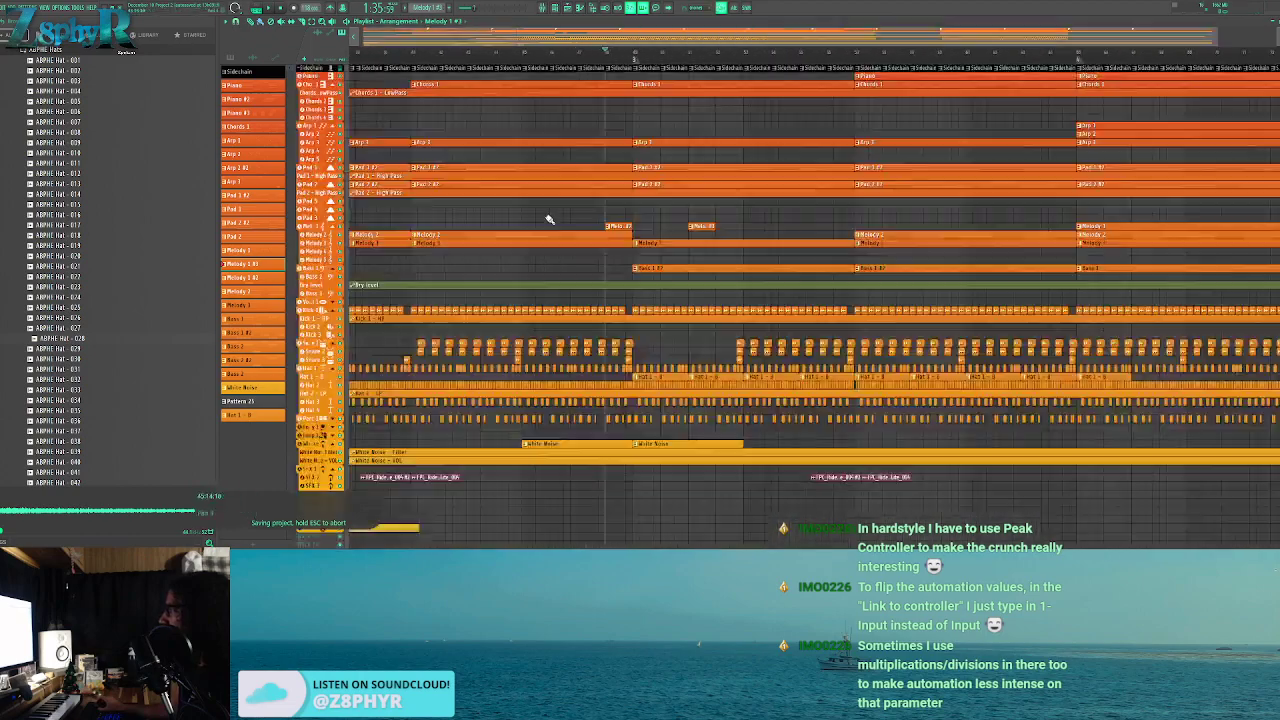
scroll(603, 233, up, 3)
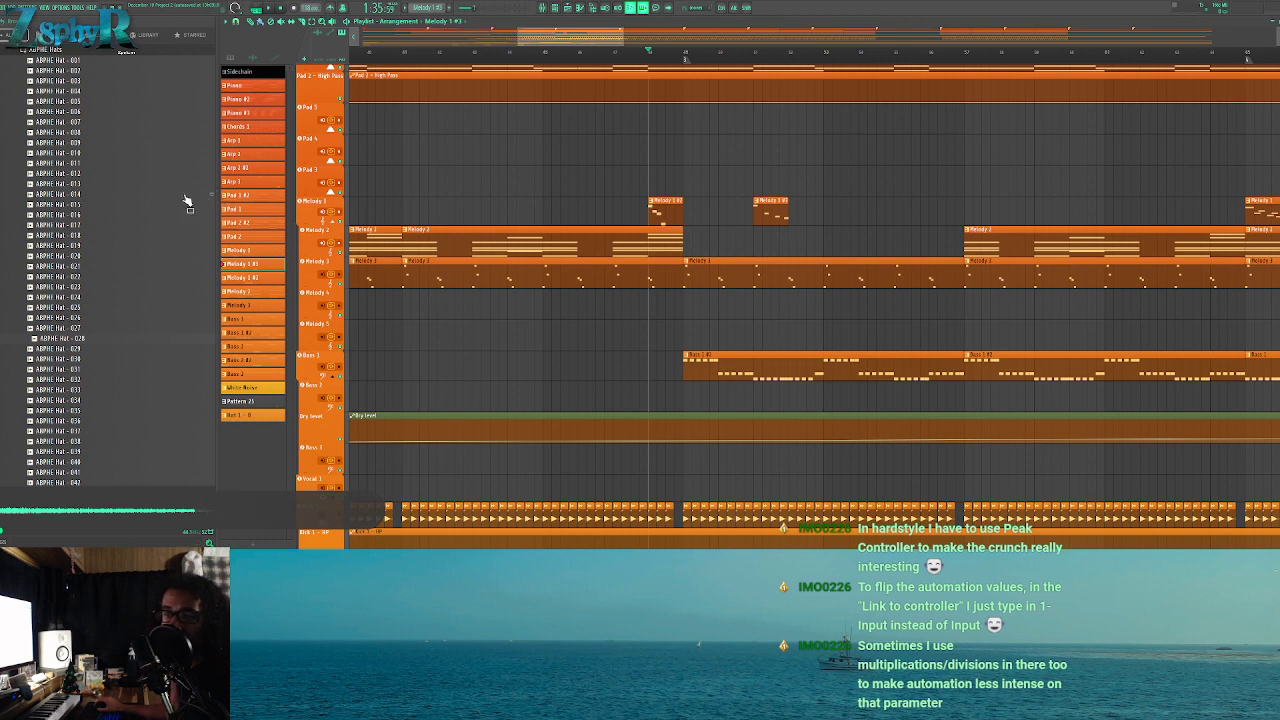
key(ctrl+s)
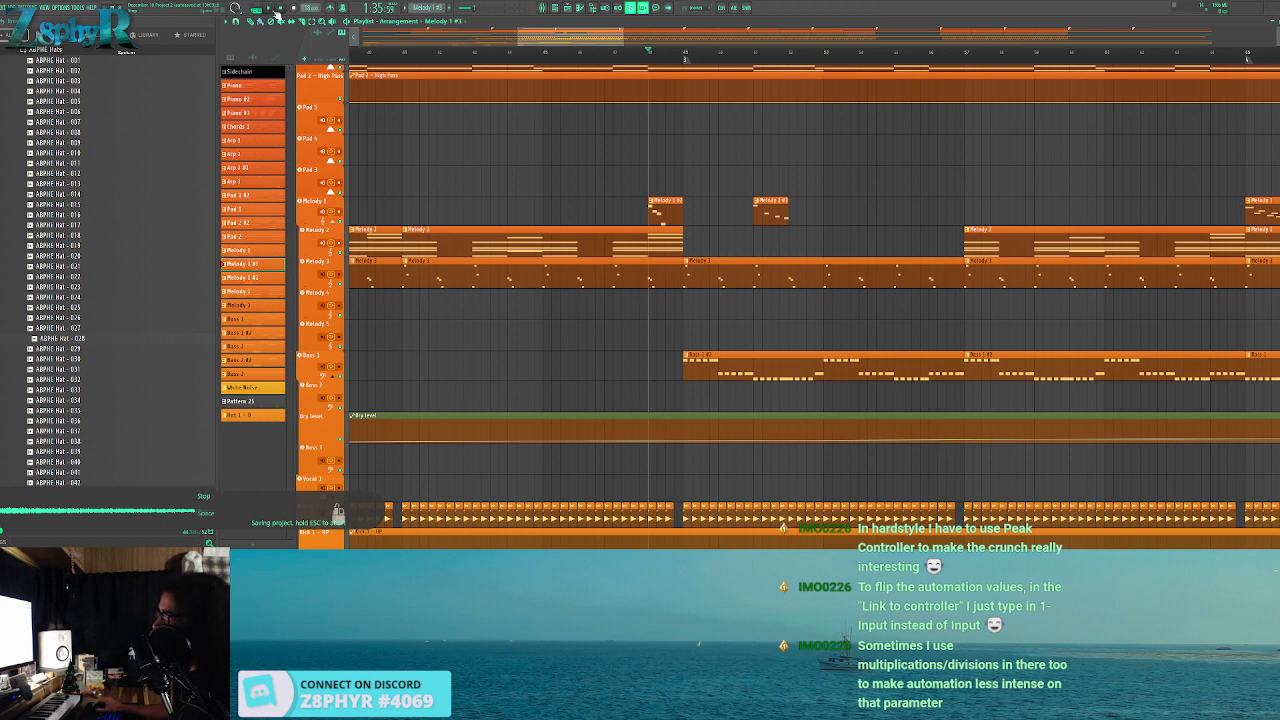
Load Patcher into effect slot 2 of the Melody 1 mixer track
click(545, 9)
click(556, 9)
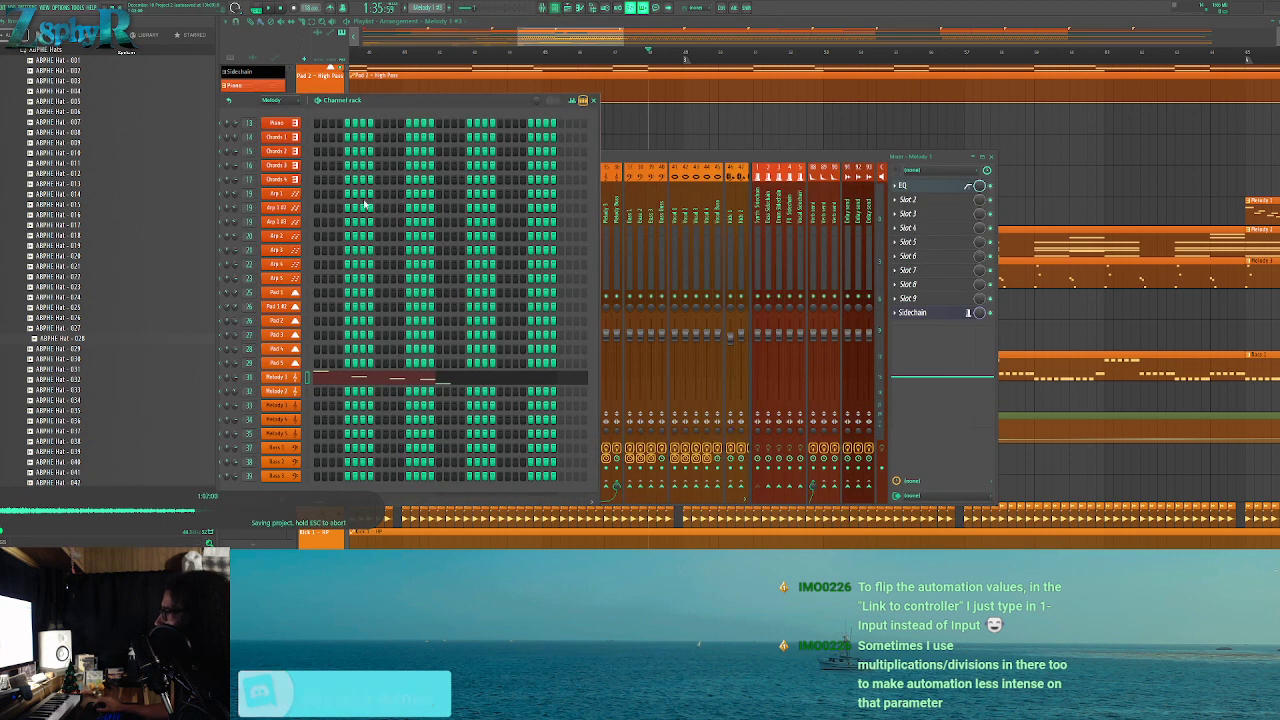
click(685, 160)
click(907, 199)
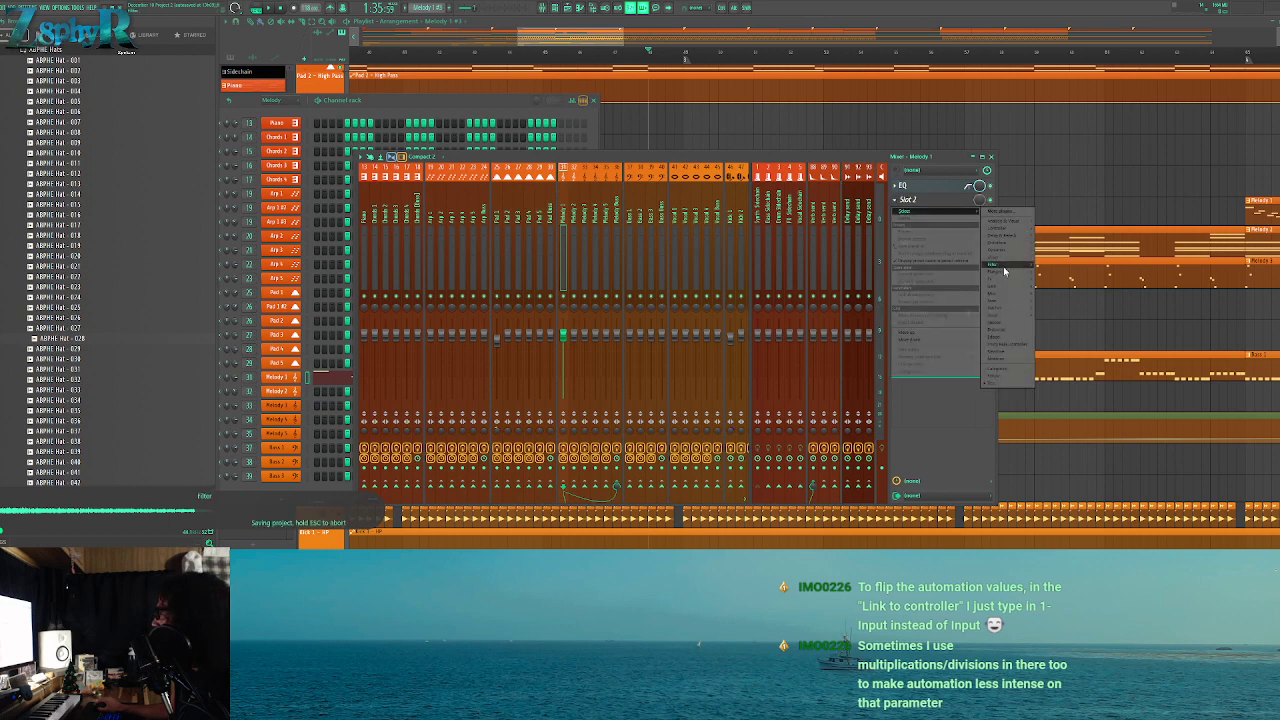
mouse_move(997, 308)
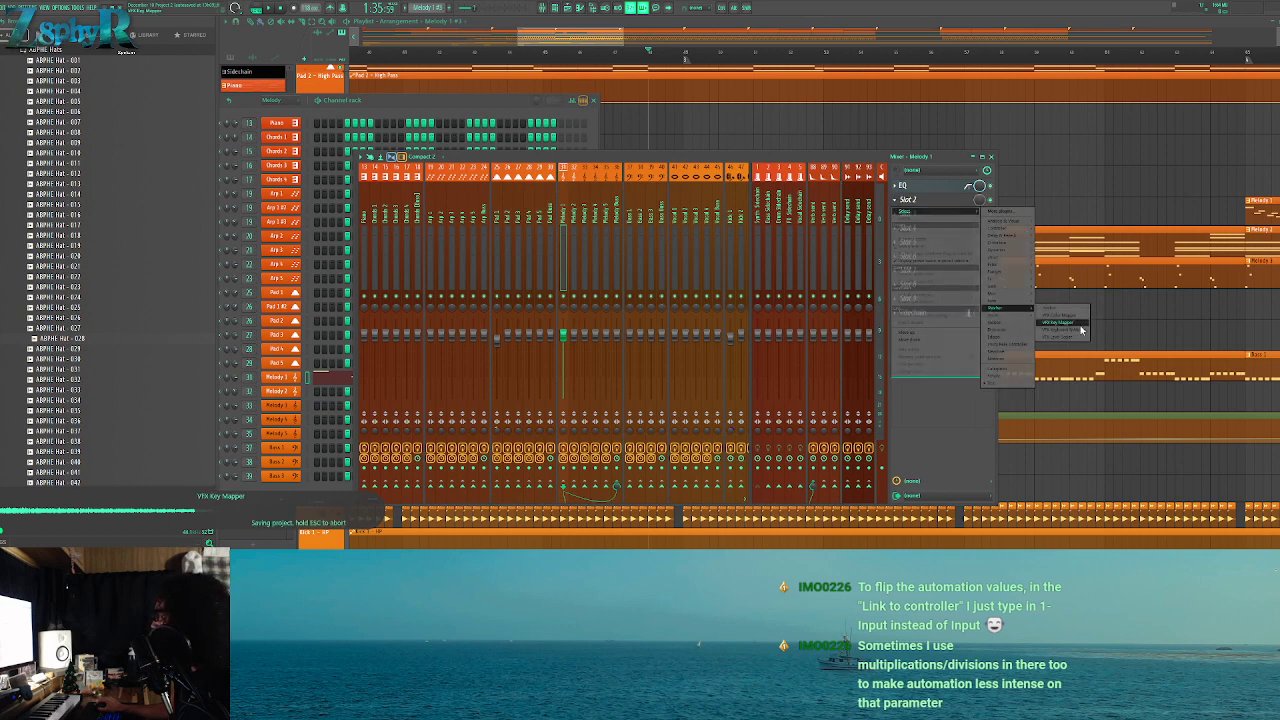
click(1067, 311)
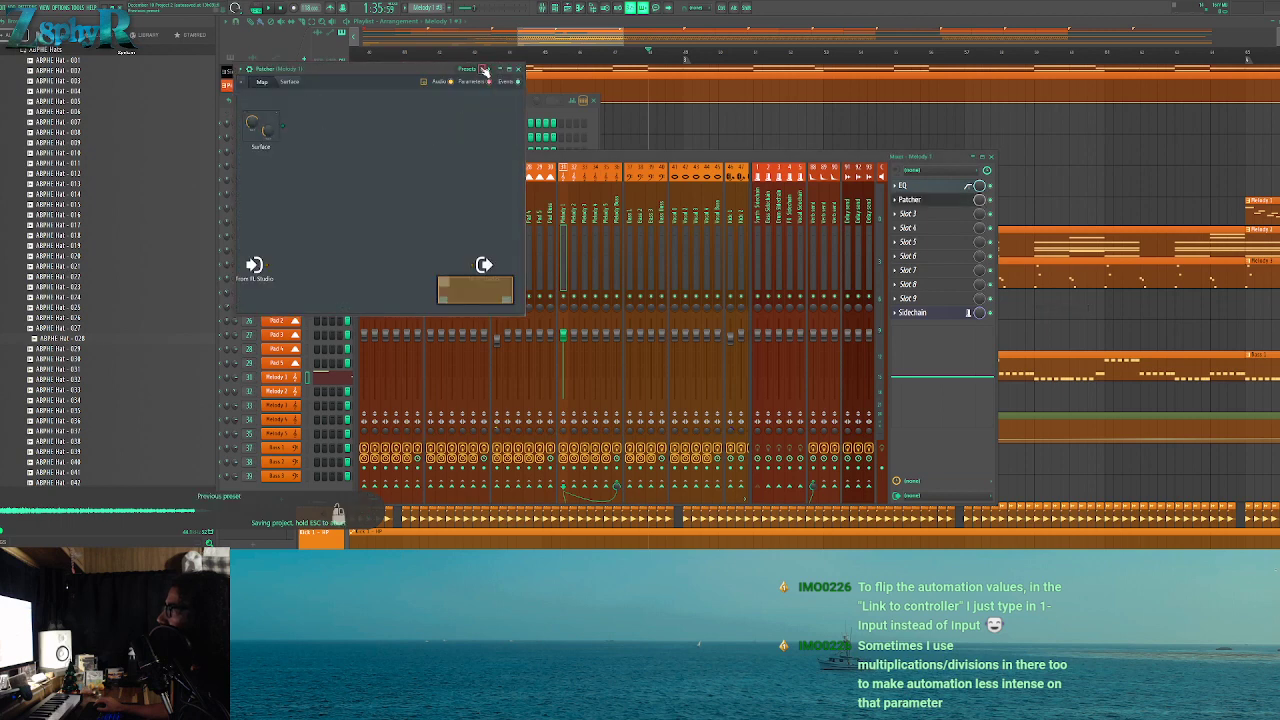
Load the Fade to Reverb preset in Patcher
click(469, 69)
mouse_move(505, 123)
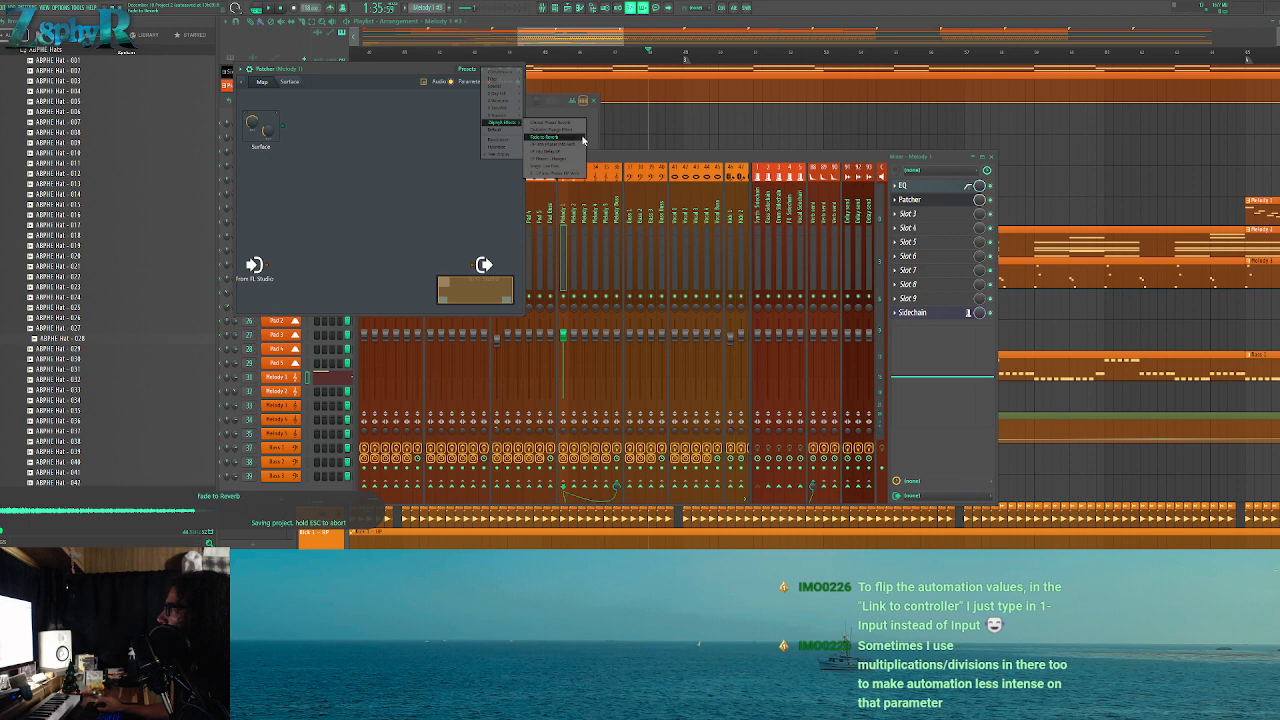
click(583, 138)
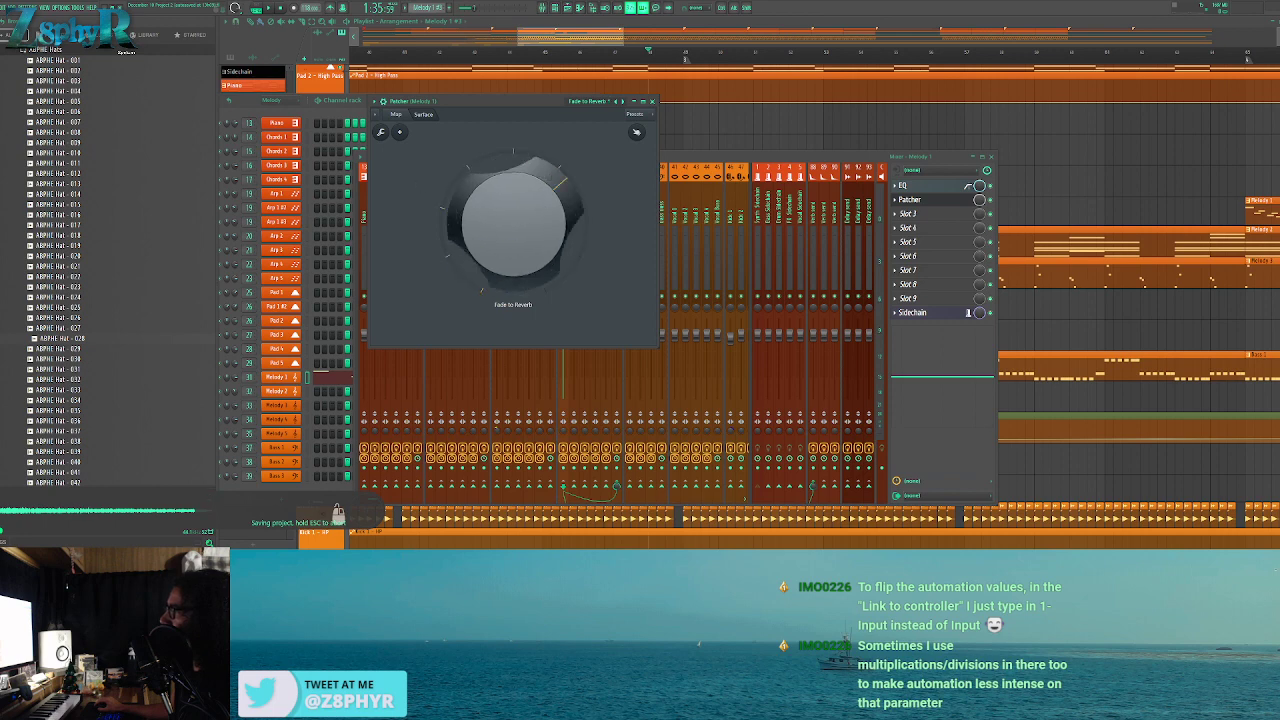
Enlarge the Patcher window and spread the Invert, Volume, Fruity Reeverb 2 and output modules apart on its map
click(397, 116)
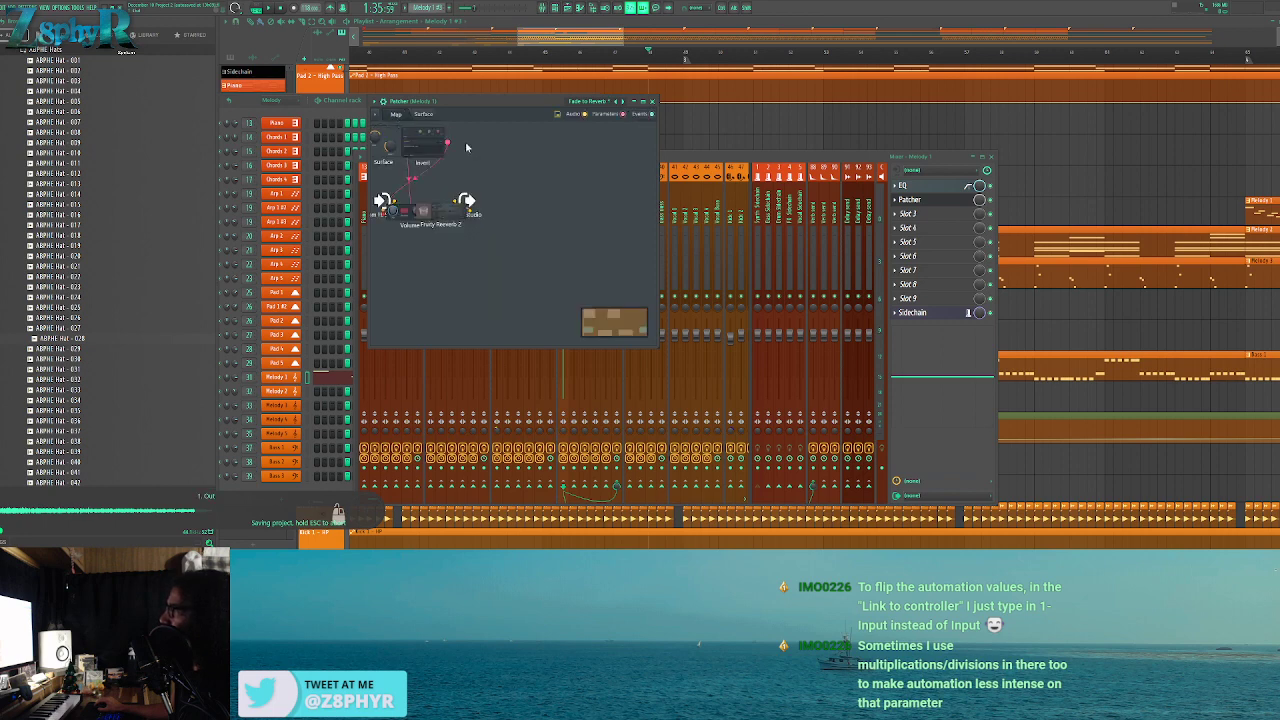
drag(655, 347, 1015, 441)
drag(439, 216, 685, 220)
drag(466, 203, 822, 258)
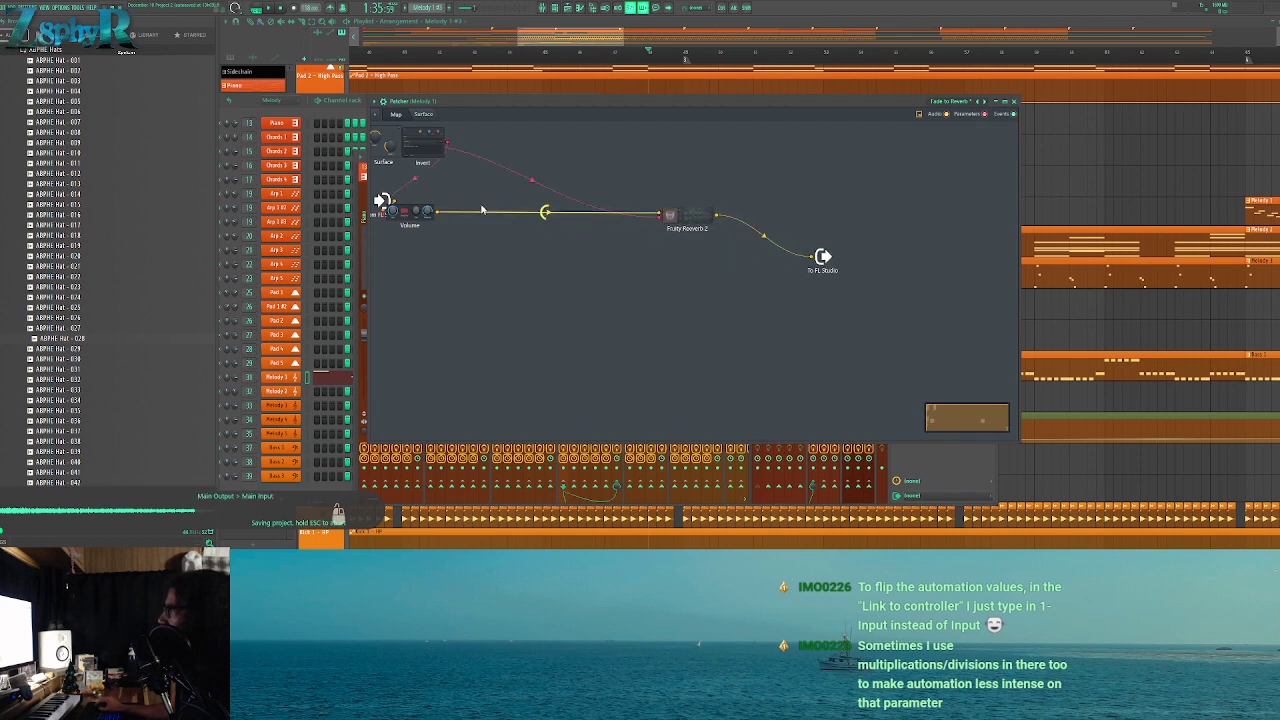
drag(410, 212, 525, 232)
drag(423, 145, 570, 160)
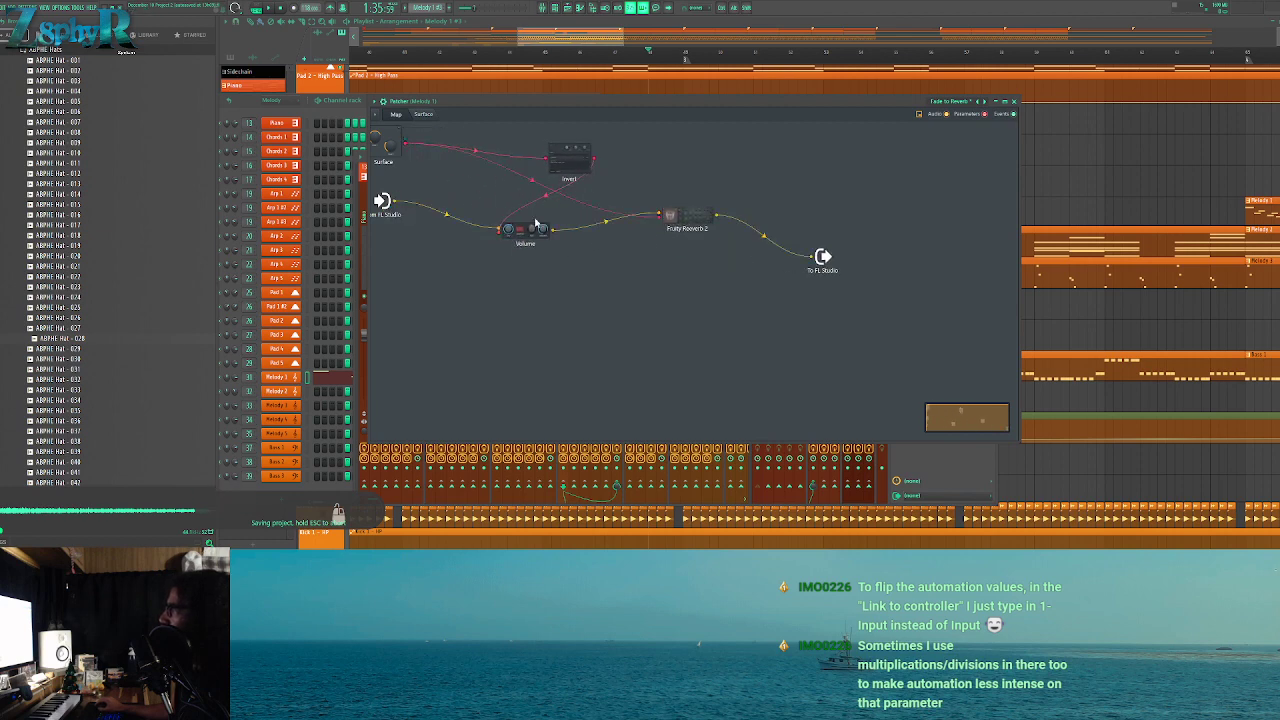
drag(537, 237, 595, 228)
drag(674, 215, 683, 221)
drag(564, 156, 577, 153)
drag(603, 229, 601, 239)
Open Fruity Reeverb 2 and turn the Fade to Reverb knob to examine how it drives the reverb levels
double_click(712, 231)
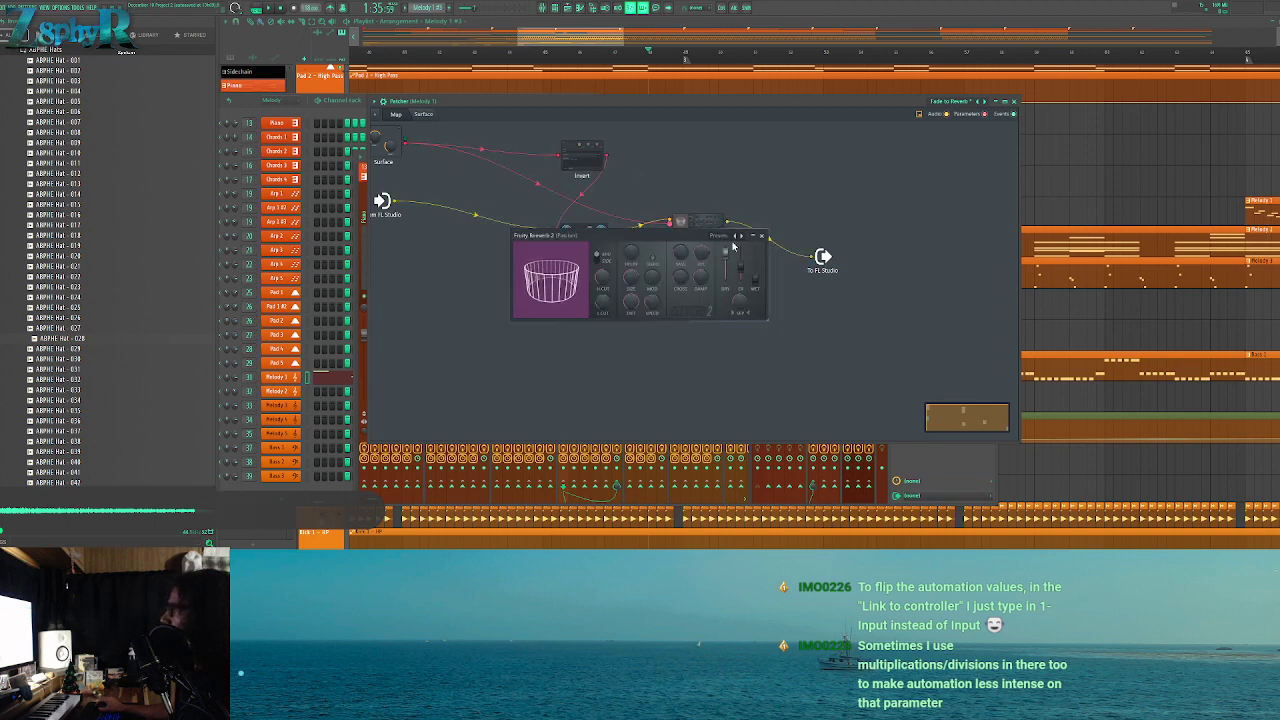
drag(691, 237, 695, 258)
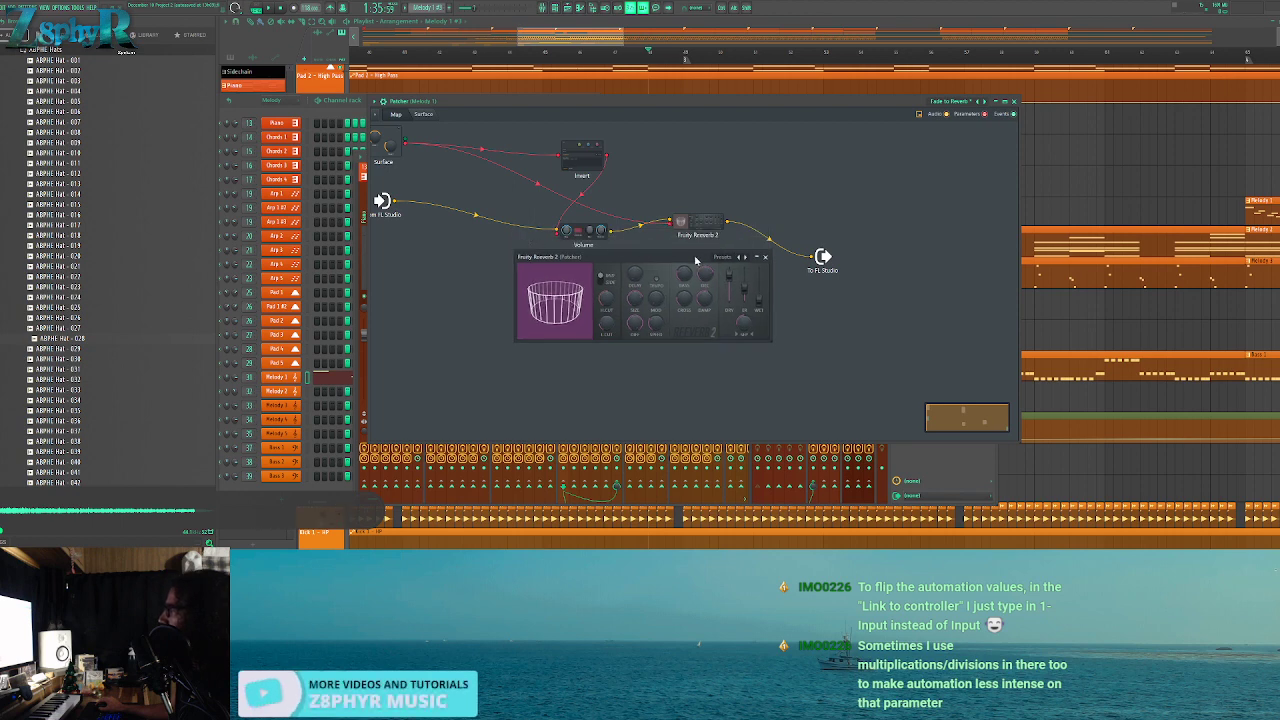
drag(698, 253, 716, 268)
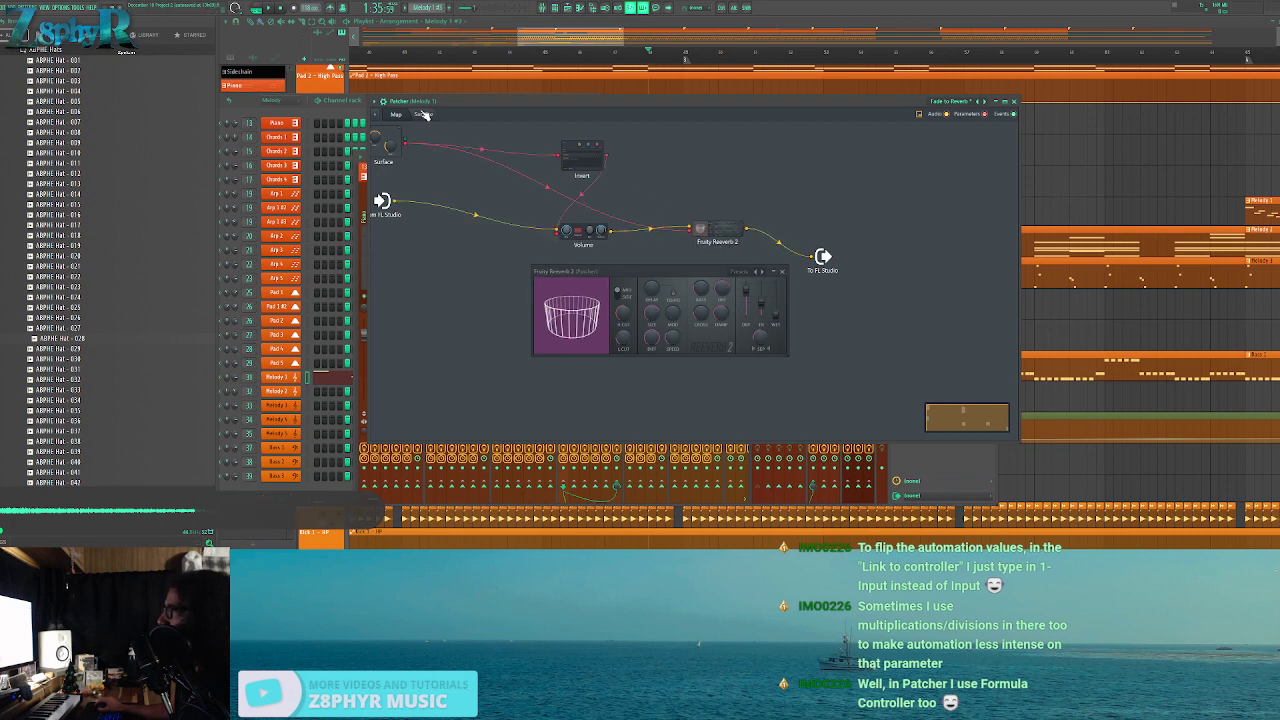
click(424, 115)
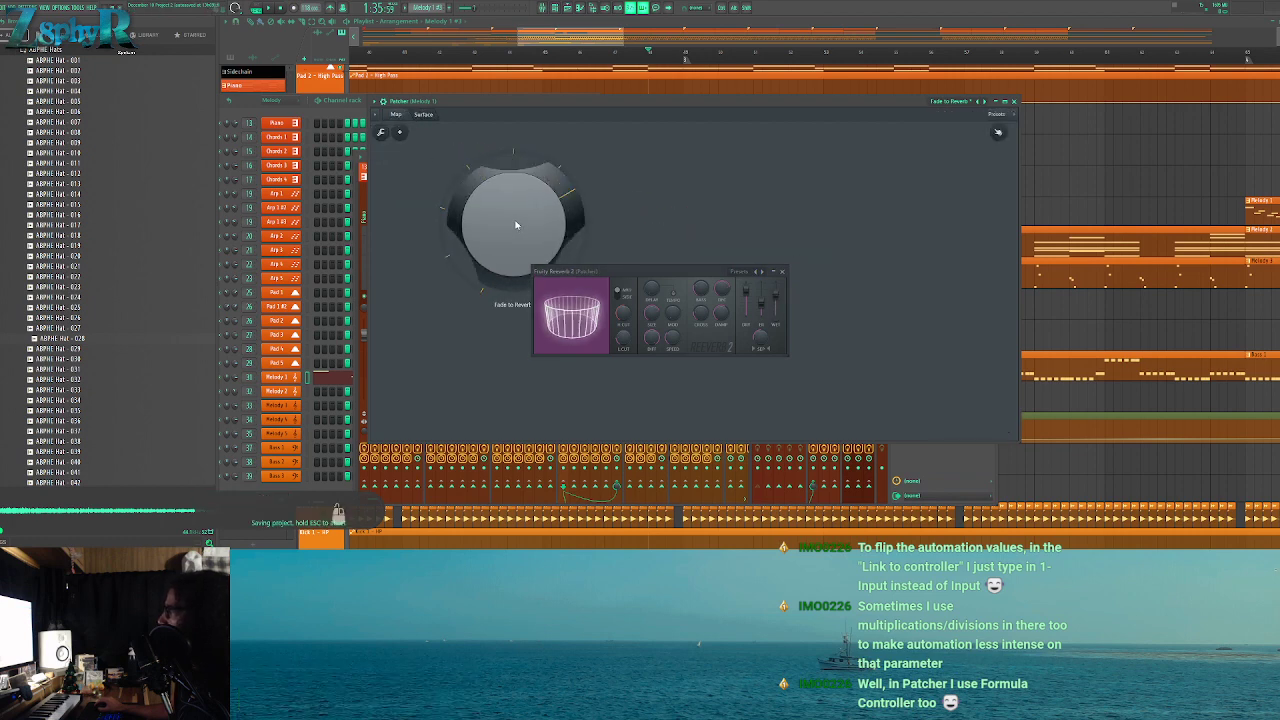
drag(520, 224, 520, 300)
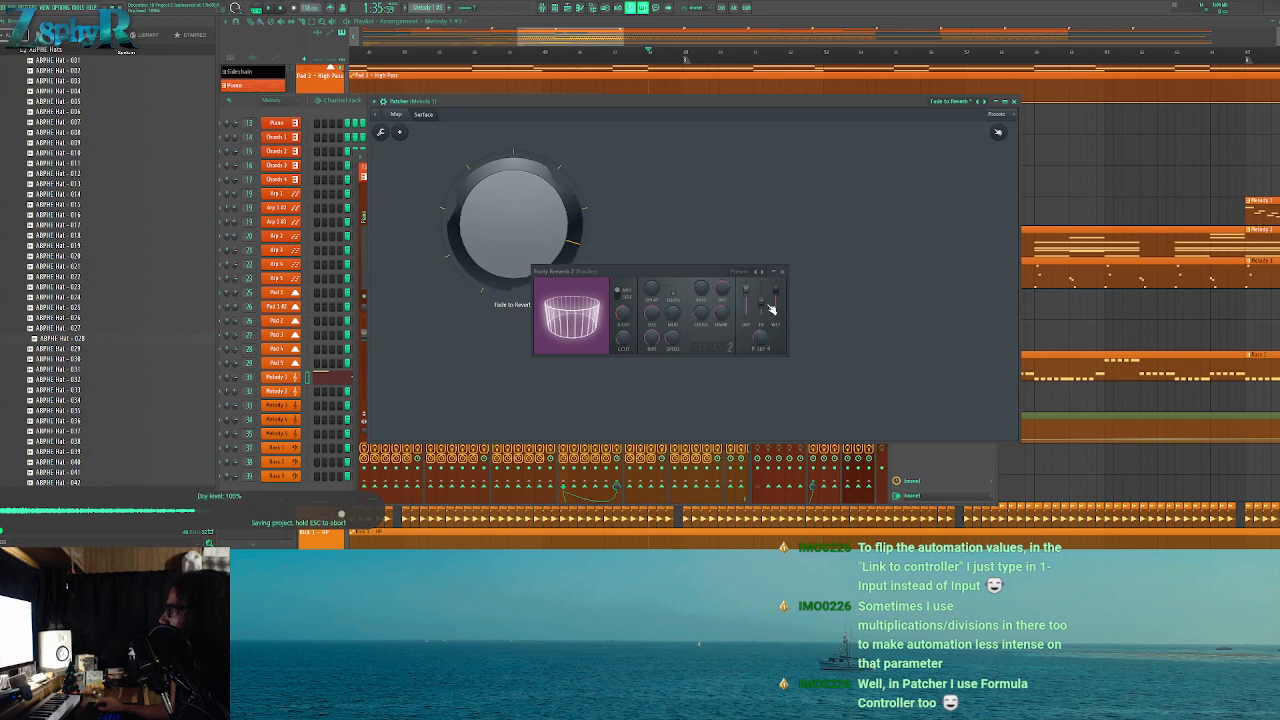
Open the Volume module to examine its link to the Fade to Reverb knob, turn the knob to minimum, and close the module
click(396, 114)
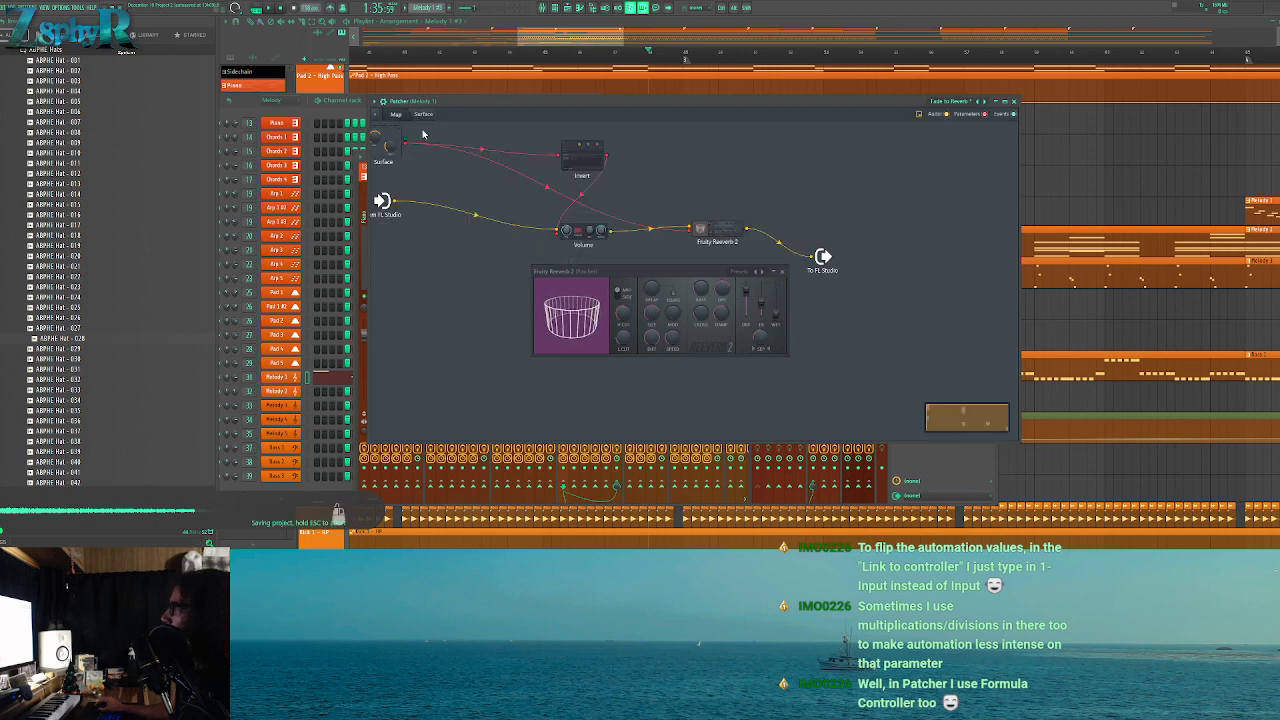
click(595, 233)
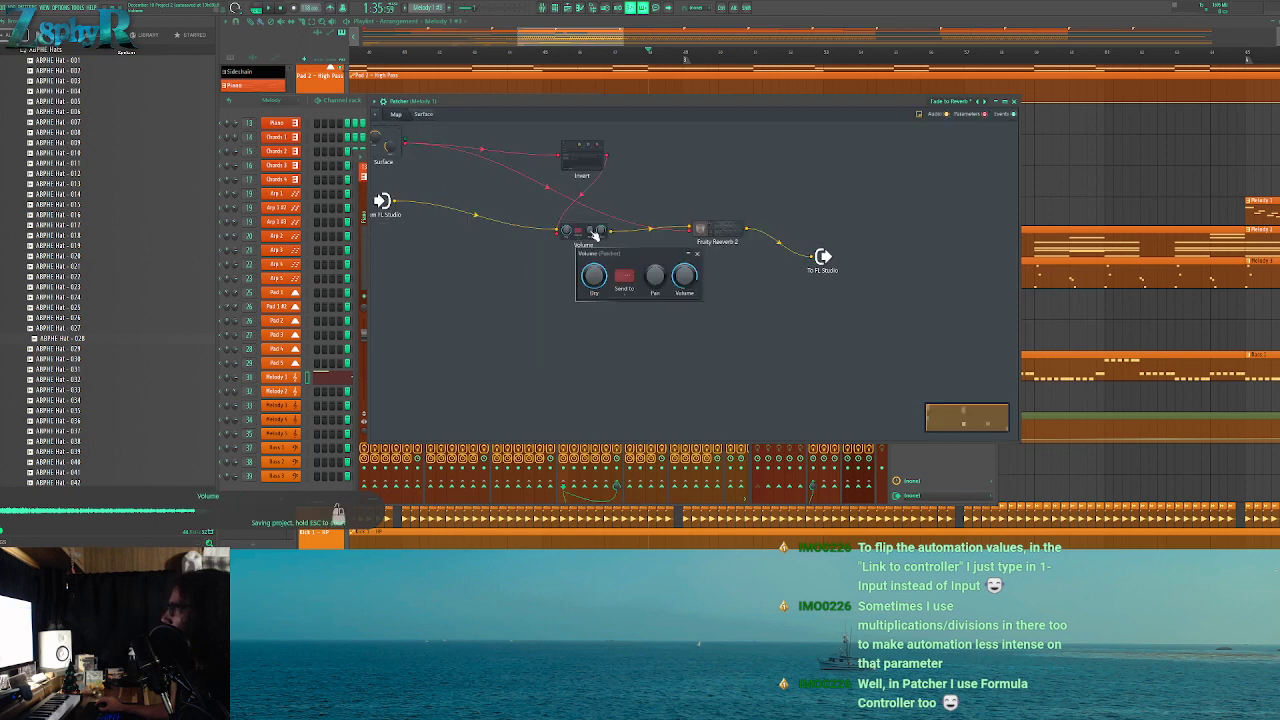
click(424, 114)
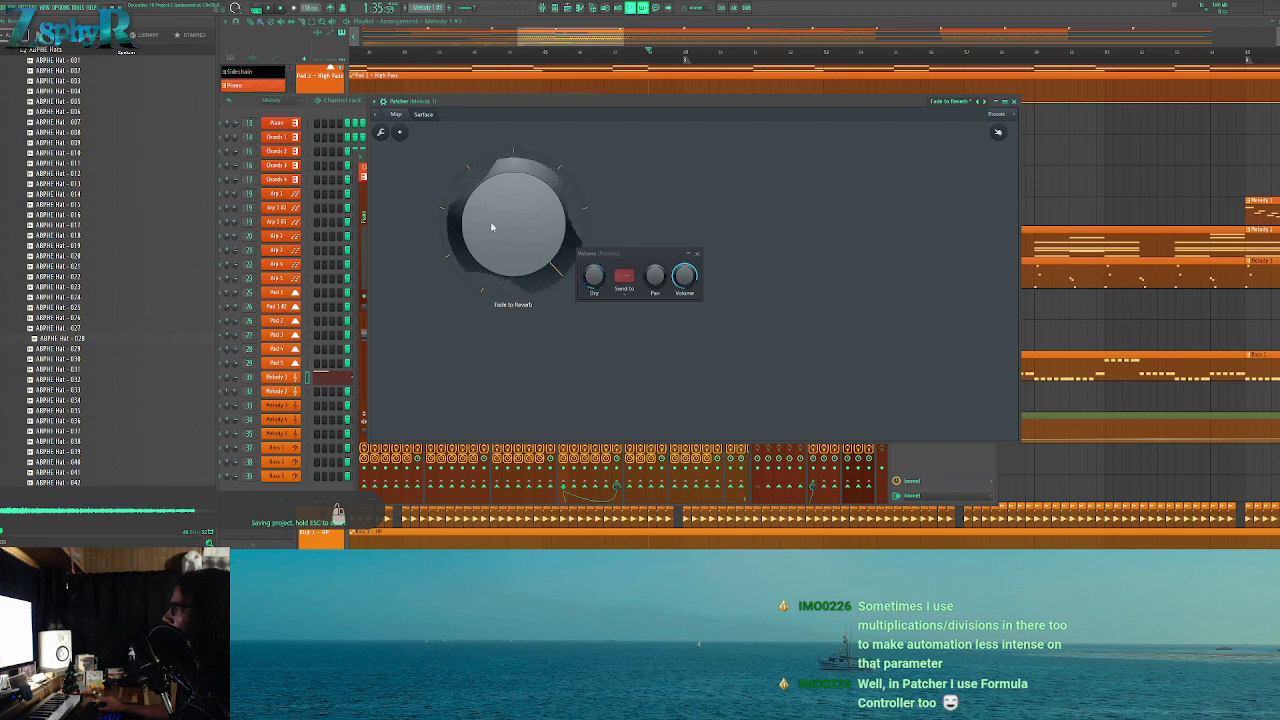
right_click(603, 280)
click(652, 197)
drag(485, 101, 495, 248)
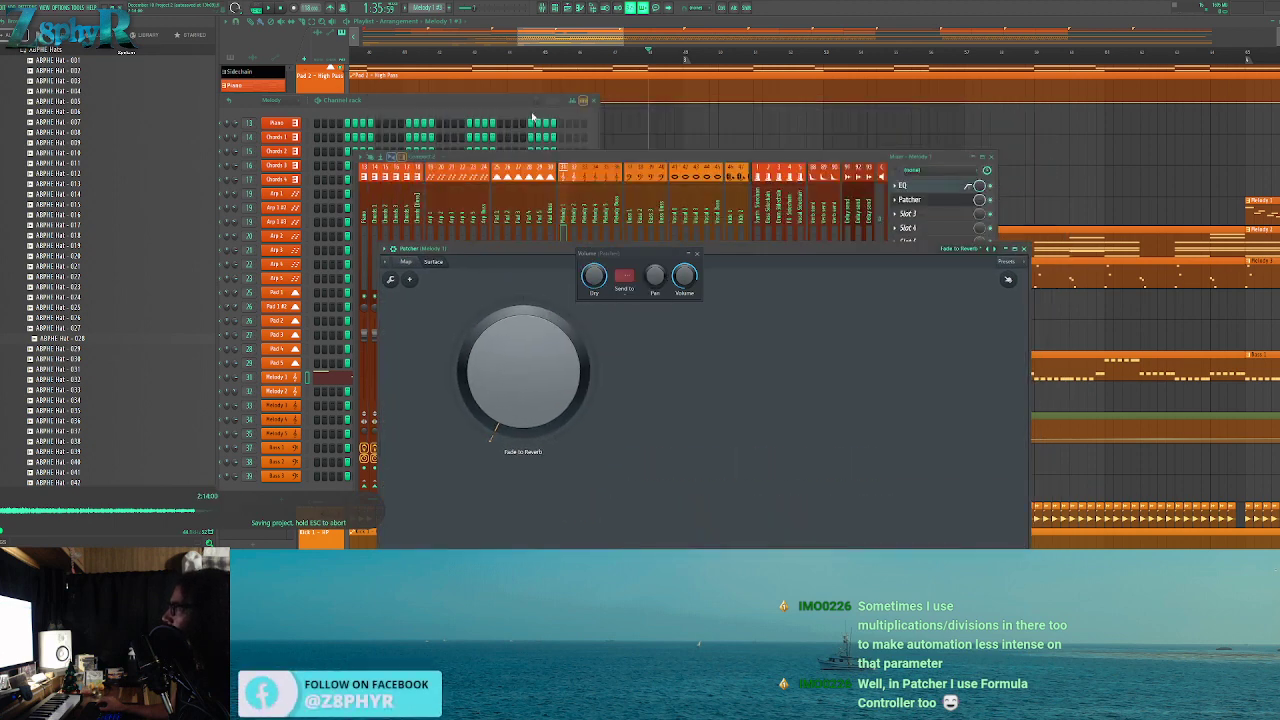
drag(608, 255, 580, 165)
click(712, 255)
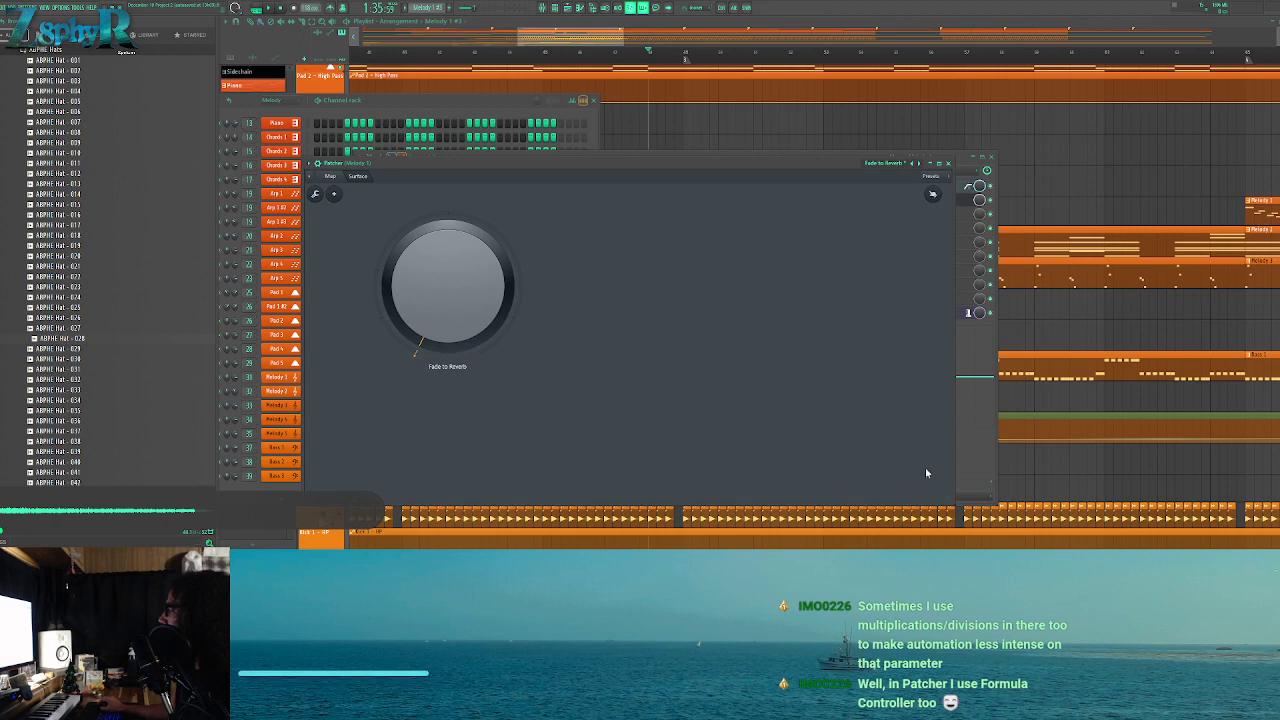
Shrink the Patcher window back around the Fade to Reverb knob, check its map once more, and close it
drag(953, 502, 563, 408)
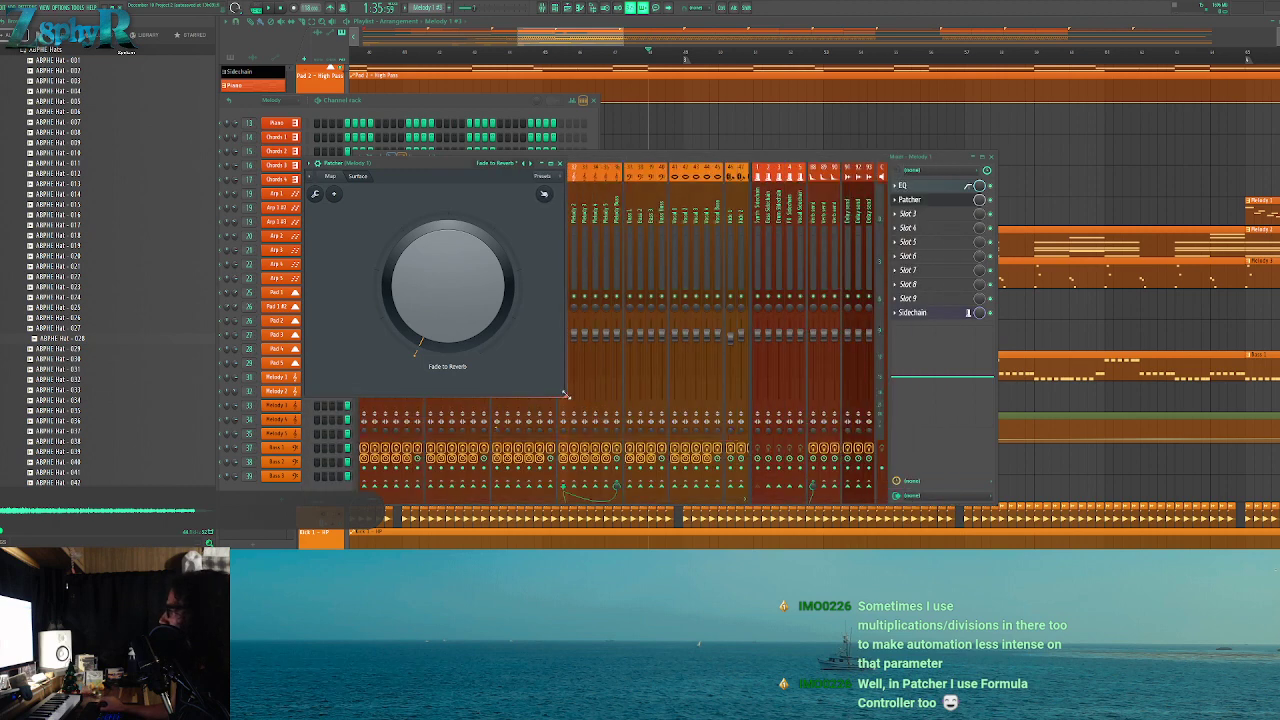
drag(443, 162, 552, 162)
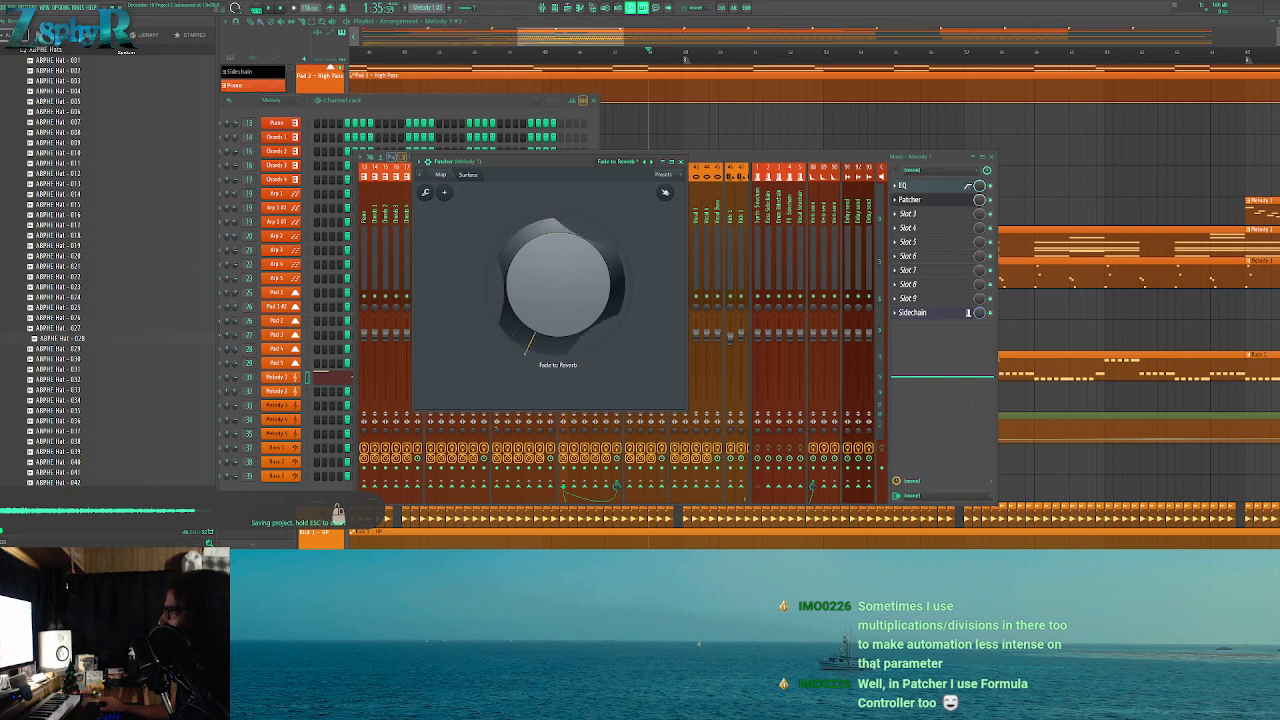
click(441, 175)
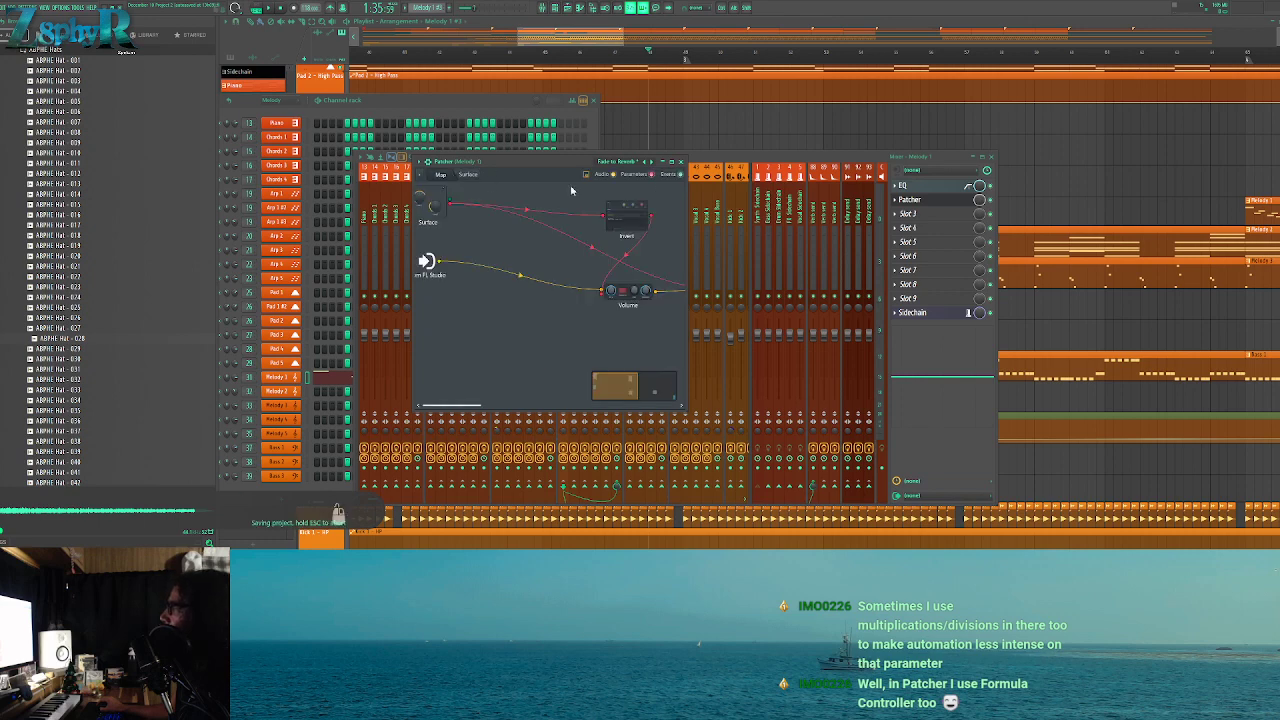
click(678, 163)
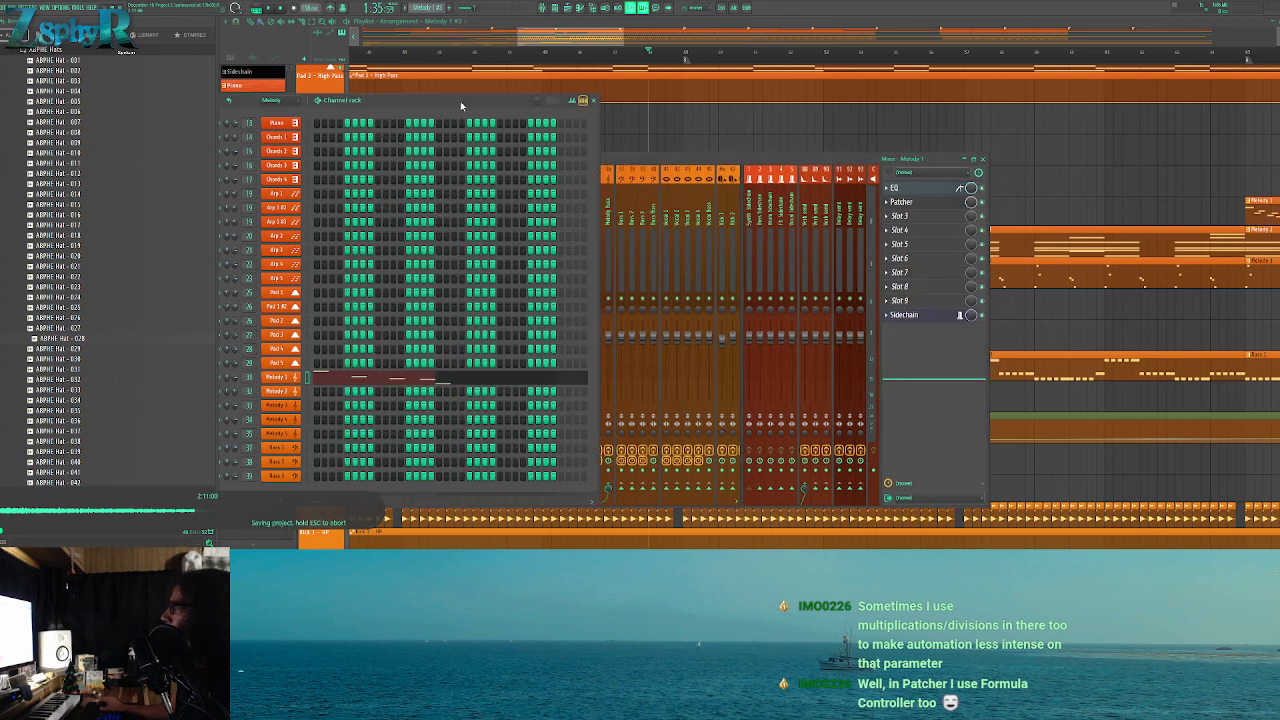
Look over the notes of the Melody 1 #2 clip at bar 48 and return to the arrangement
right_click(299, 373)
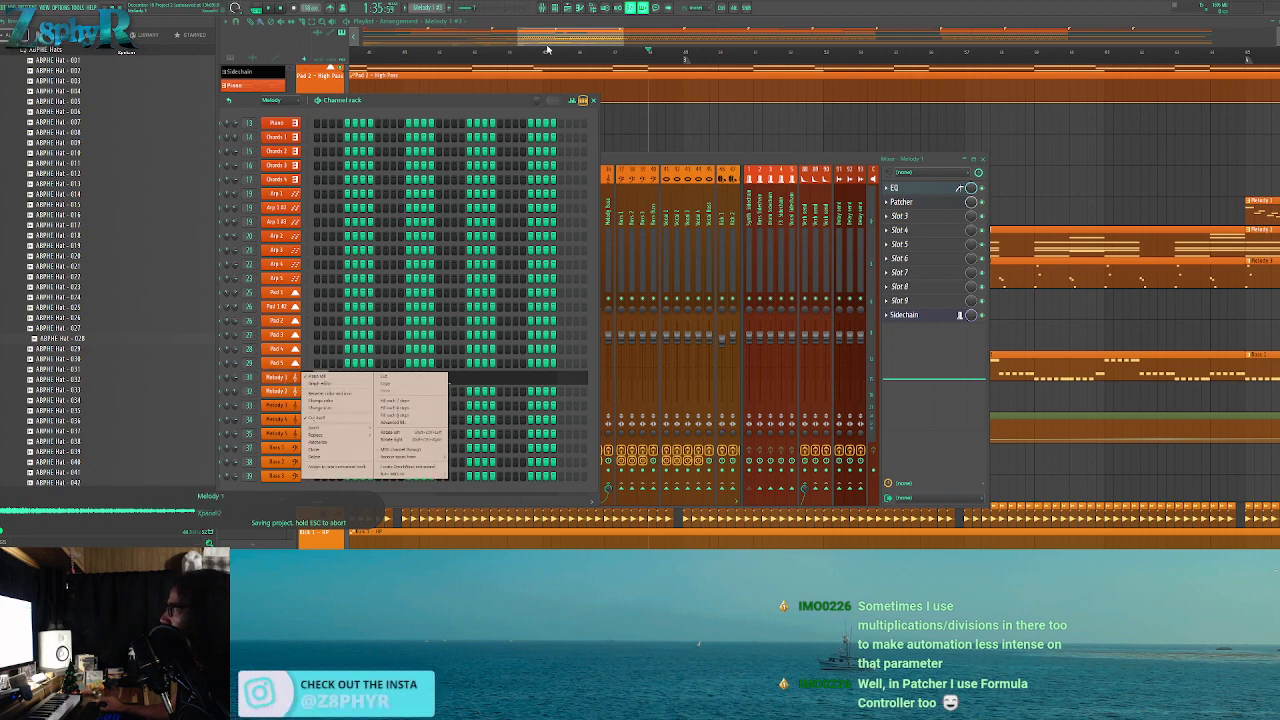
click(549, 44)
double_click(660, 207)
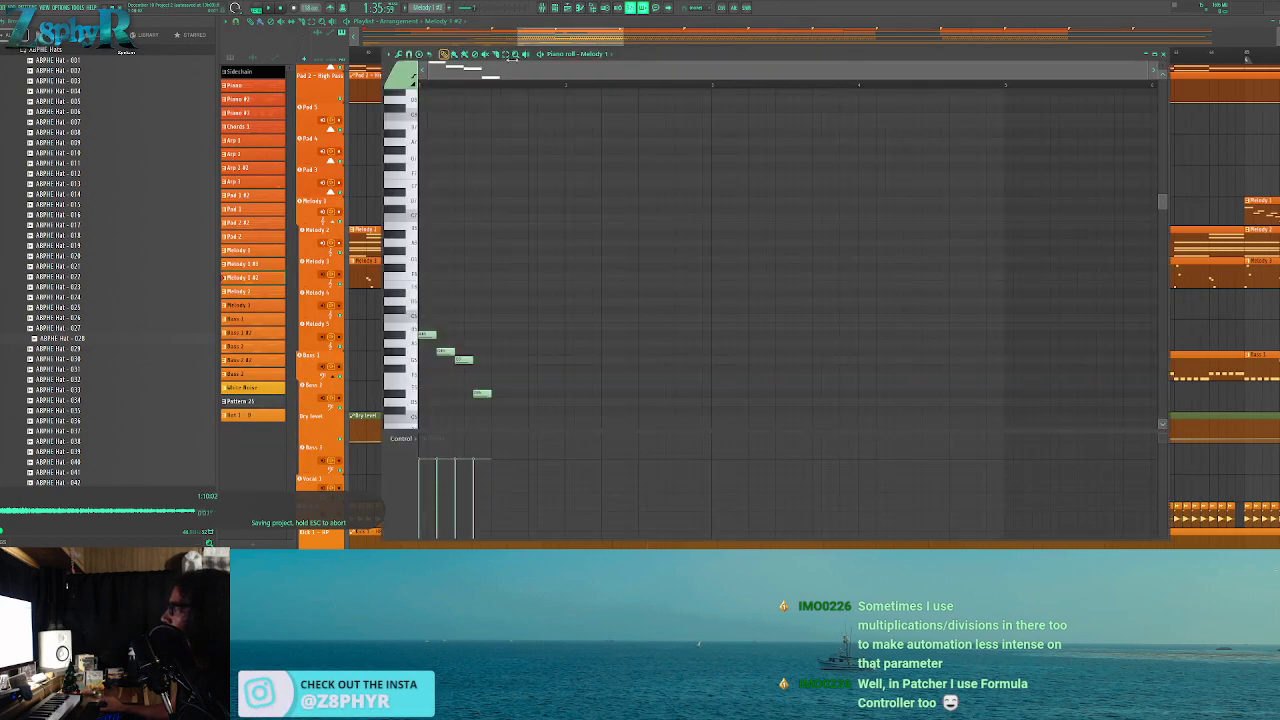
click(556, 7)
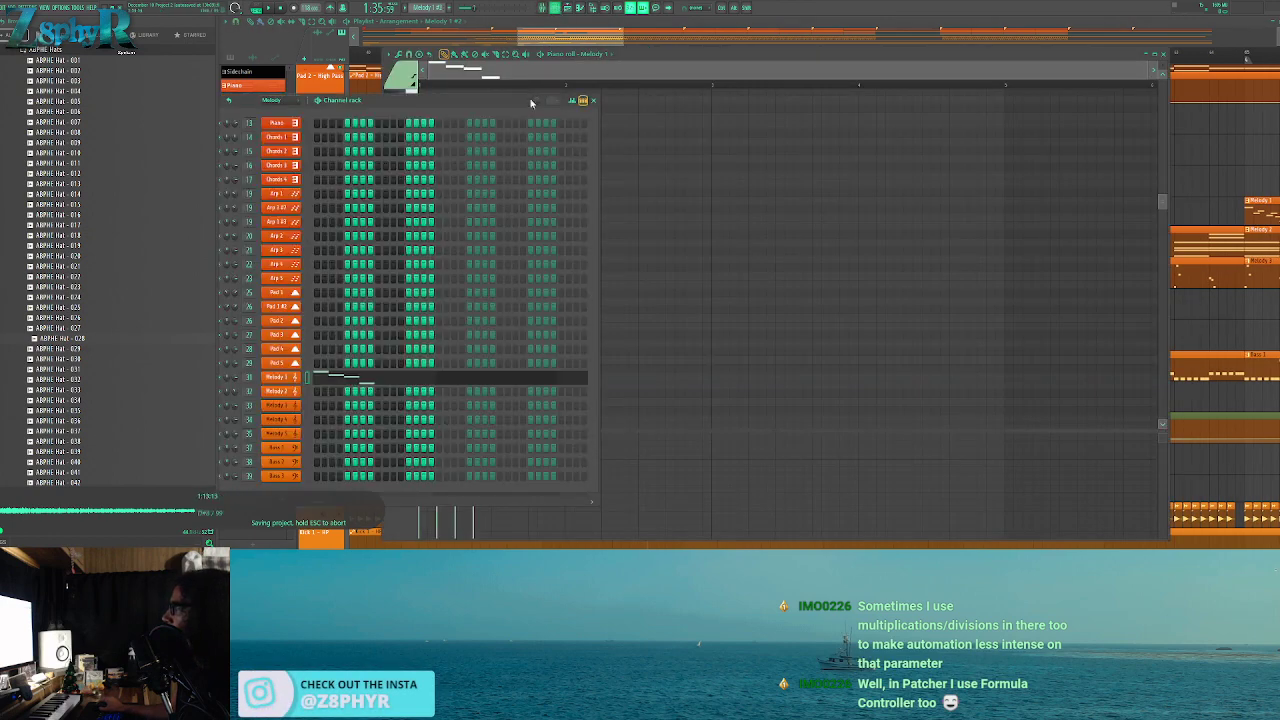
click(553, 45)
Open the Dry level automation clip below the bass tracks to examine its curve and target link
scroll(532, 143, up, 4)
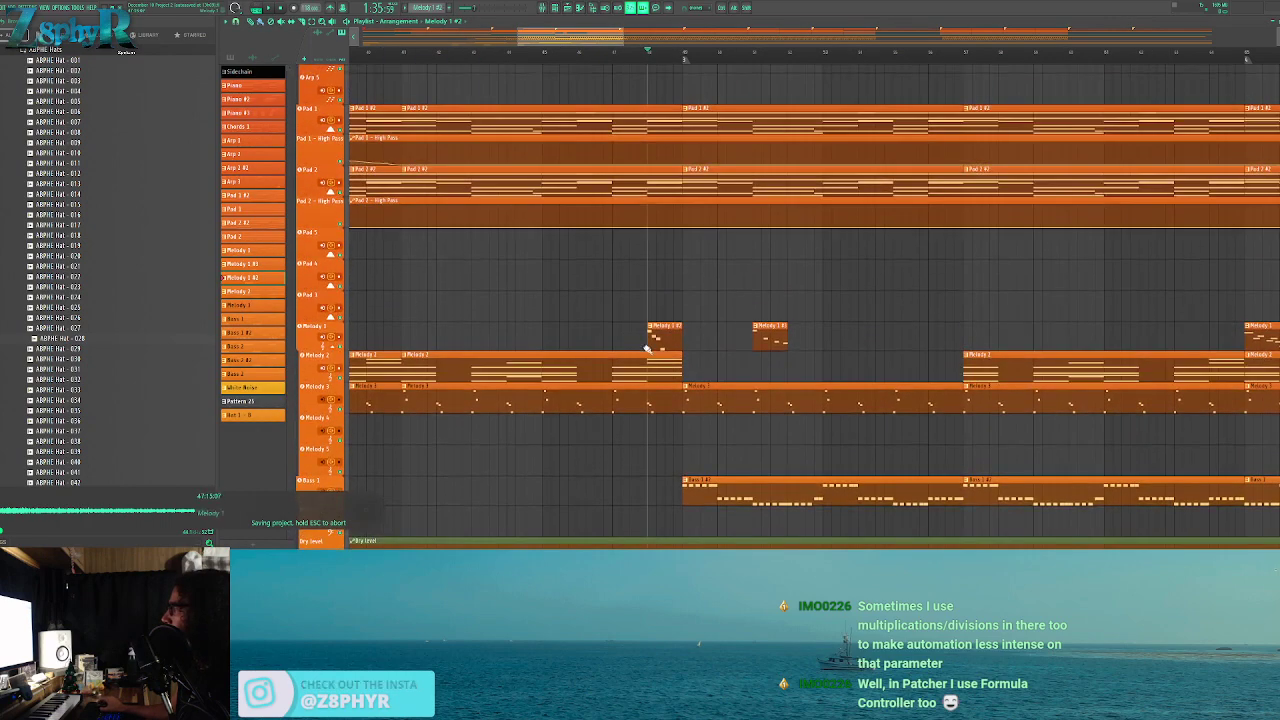
scroll(660, 390, down, 5)
double_click(646, 388)
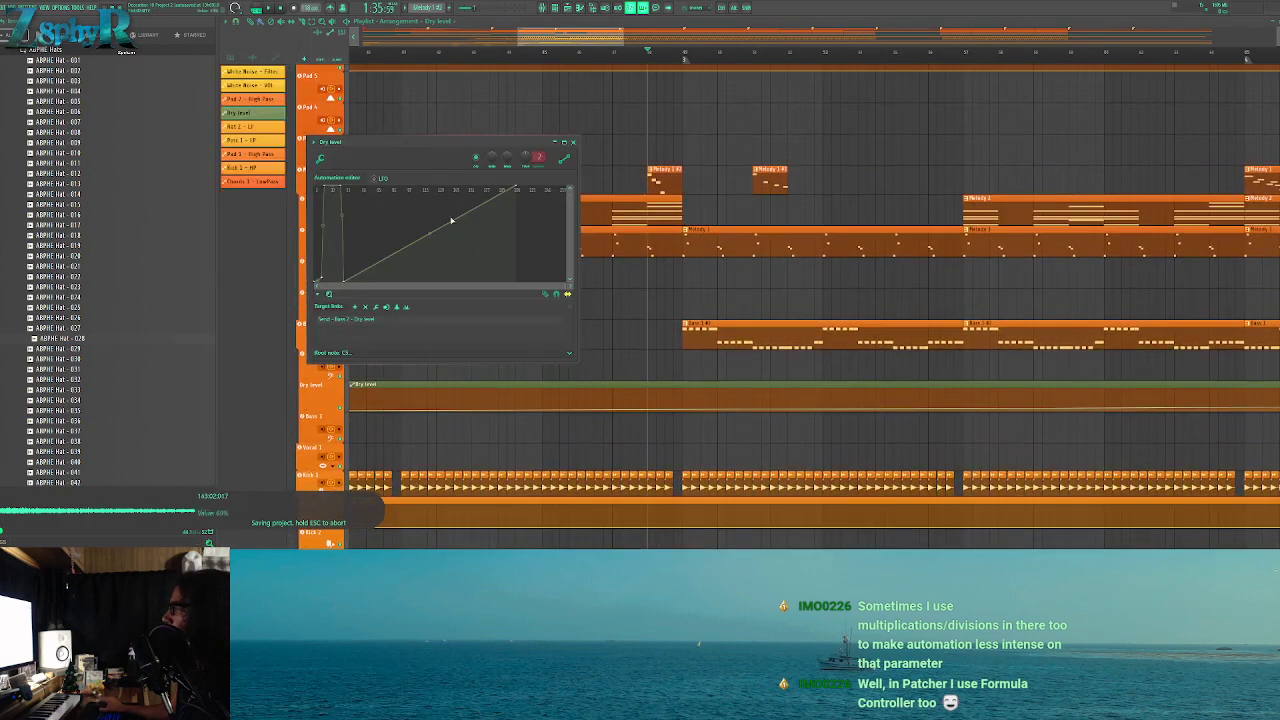
Look through the remote control settings and mapping formula presets of the Dry level clip's target link, then close both windows
click(354, 322)
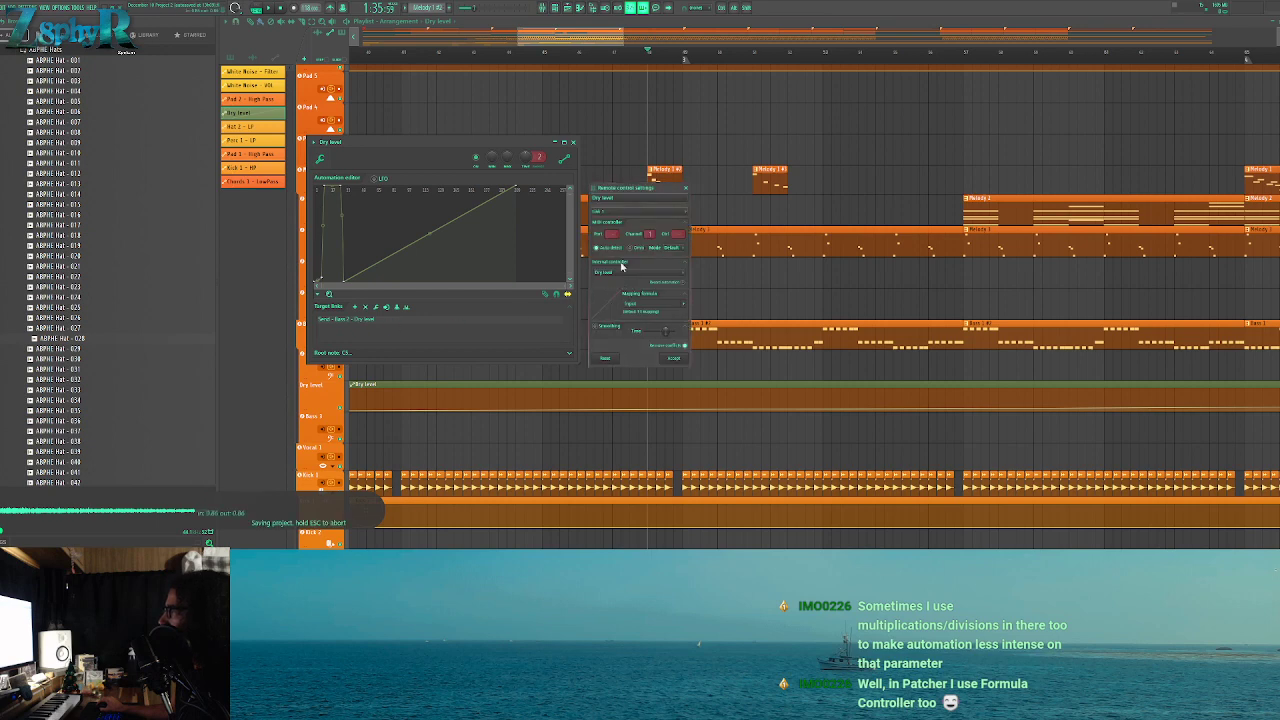
click(683, 303)
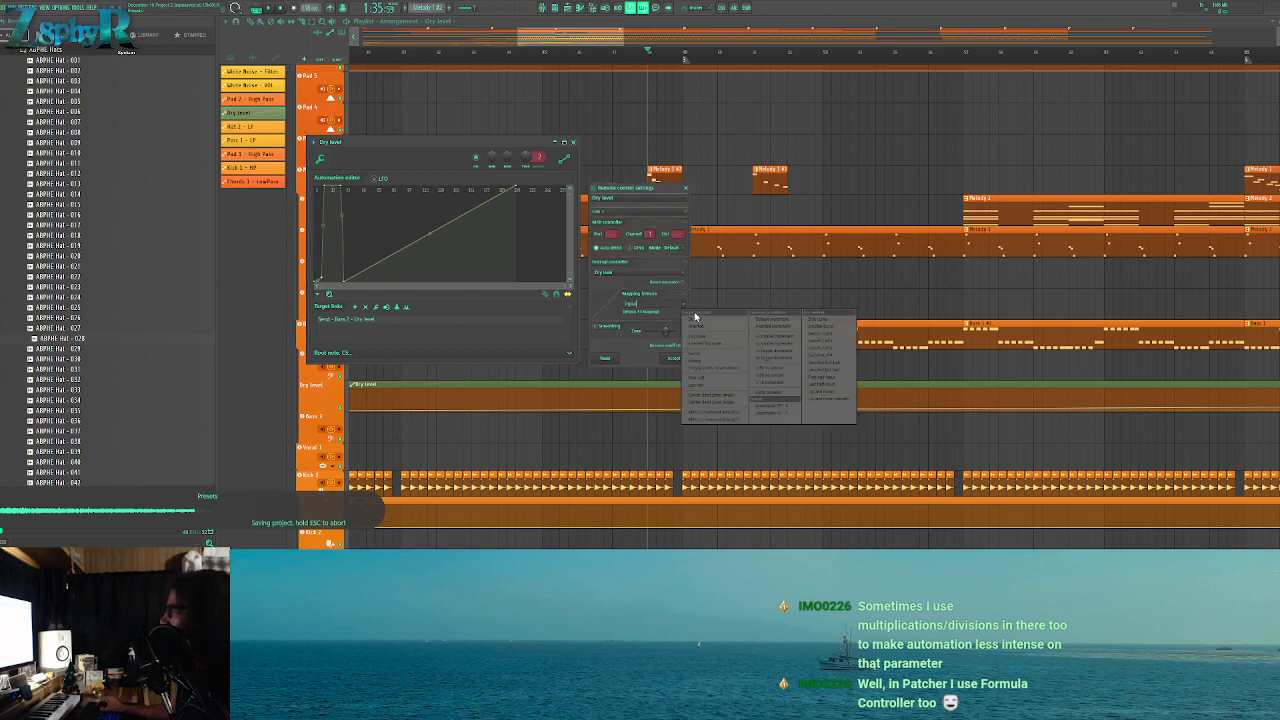
click(705, 322)
click(688, 310)
click(700, 320)
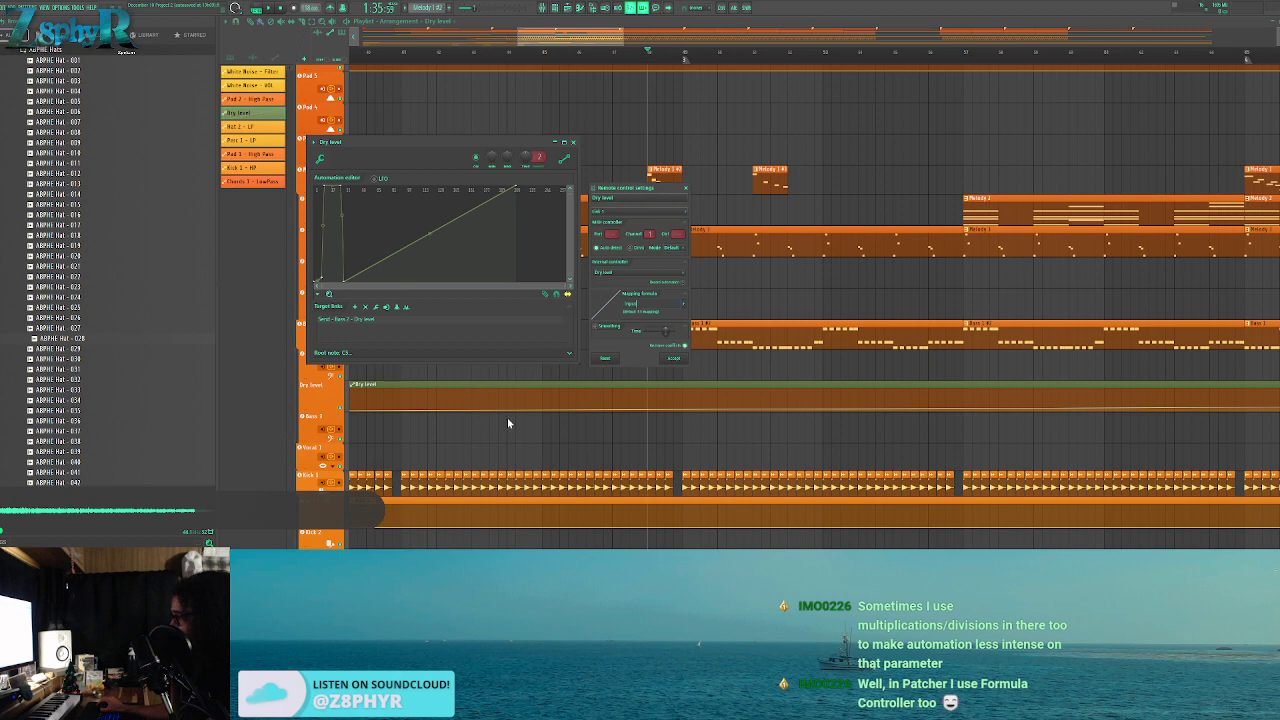
click(687, 188)
drag(530, 142, 554, 138)
click(596, 138)
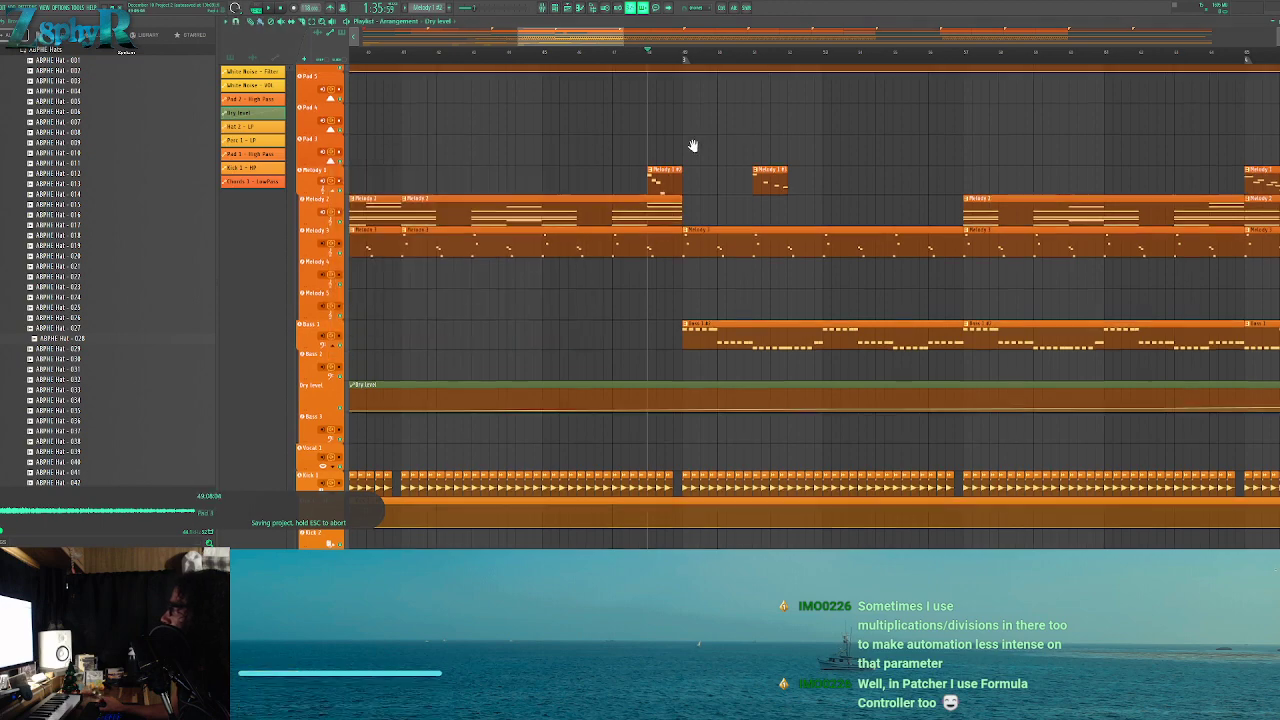
Reopen the Dry level automation clip and its target link settings for another check, then close them
scroll(690, 214, up, 3)
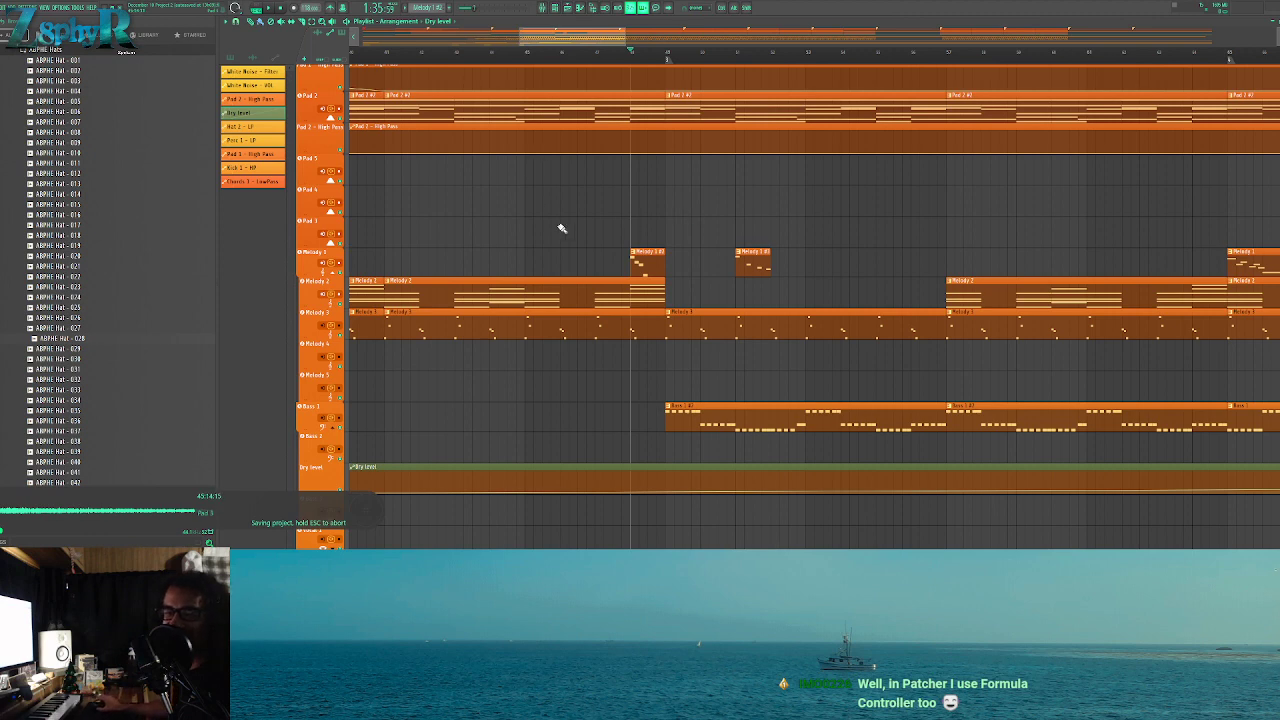
double_click(667, 466)
double_click(383, 315)
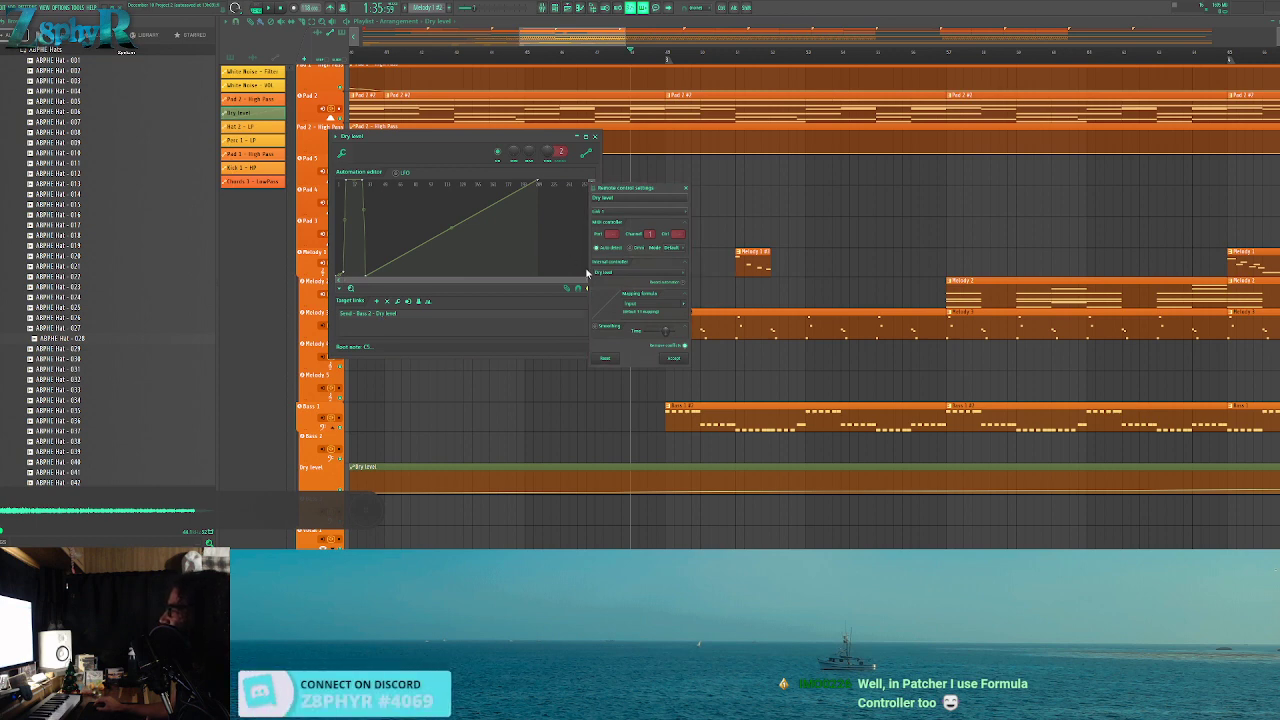
click(686, 190)
click(598, 137)
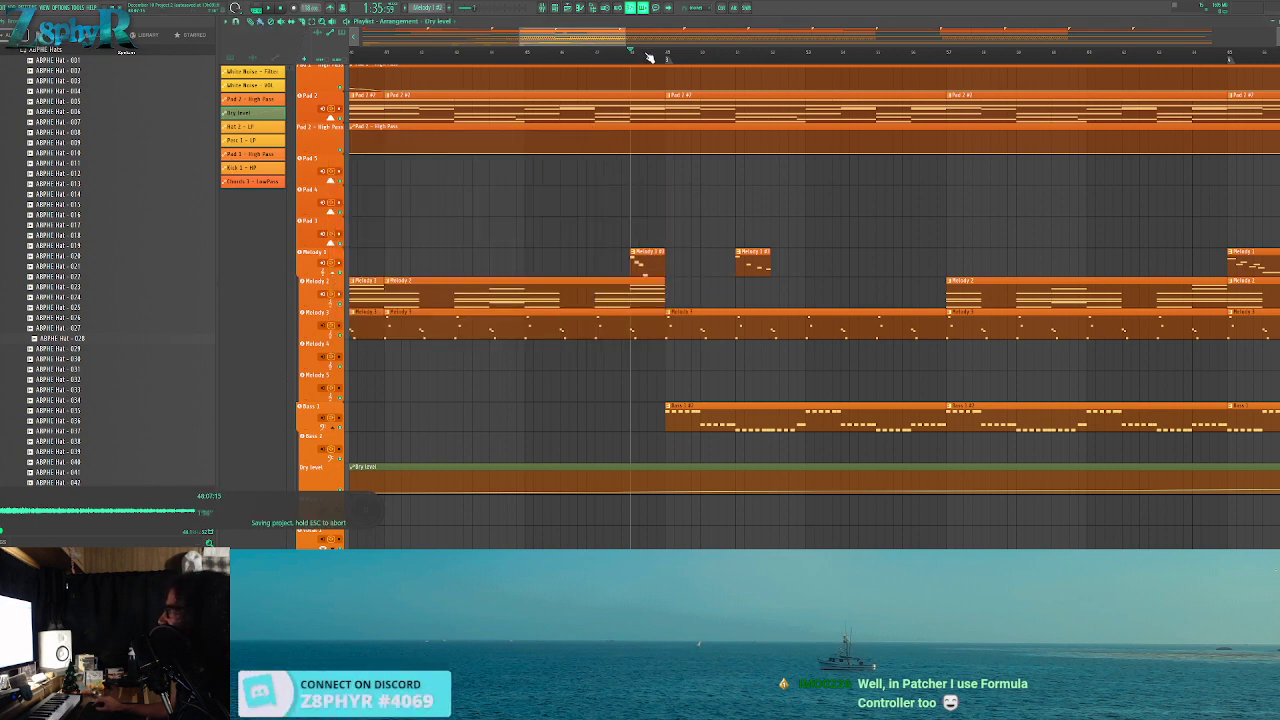
Open the Patcher on the Melody 1 mixer track and examine the formula controller that feeds the Volume module
scroll(632, 179, up, 8)
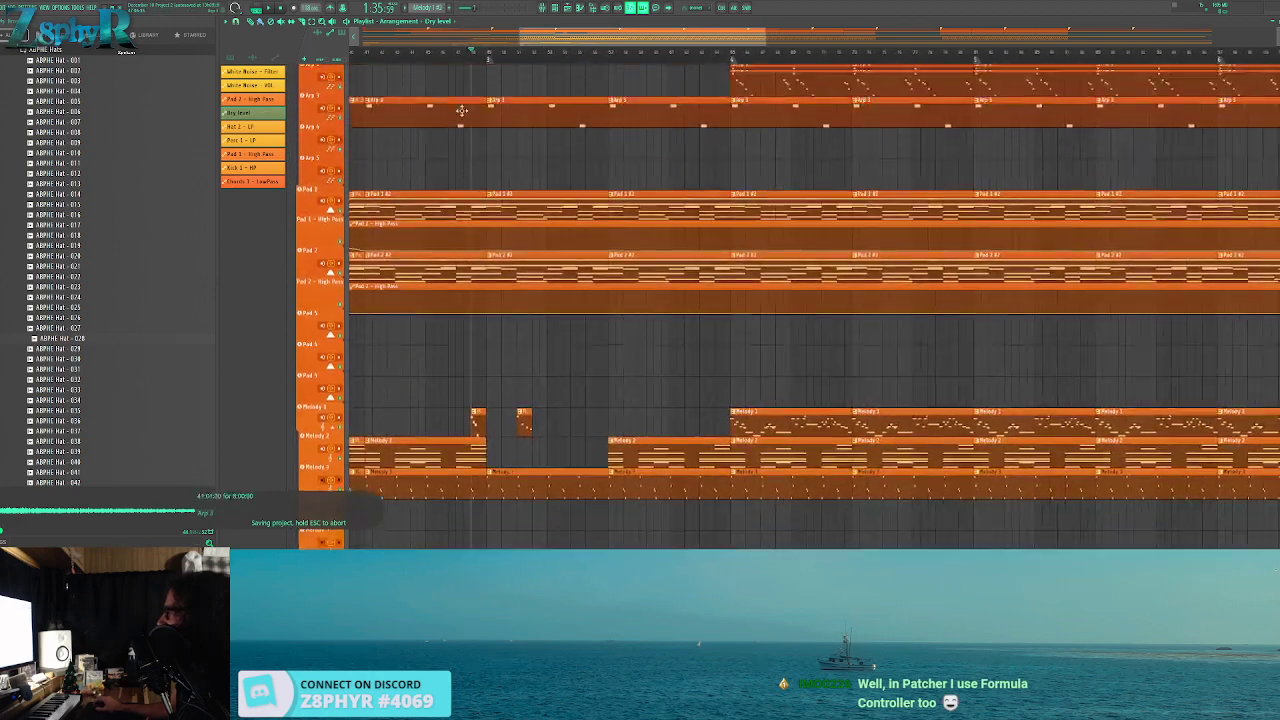
scroll(632, 179, up, 4)
key(F9)
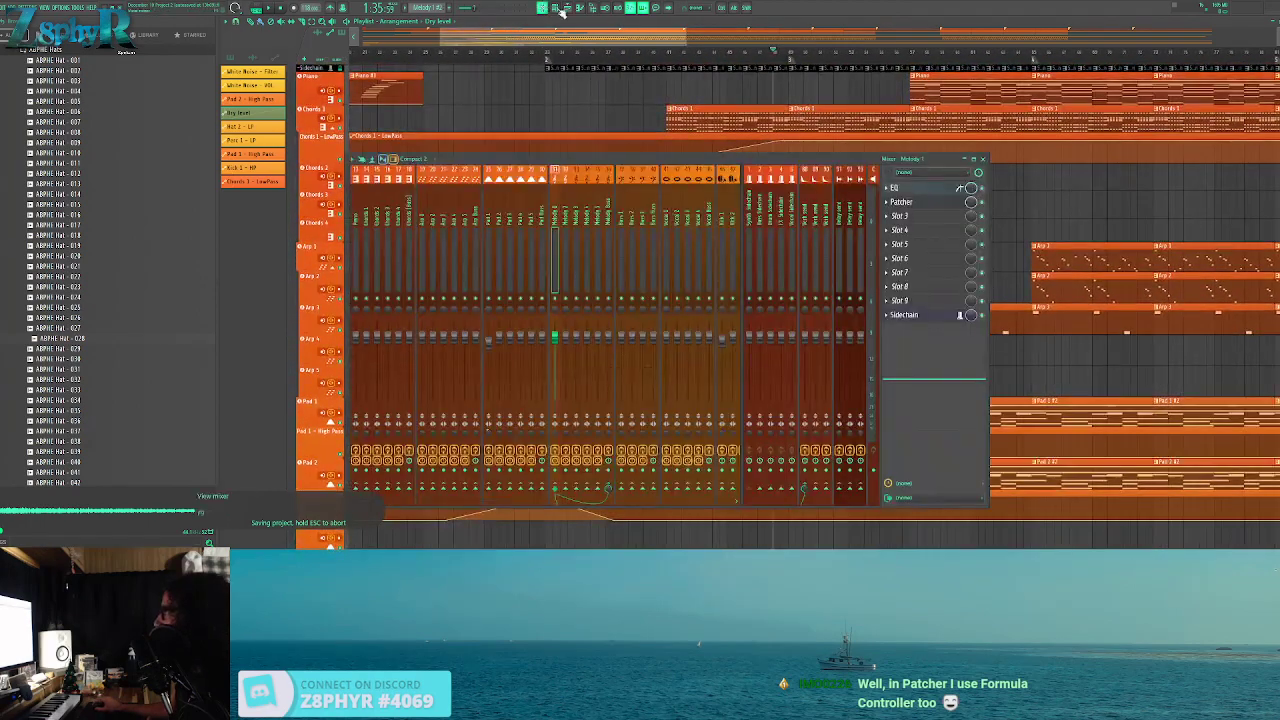
click(900, 201)
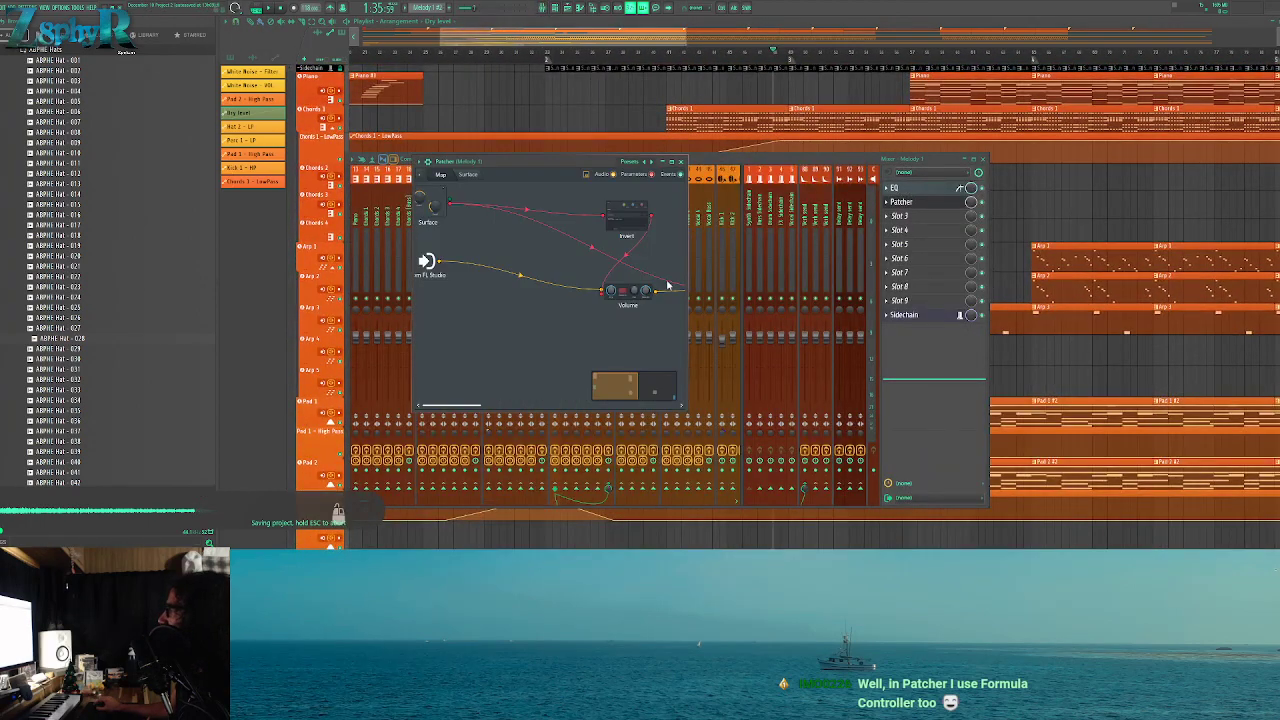
click(627, 215)
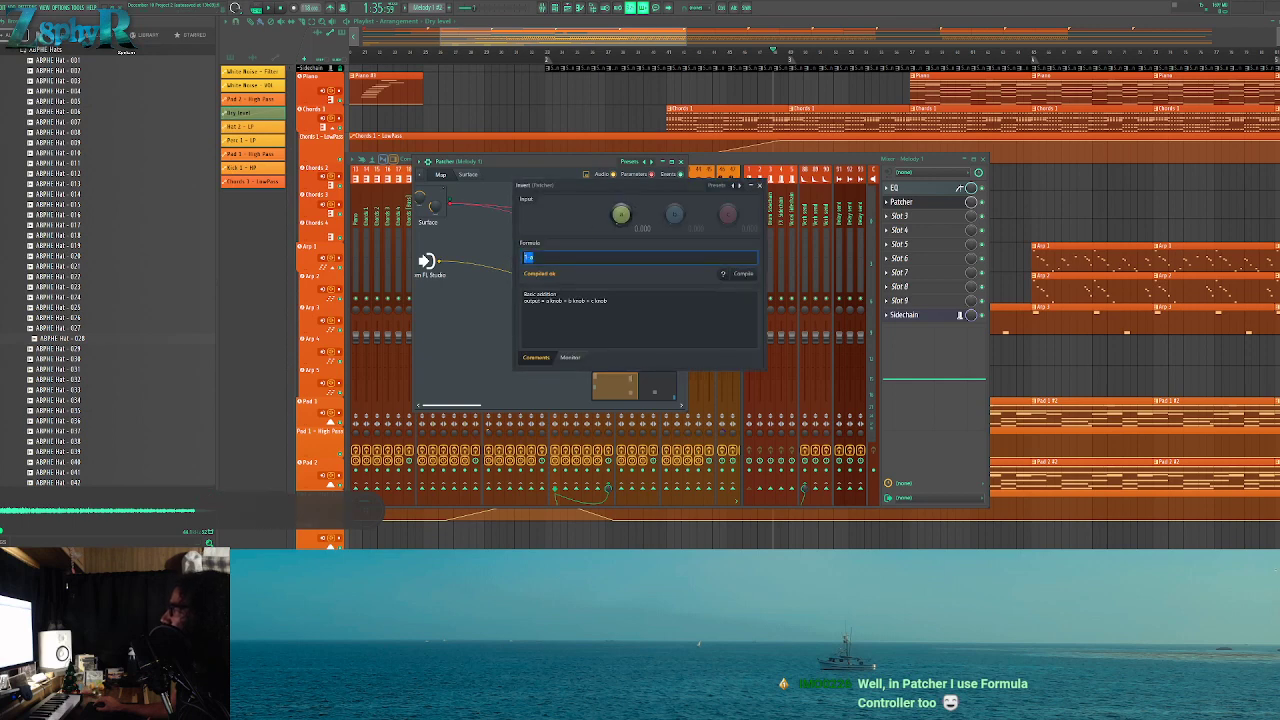
click(760, 188)
Check the formula controller's comments once more, then close the Patcher and the mixer
drag(588, 166, 575, 165)
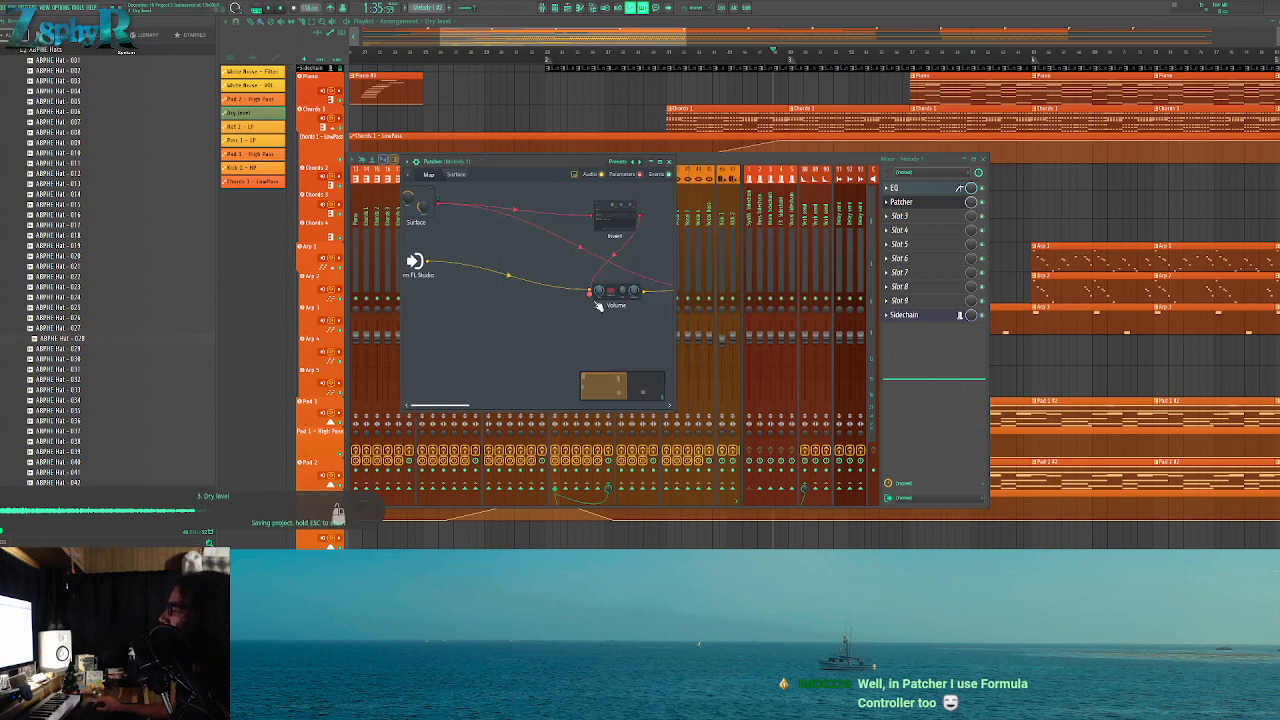
click(638, 207)
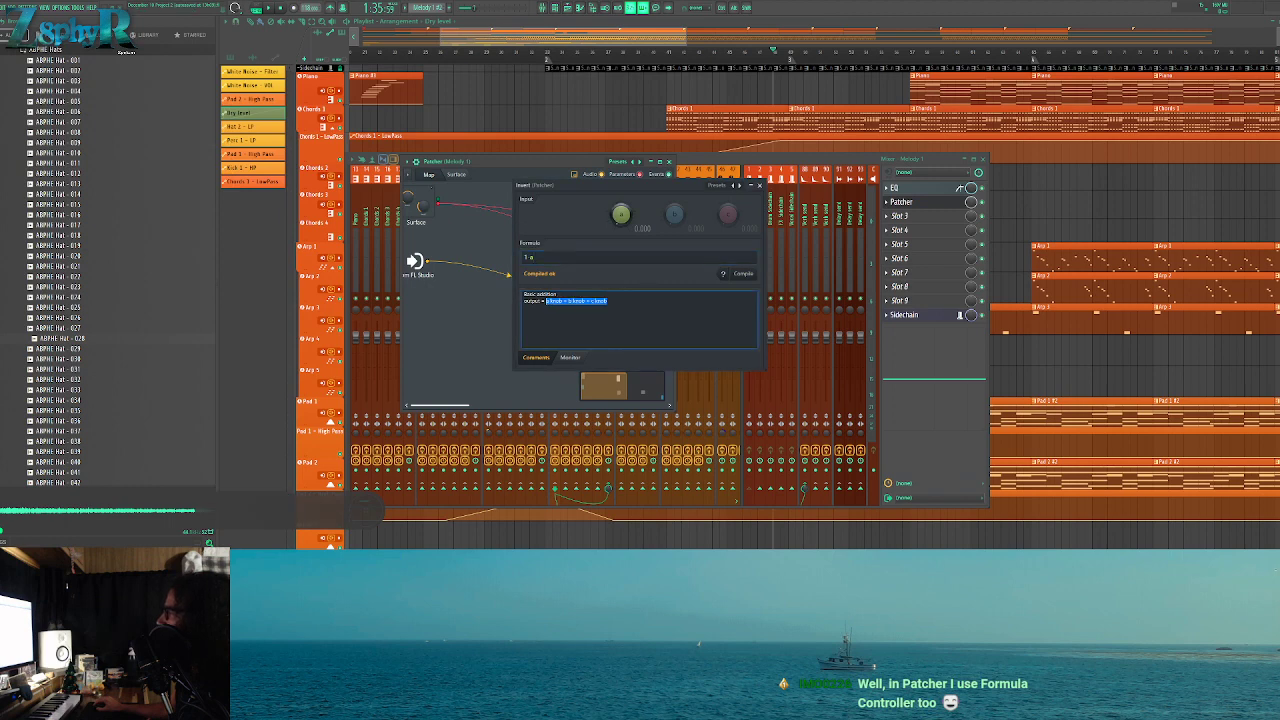
click(758, 188)
click(669, 161)
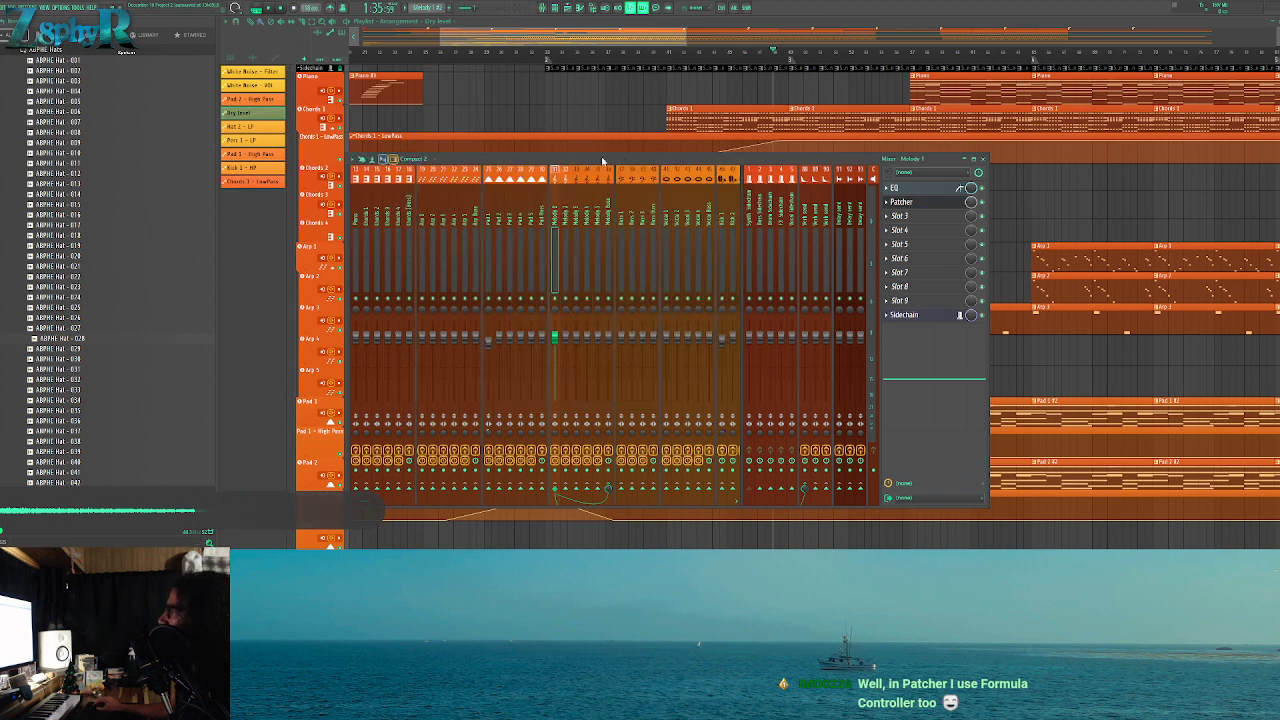
drag(633, 159, 629, 199)
click(669, 163)
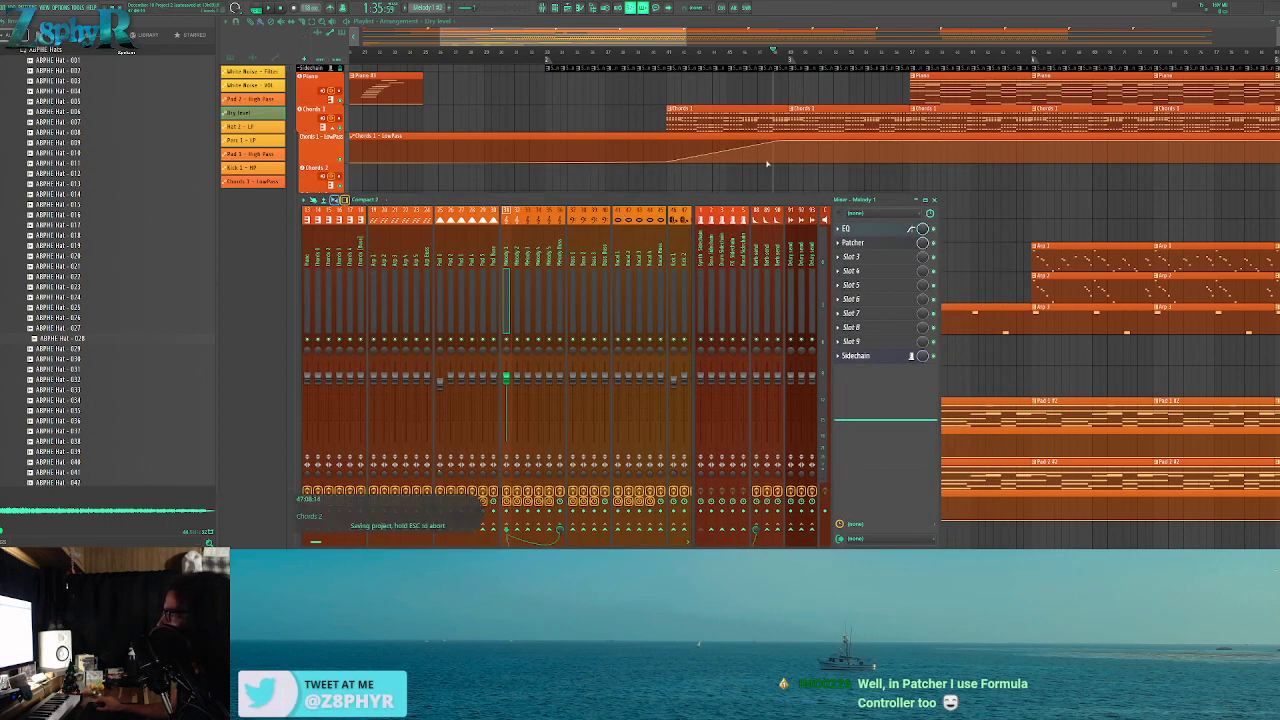
key(F9)
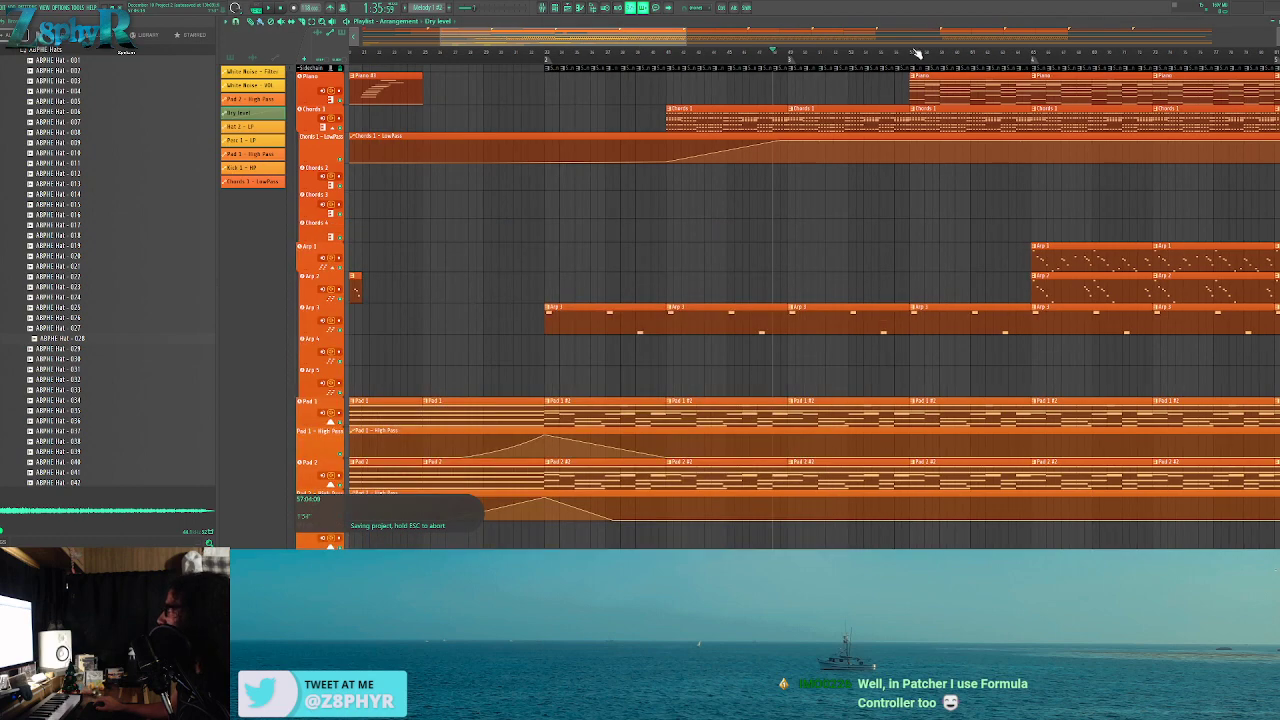
Look over the drum and effects tracks around bar 49, open the ABPHE FX Hits sample folder and audition hit 001
scroll(915, 53, right, 5)
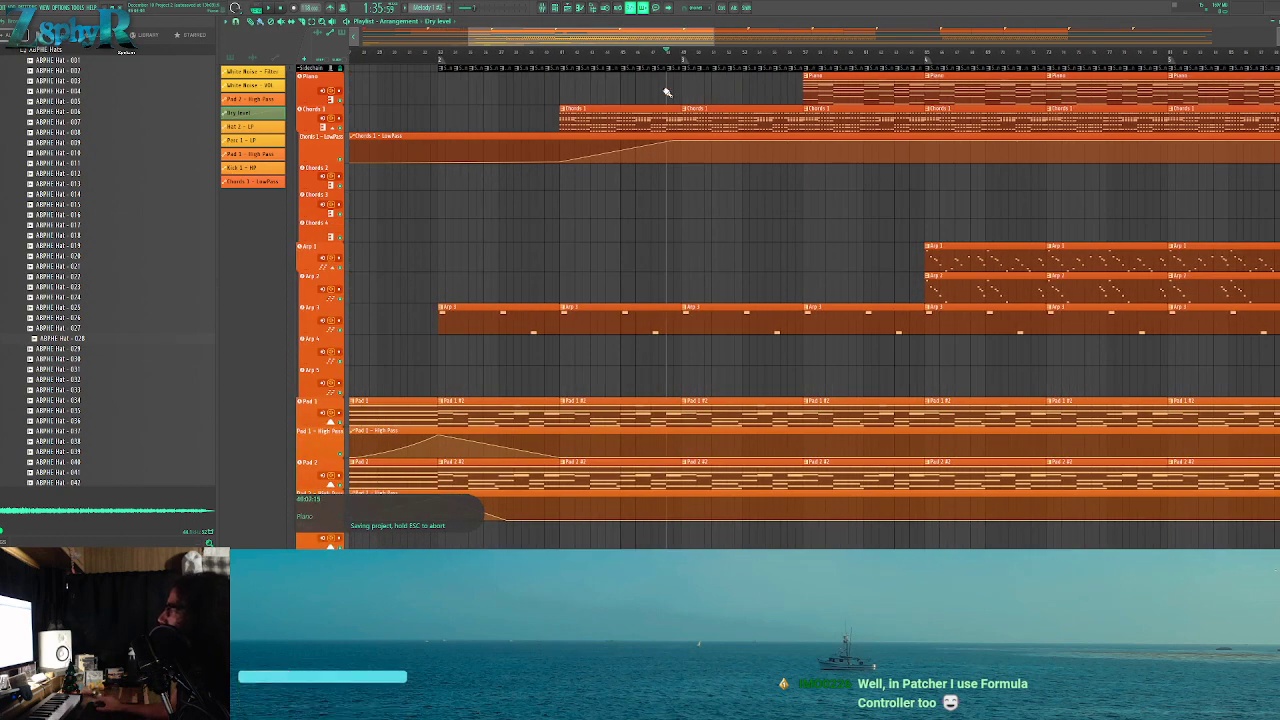
scroll(668, 130, down, 8)
scroll(653, 294, down, 8)
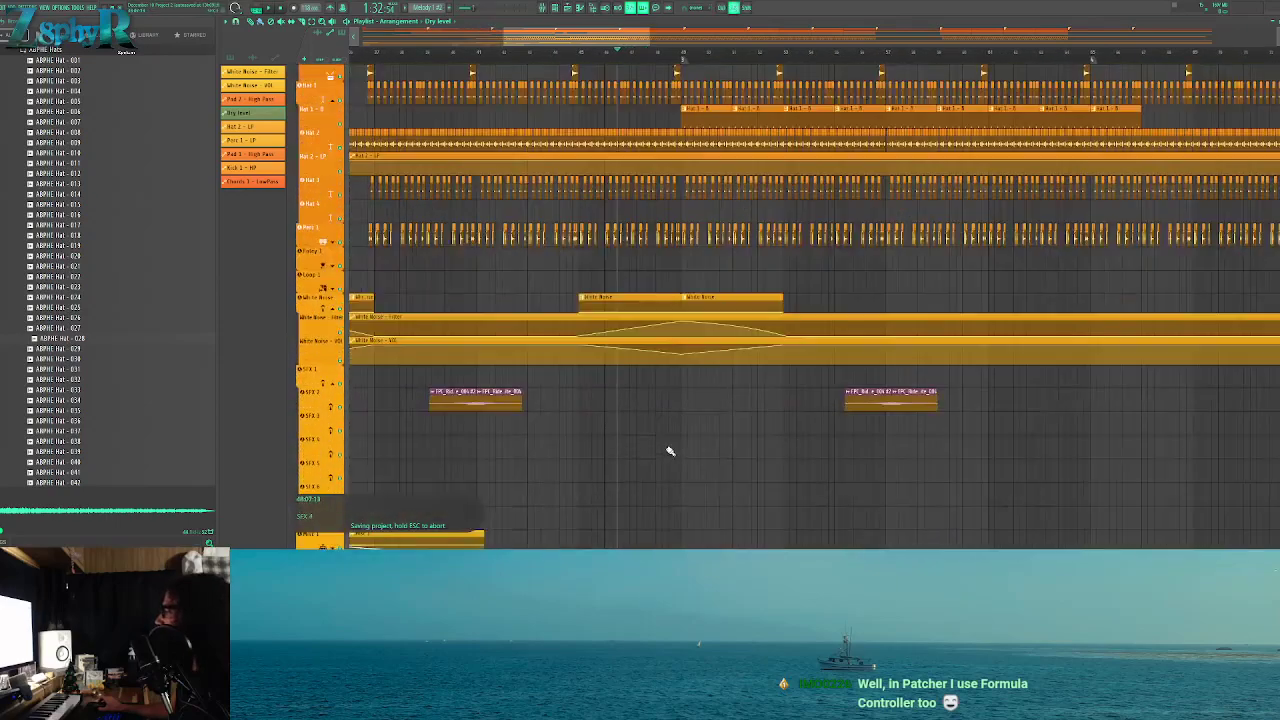
scroll(670, 451, up, 1)
scroll(131, 329, up, 10)
click(63, 289)
click(66, 268)
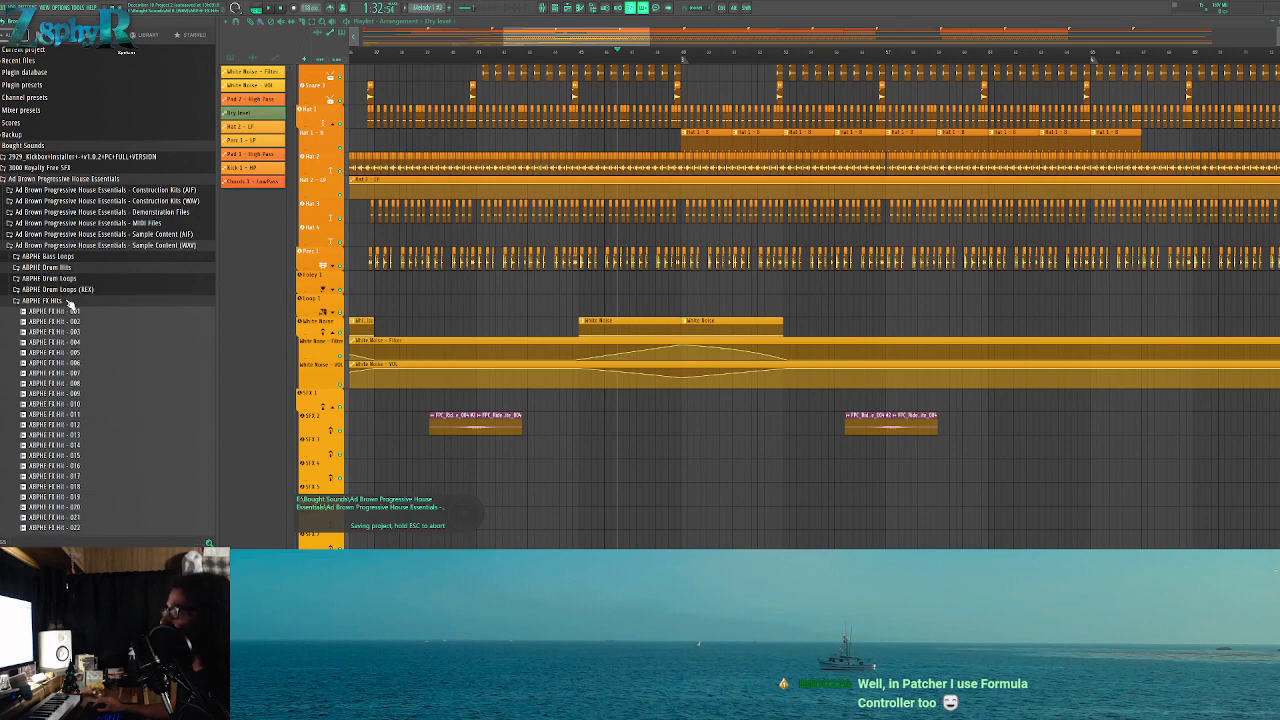
click(70, 303)
click(69, 302)
click(88, 54)
click(82, 54)
click(82, 60)
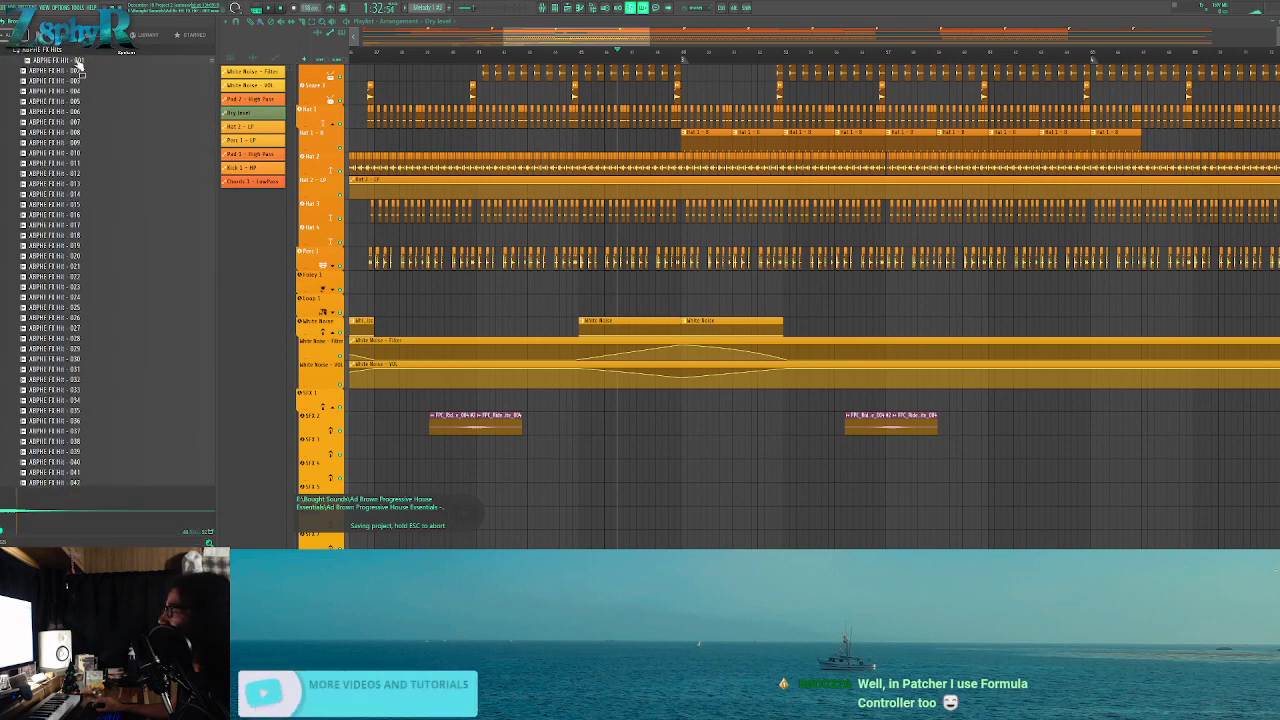
Erase the Perc 1 hits just before bar 49 and check the Snare 3 clip there while playing the transition
scroll(709, 126, up, 4)
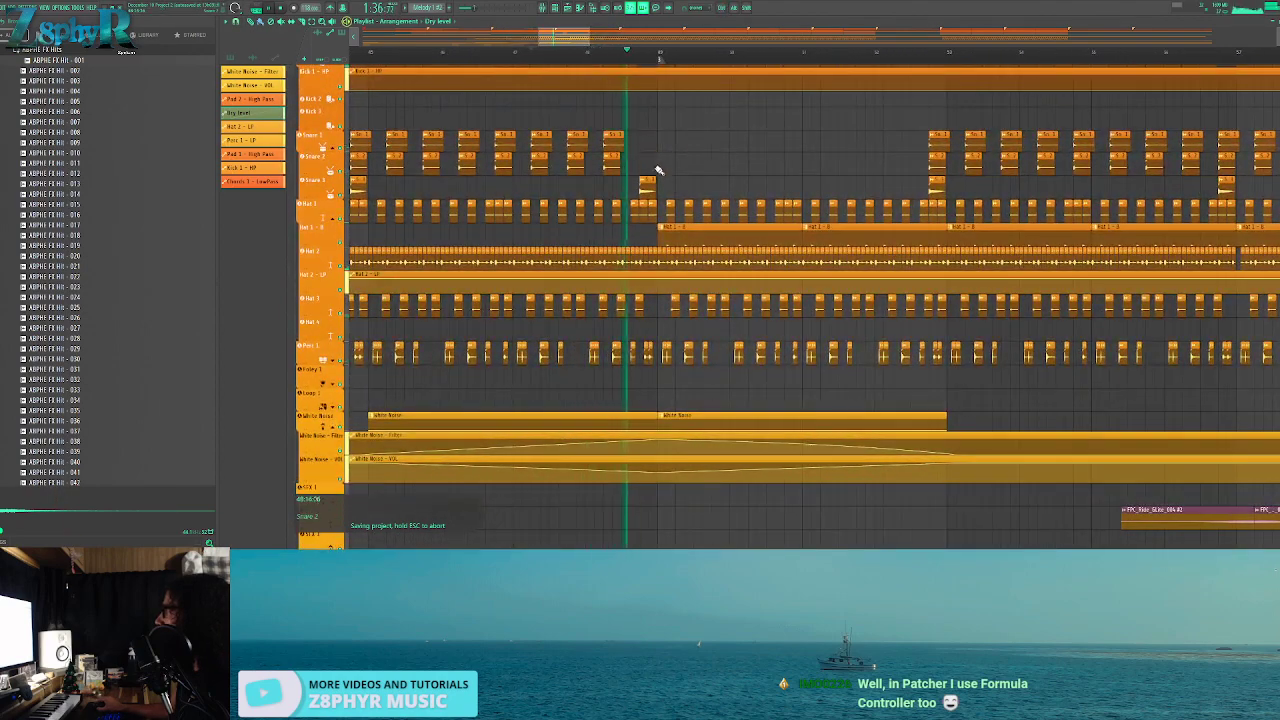
scroll(658, 170, up, 3)
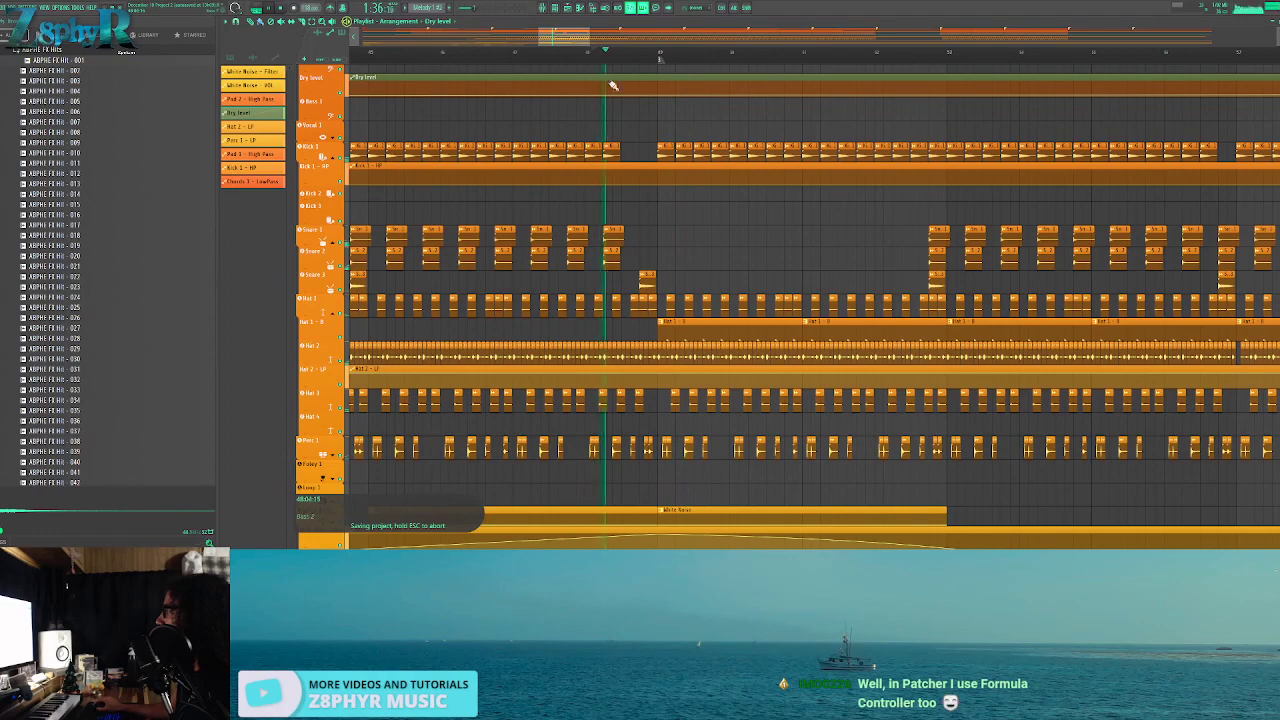
scroll(697, 226, down, 4)
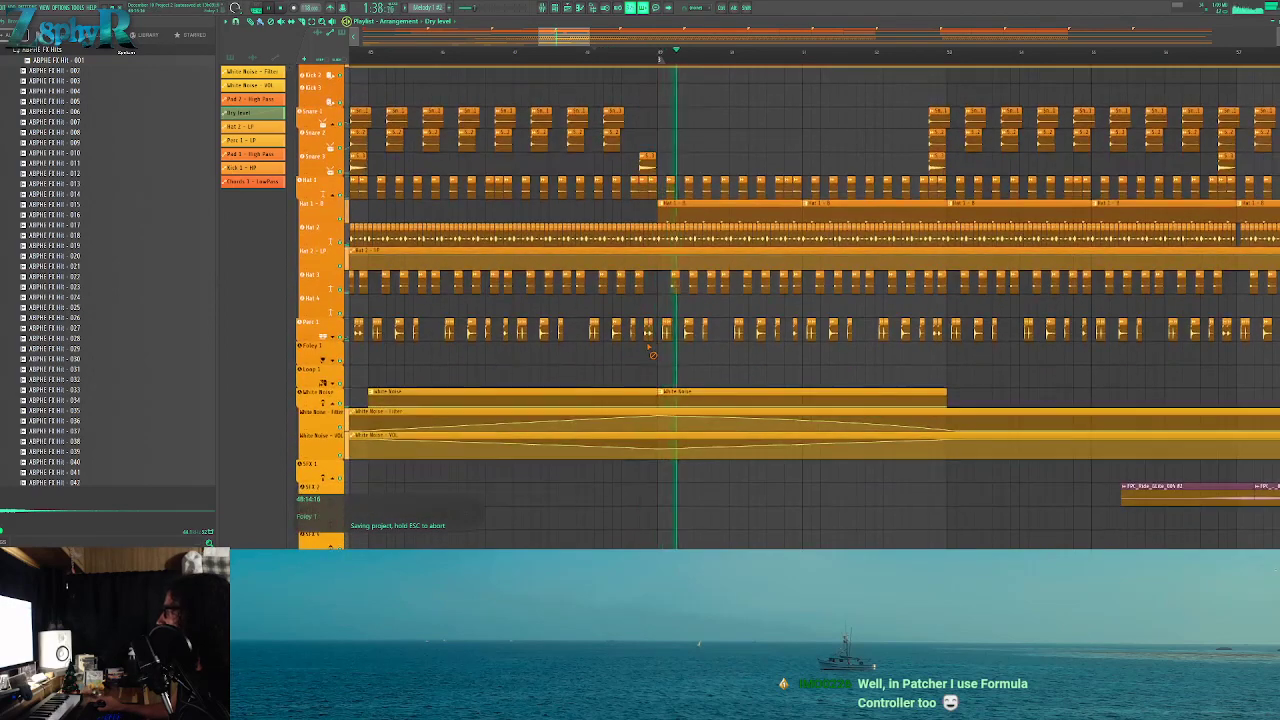
key(space)
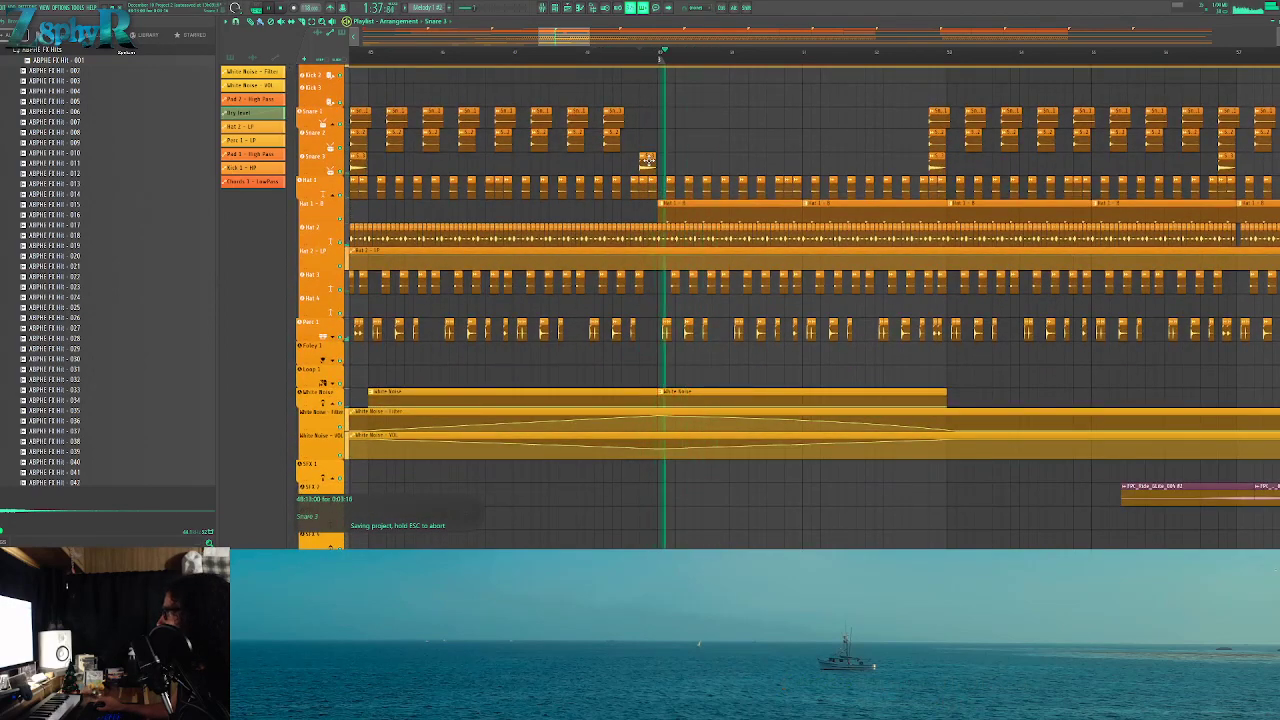
double_click(648, 160)
key(Escape)
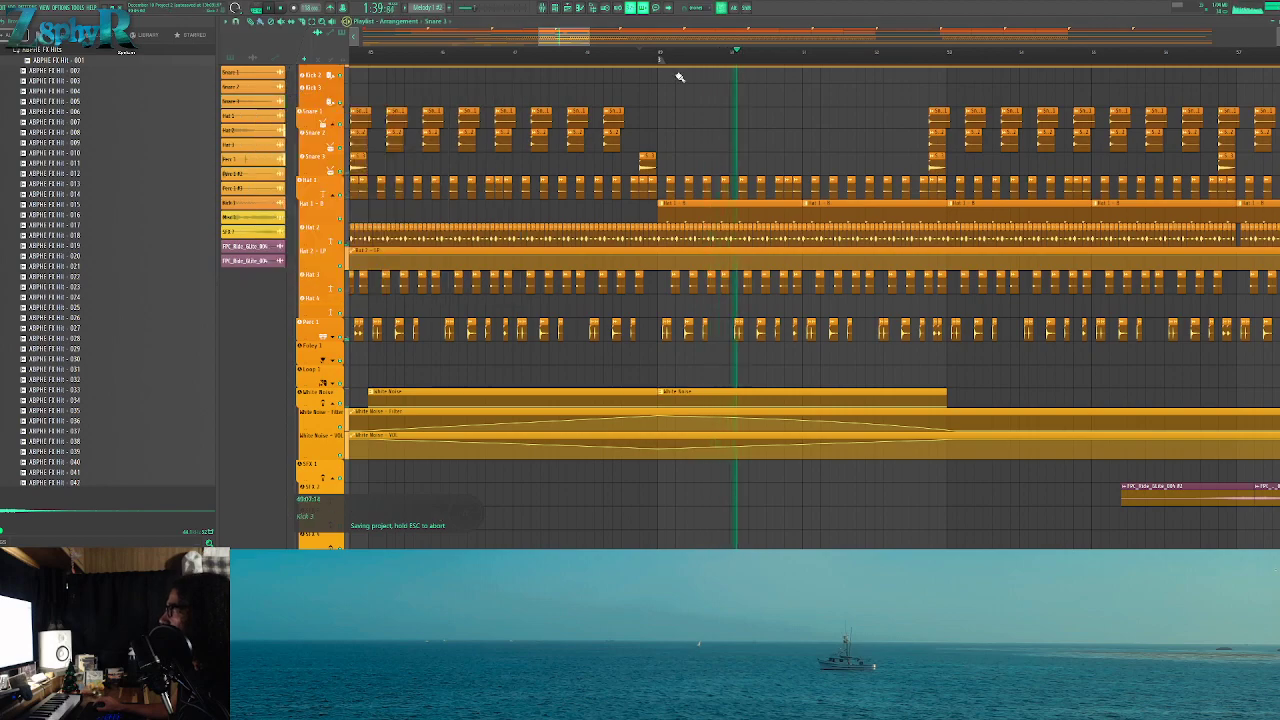
Play on past bar 49 and bend the rising Chords 1 - LowPass automation segment that leads into bar 49
scroll(705, 150, up, 3)
scroll(708, 165, up, 3)
scroll(655, 130, down, 3)
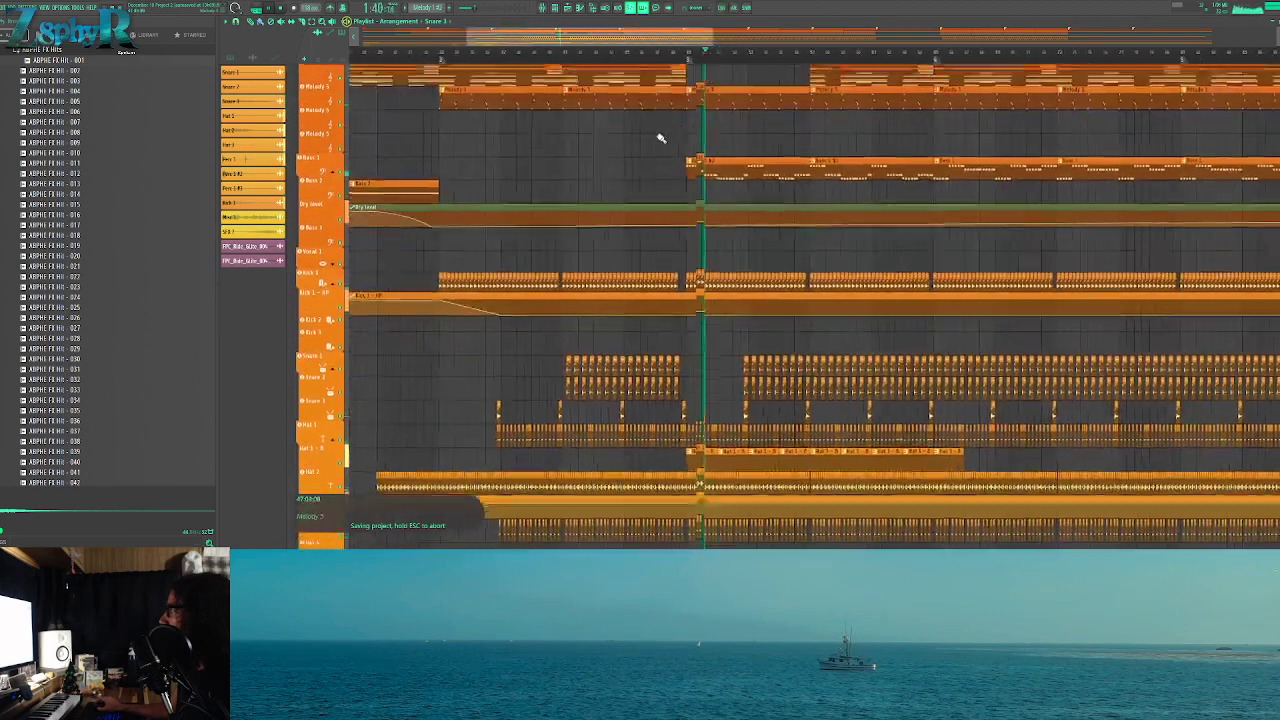
scroll(660, 137, down, 6)
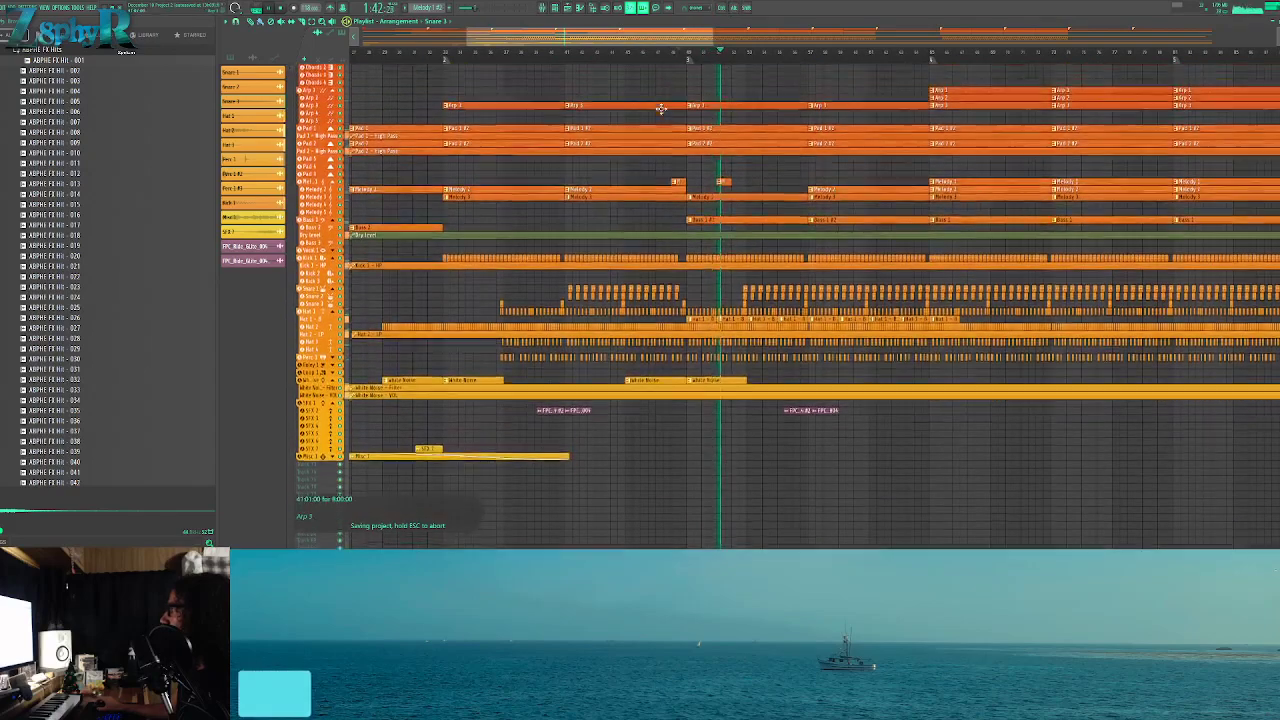
scroll(661, 108, up, 6)
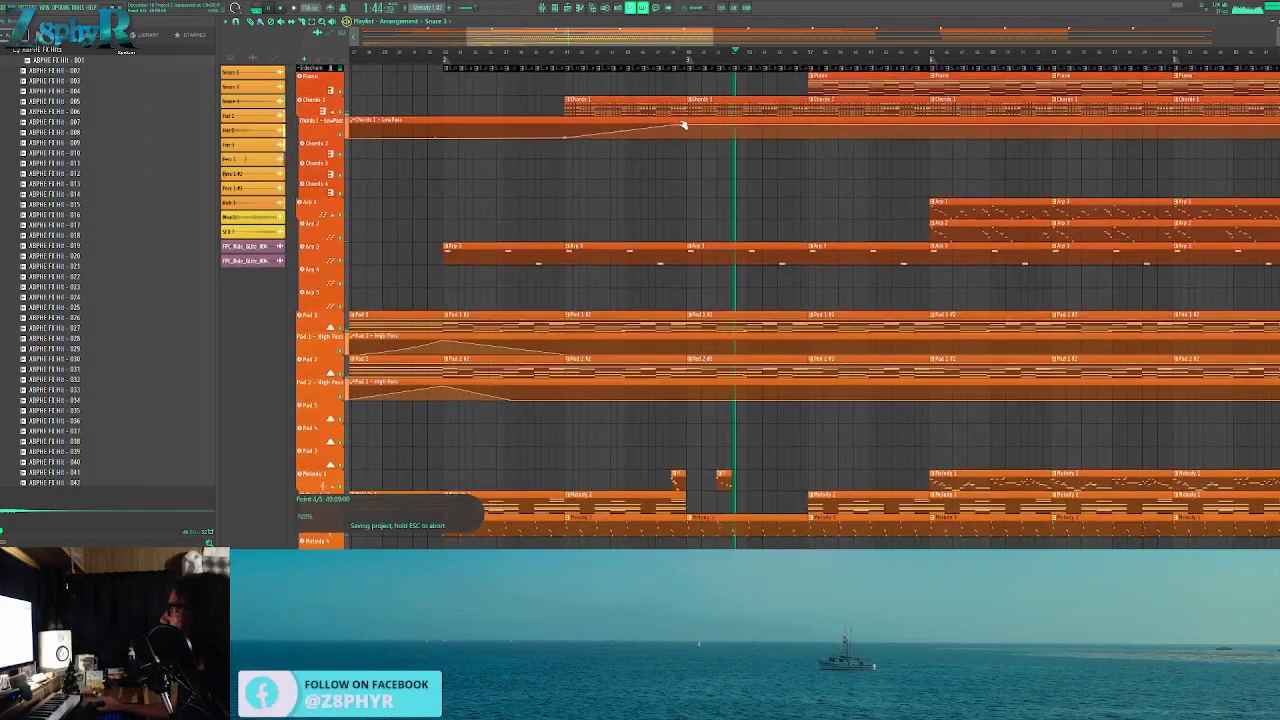
key(space)
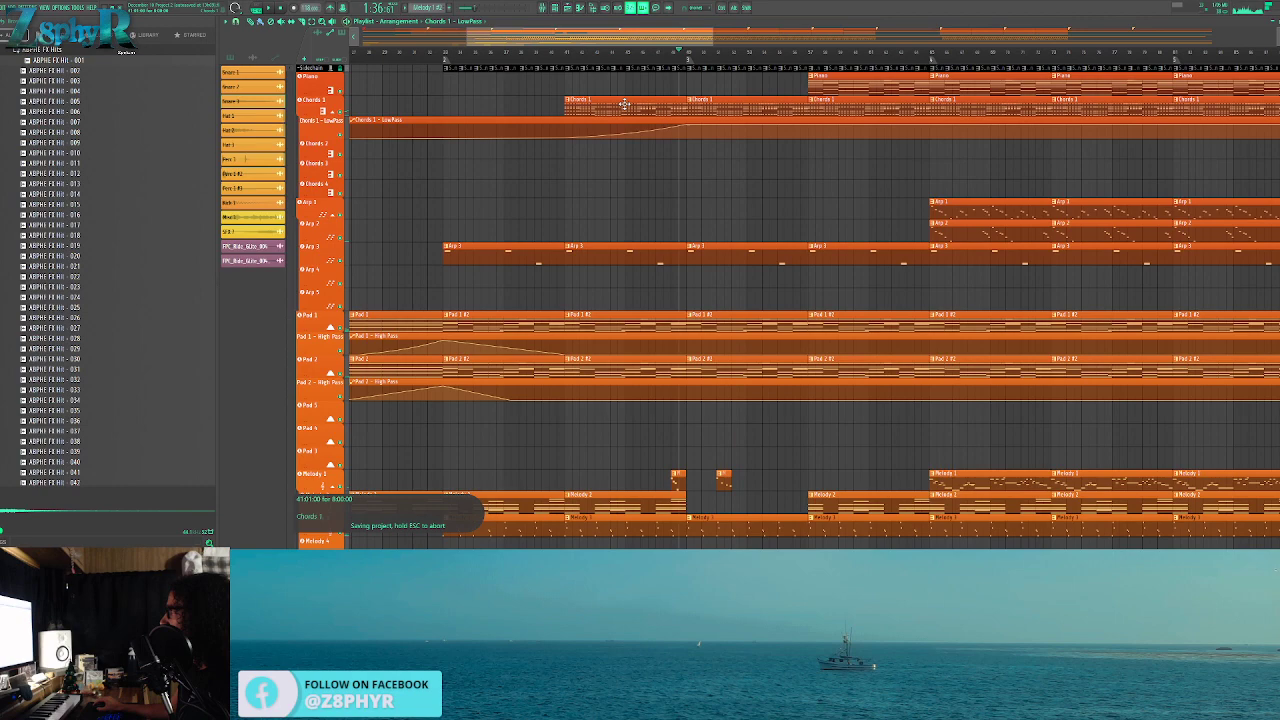
Open the Chords 1 notes and the channel's Sylenth1 instrument, and save the project
double_click(624, 104)
click(564, 8)
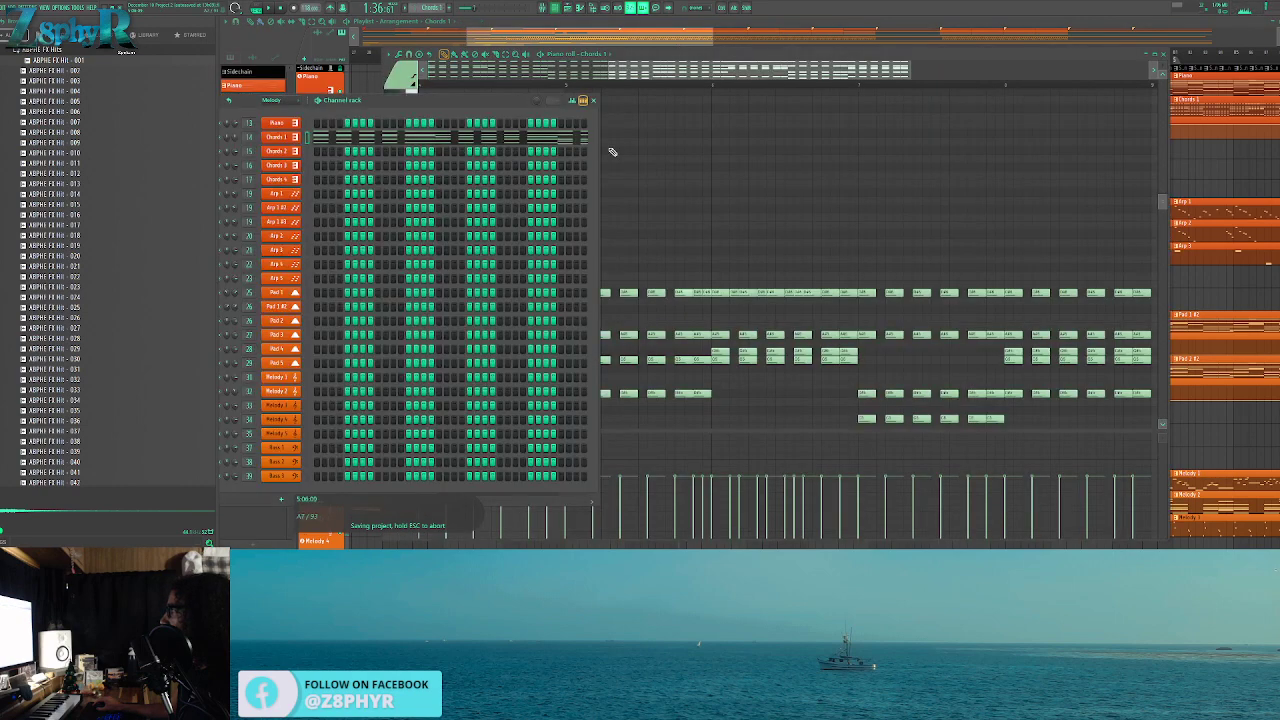
click(296, 137)
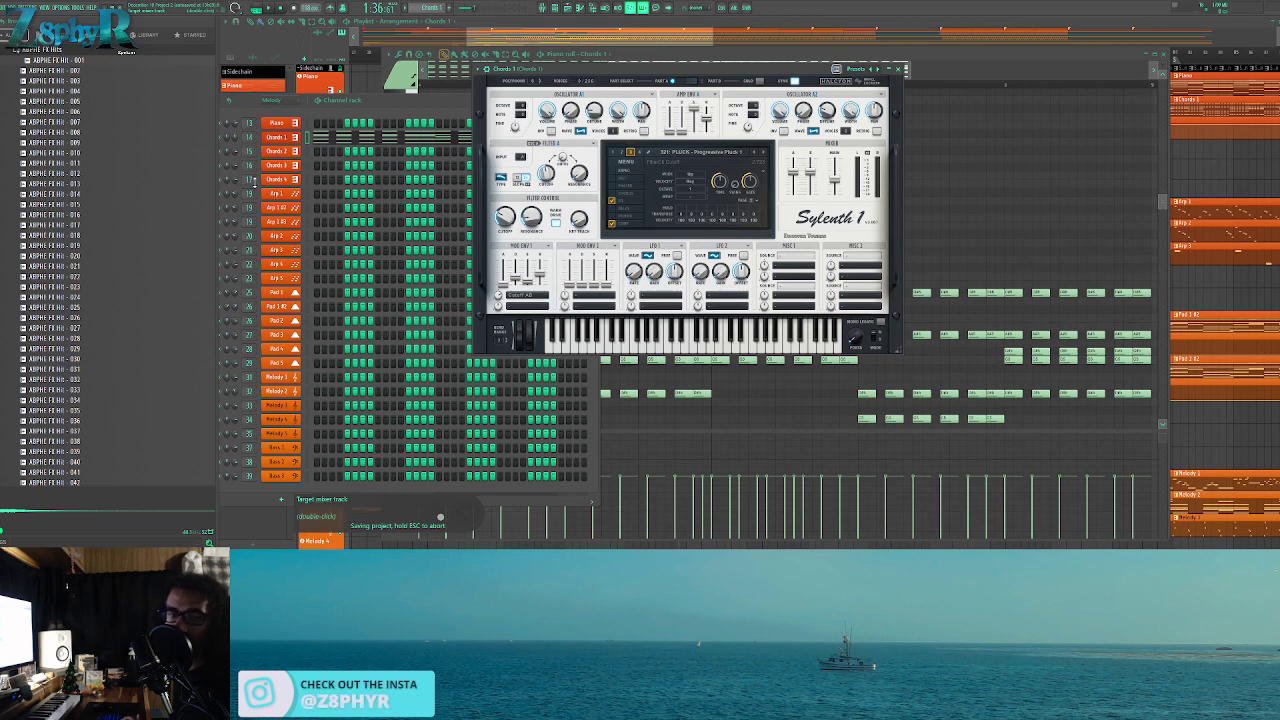
key(ctrl+s)
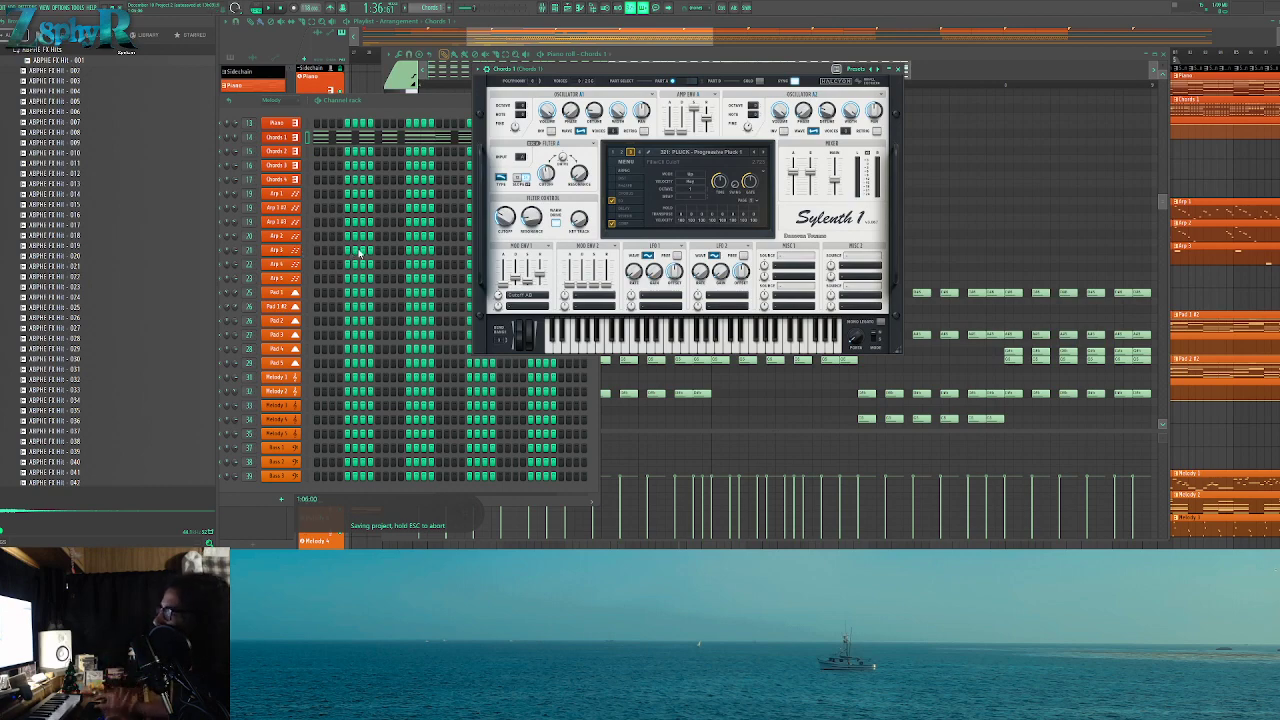
Close the Chords 1 instrument window and bring up the channel's mixer track with its effects
drag(627, 75, 555, 93)
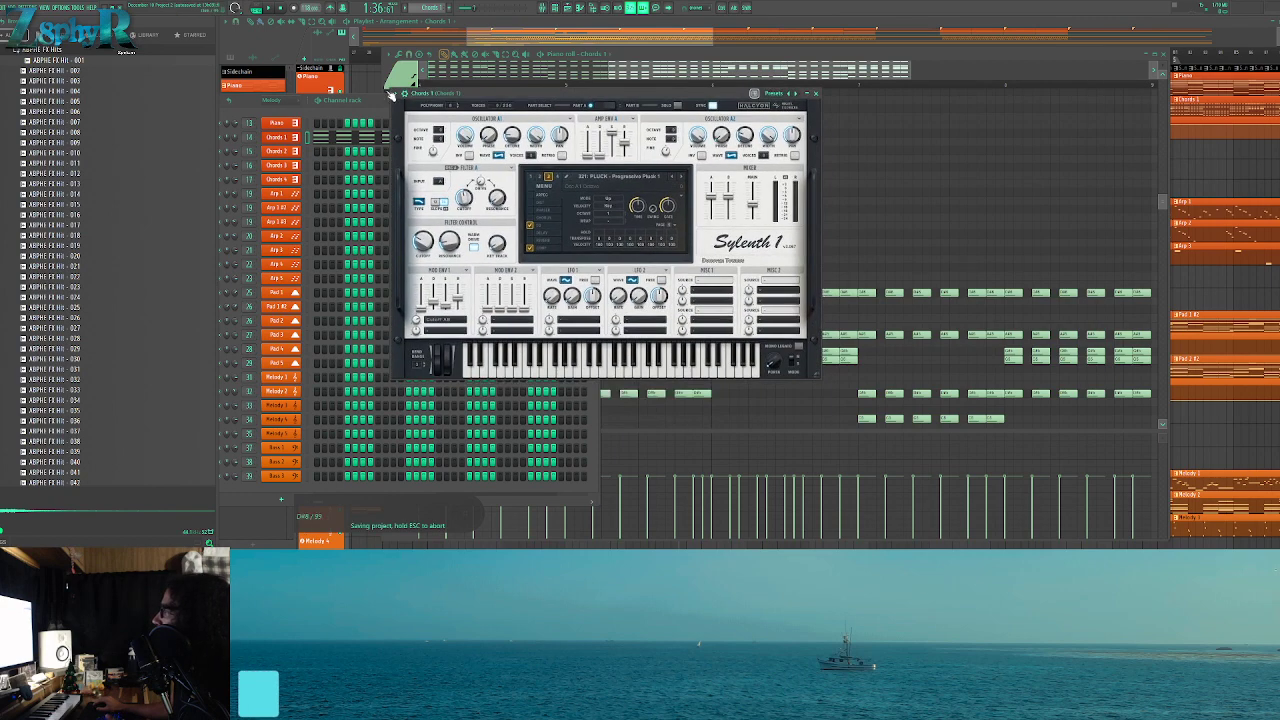
click(817, 95)
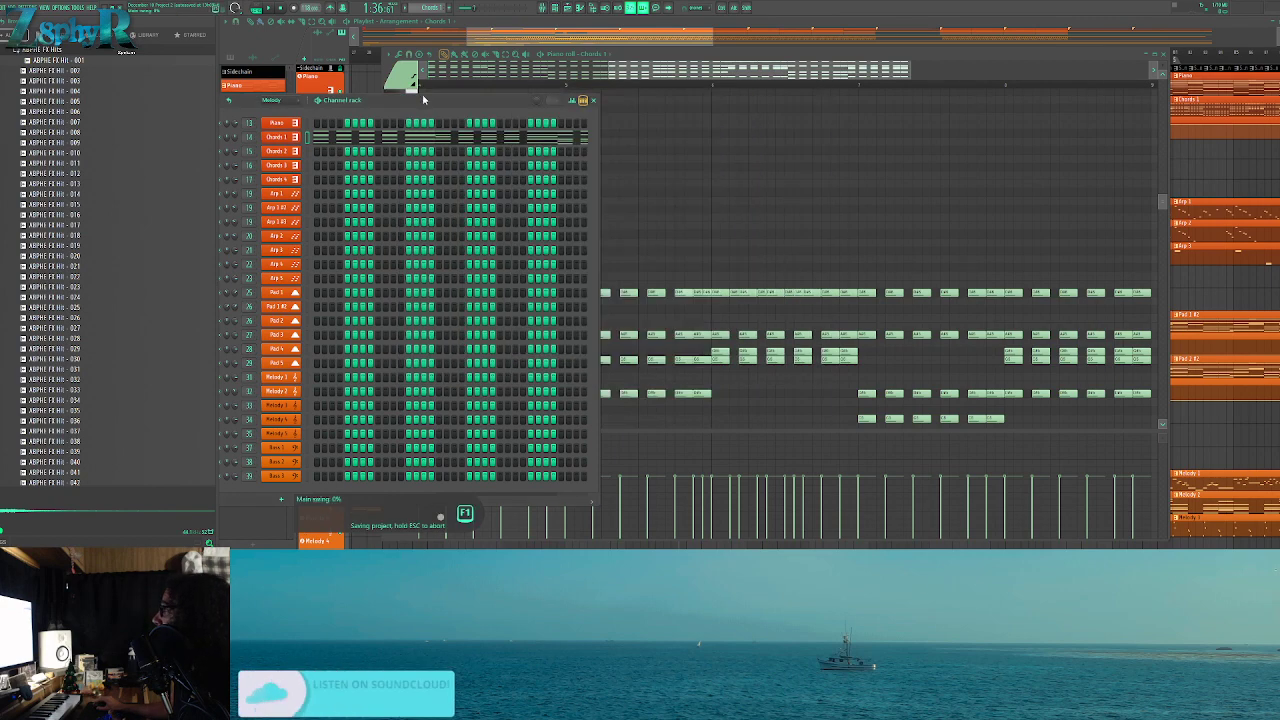
double_click(248, 137)
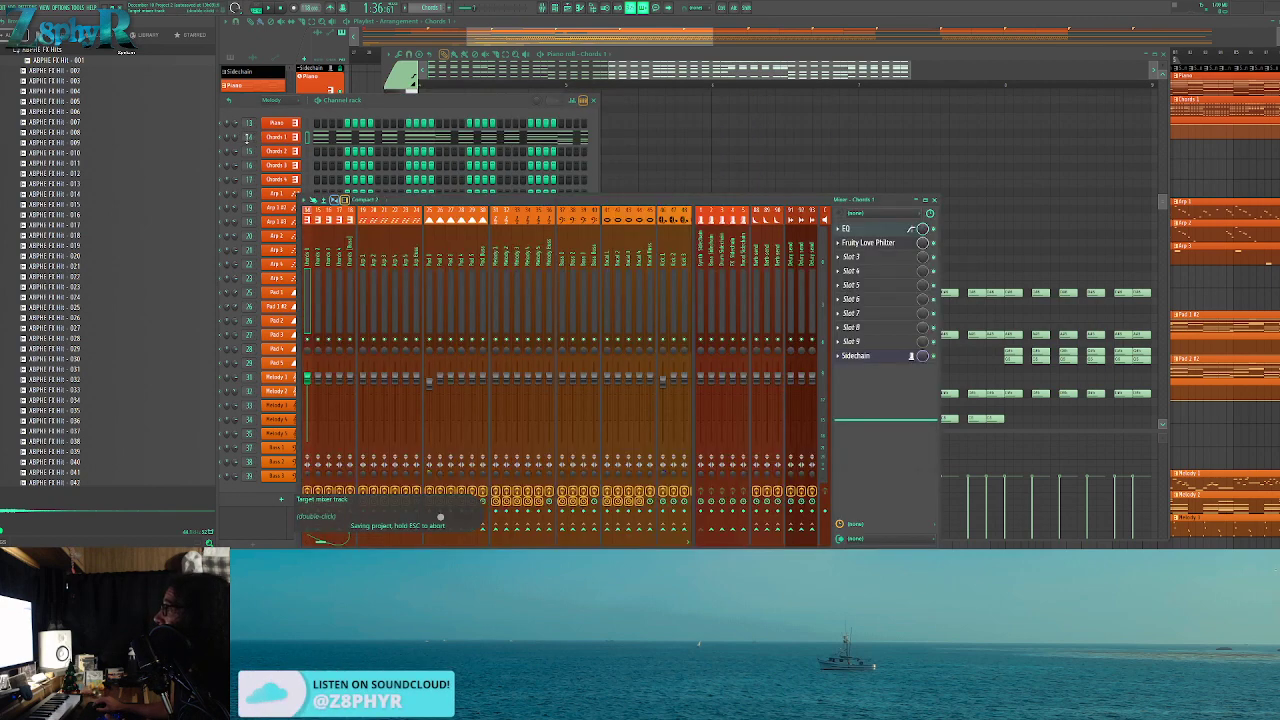
Open the Chords 1 Sylenth1 instrument and create an automation clip for its filter control cutoff
click(868, 255)
click(336, 252)
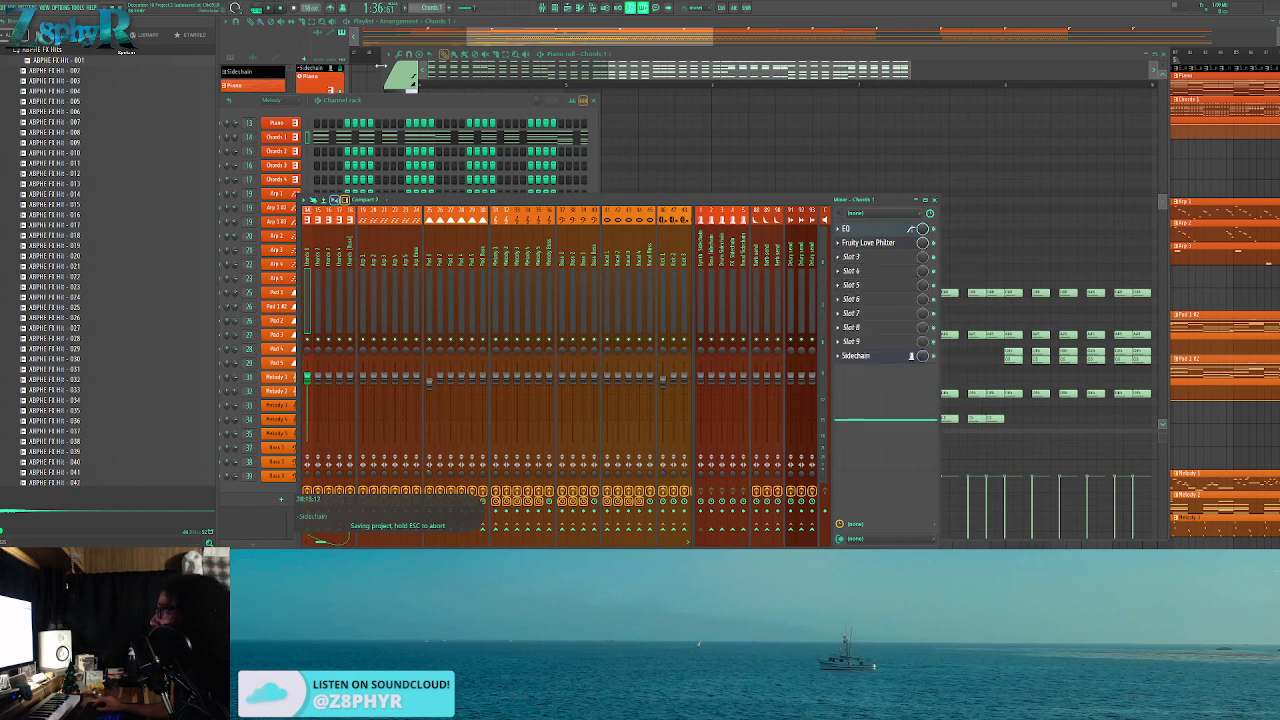
click(278, 137)
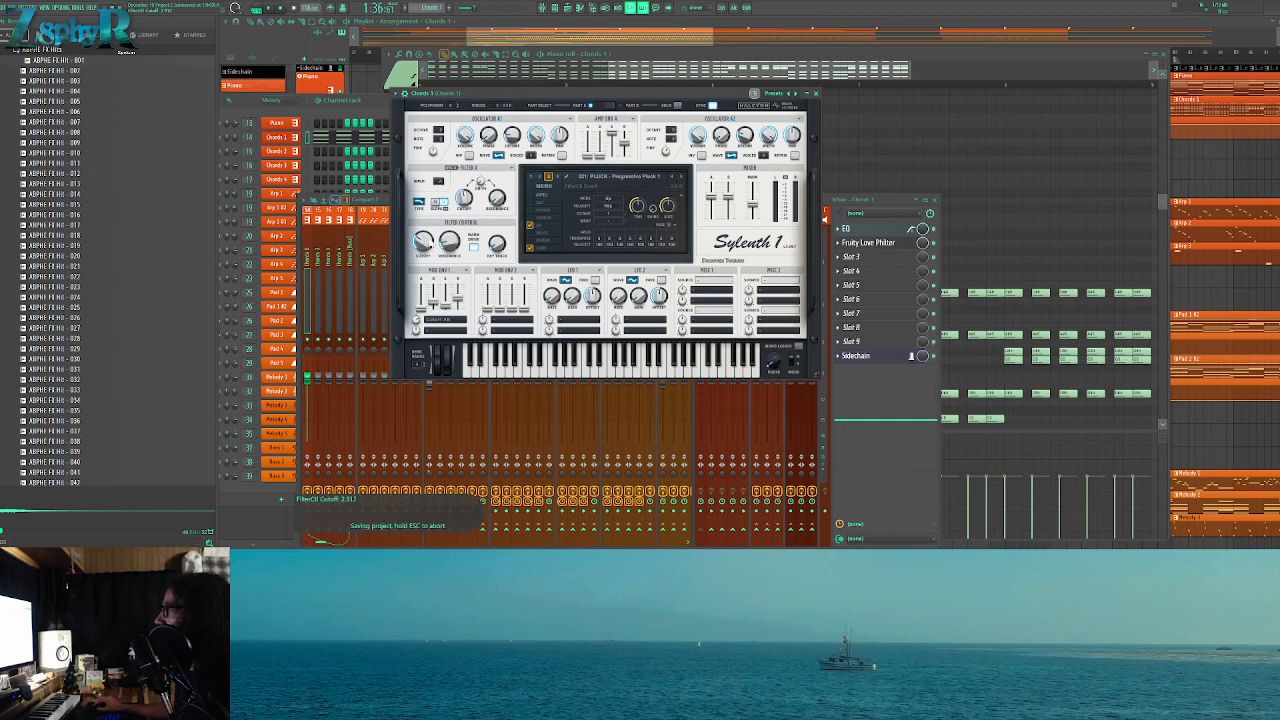
click(342, 11)
click(394, 73)
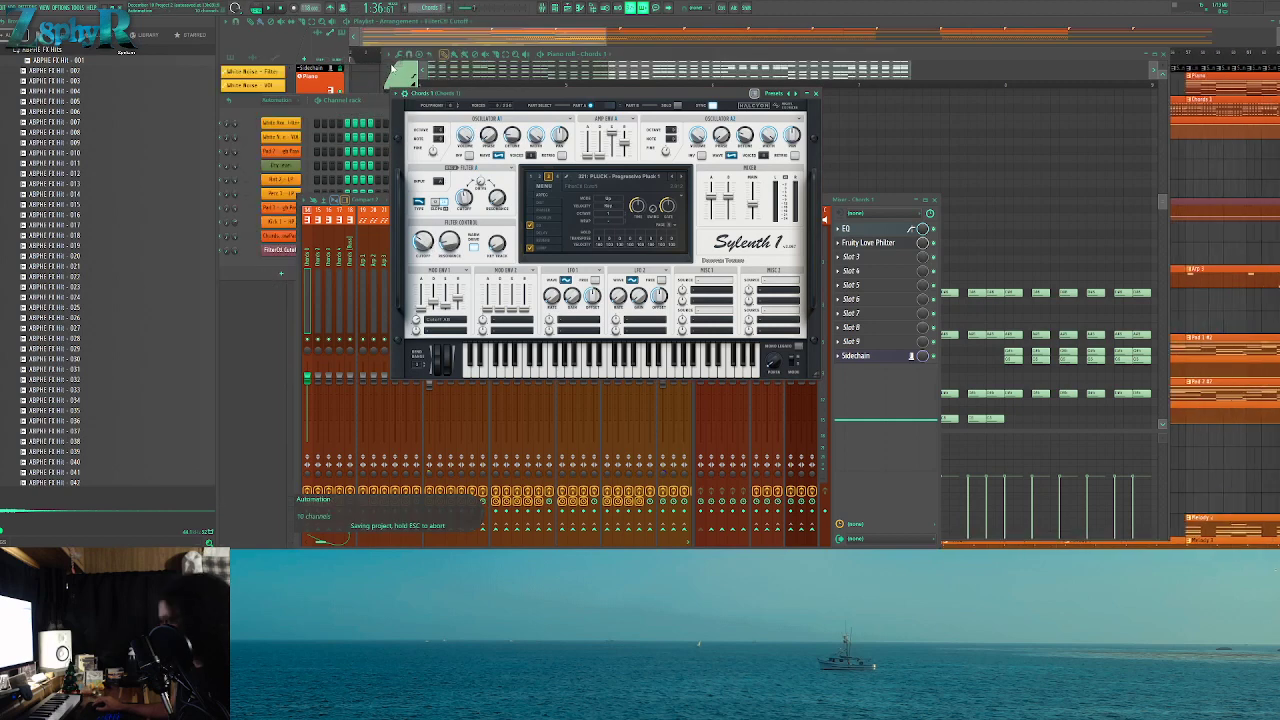
Move the filter cutoff automation track directly below Chords 1 - LowPass and rename it Chords 1 - Filter Freq
click(561, 38)
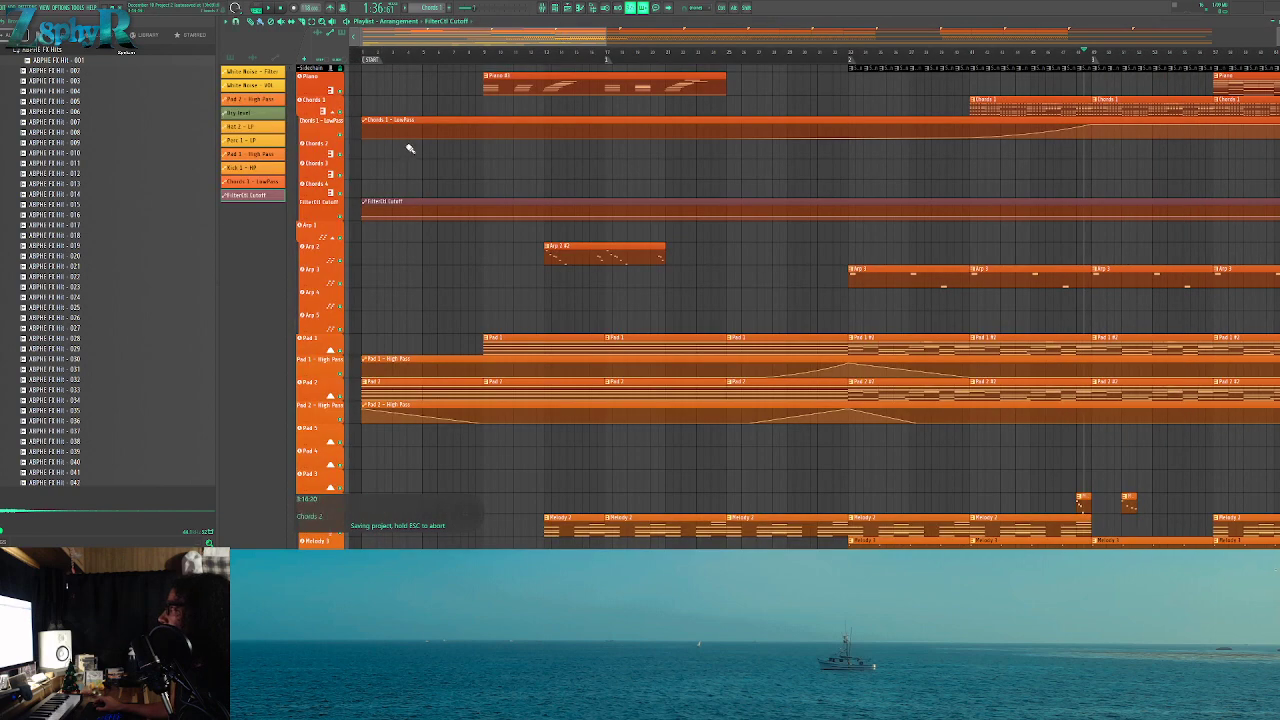
drag(328, 210, 330, 143)
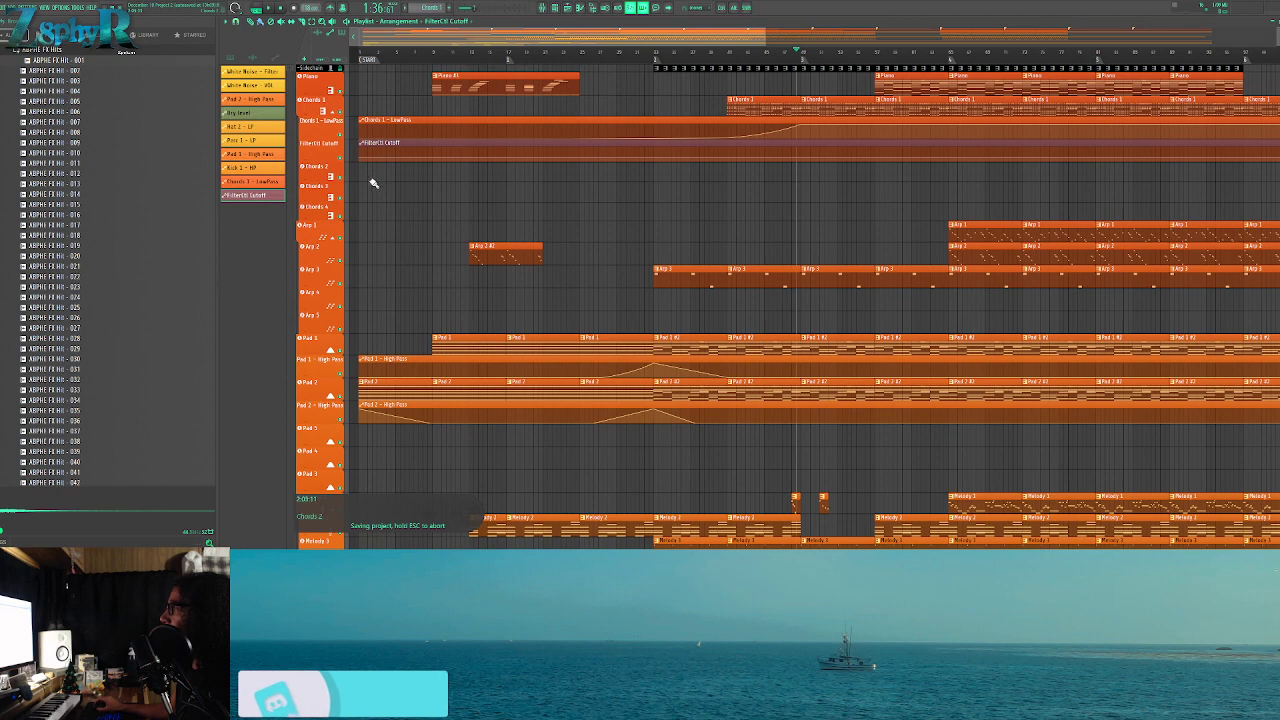
middle_click(316, 152)
text(Chords 1 - Filter Freq)
key(Return)
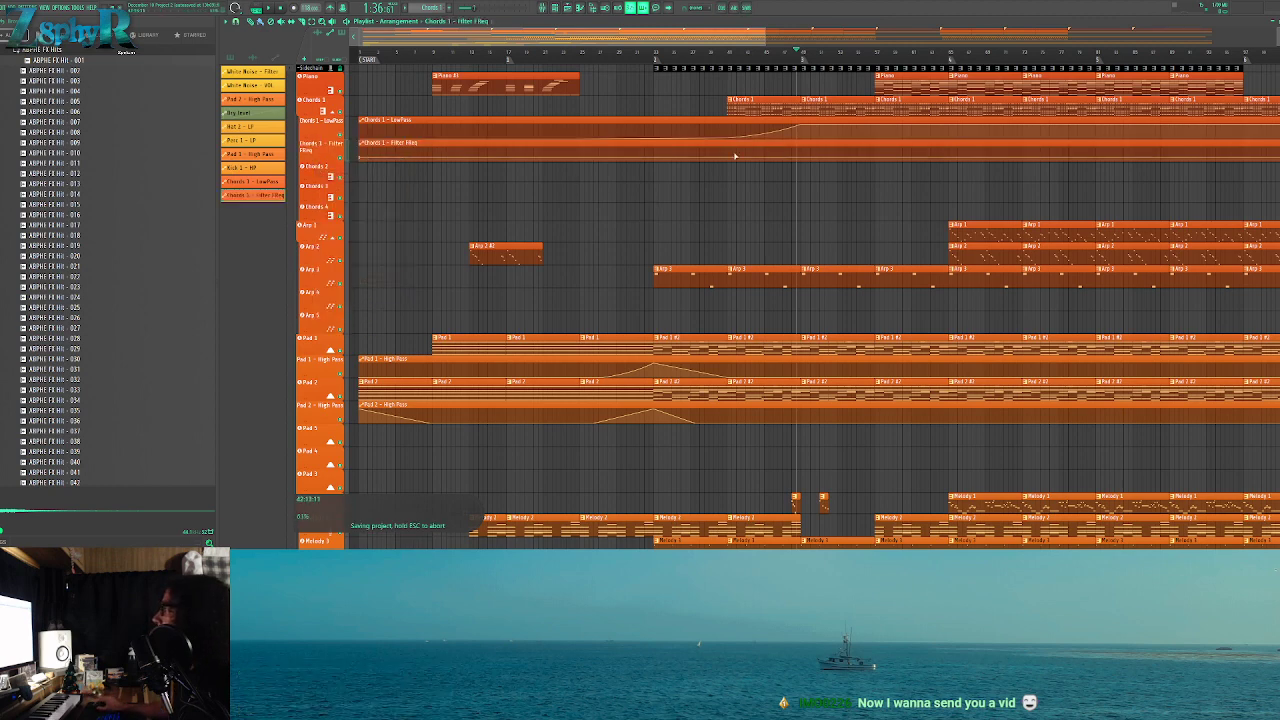
Add points to the Chords 1 - Filter Freq automation so it peaks at bar 41 and curves down to bar 49
drag(799, 157, 732, 152)
right_click(800, 153)
click(822, 281)
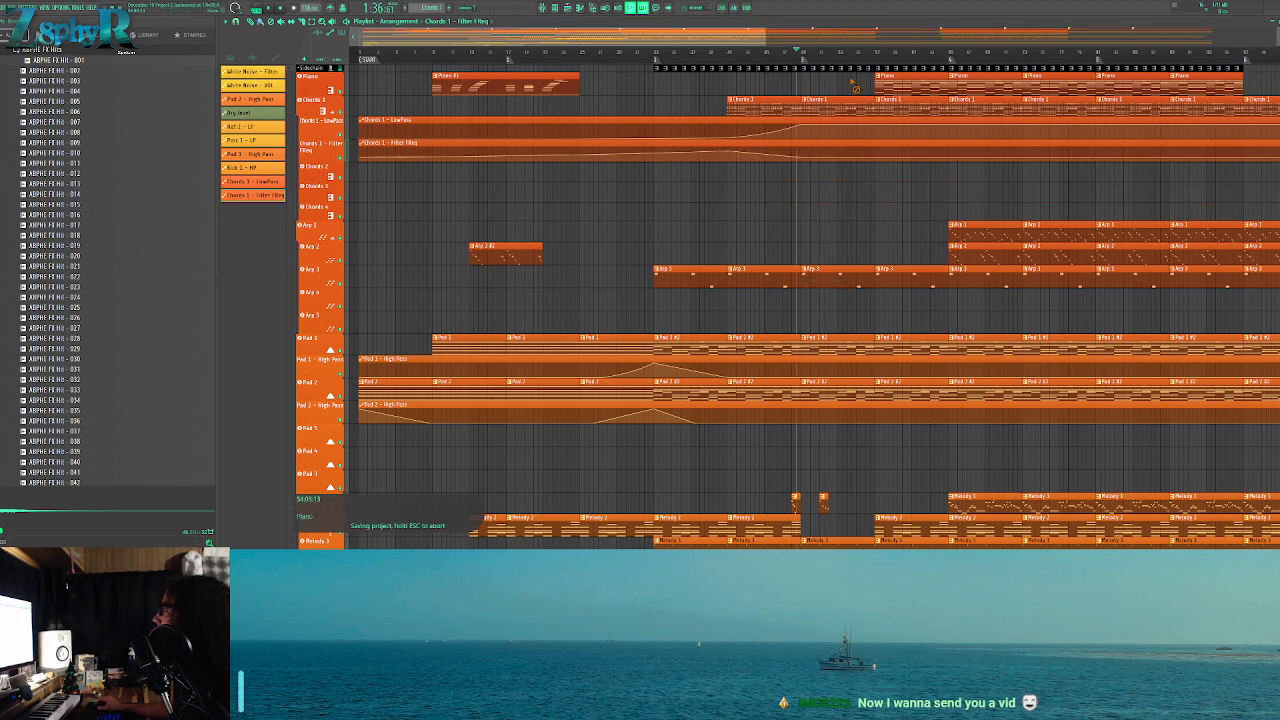
Delete the Piano clip at bar 57, play from bar 41, and raise the starting point of Chords 1 - Filter Freq
right_click(880, 85)
click(728, 52)
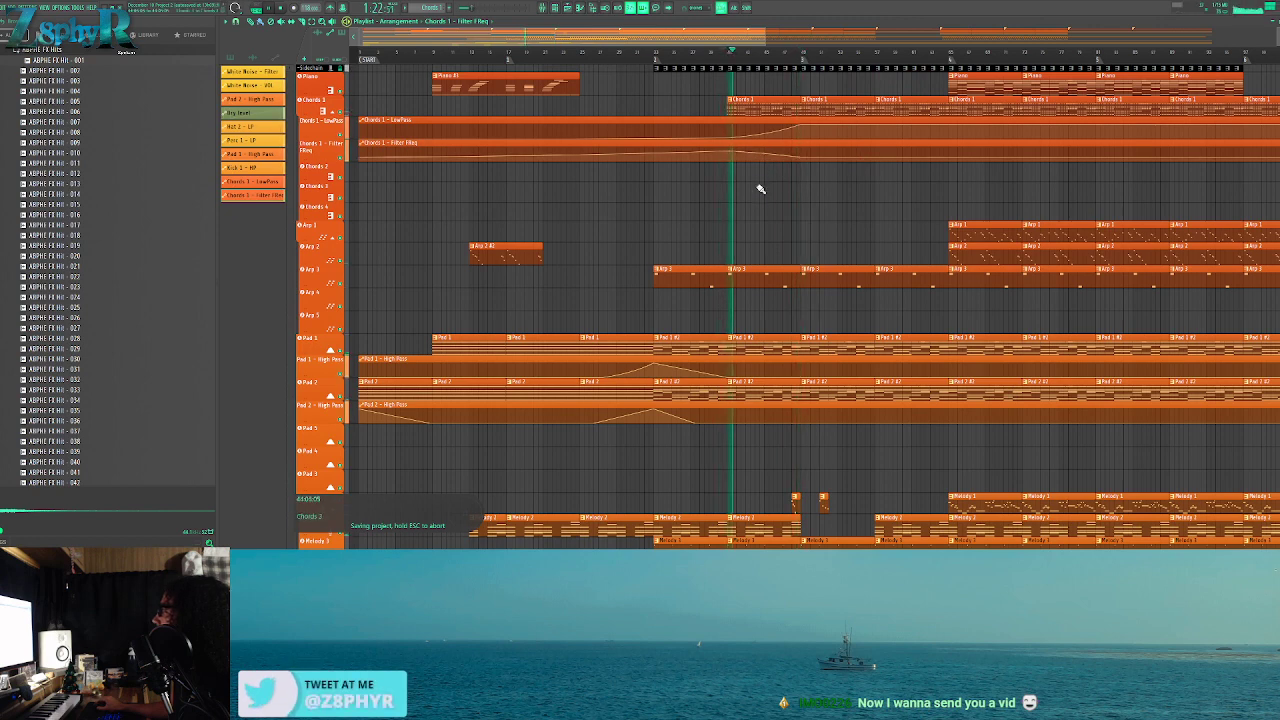
drag(360, 157, 360, 152)
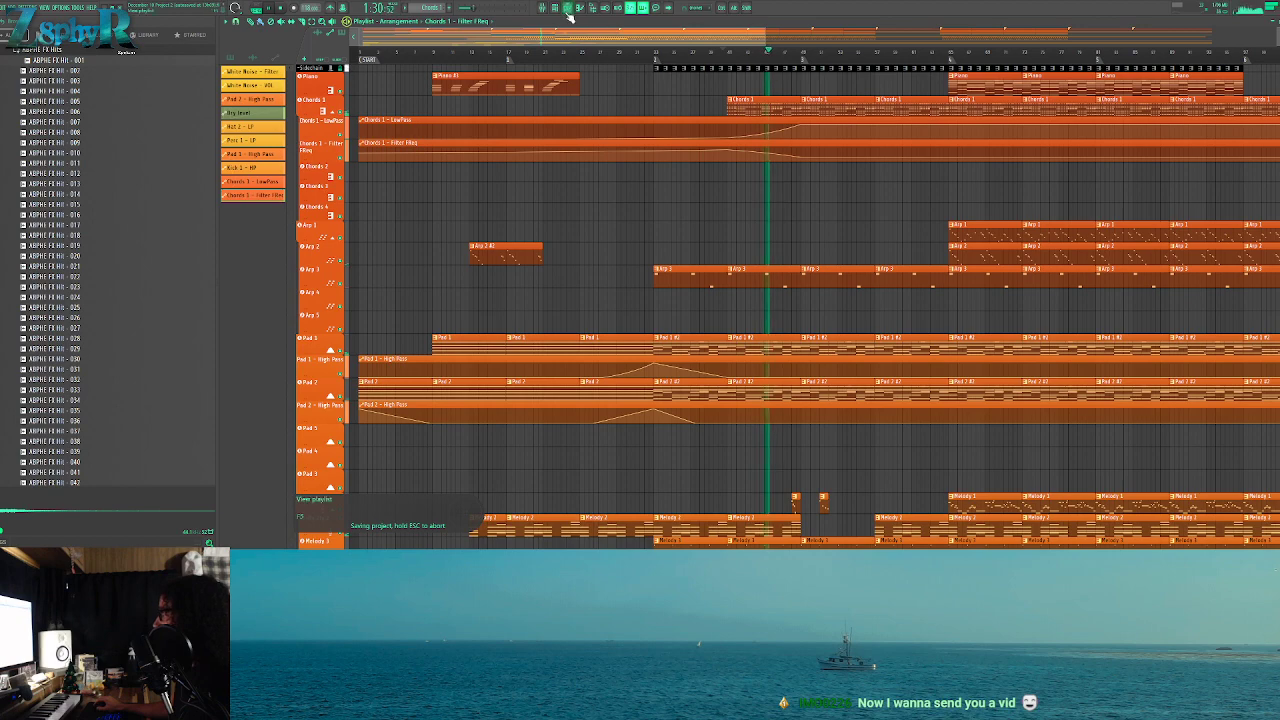
Keep playing past bar 49 and bring up Fruity Love Philter on the Chords 1 mixer track
drag(733, 210, 590, 212)
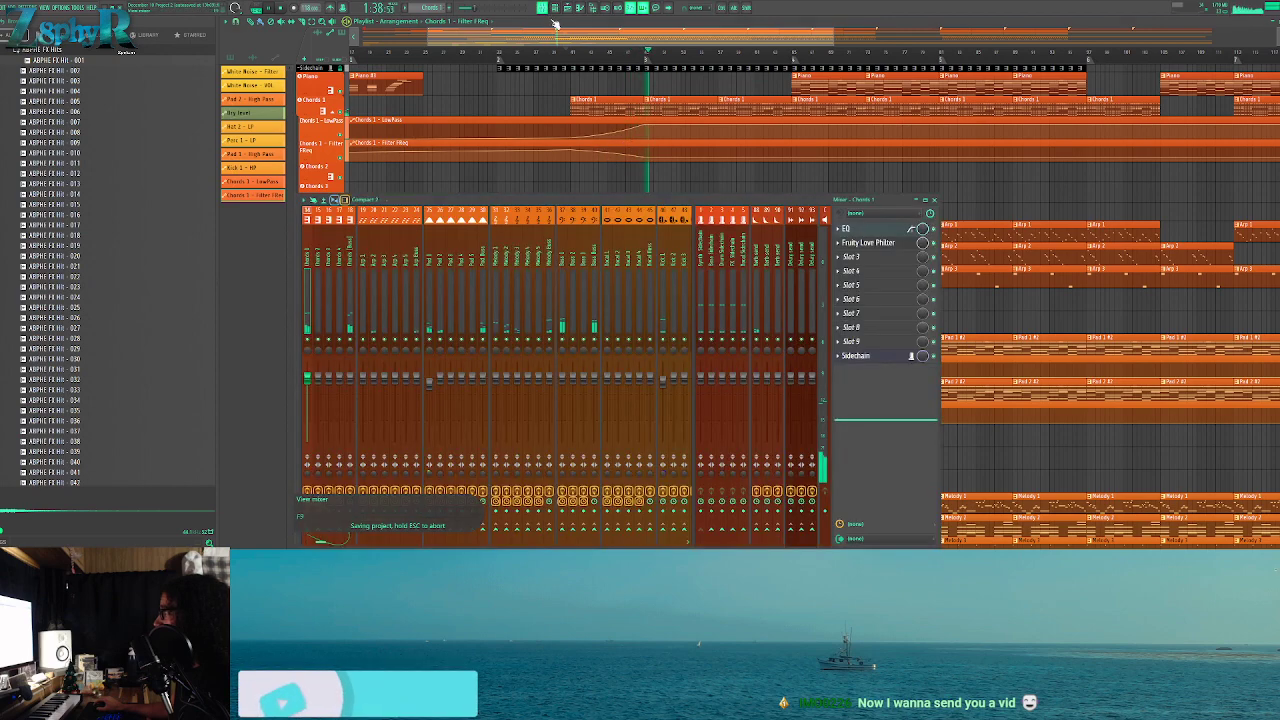
key(F9)
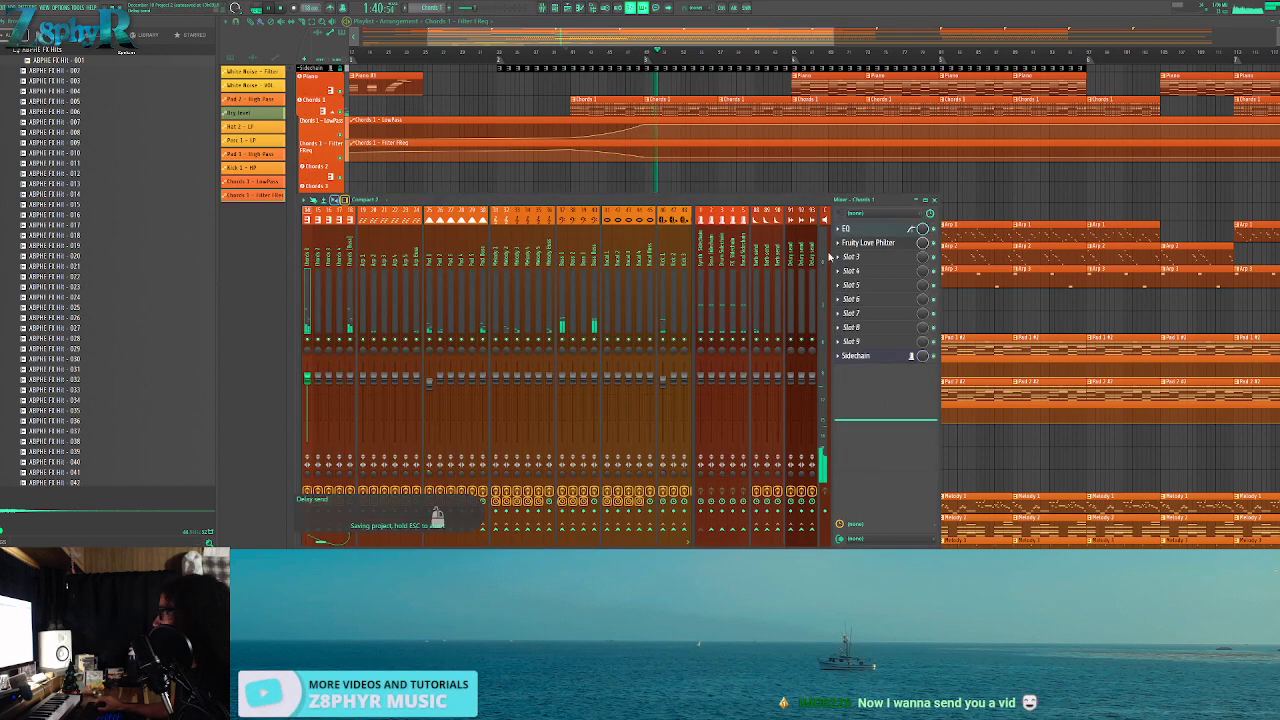
click(876, 243)
click(876, 243)
click(876, 243)
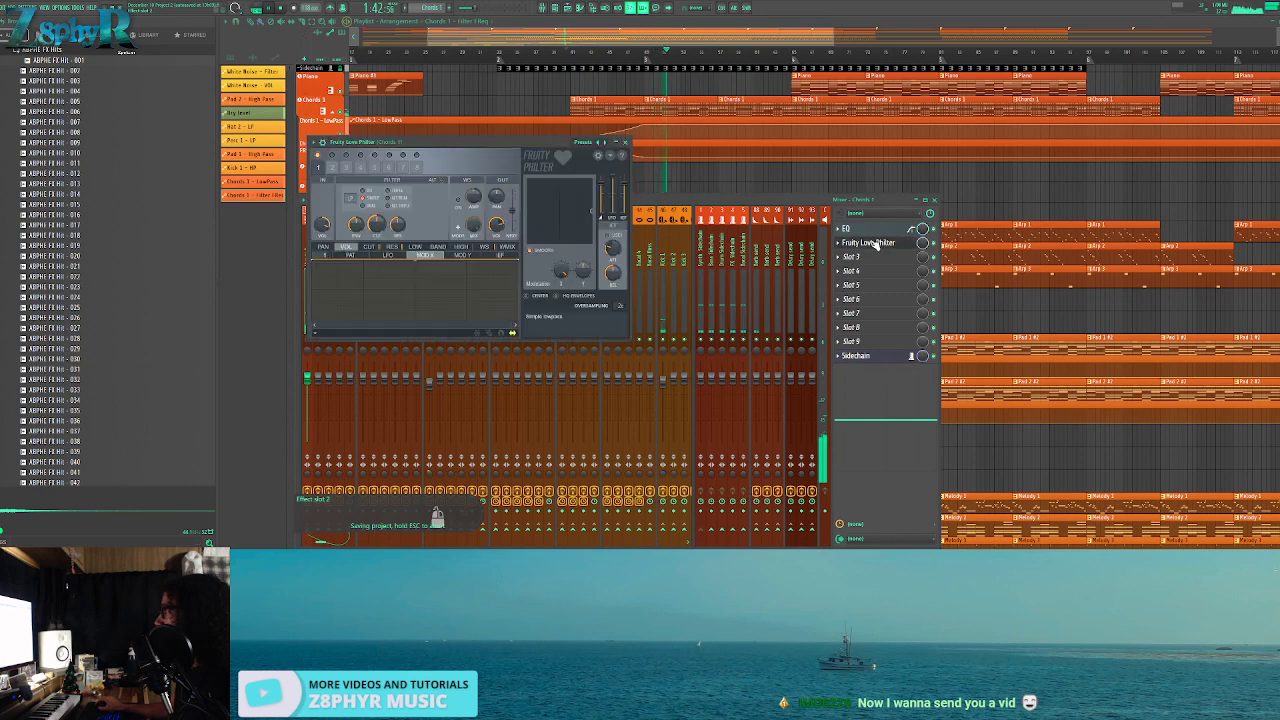
drag(410, 145, 480, 168)
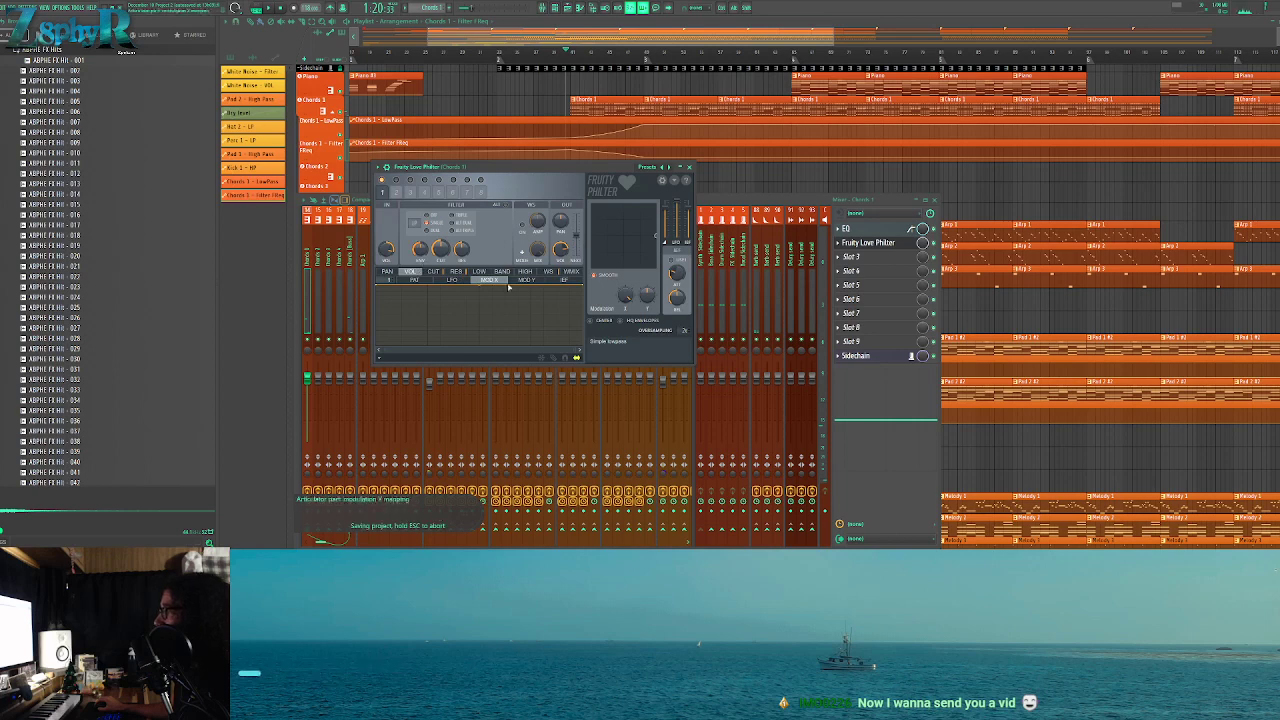
In Fruity Love Philter, lower the starting point of the volume Mod X curve and bend its rise upward
click(441, 272)
click(416, 273)
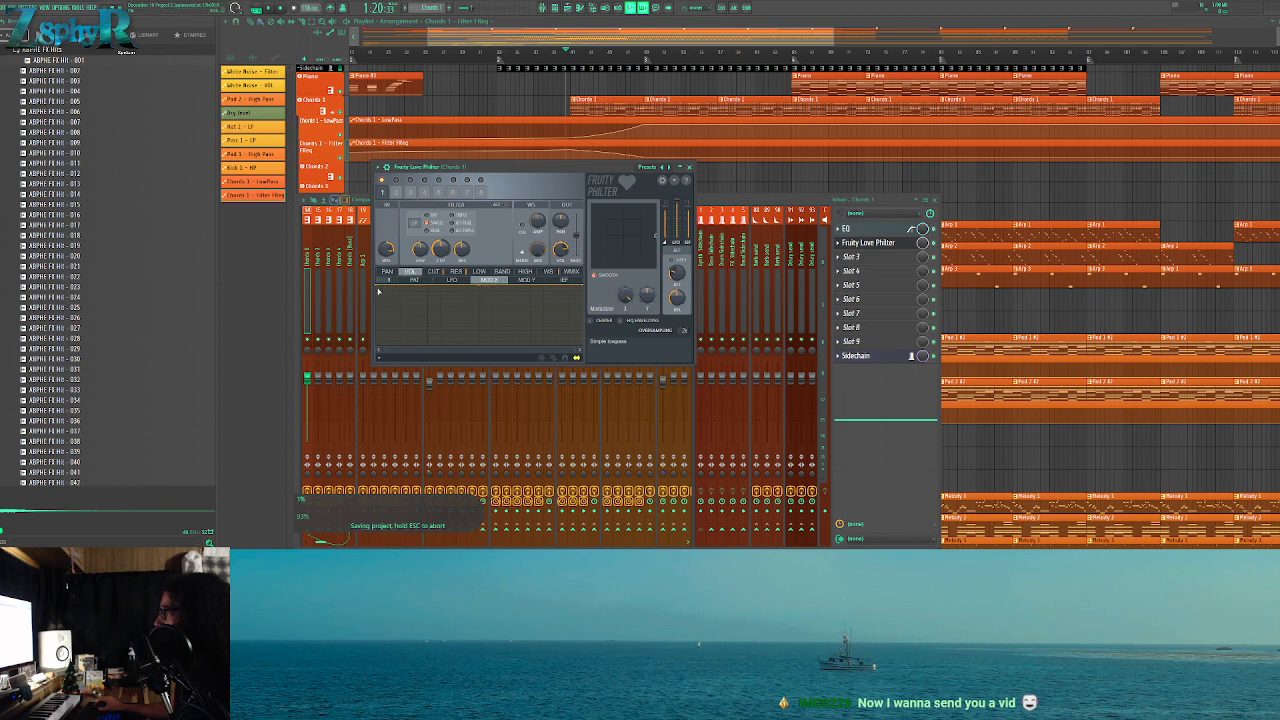
drag(380, 287, 380, 309)
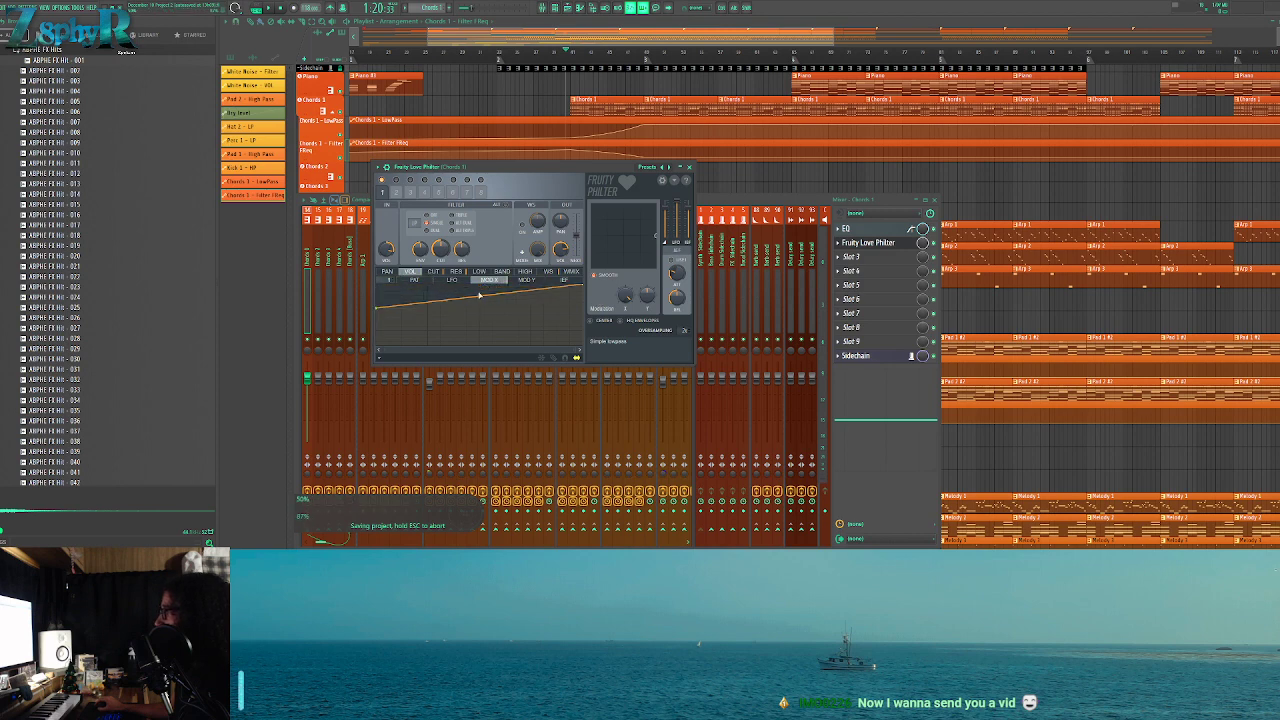
drag(480, 296, 480, 287)
Return to the Chords 1 mixer track and recheck the Mod X volume curve in Fruity Love Philter
click(561, 84)
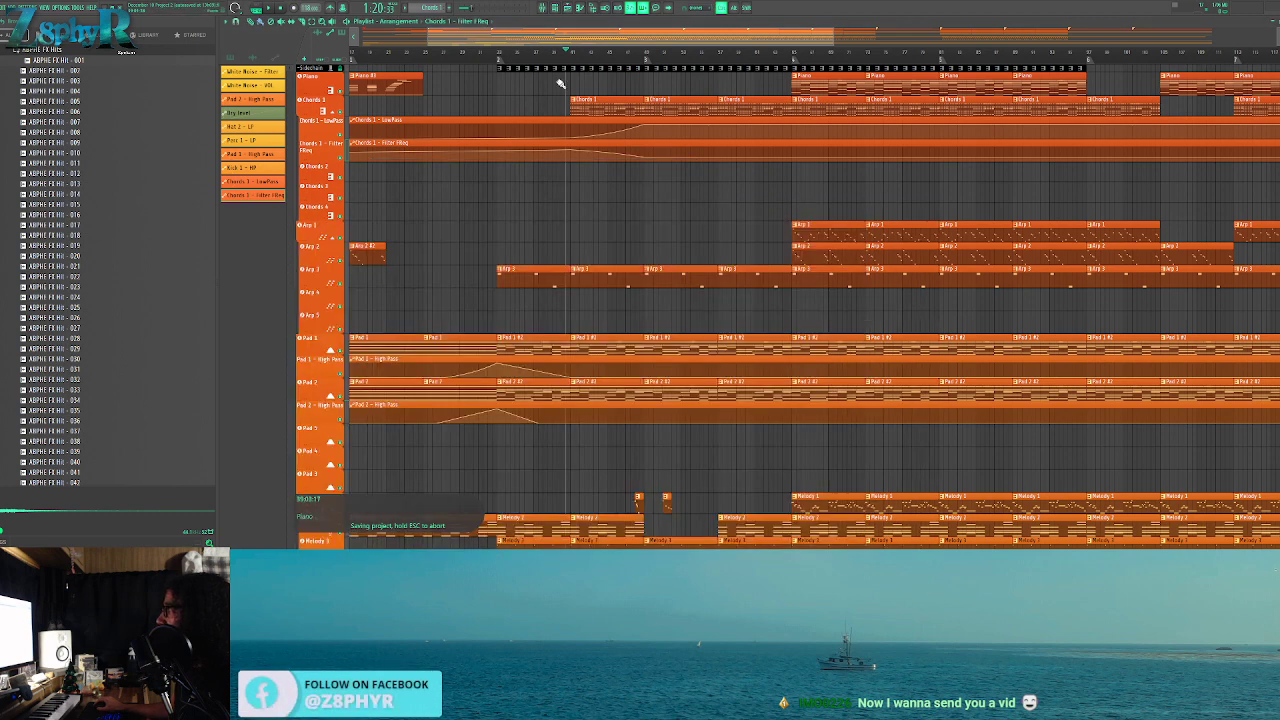
click(551, 10)
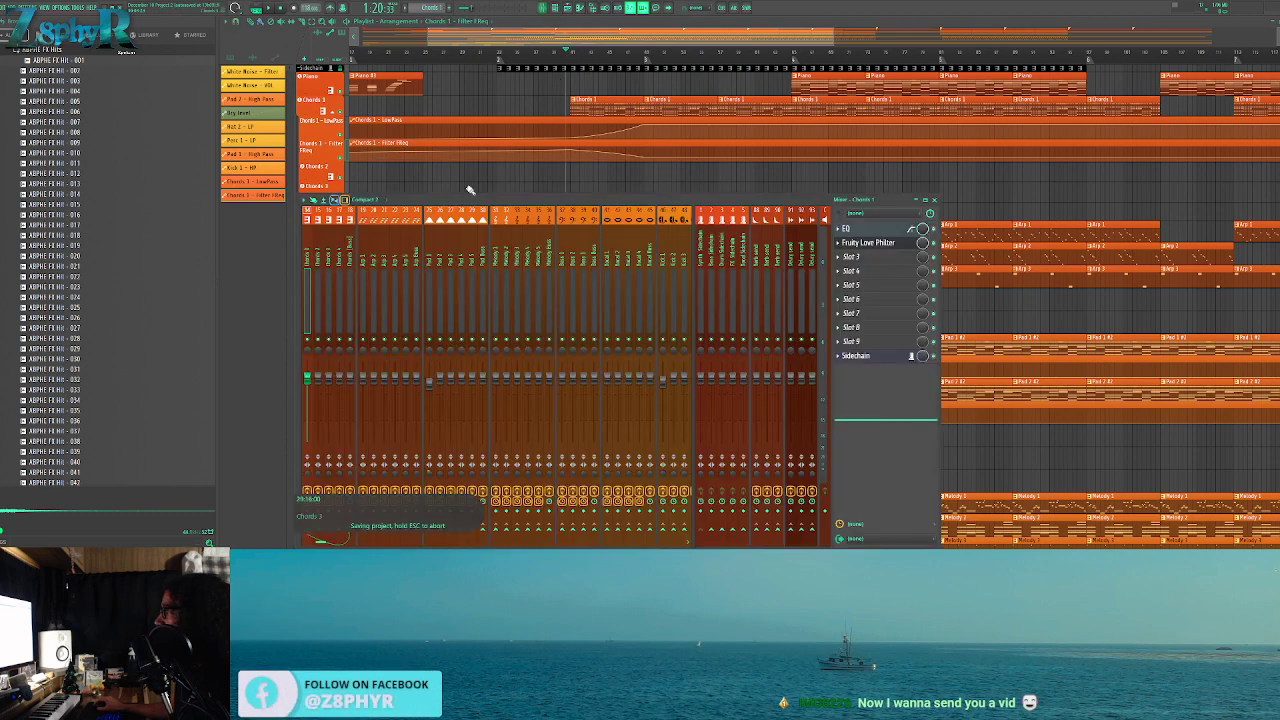
click(868, 243)
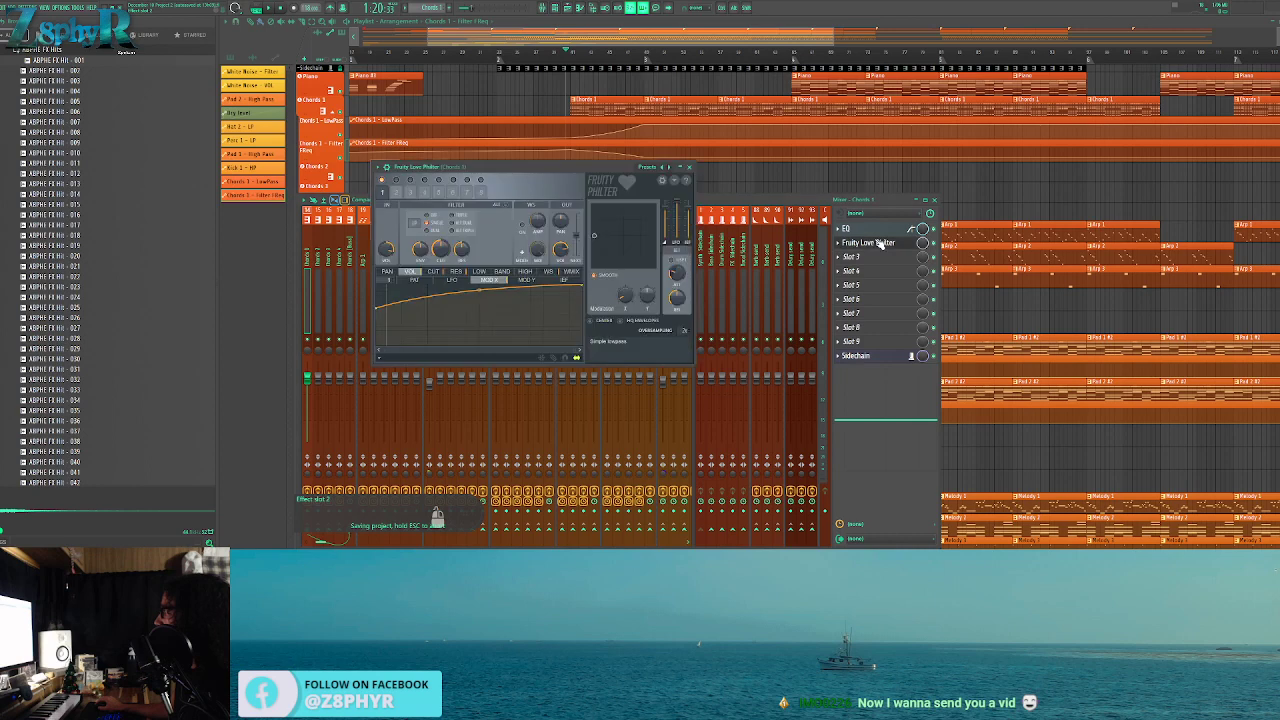
click(880, 245)
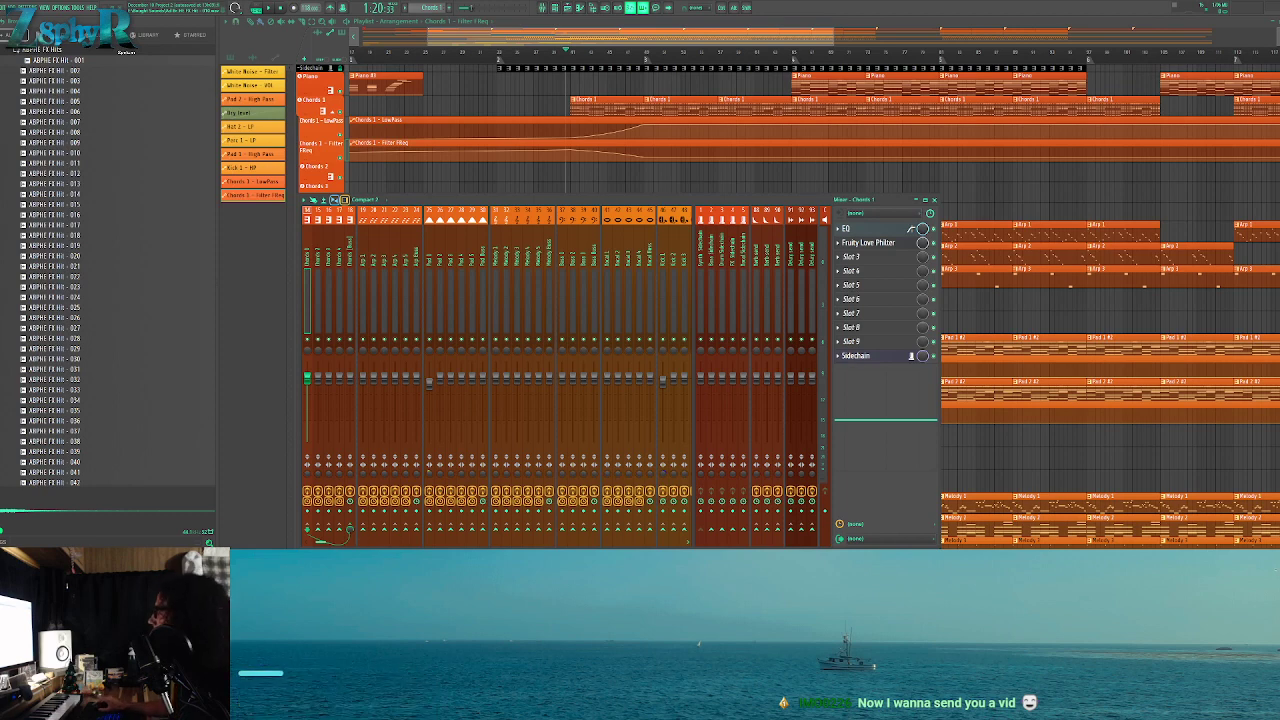
click(883, 245)
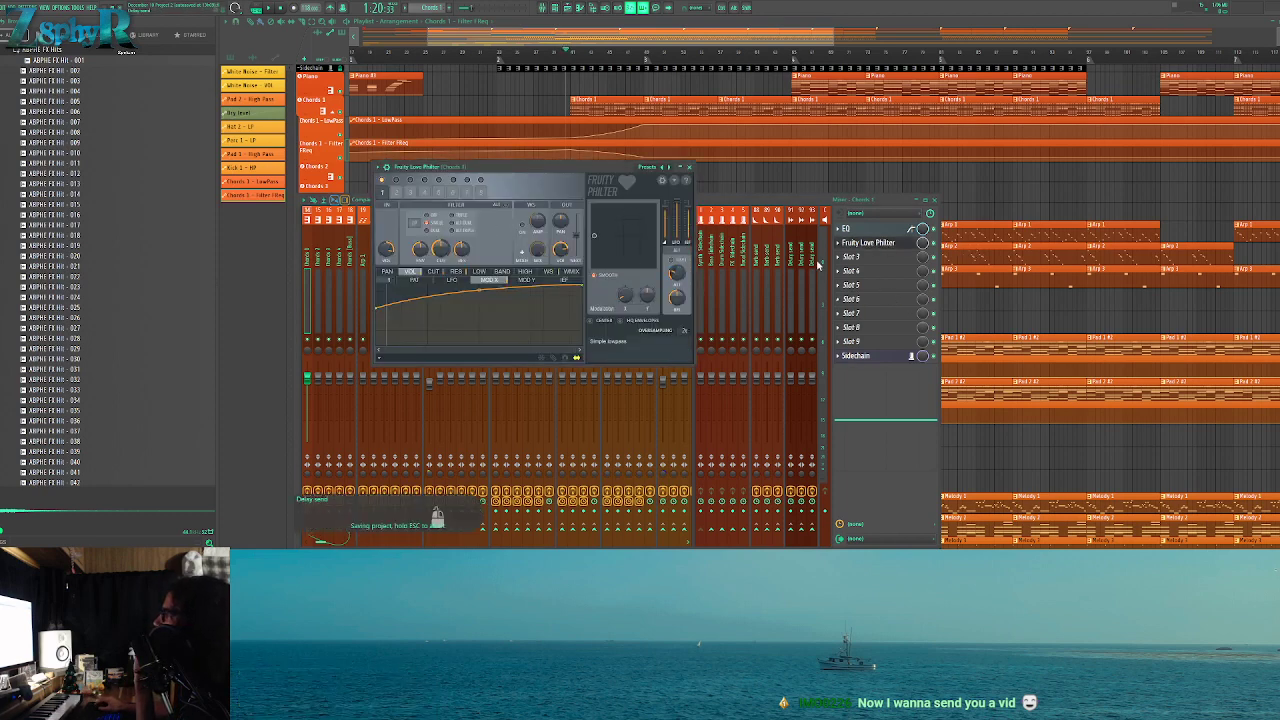
Load Fruity Parametric EQ 2 into slot 3 of the Chords 1 mixer track, then hide the EQ and mixer
click(856, 258)
mouse_move(959, 325)
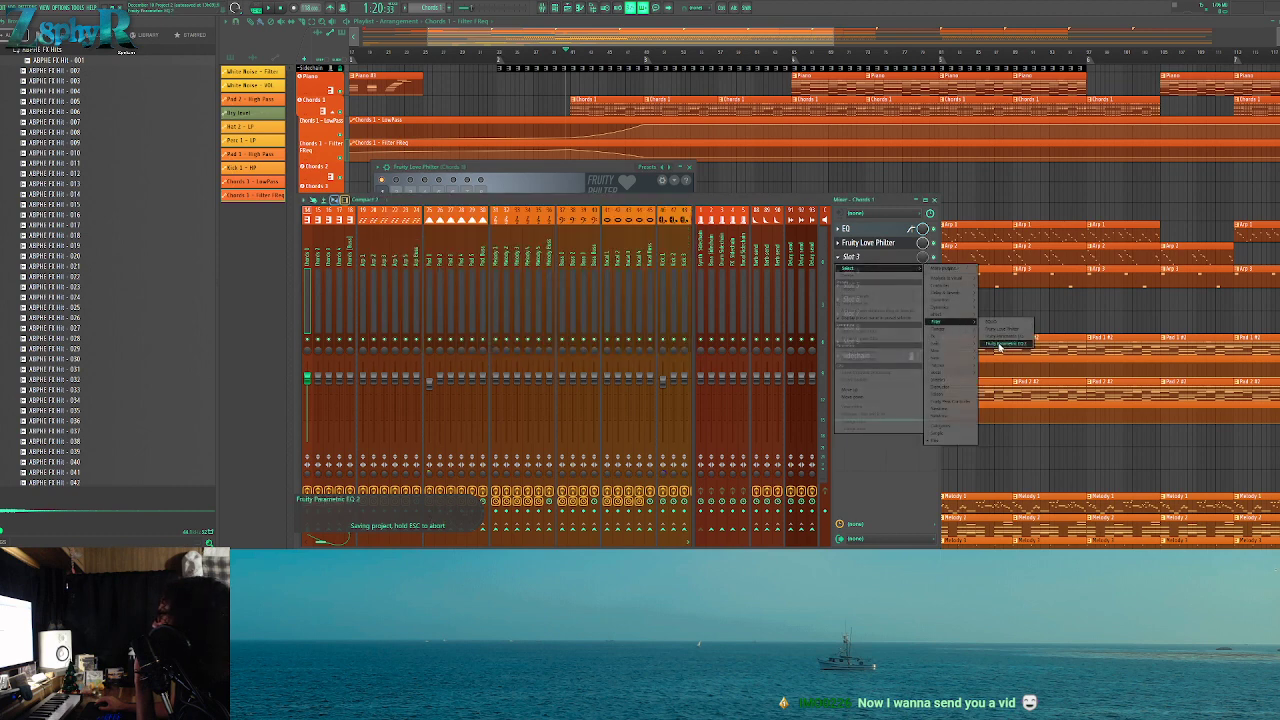
click(1001, 345)
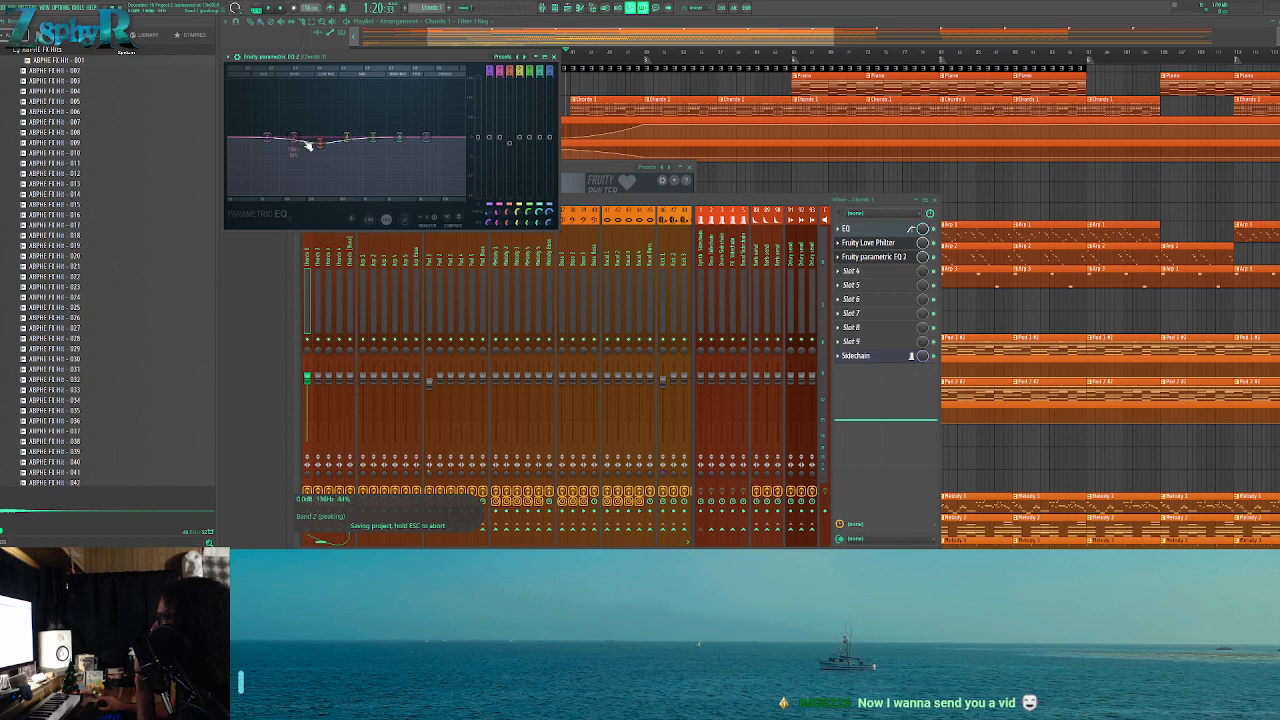
click(554, 56)
key(F9)
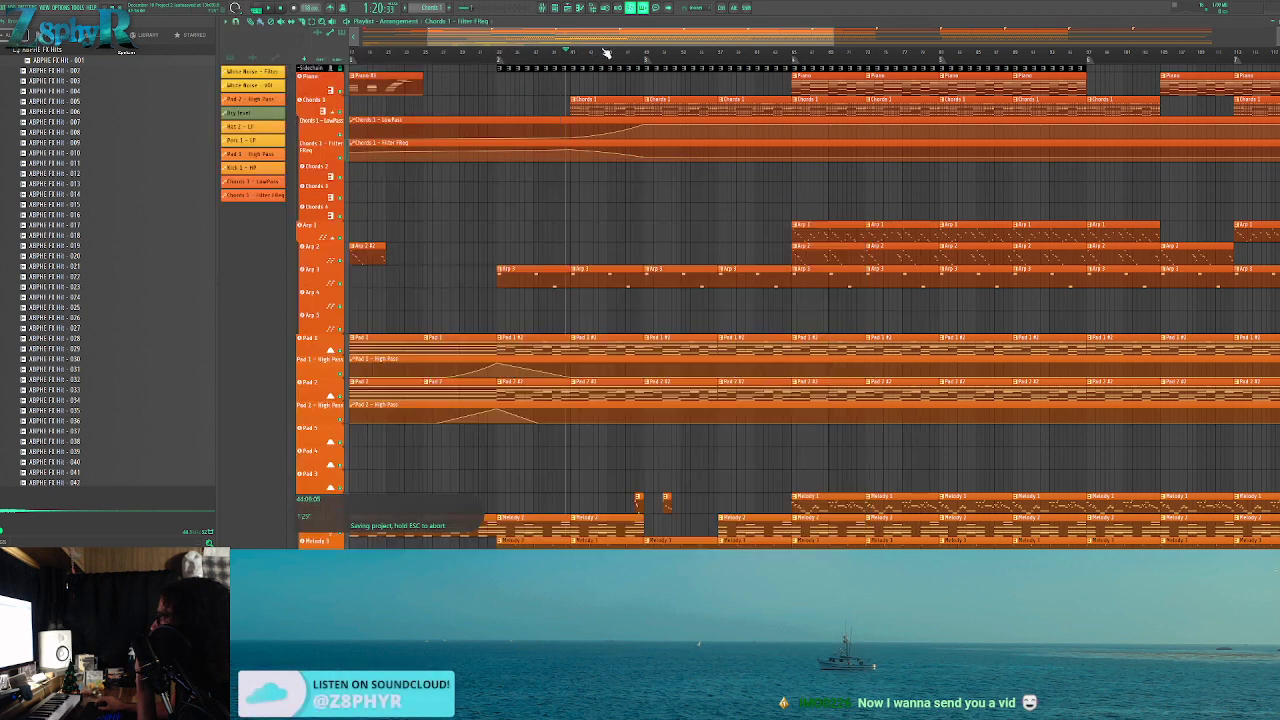
Play the section and adjust the first Chords 1 - Filter Freq point so the automation runs level up to bar 41
key(space)
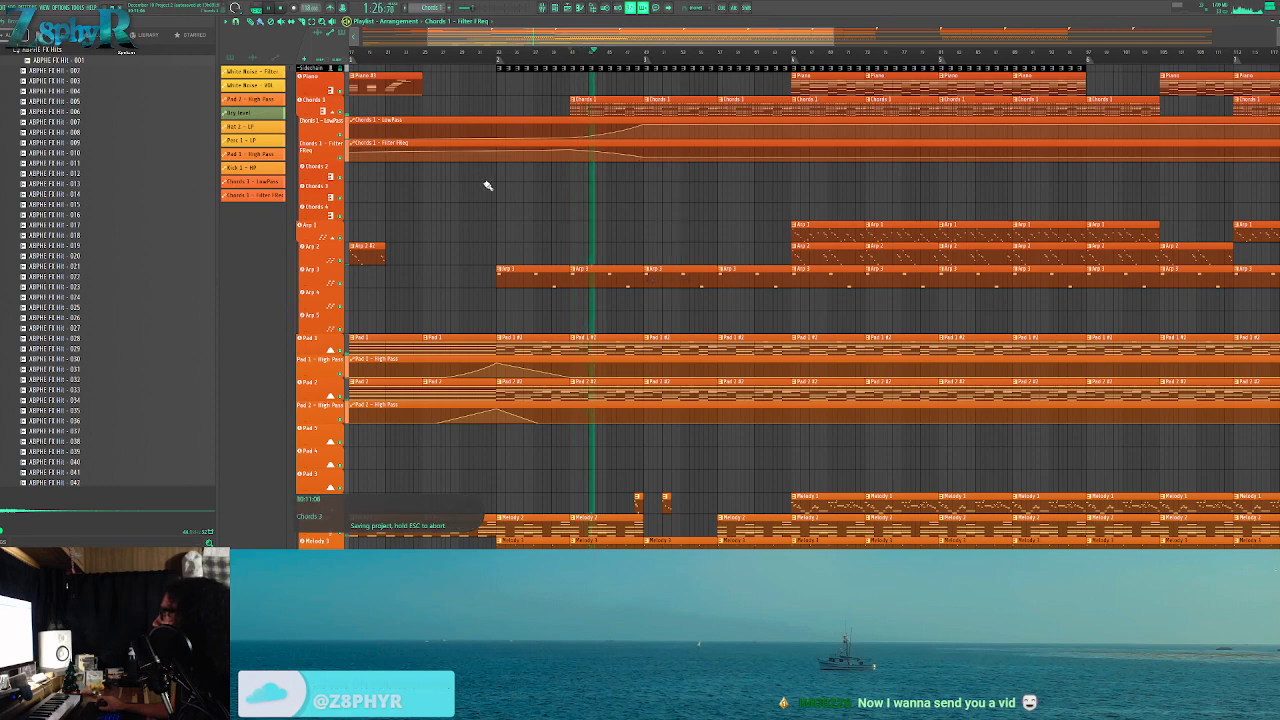
scroll(491, 166, left, 3)
right_click(363, 153)
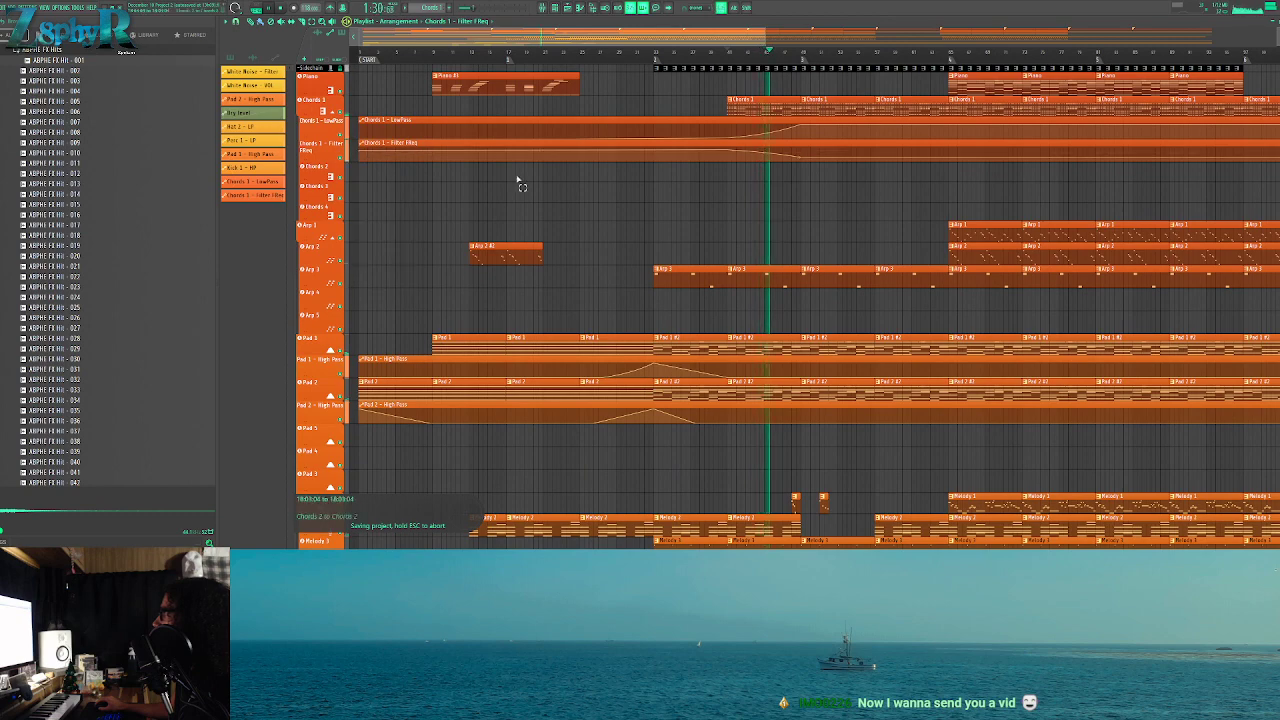
Check Fruity Love Philter on the Chords 1 mixer track while playback crosses bar 49, then close the open windows
scroll(520, 220, right, 6)
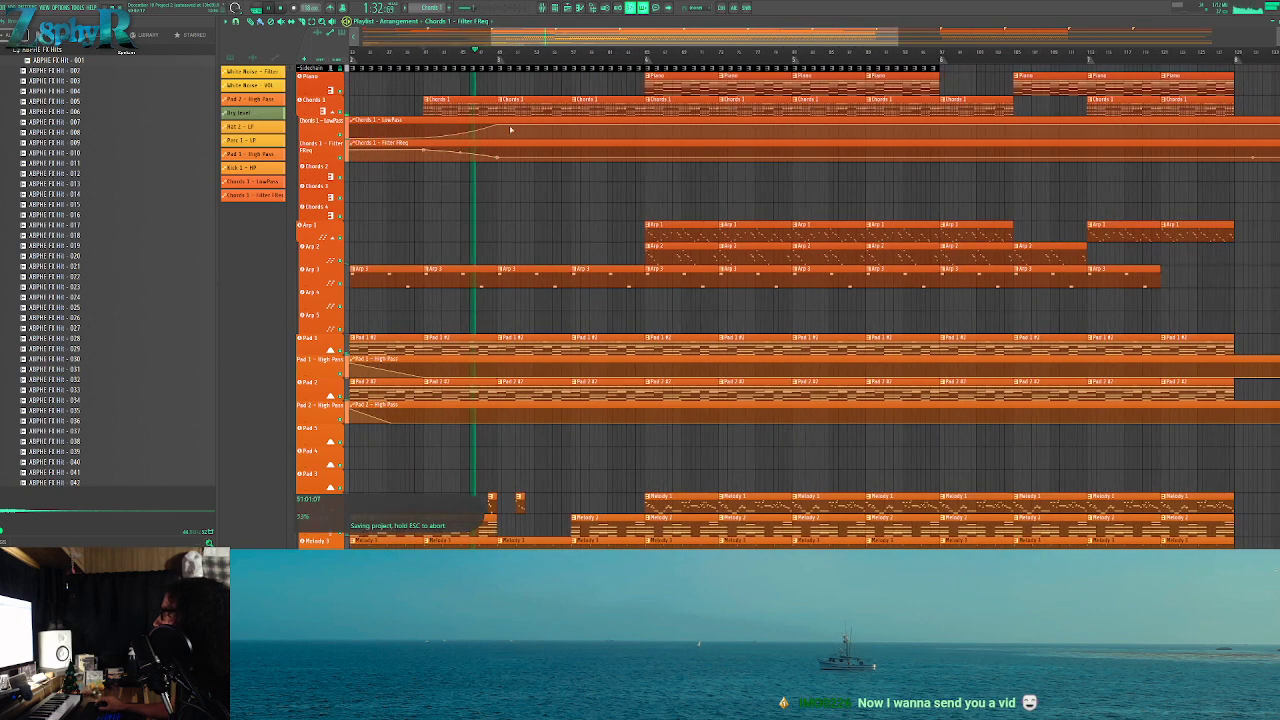
key(F6)
click(549, 8)
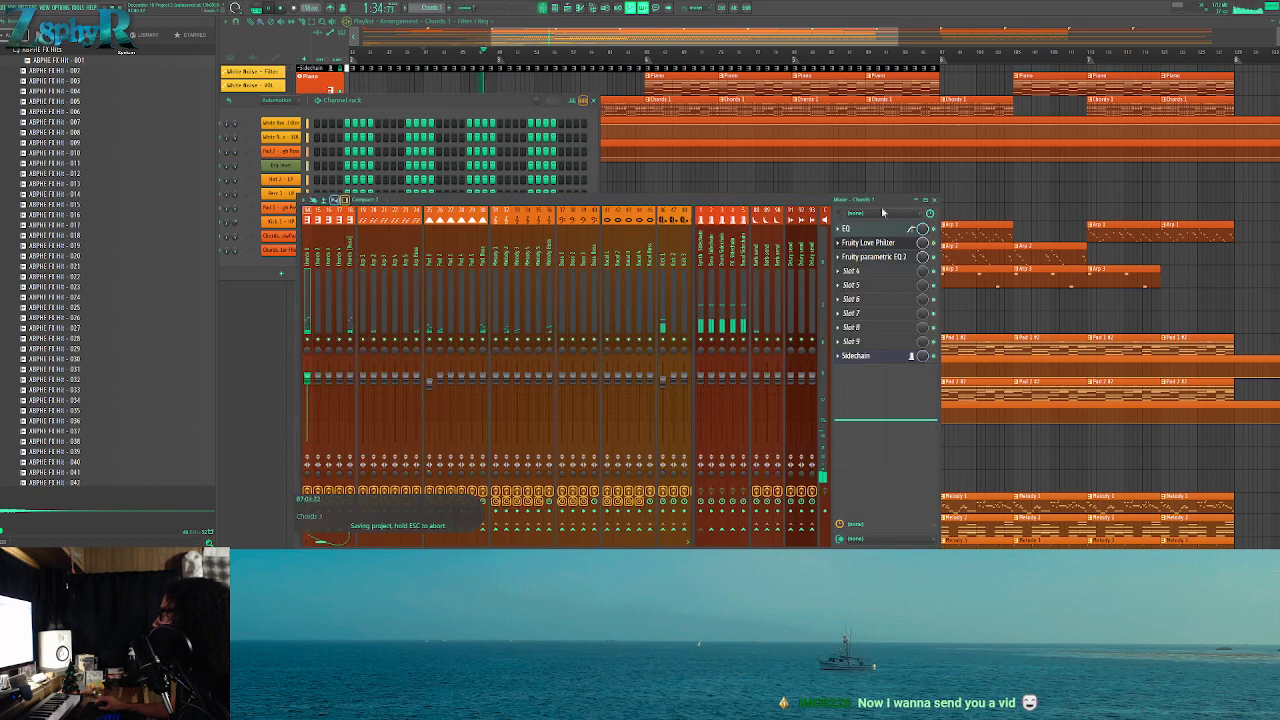
click(870, 243)
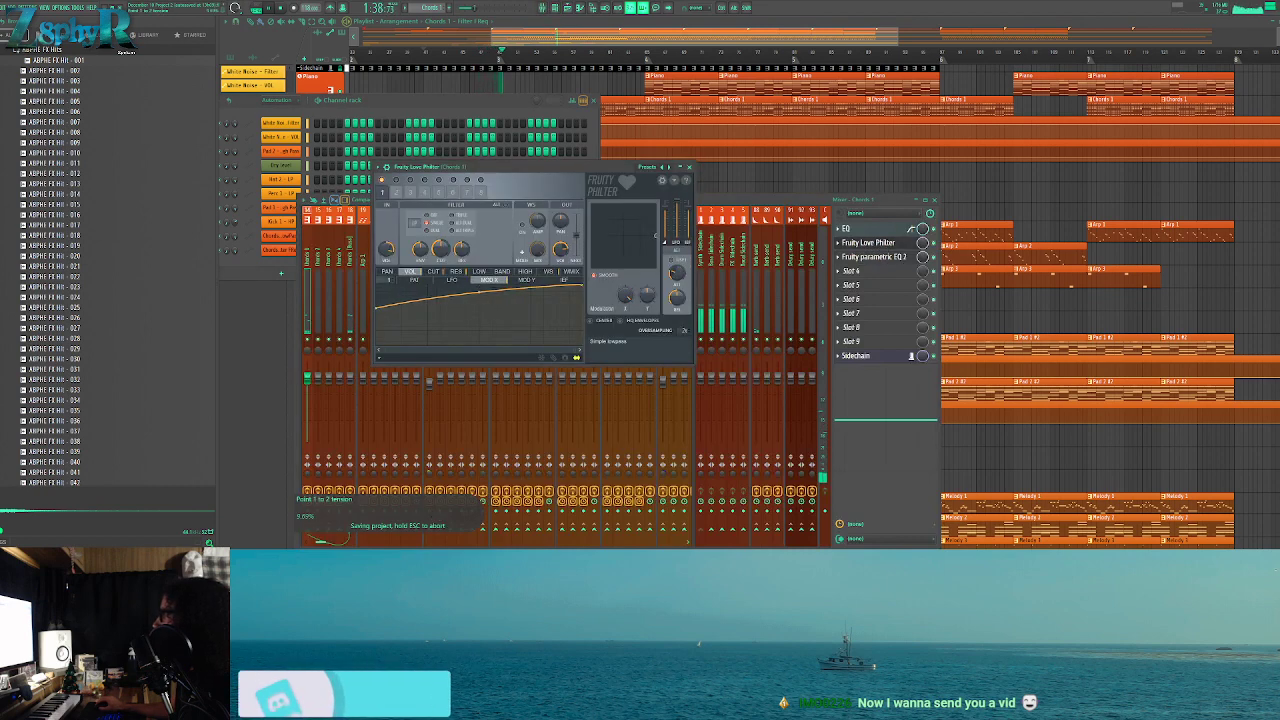
key(F12)
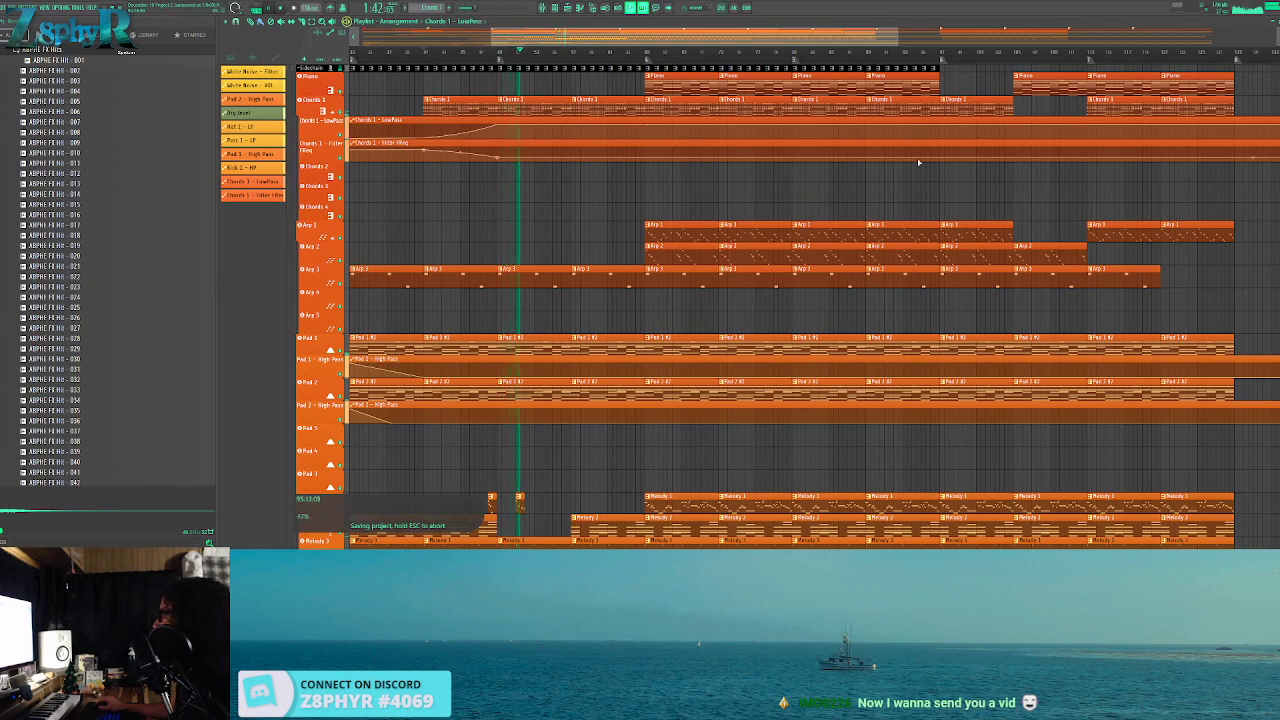
Place a one-bar Arp 1 clip at bar 52 on the Arp 1 track and mute the Melody 1 fill clip there
scroll(512, 296, down, 3)
scroll(512, 296, down, 1)
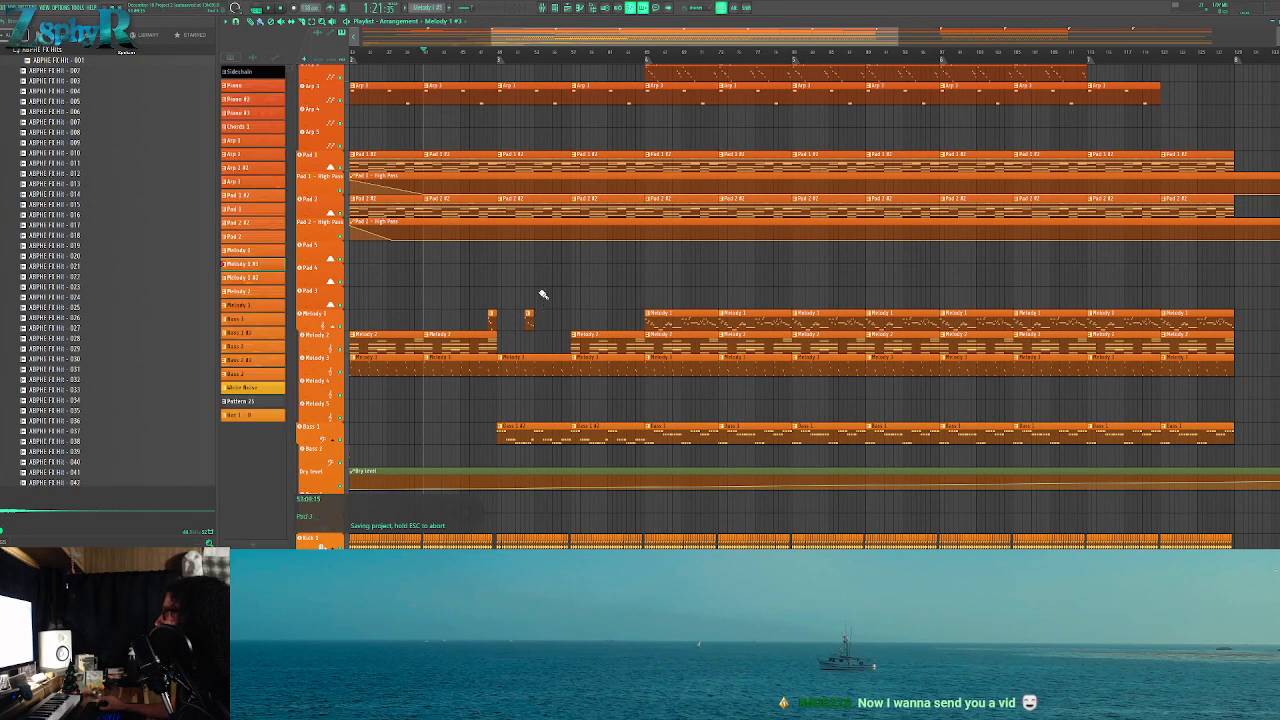
scroll(620, 240, up, 3)
drag(694, 161, 567, 162)
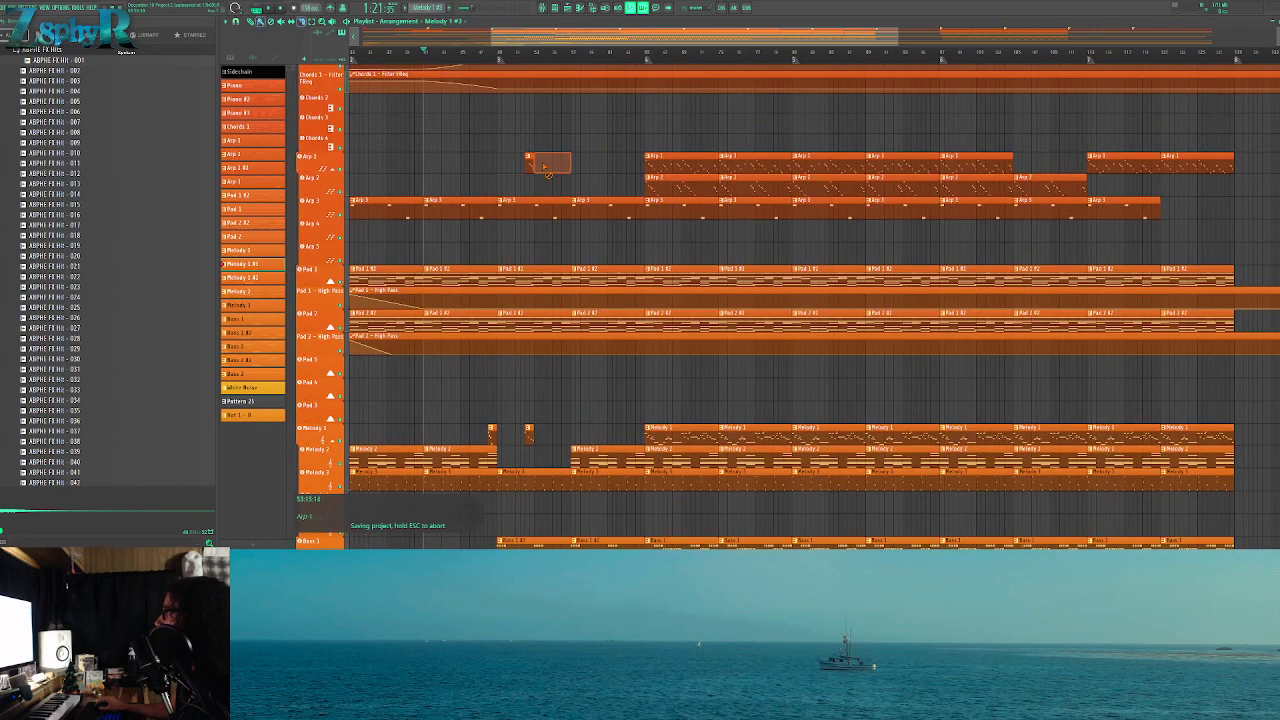
scroll(540, 200, down, 4)
Play from bar 49 and examine how the Arp 1 fill at bar 52 fits with the surrounding tracks
click(498, 52)
key(space)
scroll(556, 282, down, 4)
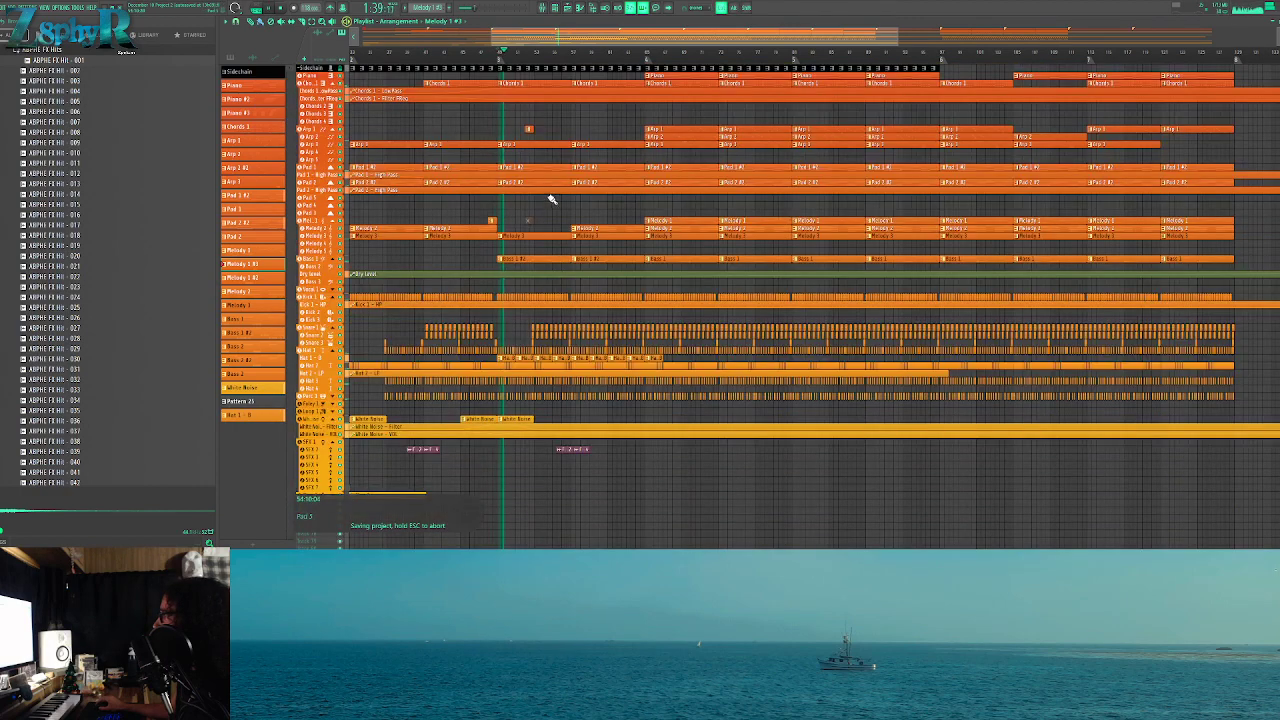
scroll(620, 240, up, 6)
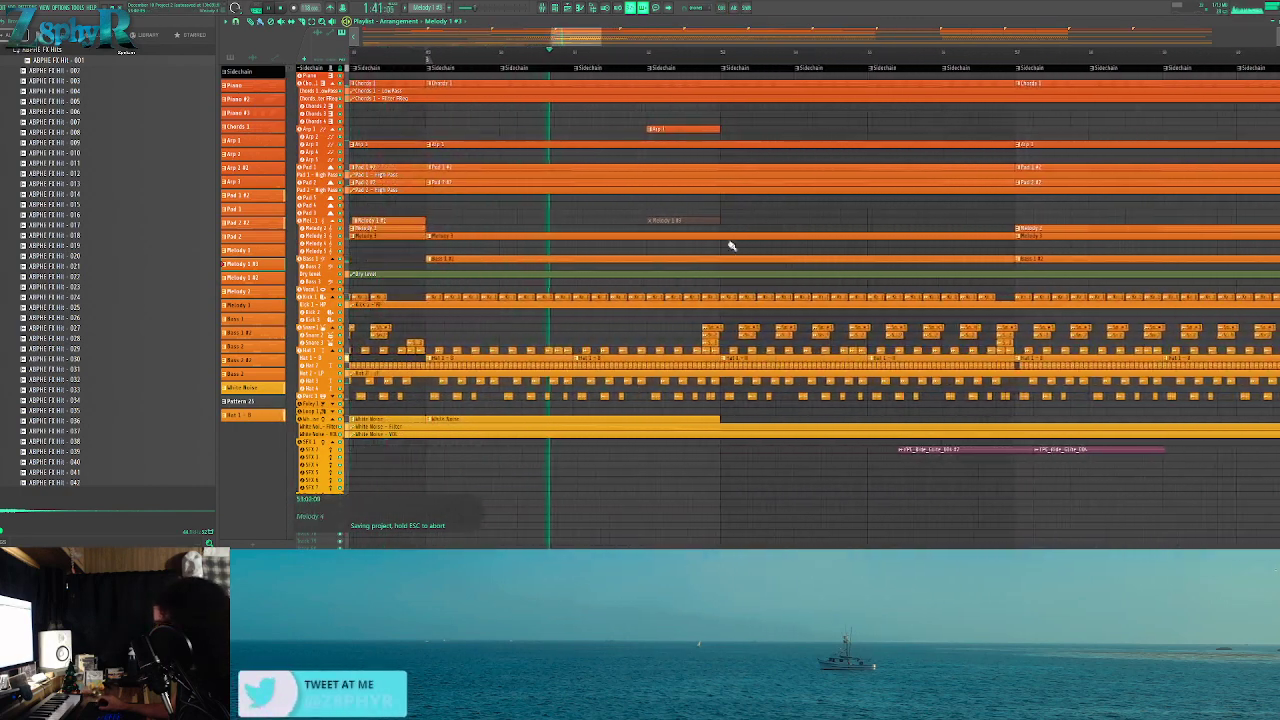
scroll(730, 202, up, 6)
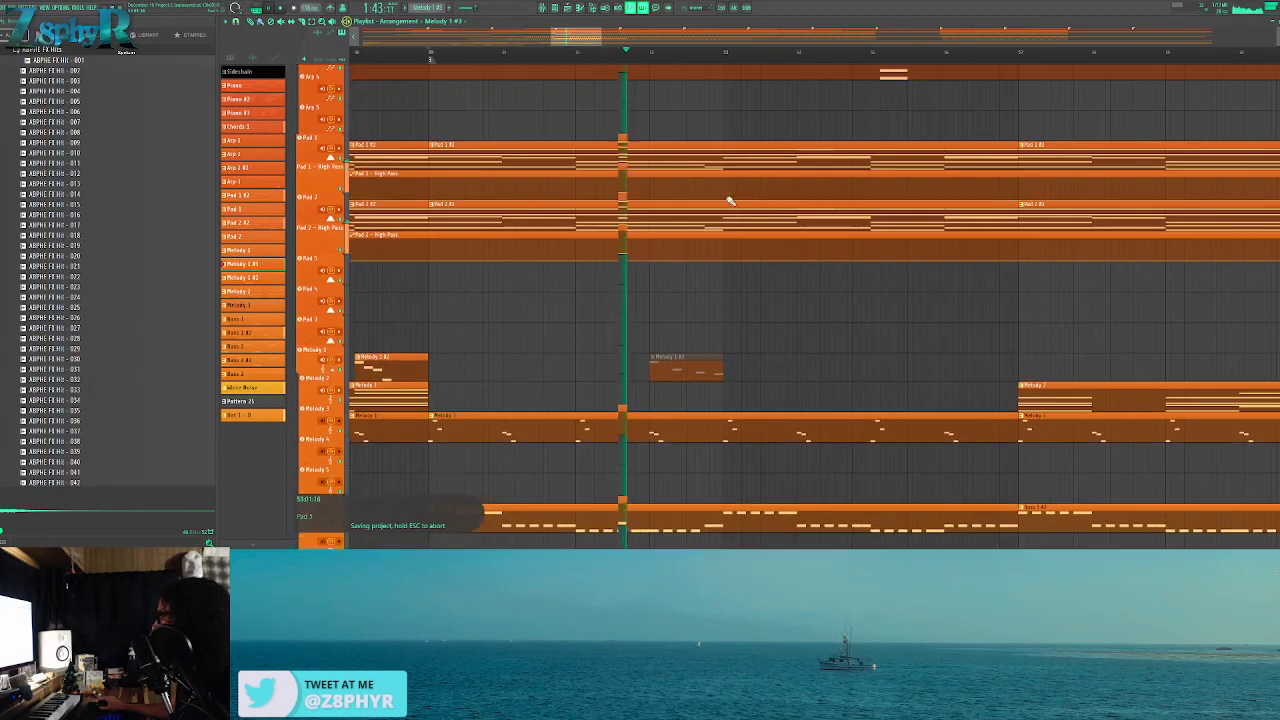
drag(708, 208, 629, 246)
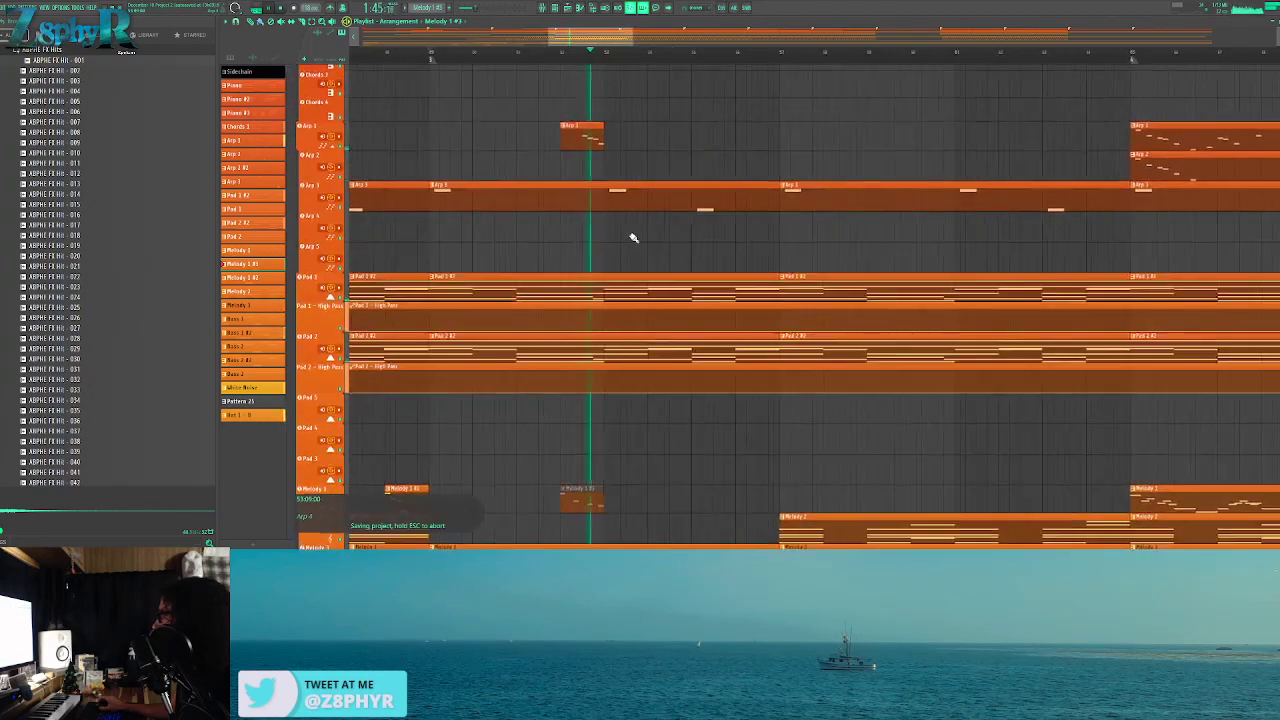
Replay the section from bar 49 and copy an Arp 1 clip from the later section into the gap after bar 52
key(space)
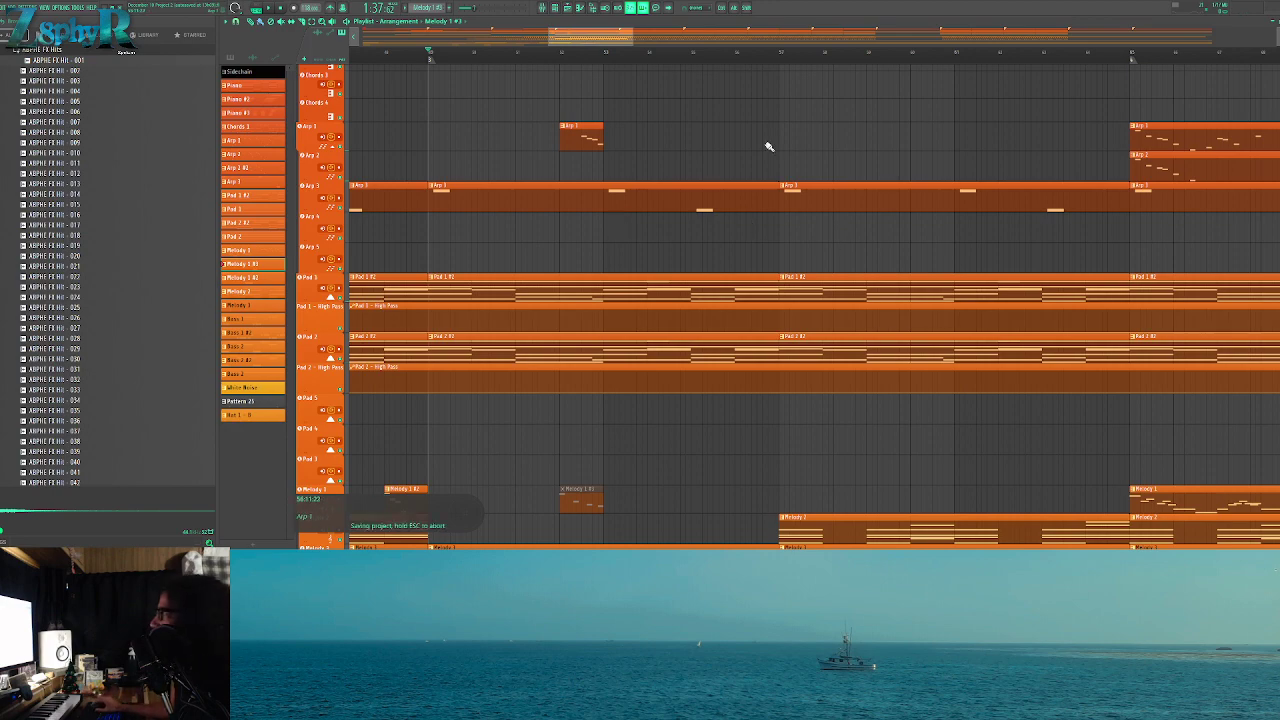
scroll(635, 129, down, 5)
scroll(638, 131, down, 3)
key(space)
drag(749, 134, 806, 151)
ctrl+click(798, 149)
ctrl+click(640, 146)
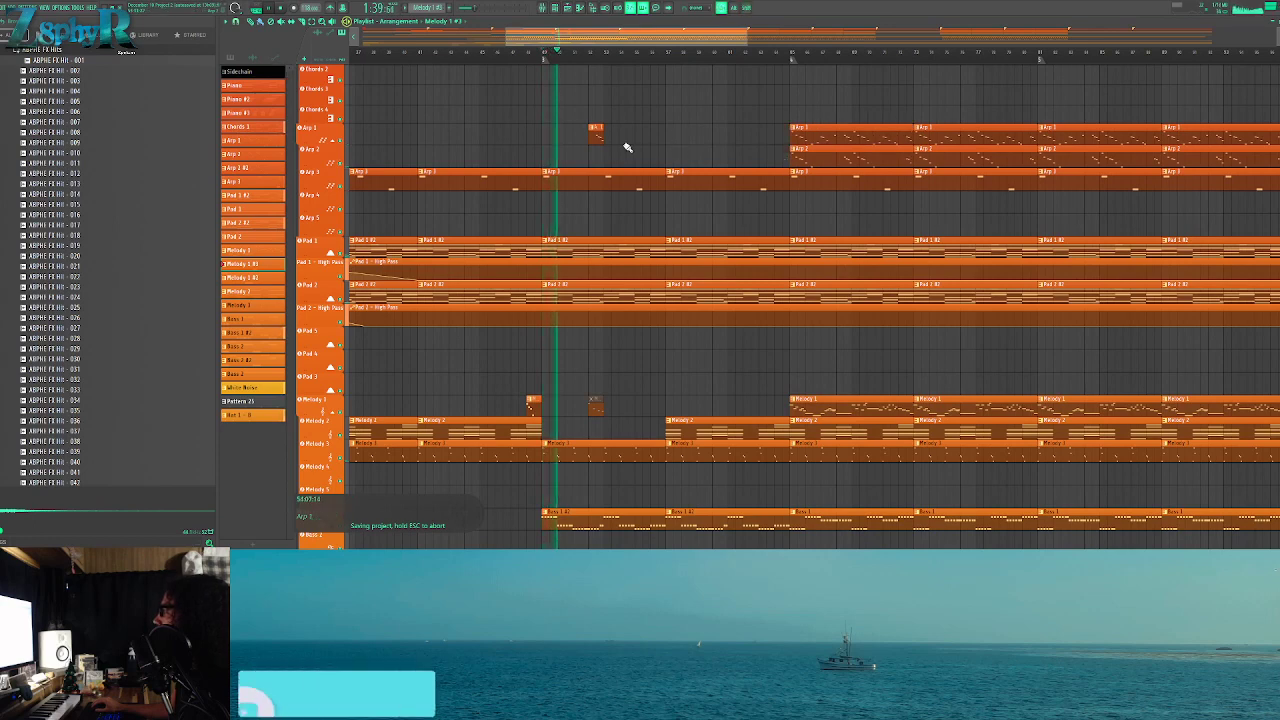
drag(784, 129, 824, 131)
drag(826, 131, 617, 136)
Slice and trim the copied Arp 1 clip into a short fill running from the middle of bar 54 to about bar 56
click(669, 135)
key(b)
right_click(660, 137)
key(c)
click(630, 143)
key(b)
right_click(620, 139)
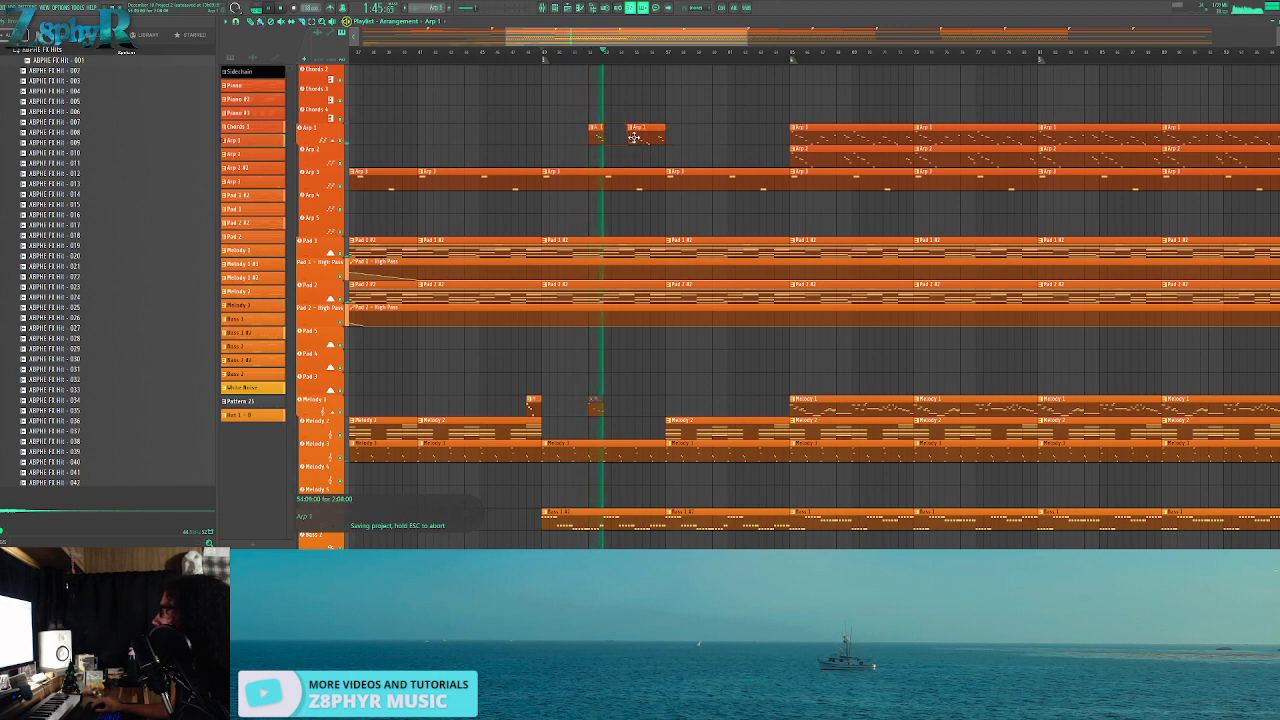
drag(663, 135, 648, 137)
Play from bar 49 to examine how the two Arp 1 fills fit, and look over the channel rack
scroll(690, 150, up, 4)
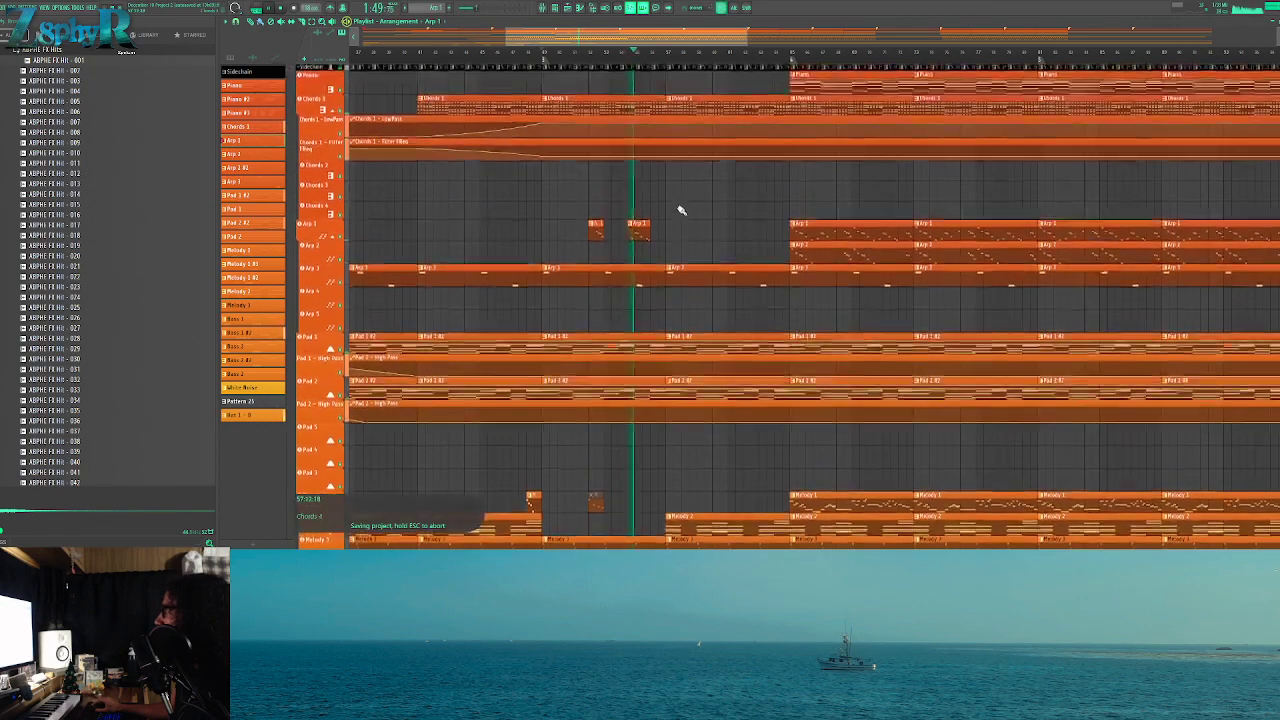
scroll(686, 192, down, 1)
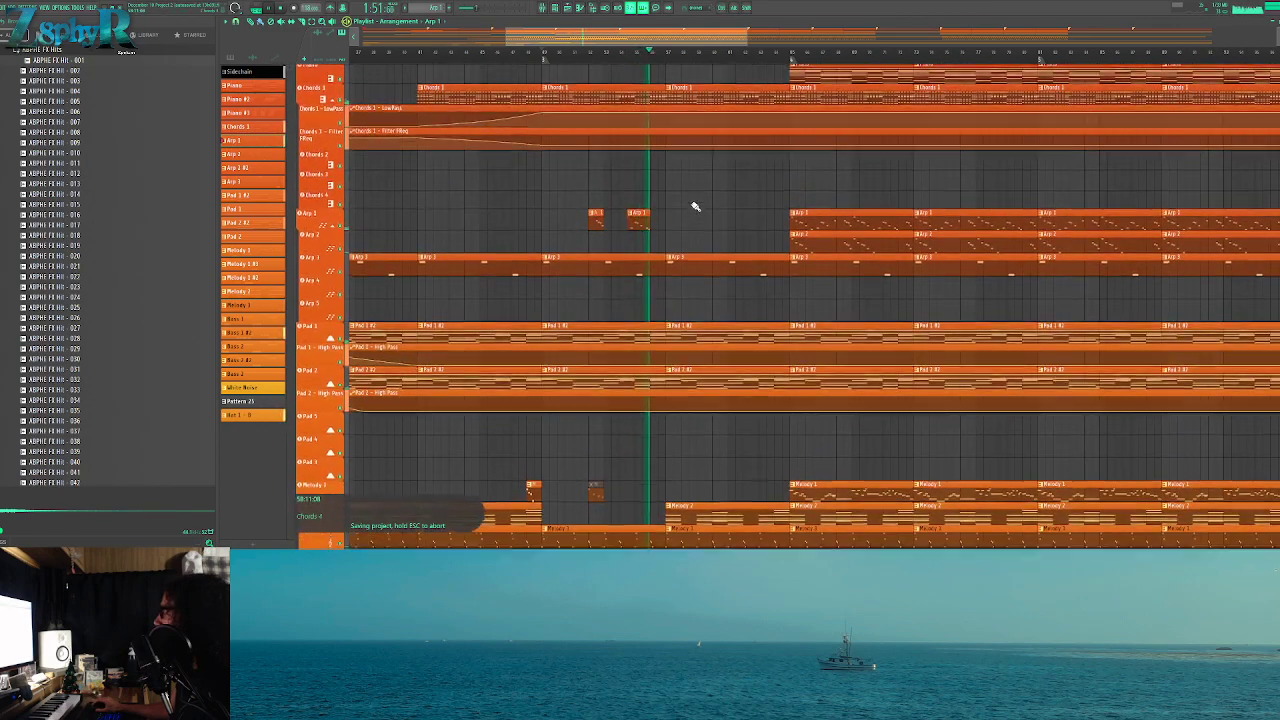
key(space)
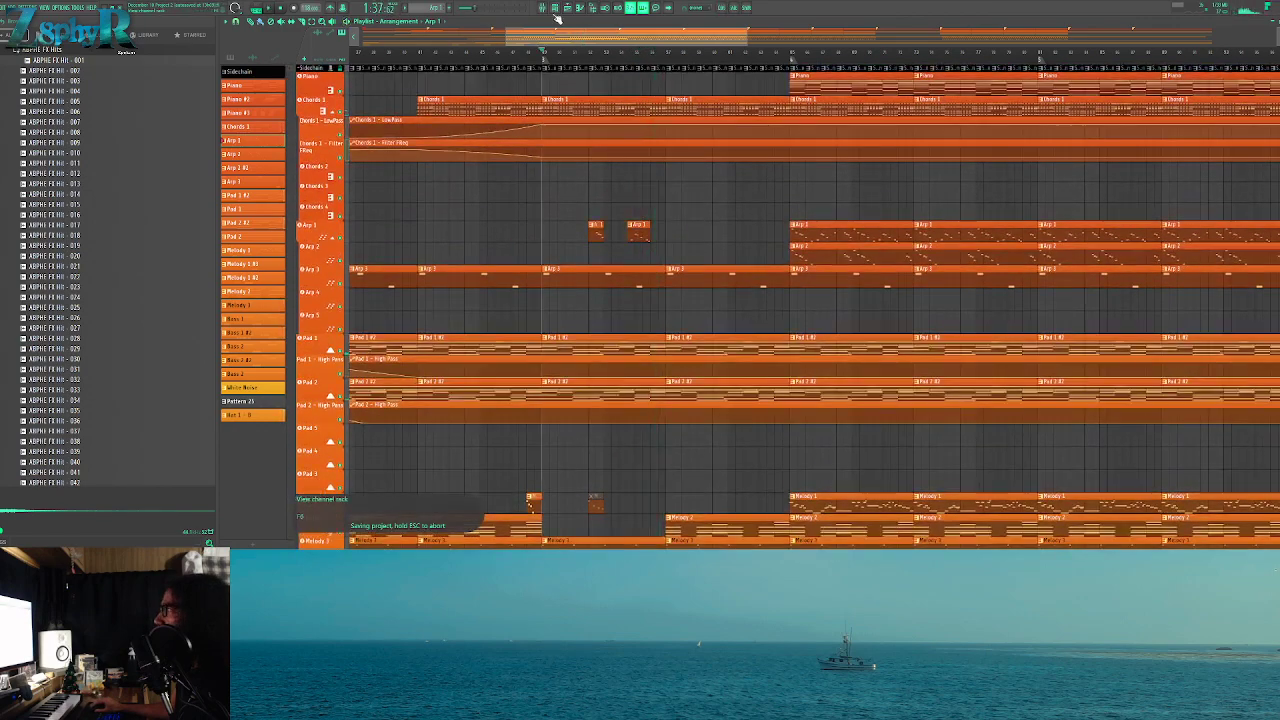
click(555, 9)
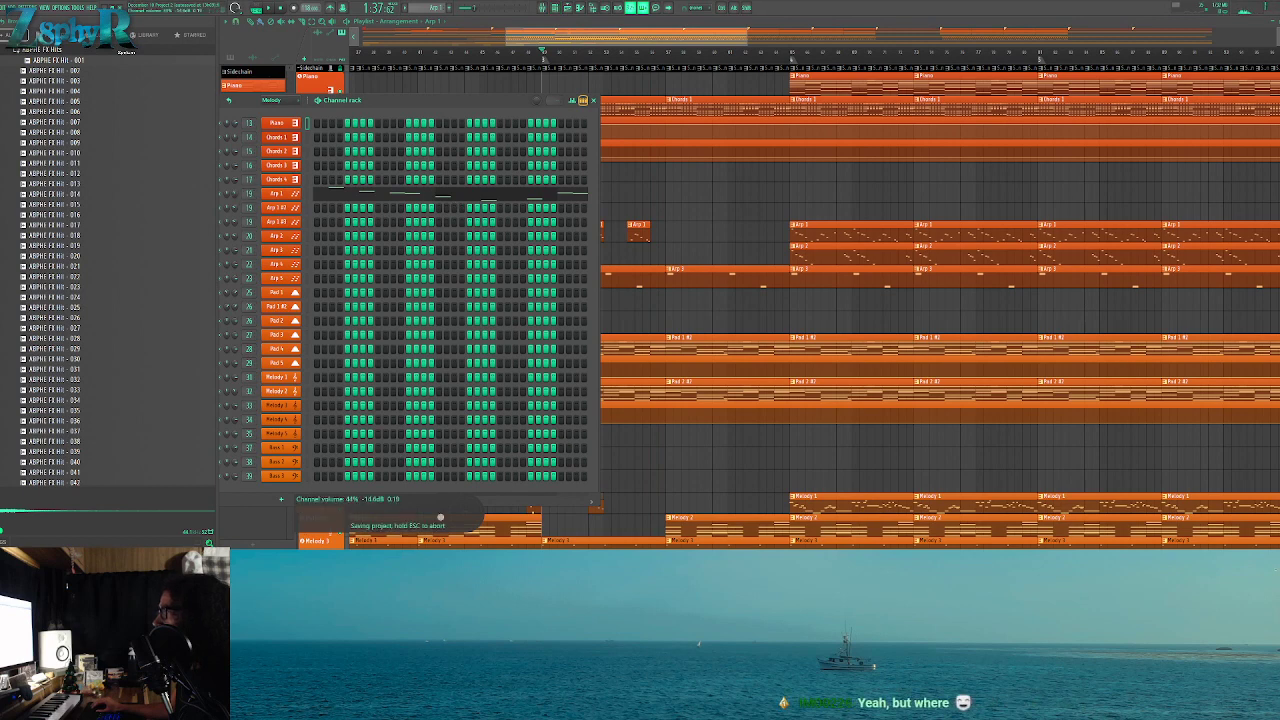
key(F6)
key(space)
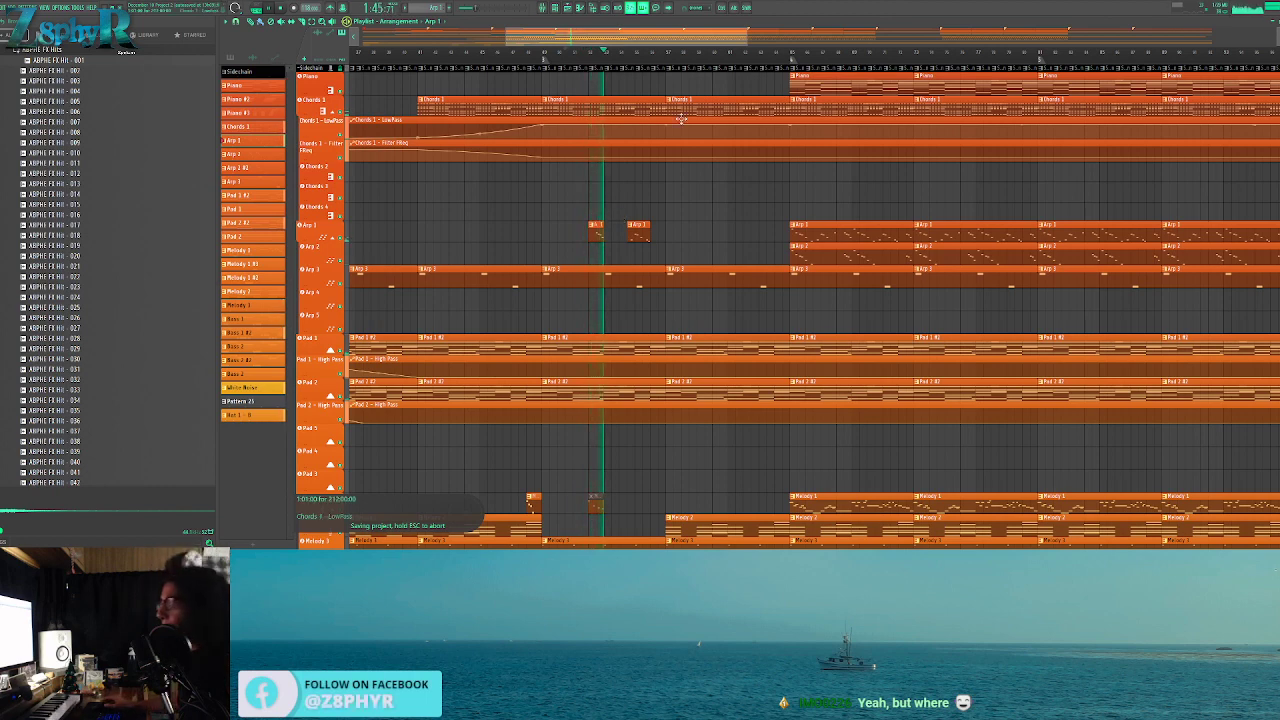
key(space)
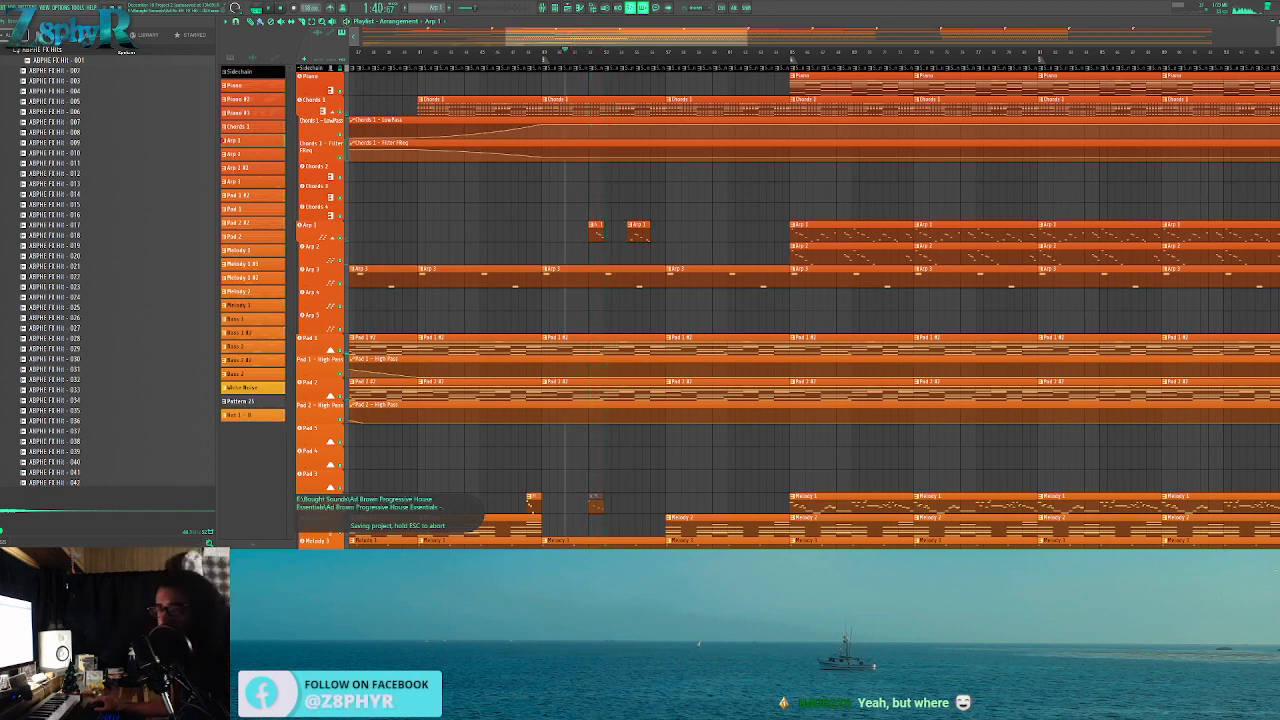
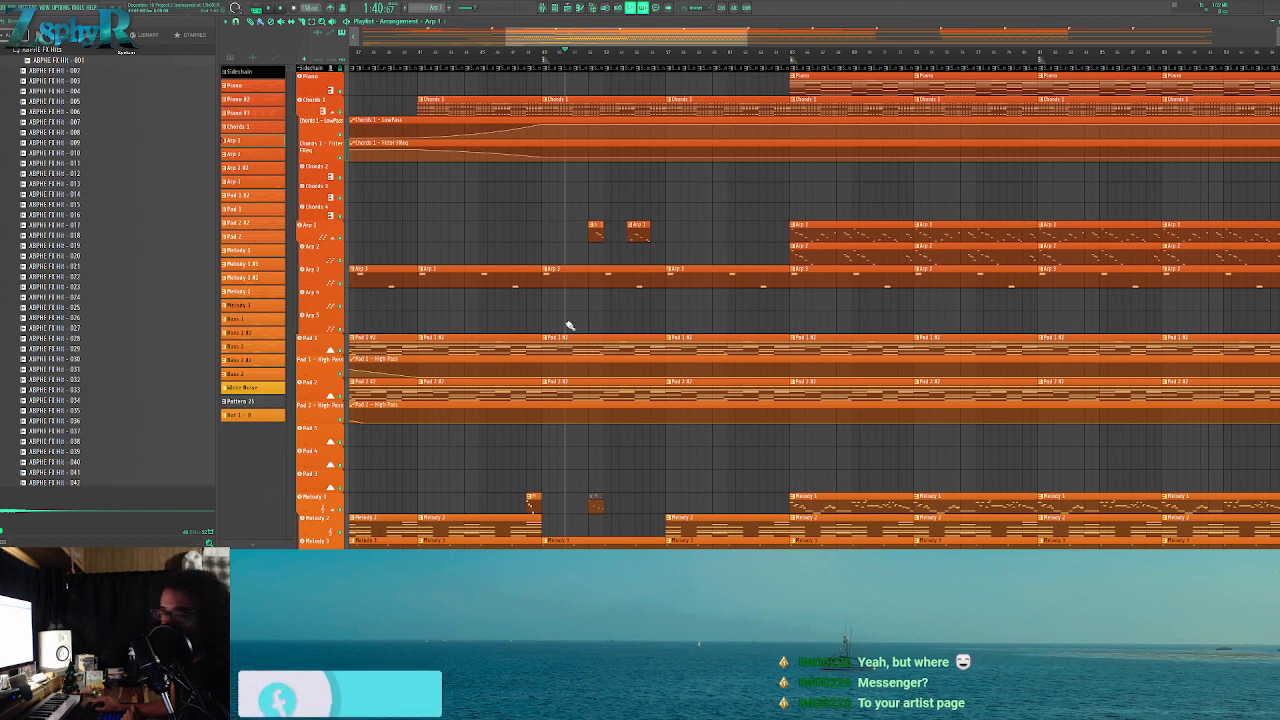
Play briefly from just before bar 49 and save the project
click(535, 55)
key(space)
key(space)
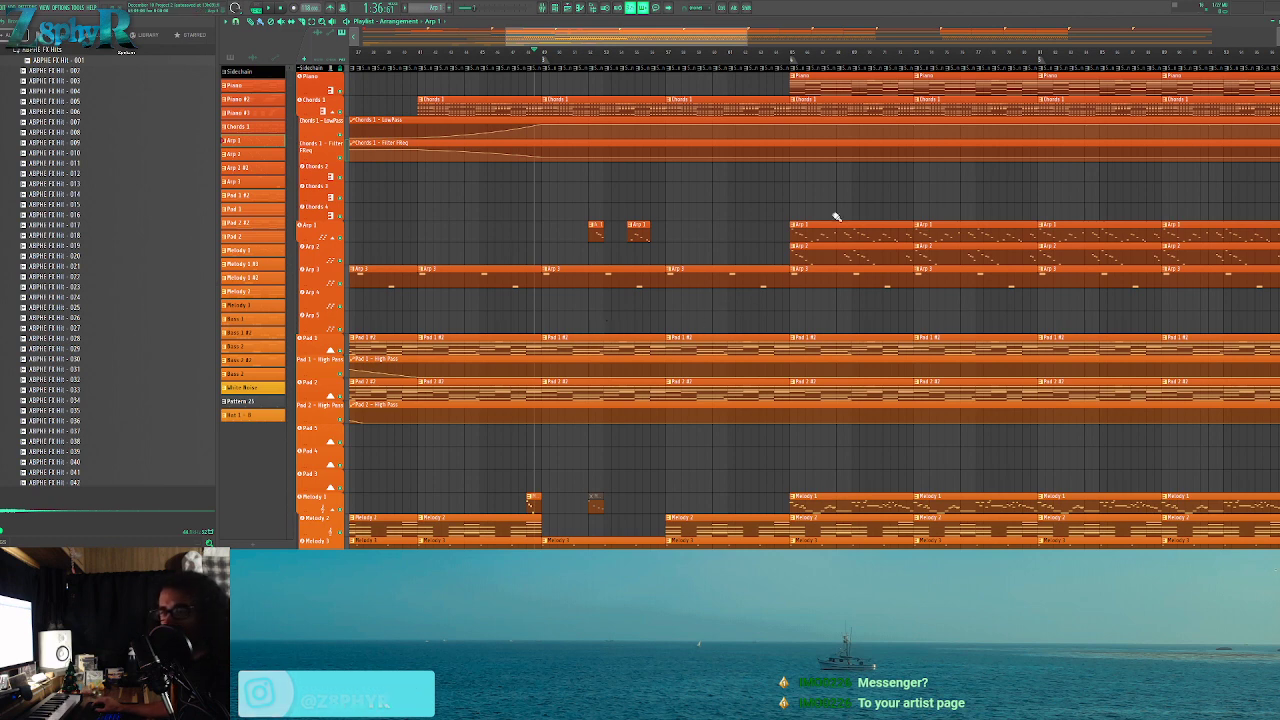
key(ctrl+s)
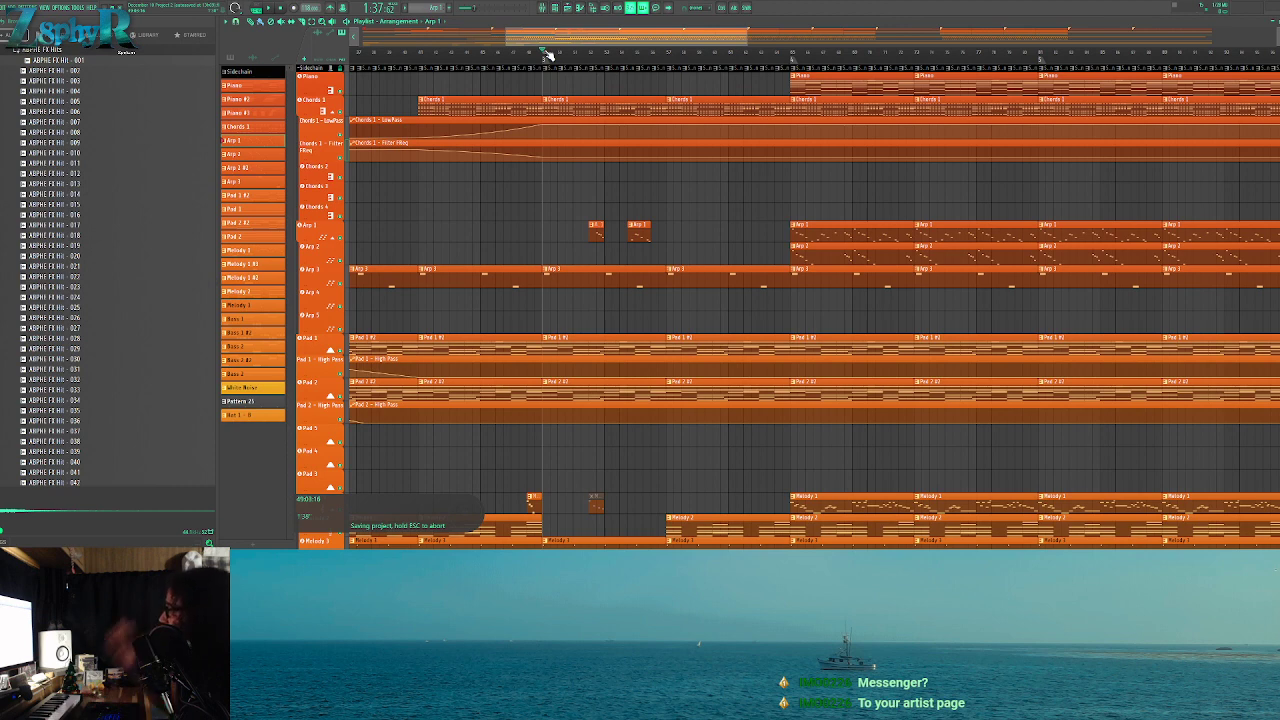
Duplicate the two Arp 1 fills eight bars further on and copy an Arp 2 clip to bar 49 on its track
mouse_move(701, 221)
mouse_down()
mouse_move(579, 261)
mouse_move(719, 222)
mouse_up()
drag(791, 251, 546, 252)
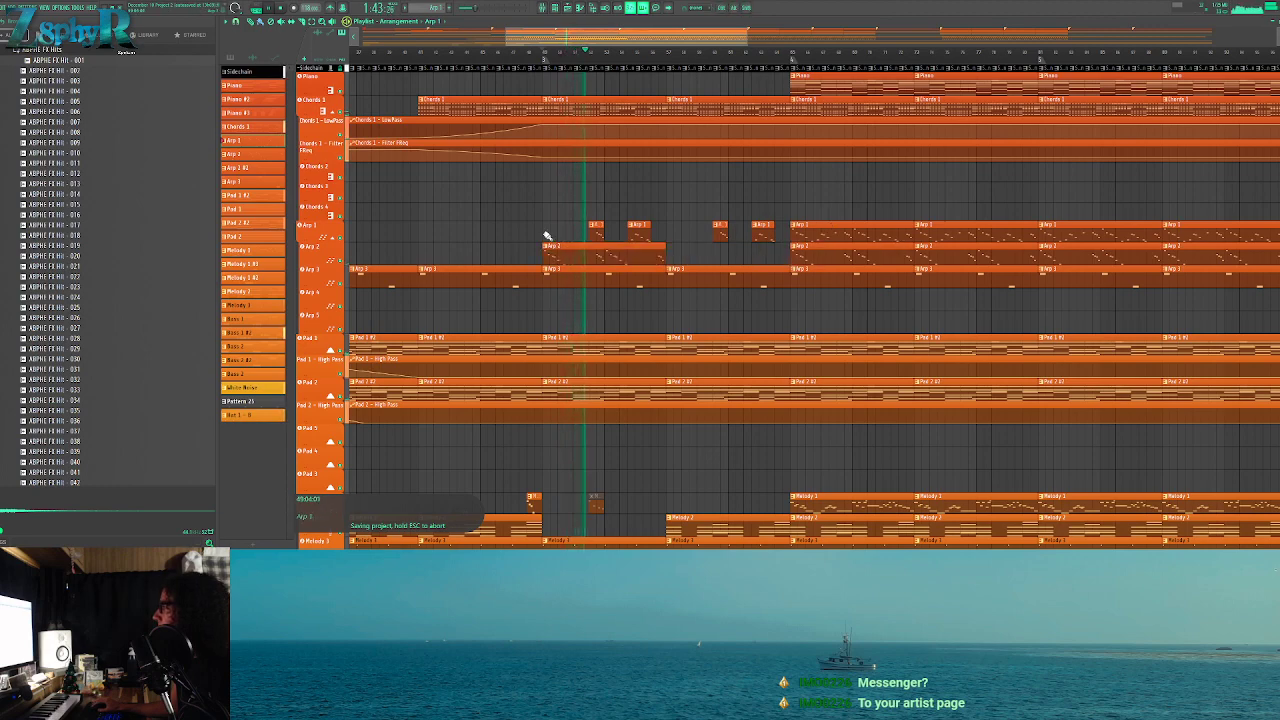
Delete the Arp 1 fills at bars 52 and 54 and place another Arp 2 clip at bar 57
scroll(534, 217, down, 3)
scroll(491, 218, up, 5)
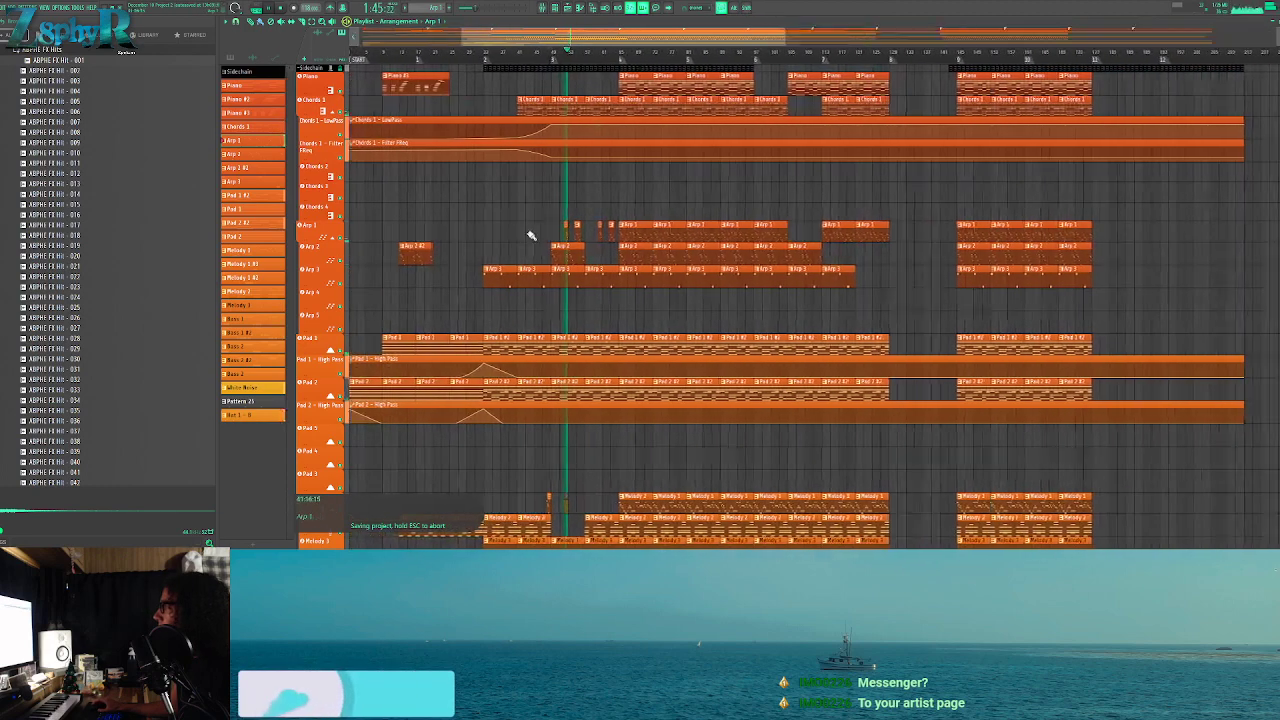
right_click(666, 227)
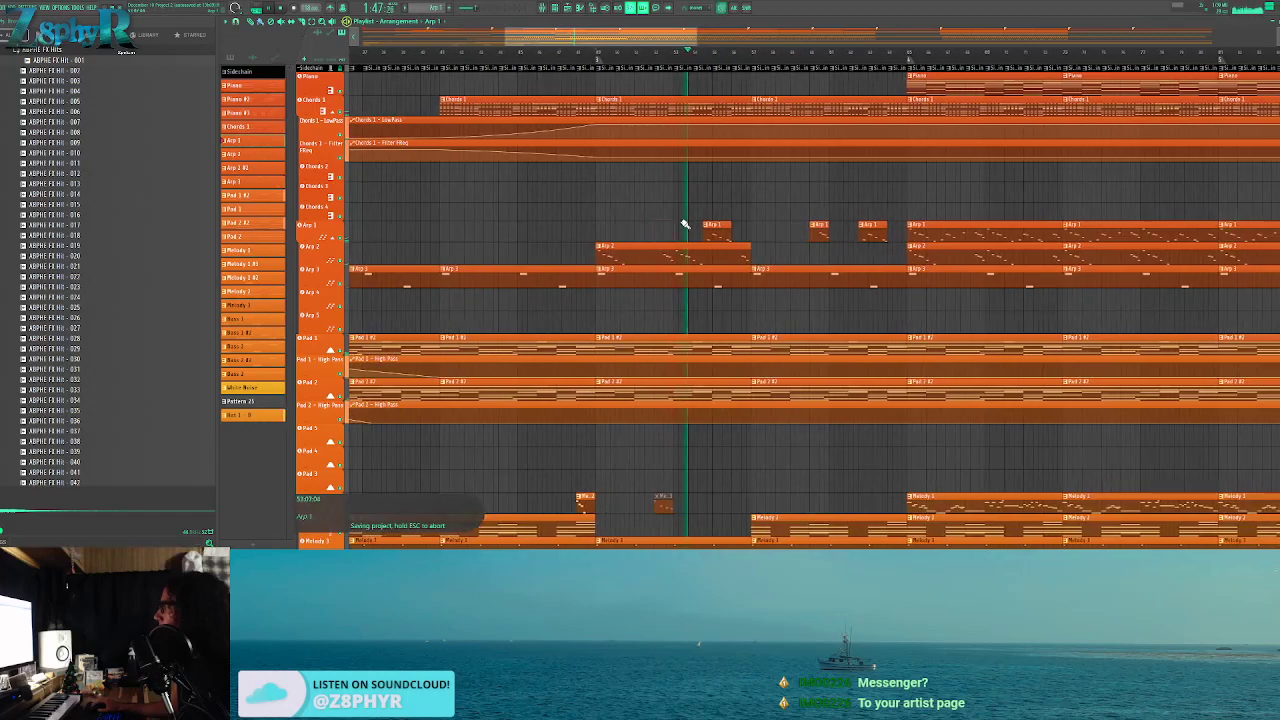
right_click(718, 228)
click(697, 255)
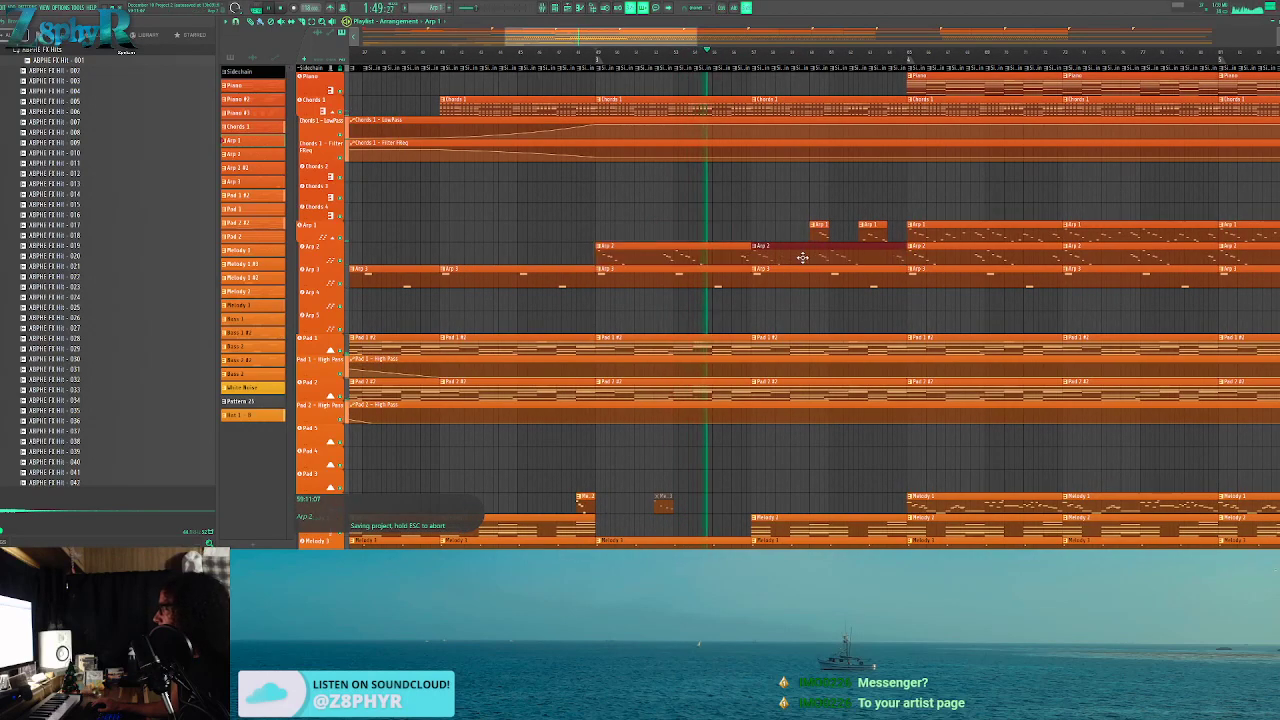
Cut short gaps into the Arp 2 clips before the second phrase and at the start of the following clip, and play back the result
click(765, 247)
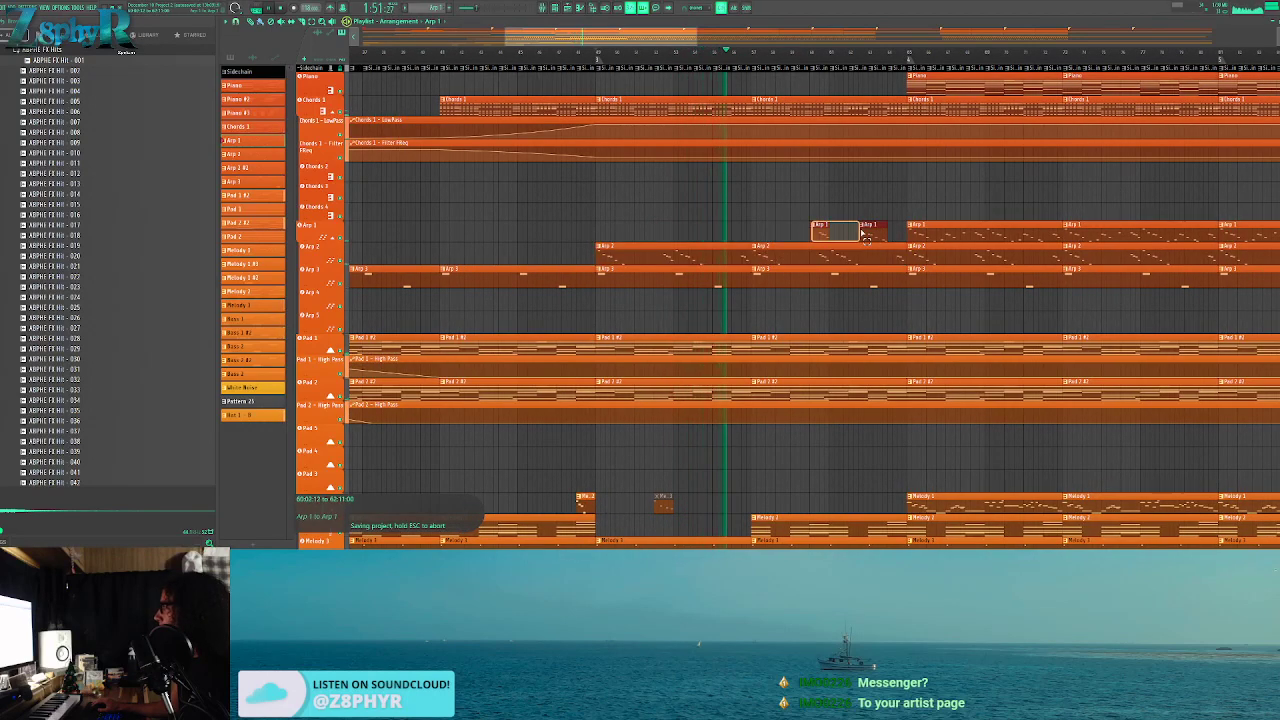
click(677, 256)
click(666, 259)
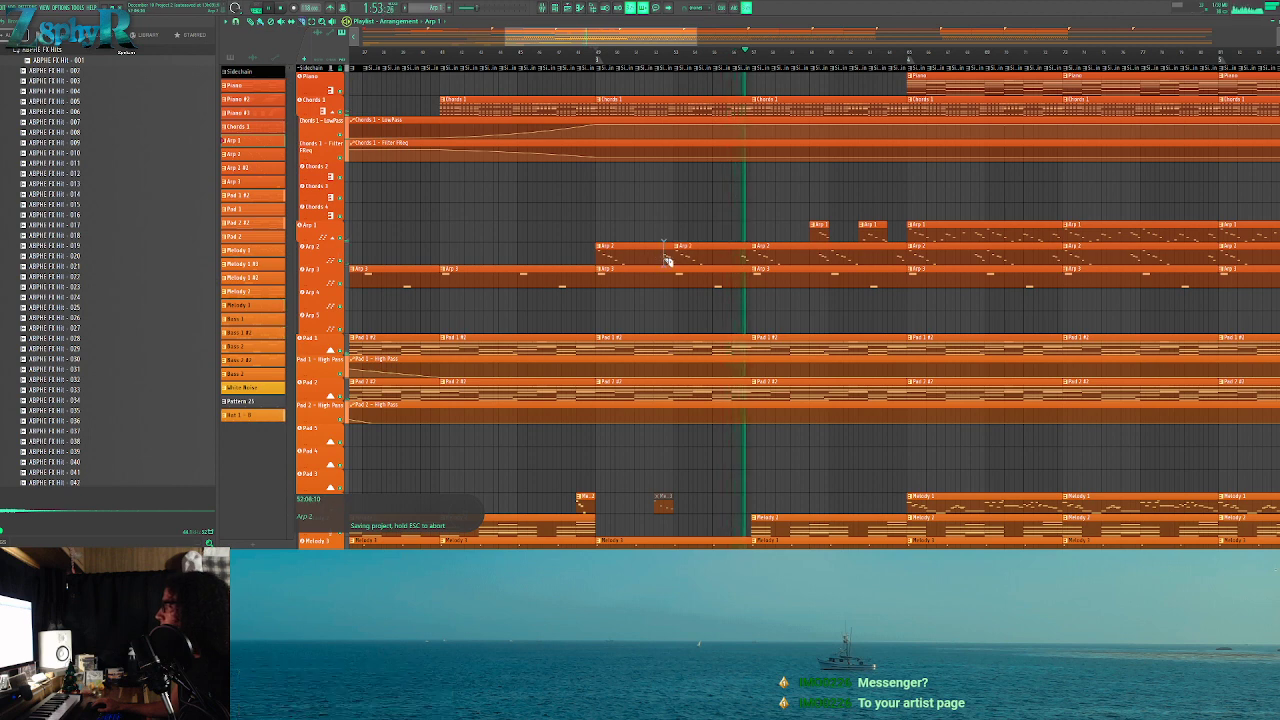
click(782, 251)
right_click(768, 253)
key(space)
key(space)
Duplicate the pair of White Noise clips on the same track and centre the copy on the next section marker
scroll(640, 206, down, 10)
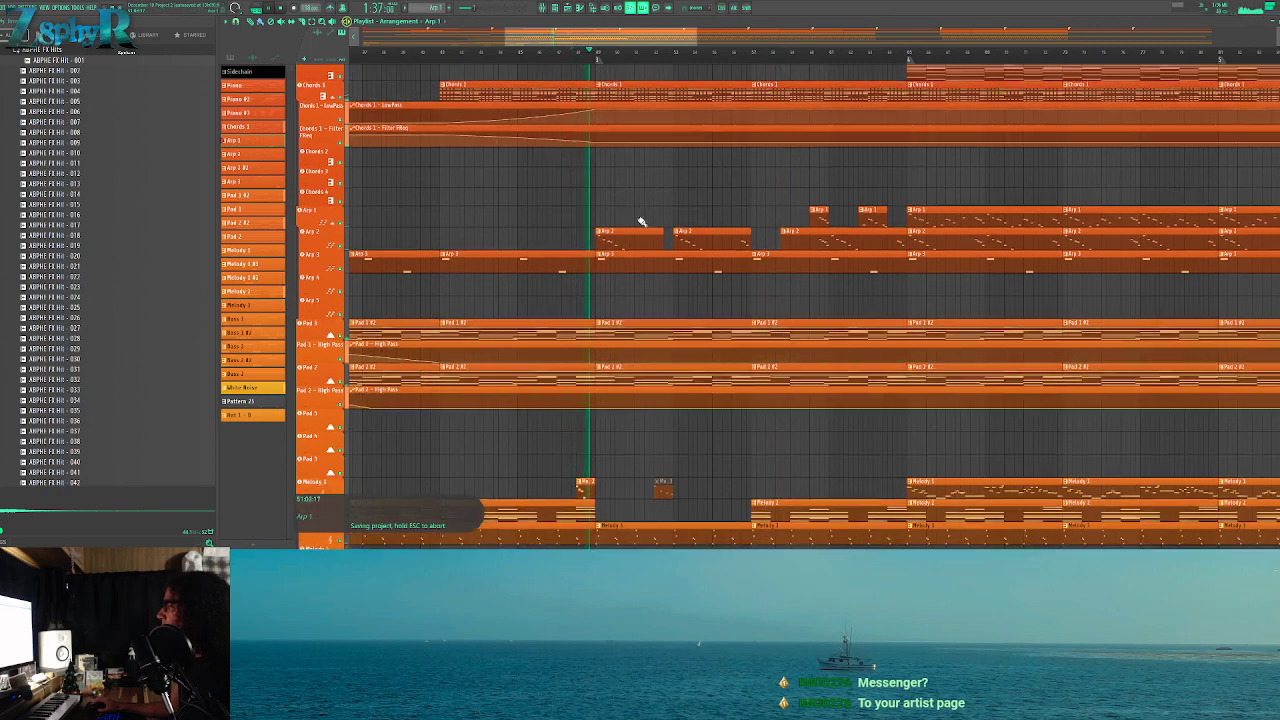
alt+scroll(687, 292, down, 5)
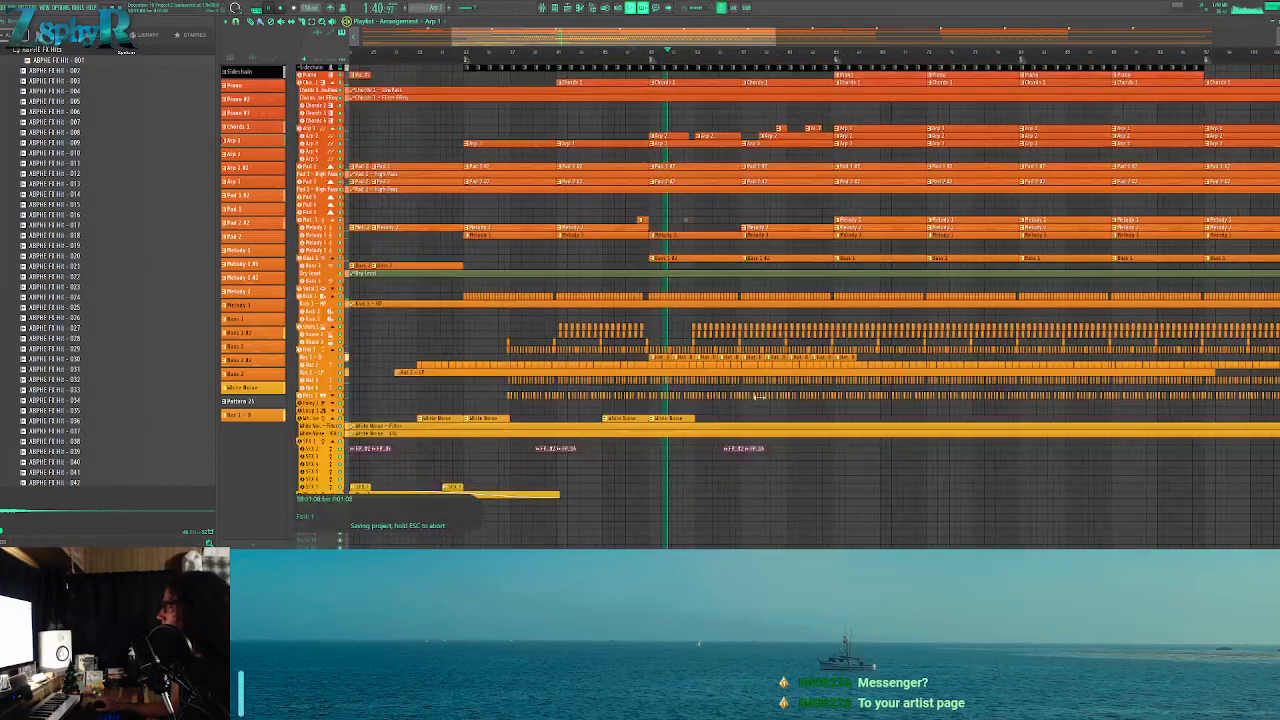
alt+scroll(739, 340, up, 5)
drag(625, 388, 834, 388)
alt+scroll(829, 392, up, 3)
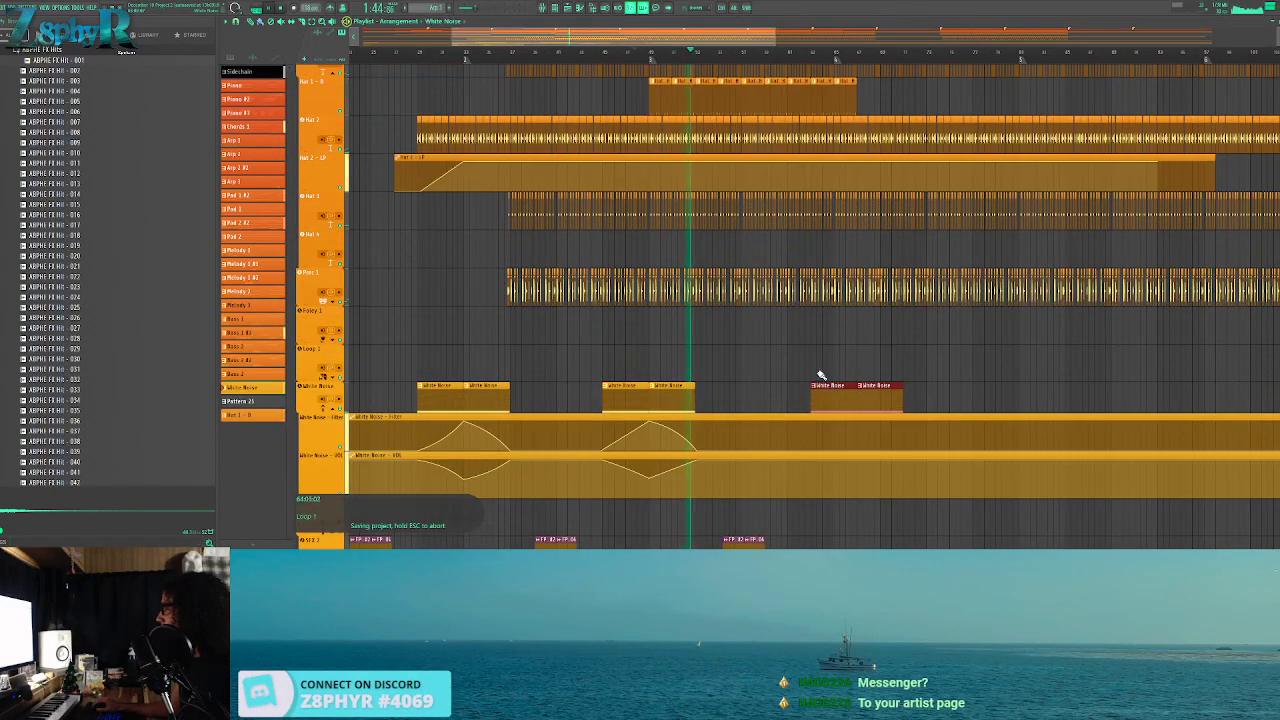
drag(846, 396, 823, 395)
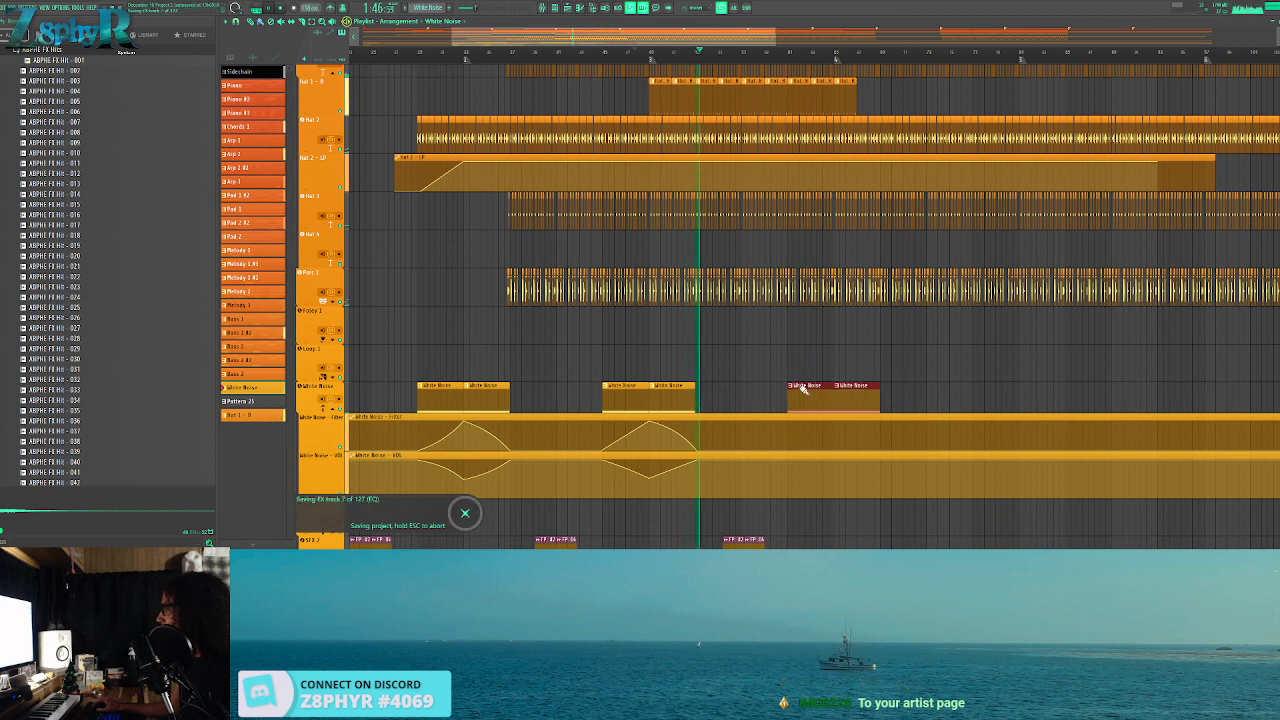
Add points to the White Noise filter automation forming a rise and fall beneath the duplicated noise clips
right_click(784, 450)
right_click(834, 443)
right_click(872, 437)
drag(876, 439, 881, 449)
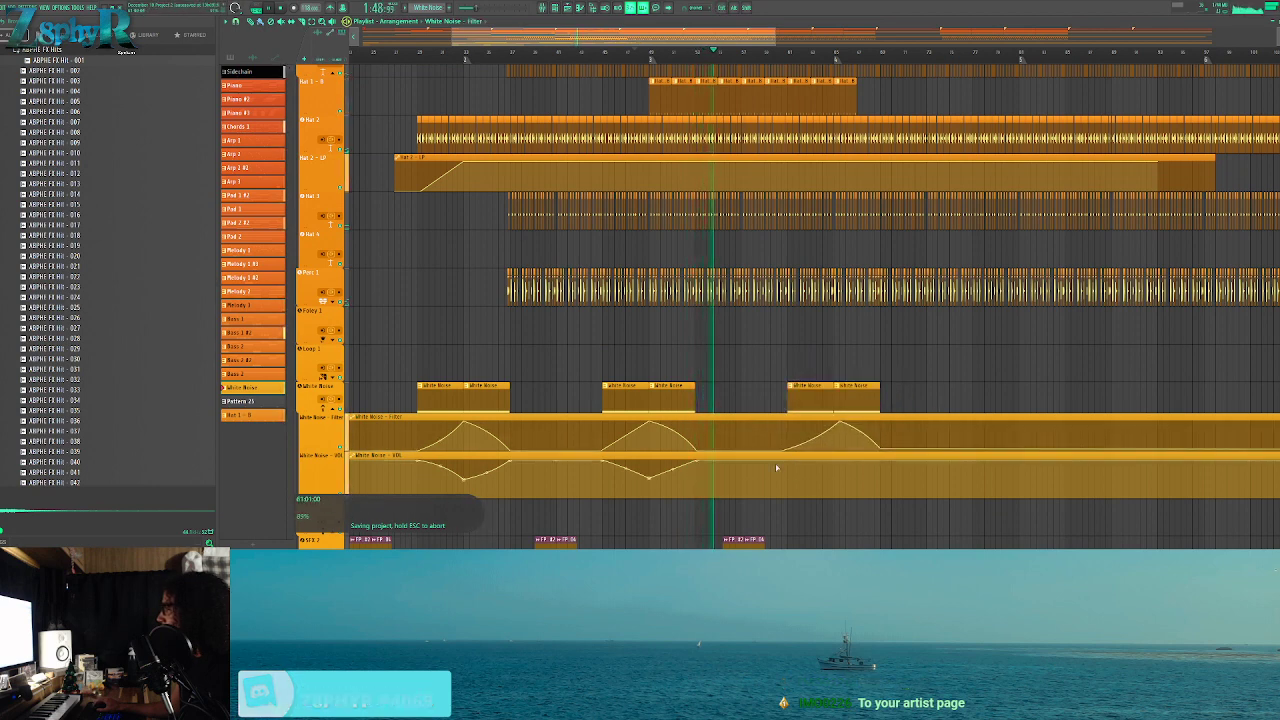
Add points to the White Noise volume automation forming a matching dip beneath the duplicated noise clips
right_click(784, 462)
right_click(836, 470)
right_click(879, 464)
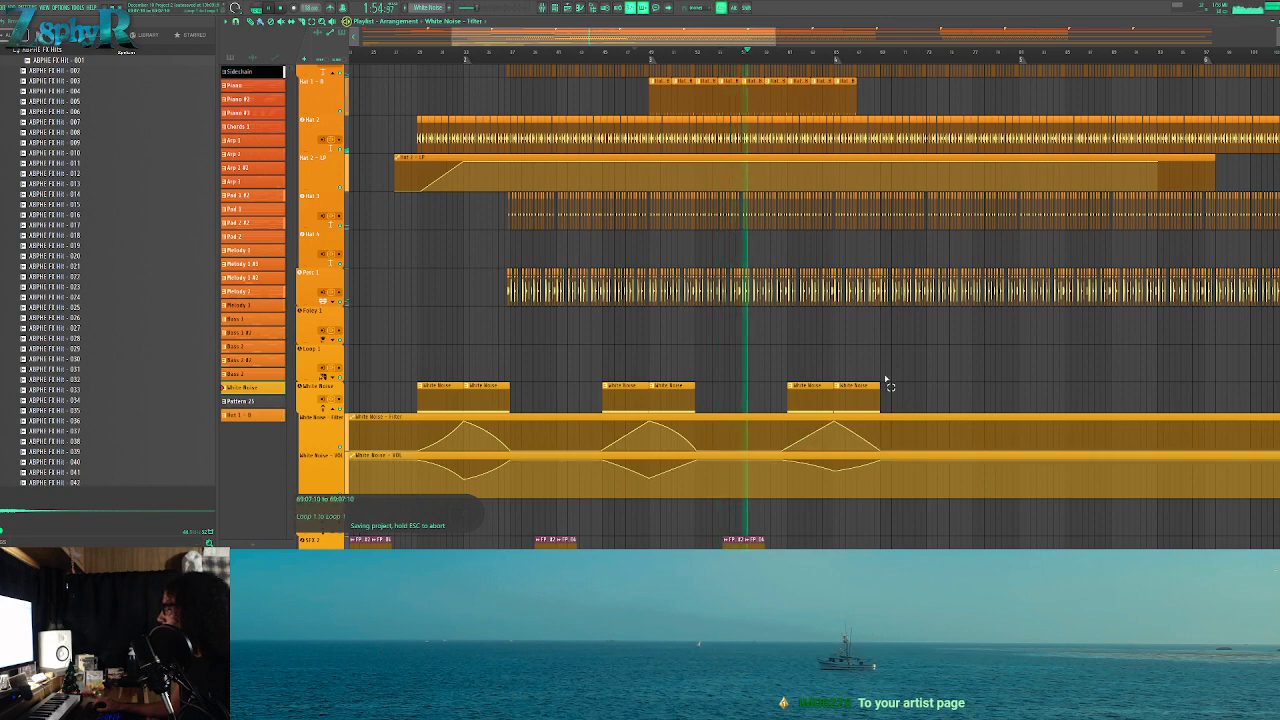
Play back the transition around bar 57 and examine the drum, effects, arp and melody tracks there
scroll(750, 275, up, 5)
scroll(803, 206, up, 4)
key(space)
scroll(796, 345, up, 2)
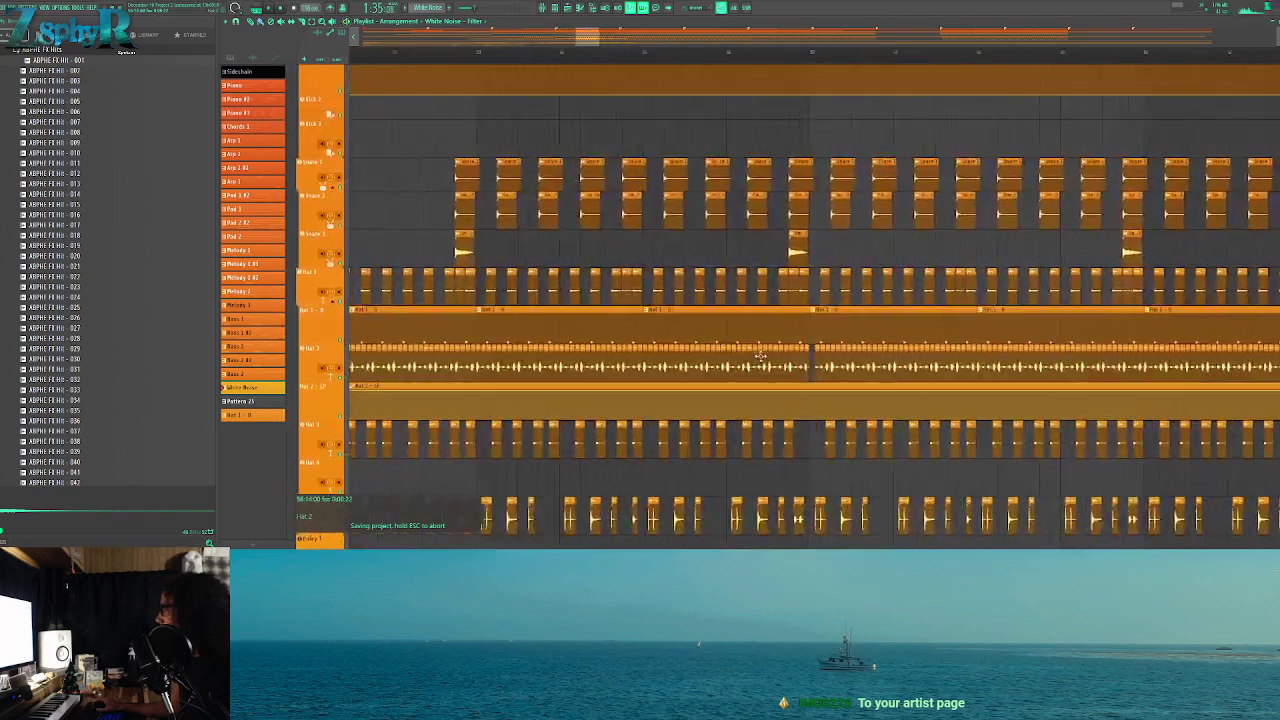
scroll(760, 355, up, 6)
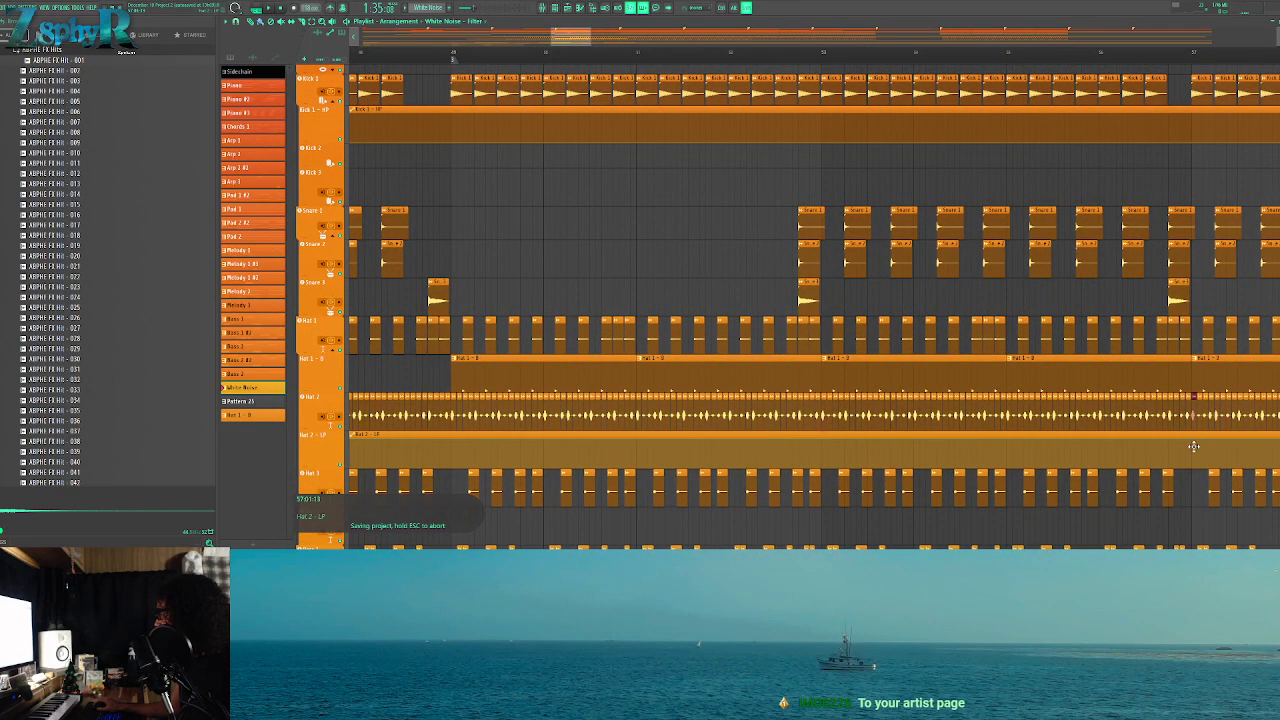
drag(1197, 516, 595, 448)
click(568, 57)
key(space)
scroll(606, 268, down, 4)
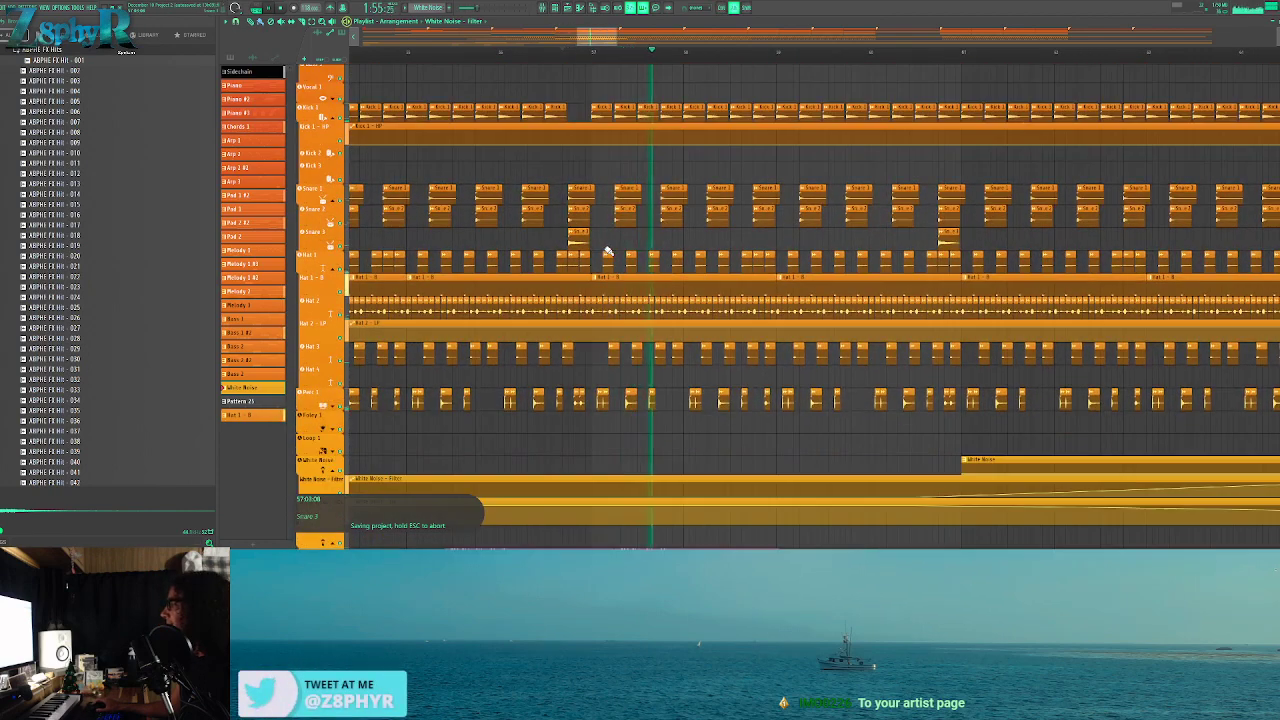
drag(560, 345, 638, 354)
key(space)
scroll(638, 354, up, 4)
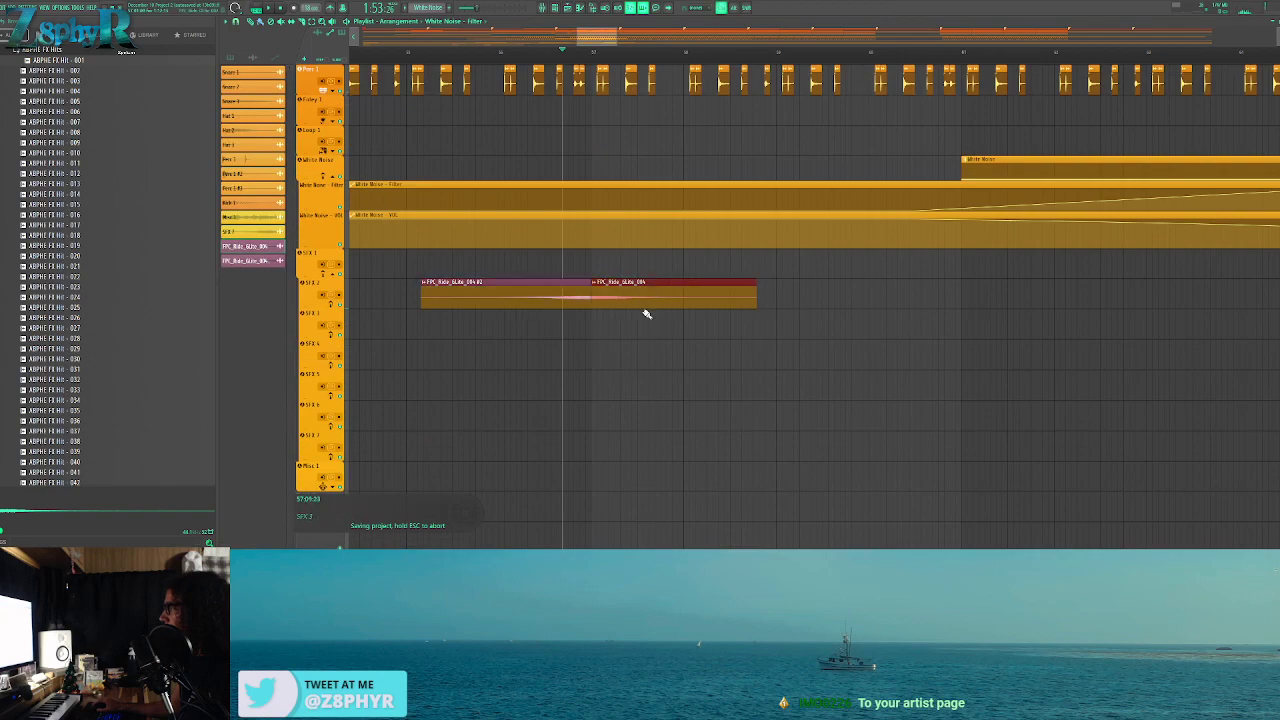
scroll(737, 318, up, 10)
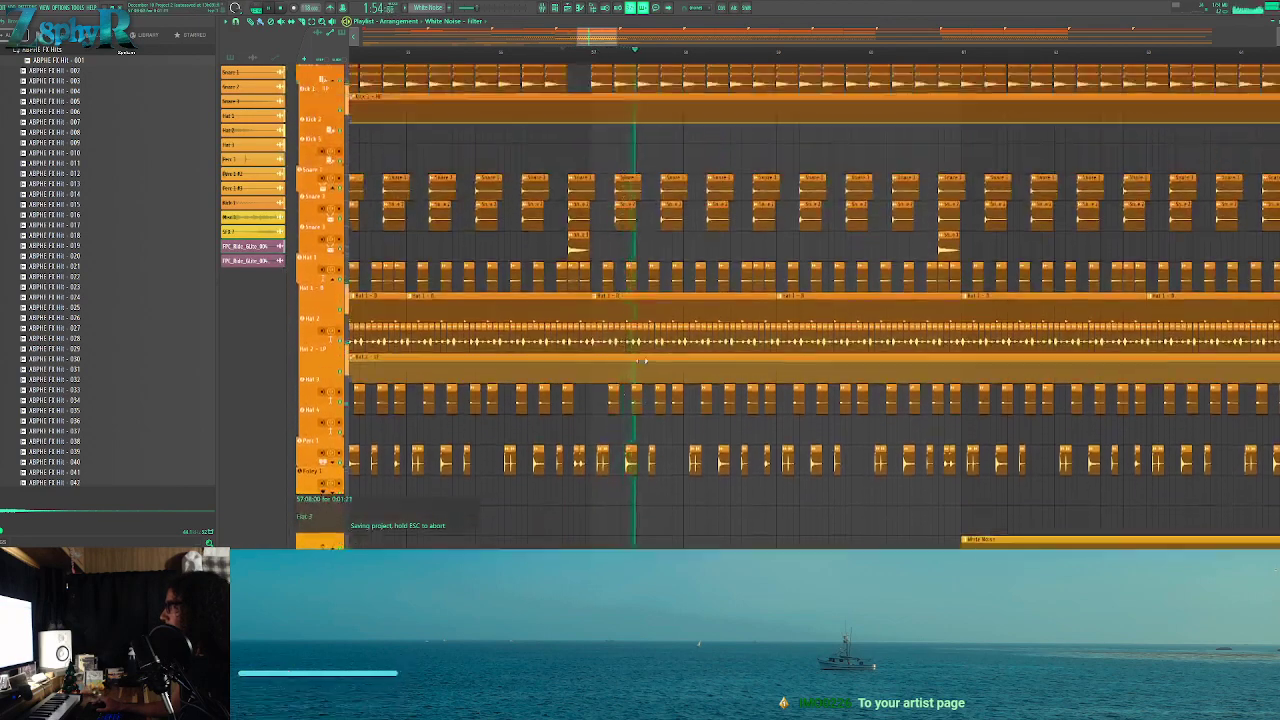
scroll(640, 372, up, 10)
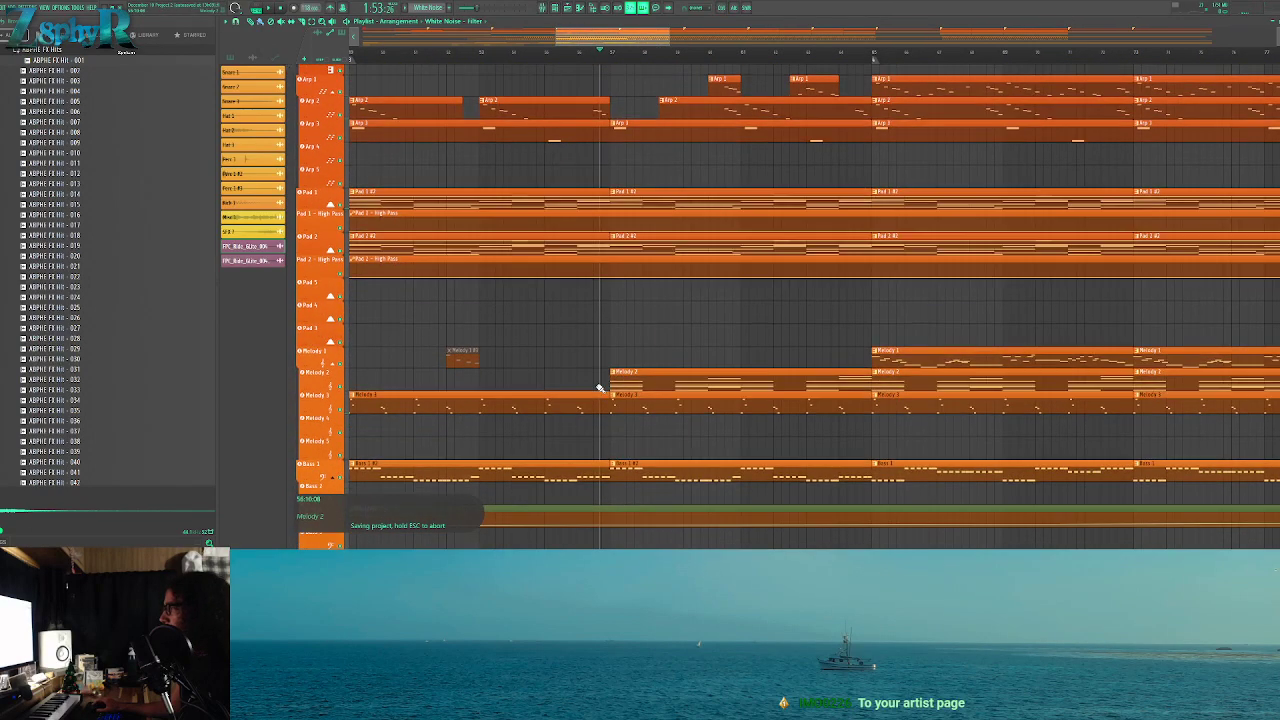
scroll(590, 365, down, 3)
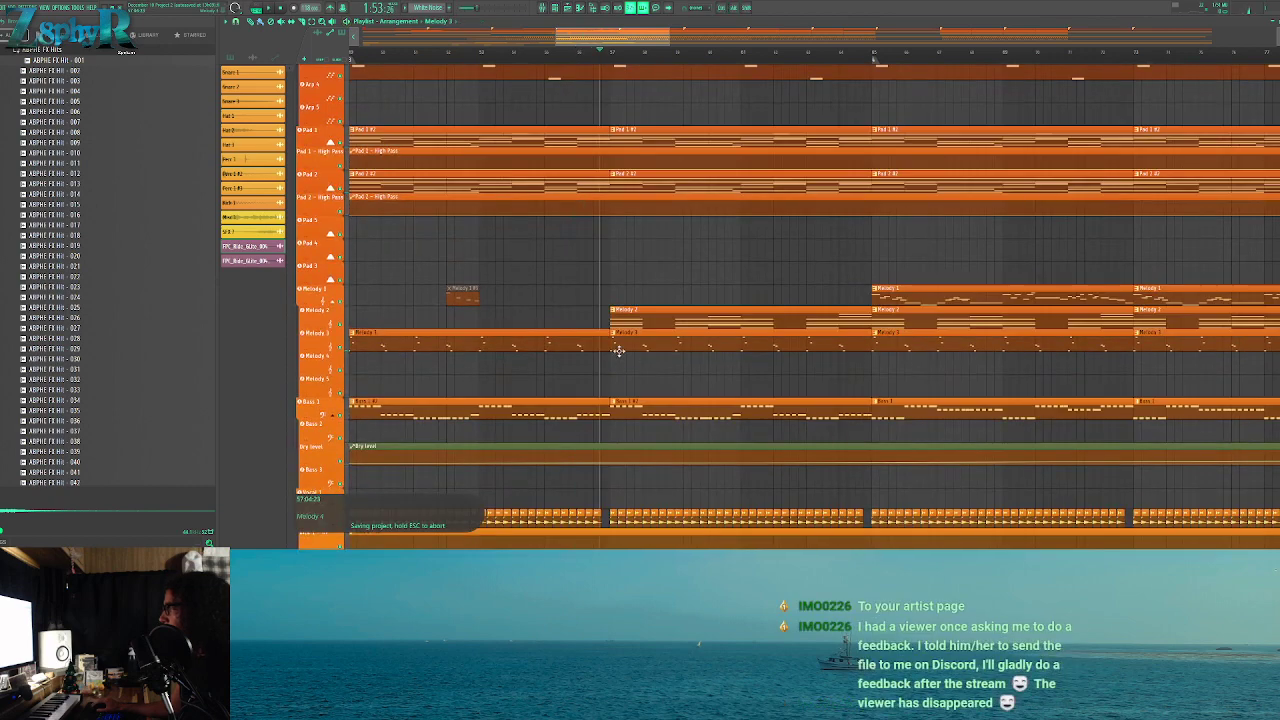
Create a Melody 4 pattern and place it on the Melody 4 track from bar 57, extended to match the Melody 2 clip above
double_click(618, 350)
key(F7)
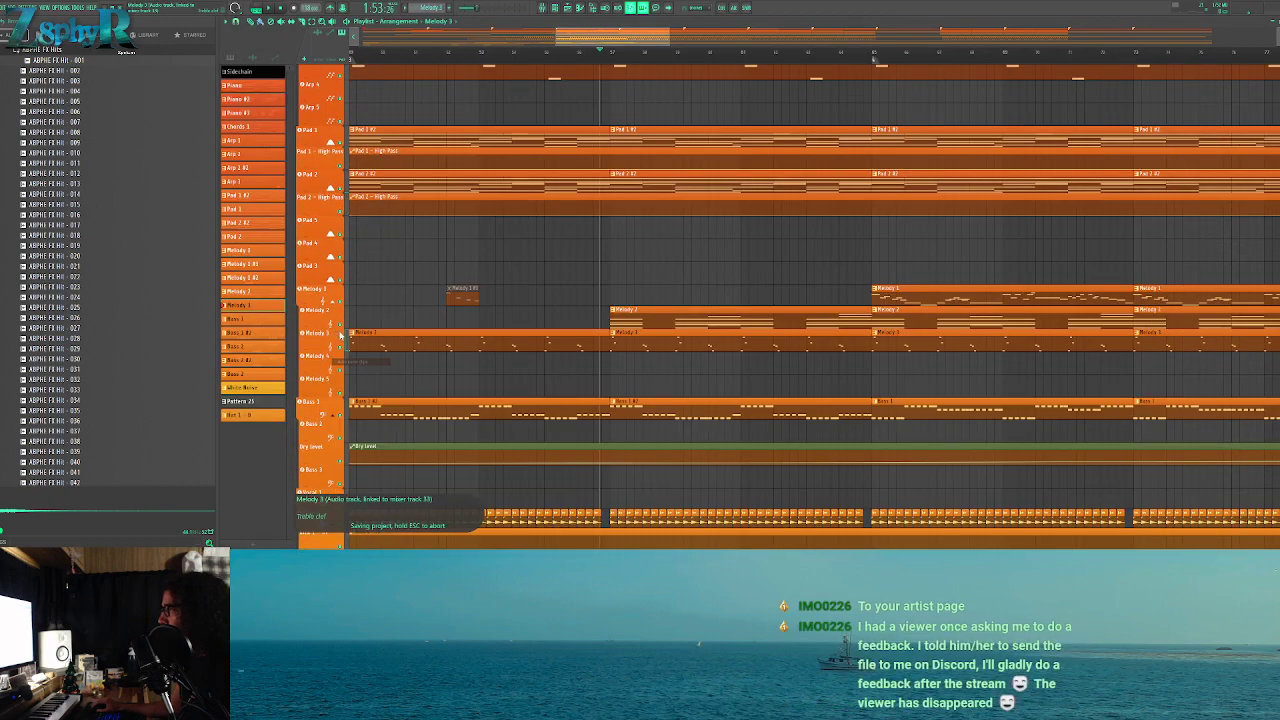
scroll(583, 391, down, 5)
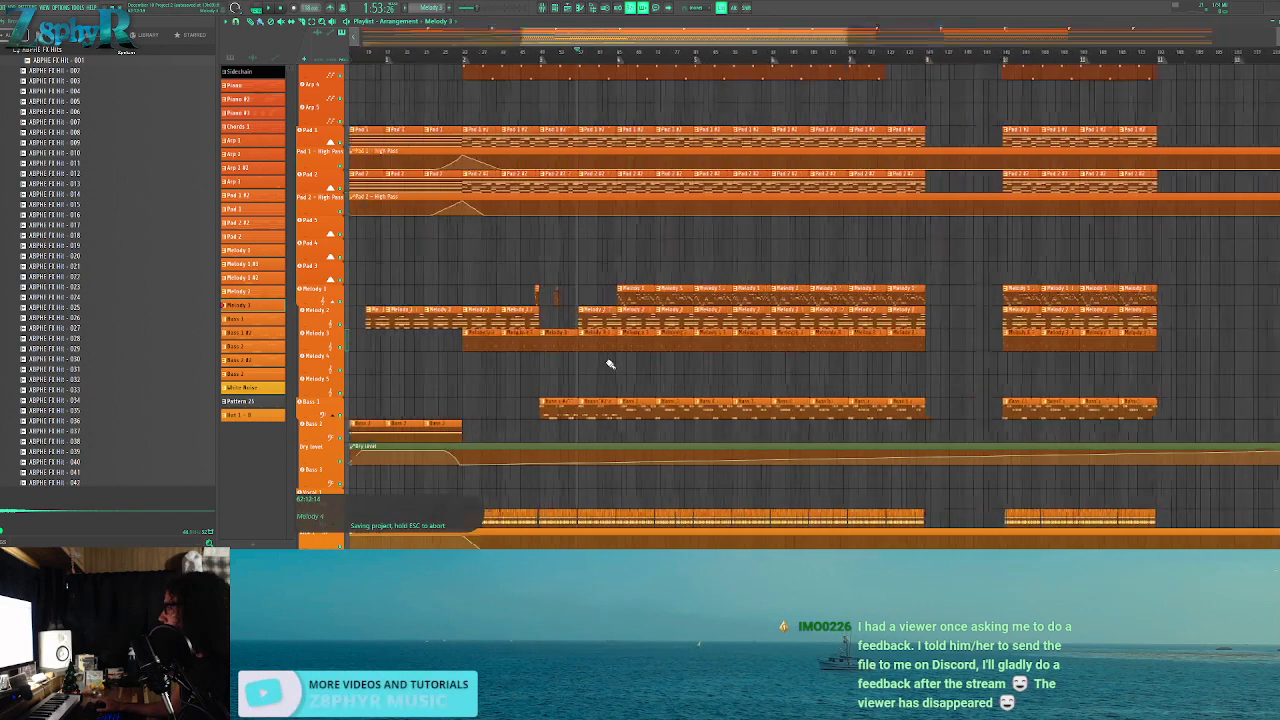
key(F4)
click(541, 365)
click(347, 363)
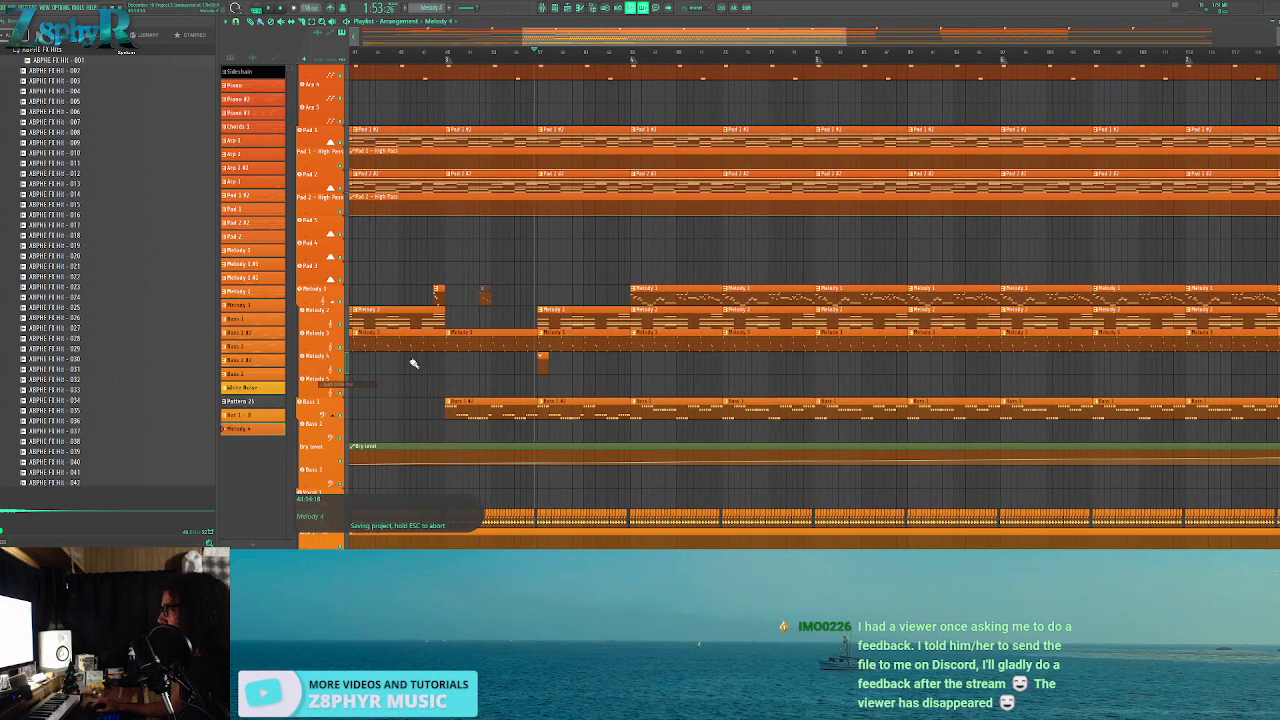
drag(545, 367, 635, 364)
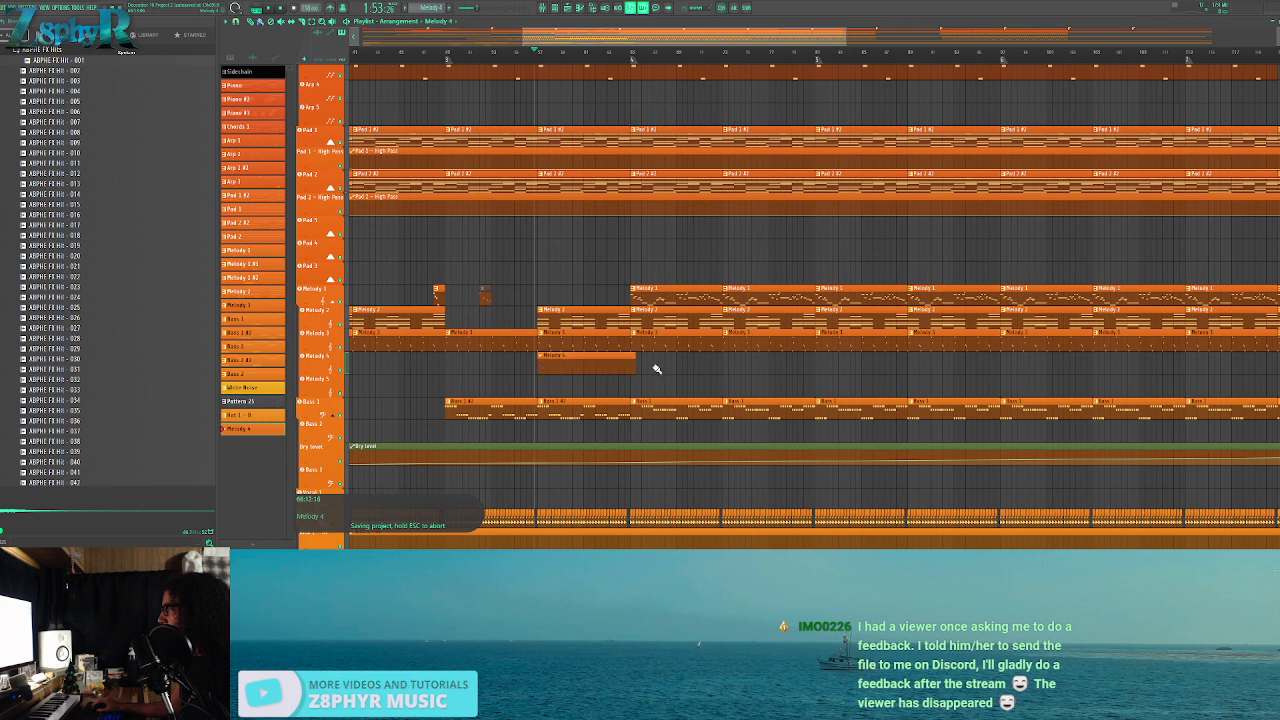
Replace the Melody 4 channel's instrument with Xpand!2 and save the project
double_click(557, 364)
click(563, 9)
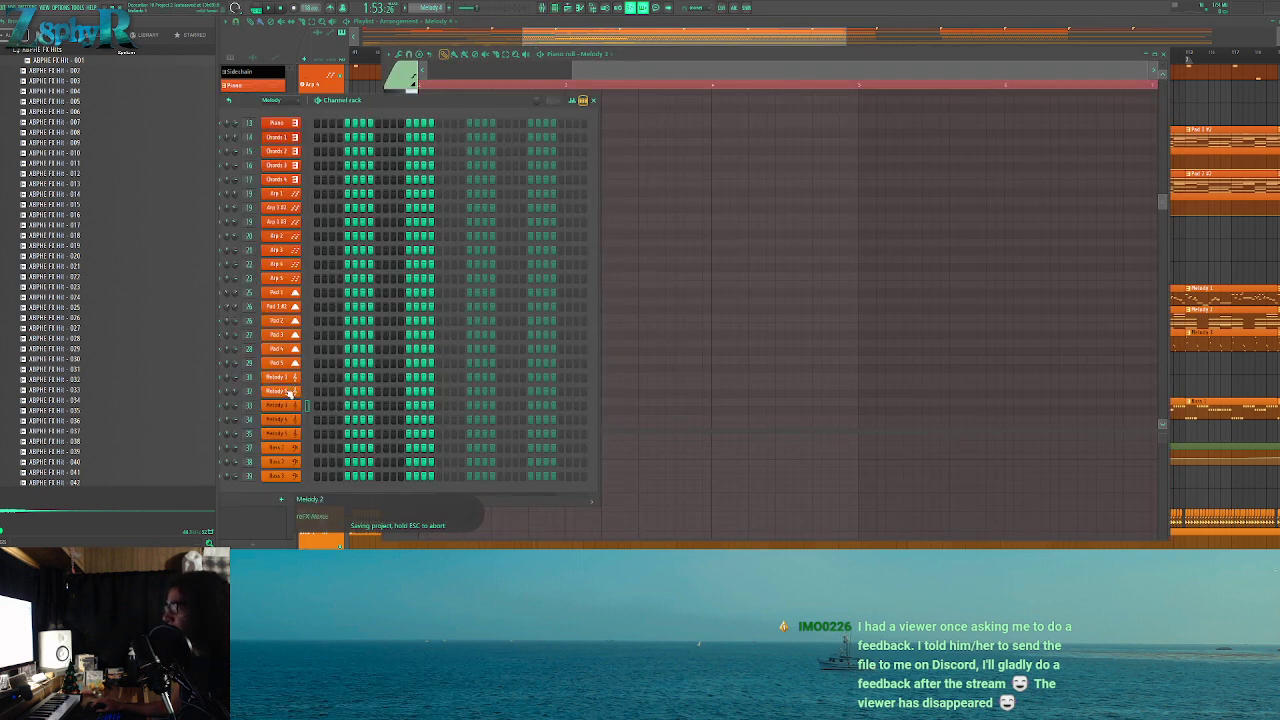
right_click(300, 416)
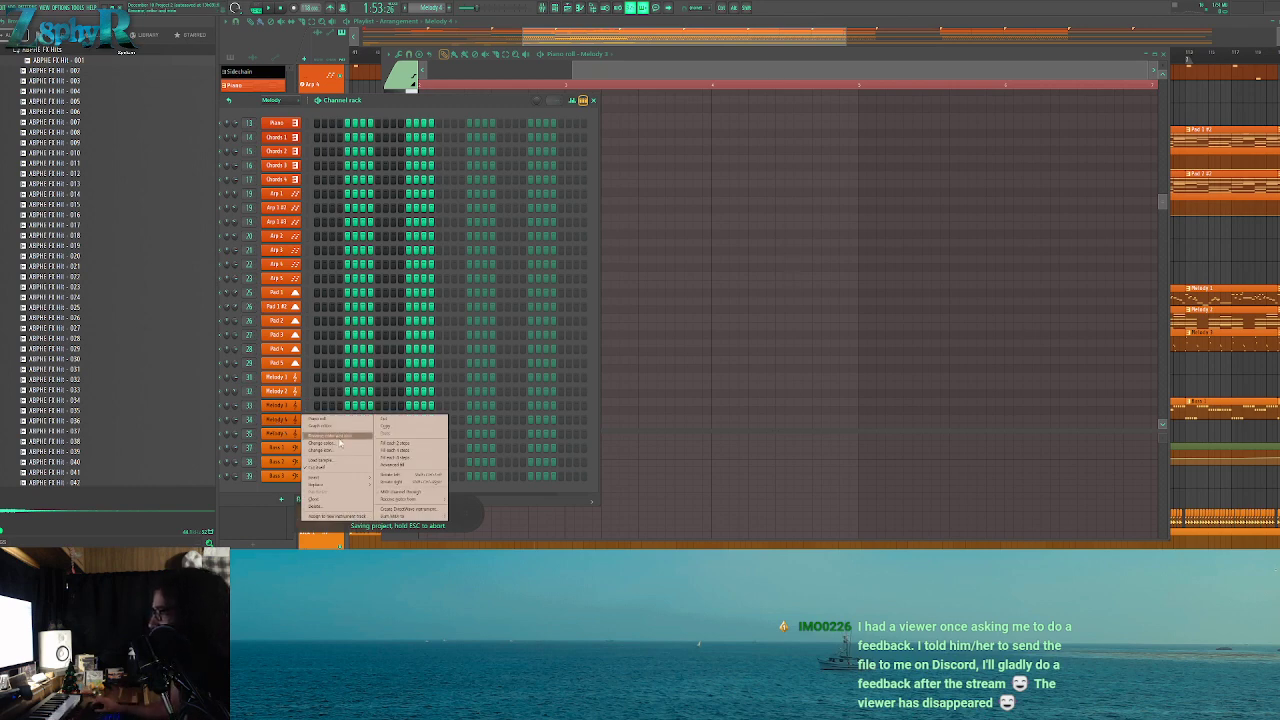
mouse_move(330, 484)
mouse_move(427, 398)
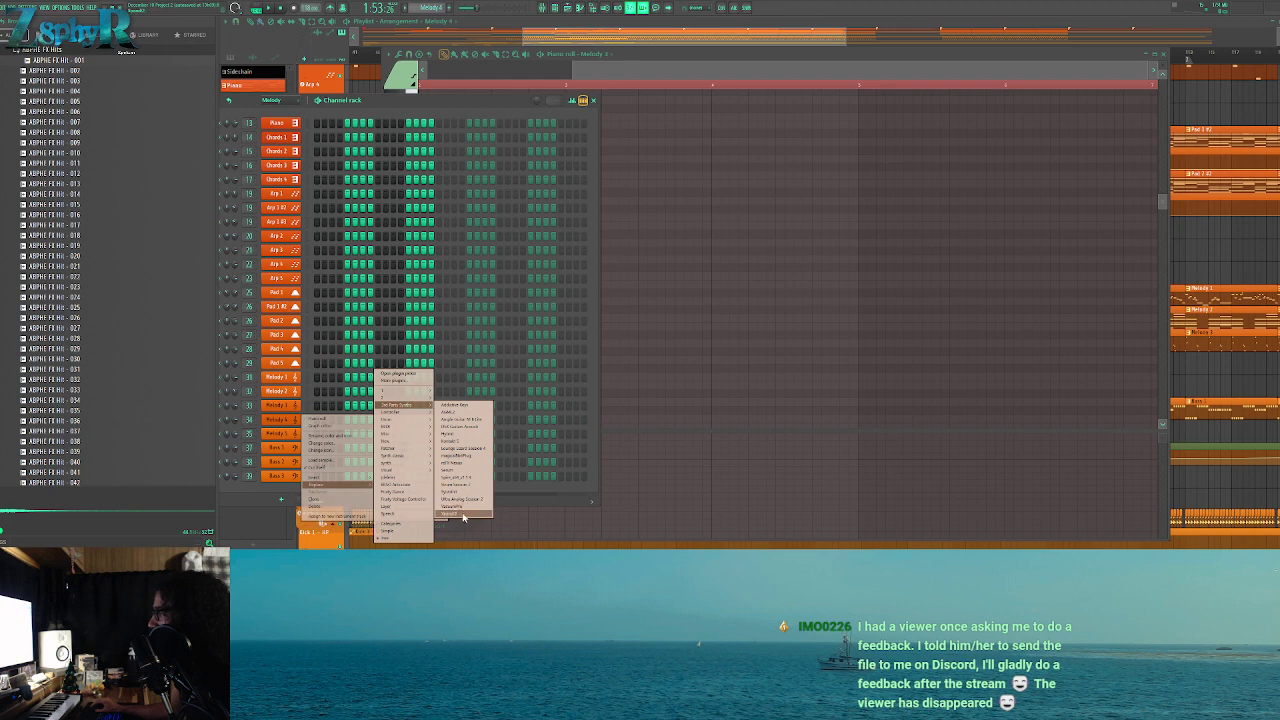
click(463, 516)
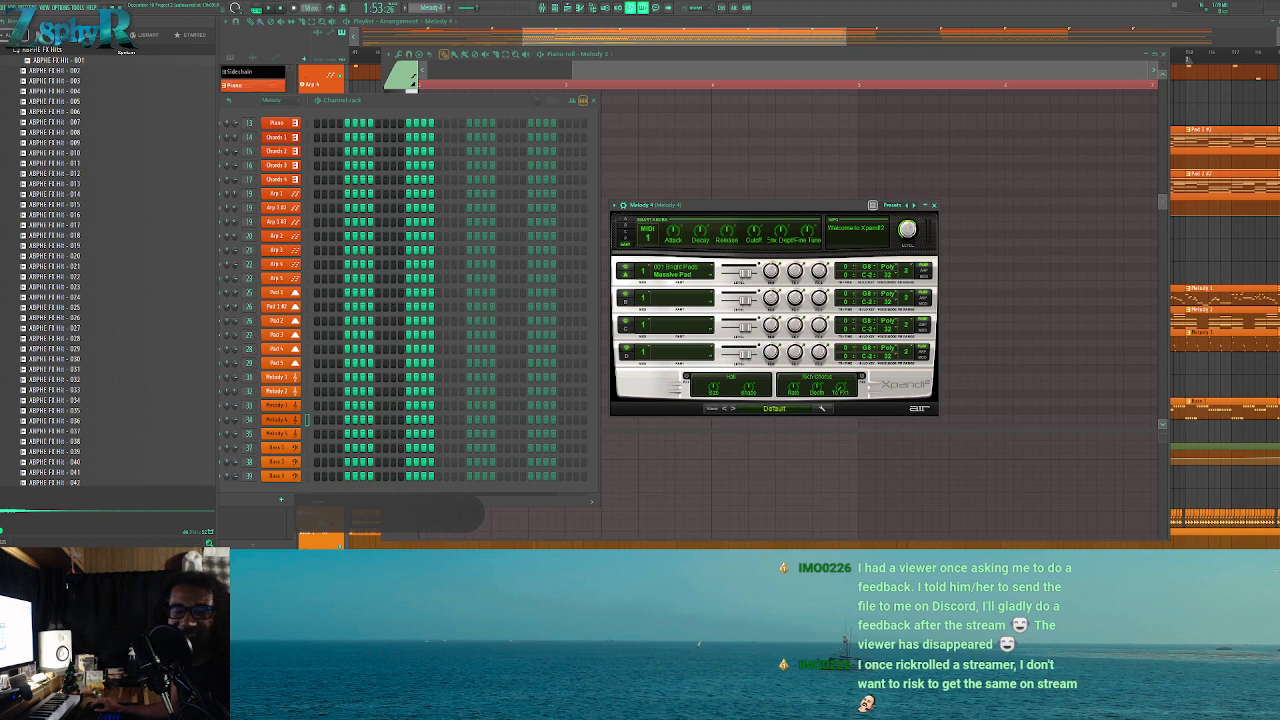
key(ctrl+s)
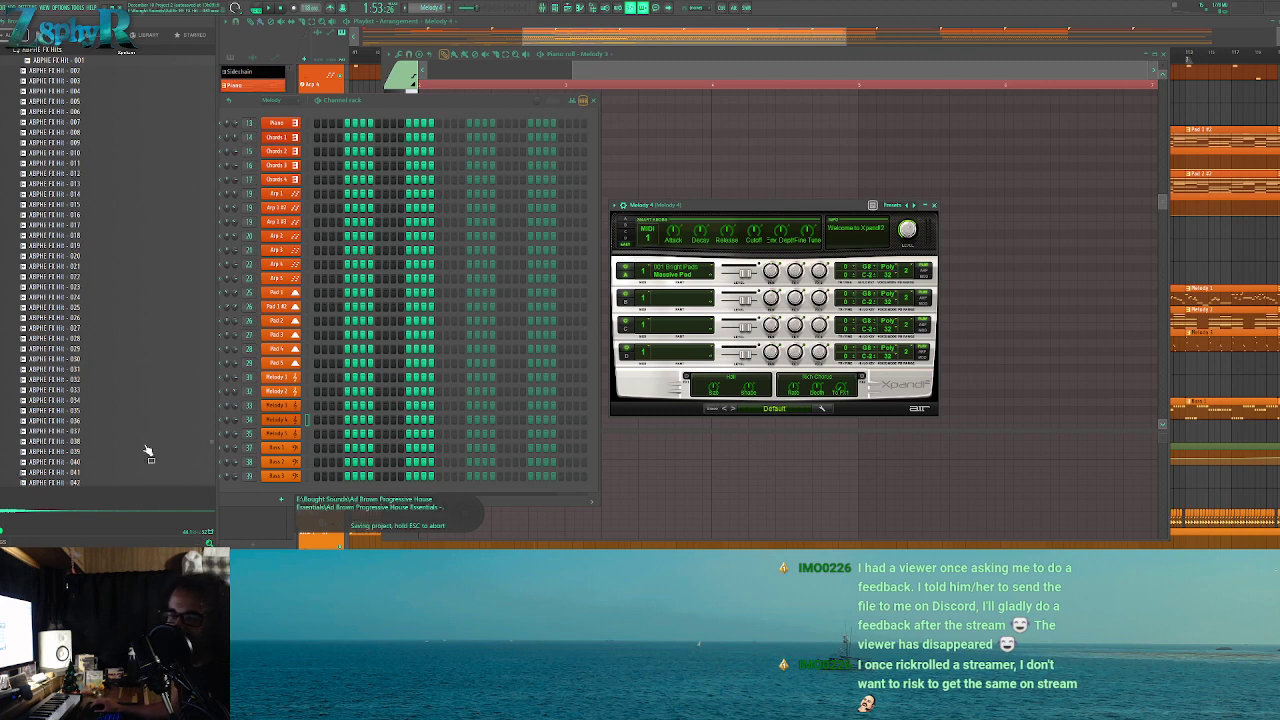
Load the +17 Tiny Octabell preset from the Bells category in Xpand!2
drag(731, 206, 468, 214)
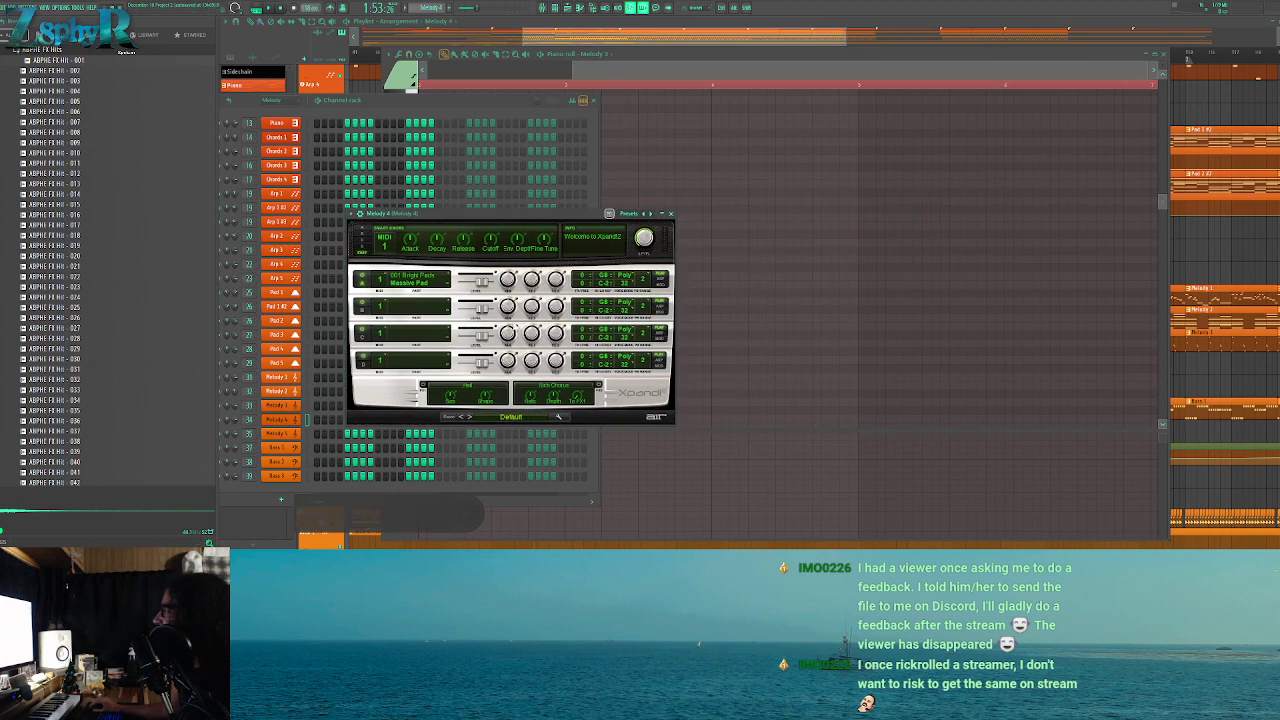
click(518, 413)
mouse_move(512, 436)
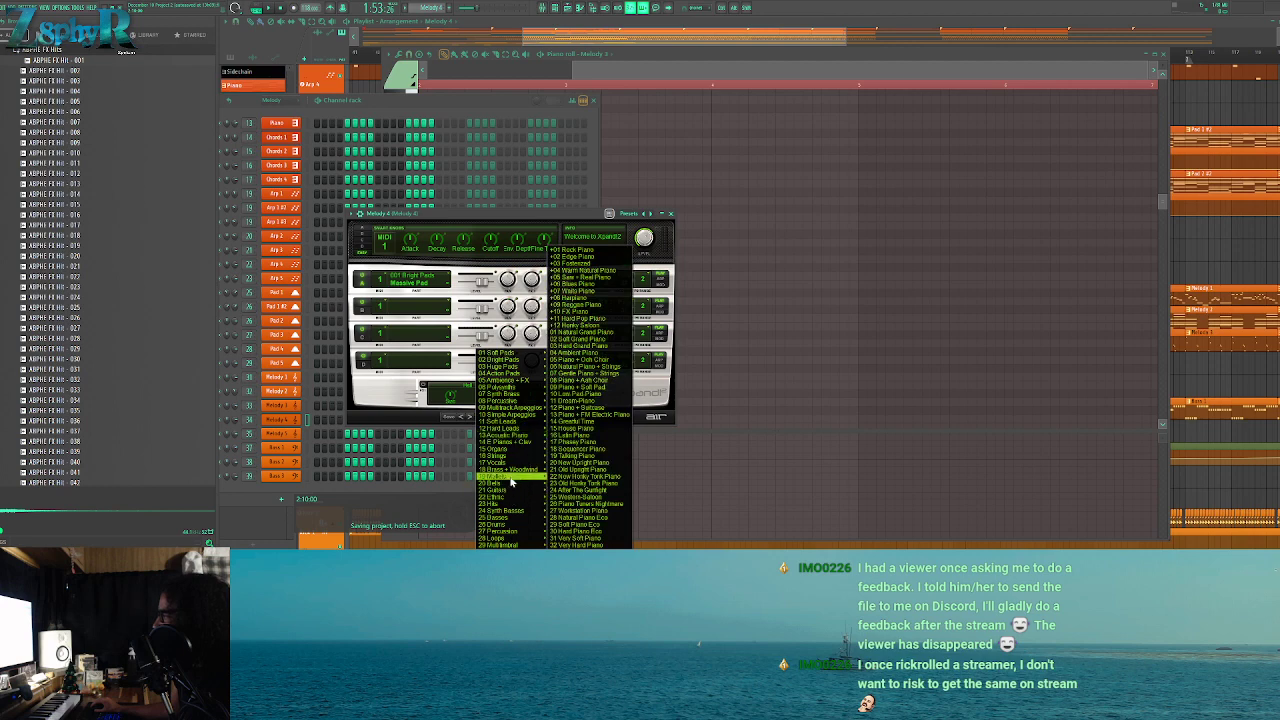
mouse_move(512, 482)
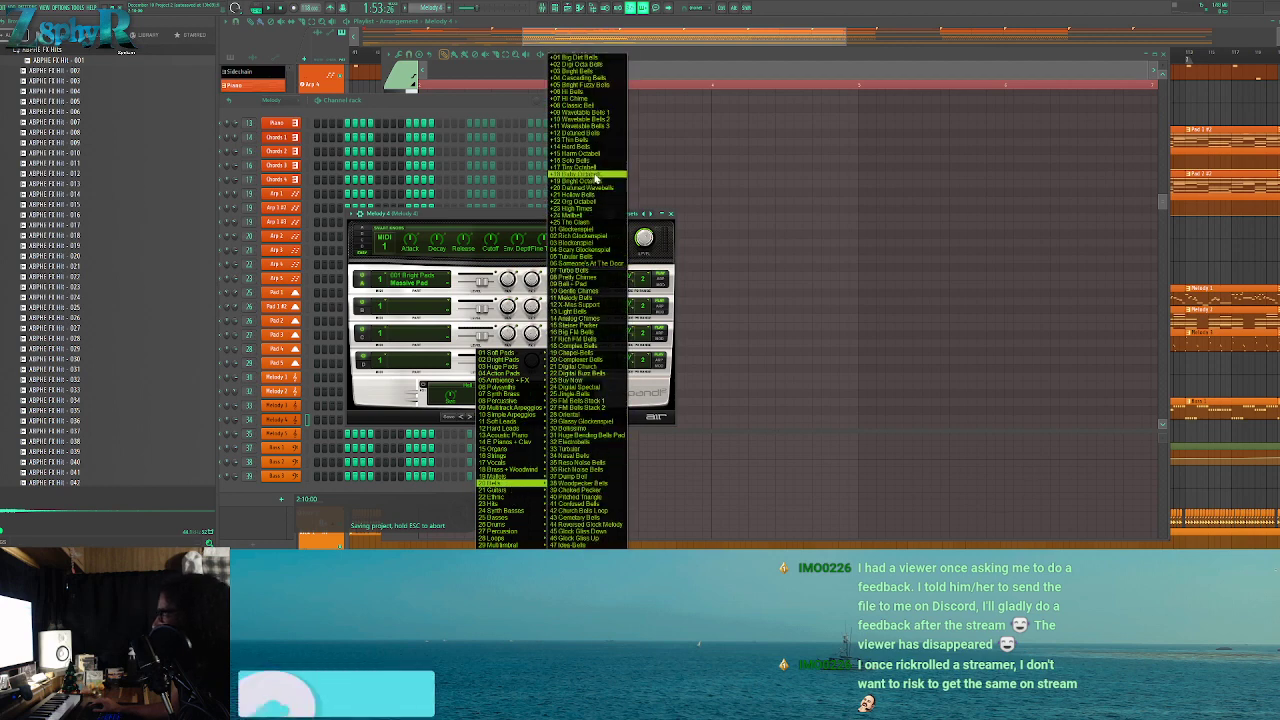
click(580, 160)
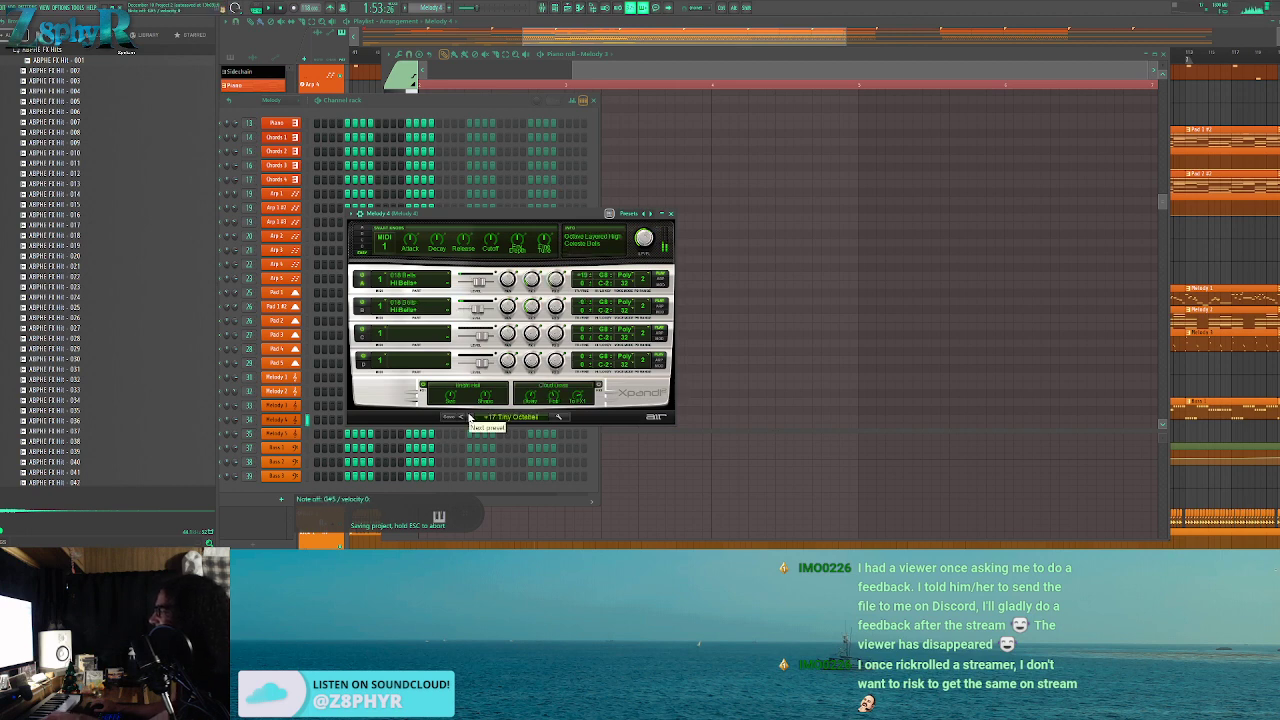
Check the Melody 3 notes in the piano roll, and open the Arp 2 clip's piano roll to copy its notes
click(522, 22)
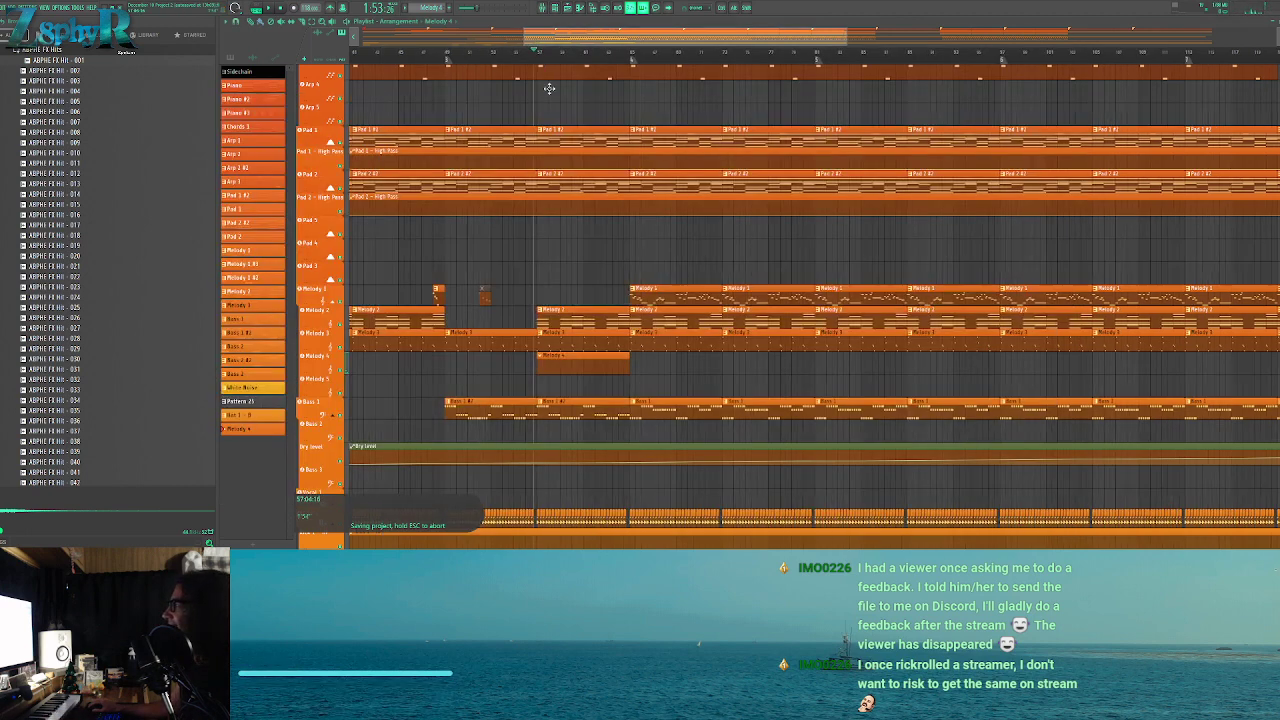
double_click(566, 342)
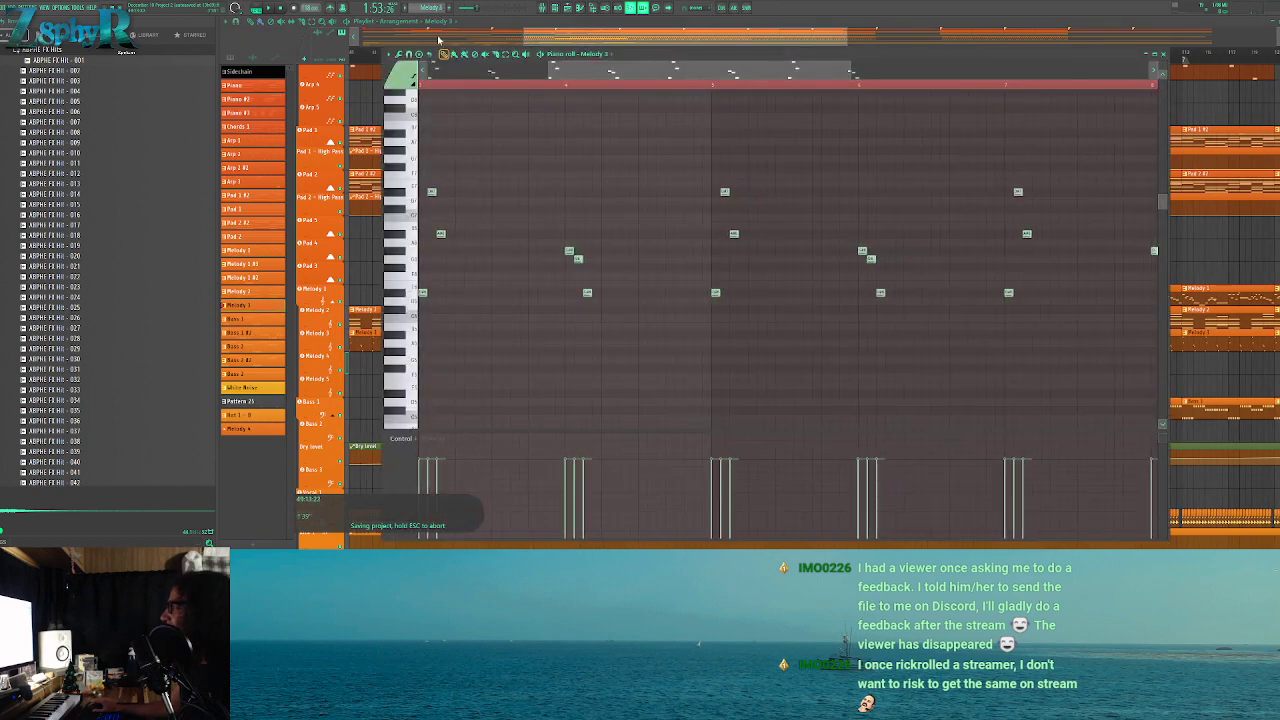
key(F7)
scroll(497, 204, up, 3)
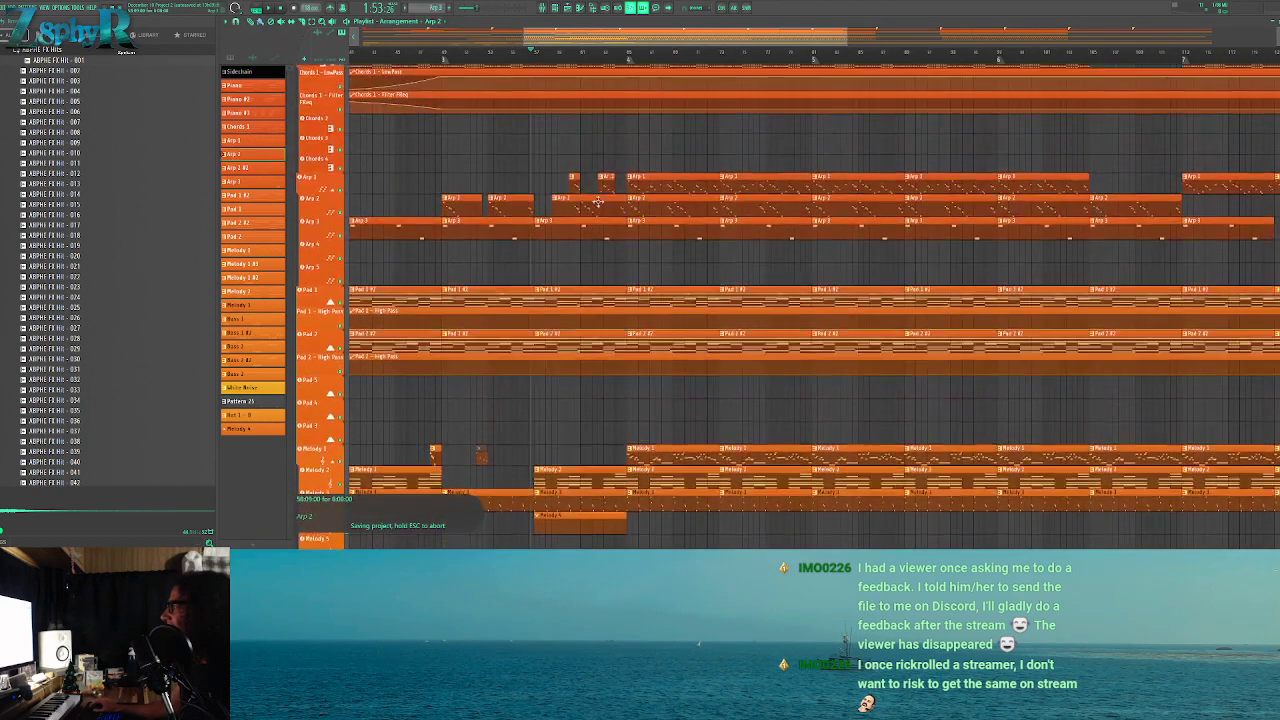
double_click(664, 200)
key(F7)
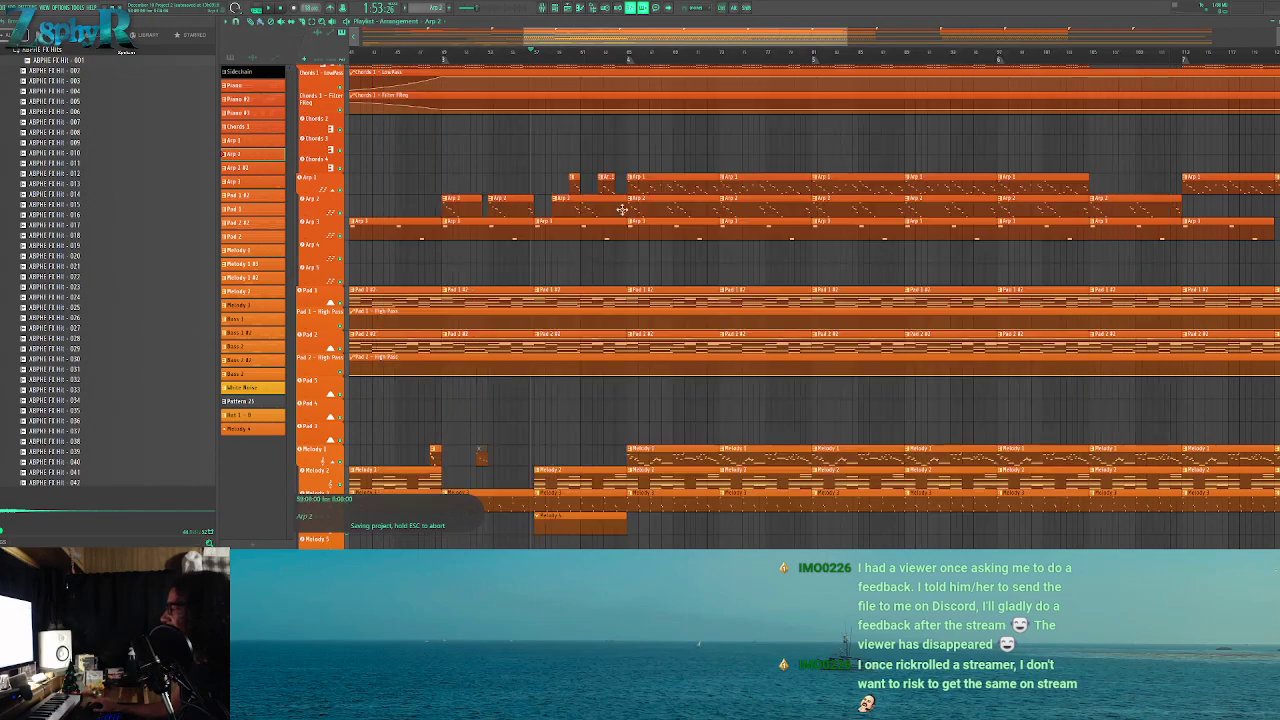
Try the copied arp notes in the Melody 4 pattern on the arp channel, and remove them from that channel
scroll(549, 370, down, 4)
key(F7)
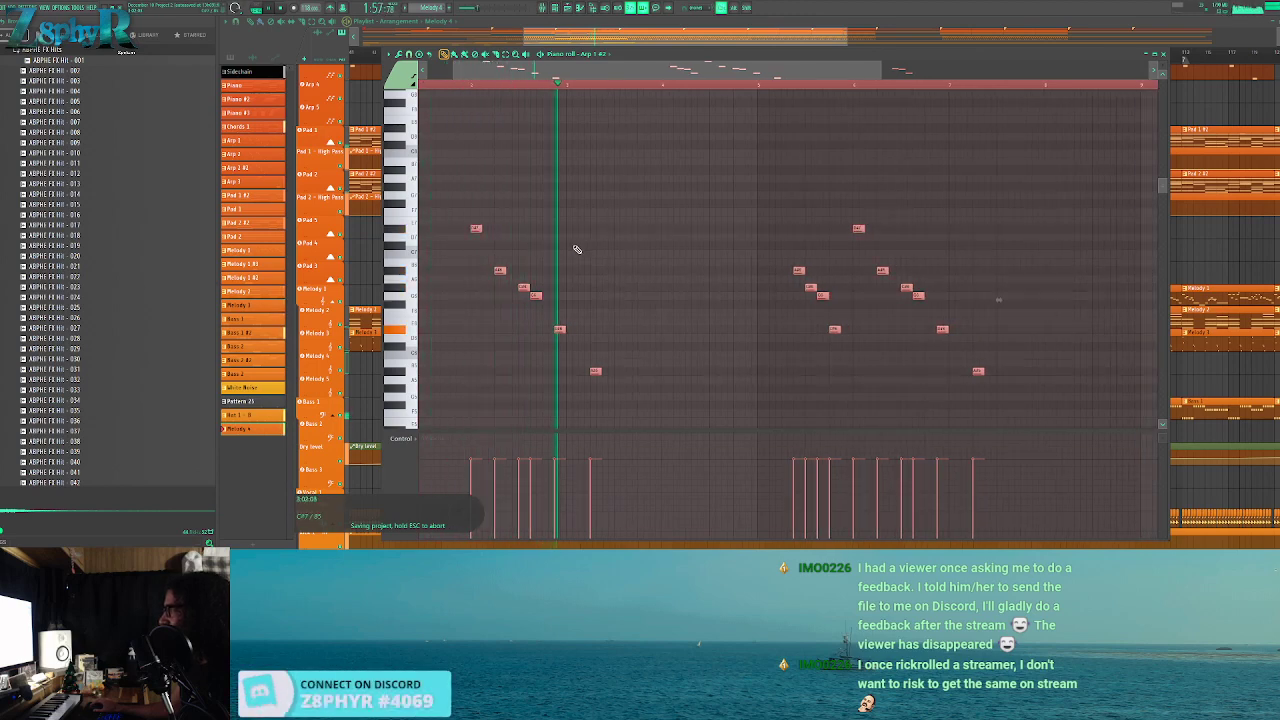
key(F7)
key(F7)
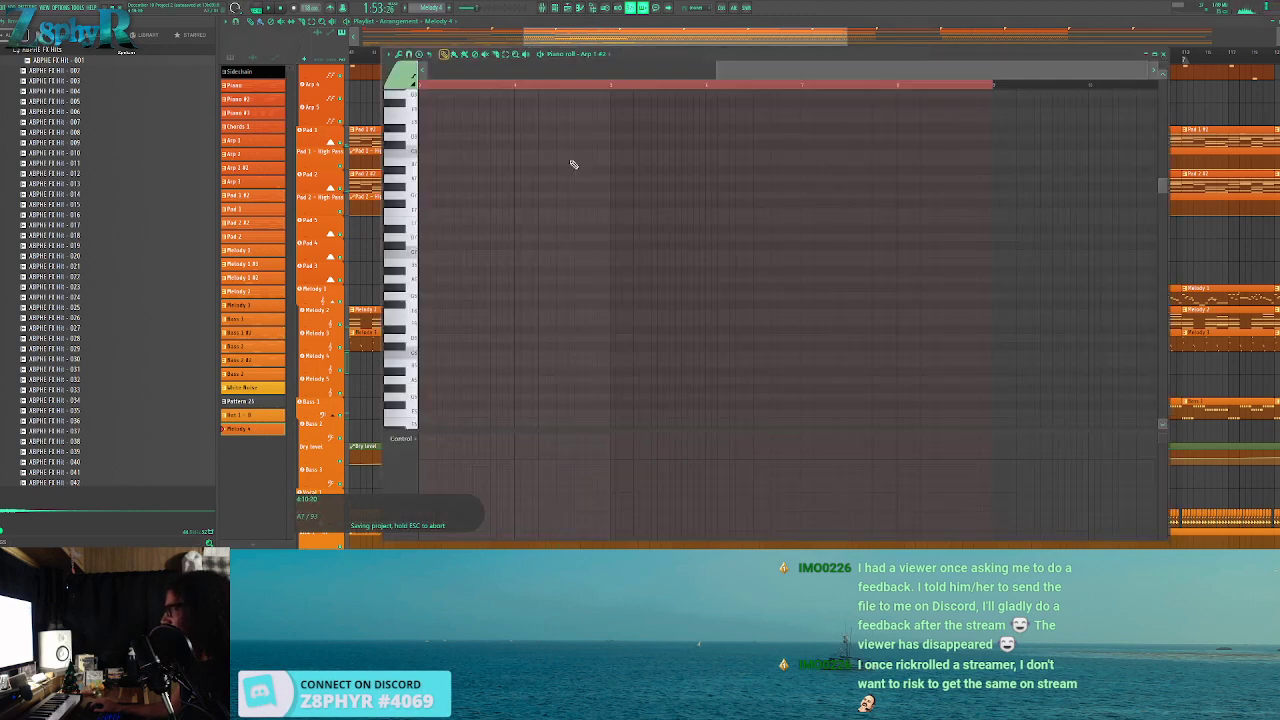
Open the Melody 4 channel's piano roll, place the copied arp notes in it and deselect them
click(563, 8)
right_click(304, 424)
click(330, 420)
drag(466, 253, 519, 250)
key(ctrl+d)
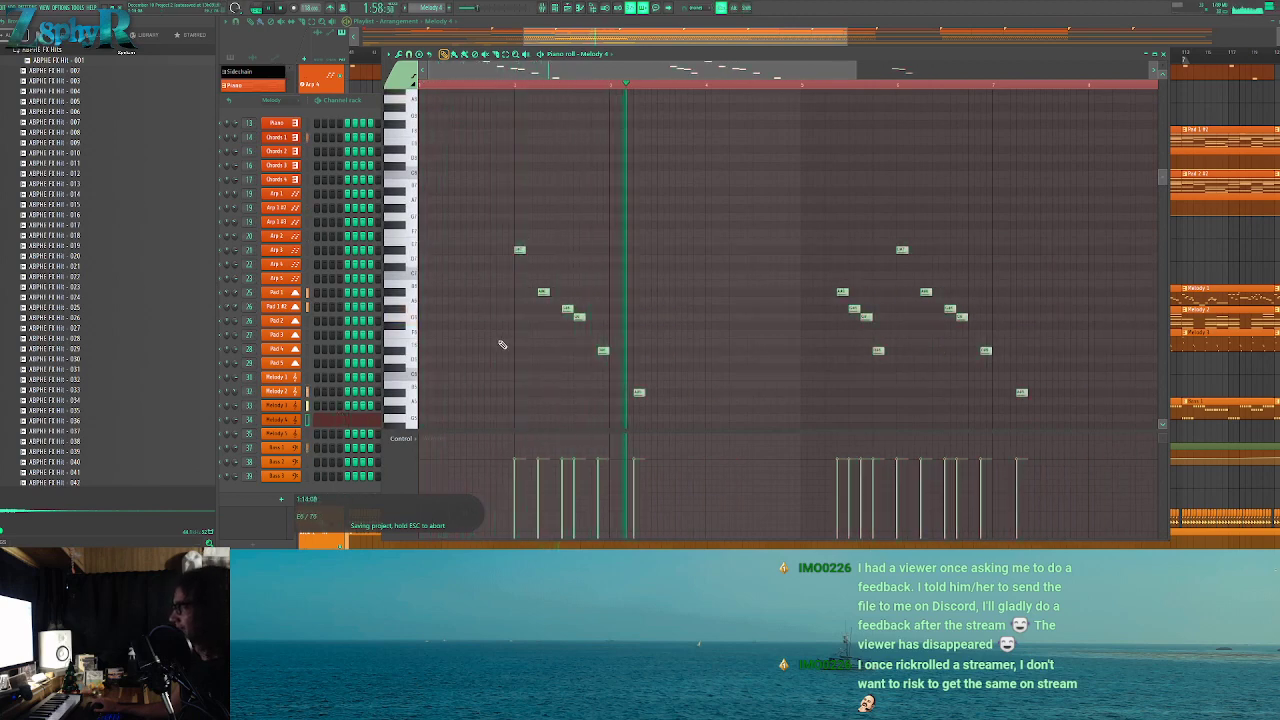
Delete the lowest note of both Melody 4 phrases and tighten the first descending run, ending it on a new low note
right_click(641, 393)
right_click(1021, 393)
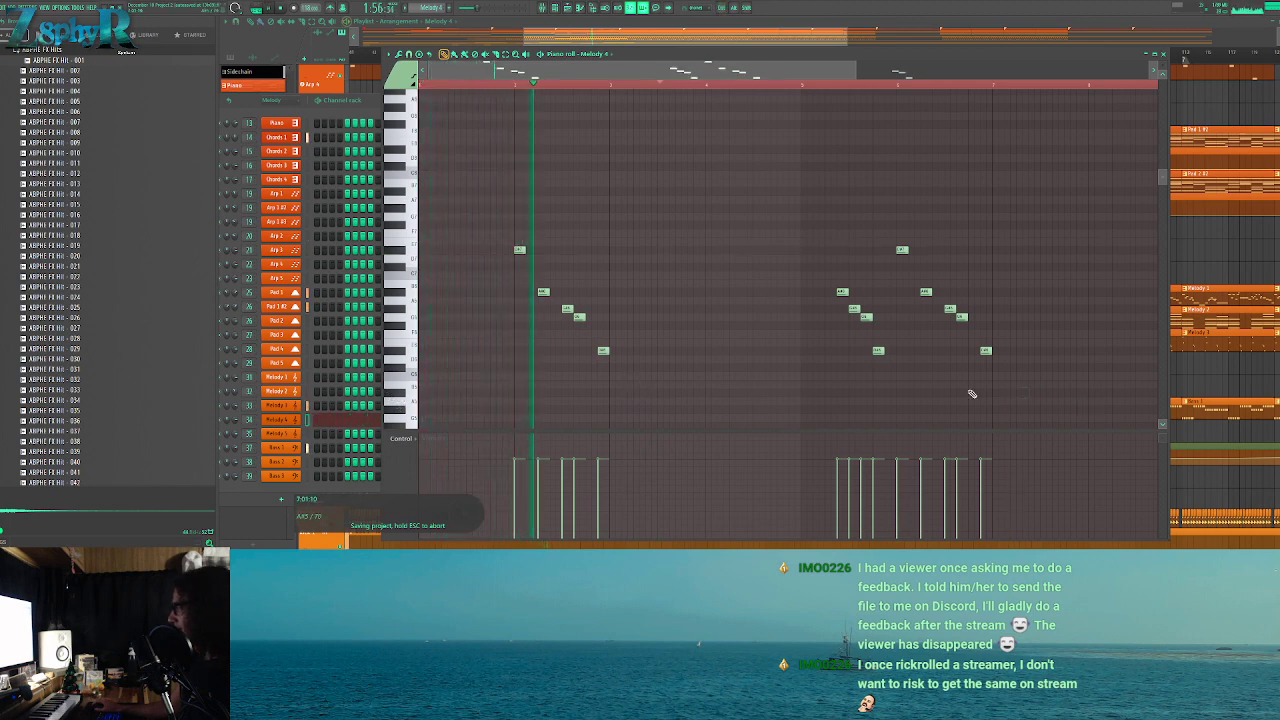
key(space)
drag(511, 272, 612, 357)
key(space)
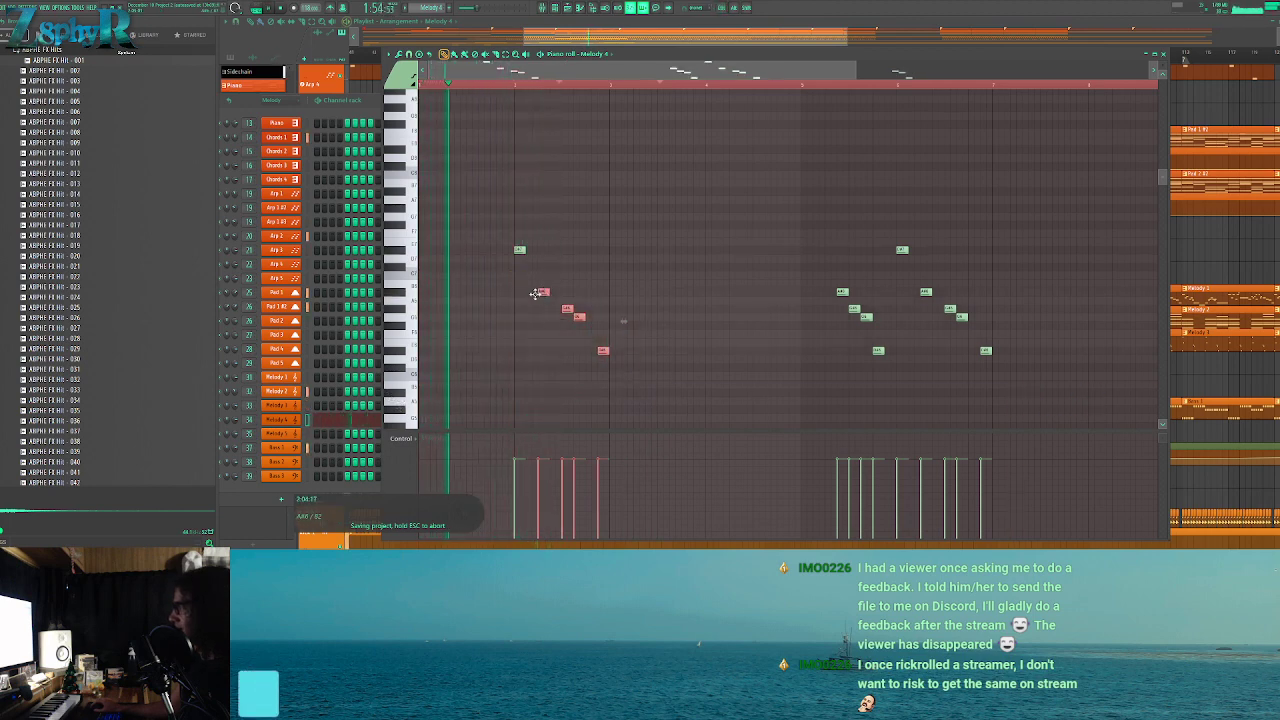
drag(543, 291, 531, 291)
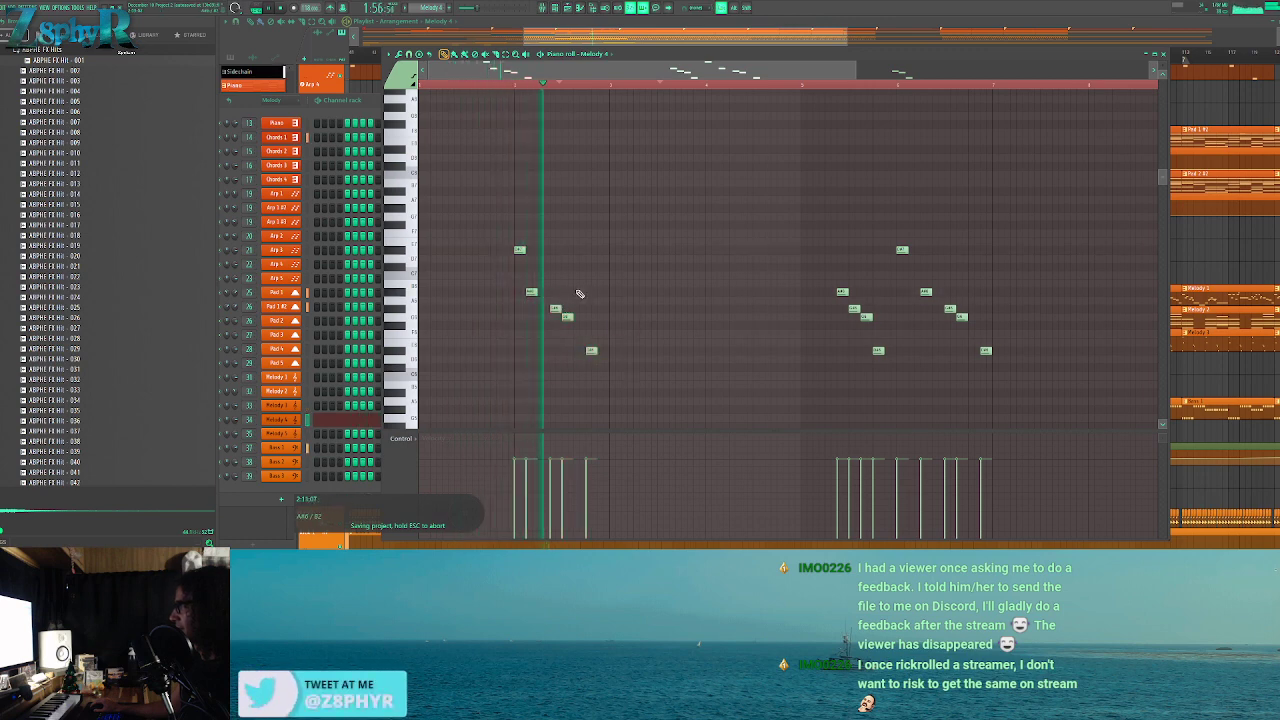
click(596, 331)
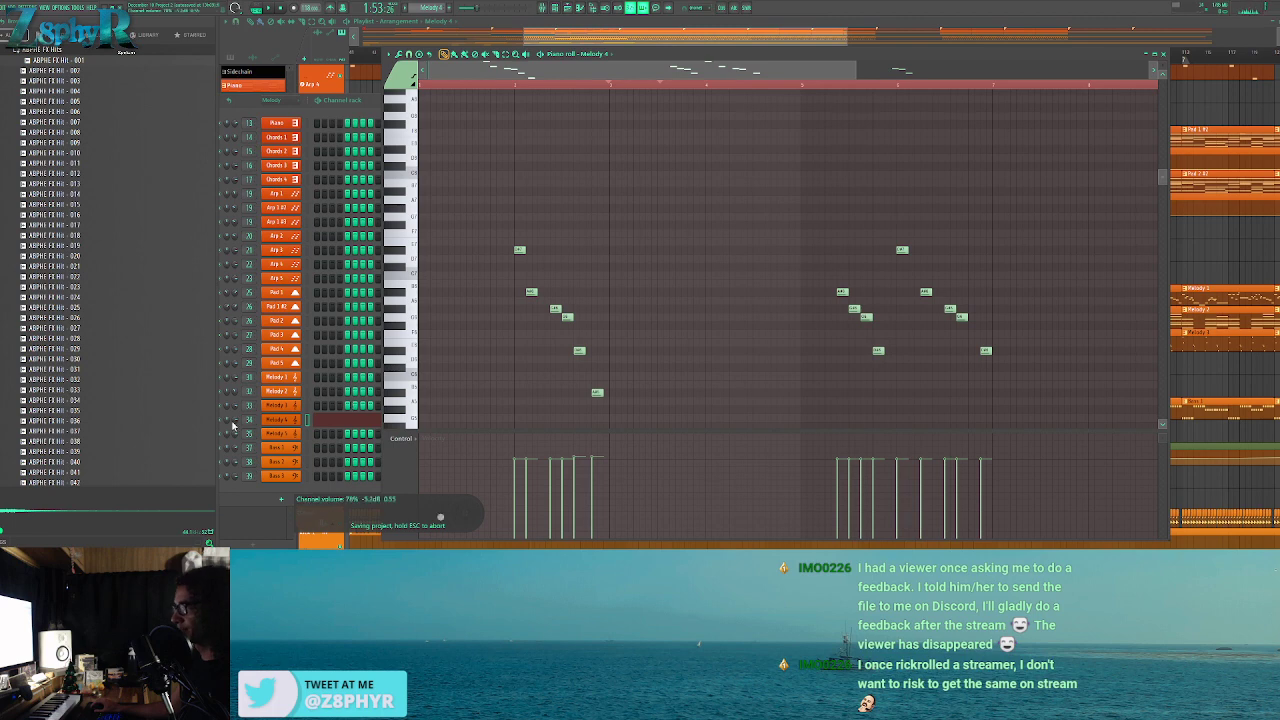
Lower the Melody 4 channel volume and look at its mixer track before returning to its piano roll
drag(234, 421, 234, 438)
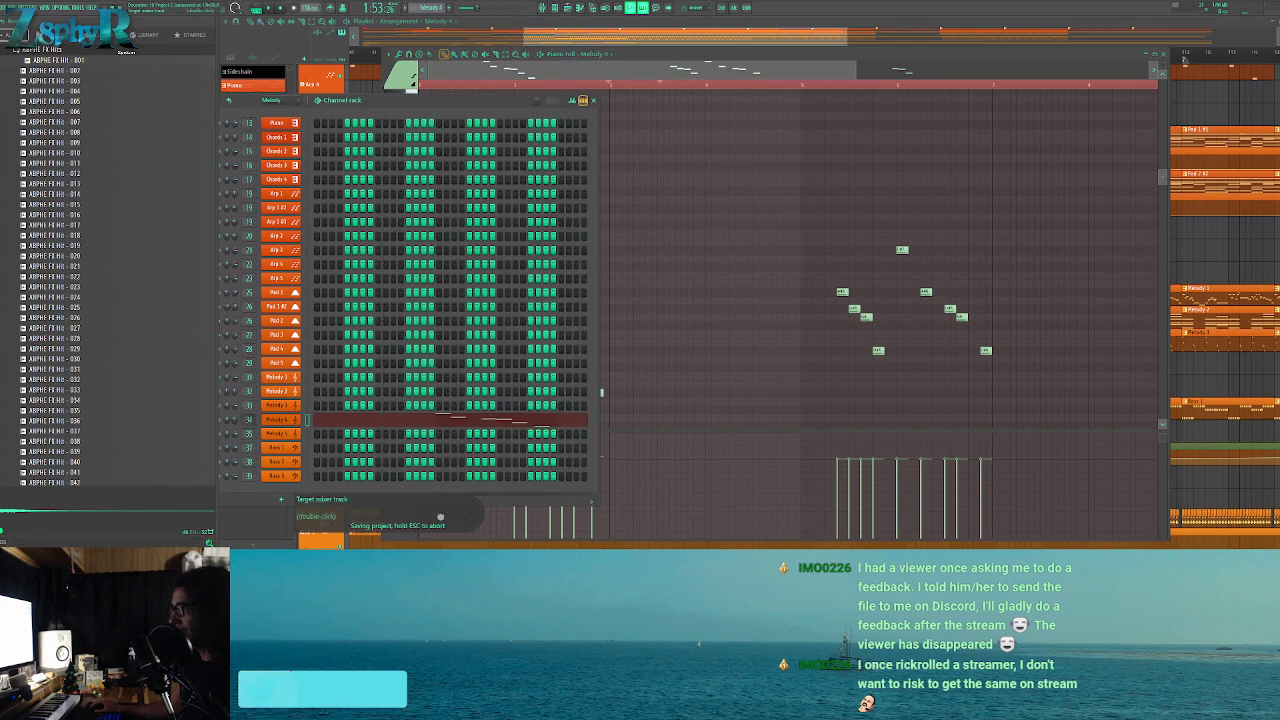
key(F9)
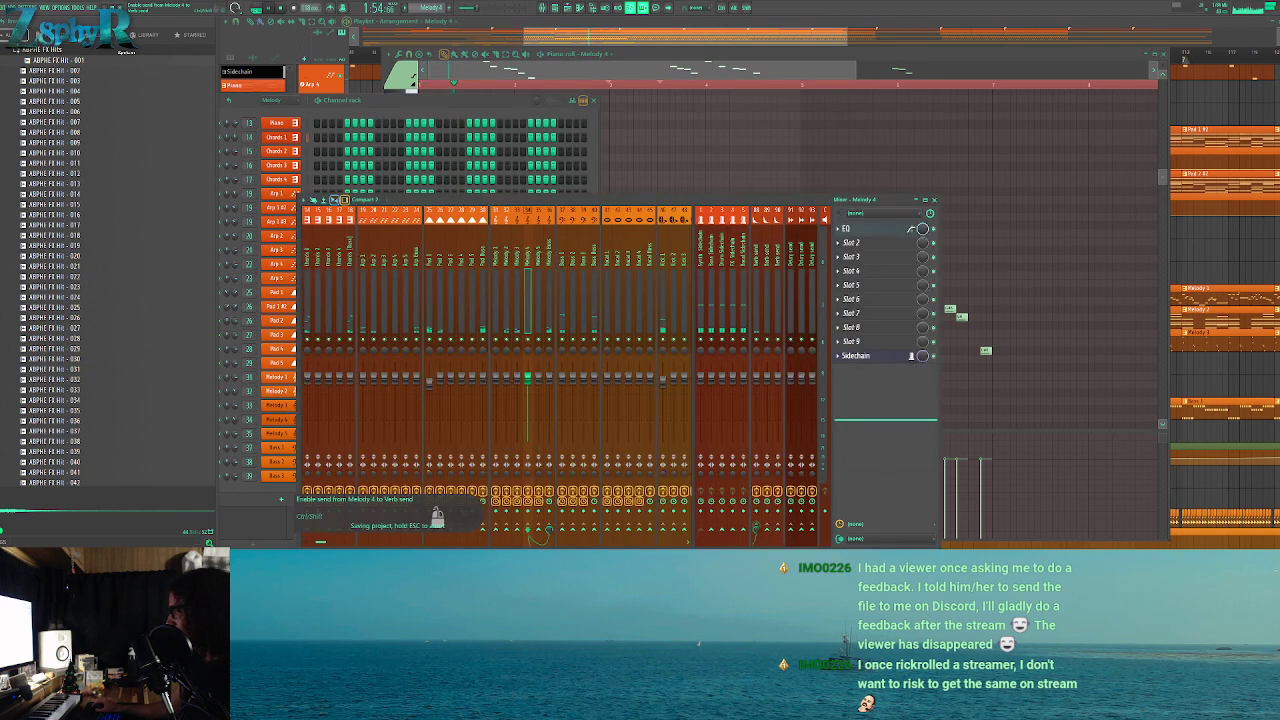
drag(537, 200, 570, 148)
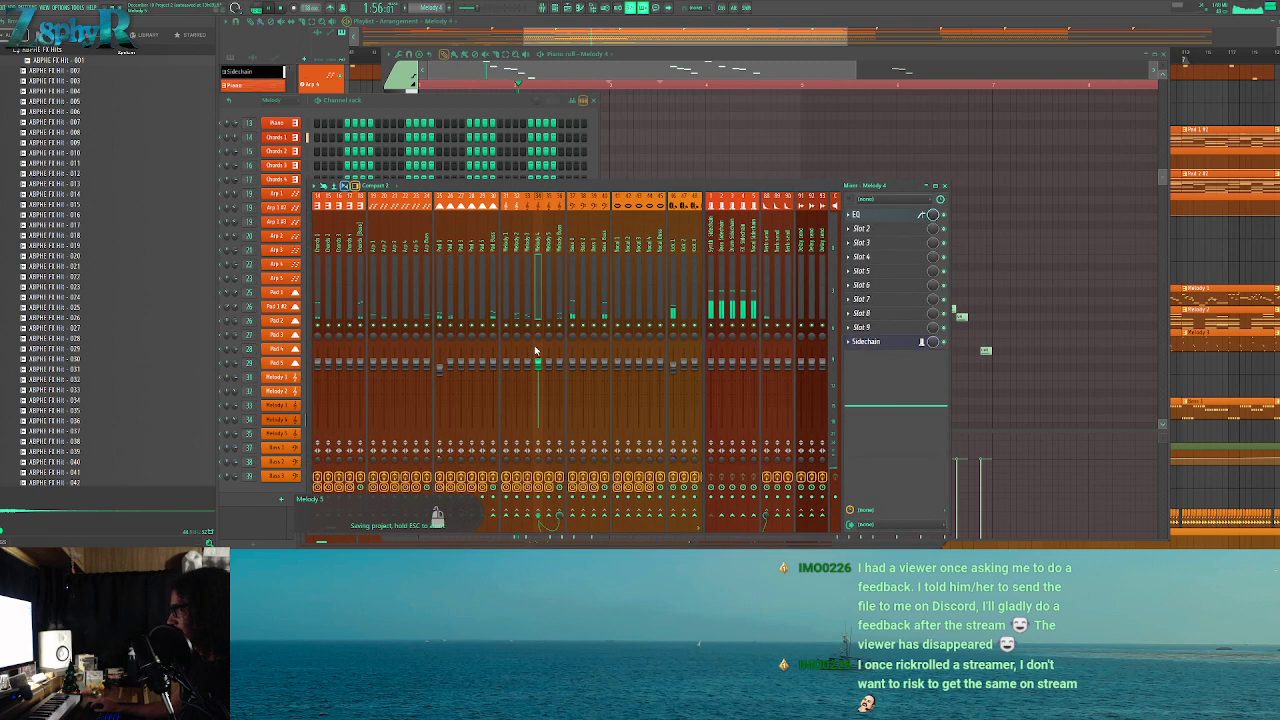
click(641, 85)
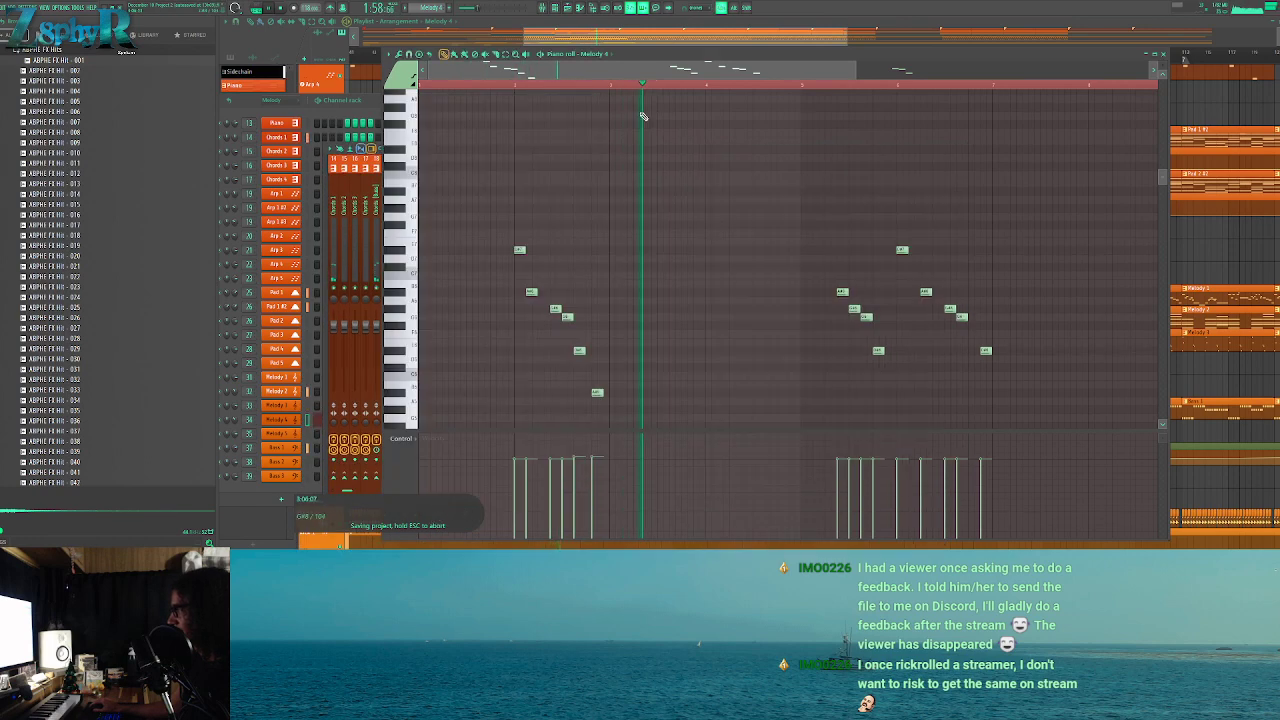
Move the first run's last note slightly later and extend the descent with three lower notes at the start of bar 3
drag(592, 392, 600, 392)
key(space)
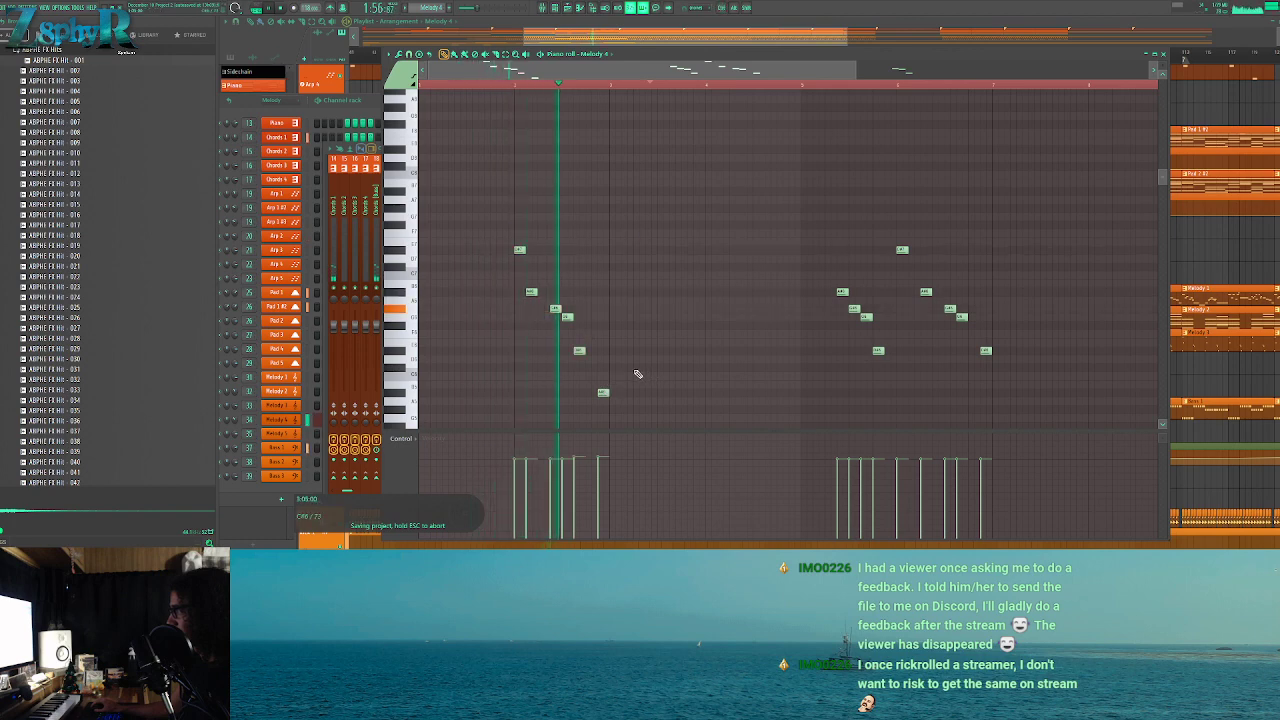
key(space)
click(616, 409)
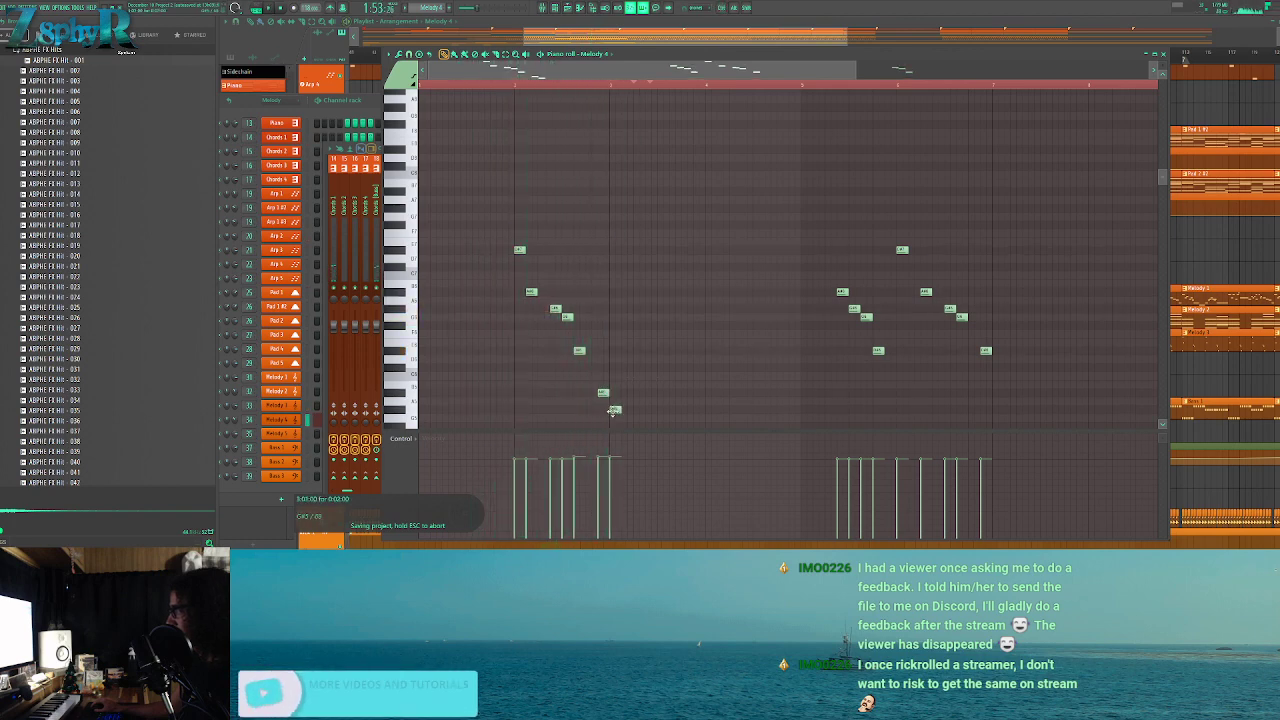
click(628, 417)
scroll(648, 405, down, 1)
scroll(648, 405, down, 3)
click(637, 408)
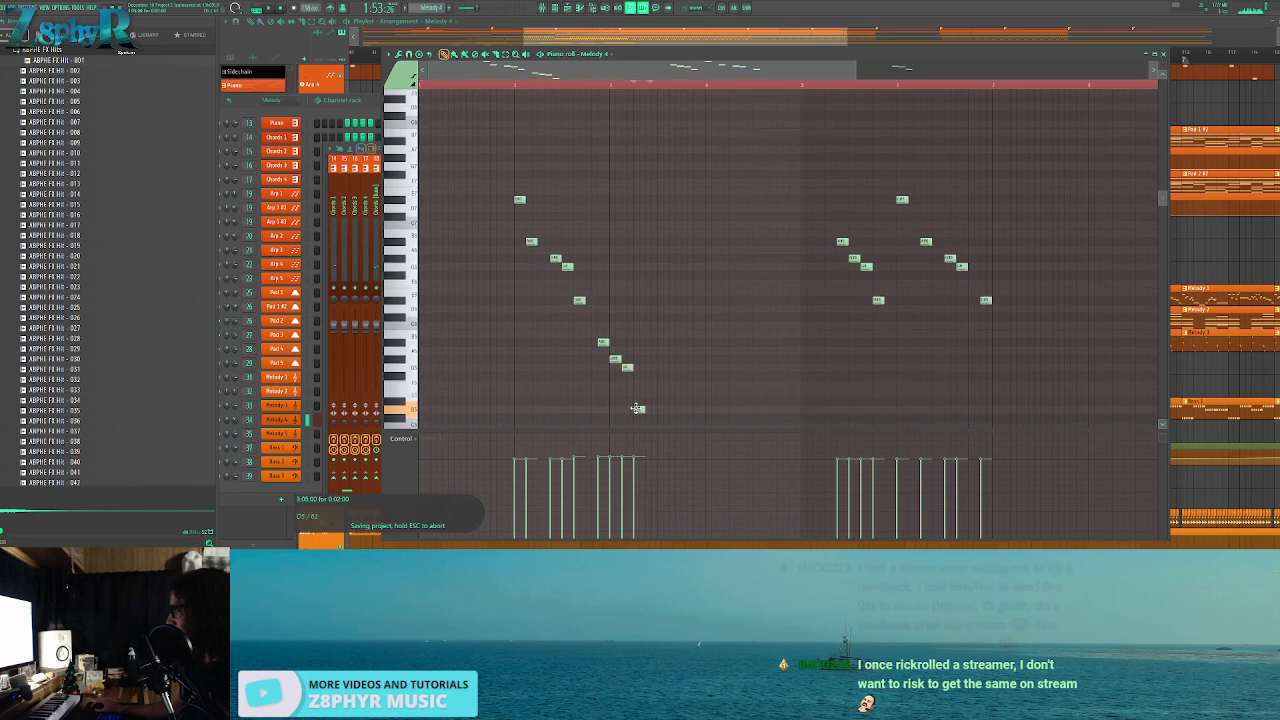
Move the three lowest notes of the Melody 4 run one bar later, to the start of bar 4
key(space)
drag(617, 370, 724, 367)
click(786, 320)
scroll(740, 354, down, 4)
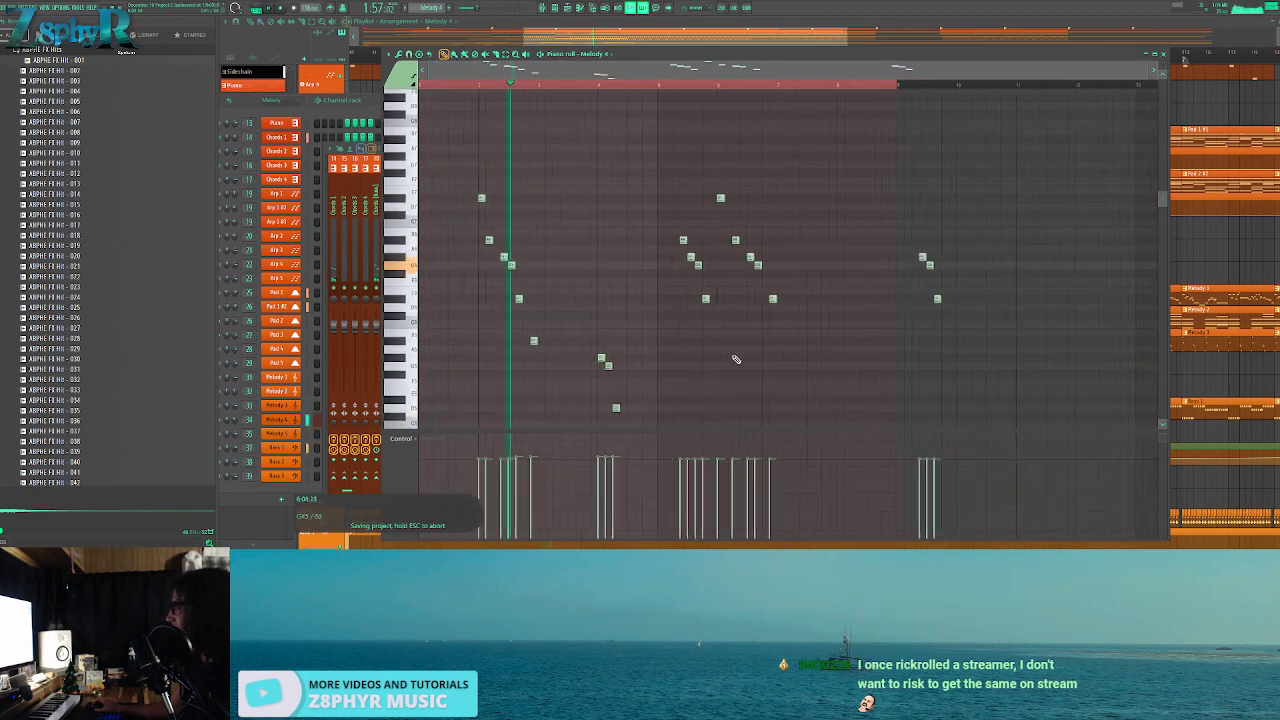
Remove the surplus notes after the first Melody 4 run and rework the second half into a matching descending run at bar 6
drag(538, 317, 620, 414)
mouse_move(590, 345)
mouse_down()
mouse_move(767, 337)
mouse_move(590, 341)
mouse_move(589, 355)
mouse_up()
right_click(590, 355)
right_click(597, 396)
drag(638, 160, 786, 342)
right_click(674, 253)
right_click(667, 245)
right_click(660, 228)
right_click(682, 287)
mouse_move(671, 167)
mouse_down()
mouse_move(748, 265)
mouse_move(758, 303)
mouse_up()
Delete the Melody 1 clip at bar 65 in the playlist and set the song position back to just before bar 57
key(F5)
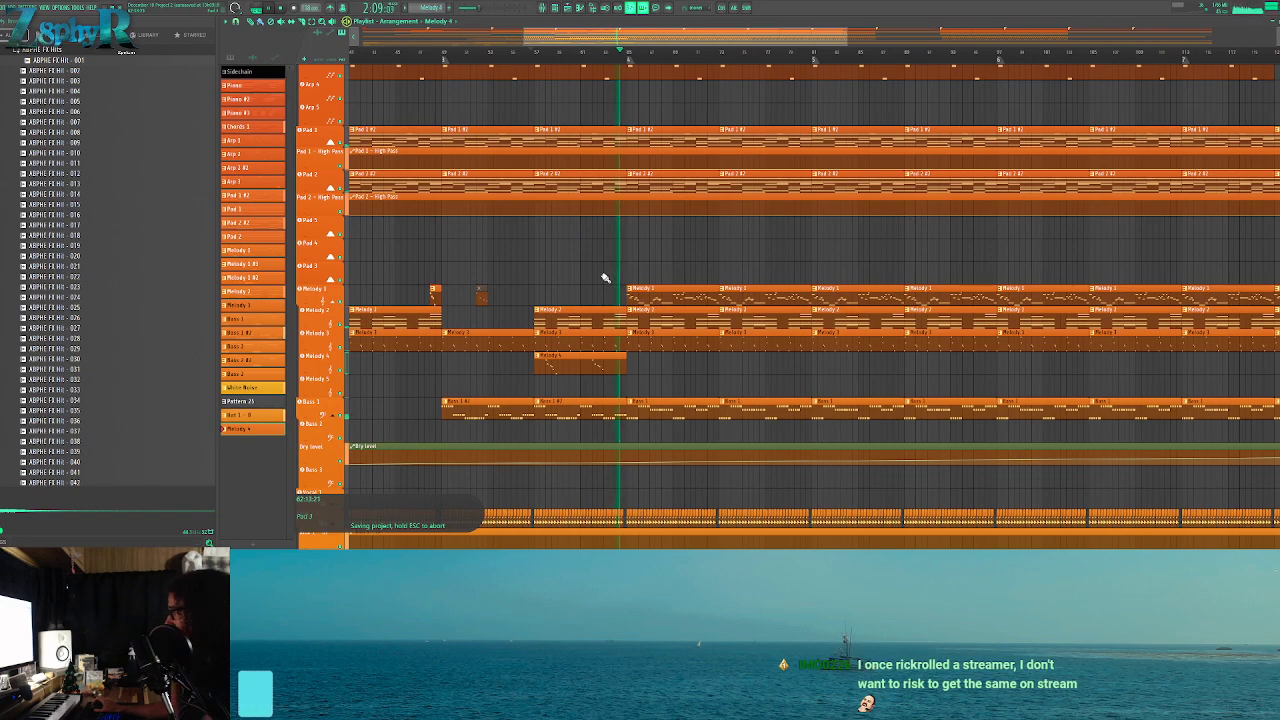
right_click(634, 294)
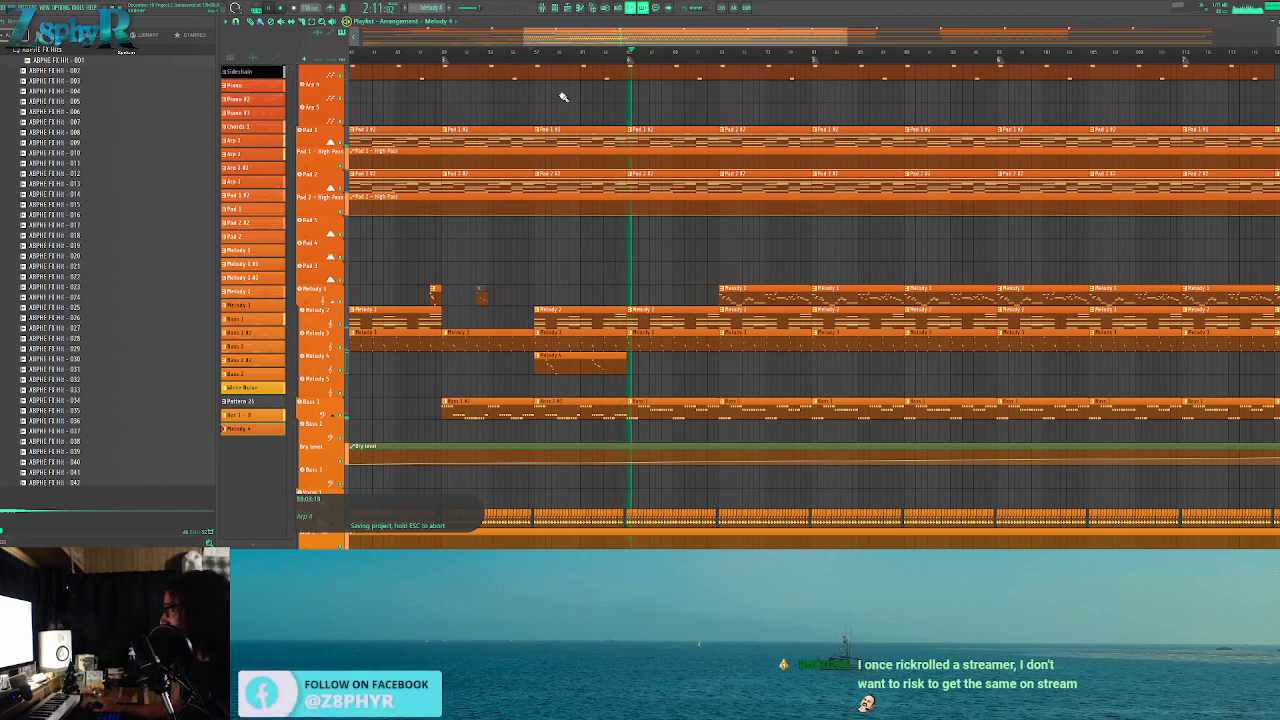
click(533, 62)
scroll(534, 160, up, 5)
key(space)
scroll(574, 226, down, 11)
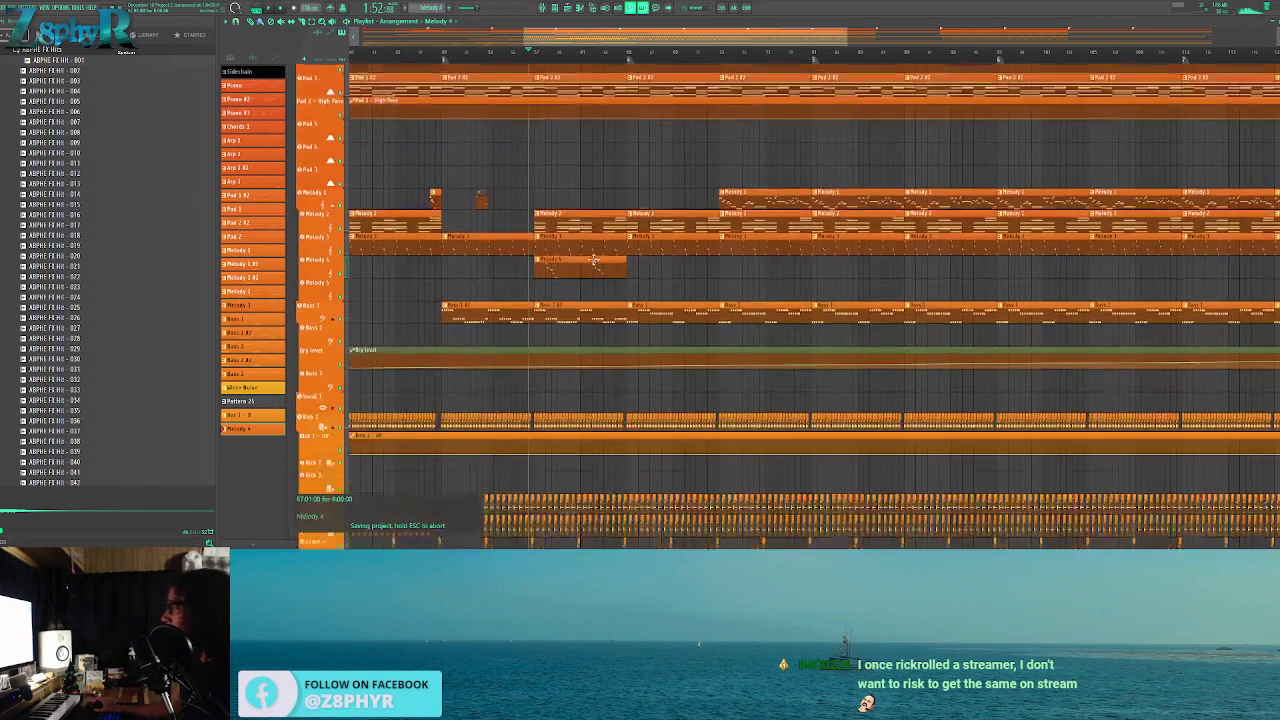
Replace the Bass 1 clips from bar 65 to about bar 112 with duplicates of the Bass 1 #2 clips
right_click(690, 250)
key(ctrl+b)
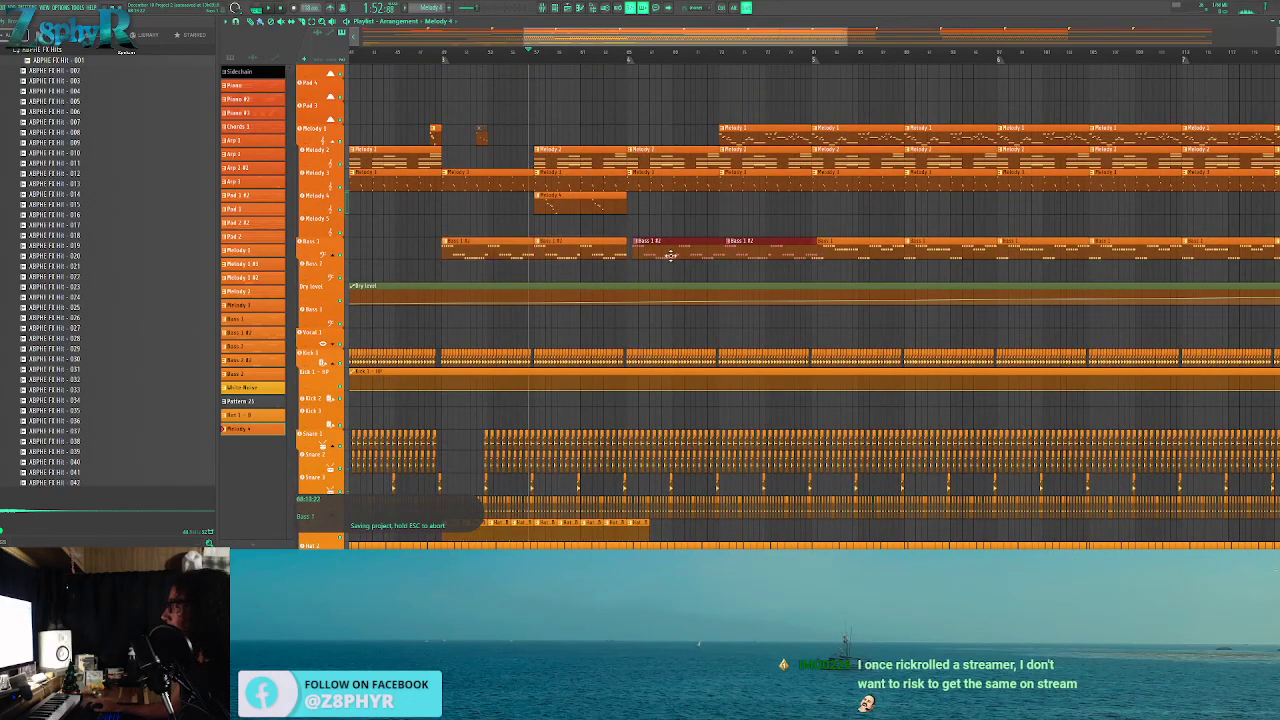
right_click(820, 250)
right_click(1230, 250)
drag(1027, 216, 490, 270)
key(ctrl+b)
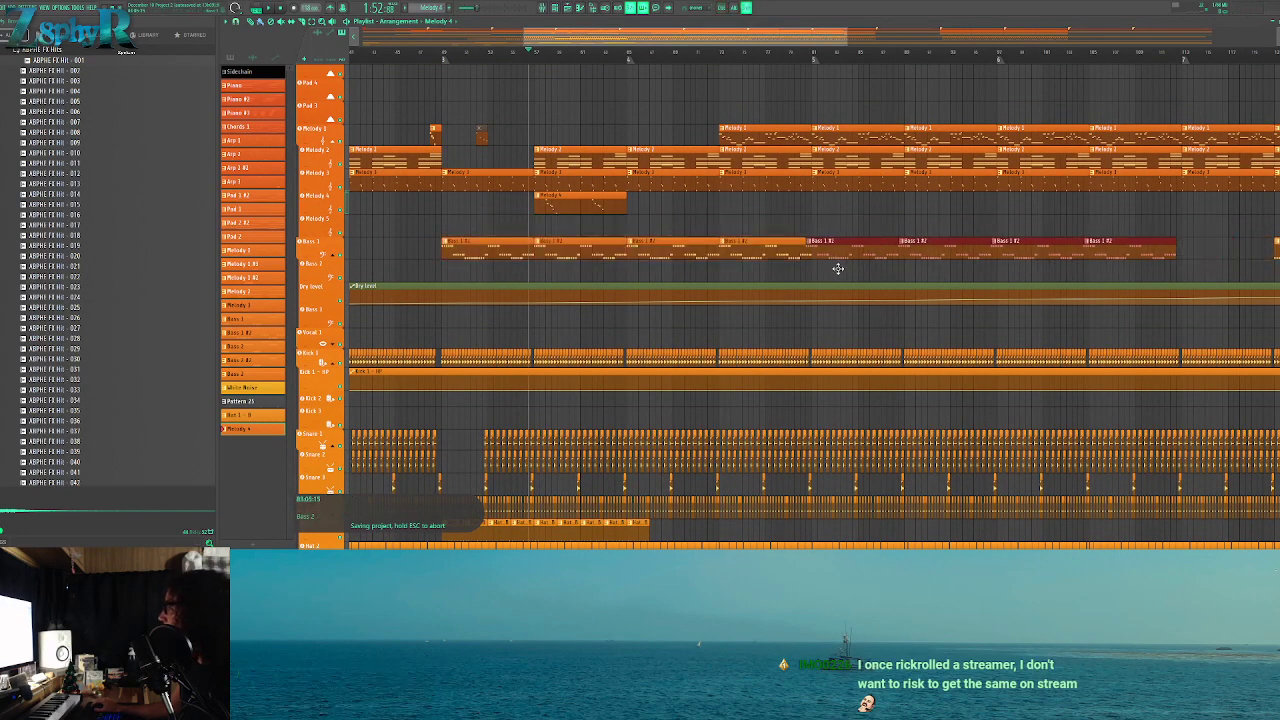
Set the song position just before bar 65 and clear the Snare 1 and Snare 2 hits from bar 65 to about bar 69
scroll(680, 163, up, 10)
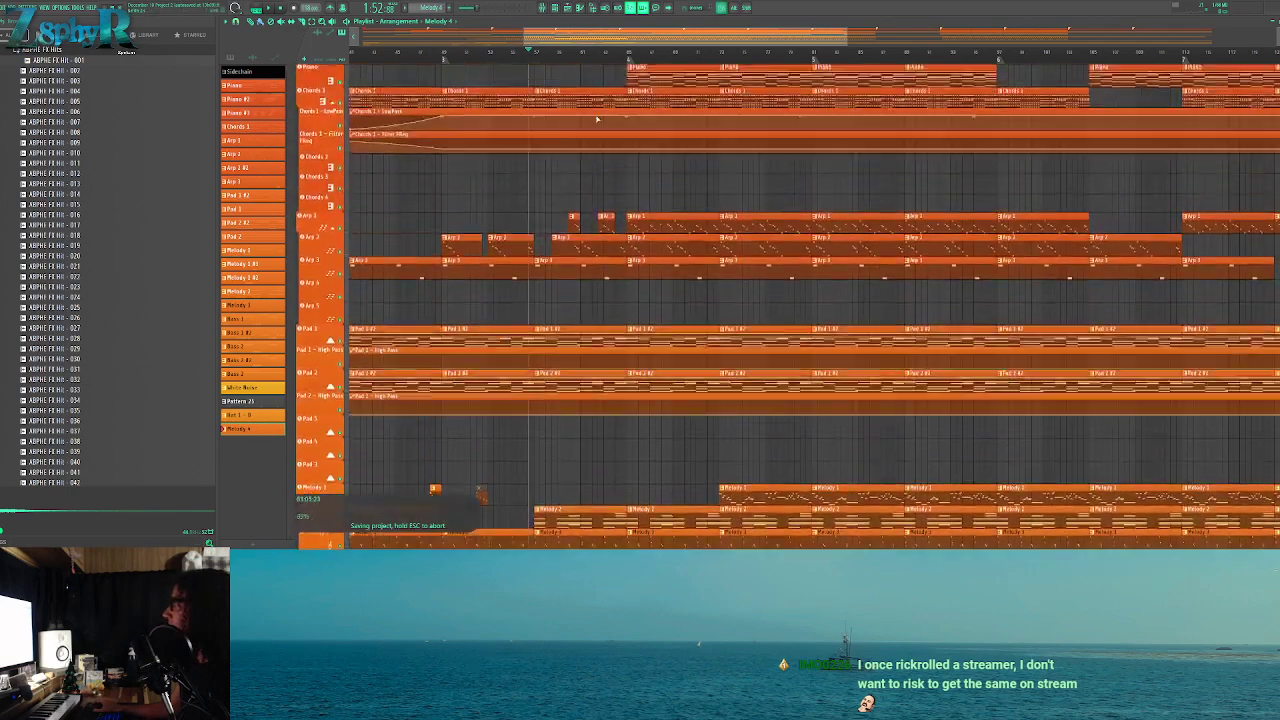
click(605, 61)
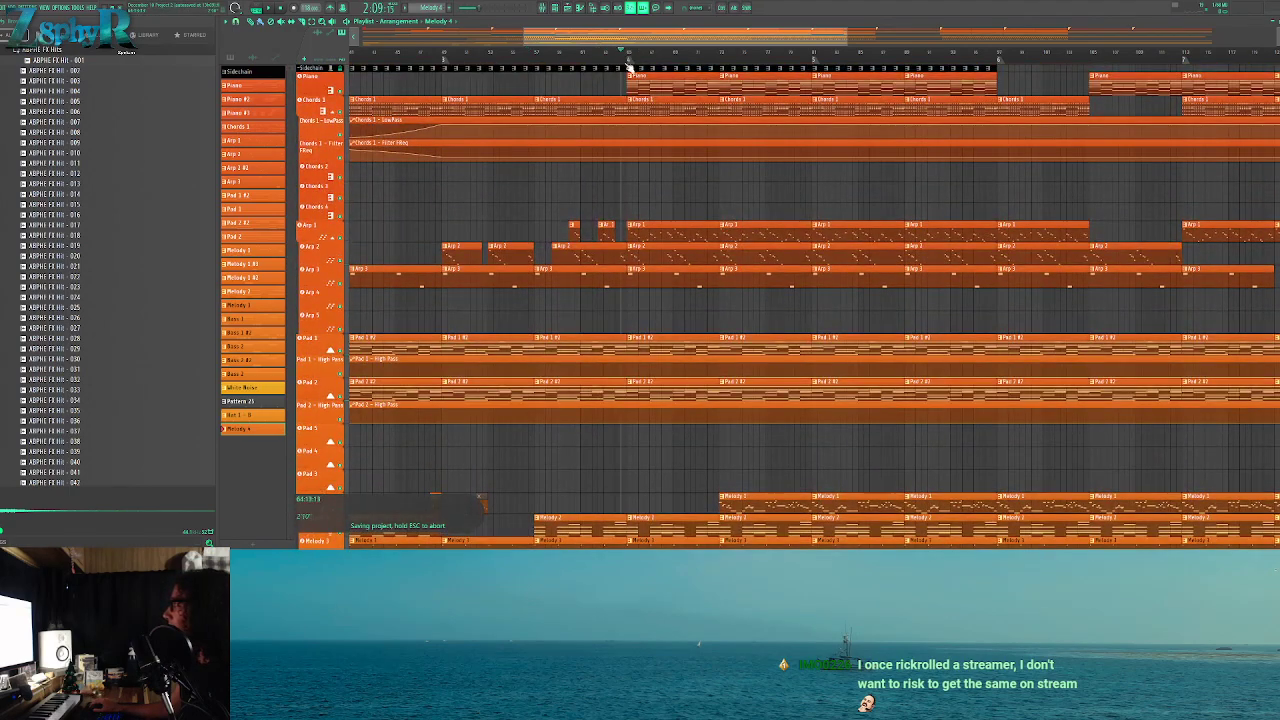
scroll(640, 200, down, 15)
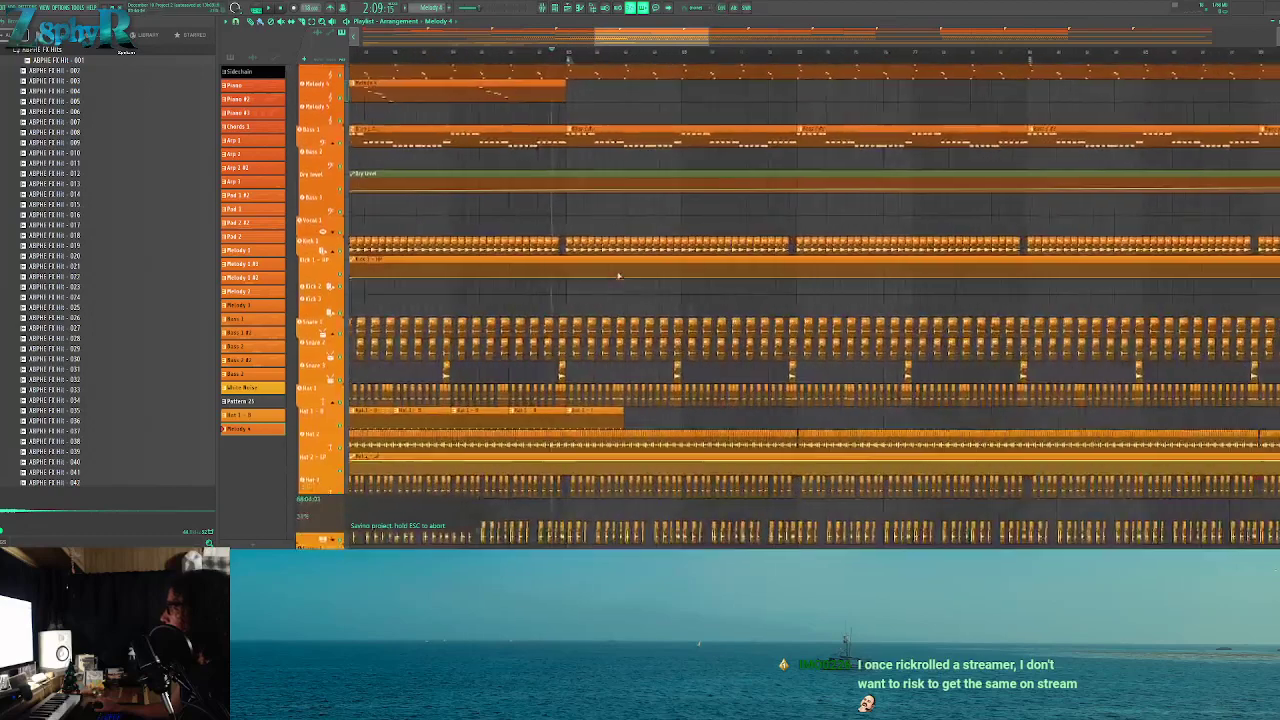
scroll(618, 278, up, 2)
click(562, 321)
click(630, 309)
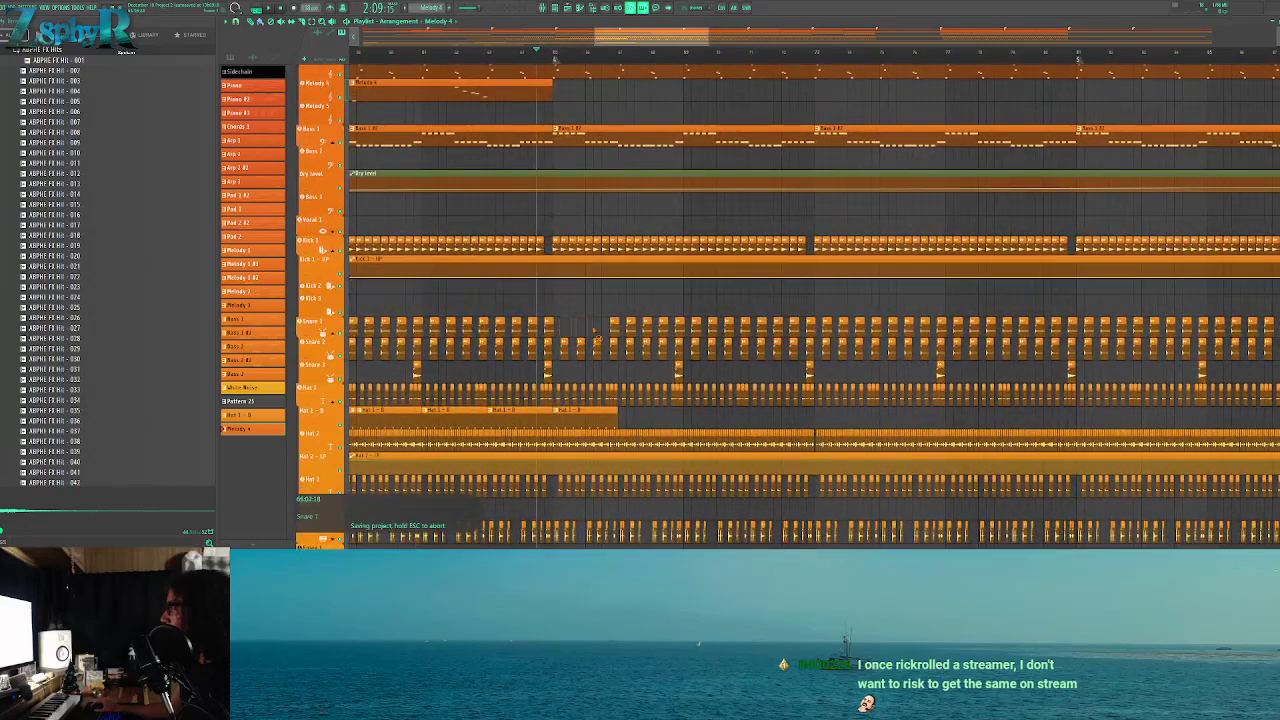
right_click(563, 343)
click(662, 337)
mouse_move(650, 346)
mouse_down()
mouse_move(582, 348)
mouse_move(616, 352)
mouse_up()
Remove the Hat 1 - B clip at bar 65 so the pattern resumes at bar 69, and clear Hat 2 from bar 65 to about bar 67.5
right_click(609, 414)
drag(563, 433, 717, 419)
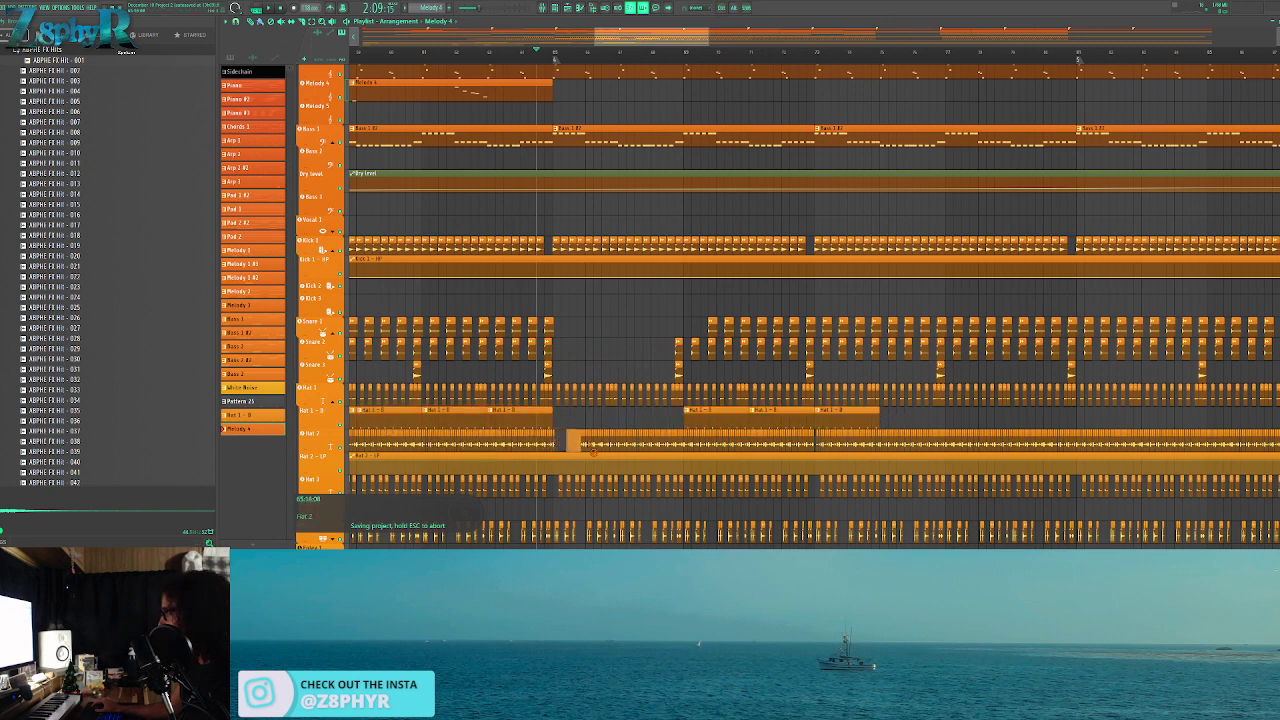
right_click(608, 445)
right_click(606, 445)
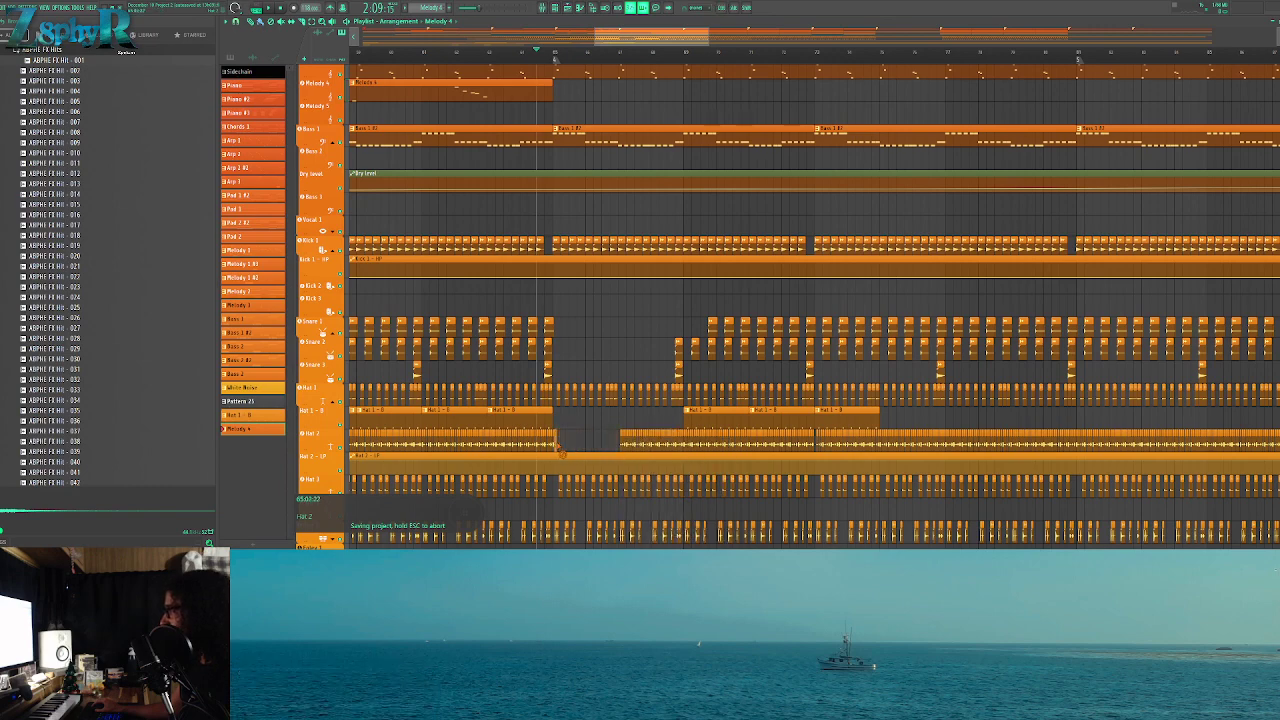
scroll(590, 437, up, 5)
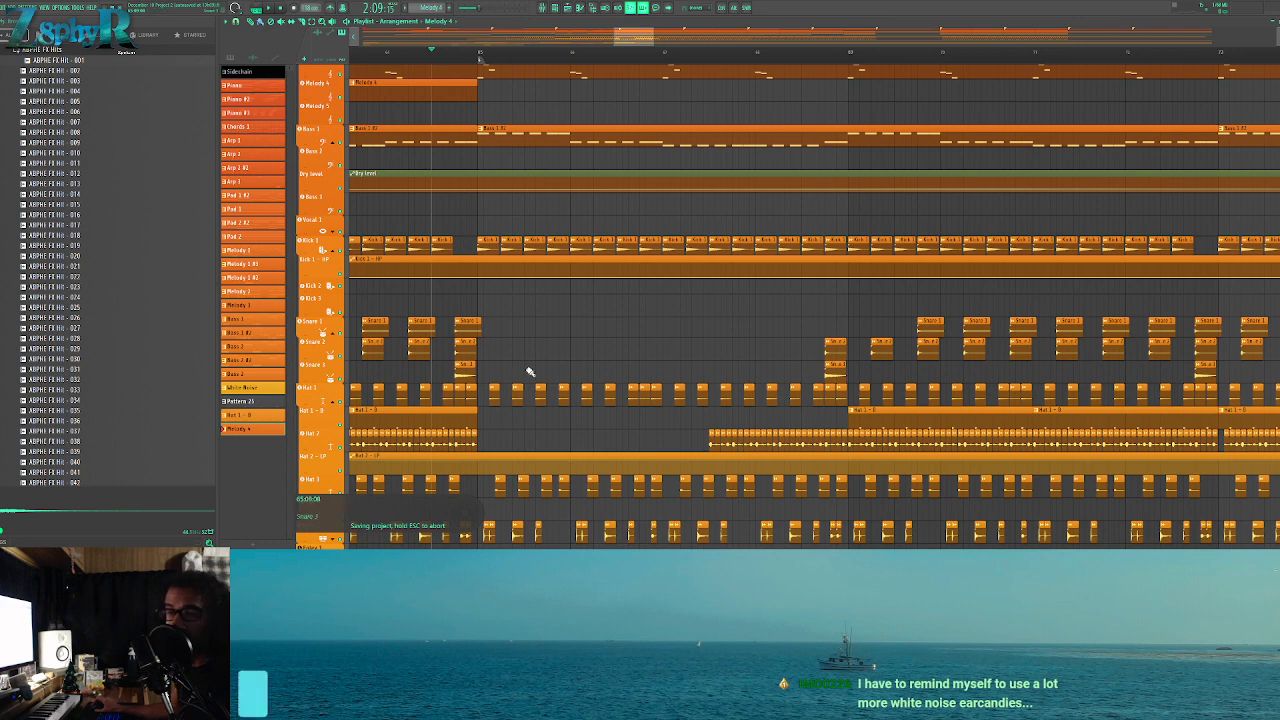
scroll(545, 368, left, 2)
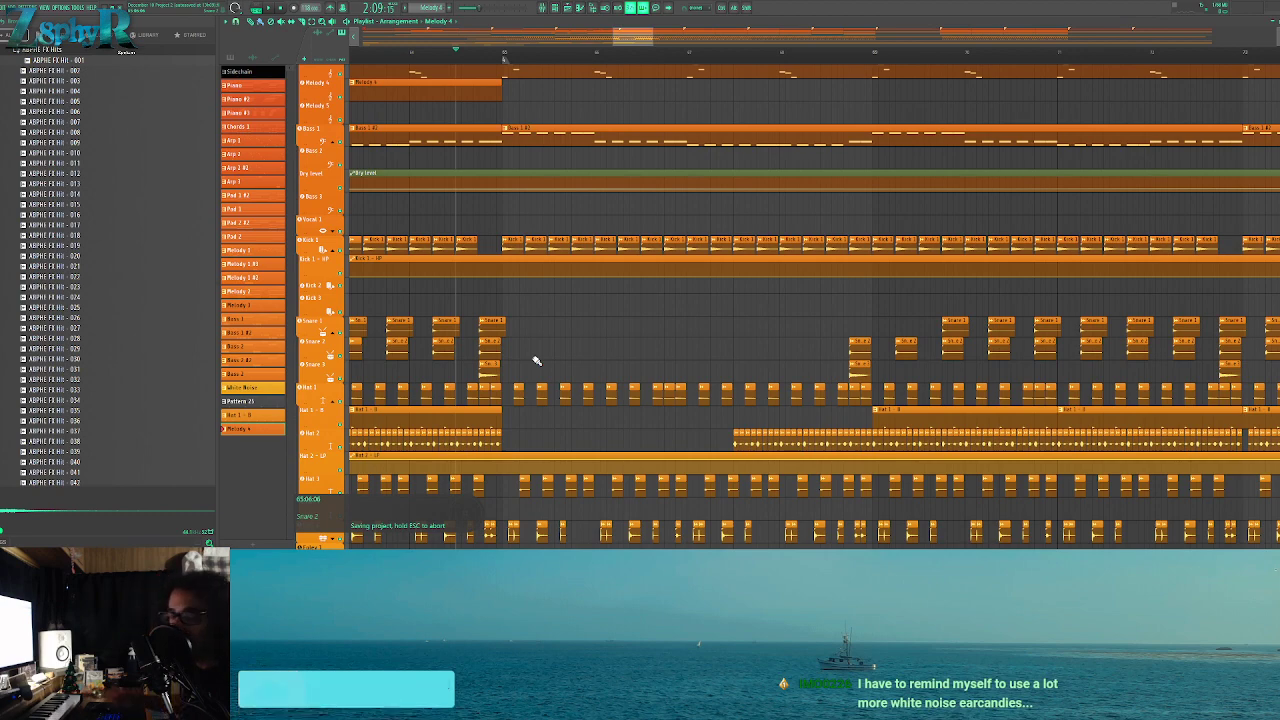
Play the transition into bar 65 and remove the Arp 1 and Arp 2 clips between bars 65 and 73
key(space)
scroll(600, 340, down, 2)
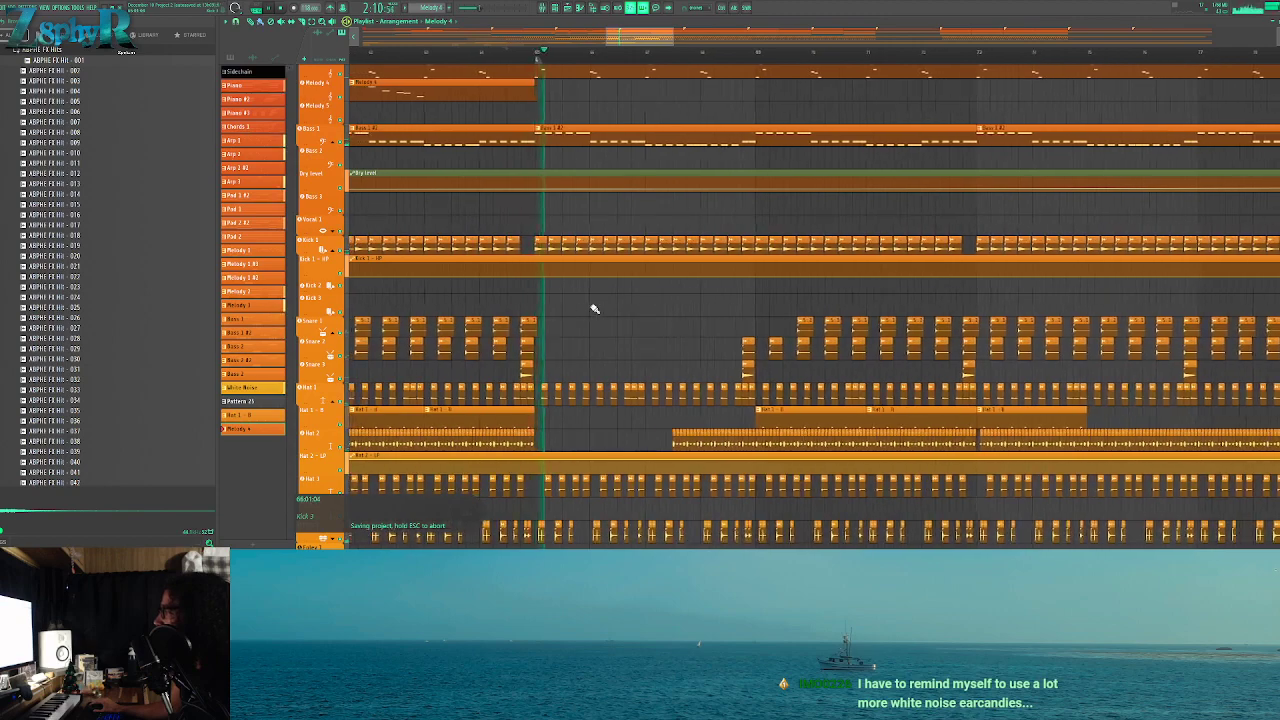
scroll(594, 308, down, 2)
scroll(647, 318, up, 4)
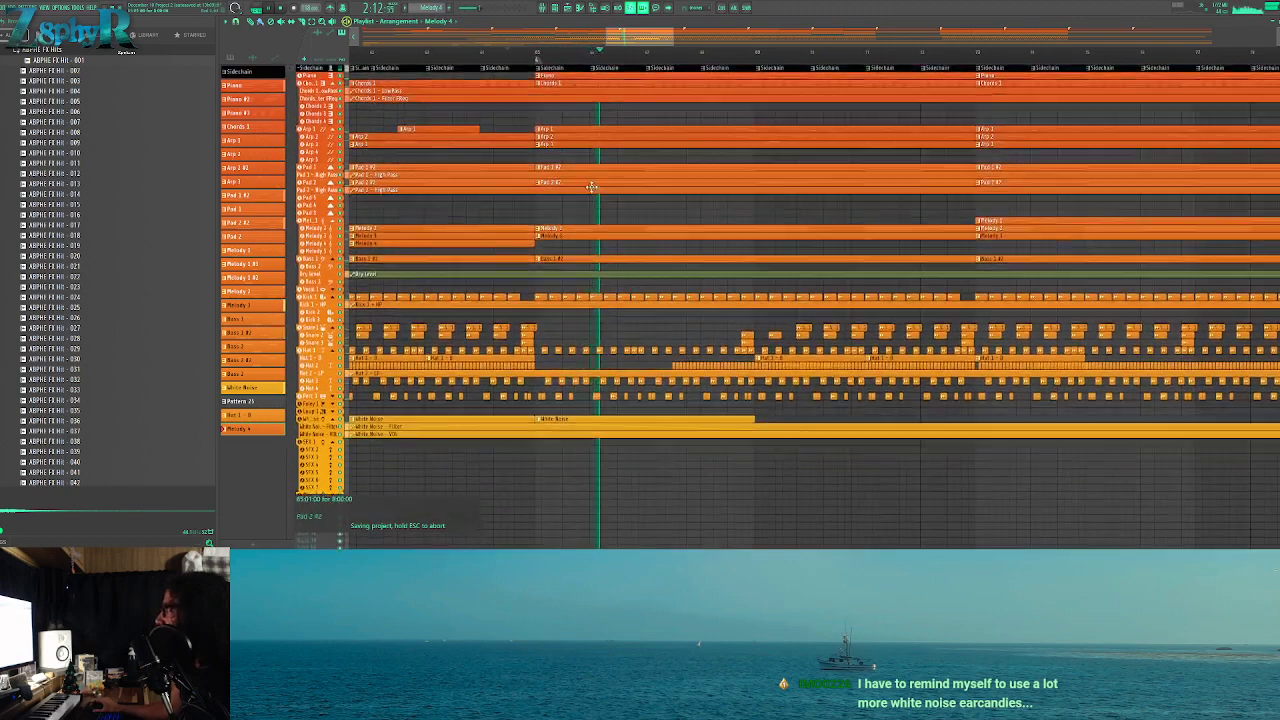
scroll(617, 311, up, 5)
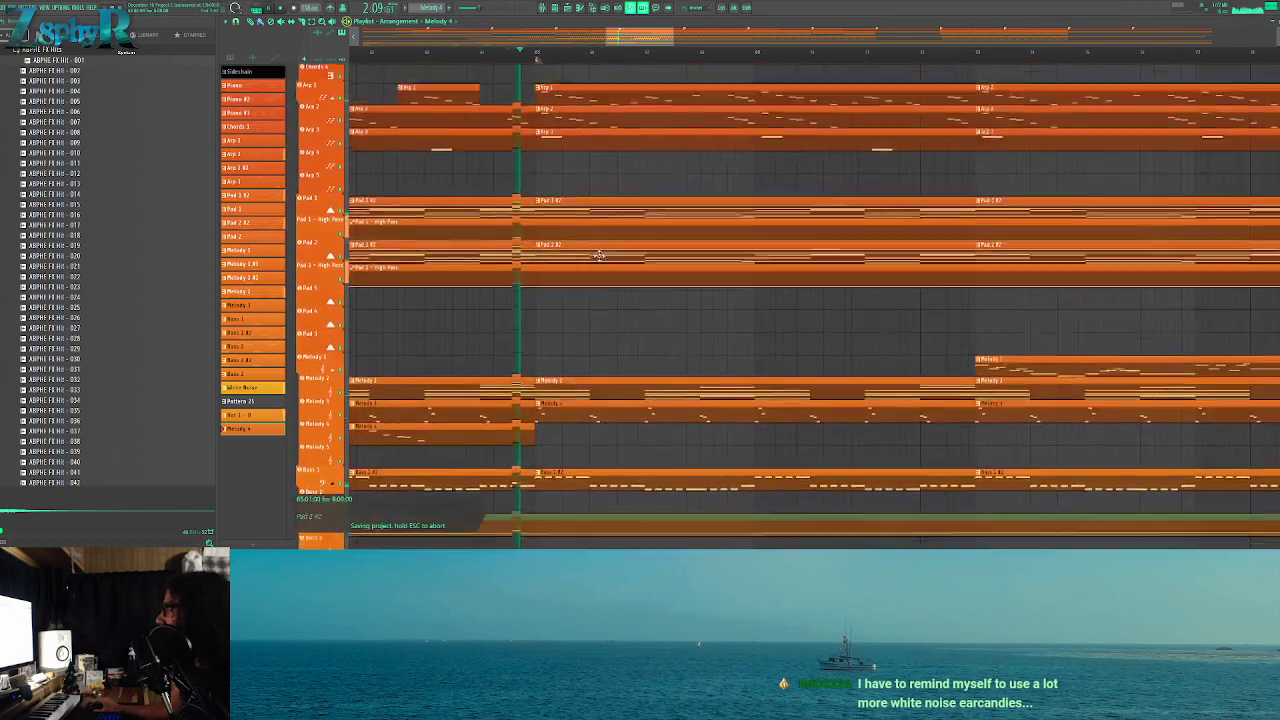
scroll(602, 201, down, 3)
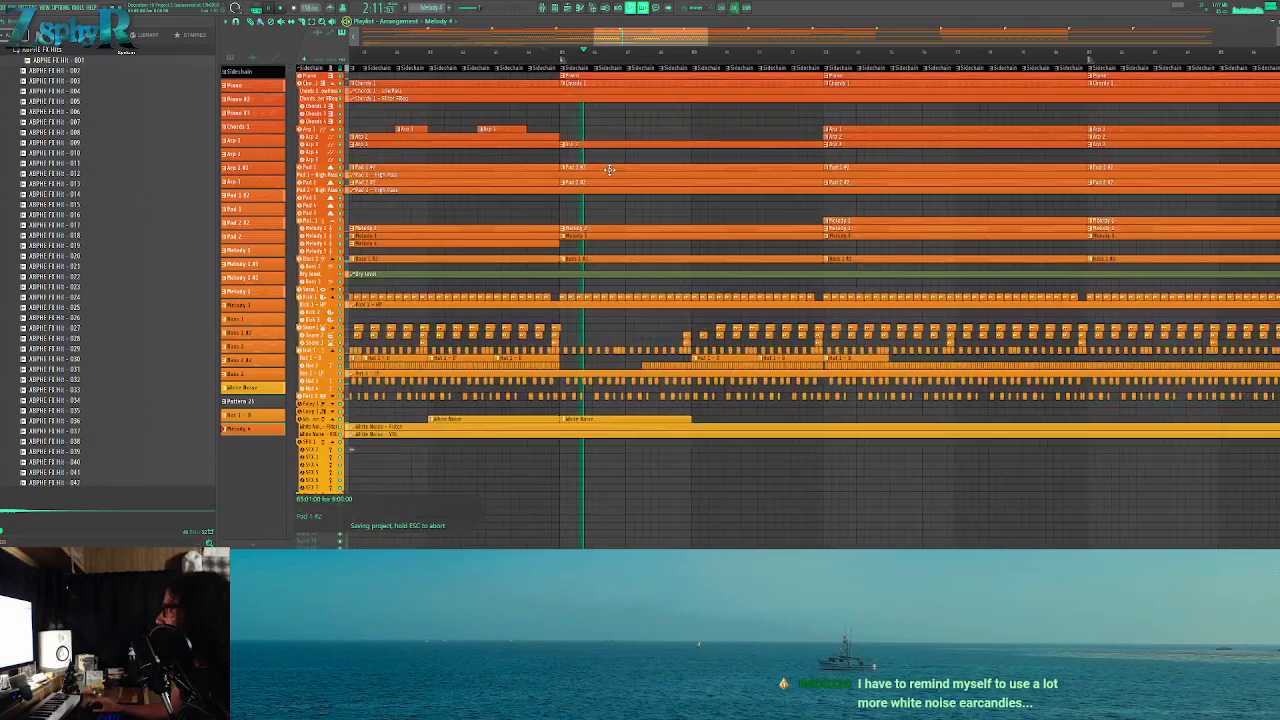
Check the Piano clip's notes and the Fruity Limiter on the Piano mixer track, and return to the playlist
double_click(597, 73)
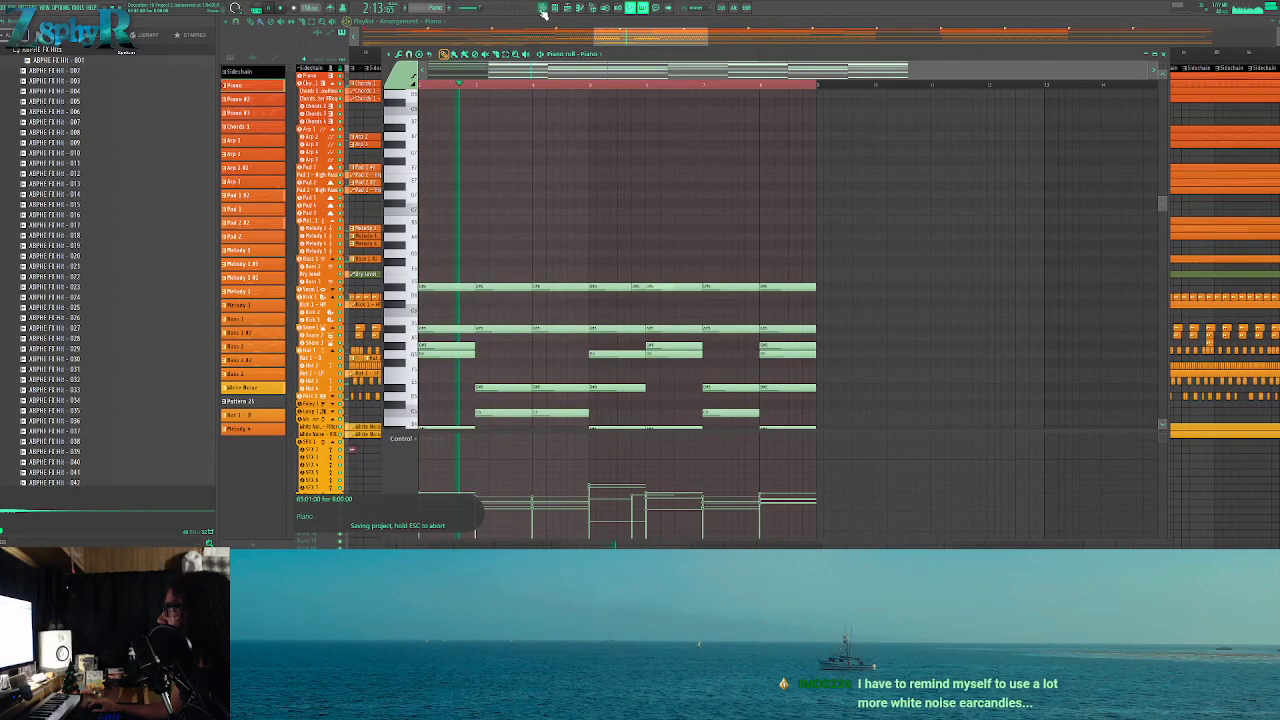
click(542, 9)
click(390, 212)
scroll(402, 213, up, 1)
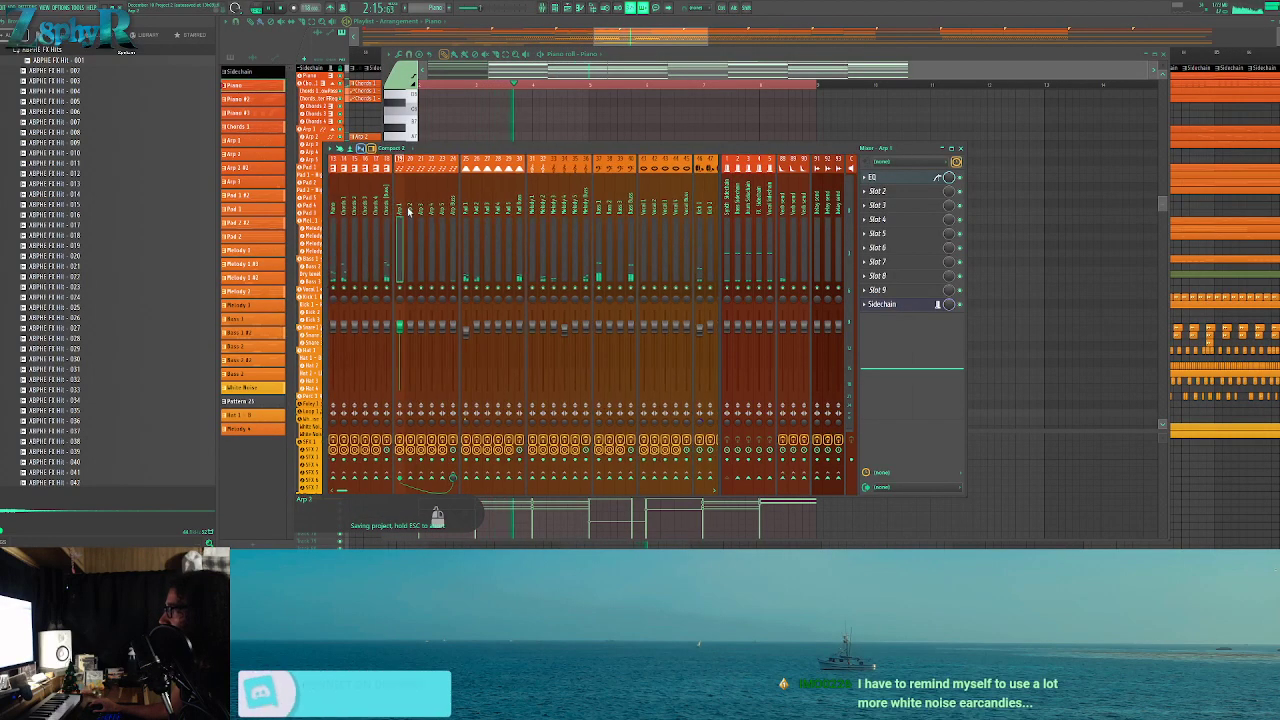
click(334, 203)
click(899, 191)
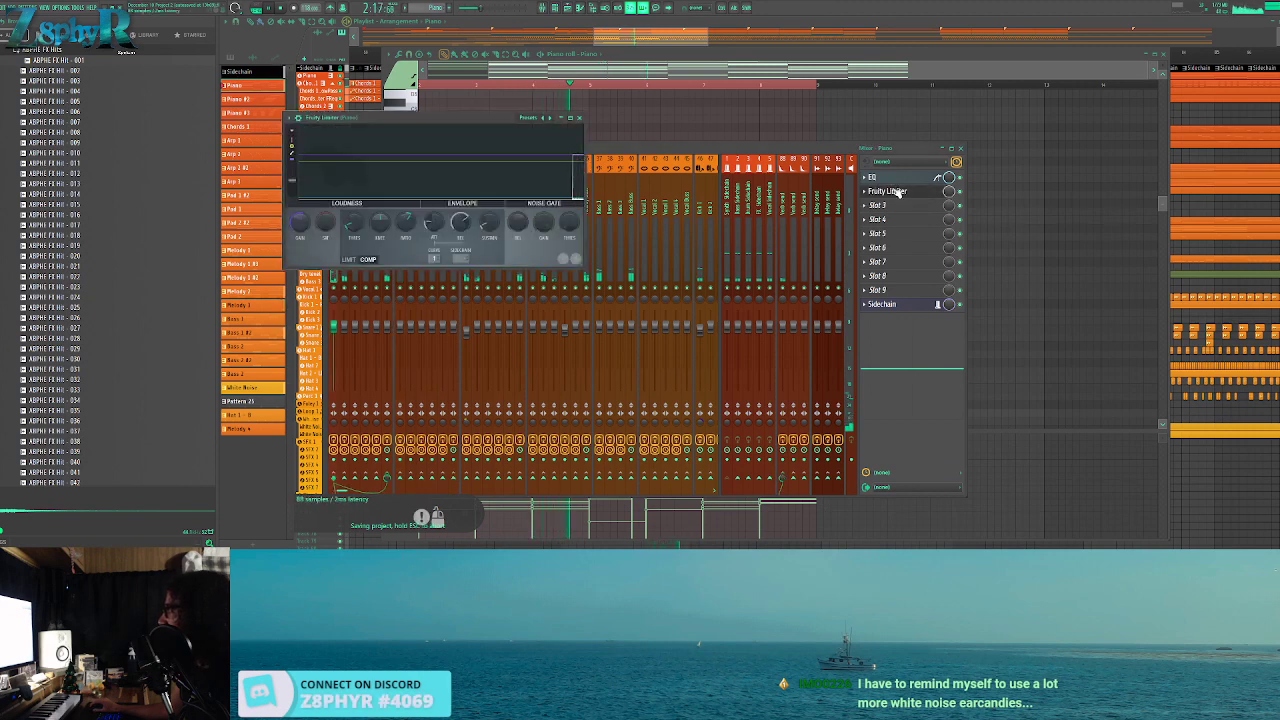
click(617, 105)
click(1197, 54)
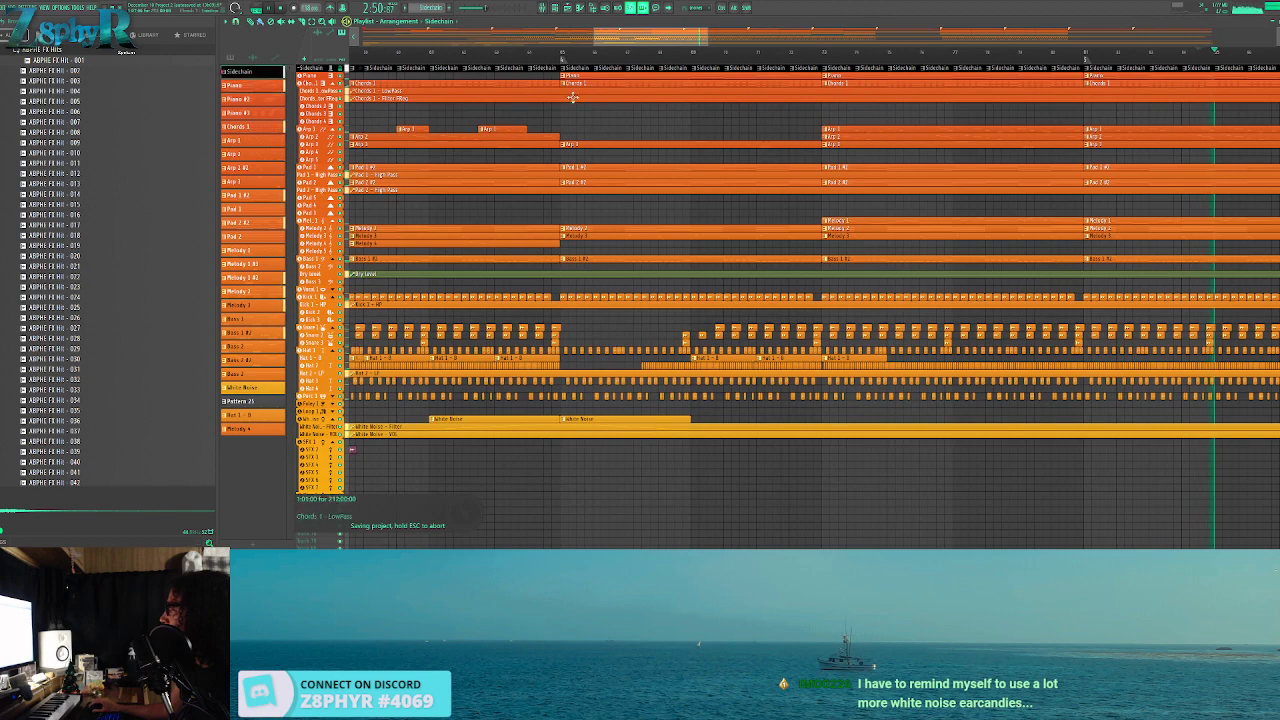
Open the Piano clip's notes, select the lowest line of bass notes across all eight bars, and return to the playlist
alt+scroll(606, 129, up, 3)
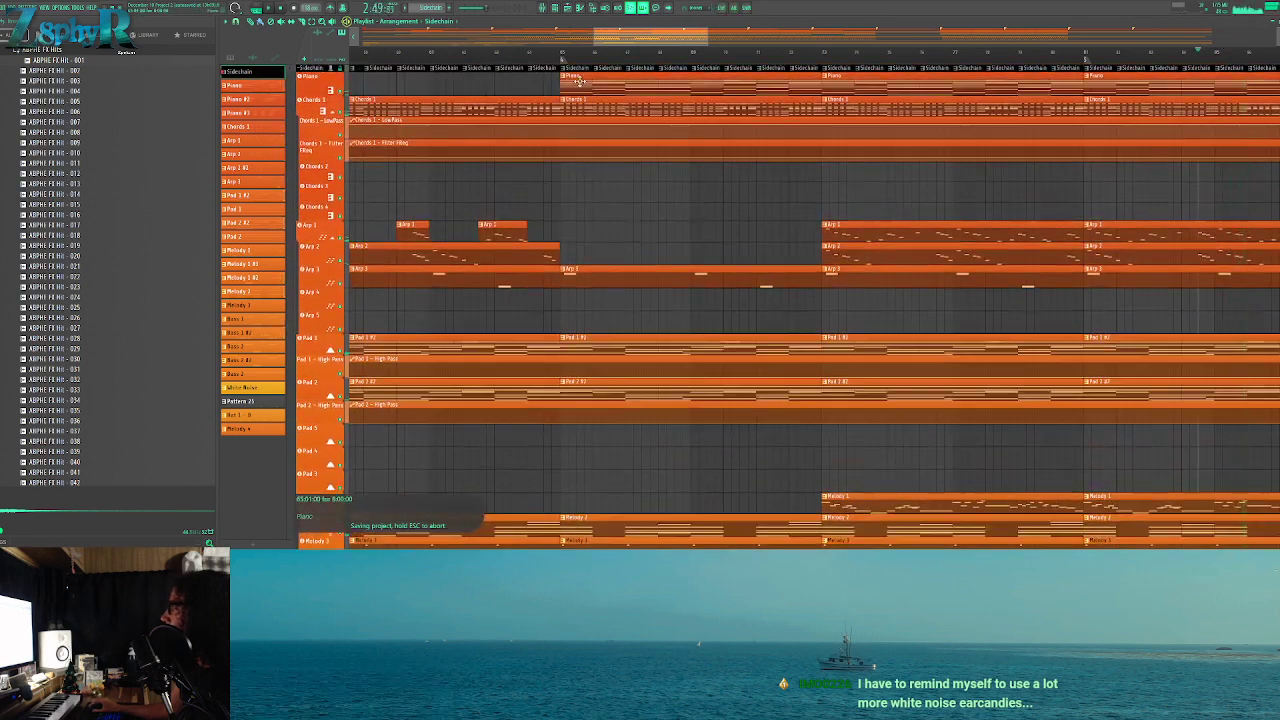
click(578, 80)
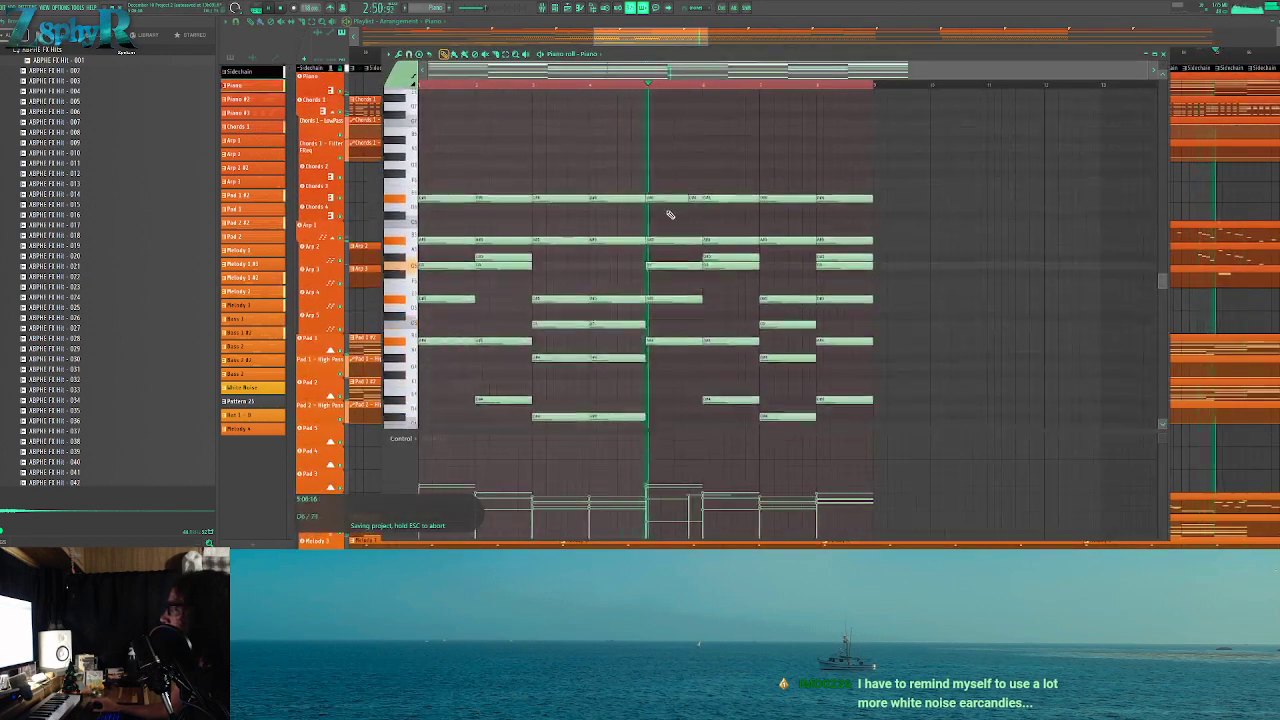
alt+scroll(686, 237, down, 4)
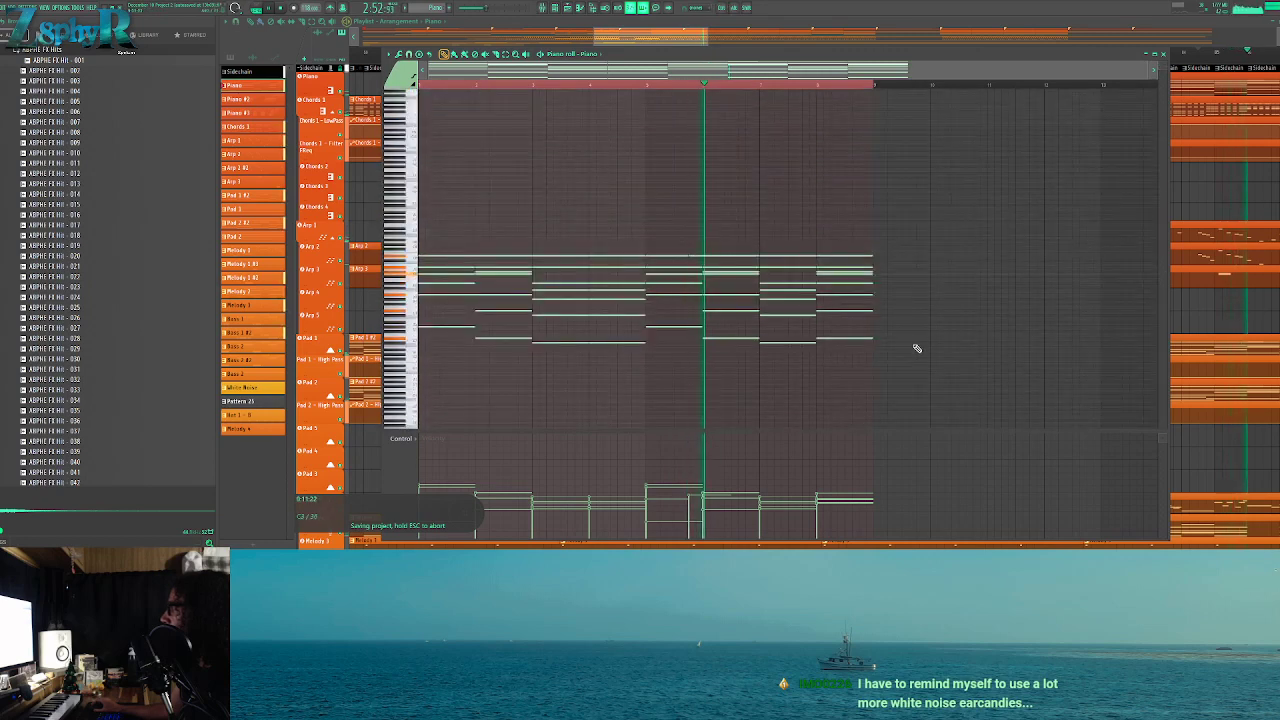
ctrl+drag(886, 321, 424, 350)
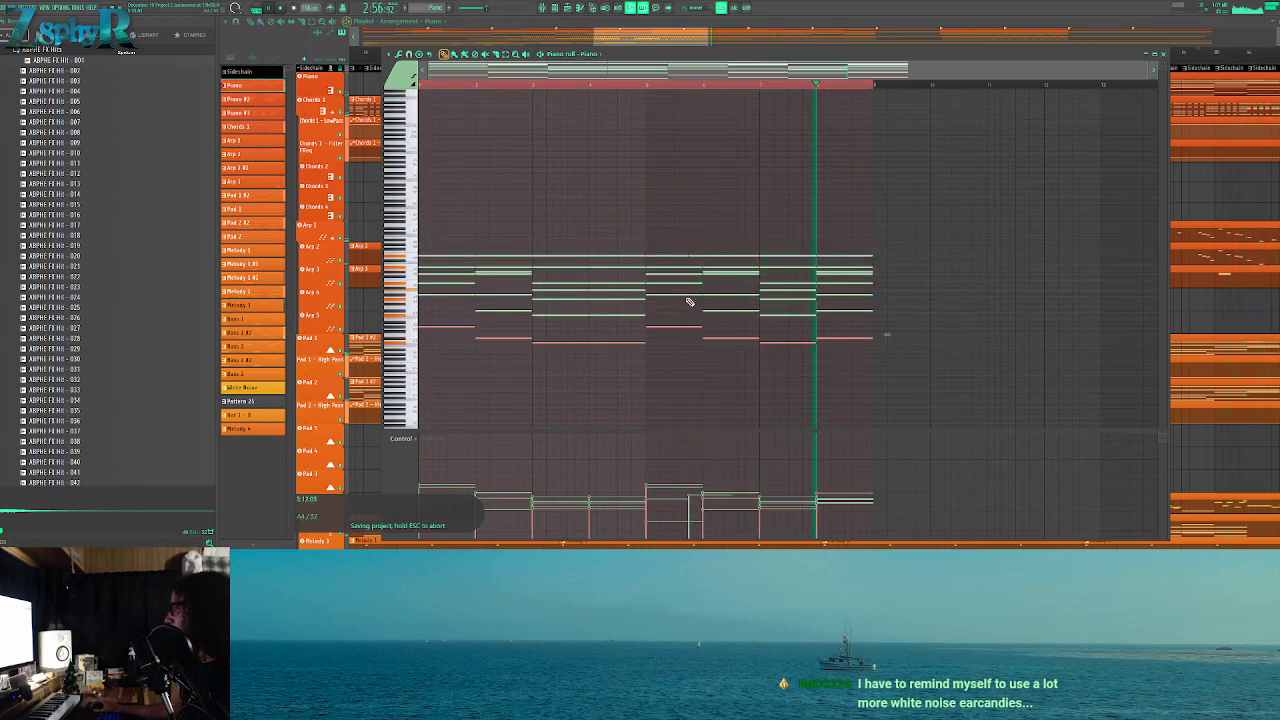
key(F7)
Shape the Chords 1 - LowPass automation so it stays high until bar 89 and curves down to its minimum at bar 97
scroll(541, 88, down, 6)
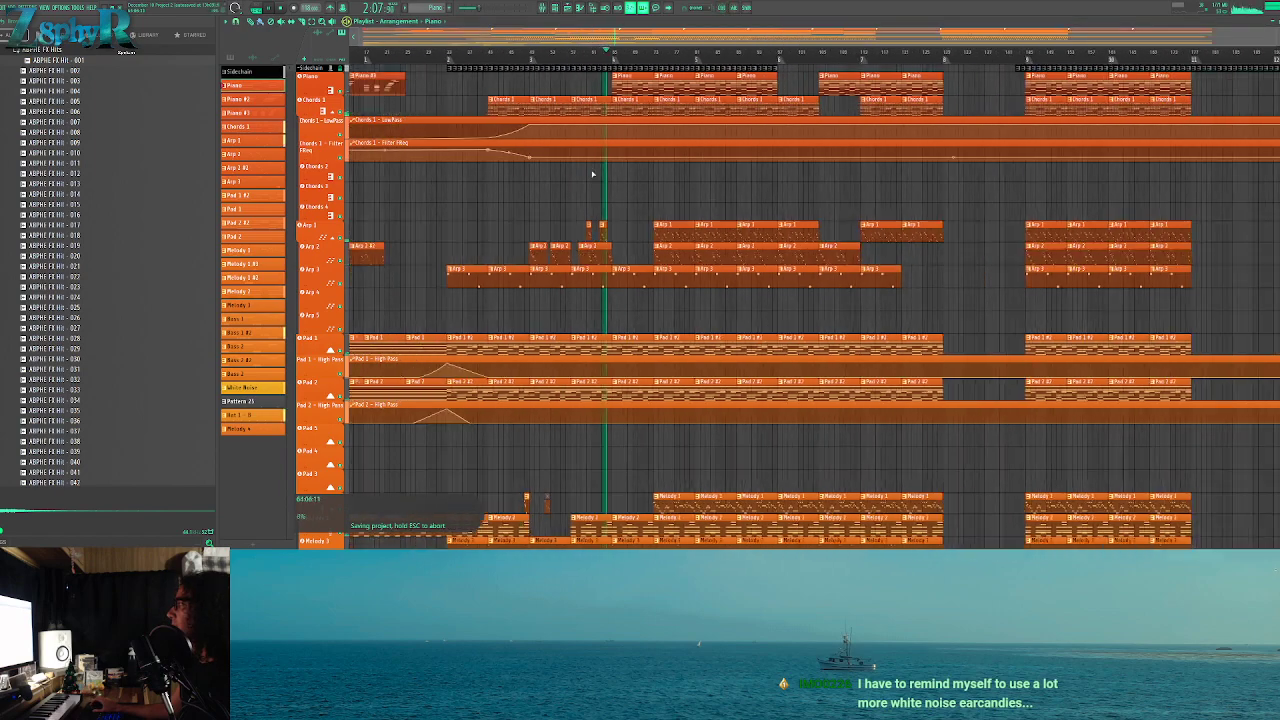
scroll(600, 175, down, 4)
scroll(695, 298, up, 5)
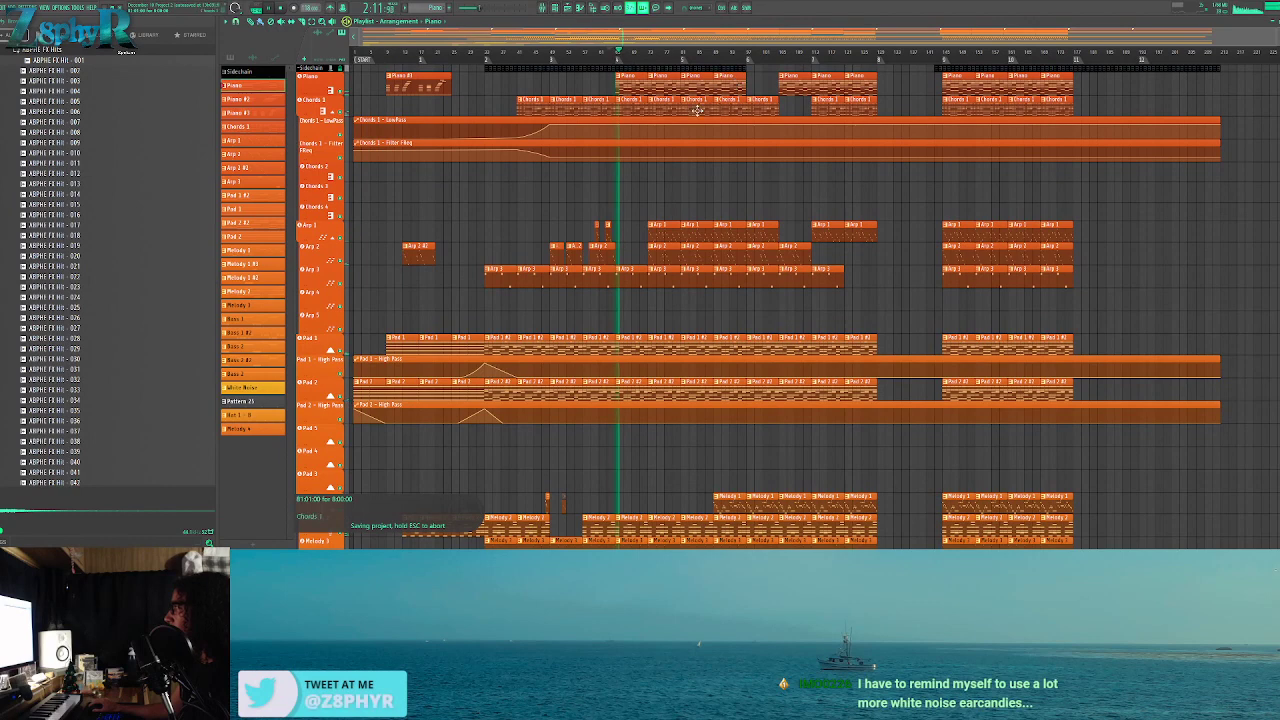
drag(711, 131, 757, 136)
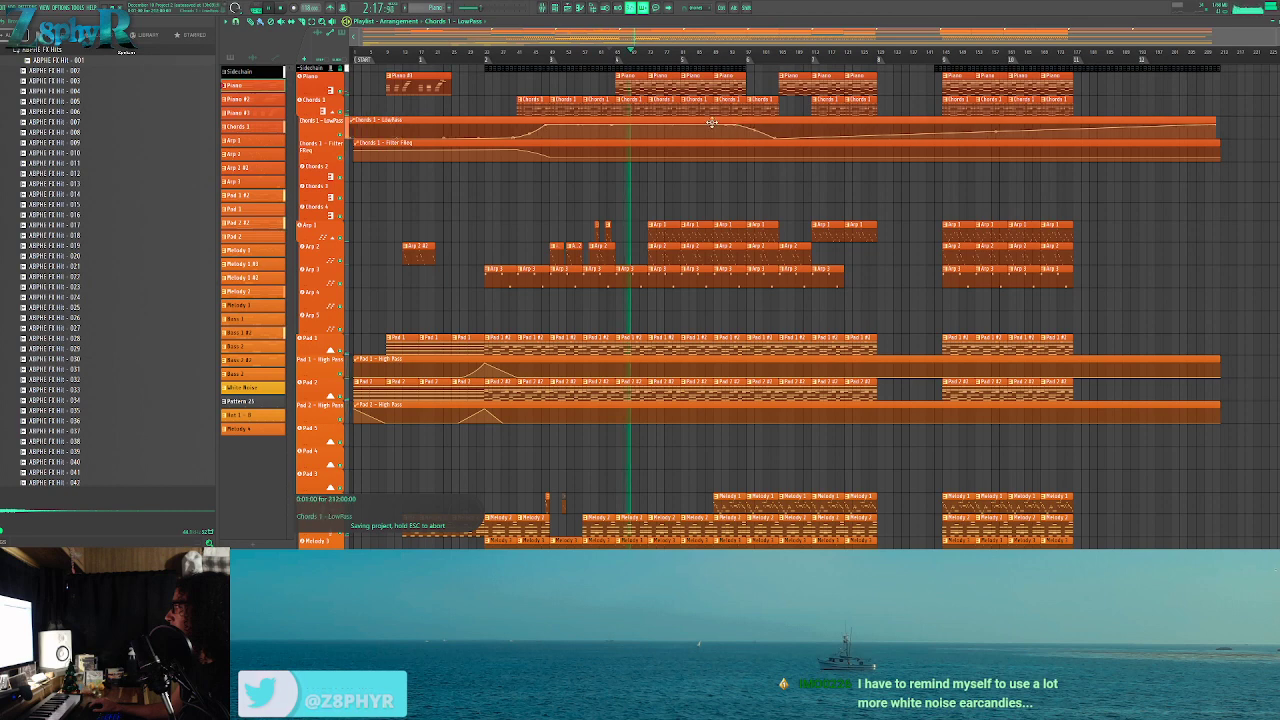
click(714, 122)
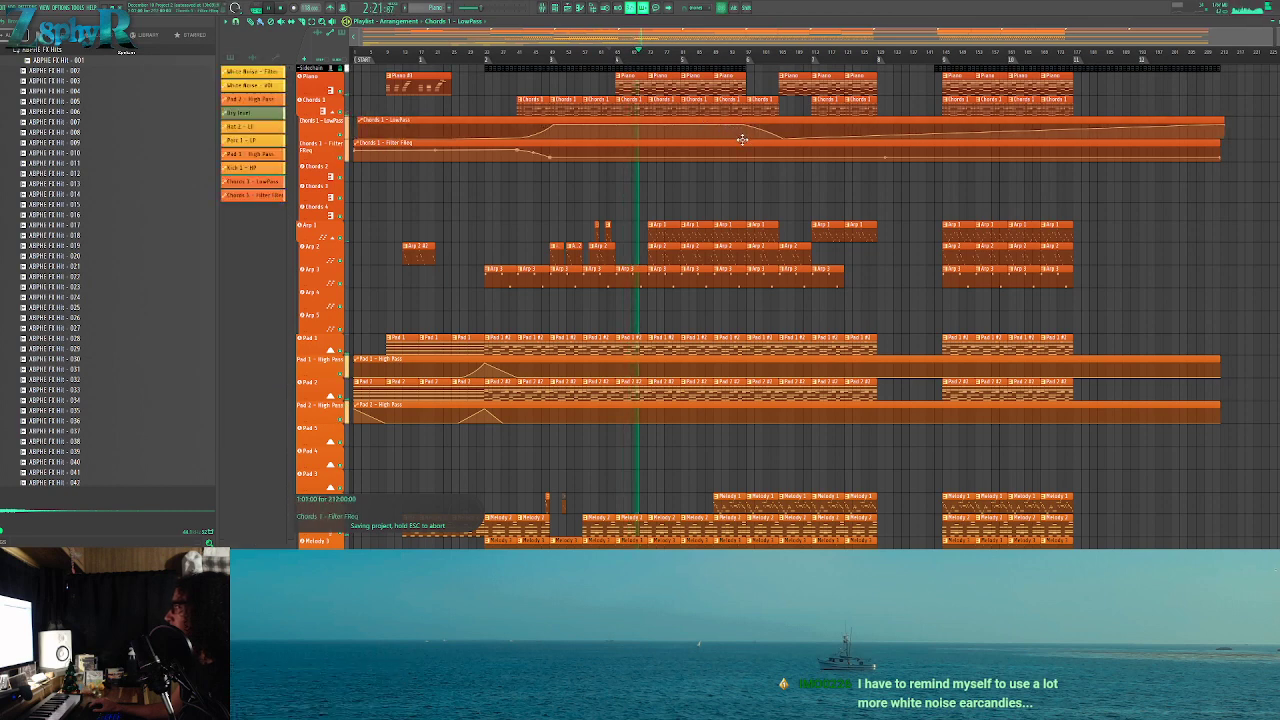
scroll(742, 139, up, 8)
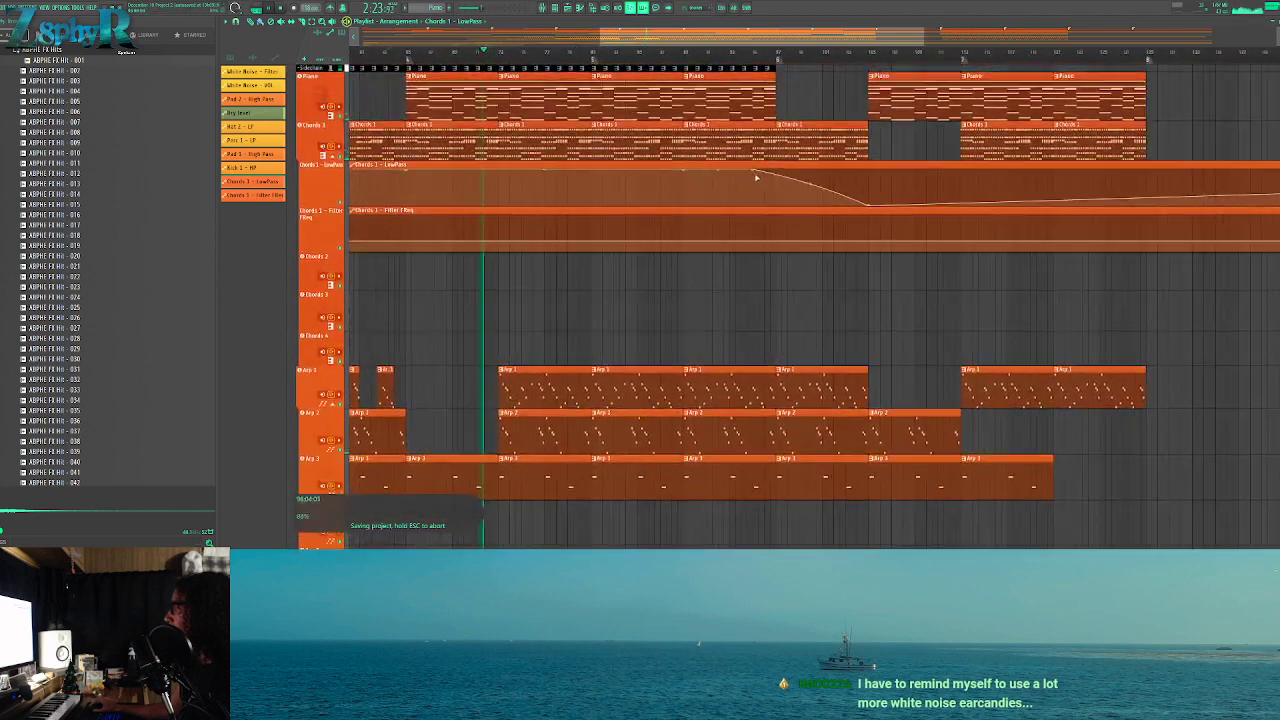
drag(770, 193, 818, 199)
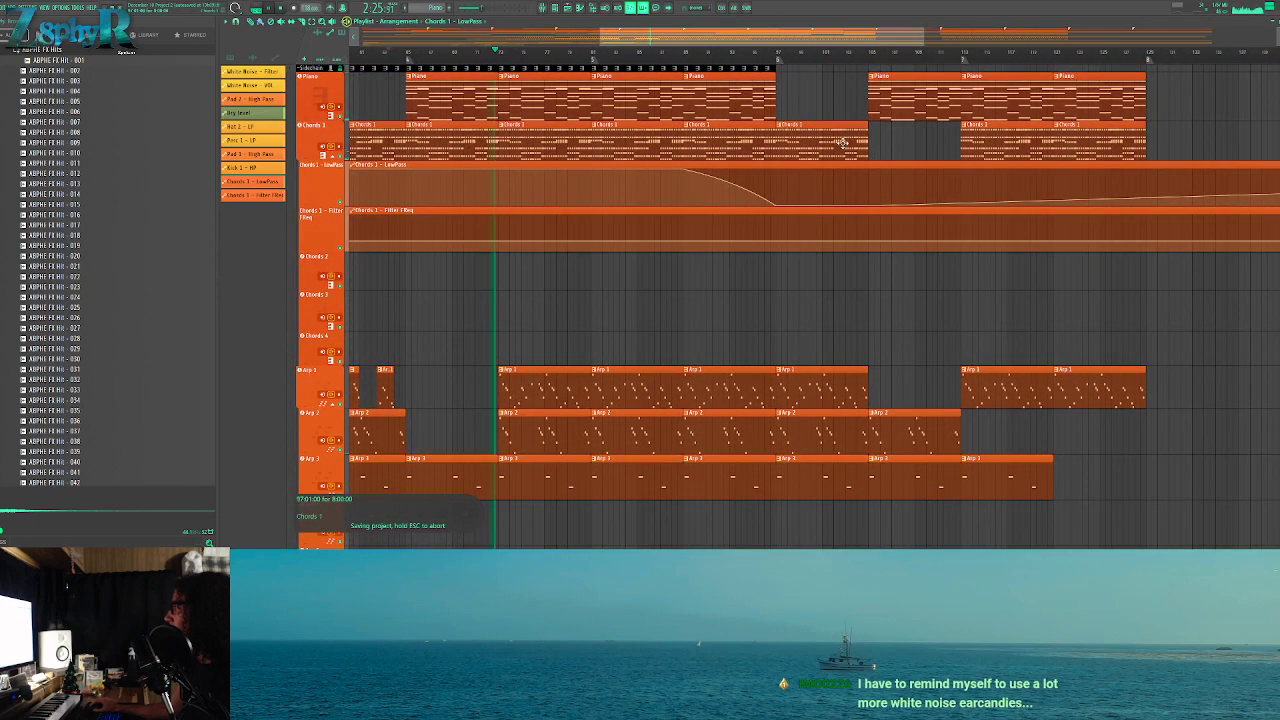
Remove the Chords 1 and Piano clips between bars 97 and 129, and the Arp 2 clips between bars 73 and 89
right_click(1008, 138)
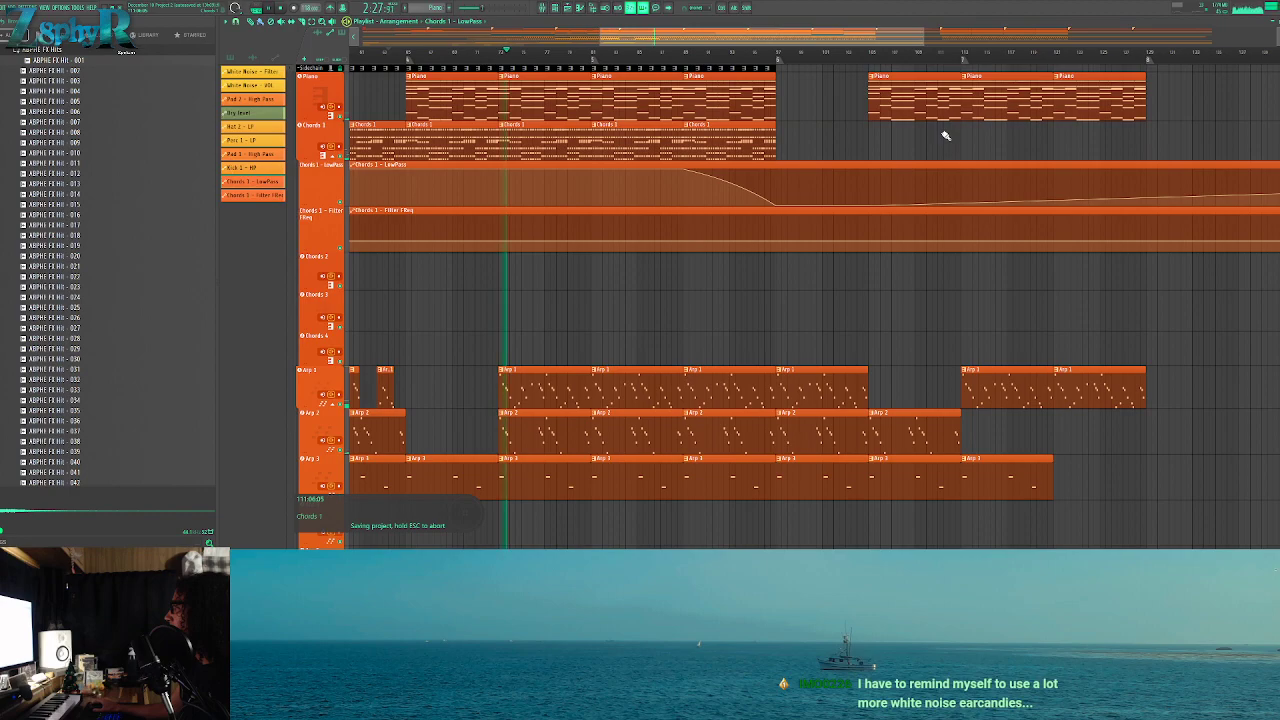
scroll(945, 135, down, 3)
right_click(920, 105)
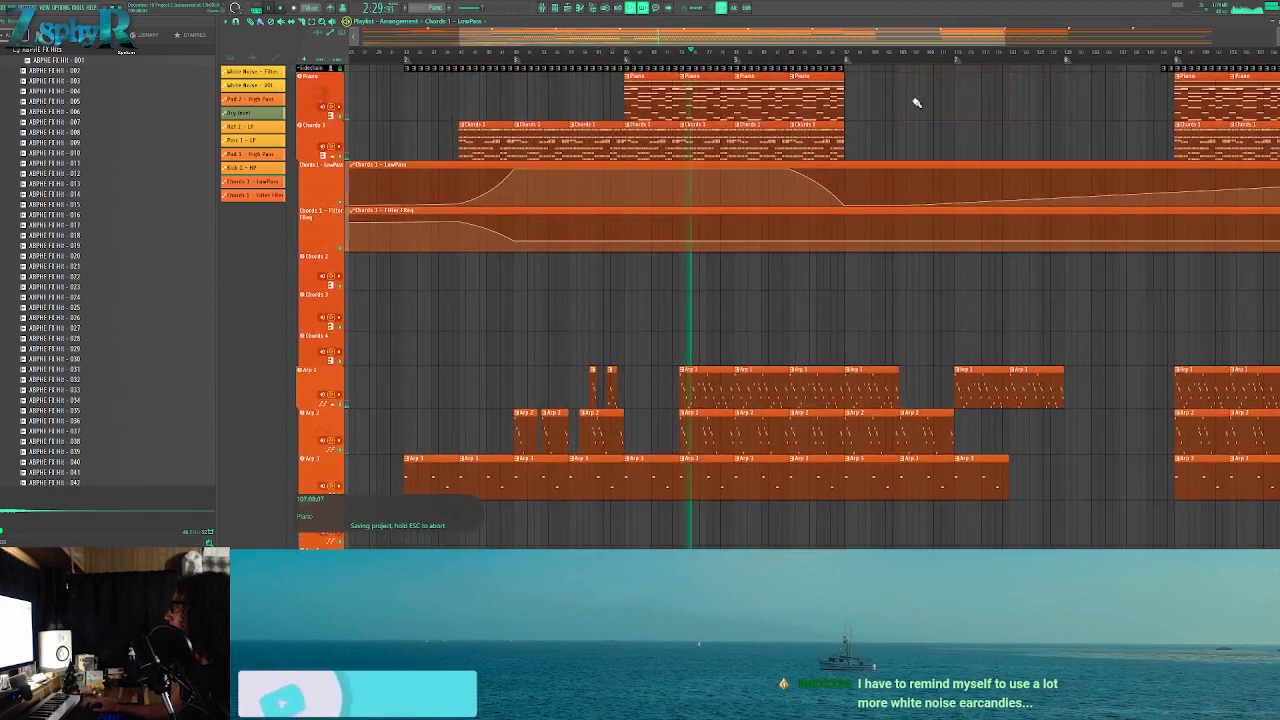
scroll(725, 69, down, 2)
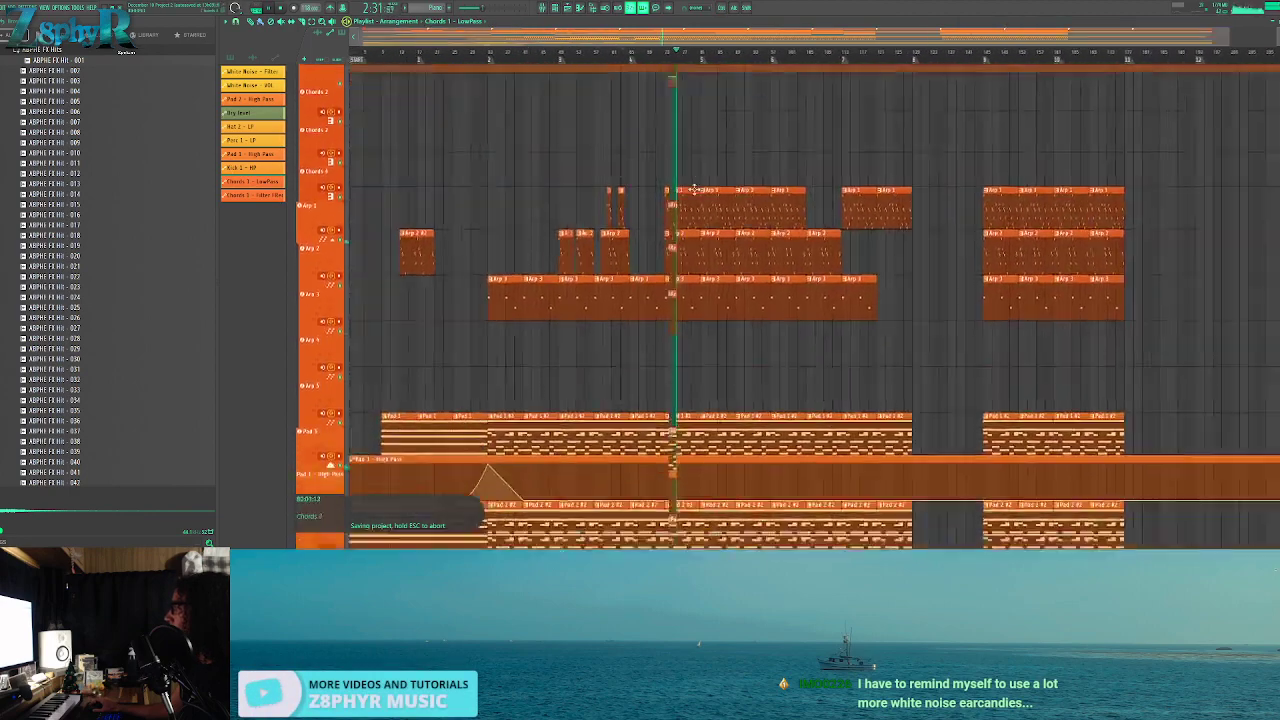
scroll(686, 171, up, 2)
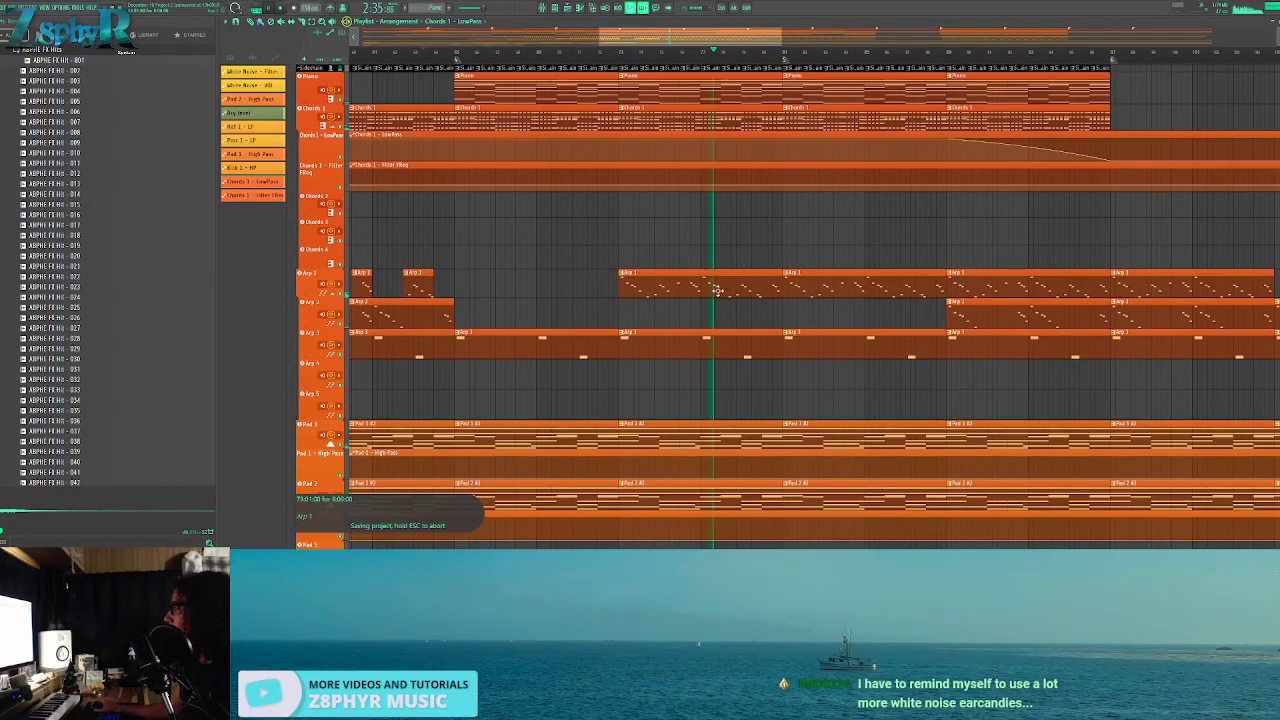
Remove the Melody 1 clips between bars 73 and 89, and place Melody 4 clips at bars 81 and 89
scroll(655, 340, down, 12)
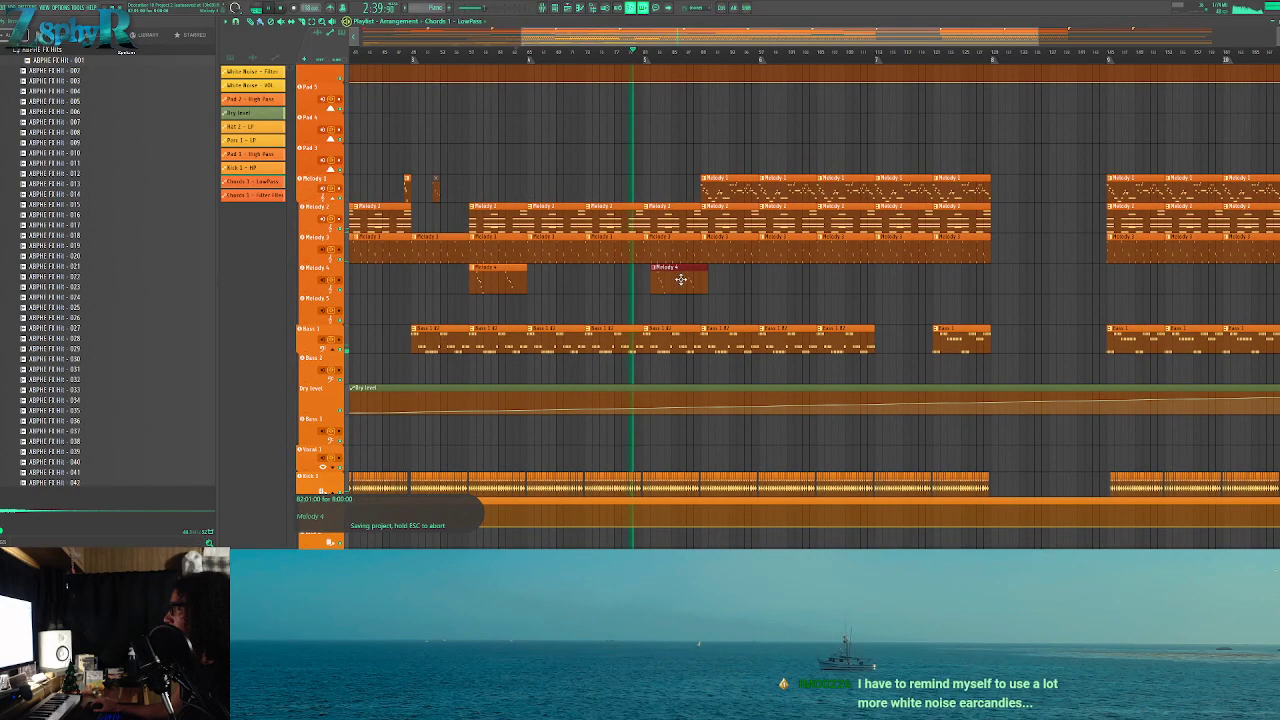
scroll(680, 279, up, 5)
drag(657, 277, 784, 275)
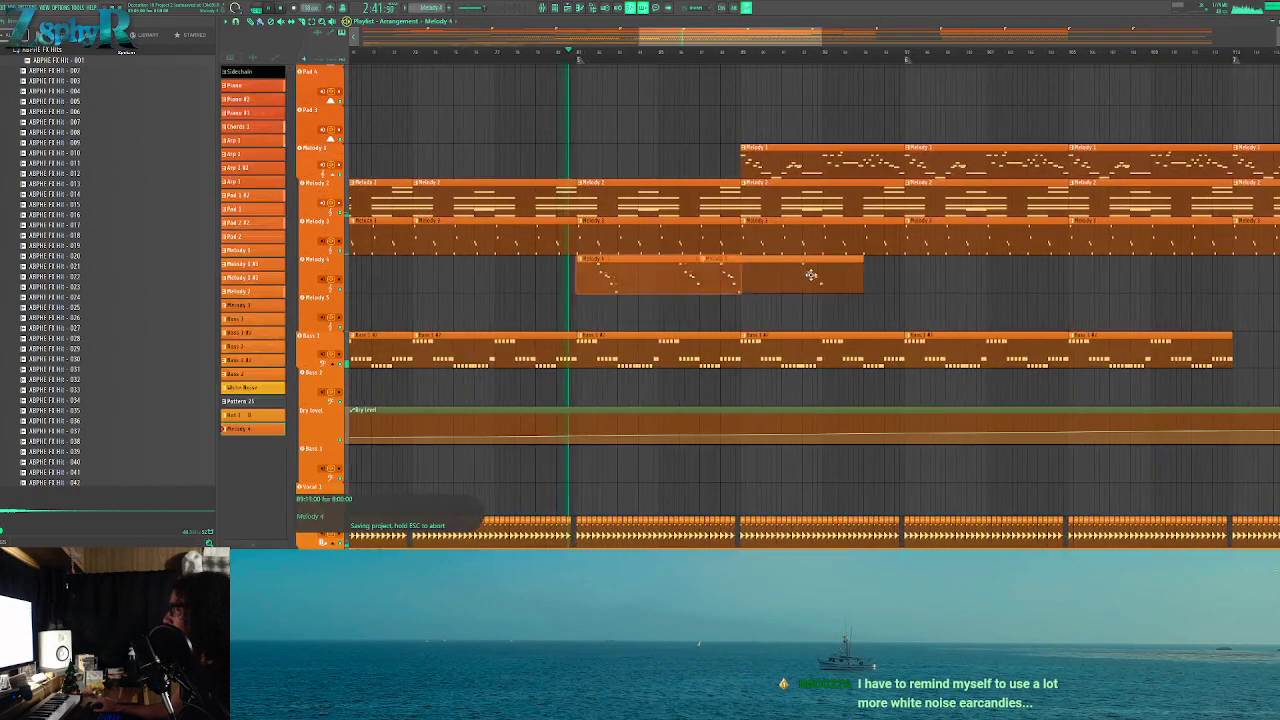
Remove the Arp 1 clip between bars 81 and 89 and play from just before bar 81
scroll(736, 233, up, 4)
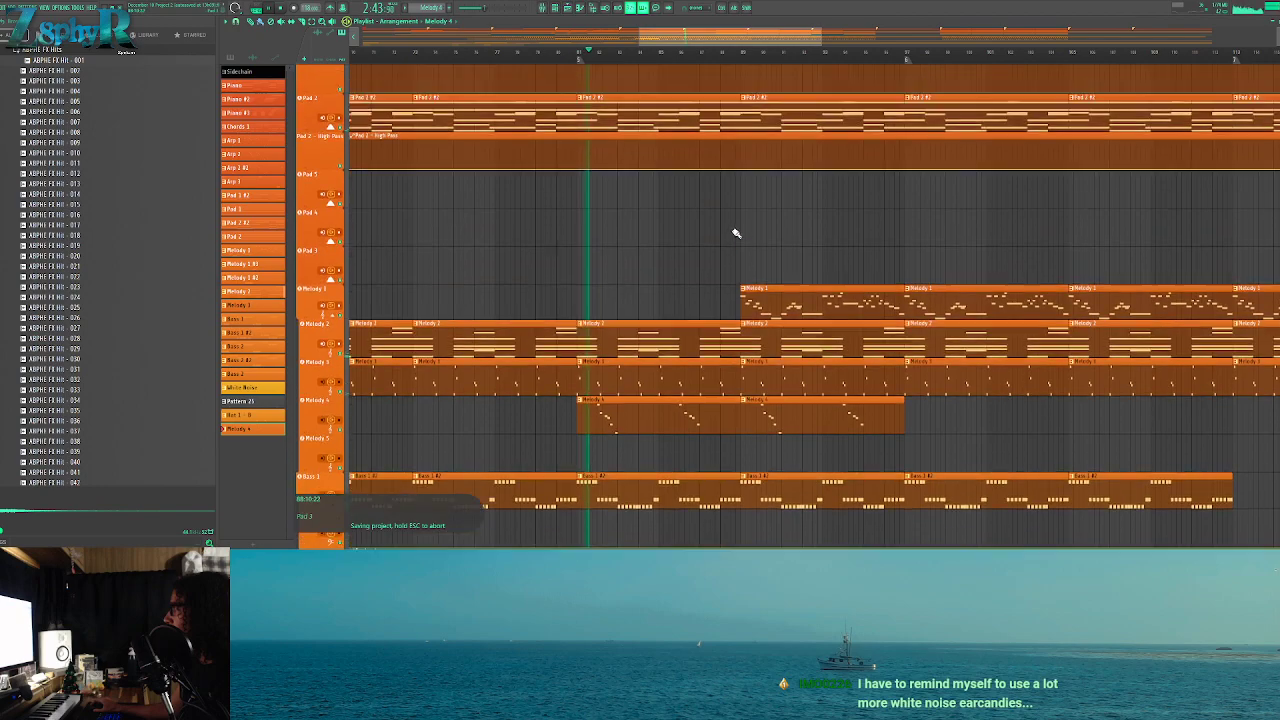
scroll(668, 257, up, 3)
right_click(638, 328)
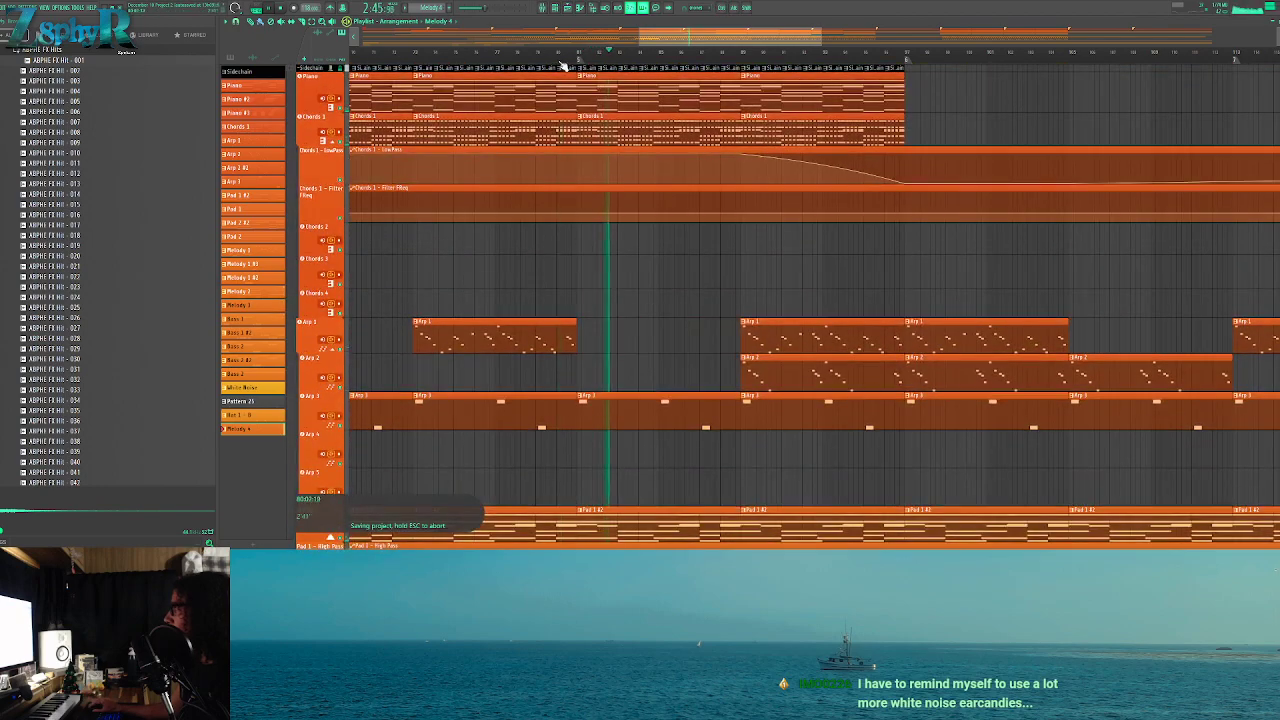
Duplicate the Hat 1 - B clips so the pattern runs continuously from bar 69 to bar 89
scroll(654, 237, down, 4)
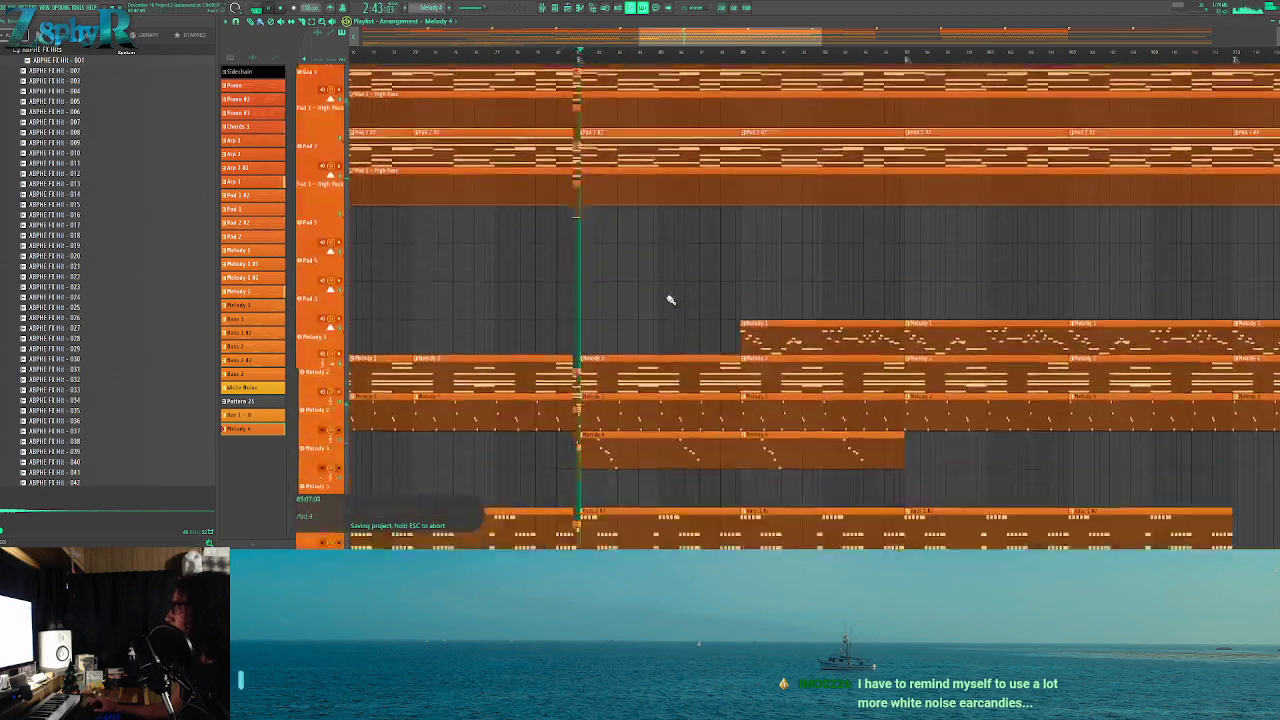
scroll(671, 300, down, 10)
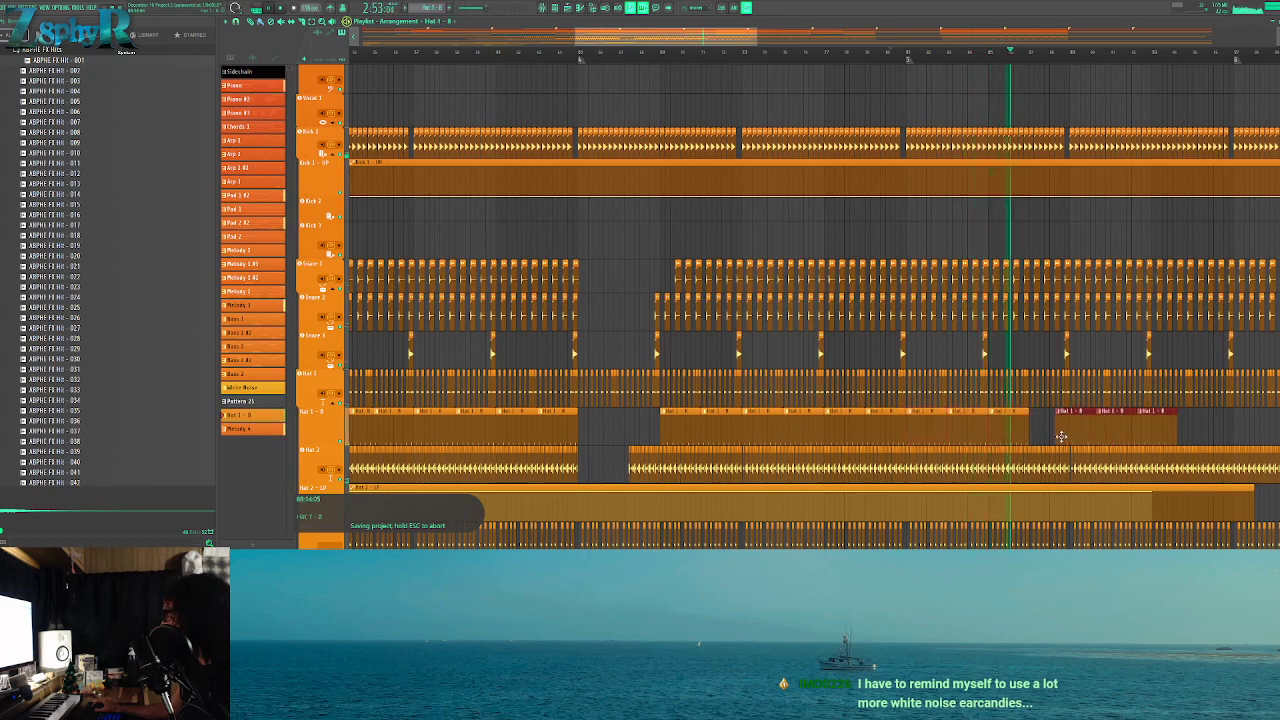
scroll(1204, 434, up, 2)
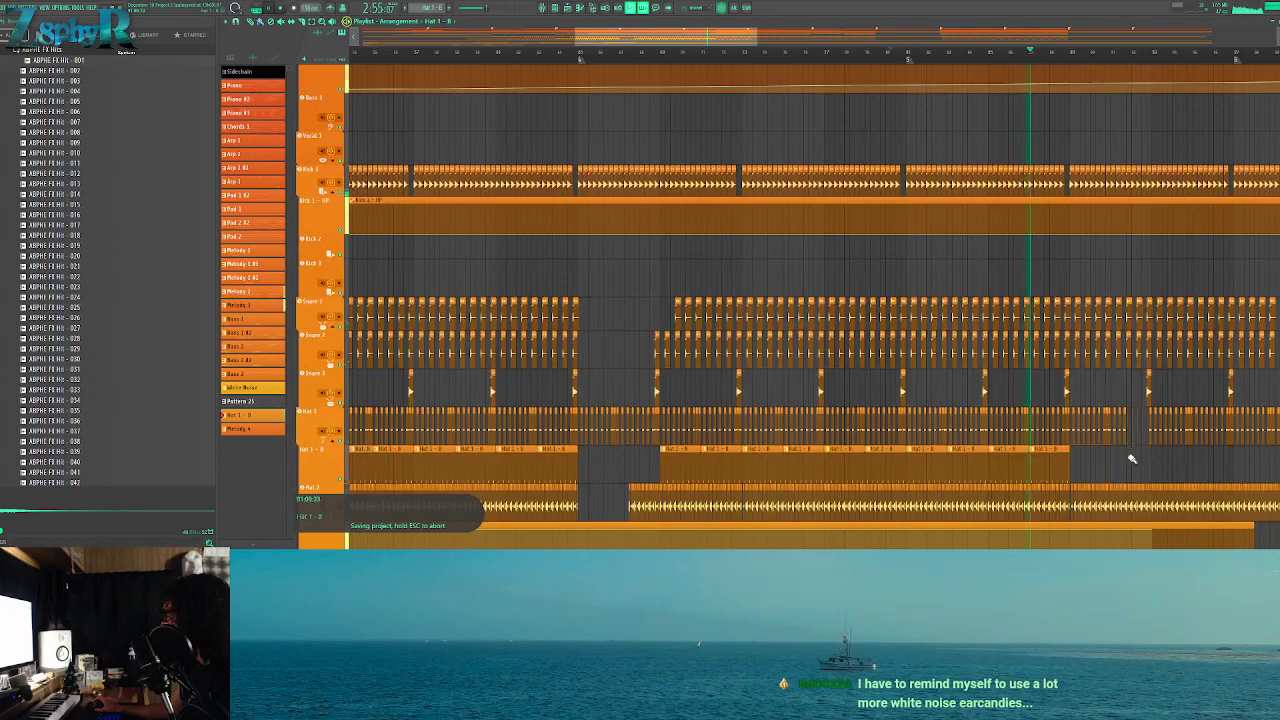
Shape the Hat 2 - LP automation to fall from bar 89 to its minimum at bar 97, deleting the extra point between them
drag(1073, 457, 883, 378)
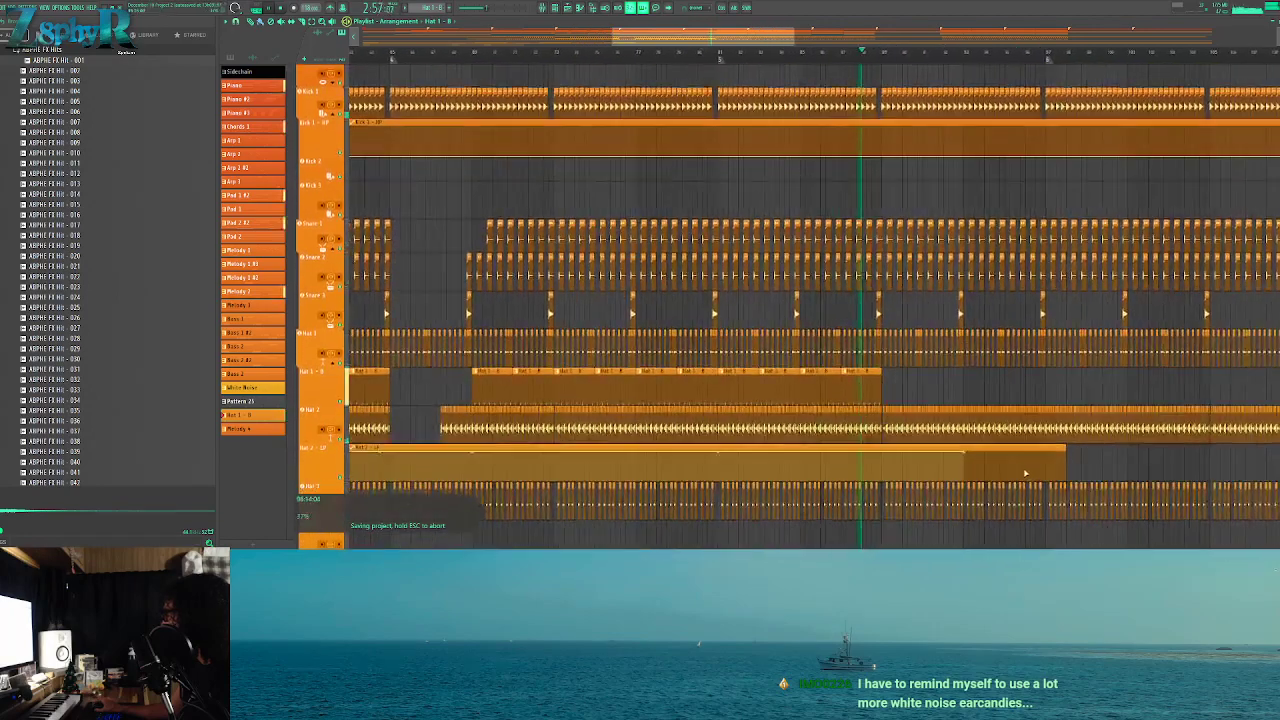
drag(1206, 451, 1208, 451)
scroll(1128, 387, down, 5)
drag(1126, 386, 951, 331)
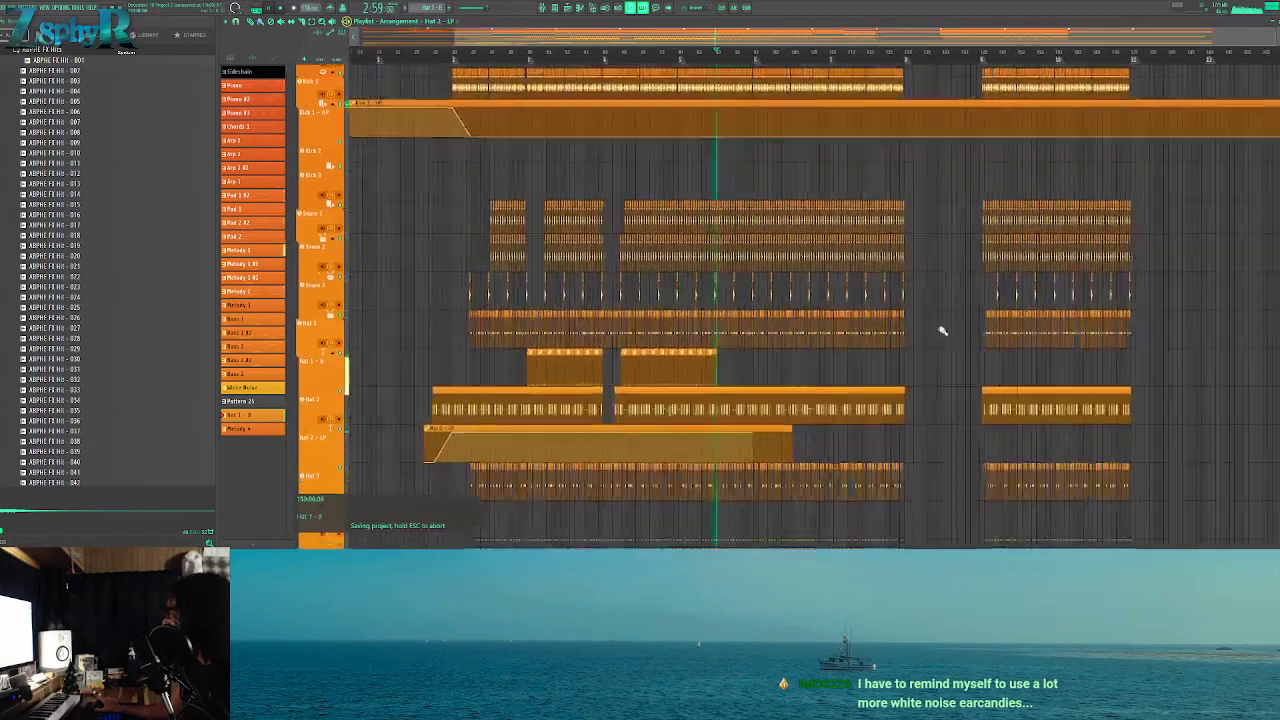
scroll(715, 325, up, 5)
scroll(715, 323, down, 5)
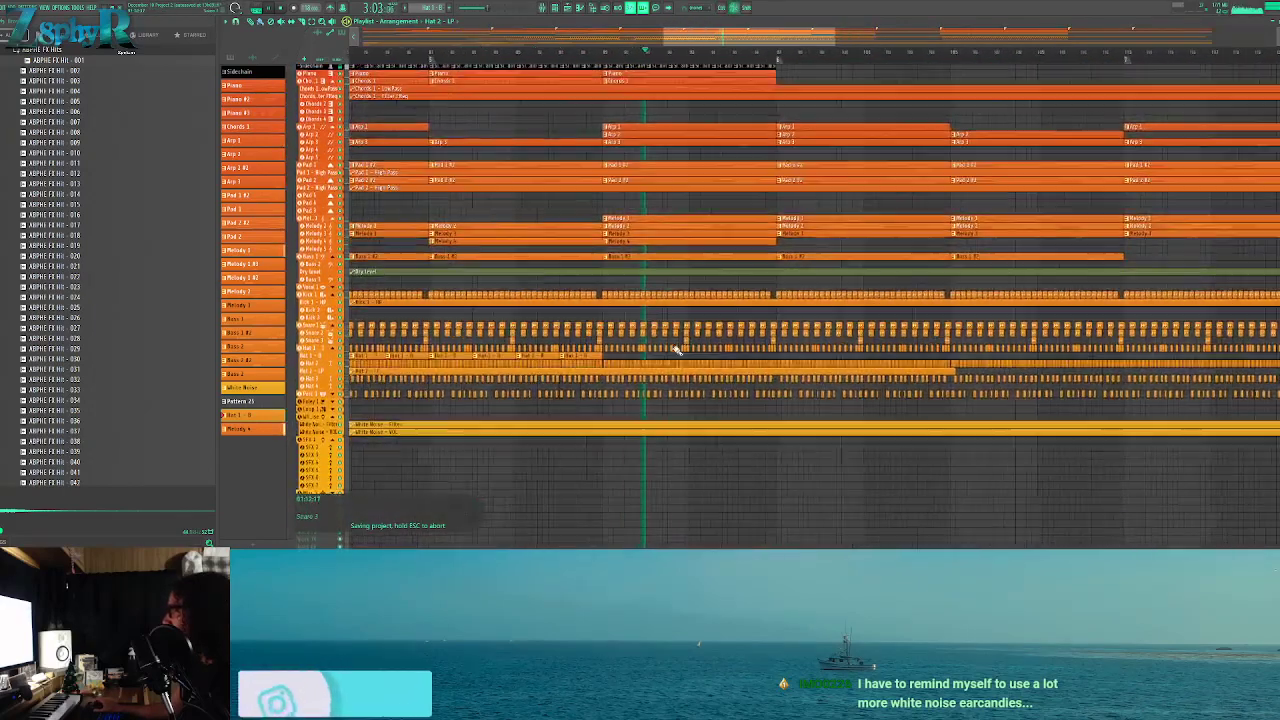
scroll(694, 374, up, 5)
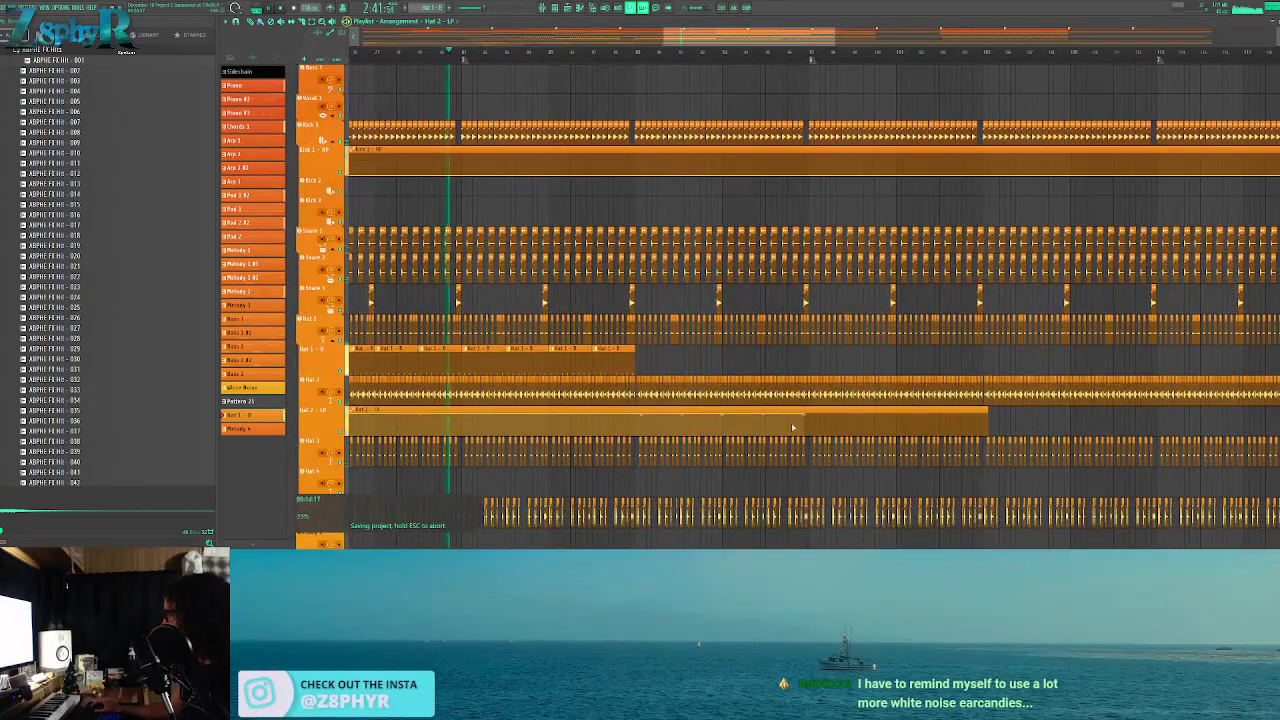
right_click(722, 428)
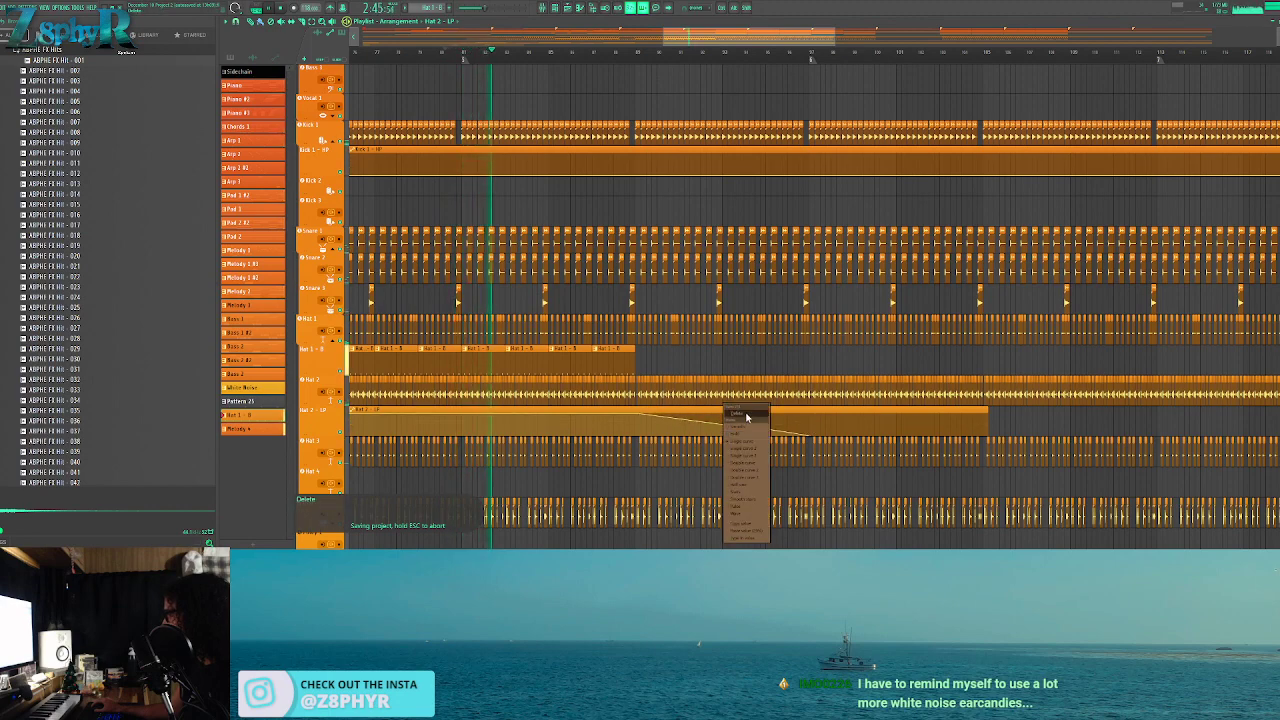
Clear the Hat 1, Snare 1 and Snare 2 hits from bar 89 to about bar 97
scroll(720, 357, up, 3)
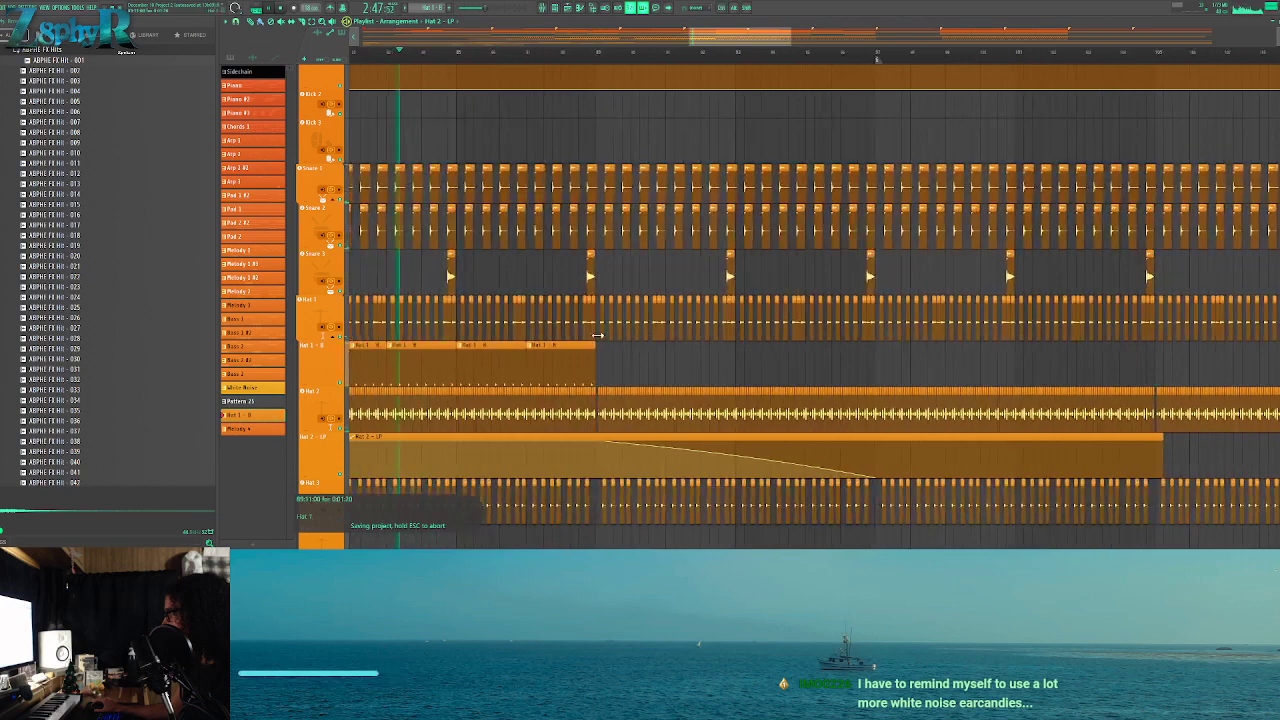
drag(597, 330, 889, 325)
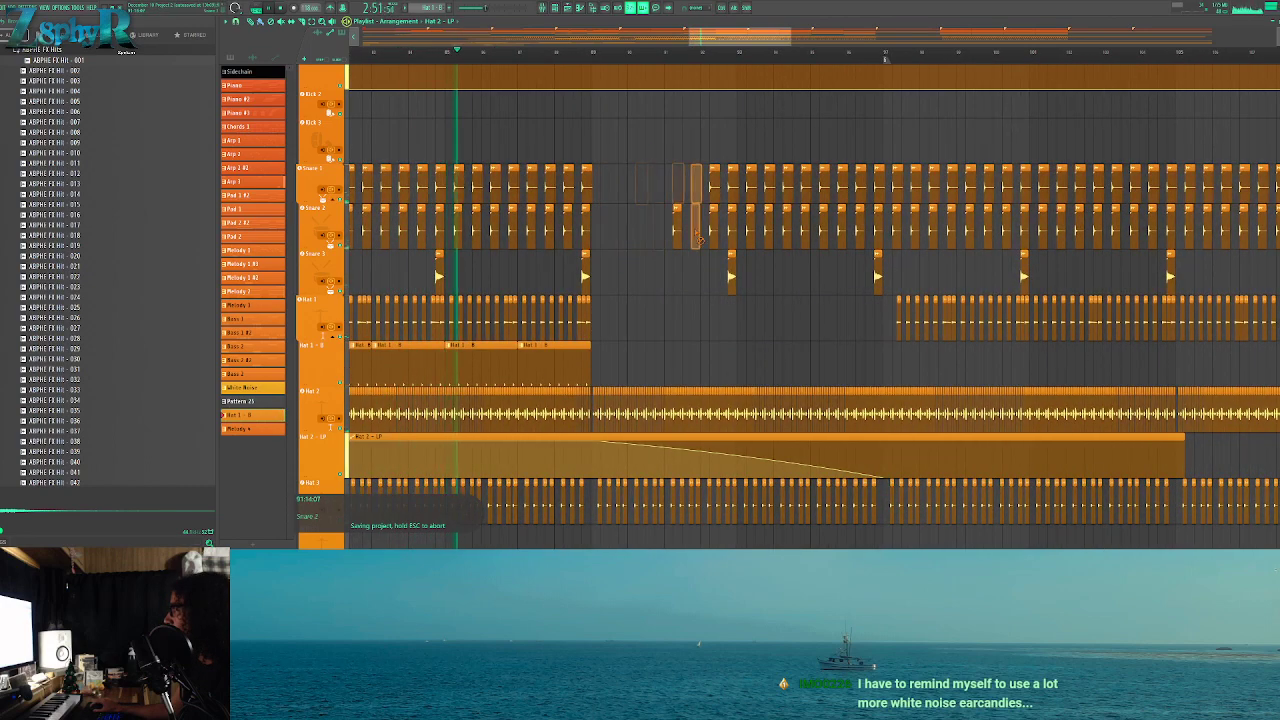
mouse_move(695, 207)
mouse_down()
mouse_move(760, 200)
mouse_move(838, 222)
mouse_up()
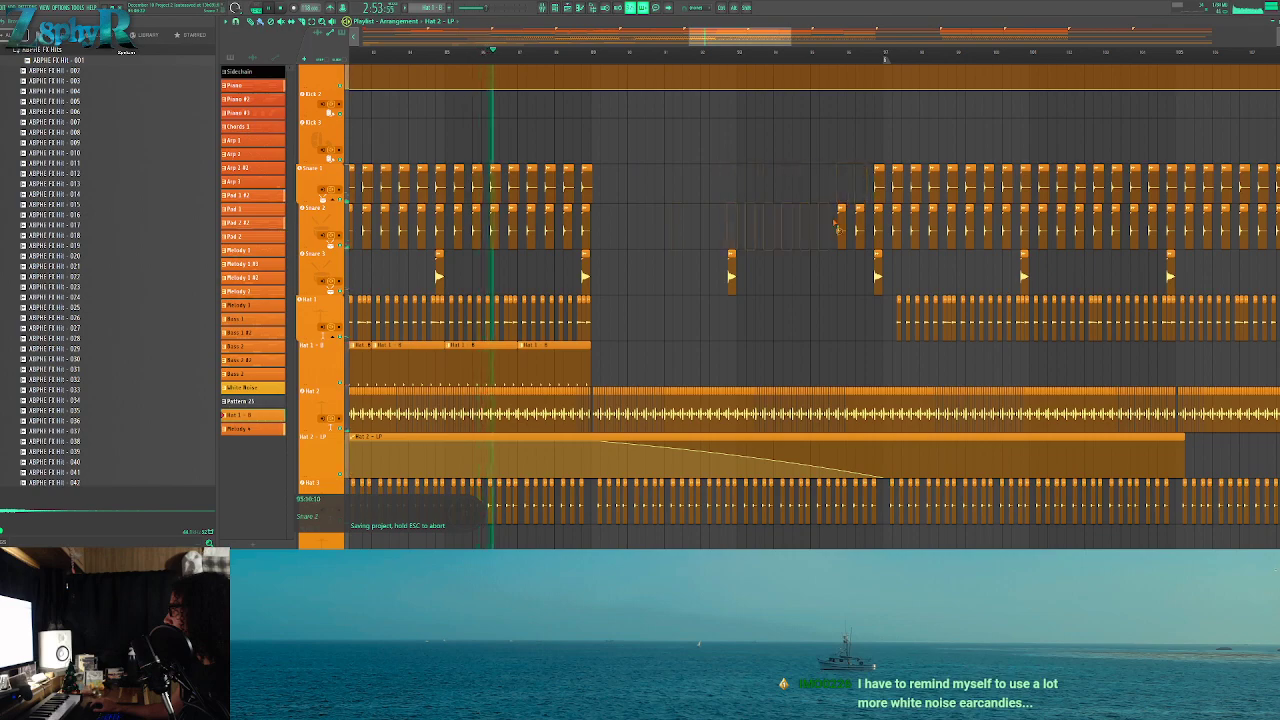
Raise the Kick 1 - HP automation from bar 89 to its maximum at bar 93, and clear the Kick 1 hits from bar 93 to bar 105
scroll(786, 200, up, 5)
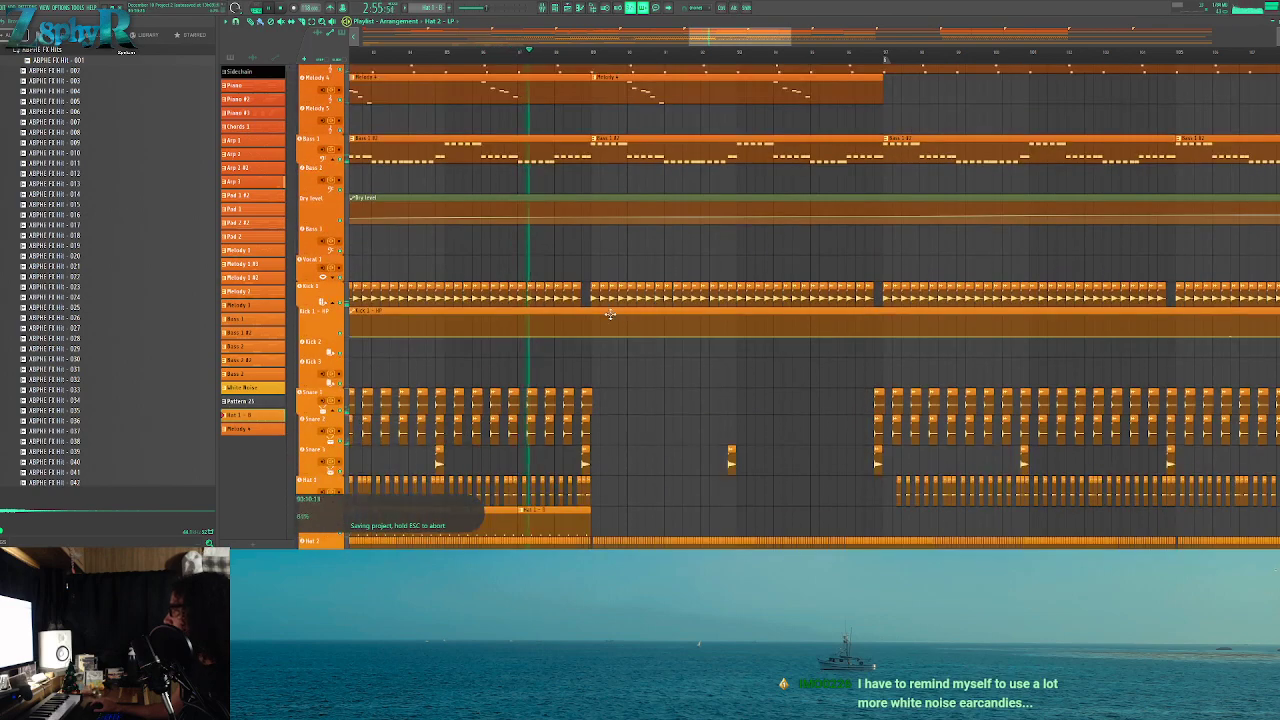
scroll(654, 364, down, 6)
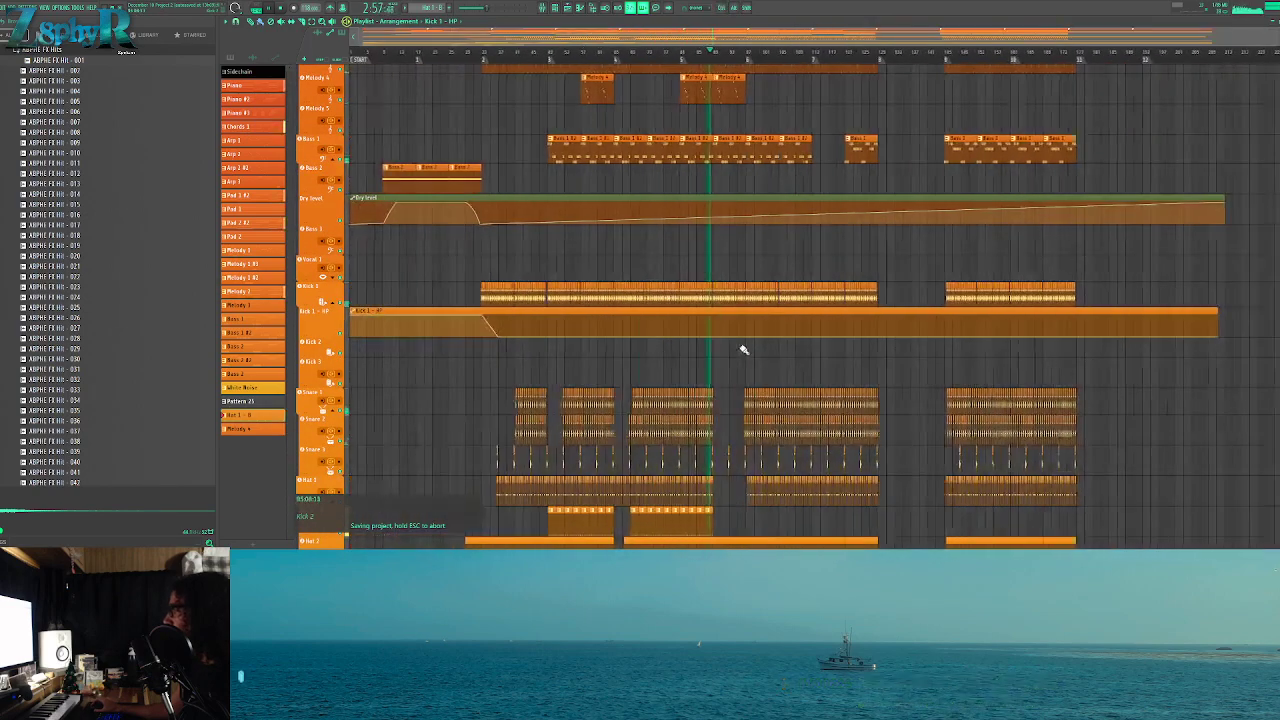
scroll(735, 342, up, 2)
right_click(717, 317)
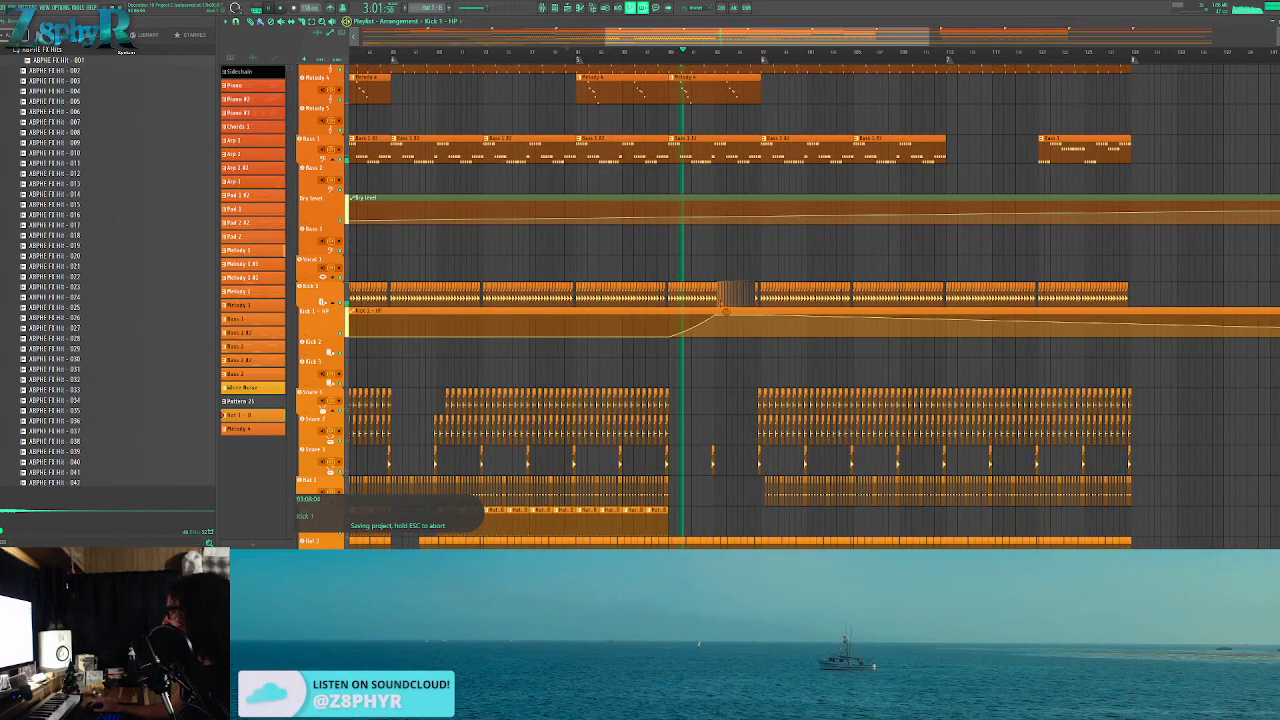
Hold the Dry level automation at its minimum after the intro until about bar 113
scroll(603, 404, up, 5)
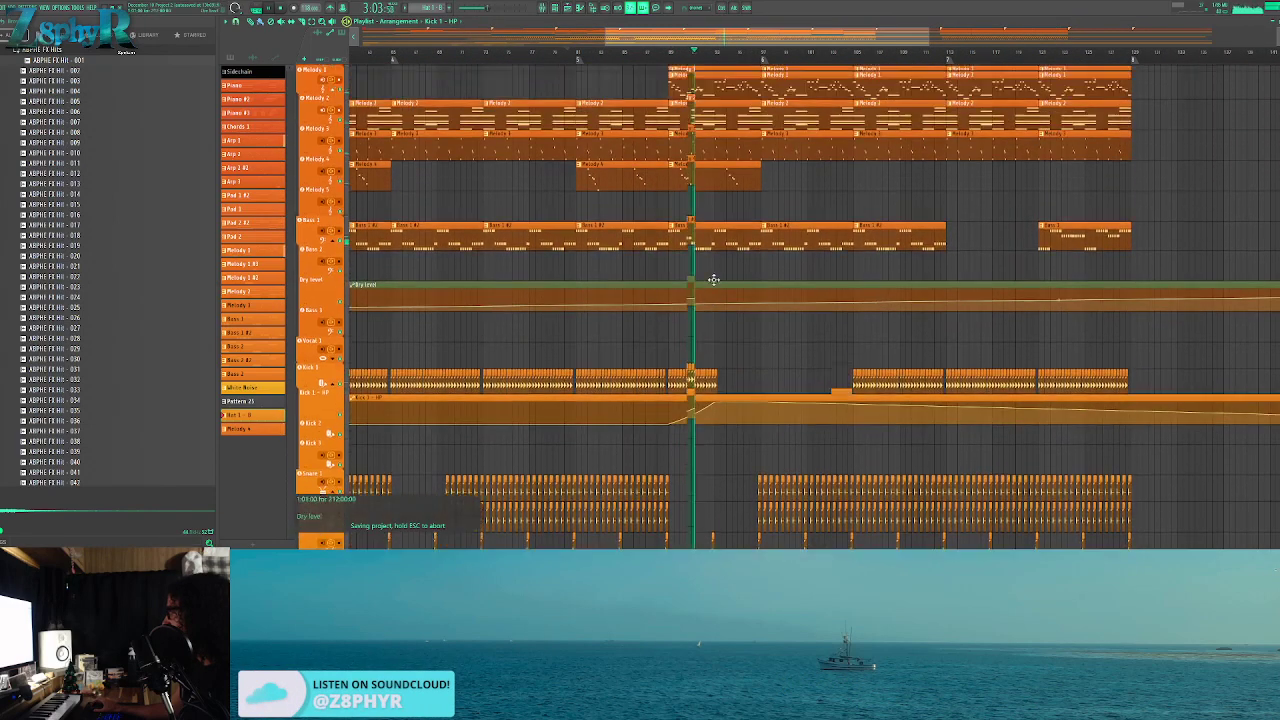
scroll(742, 440, down, 2)
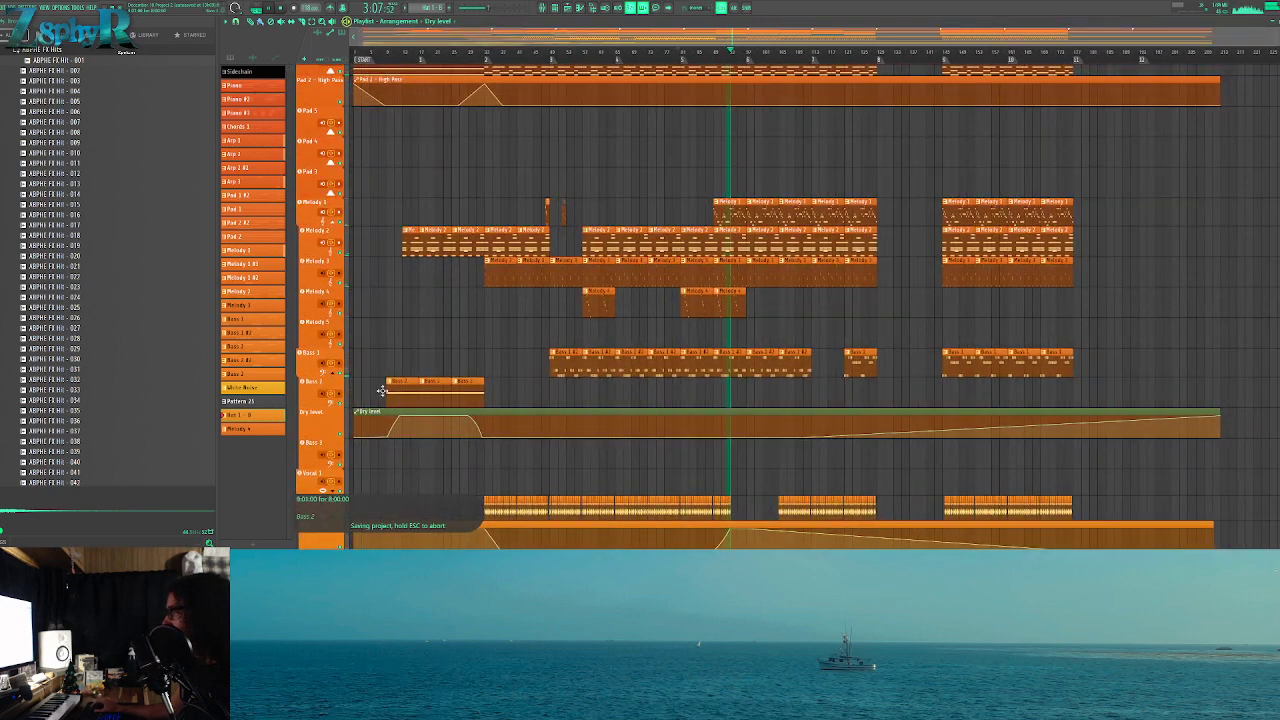
scroll(586, 394, up, 4)
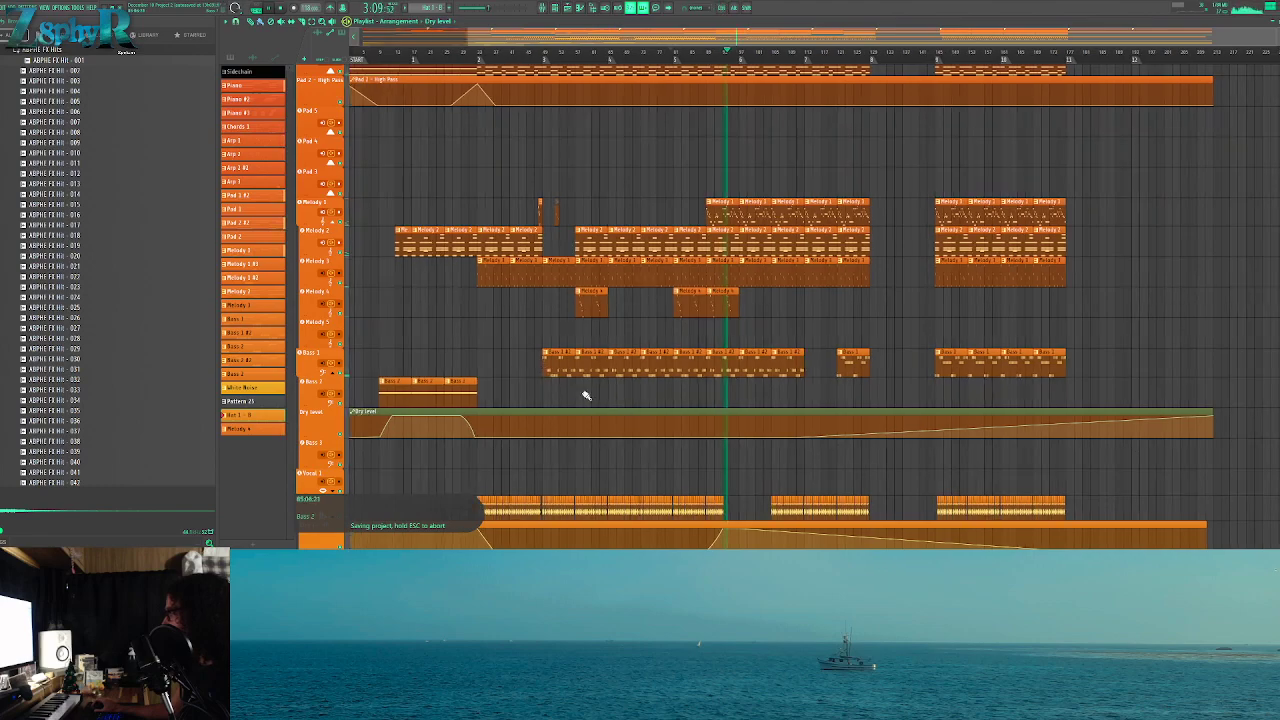
Clear the Snare 1, Snare 2 and Hat 1 hits from bar 97 to bar 129, and the Snare 3 hits from bar 89 to bar 129
scroll(795, 383, up, 5)
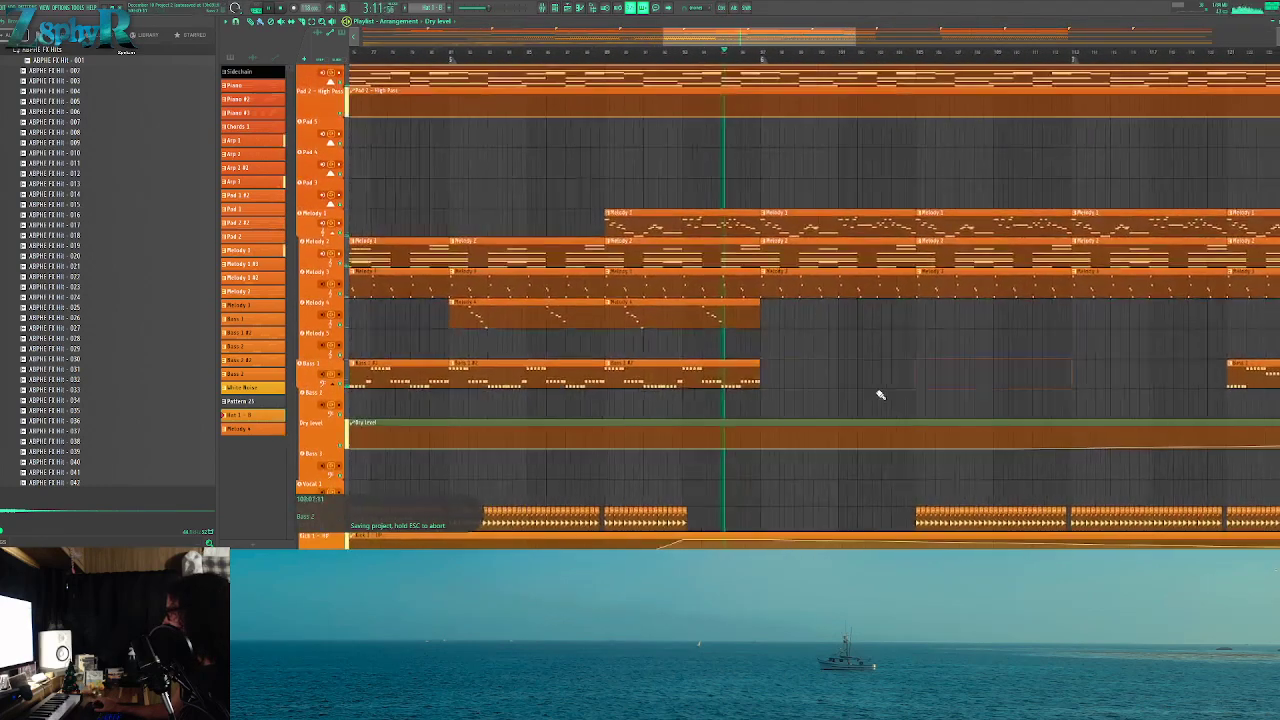
scroll(858, 240, up, 3)
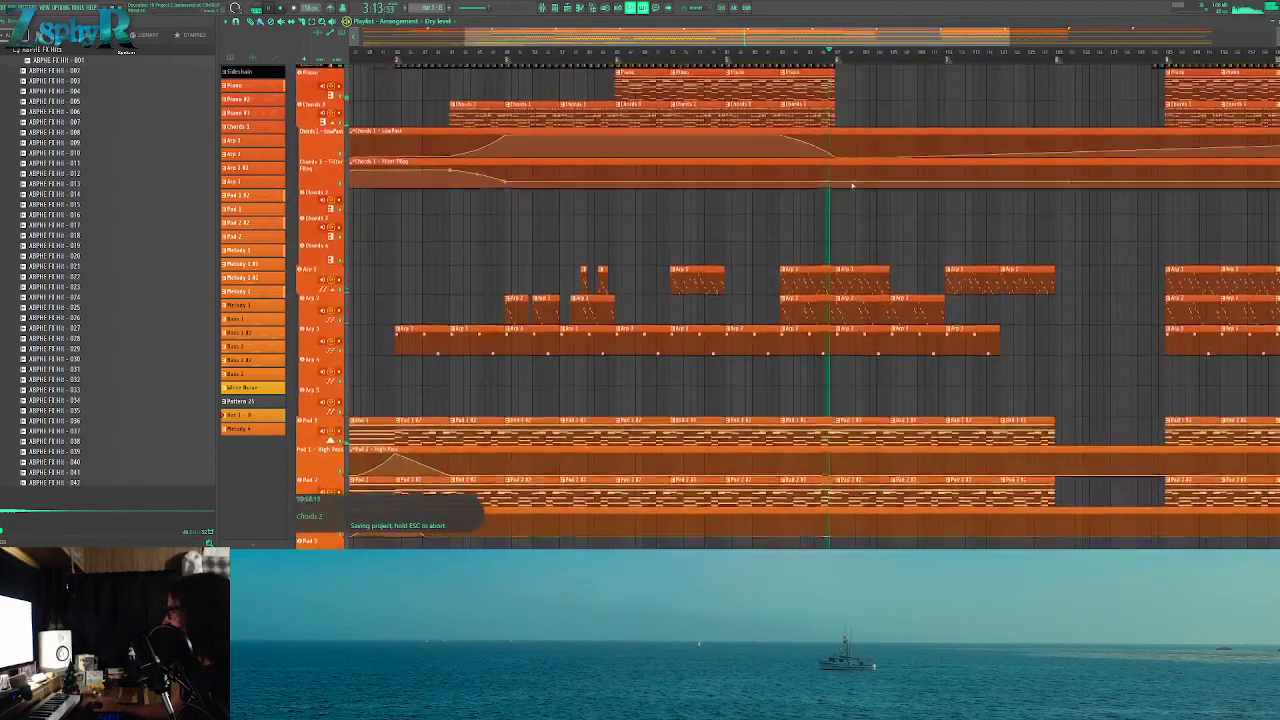
scroll(641, 262, right, 3)
scroll(650, 262, right, 1)
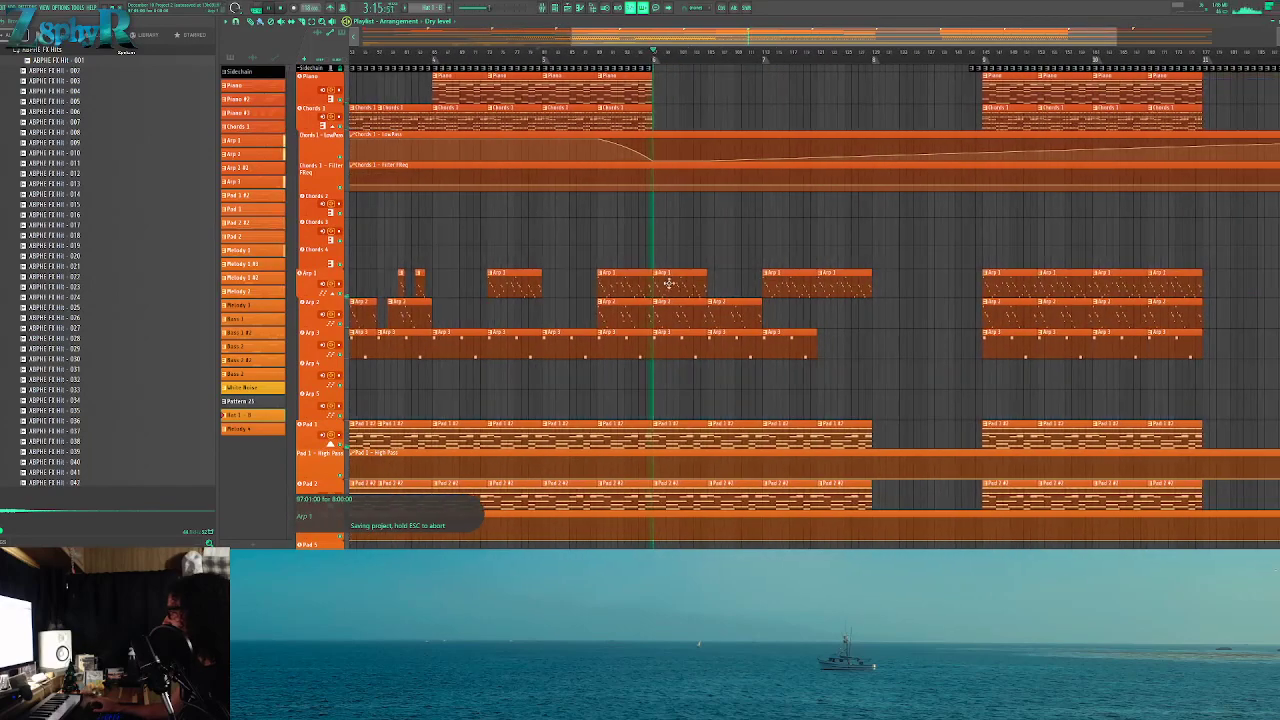
scroll(701, 277, down, 8)
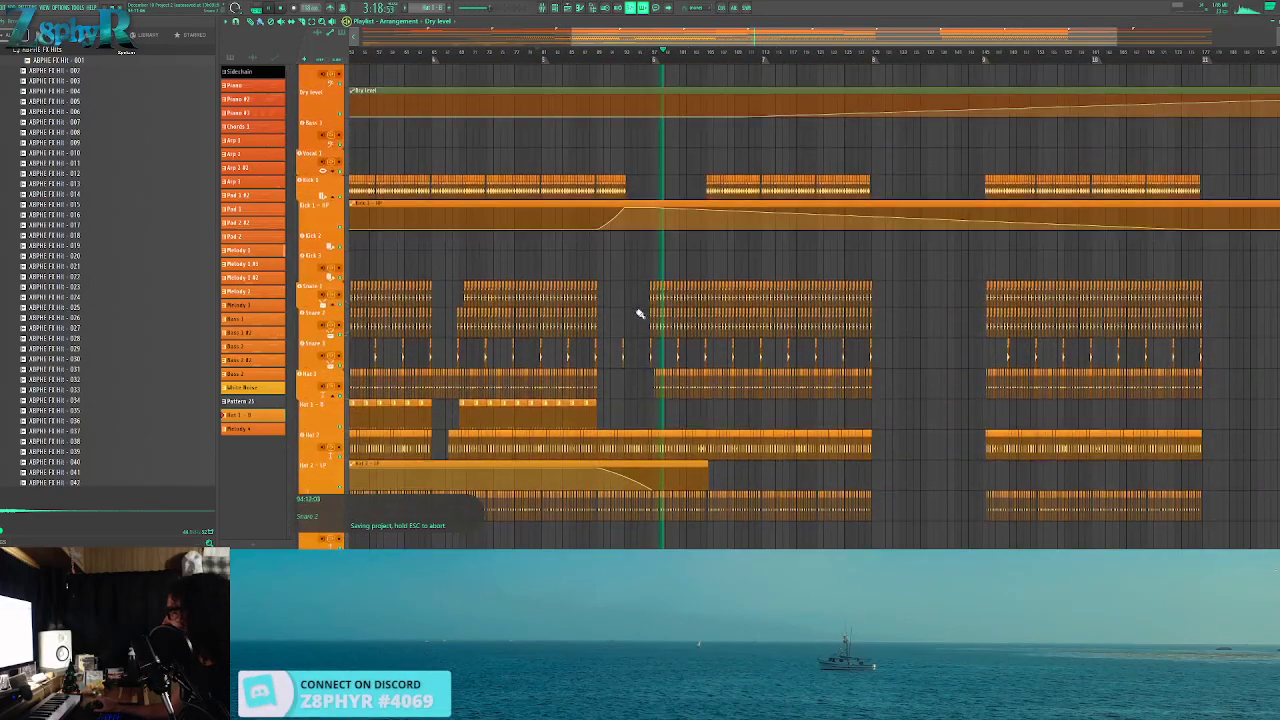
right_click(652, 300)
right_click(652, 321)
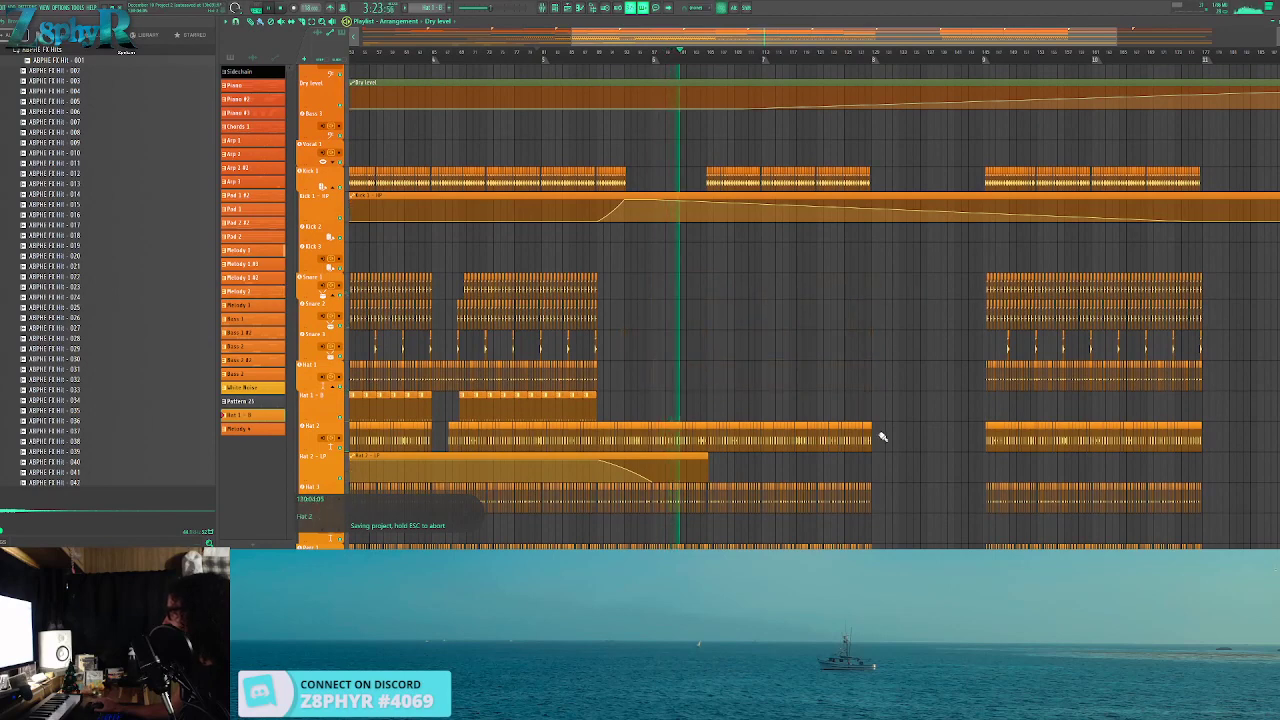
Clear the Hat 2, Hat 3 and Perc 1 hits from about bar 97 to bar 129
scroll(800, 464, down, 2)
drag(866, 440, 660, 443)
scroll(752, 438, down, 4)
drag(849, 400, 672, 390)
Place a pair of White Noise clips on the White Noise track from bar 93 to bar 101
drag(629, 440, 762, 410)
click(654, 52)
drag(604, 437, 779, 422)
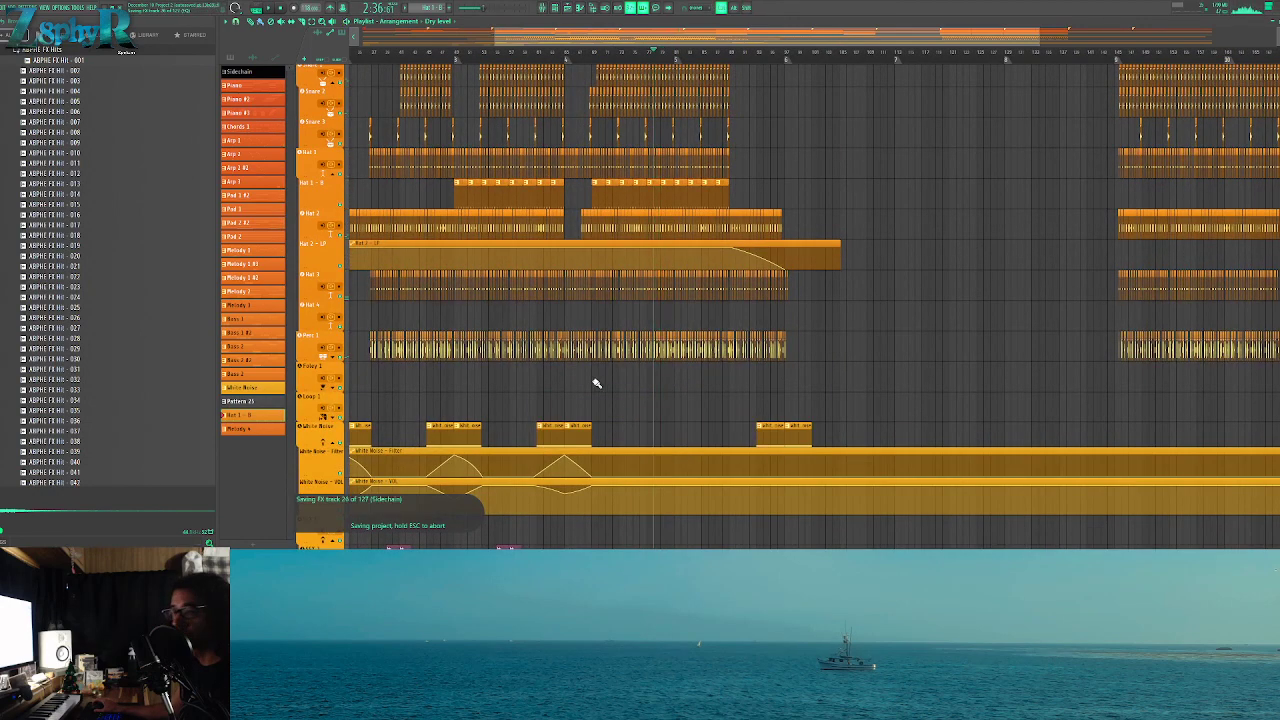
Shape the White Noise - Filter automation to rise from bar 93 to a peak at bar 97 and fall back by bar 101
scroll(724, 420, up, 6)
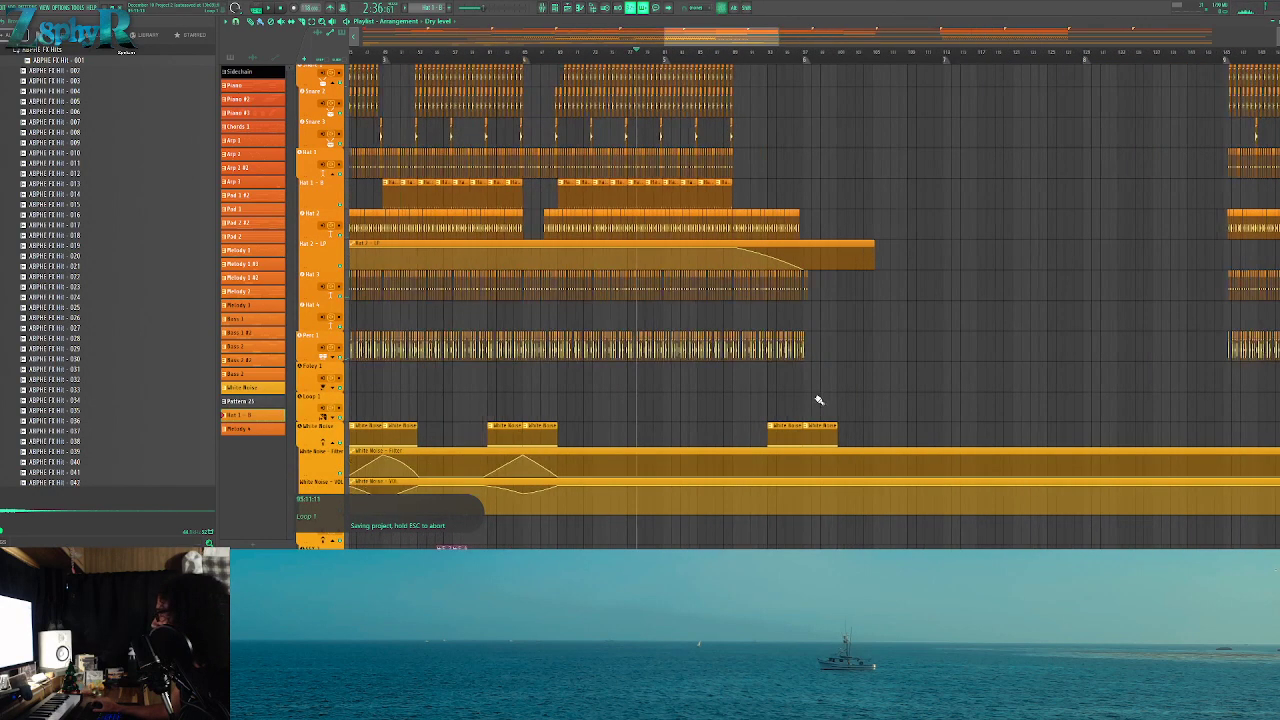
key(space)
click(857, 52)
drag(906, 418, 594, 412)
right_click(543, 467)
drag(675, 466, 676, 432)
right_click(805, 467)
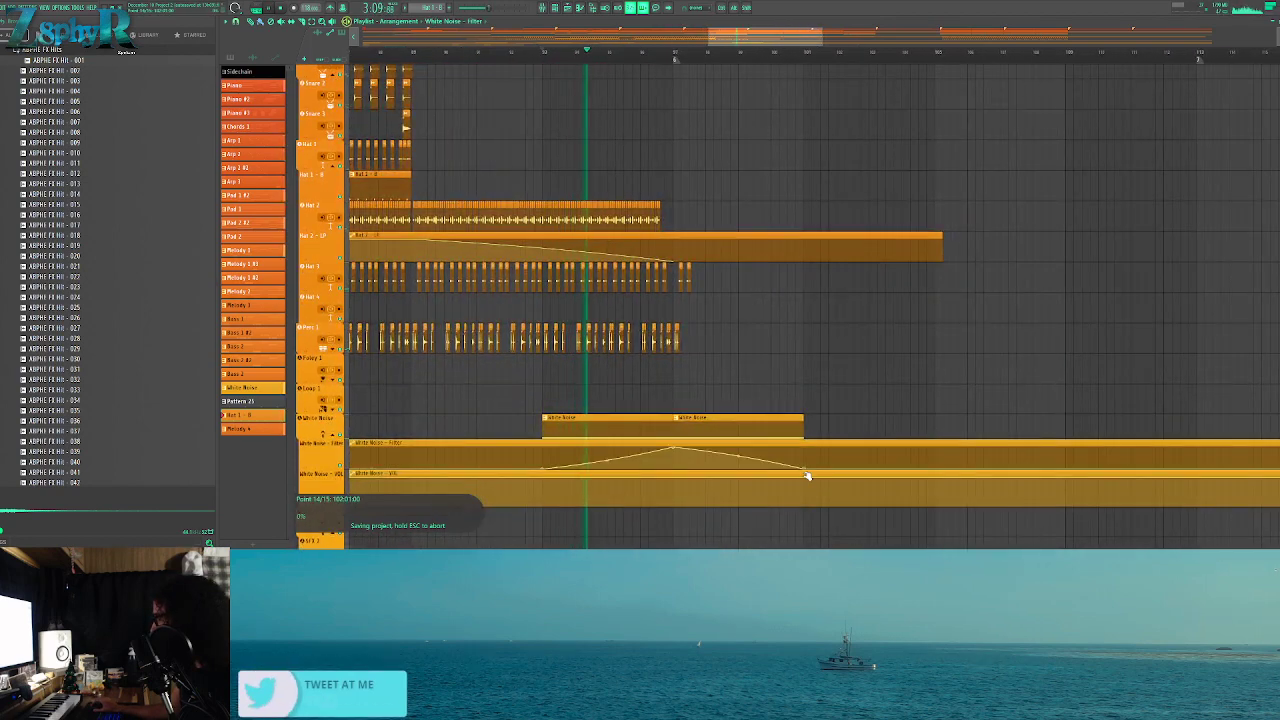
Add a dip to the White Noise - VOL automation from bar 93 to bar 101, lowest at bar 97
right_click(551, 480)
right_click(680, 488)
right_click(808, 484)
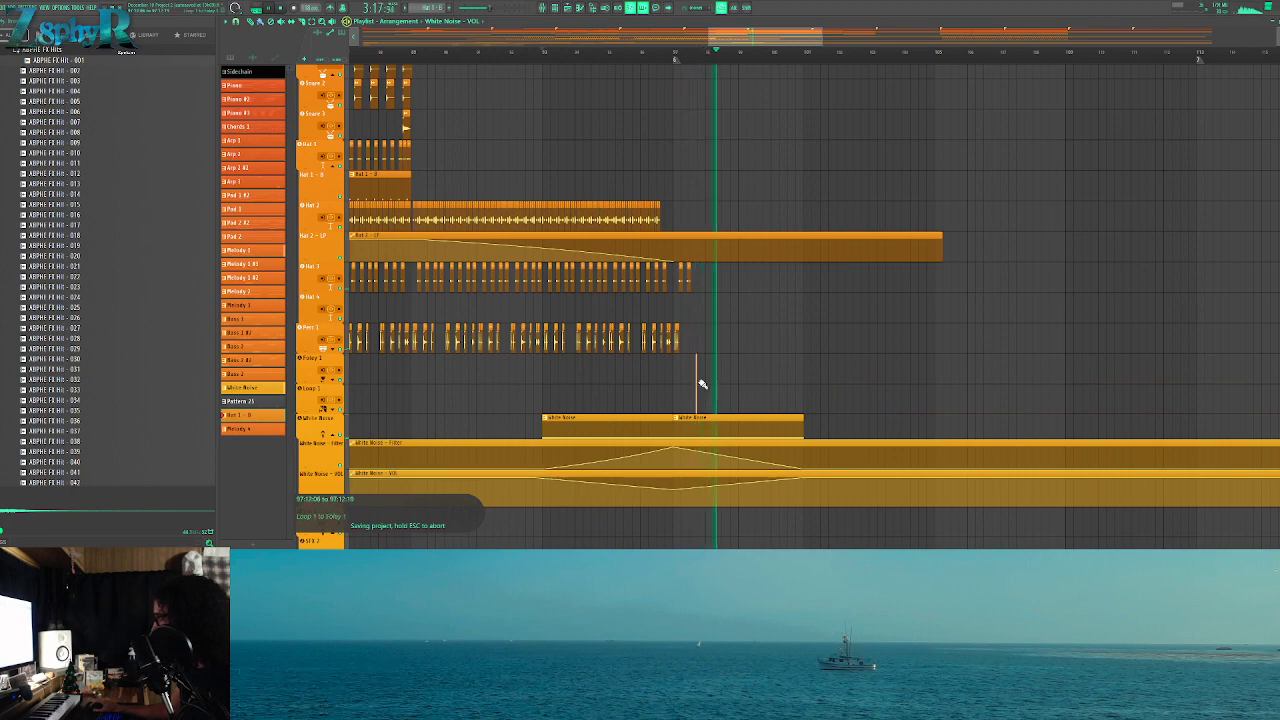
Remove the Melody 1 clip at bar 89 so the part starts at bar 97
scroll(698, 385, up, 5)
scroll(700, 374, up, 5)
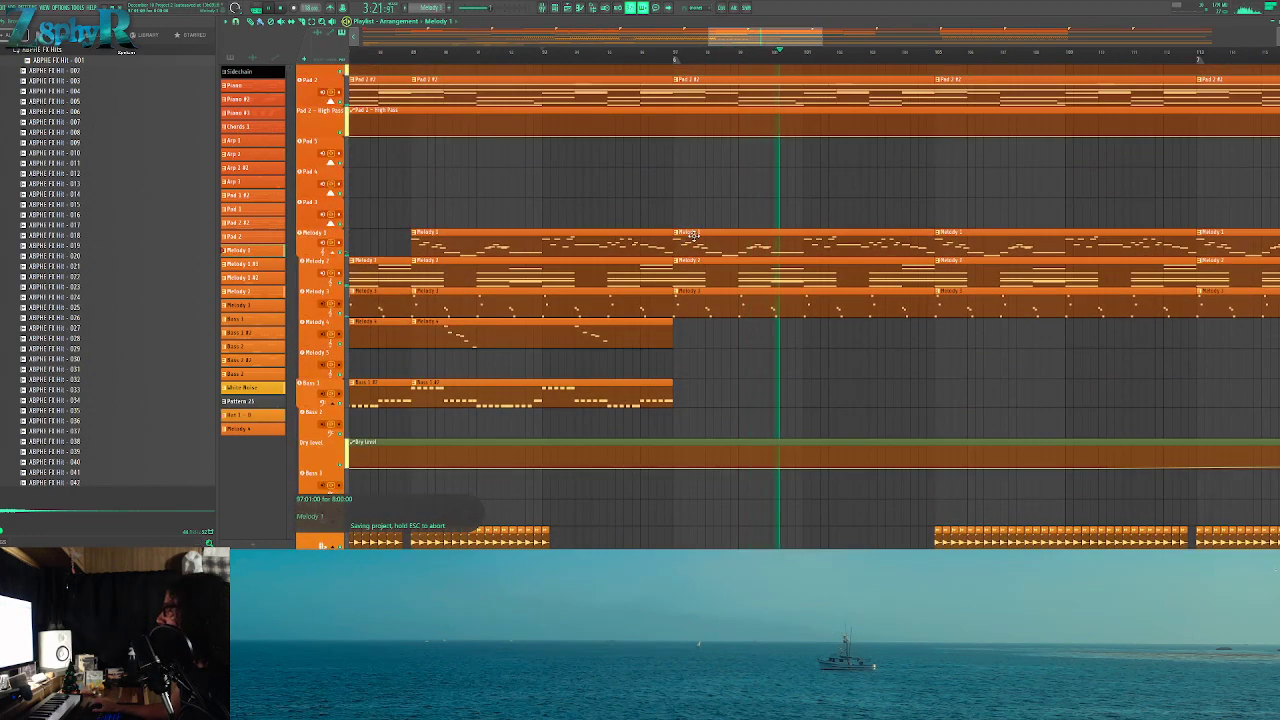
double_click(679, 231)
key(F7)
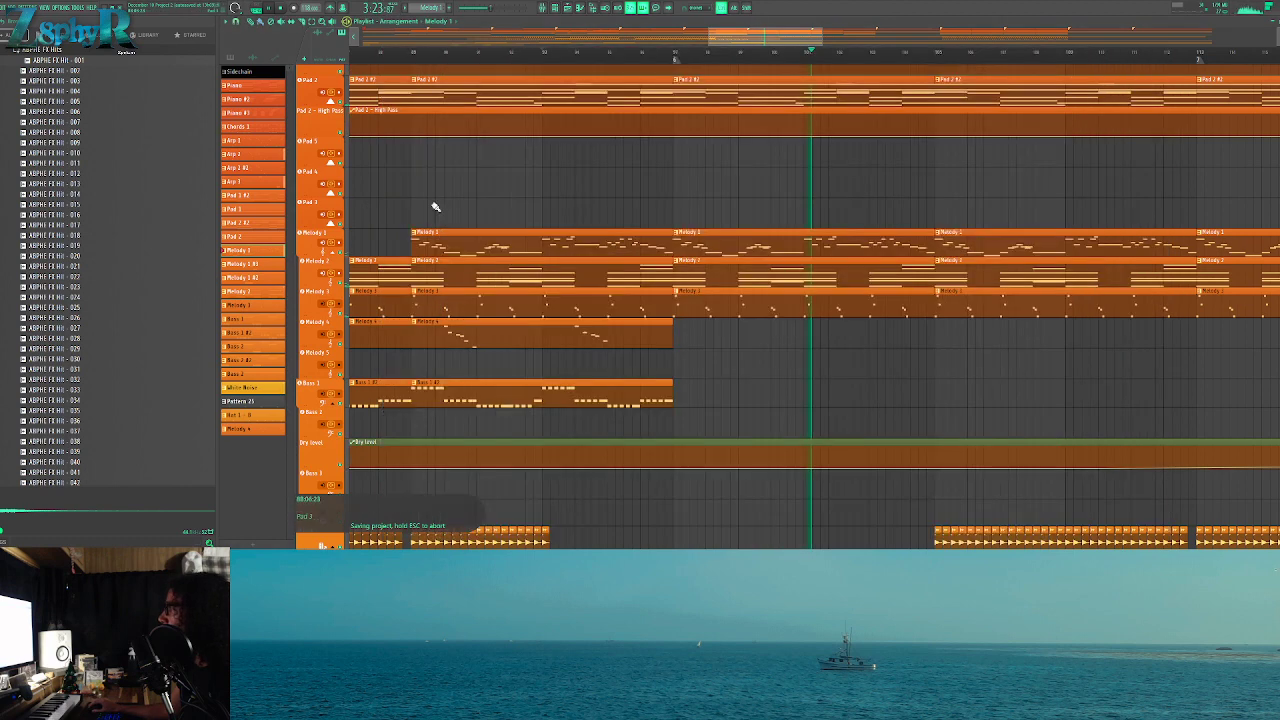
click(679, 234)
Merge the Melody 1 clips at bars 97 and 105 into one 16-bar clip
right_click(1027, 243)
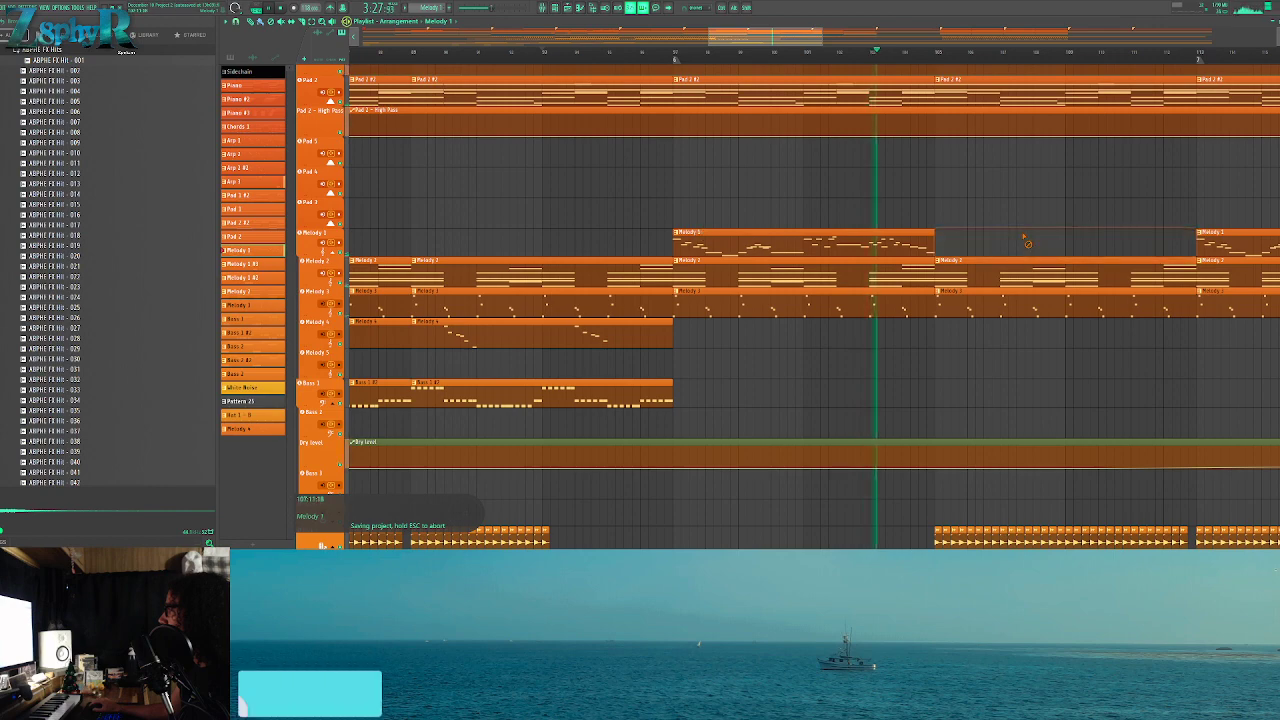
key(ctrl+z)
ctrl+drag(1013, 238, 905, 240)
key(ctrl+g)
ctrl+click(755, 170)
Lower the note velocities in the first eight bars of the merged Melody 1 pattern, keeping bars 1 to 4 softest
double_click(767, 252)
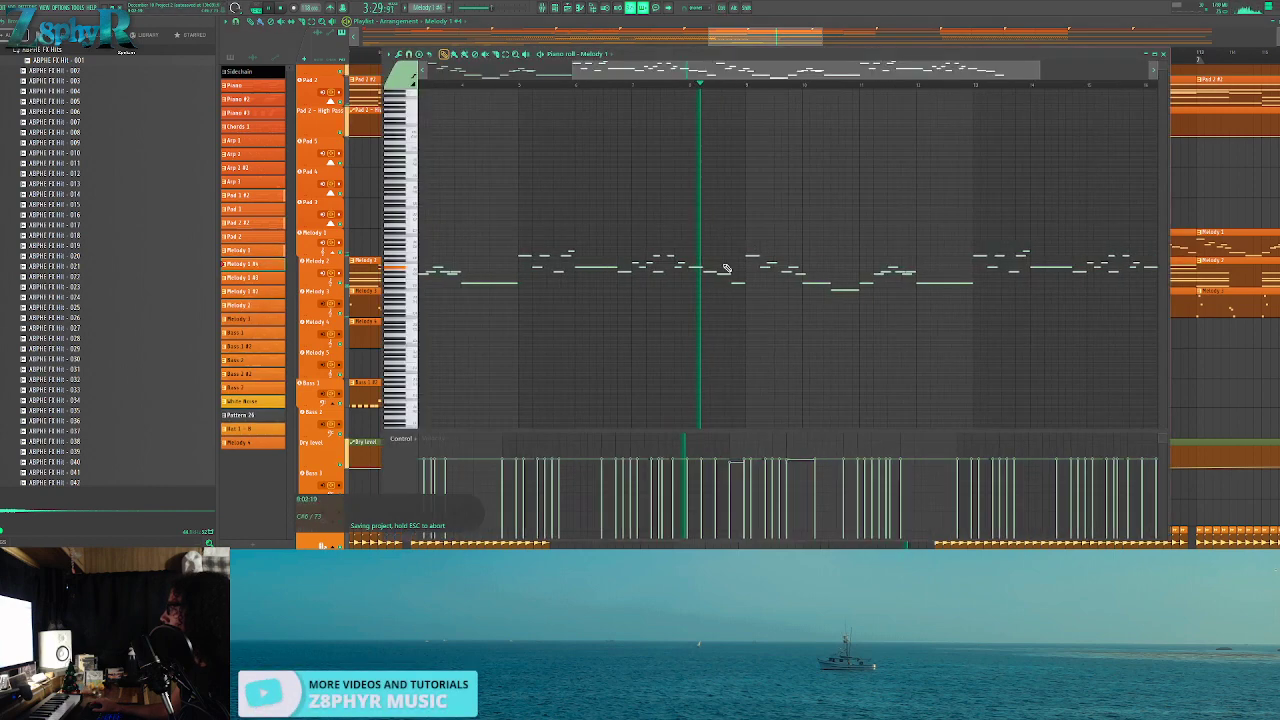
key(space)
key(ctrl+a)
ctrl+drag(705, 359, 418, 193)
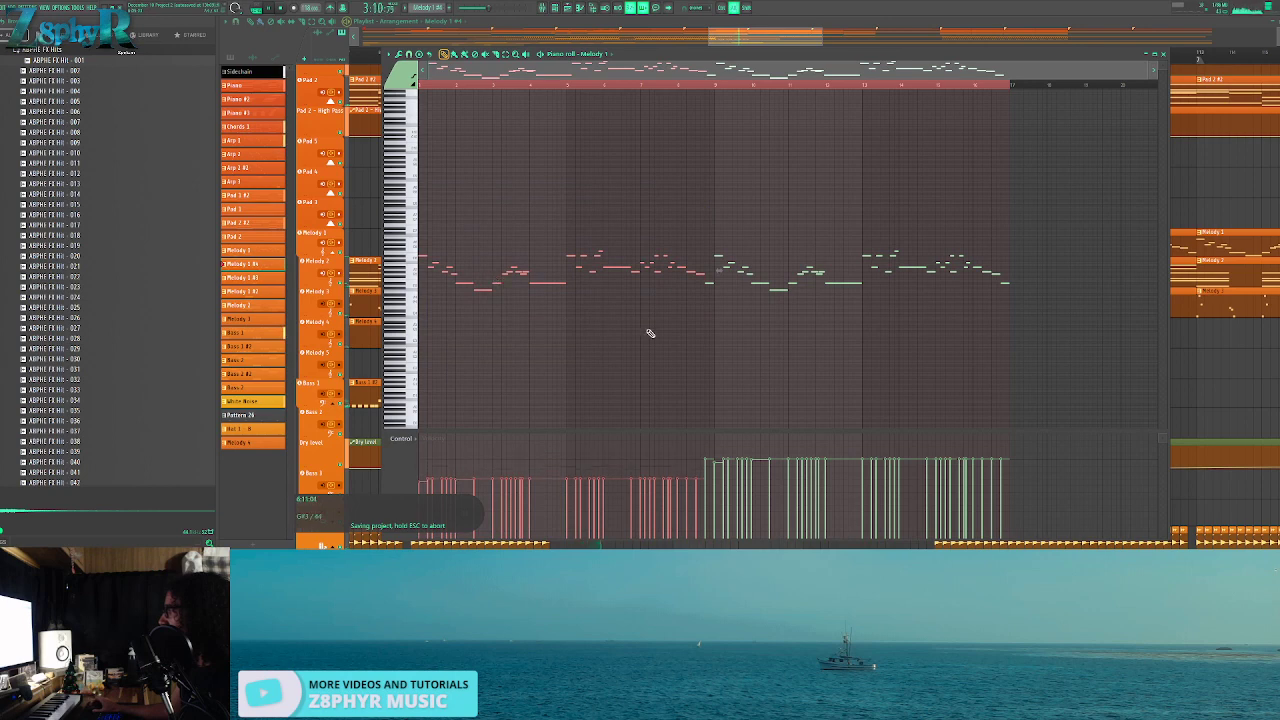
ctrl+drag(576, 242, 716, 324)
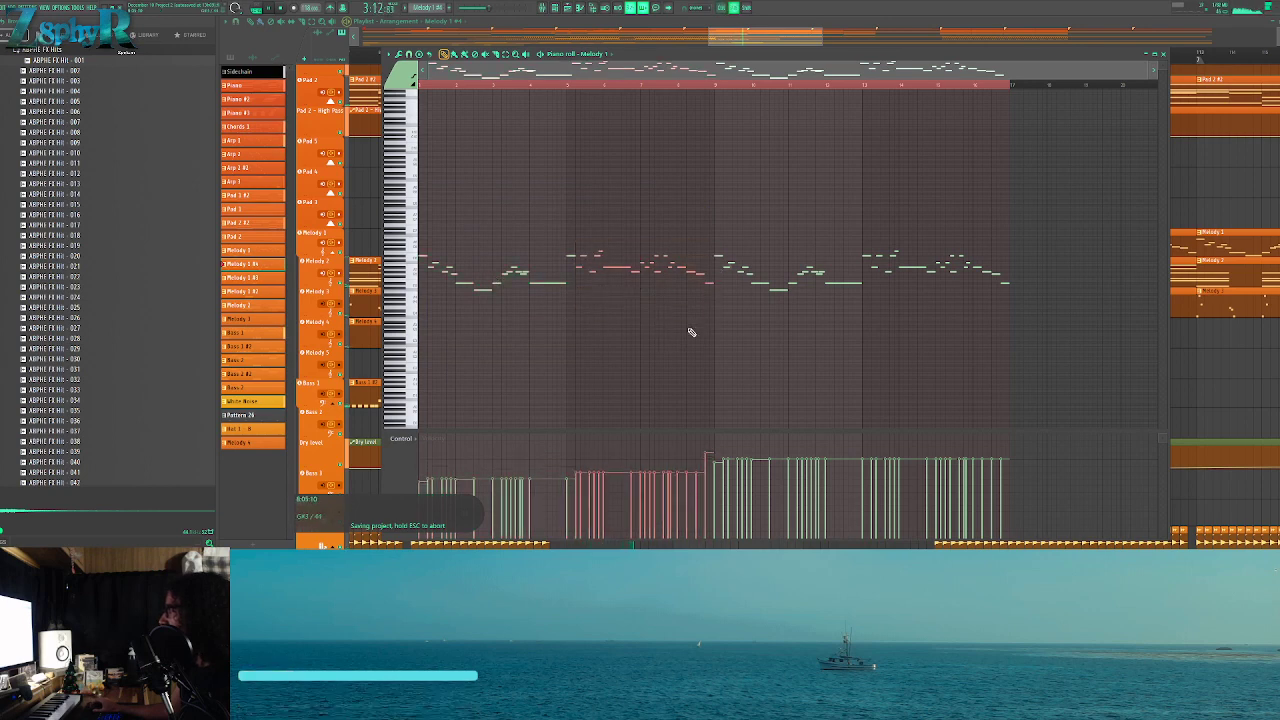
ctrl+drag(437, 252, 558, 306)
key(space)
ctrl+drag(566, 218, 724, 300)
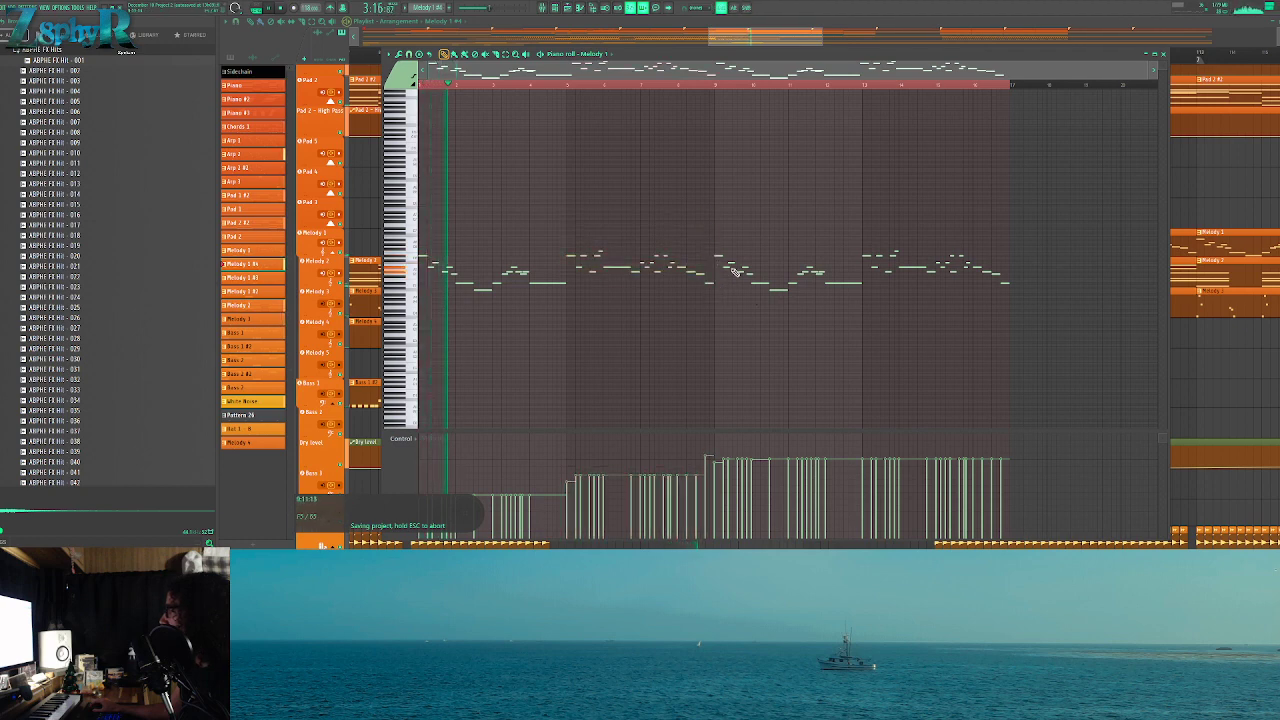
Lower the note velocities in bars 9 to 12 and 13 to 16 of the merged Melody 1 pattern
ctrl+drag(723, 237, 860, 323)
ctrl+drag(866, 236, 1034, 346)
ctrl+click(966, 346)
right_click(1223, 203)
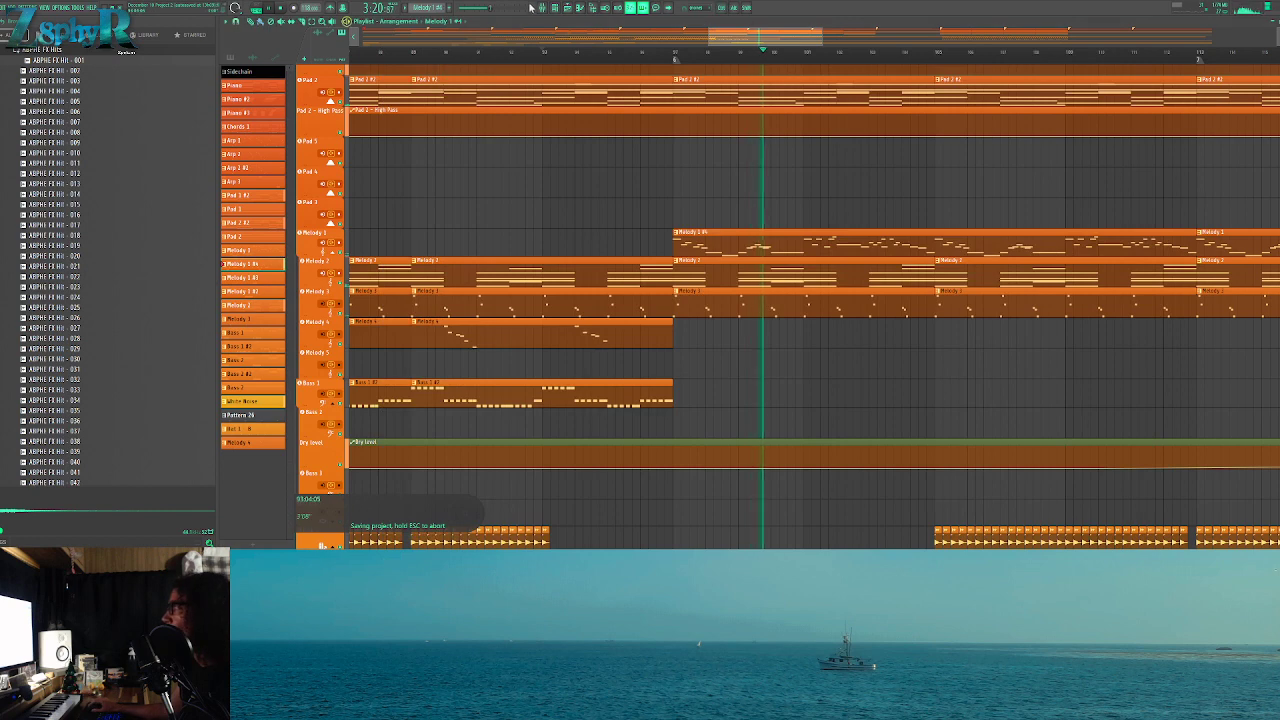
Inspect the EQ and Patcher effects on the Melody 1 mixer track
click(542, 9)
click(587, 216)
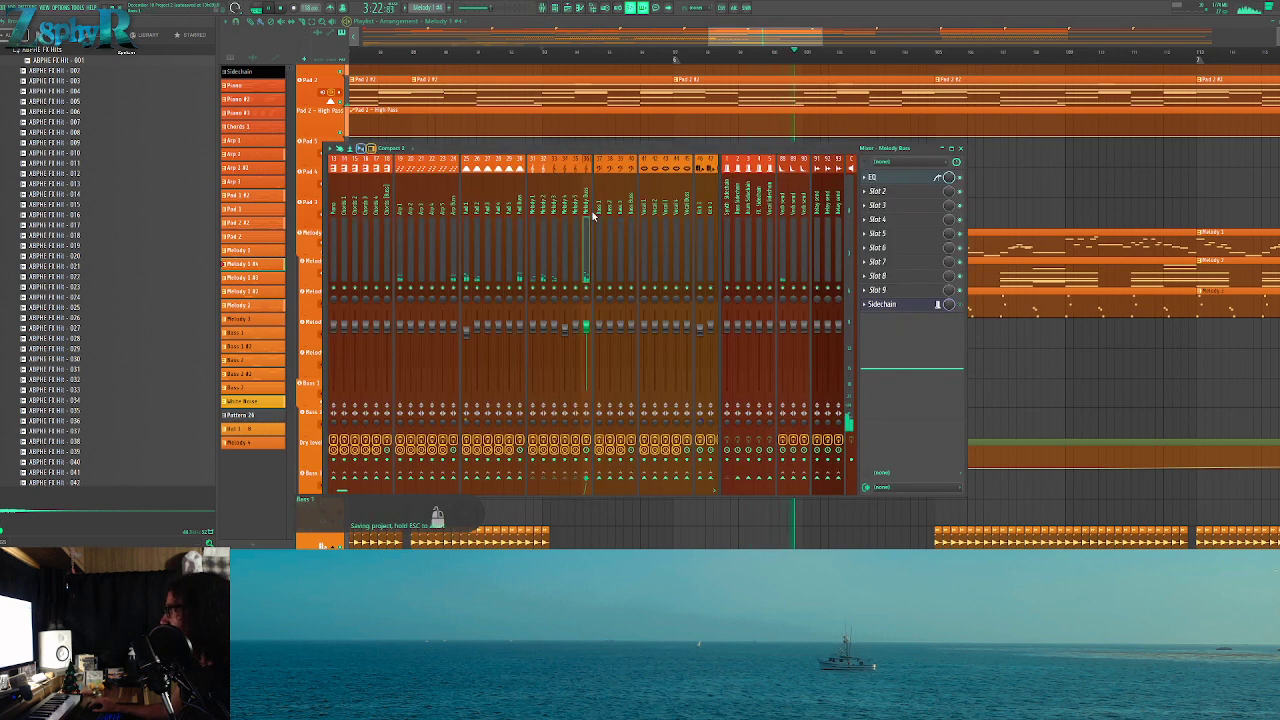
click(533, 215)
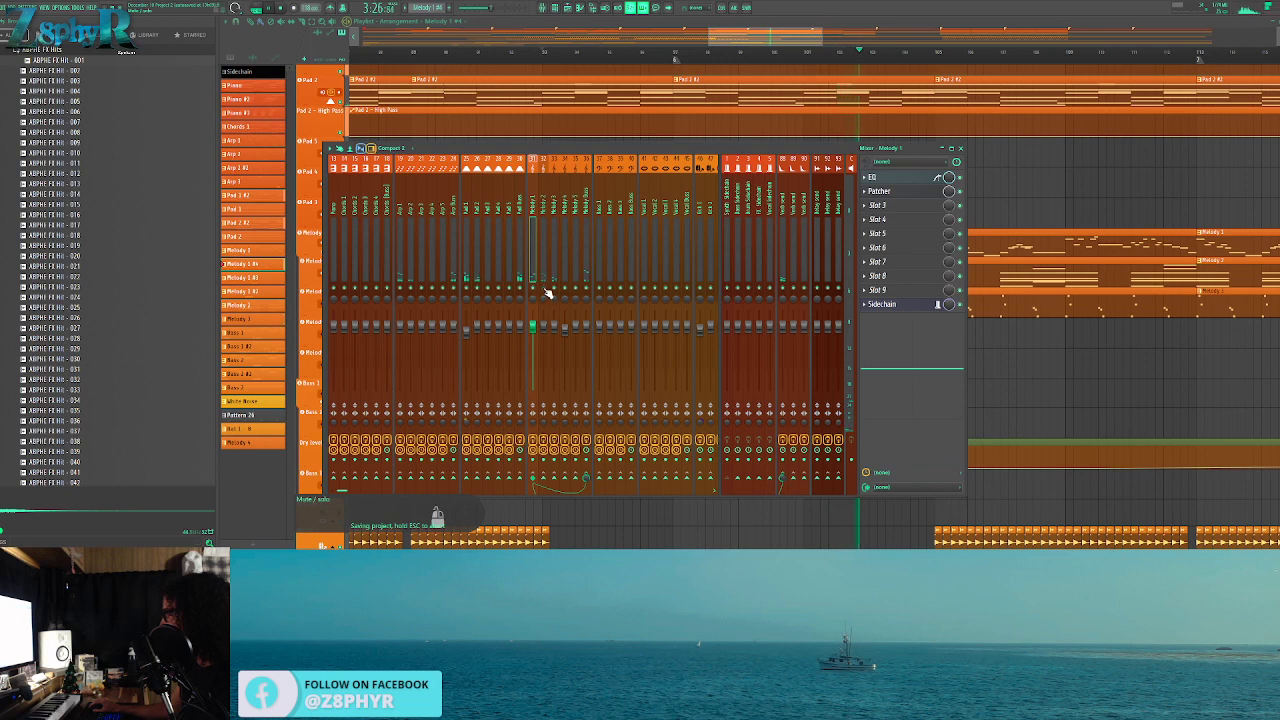
click(872, 177)
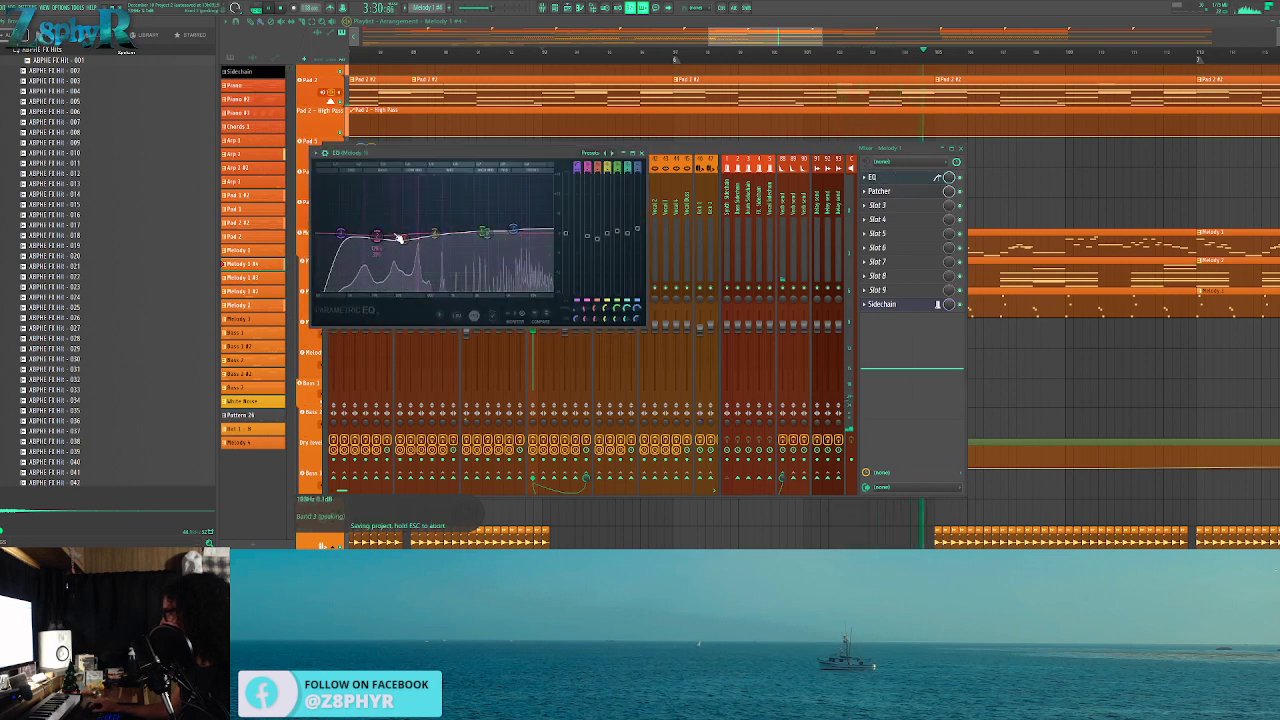
click(879, 191)
click(884, 196)
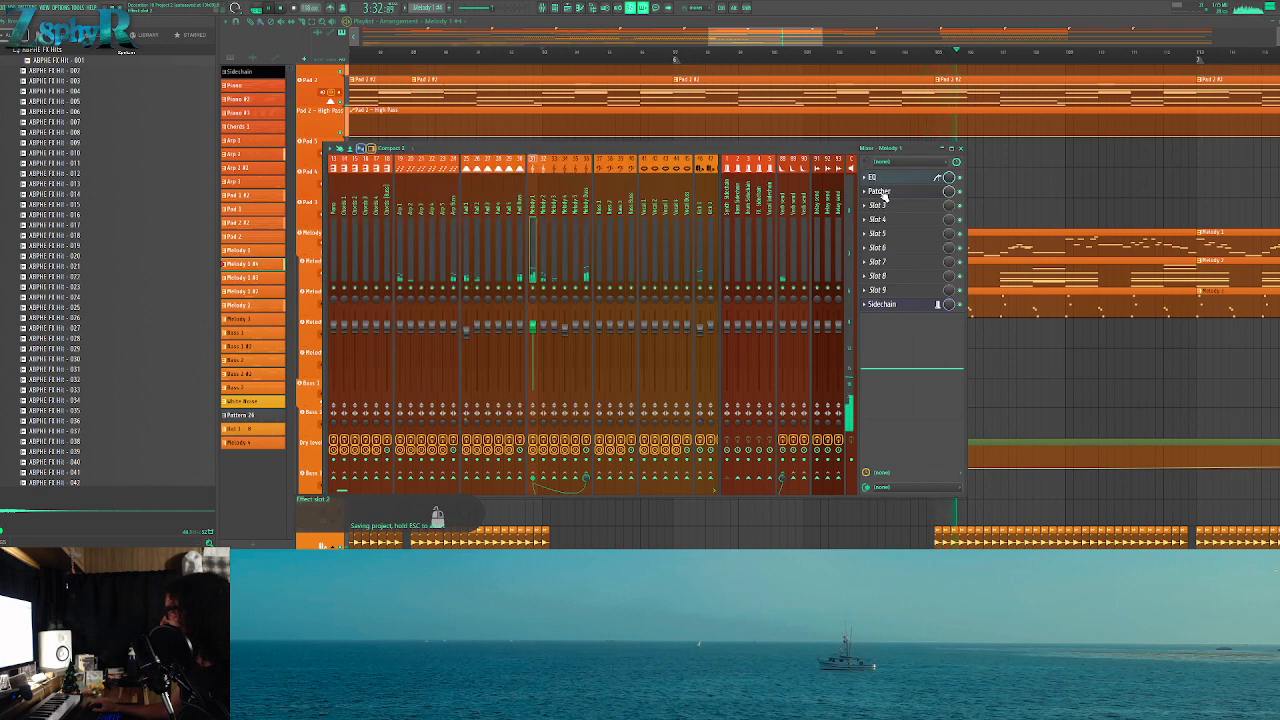
key(F9)
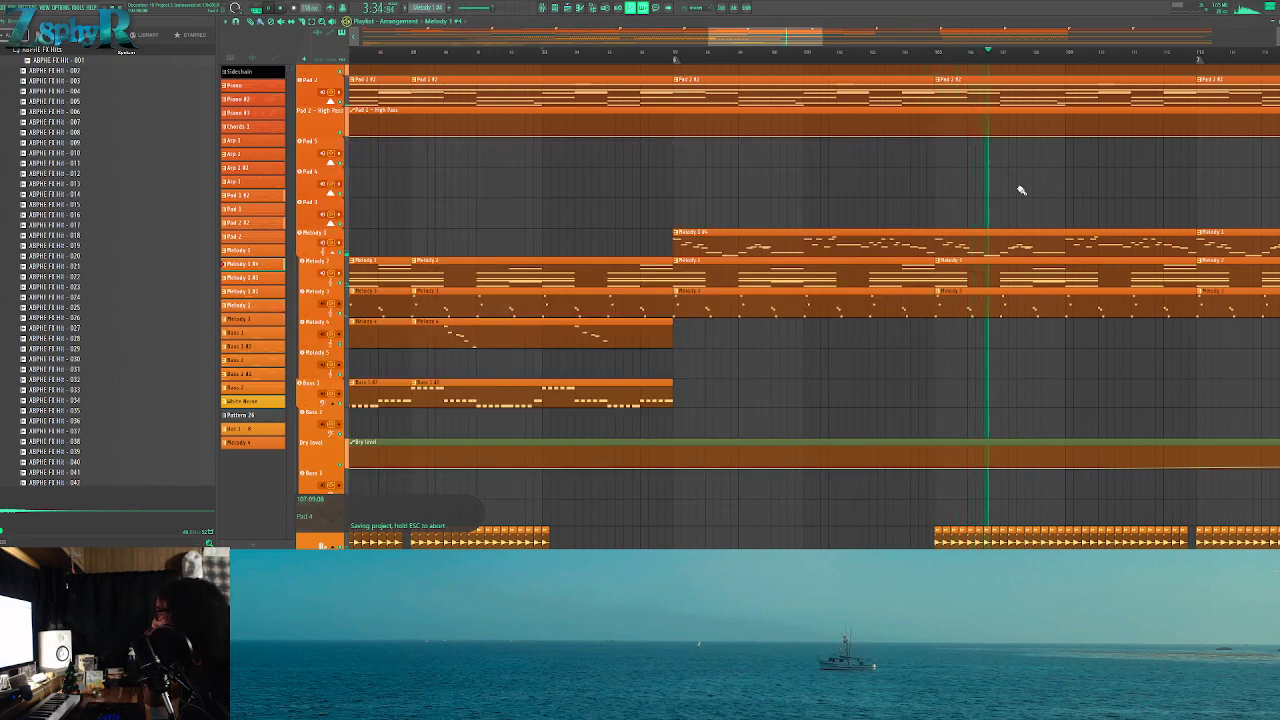
Bring all notes of the merged Melody 1 pattern to one uniform, lower velocity
double_click(959, 245)
drag(1056, 236, 668, 323)
scroll(740, 314, left, 2)
drag(1014, 220, 417, 366)
scroll(584, 335, down, 3)
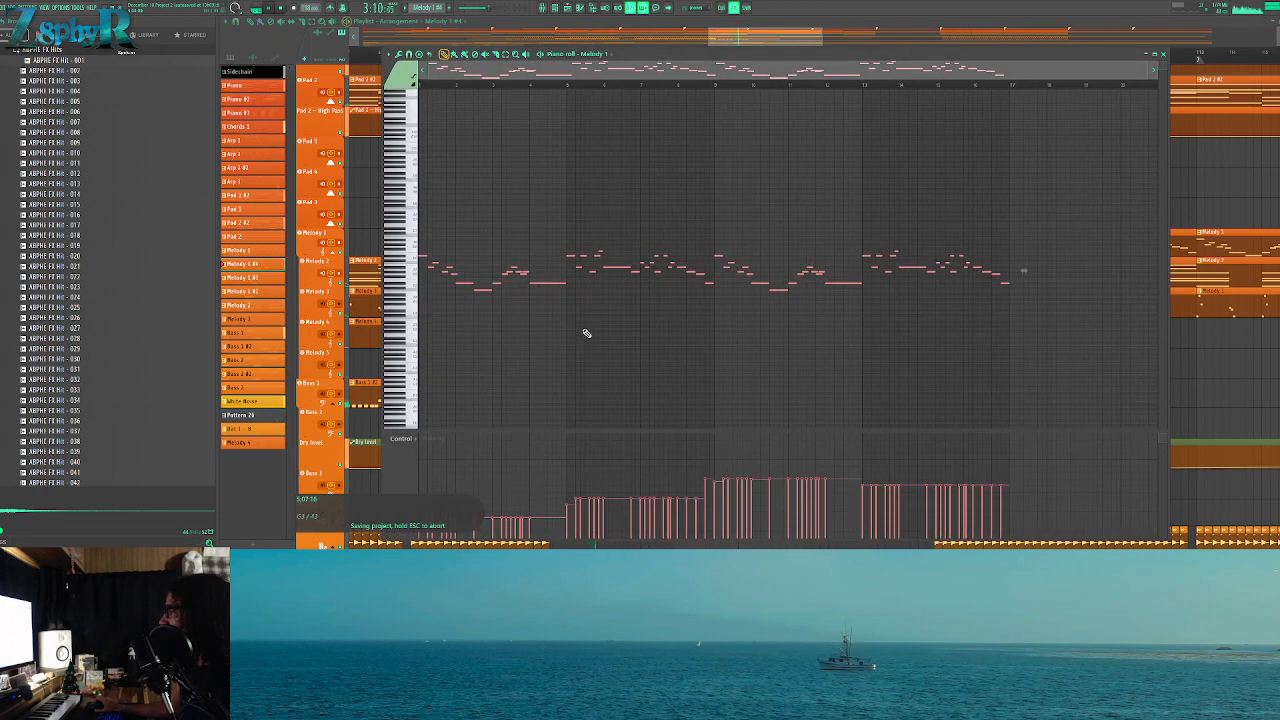
scroll(586, 336, down, 8)
scroll(597, 346, up, 7)
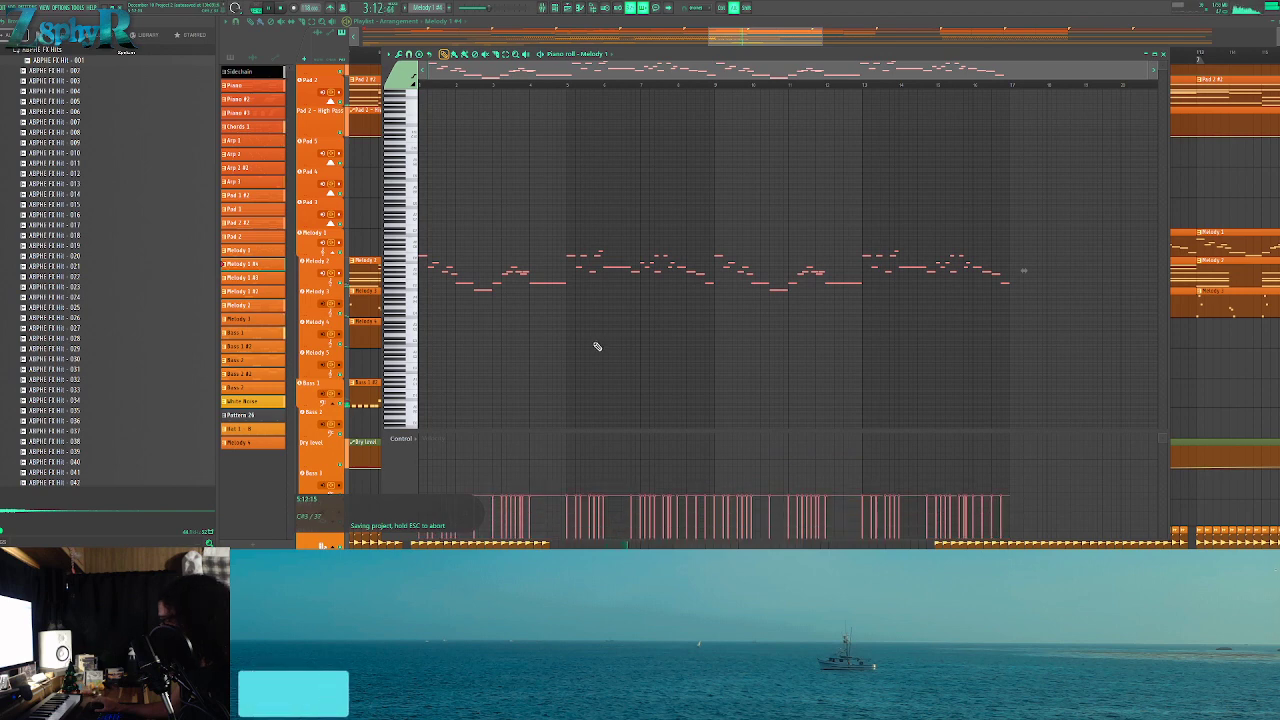
Randomize the velocity levels of the merged Melody 1 pattern's notes slightly
key(alt+r)
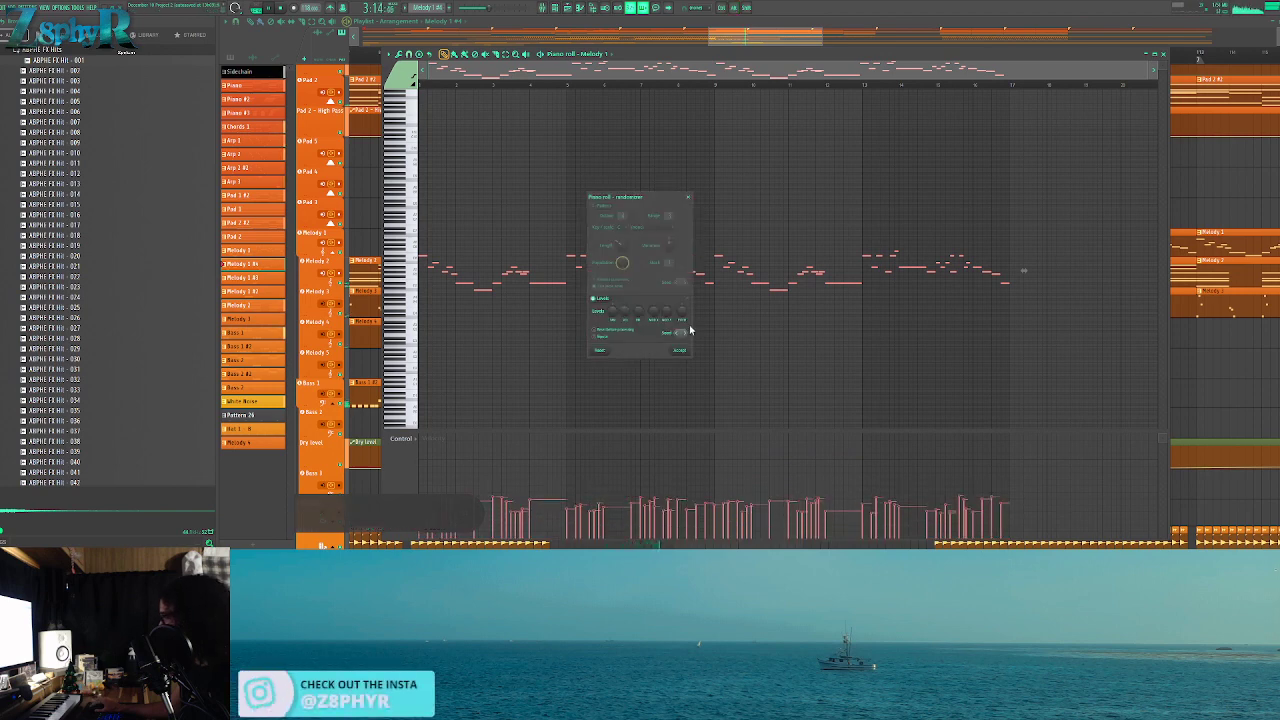
click(680, 350)
key(F7)
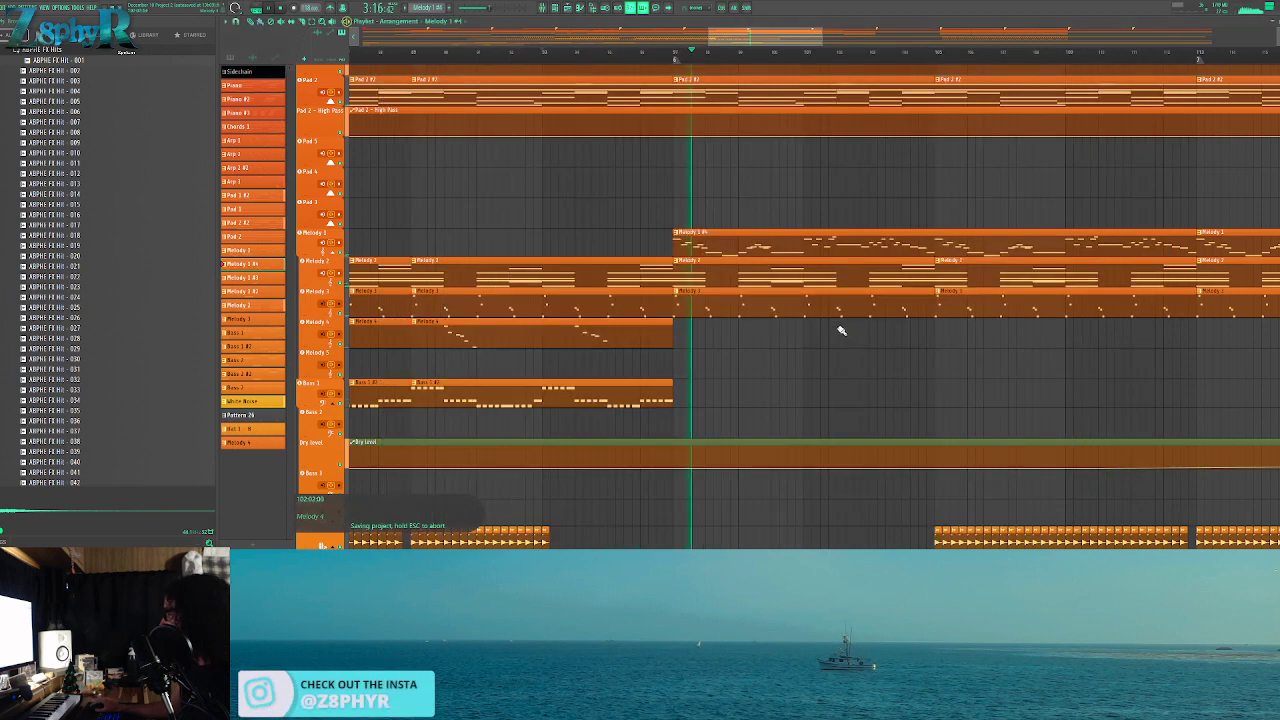
Check the merged Melody 1 notes and the Patcher routing on the Melody 1 mixer track
double_click(785, 233)
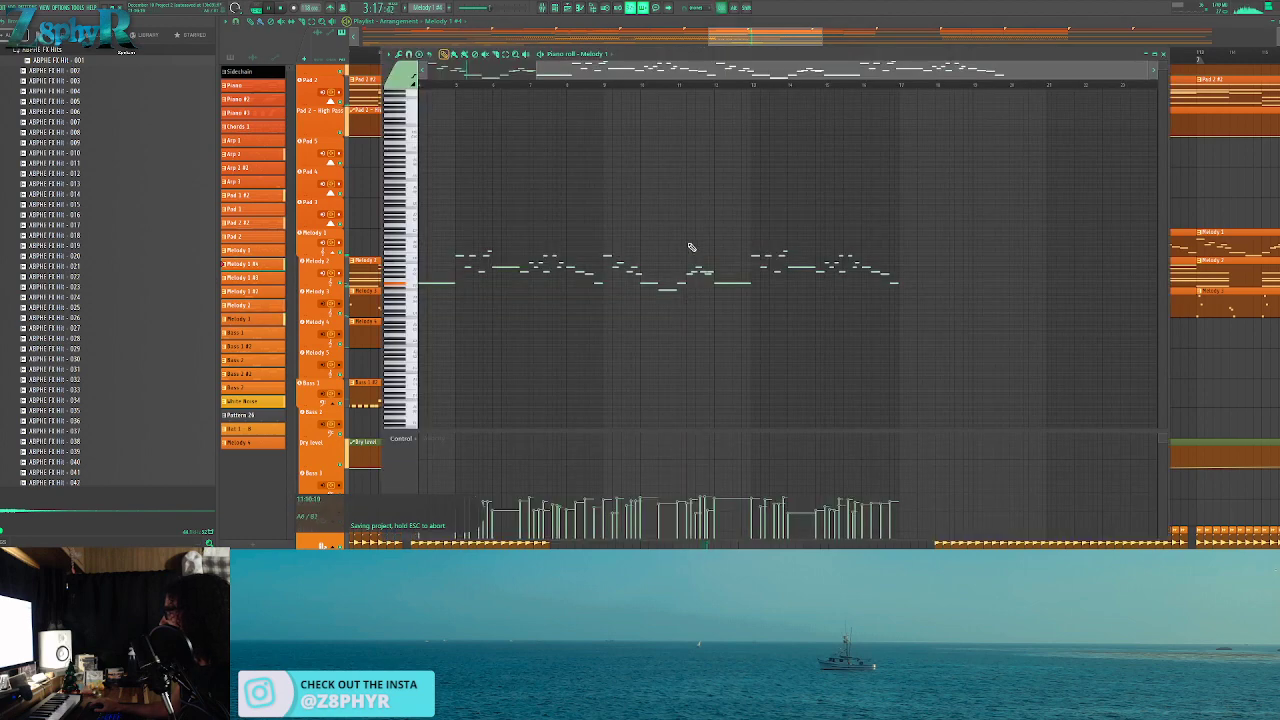
click(555, 9)
click(543, 9)
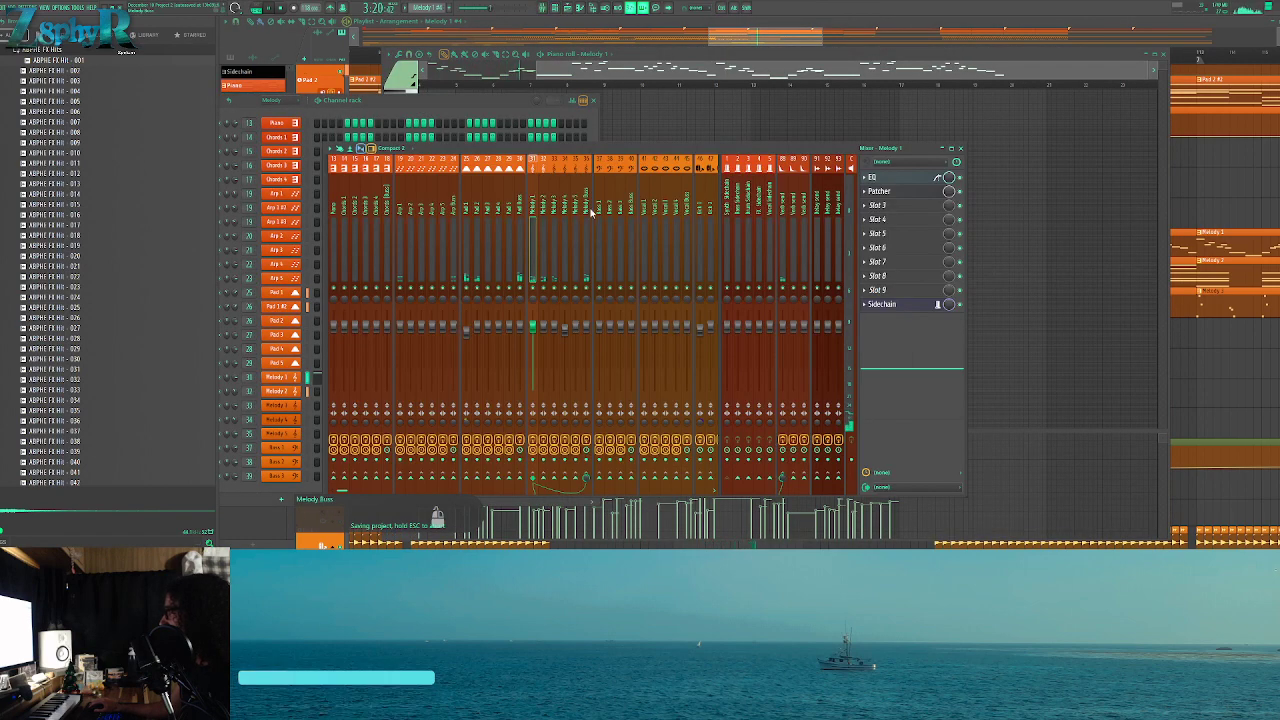
click(890, 193)
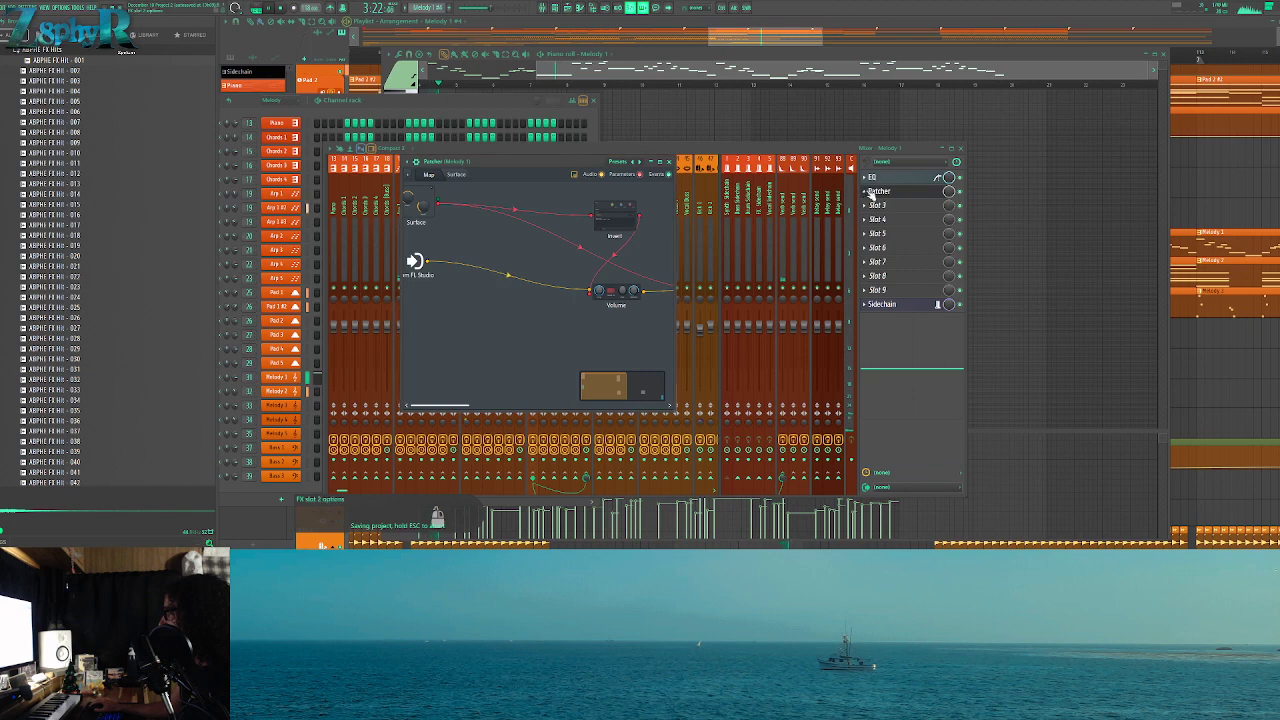
click(883, 194)
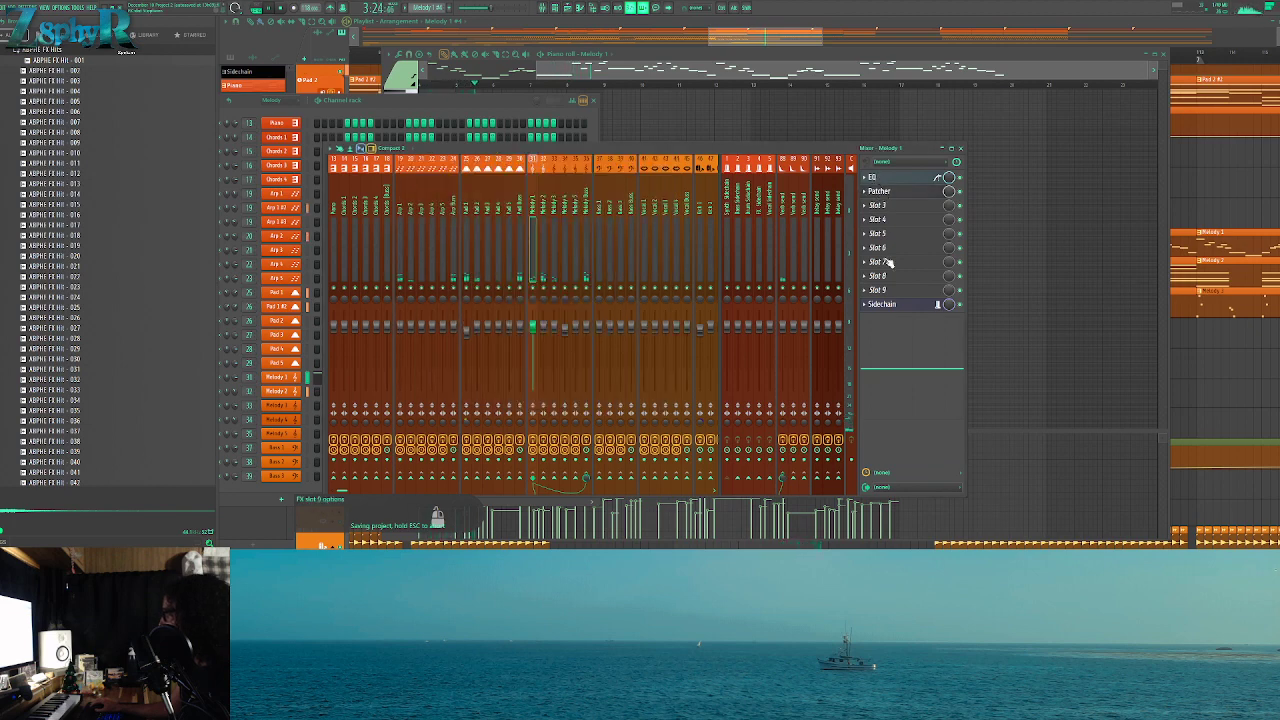
key(F5)
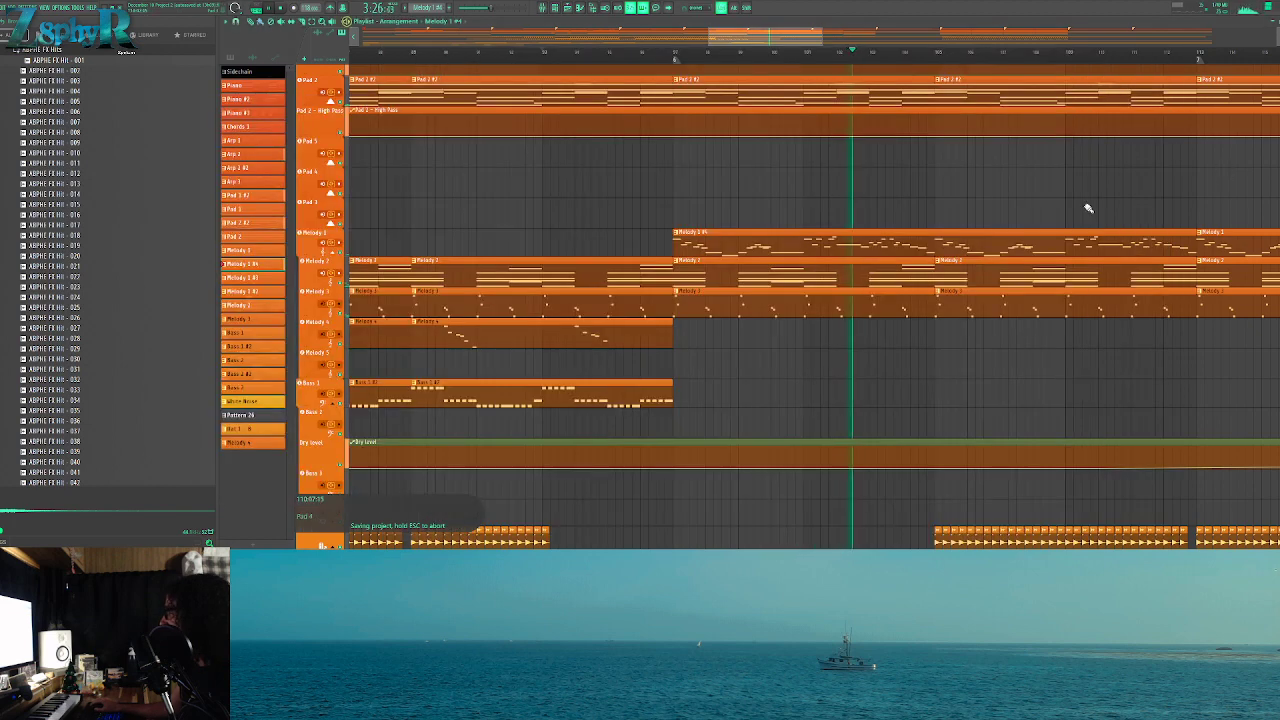
Set the master level of the Melody 1 channel's Xpand!2 instrument to about +4.5 dB
double_click(955, 234)
click(555, 12)
click(276, 377)
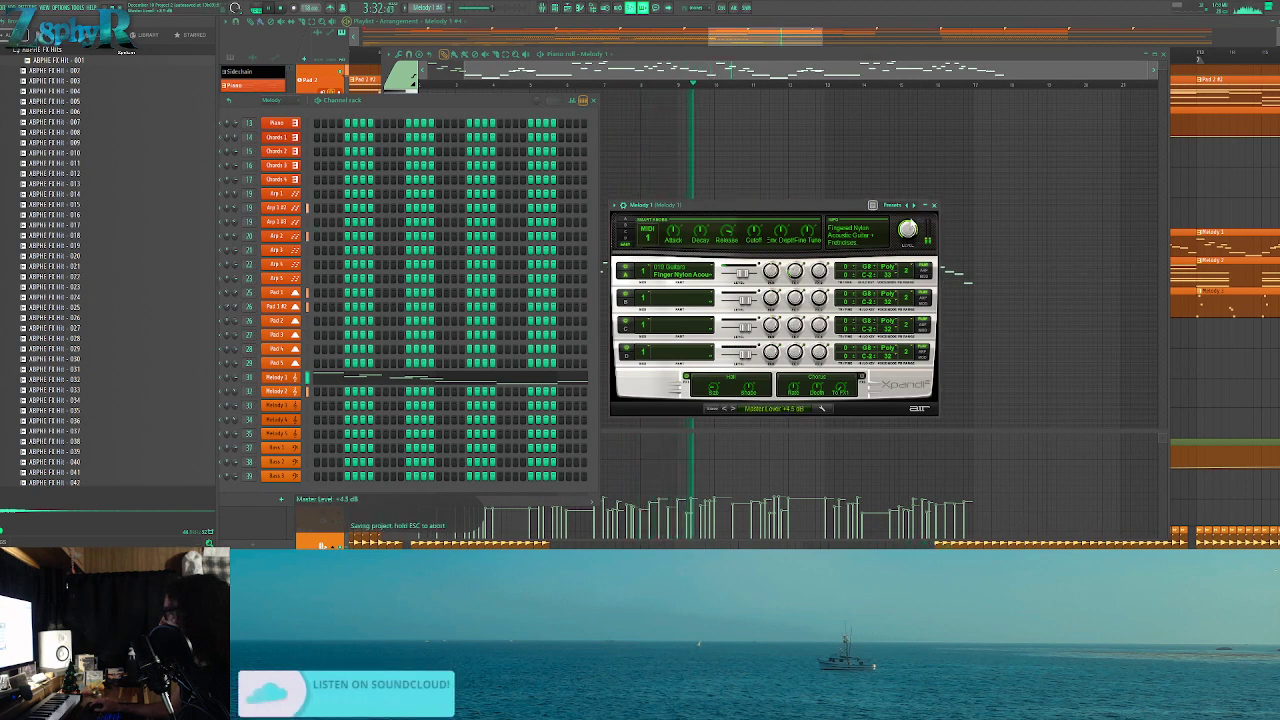
ctrl+click(990, 205)
key(F5)
Clear the Kick 1 hits from bar 105 to bar 129, and trim the Hat 2 - LP automation clip to end near bar 97
scroll(943, 217, up, 6)
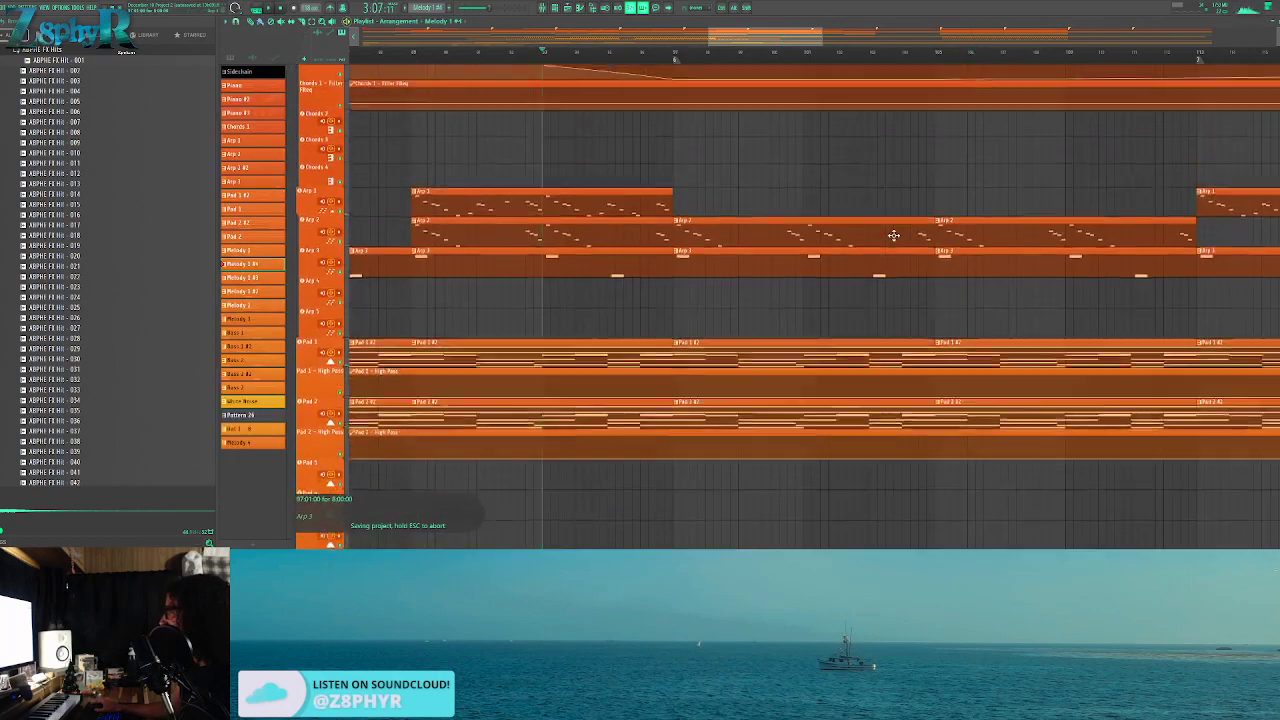
scroll(891, 235, down, 8)
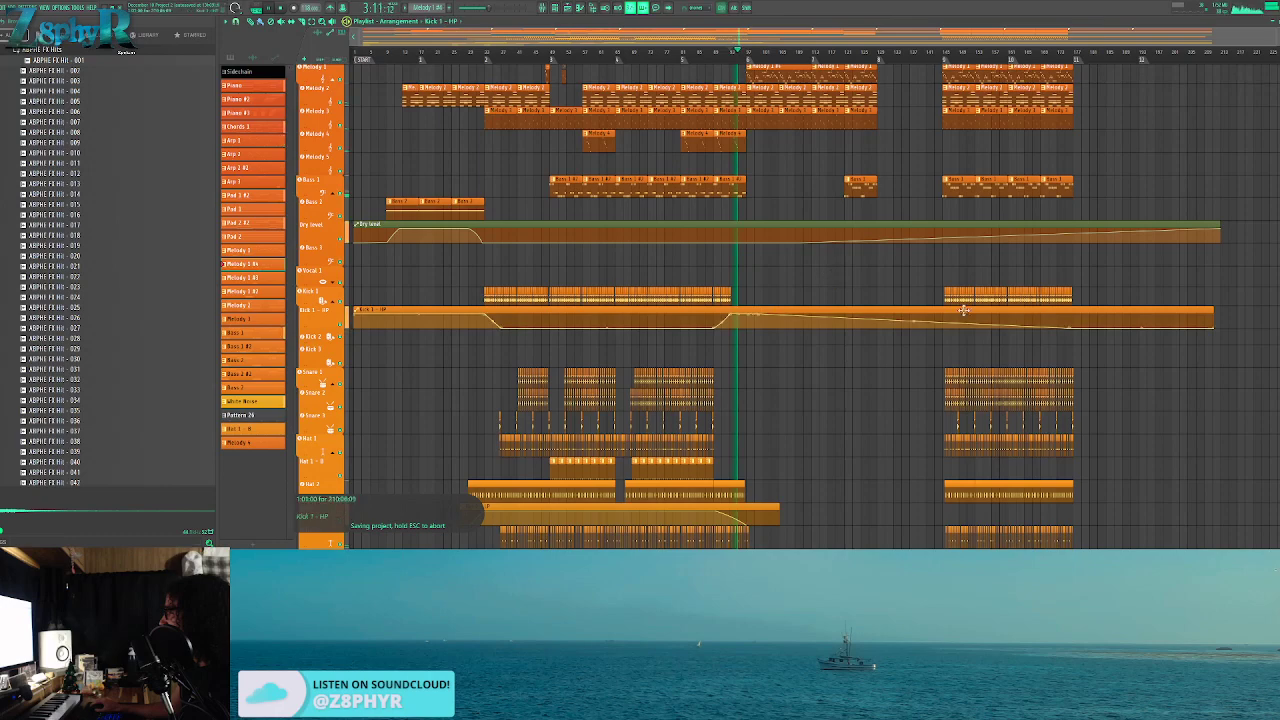
scroll(877, 274, down, 5)
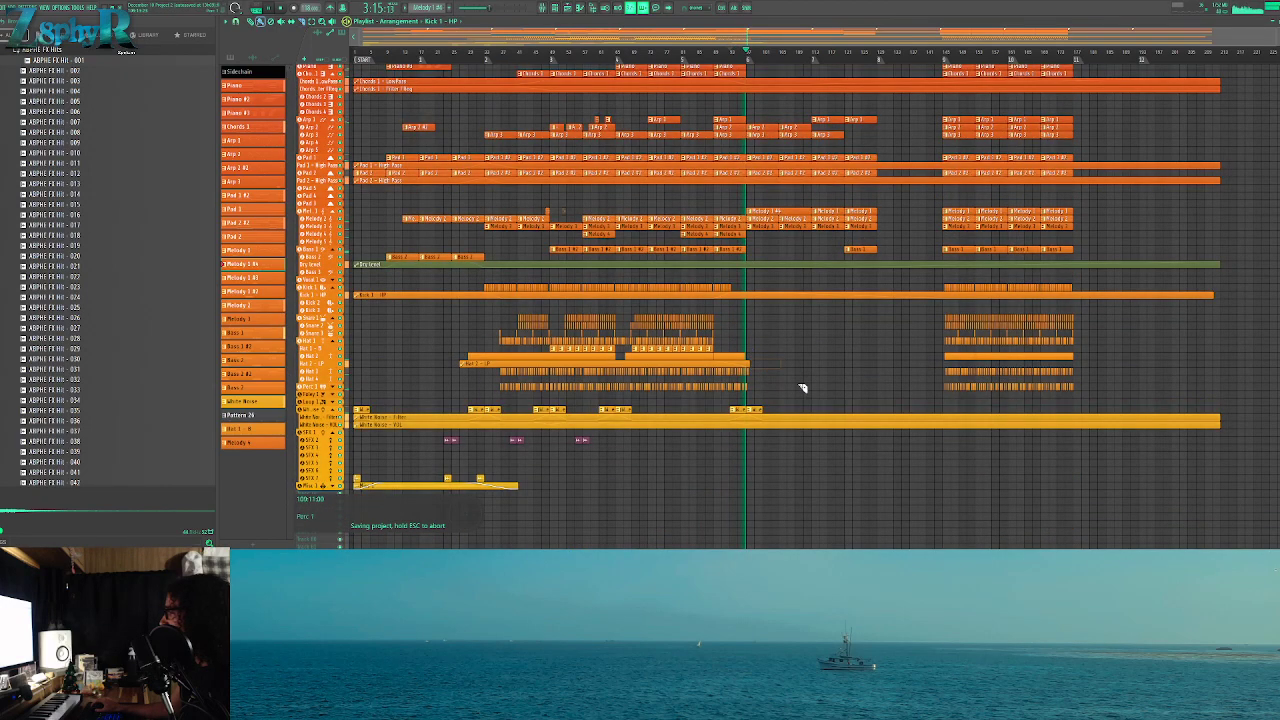
Trim the white noise automation clips to about bar 103 and copy the intro's SFX 7 and Misc 1 clips to bar 95
drag(778, 441, 778, 441)
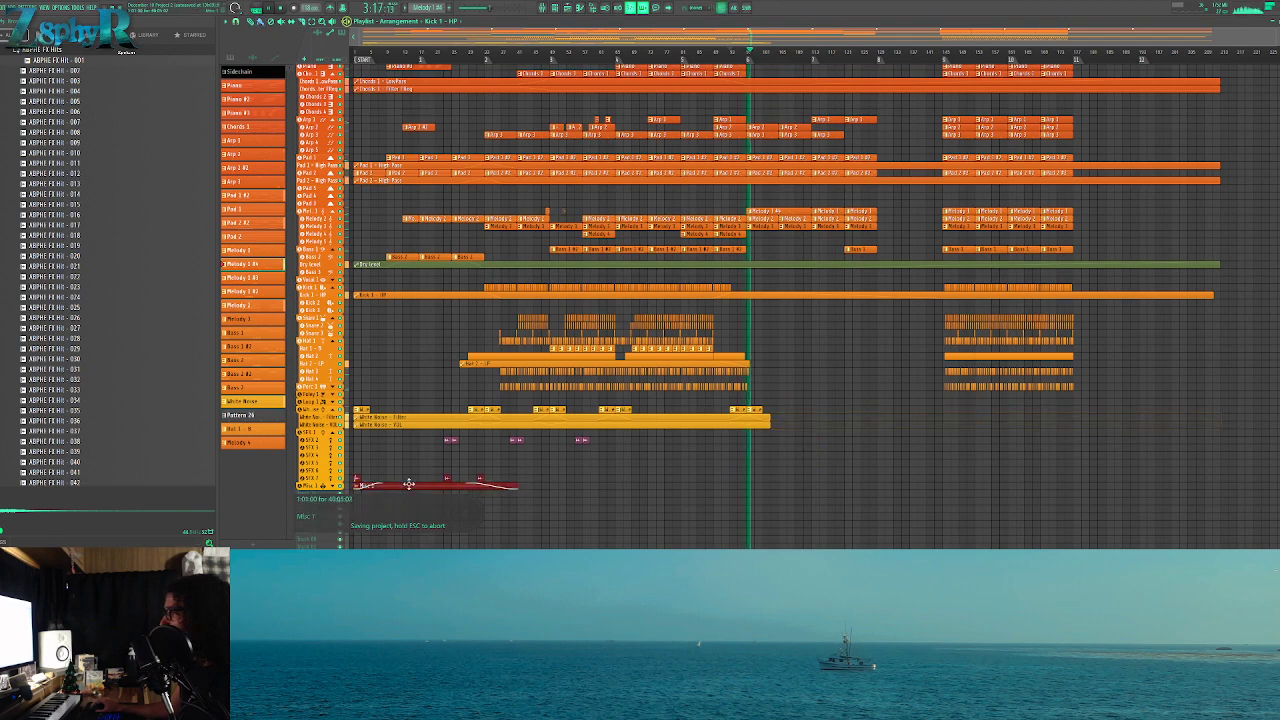
drag(570, 478, 848, 478)
scroll(774, 483, up, 4)
scroll(774, 484, down, 2)
scroll(774, 485, up, 5)
drag(765, 444, 857, 440)
scroll(757, 447, up, 2)
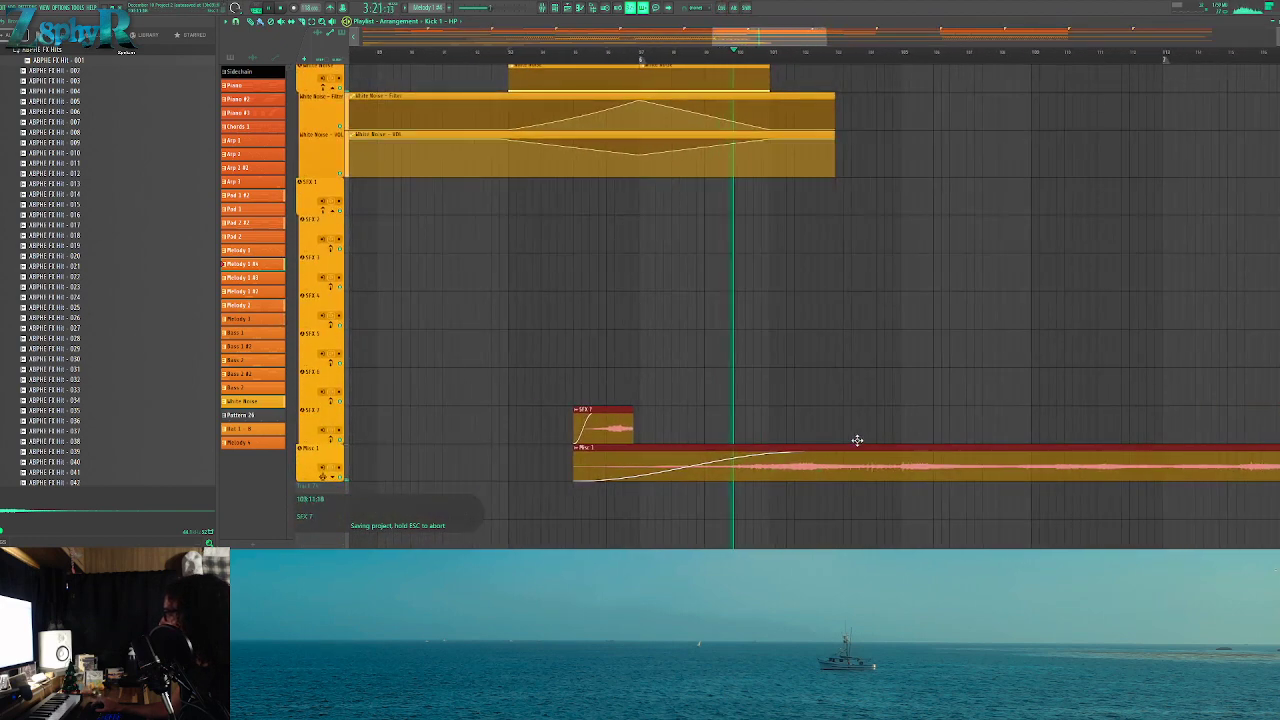
Delete the Melody 1 clips between bars 113 and 129, and move the Melody 1 #4 clip to start at bar 105
scroll(857, 390, up, 10)
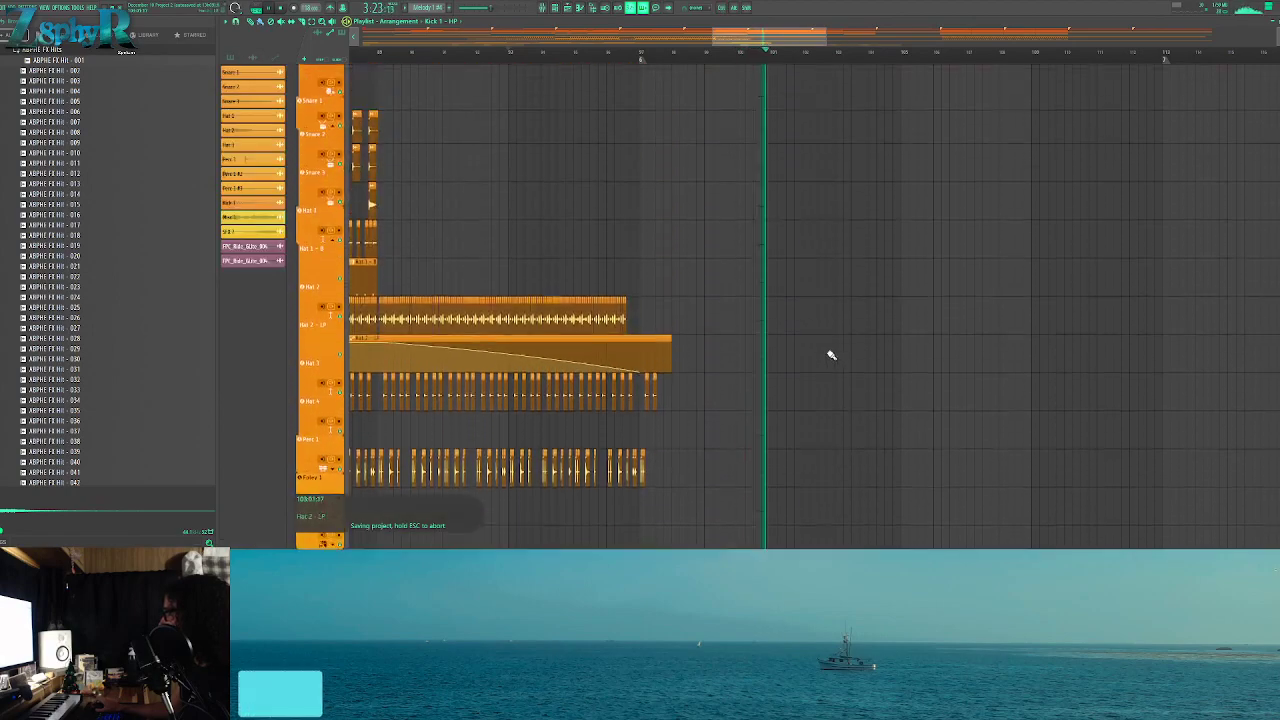
scroll(787, 318, down, 5)
scroll(754, 218, up, 5)
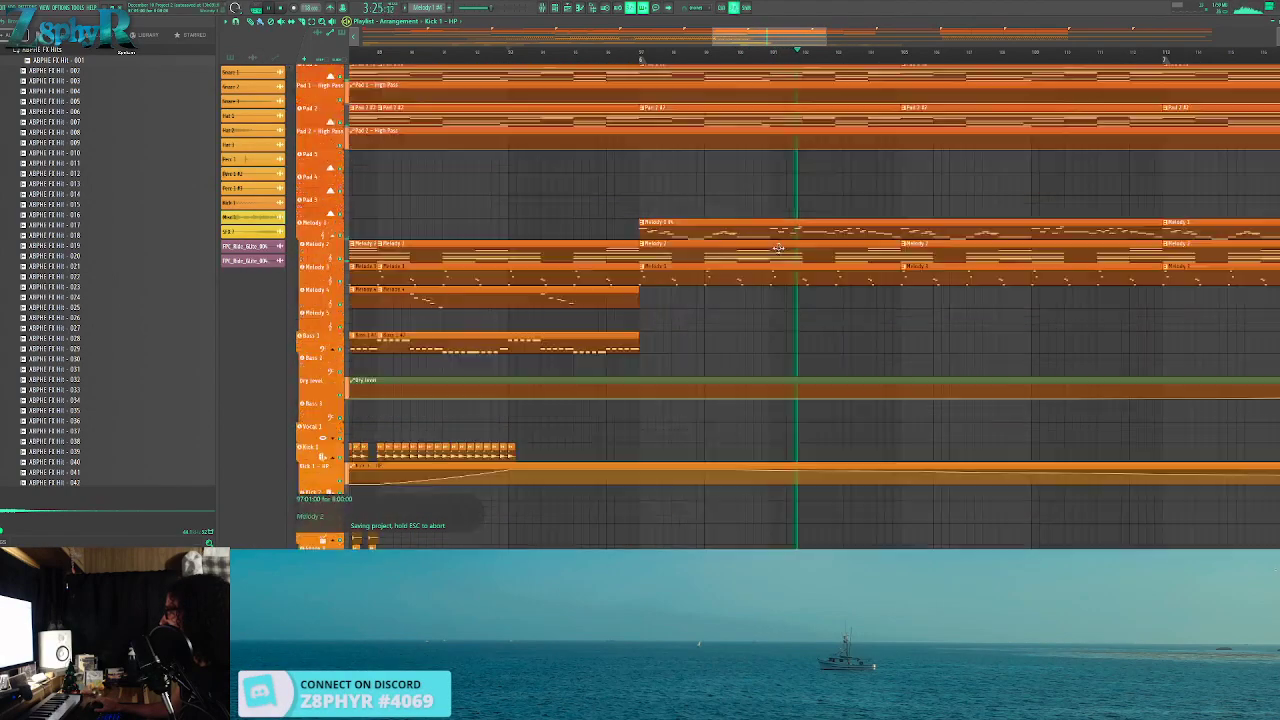
right_click(980, 261)
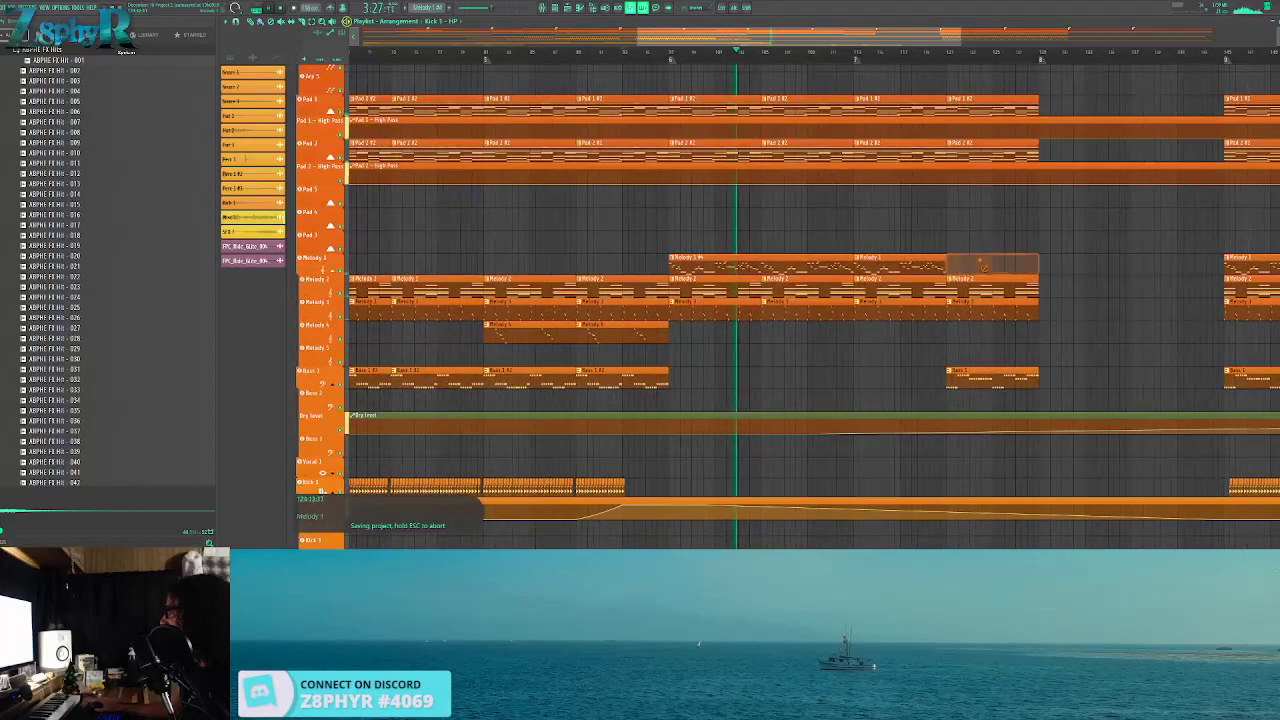
drag(724, 265, 894, 262)
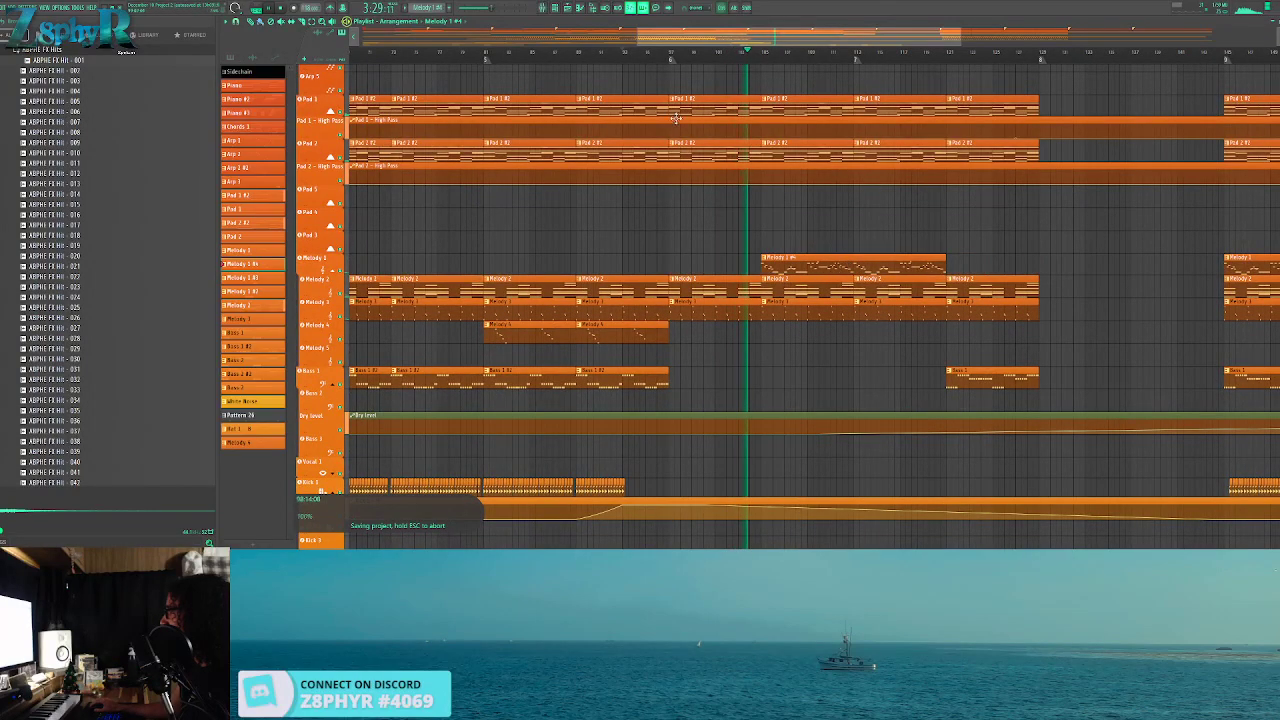
Ramp the Pad 1 and Pad 2 high-pass automations up from about bar 96 to 104, and delete the Arp 2 clip at bar 97
scroll(645, 120, up, 4)
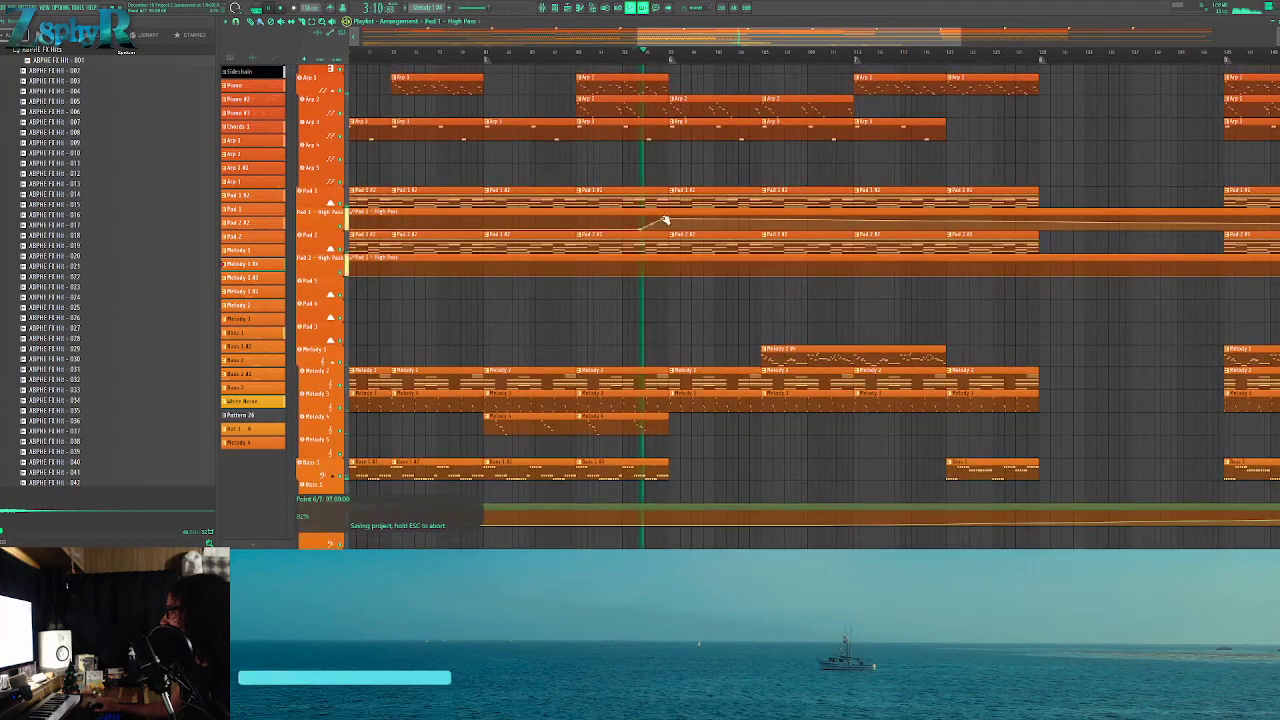
drag(705, 224, 695, 251)
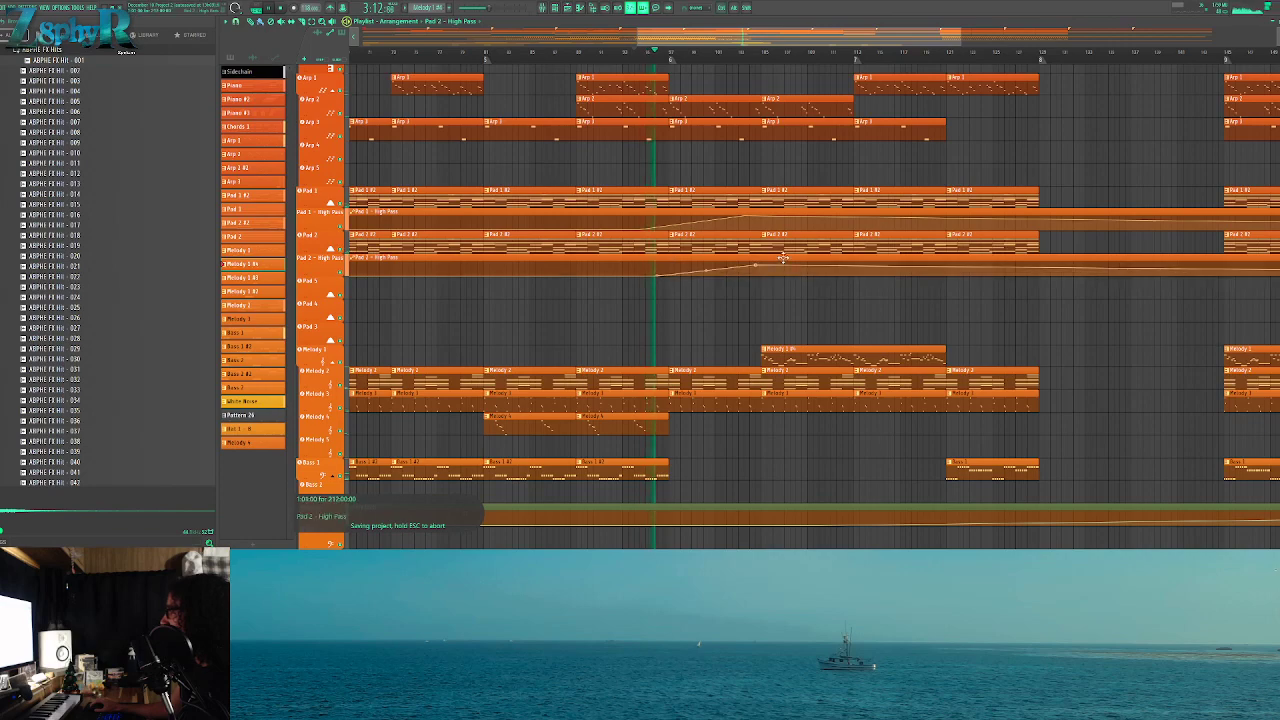
scroll(797, 166, up, 6)
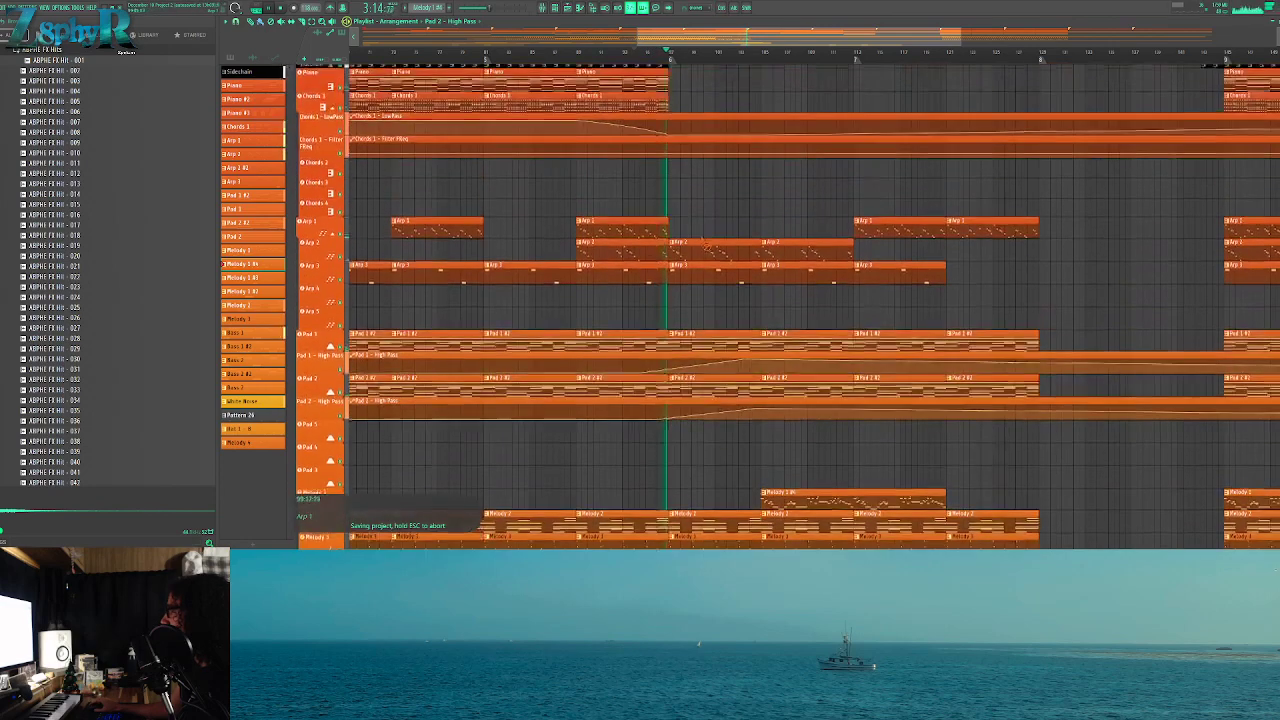
scroll(721, 229, down, 2)
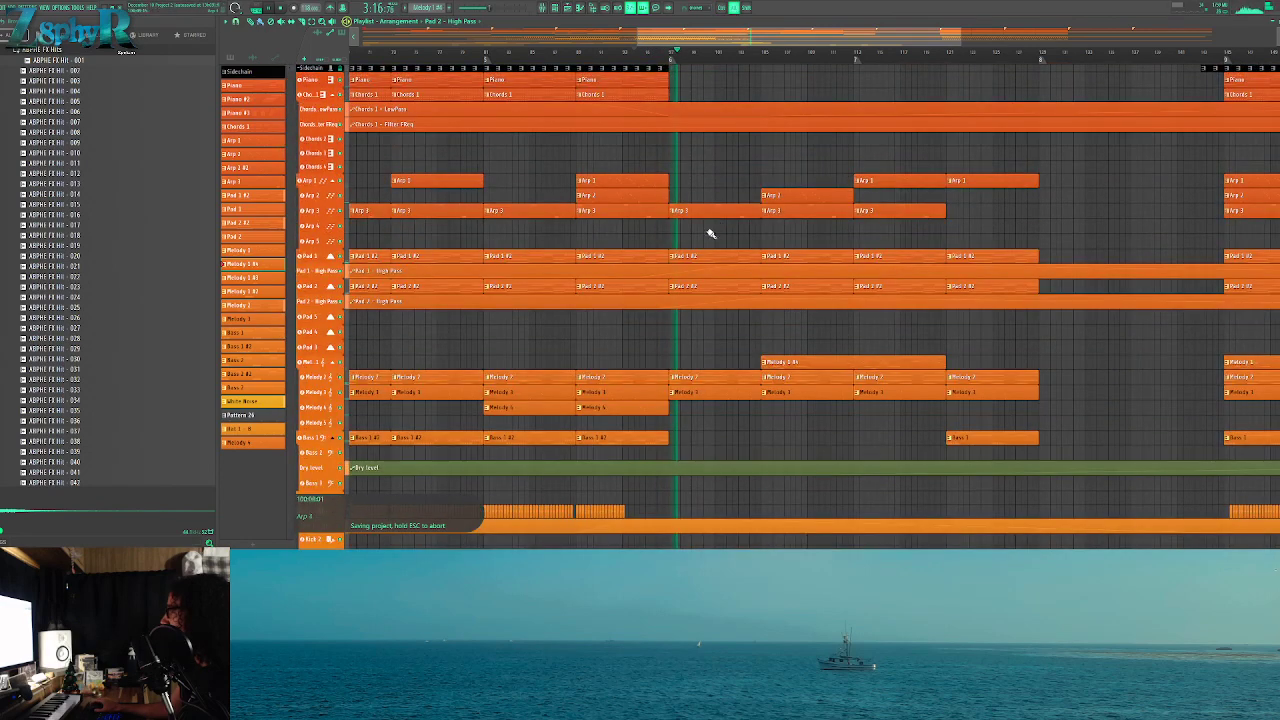
Clear the Hat 3 and Perc 1 hits from bar 89 to bar 97
scroll(663, 338, down, 4)
scroll(757, 354, down, 4)
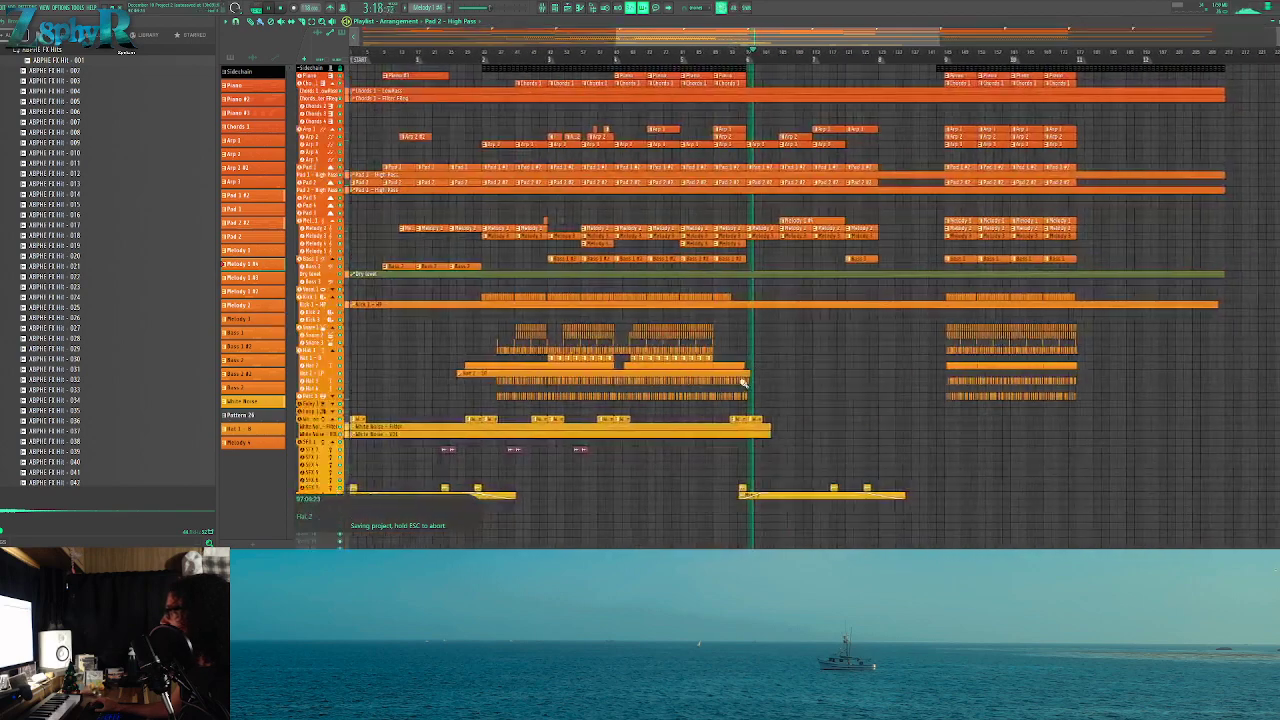
scroll(748, 386, up, 6)
scroll(753, 405, up, 1)
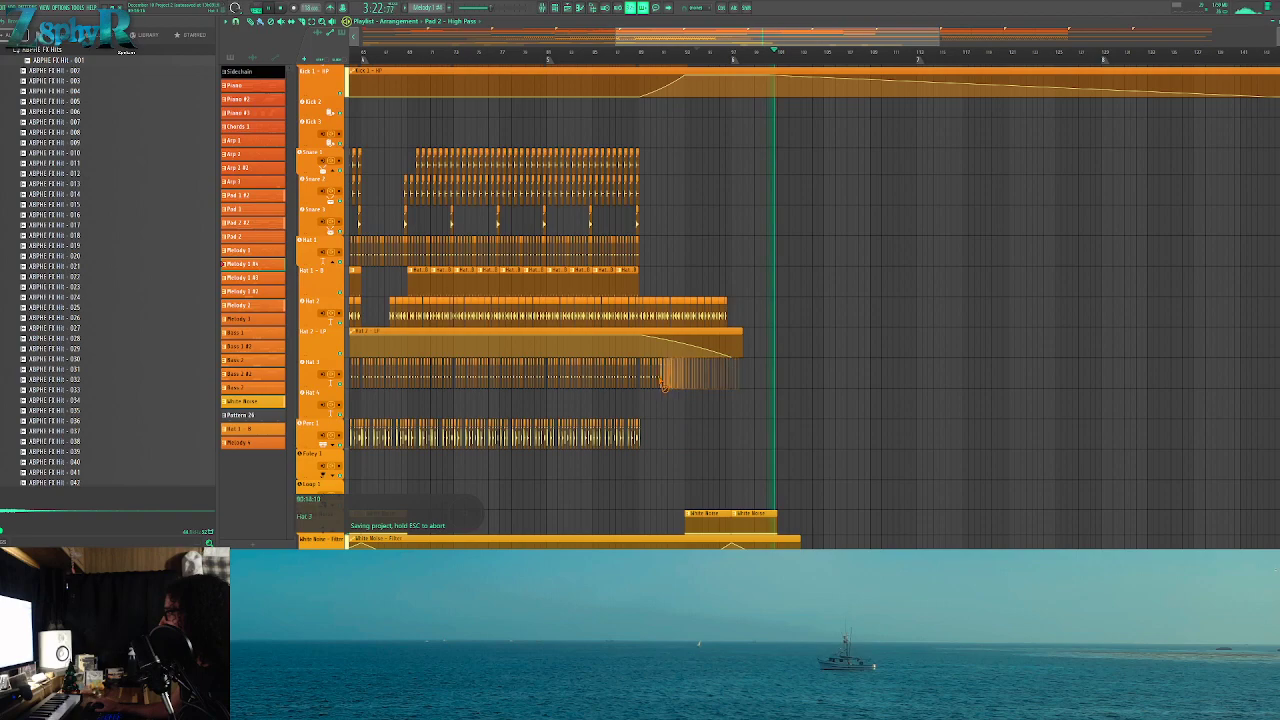
scroll(809, 371, down, 3)
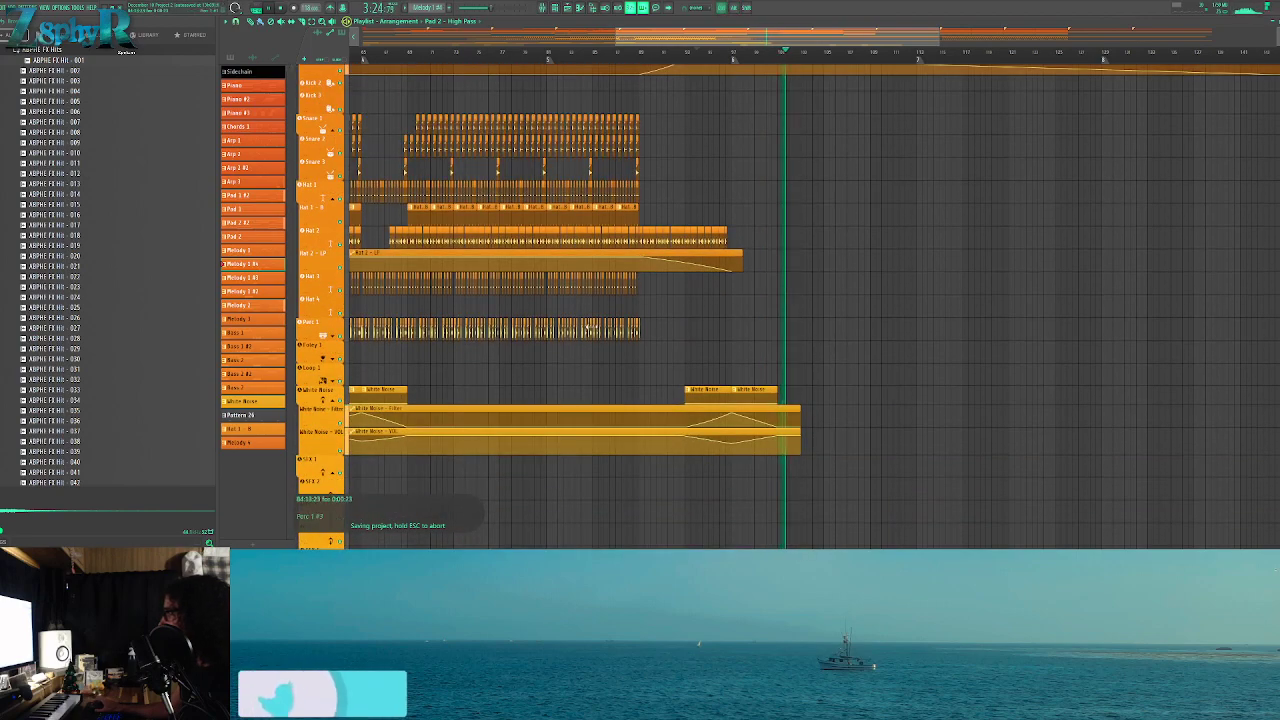
Copy the three intro Bass 2 clips into the breakdown, starting around bar 108
scroll(883, 357, down, 3)
scroll(420, 240, down, 2)
scroll(423, 240, up, 6)
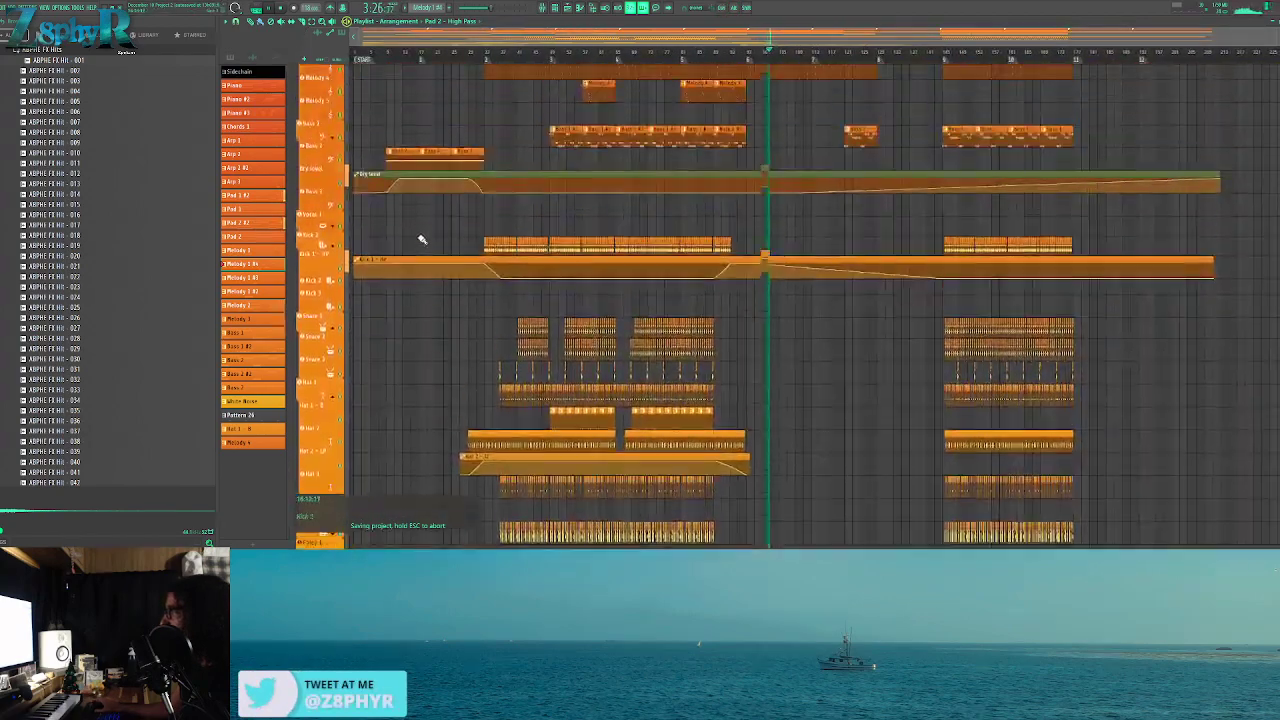
drag(399, 344, 840, 346)
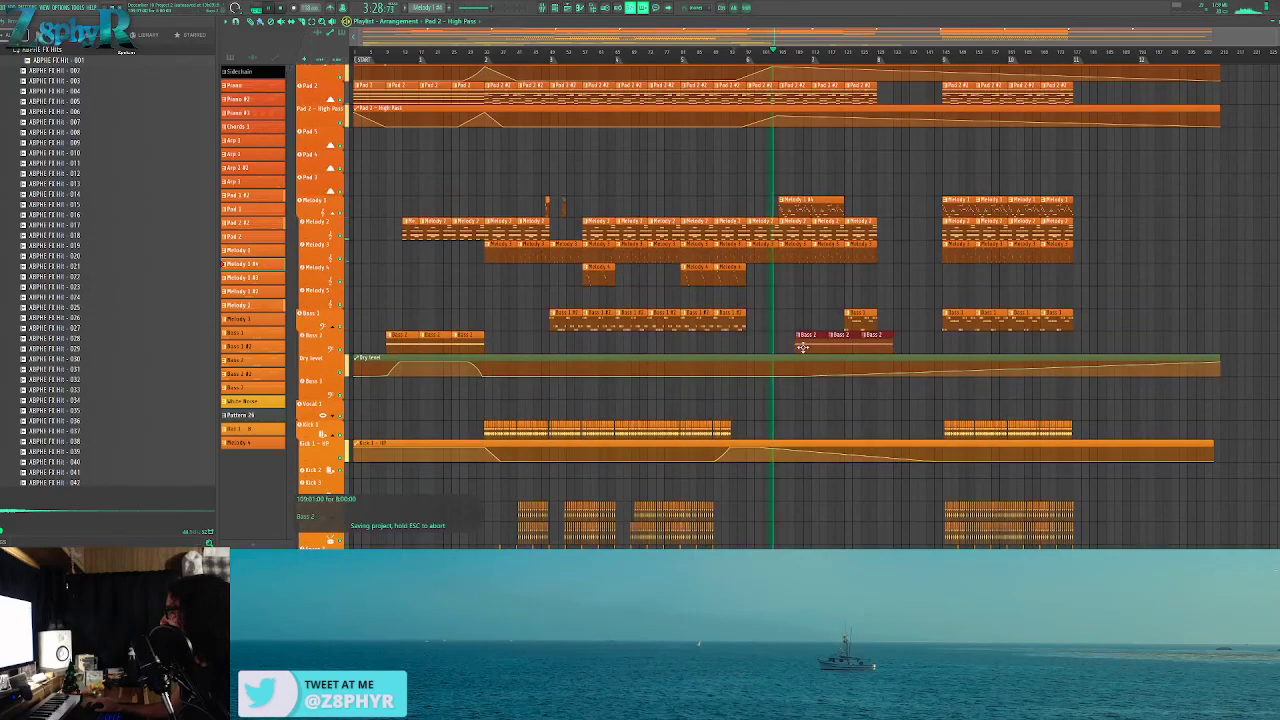
Shape the Dry level automation to rise to full near bar 112, hold until bar 129 and drop by about bar 134
scroll(802, 347, up, 2)
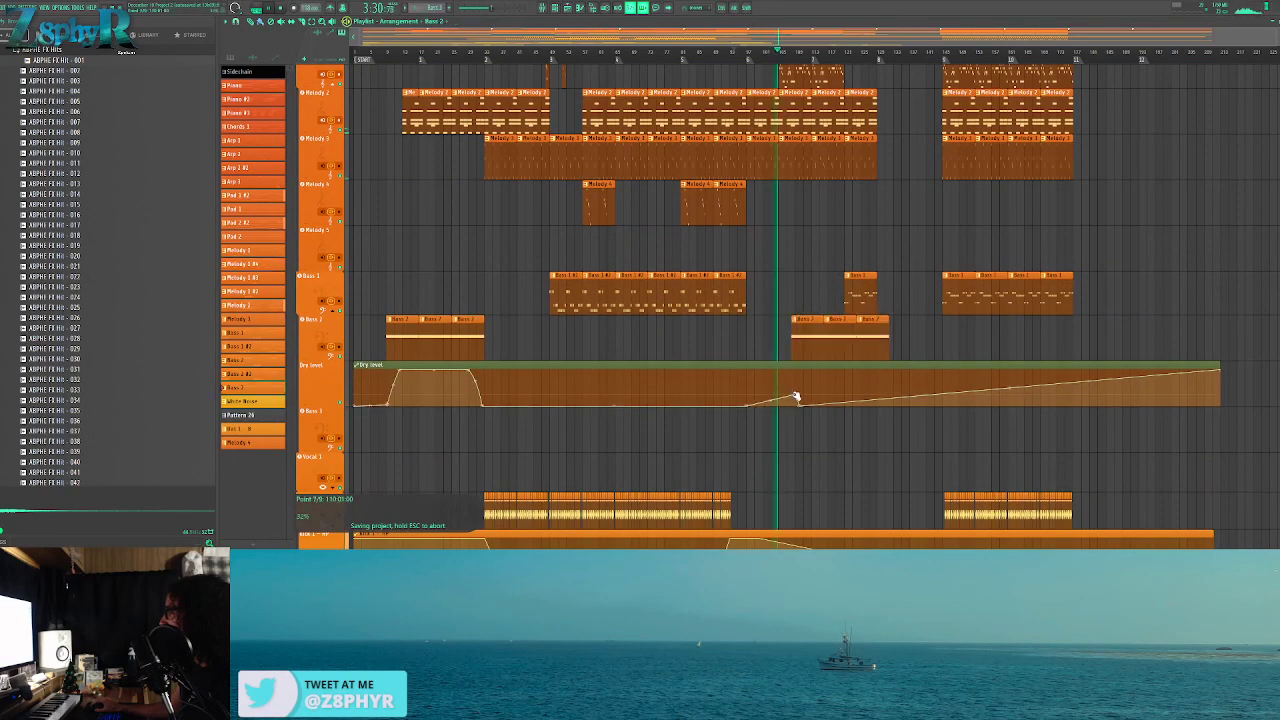
drag(803, 404, 796, 380)
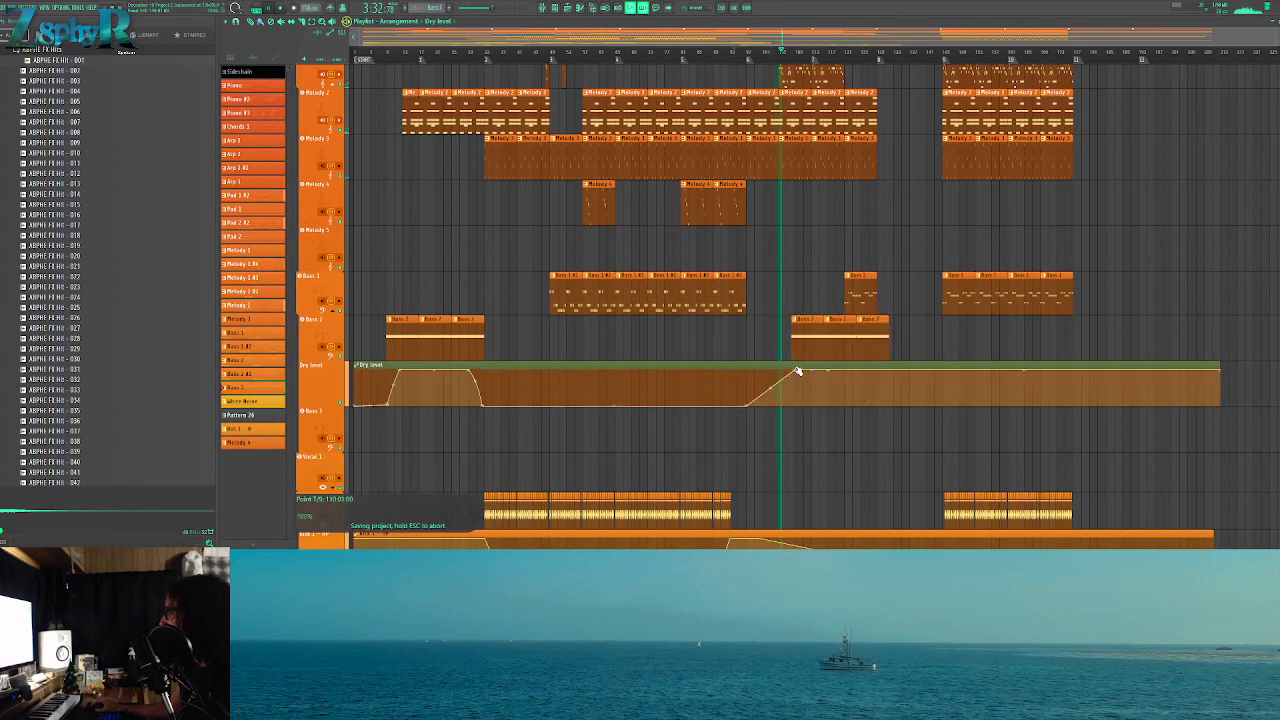
right_click(873, 368)
key(ctrl+z)
right_click(877, 370)
right_click(893, 371)
drag(893, 371, 899, 429)
scroll(901, 353, up, 6)
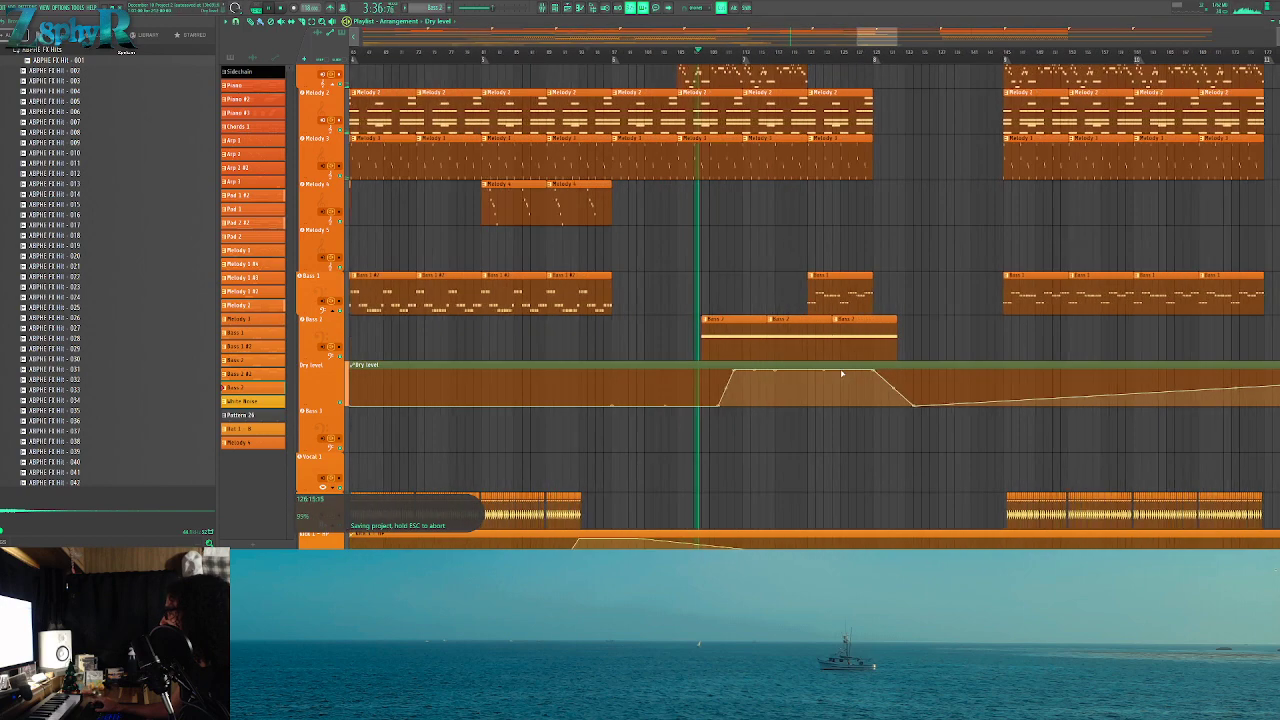
Move the copied Bass 2 clips to start at bar 113 and shift the start of the Dry level ramp to match
scroll(1048, 404, down, 8)
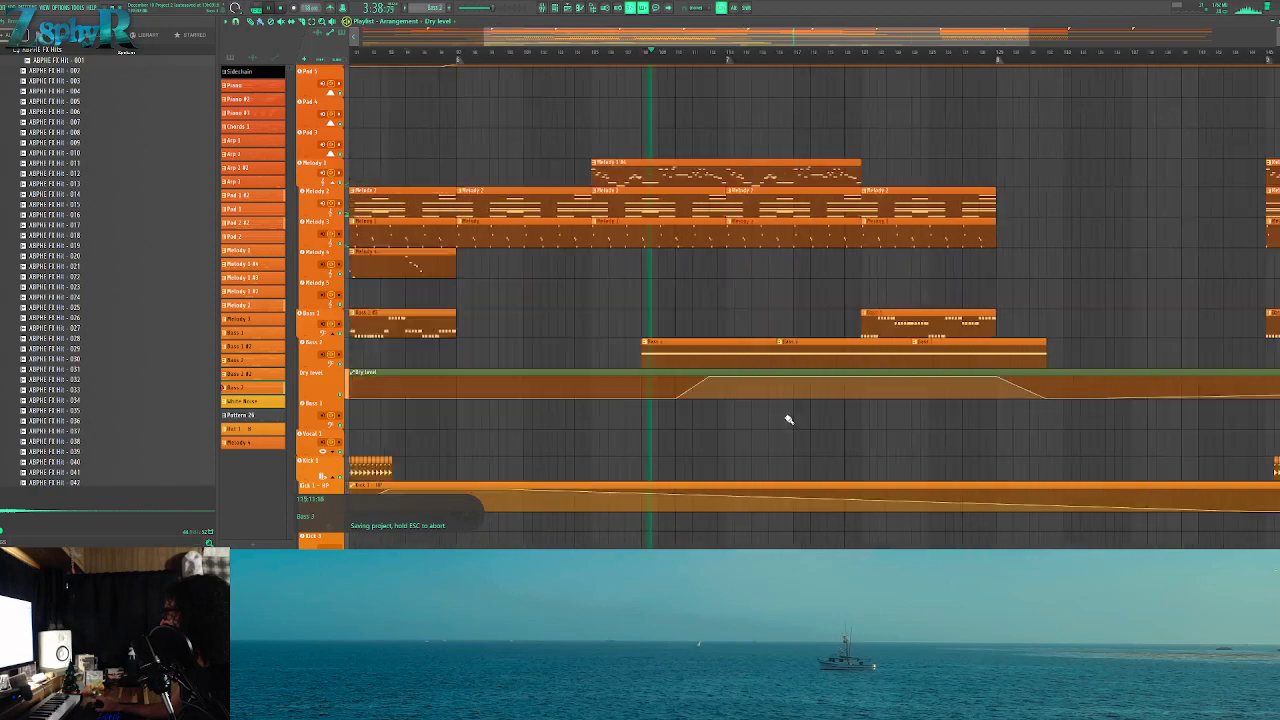
scroll(879, 330, up, 4)
drag(853, 352, 1268, 356)
drag(919, 353, 745, 302)
ctrl+click(940, 317)
scroll(943, 320, down, 3)
drag(803, 293, 1080, 301)
drag(849, 299, 891, 297)
ctrl+click(868, 266)
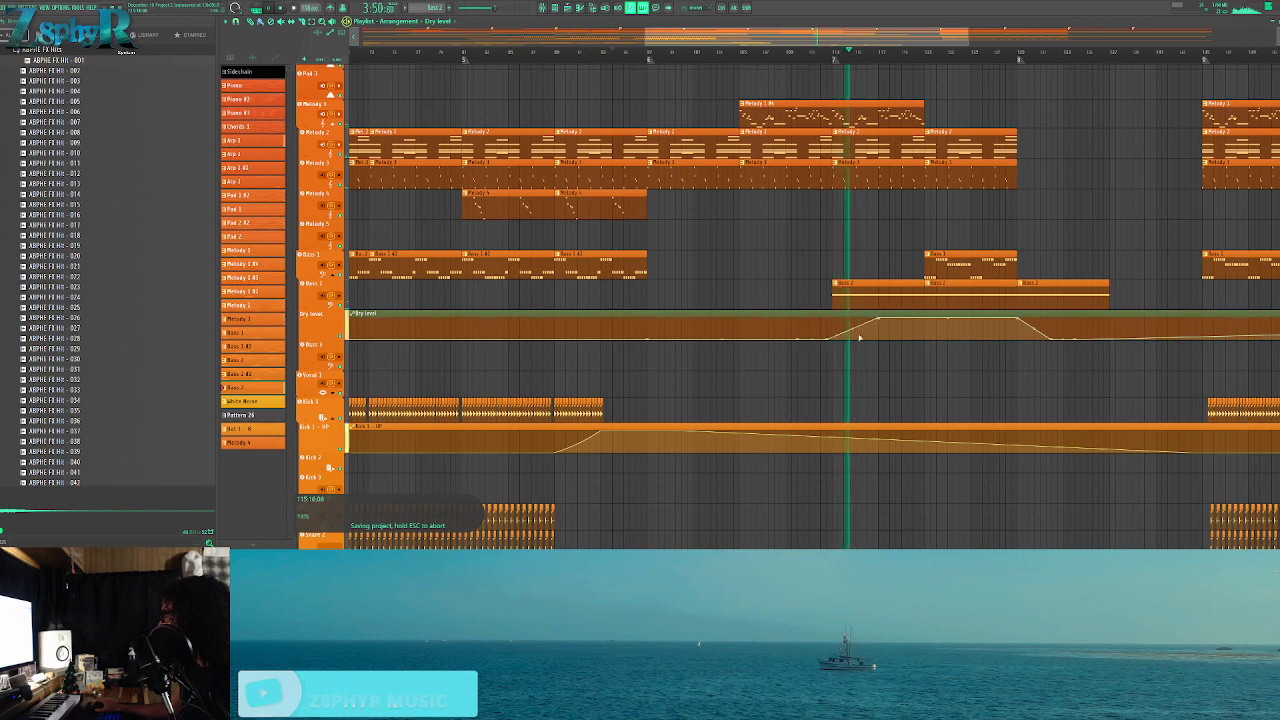
Adjust the Dry level automation to reach 100% near bar 114 and fall from about bar 135 to bar 137
drag(879, 319, 853, 316)
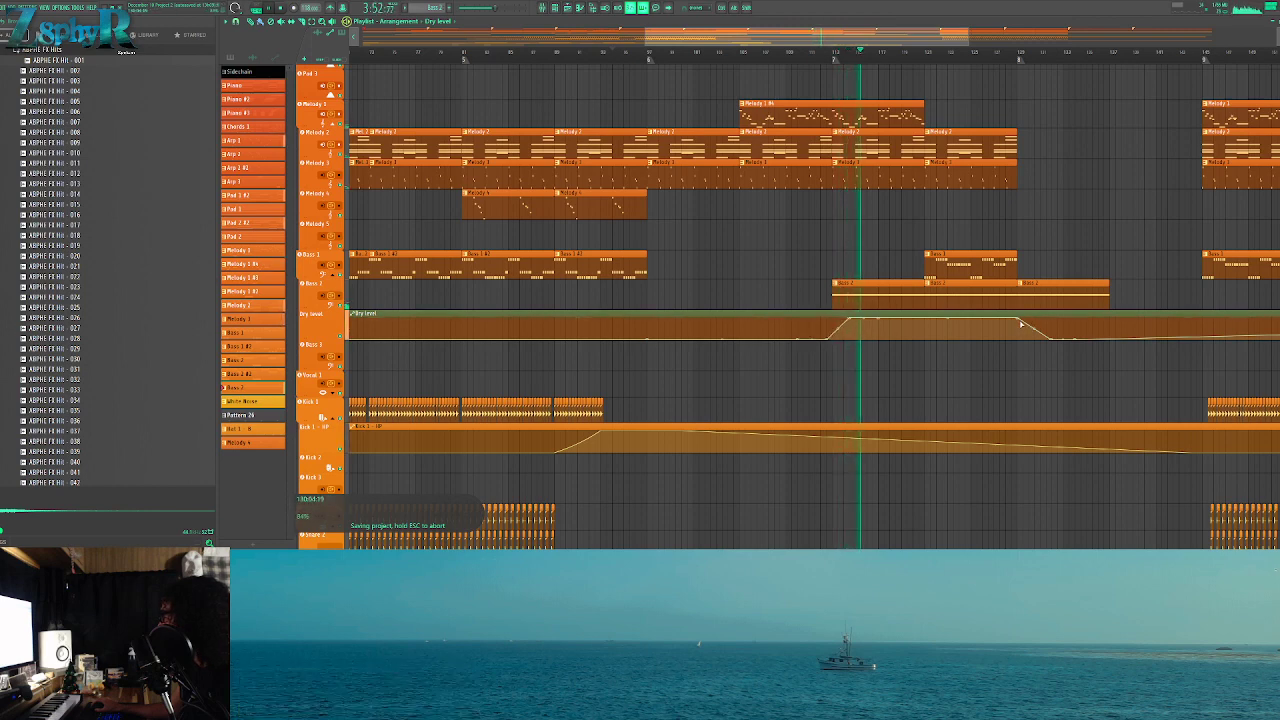
click(1094, 316)
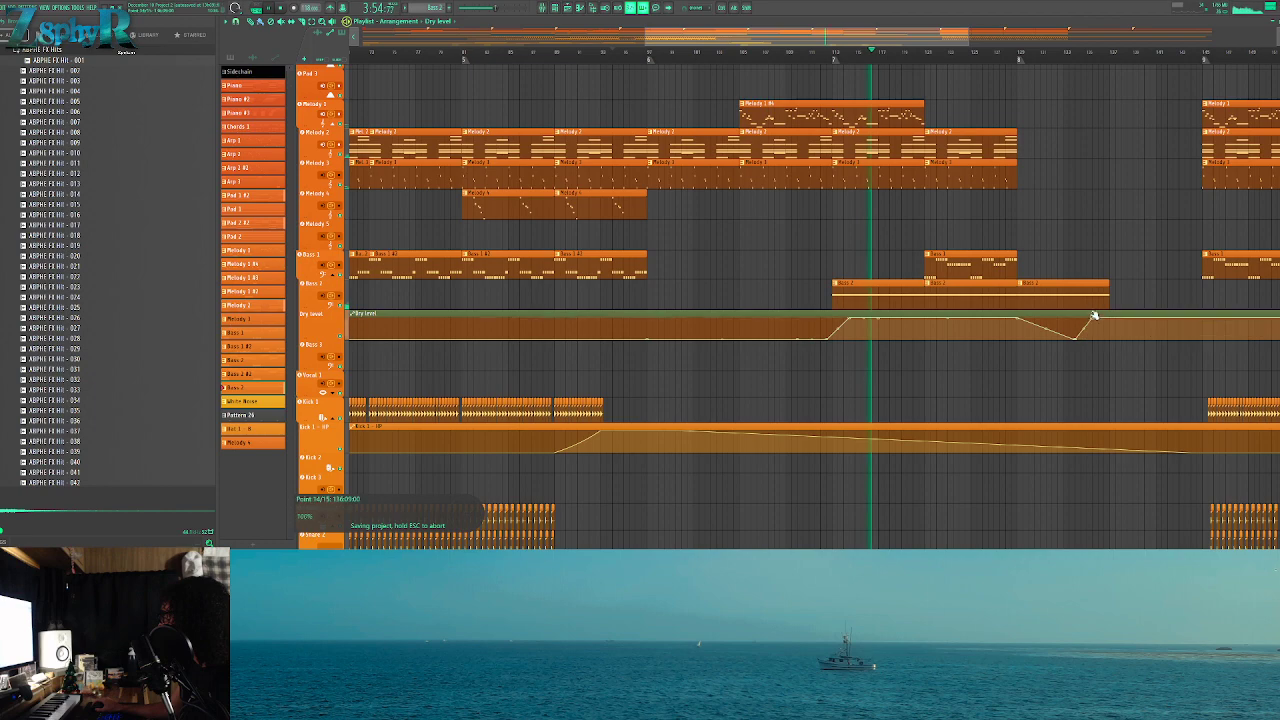
right_click(1077, 338)
click(1085, 352)
right_click(1075, 338)
click(1084, 352)
drag(1102, 326, 1112, 346)
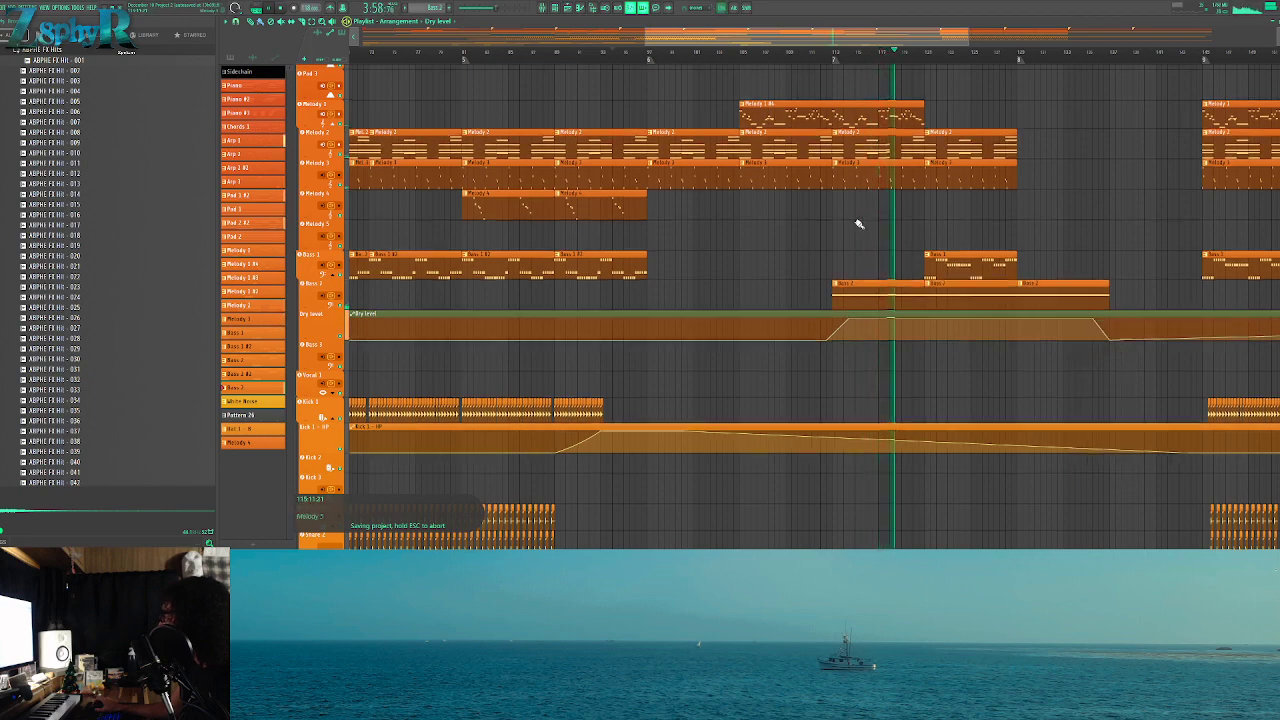
Check the Melody 1 #4 notes in the piano roll, and delete its clip from the breakdown
scroll(875, 226, up, 6)
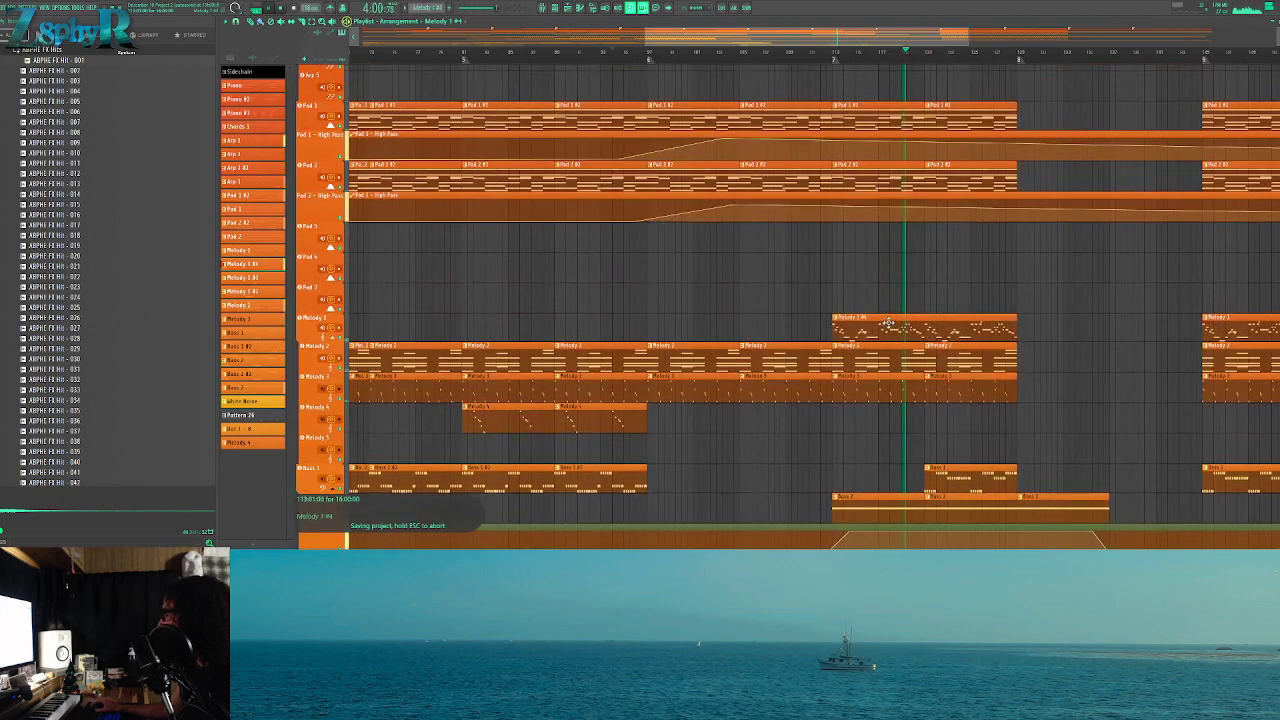
double_click(872, 329)
drag(972, 324, 350, 224)
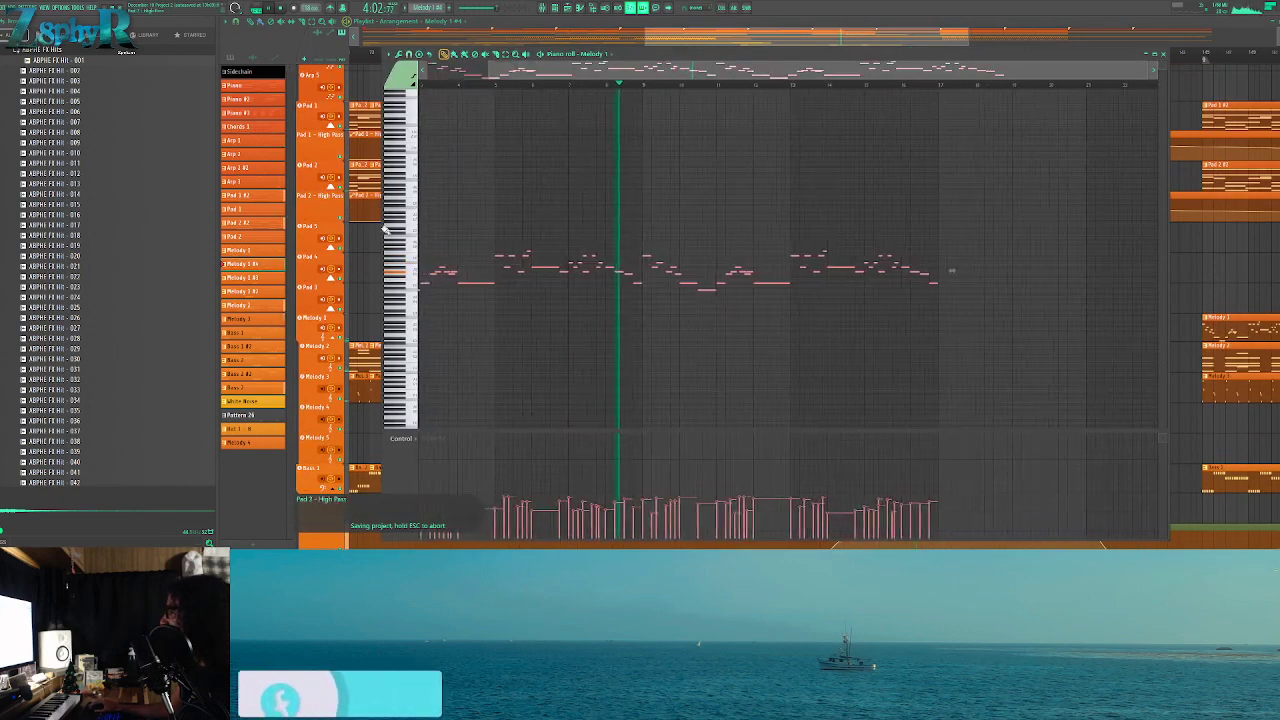
key(Escape)
right_click(856, 325)
Replay the breakdown from around bar 111 and delete the Bass 1 clip at bar 121
scroll(858, 230, up, 1)
click(805, 50)
scroll(875, 251, down, 3)
scroll(900, 320, up, 1)
scroll(914, 354, down, 1)
click(928, 346)
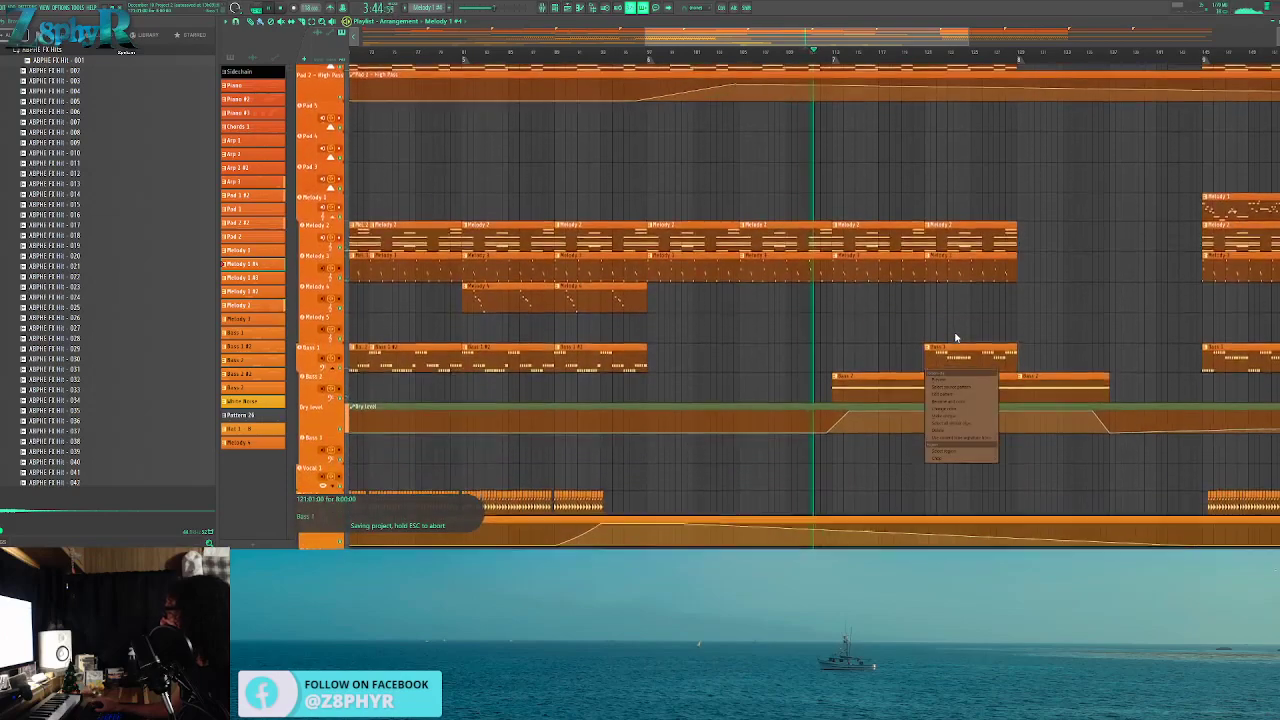
right_click(955, 345)
Copy the intro's Piano #3 clip into the breakdown at bar 113
scroll(817, 257, down, 5)
scroll(815, 256, down, 5)
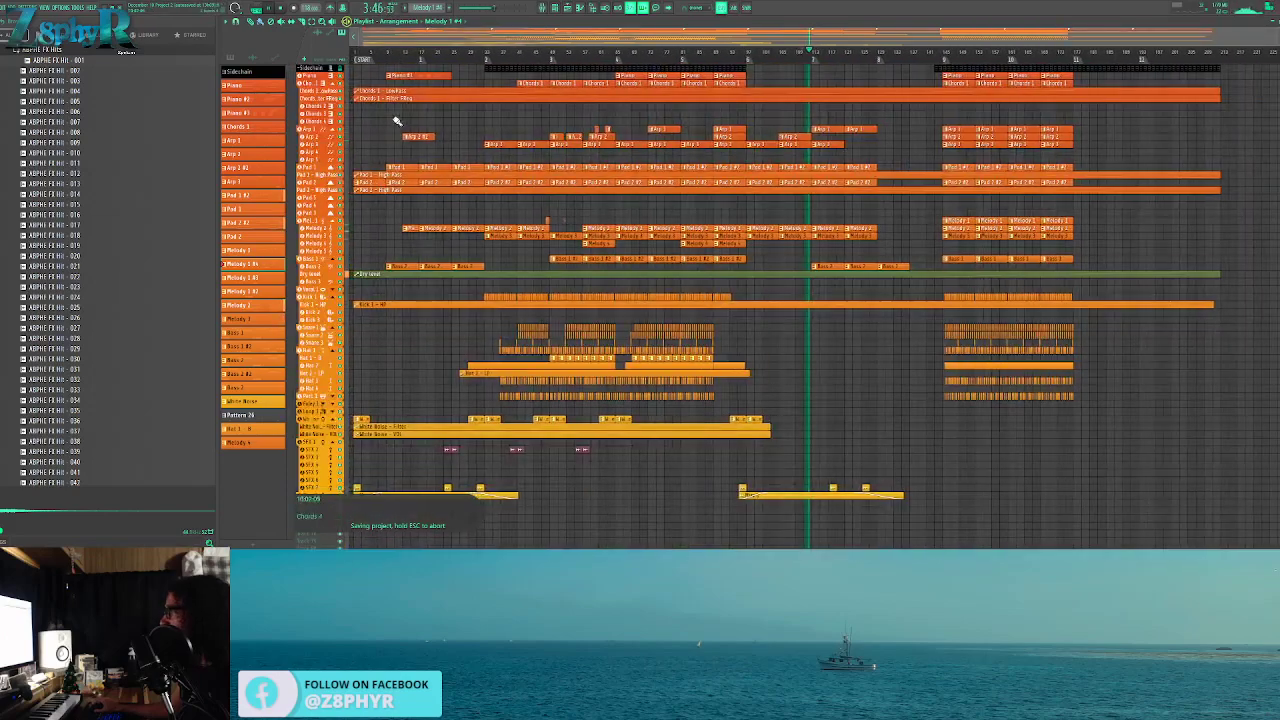
click(433, 70)
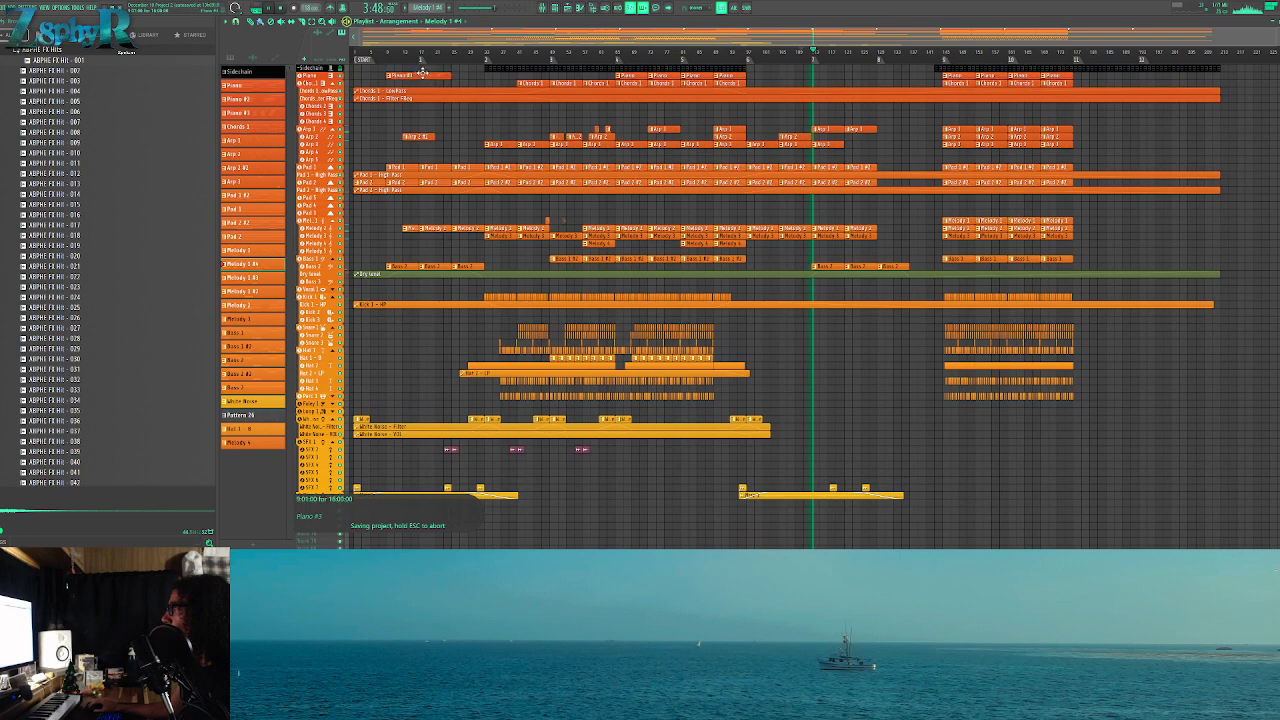
scroll(828, 80, up, 5)
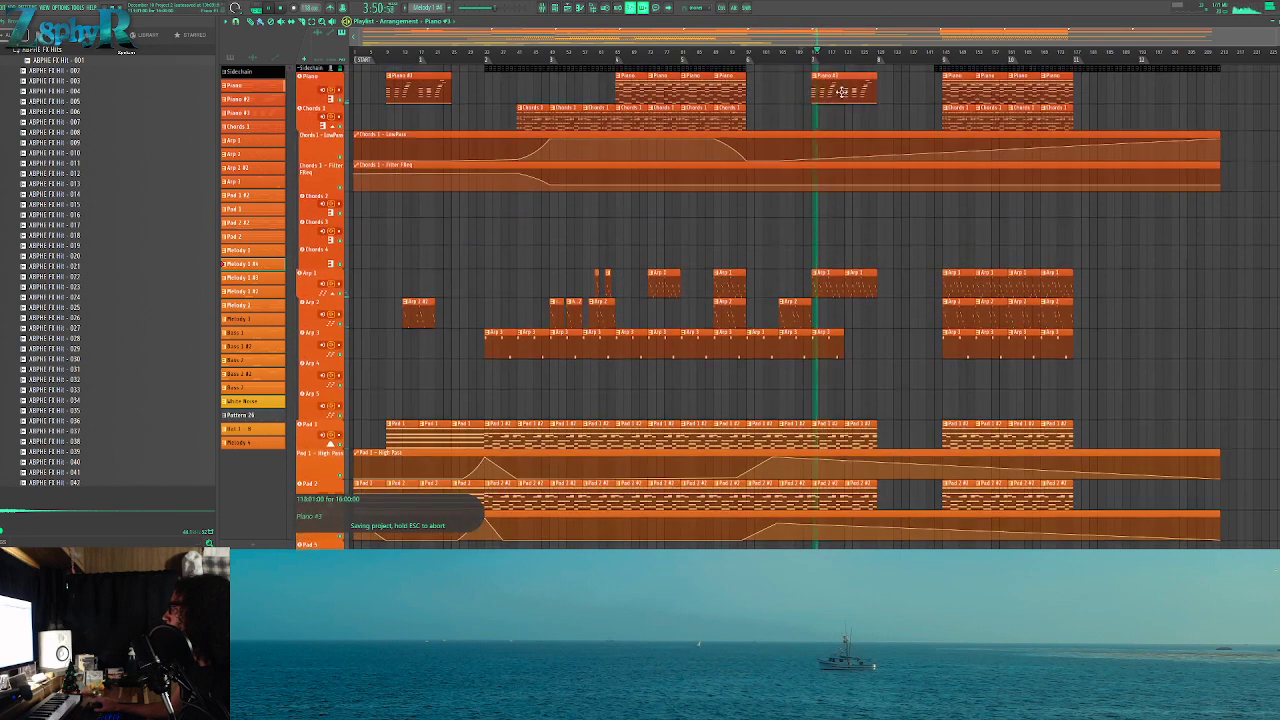
scroll(835, 100, up, 3)
scroll(843, 119, up, 3)
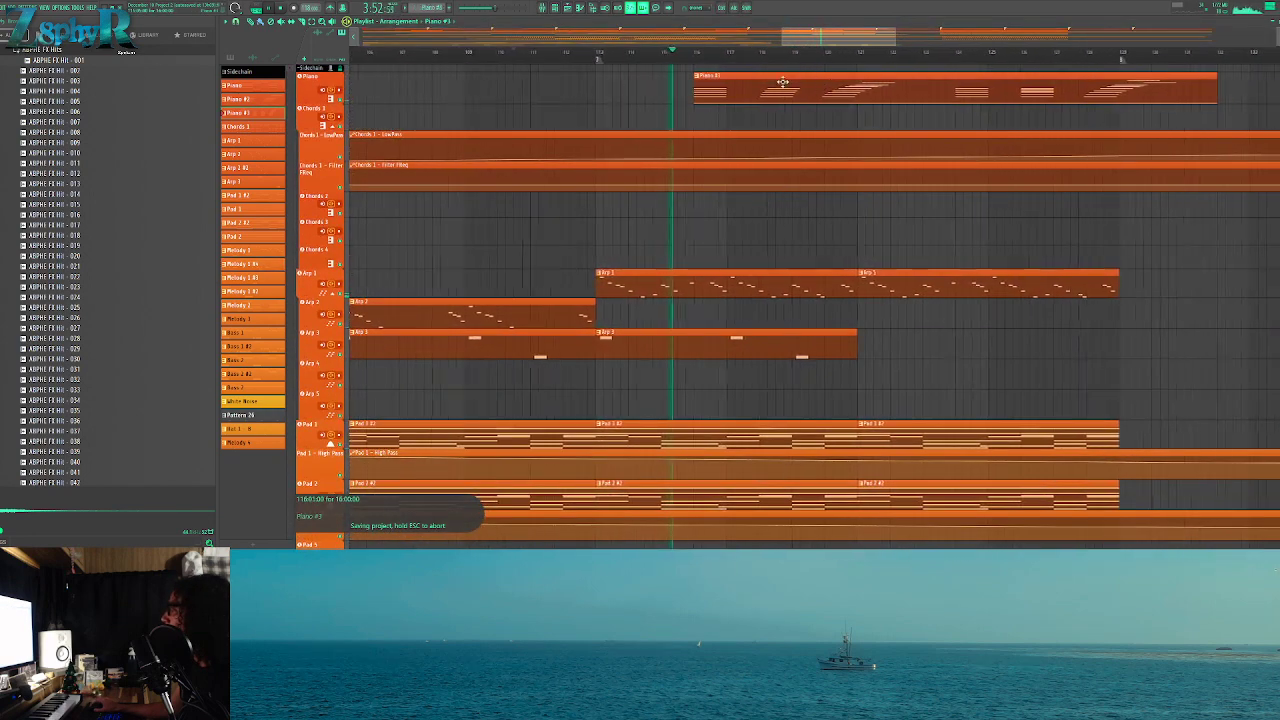
Delete the two Arp 1 clips between bars 113 and 129
right_click(822, 282)
scroll(797, 288, down, 4)
drag(776, 283, 912, 289)
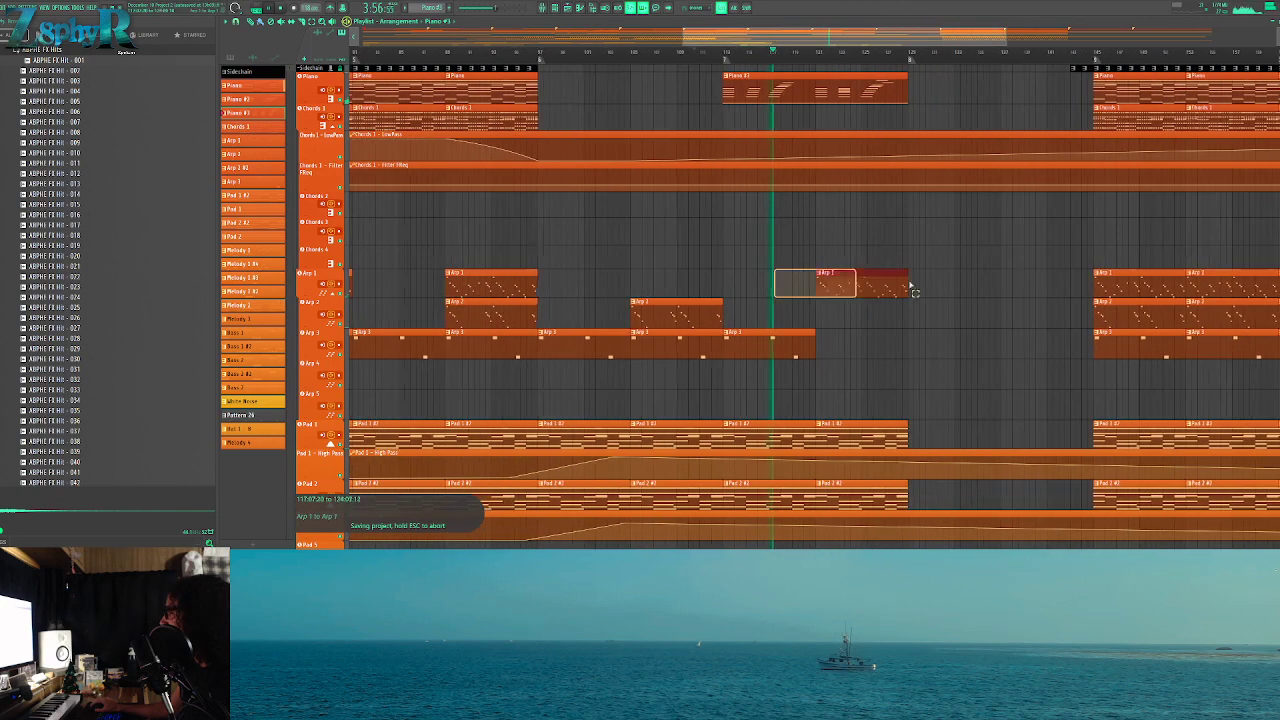
key(Delete)
Replay the transition from around bar 94 and open a breakdown Melody 2 clip to inspect its notes
click(509, 53)
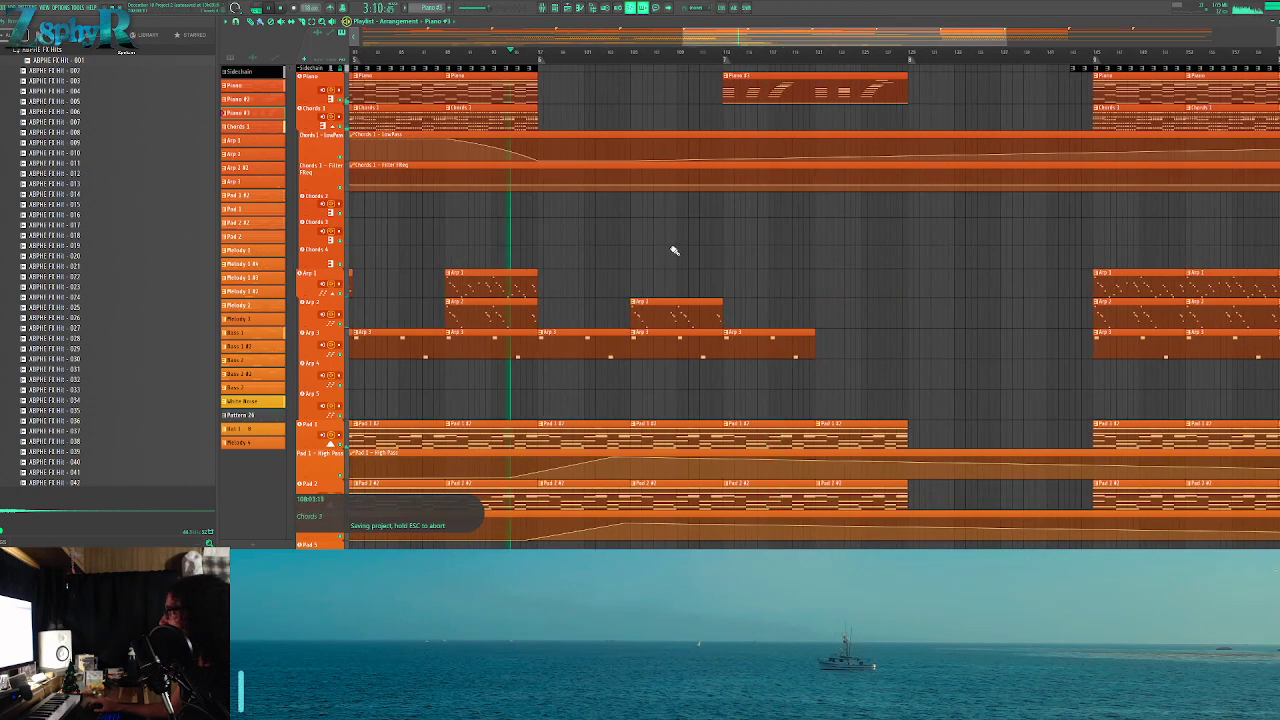
scroll(674, 255, down, 3)
scroll(672, 270, down, 3)
scroll(598, 342, down, 1)
scroll(640, 365, up, 3)
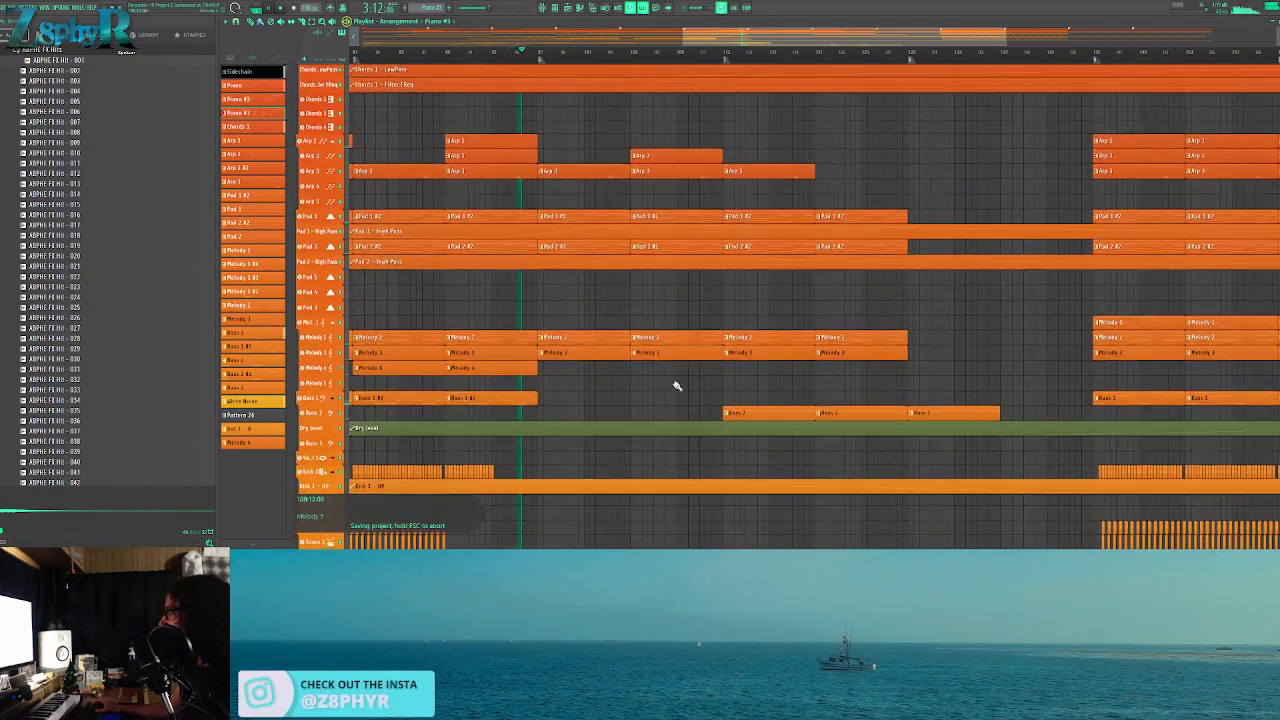
double_click(596, 293)
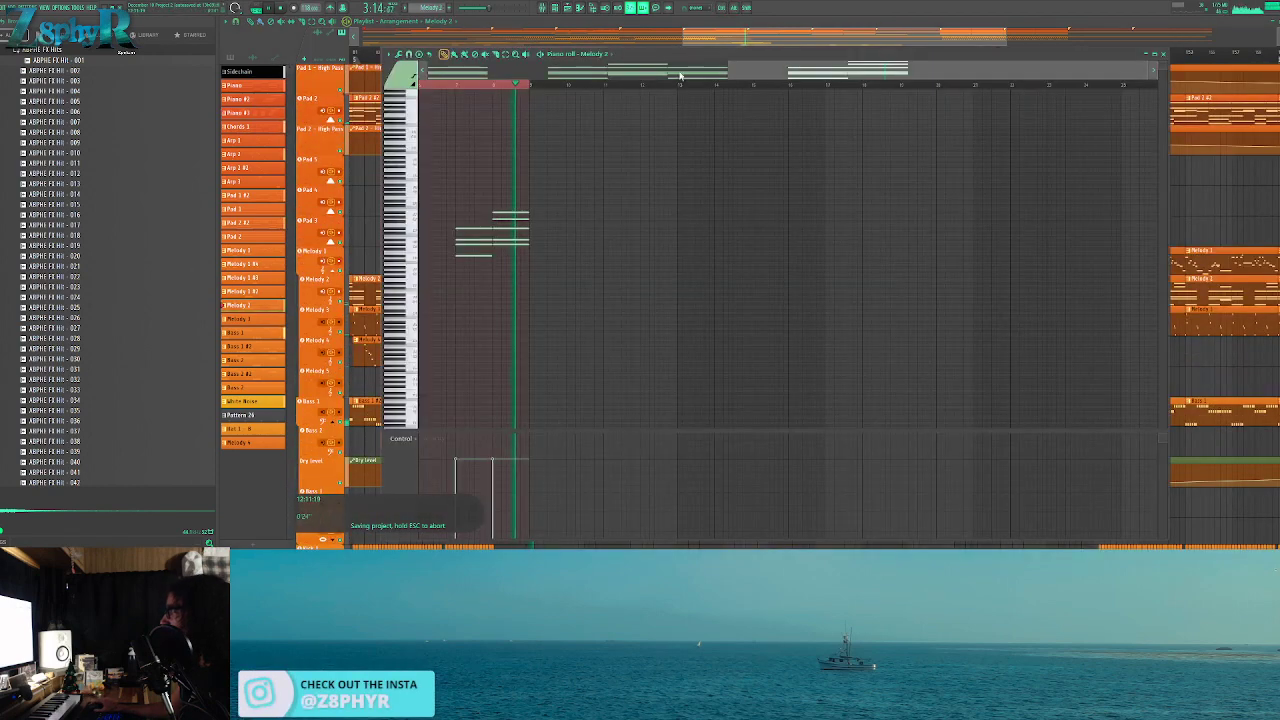
Add Fruity Love Philter to the second effect slot of Melody 2's mixer track and load its Simple lowpass preset
key(F9)
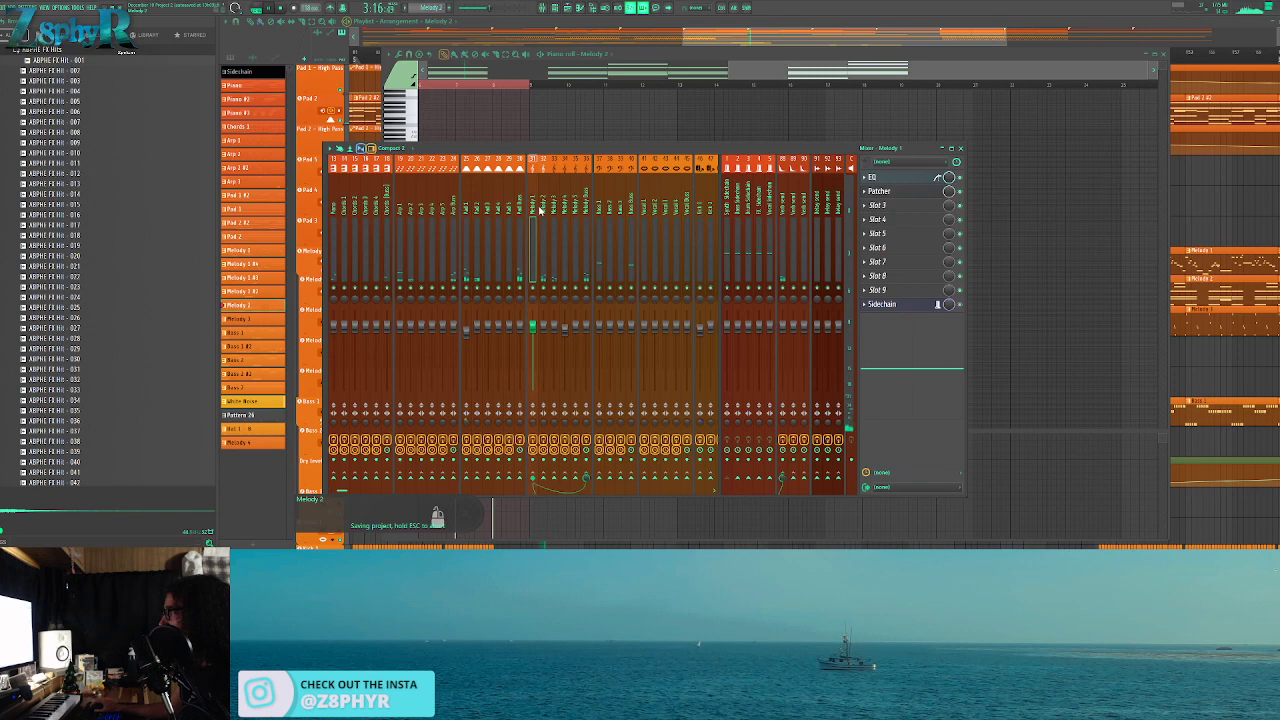
click(880, 178)
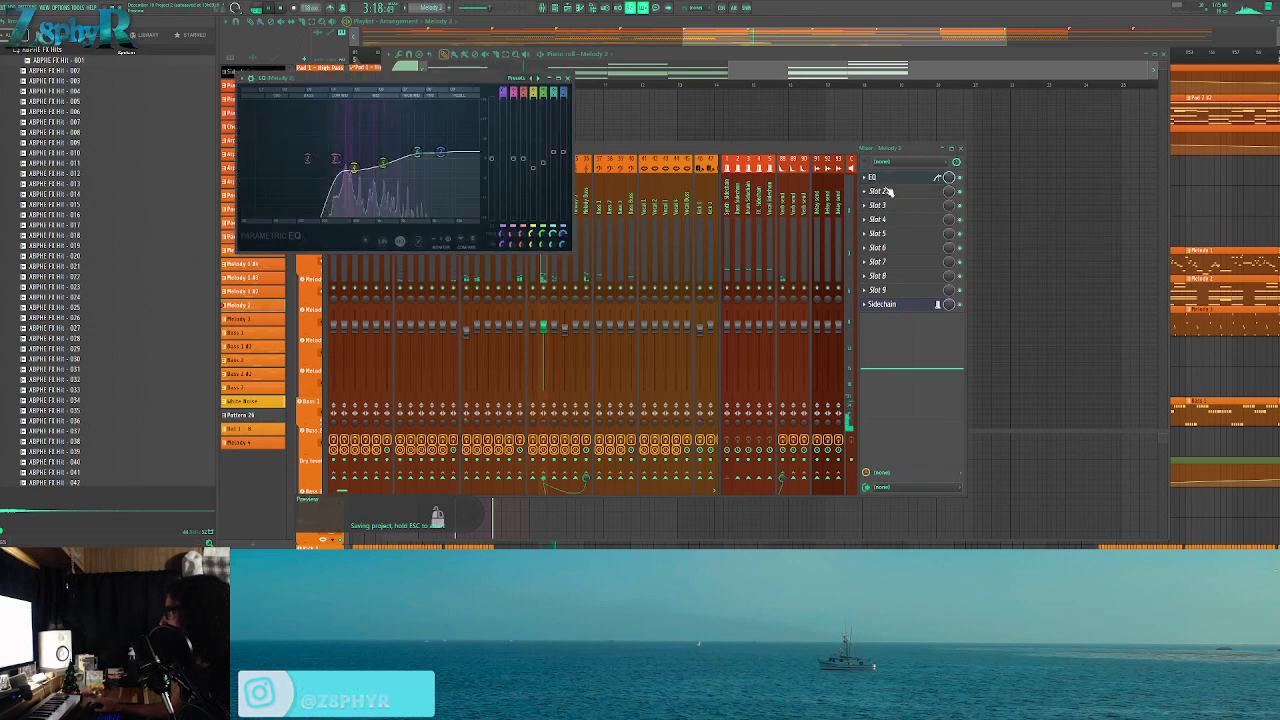
click(880, 191)
mouse_move(981, 259)
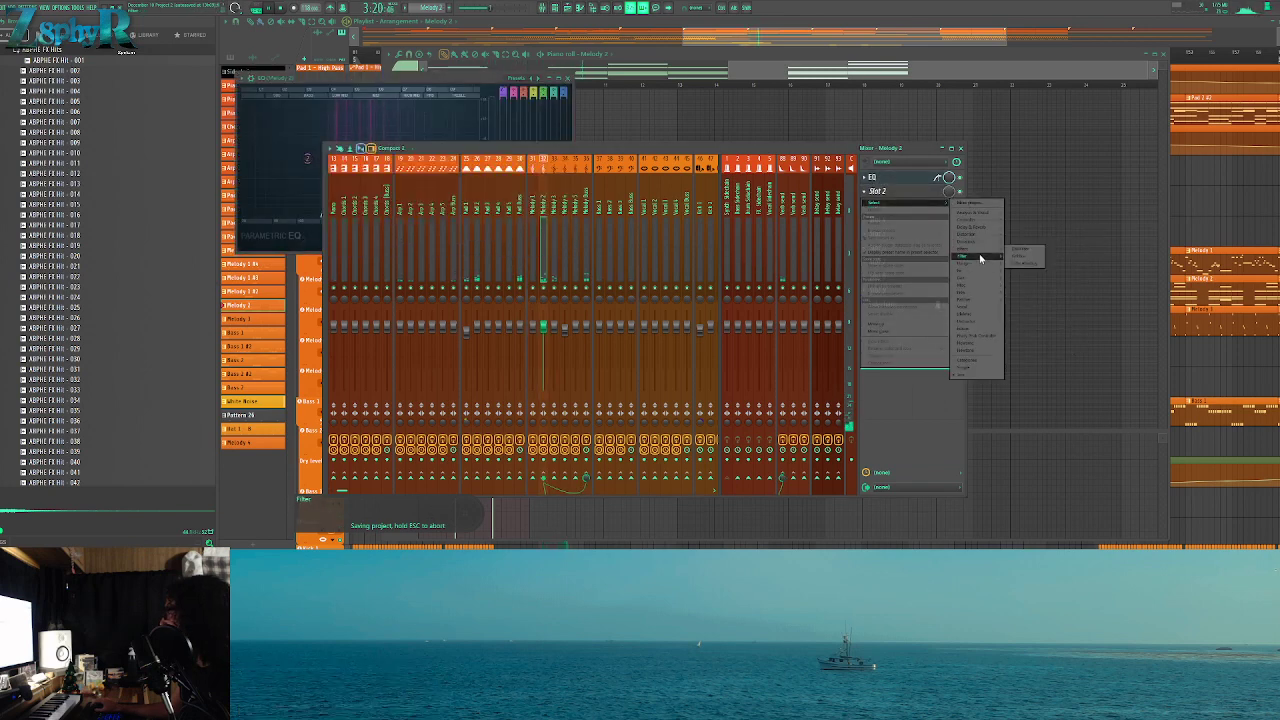
click(1031, 265)
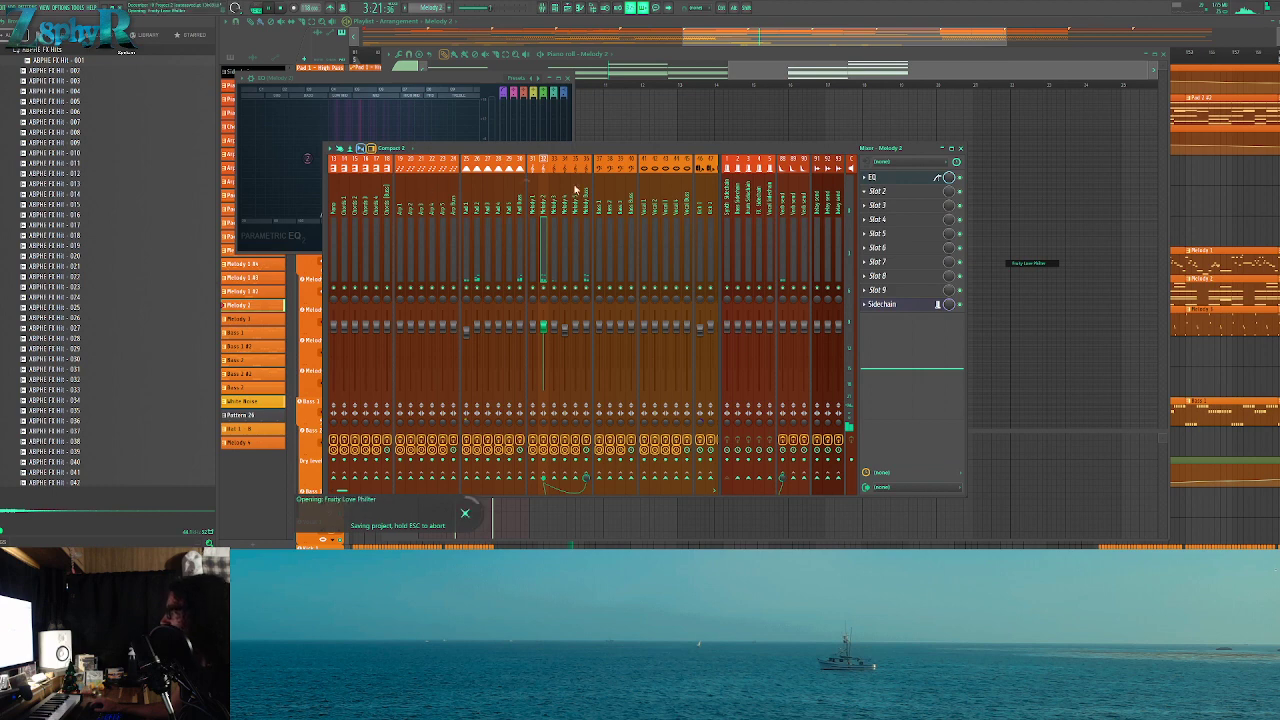
click(562, 95)
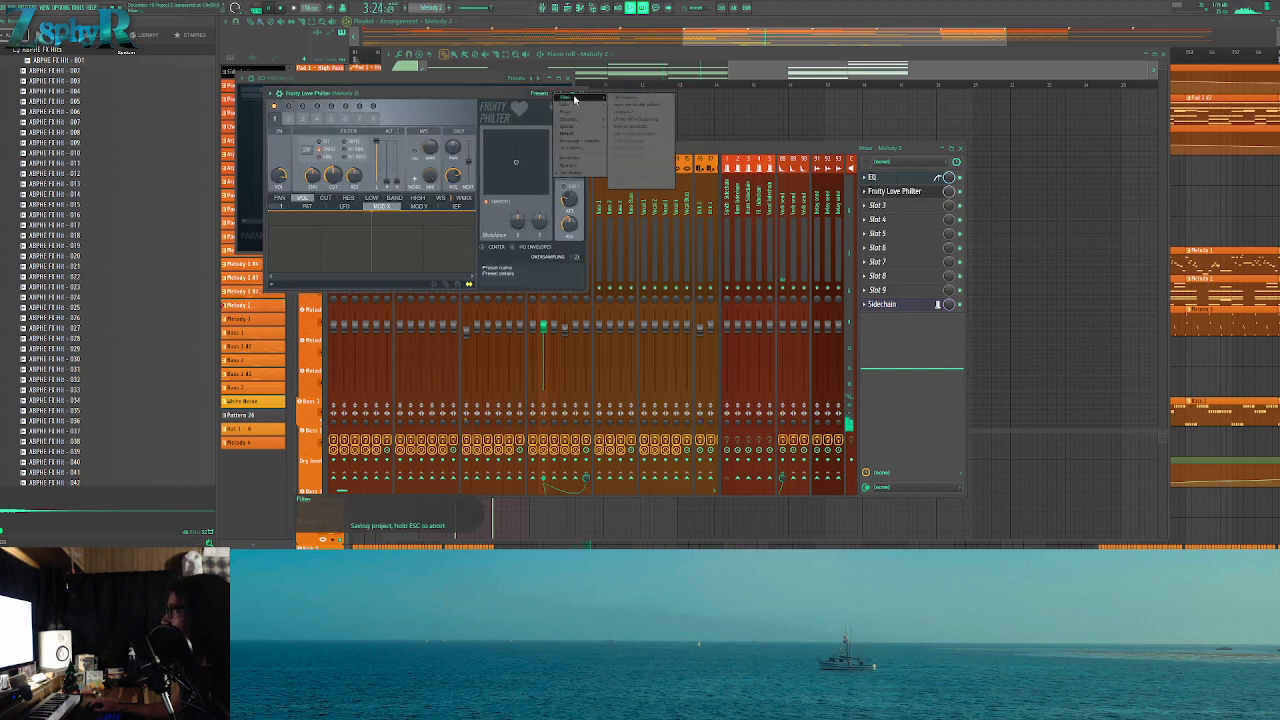
click(647, 157)
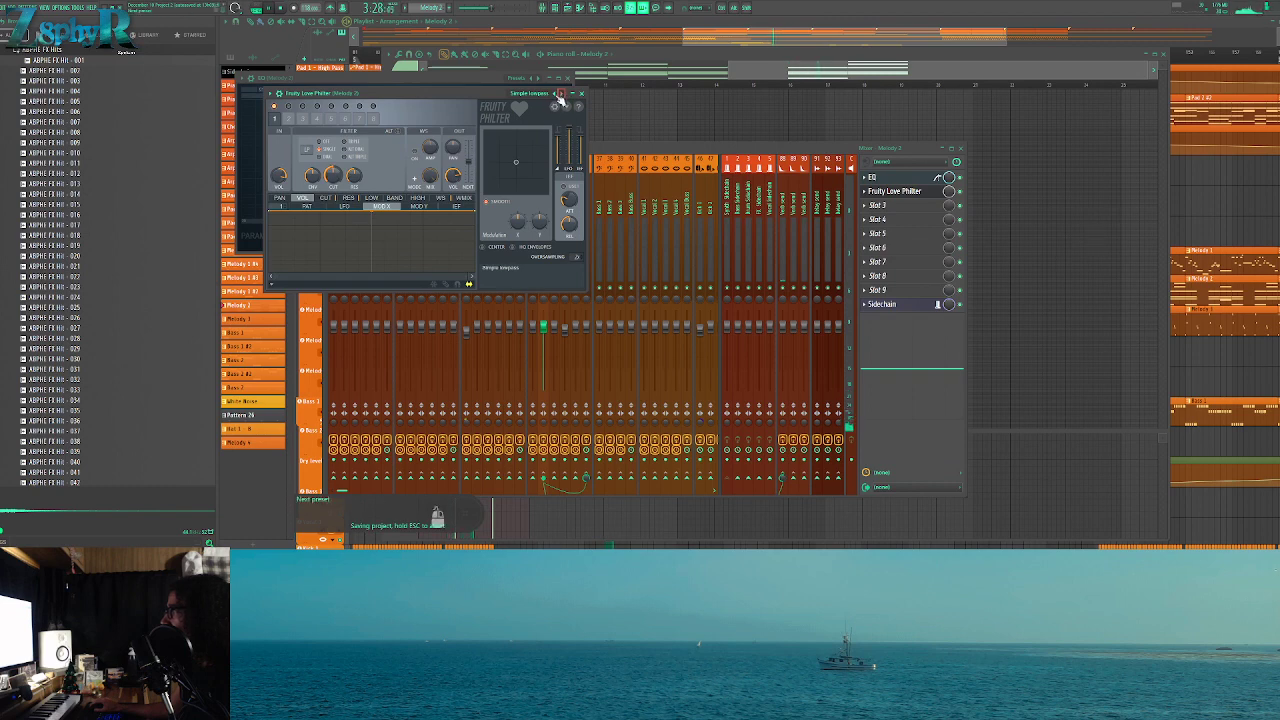
Create an automation clip for Fruity Love Philter's Modulation X and move its playlist track directly below Melody 2
right_click(520, 226)
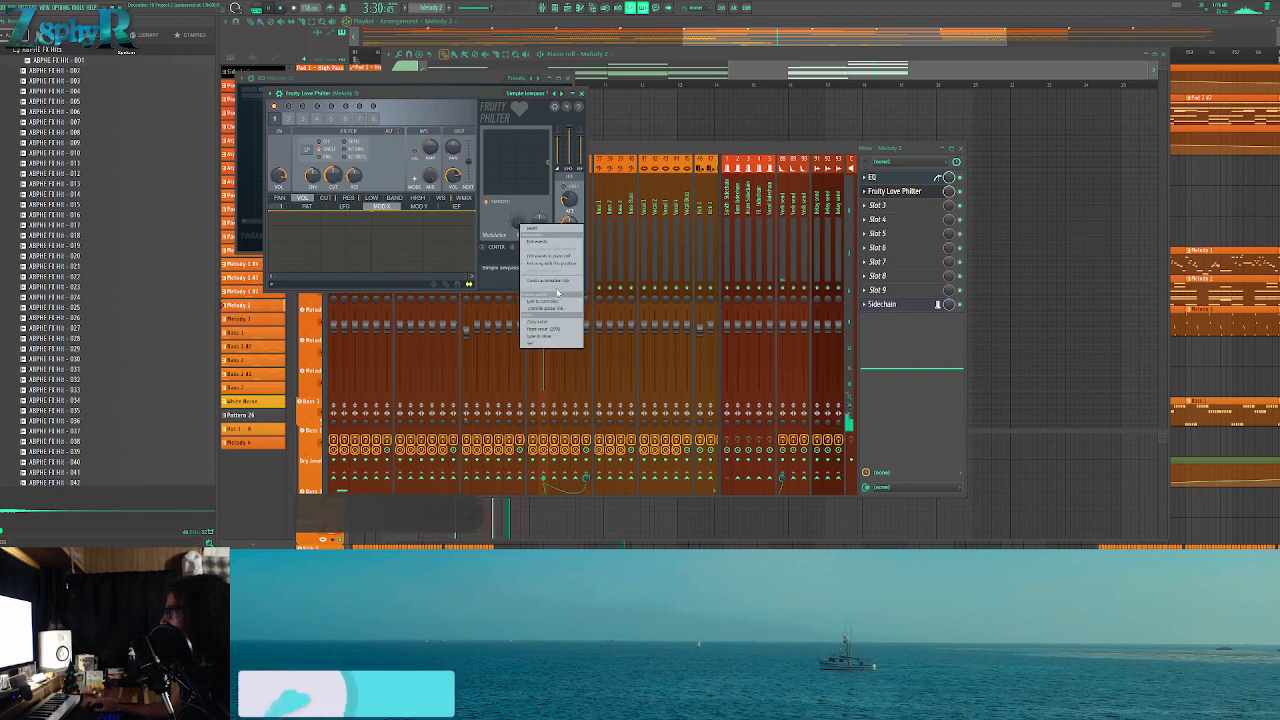
click(556, 290)
click(581, 94)
click(960, 148)
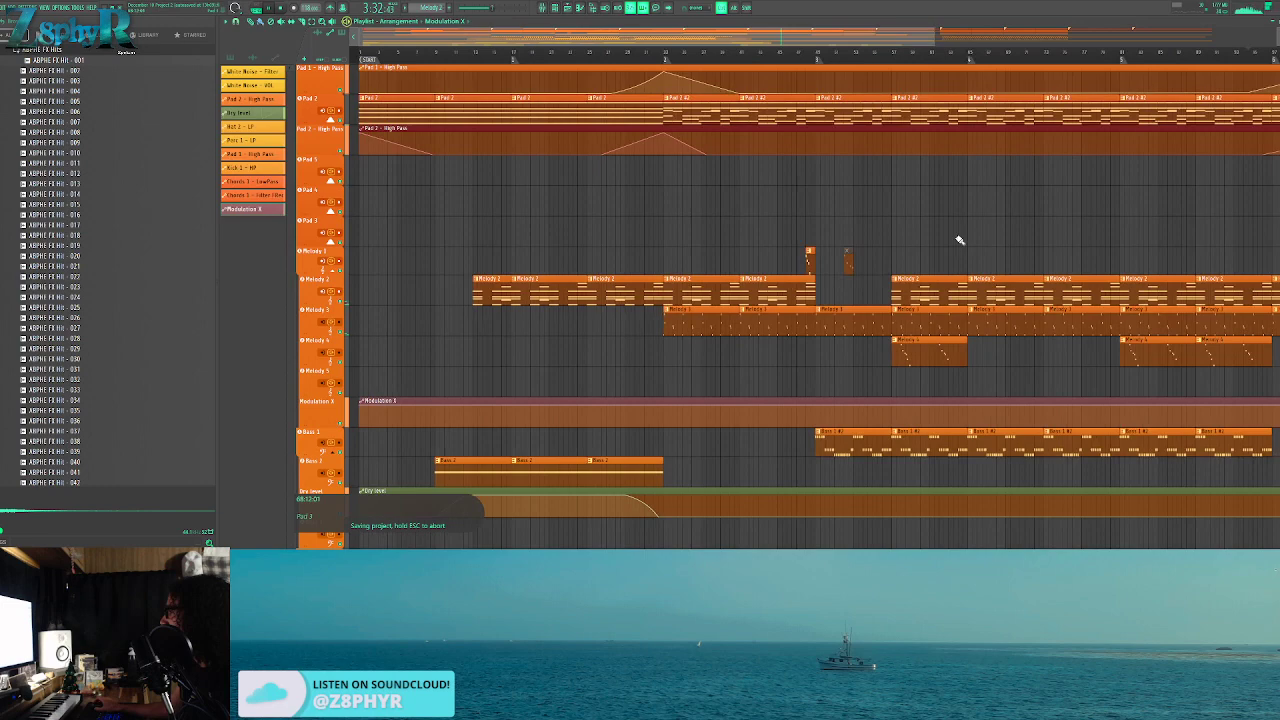
drag(343, 357, 334, 323)
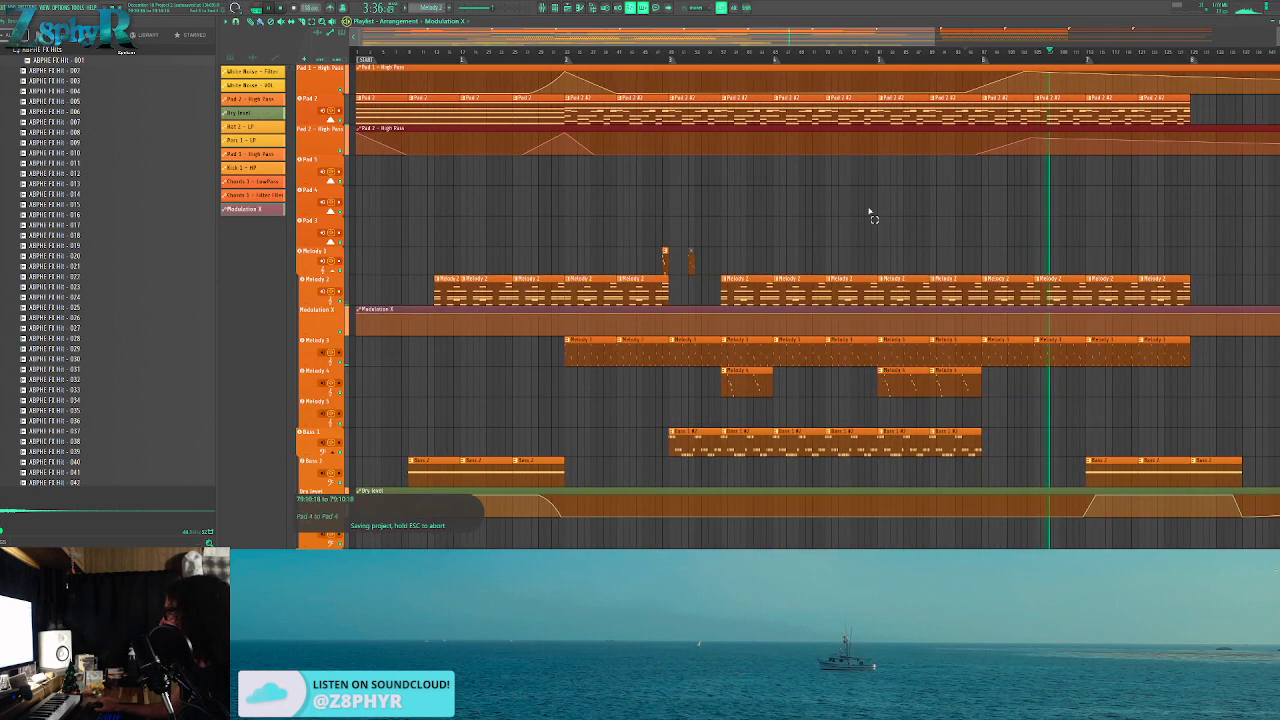
Rename the playlist marker at bar 97 to BRIDGE and save the project
drag(1000, 274, 832, 490)
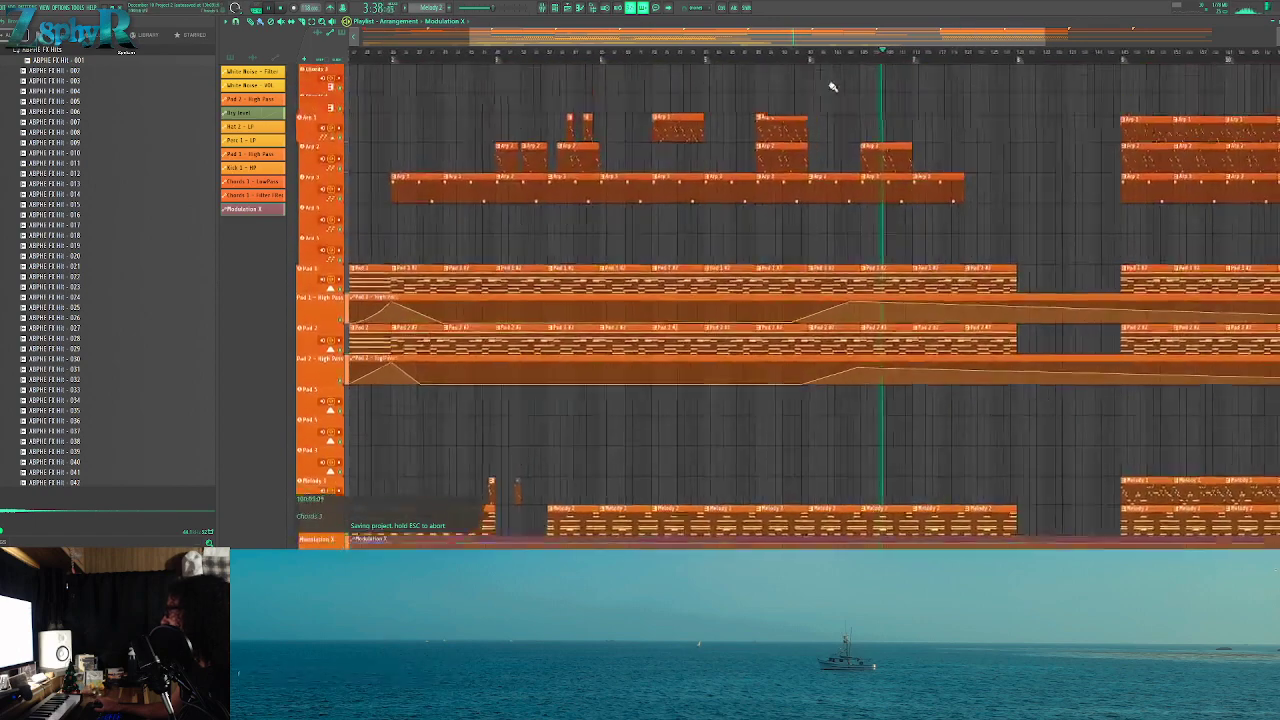
scroll(833, 87, up, 5)
right_click(805, 62)
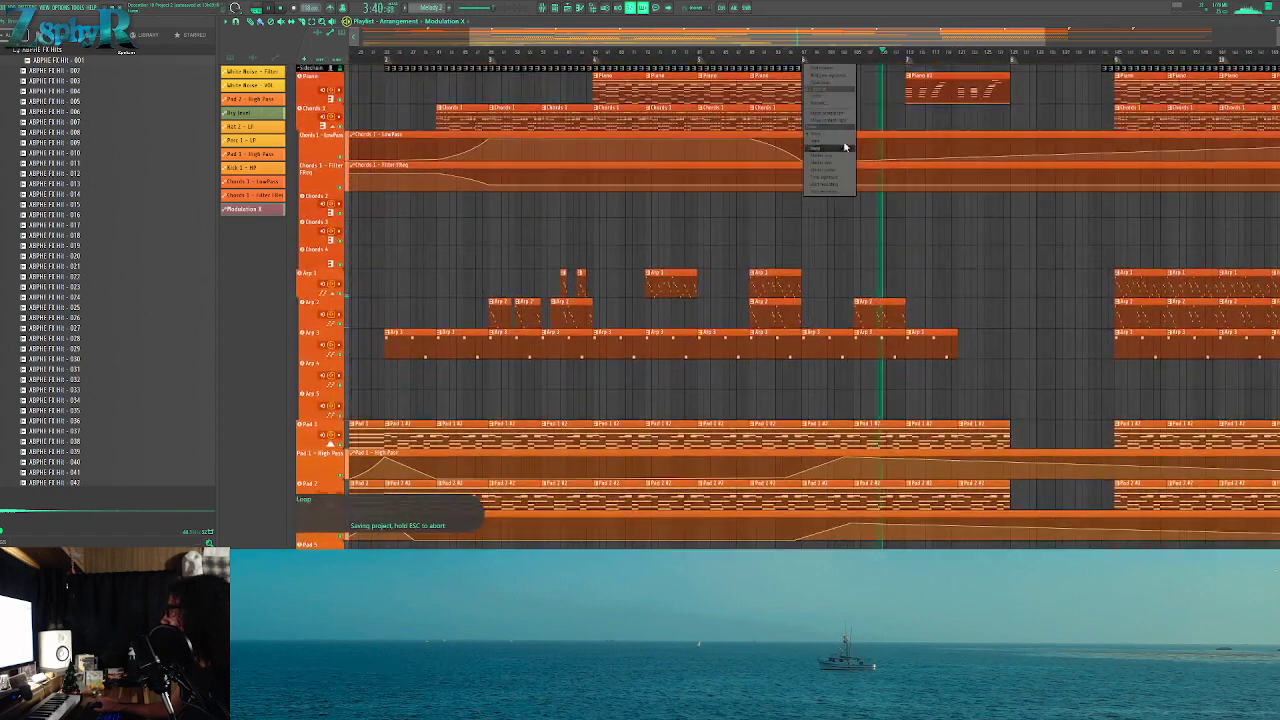
click(834, 106)
text(BR)
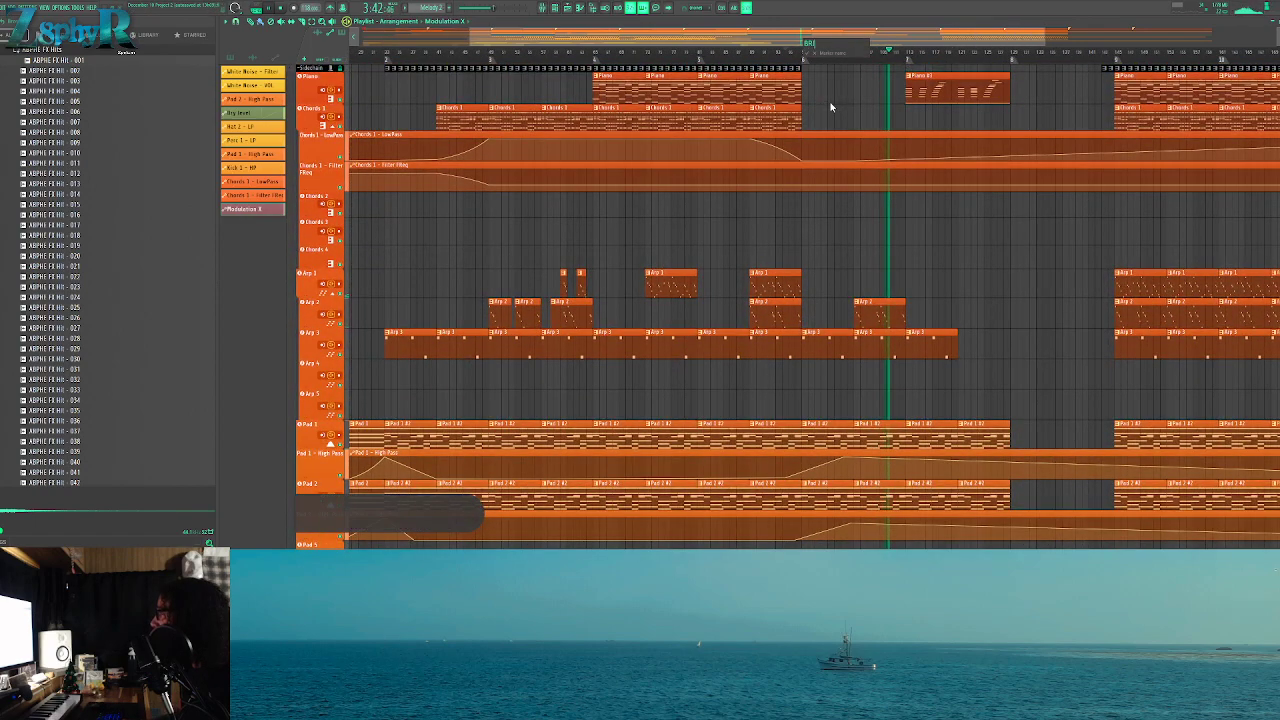
text(IDGE)
key(Return)
scroll(778, 318, down, 5)
key(ctrl+s)
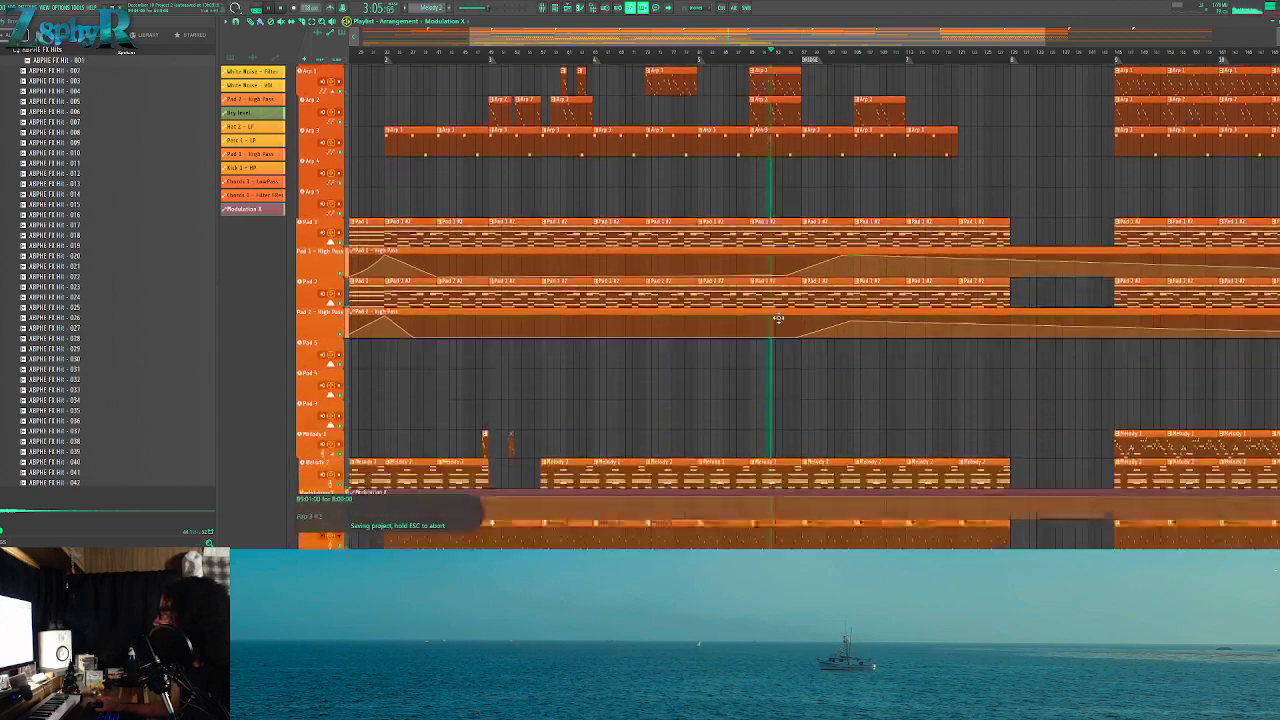
Shape the Modulation X automation to dip from bar 97 to its lowest point at bar 113 and return to full by bar 129
scroll(778, 318, down, 8)
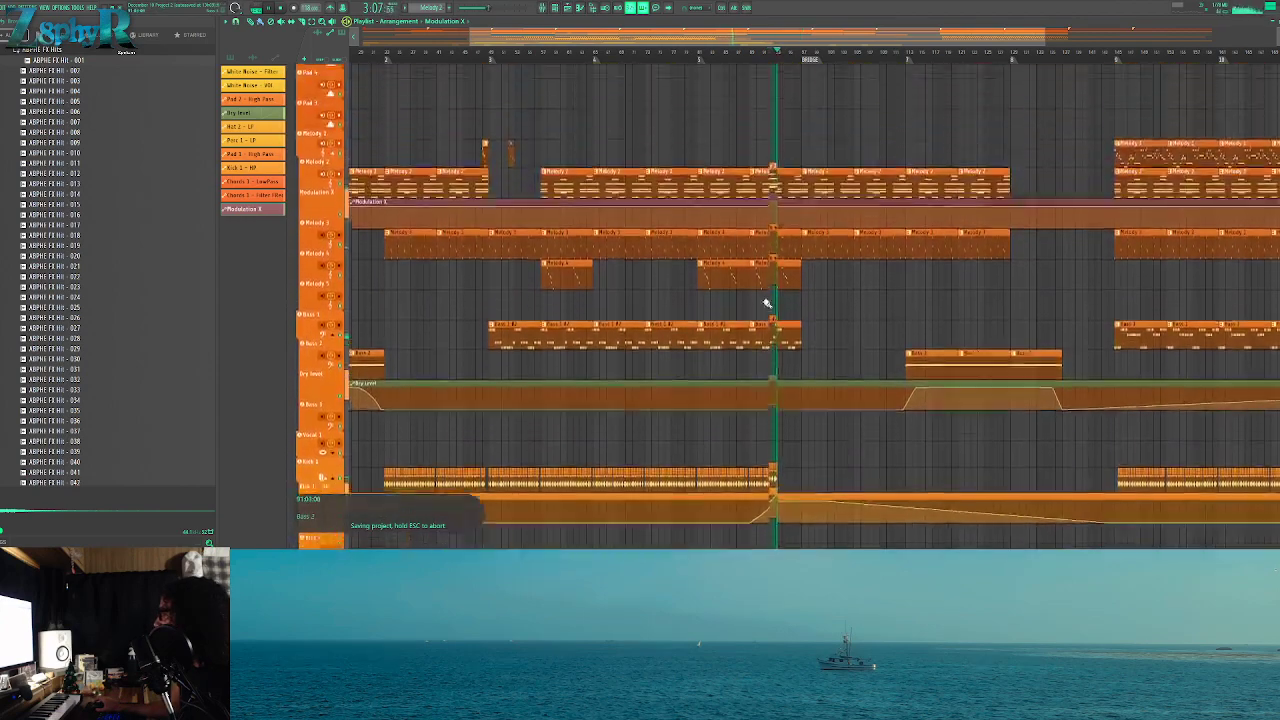
scroll(767, 303, up, 2)
right_click(797, 277)
right_click(803, 268)
drag(803, 268, 903, 293)
right_click(978, 282)
drag(980, 281, 1019, 272)
Shape Modulation X in the intro to fall until bar 13 and curve back up by about bar 17, and replay from about bar 12
scroll(690, 220, down, 3)
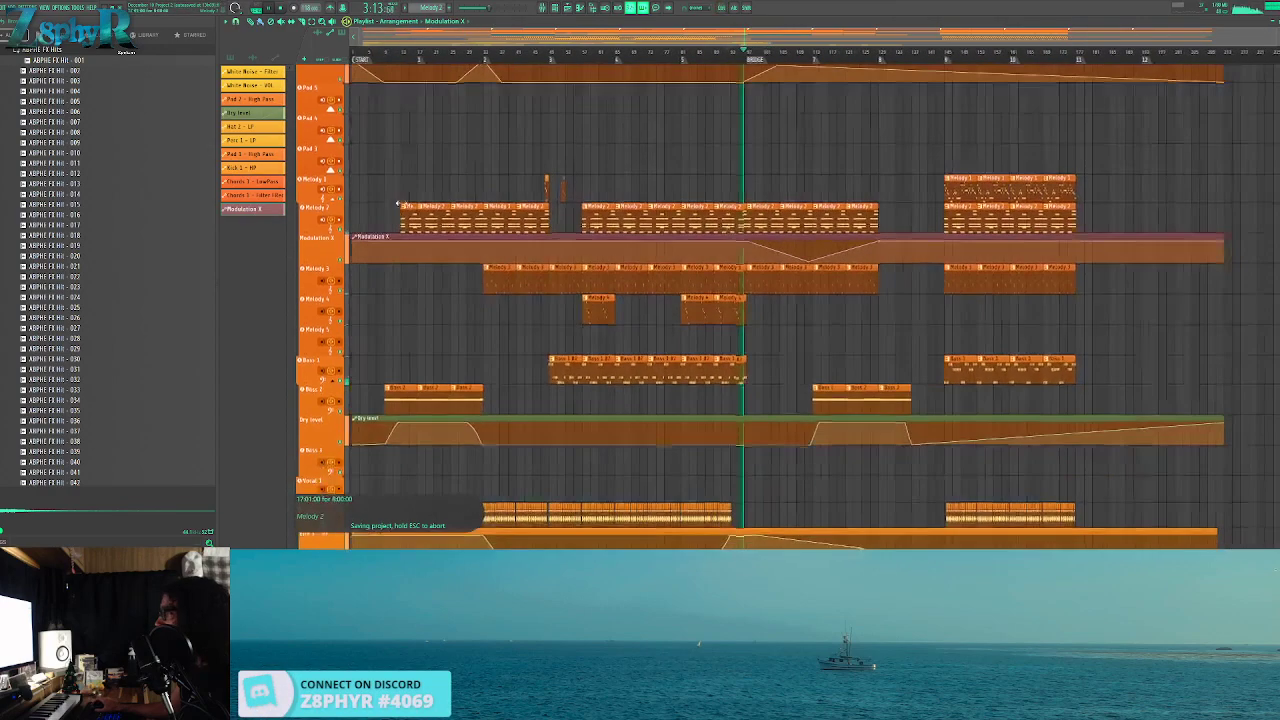
scroll(660, 196, up, 4)
click(487, 50)
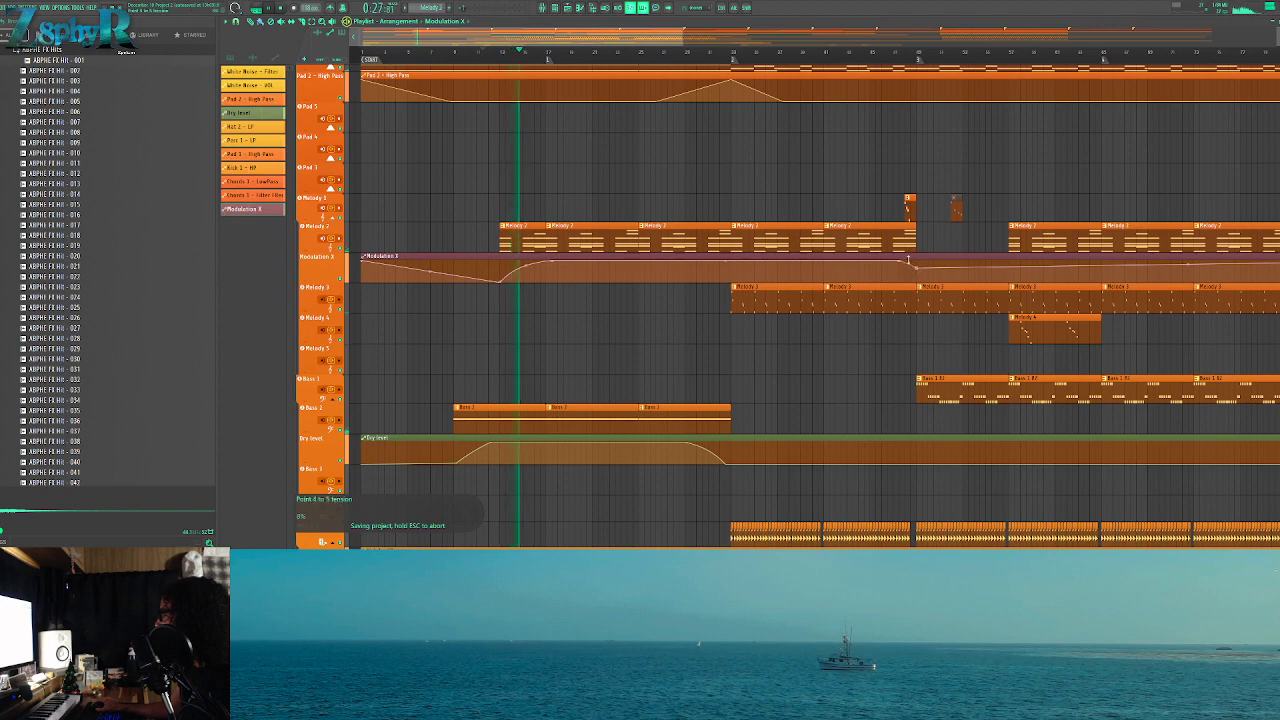
Mute the Arp 2 #2 clip at bar 13 in the intro
scroll(568, 200, down, 5)
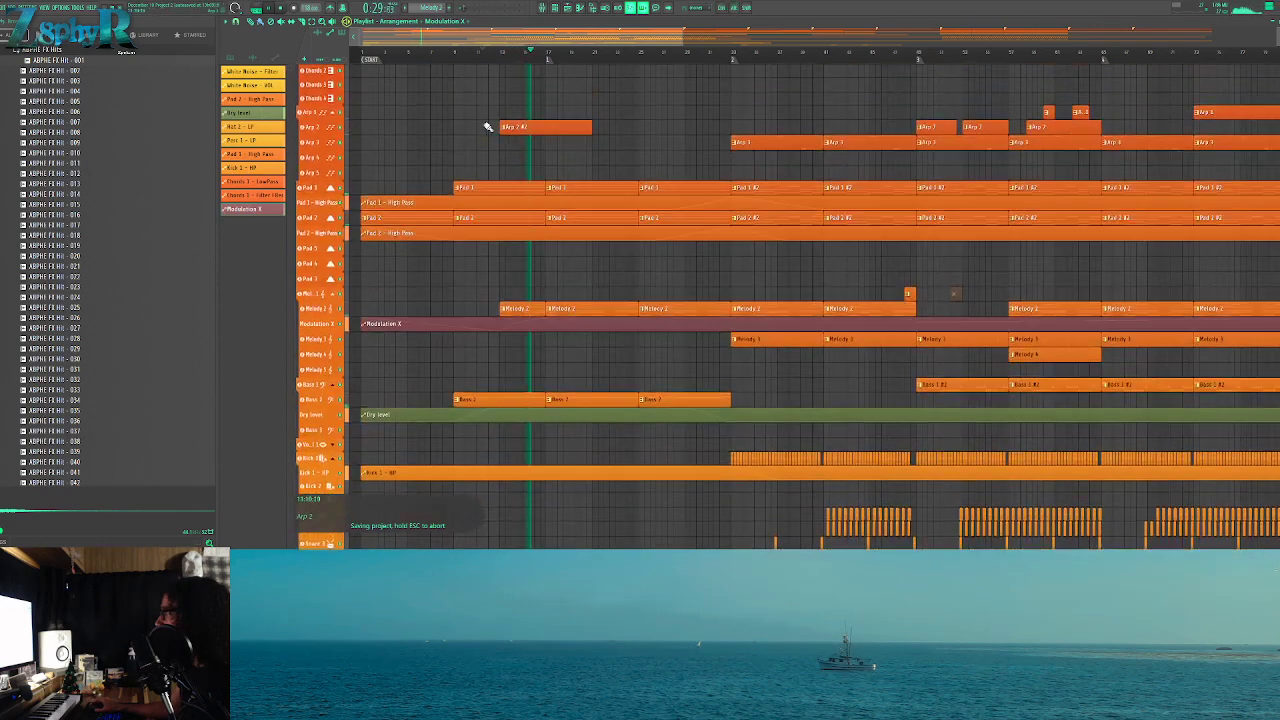
key(ctrl+z)
key(ctrl+z)
drag(520, 124, 324, 129)
Replay from the BRIDGE marker and adjust the end of the Modulation X dip between about bars 127 and 129
scroll(890, 135, down, 5)
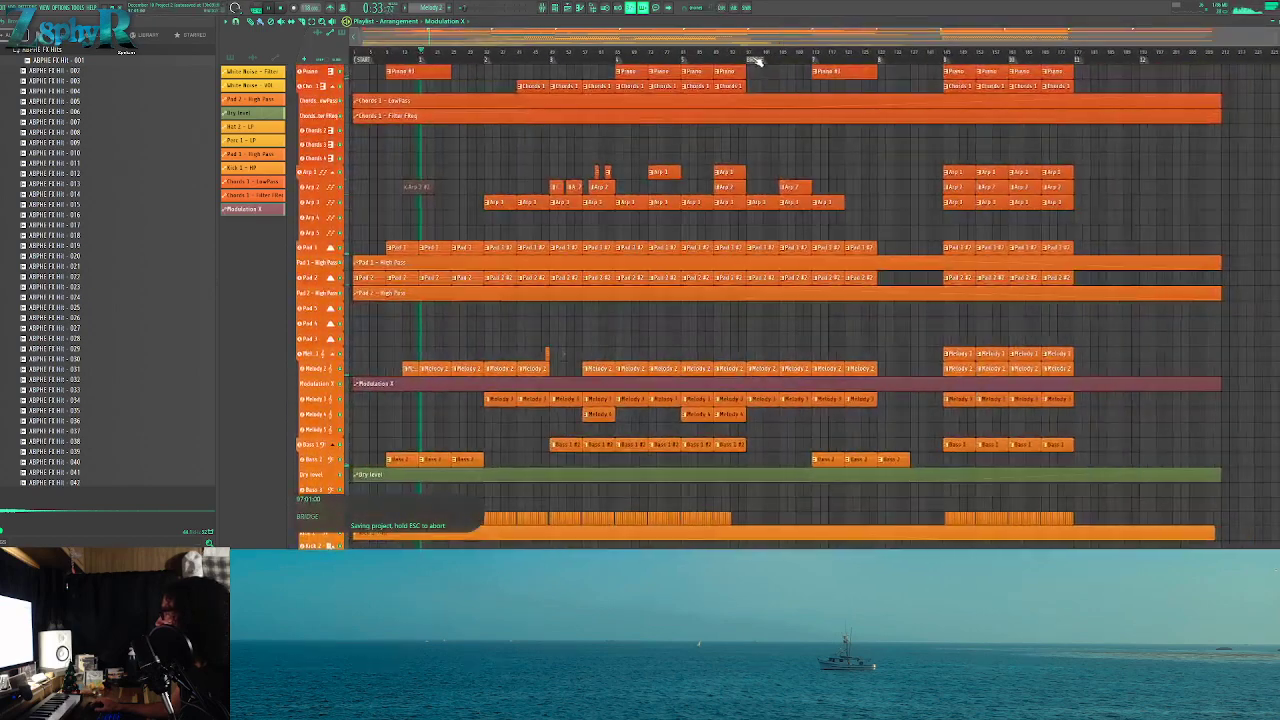
scroll(803, 329, up, 5)
scroll(994, 406, up, 5)
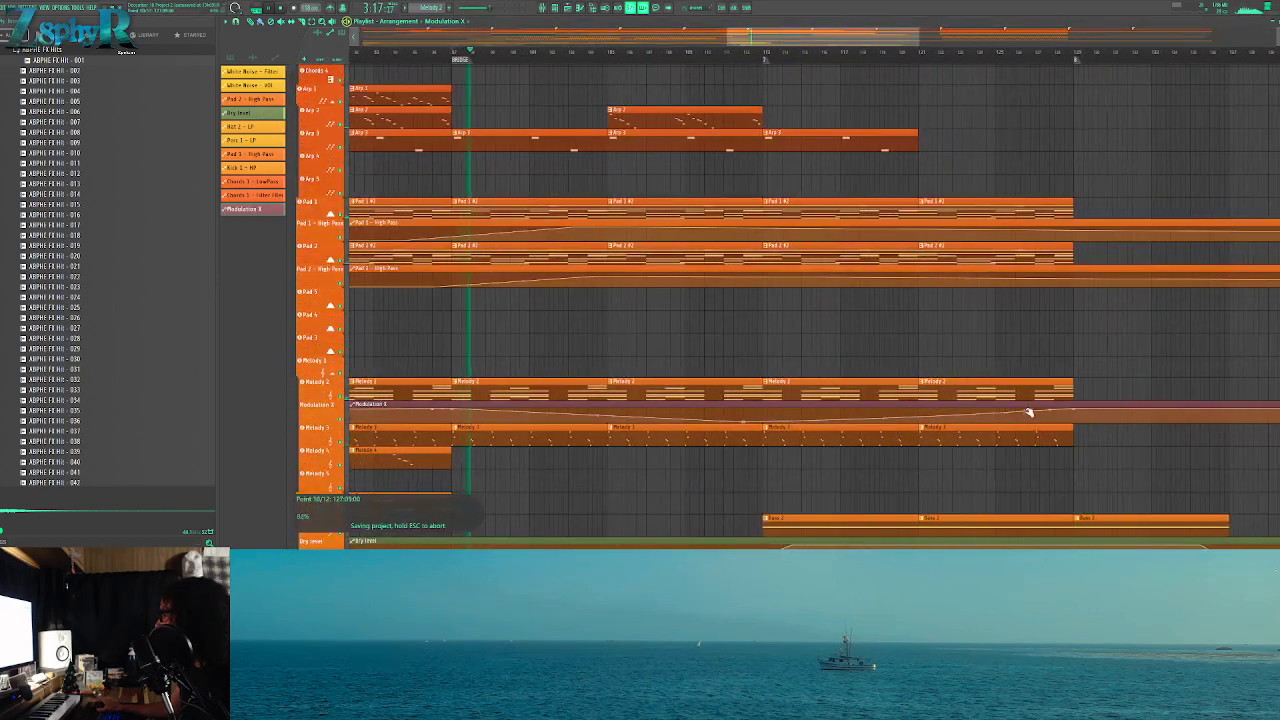
drag(1074, 410, 1076, 431)
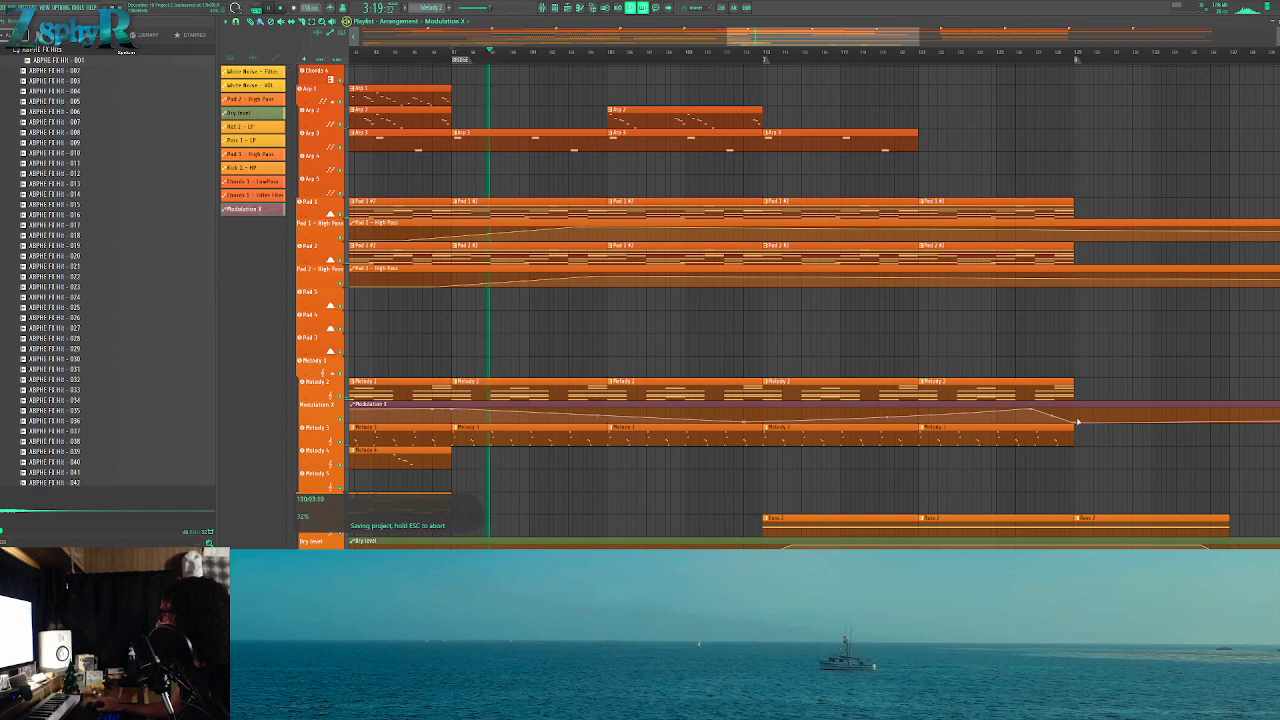
Reshape the bridge's high-pass automation so Pad 2 peaks at bar 113 and both Pad 1 and Pad 2 fall back by bar 129
scroll(571, 314, up, 1)
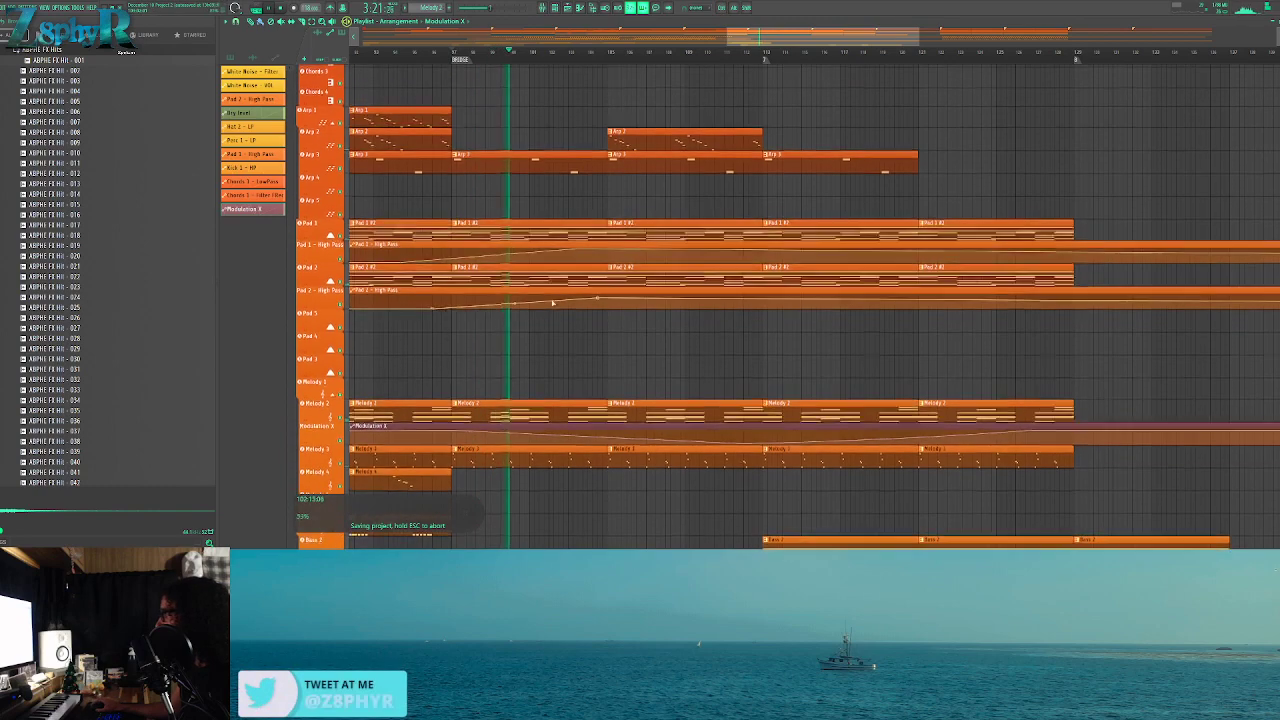
drag(600, 300, 768, 296)
drag(1028, 291, 1071, 309)
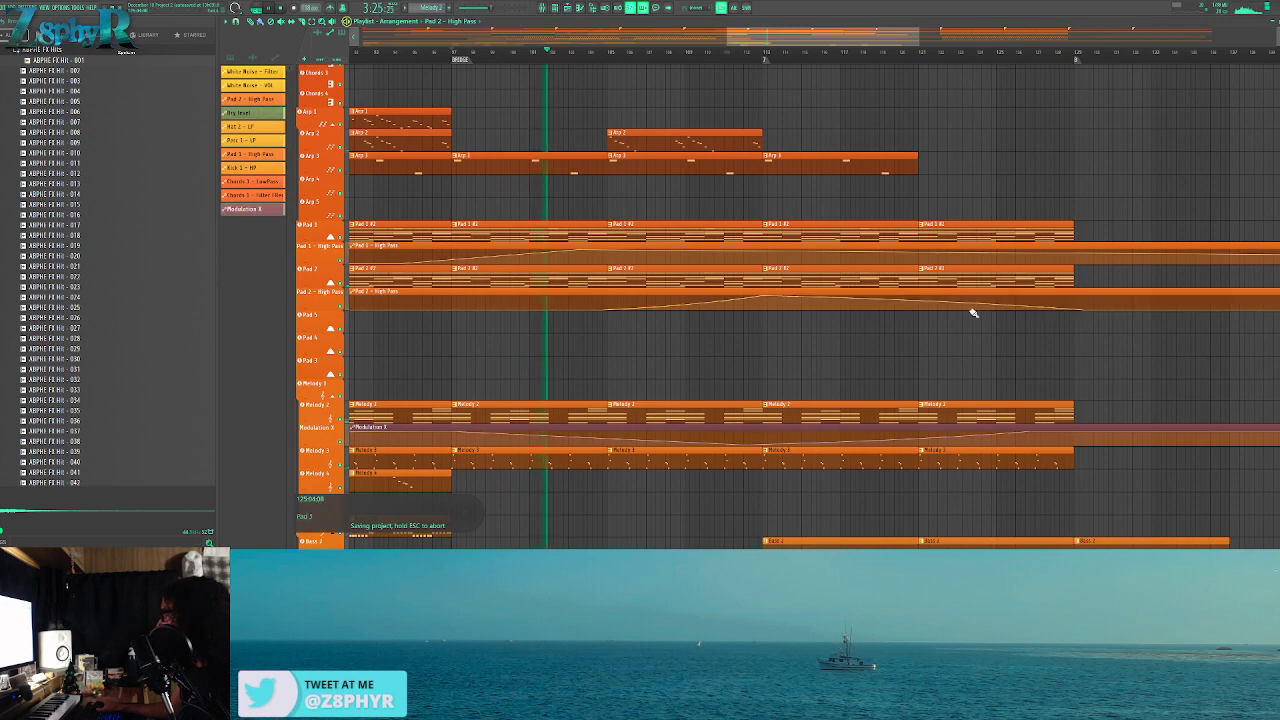
drag(740, 258, 1054, 263)
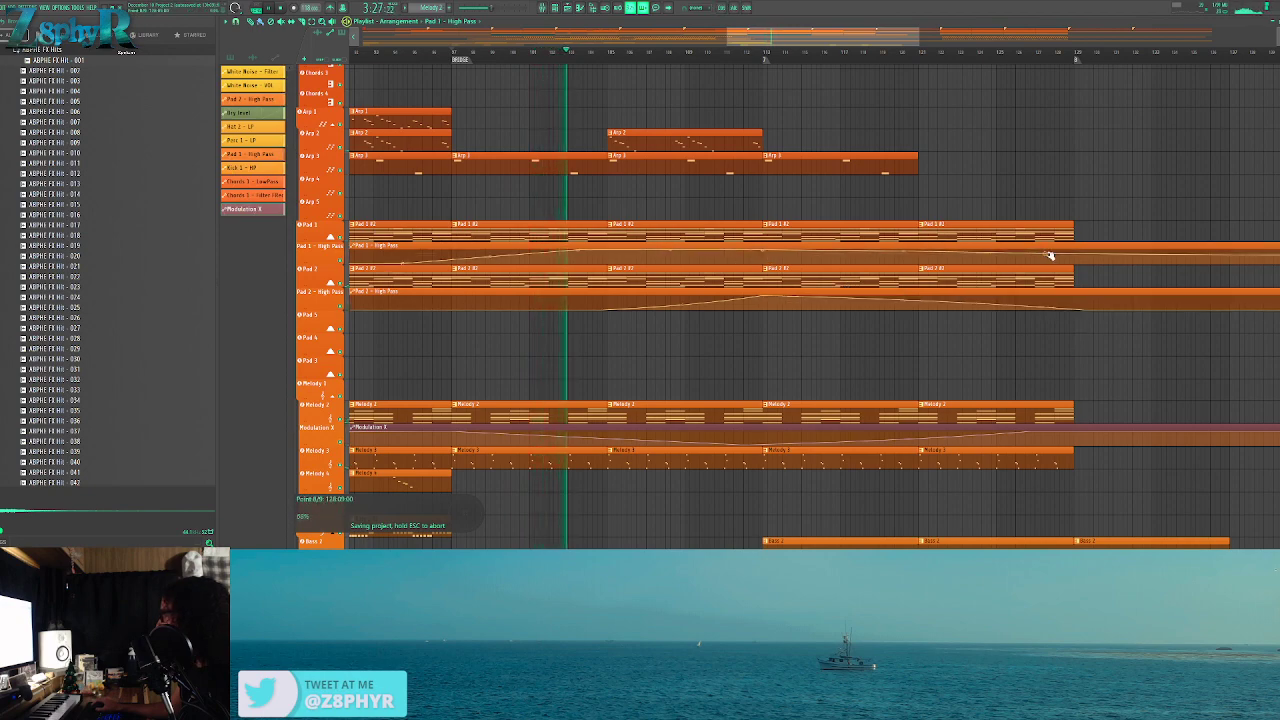
Open the EQ on Melody 3's mixer track and raise the frequency of its Band 1 high pass
scroll(771, 200, down, 8)
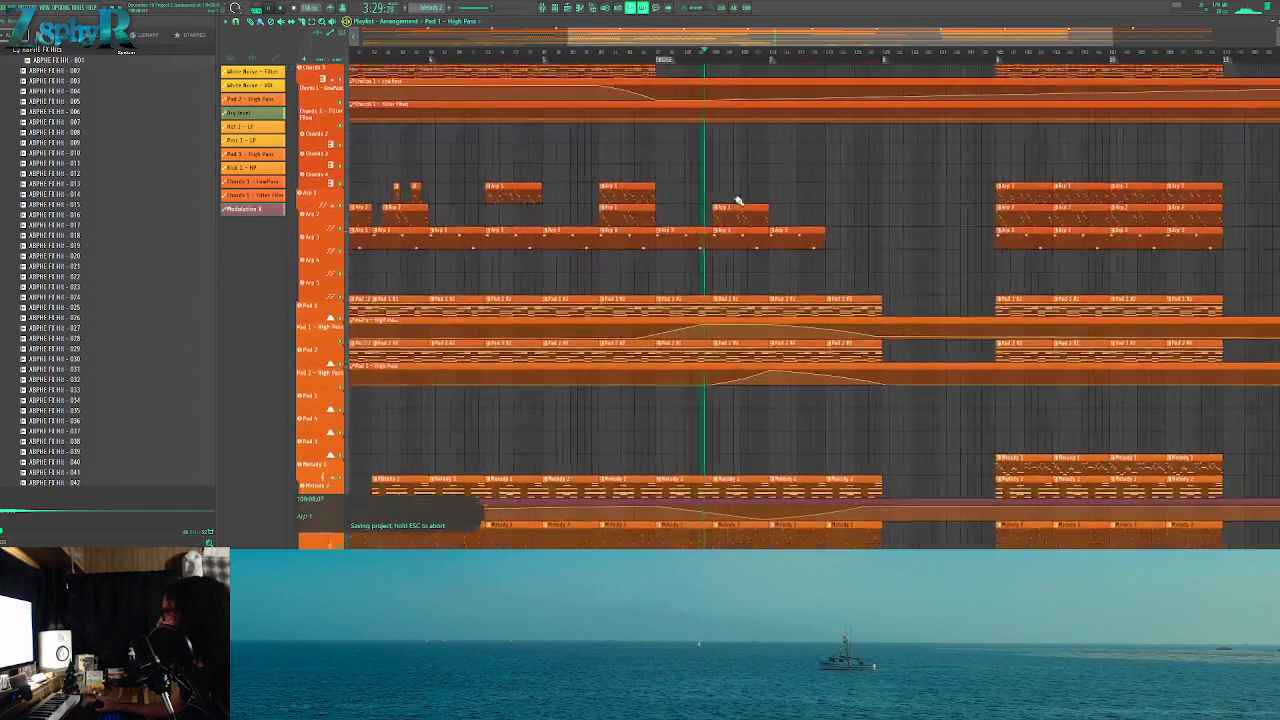
scroll(718, 171, down, 10)
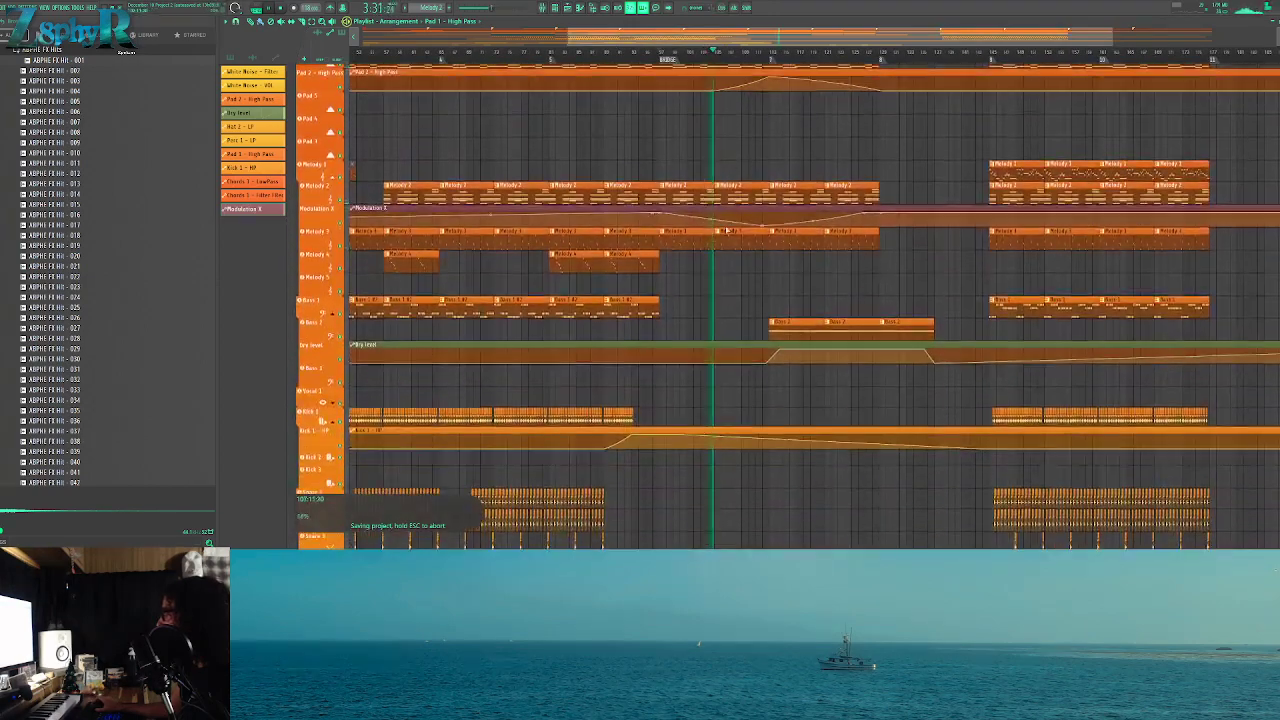
click(726, 234)
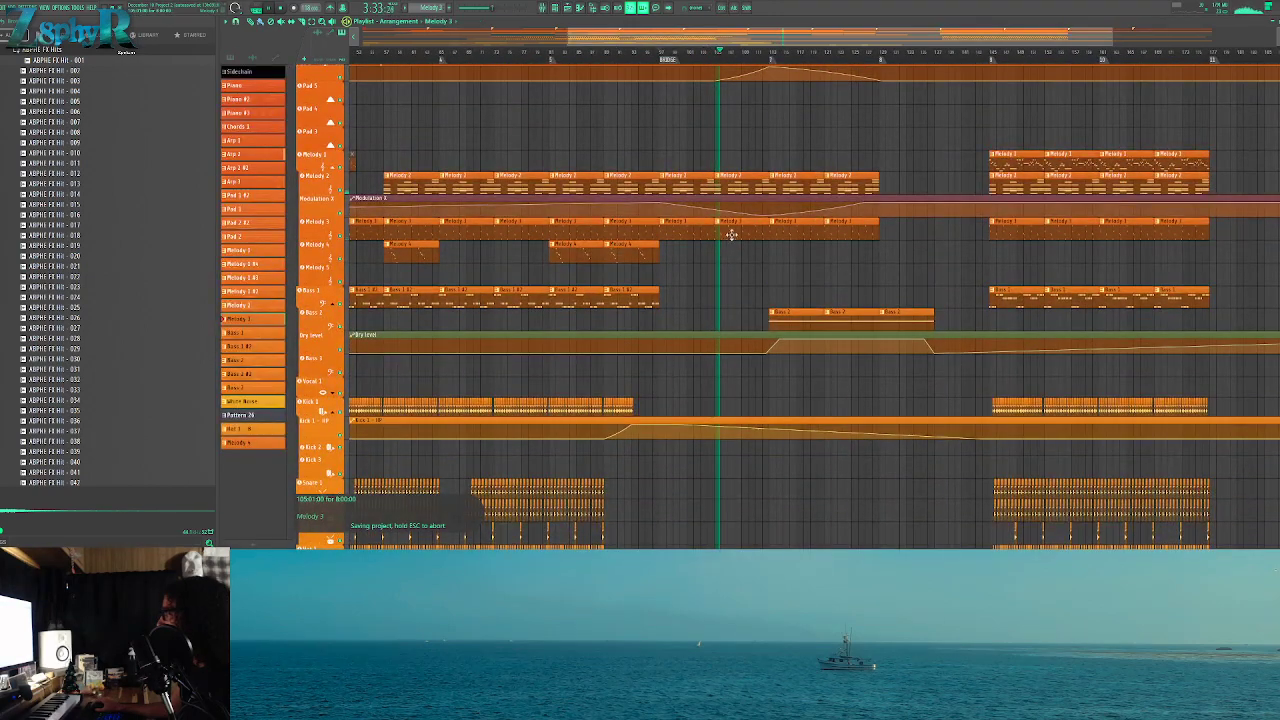
click(543, 8)
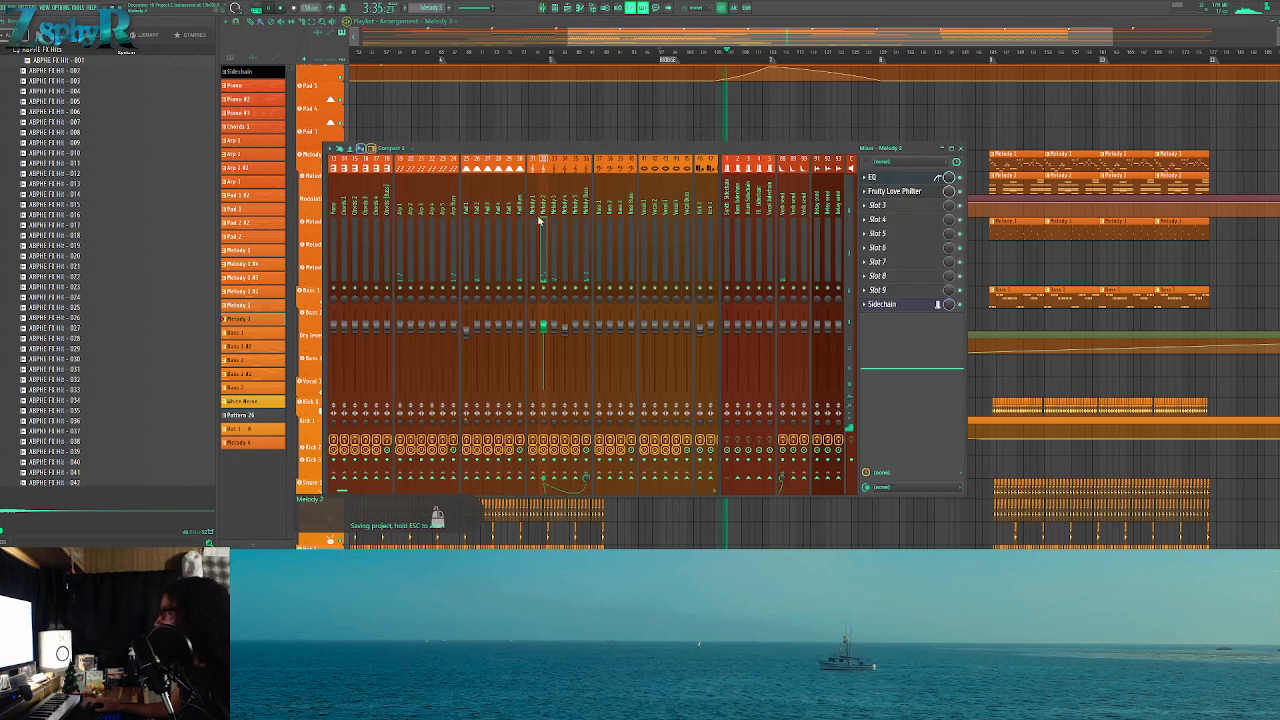
right_click(694, 128)
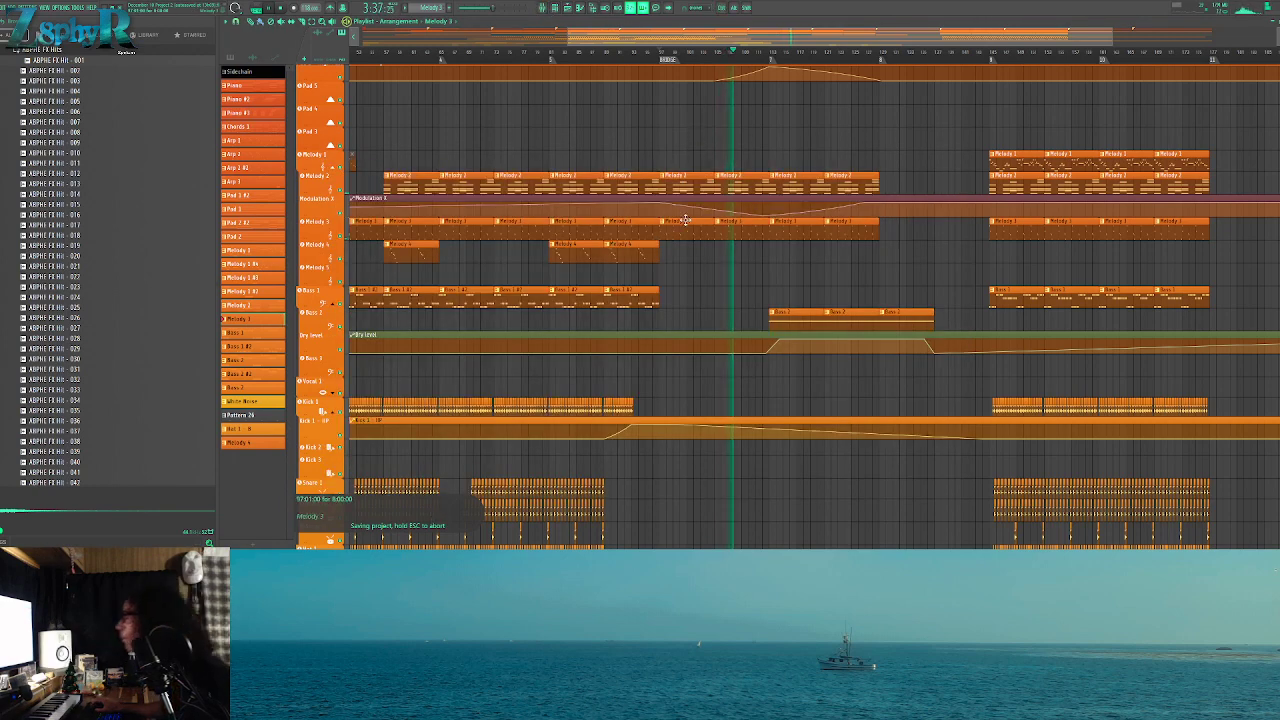
click(545, 12)
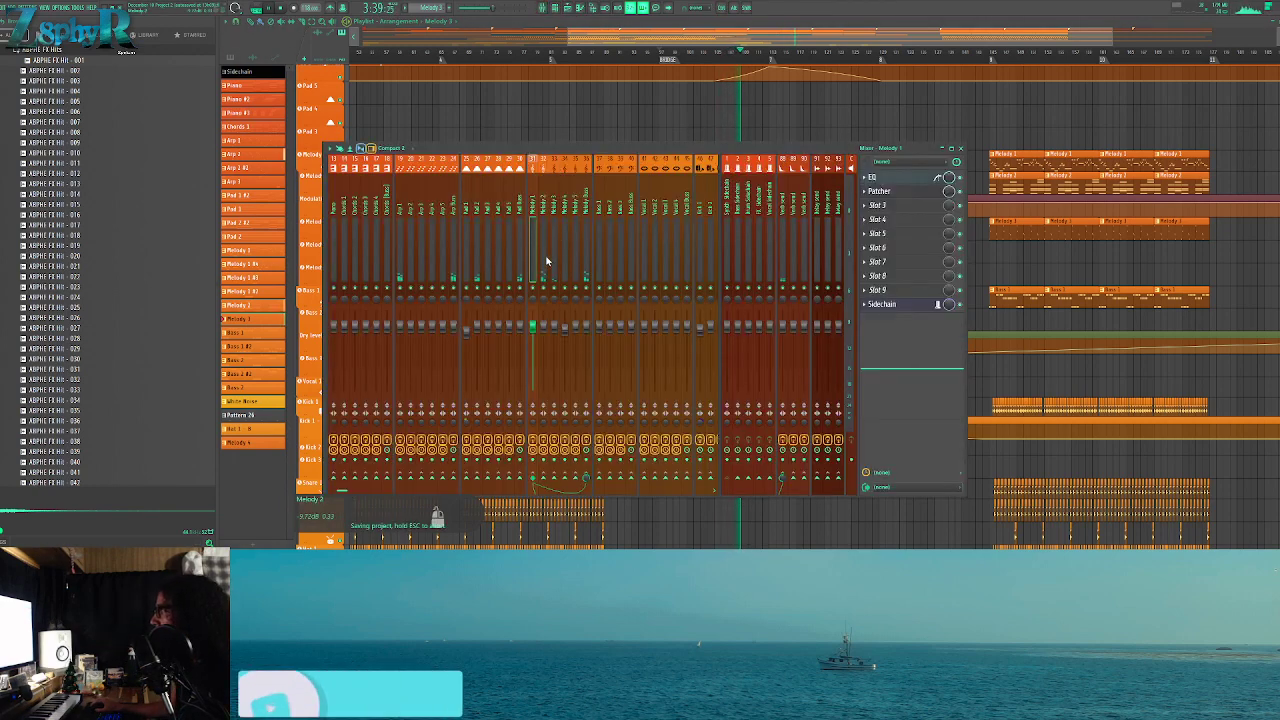
click(913, 179)
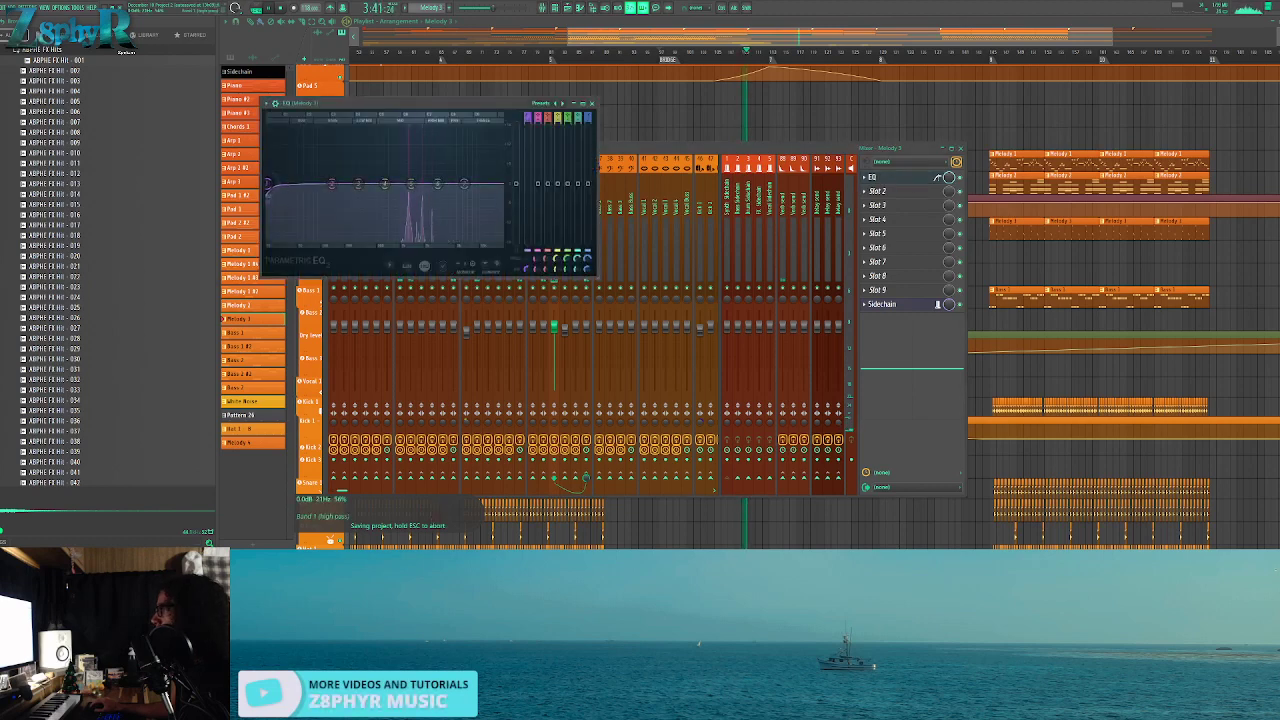
drag(268, 184, 373, 184)
click(818, 489)
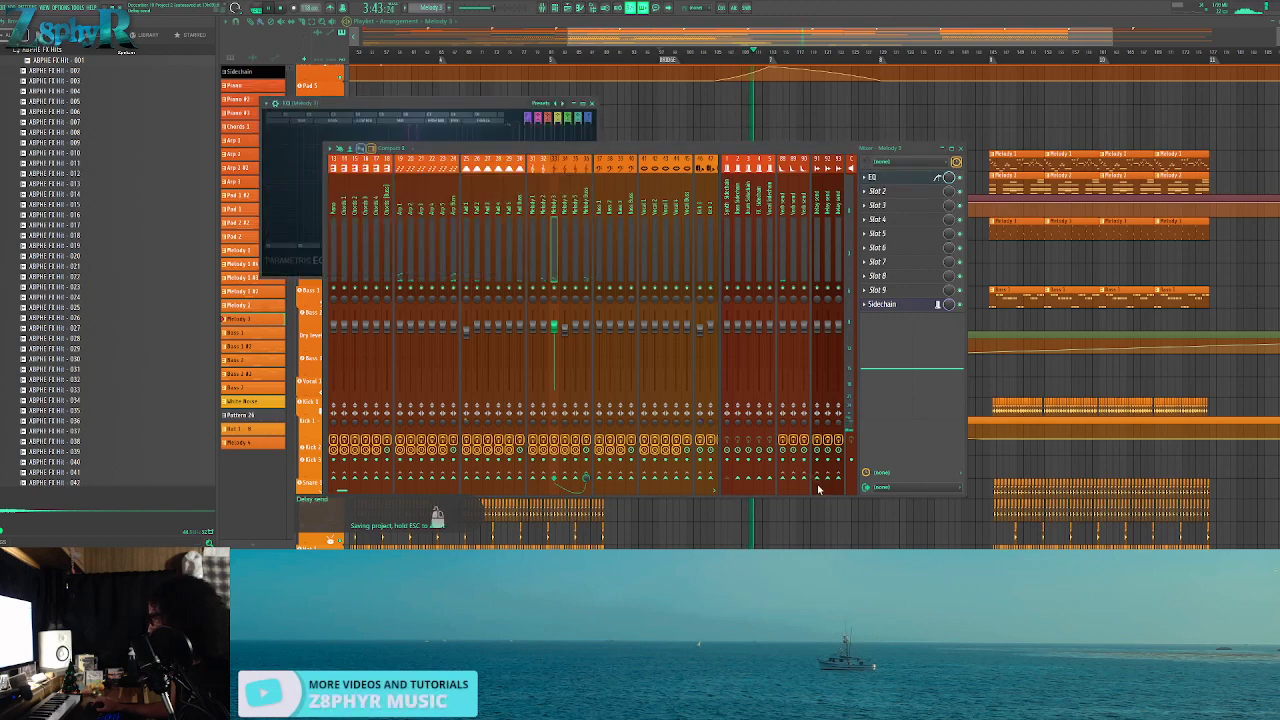
click(898, 193)
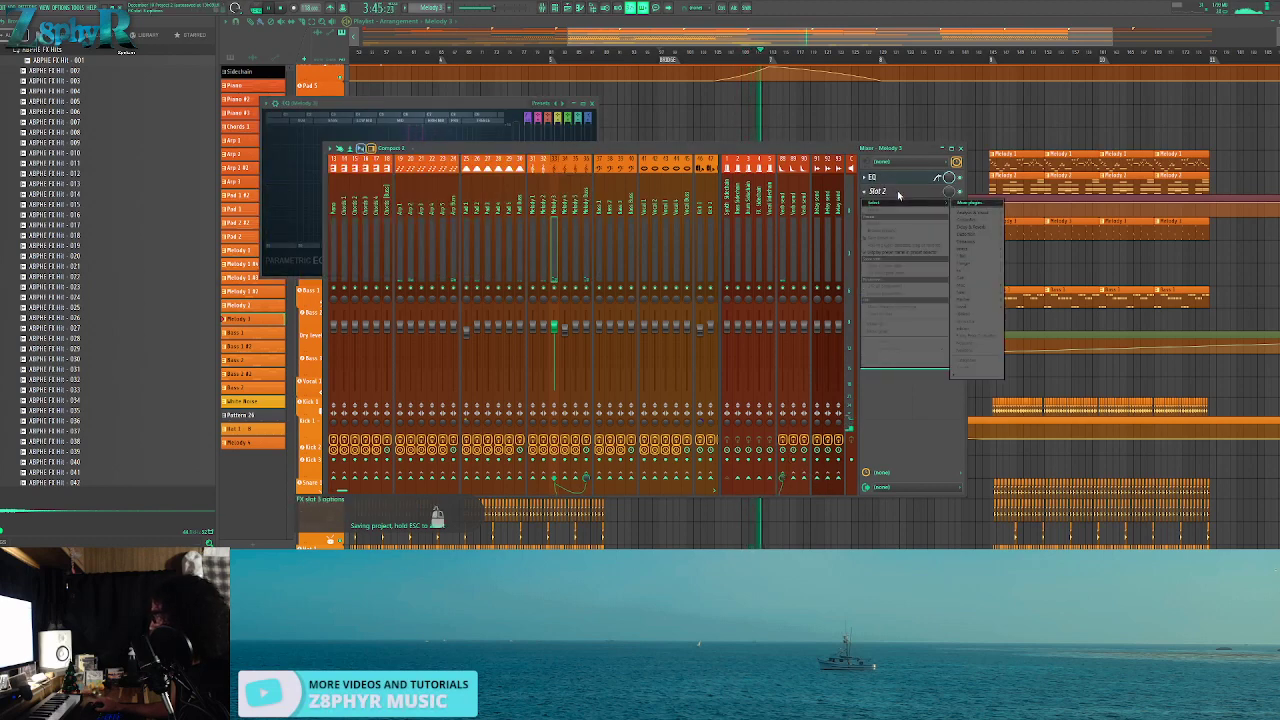
mouse_move(989, 259)
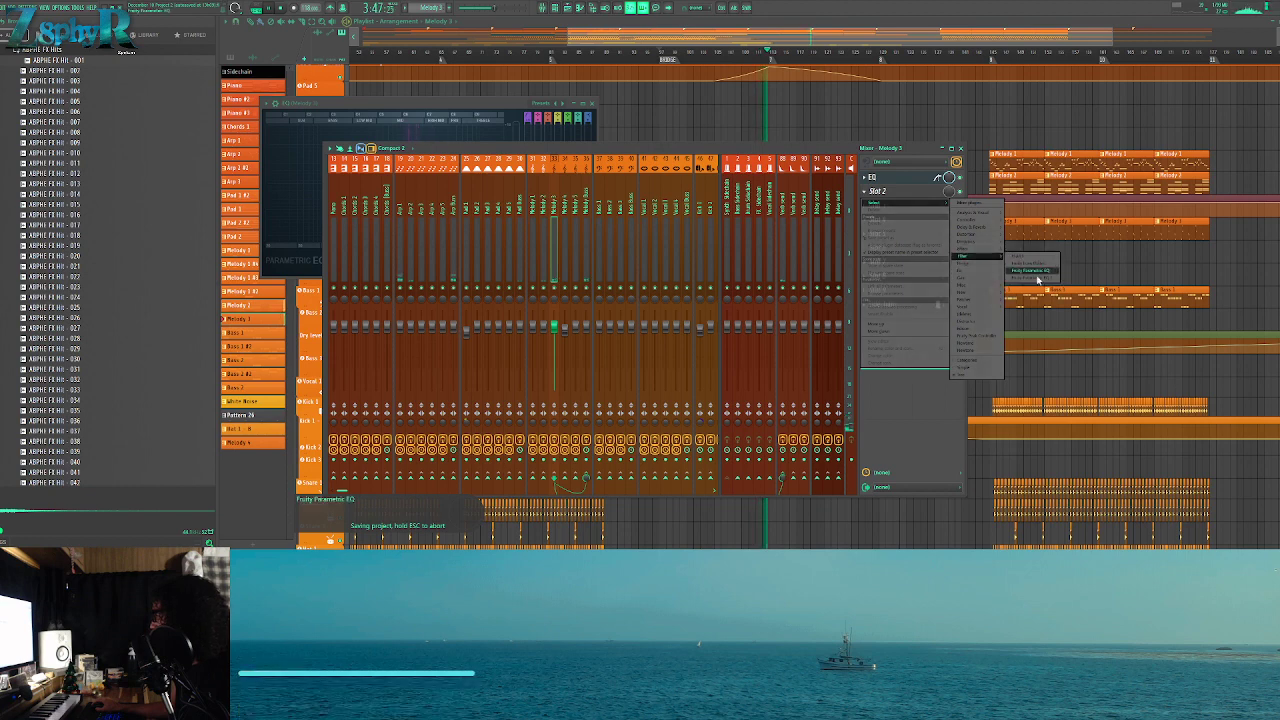
click(1039, 263)
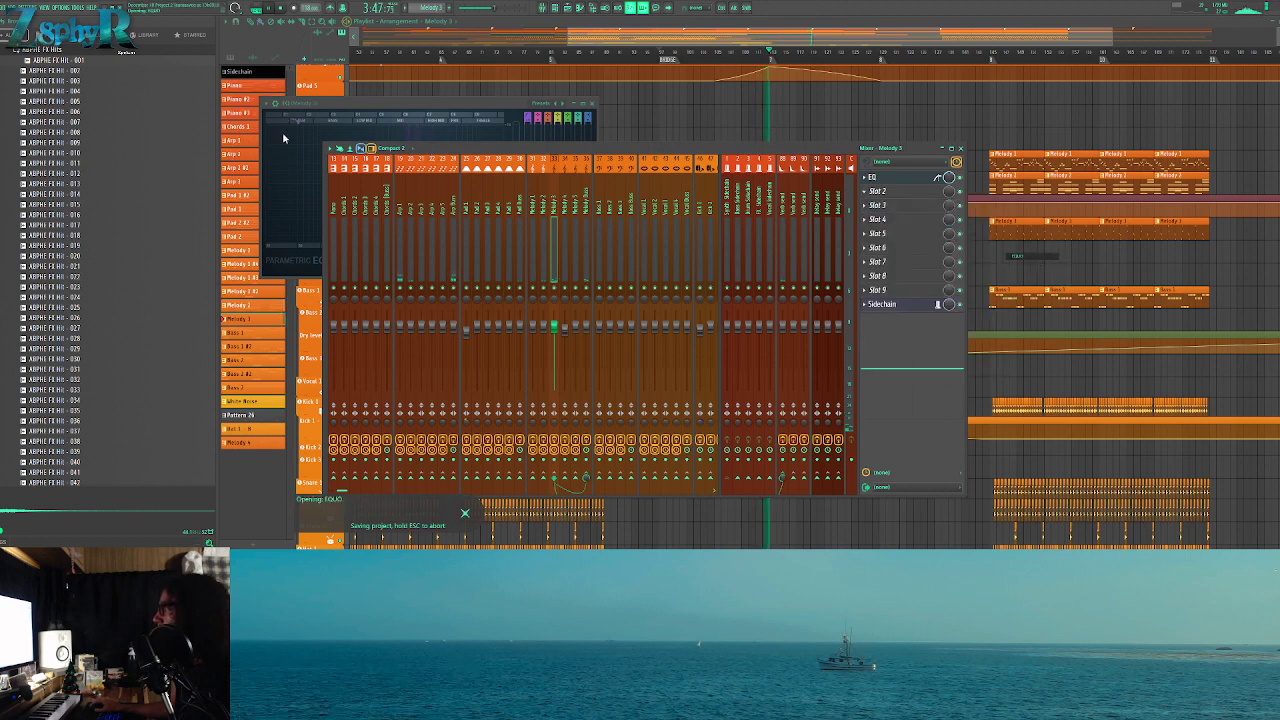
click(552, 118)
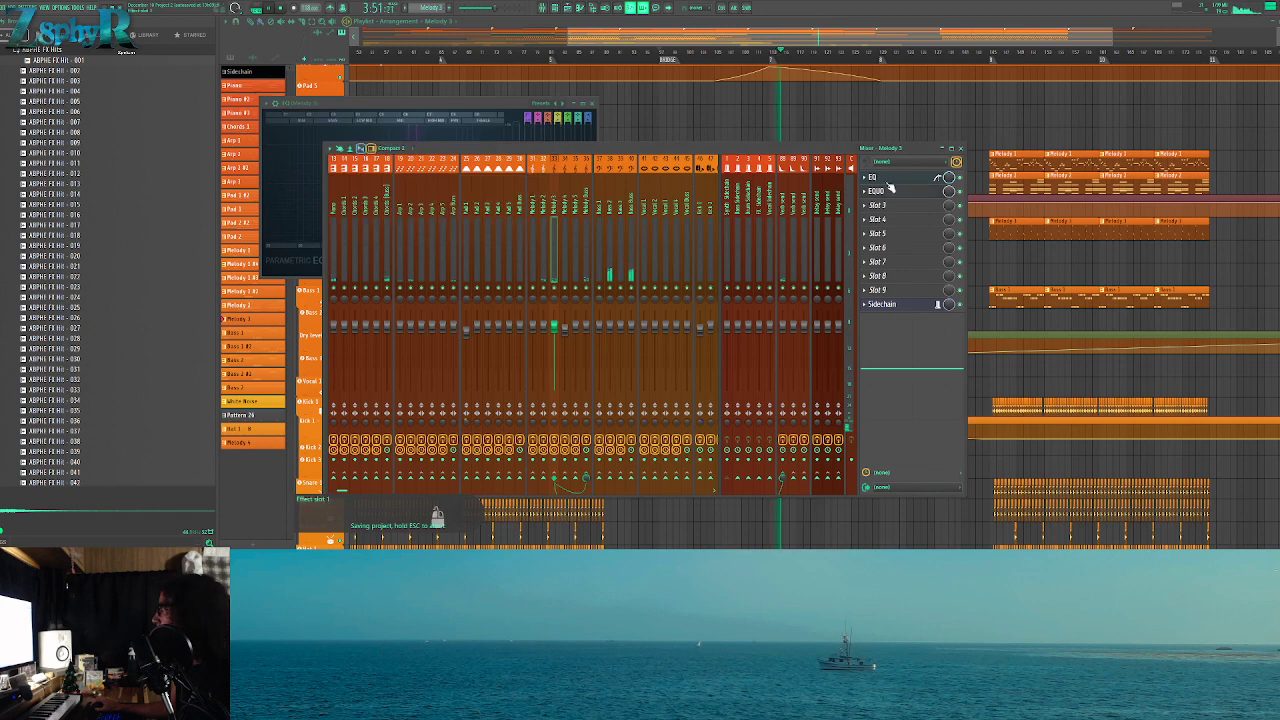
click(867, 192)
click(874, 210)
Load Fruity Love Philter into the second effect slot of Melody 3's mixer track and apply its Simple highpass preset
click(865, 192)
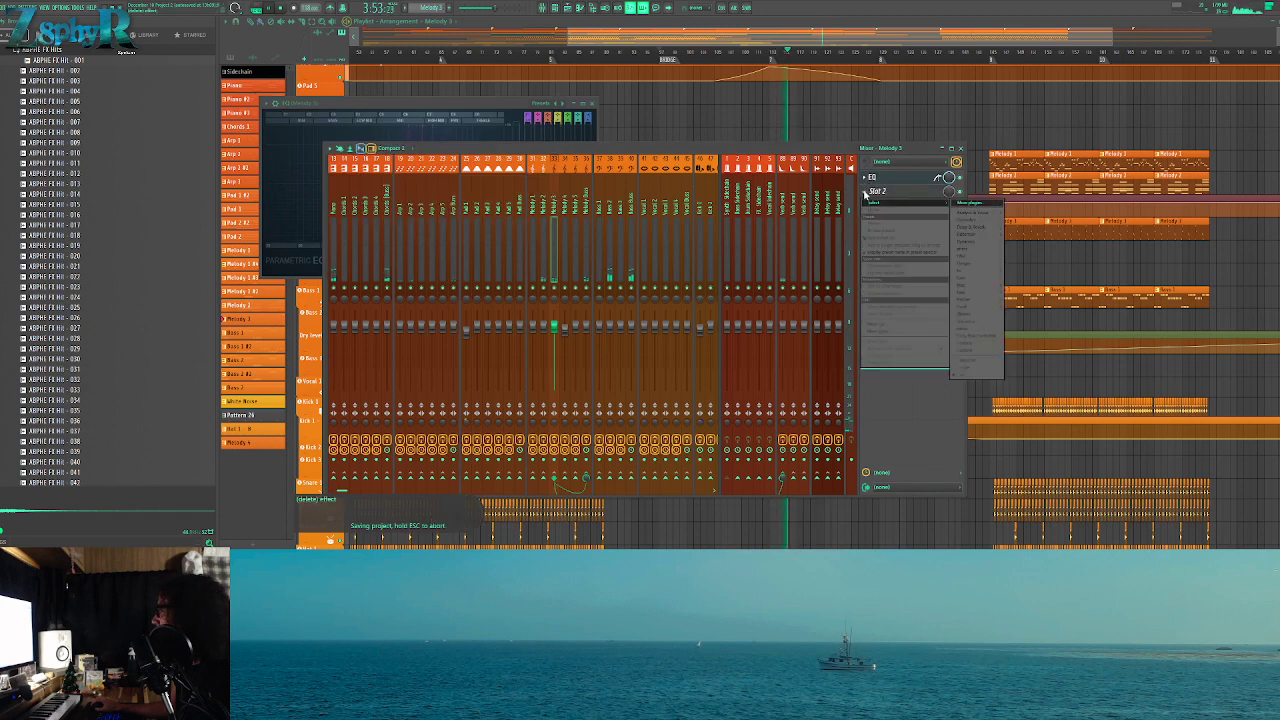
mouse_move(980, 260)
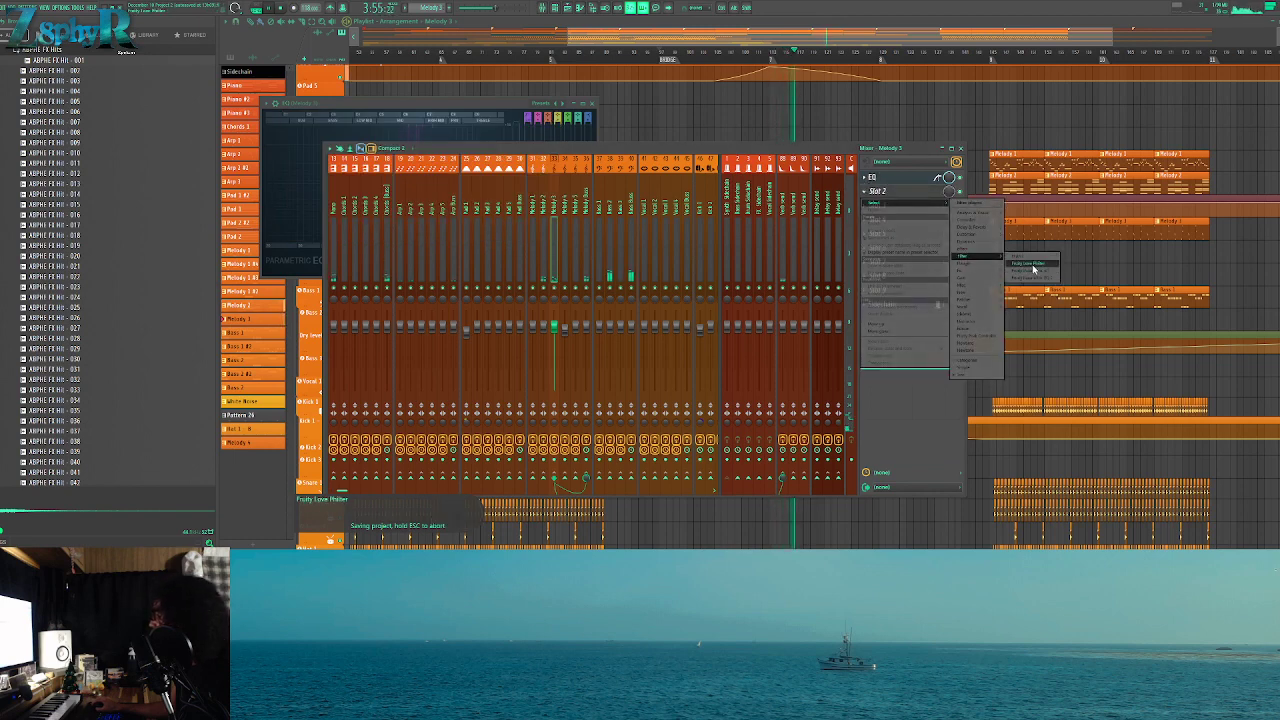
click(1035, 265)
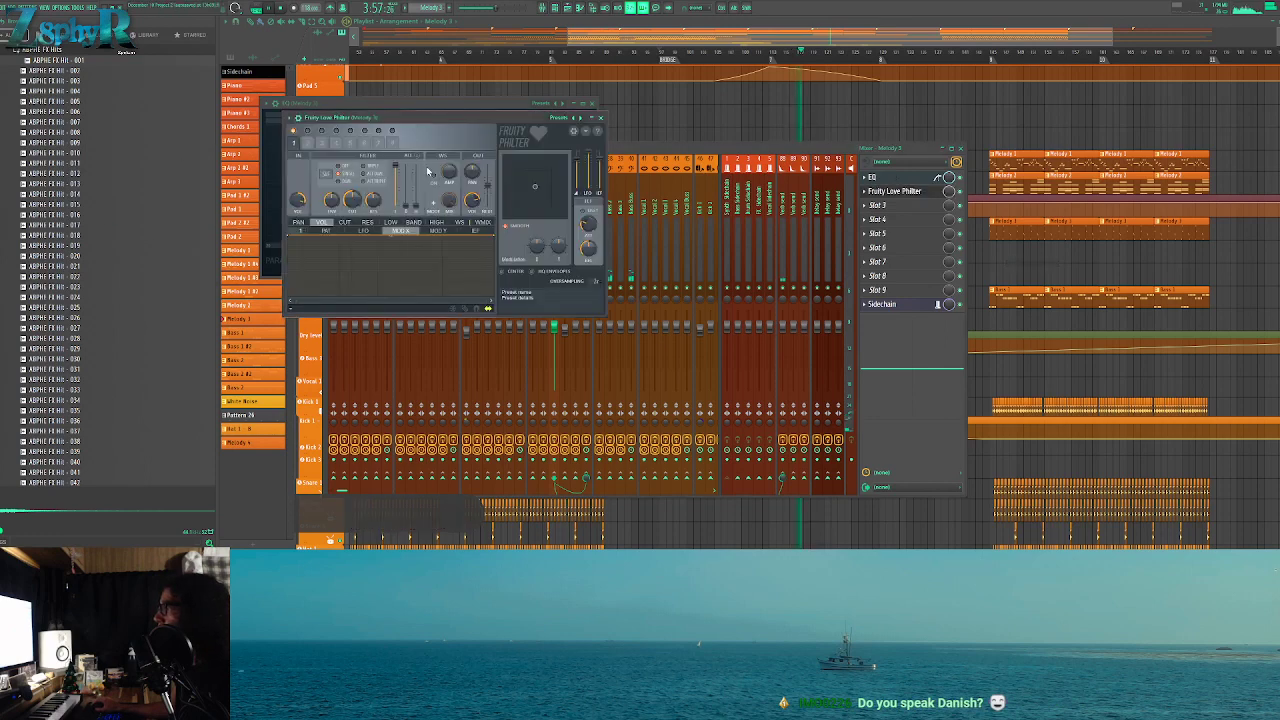
click(560, 121)
mouse_move(598, 124)
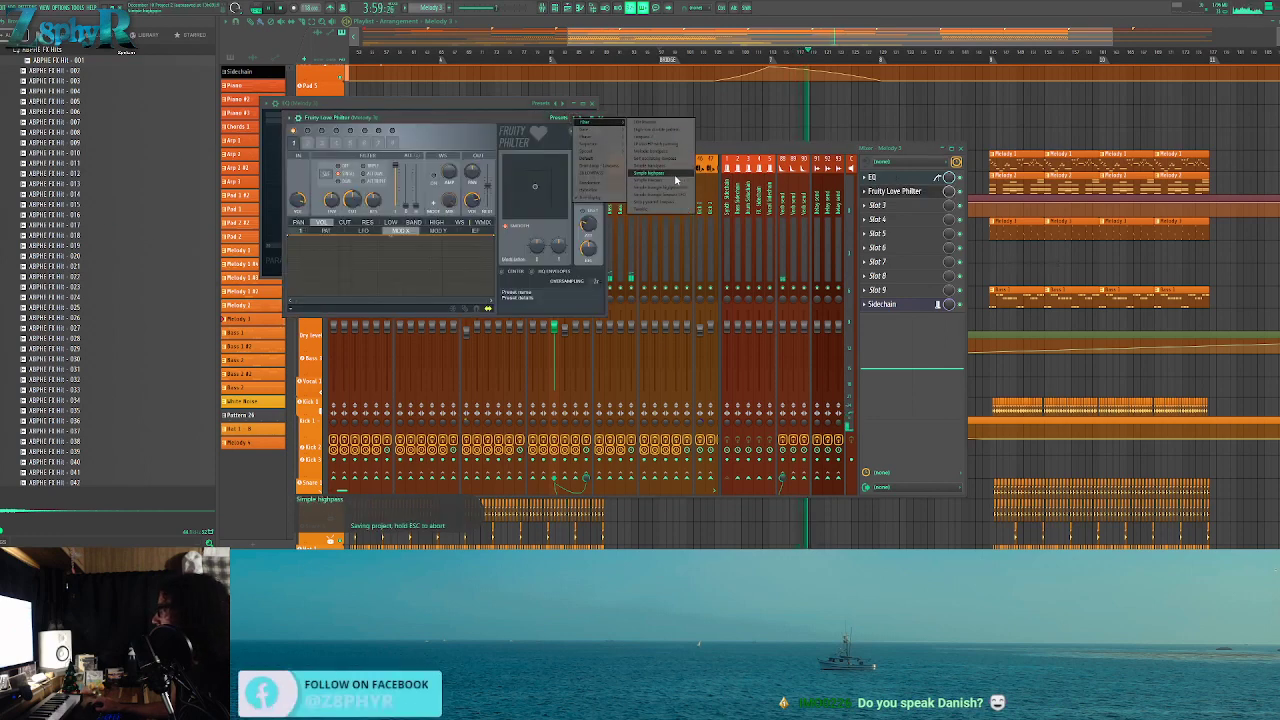
click(668, 174)
Create an automation clip for the Love Philter's Modulation X and move its track directly below Melody 3 in the playlist
right_click(535, 248)
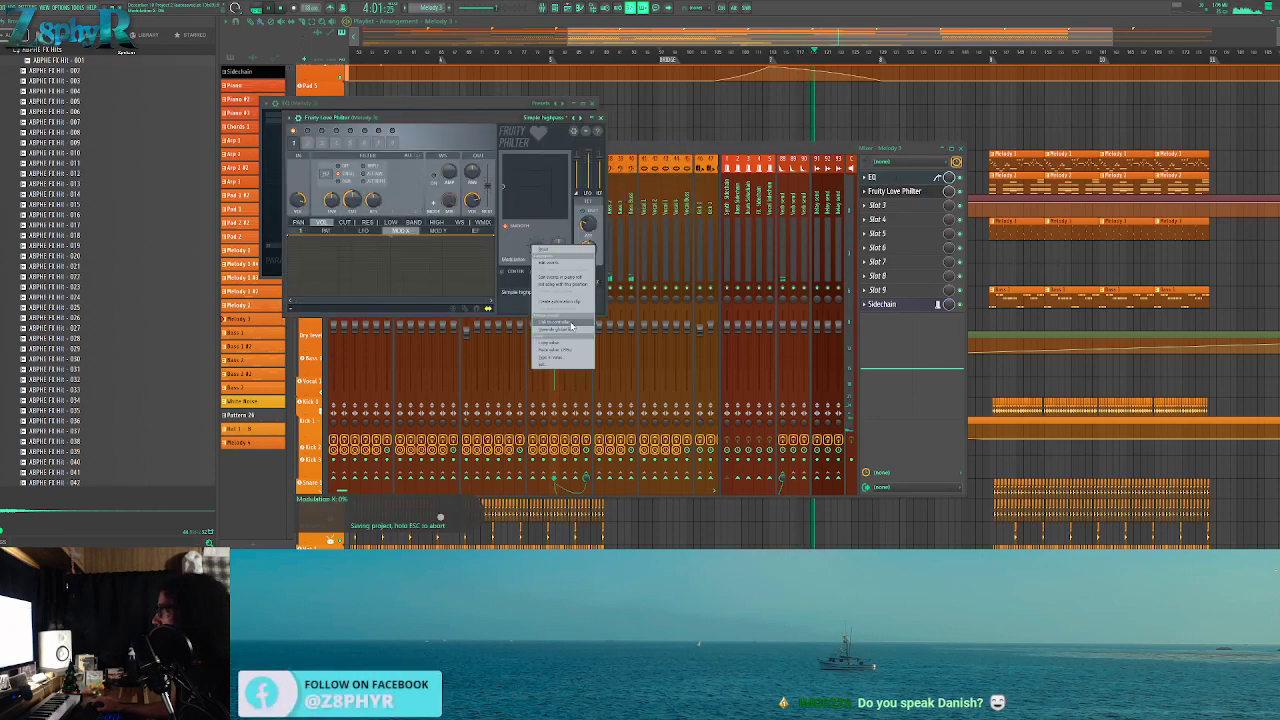
click(575, 303)
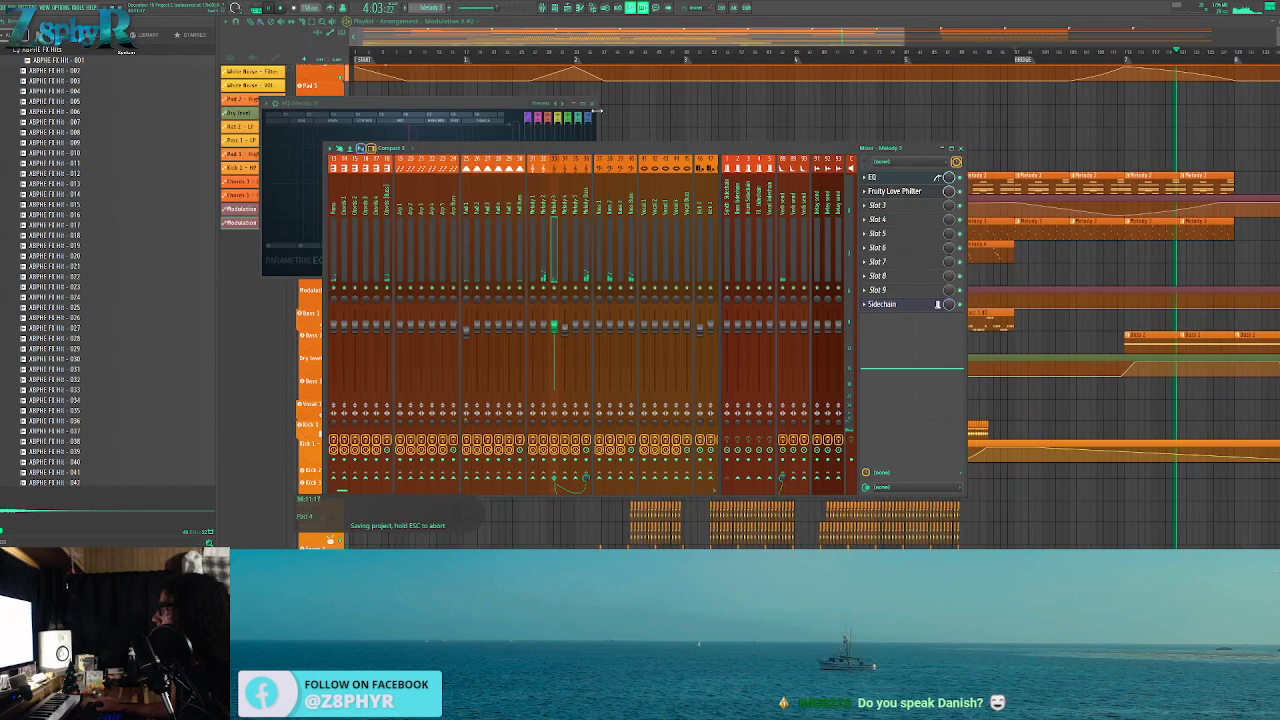
drag(834, 119, 609, 147)
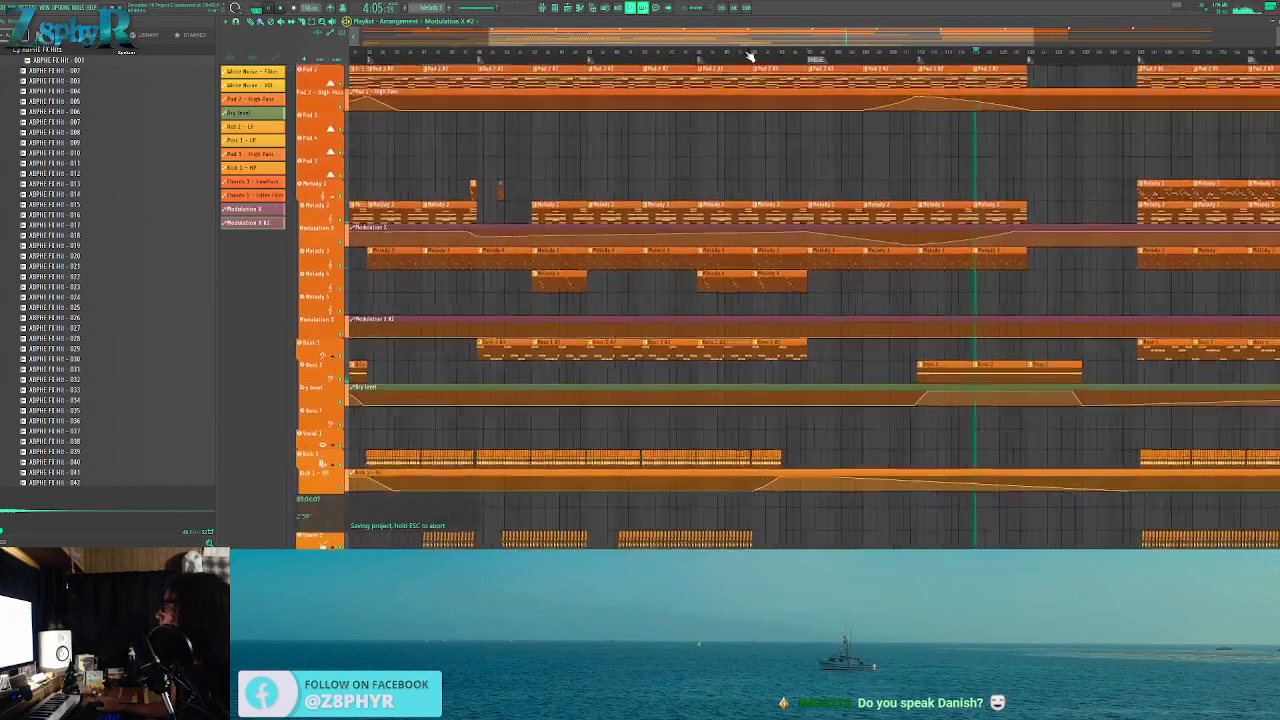
click(751, 53)
scroll(320, 325, up, 2)
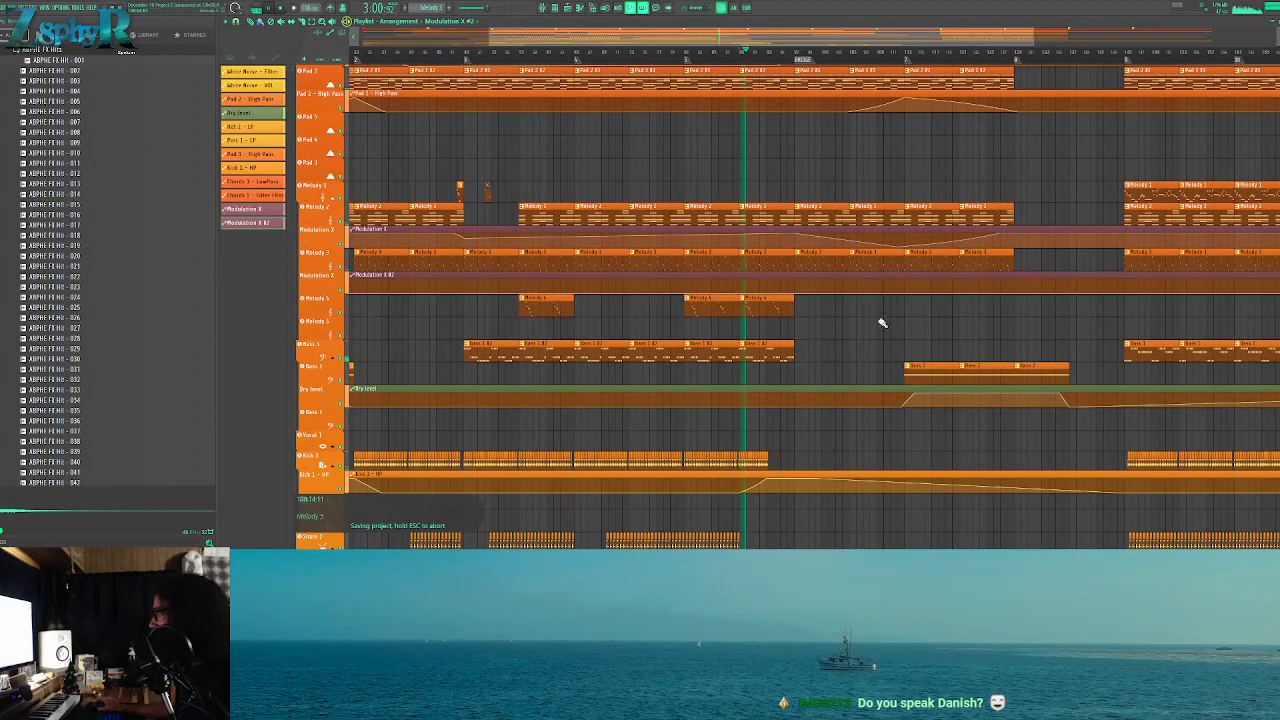
Shape Melody 3's Modulation X curve to rise from bar 97 to about 109, hold until about 119 and fall by bar 129, then save the project
right_click(879, 283)
right_click(944, 282)
right_click(1018, 294)
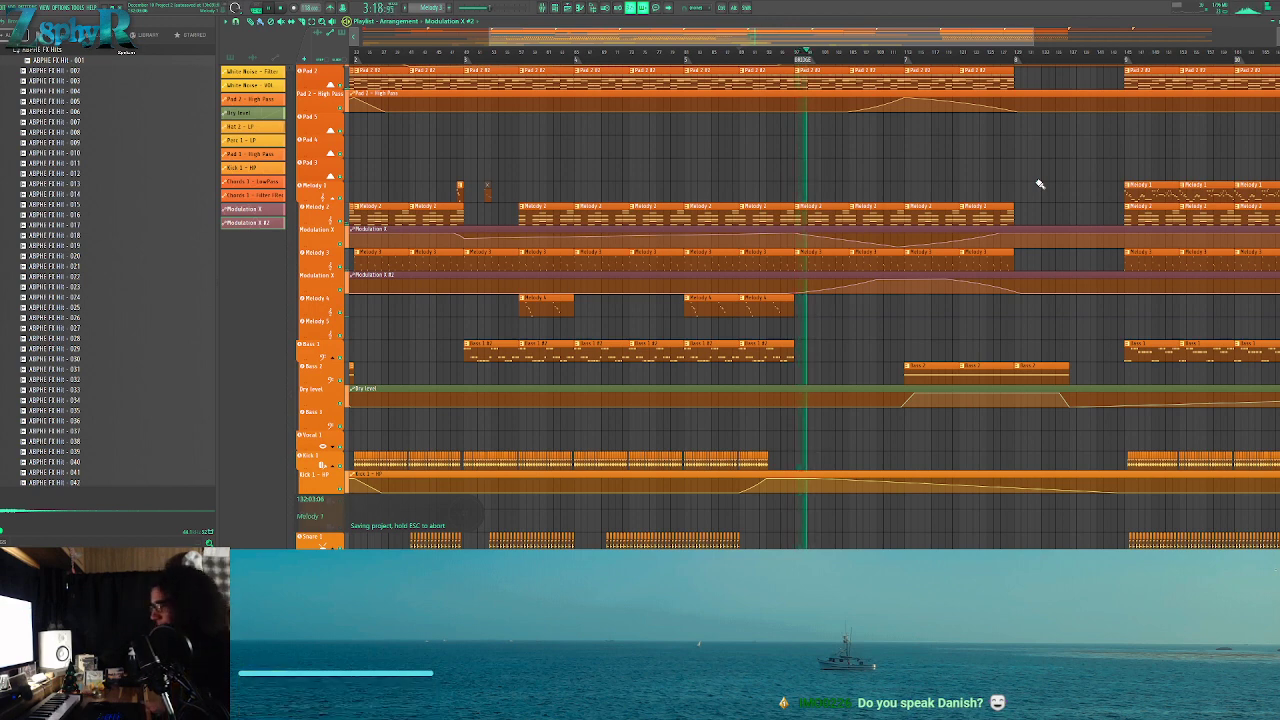
key(space)
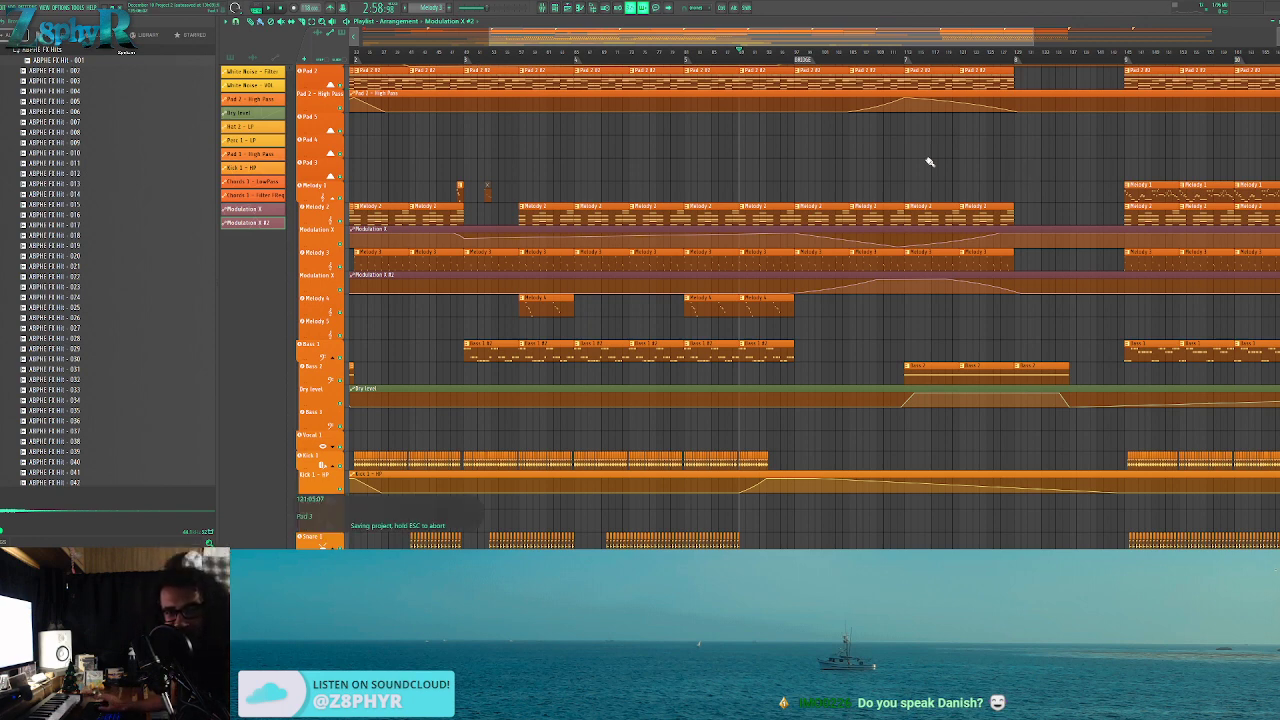
key(ctrl+s)
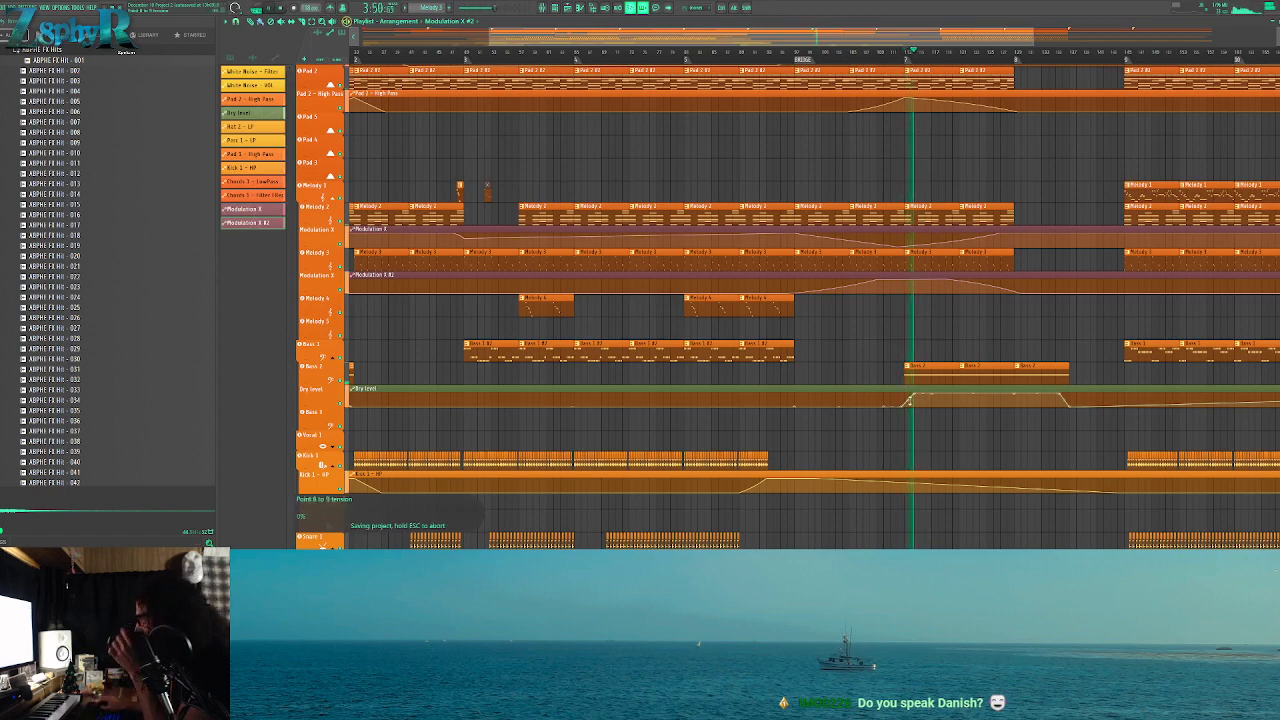
Make the Piano #3 clip at bar 113 unique and open its notes in the piano roll
drag(889, 337, 520, 287)
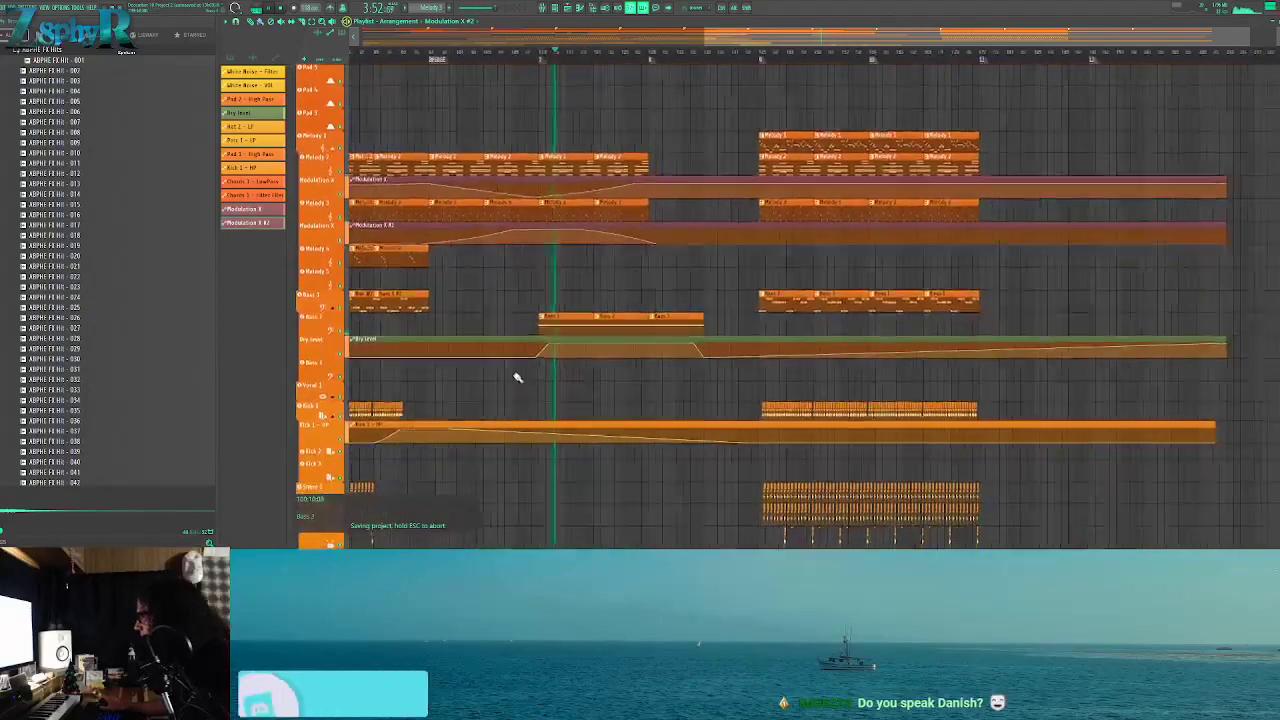
scroll(514, 363, up, 4)
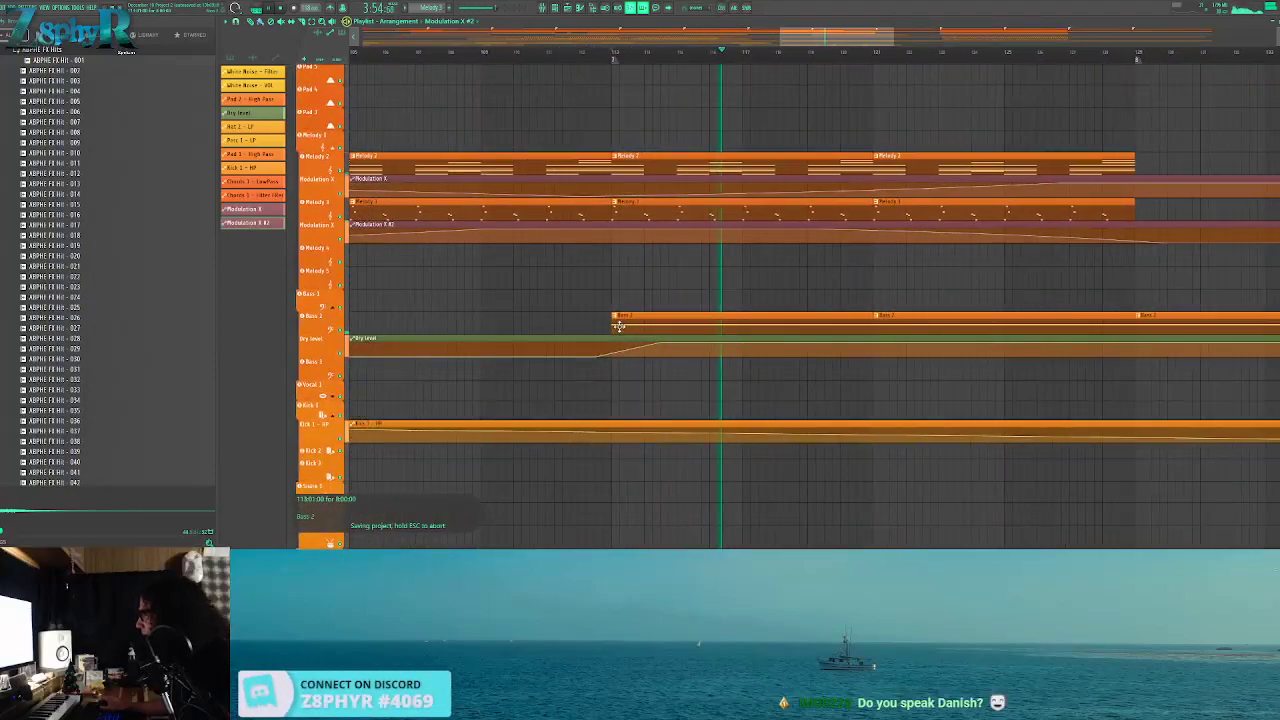
scroll(634, 297, up, 3)
scroll(660, 230, down, 4)
scroll(660, 230, up, 4)
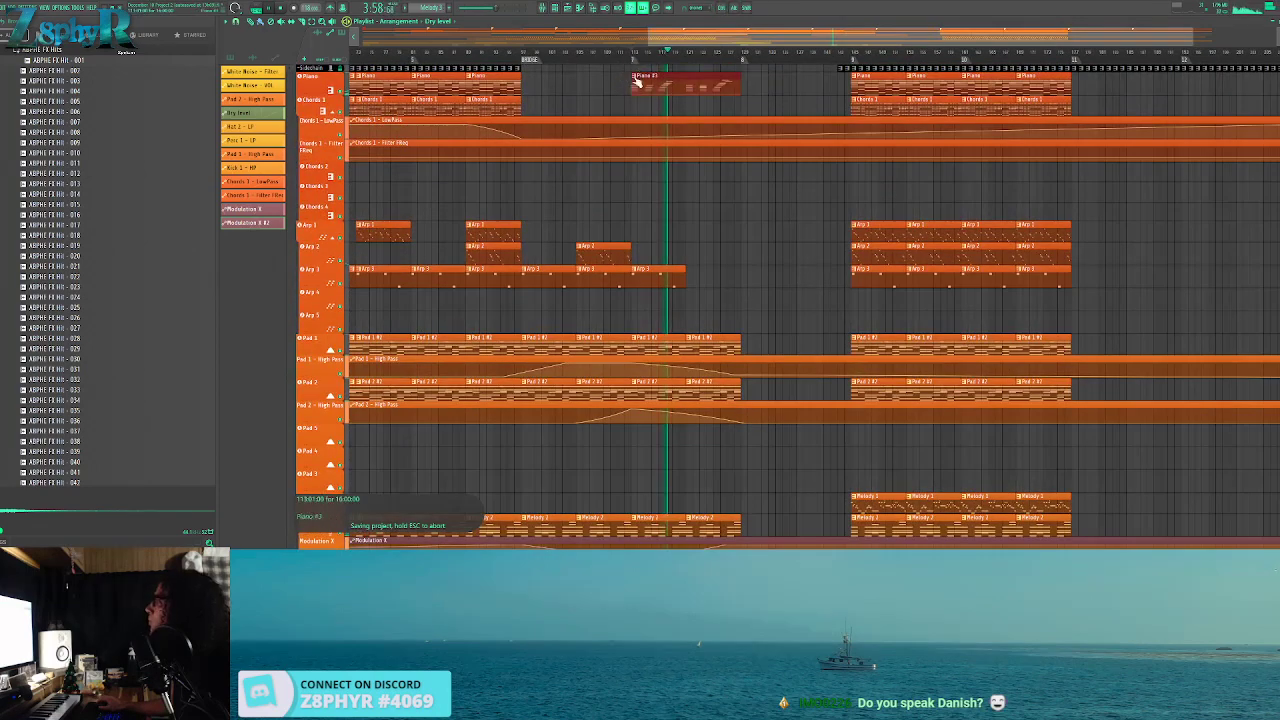
click(636, 78)
click(663, 128)
double_click(655, 80)
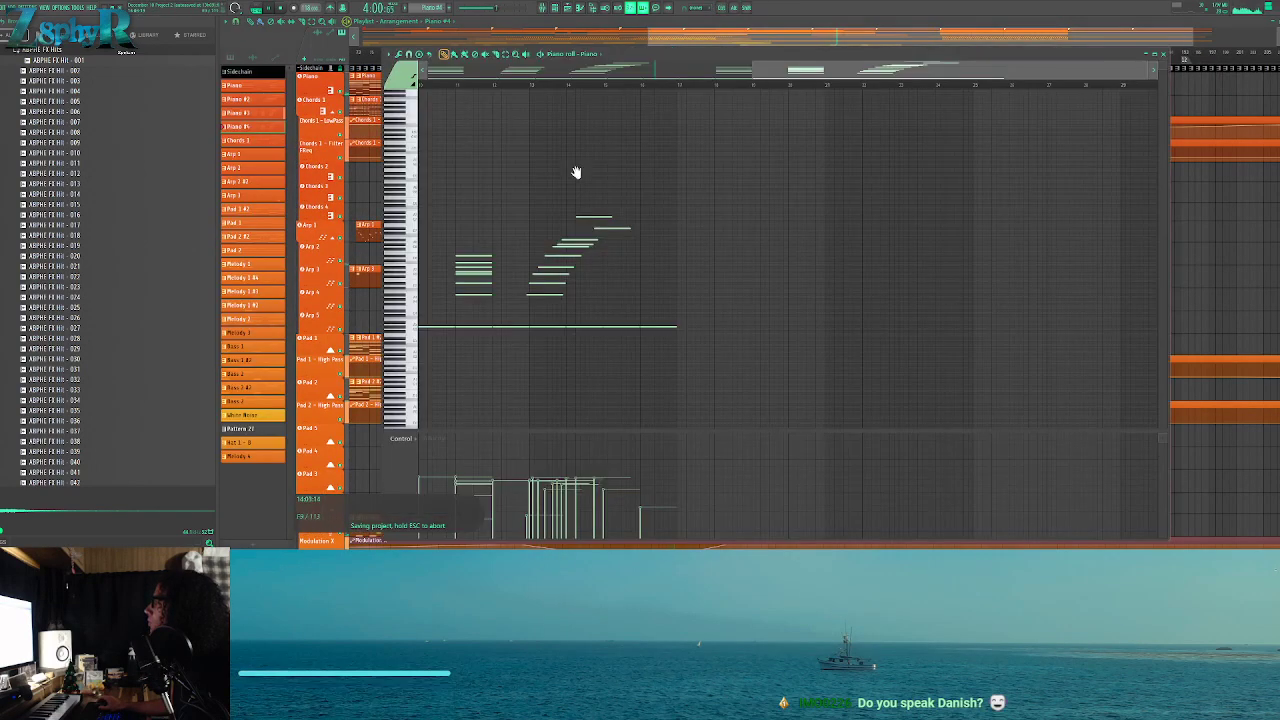
Shift the piano's low bass notes in bars 8, 15 and 16 of the pattern by an octave, then return to the playlist
drag(692, 316, 701, 335)
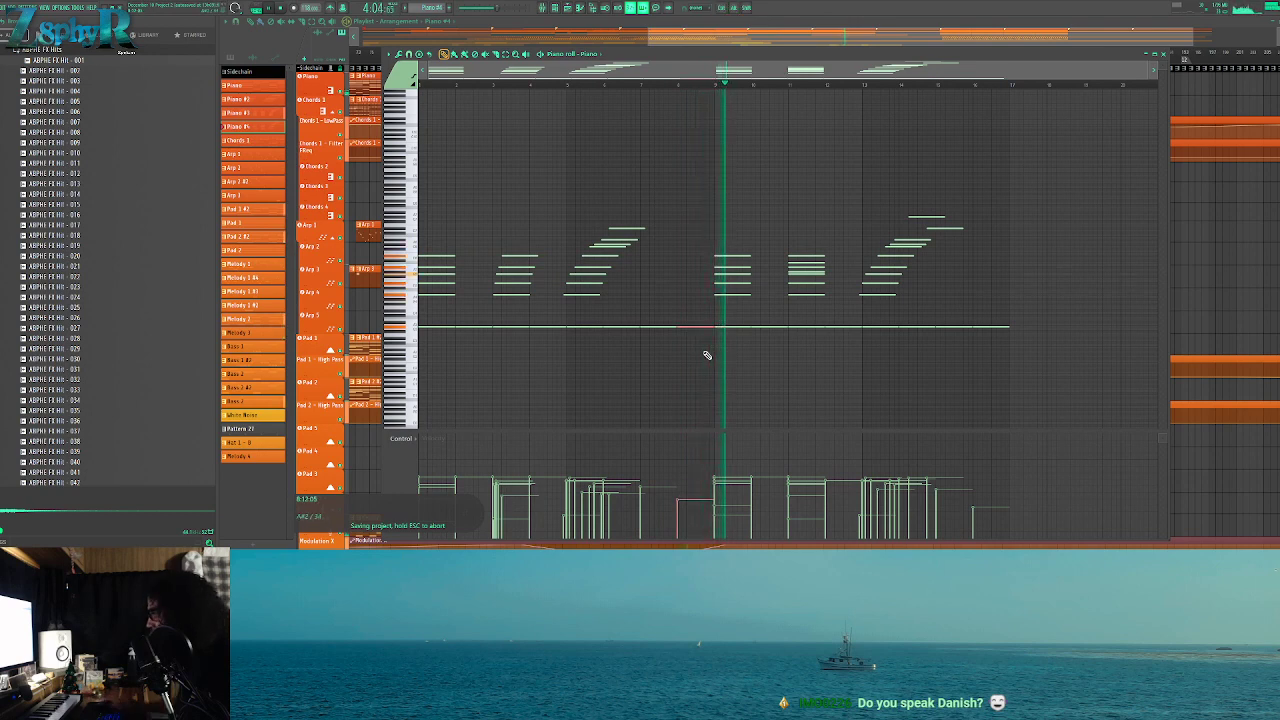
key(ctrl+Down)
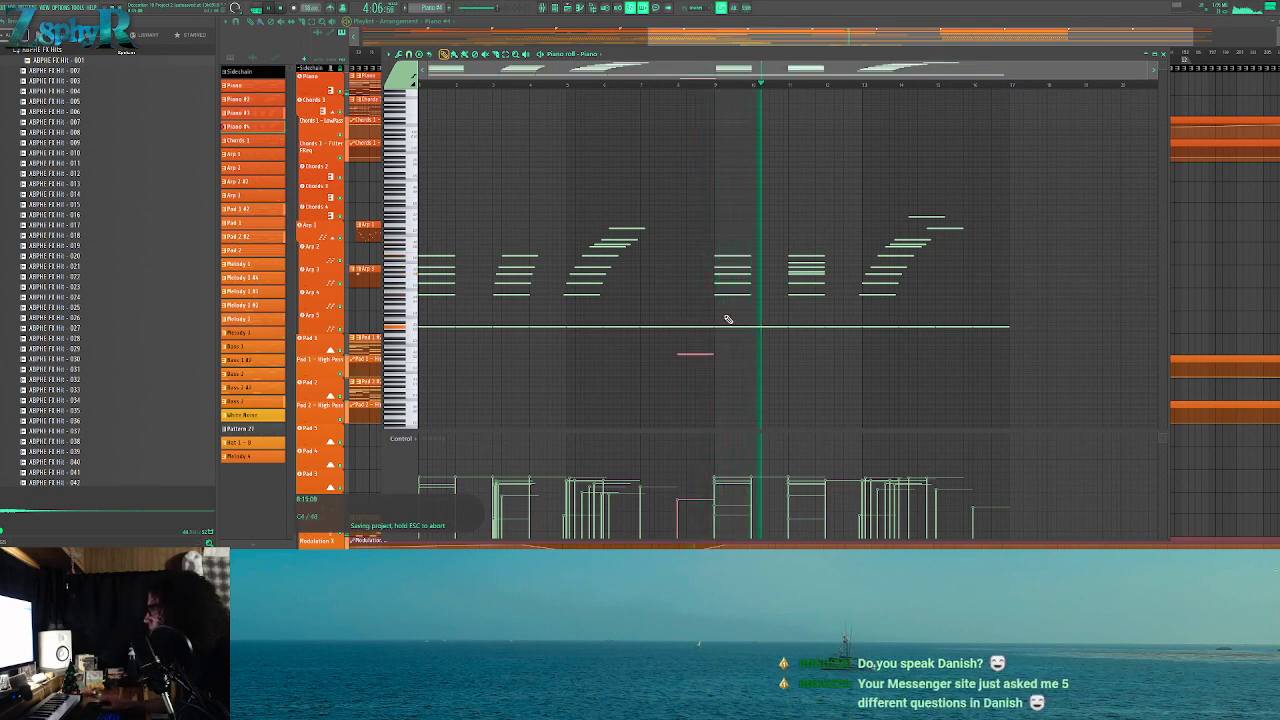
click(630, 85)
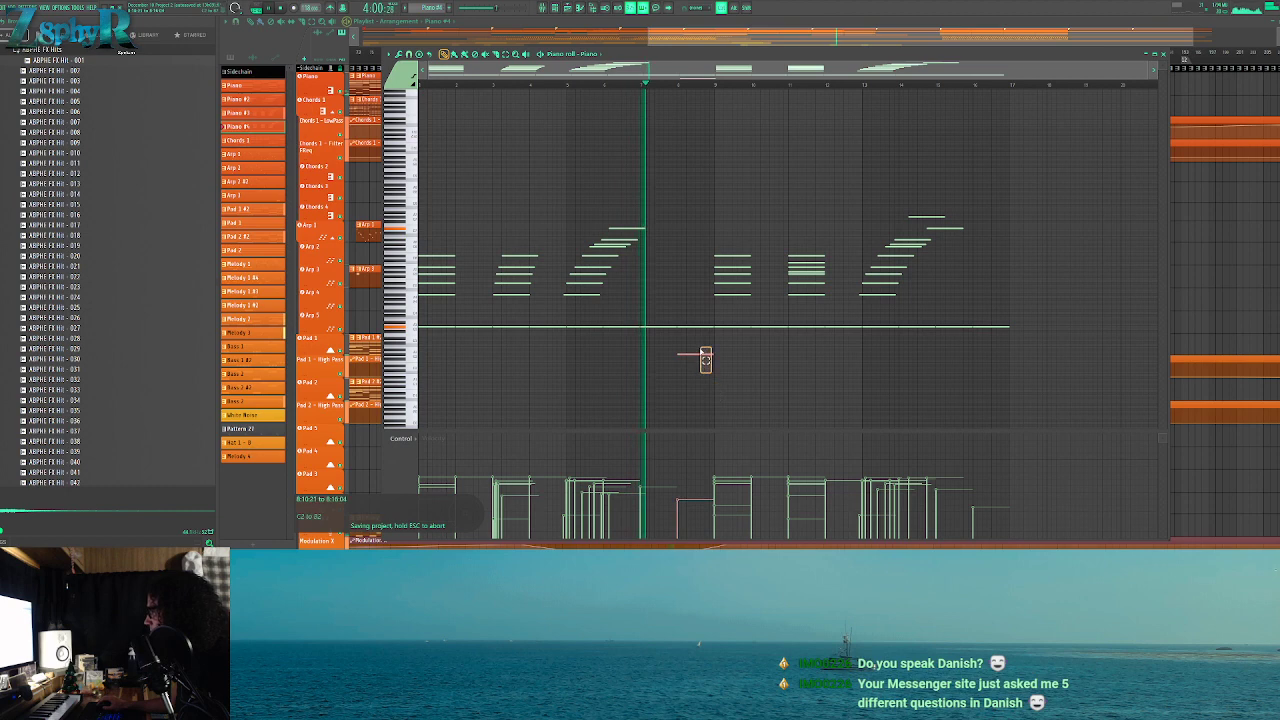
click(962, 326)
key(ctrl+Down)
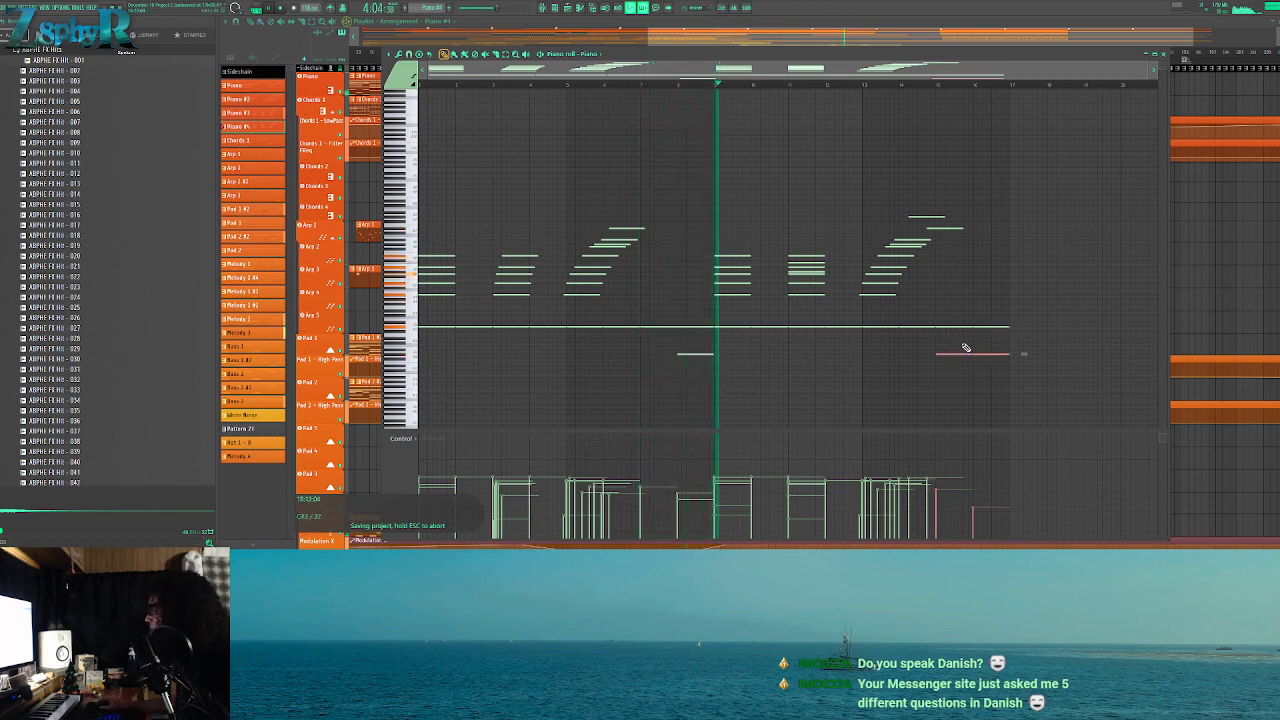
drag(985, 348, 998, 364)
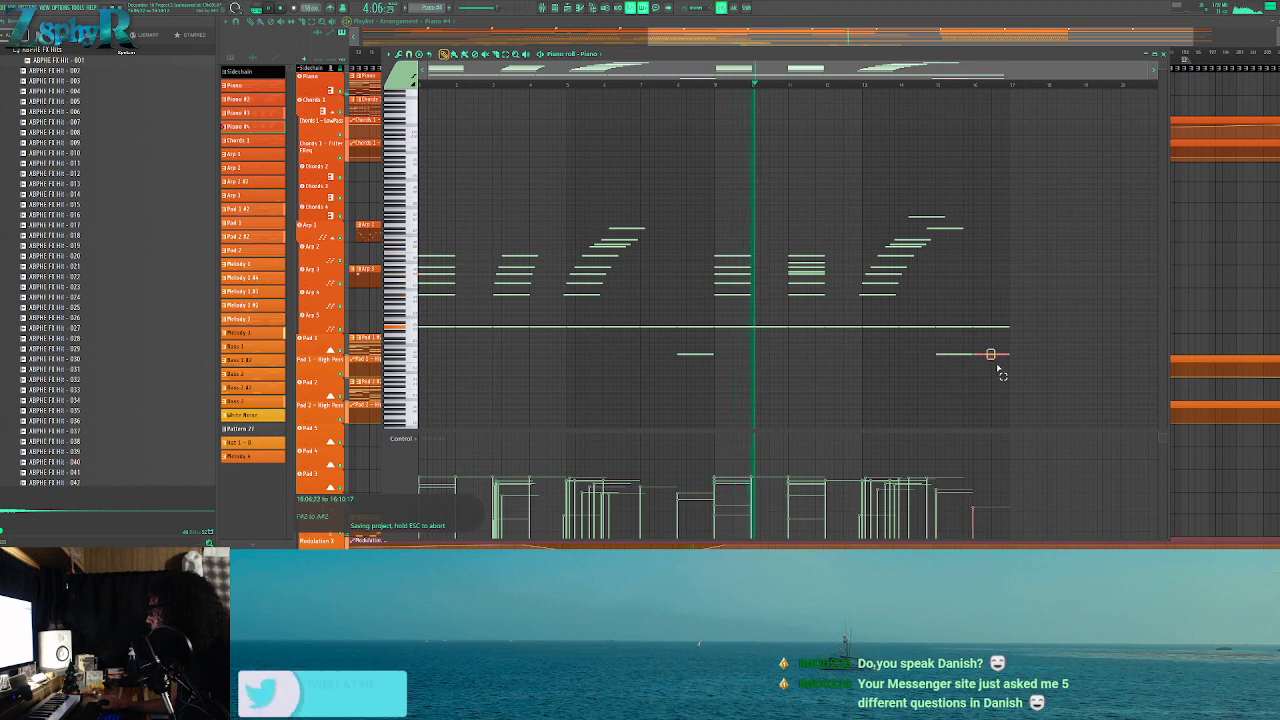
key(ctrl+Up)
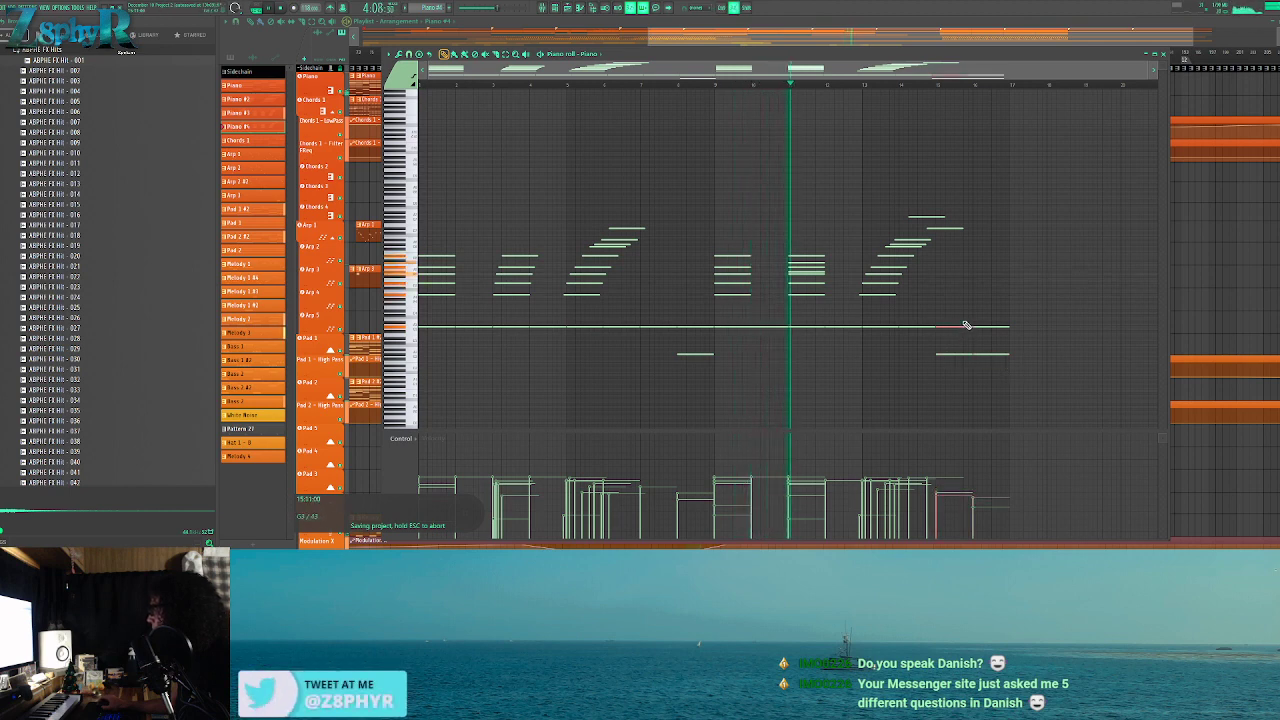
drag(829, 244, 871, 322)
drag(886, 234, 927, 283)
key(F7)
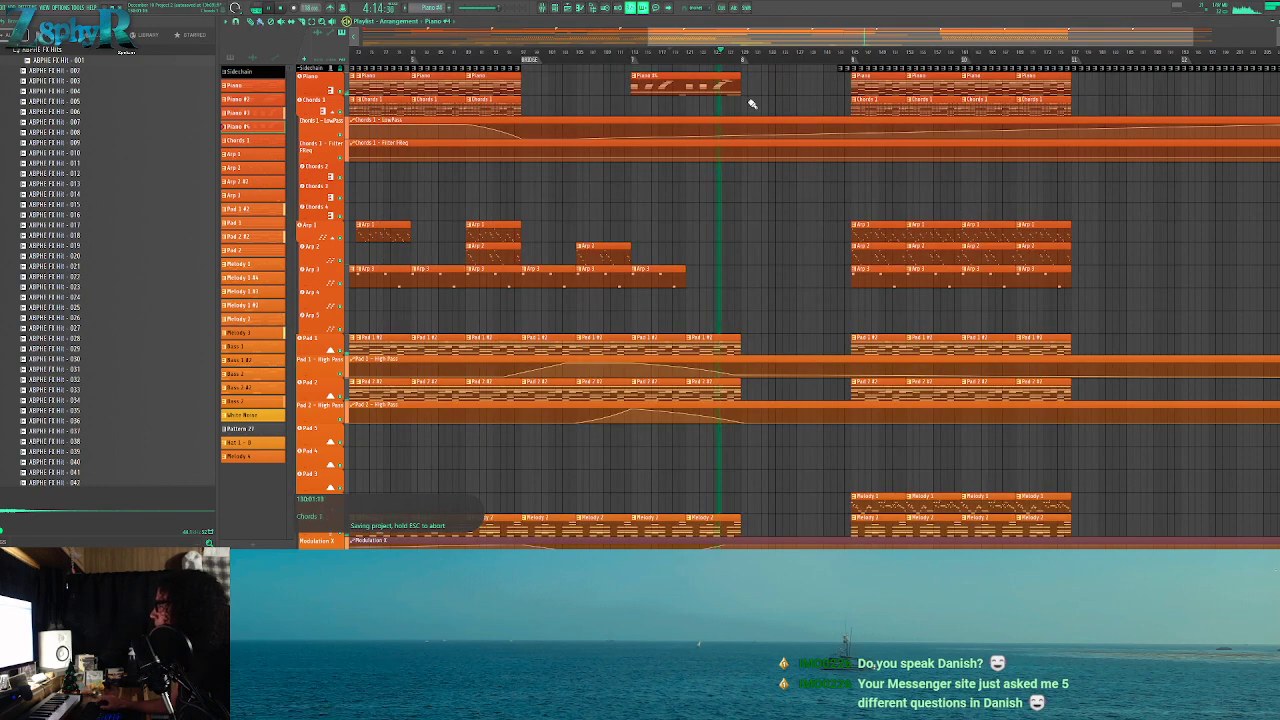
Make the Bass 2 clip at bar 129 a unique pattern
scroll(821, 208, down, 1)
scroll(757, 223, down, 4)
scroll(763, 217, up, 5)
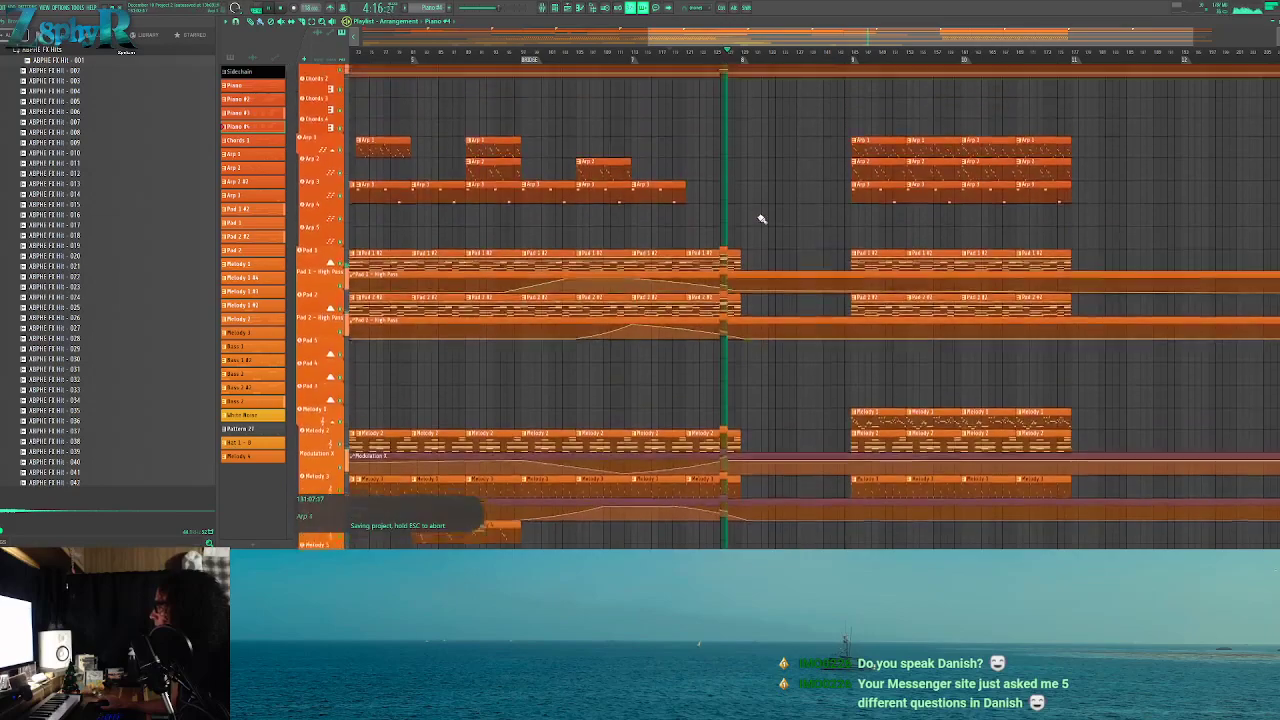
scroll(829, 314, down, 12)
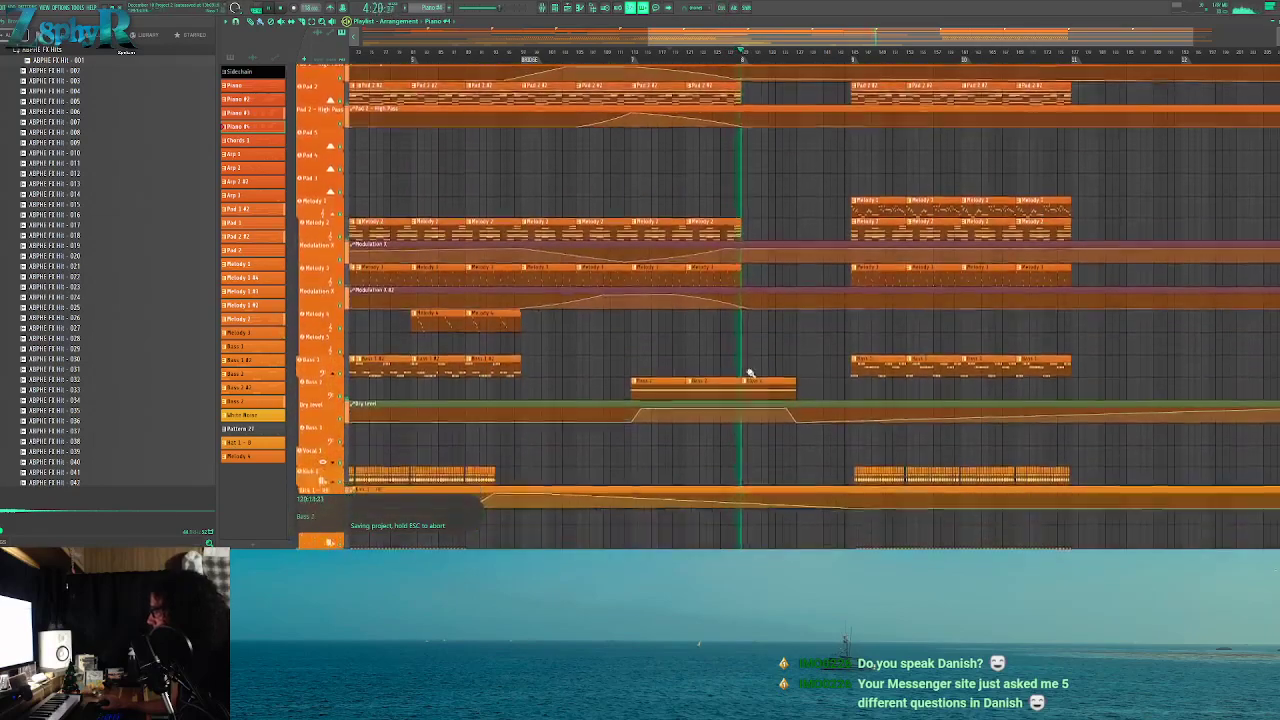
click(855, 358)
click(806, 348)
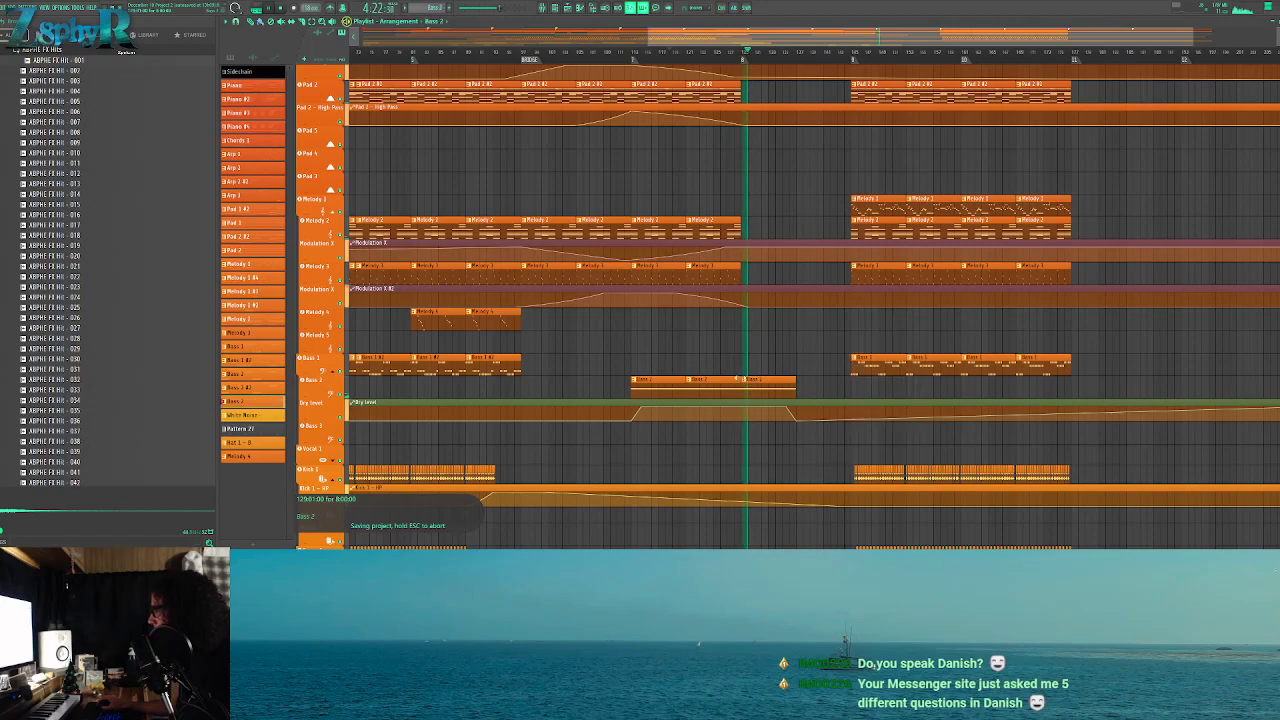
click(748, 381)
click(778, 437)
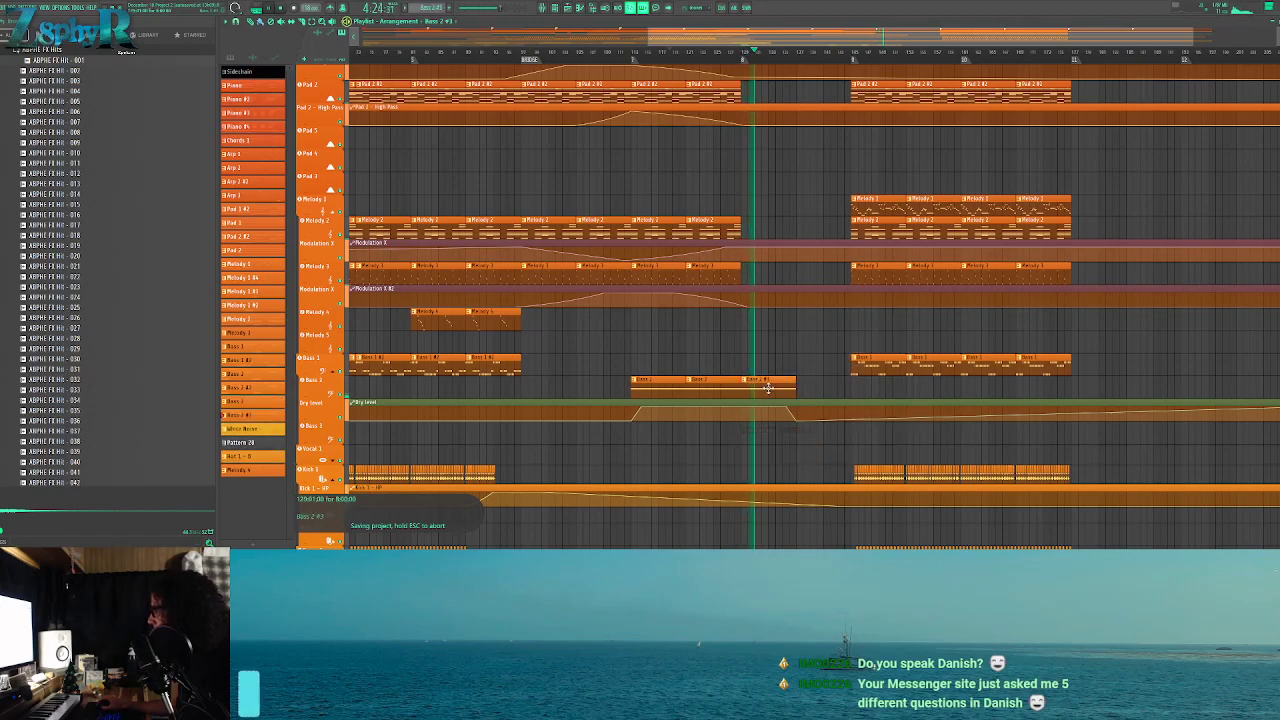
Inspect the notes of the unique Bass 2 clip and of the Bass 1 clip at bar 145 in the piano roll
double_click(768, 388)
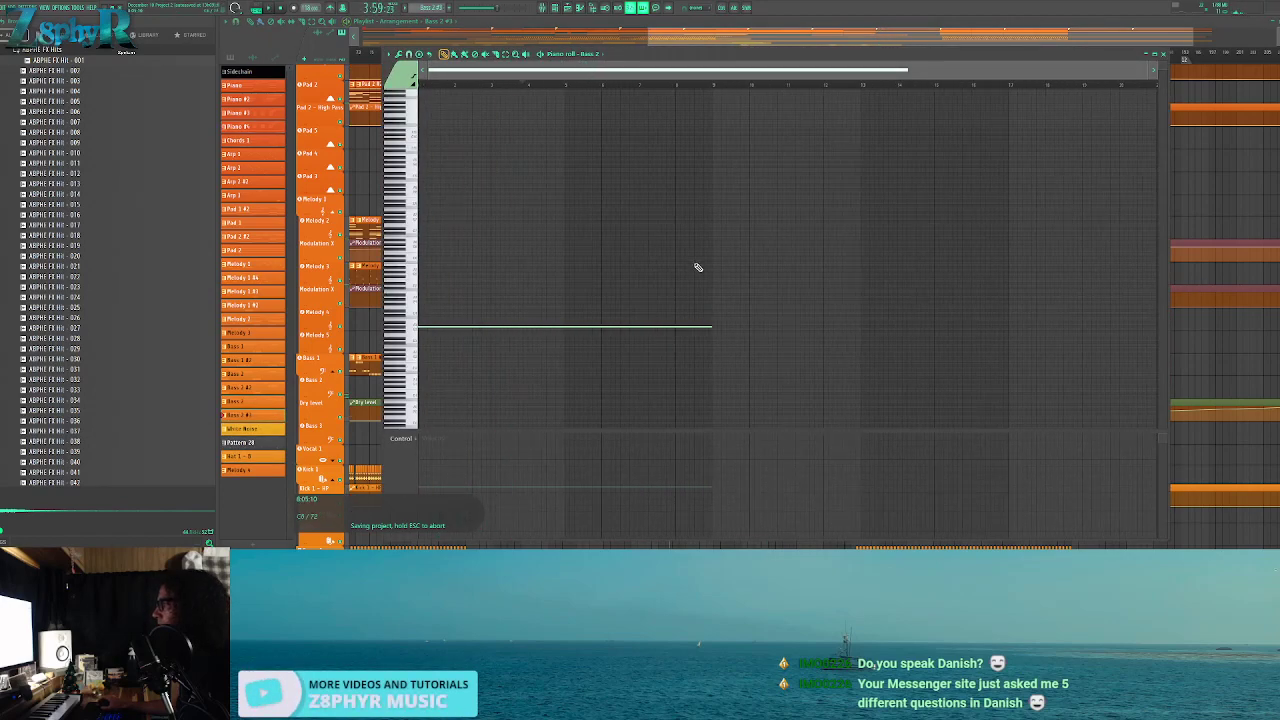
key(F7)
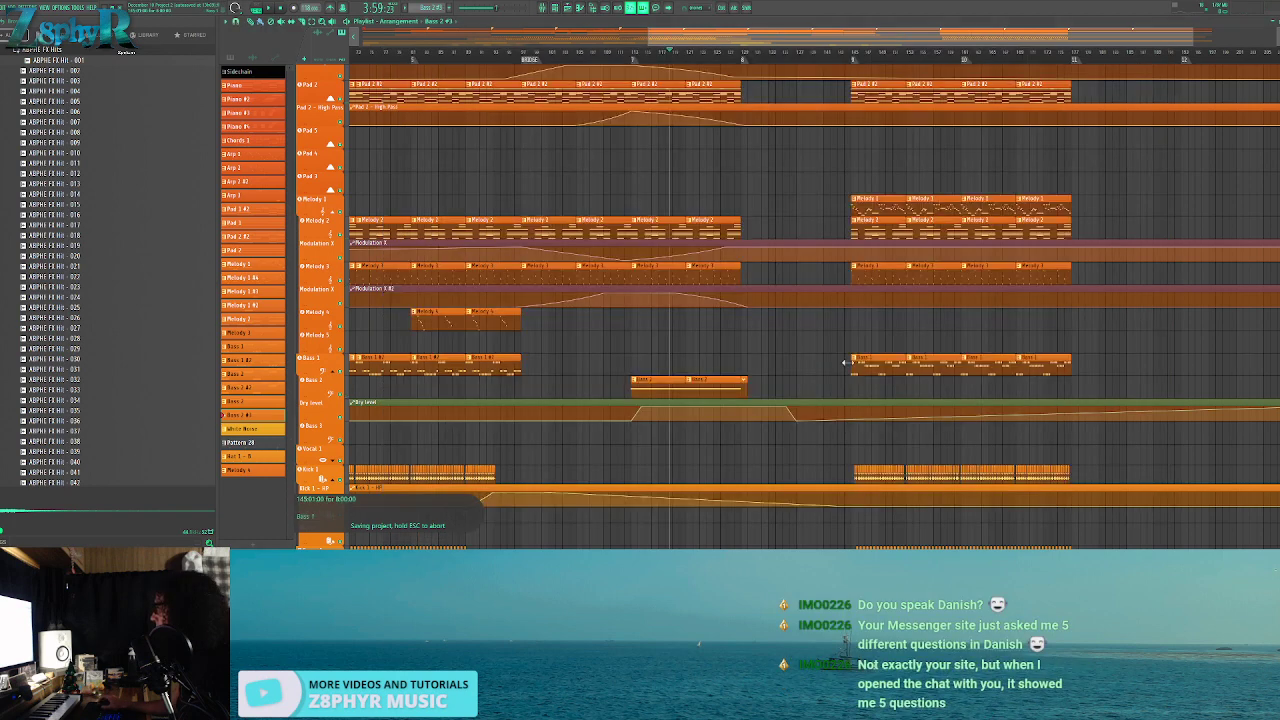
double_click(866, 362)
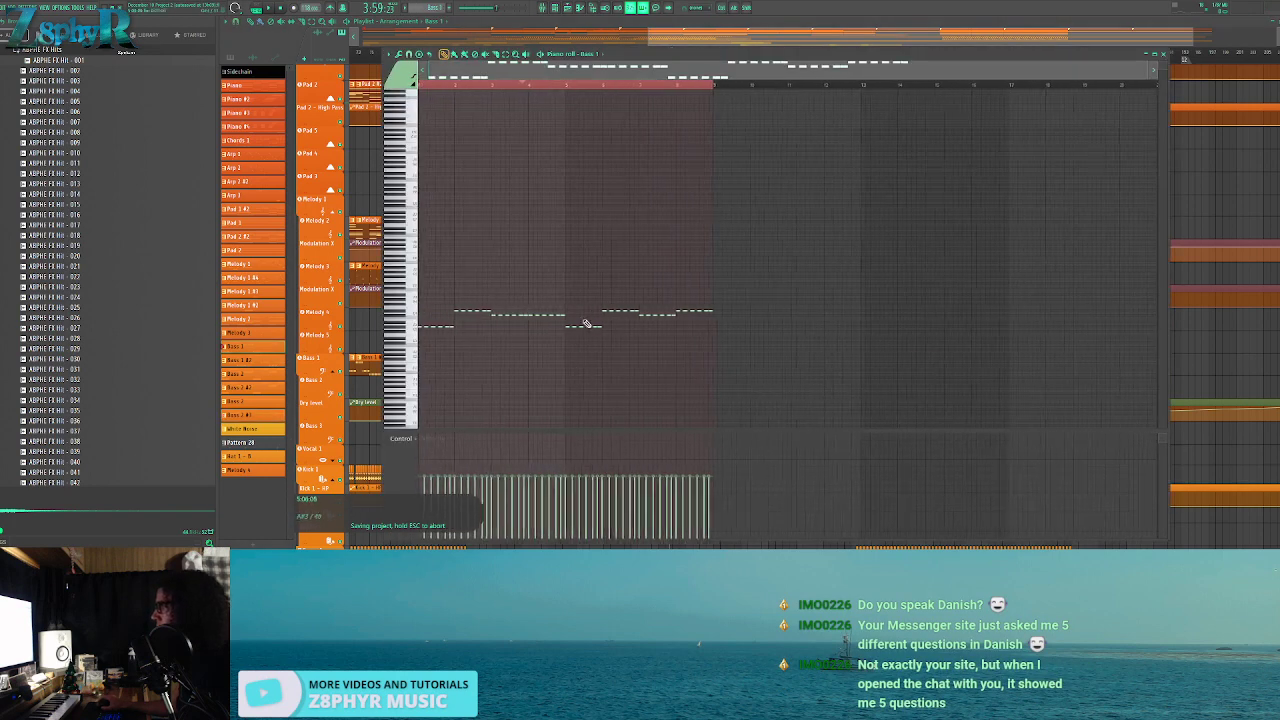
key(F7)
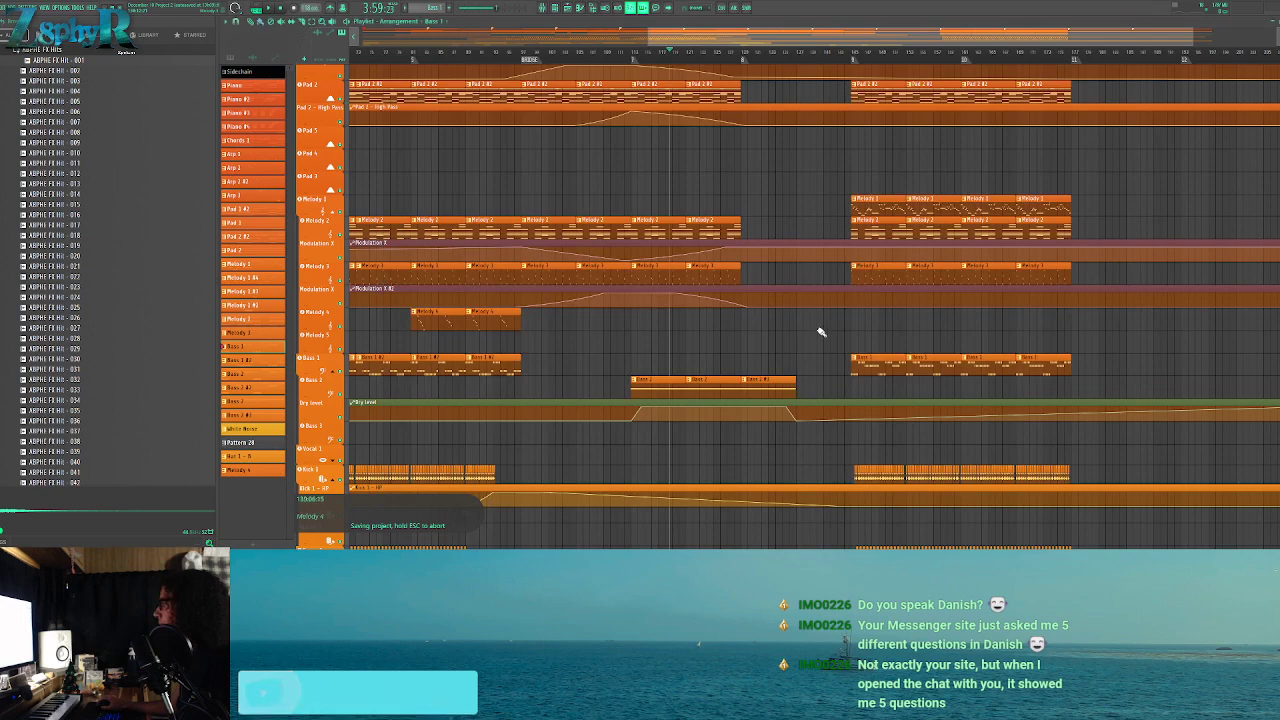
Switch the four Bass 1 clips from bar 145 to the Bass 1 #2 pattern and check its notes in the piano roll
drag(857, 366, 335, 370)
click(894, 363)
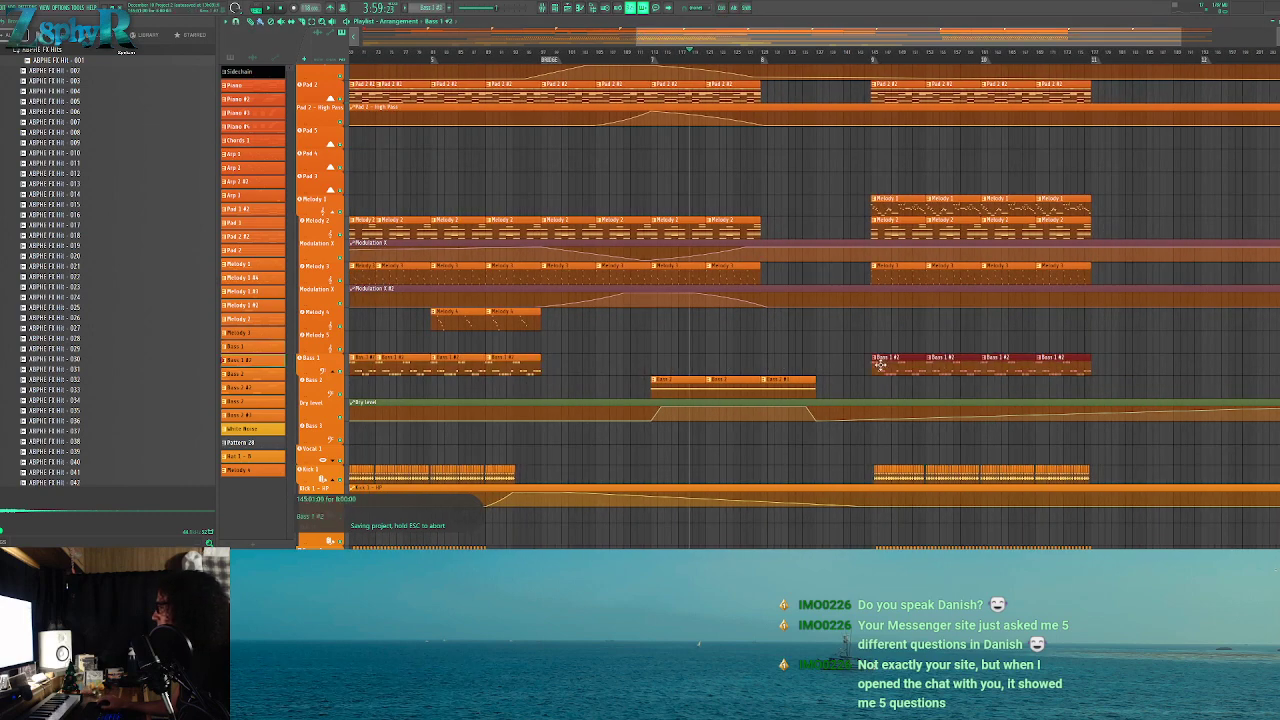
double_click(900, 364)
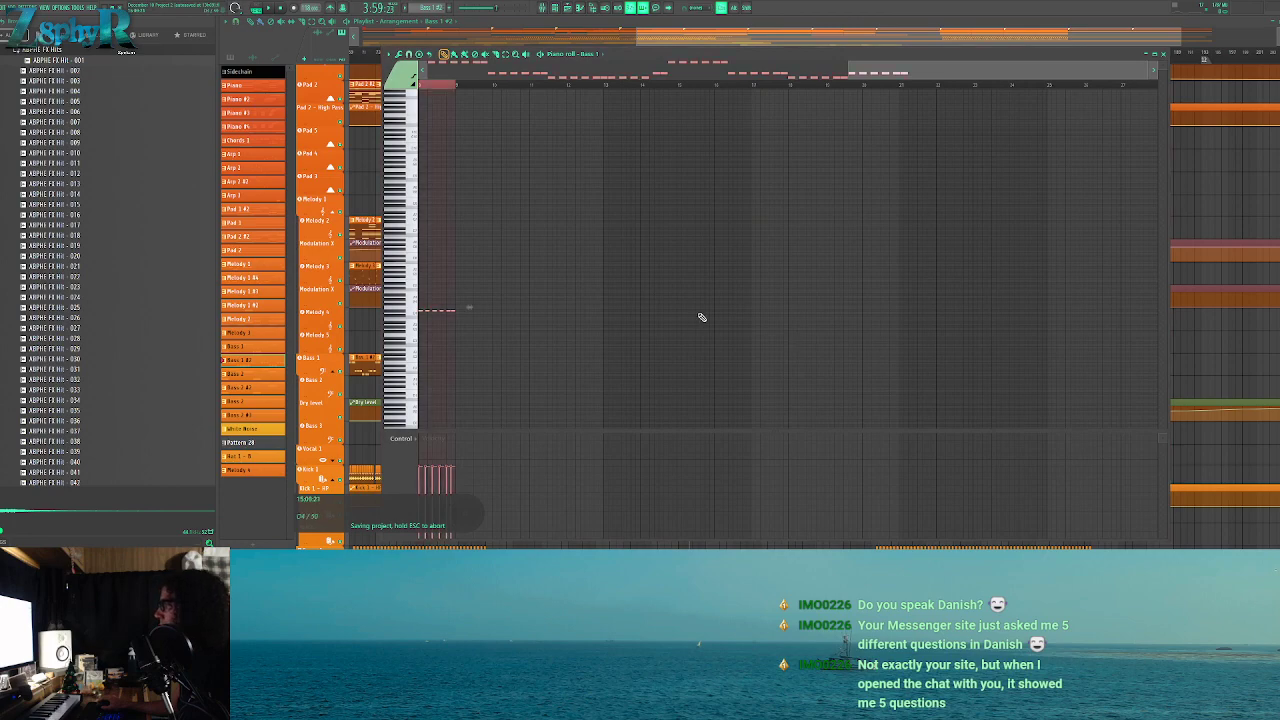
key(F7)
Try to extend the Bass 2 #3 pattern at bar 129 to 16 bars by duplicating its sustained note
double_click(743, 373)
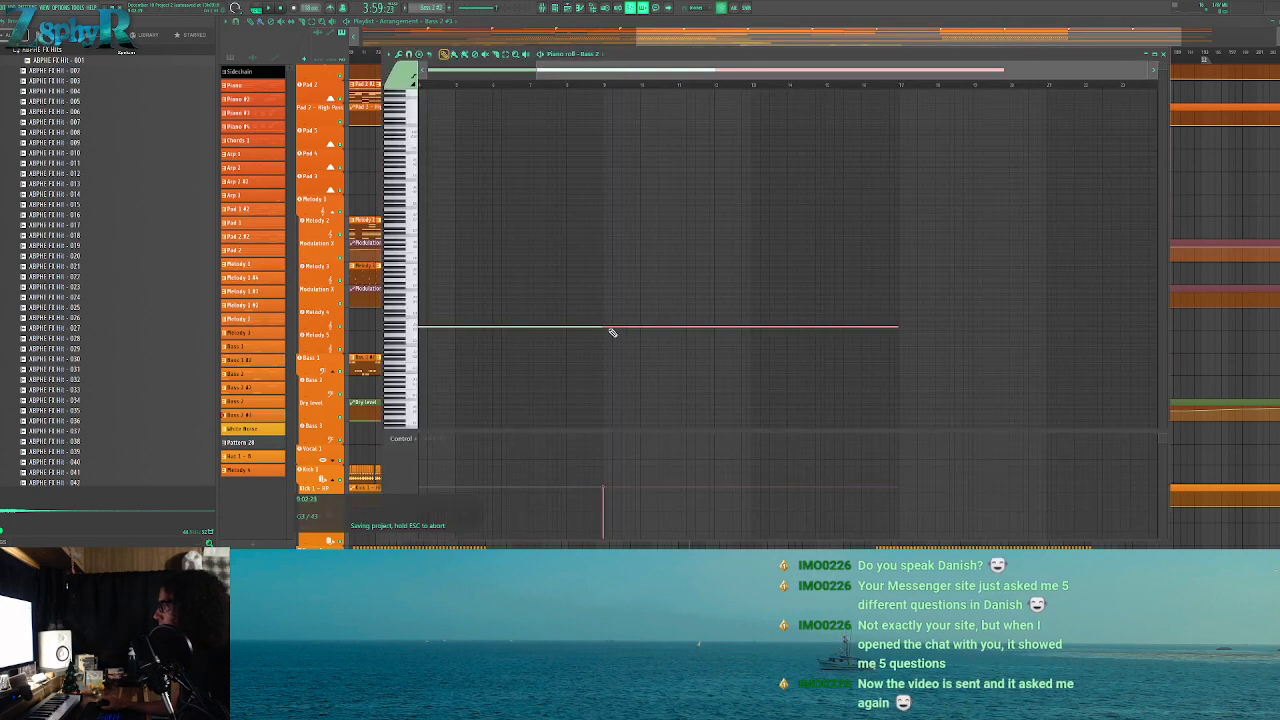
key(F7)
double_click(892, 373)
drag(748, 374, 300, 288)
key(F7)
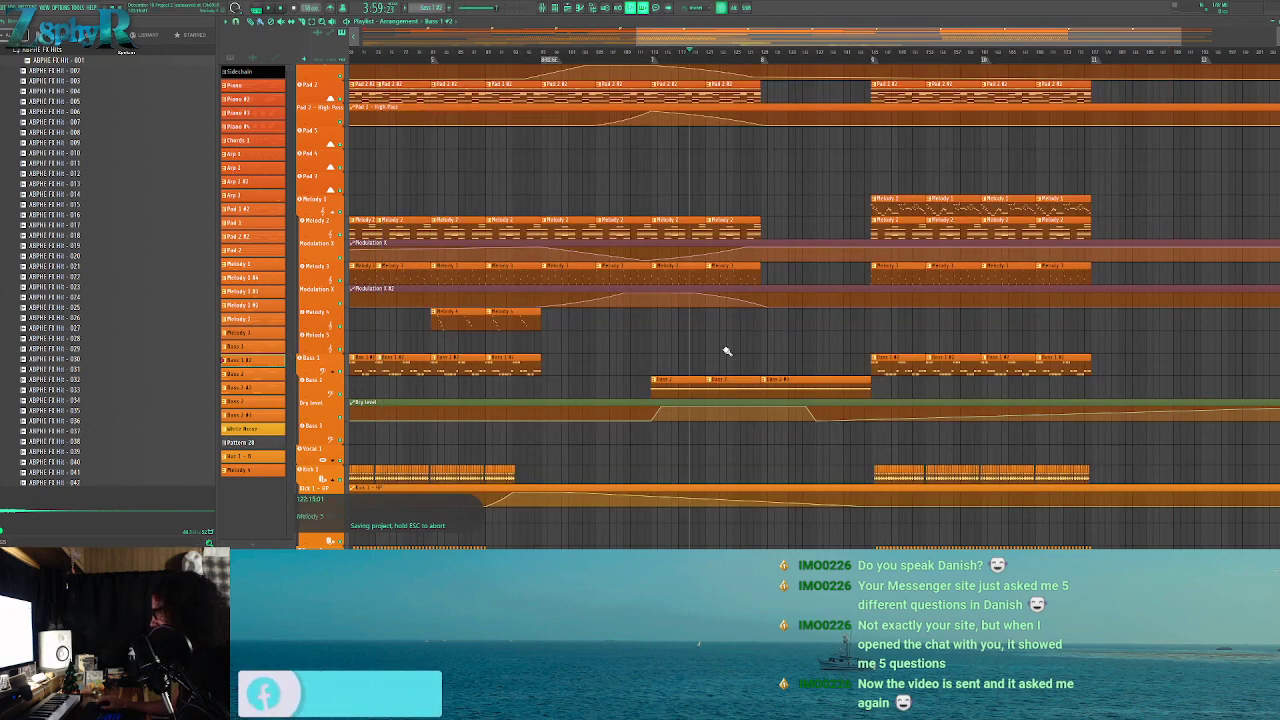
double_click(643, 346)
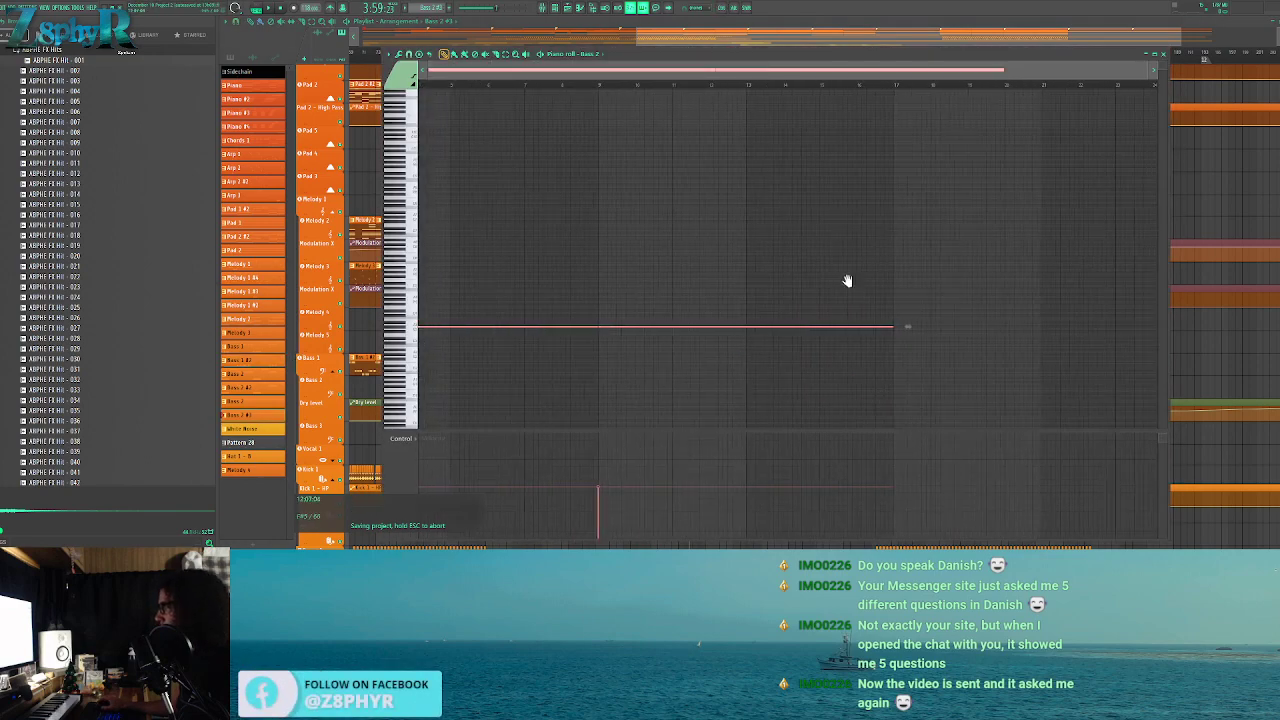
key(F7)
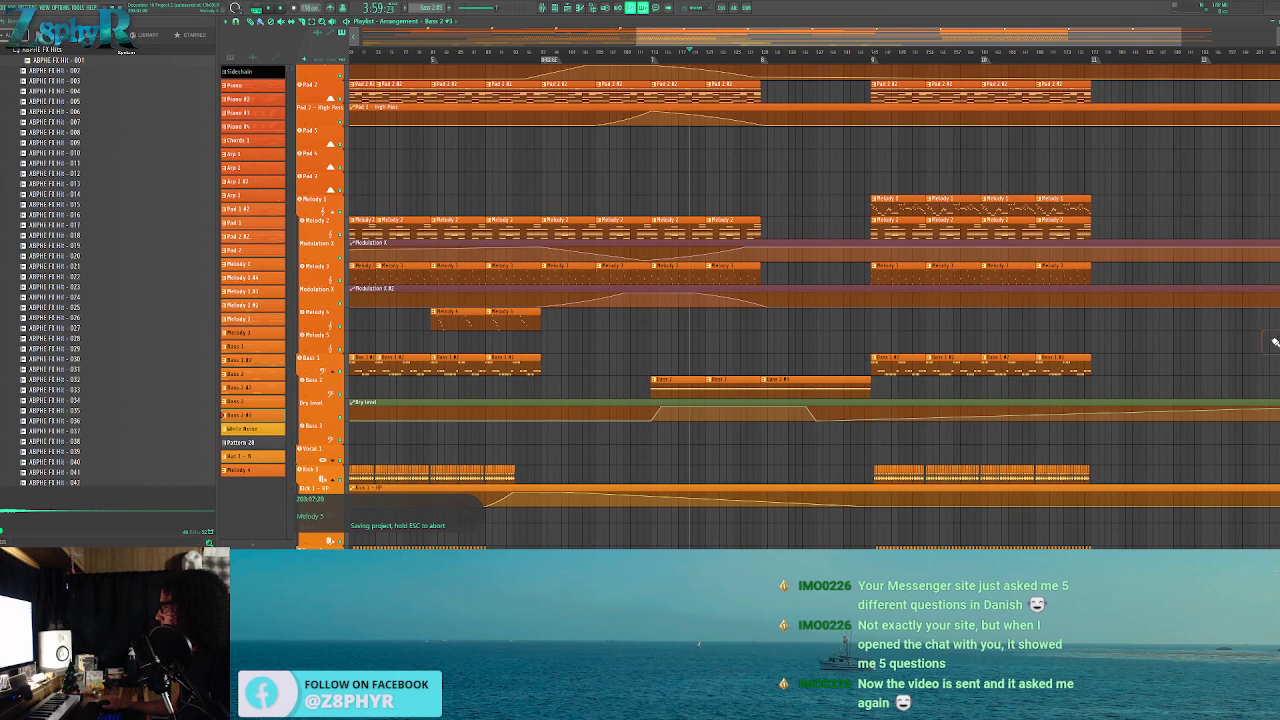
Replace the sustained notes in the Bass 2 #3 pattern with the eight-bar Bass 1 #2 line, merged into long held notes
double_click(790, 378)
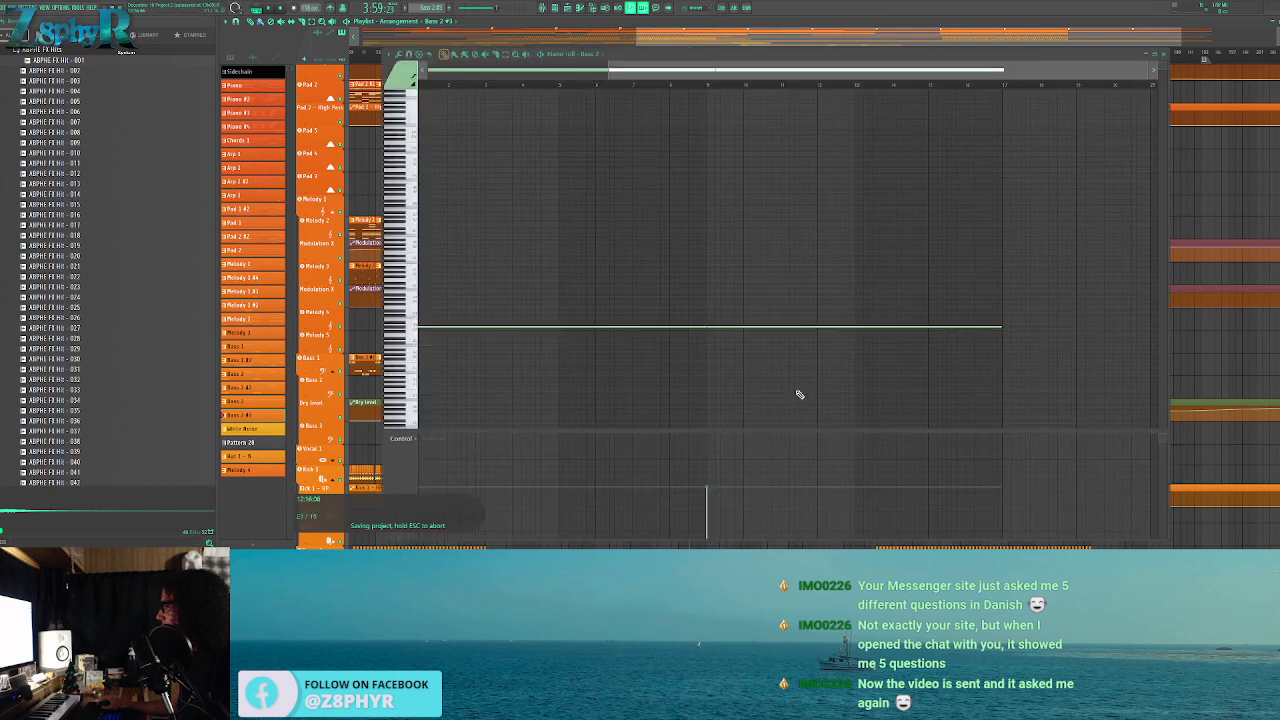
key(F7)
double_click(793, 376)
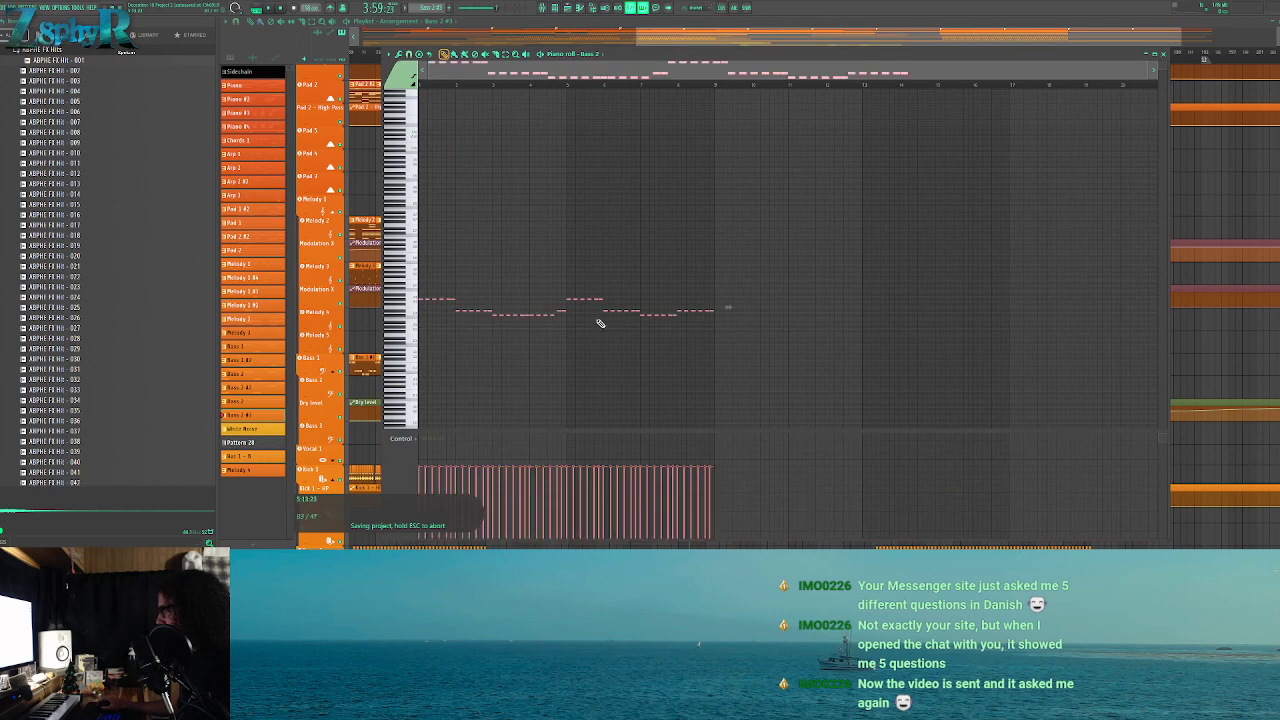
key(F7)
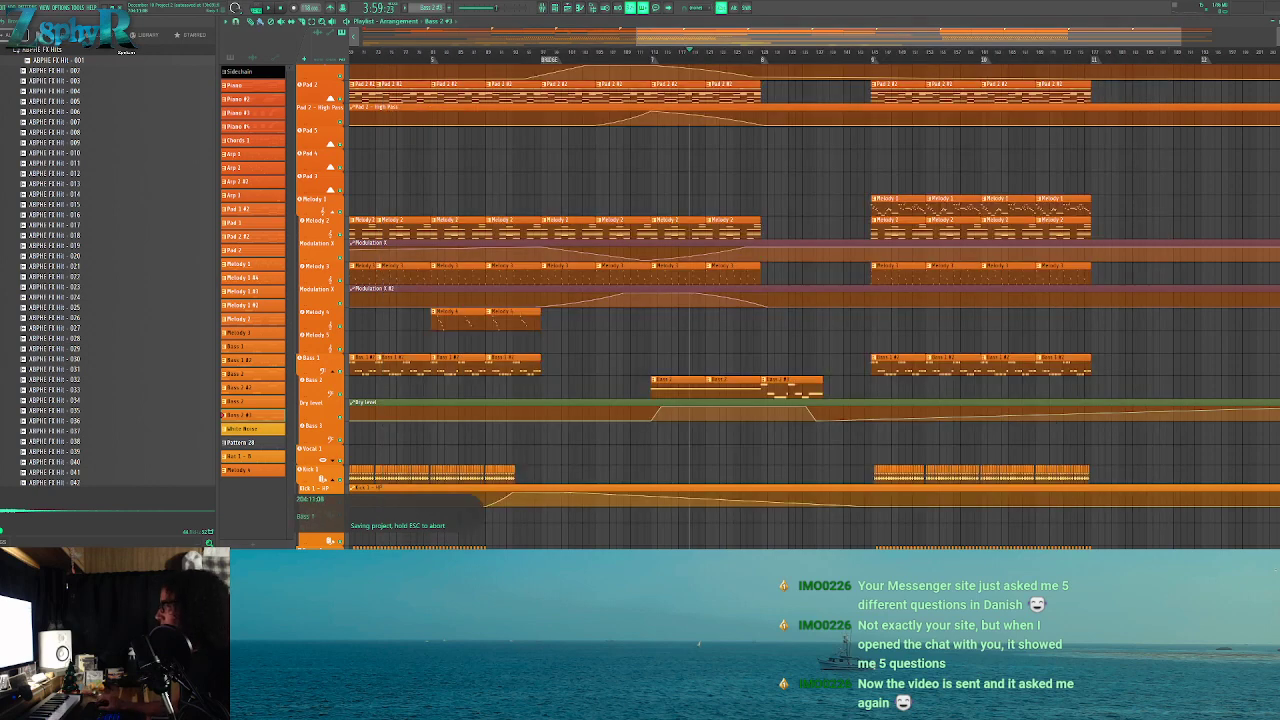
Audition the bass from bar 129 and lower the velocity of all notes in the Bass 2 #3 pattern
click(760, 59)
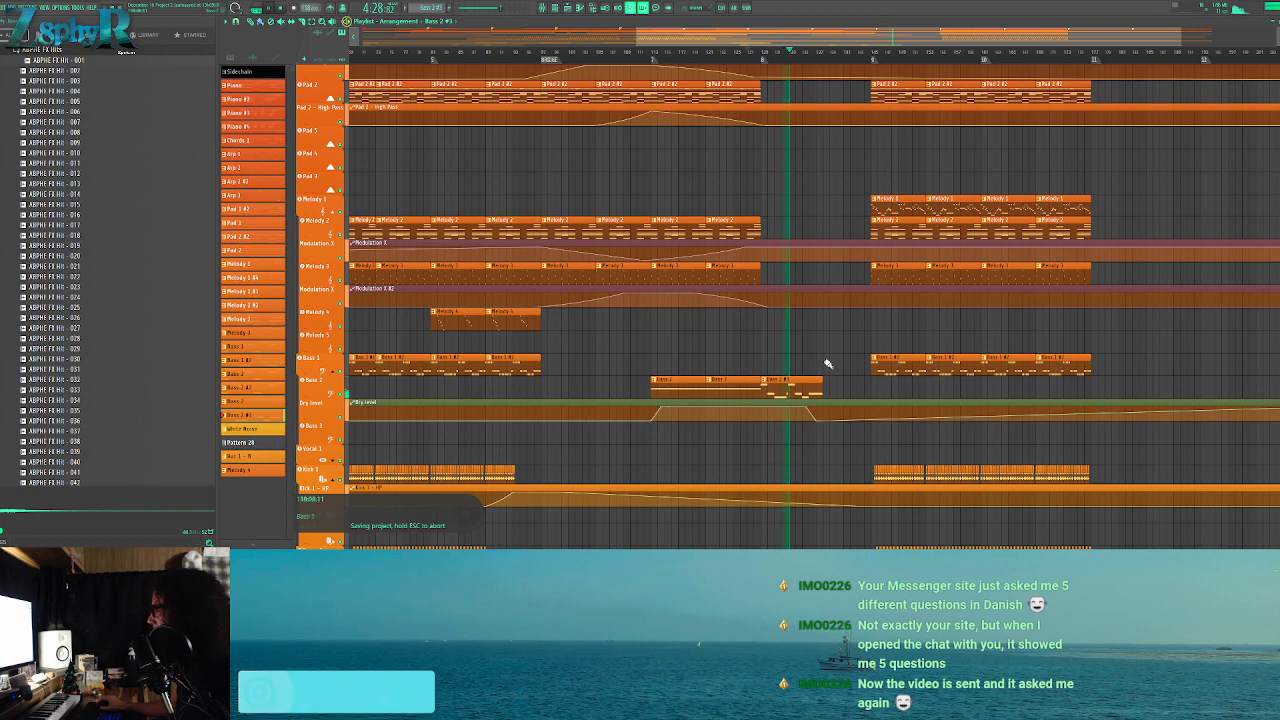
double_click(790, 383)
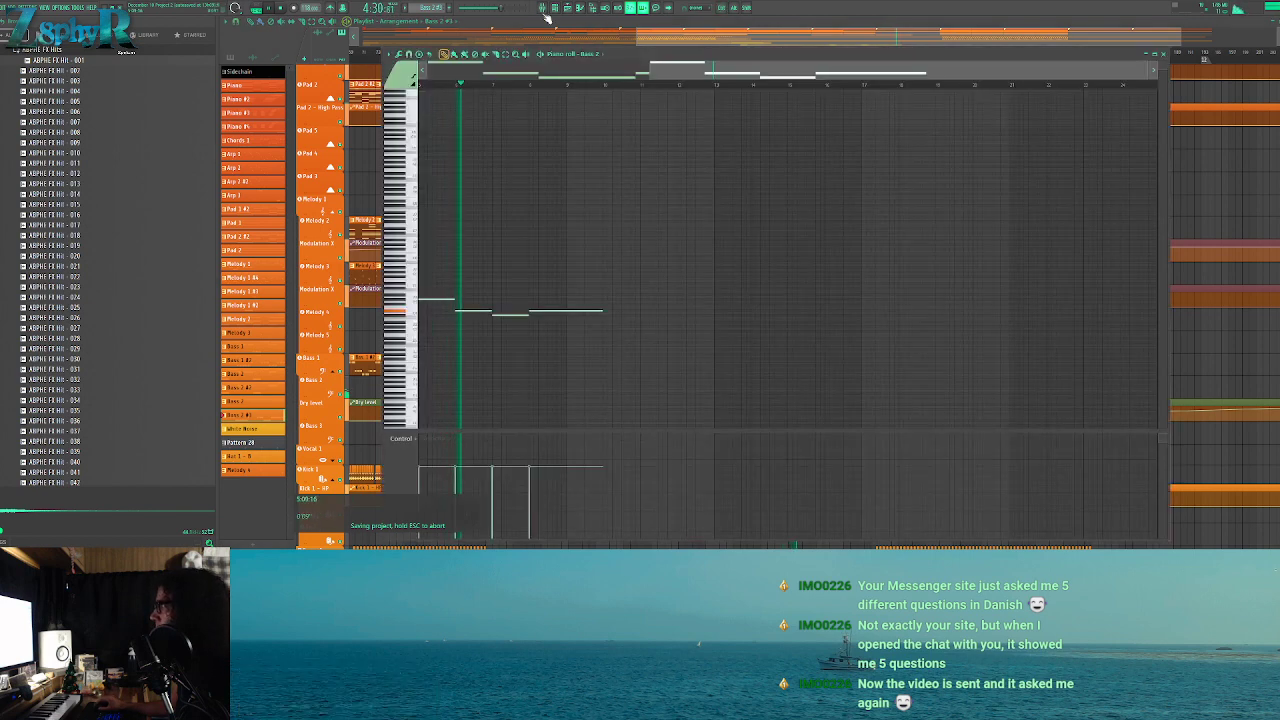
key(F6)
click(285, 462)
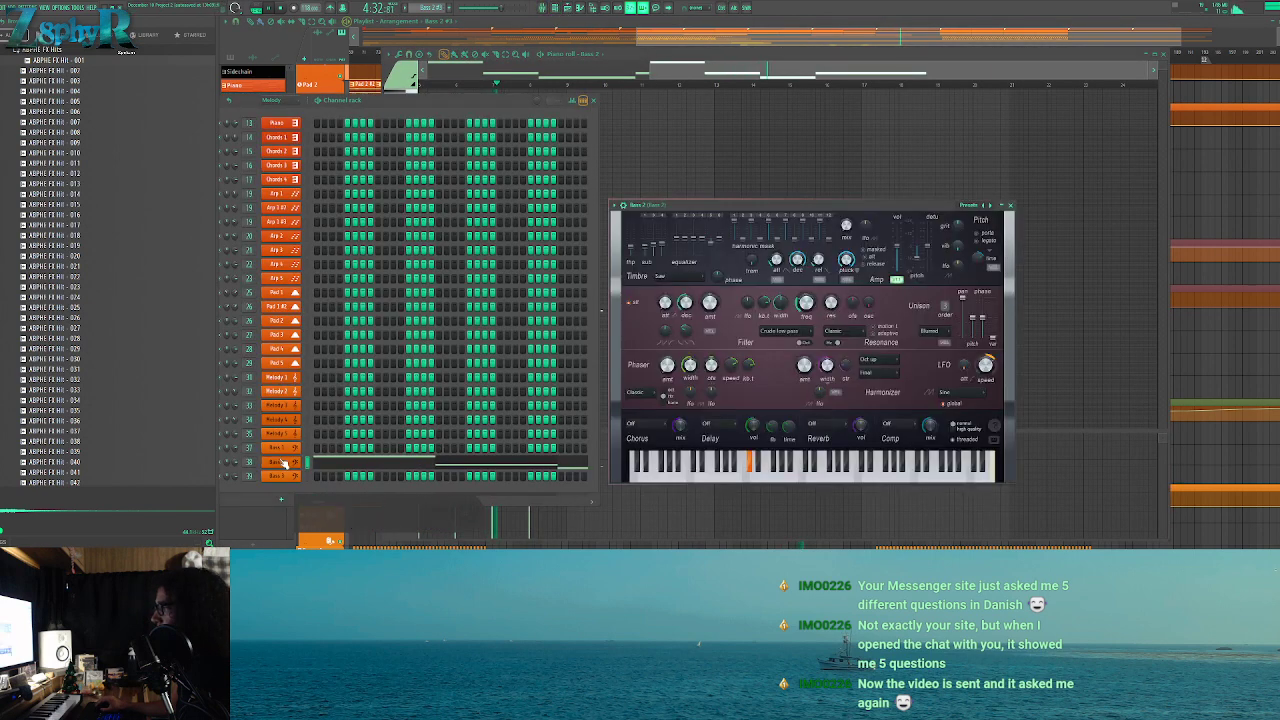
right_click(689, 186)
key(ctrl+a)
scroll(583, 284, down, 3)
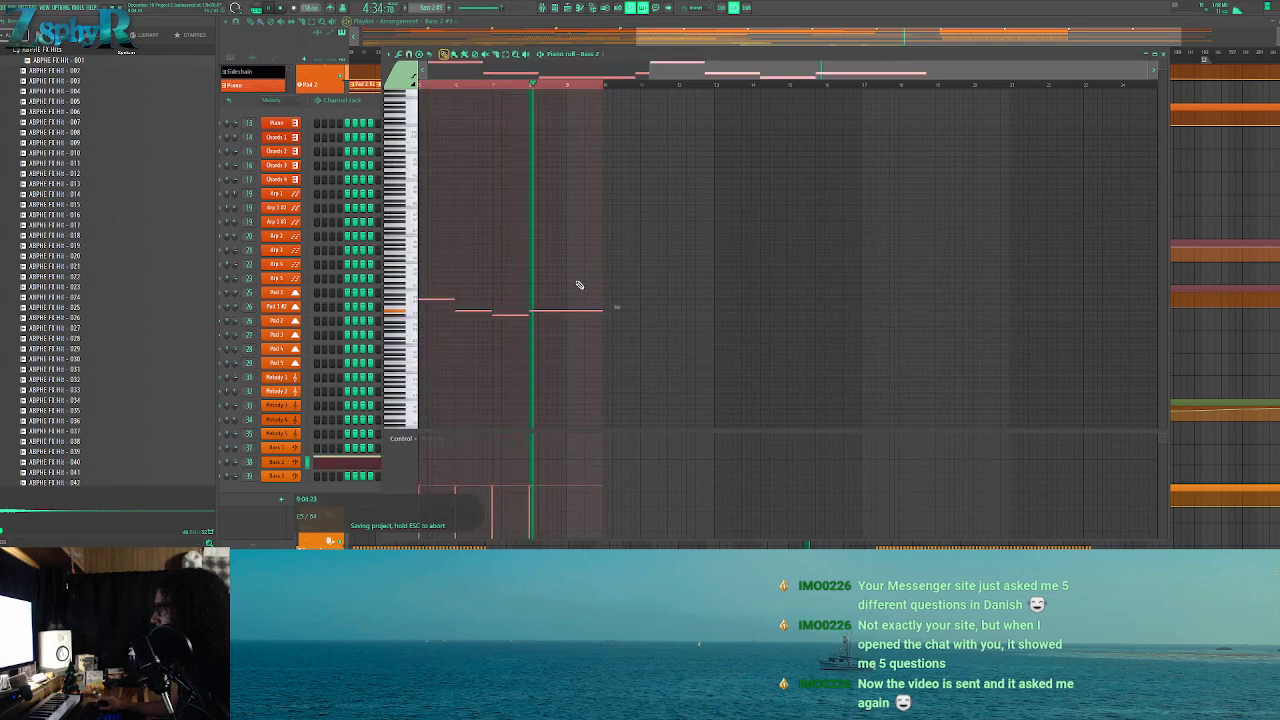
ctrl+click(600, 271)
key(F5)
Copy the sustained note from the Bass 2 clip before bar 129 into the Bass 2 #3 pattern for comparison
click(746, 52)
scroll(816, 400, up, 5)
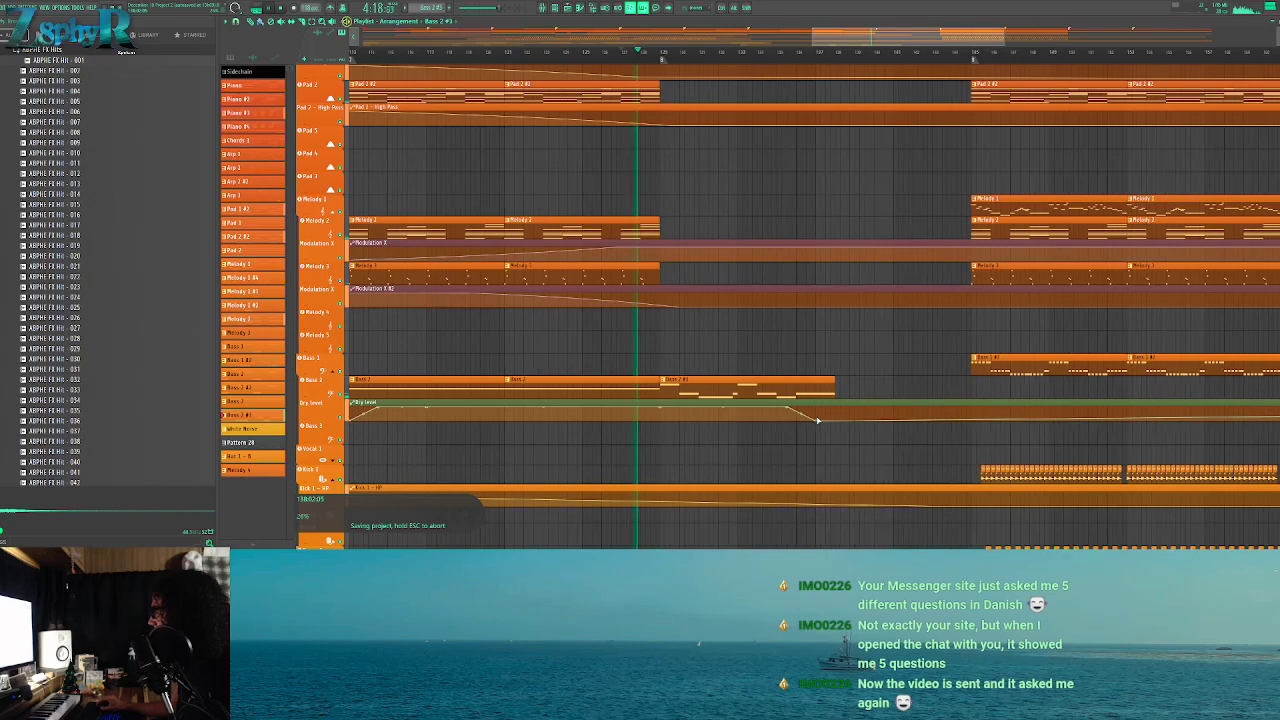
double_click(614, 390)
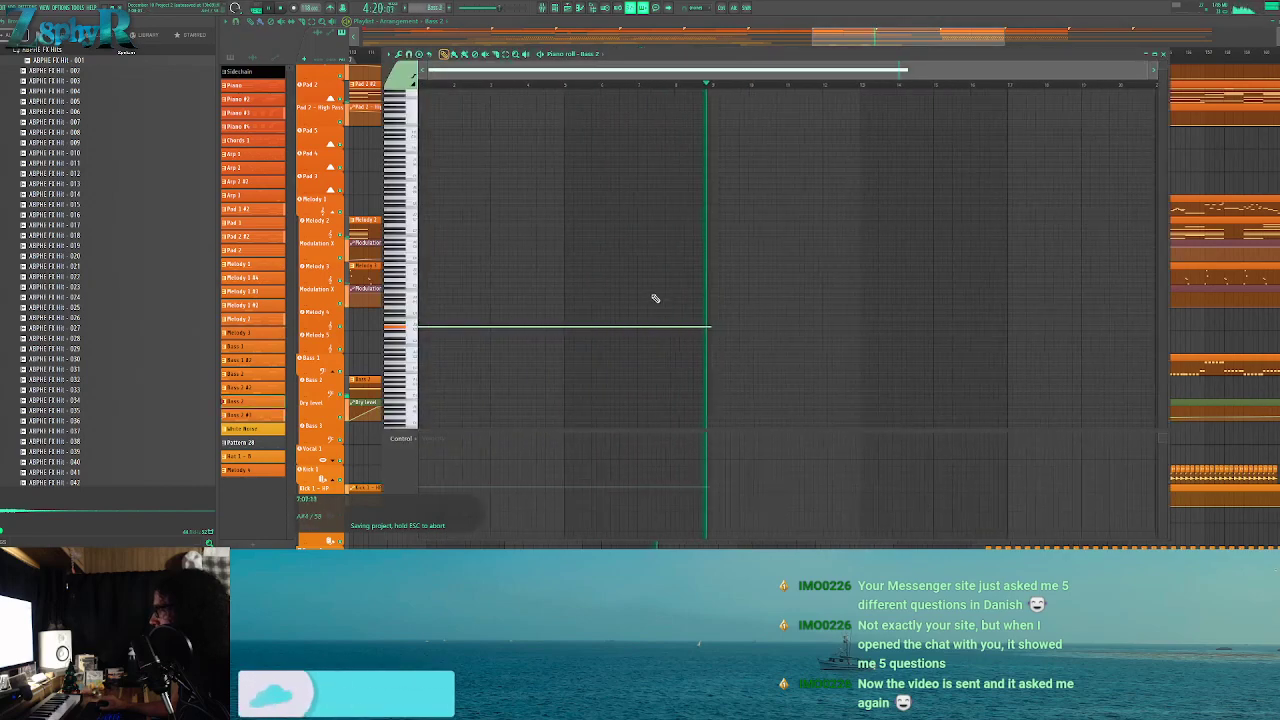
key(ctrl+a)
key(F7)
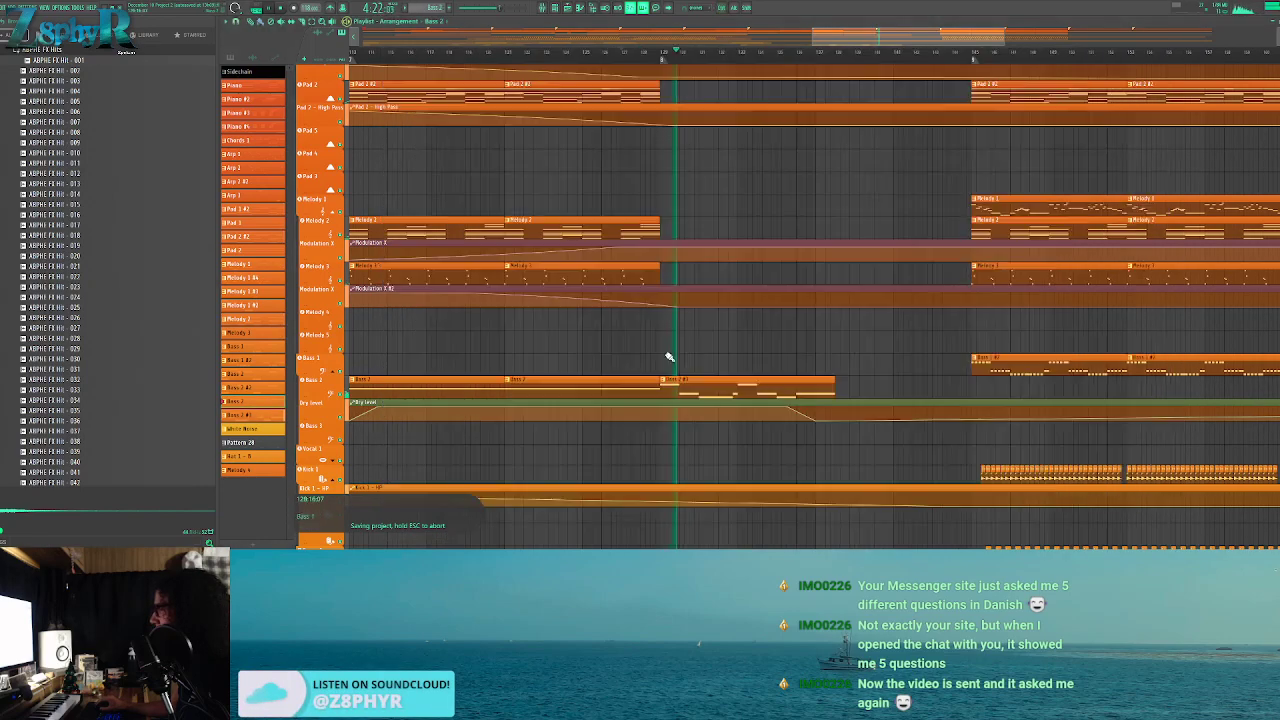
double_click(698, 378)
key(space)
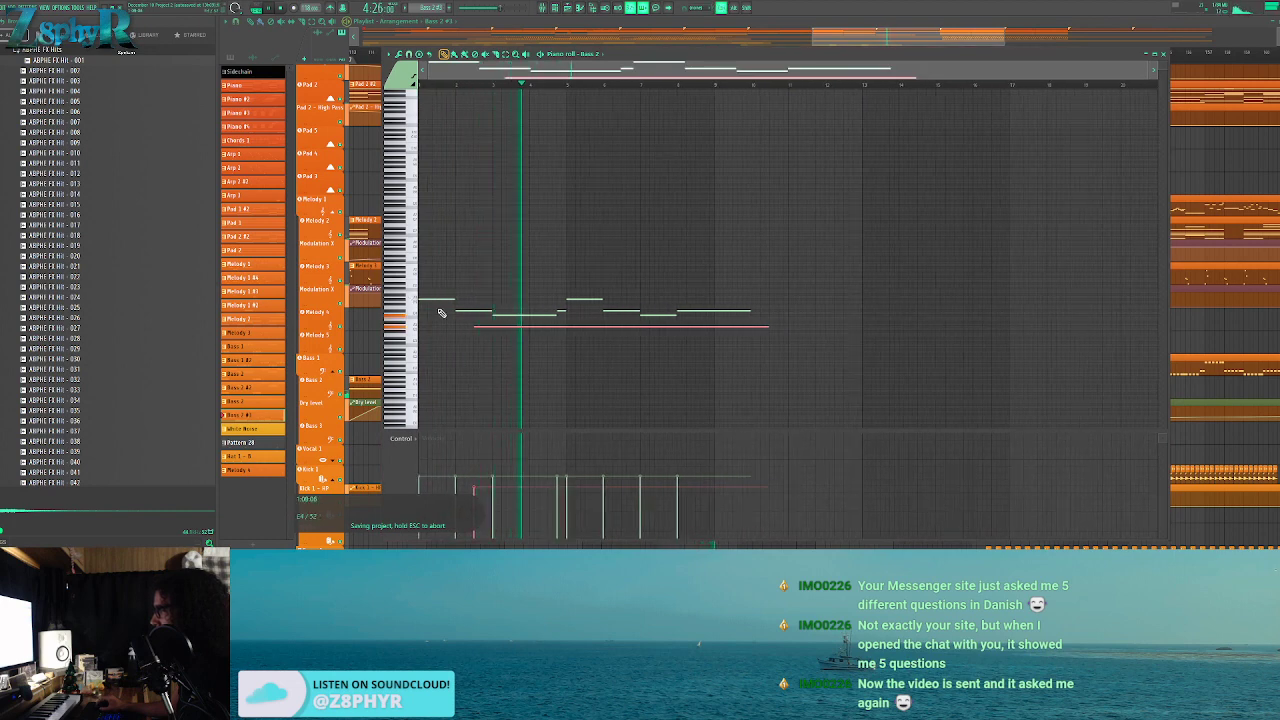
Match the velocity of all Bass 2 #3 notes to the pasted sustained note, removing that reference note when done
key(ctrl+a)
ctrl+click(489, 287)
key(ctrl+v)
key(ctrl+z)
key(ctrl+a)
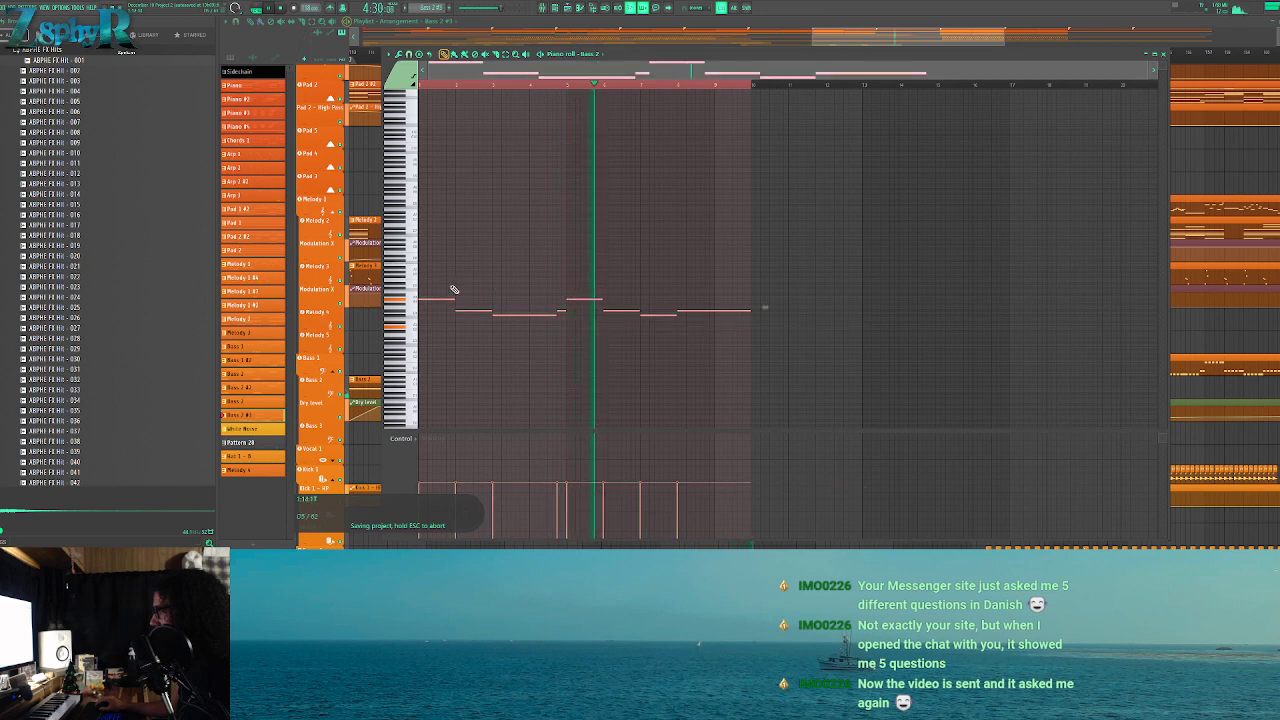
key(ctrl+v)
key(ctrl+a)
ctrl+click(511, 277)
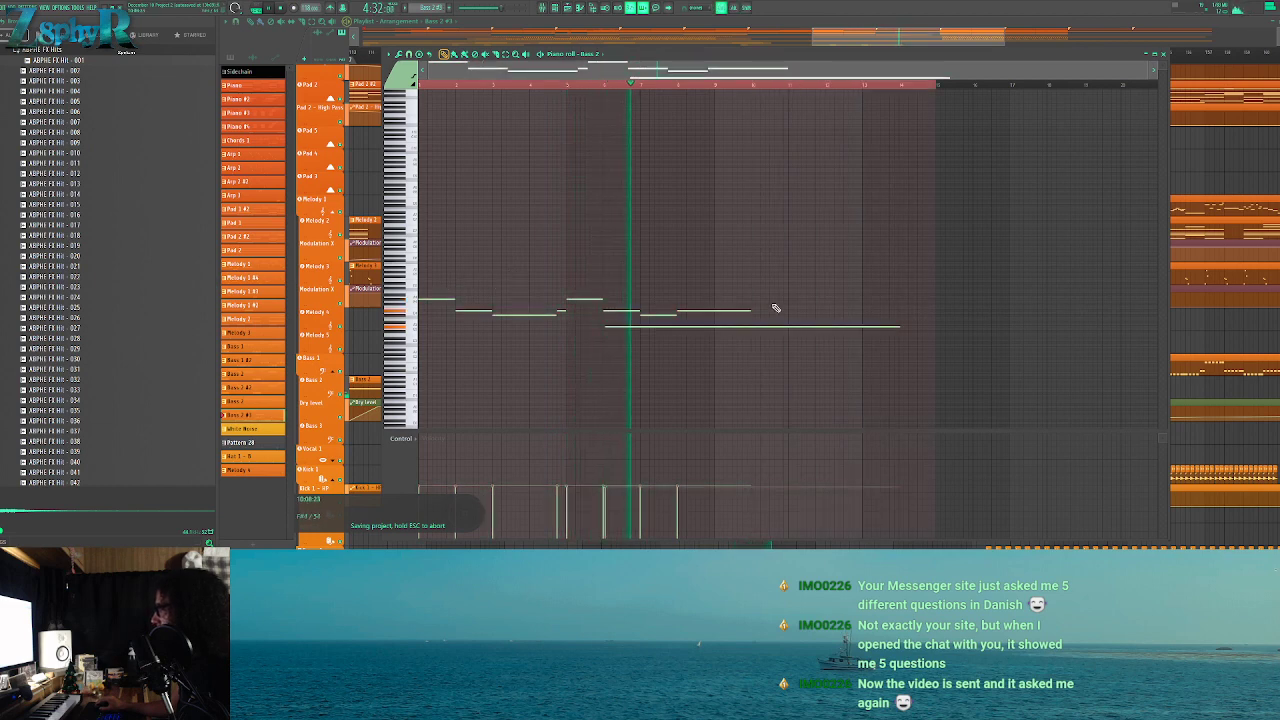
right_click(800, 326)
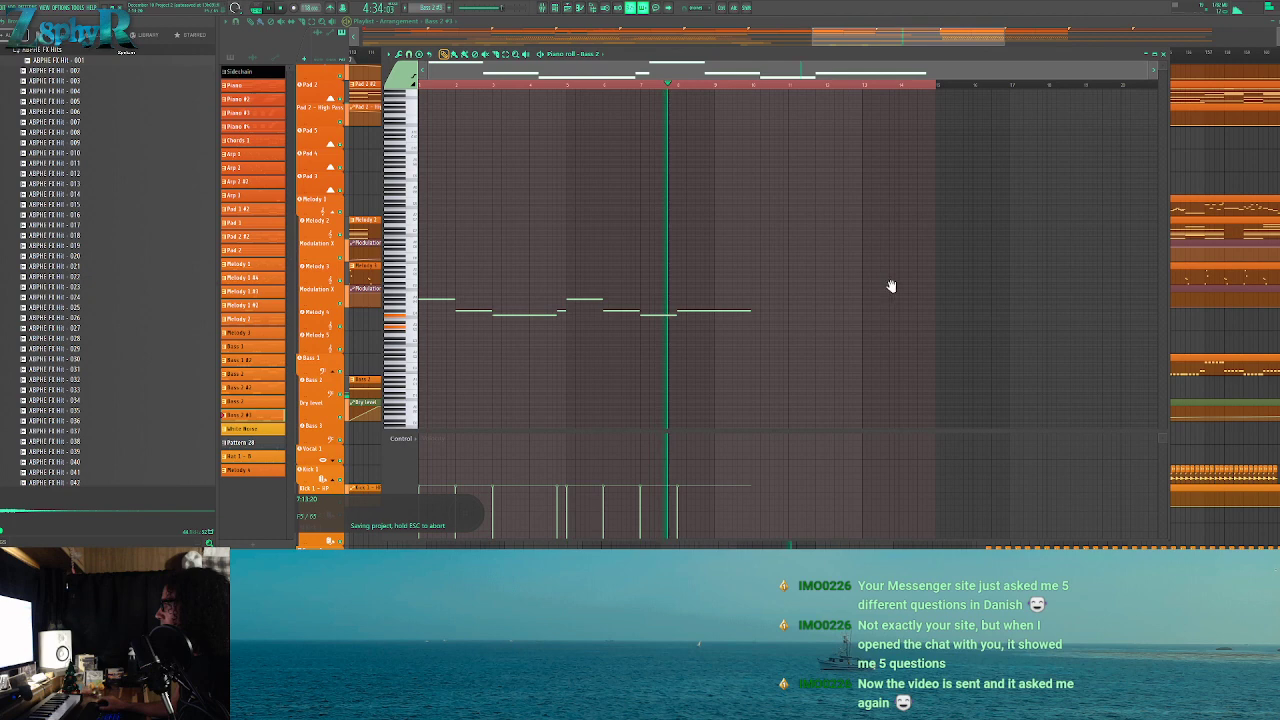
Lower the Bass 2 #3 notes in bars 1 and 5 by an octave and shorten the last note to end at bar 9
key(space)
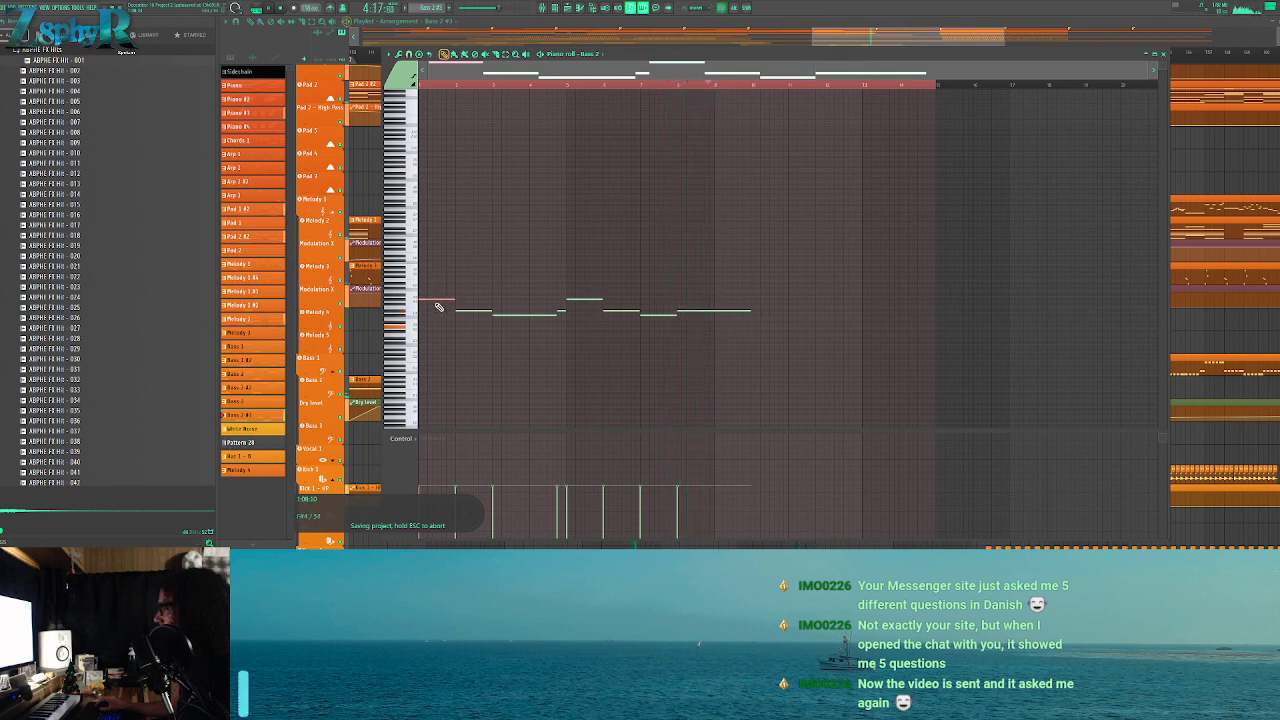
key(ctrl+Down)
drag(560, 307, 616, 283)
key(ctrl+Down)
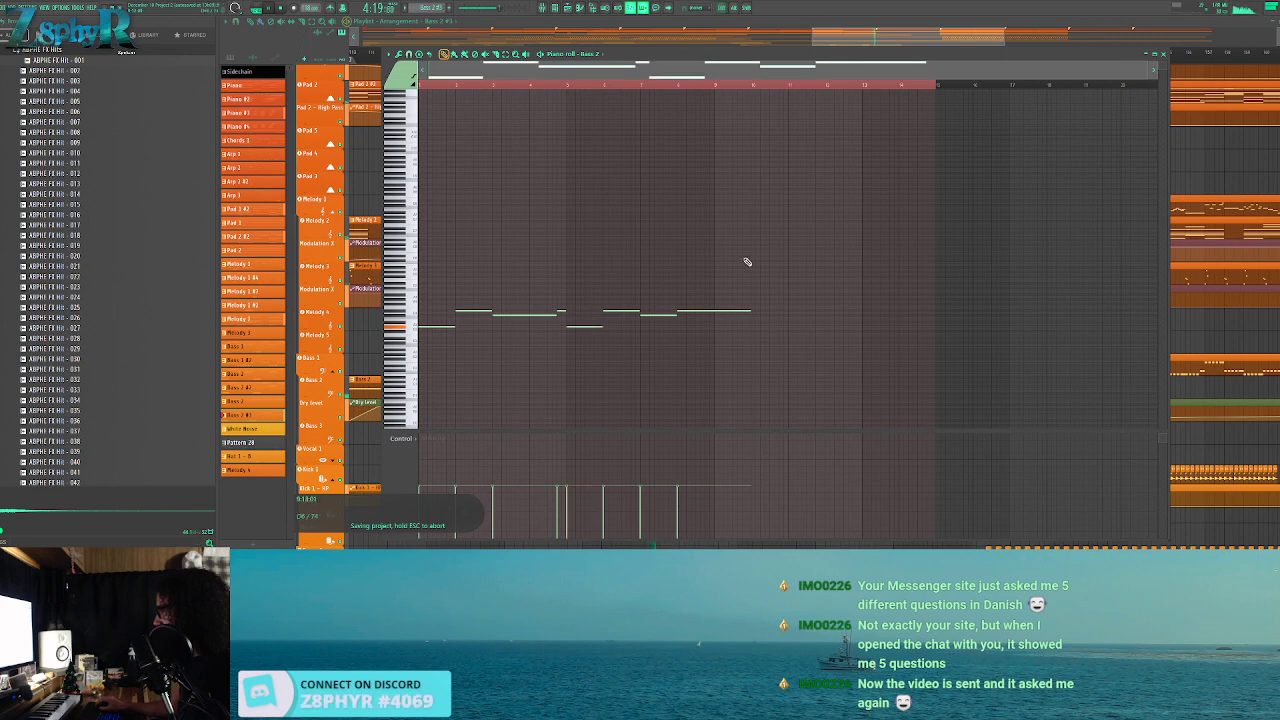
key(space)
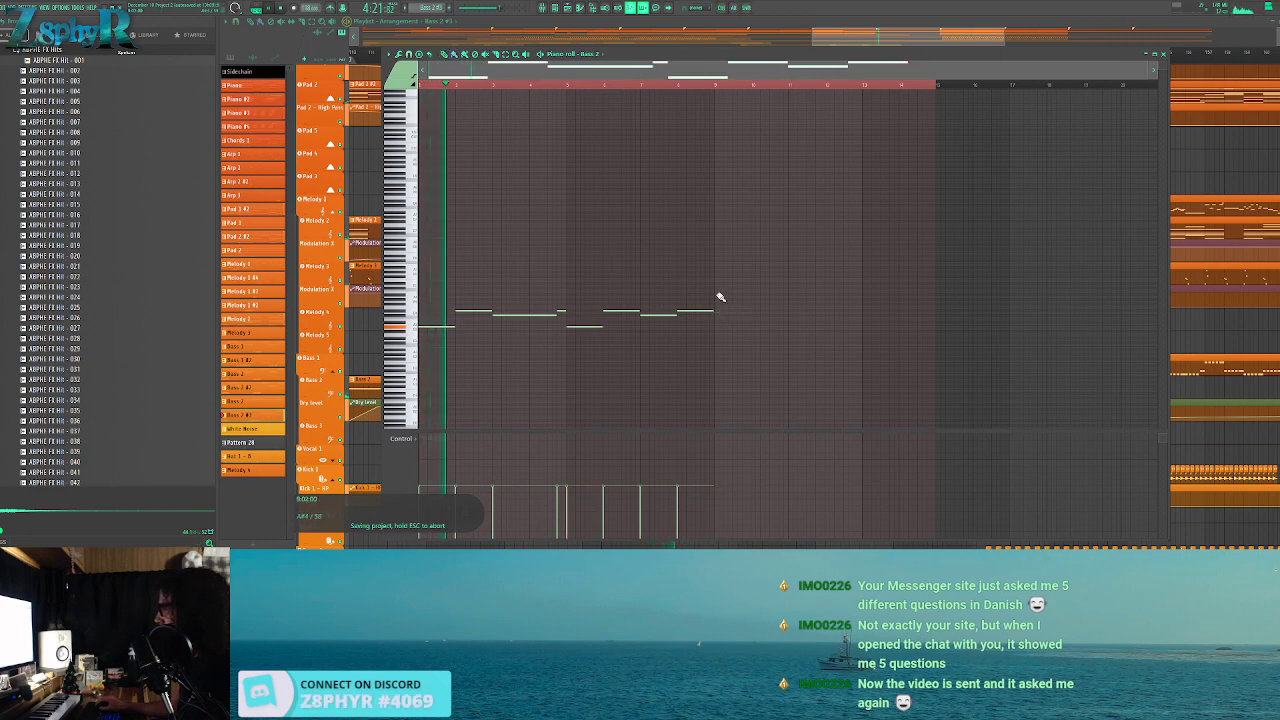
key(F7)
scroll(737, 240, down, 5)
key(space)
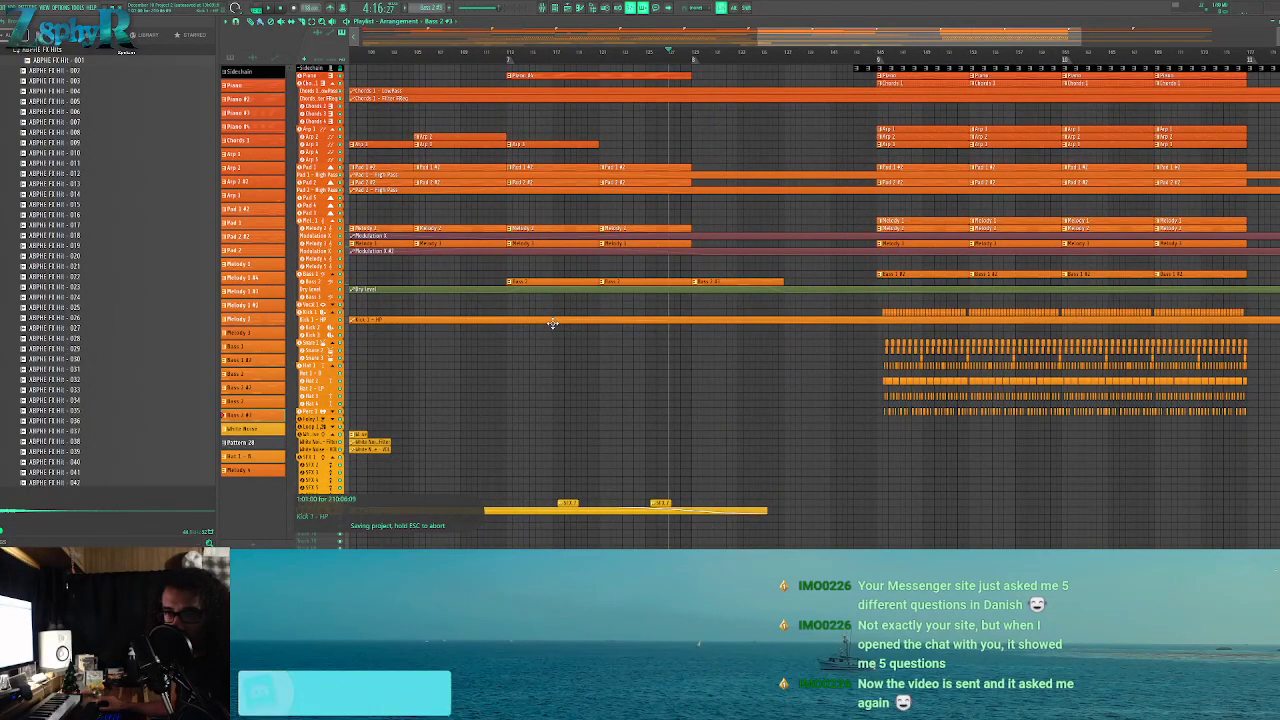
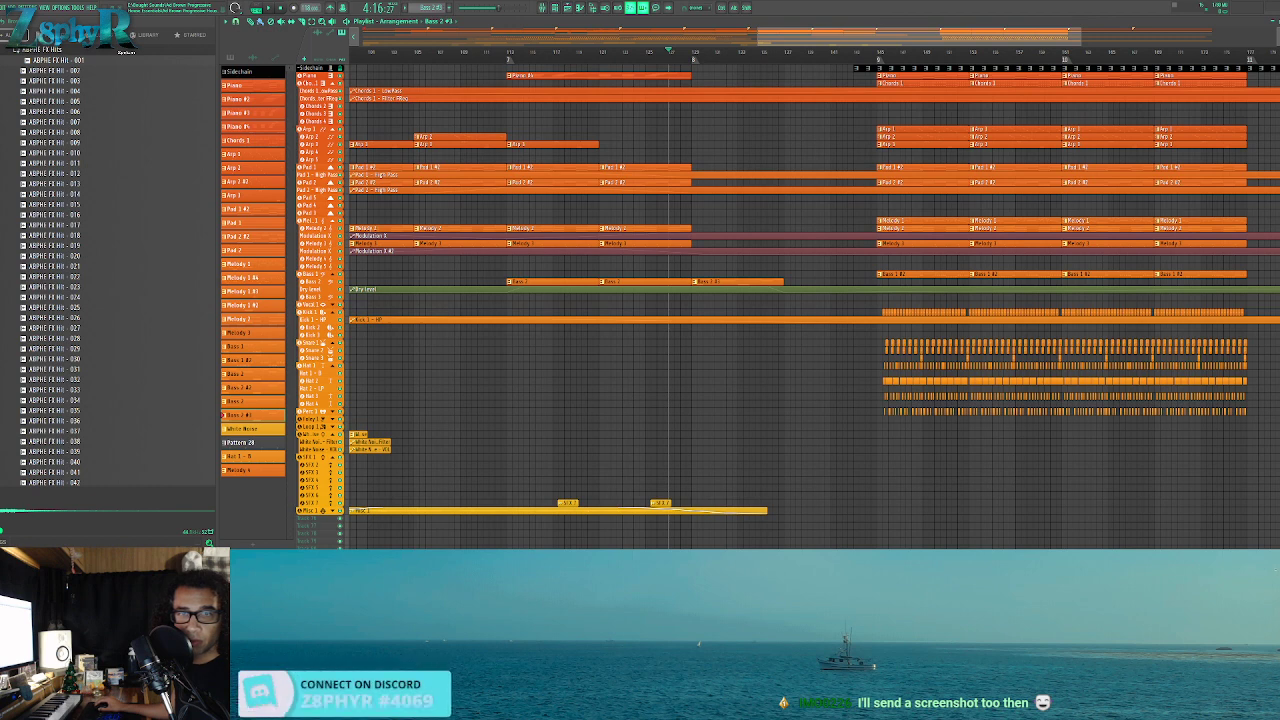
Switch to the Meta Business Suite inbox in the browser, watch the video in the open conversation, and return to FL Studio
key(alt+Tab)
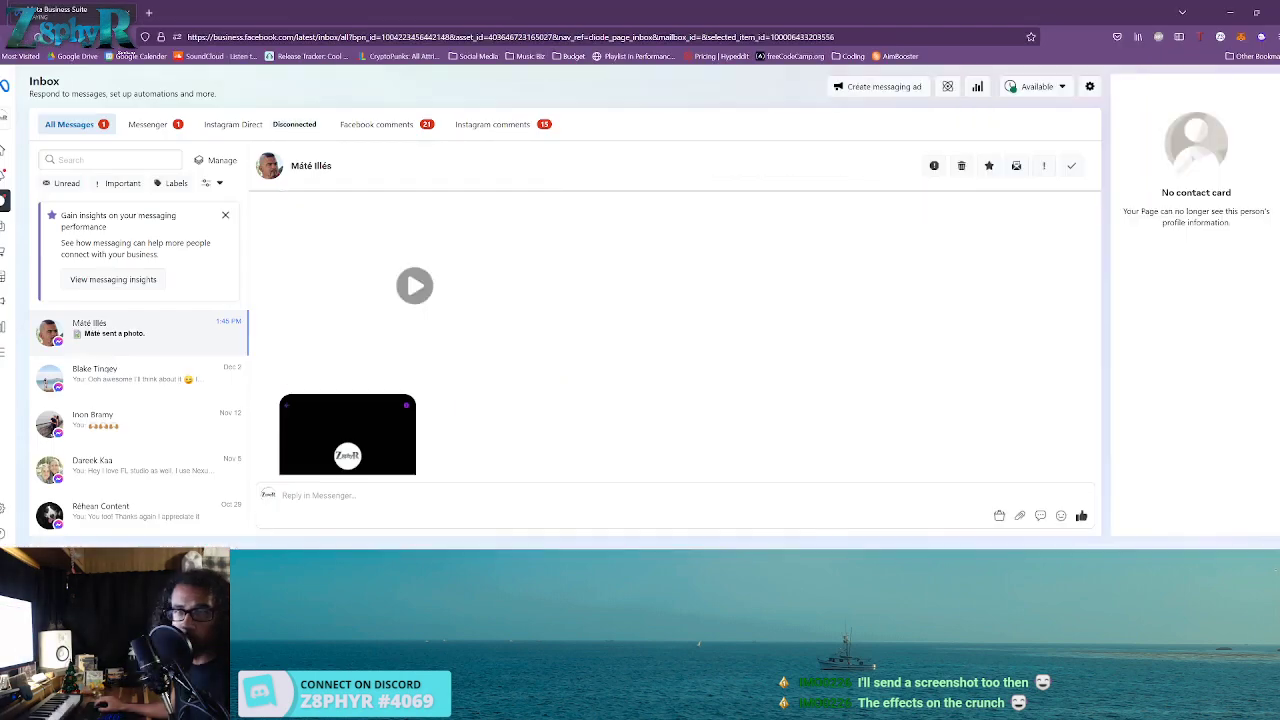
click(414, 290)
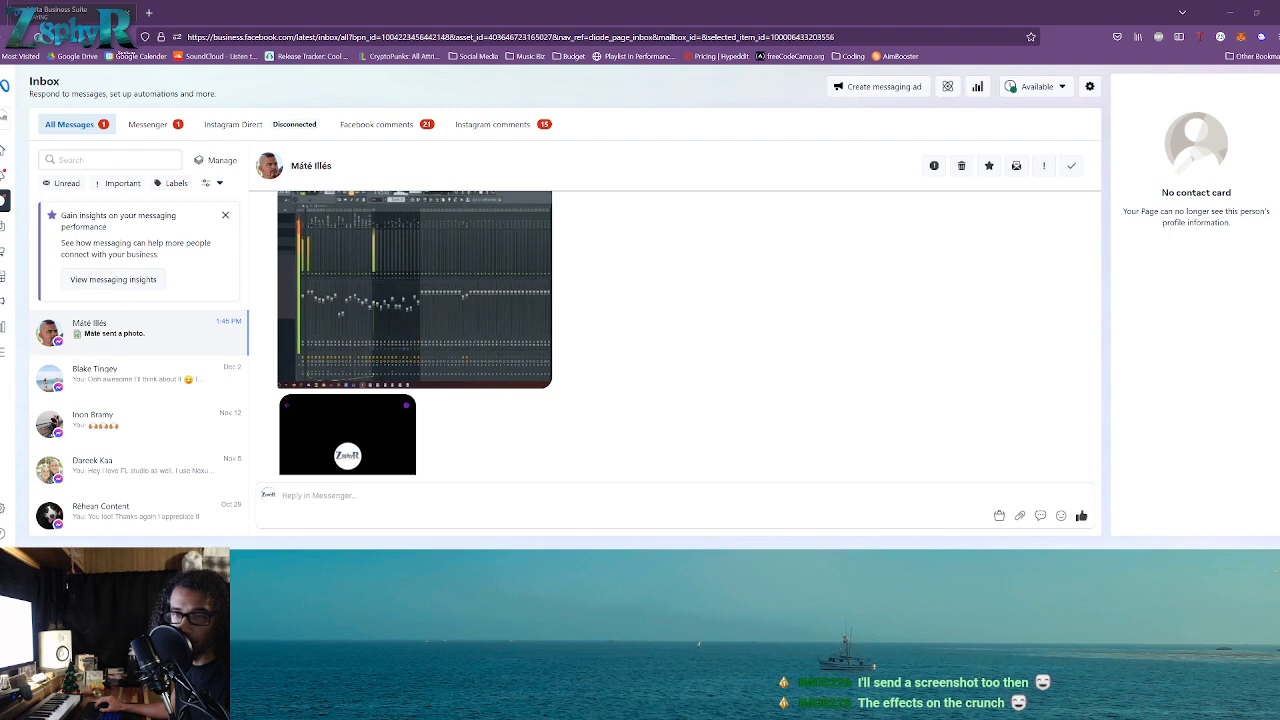
click(535, 360)
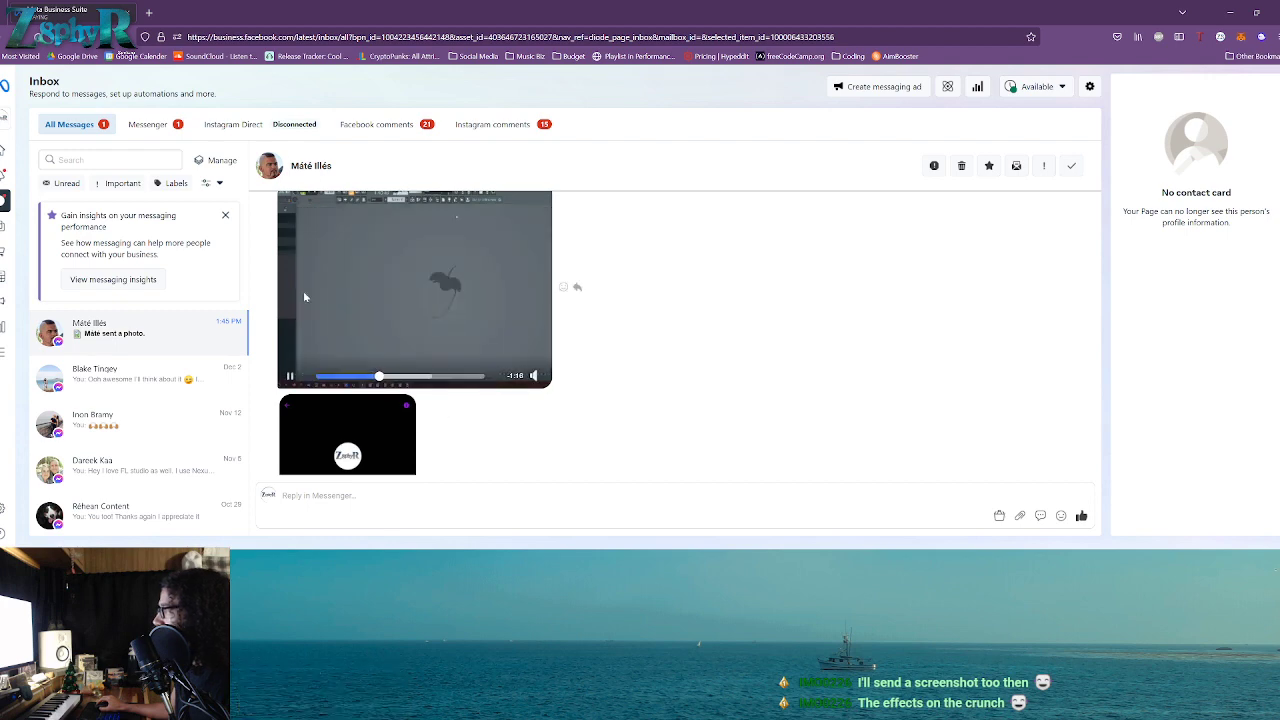
mouse_move(540, 382)
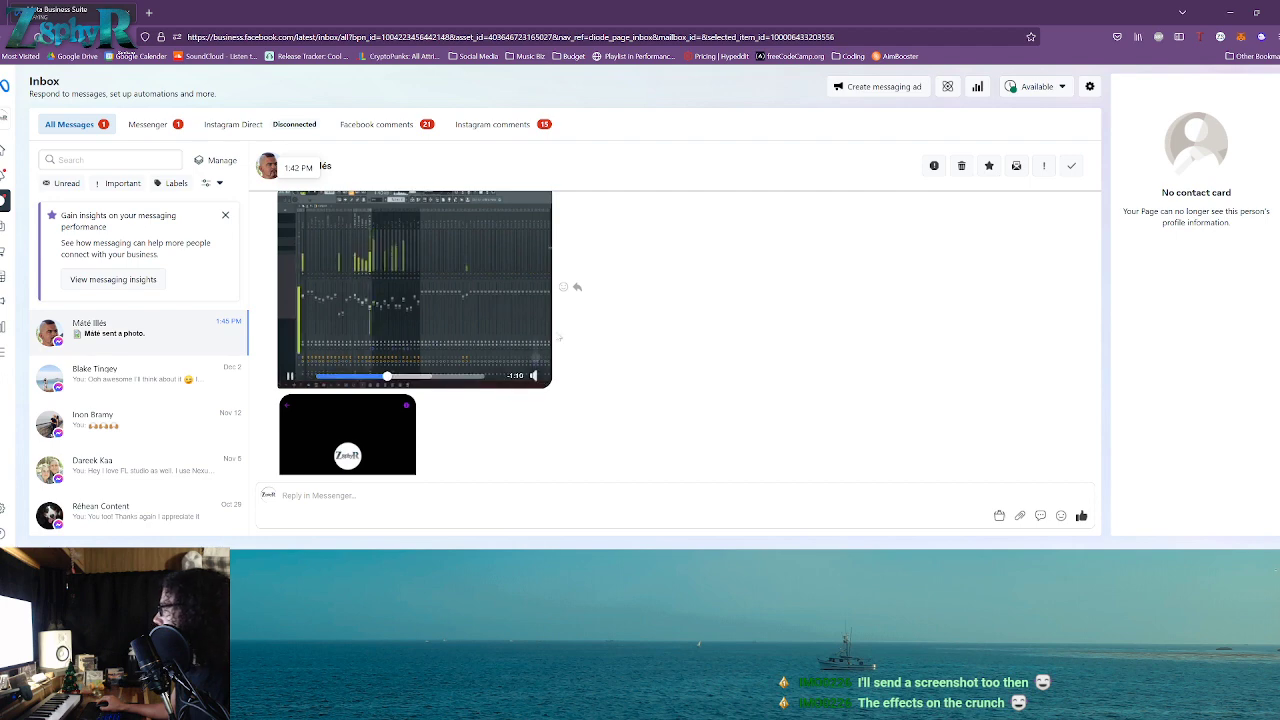
mouse_move(440, 290)
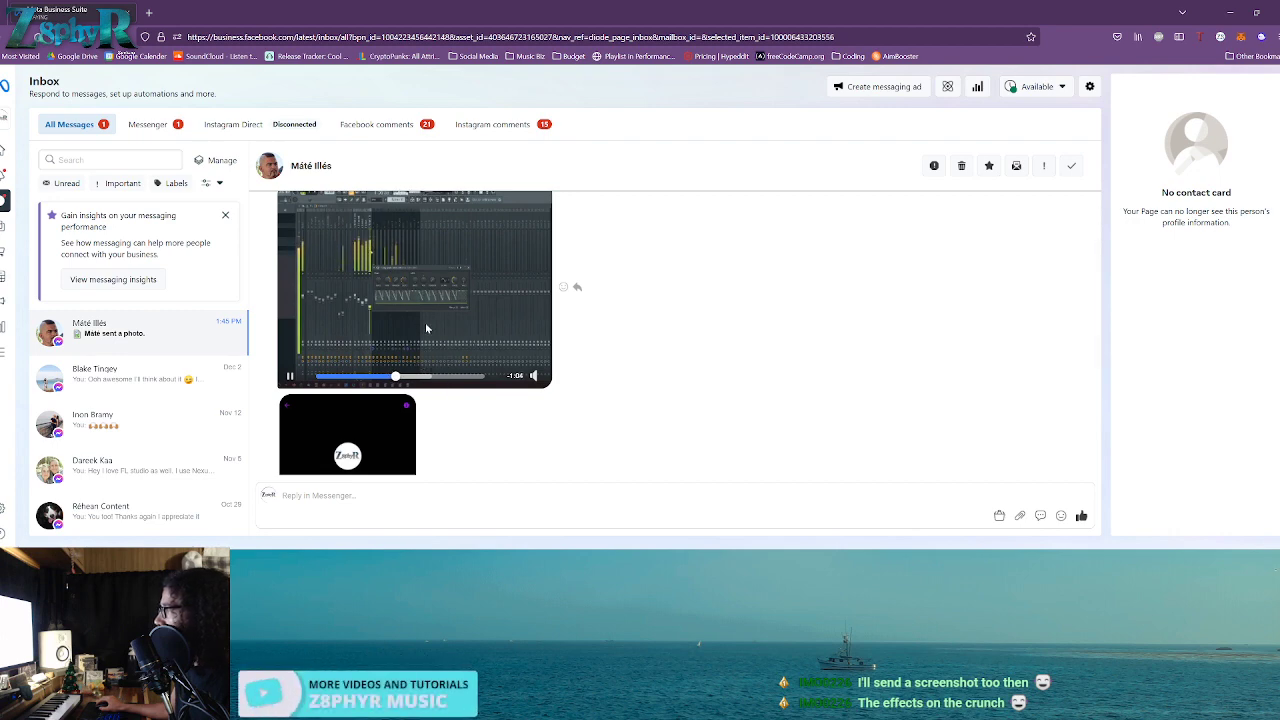
mouse_move(399, 378)
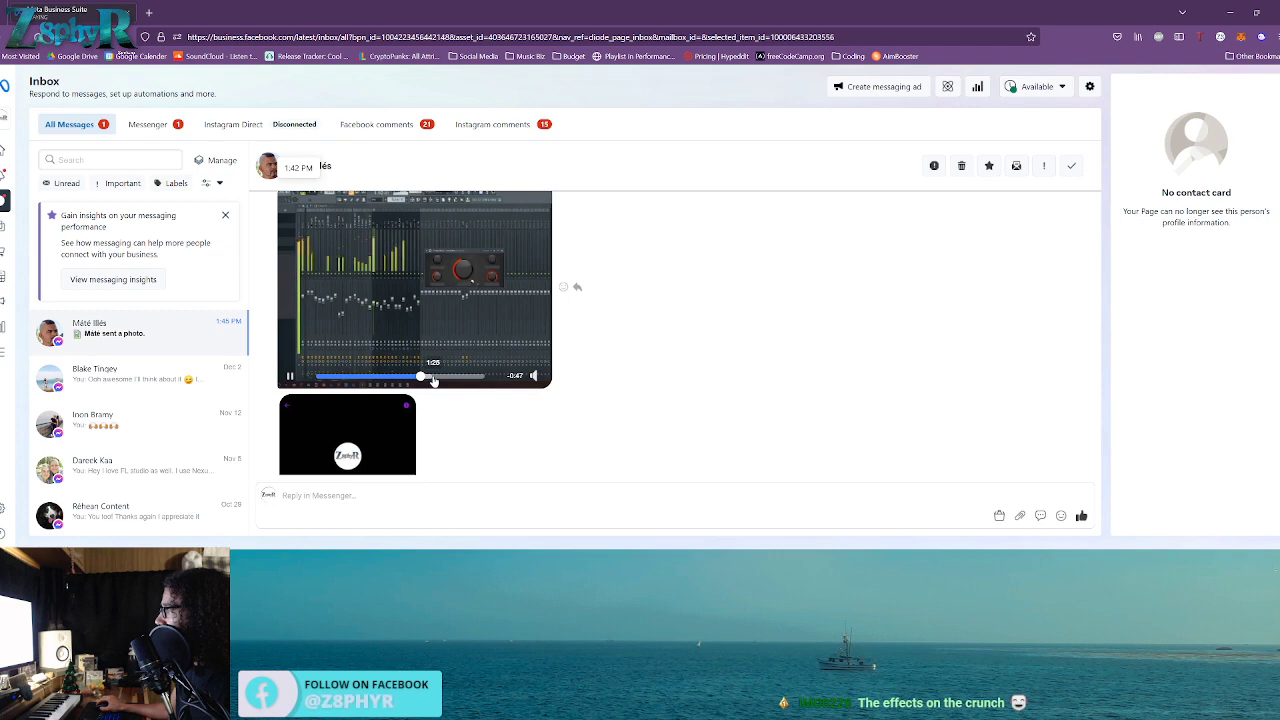
drag(433, 380, 383, 376)
click(288, 378)
drag(270, 14, 0, 245)
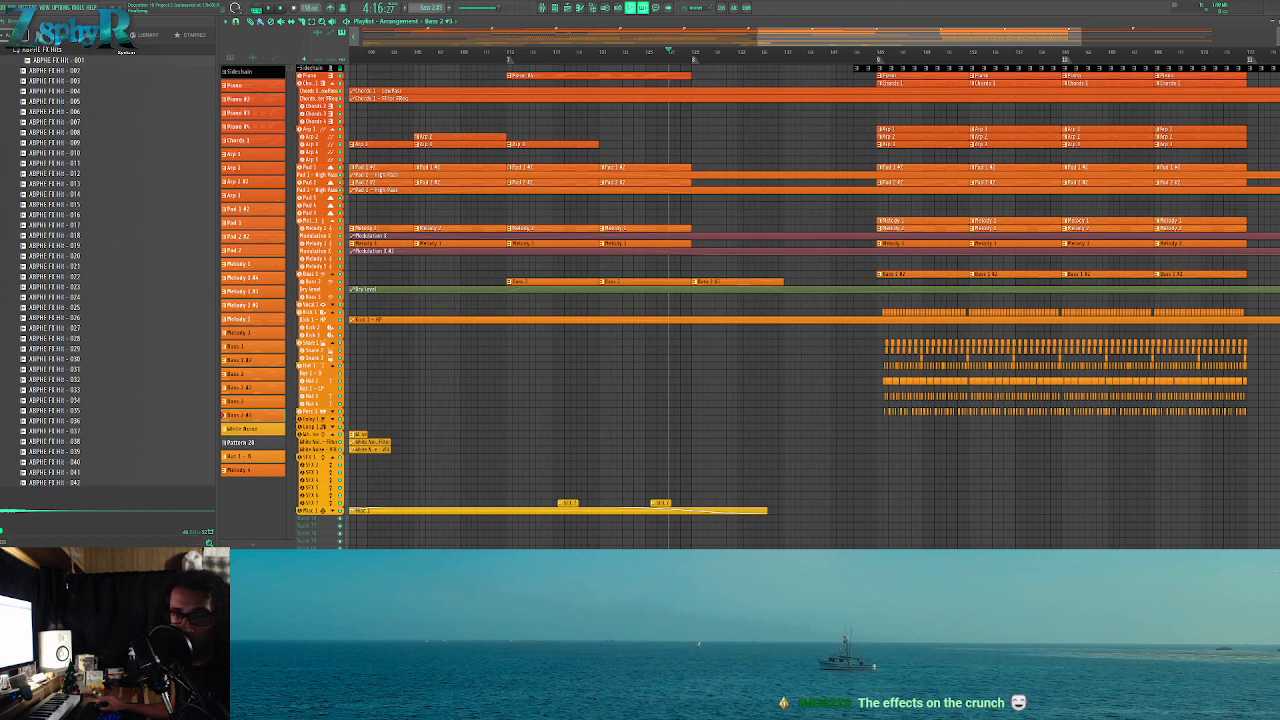
Audition the transition into bar 129 and duplicate the last two Melody 2 clips to fill bars 129 to 145
drag(712, 58, 509, 63)
key(space)
click(685, 60)
scroll(777, 354, up, 3)
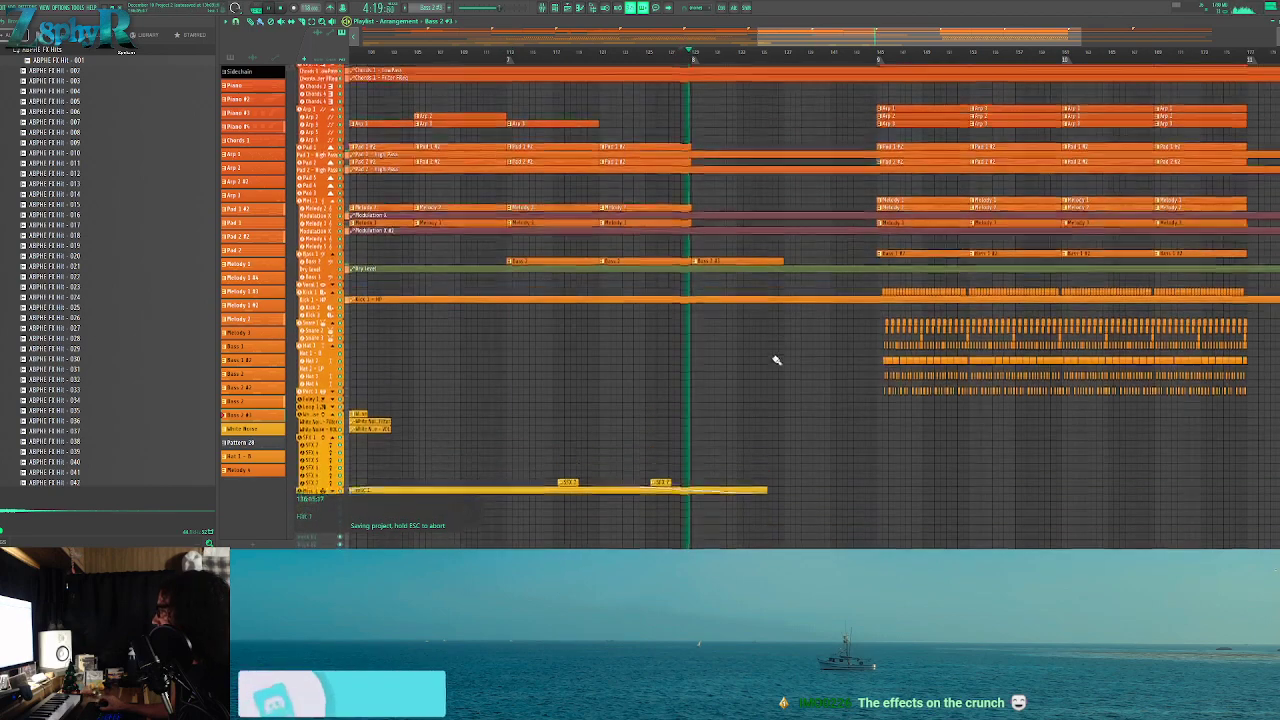
scroll(765, 375, up, 5)
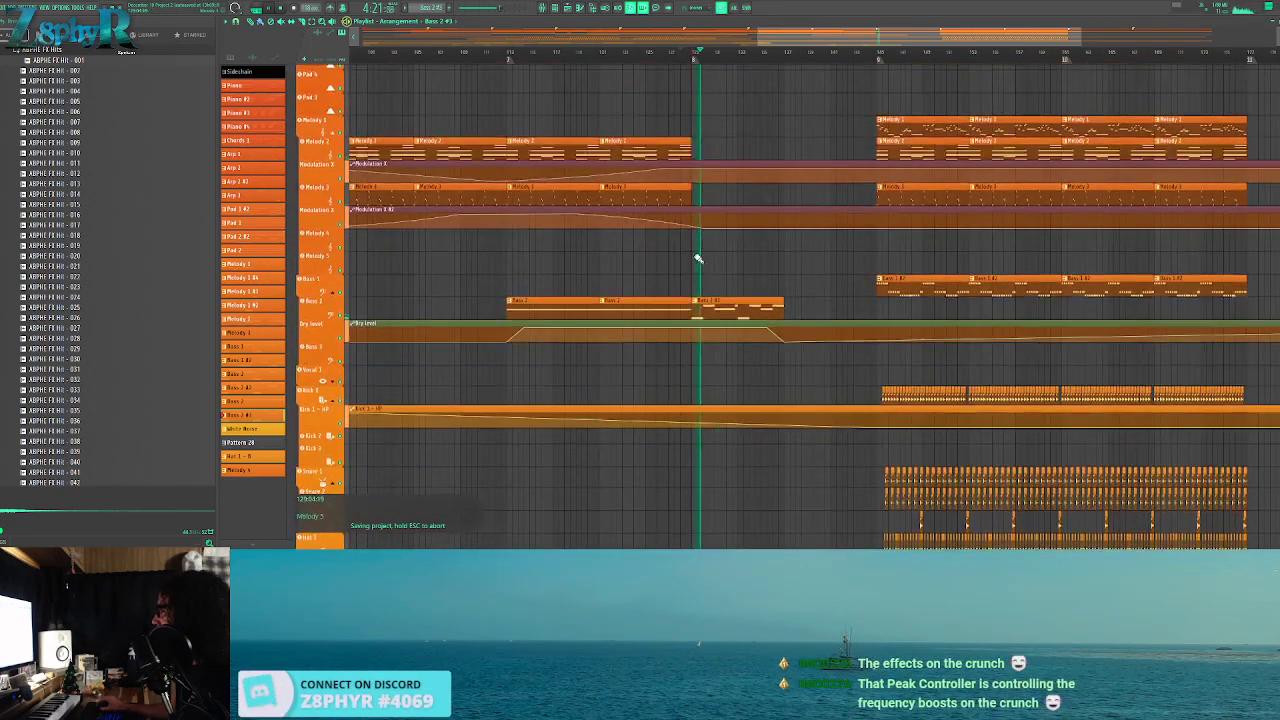
scroll(700, 250, up, 4)
drag(638, 235, 755, 241)
key(ctrl+b)
key(ctrl+d)
ctrl+scroll(810, 207, down, 3)
alt+scroll(800, 220, down, 3)
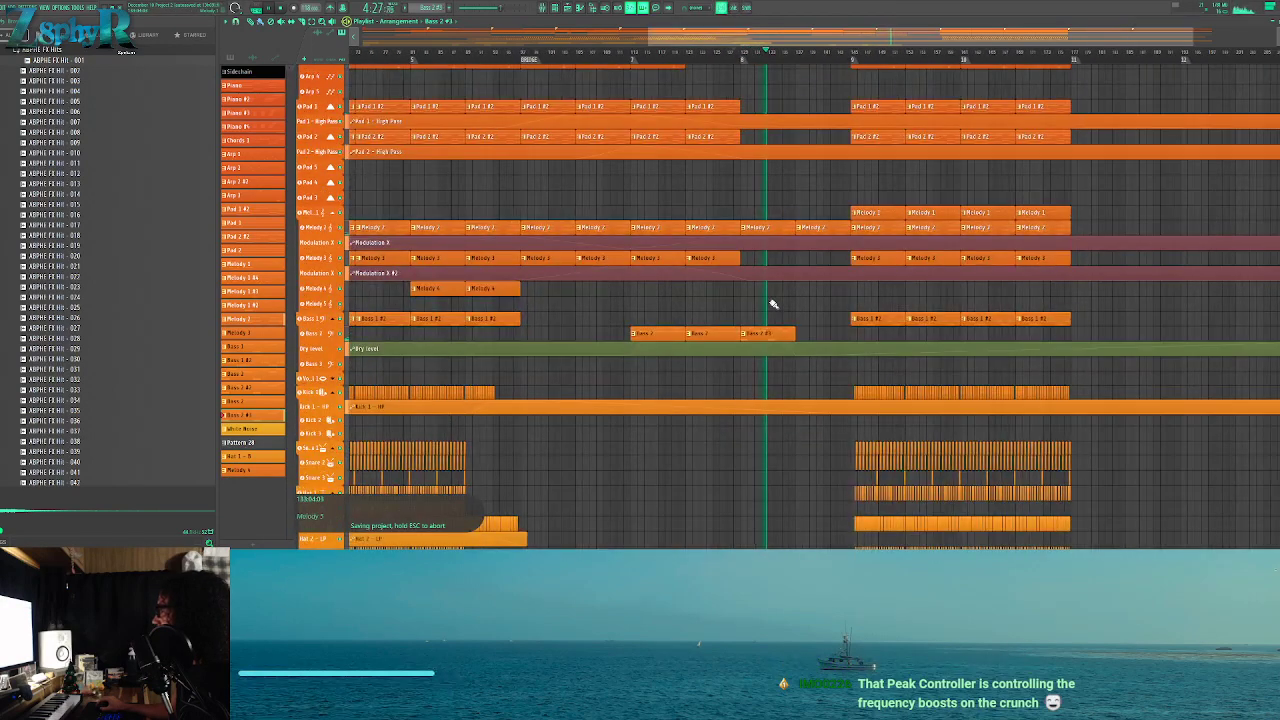
Set the timeline selection to bars 129 to 145 and select the first two clips of Arp 1, Arp 2 and Arp 3 from bar 145
scroll(763, 223, up, 4)
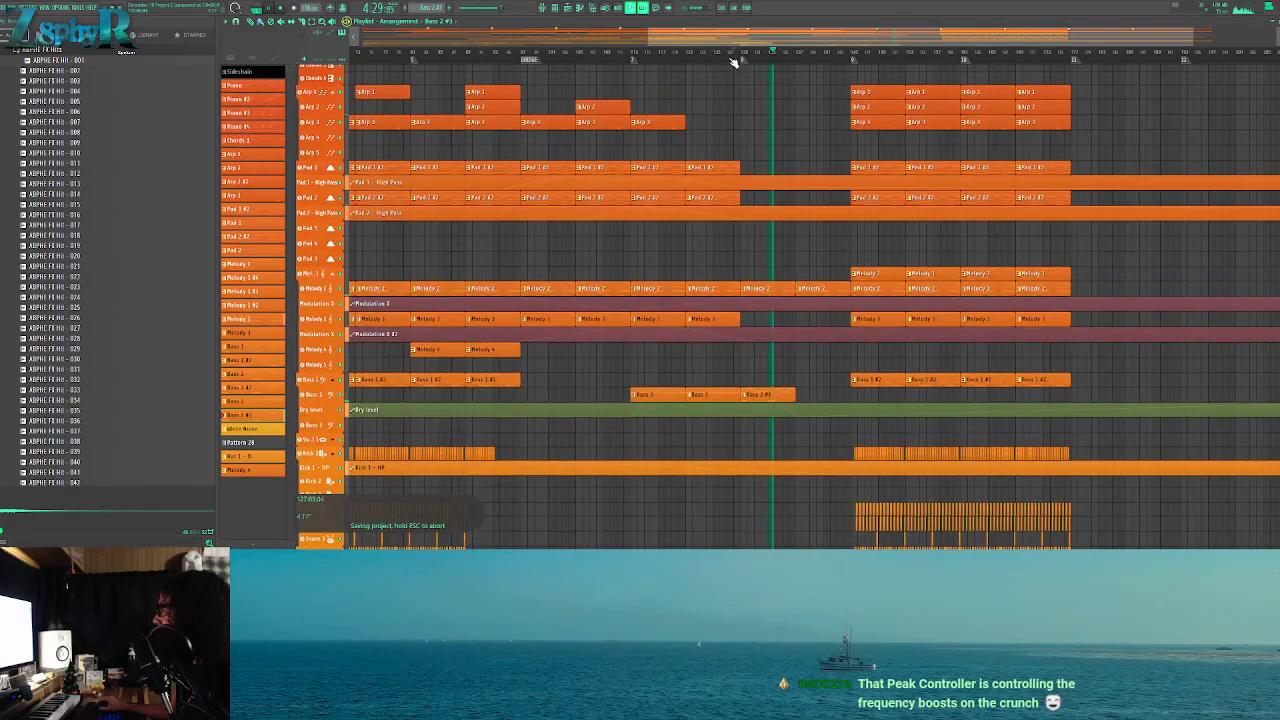
drag(774, 120, 654, 120)
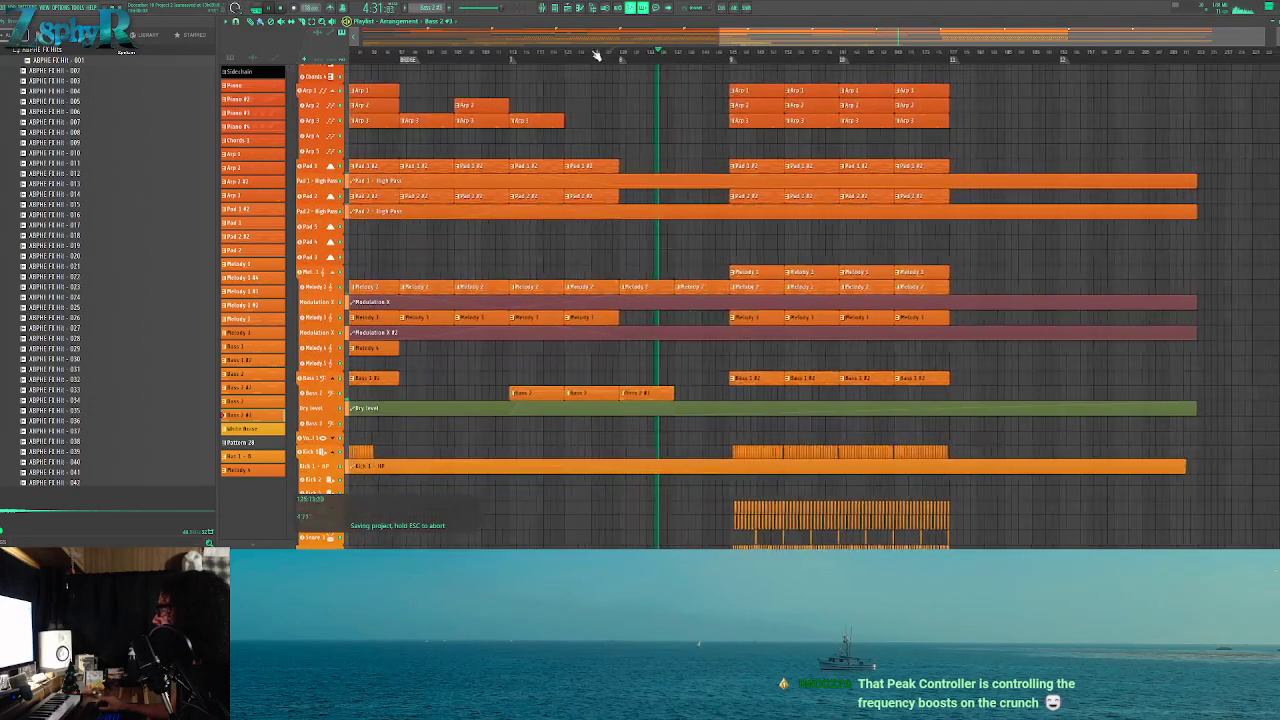
drag(621, 62, 727, 62)
alt+scroll(657, 149, up, 3)
scroll(752, 210, up, 1)
drag(748, 205, 795, 212)
drag(703, 152, 781, 219)
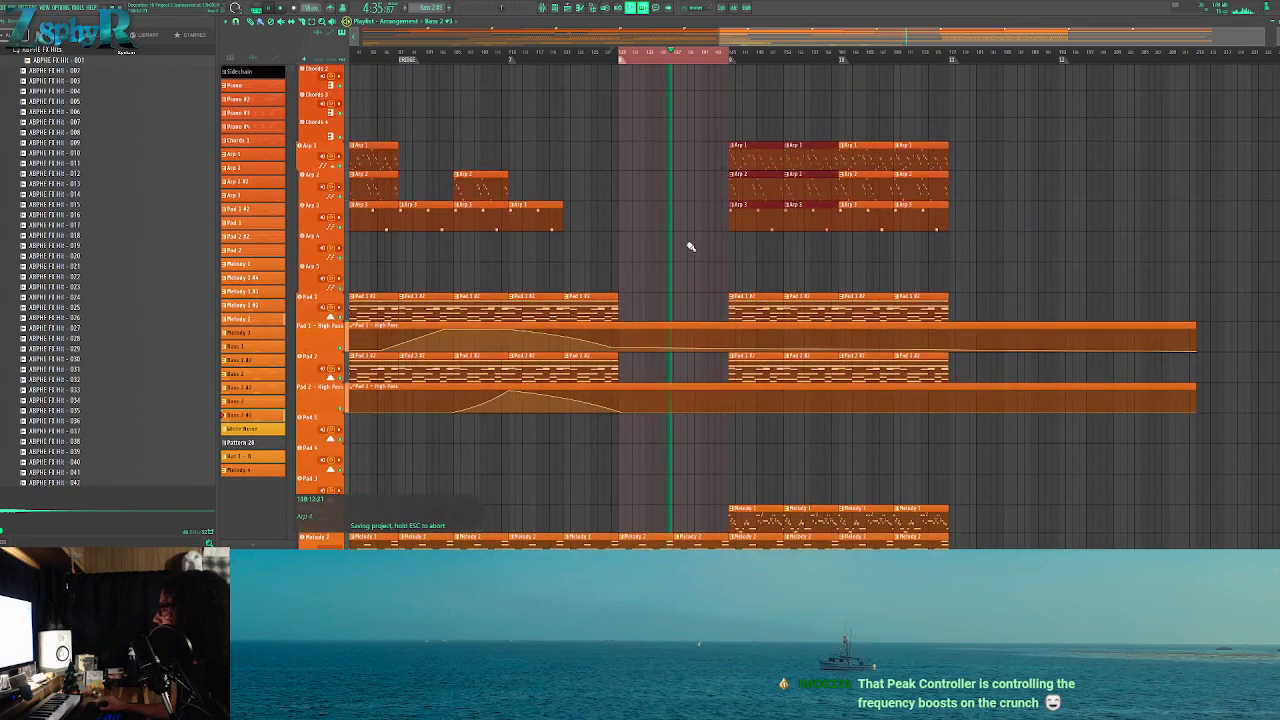
Play from just before bar 129, move the Dry level drop to bar 145, and duplicate the Bass 2 #3 clip at bar 137
scroll(680, 266, down, 12)
click(612, 54)
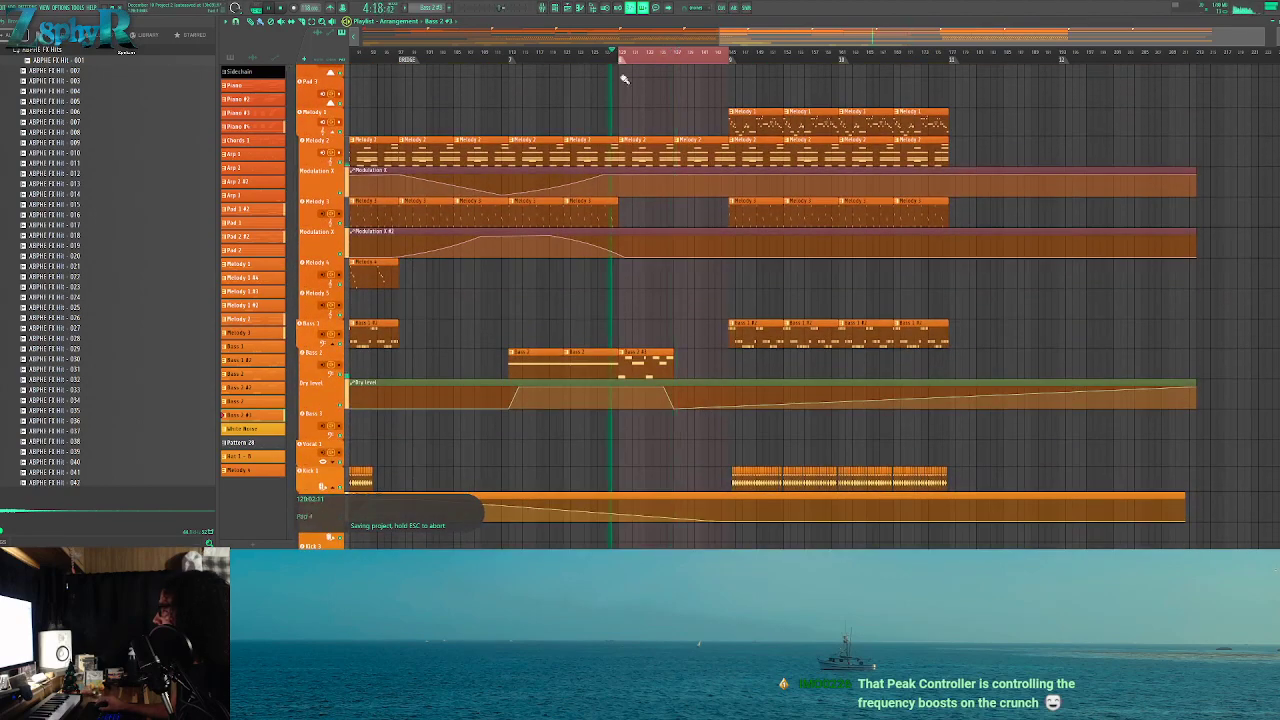
ctrl+scroll(666, 320, up, 4)
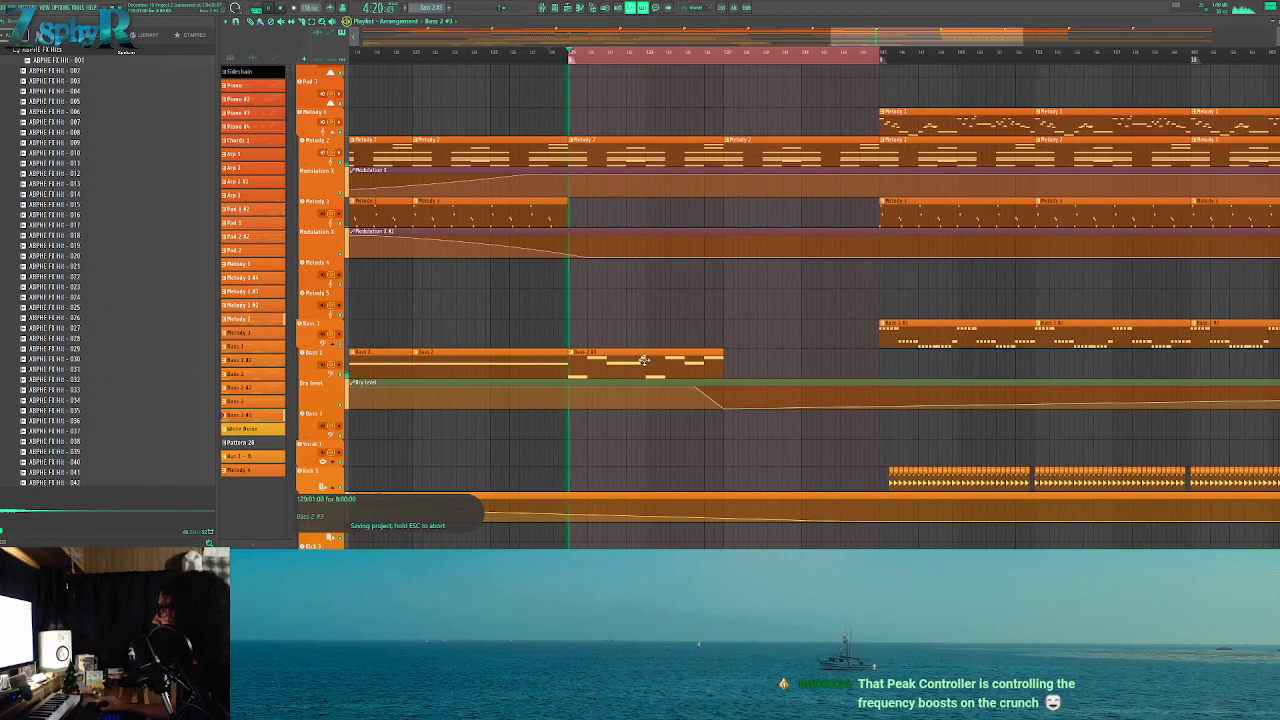
drag(725, 407, 730, 376)
right_click(883, 407)
drag(603, 356, 762, 350)
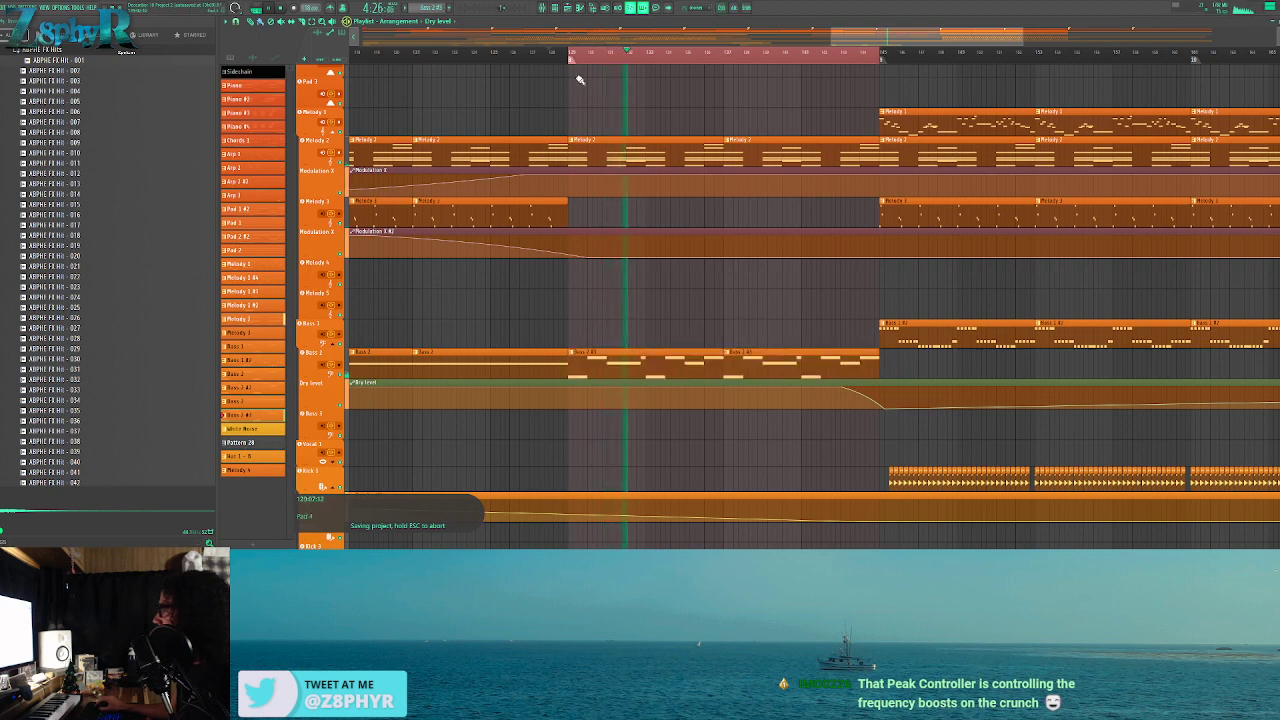
Examine the Bass 2 #3 notes in the piano roll during playback and return to the playlist
key(F6)
click(593, 101)
double_click(620, 358)
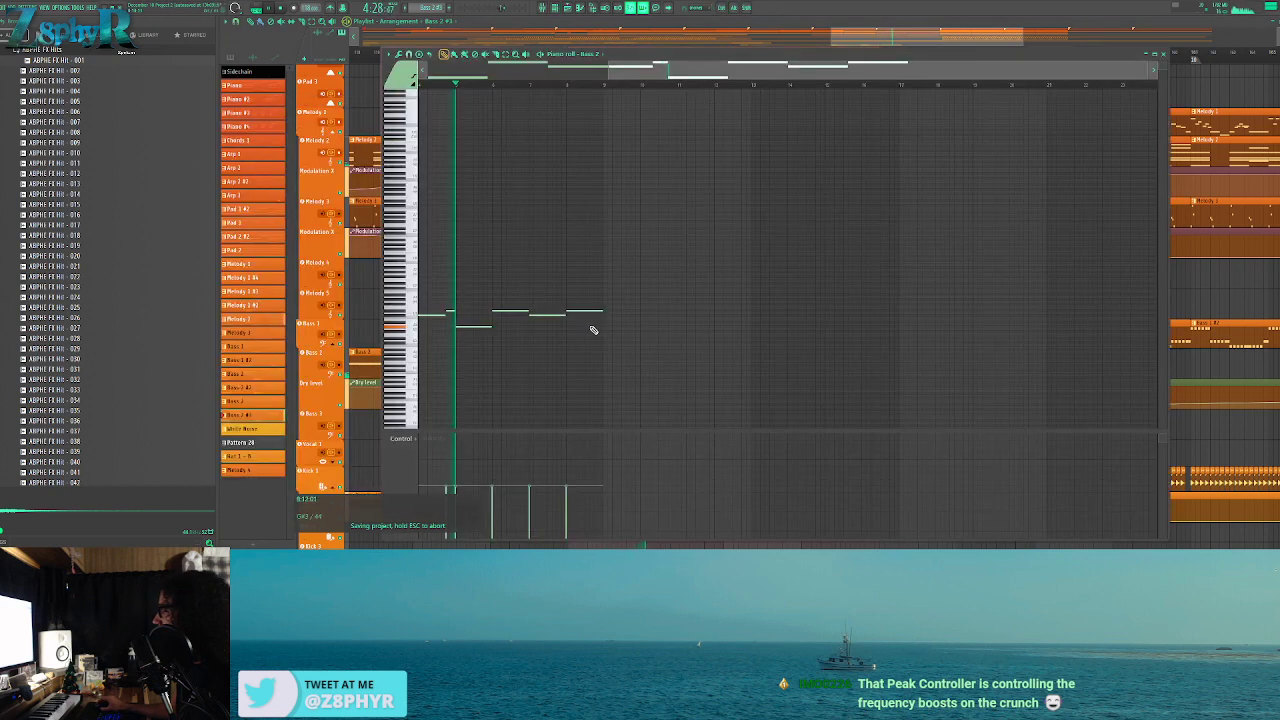
scroll(540, 305, left, 3)
right_click(557, 313)
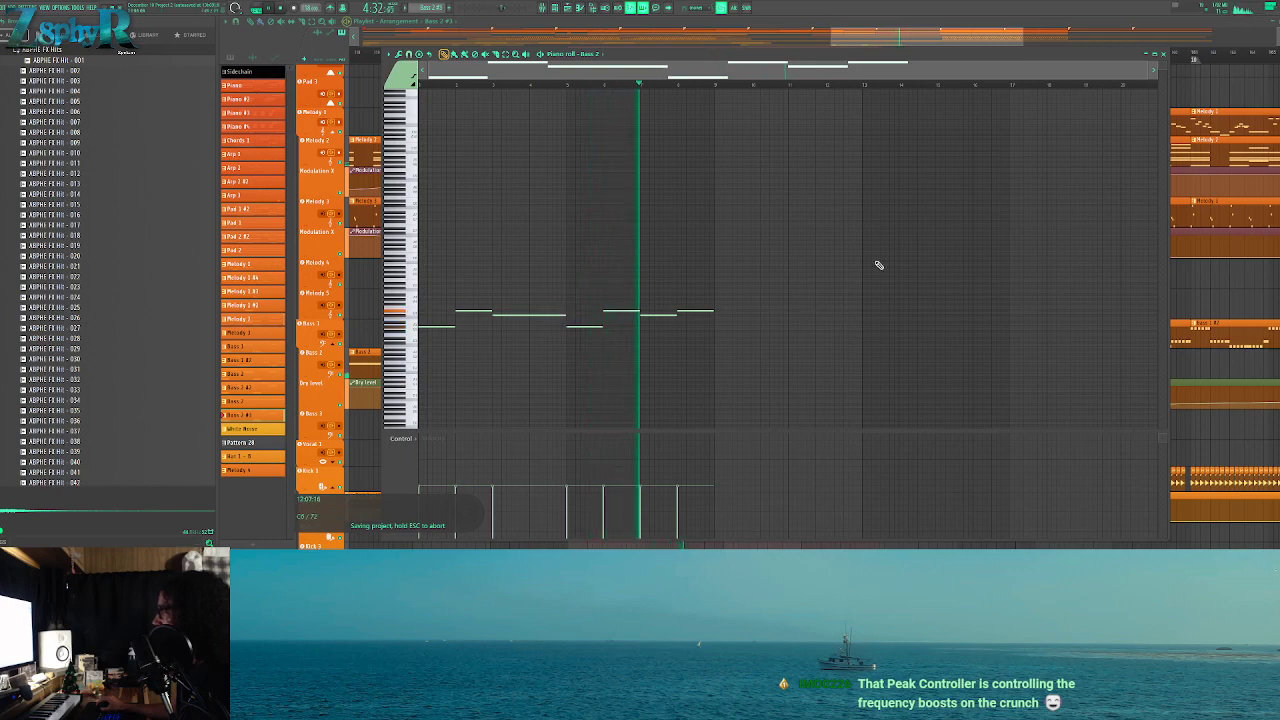
right_click(1187, 281)
drag(780, 328, 758, 327)
Place an Arp 2 clip on the Arp 2 track over bars 129 to 137, listen to the section and stop playback
scroll(700, 318, up, 8)
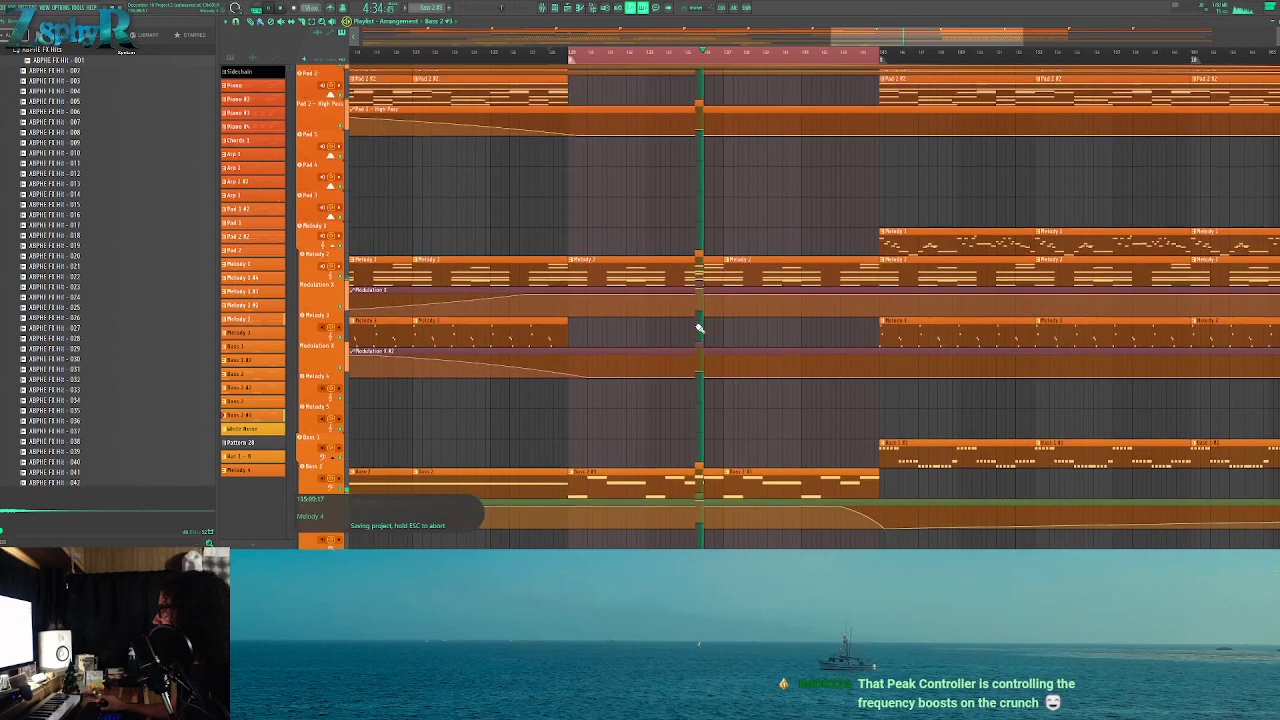
scroll(692, 225, down, 3)
scroll(692, 219, down, 2)
scroll(692, 219, up, 4)
drag(773, 230, 832, 216)
drag(788, 216, 626, 216)
scroll(733, 214, up, 4)
scroll(651, 166, down, 3)
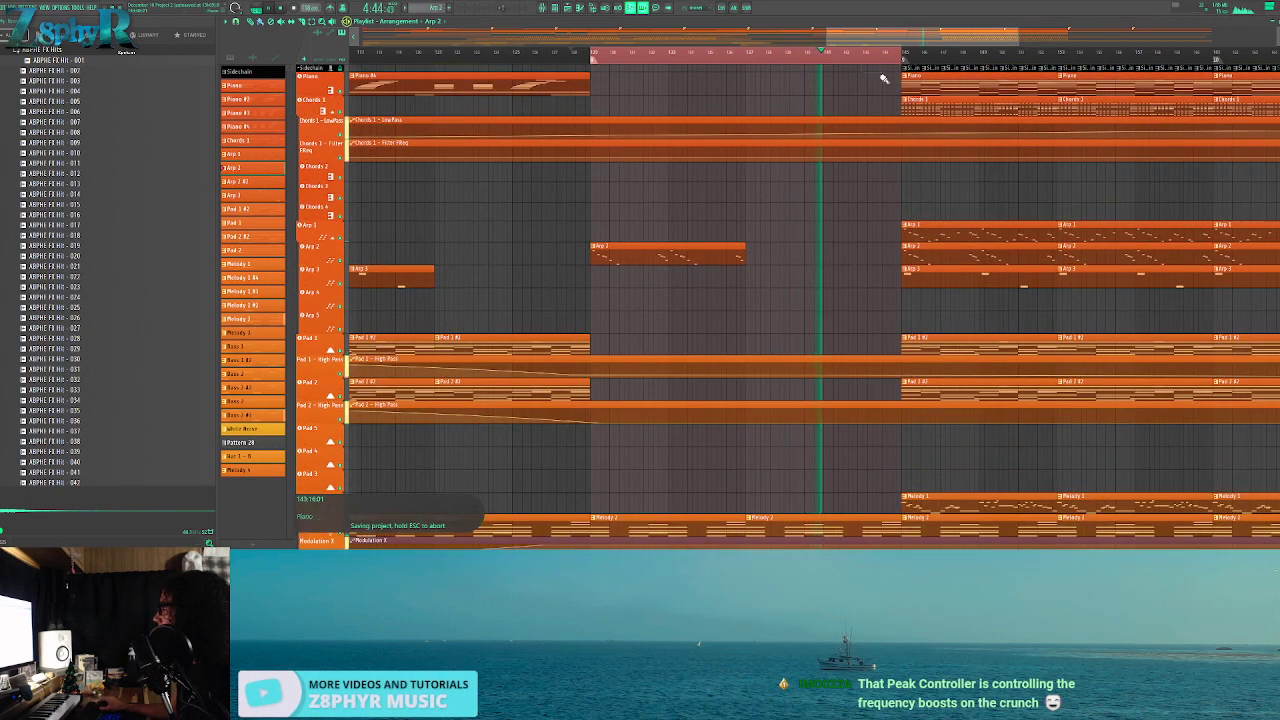
key(space)
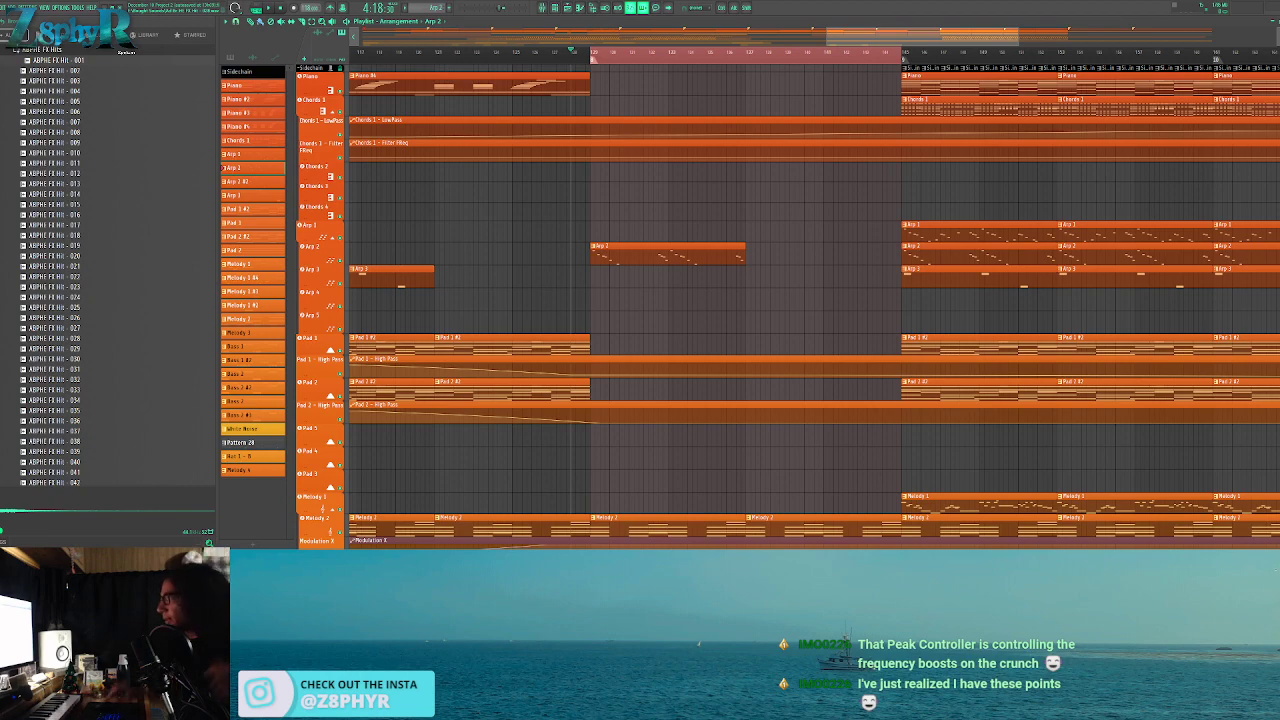
Set the timeline selection to bars 97 to 145, play from just before bar 97, and save the project
scroll(901, 57, down, 5)
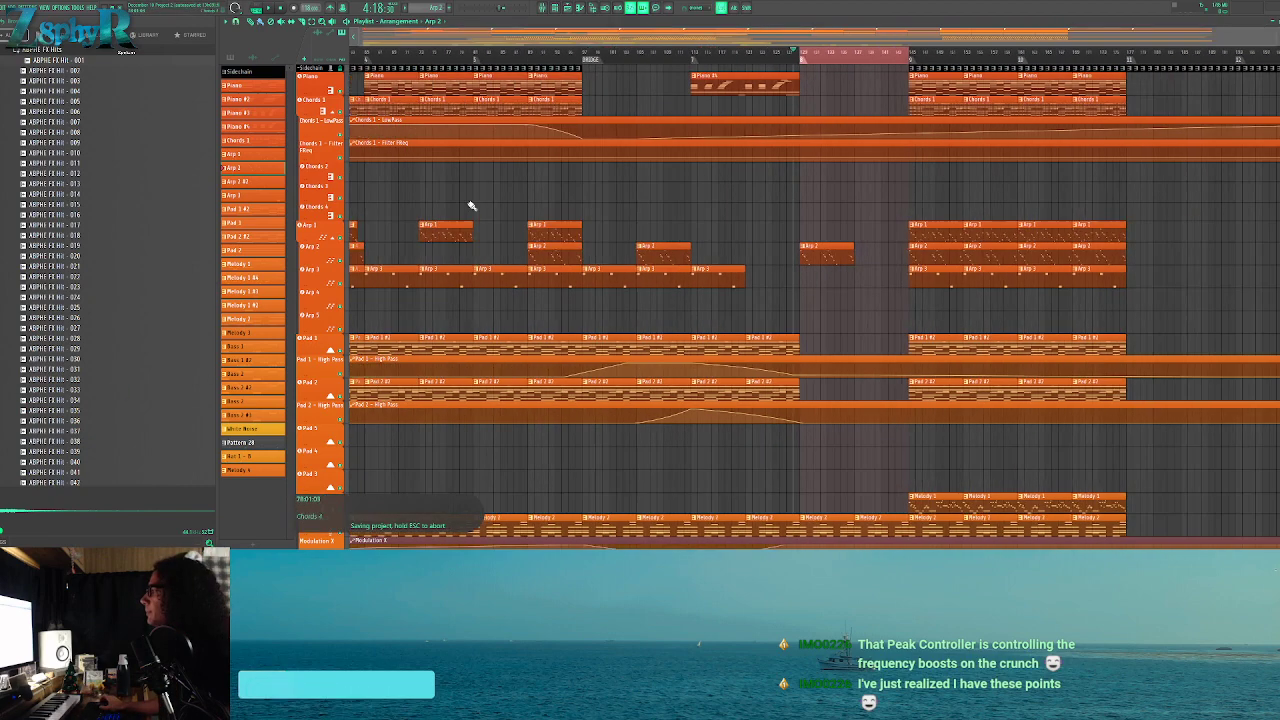
drag(942, 57, 753, 60)
click(731, 57)
key(ctrl+d)
drag(697, 60, 682, 60)
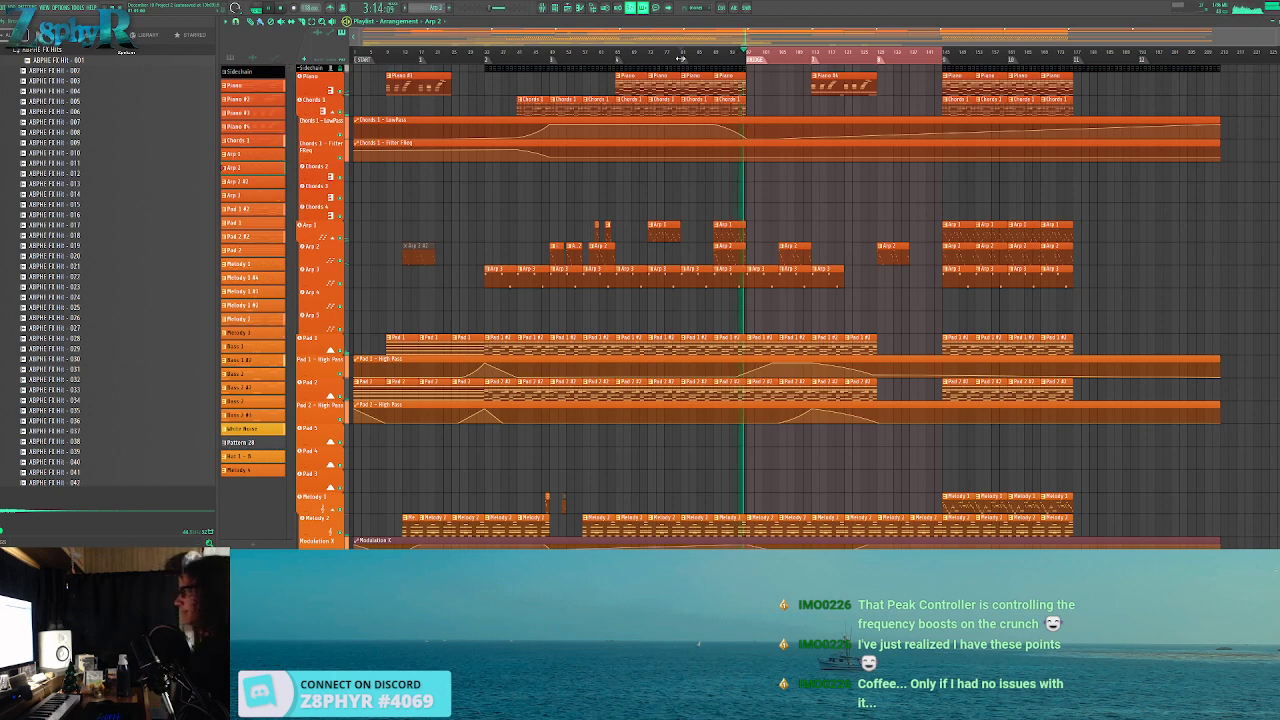
key(ctrl+s)
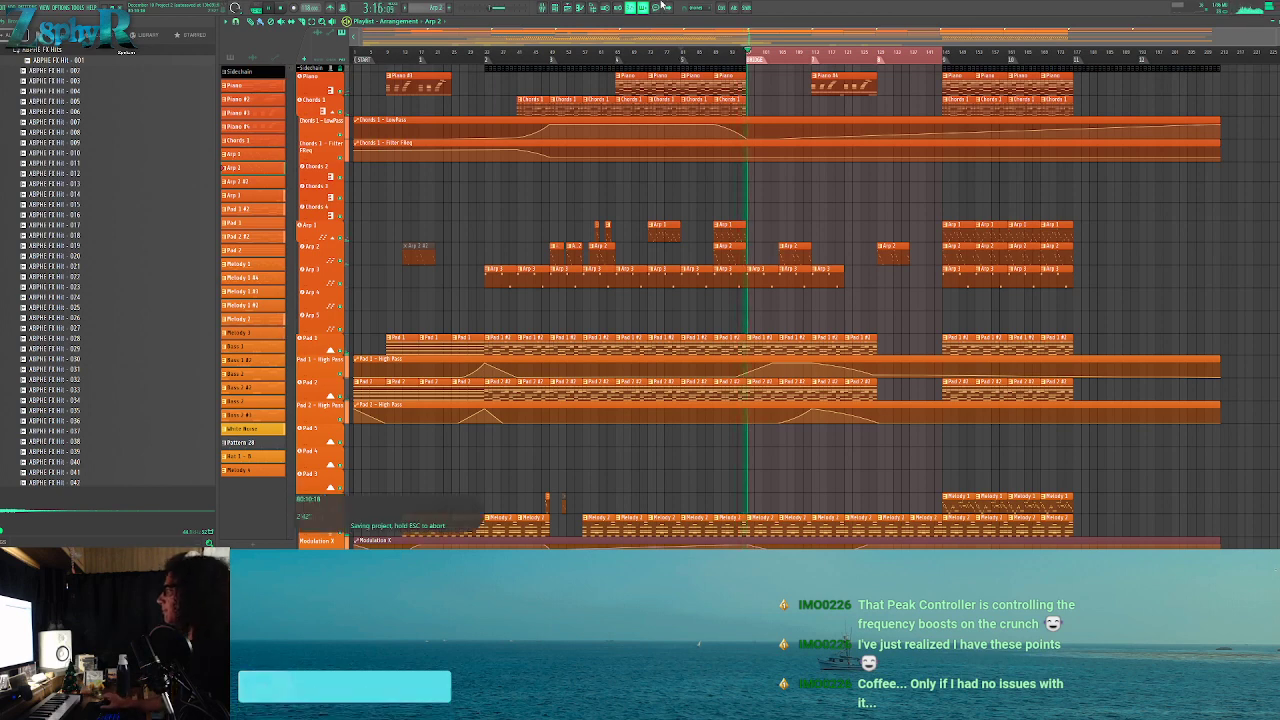
Add a point to the Chords 1 - LowPass automation and move it to the low level near bar 145
right_click(883, 137)
drag(883, 139, 933, 150)
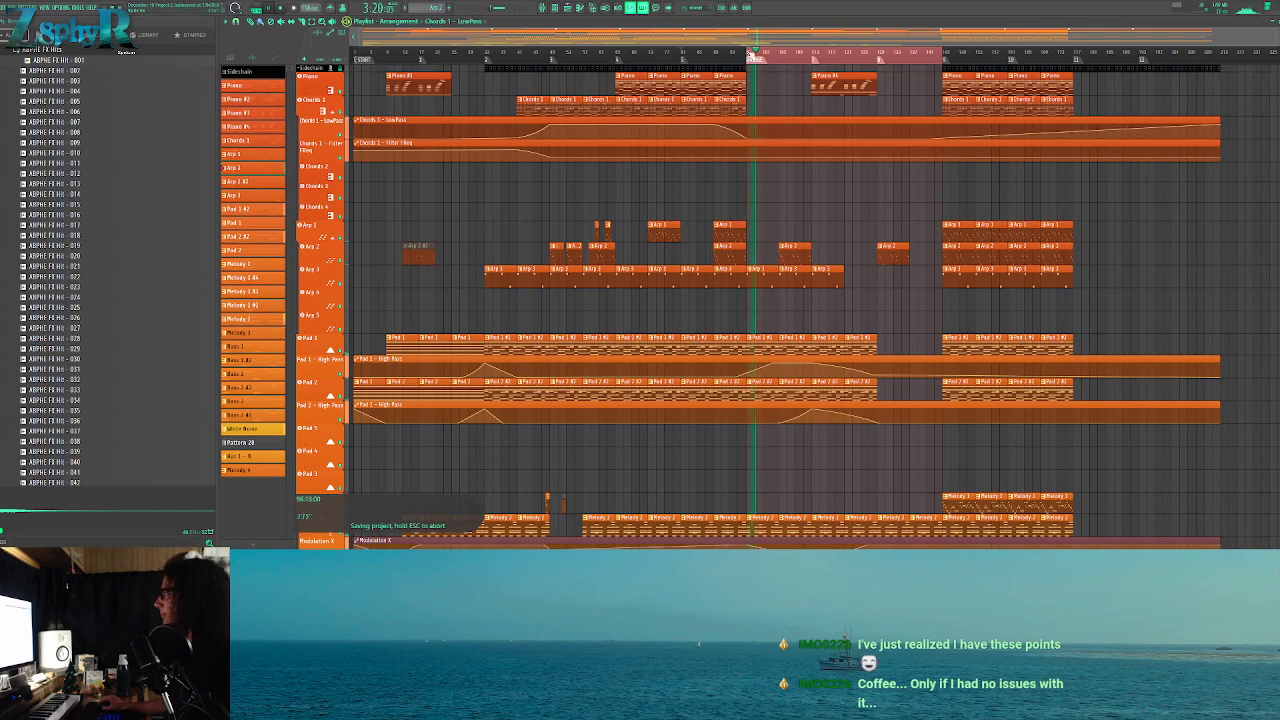
Copy the last pair of FPC ride clips on the SFX 2 track into the bridge at about bar 101
scroll(766, 78, down, 6)
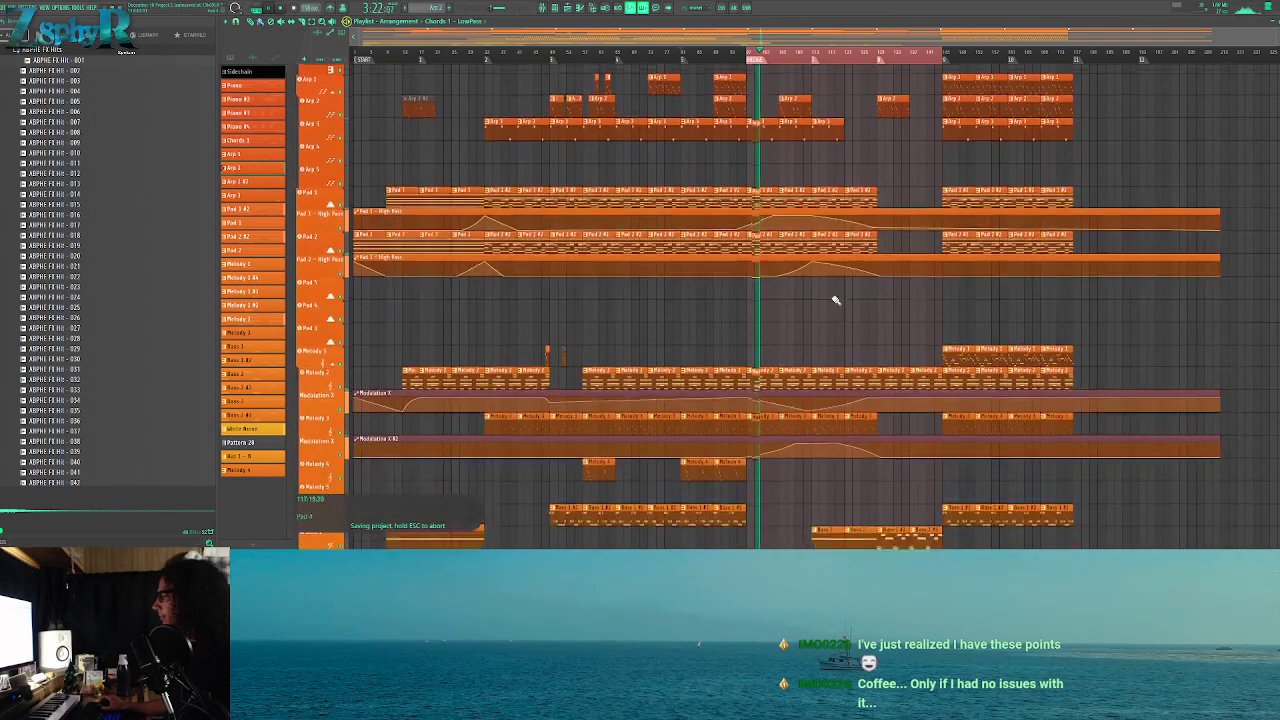
scroll(765, 300, down, 8)
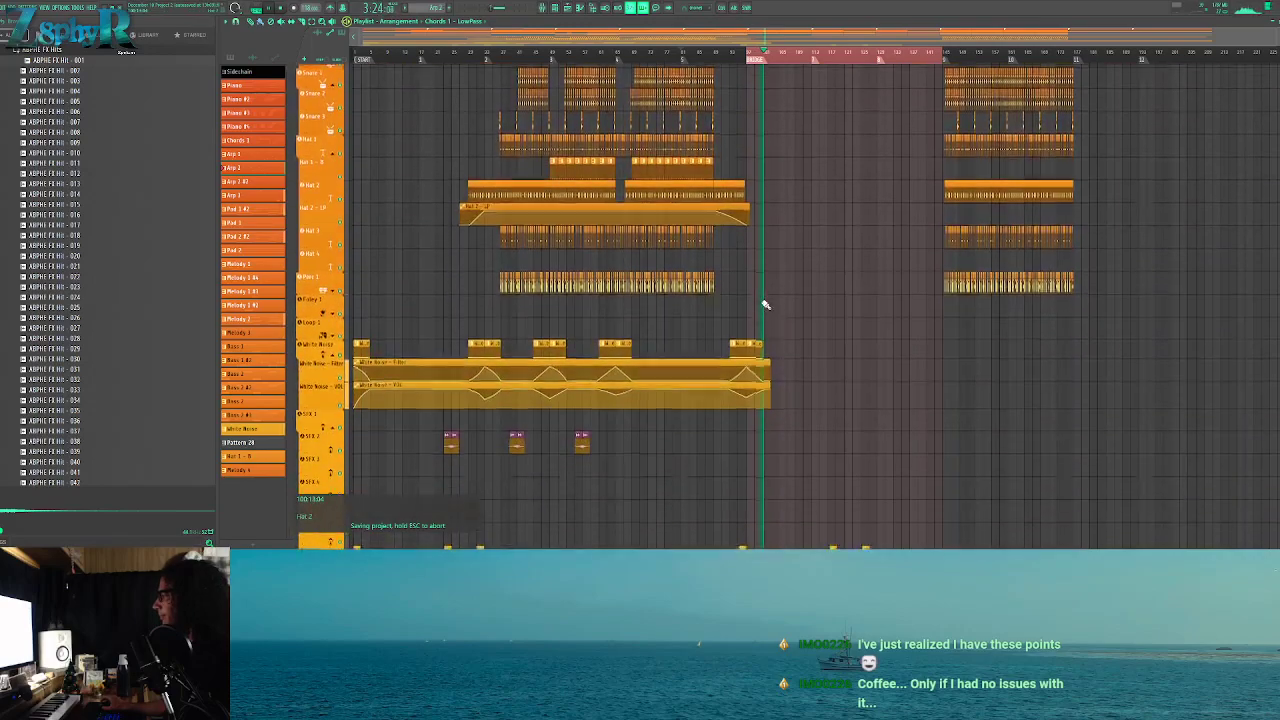
scroll(803, 409, up, 3)
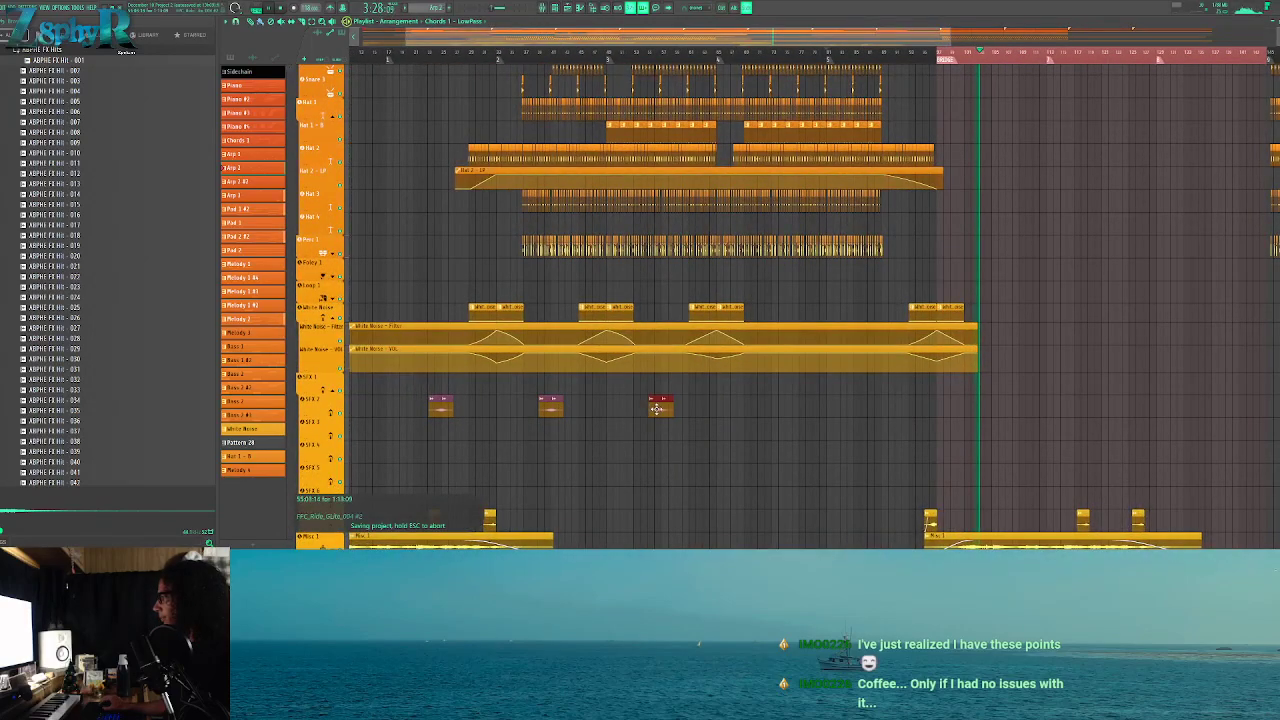
scroll(973, 410, up, 3)
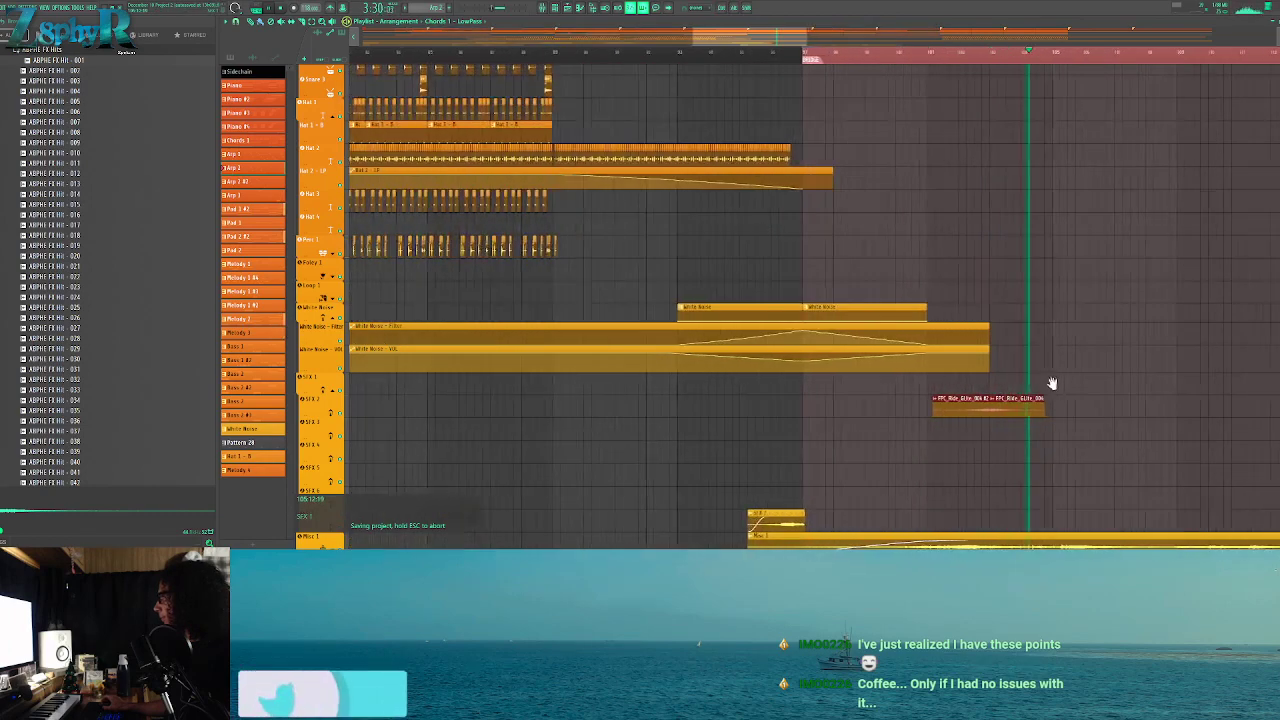
Move the pair of FPC_Ride clips on the SFX 2 track so they start around bar 103
click(1025, 405)
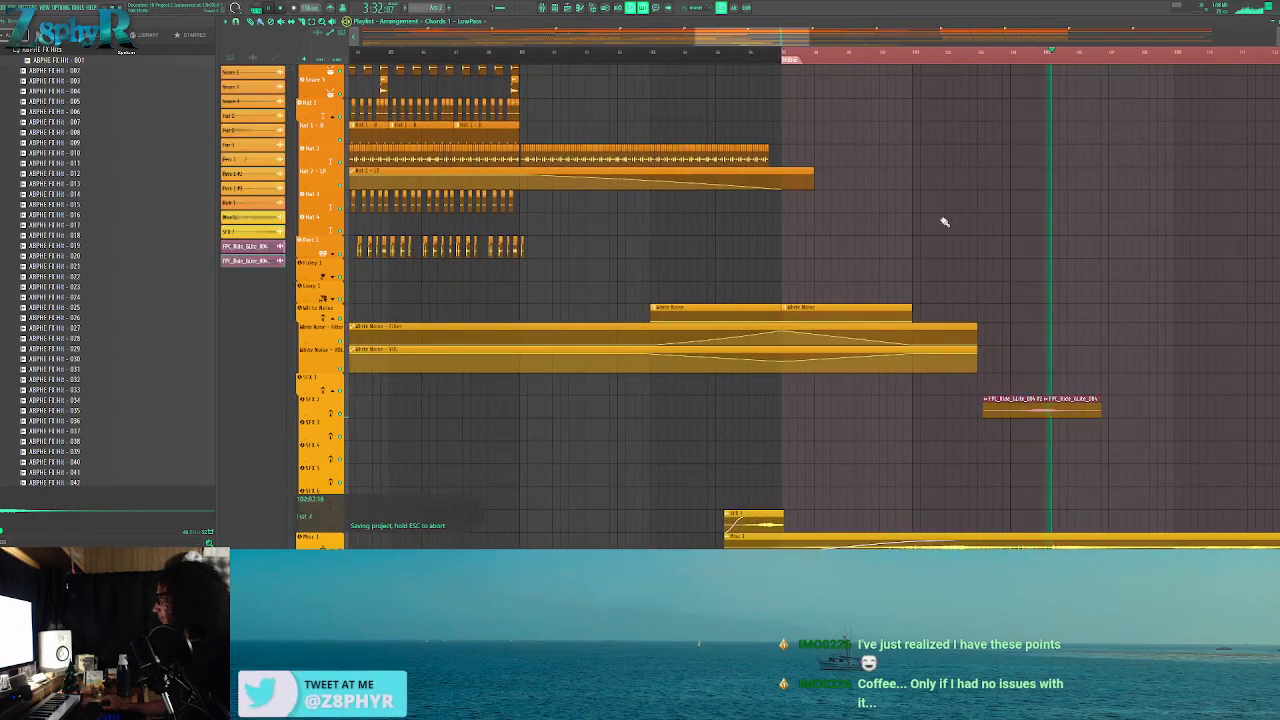
scroll(986, 251, down, 3)
scroll(1006, 294, down, 3)
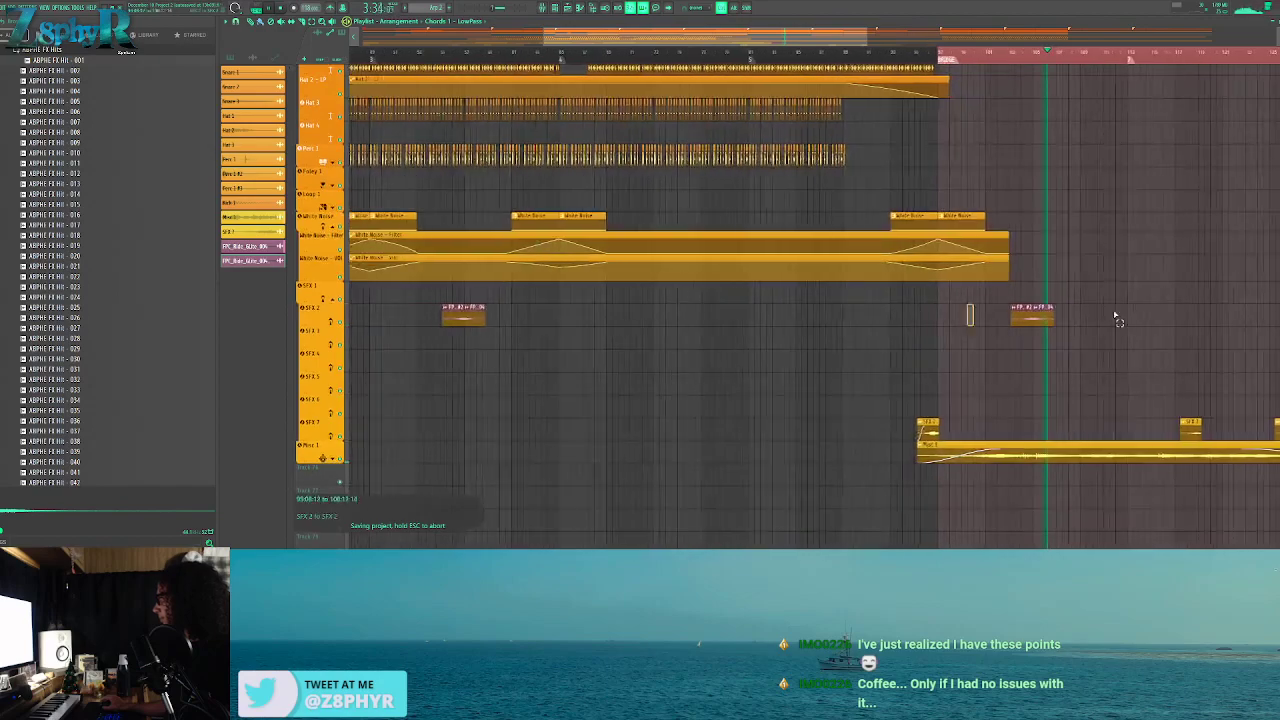
scroll(720, 363, right, 5)
scroll(711, 323, up, 3)
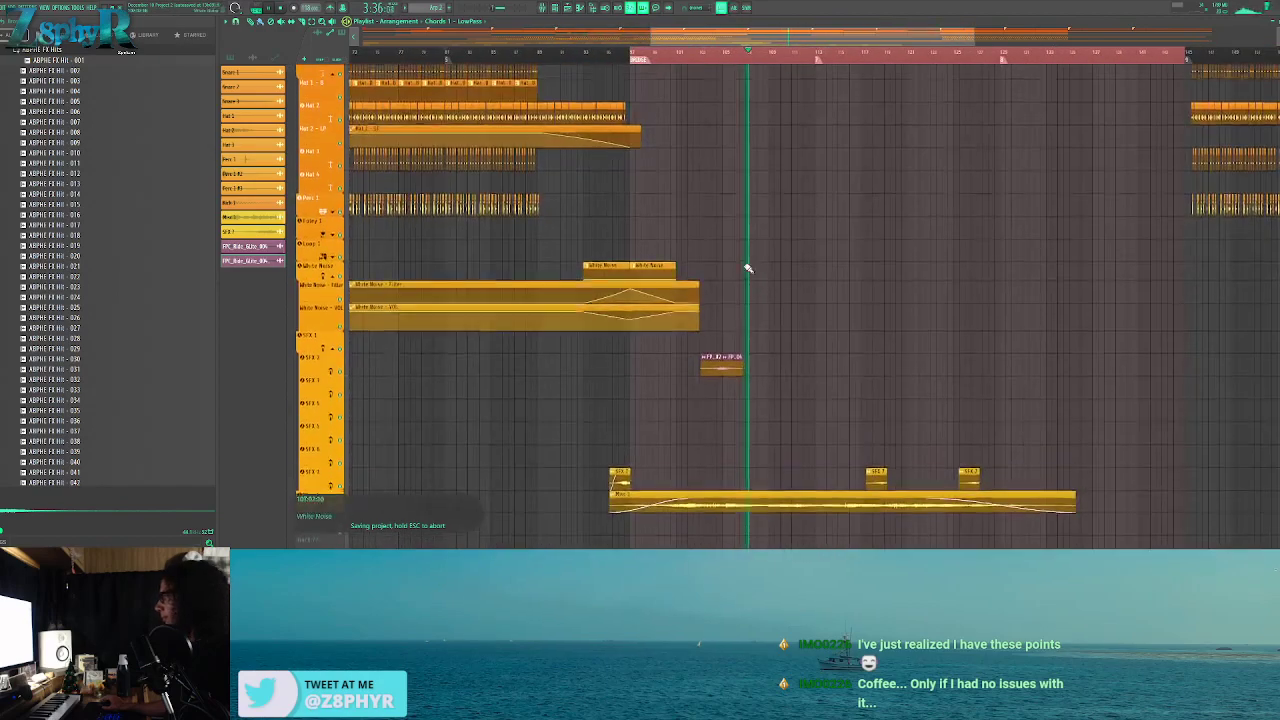
Add a Fruity send to Bass 1's mixer track and create an automation clip for its dry level
scroll(690, 251, up, 6)
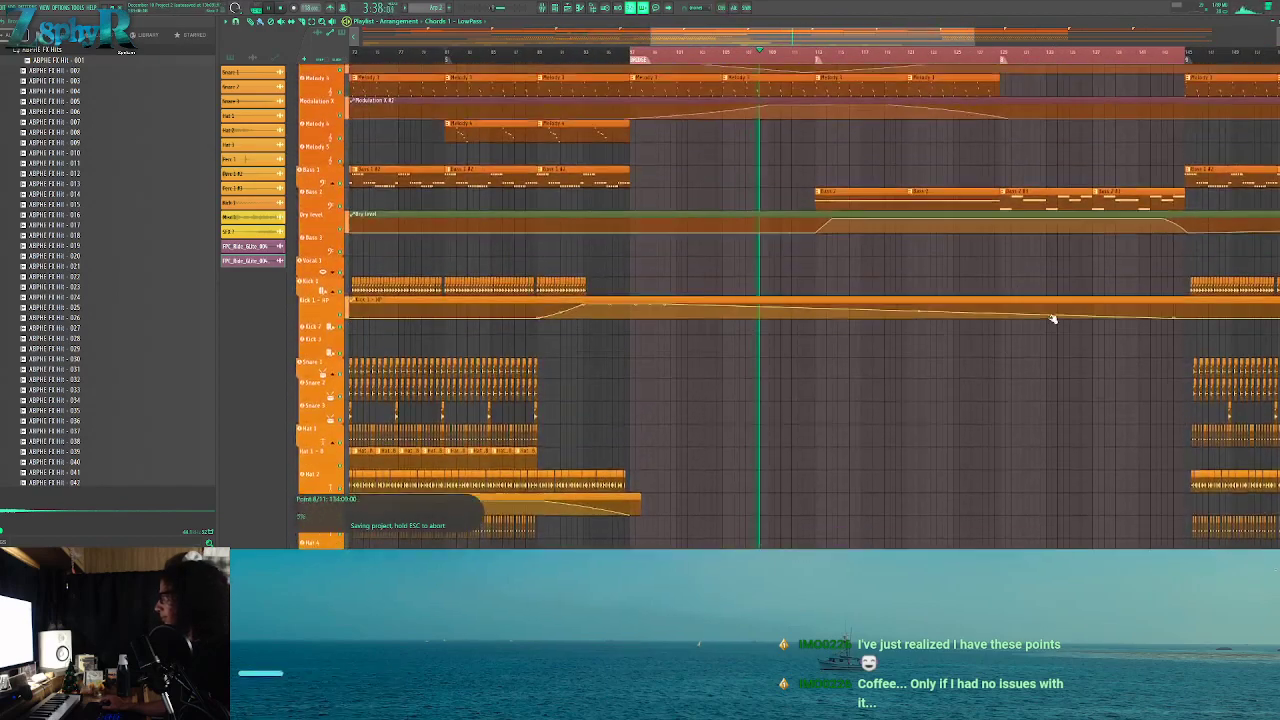
scroll(690, 288, up, 1)
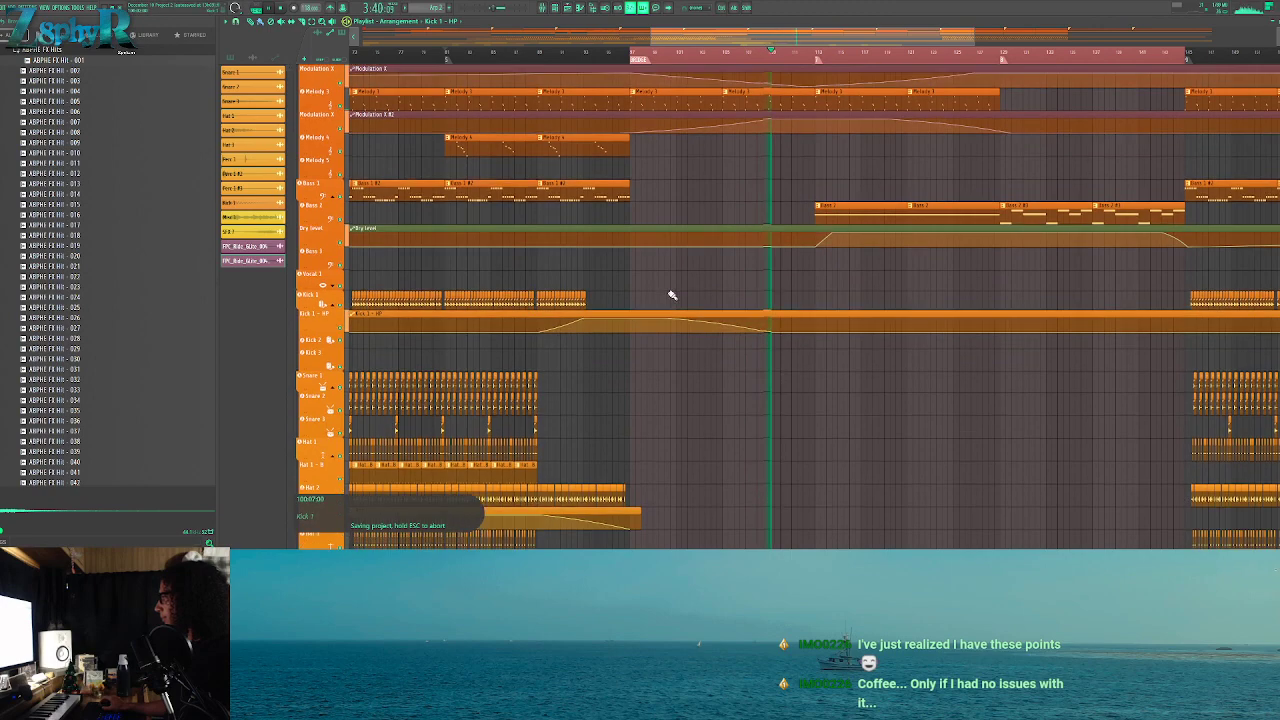
scroll(677, 237, right, 2)
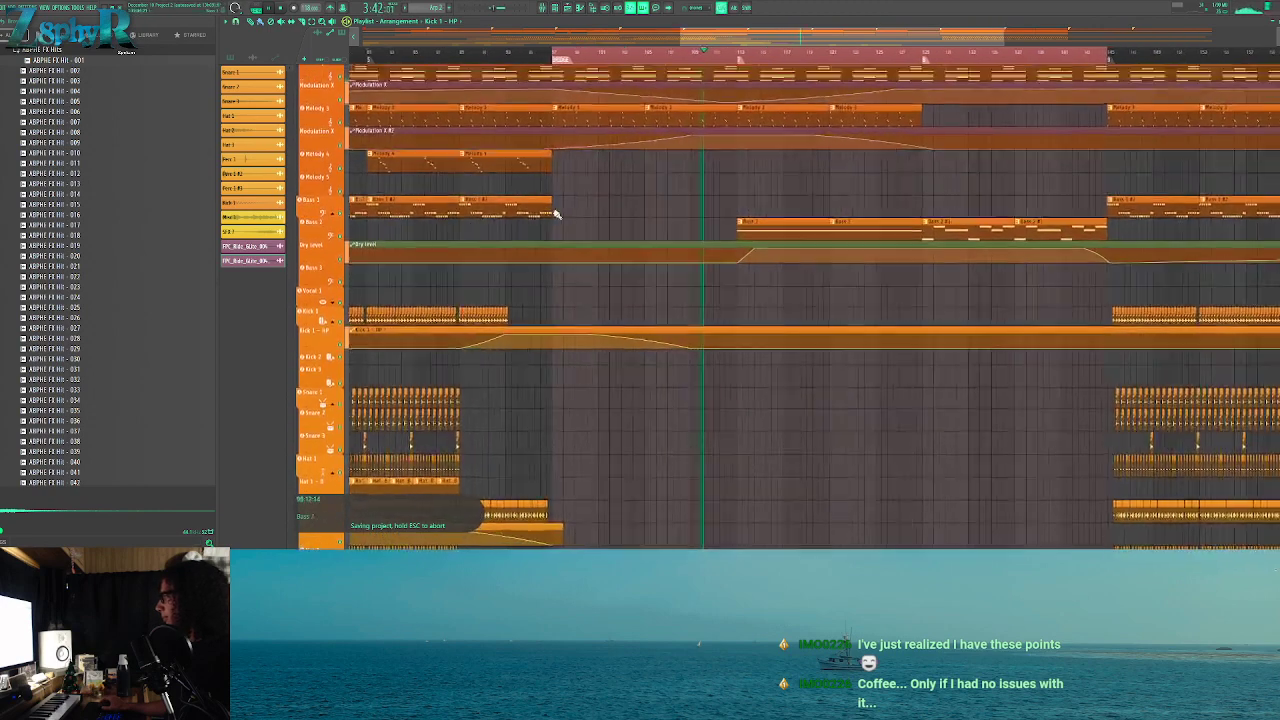
double_click(528, 207)
click(544, 9)
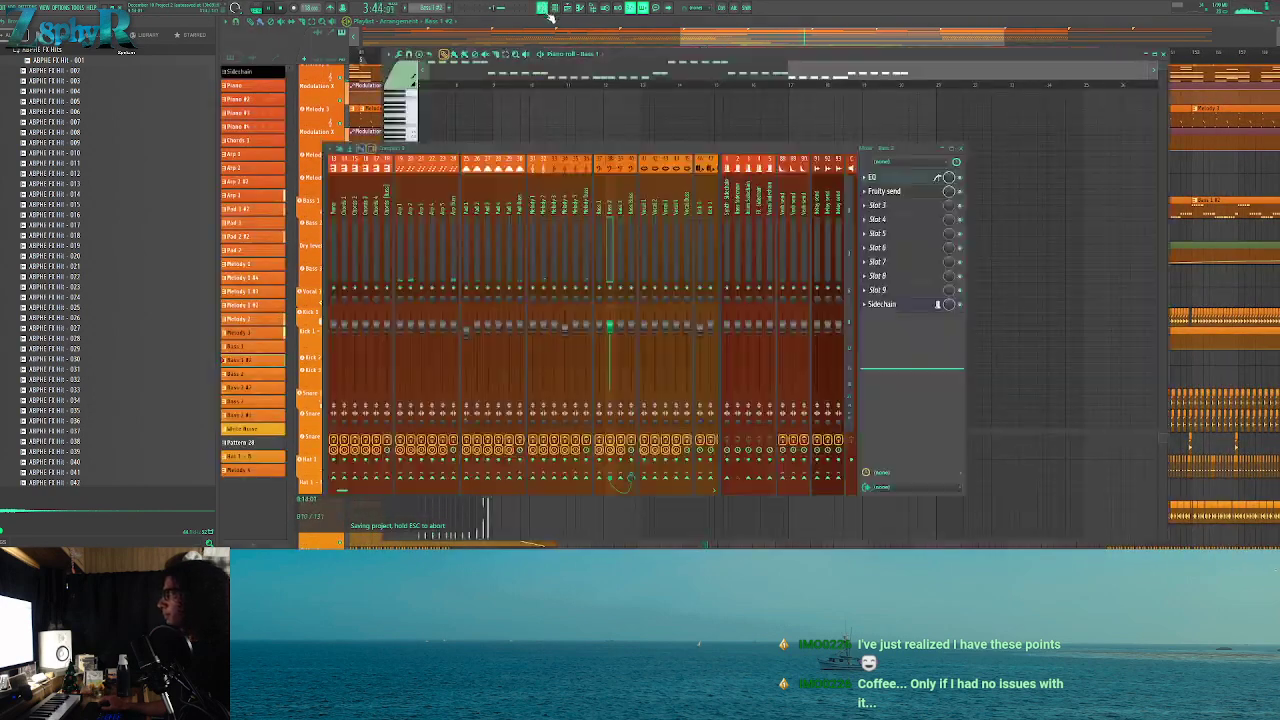
click(598, 207)
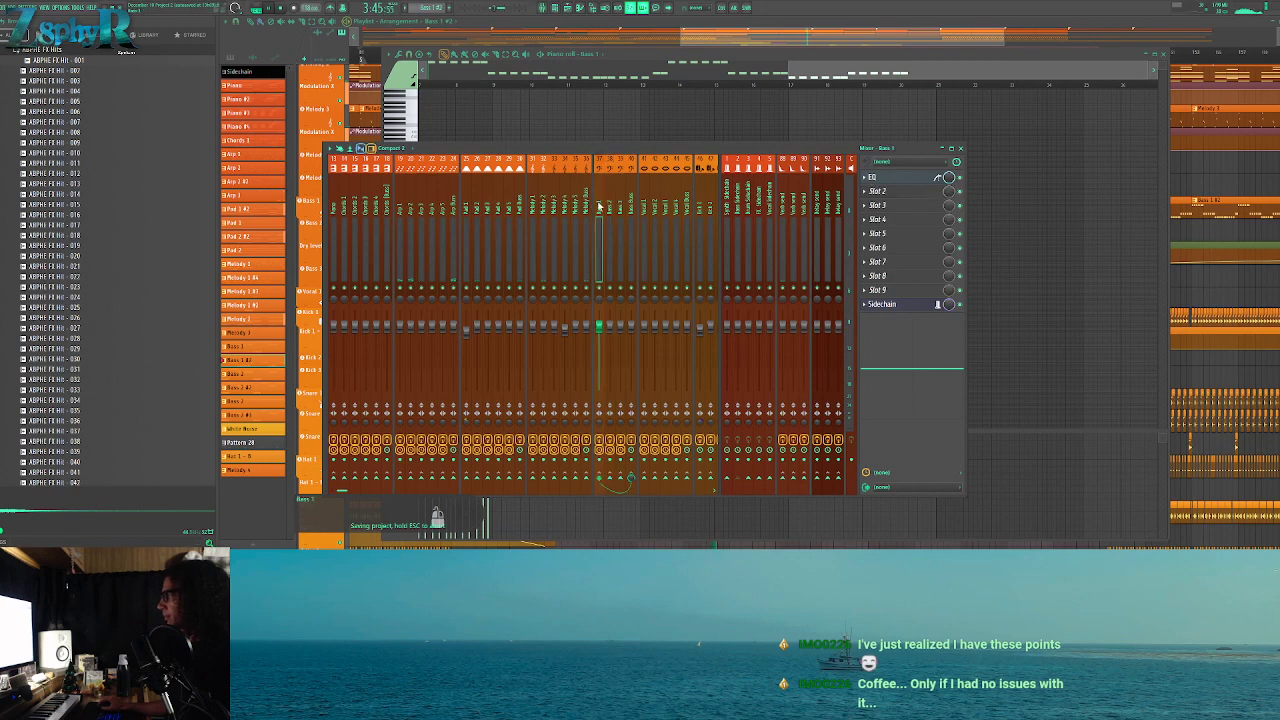
click(897, 180)
click(877, 191)
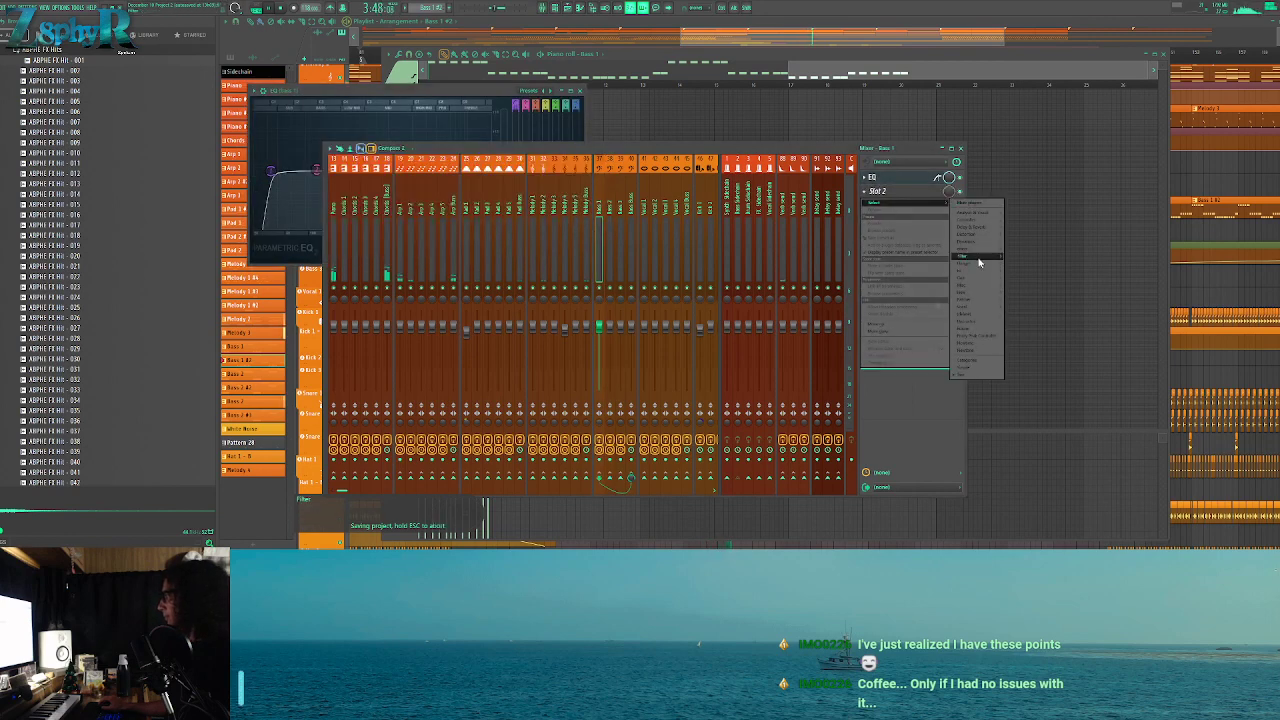
mouse_move(975, 278)
click(1032, 298)
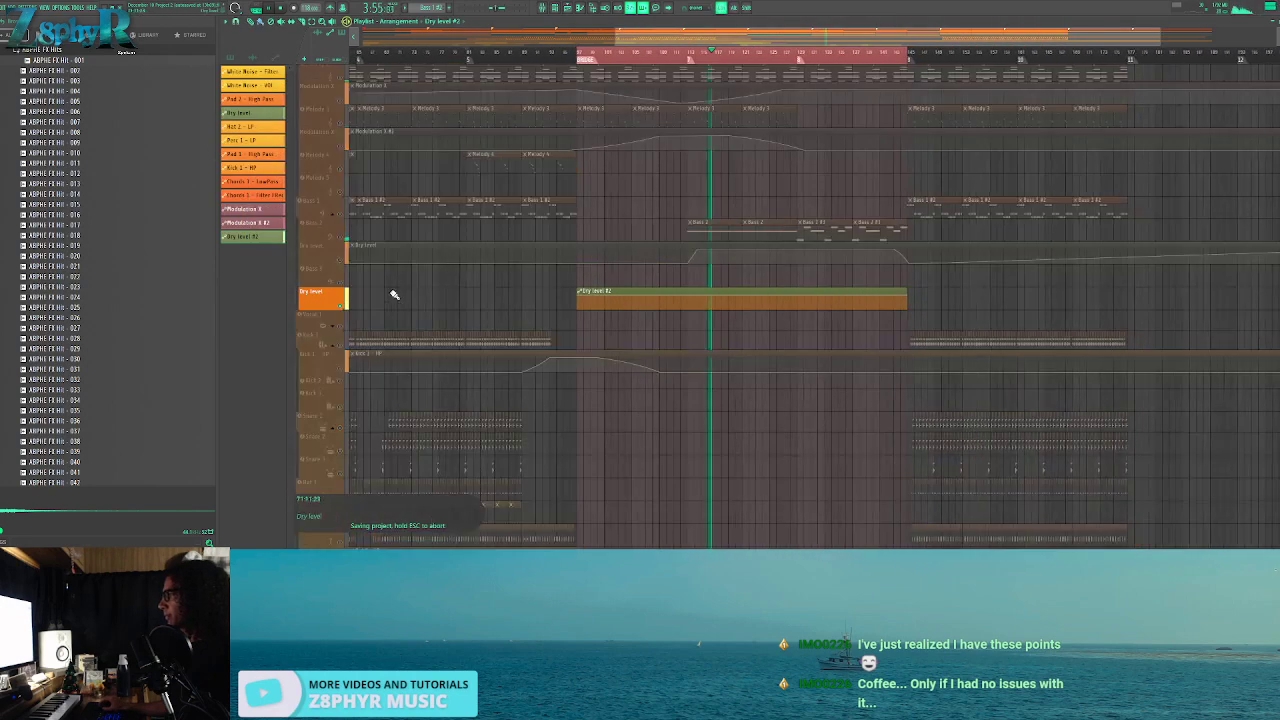
Extend the Bass 1 dry level clip from the song's start past its end, and move its track directly below Bass 1
right_click(341, 306)
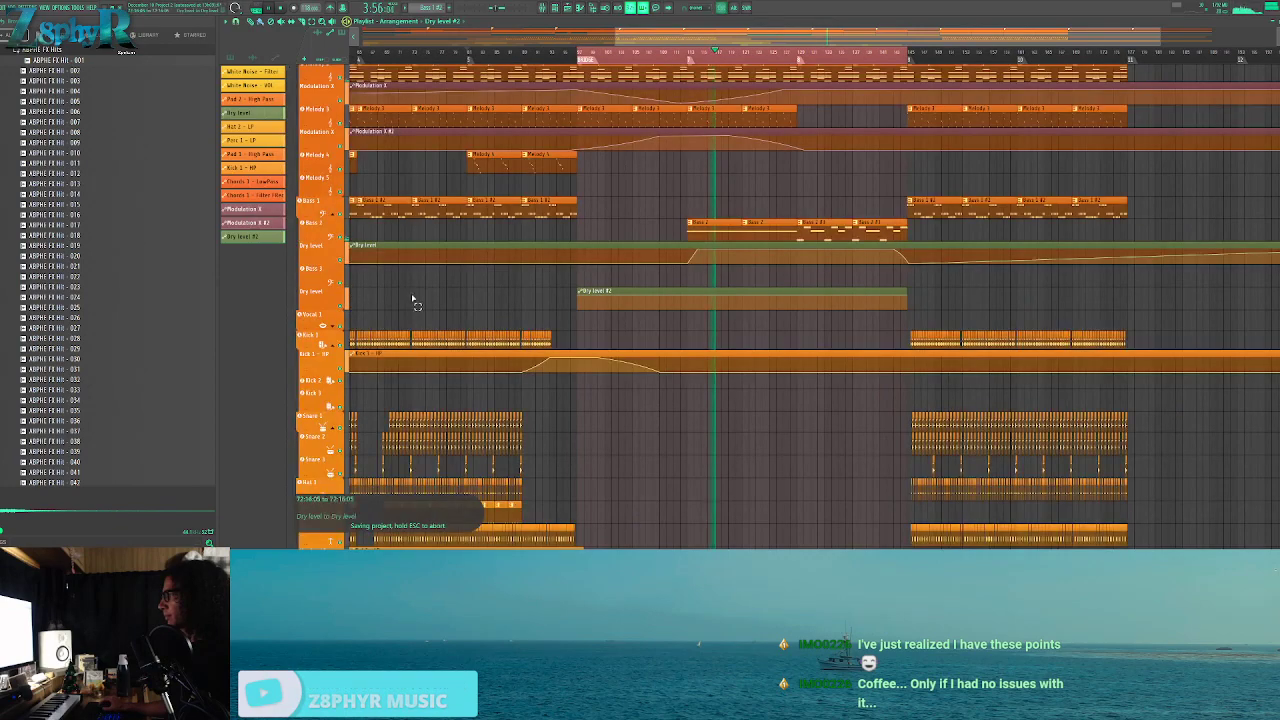
scroll(430, 302, down, 3)
drag(812, 298, 419, 300)
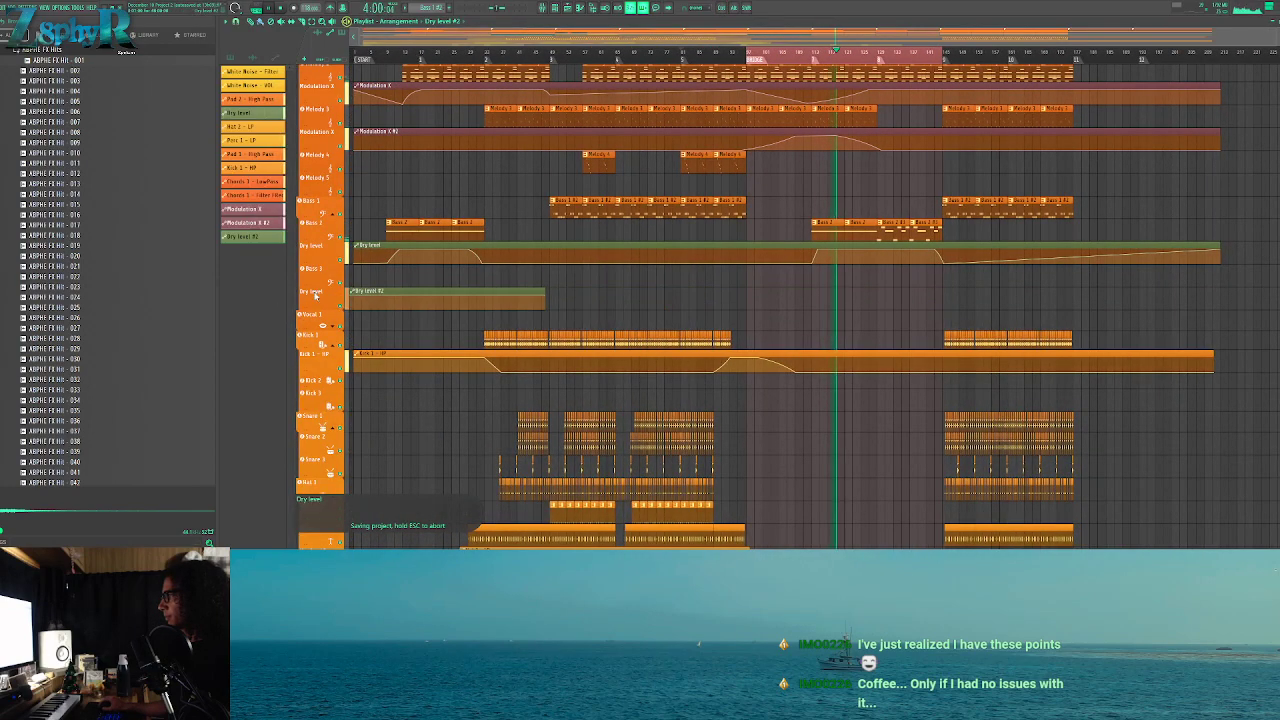
drag(546, 294, 1275, 290)
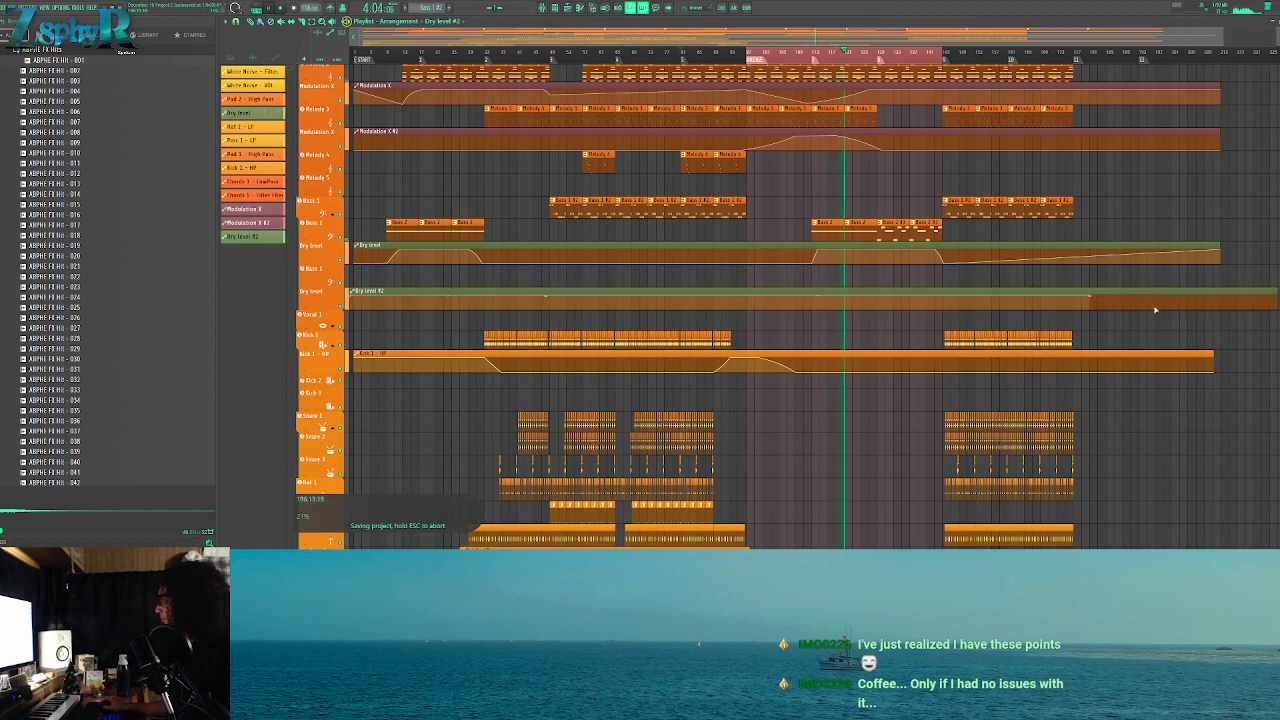
scroll(320, 295, up, 3)
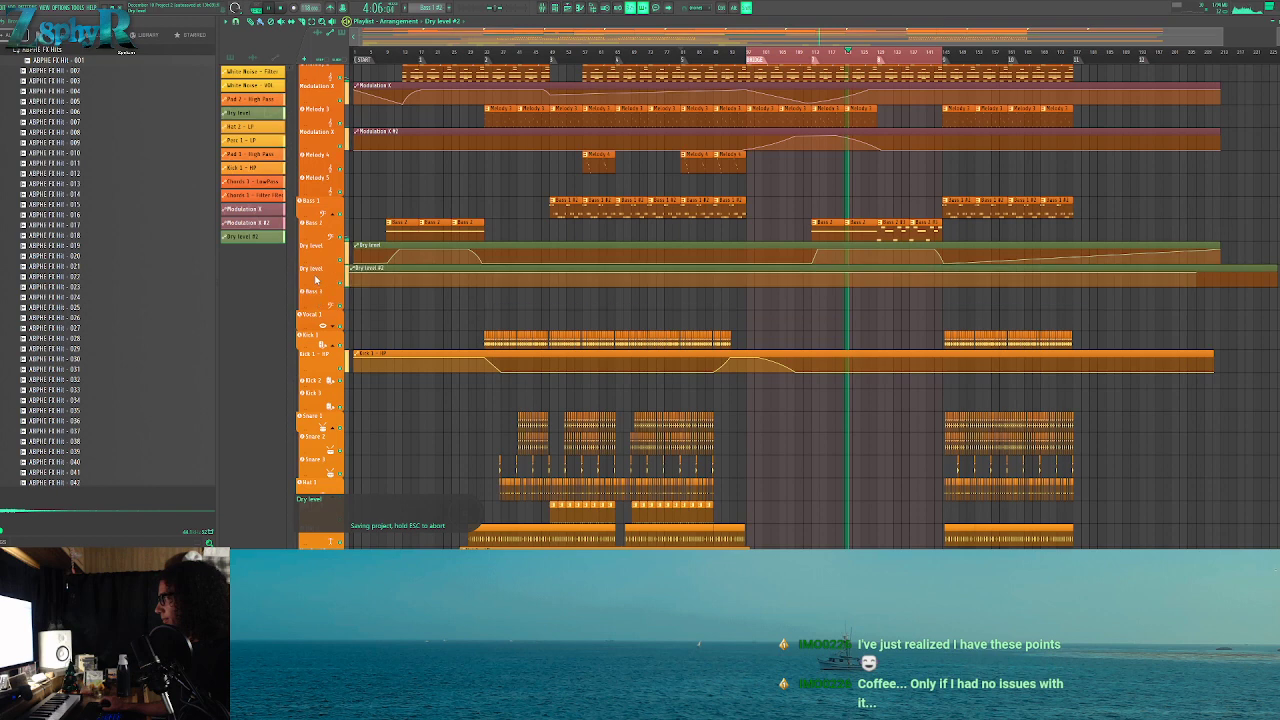
Shape the Bass 1 dry level automation to dip to 0% through the break and rise again where Bass 1 re-enters
ctrl+click(445, 146)
ctrl+click(801, 214)
right_click(739, 227)
right_click(747, 240)
right_click(944, 239)
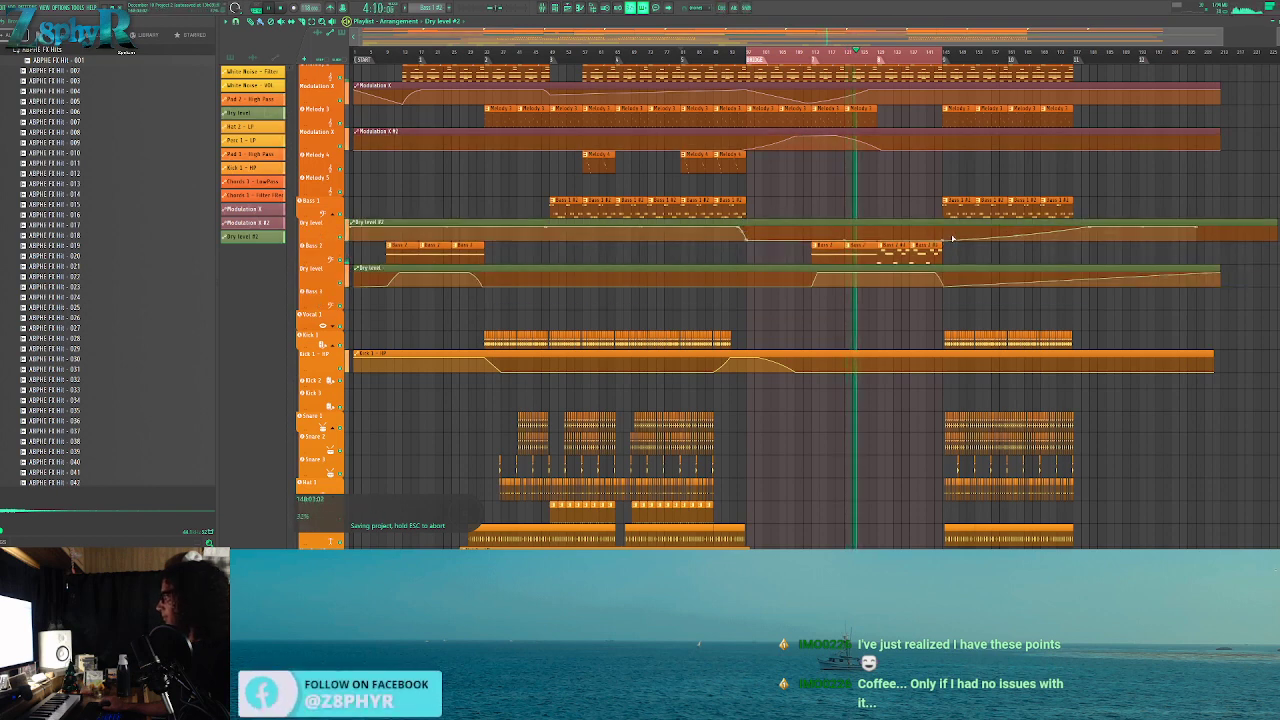
ctrl+scroll(930, 194, up, 2)
ctrl+scroll(967, 226, up, 1)
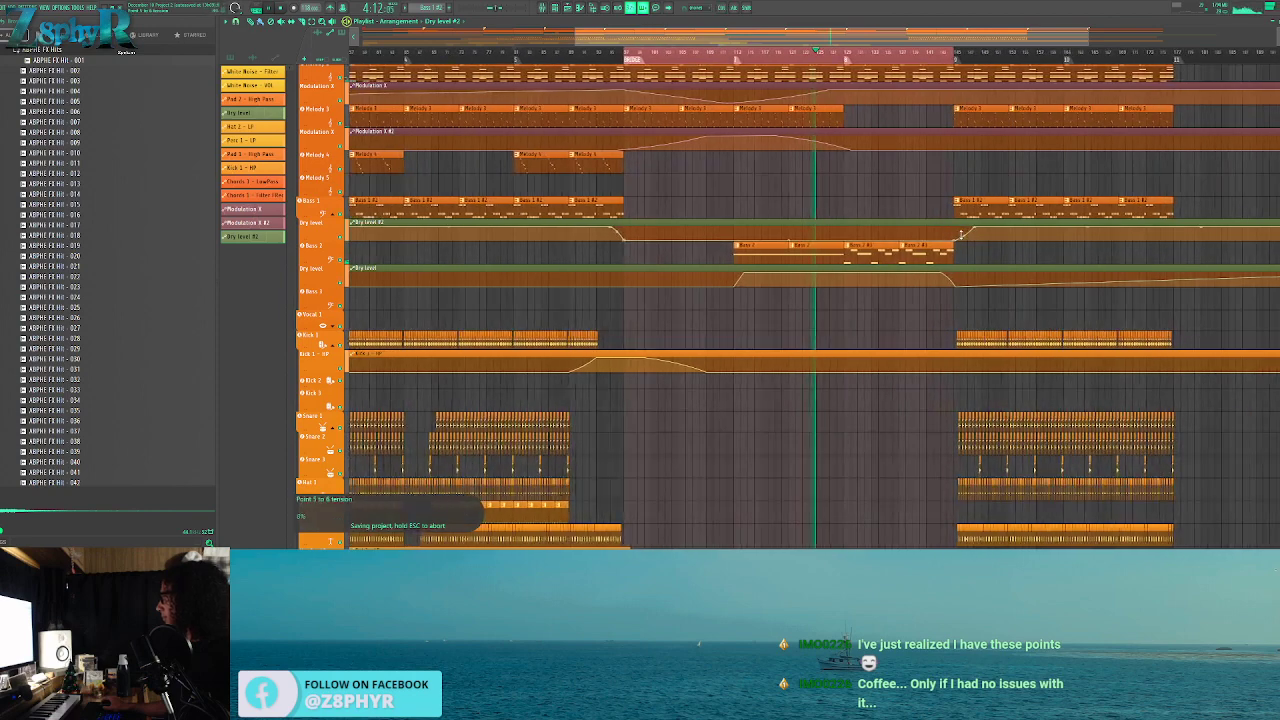
drag(616, 232, 616, 222)
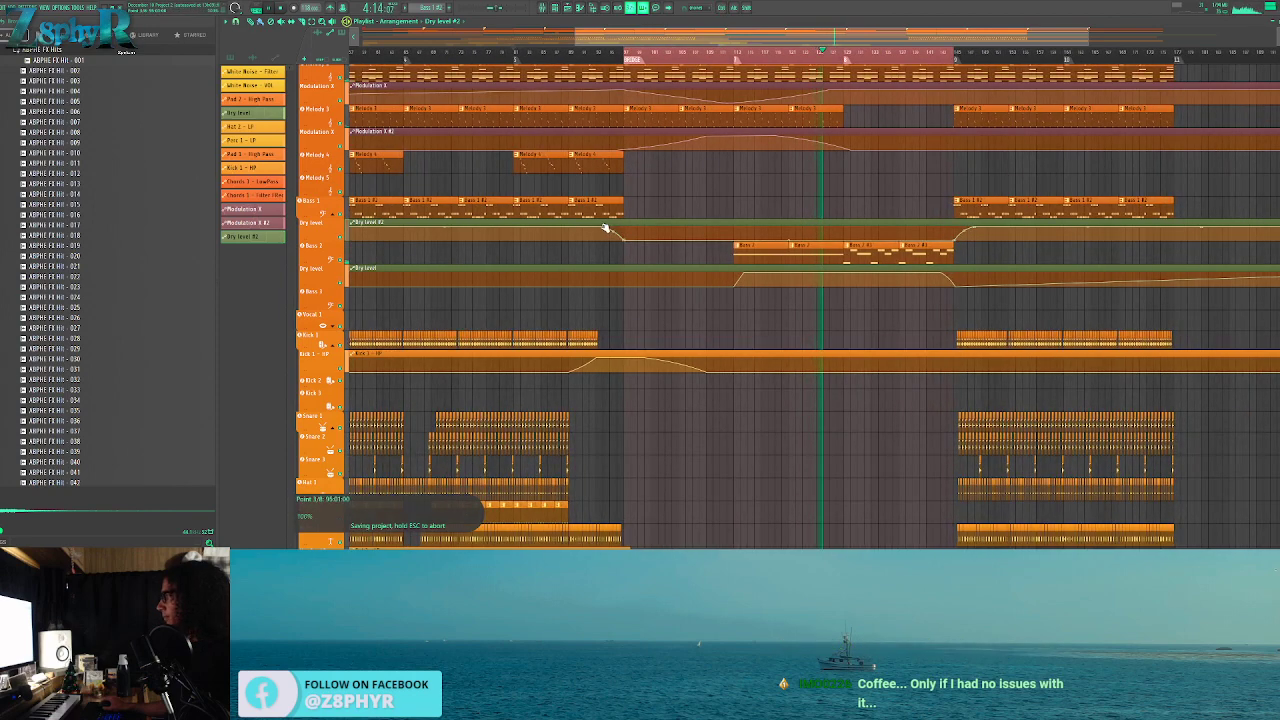
Rename the two dry level tracks and their automation clips as Bass 1 - VOL and Bass 2 - VOL, coloured orange
text(LP)
key(Return)
right_click(319, 231)
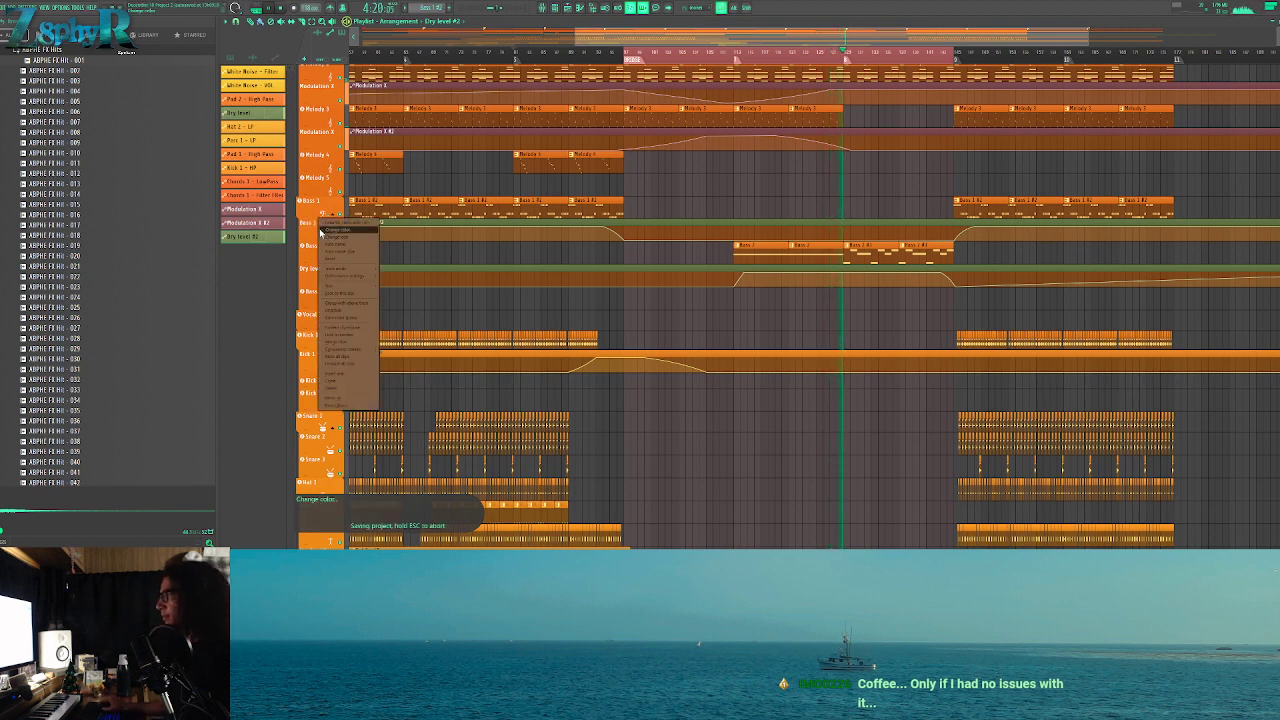
click(322, 232)
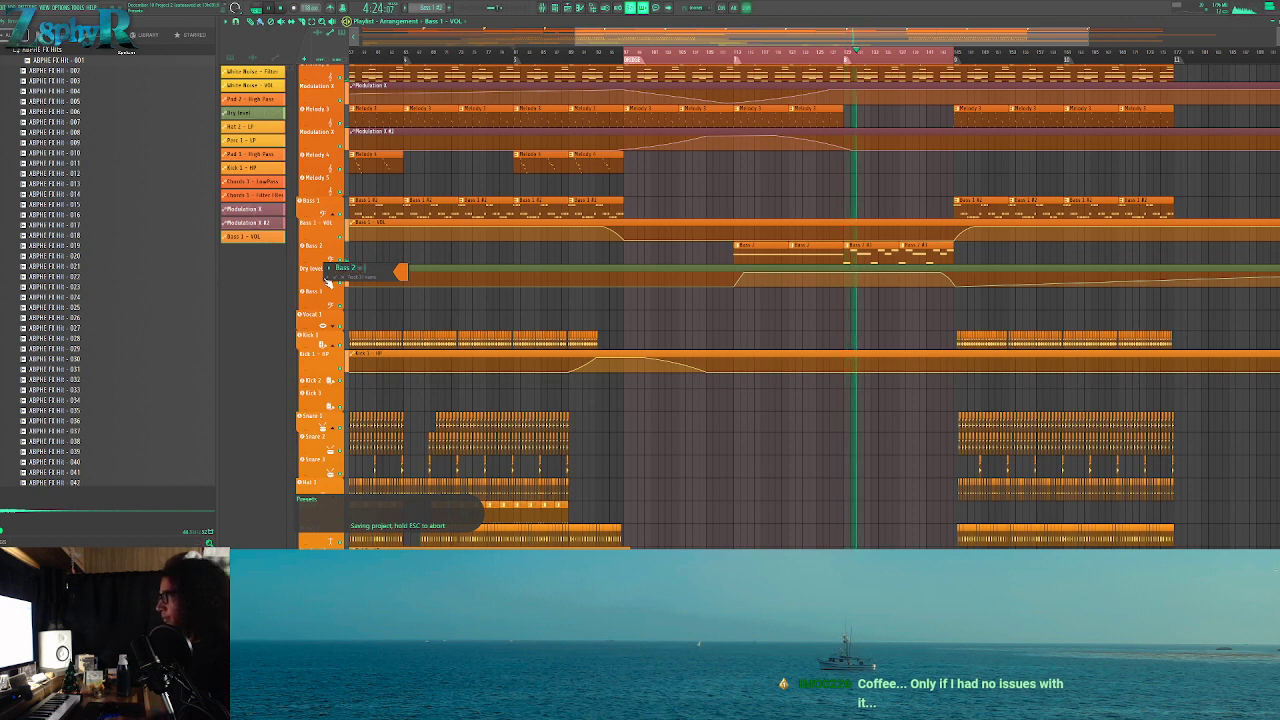
key(Return)
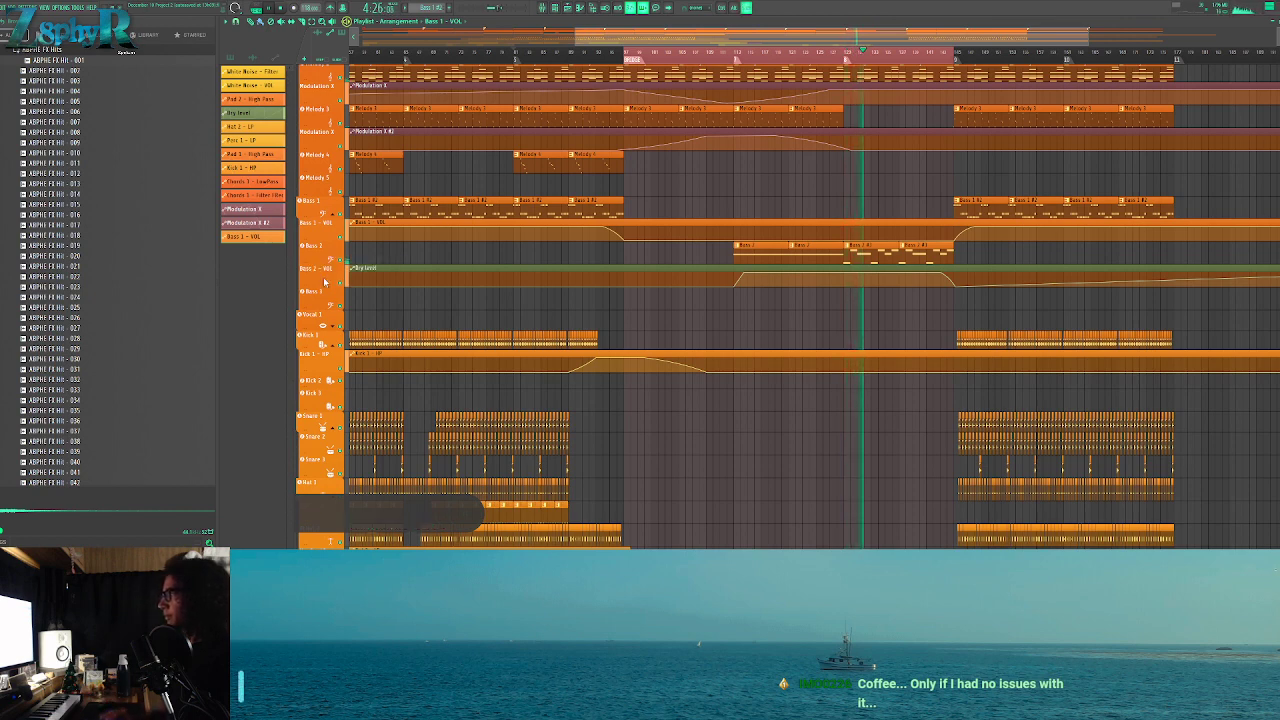
scroll(790, 312, down, 2)
right_click(876, 367)
key(ctrl+z)
Examine the break section's arrangement across the bass, melody, pad, arp and chord tracks
scroll(864, 325, up, 1)
scroll(862, 325, up, 2)
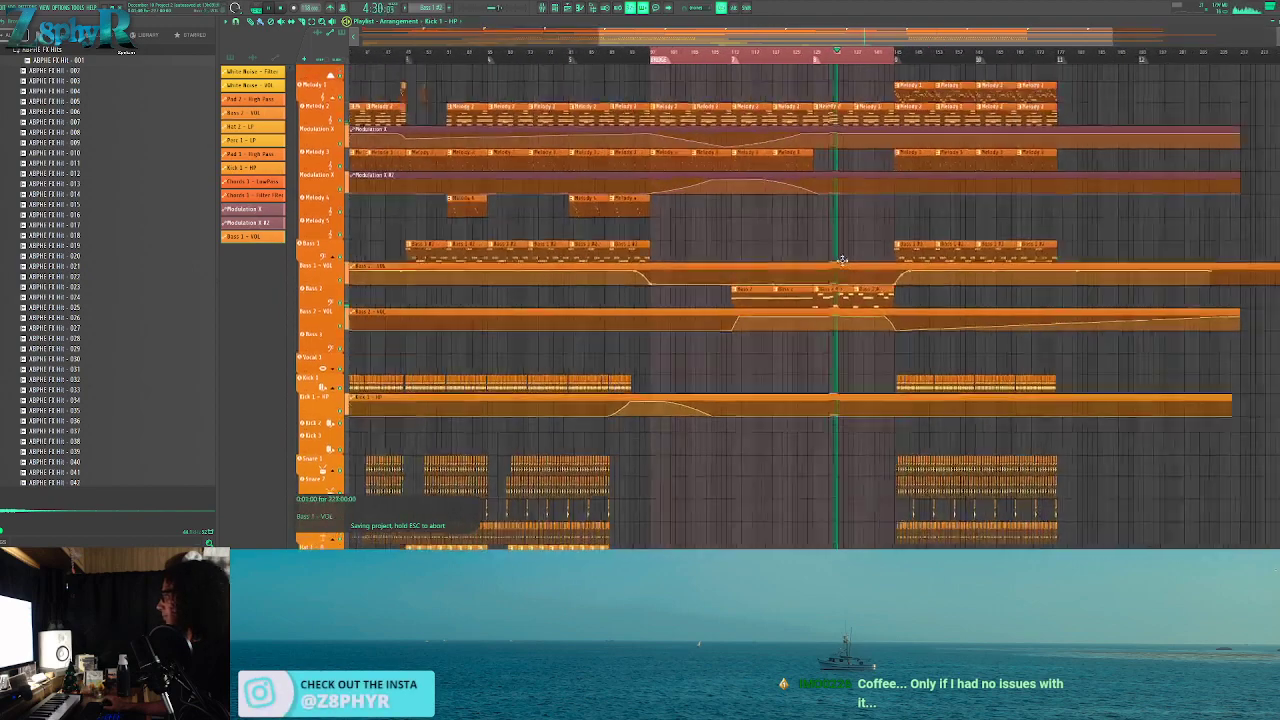
scroll(858, 200, up, 3)
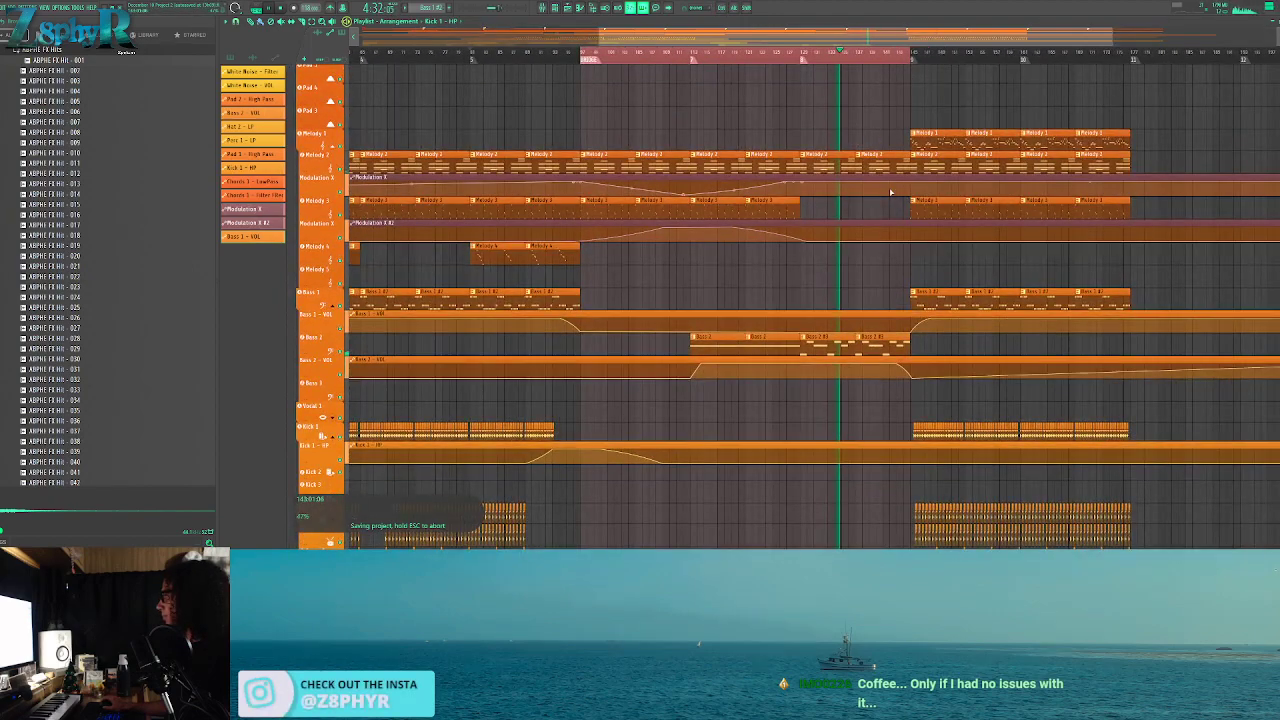
alt+scroll(903, 140, down, 3)
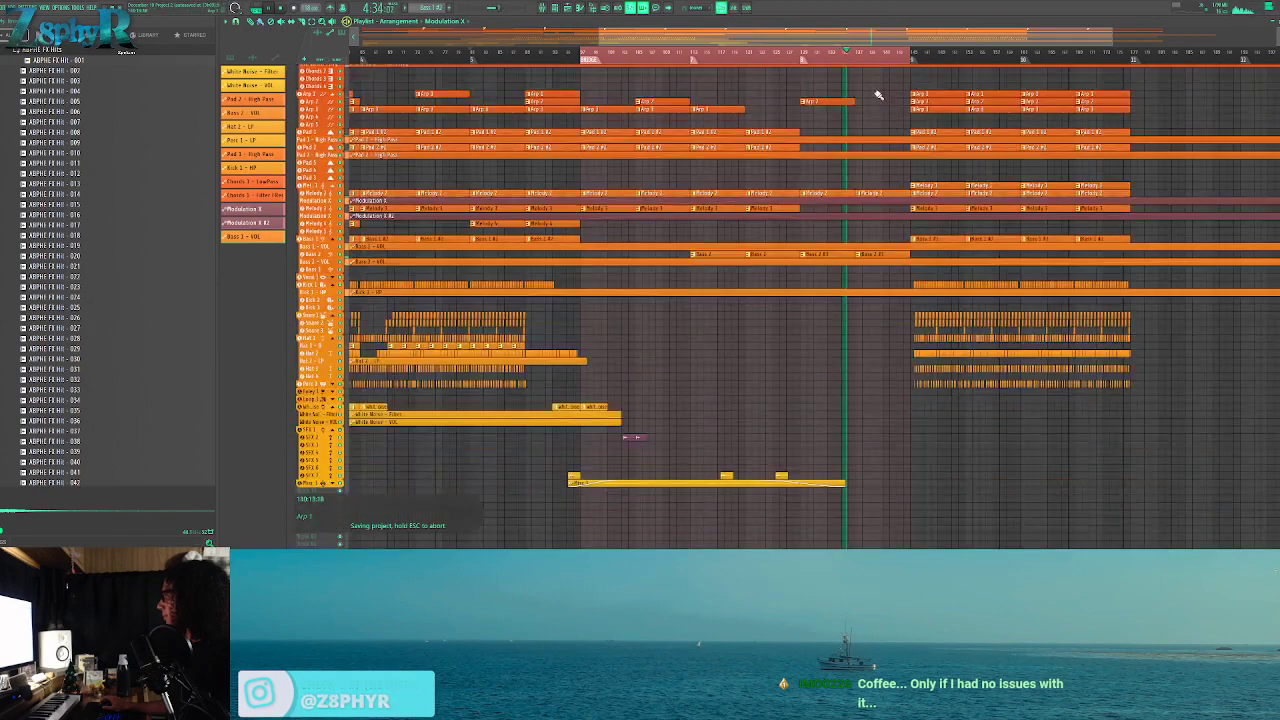
ctrl+scroll(890, 112, up, 3)
scroll(900, 122, up, 1)
ctrl+scroll(895, 95, down, 2)
alt+scroll(880, 115, up, 3)
alt+scroll(892, 140, up, 3)
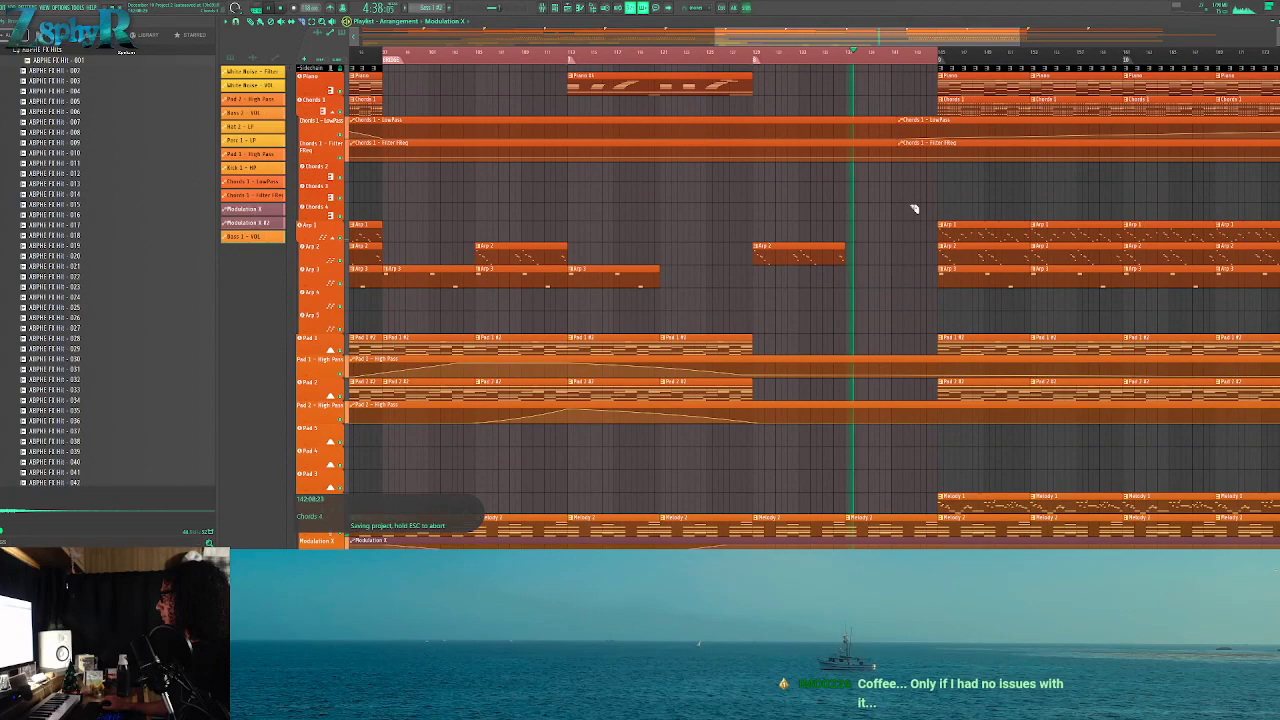
scroll(912, 193, down, 2)
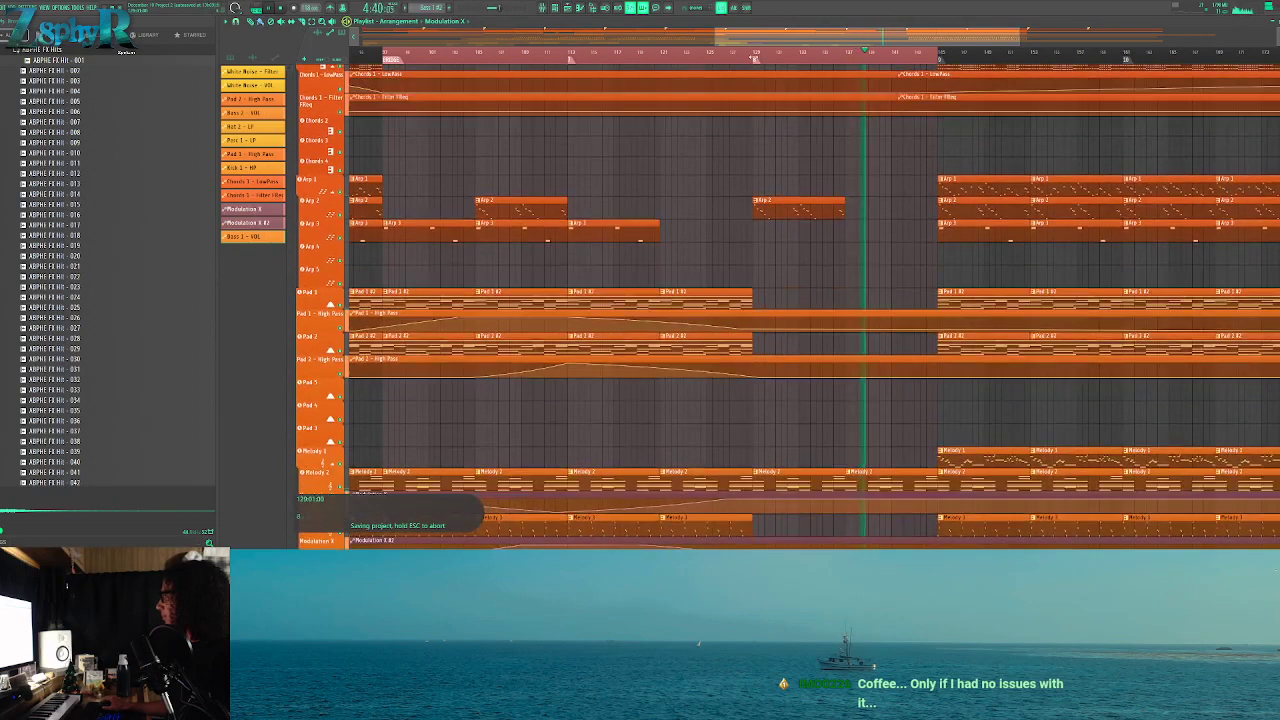
Restrict the time selection to the break's second half from bar 129, and make the Arp 2 clip there unique
drag(938, 57, 755, 58)
scroll(780, 165, down, 2)
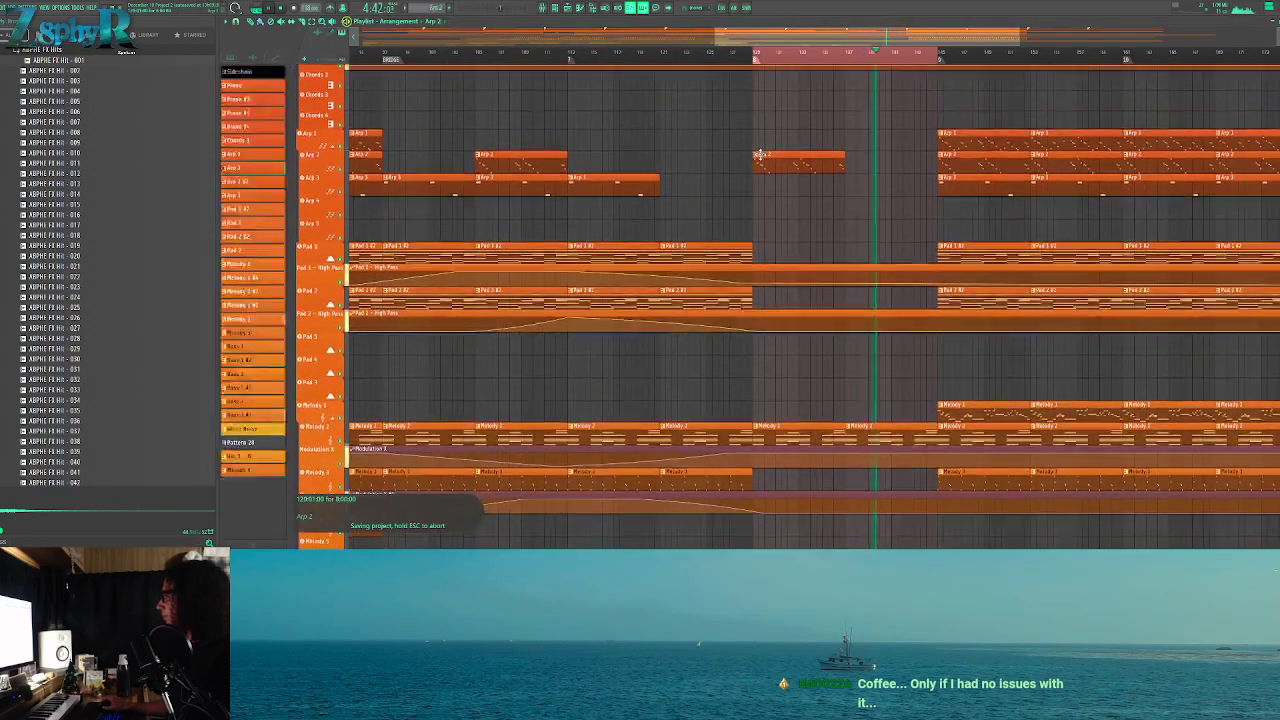
click(803, 216)
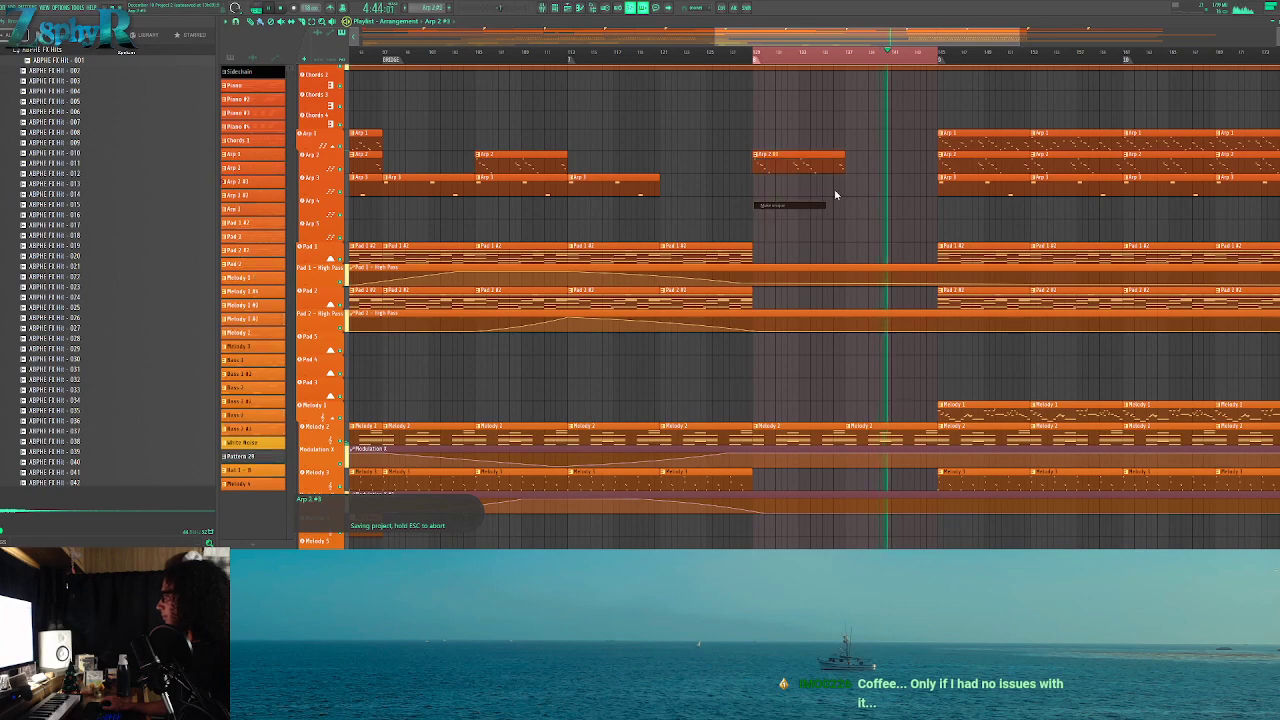
Open the unique Arp 2 pattern in the piano roll and delete all of its notes
double_click(835, 195)
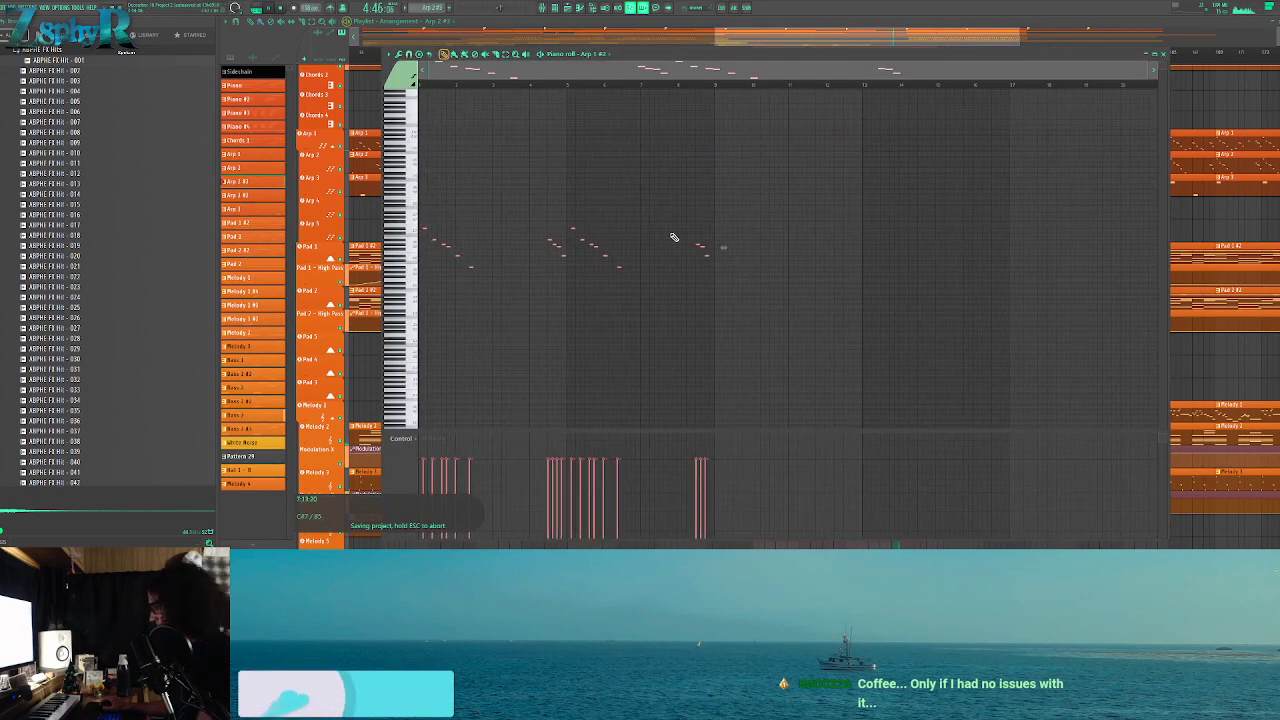
key(ctrl+a)
key(Delete)
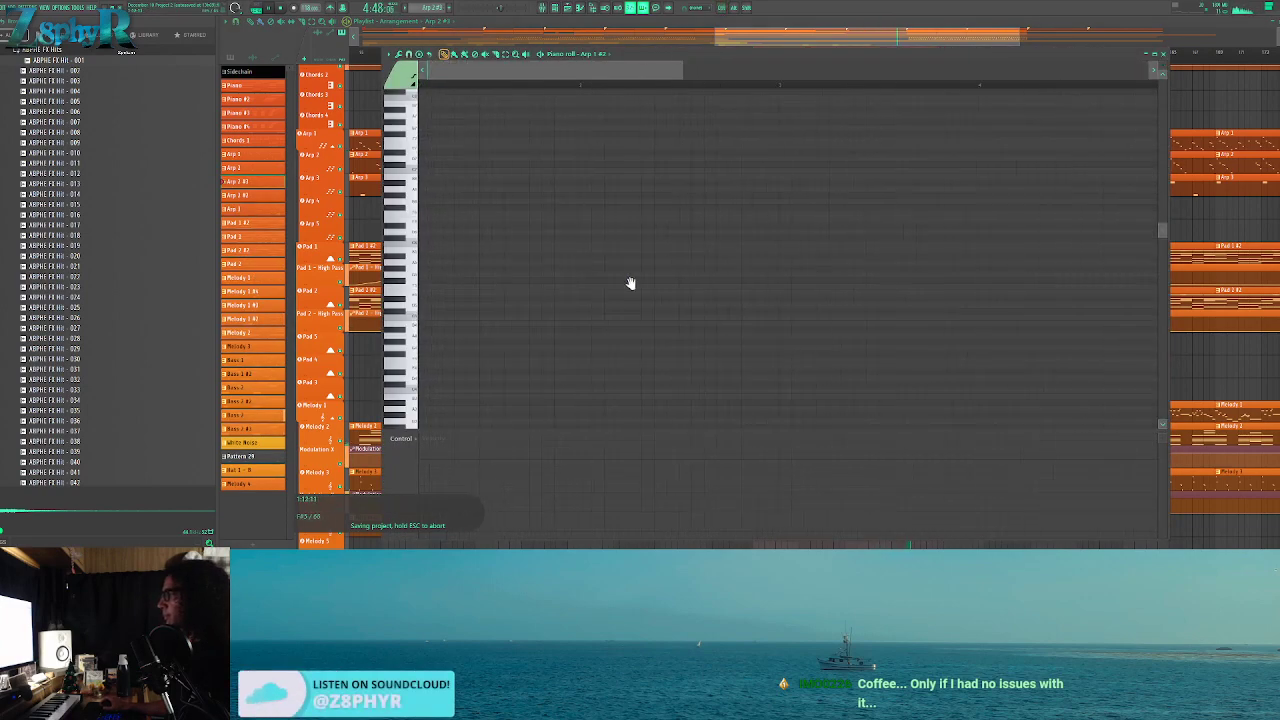
Place a two-step G#5 note at the start of the emptied Arp 2 pattern and save the project
click(400, 275)
click(428, 281)
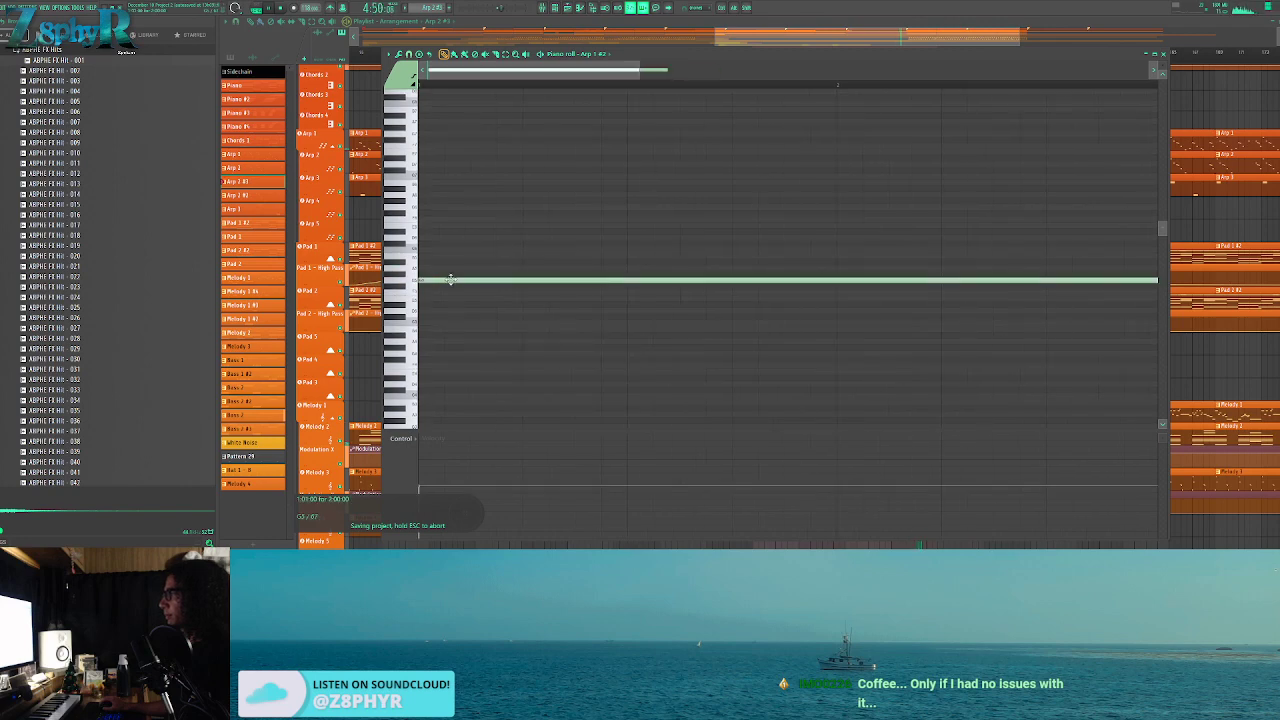
drag(463, 287, 482, 272)
click(451, 286)
right_click(451, 287)
drag(451, 281, 454, 274)
scroll(474, 273, down, 3)
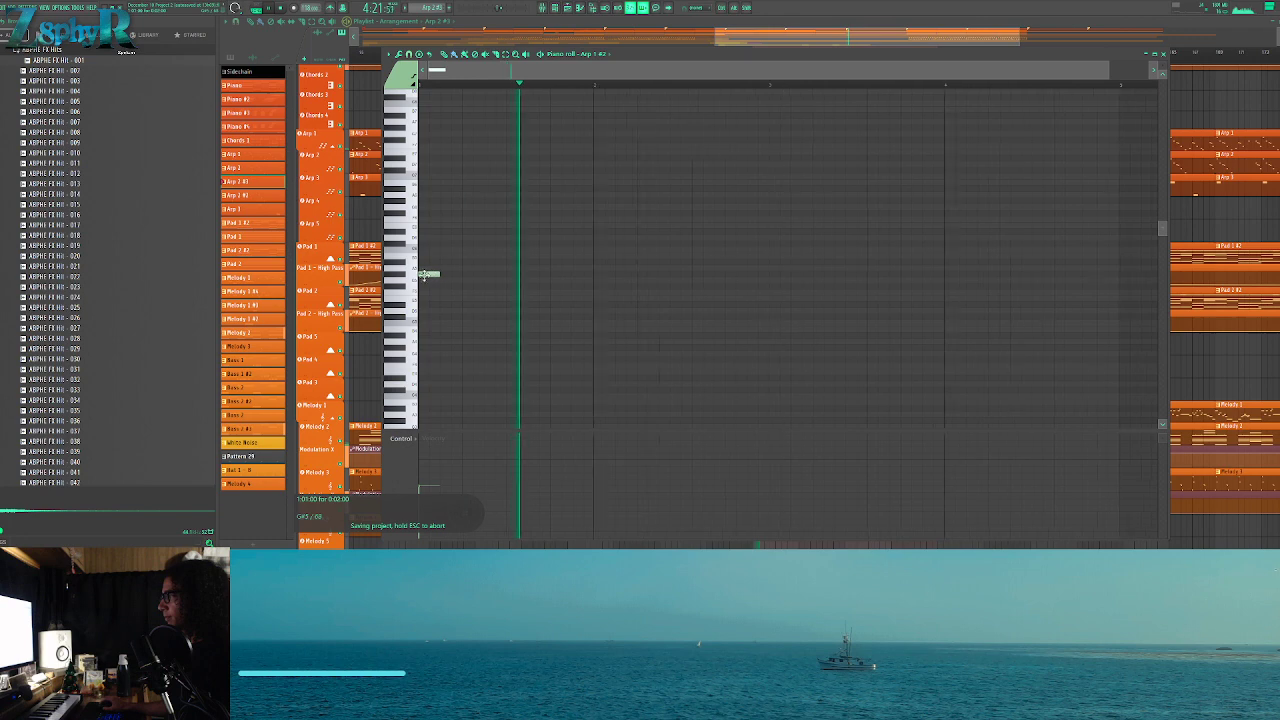
scroll(606, 295, up, 1)
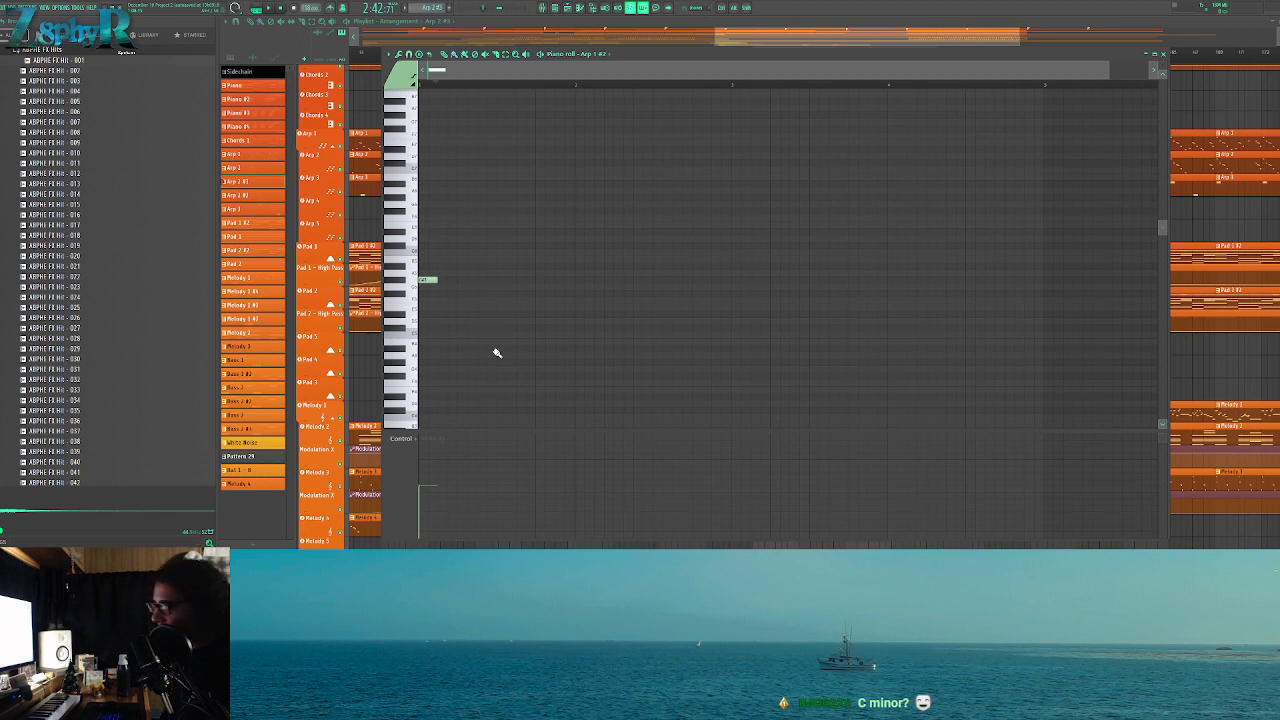
key(ctrl+s)
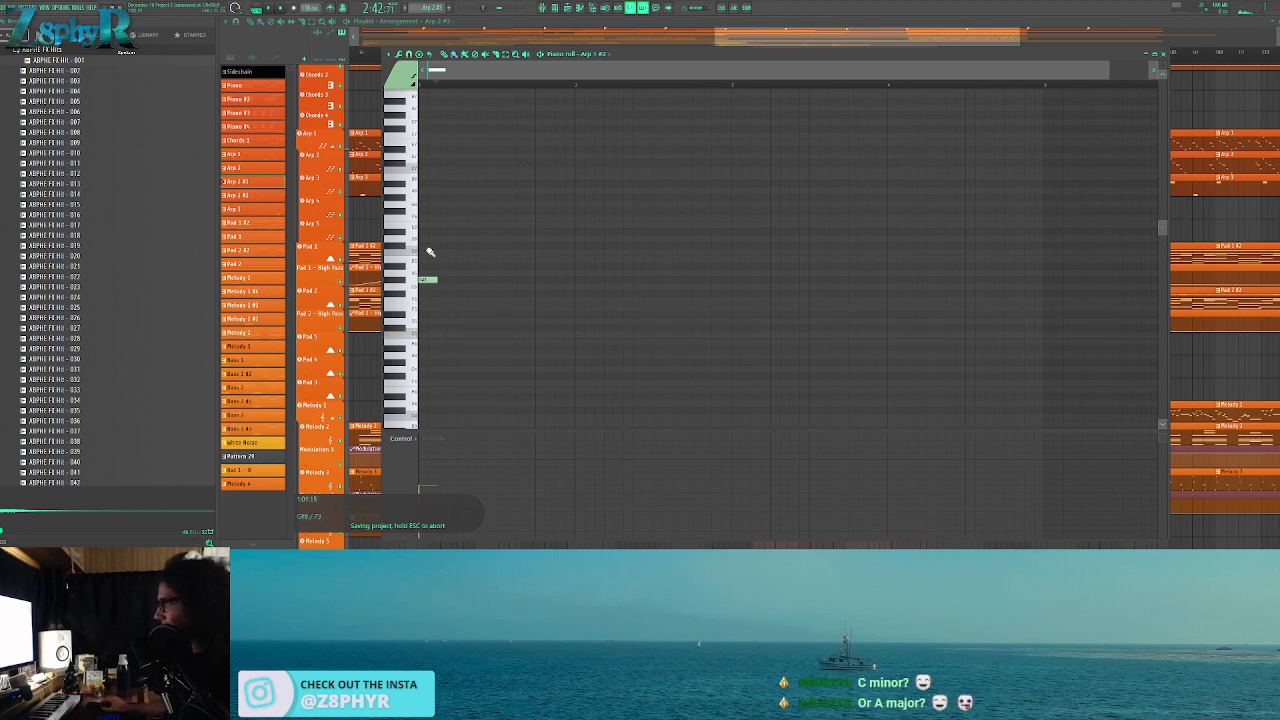
Add a two-step D#5 note directly after the G#5 note
click(449, 349)
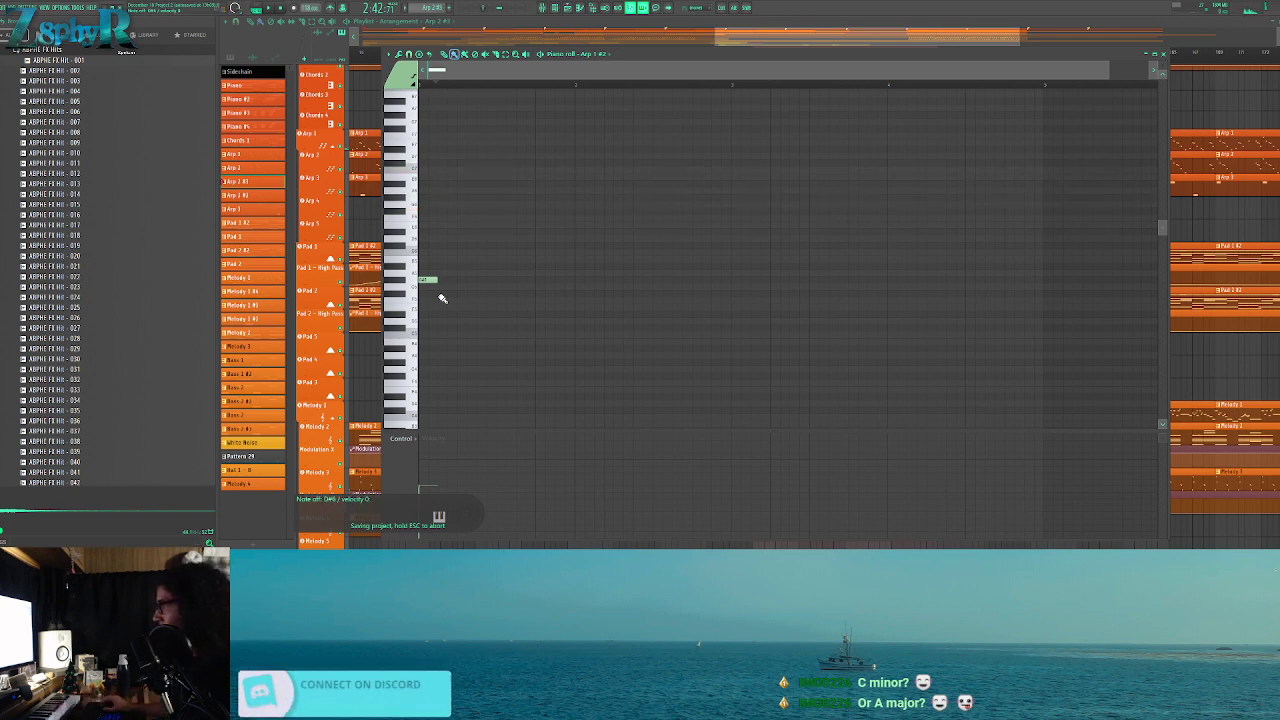
key(p)
right_click(449, 329)
click(441, 327)
drag(443, 326, 439, 316)
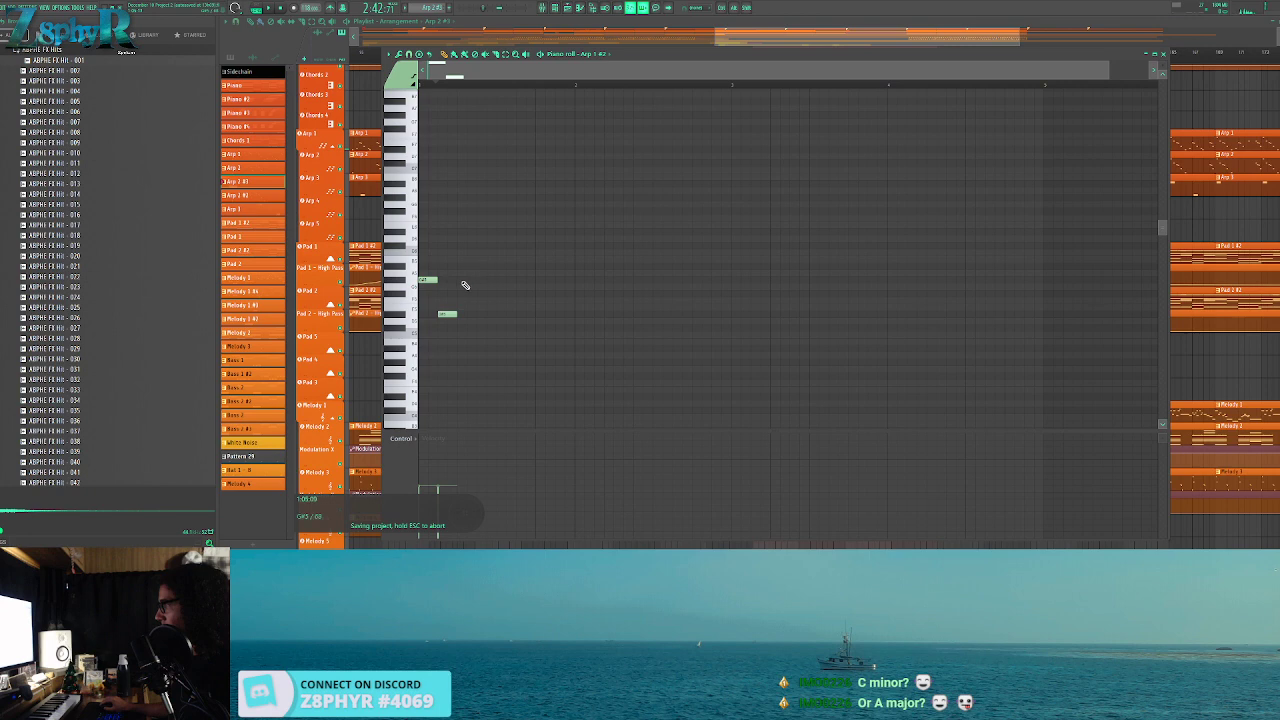
Add a G#5 and an A#5 note after the D#5, and set the playlist playback position just before bar 129
click(461, 281)
click(477, 267)
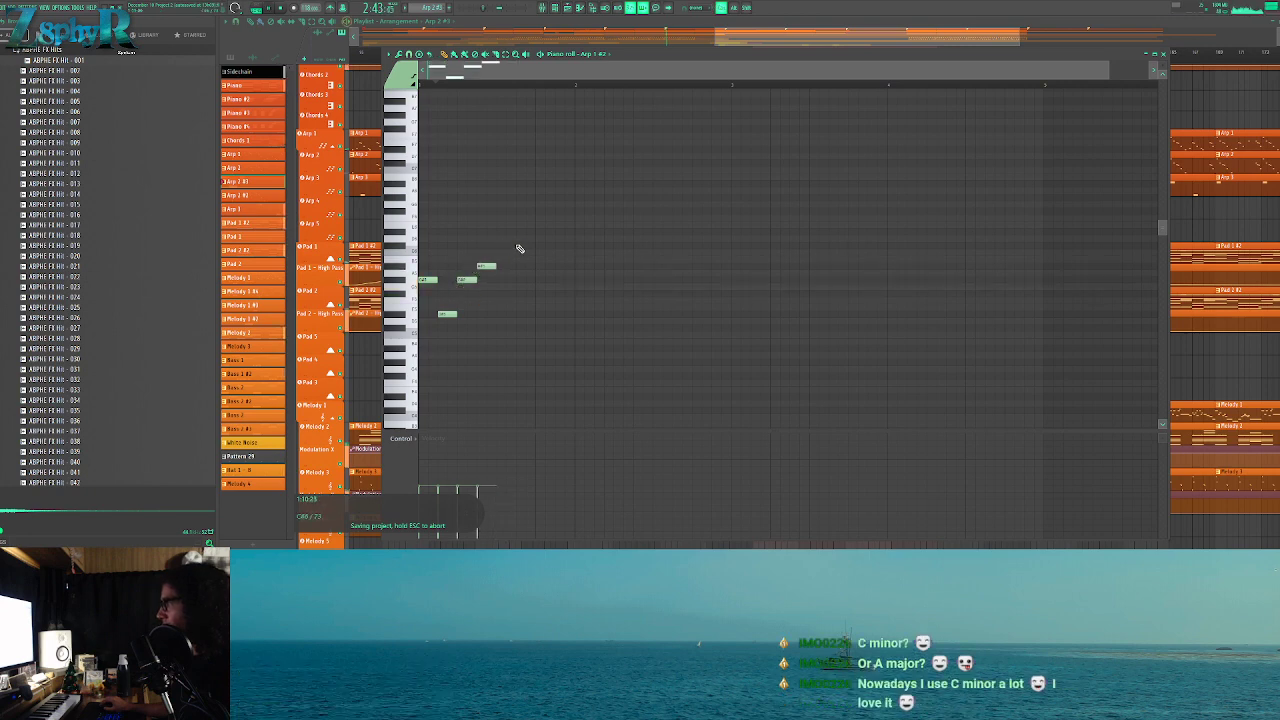
click(838, 43)
click(746, 57)
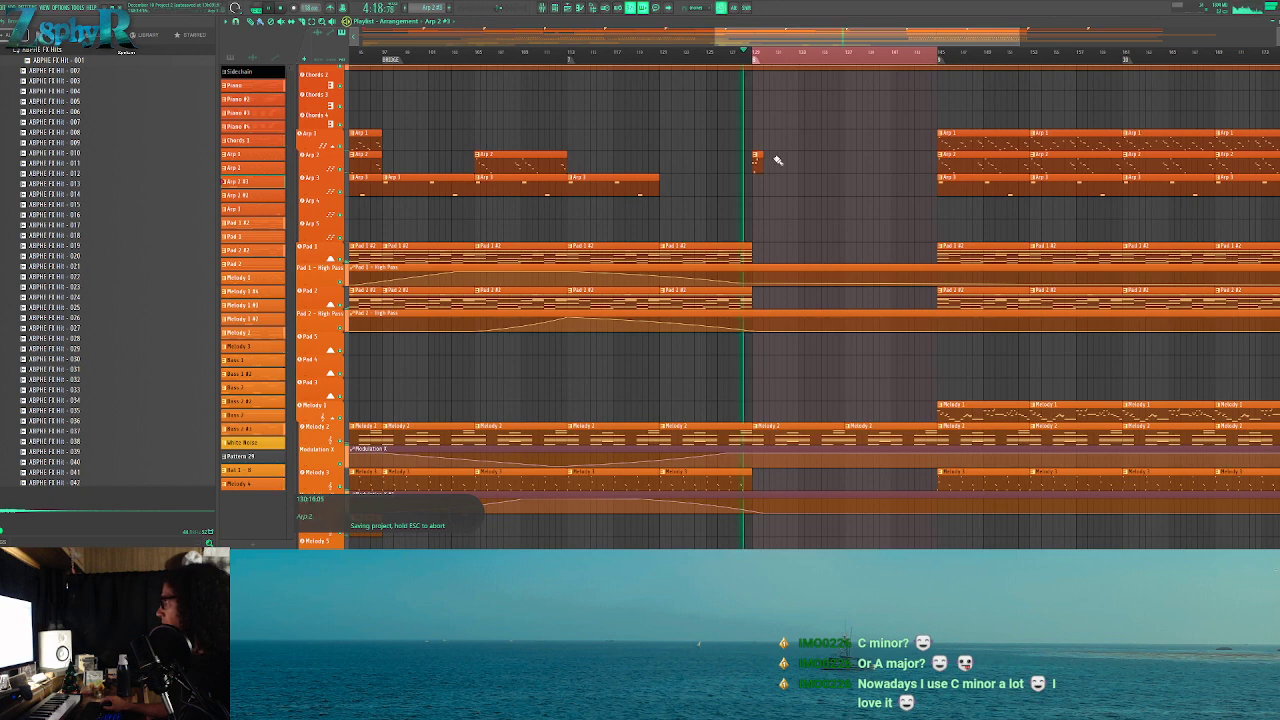
Reopen the unique Arp 2 pattern in the piano roll and add a two-step D#6 note directly after the A#5
double_click(759, 166)
scroll(656, 252, down, 1)
scroll(520, 256, up, 2)
scroll(518, 257, up, 3)
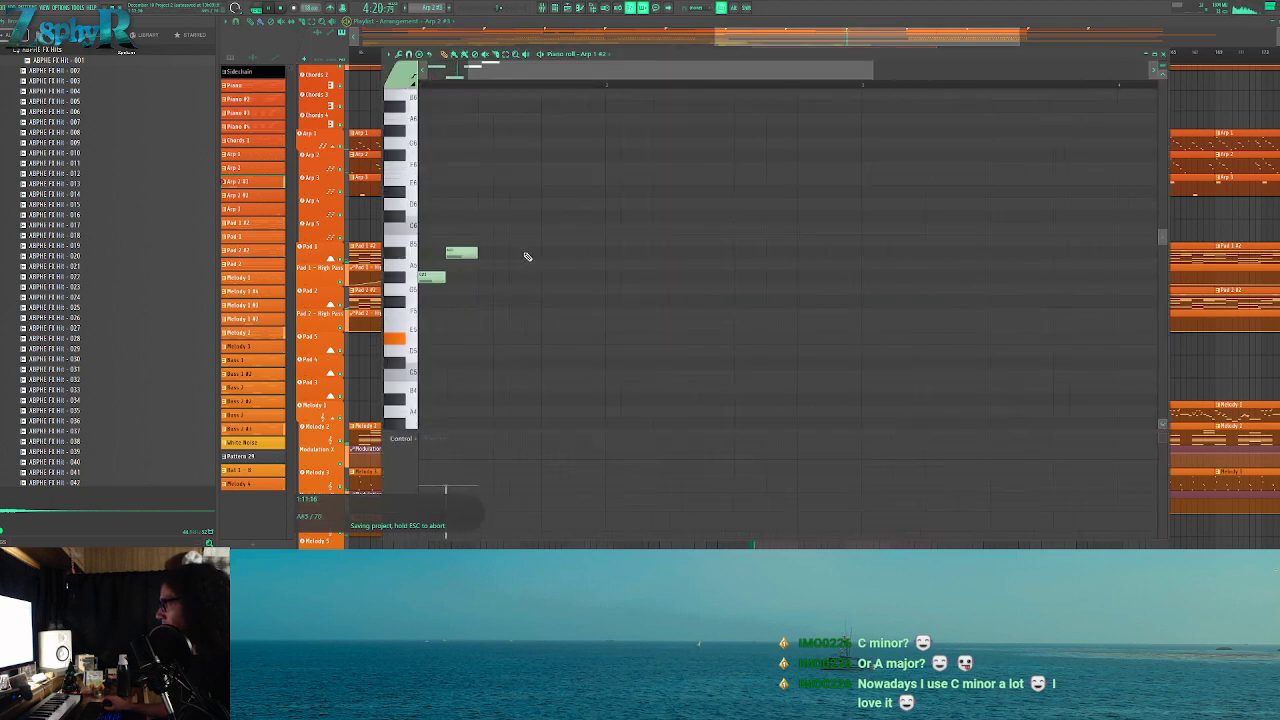
drag(517, 257, 814, 240)
drag(601, 206, 420, 352)
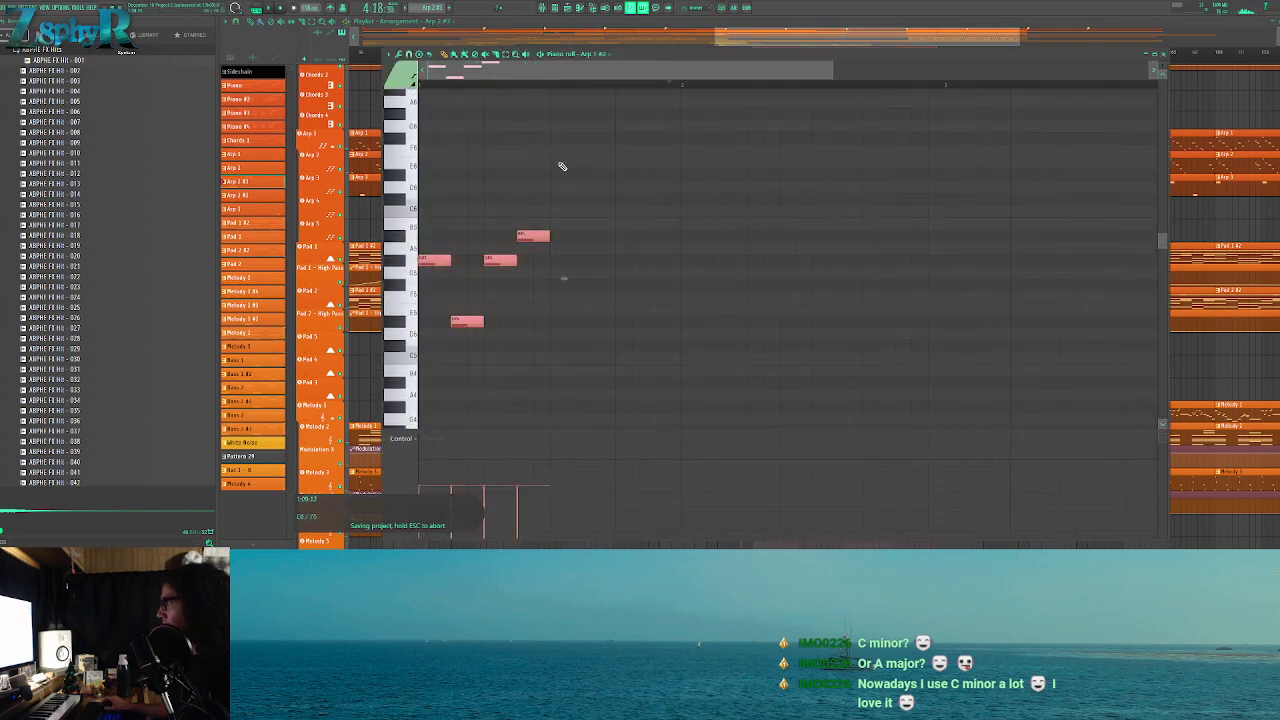
click(562, 165)
drag(566, 165, 567, 176)
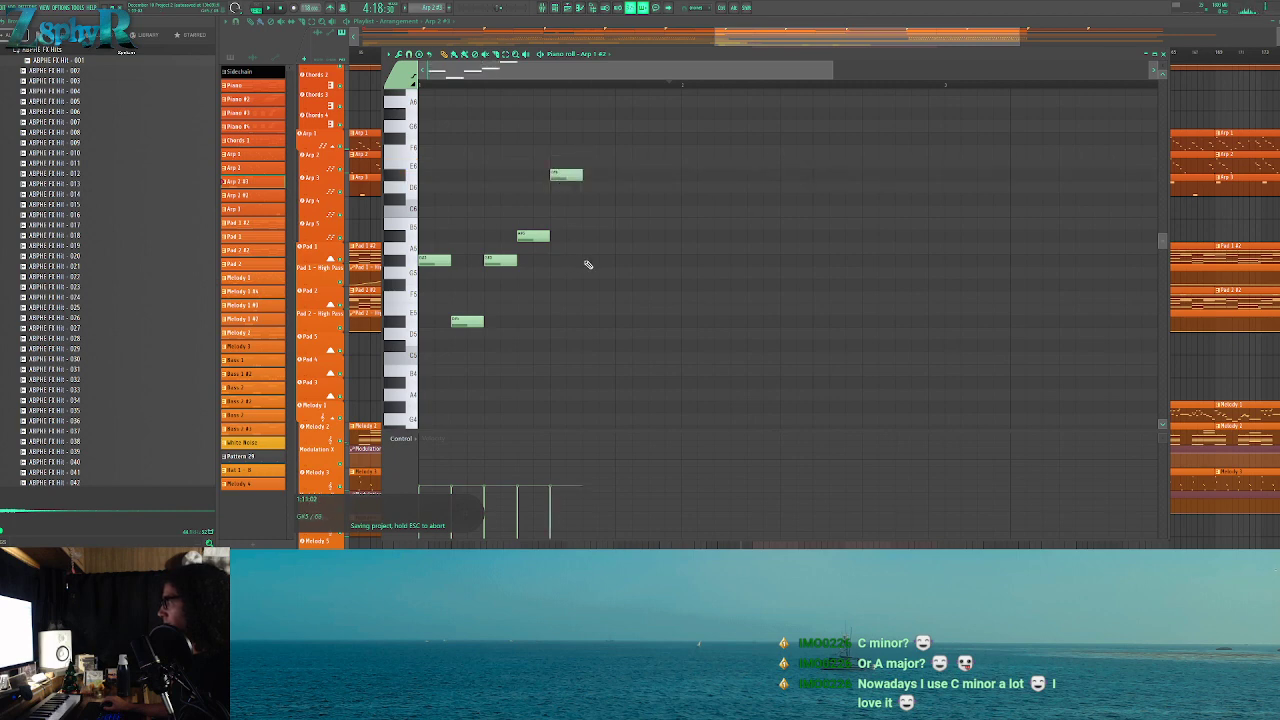
Add an A#5 note in the seventh slot of bar 1 and duplicate the phrase into bar 2
click(622, 237)
drag(680, 146, 348, 390)
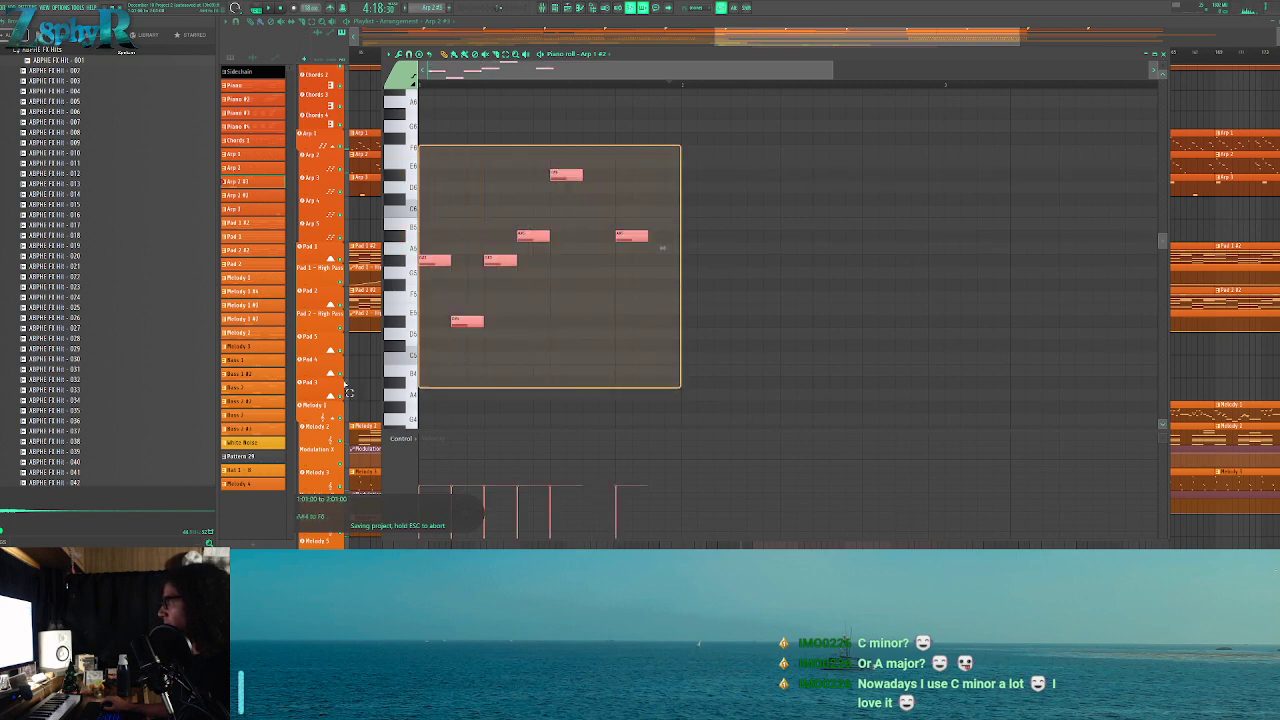
key(ctrl+b)
drag(701, 256, 685, 257)
ctrl+click(811, 294)
drag(836, 332, 730, 334)
Try a higher note above the last A#5 in bar 2, shift it down, and delete both notes
click(812, 191)
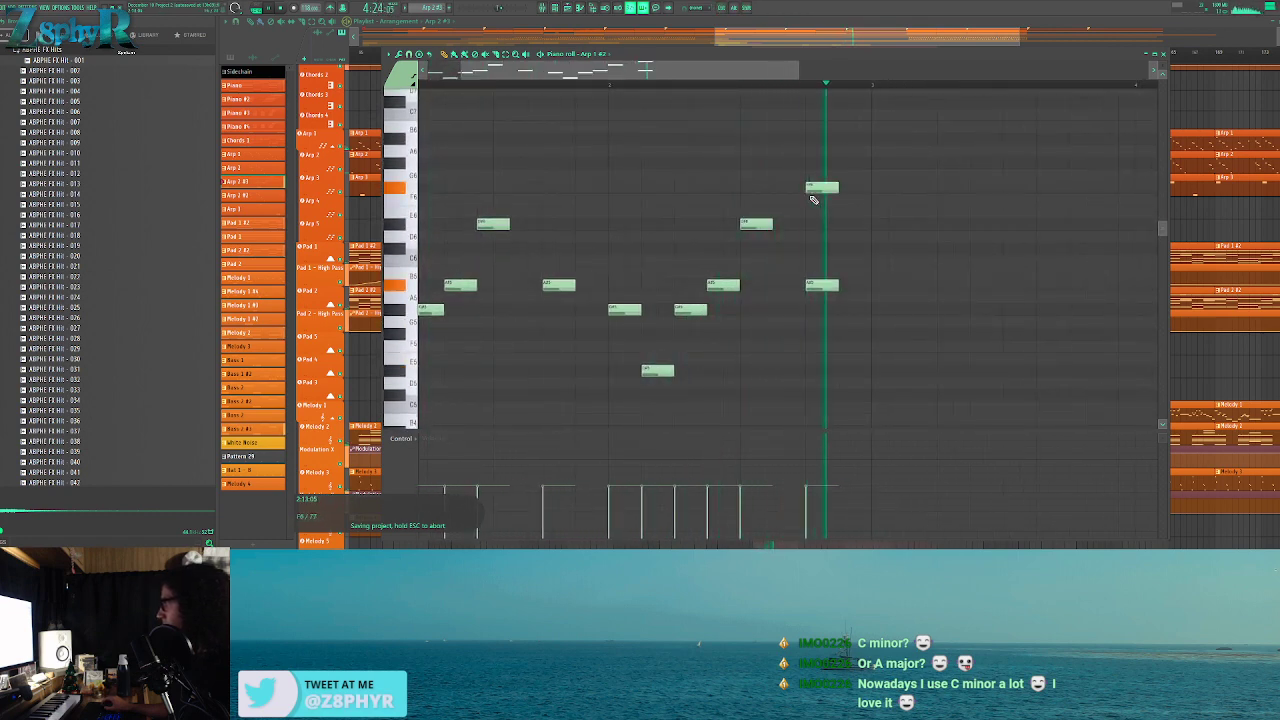
drag(815, 207, 812, 220)
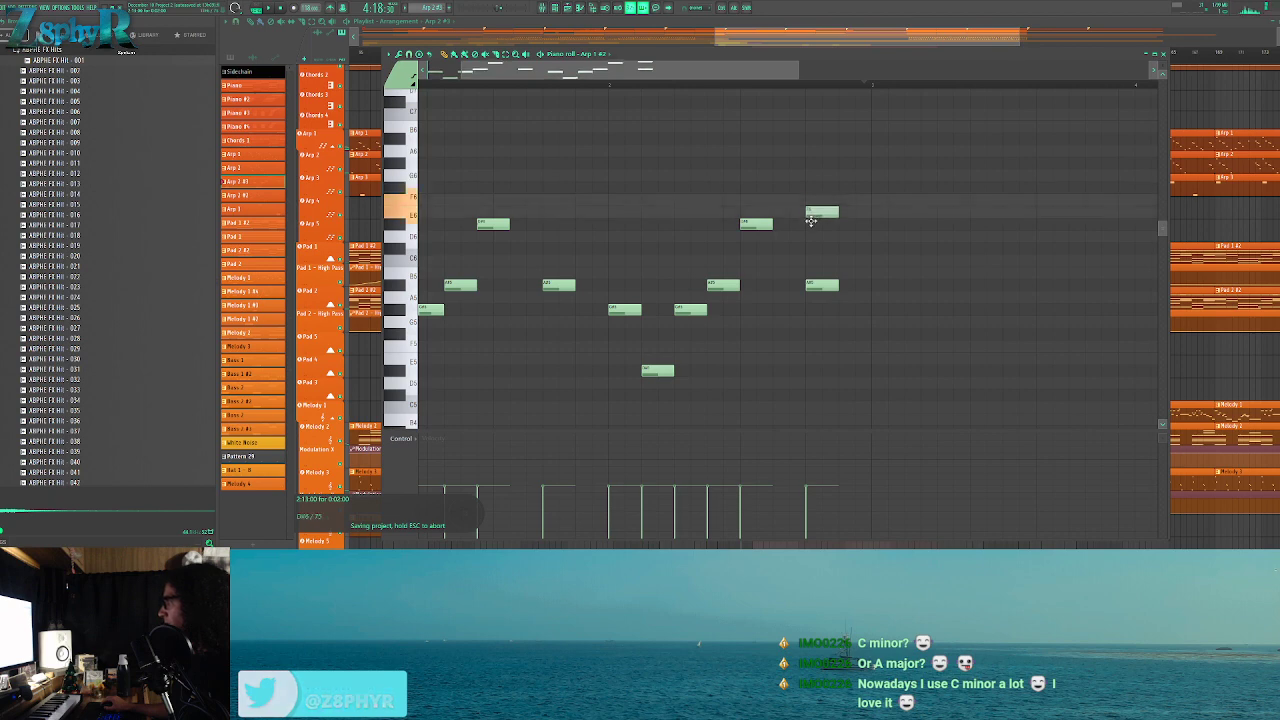
right_click(815, 212)
right_click(815, 286)
Strip the pattern back to its first three notes, G#5, D#5 and G#5, and place a D#6 as the fourth
drag(709, 343, 776, 323)
right_click(632, 264)
right_click(730, 348)
right_click(826, 203)
right_click(795, 264)
right_click(763, 288)
right_click(697, 288)
right_click(533, 266)
click(540, 202)
drag(545, 208, 530, 208)
right_click(566, 205)
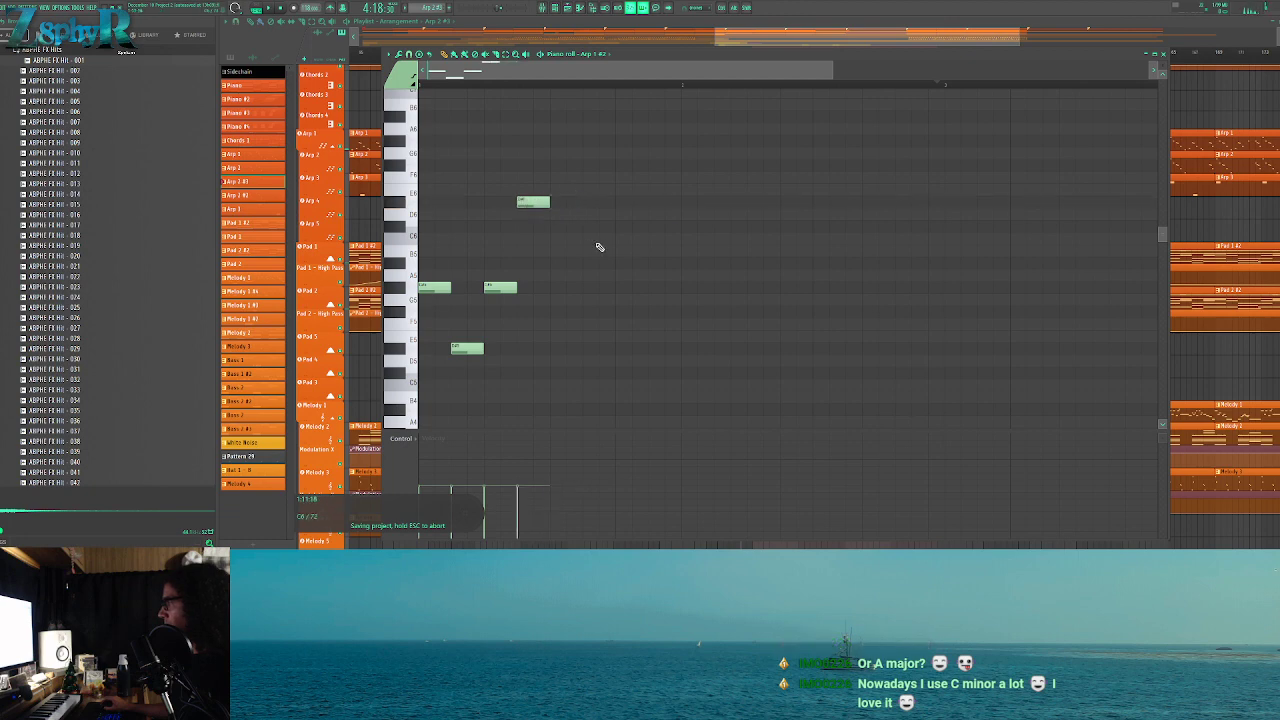
Duplicate the four-note phrase directly after itself to fill bar 1
drag(598, 247, 602, 238)
drag(609, 140, 411, 357)
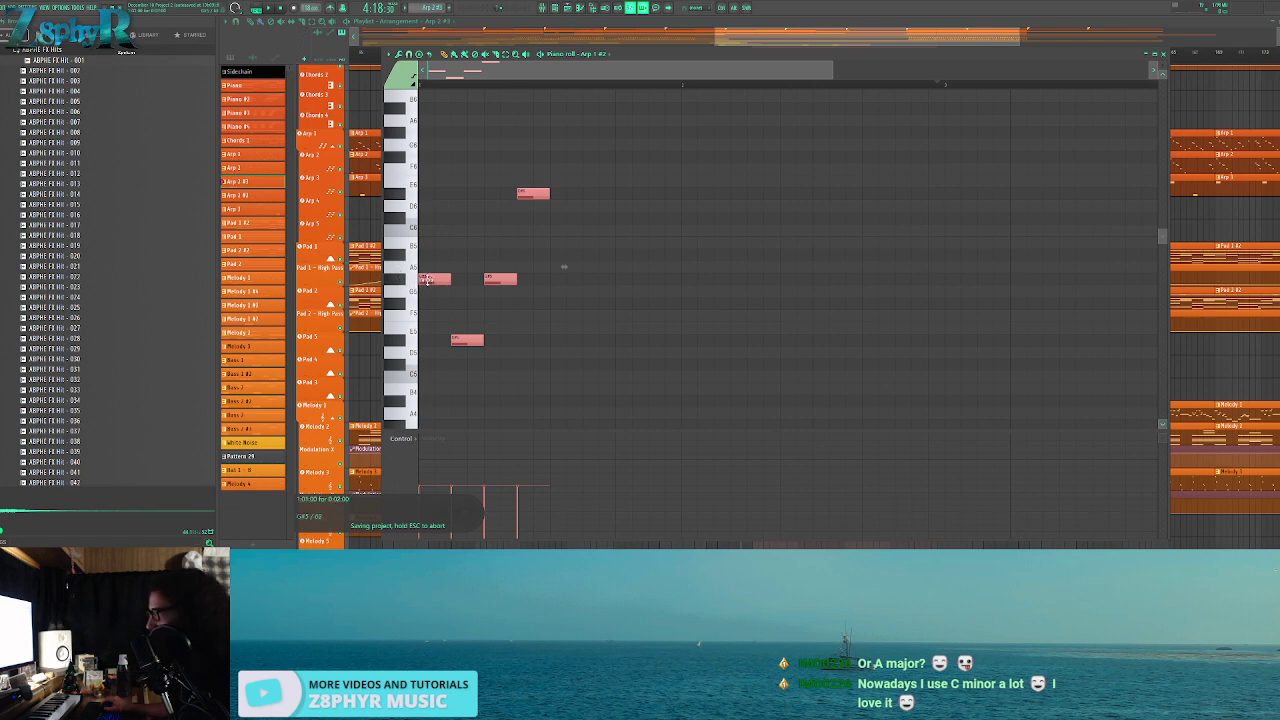
key(ctrl+b)
key(ctrl+d)
Replace the last D#6 of bar 1 with an A#6 note, trying other pitches first
right_click(668, 191)
click(659, 158)
right_click(659, 158)
click(657, 181)
right_click(656, 181)
click(653, 174)
drag(653, 174, 652, 133)
click(650, 110)
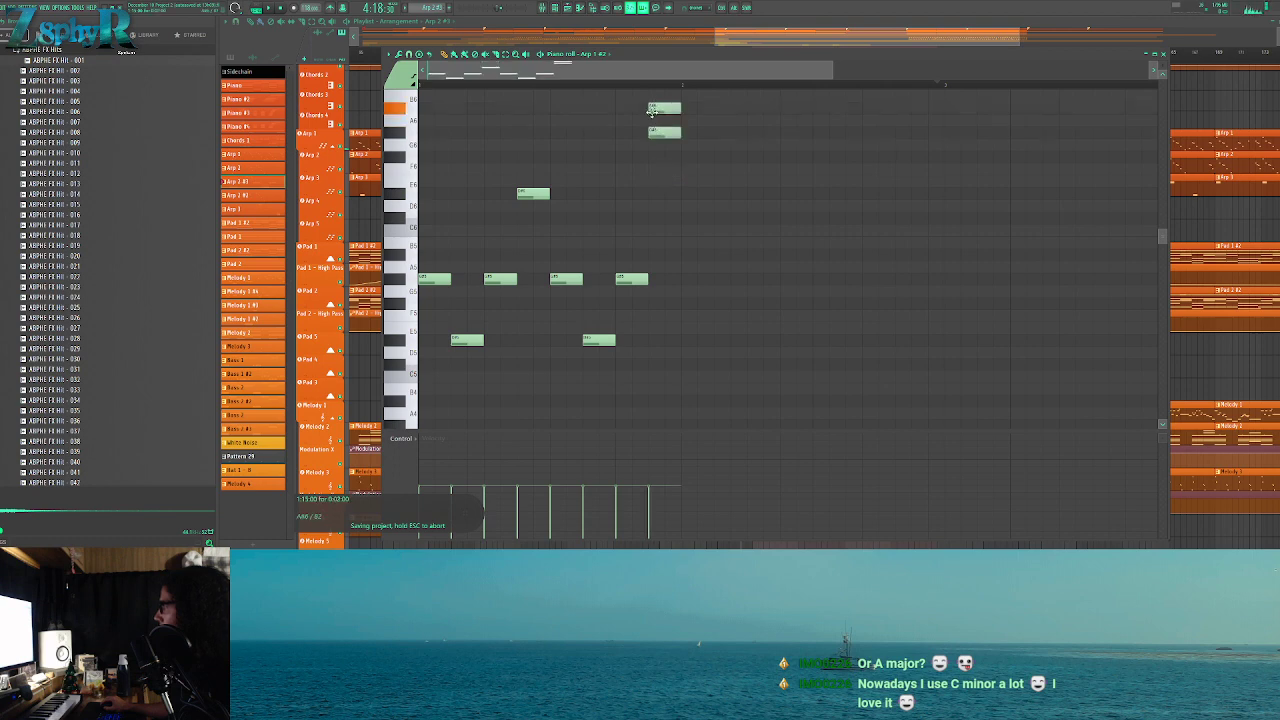
right_click(656, 133)
Duplicate the completed first bar of the arpeggio into bar 2
drag(688, 86, 430, 88)
key(ctrl+b)
ctrl+click(704, 174)
ctrl+right_click(722, 190)
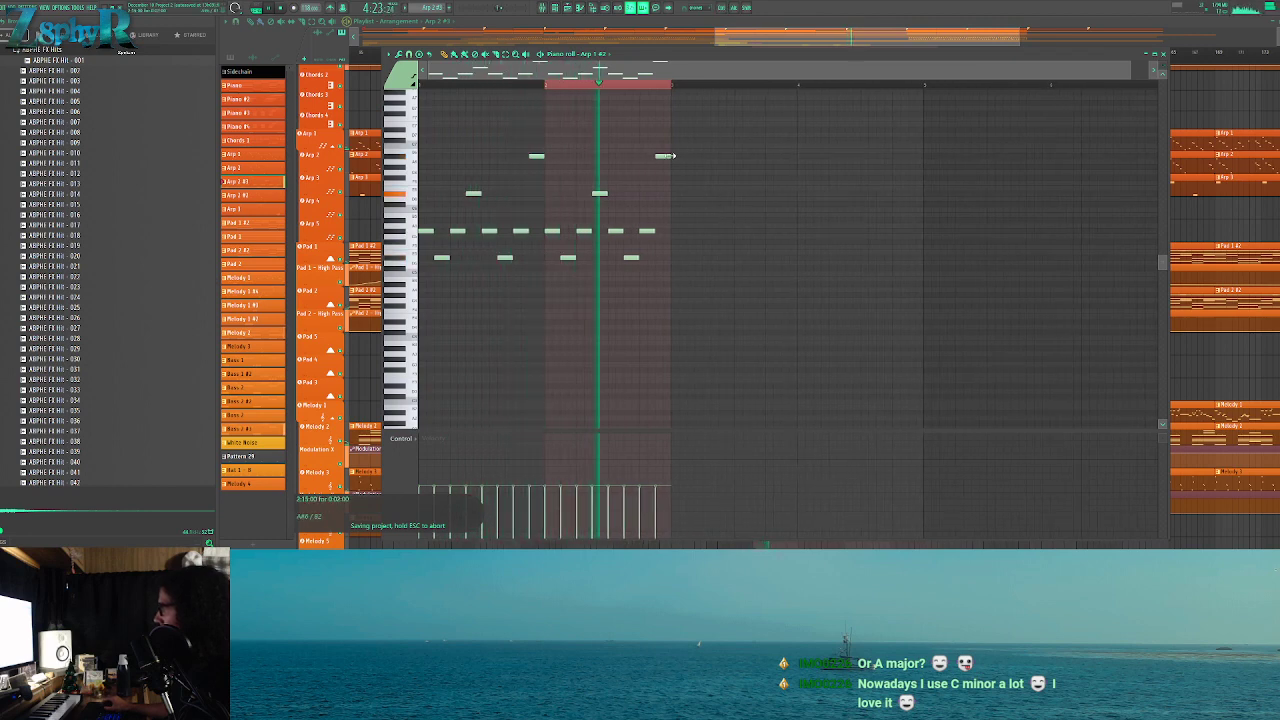
Play back the two-bar arpeggio and review its notes in the piano roll
drag(691, 121, 686, 206)
key(space)
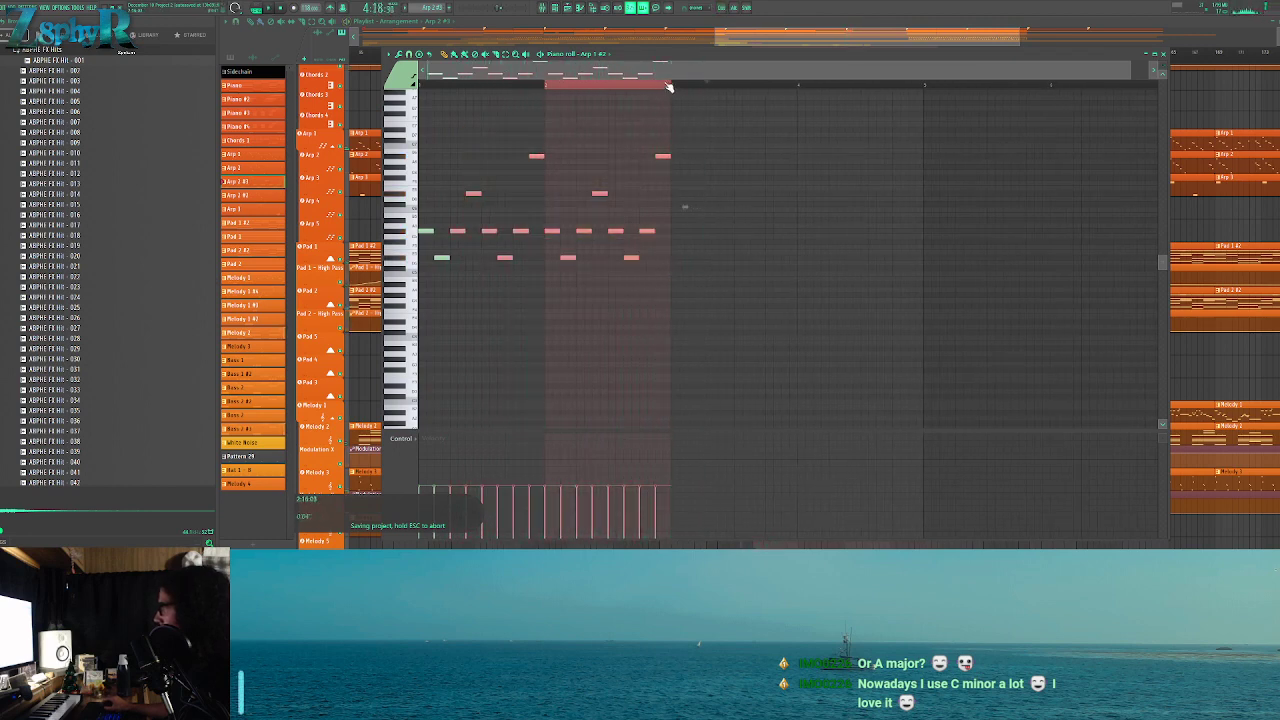
key(space)
ctrl+click(672, 86)
drag(922, 86, 420, 92)
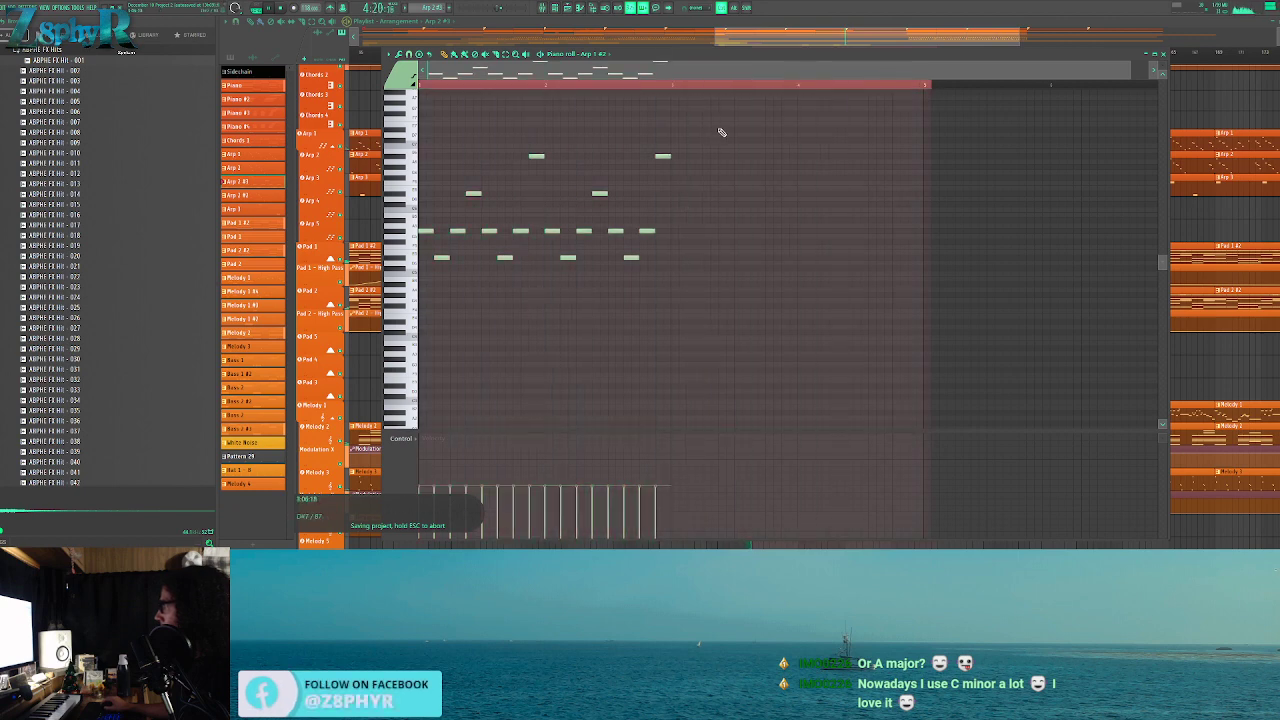
scroll(934, 87, up, 5)
ctrl+click(886, 88)
scroll(860, 94, down, 4)
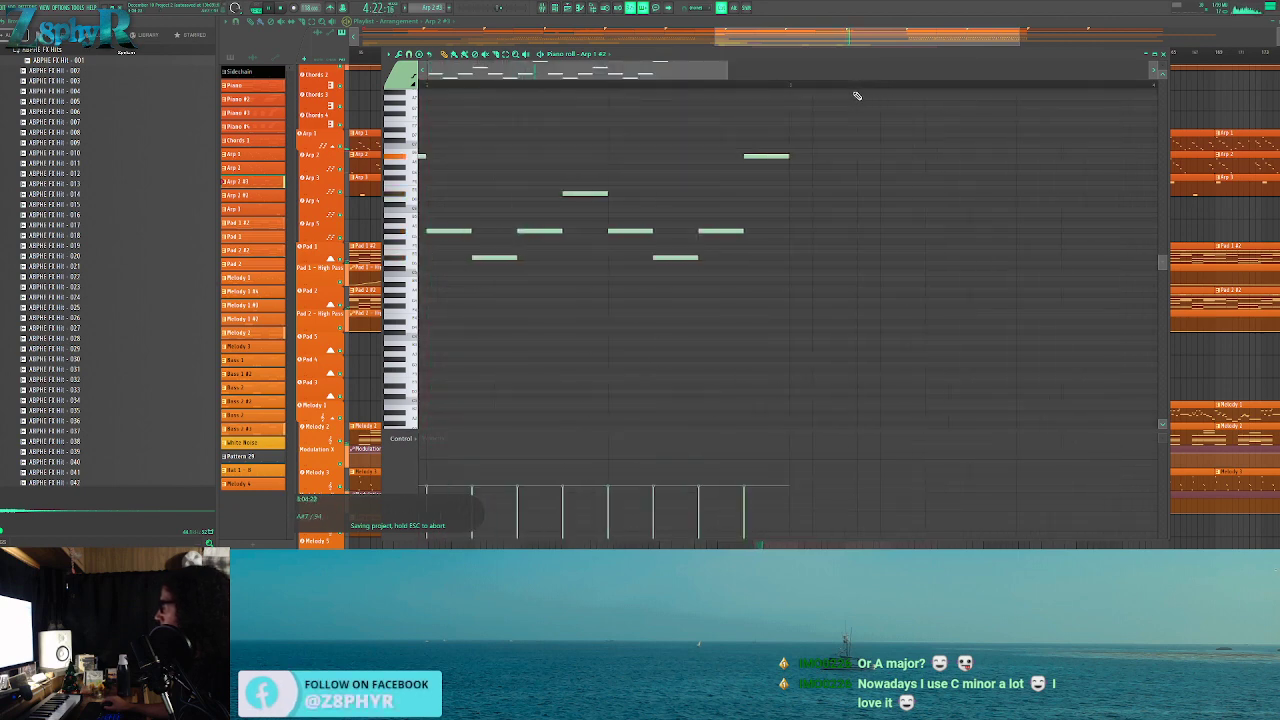
scroll(909, 111, down, 3)
End bar 2 with G#6 and A#6 notes, and duplicate the first two bars into bars 3 and 4
click(670, 178)
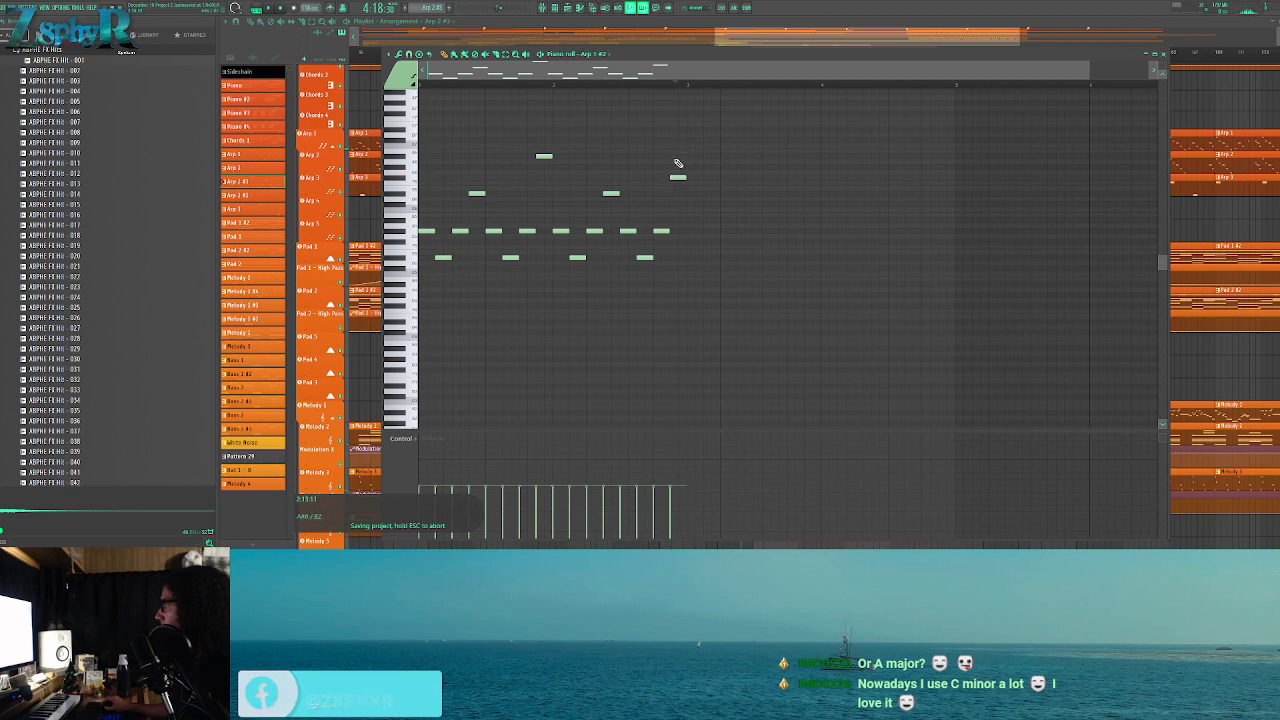
right_click(677, 157)
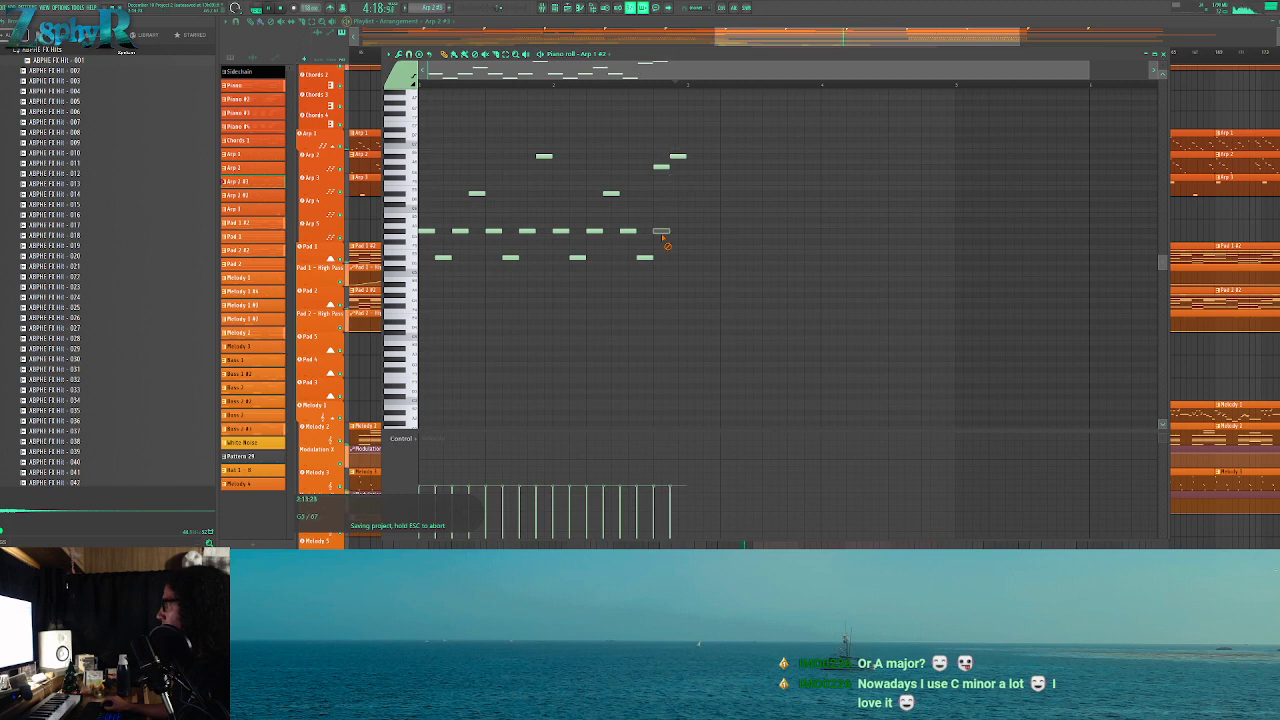
drag(690, 90, 546, 123)
key(ctrl+b)
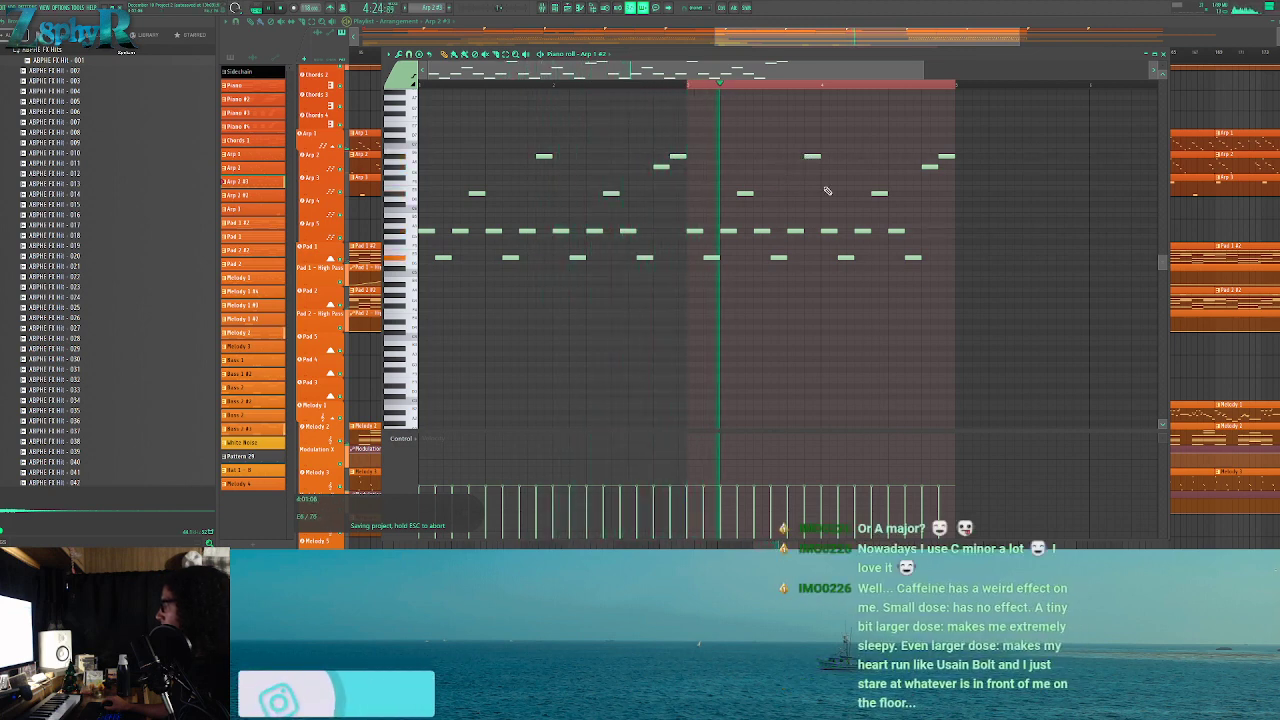
Rework the end of bar 4 into G#6, D#6, A#6 and D#7 notes ahead of the closing A#6
click(895, 189)
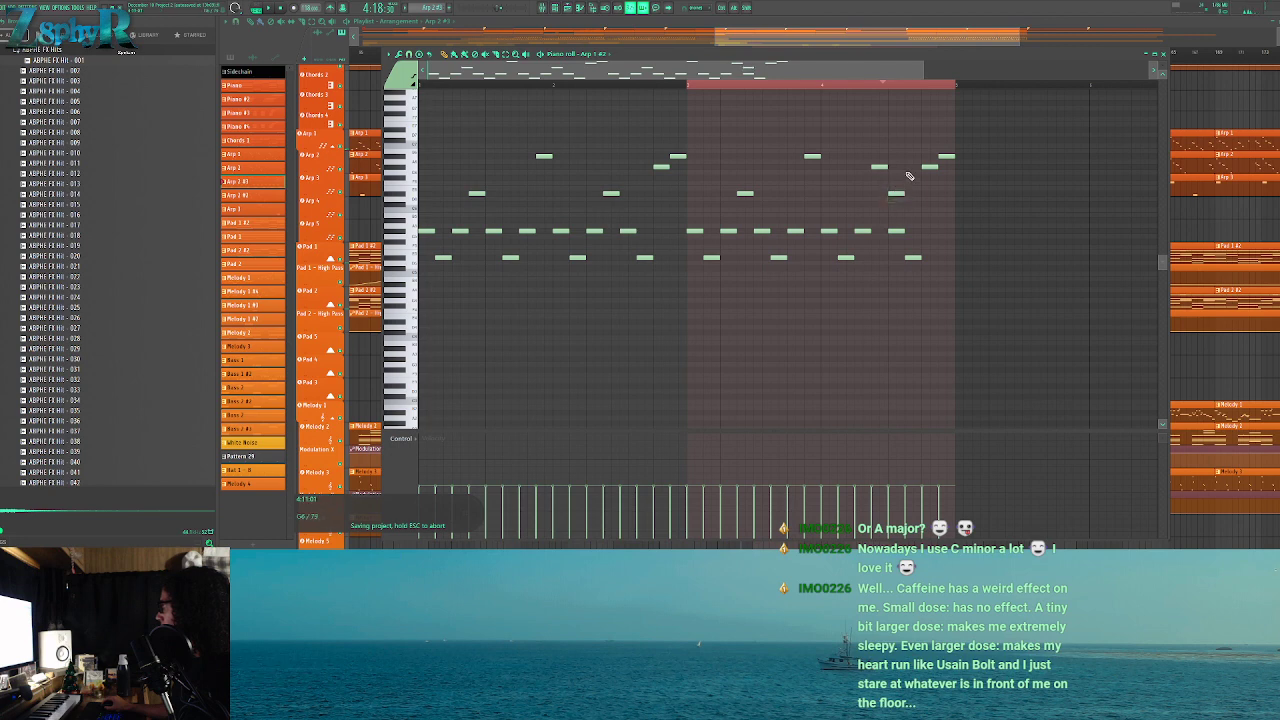
right_click(908, 167)
click(910, 158)
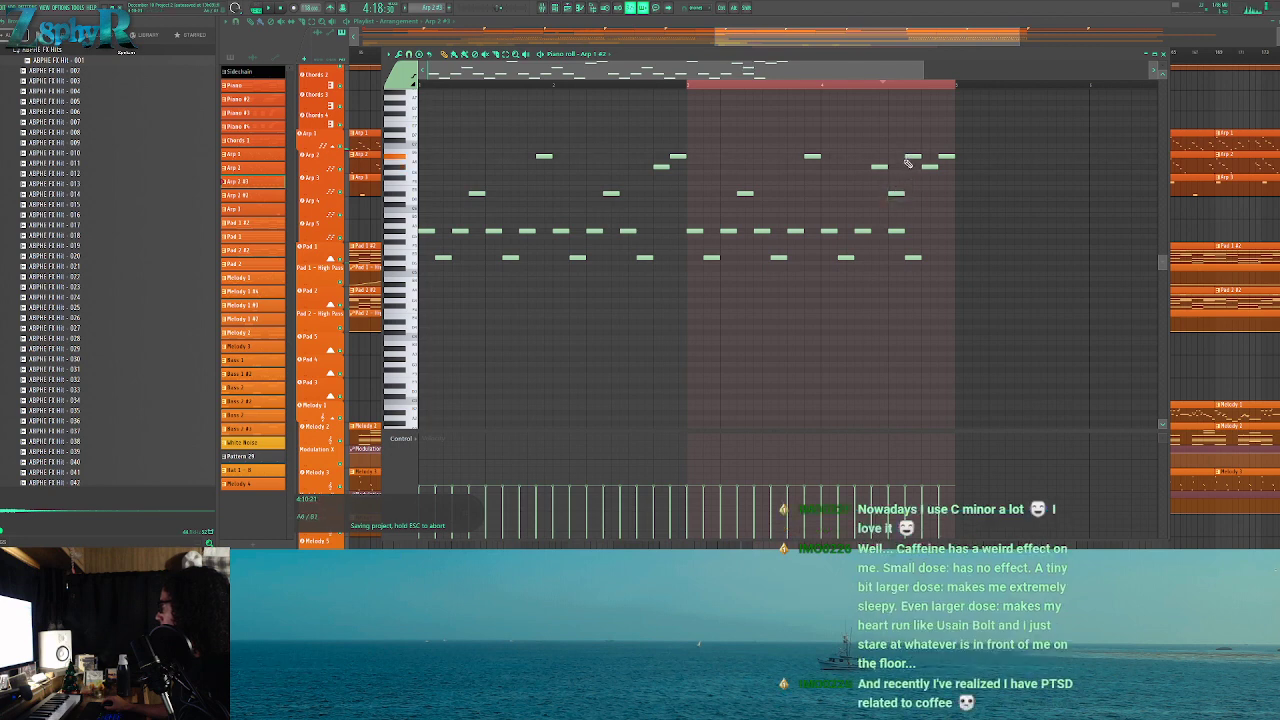
click(922, 138)
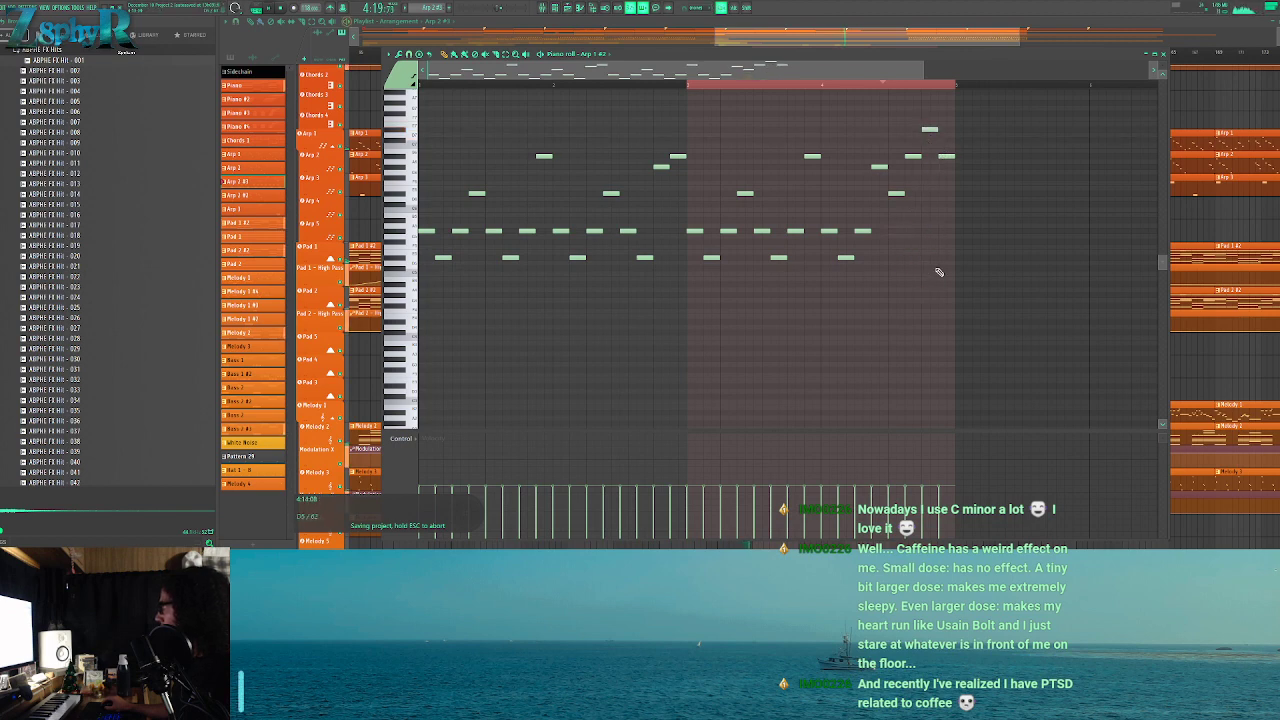
Return to the playlist and fill the break's second half from bar 129 with repeated clips of the new arpeggio
key(F7)
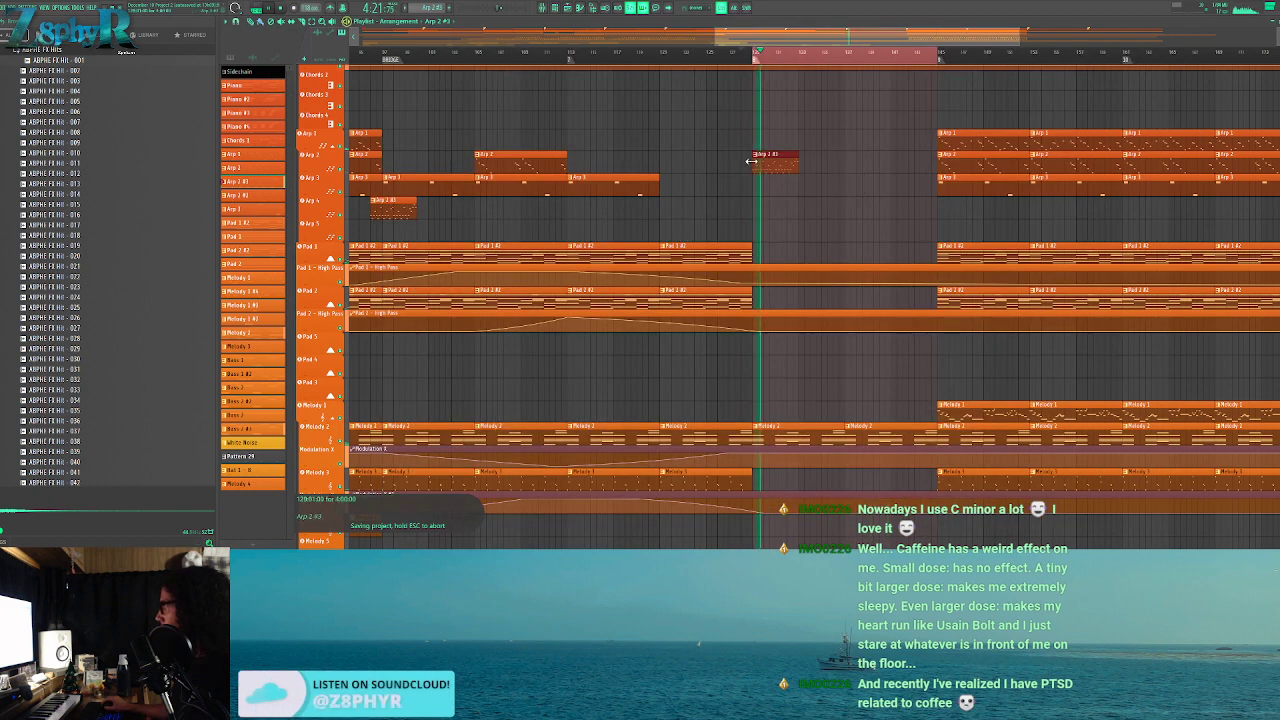
key(ctrl+Right)
key(ctrl+Left)
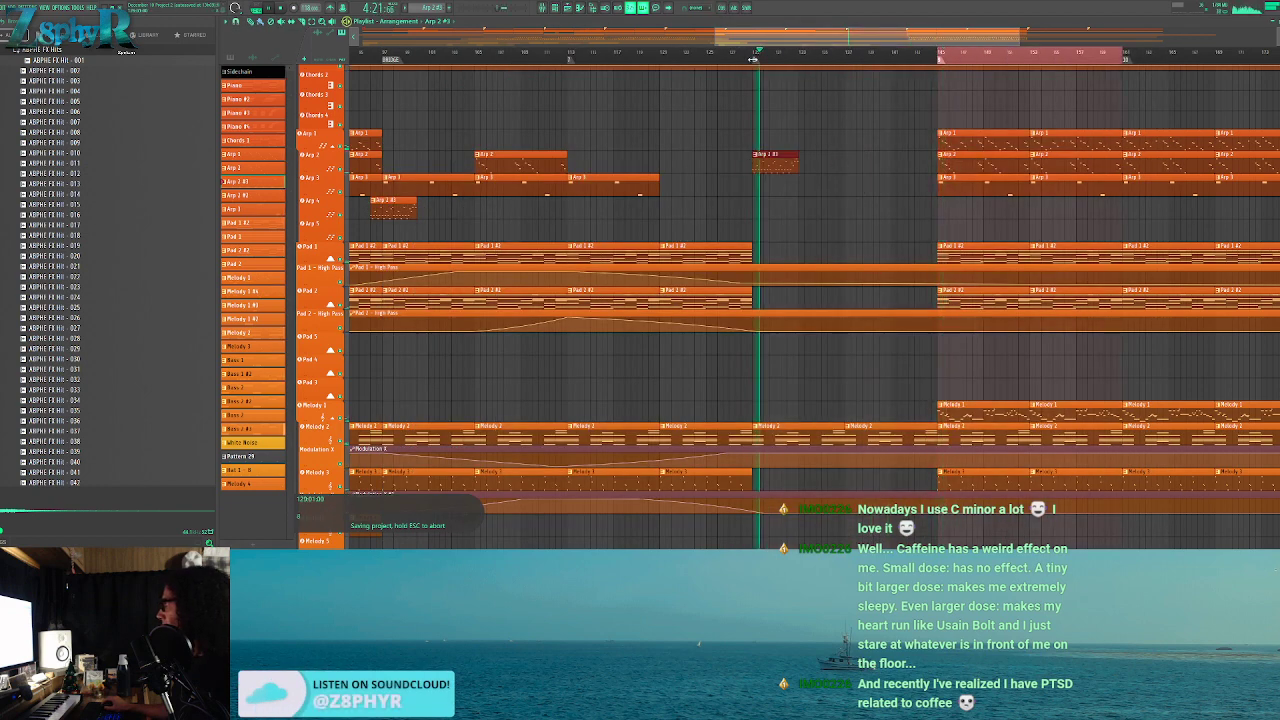
drag(782, 162, 869, 163)
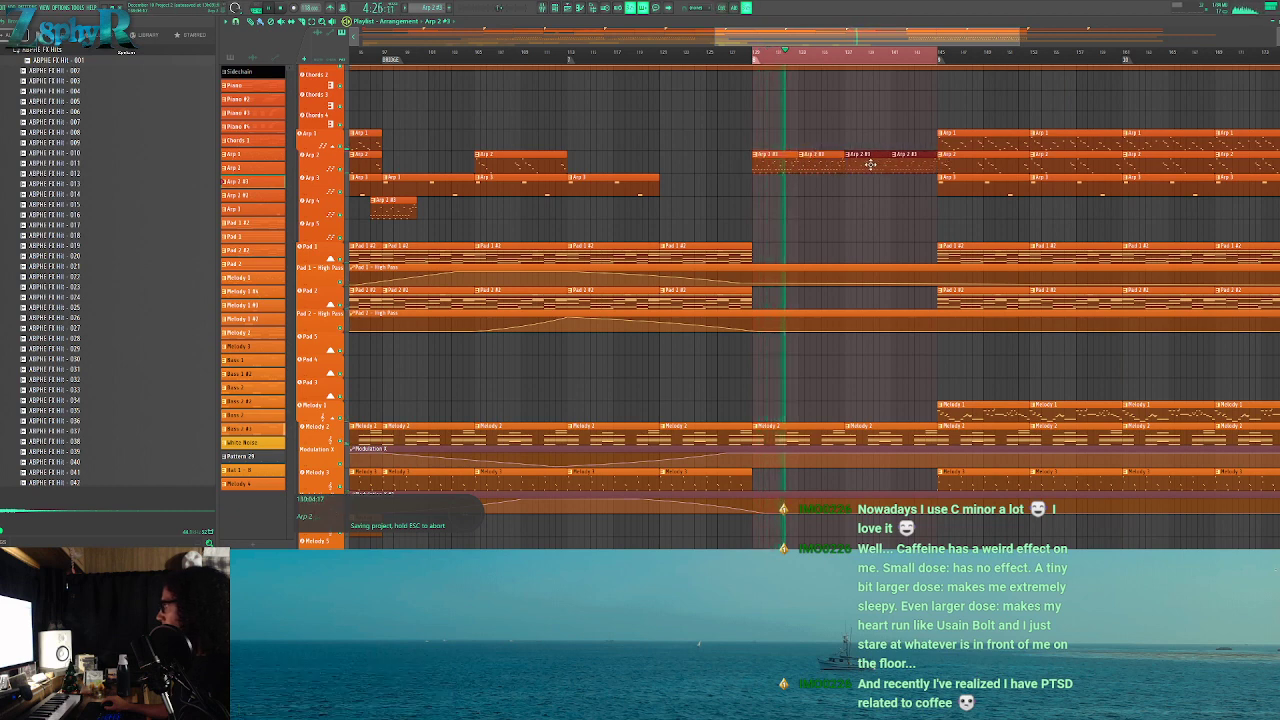
ctrl+click(849, 129)
Delete the stray Arp 2 #3 clip from the Arp 4 track and move the new arpeggio clips onto that track
drag(680, 158, 890, 177)
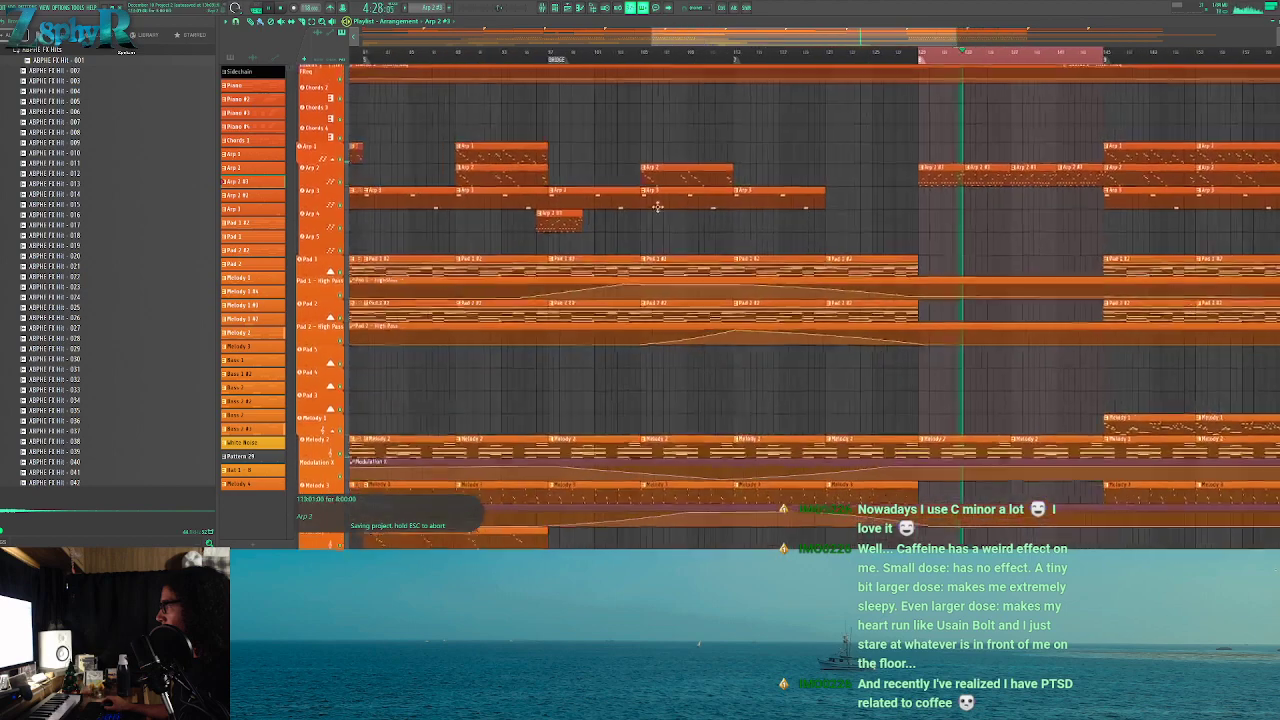
right_click(600, 220)
drag(849, 226, 580, 224)
drag(699, 212, 654, 206)
drag(624, 182, 786, 237)
Rename the new arpeggio pattern as Arp 4
key(F2)
text(Arp 4)
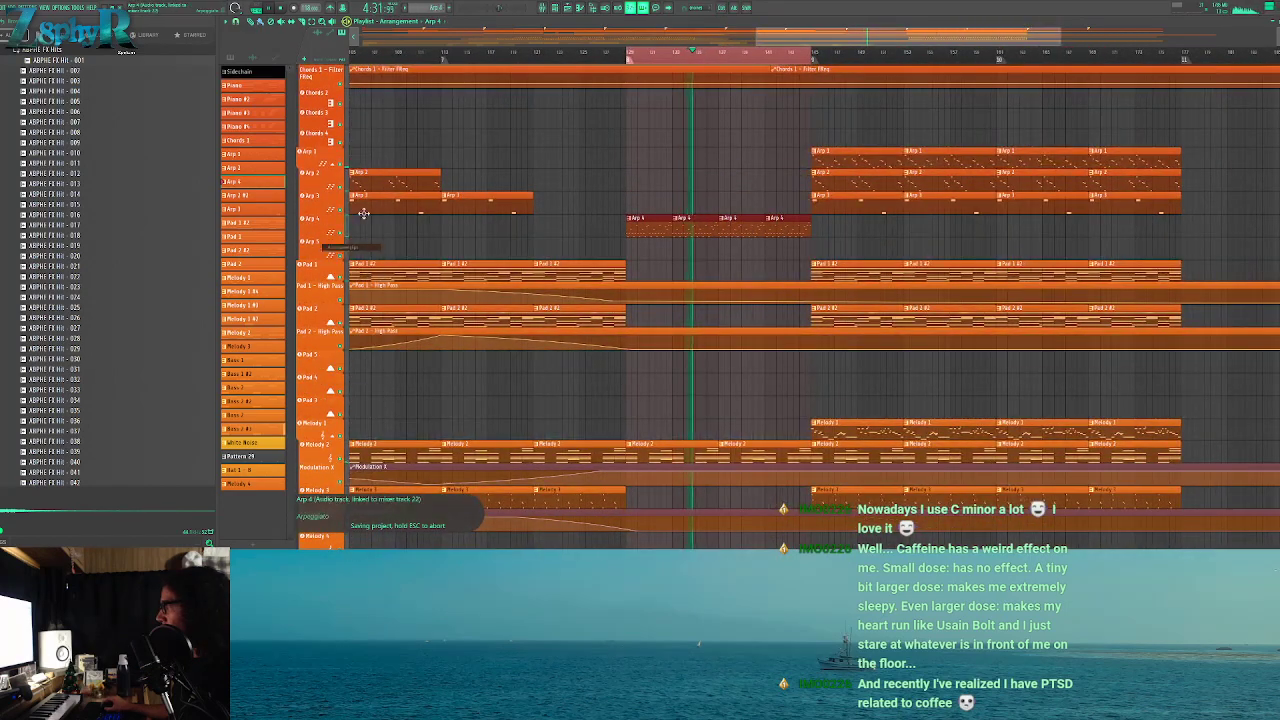
key(Return)
scroll(514, 234, down, 4)
scroll(789, 230, up, 4)
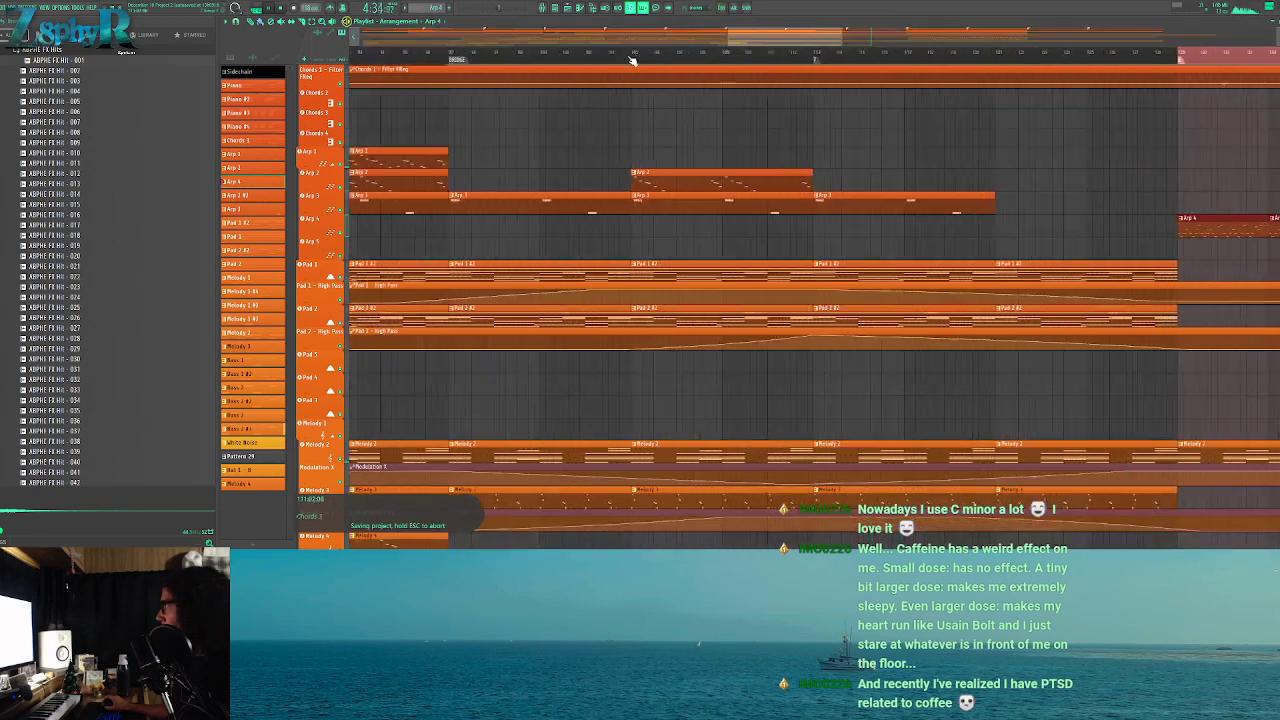
Cut the pattern's notes from their current channel in the channel rack and move them to the Arp 4 channel
key(F6)
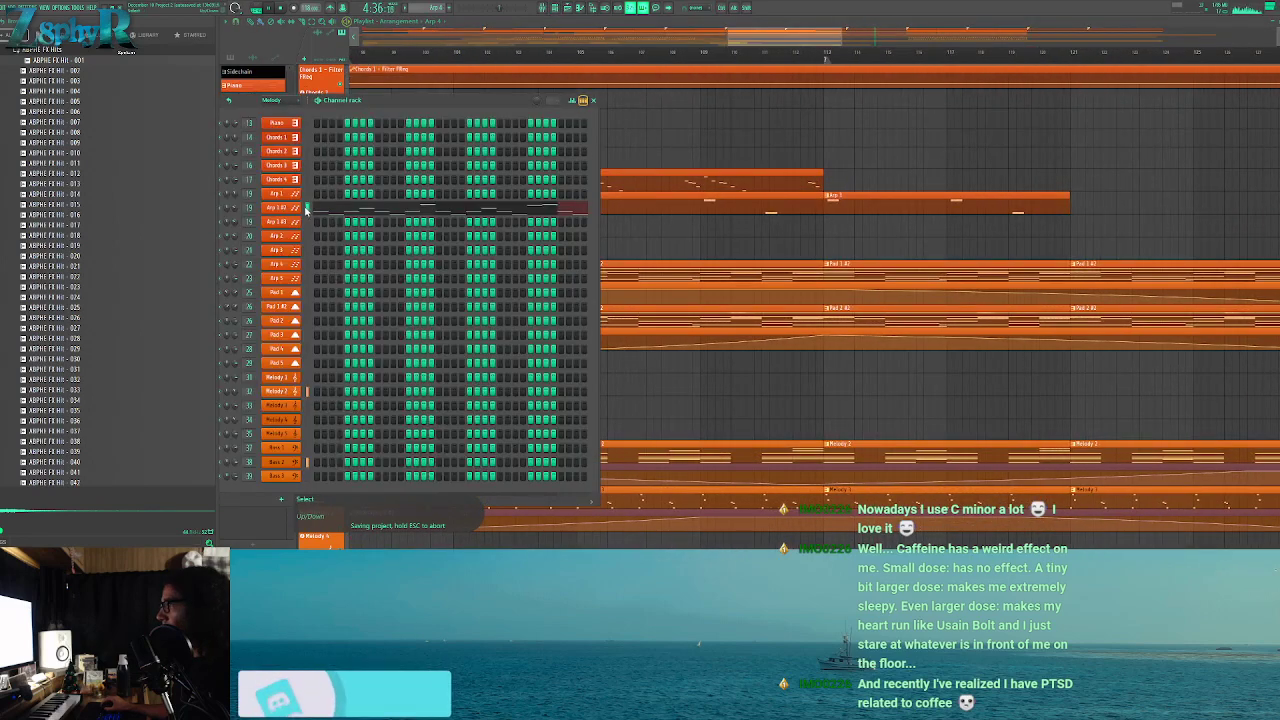
double_click(305, 213)
click(305, 213)
key(ctrl+x)
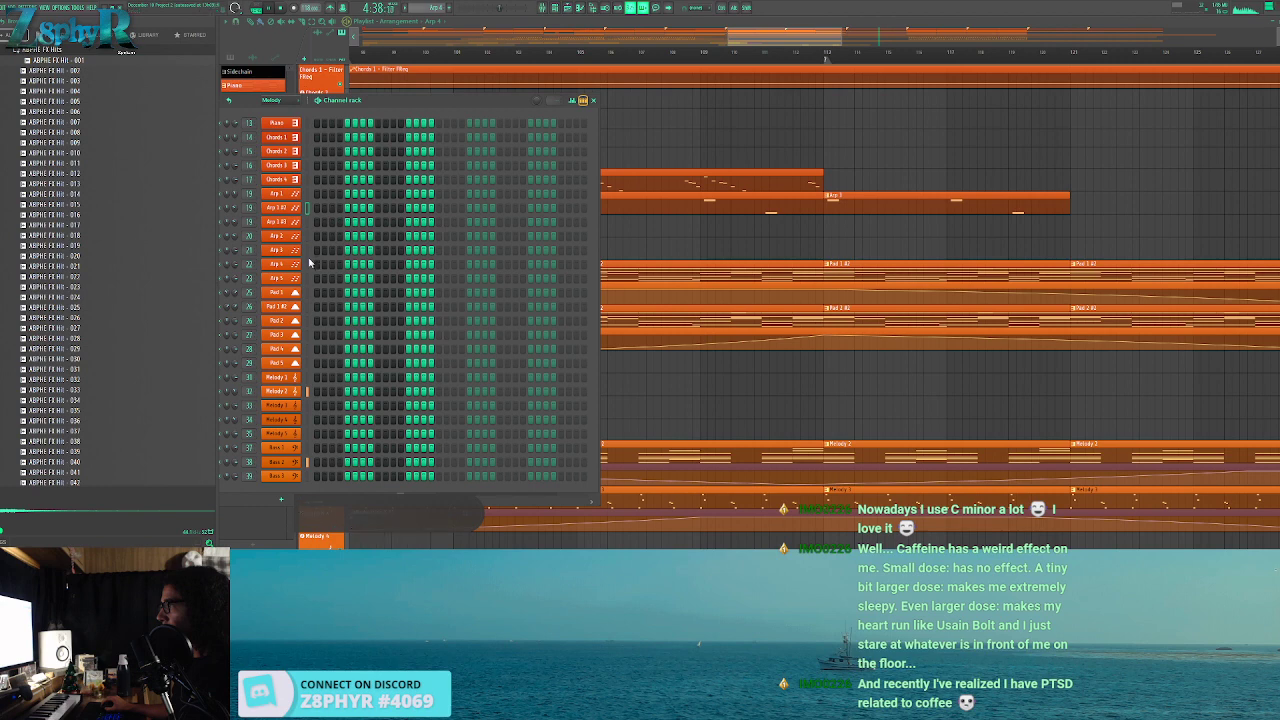
click(289, 265)
click(289, 265)
Load Sylenth1 as the instrument of the Arp 4 channel and move its window over the channel rack
right_click(290, 266)
mouse_move(318, 330)
mouse_move(400, 347)
click(468, 402)
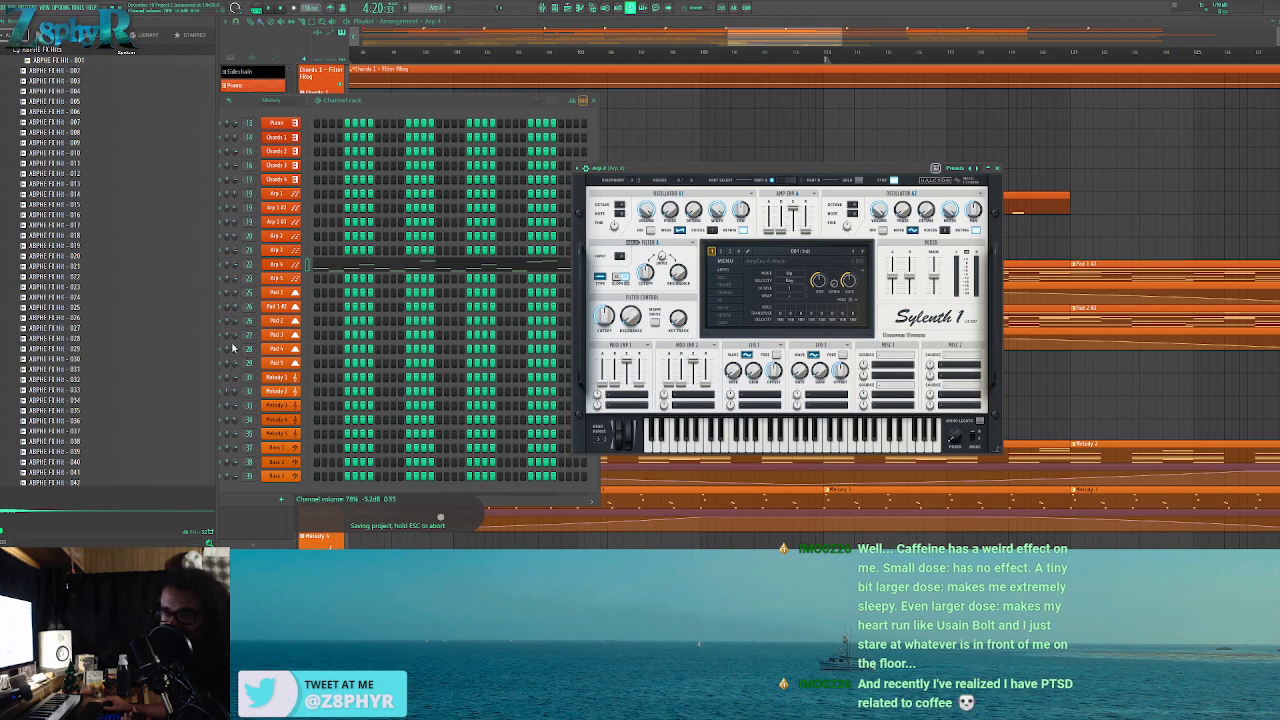
drag(664, 169, 569, 146)
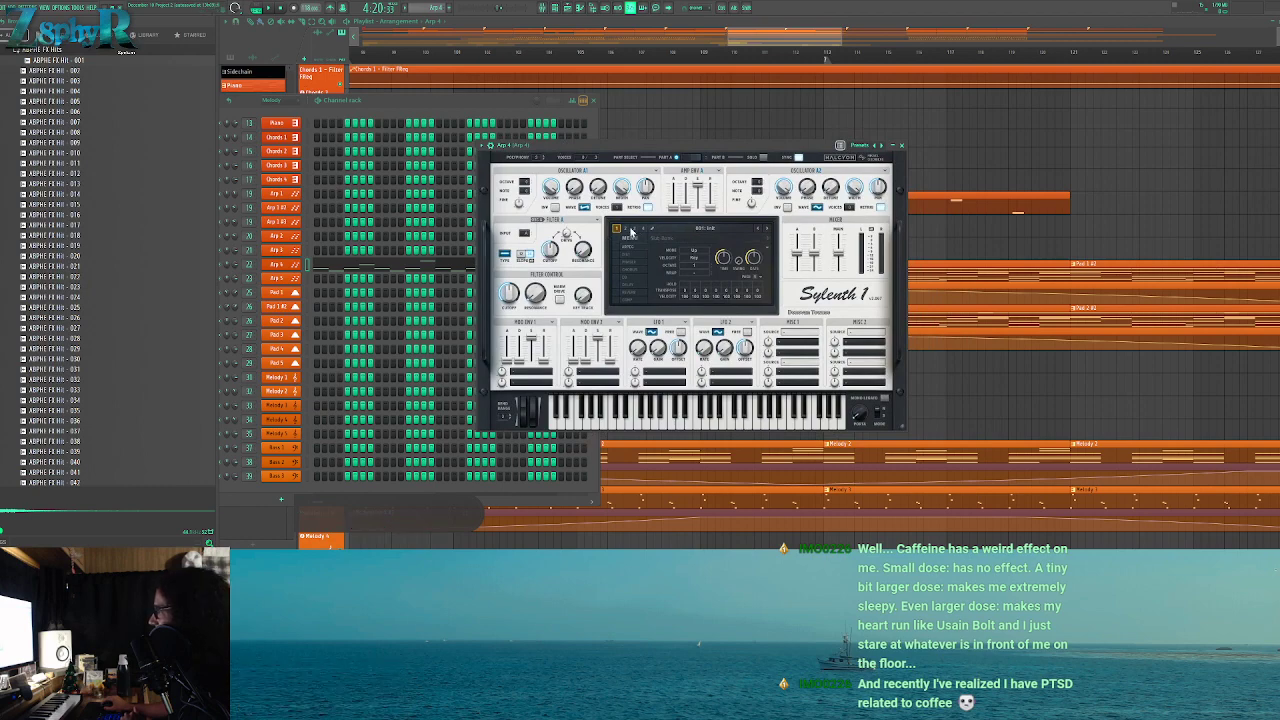
Load the preset 352 KEY BrightPluck in the Arp 4 Sylenth1 and save the project
click(677, 230)
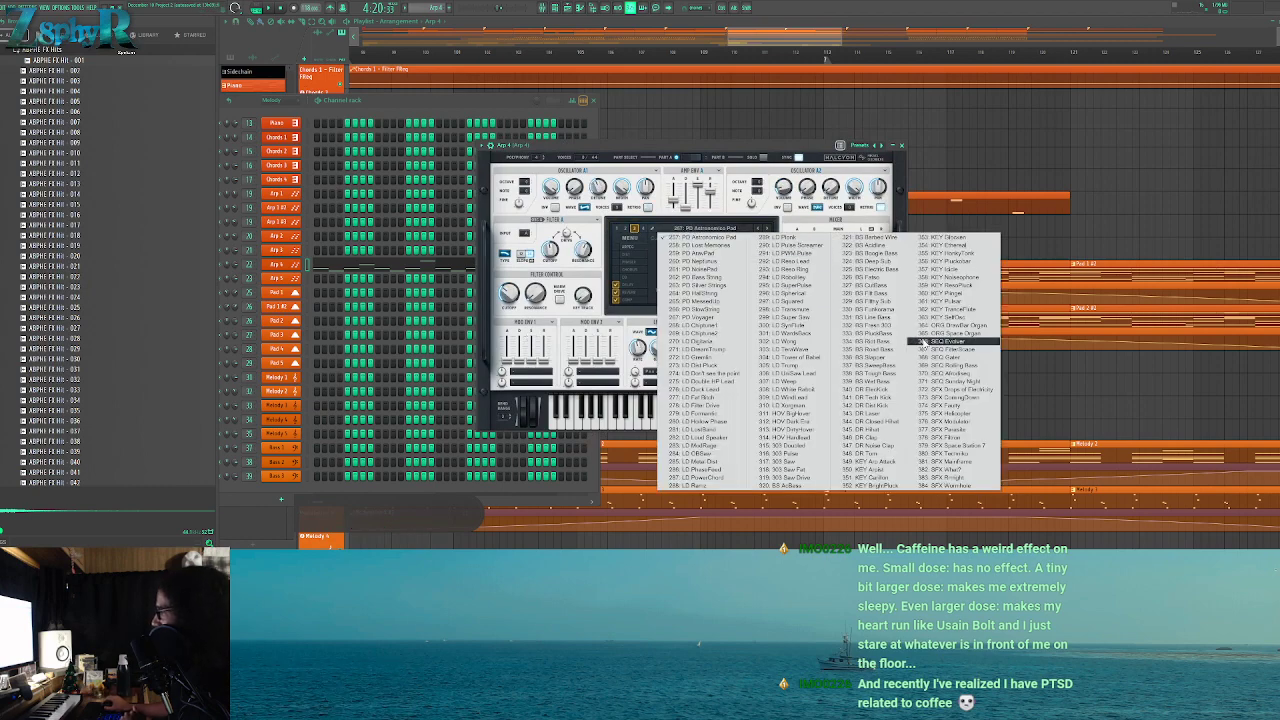
click(885, 485)
key(ctrl+s)
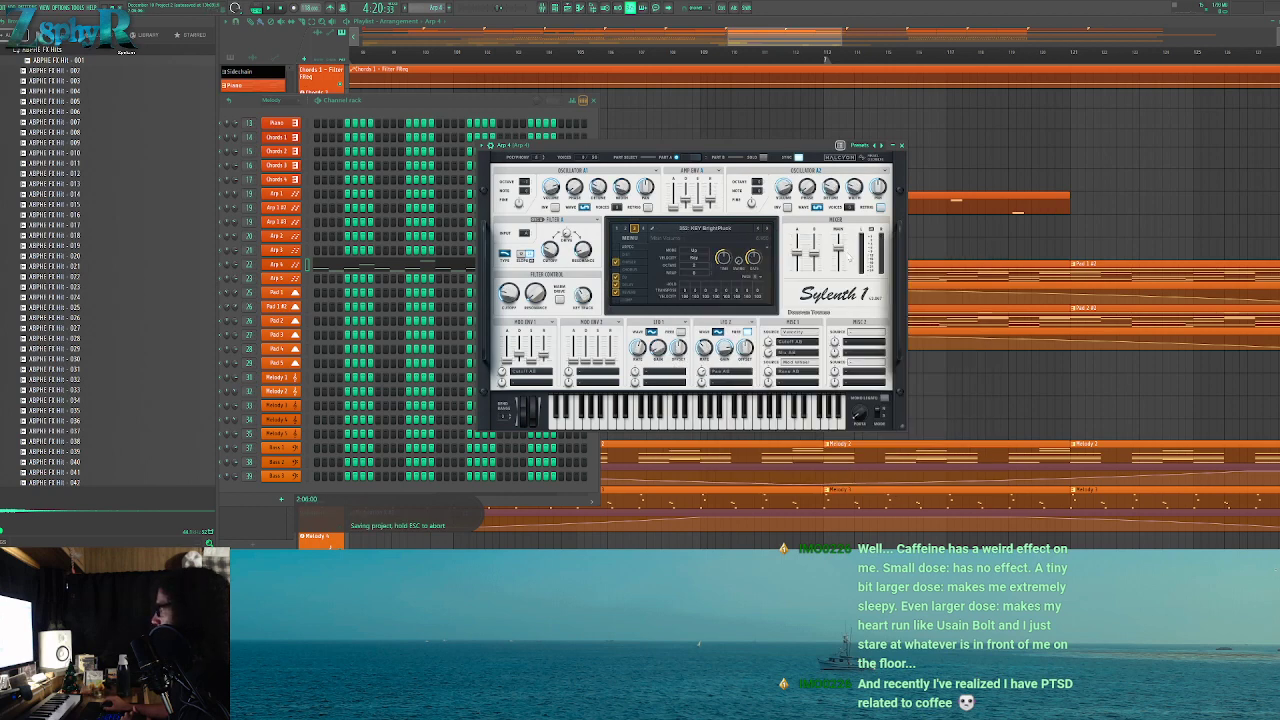
Play the Arp 4 pattern on its own, adjust its Sylenth1 main volume and raise the delay feedback
click(400, 133)
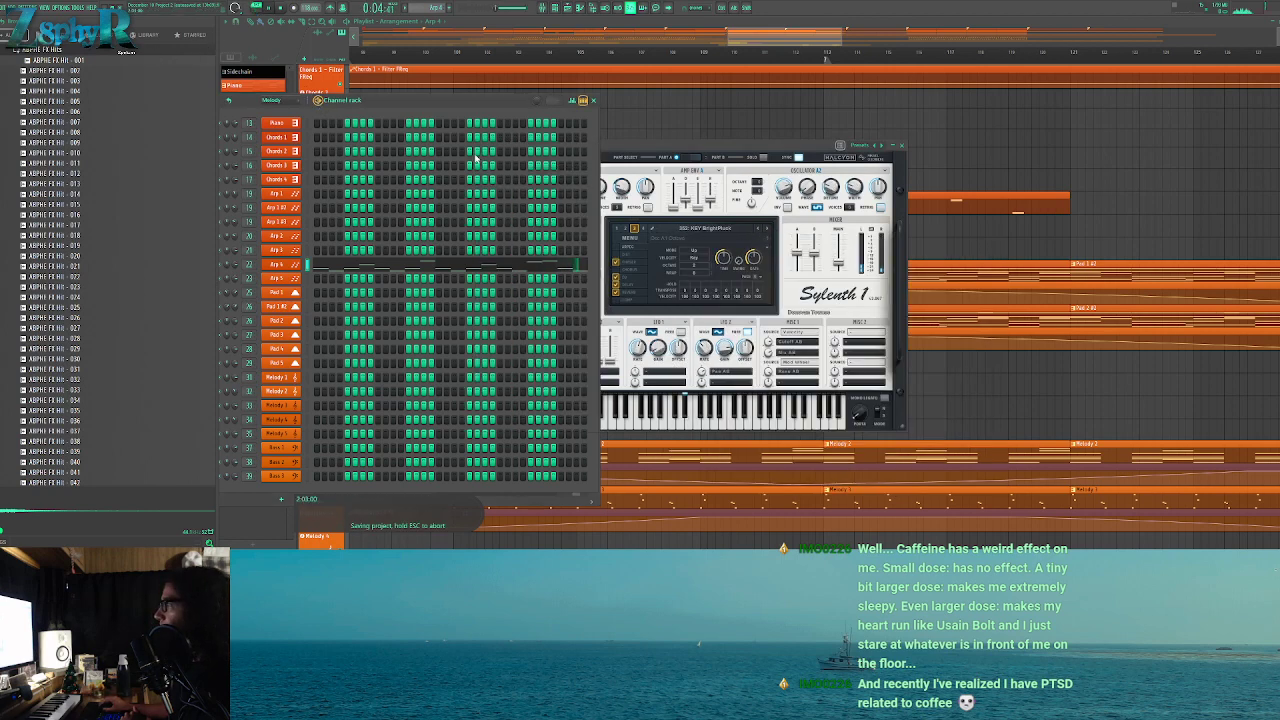
click(841, 262)
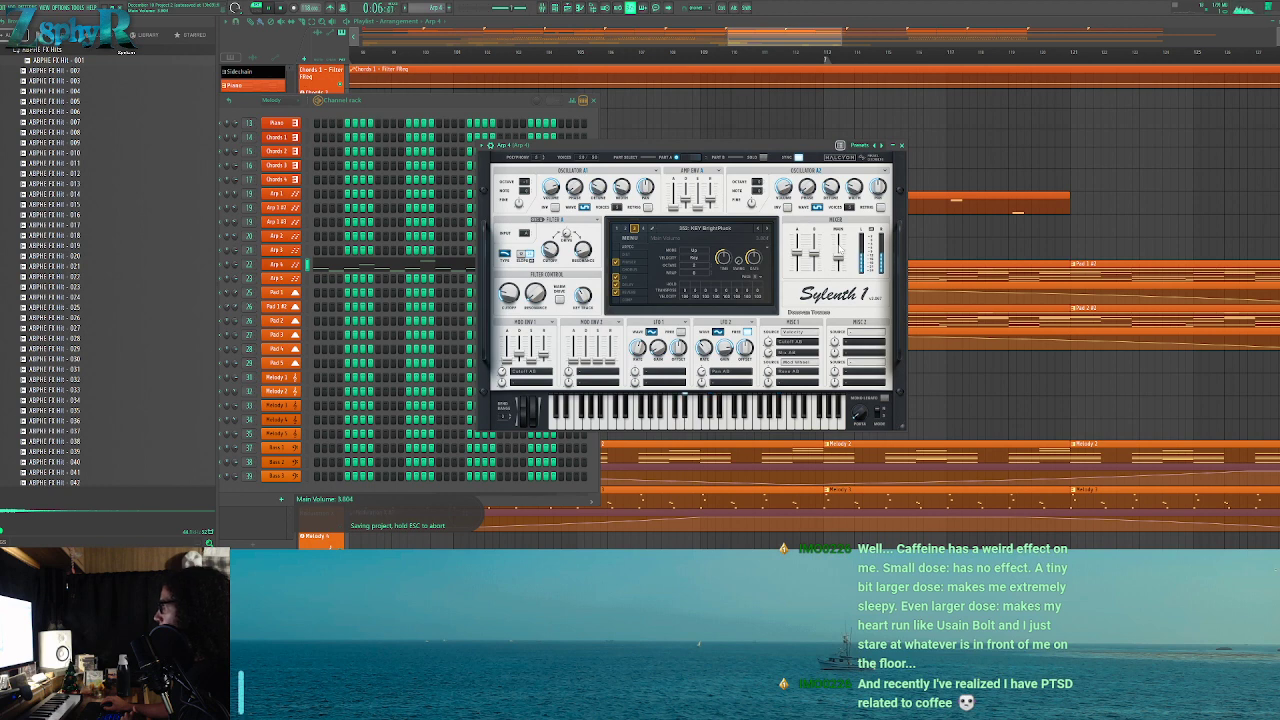
click(629, 288)
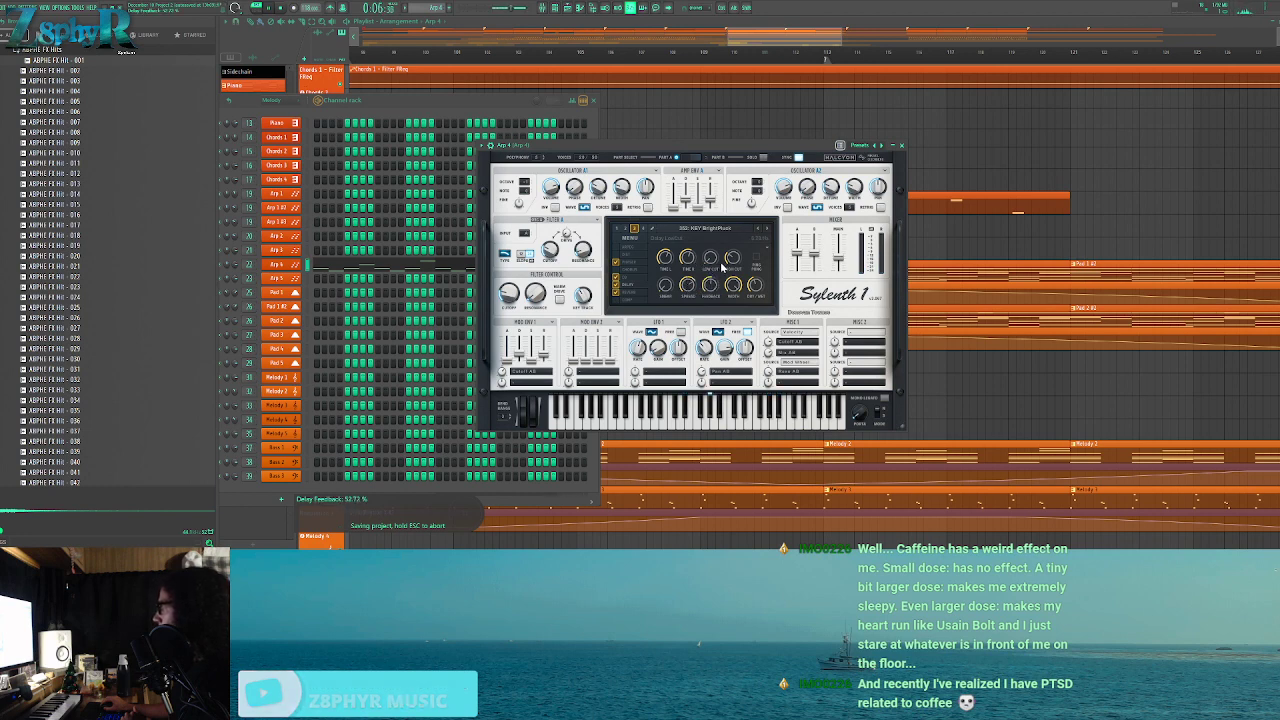
scroll(713, 270, up, 3)
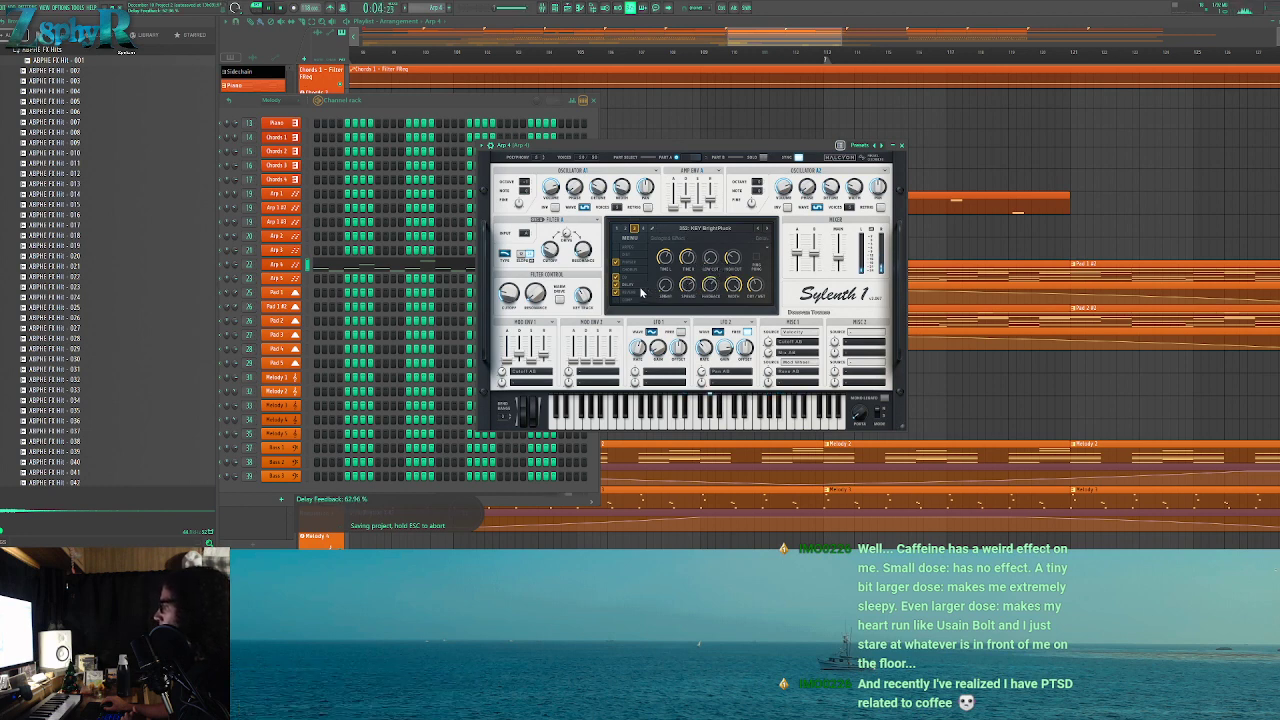
Select the time range of the Arp 4 clips in the playlist and play the song from just before it
click(745, 43)
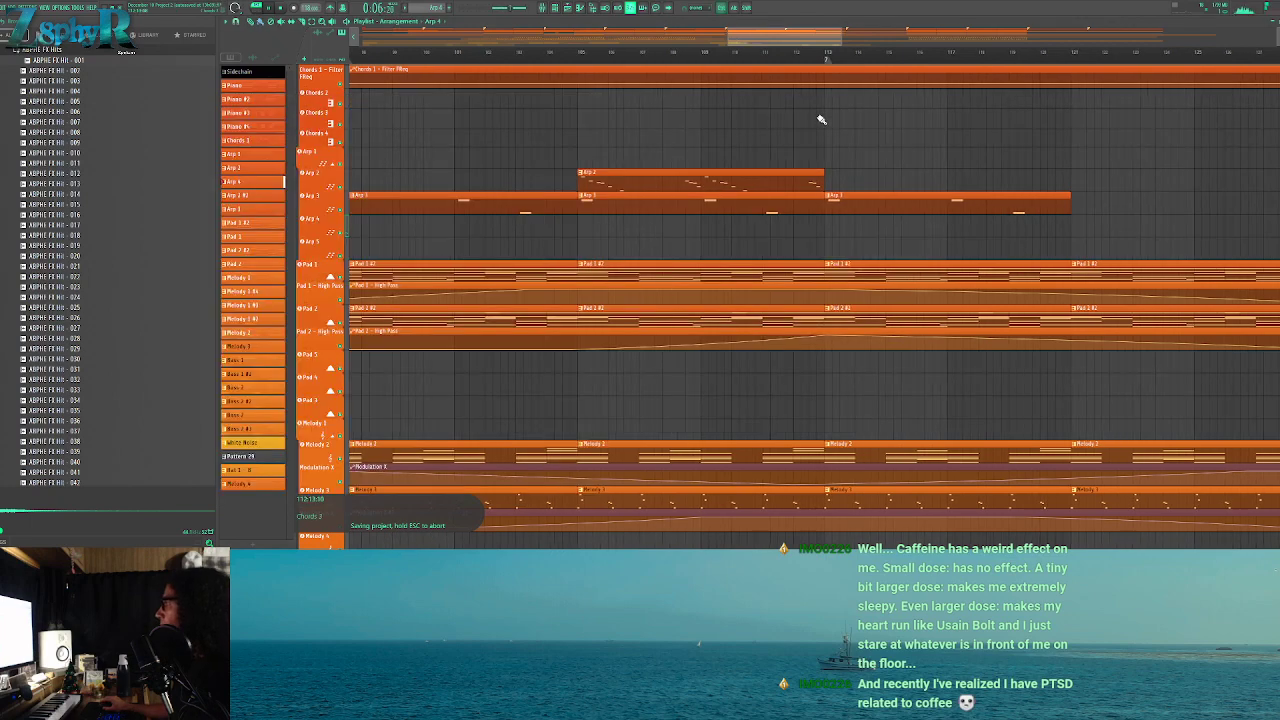
scroll(822, 125, down, 6)
drag(838, 68, 780, 75)
click(790, 57)
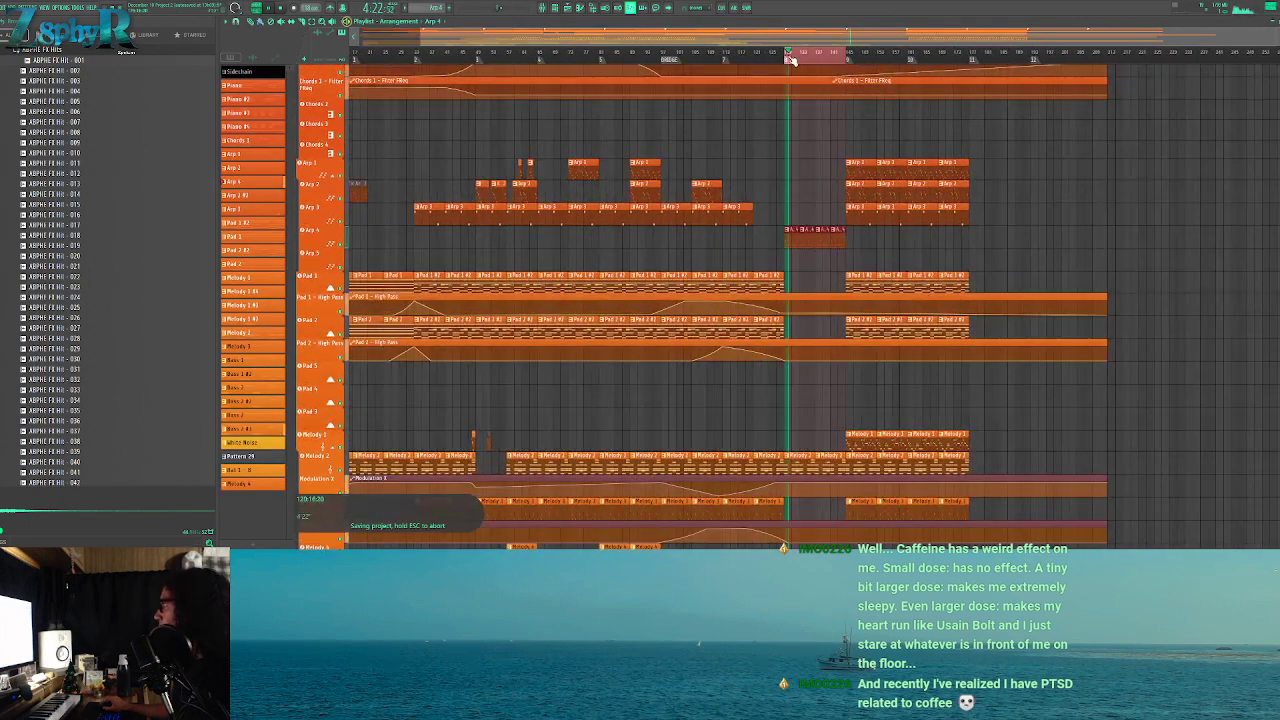
click(777, 54)
Reopen the Arp 4 Sylenth1 during playback, close the open windows and save the project
click(556, 8)
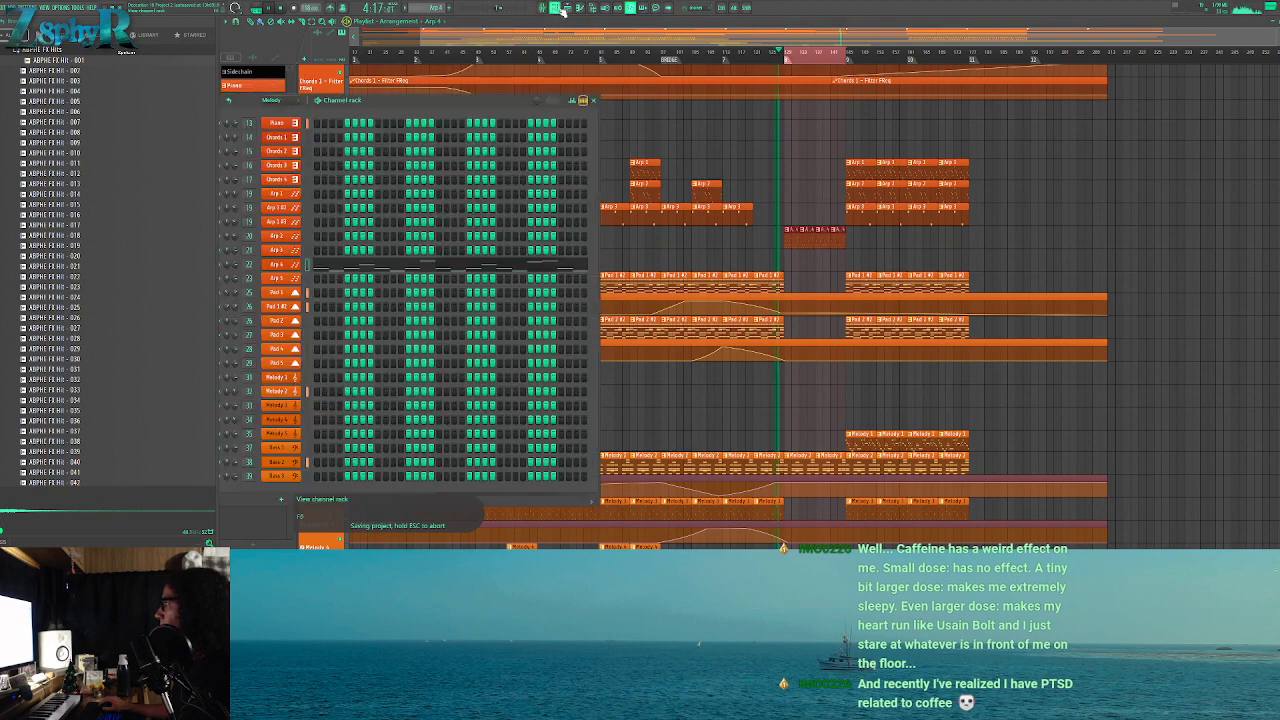
click(277, 264)
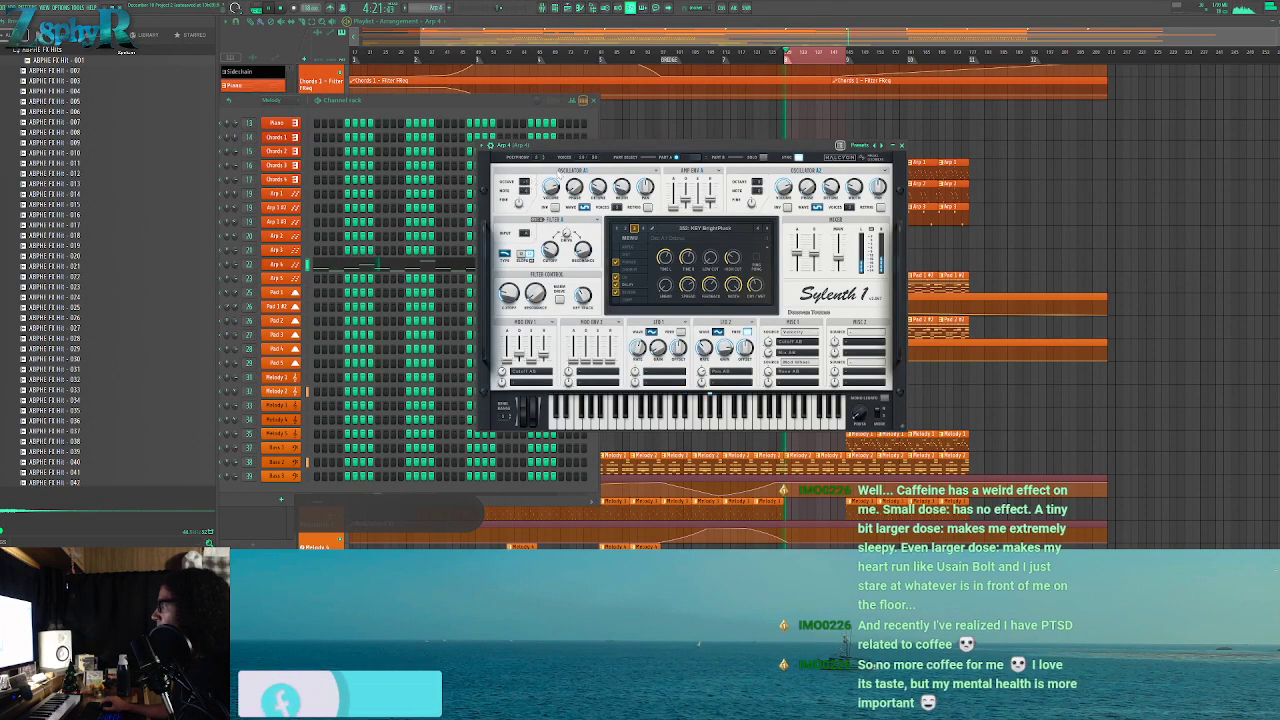
key(F12)
key(ctrl+s)
Clone the Arp 4 channel together with its notes in the channel rack and save the project
double_click(788, 233)
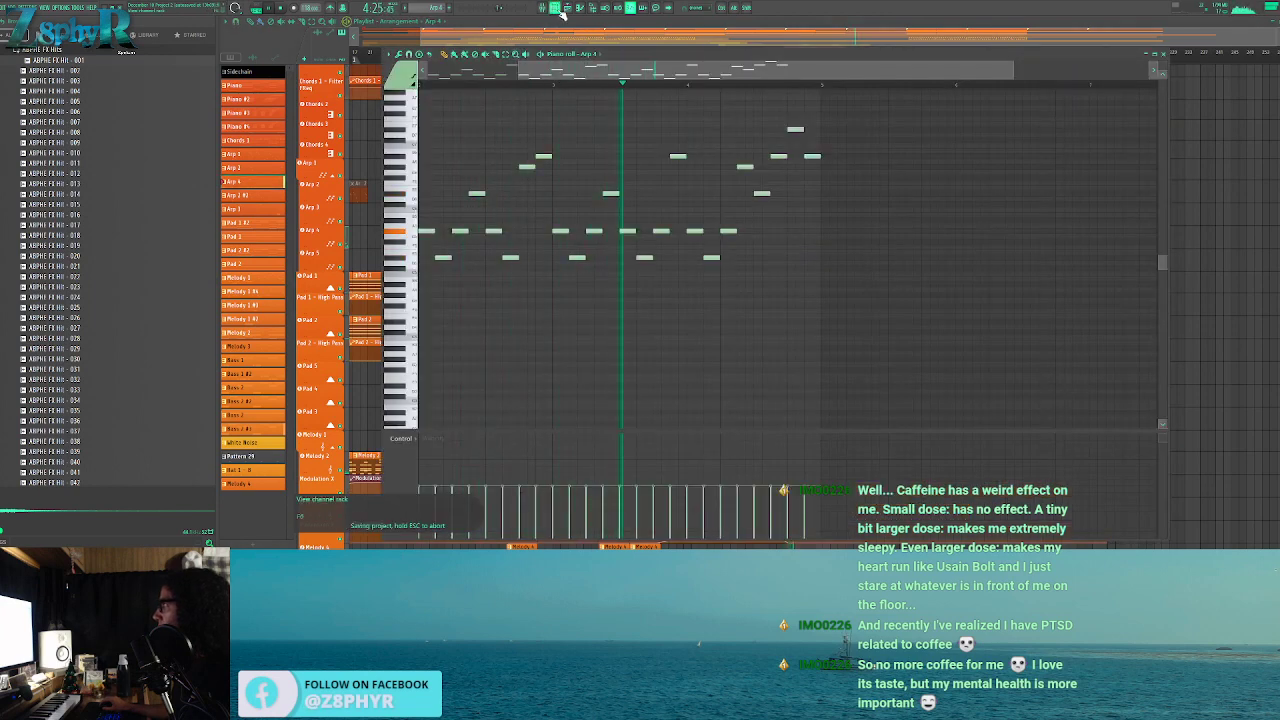
key(F6)
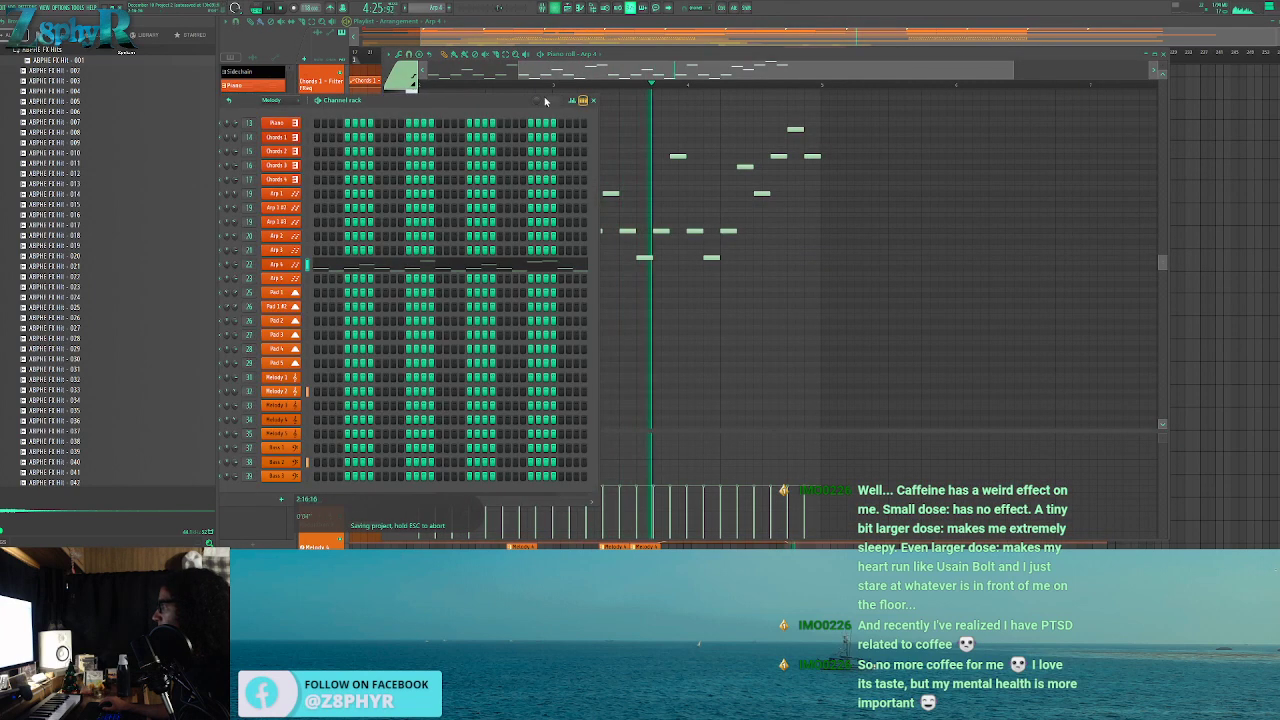
right_click(289, 266)
click(320, 337)
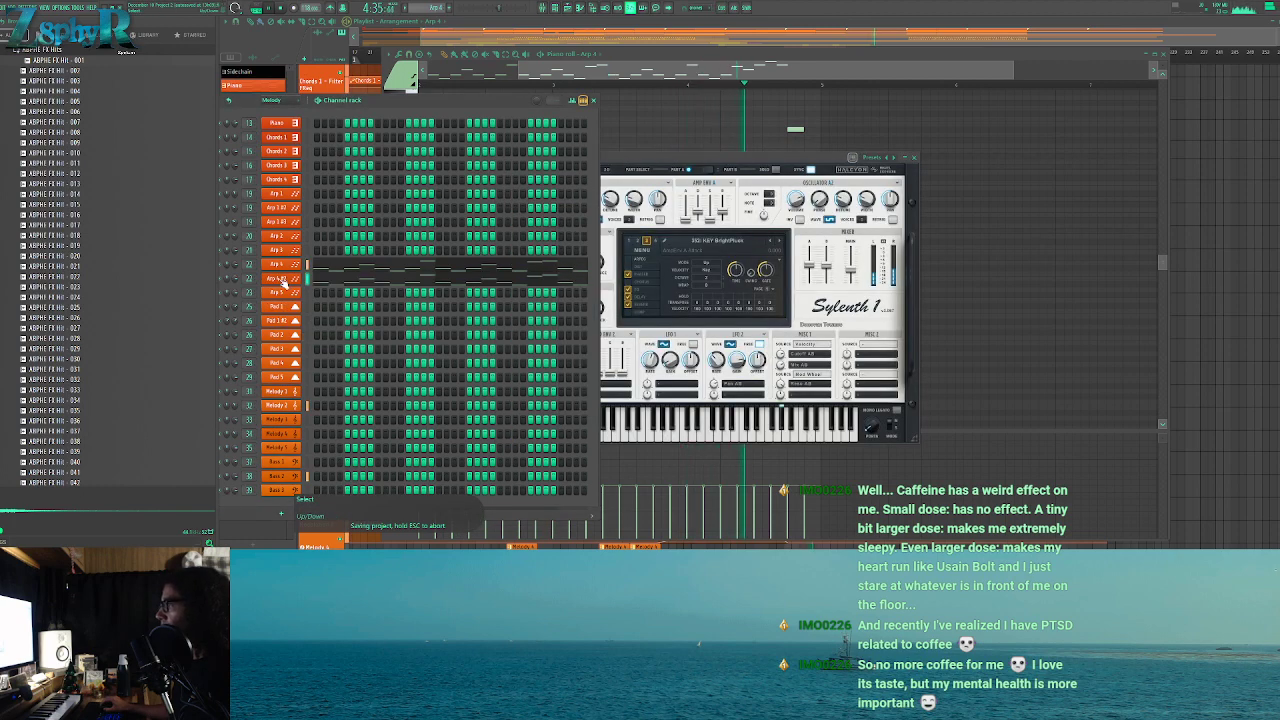
key(ctrl+s)
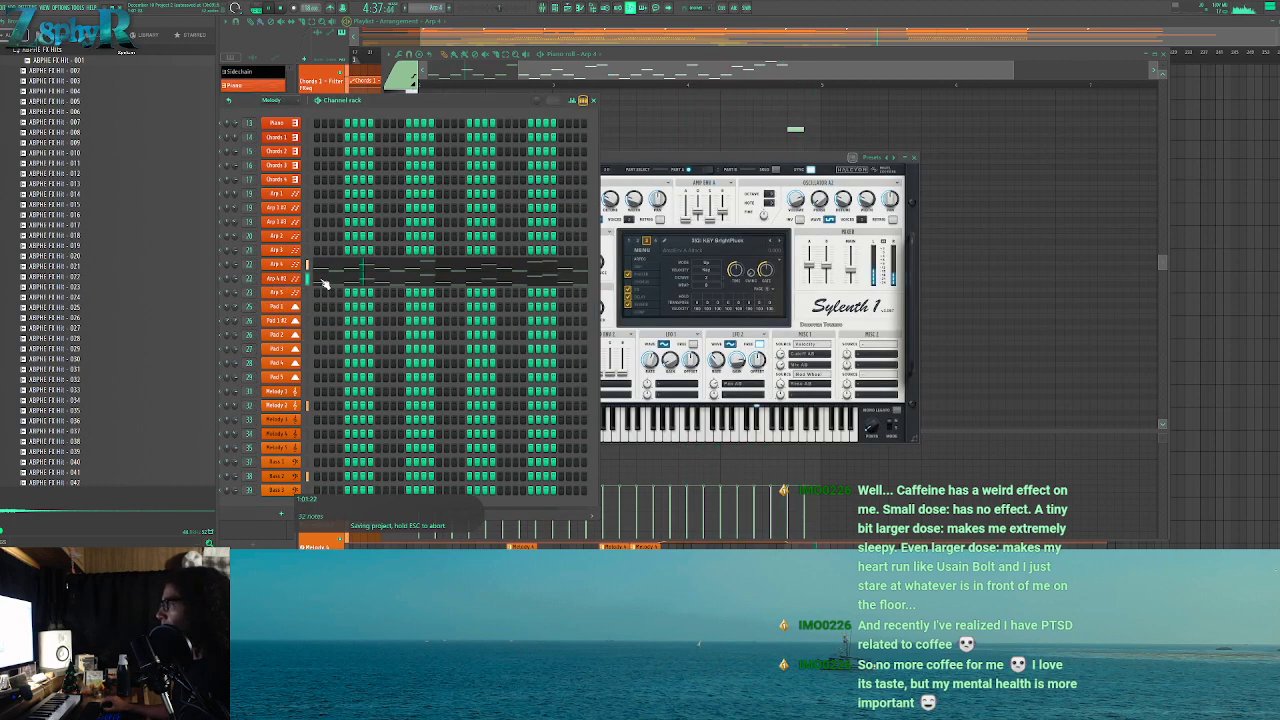
Set the oscillator A1 octave to +1 in the Arp 4 #2 Sylenth1 and toggle the Arp 4 channel's mute to compare the layers
click(284, 277)
click(284, 277)
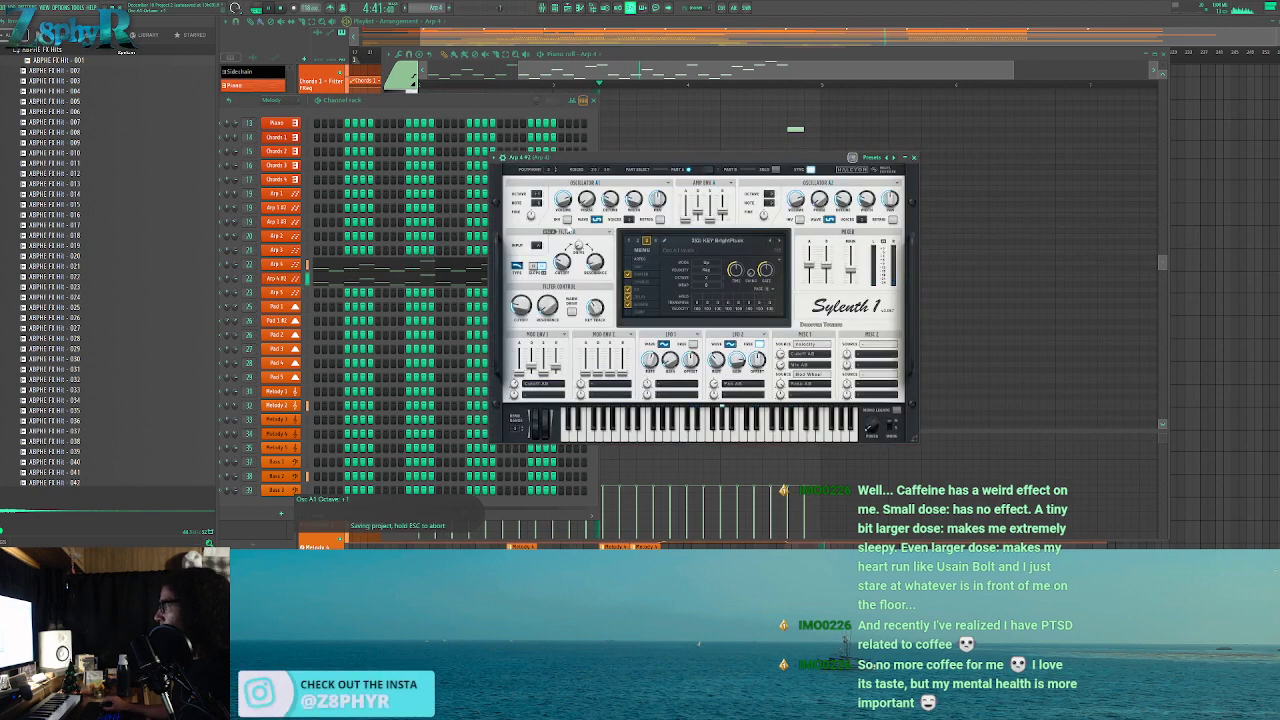
click(225, 269)
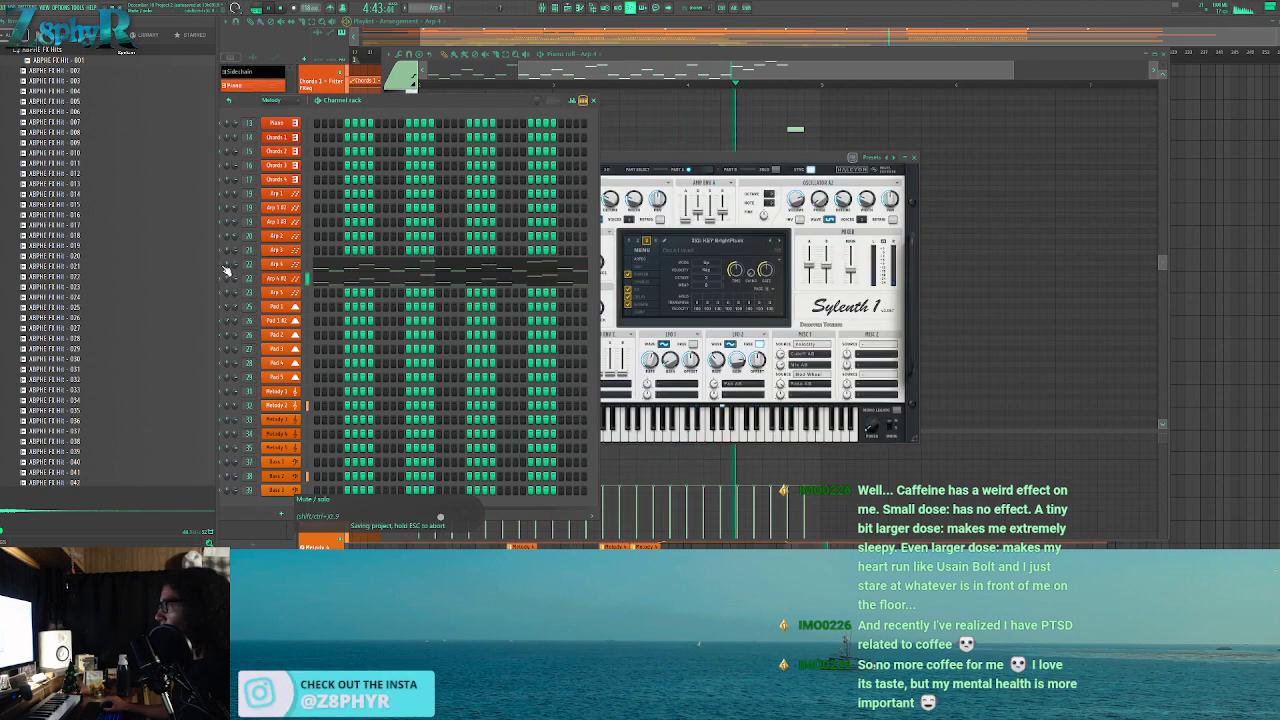
click(295, 269)
click(295, 269)
drag(384, 101, 413, 96)
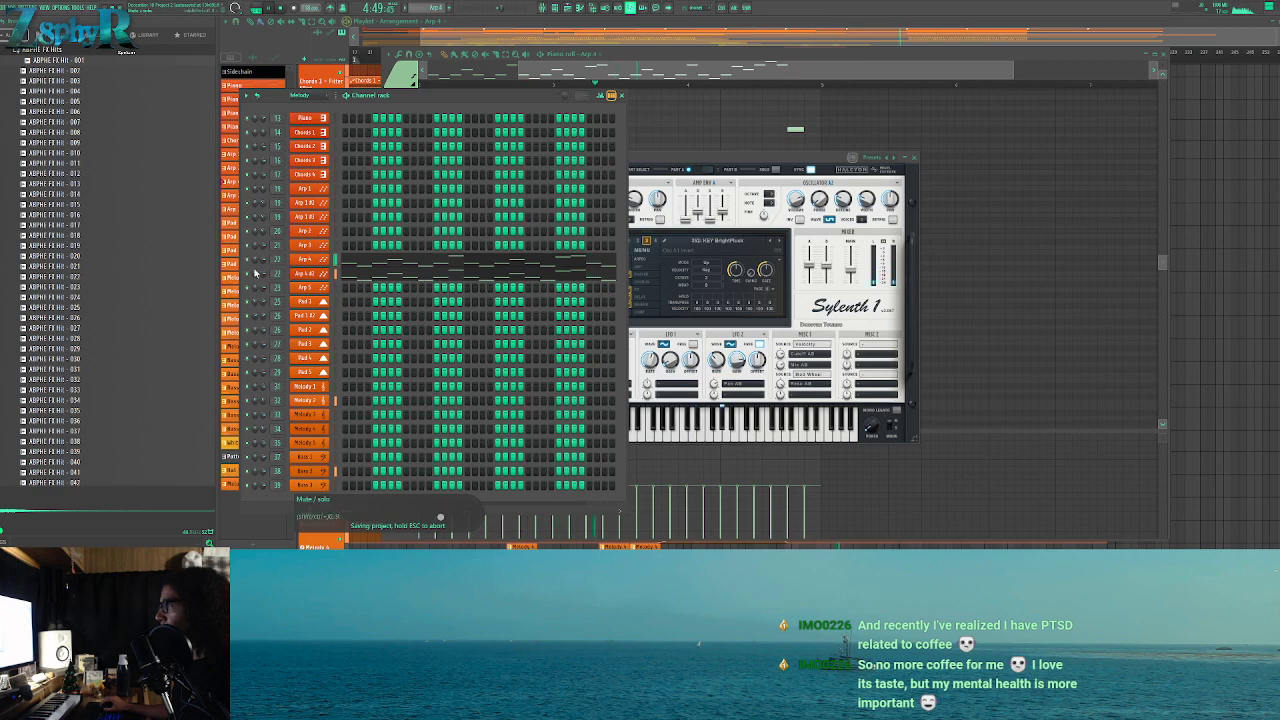
Load the Ethereal preset in the Arp 4 Sylenth1 with Arp 4 #2 muted, and adjust the synth and channel volumes
click(305, 260)
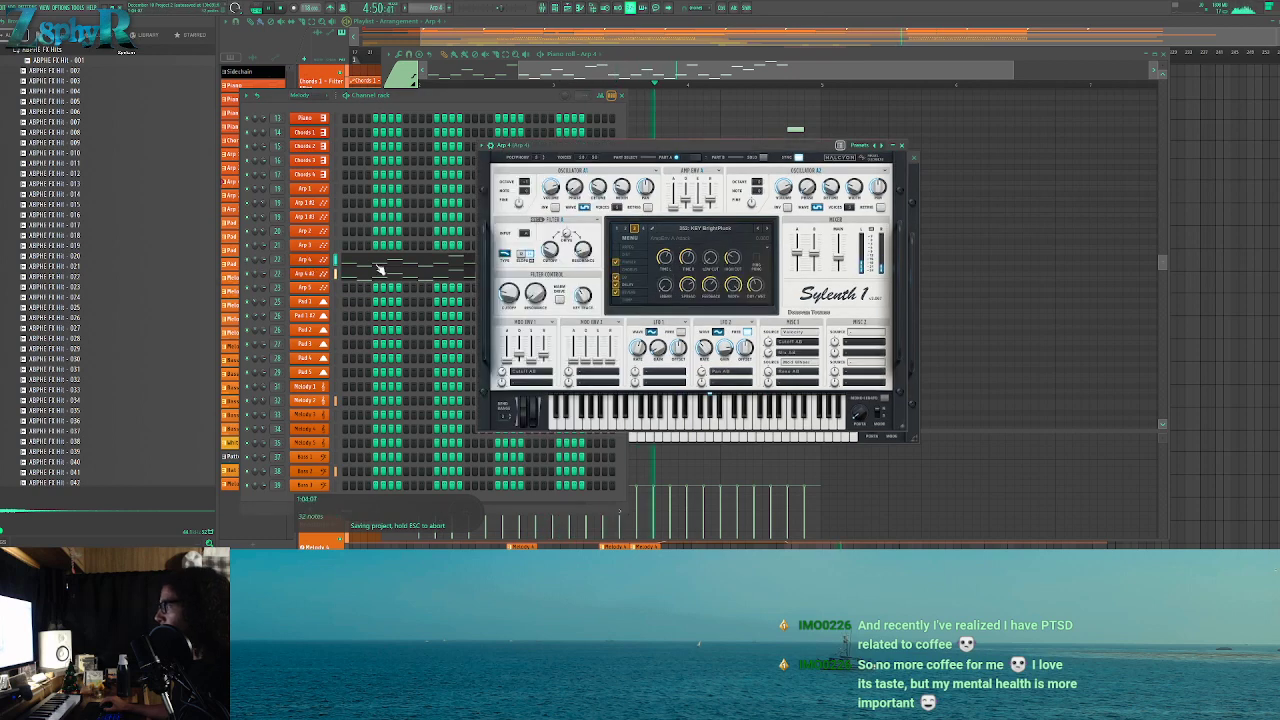
click(767, 229)
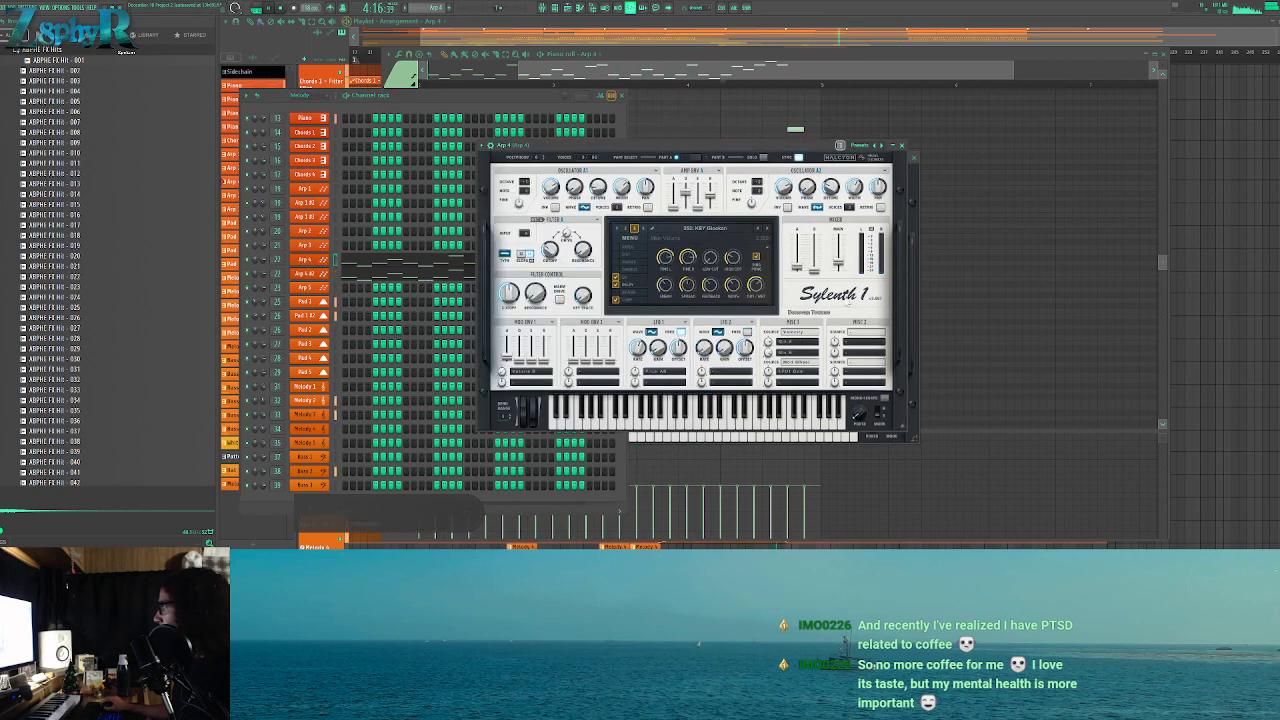
click(255, 283)
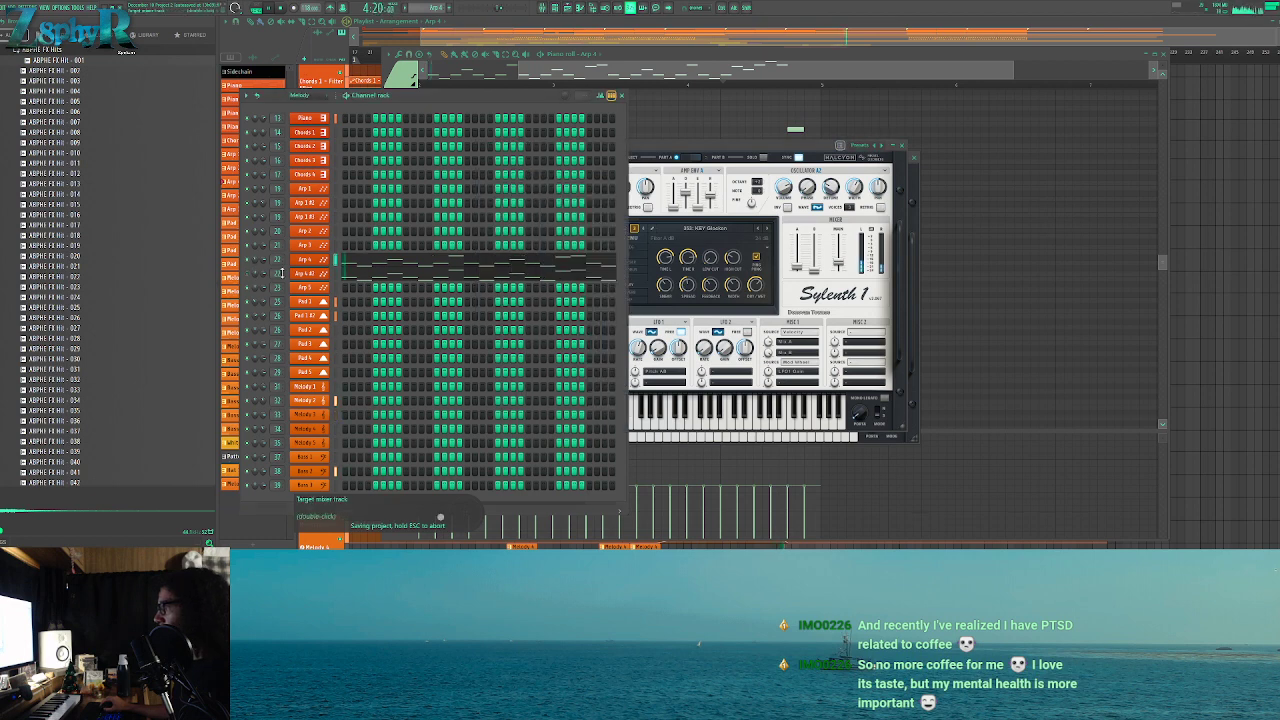
drag(838, 263, 838, 267)
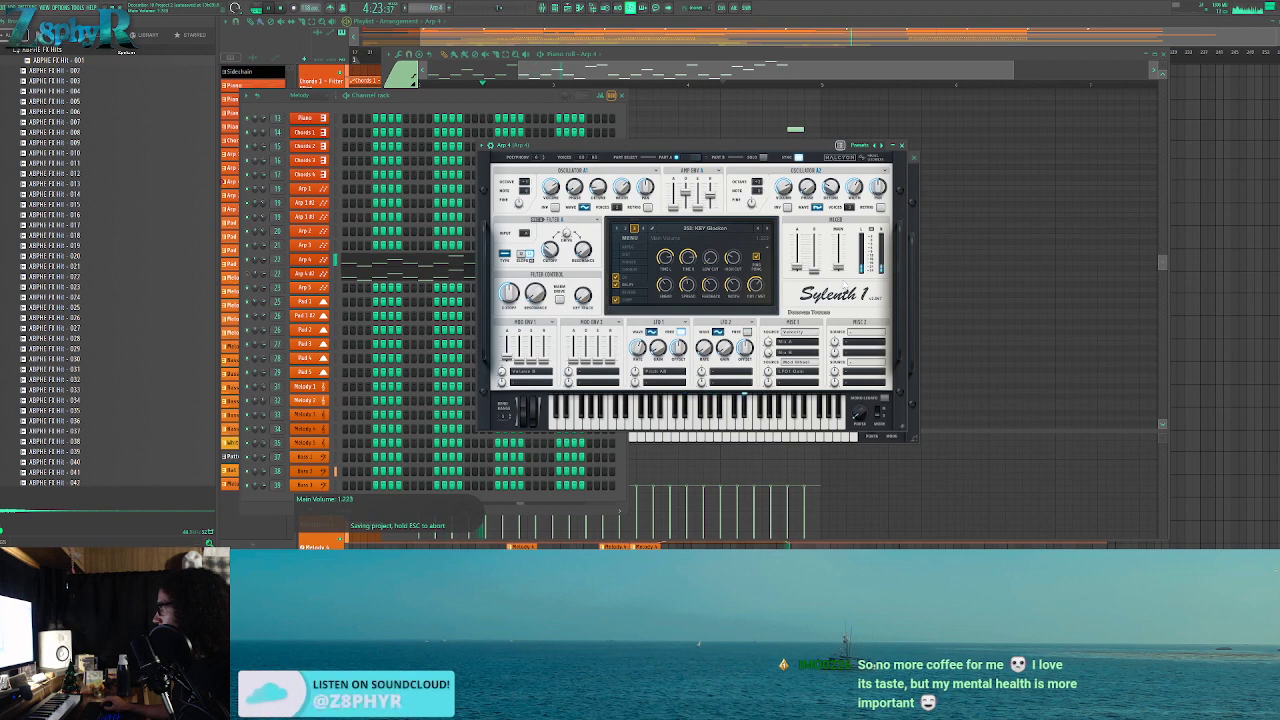
click(767, 231)
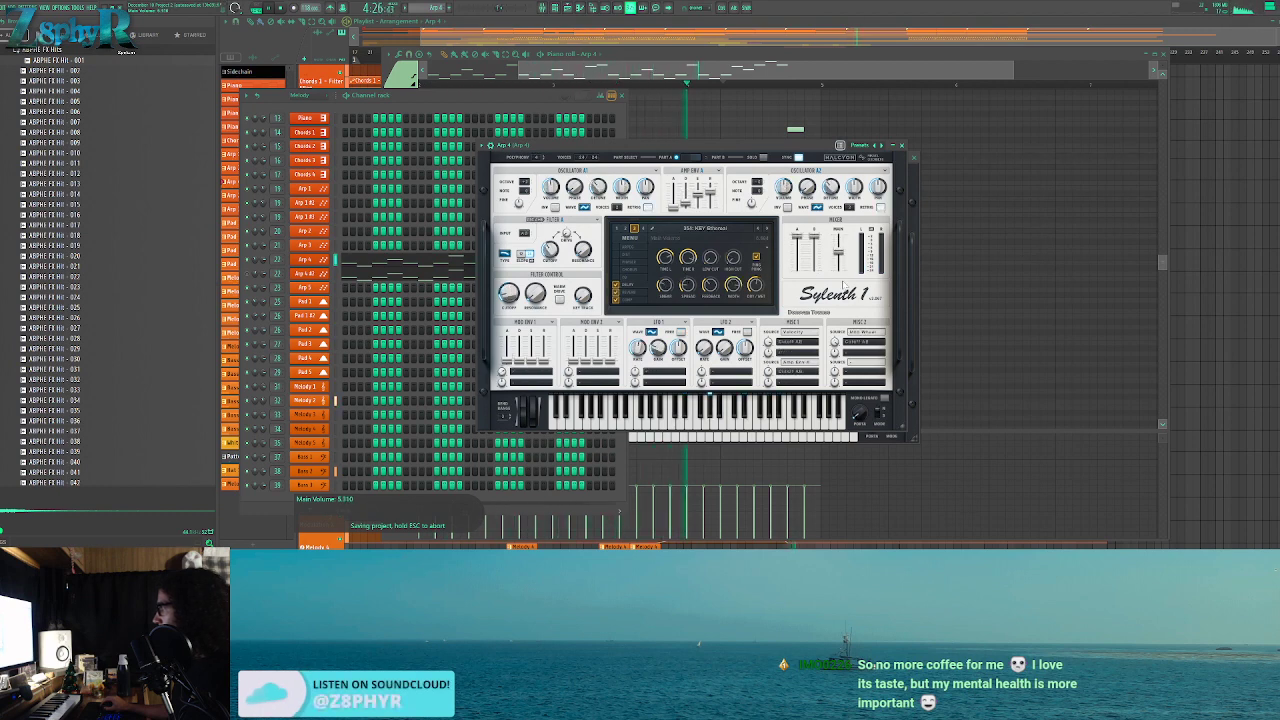
drag(264, 259, 264, 256)
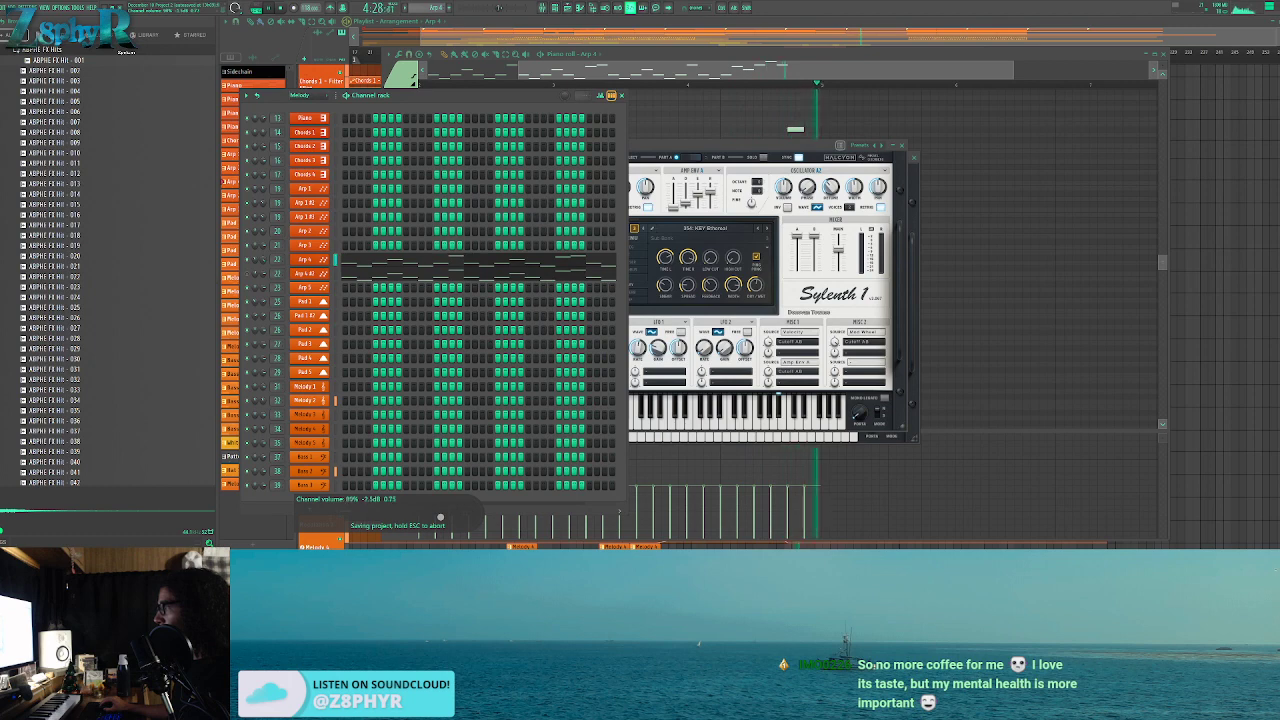
click(308, 260)
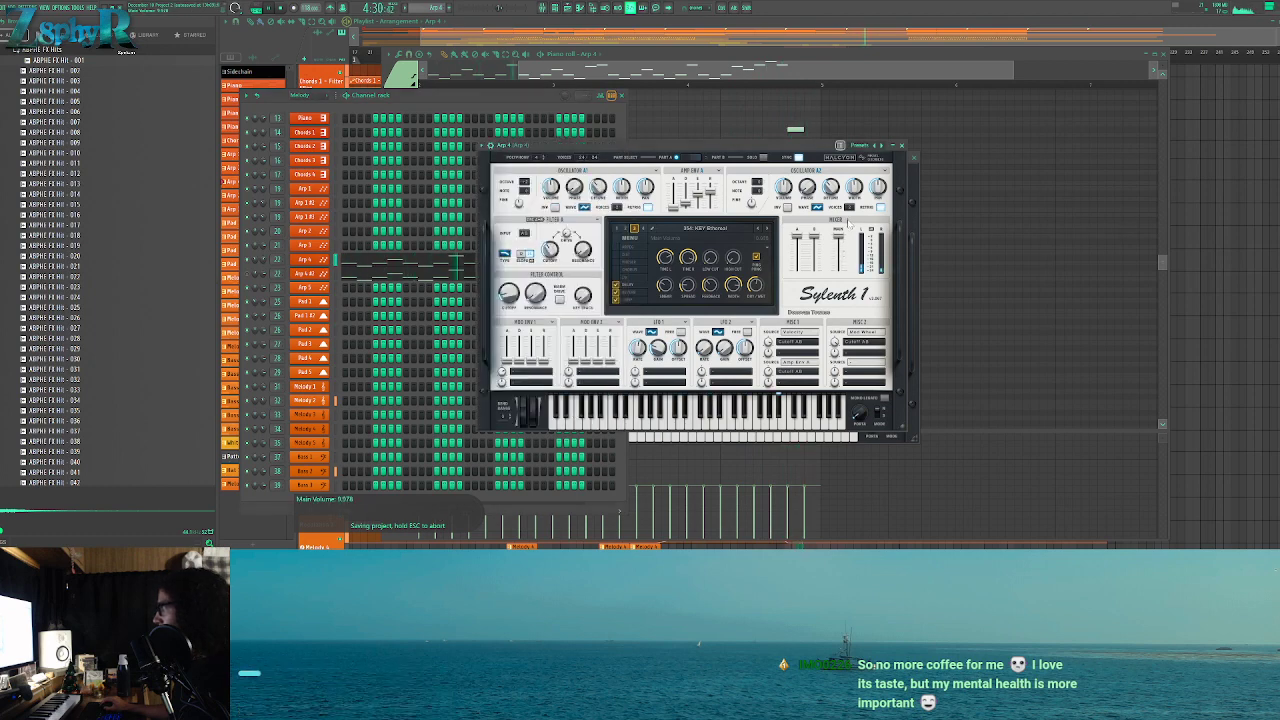
Play the Arp 4 pattern by itself and review its notes in the piano roll alongside its Sylenth1
click(348, 97)
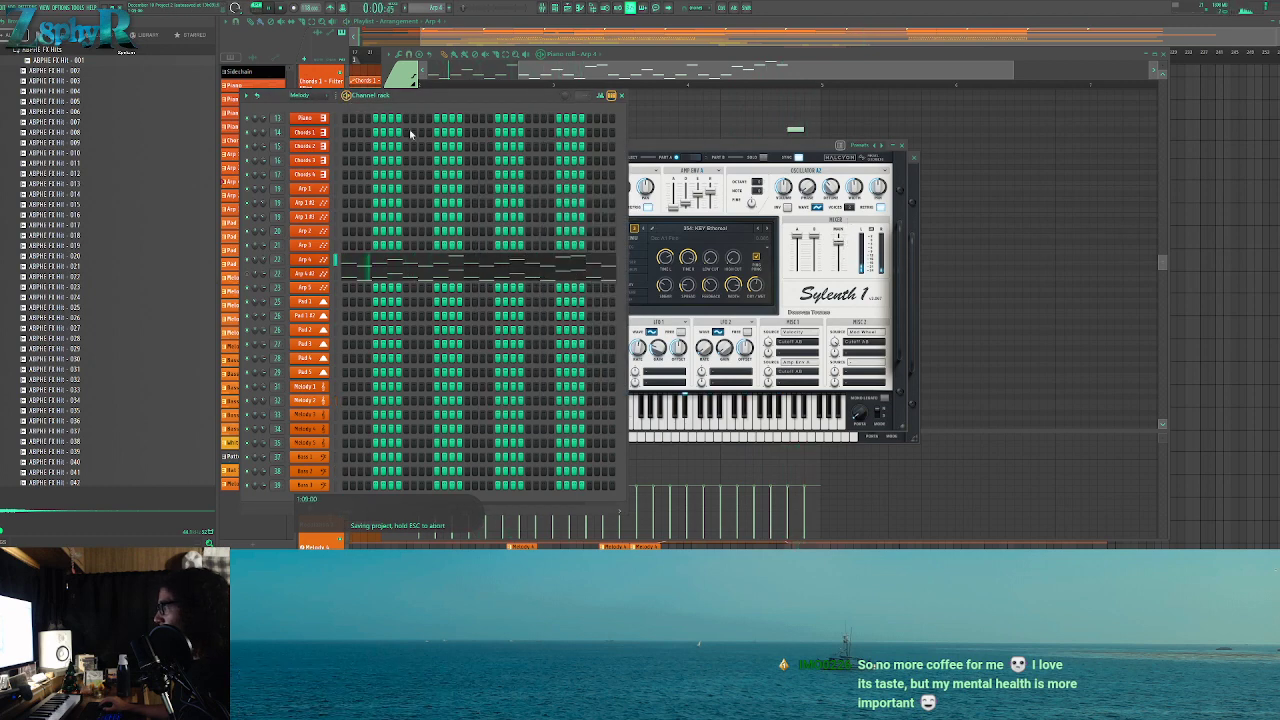
drag(738, 146, 750, 154)
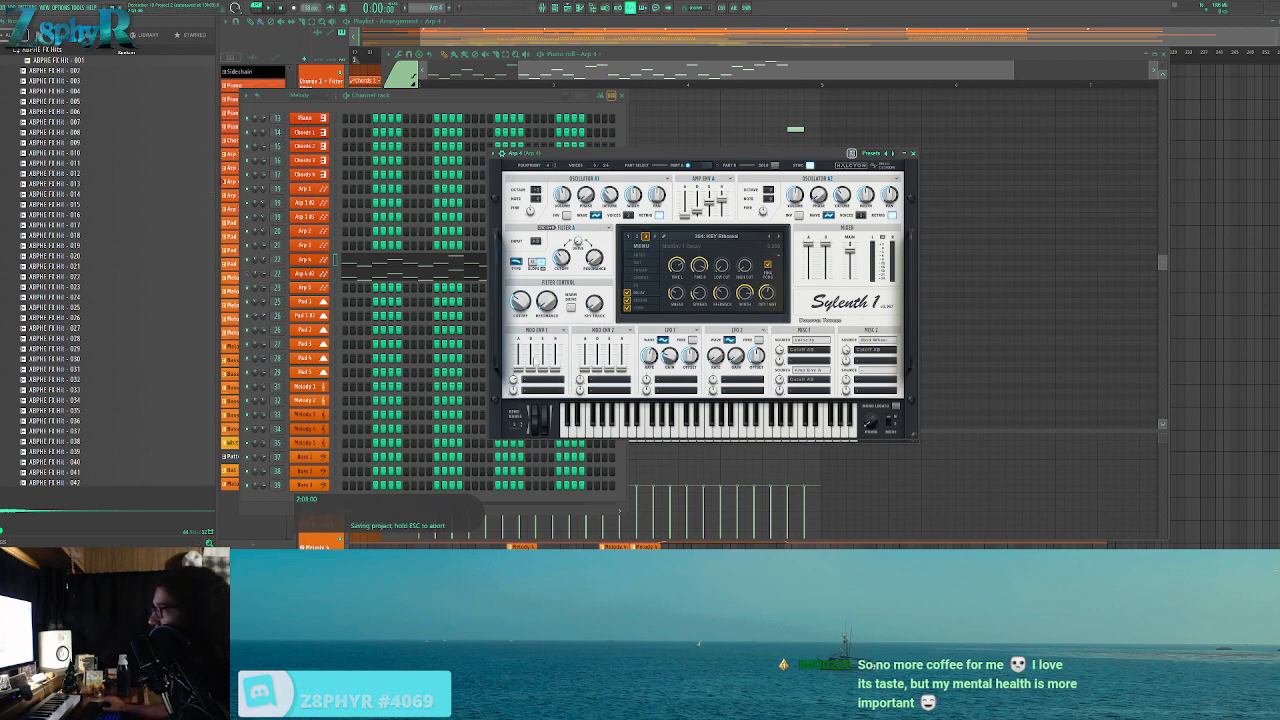
click(360, 262)
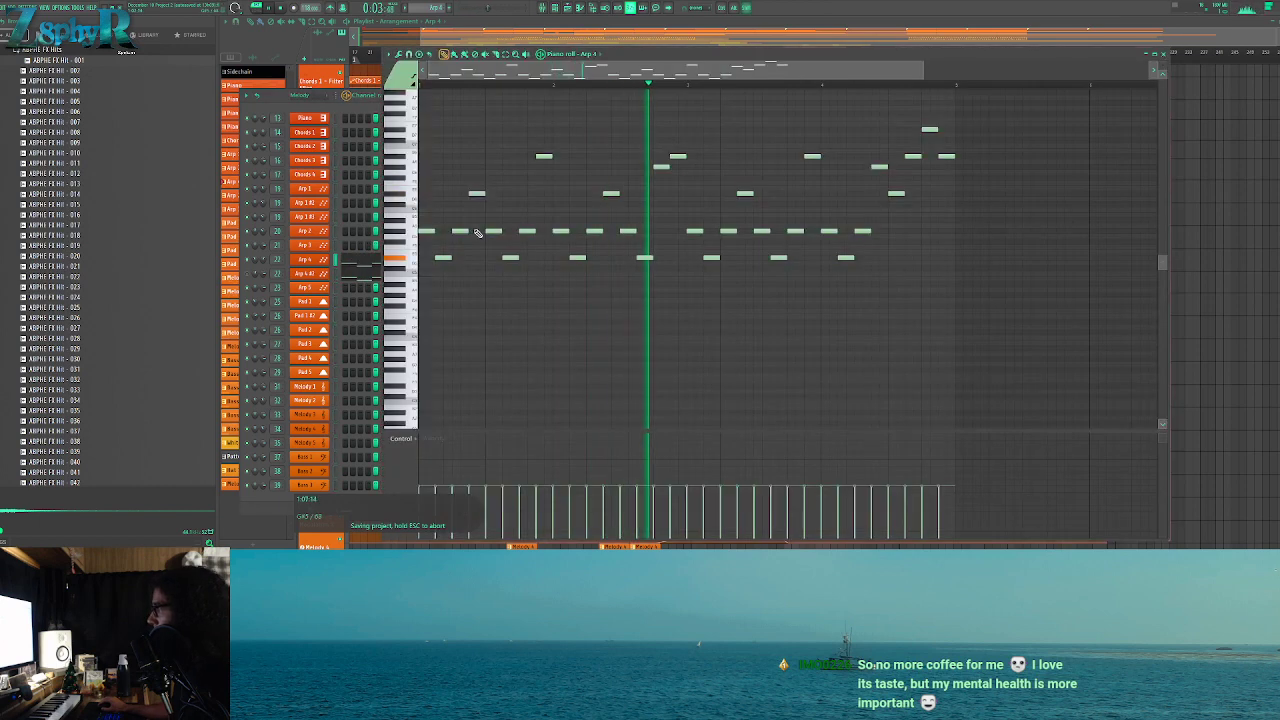
click(321, 264)
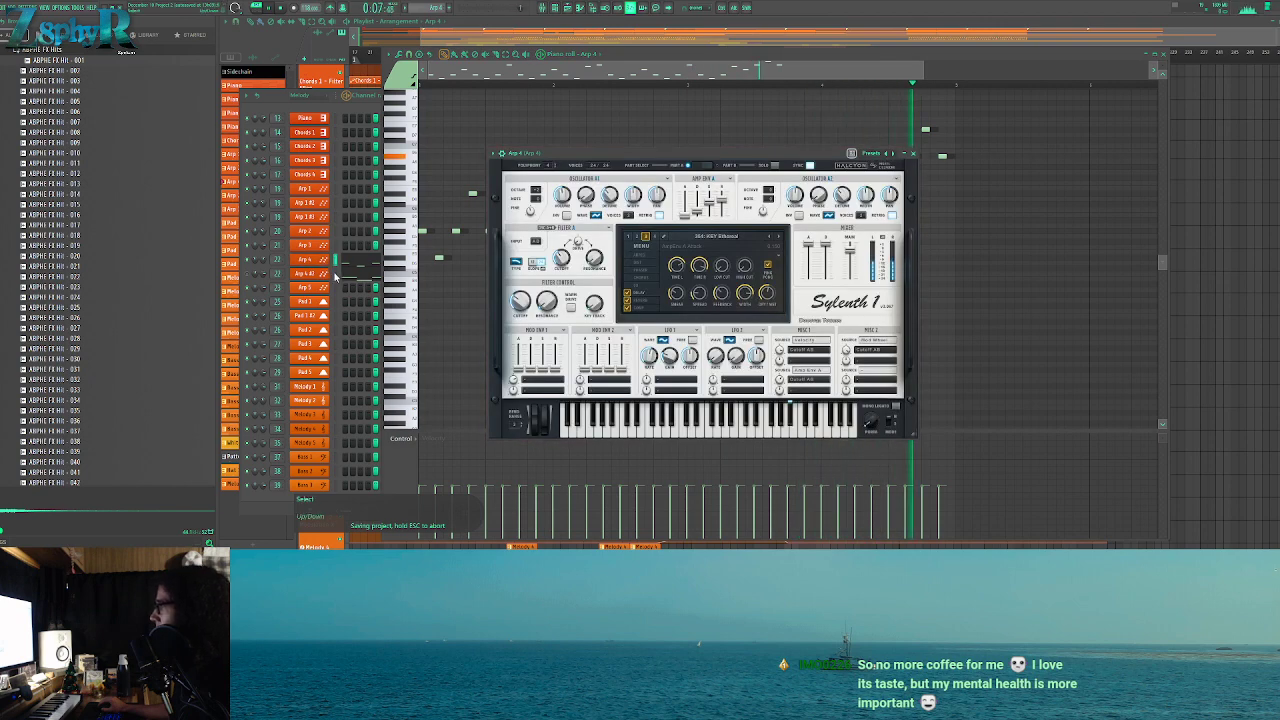
Unmute Arp 4 #2 with its oscillator A1 octave set to -1, and adjust the delay feedback in the Arp 4 Sylenth1
click(247, 275)
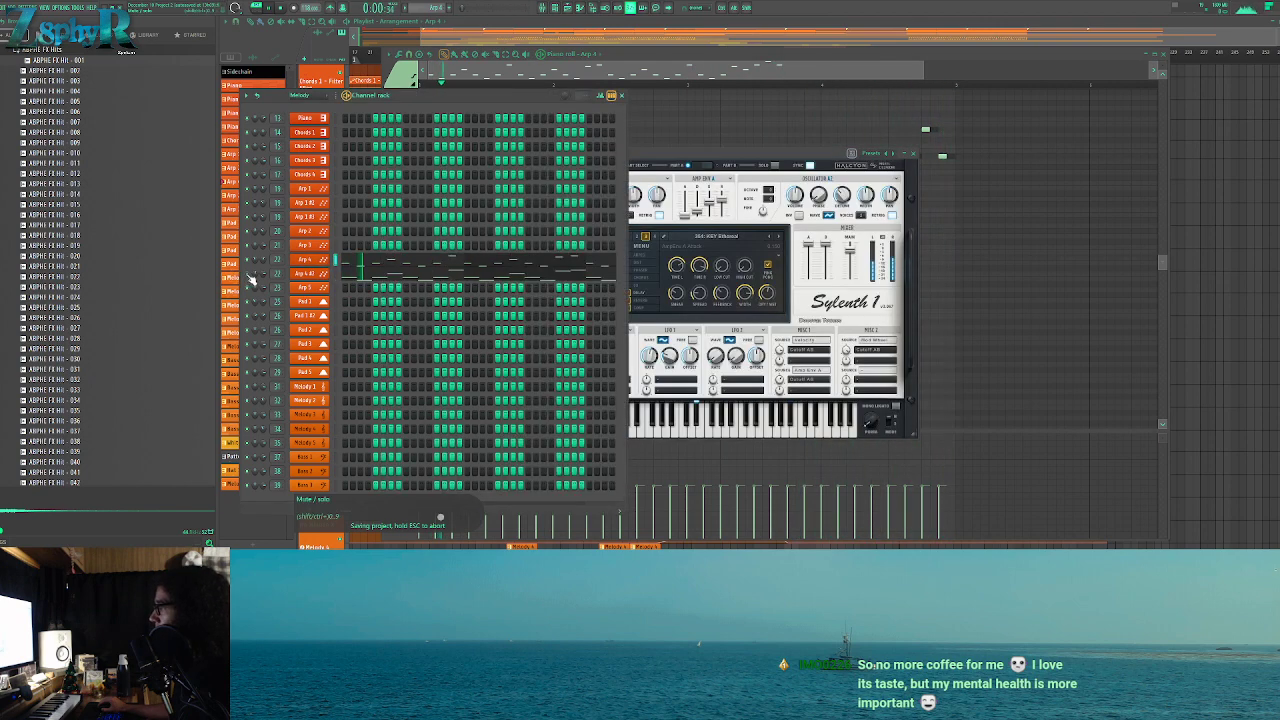
click(314, 274)
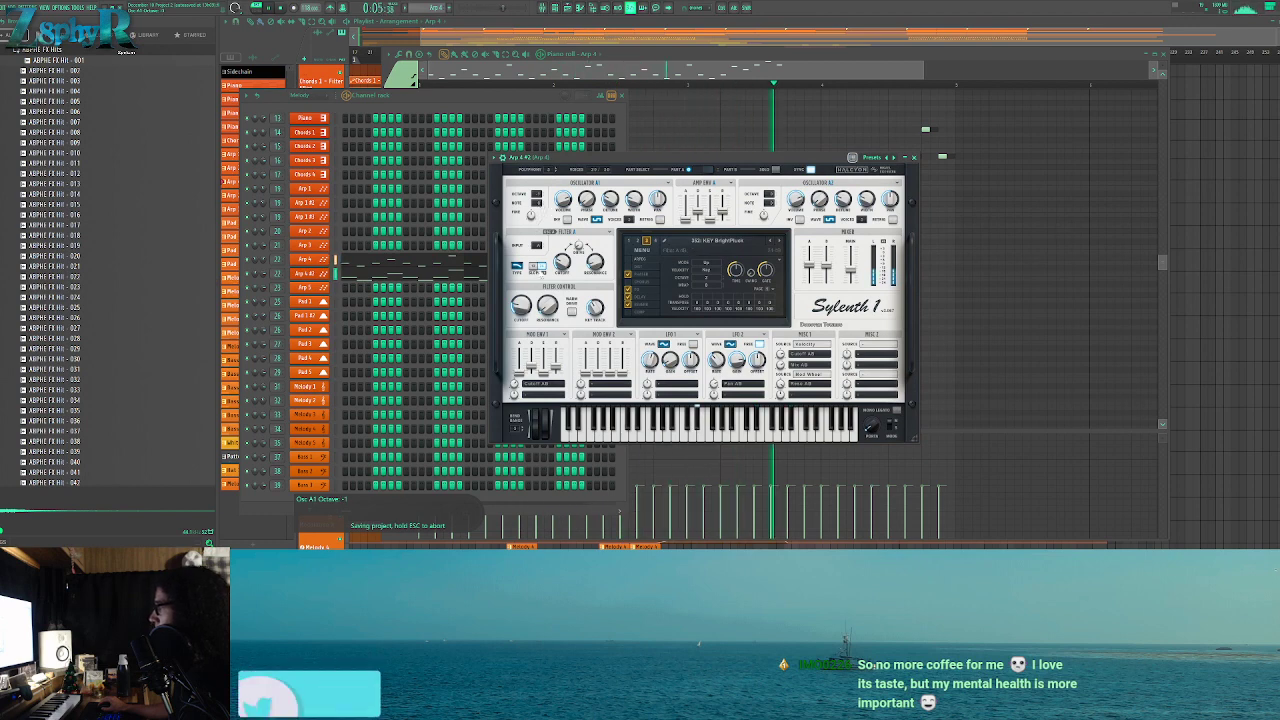
click(314, 261)
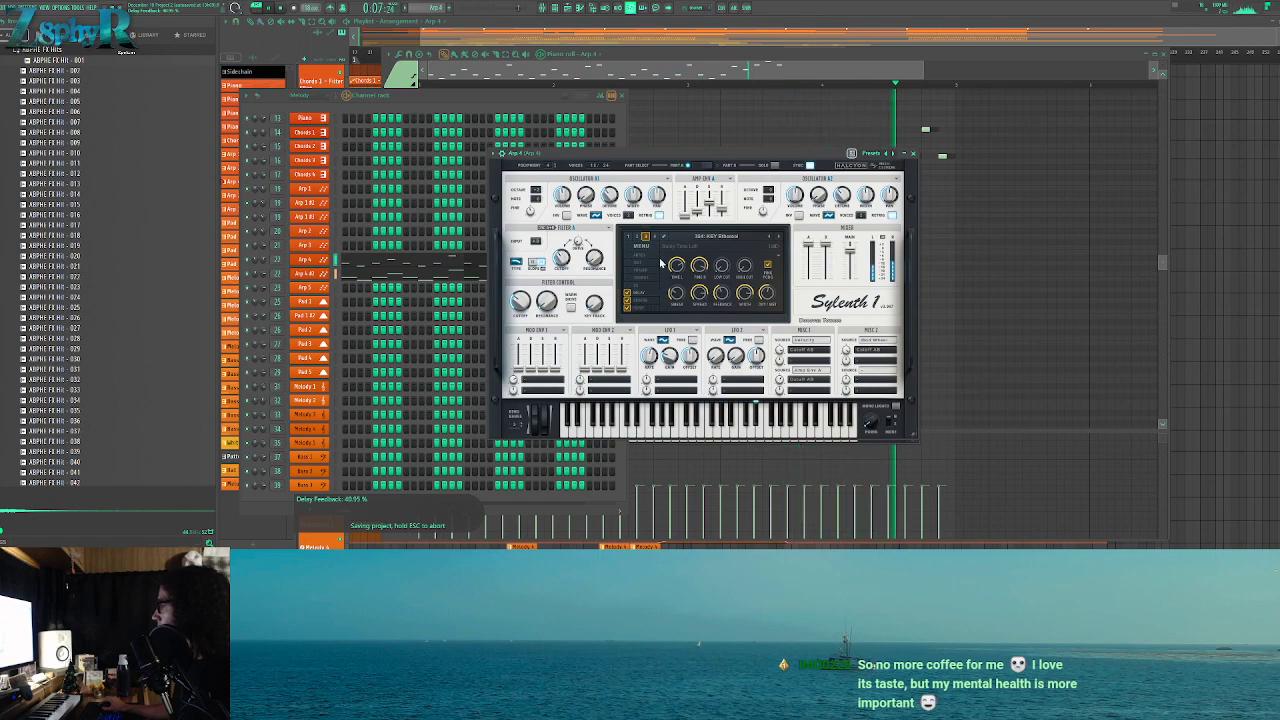
Play the song around the Arp 4 section and lower the Arp 4 mixer track's volume to about 82%
key(F5)
click(505, 51)
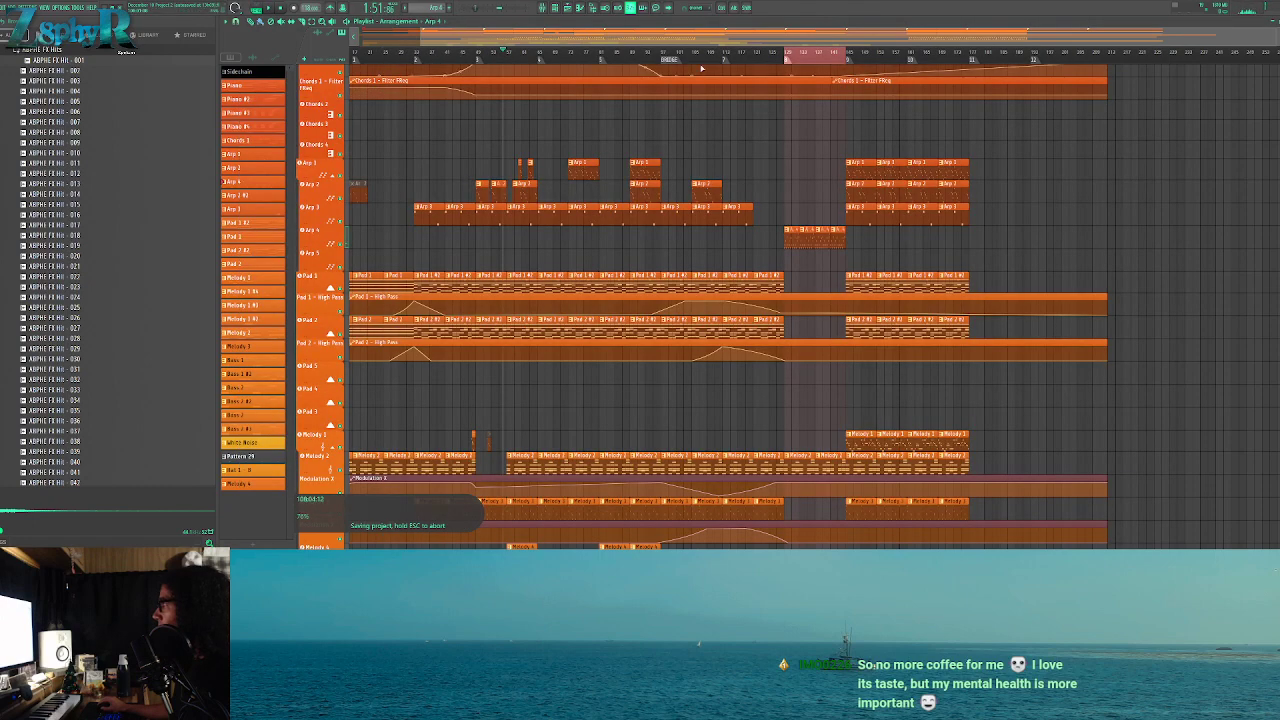
key(F9)
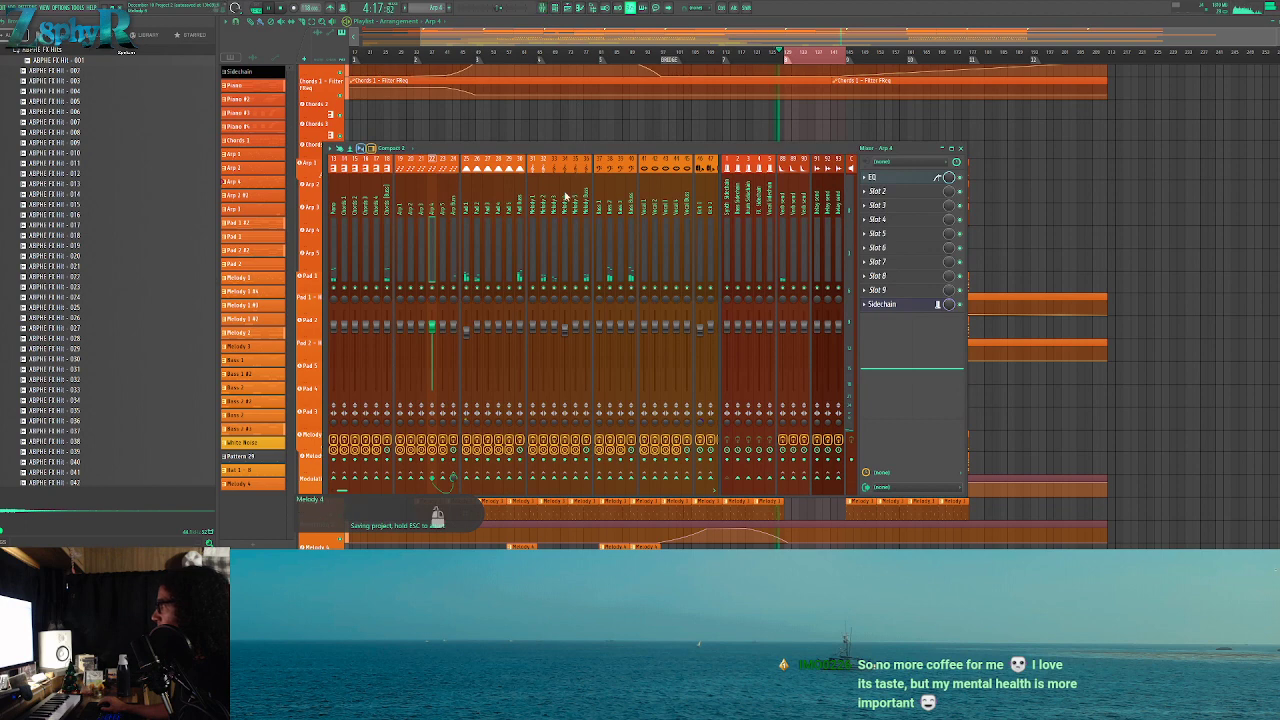
click(543, 205)
click(453, 205)
click(433, 209)
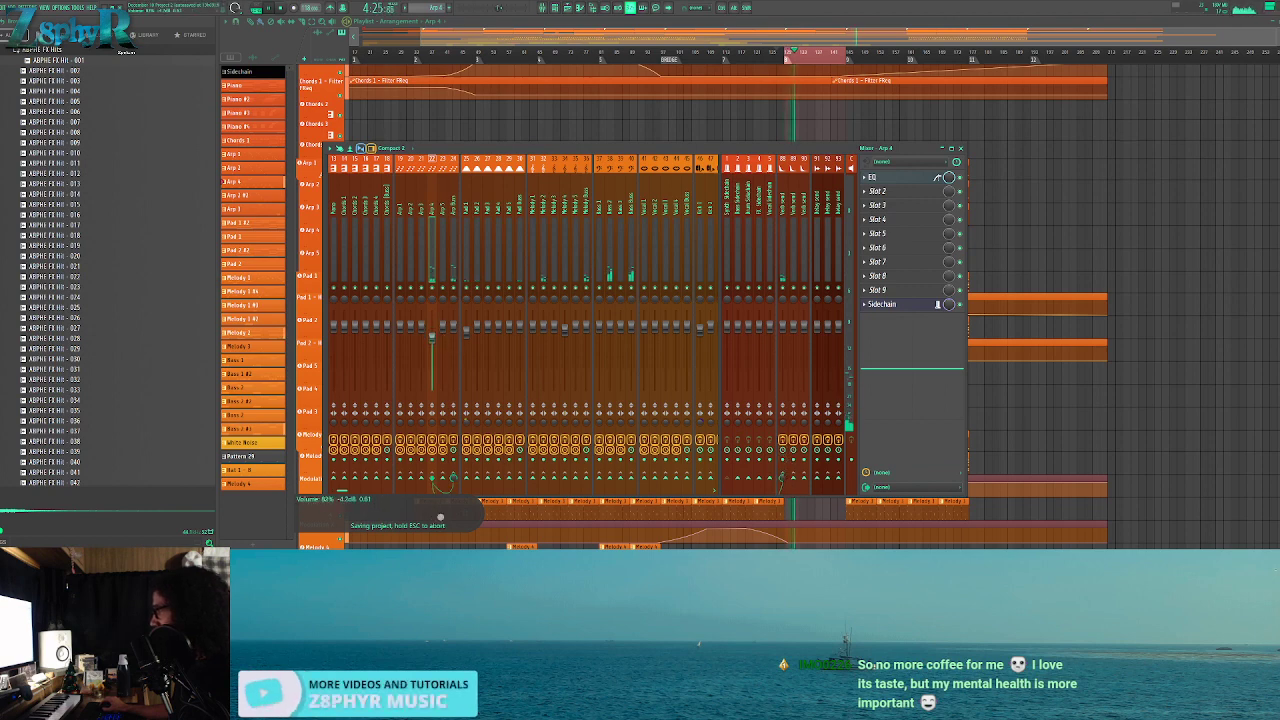
Examine the EQ curve on the Arp 4 mixer track, and return to the playlist
click(905, 163)
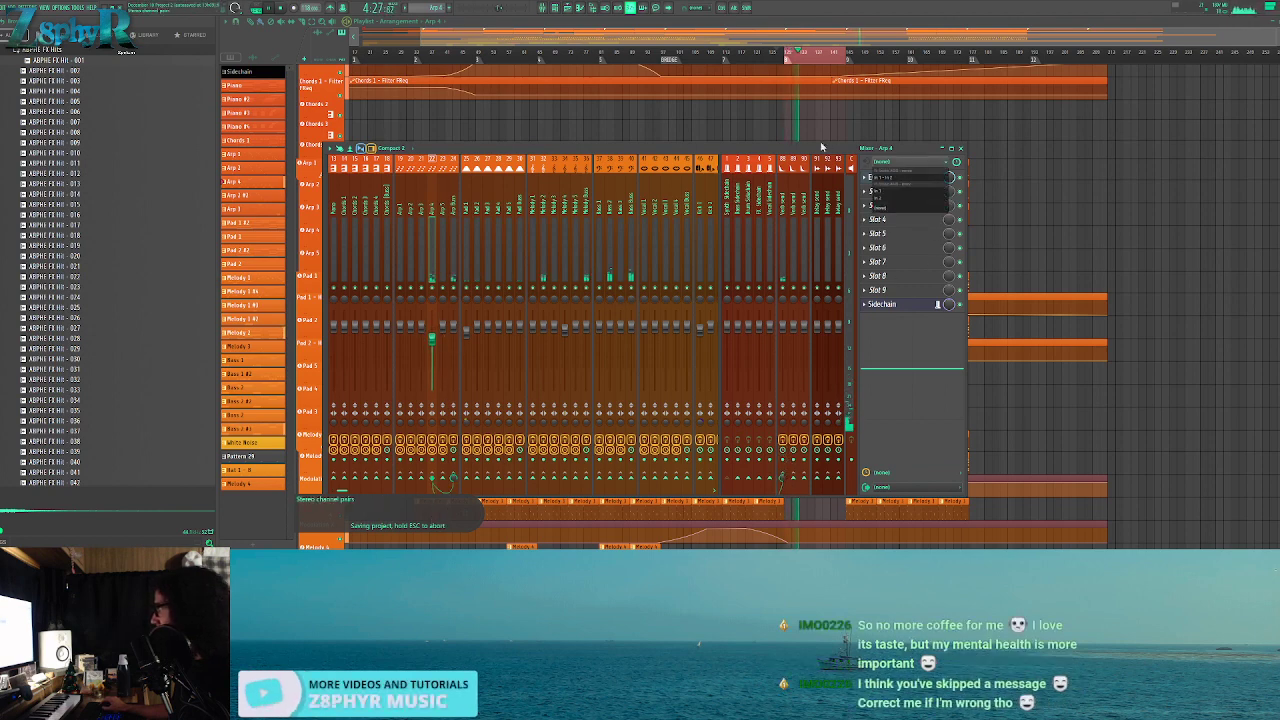
click(826, 148)
click(886, 180)
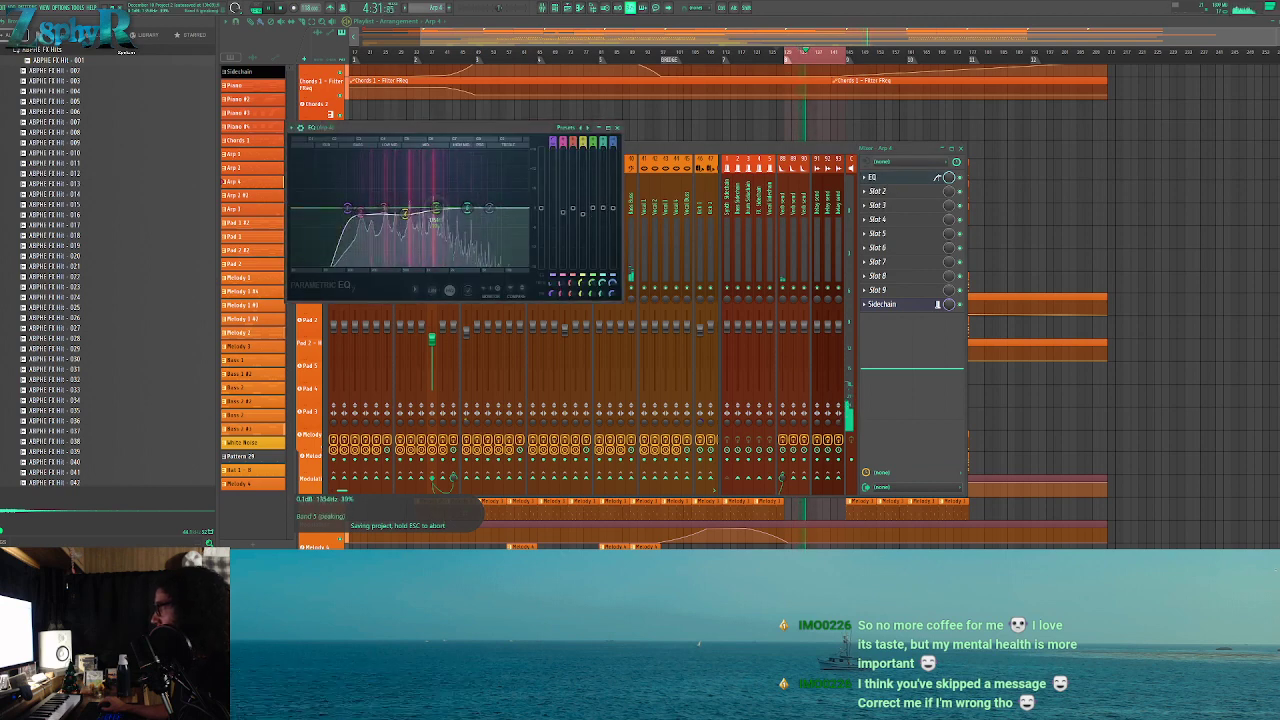
click(720, 136)
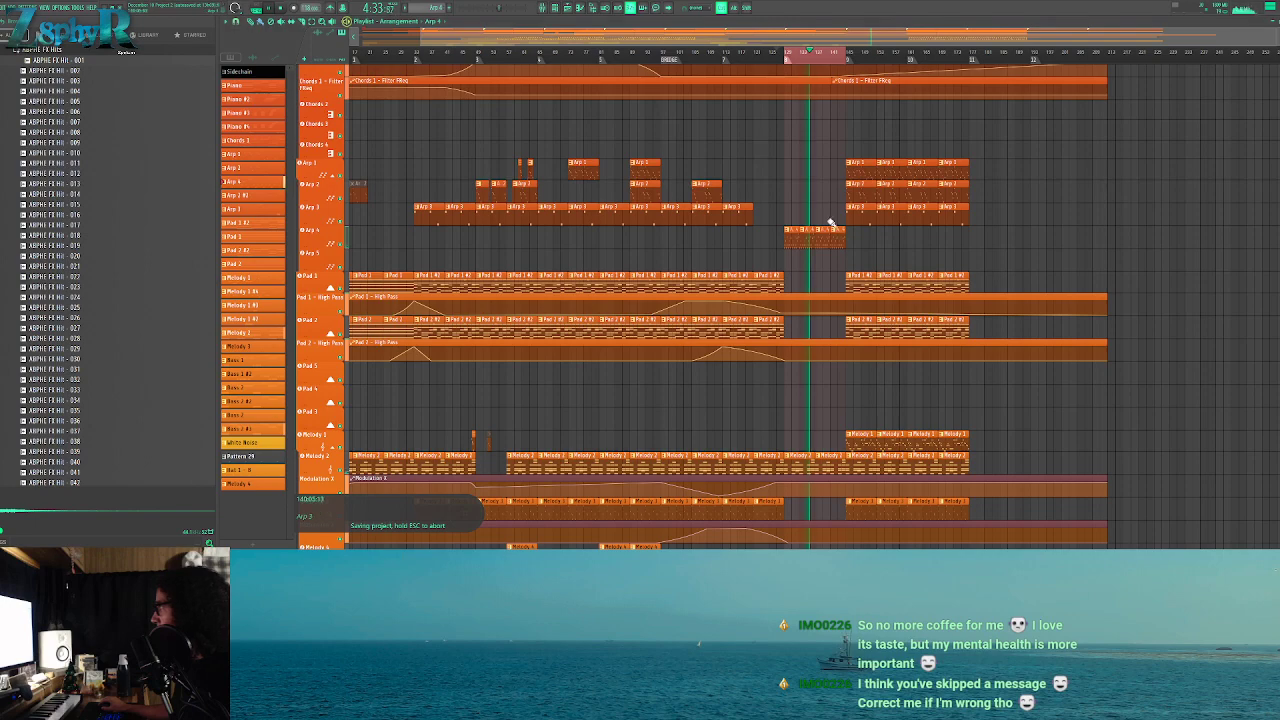
Play into the break after the Pad clips end and copy the Melody 3 clips across the whole gap
key(ctrl+d)
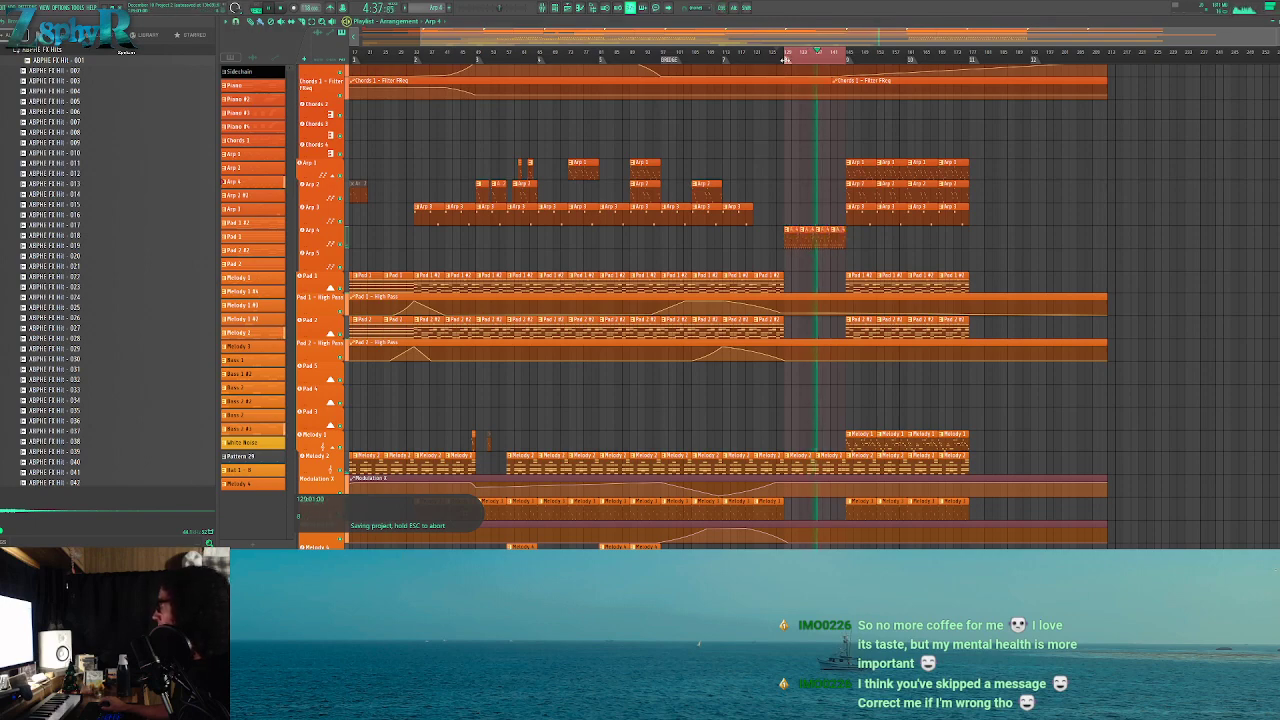
scroll(829, 186, up, 5)
drag(768, 198, 757, 243)
scroll(691, 334, down, 2)
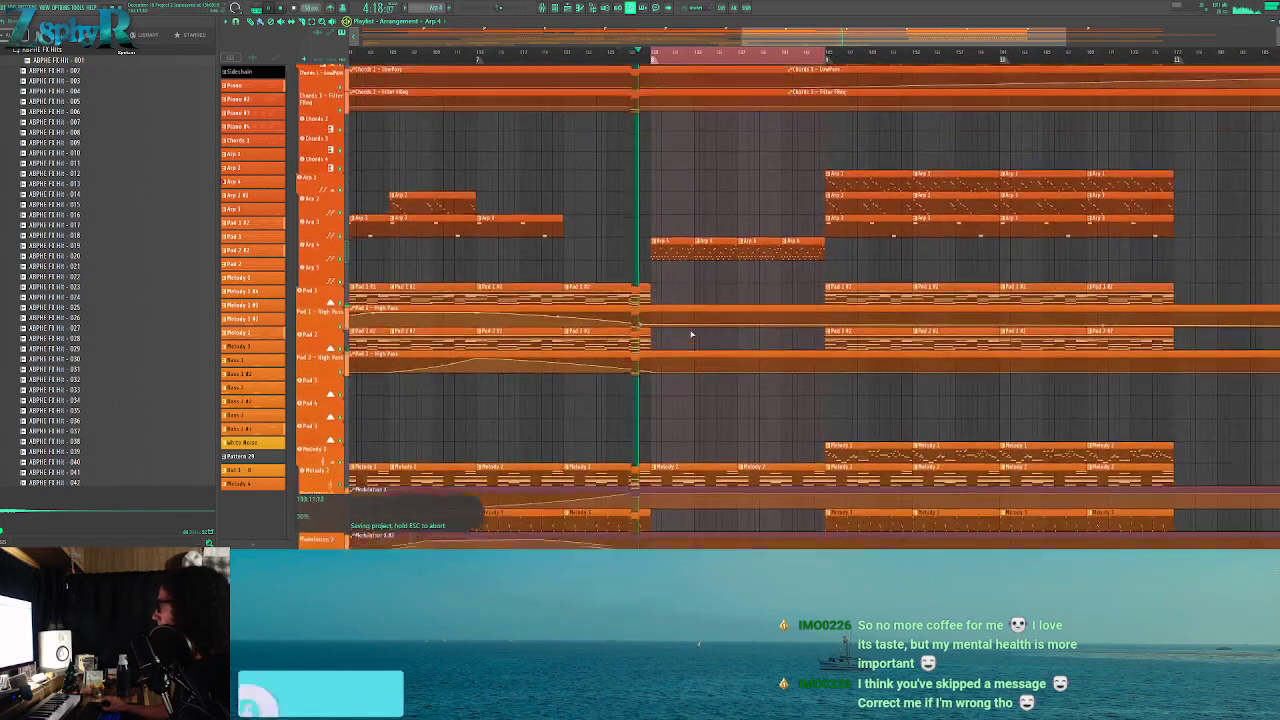
scroll(691, 334, down, 5)
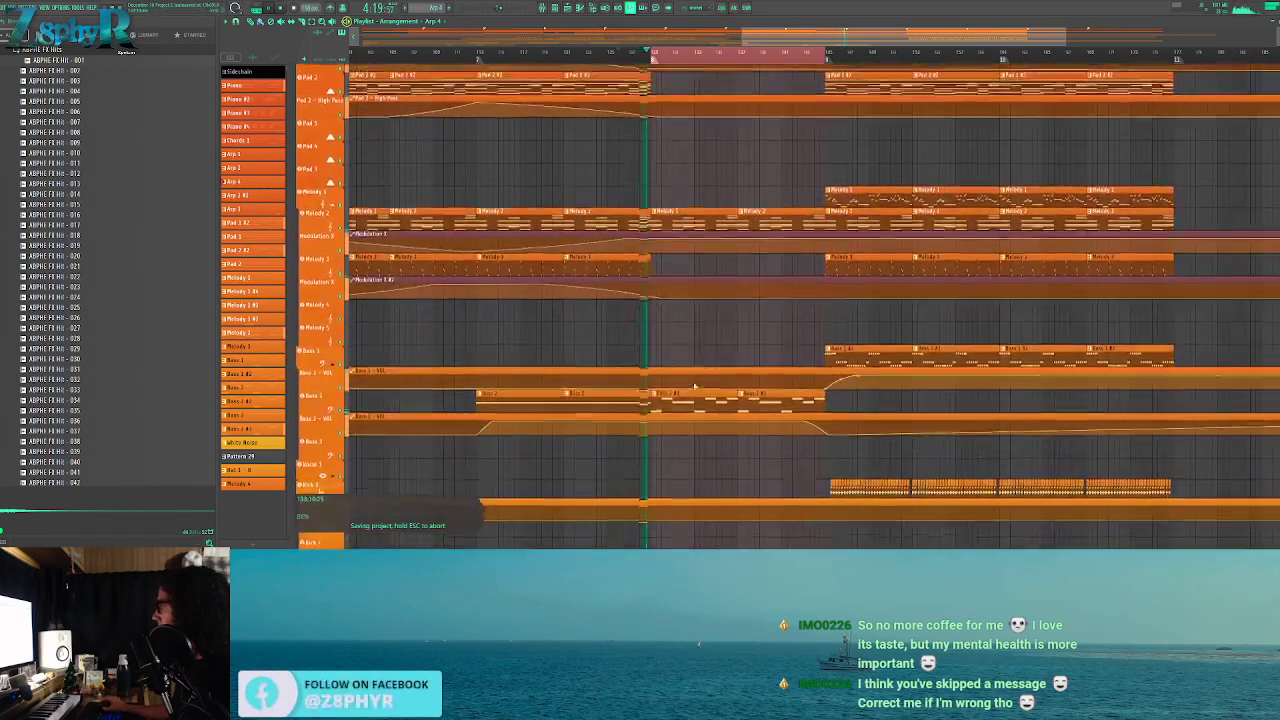
double_click(686, 383)
key(ctrl+a)
key(Escape)
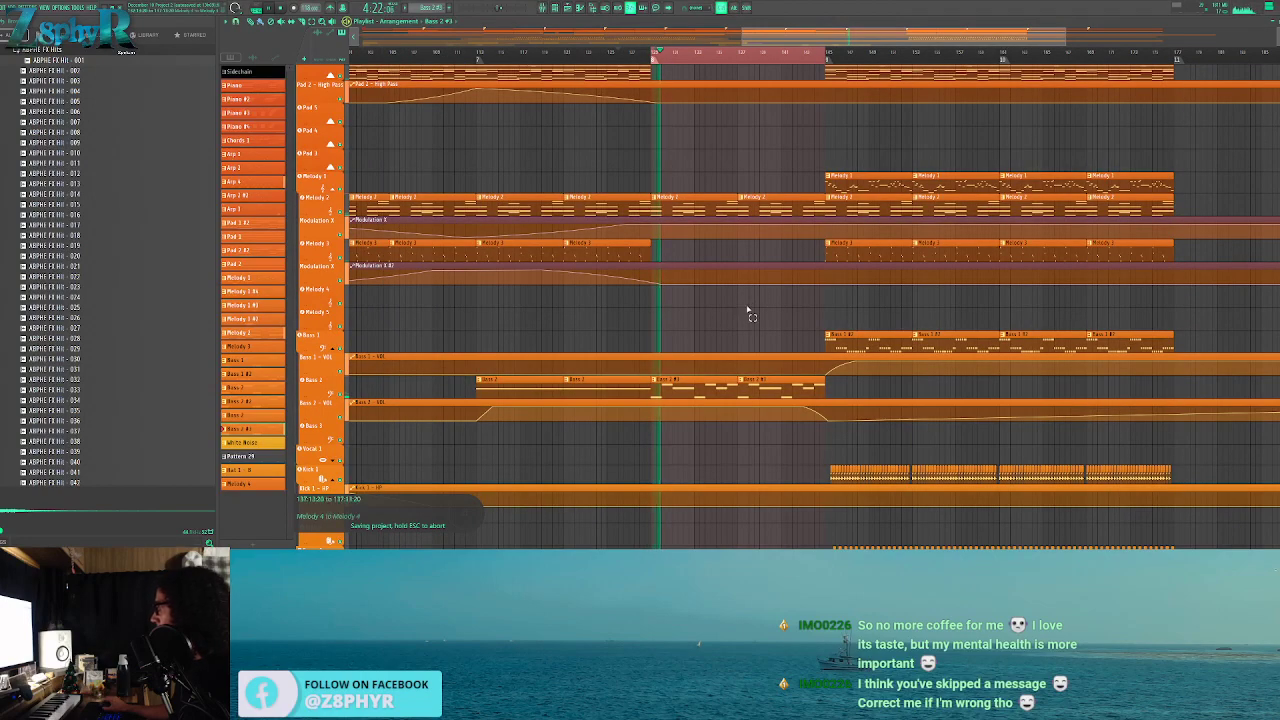
scroll(748, 313, up, 3)
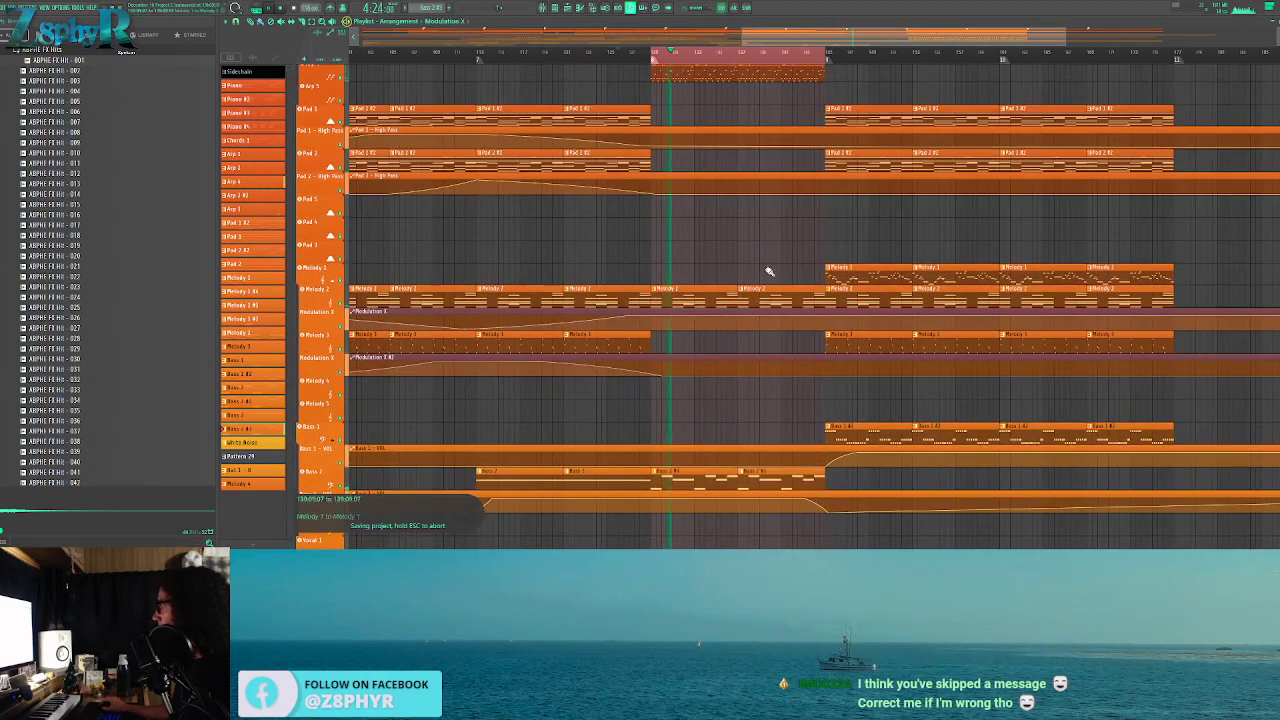
drag(617, 346, 775, 332)
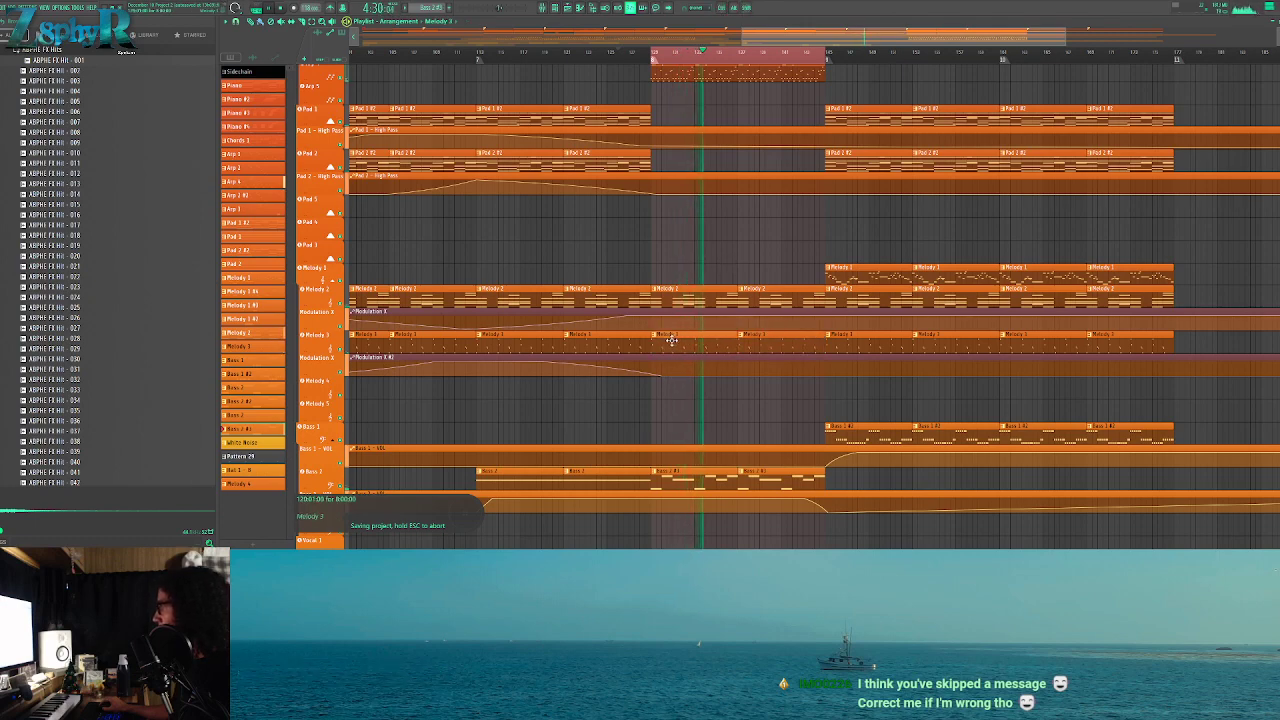
Make the second half of the break's Arp 4 clips a separate Arp 4 #2 pattern and open its notes
scroll(729, 266, up, 3)
click(748, 153)
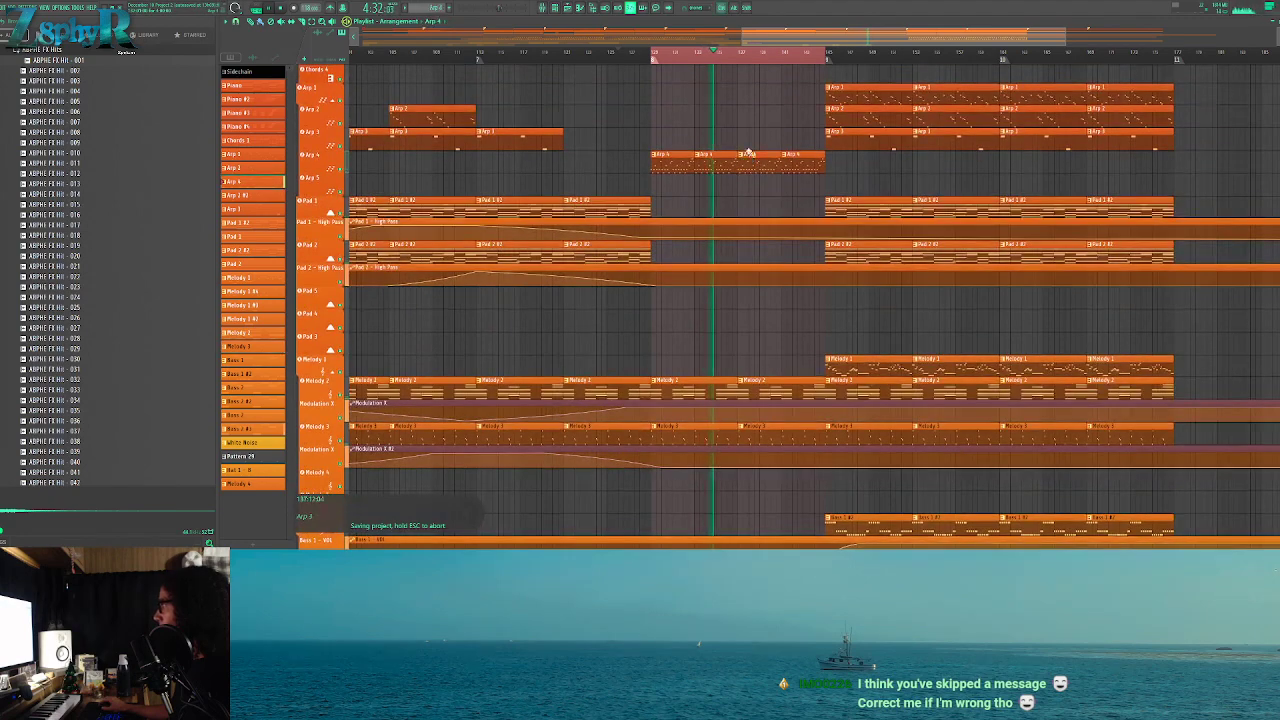
double_click(737, 154)
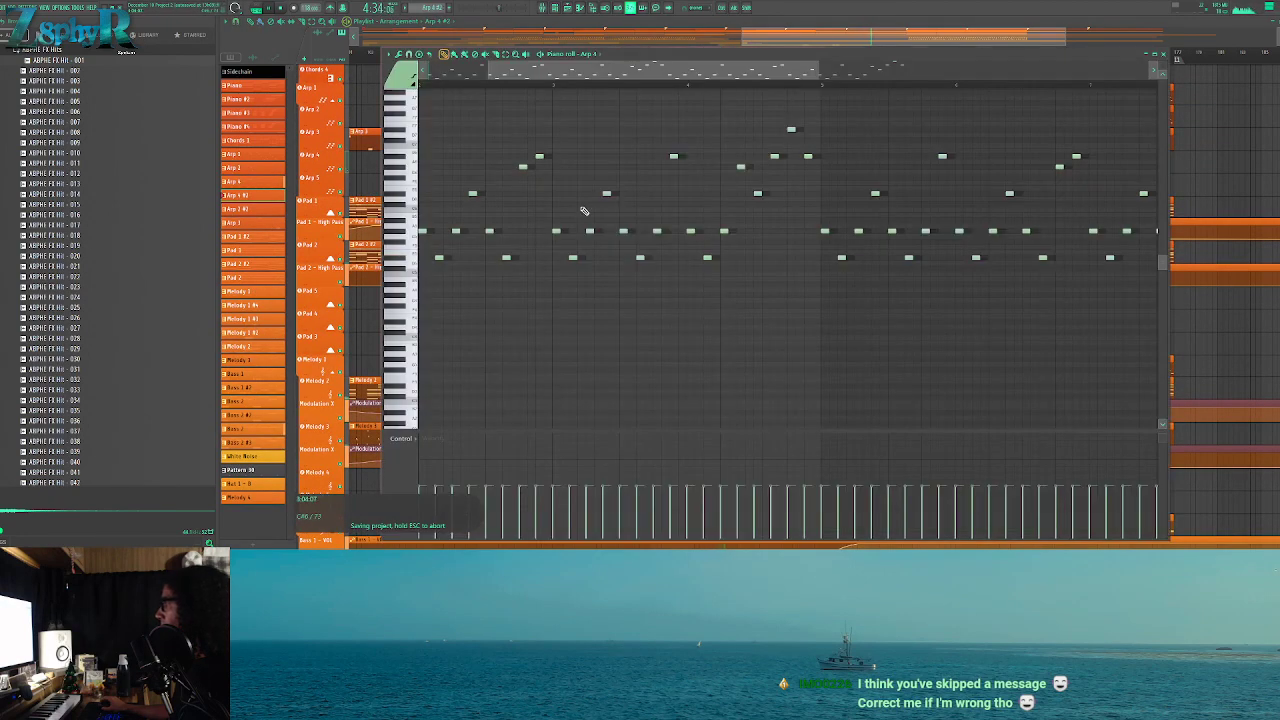
scroll(943, 300, down, 3)
scroll(909, 309, up, 1)
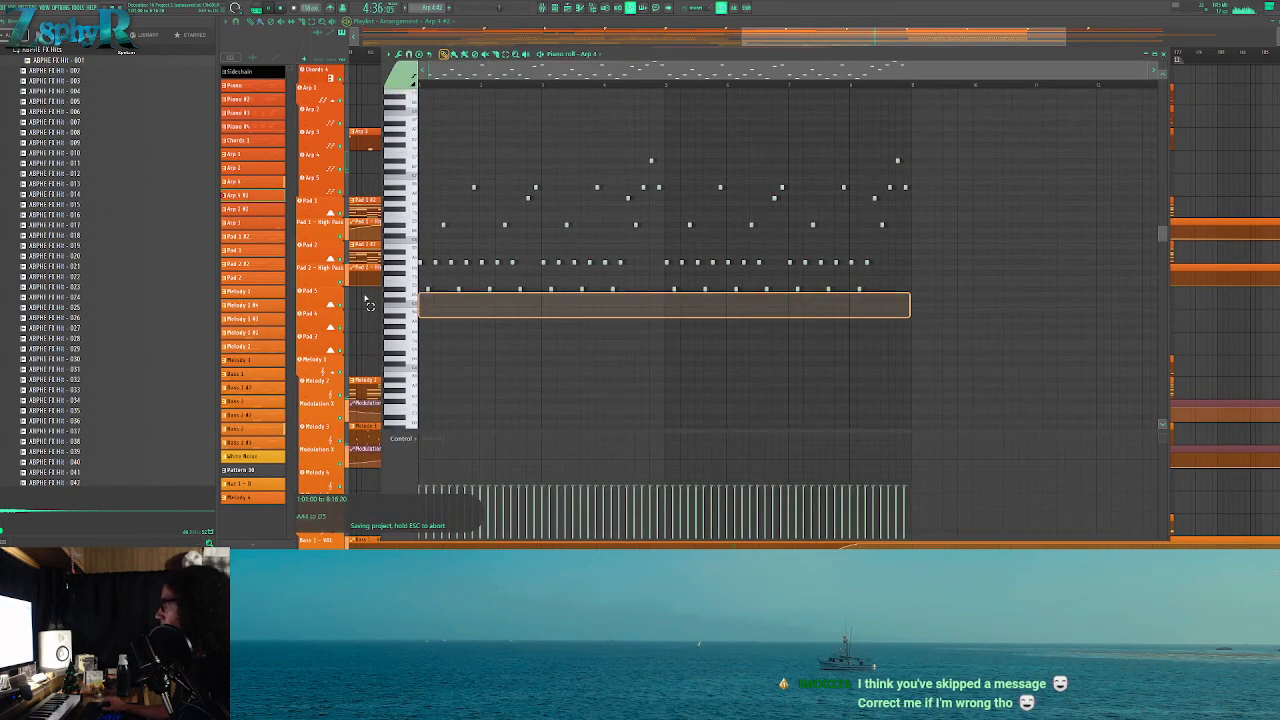
Raise the three lowest note rows of the Arp 4 #2 pattern, placing the lowest two on the positions of the original second and third rows
click(400, 229)
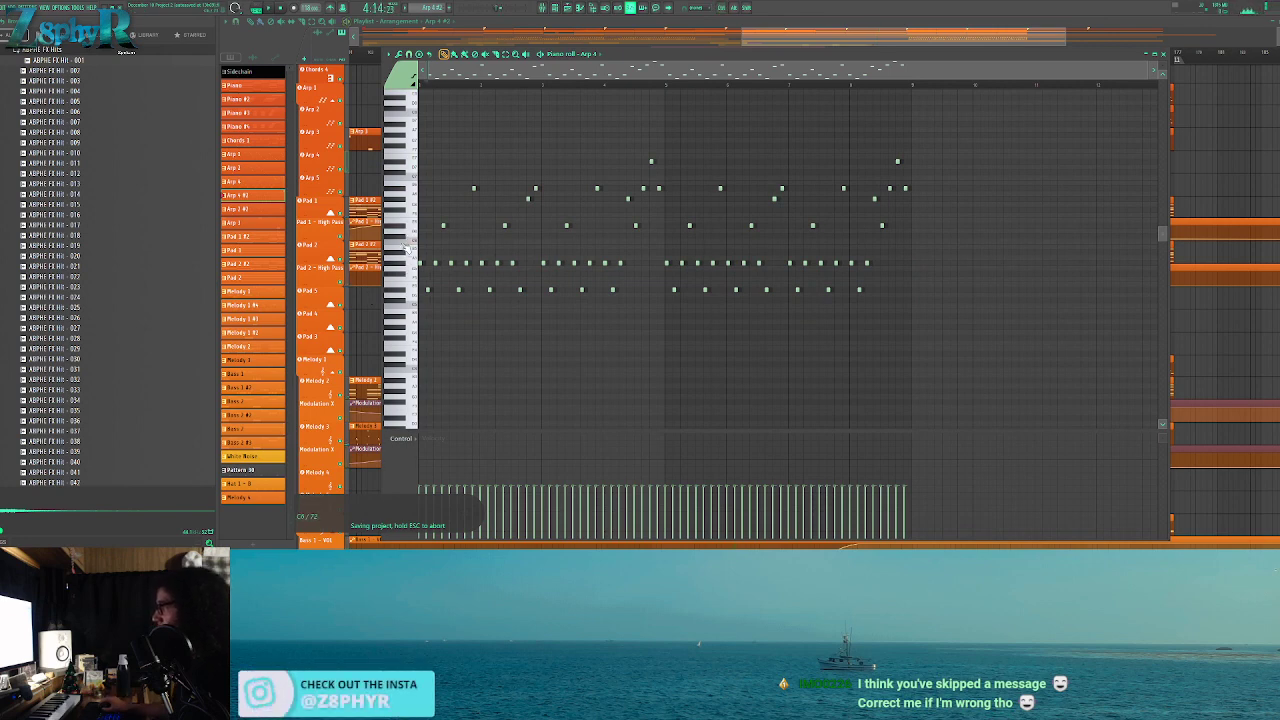
scroll(408, 247, up, 3)
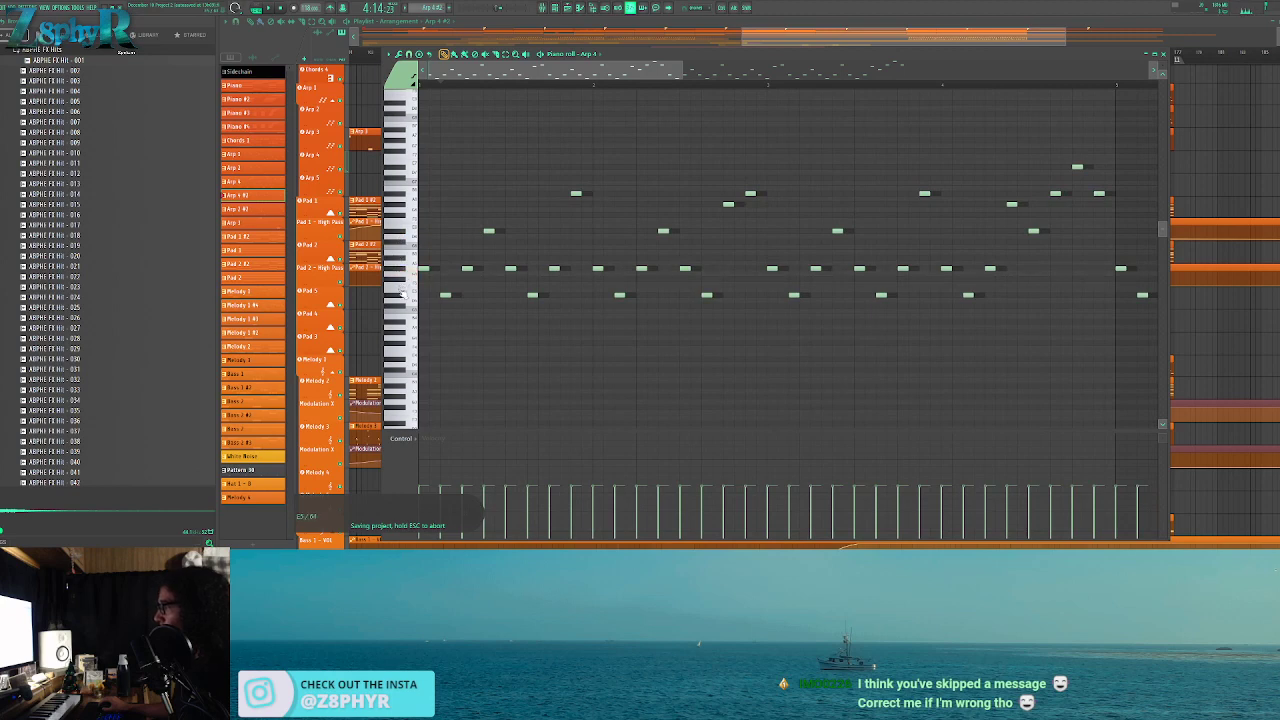
double_click(405, 269)
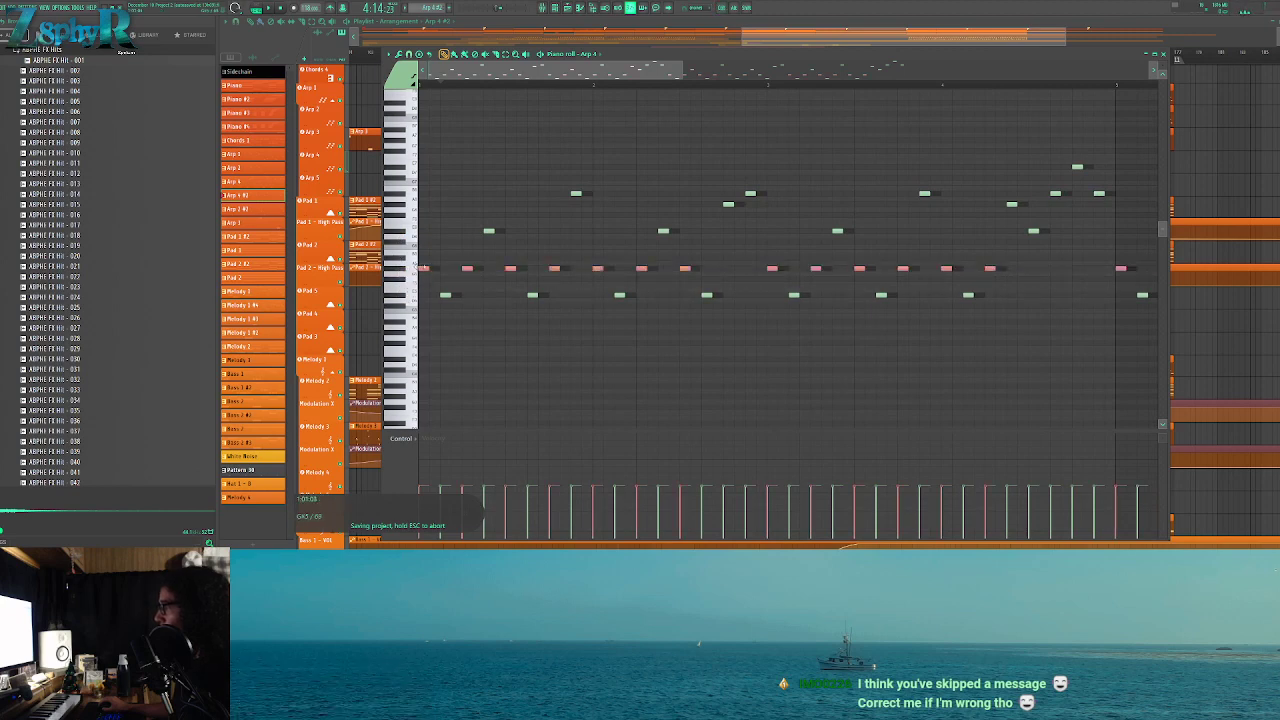
double_click(394, 231)
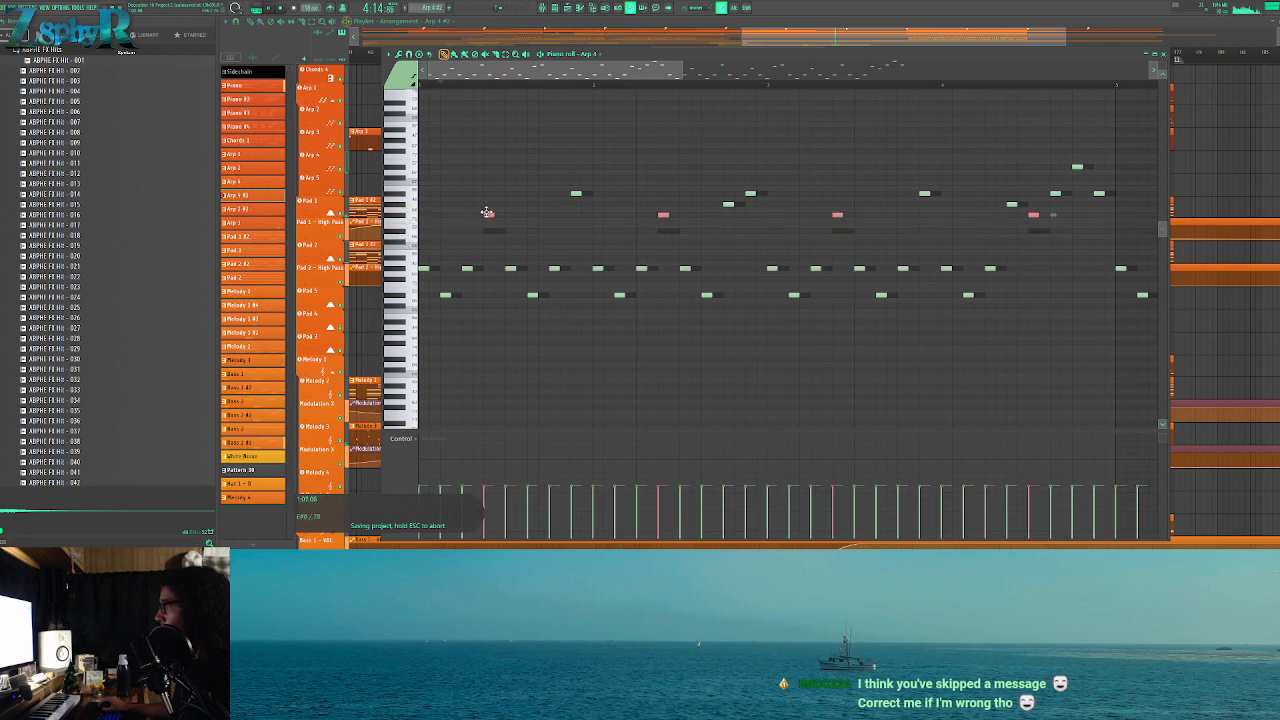
double_click(398, 268)
drag(425, 269, 425, 231)
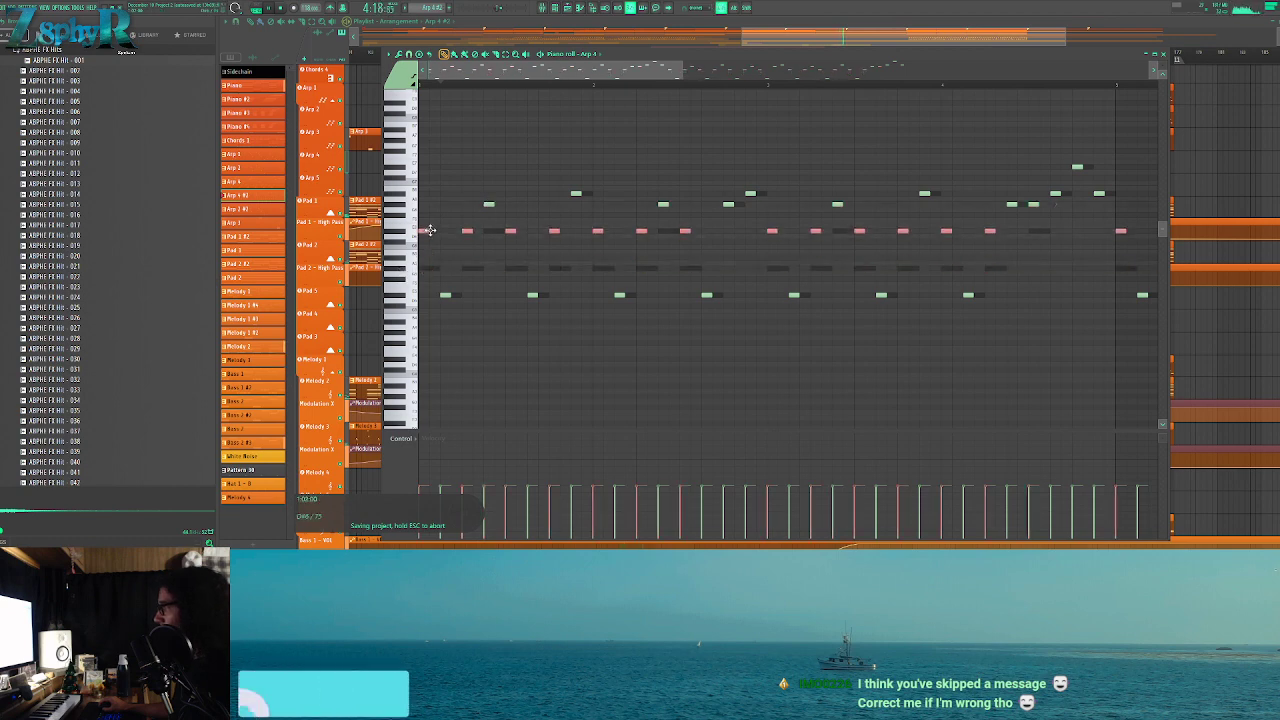
double_click(400, 296)
drag(446, 293, 447, 268)
scroll(466, 189, down, 6)
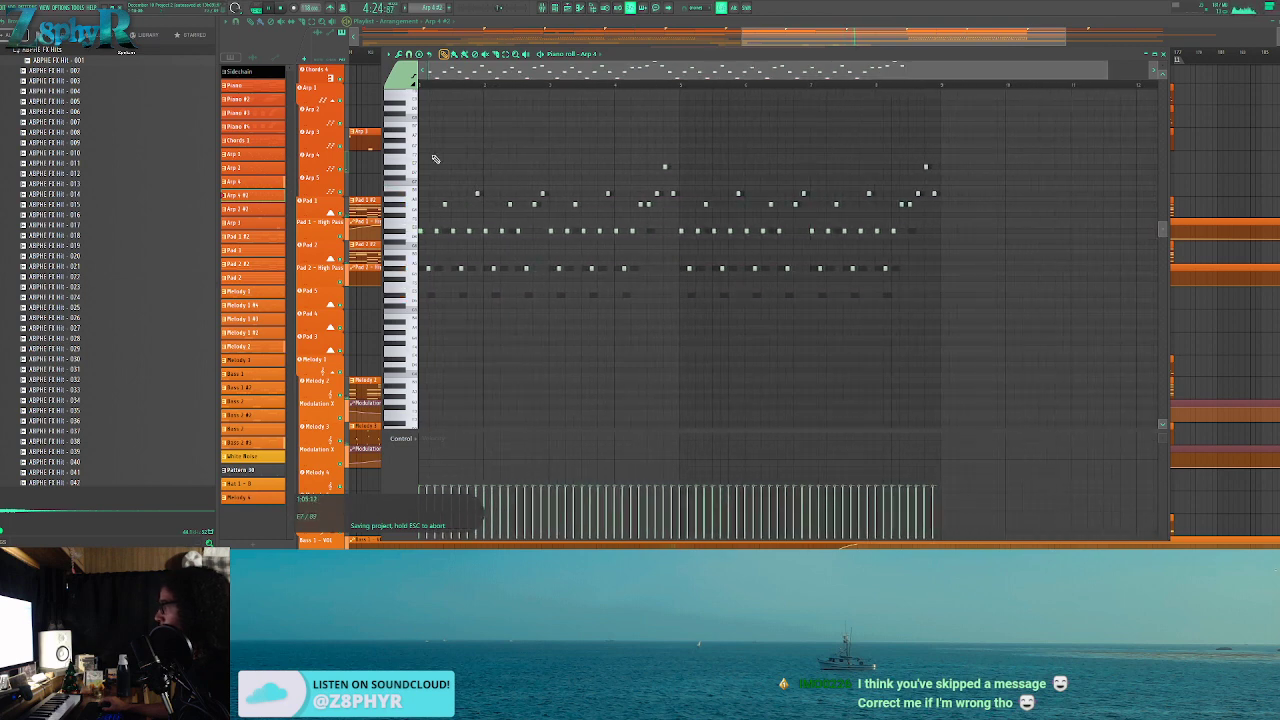
Replace the Arp 4 #2 channel's notes with the raised arpeggio, and play the break in the playlist
key(F6)
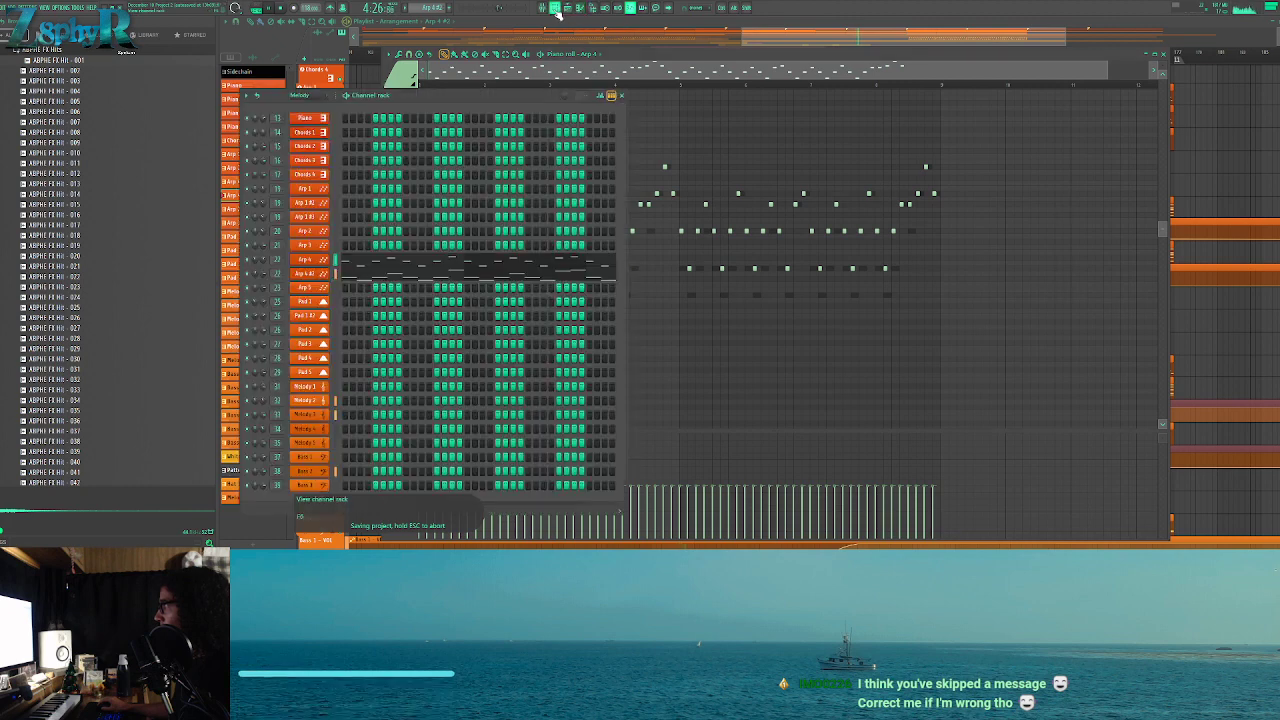
click(355, 276)
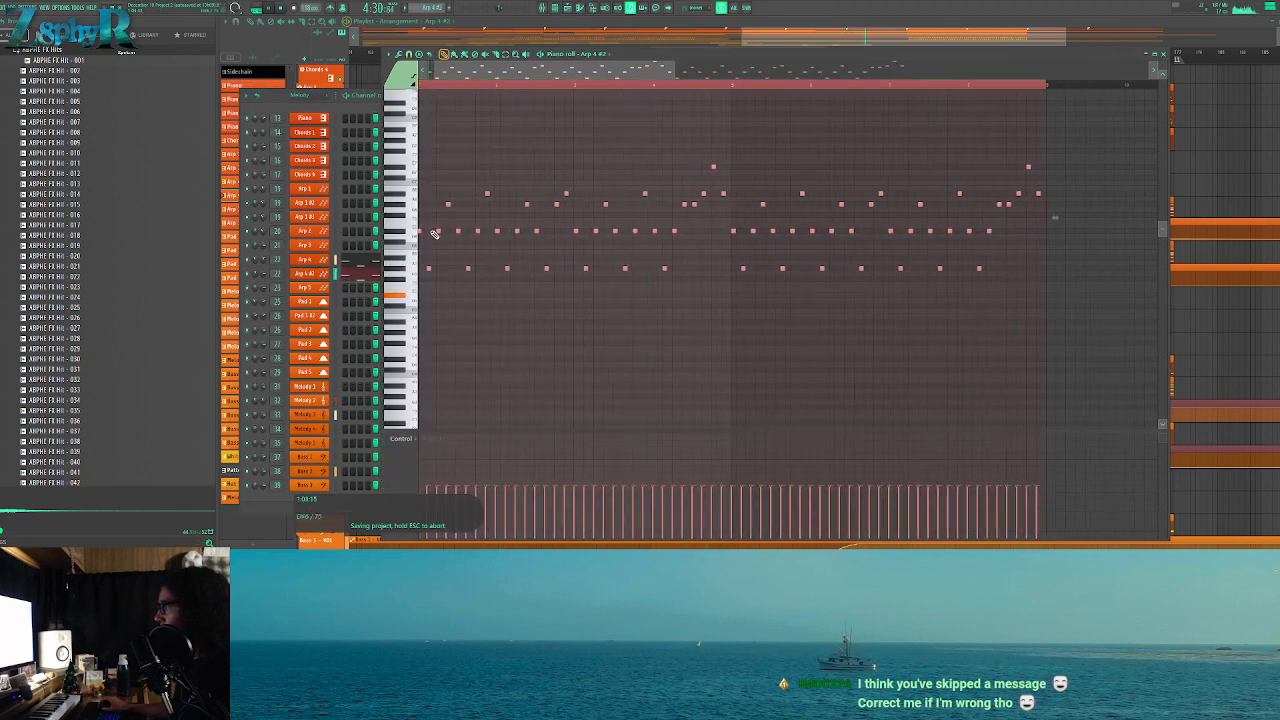
scroll(434, 233, up, 4)
drag(456, 231, 468, 231)
key(ctrl+d)
key(F7)
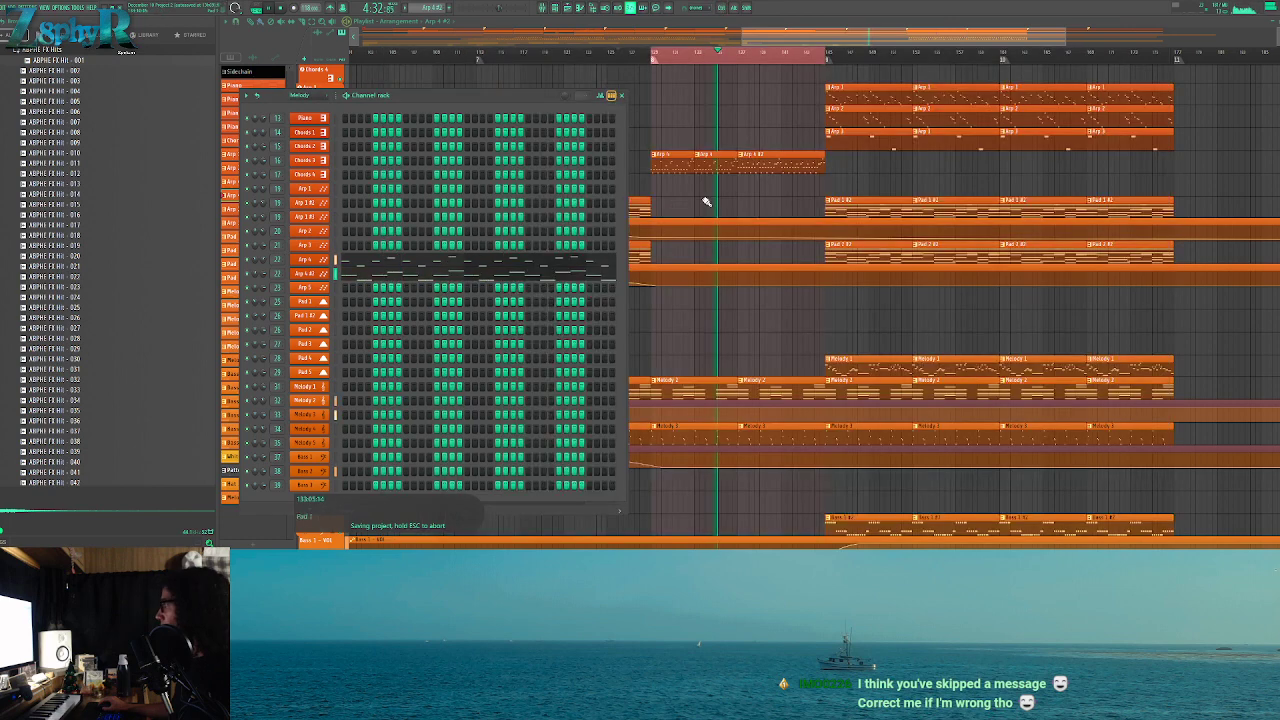
key(F6)
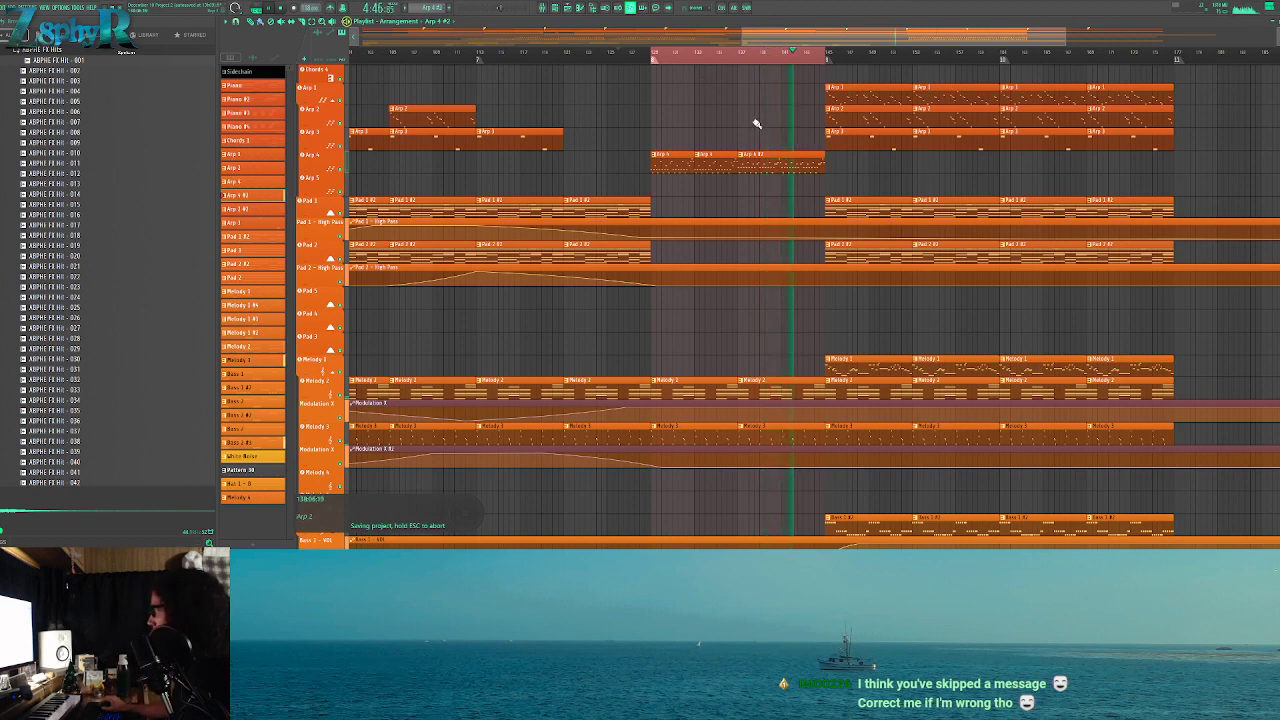
click(640, 55)
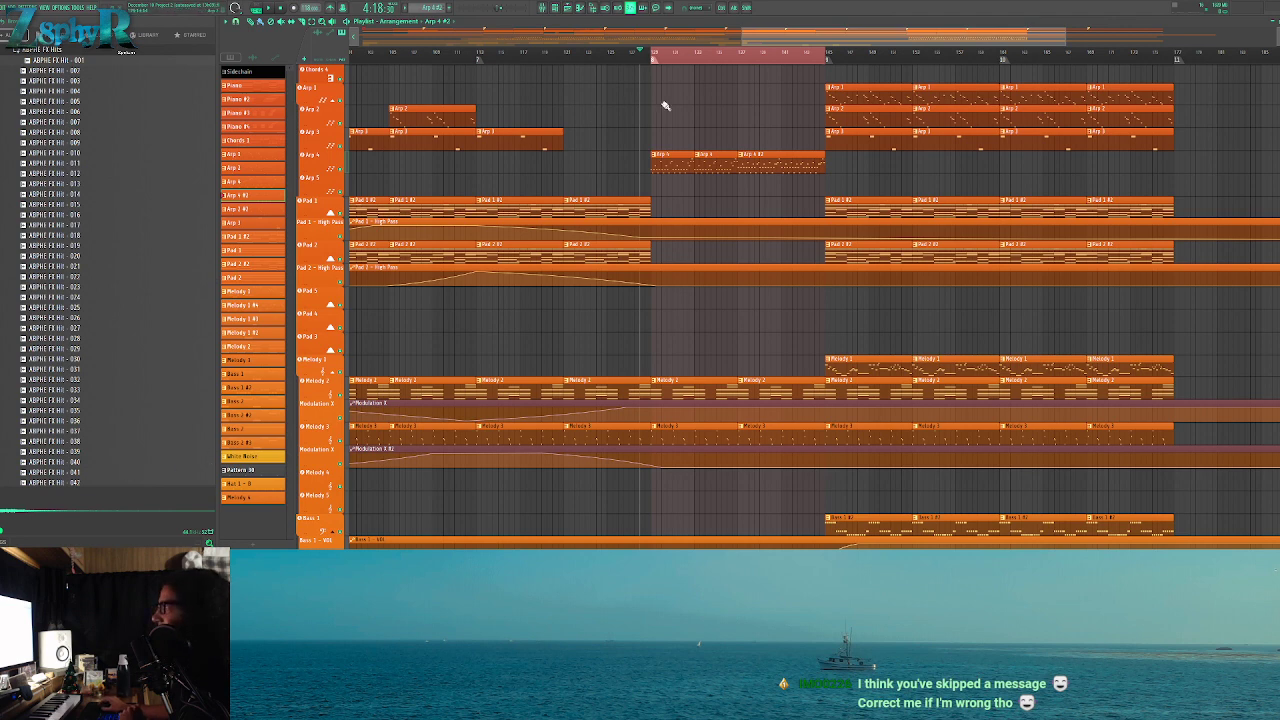
Extend the time selection back to bar 113 and on to bar 17, and examine the whole arrangement's layout
ctrl+shift+click(478, 59)
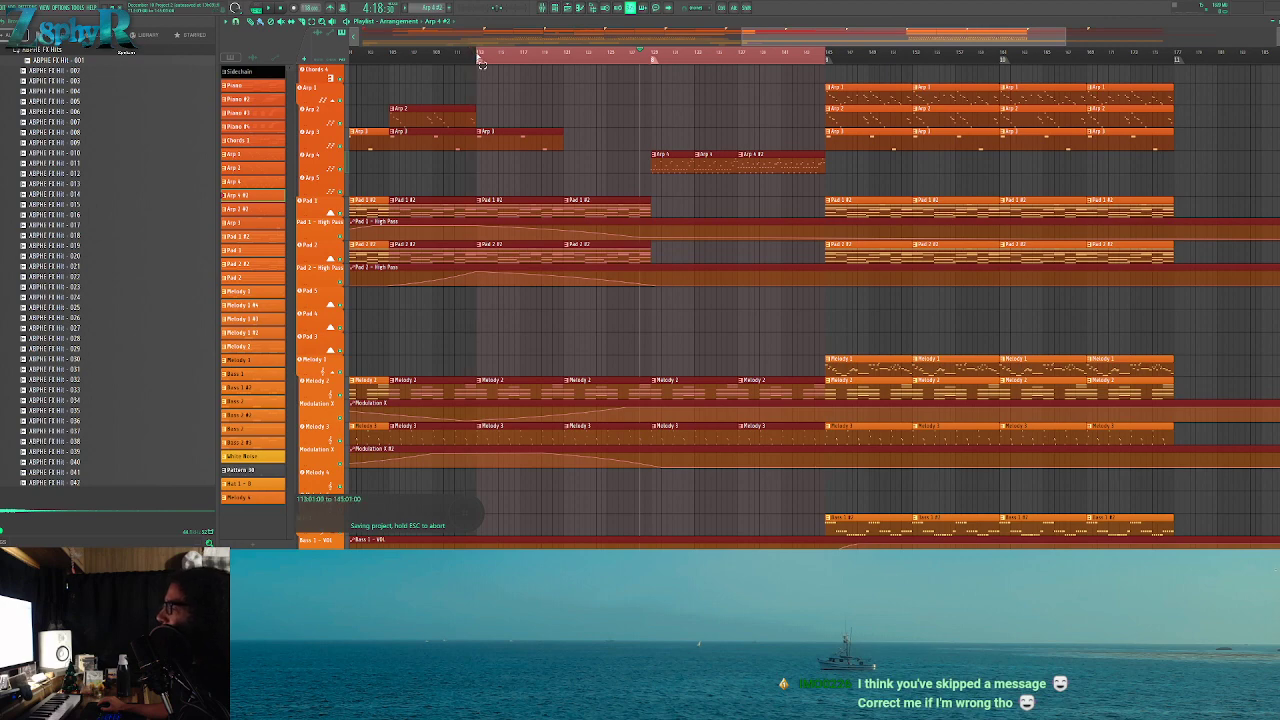
drag(870, 35, 936, 36)
scroll(943, 110, down, 5)
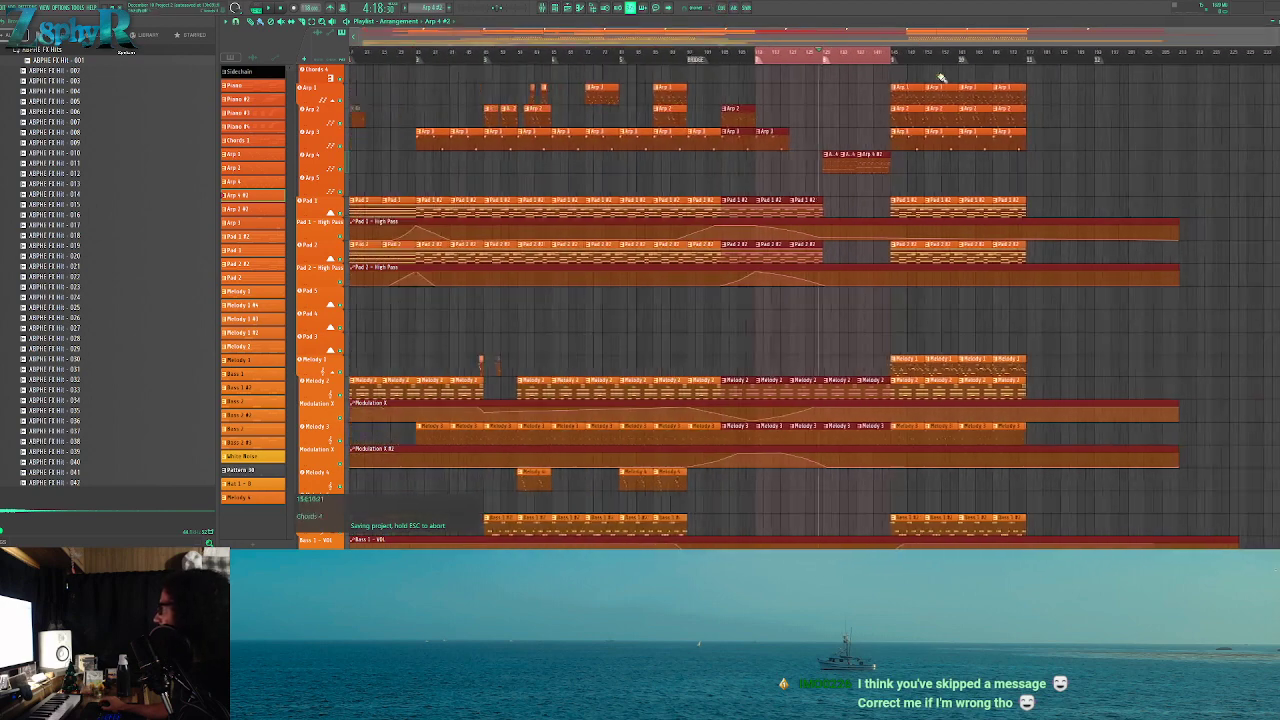
ctrl+click(873, 88)
scroll(650, 80, up, 1)
ctrl+shift+click(428, 62)
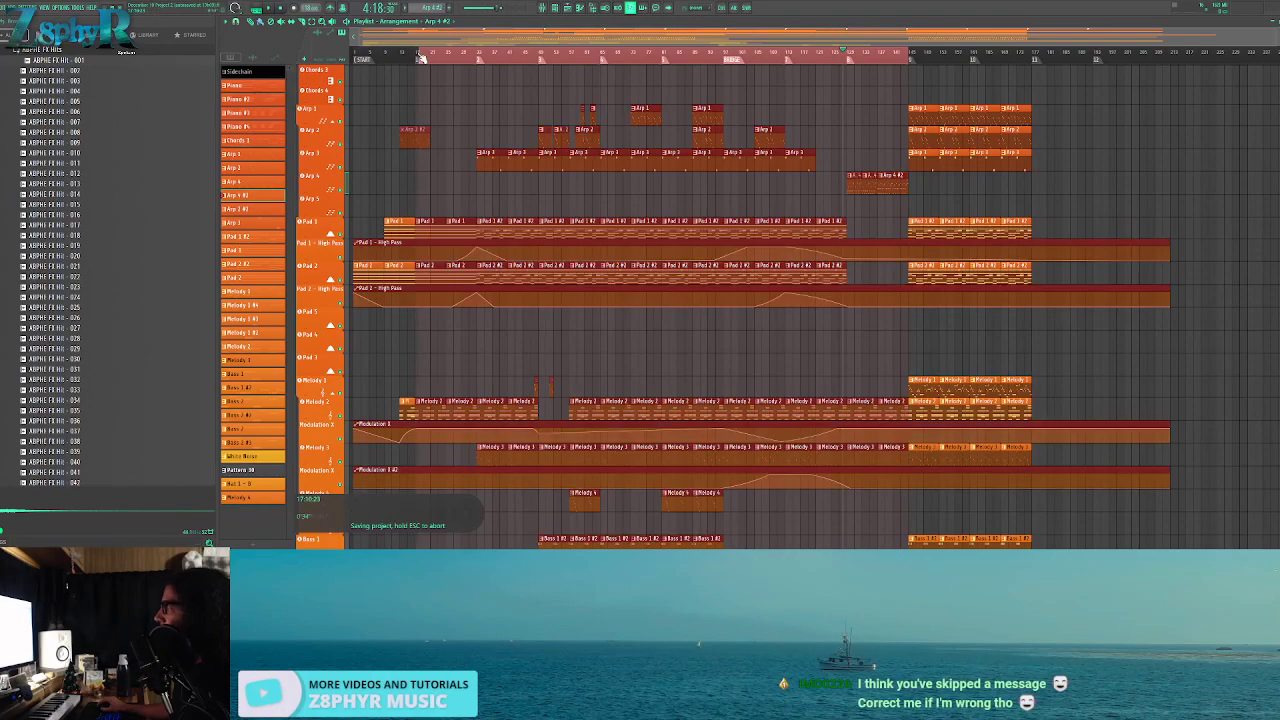
scroll(708, 84, up, 5)
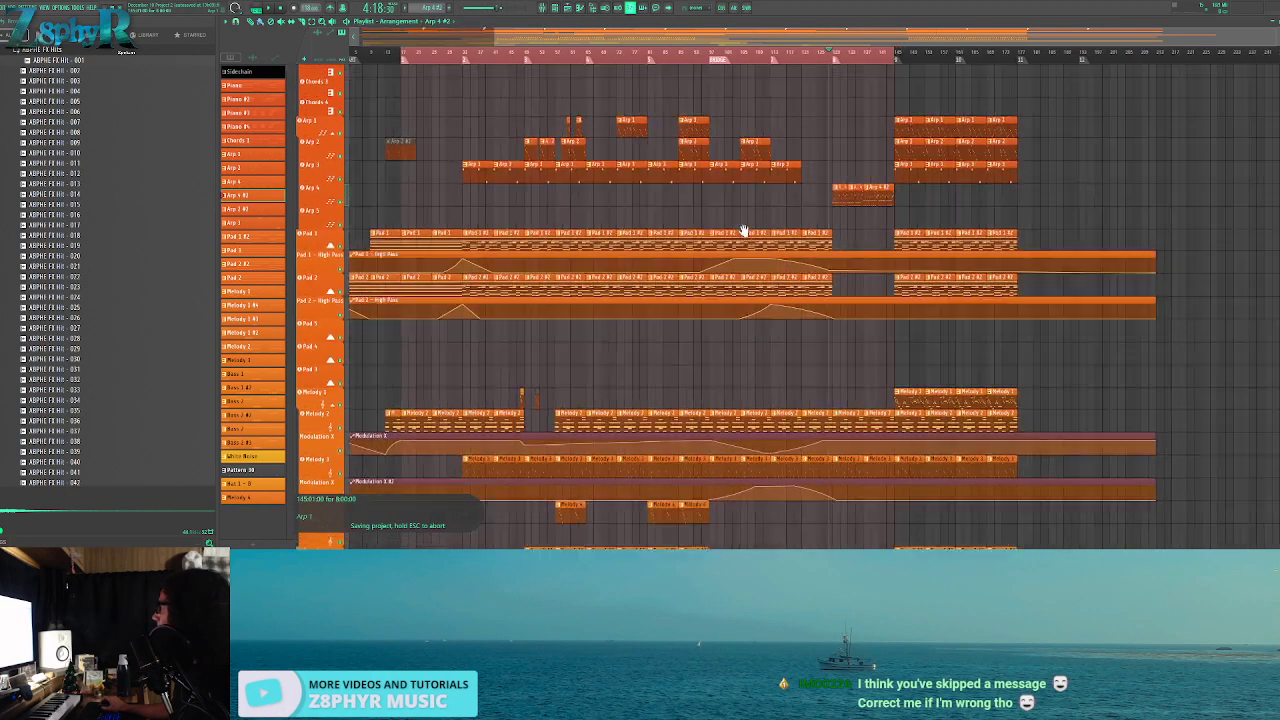
scroll(708, 84, down, 4)
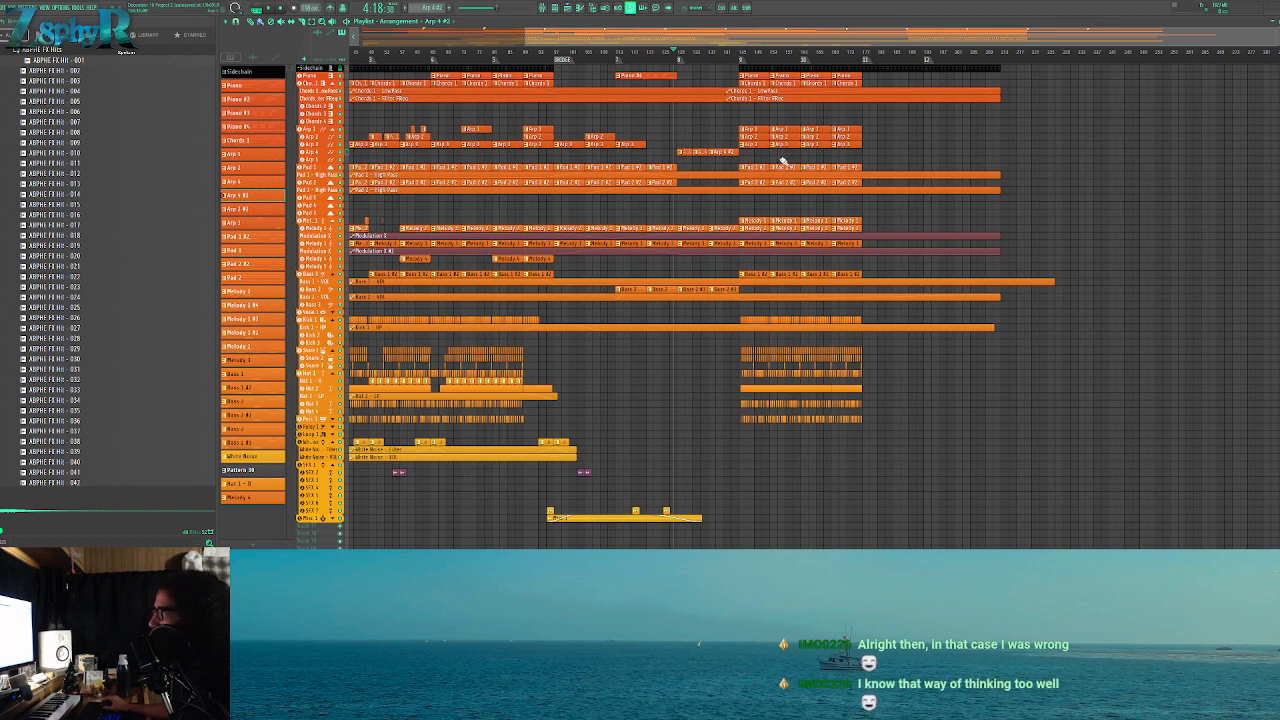
Save the project and set the time selection over the full final section that follows the break
key(ctrl+s)
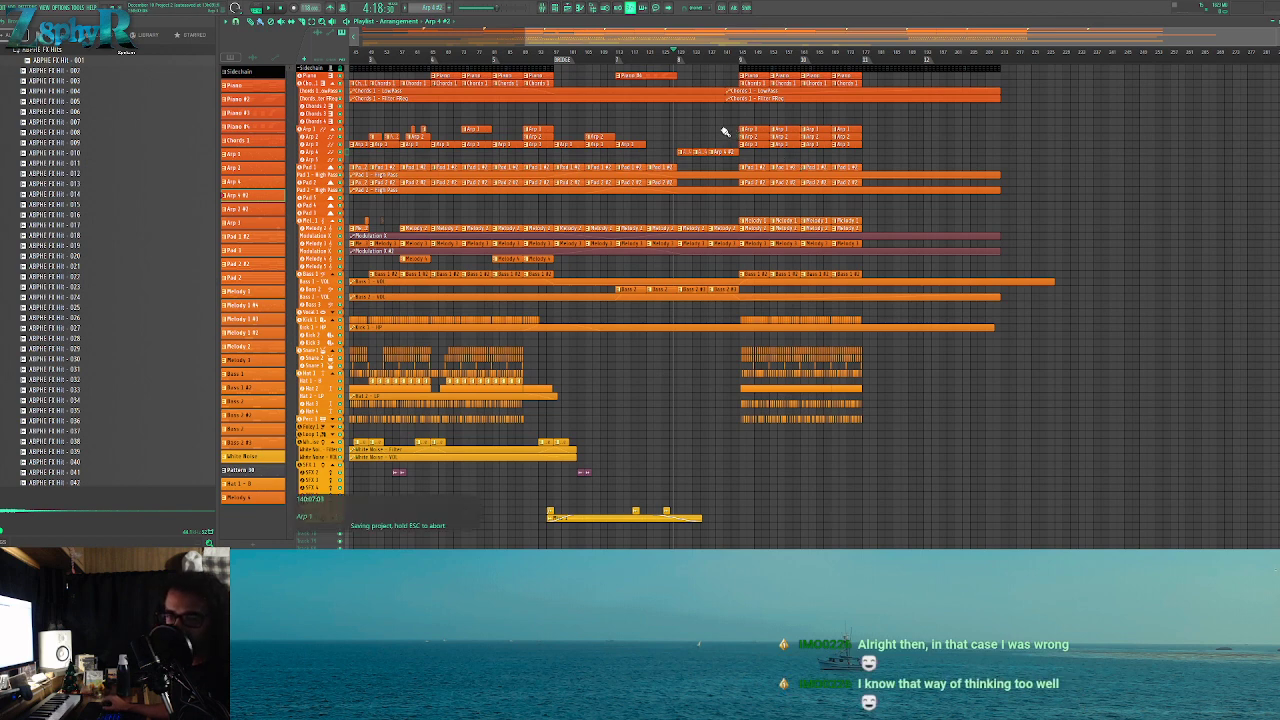
click(738, 60)
drag(740, 60, 789, 53)
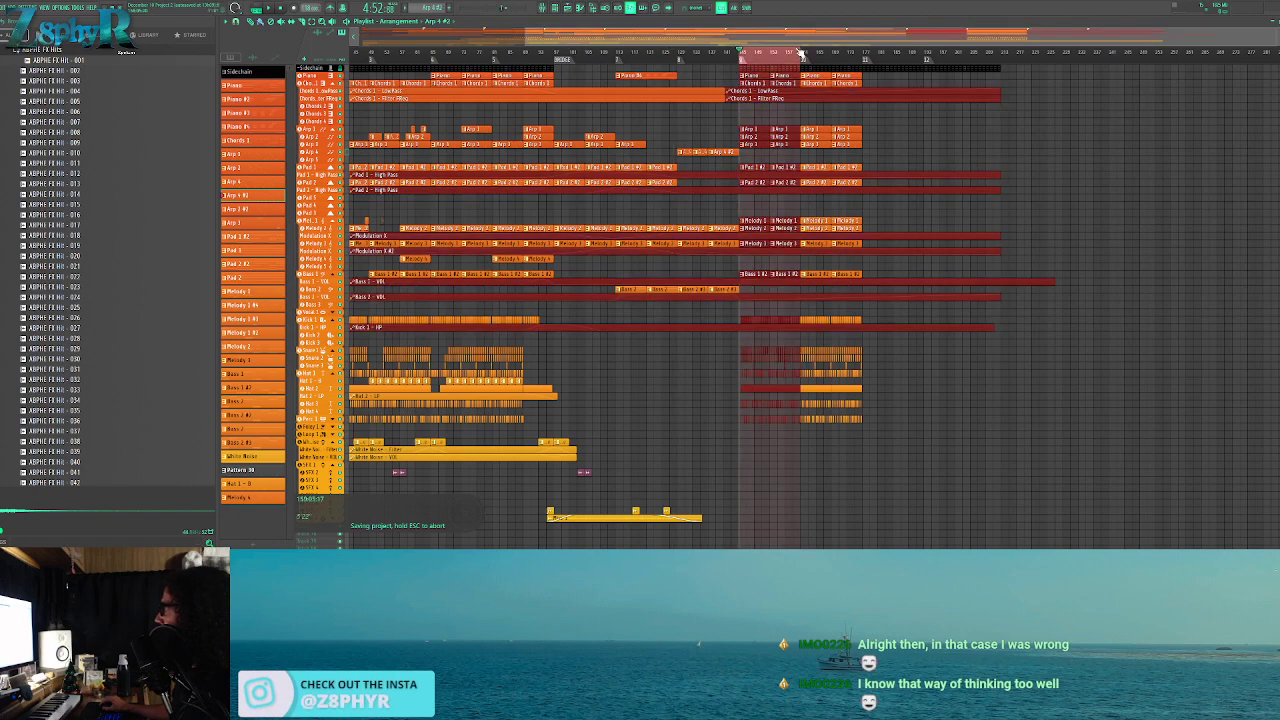
drag(870, 55, 874, 60)
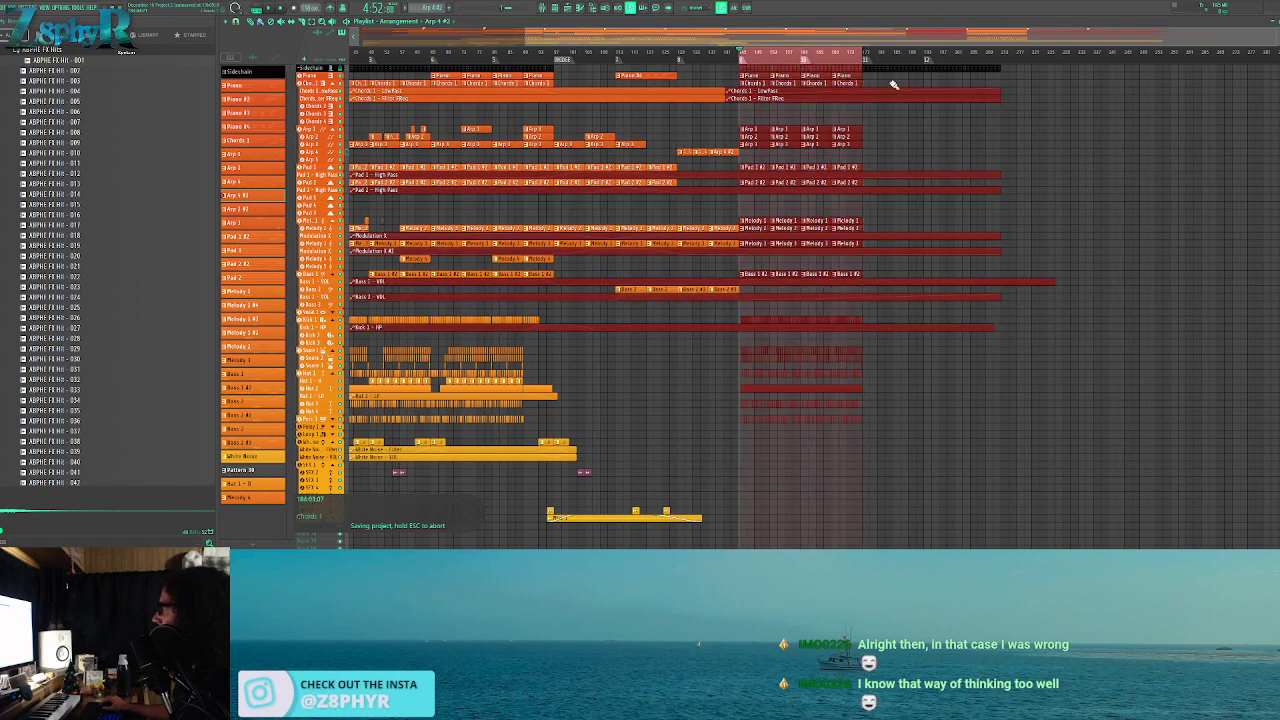
Copy the last pair of White Noise clips so that they meet at the start of the final section
scroll(626, 280, up, 5)
drag(600, 269, 728, 279)
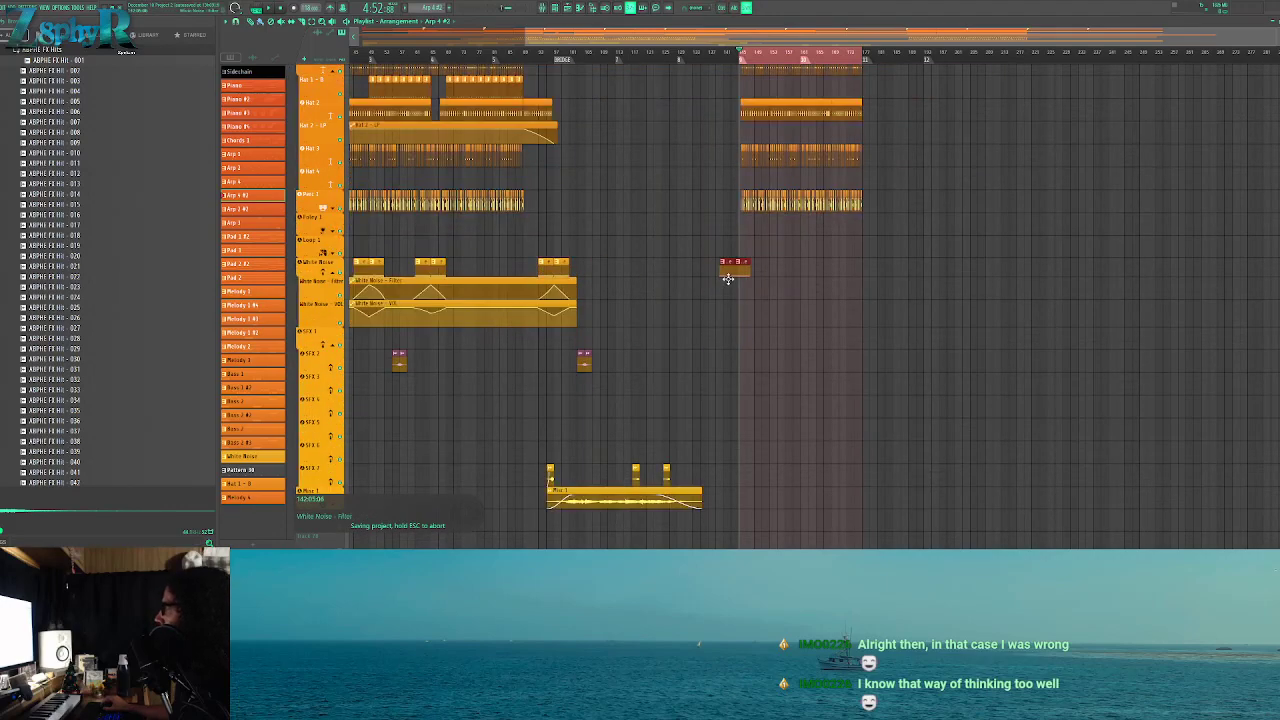
scroll(728, 279, up, 6)
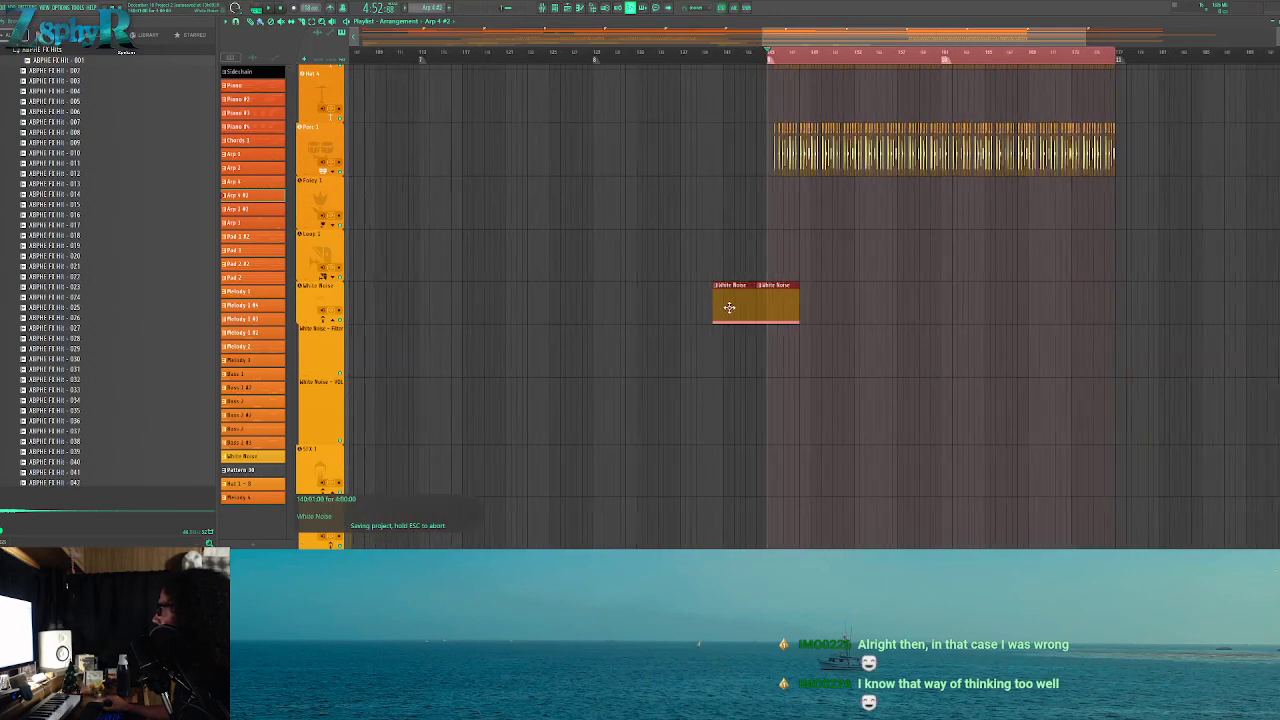
scroll(757, 251, up, 5)
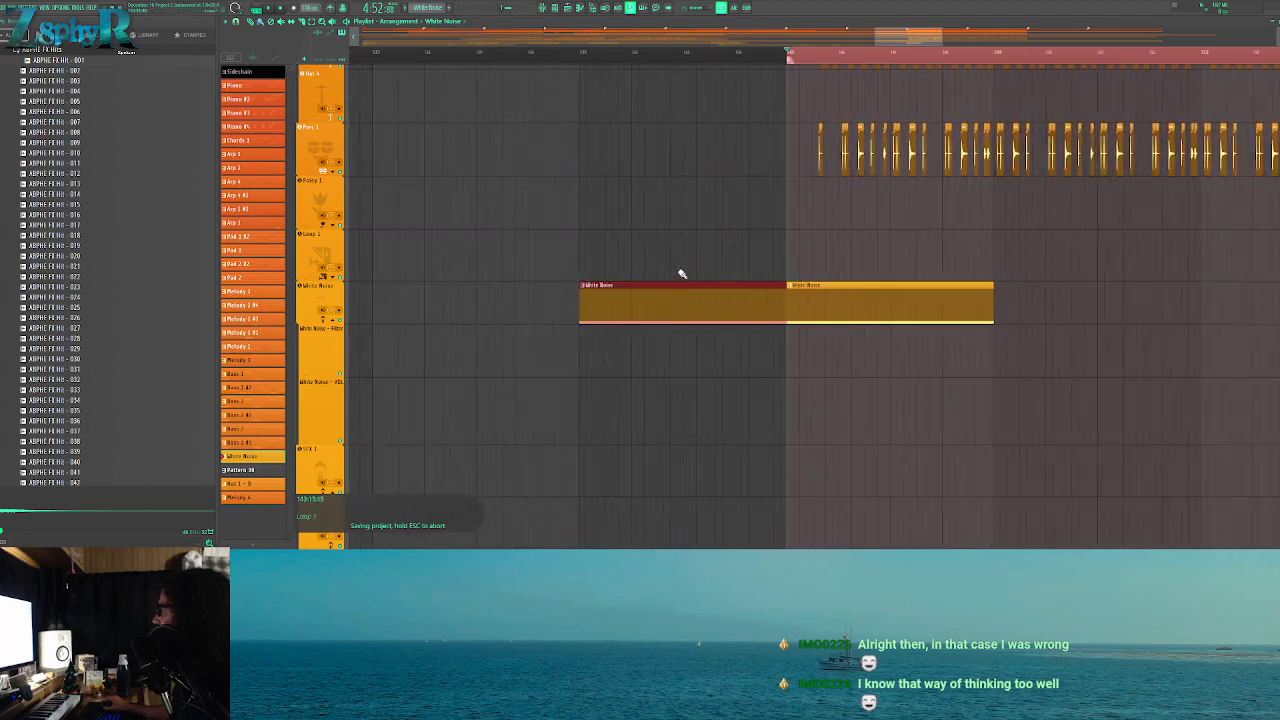
Extend the White Noise Filter and VOL automation clips past the final section, and shape a curved filter peak at the section's start
scroll(414, 357, down, 10)
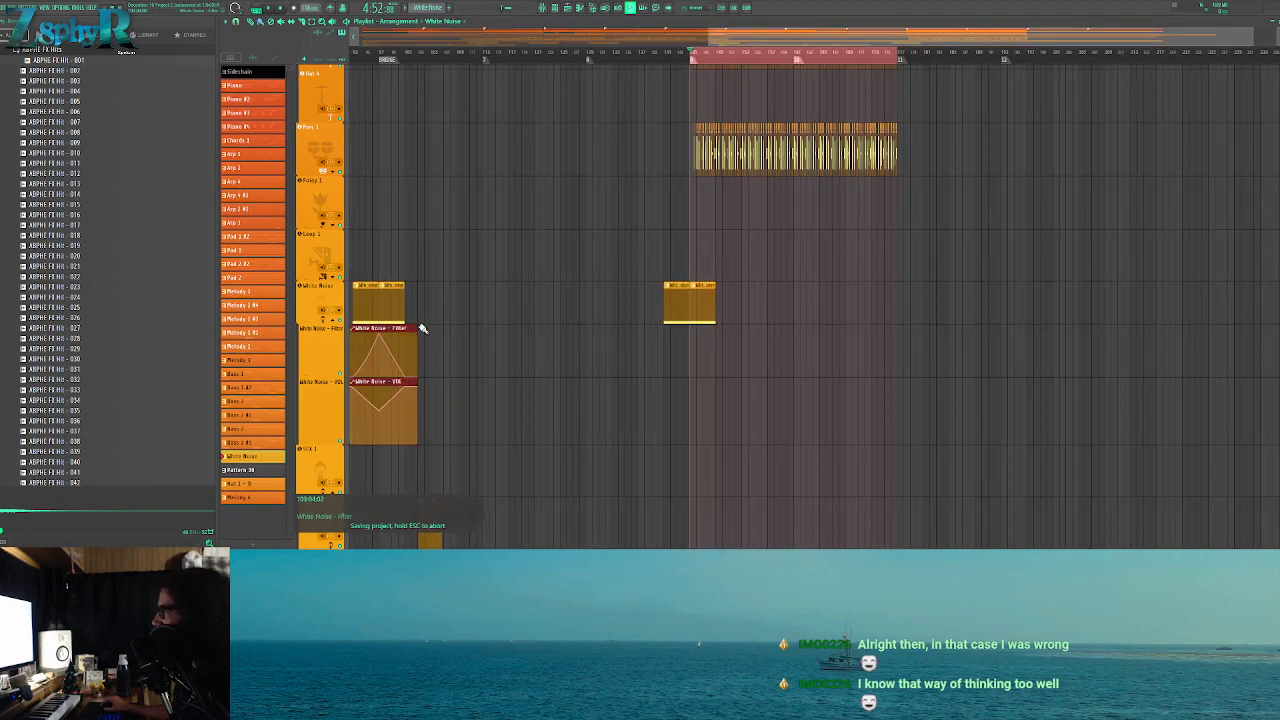
drag(416, 328, 908, 326)
ctrl+click(809, 305)
right_click(660, 376)
right_click(686, 331)
right_click(716, 378)
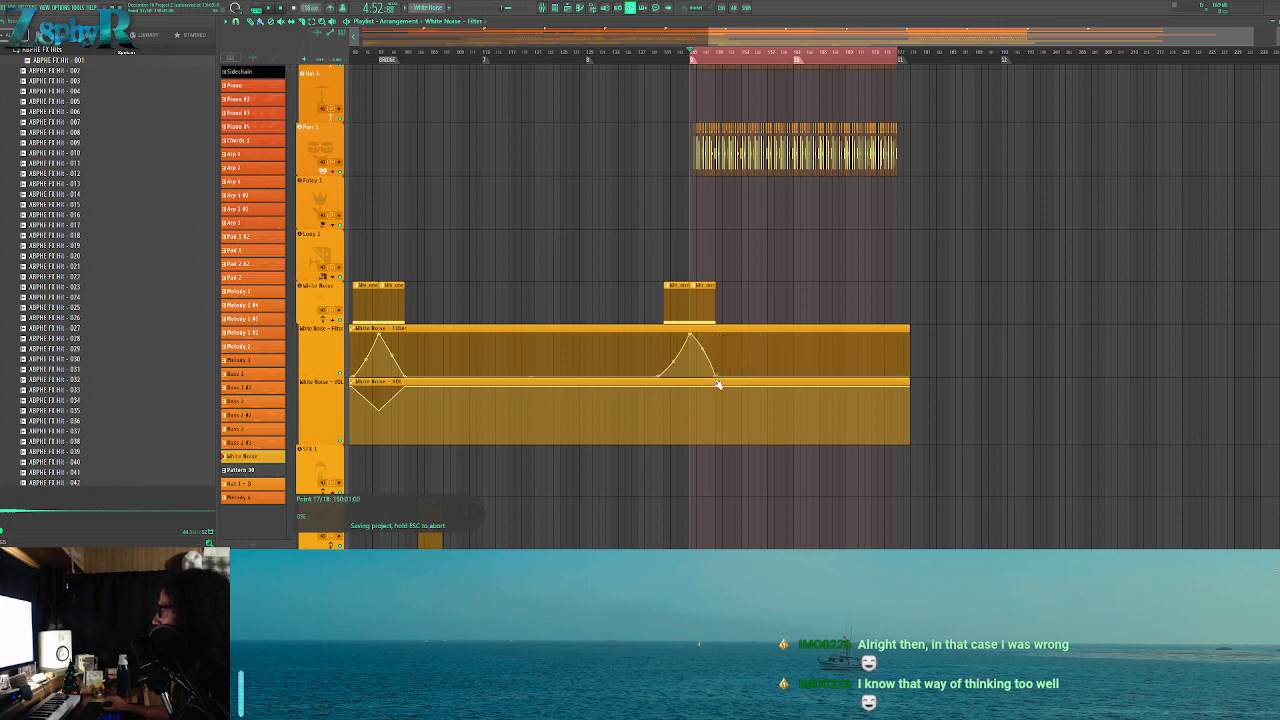
Shape a curved dip in the White Noise VOL automation over the copied clips, with its lowest point at the final section's start
ctrl+click(672, 285)
click(663, 52)
scroll(717, 240, up, 5)
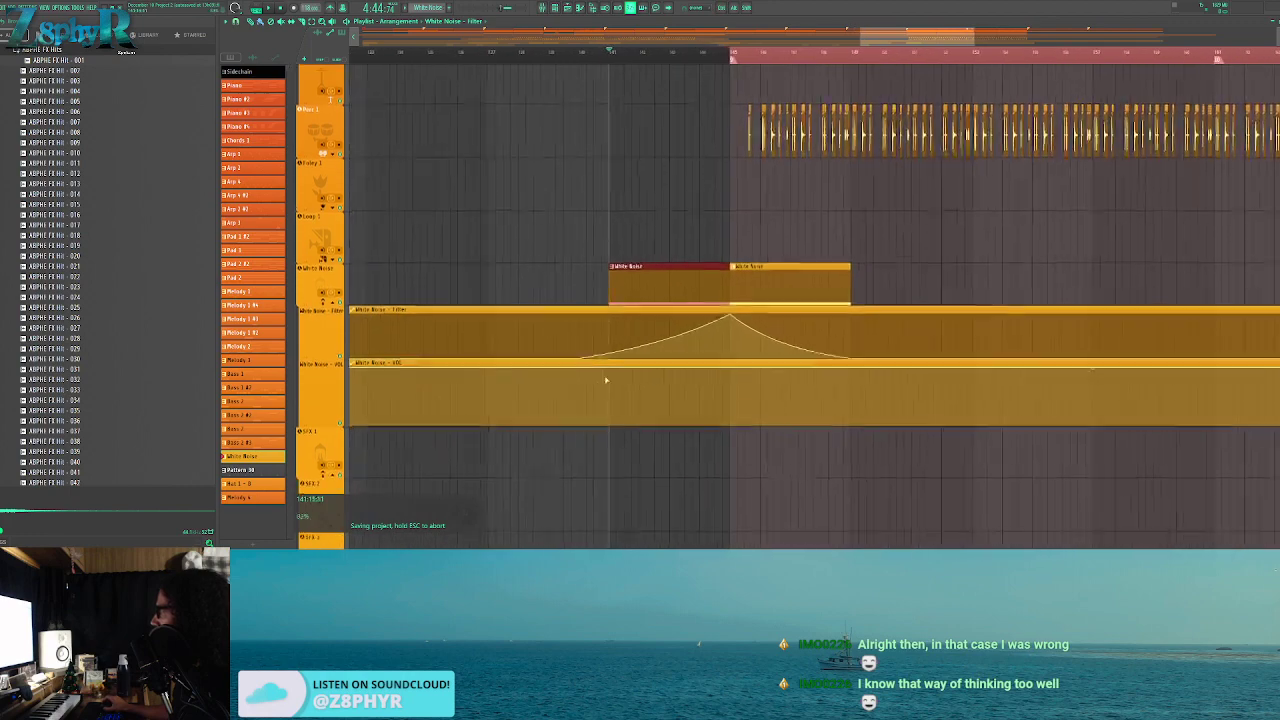
right_click(734, 390)
right_click(850, 374)
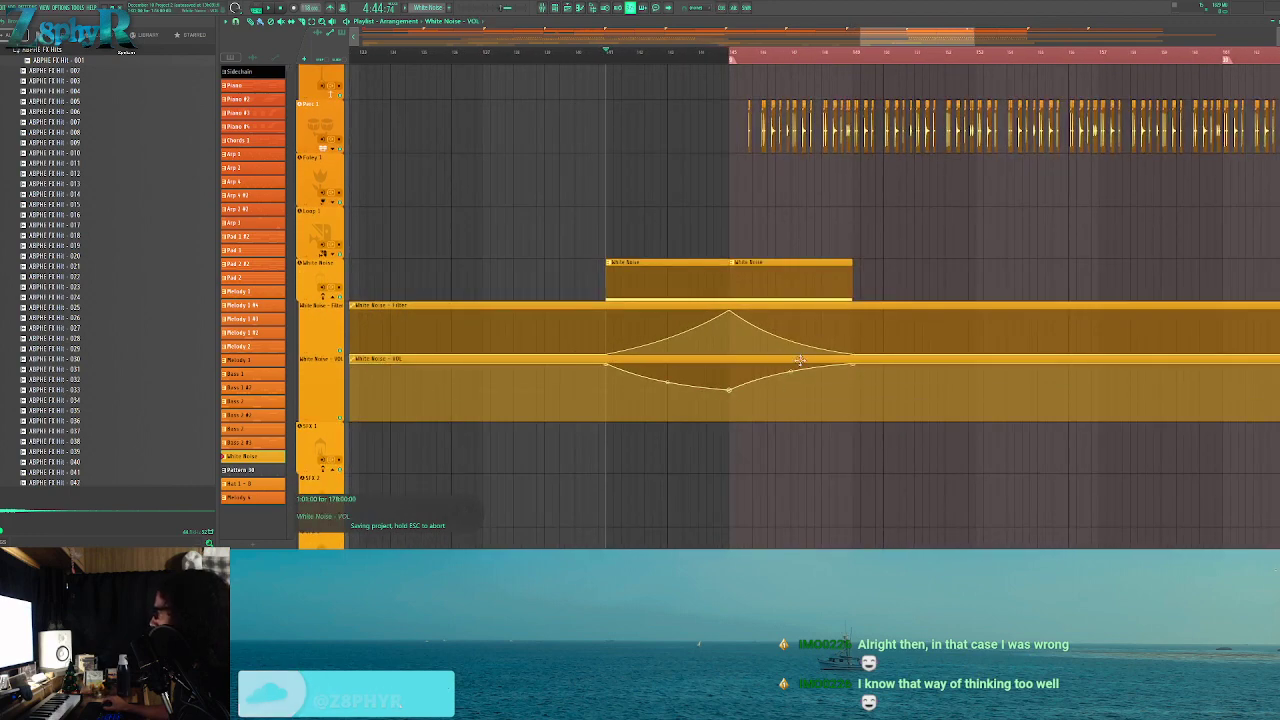
Play the white noise transition into the final section, checking the melody, bass and modulation tracks
key(space)
scroll(665, 228, up, 3)
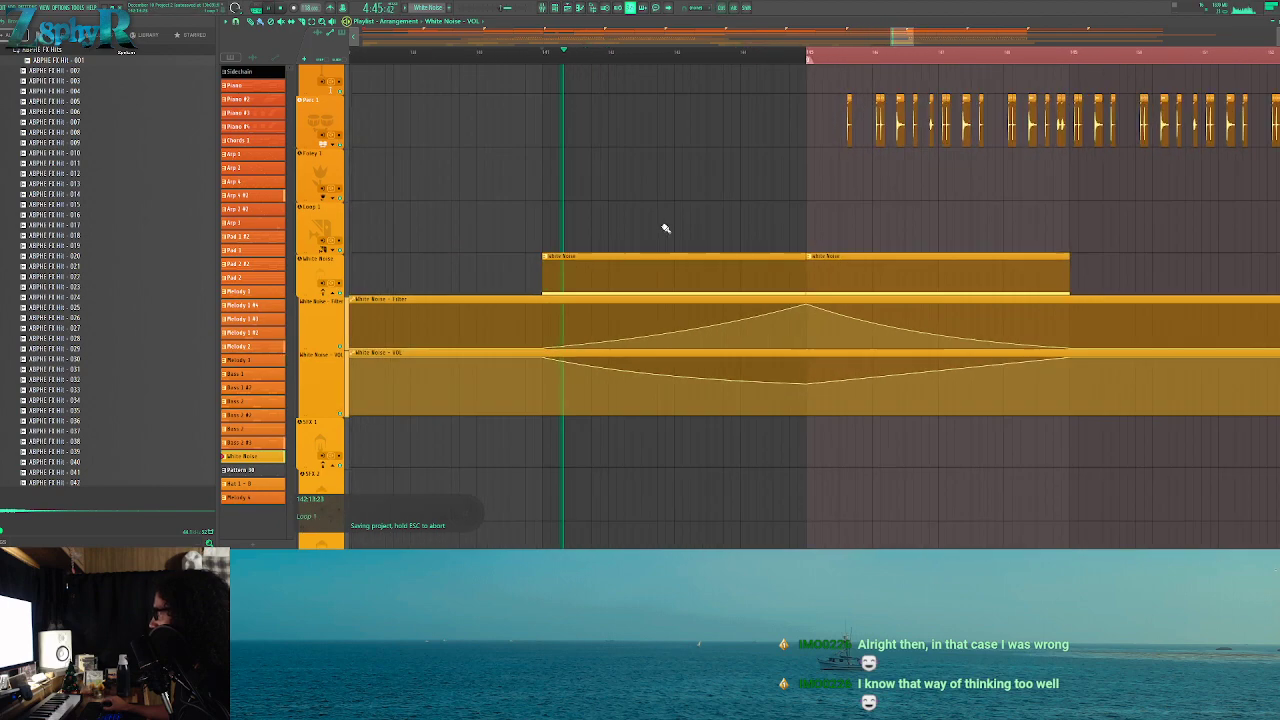
scroll(706, 200, up, 1)
scroll(706, 197, down, 3)
scroll(709, 197, up, 5)
scroll(708, 197, up, 5)
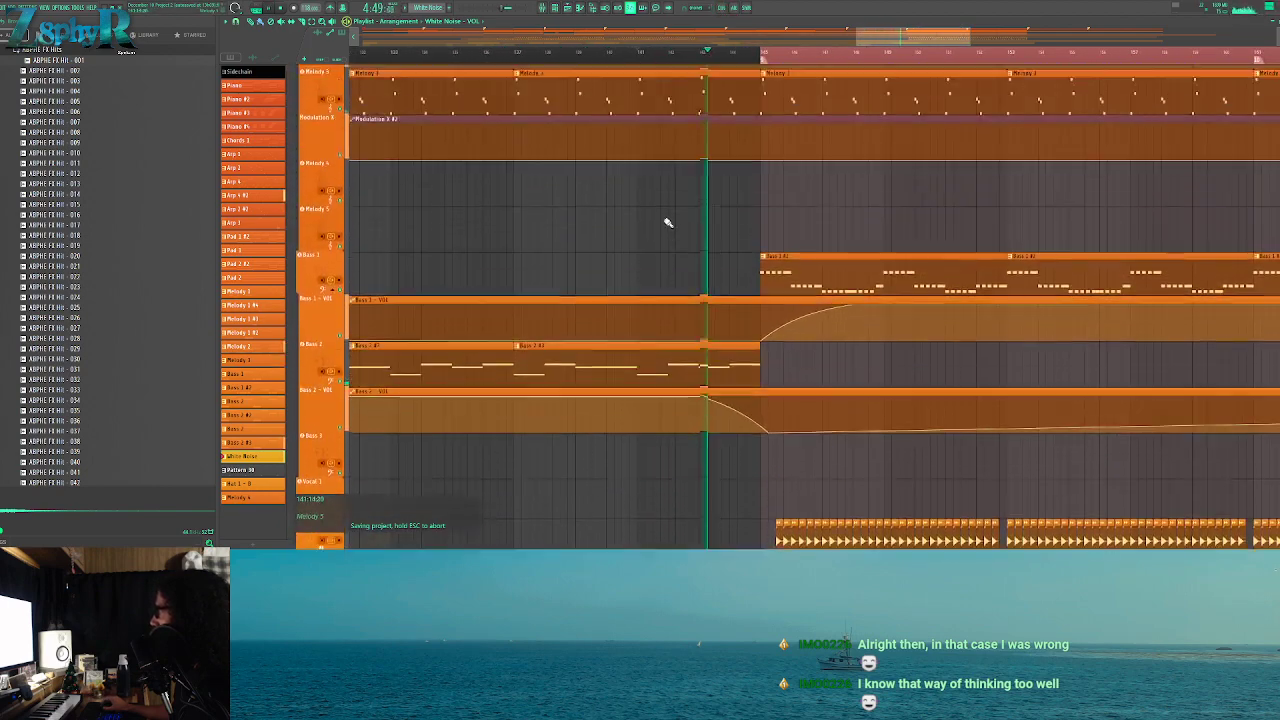
scroll(668, 222, up, 1)
Check the EQ on the Arp 4 mixer track and add Fruity Delay 2 in its second effect slot
key(F9)
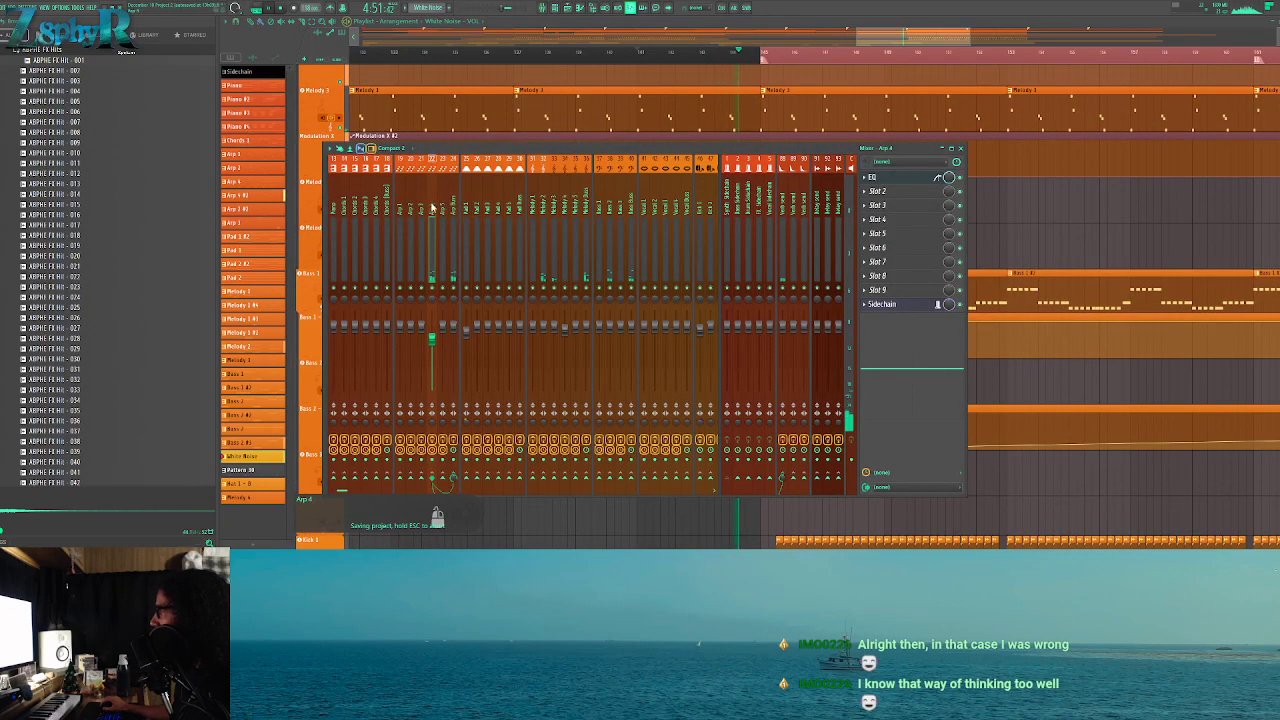
click(892, 178)
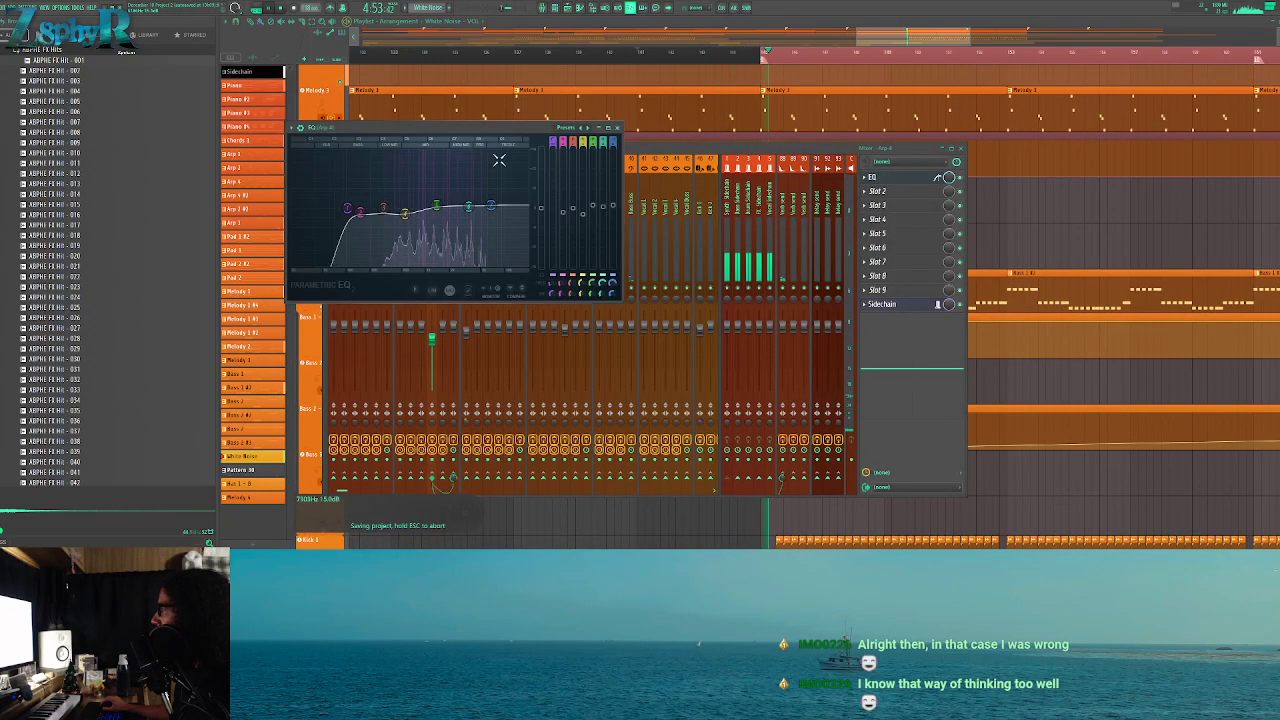
click(645, 215)
click(432, 205)
click(877, 190)
mouse_move(905, 203)
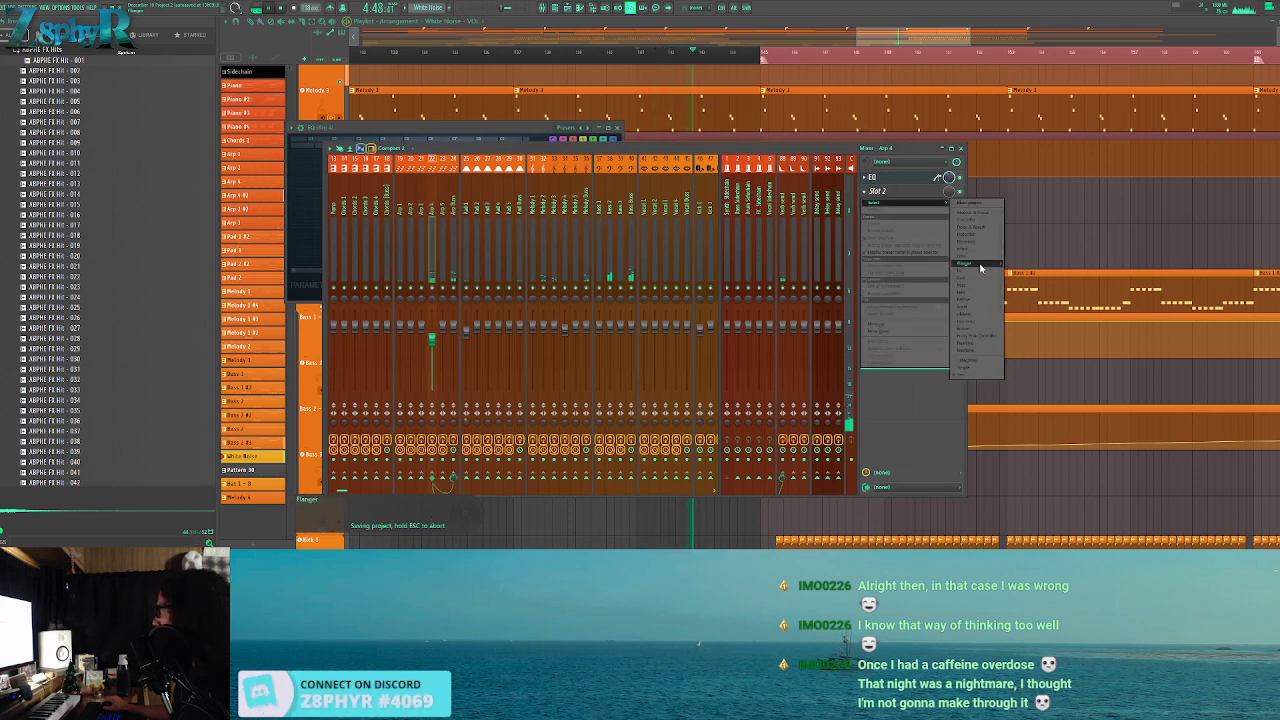
mouse_move(986, 238)
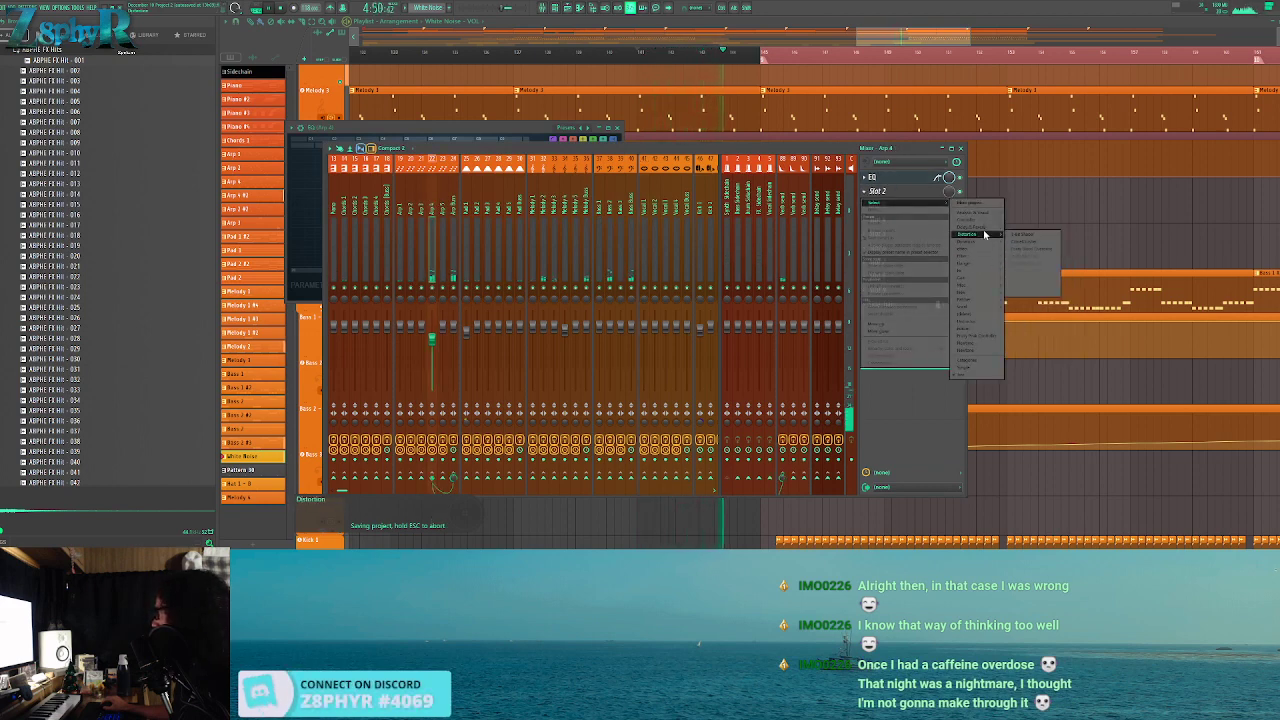
click(1029, 242)
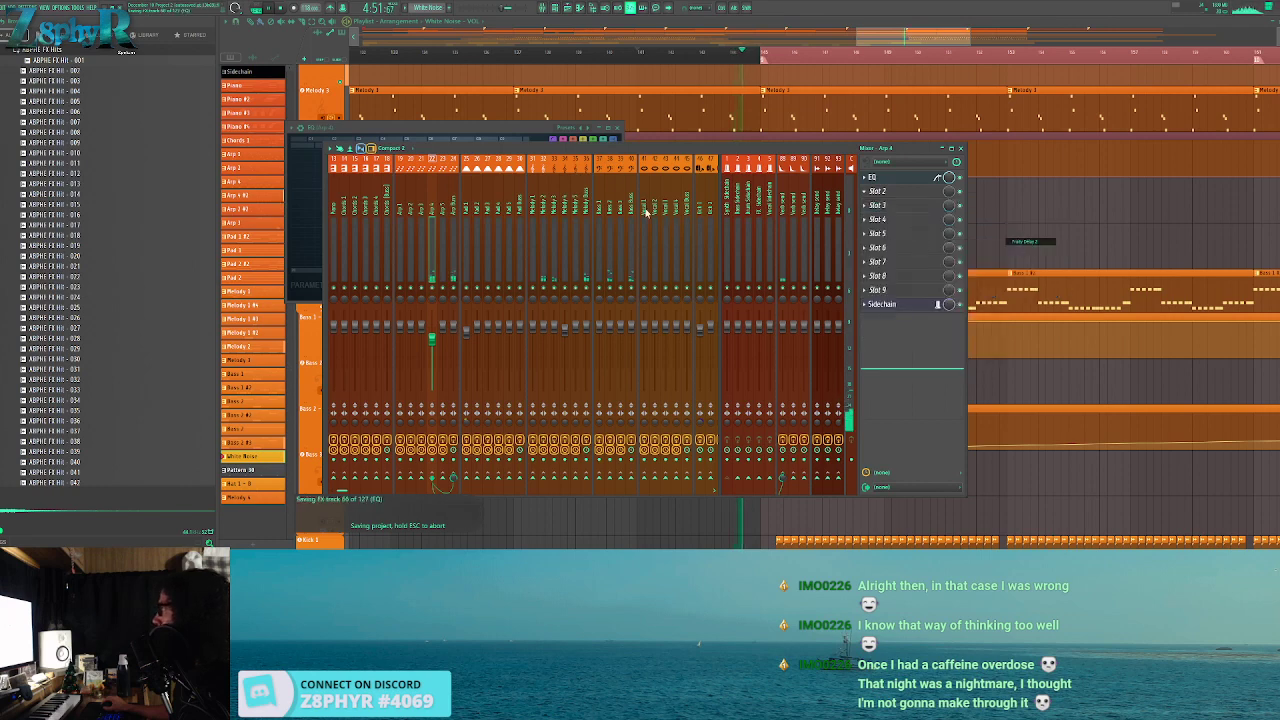
Create an automation clip for the input volume of Arp 4's Fruity Delay 2 and locate it among the arp tracks
drag(380, 142, 410, 172)
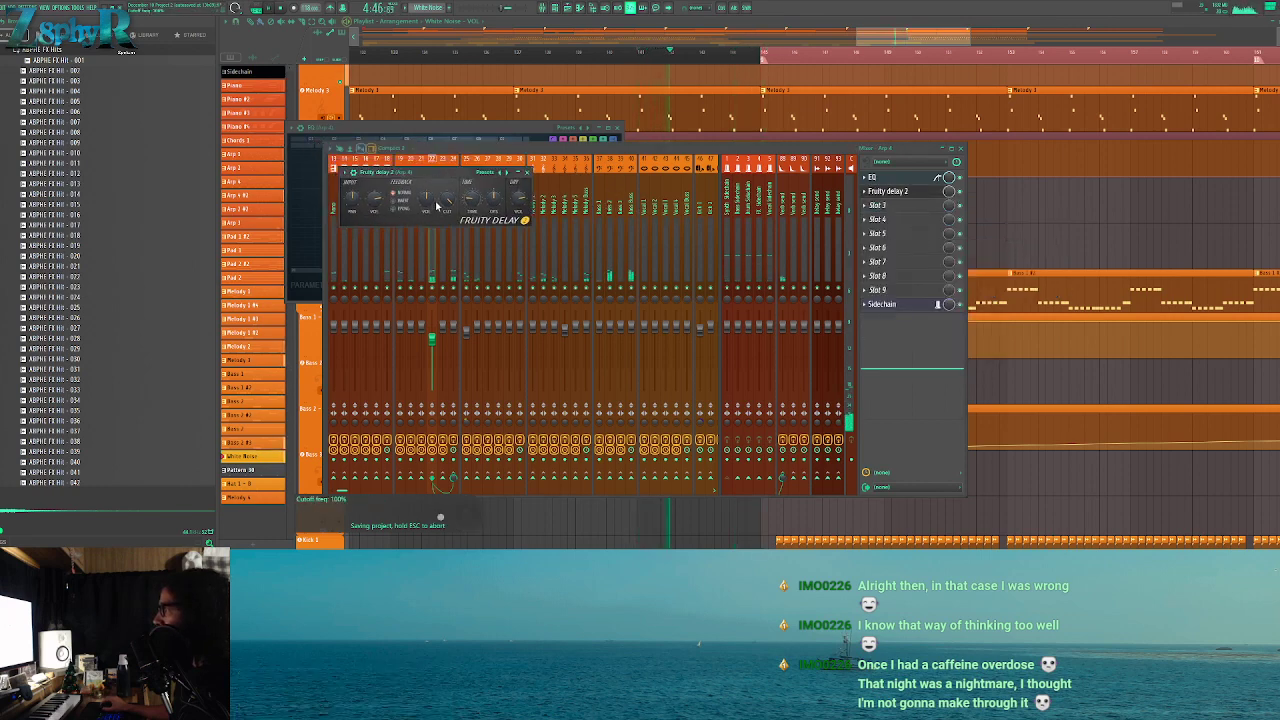
right_click(379, 199)
click(406, 260)
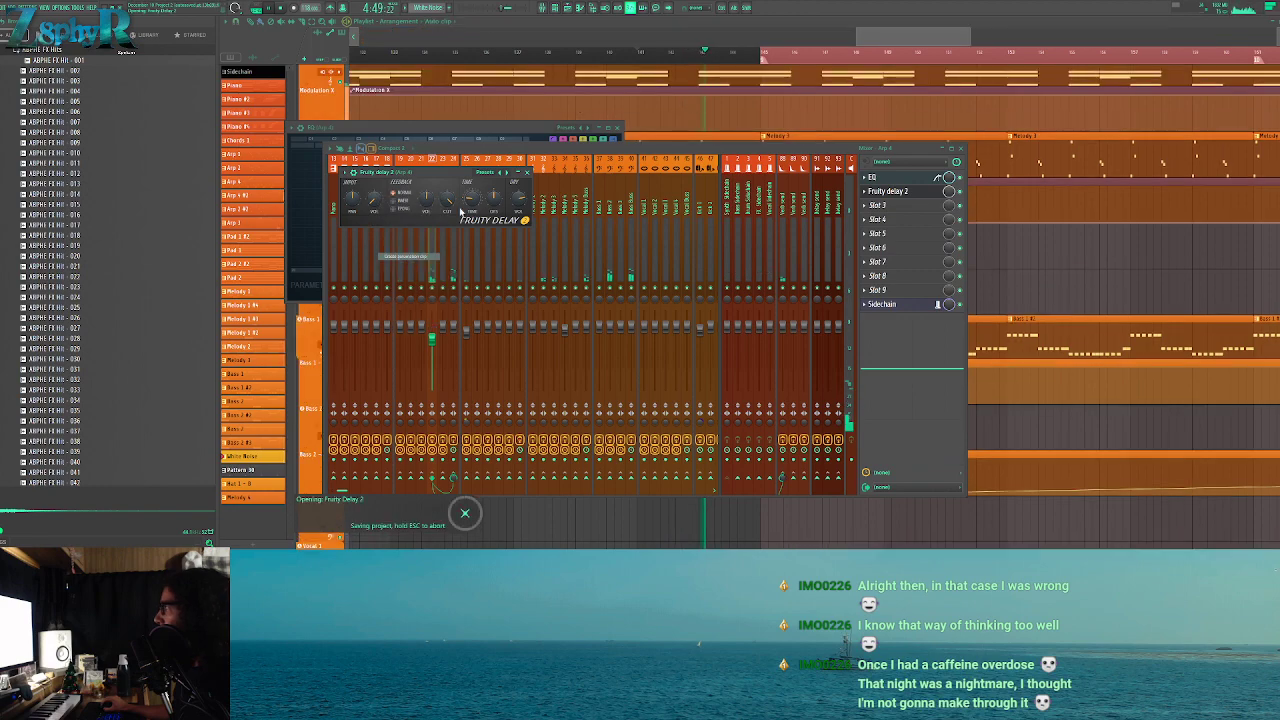
click(888, 88)
scroll(888, 88, down, 6)
scroll(848, 160, up, 5)
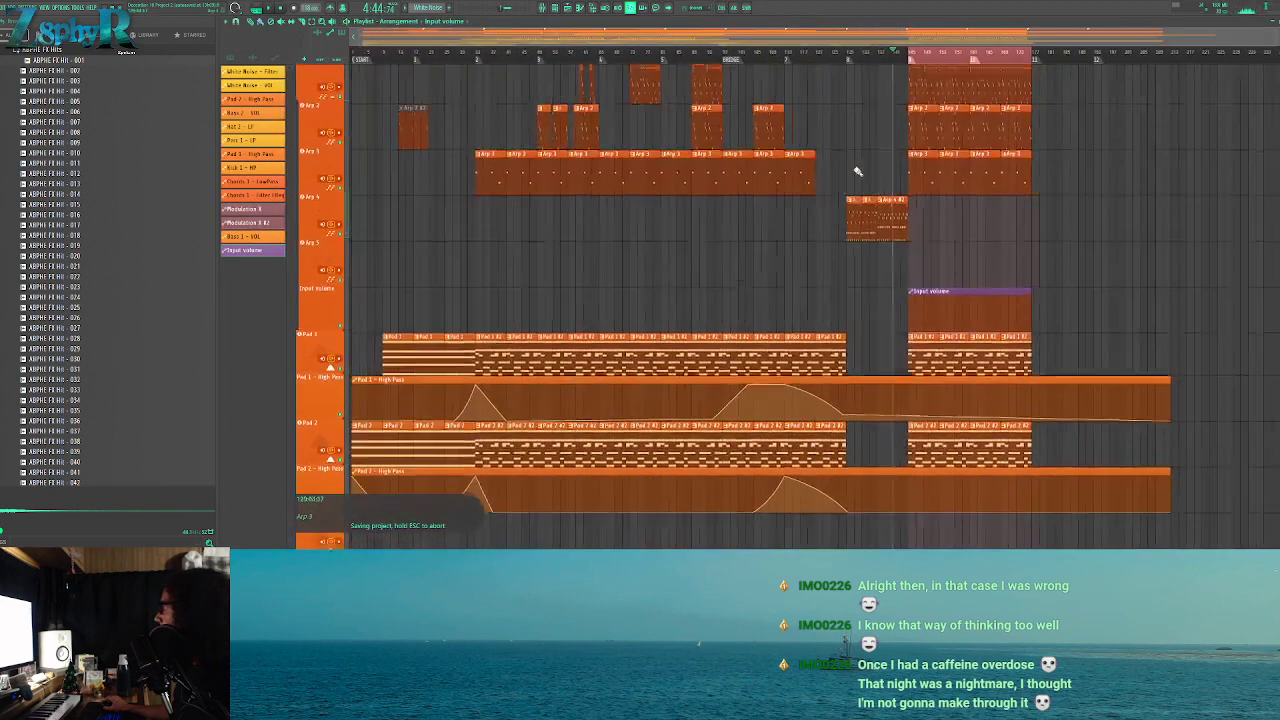
Place the Input volume track below Arp 4, move its clip under the break, and shape a plateau rising into the final section
drag(326, 322, 311, 280)
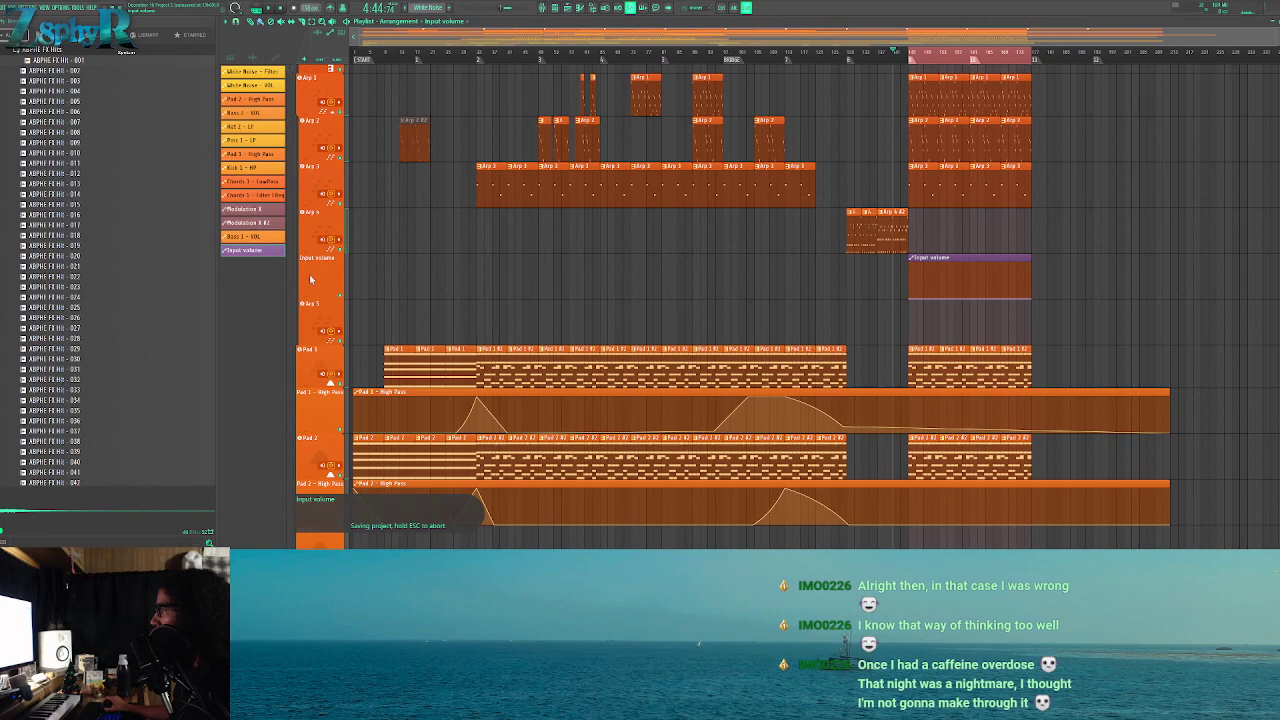
drag(826, 275, 880, 276)
scroll(1022, 274, up, 3)
scroll(866, 94, up, 4)
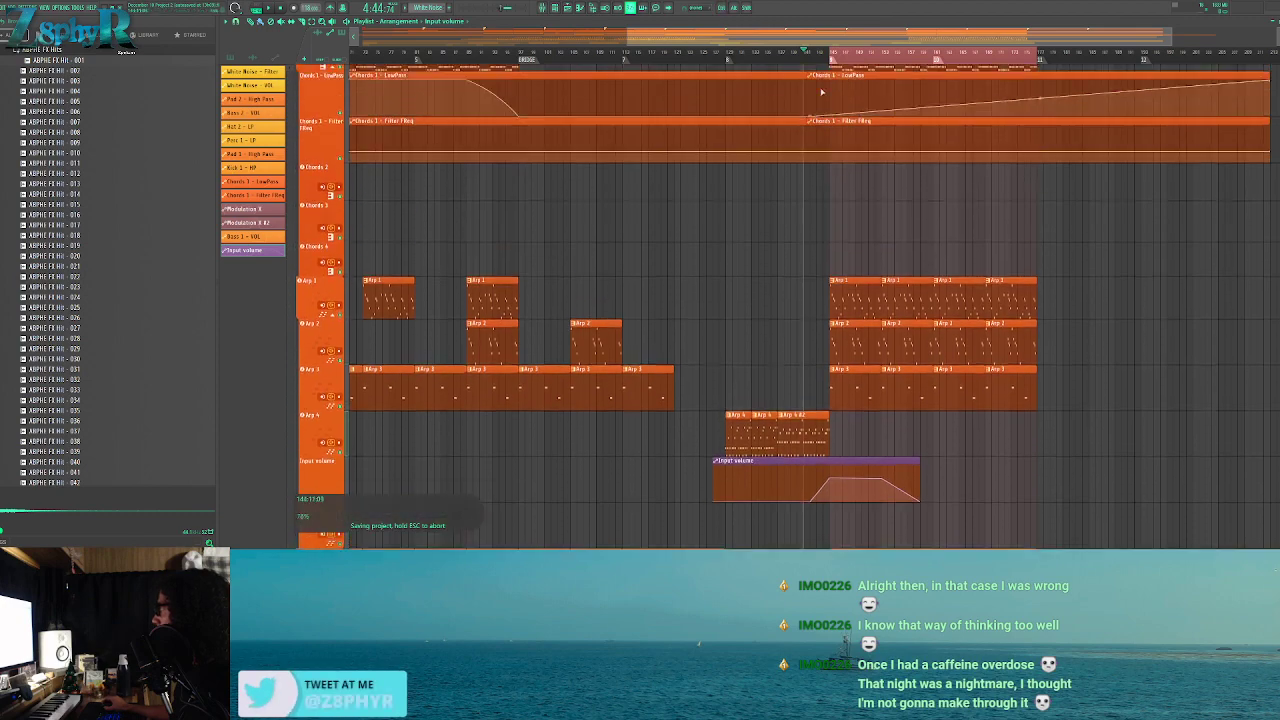
Play from the end of the break and steepen the Chords 1 - LowPass rise within the final section's opening bars
scroll(822, 92, down, 2)
click(808, 52)
scroll(822, 105, up, 1)
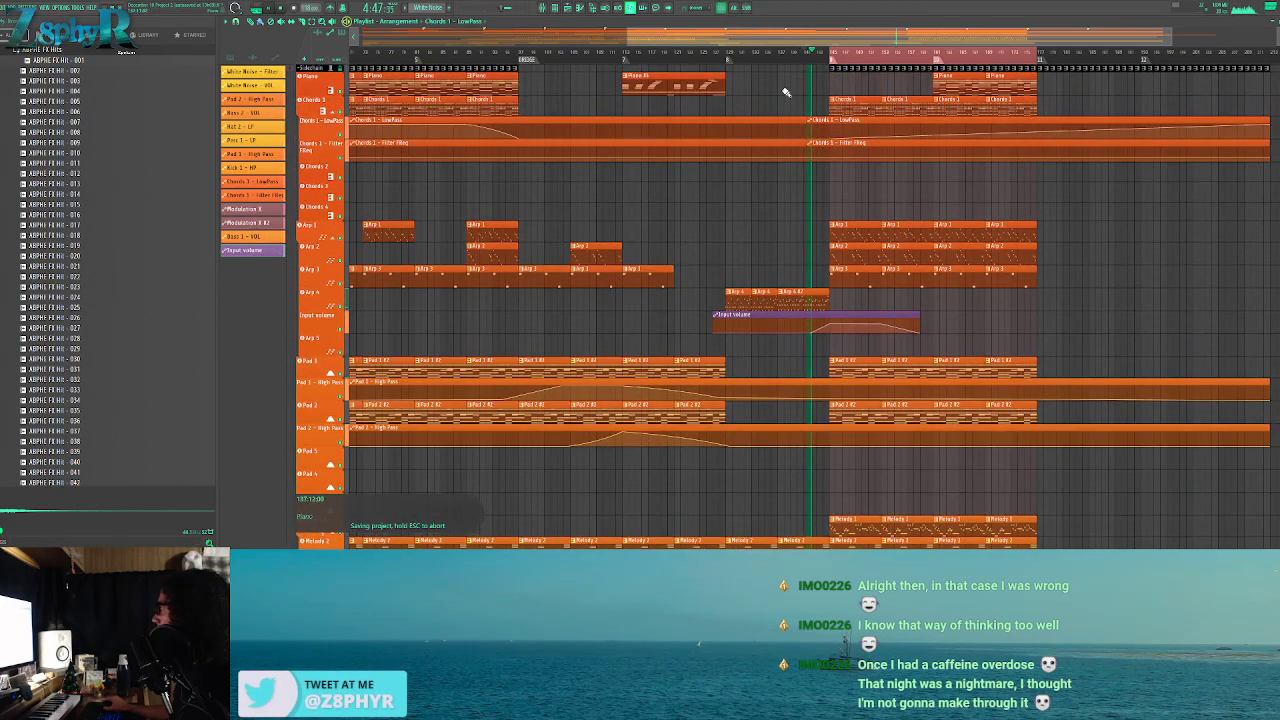
scroll(806, 110, down, 1)
scroll(806, 110, down, 2)
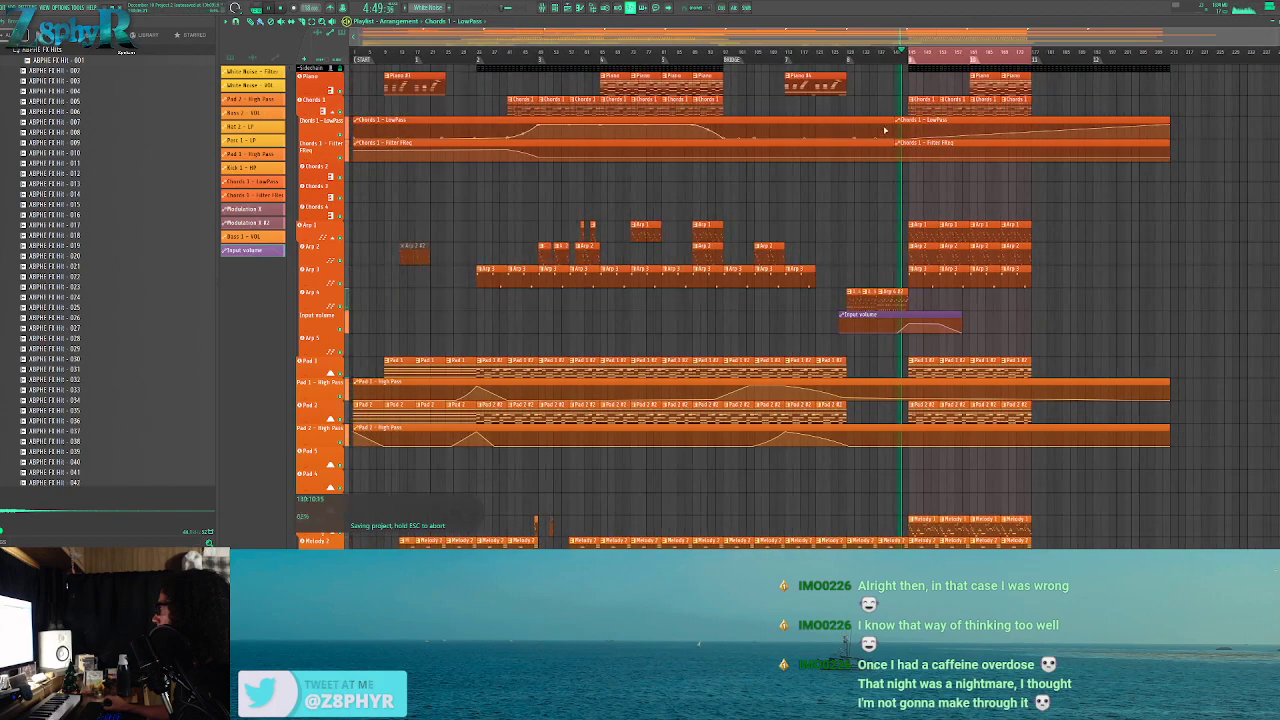
scroll(906, 135, up, 4)
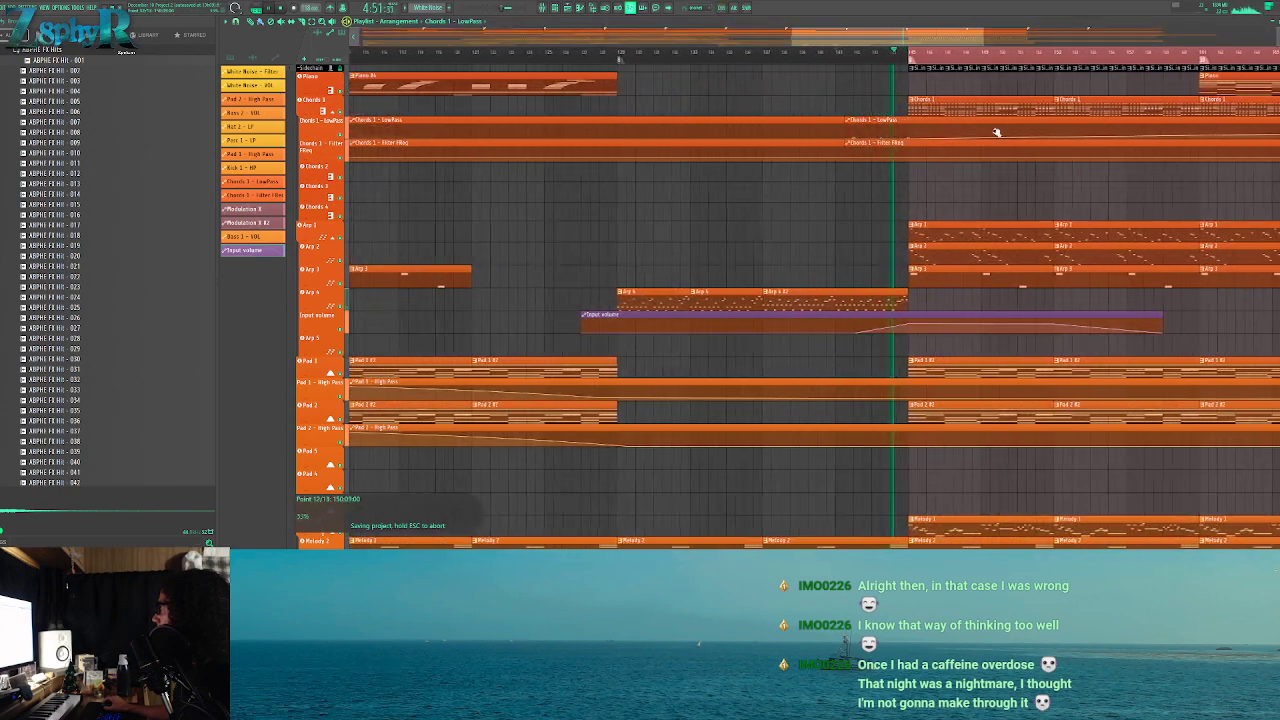
Shape a falling curve in the Chords 1 - Filter Freq automation at the start of the final section
scroll(906, 157, down, 4)
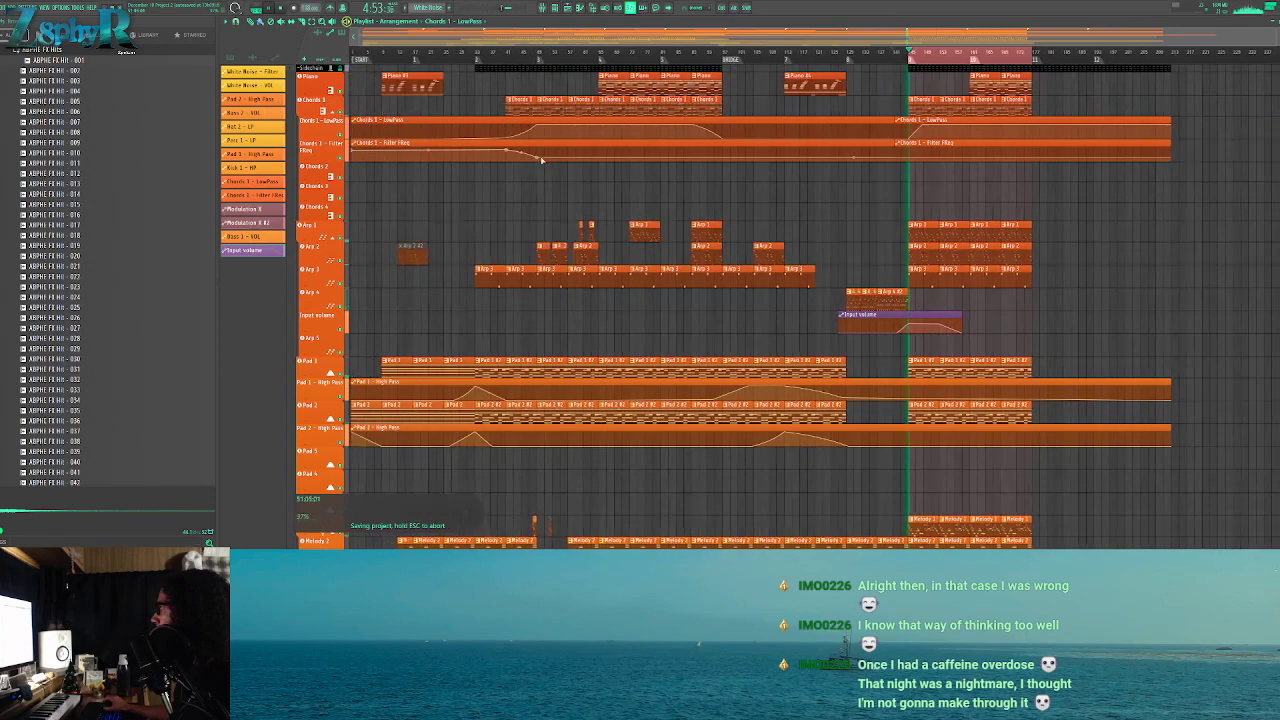
scroll(941, 175, up, 4)
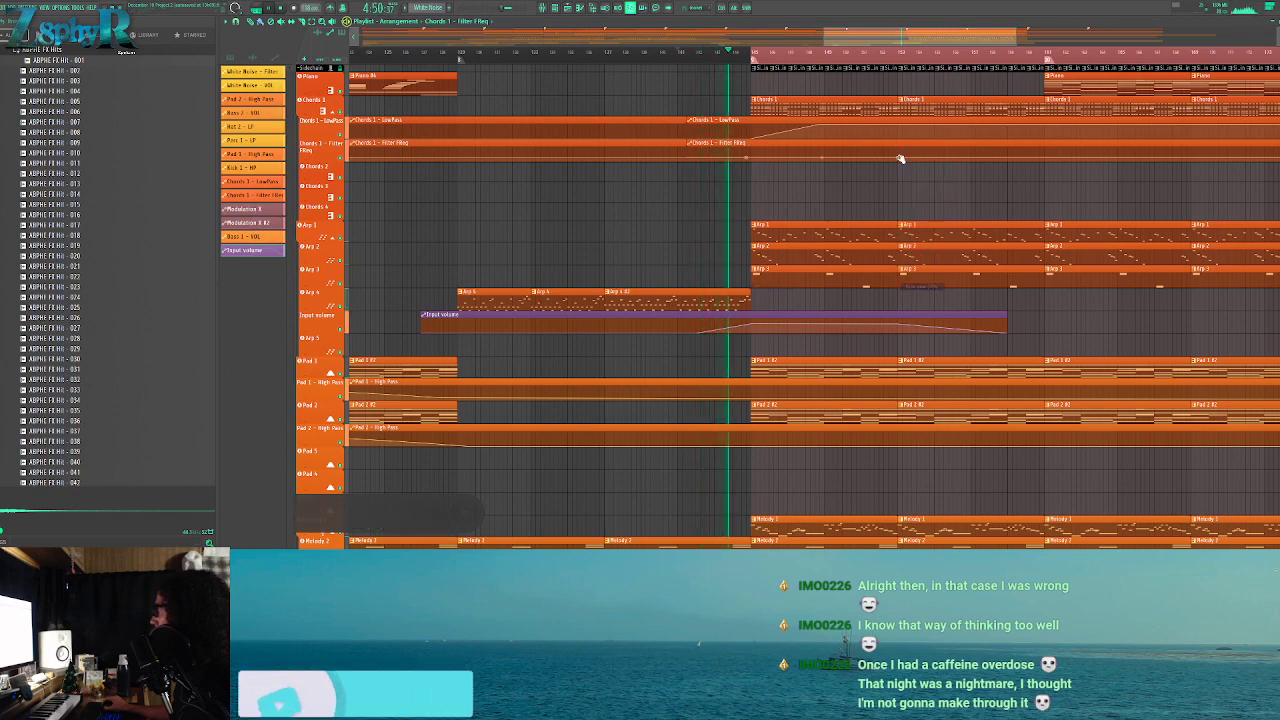
scroll(786, 194, down, 10)
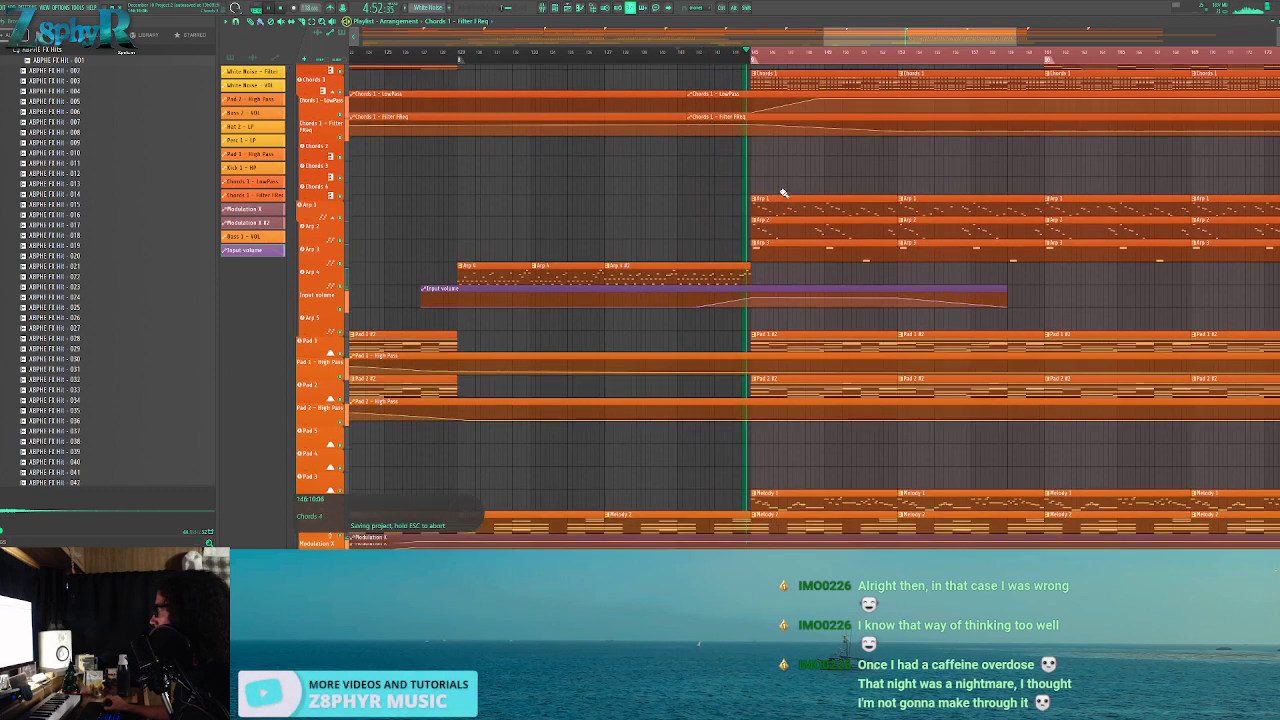
Make the Bass 1 - VOL automation rise ahead of the final section and delete that section's first Bass 1 clip
scroll(793, 230, down, 3)
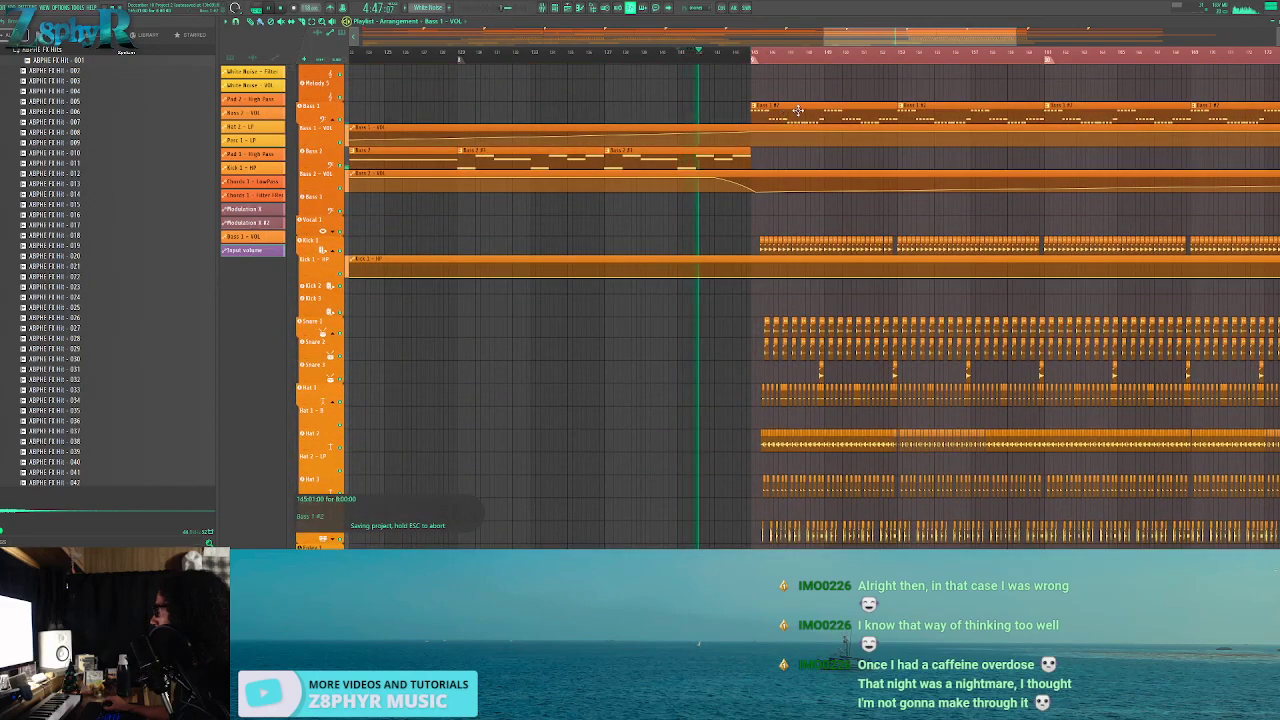
scroll(779, 186, down, 3)
scroll(779, 186, up, 3)
Fill the gap before the first Kick 1 clips so that the kick begins exactly at the final section's start
click(776, 174)
click(771, 179)
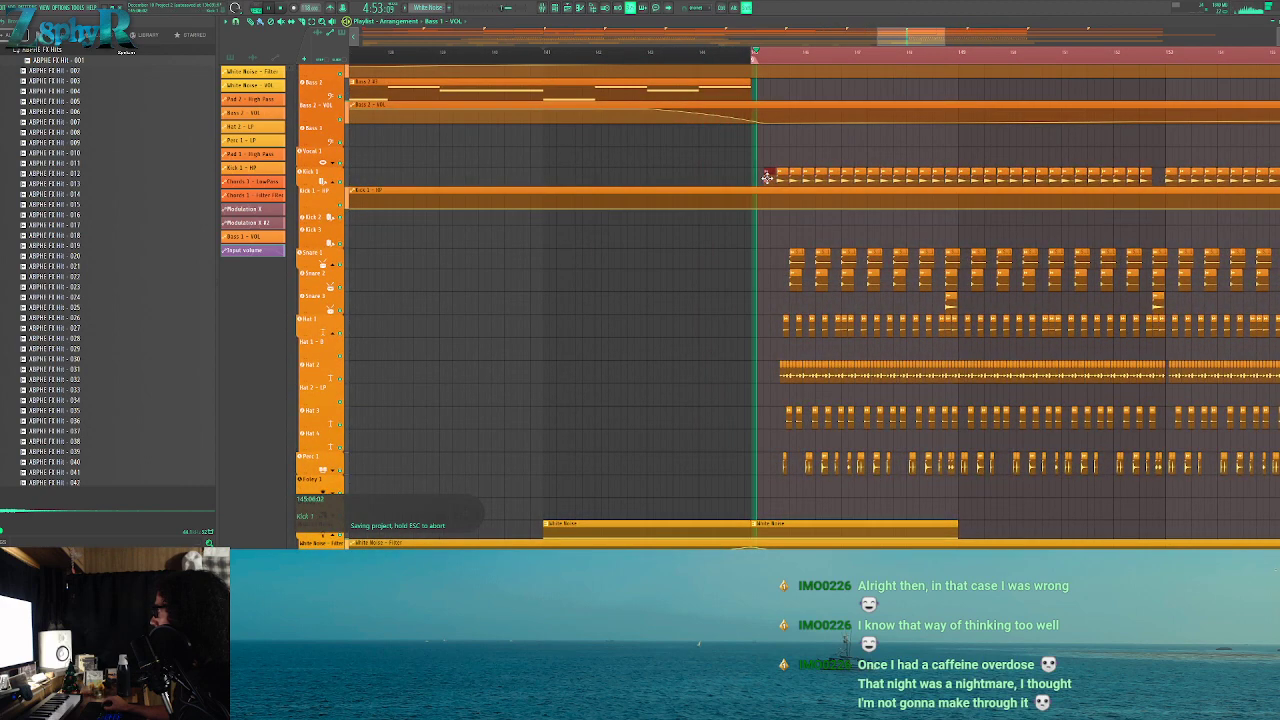
right_click(739, 206)
key(ctrl+z)
right_click(768, 175)
right_click(784, 176)
right_click(794, 174)
key(ctrl+z)
key(ctrl+z)
key(ctrl+z)
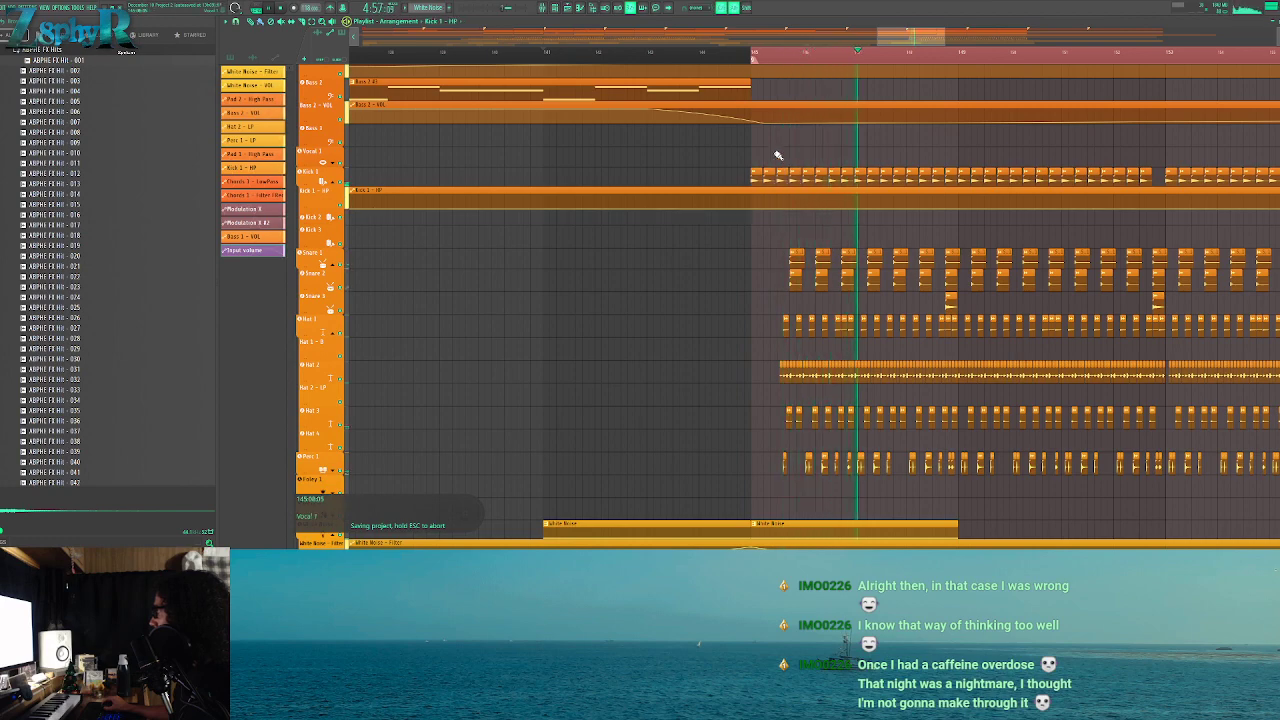
Play the end of the break into the final section and review the bass, arp, pad and melody automation
scroll(734, 197, up, 3)
click(545, 52)
scroll(748, 149, down, 5)
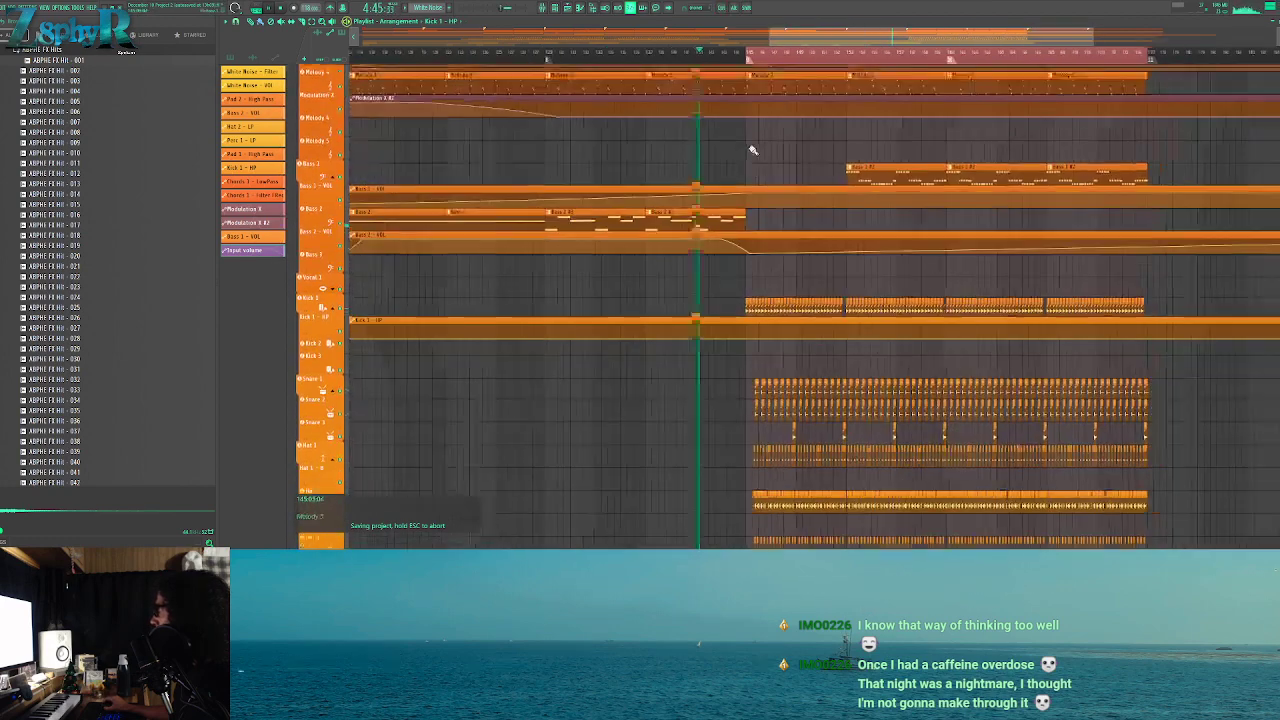
scroll(740, 158, up, 3)
scroll(734, 163, up, 2)
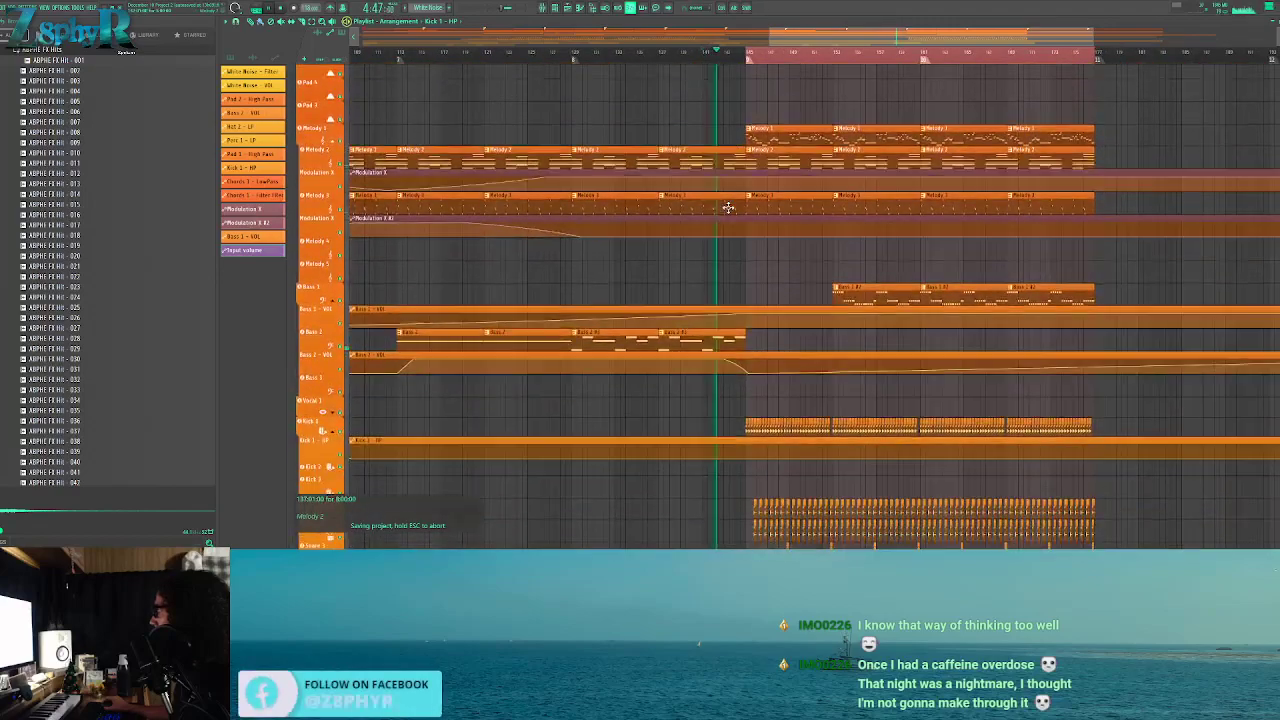
scroll(730, 210, up, 4)
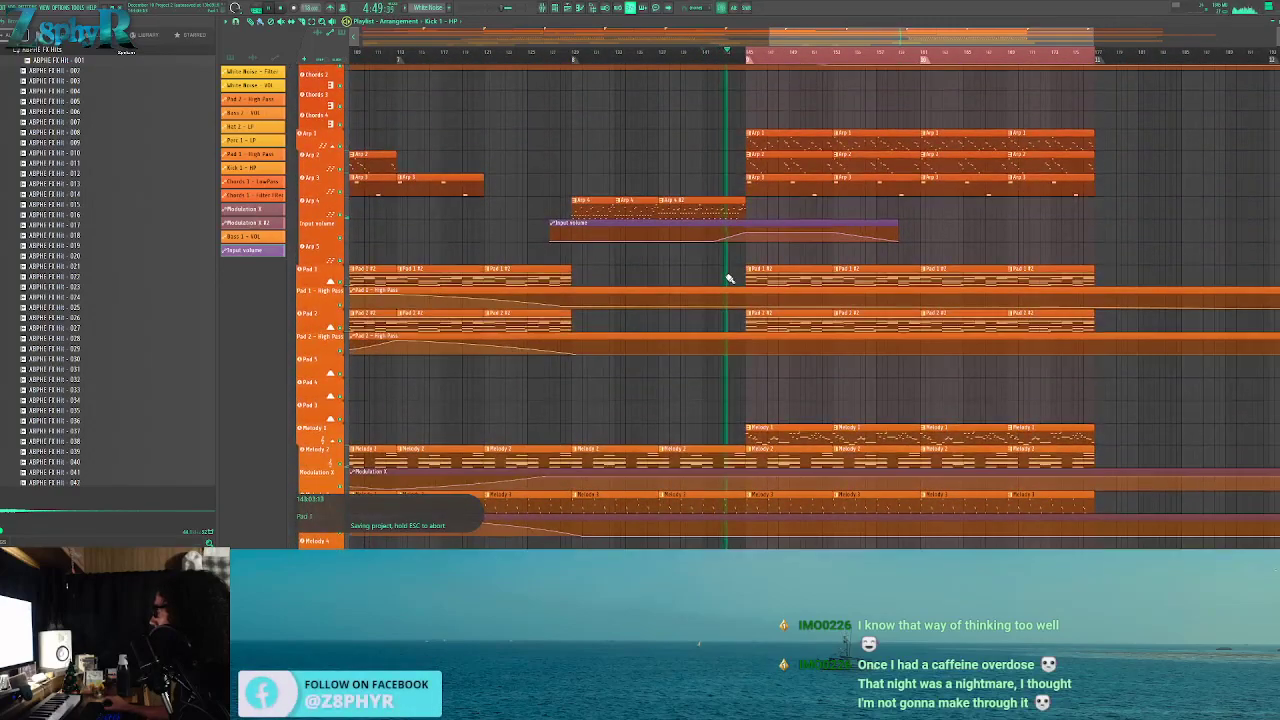
scroll(729, 277, down, 2)
scroll(731, 282, down, 1)
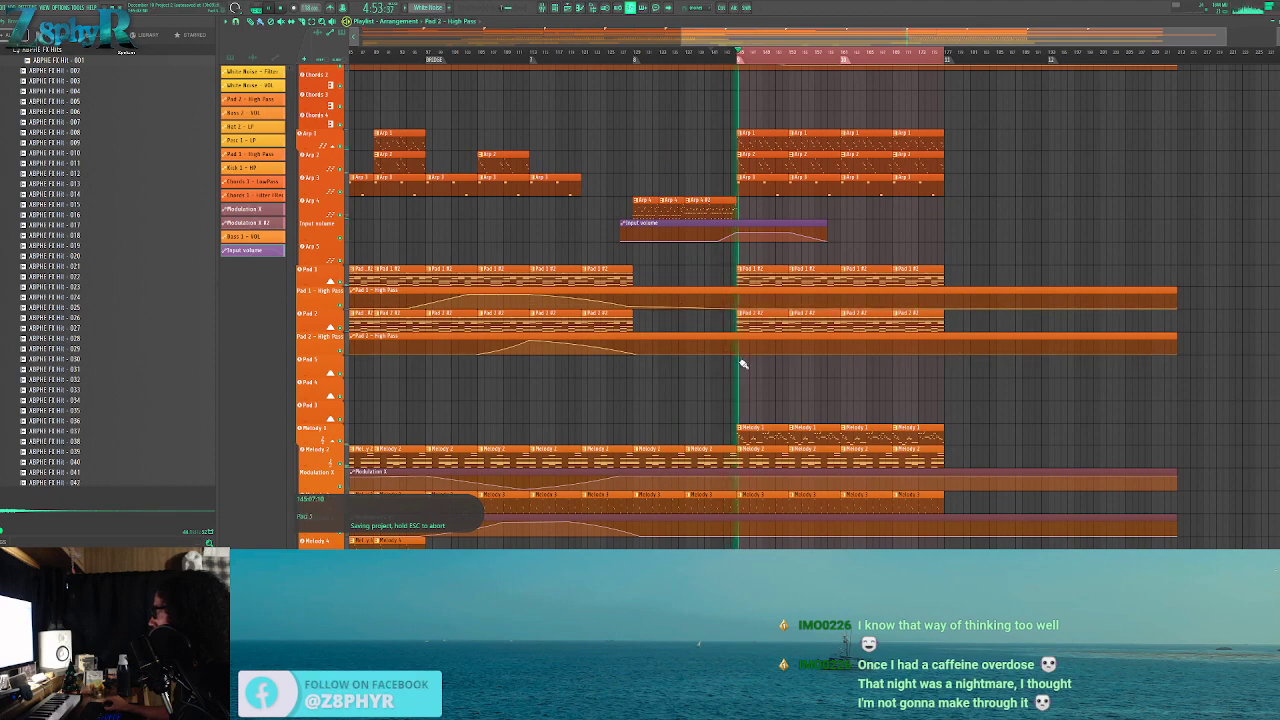
scroll(730, 320, down, 3)
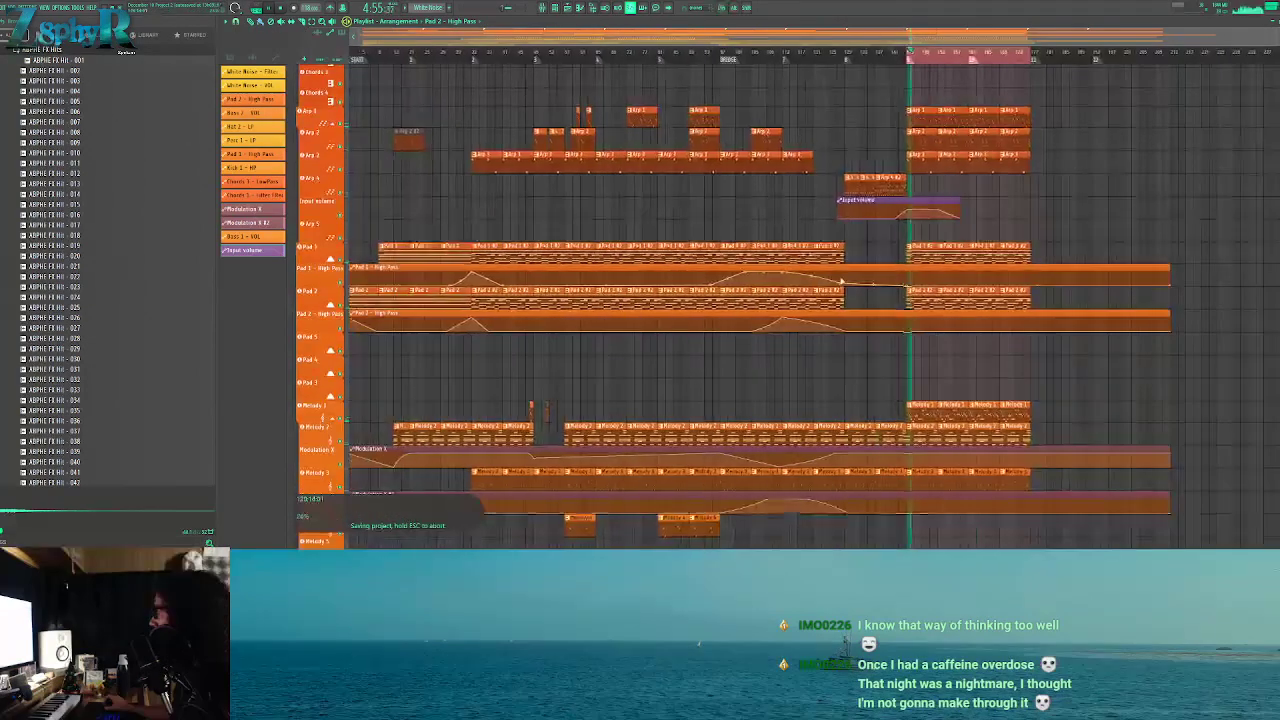
scroll(856, 306, down, 5)
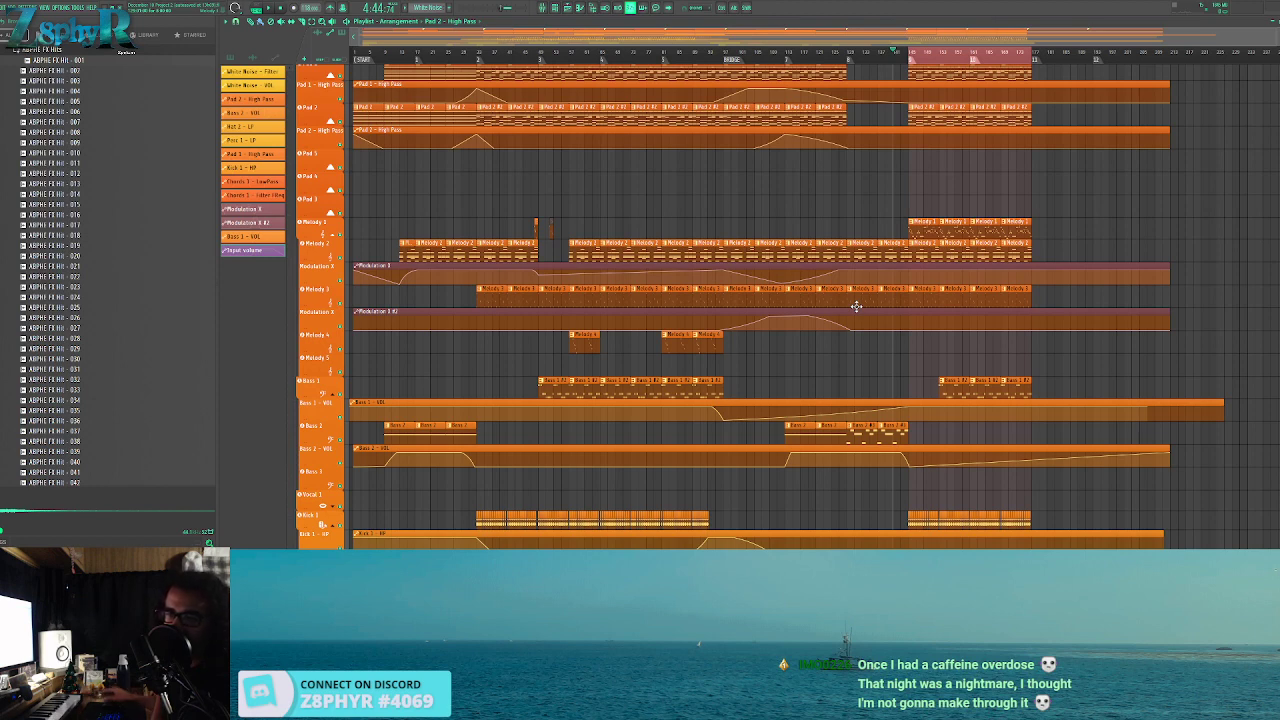
Save the project and play the lead-in to the final section with its drum tracks in view
key(ctrl+s)
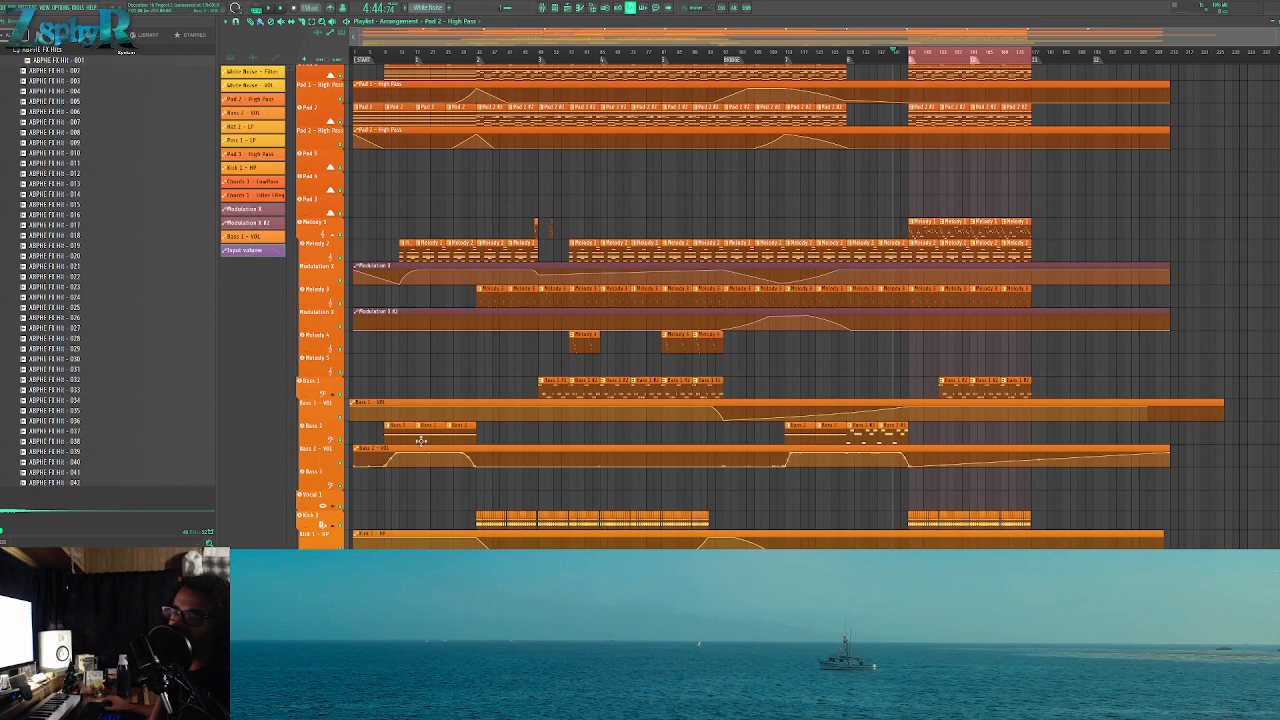
scroll(705, 400, down, 8)
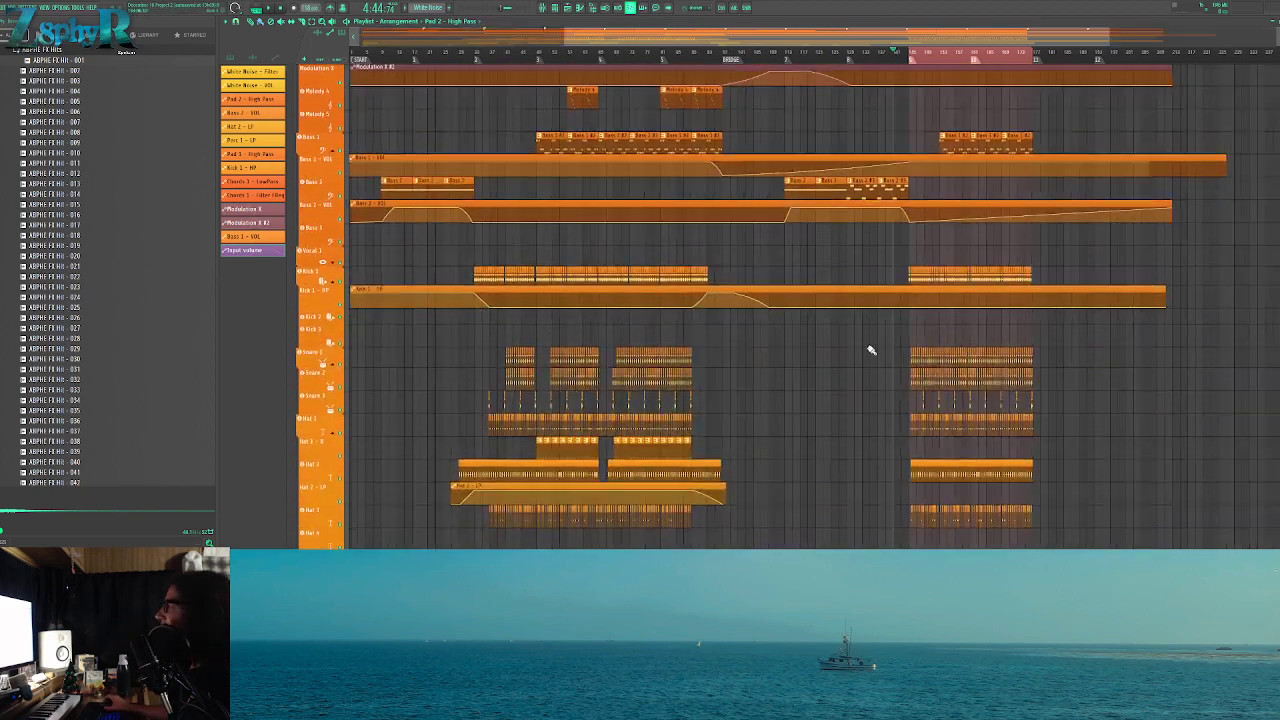
scroll(953, 240, up, 3)
drag(953, 240, 660, 260)
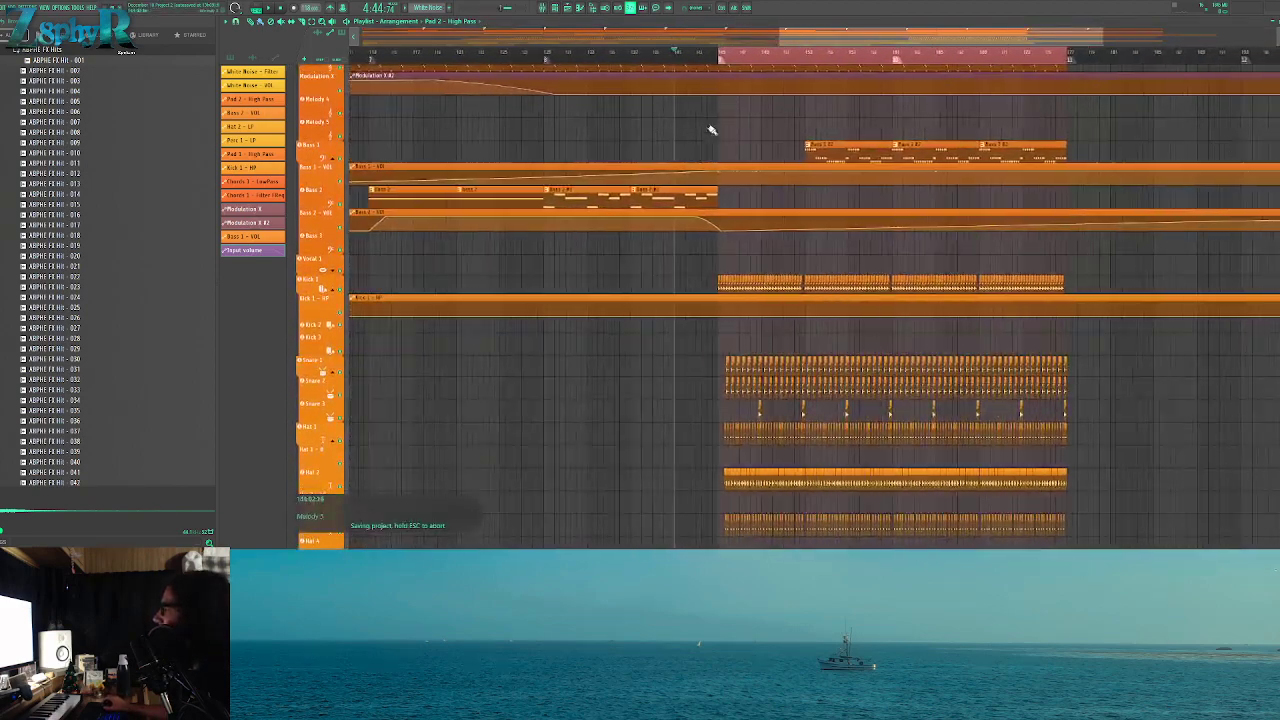
scroll(771, 277, down, 3)
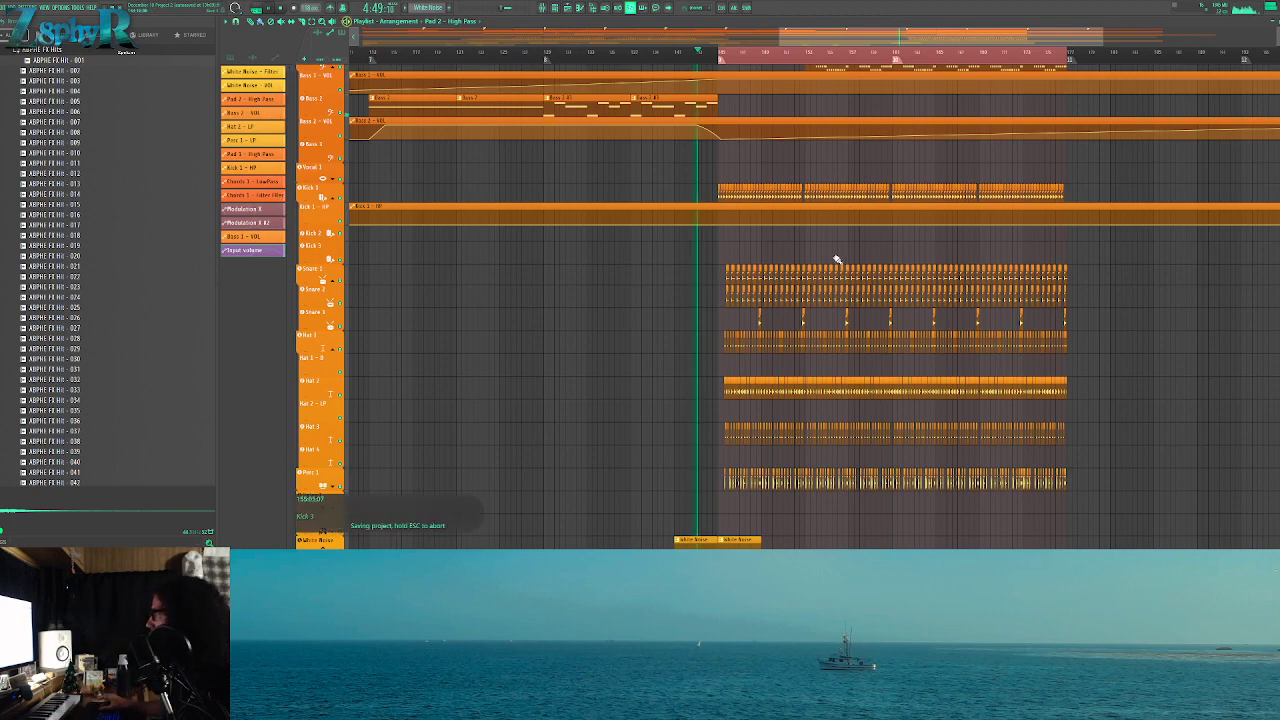
Delete the Snare 1, 2 and 3 clips from the final section's opening bars and extend Hat 2 back to the section's start
scroll(745, 236, up, 3)
scroll(745, 236, up, 4)
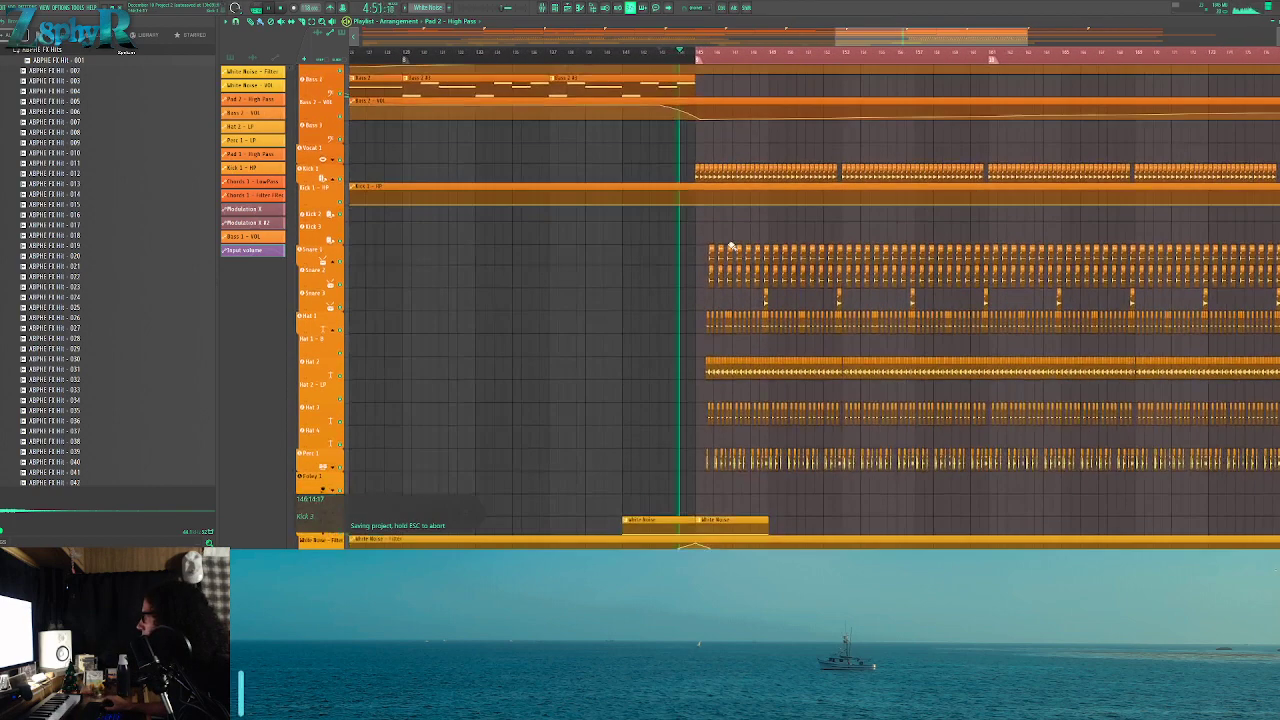
drag(932, 258, 688, 281)
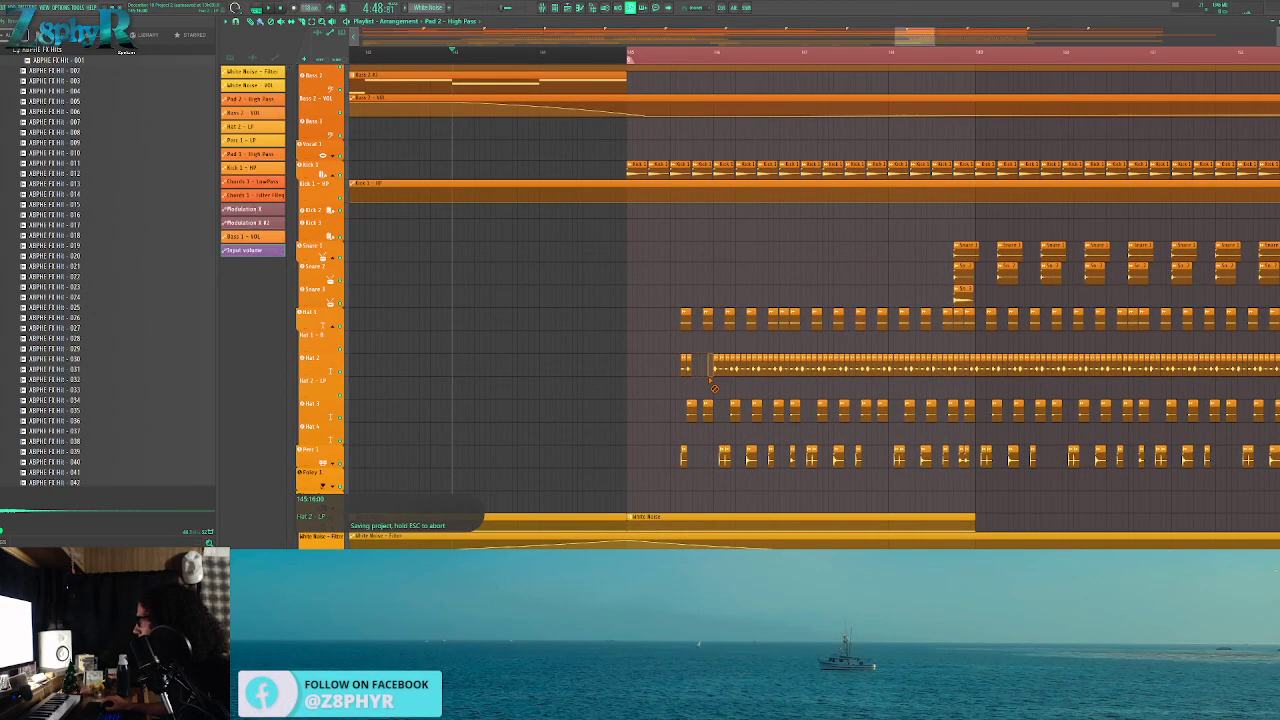
mouse_move(707, 370)
mouse_down()
mouse_move(801, 371)
mouse_move(702, 363)
mouse_up()
scroll(643, 330, down, 3)
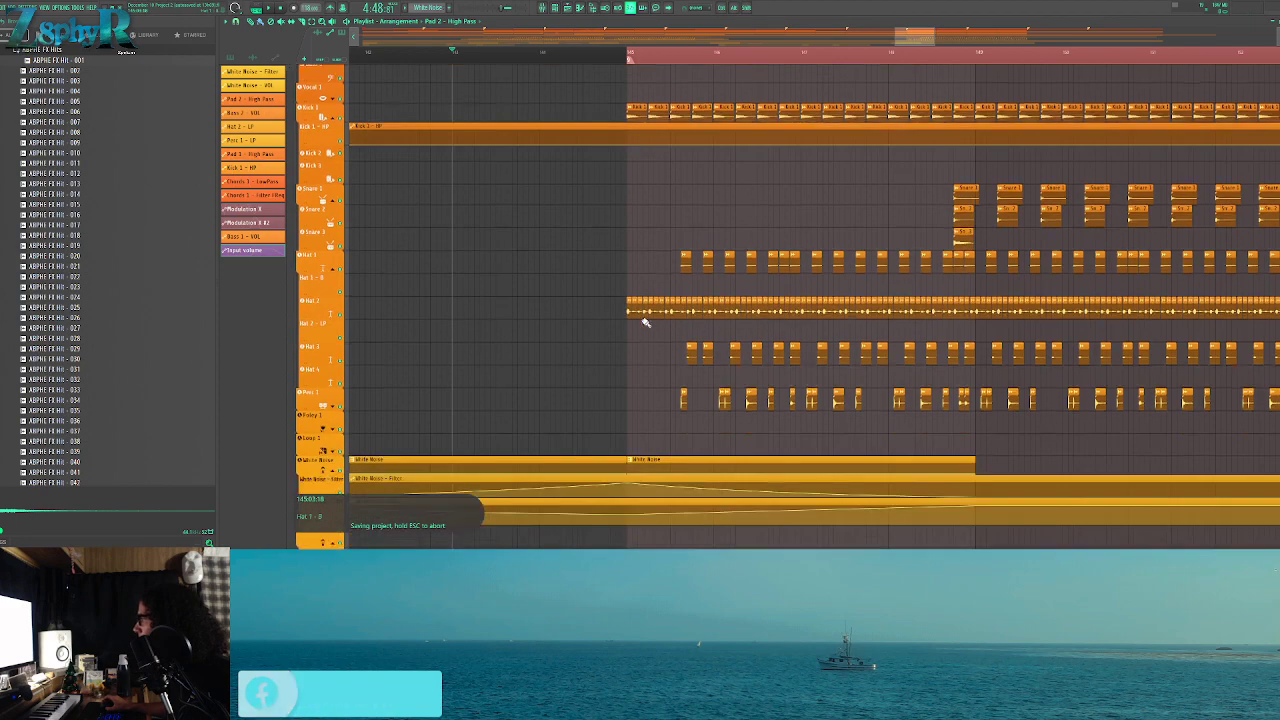
Delete the Perc 1 clips that lie above the White Noise clip at the start of the final section
drag(651, 360, 1214, 368)
ctrl+click(592, 263)
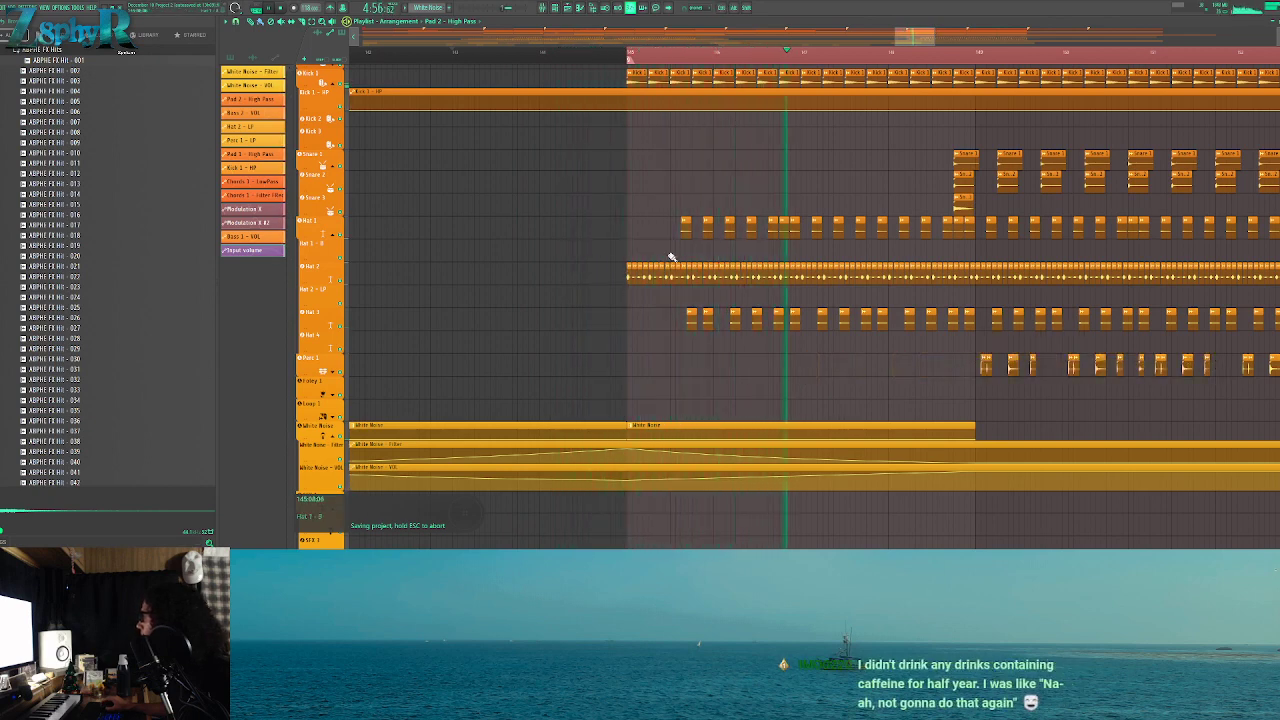
Remove Hat 3 from the final section's first two bars and extend the Hat 2 - LP automation over the section, rising at its start
drag(656, 328, 799, 319)
scroll(455, 303, up, 2)
scroll(448, 302, down, 4)
scroll(440, 305, down, 4)
drag(500, 300, 748, 312)
drag(372, 287, 940, 284)
key(ctrl+z)
drag(637, 281, 1145, 285)
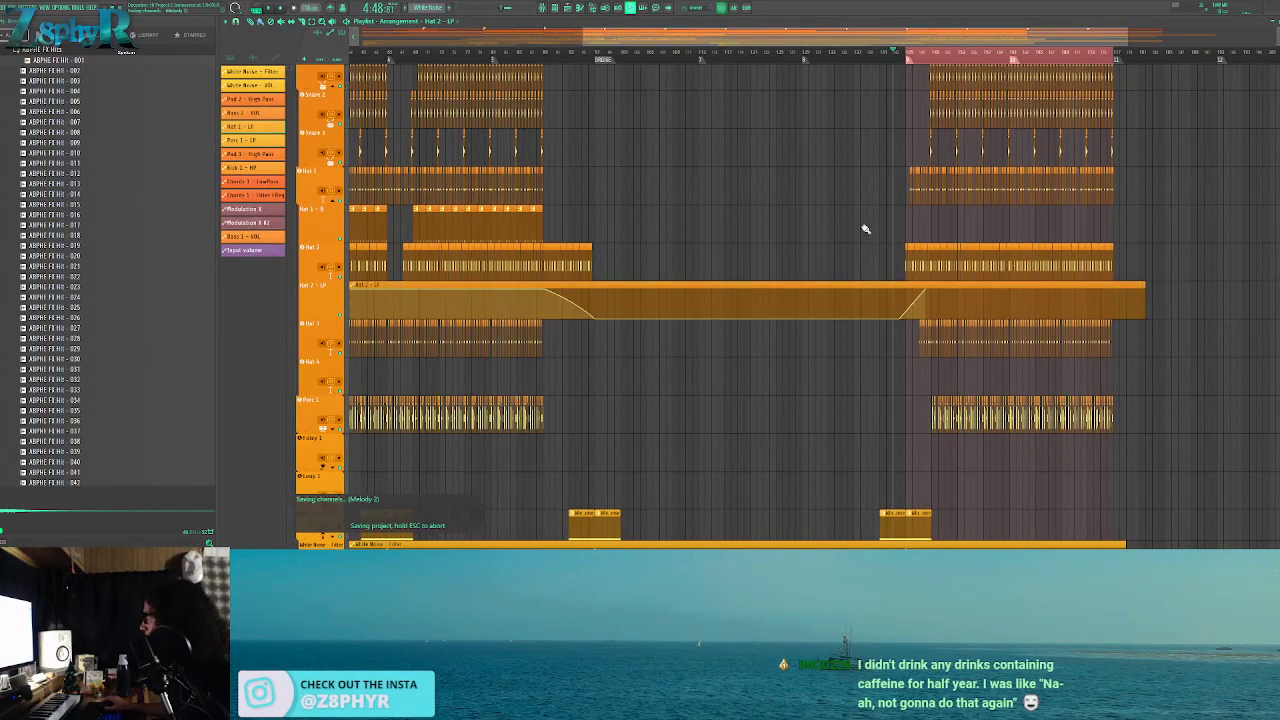
Play the start of the final section and review the chord automation and the arp and pad tracks
scroll(875, 230, up, 3)
scroll(909, 249, up, 3)
scroll(660, 267, right, 2)
scroll(650, 260, up, 6)
key(space)
scroll(705, 278, up, 8)
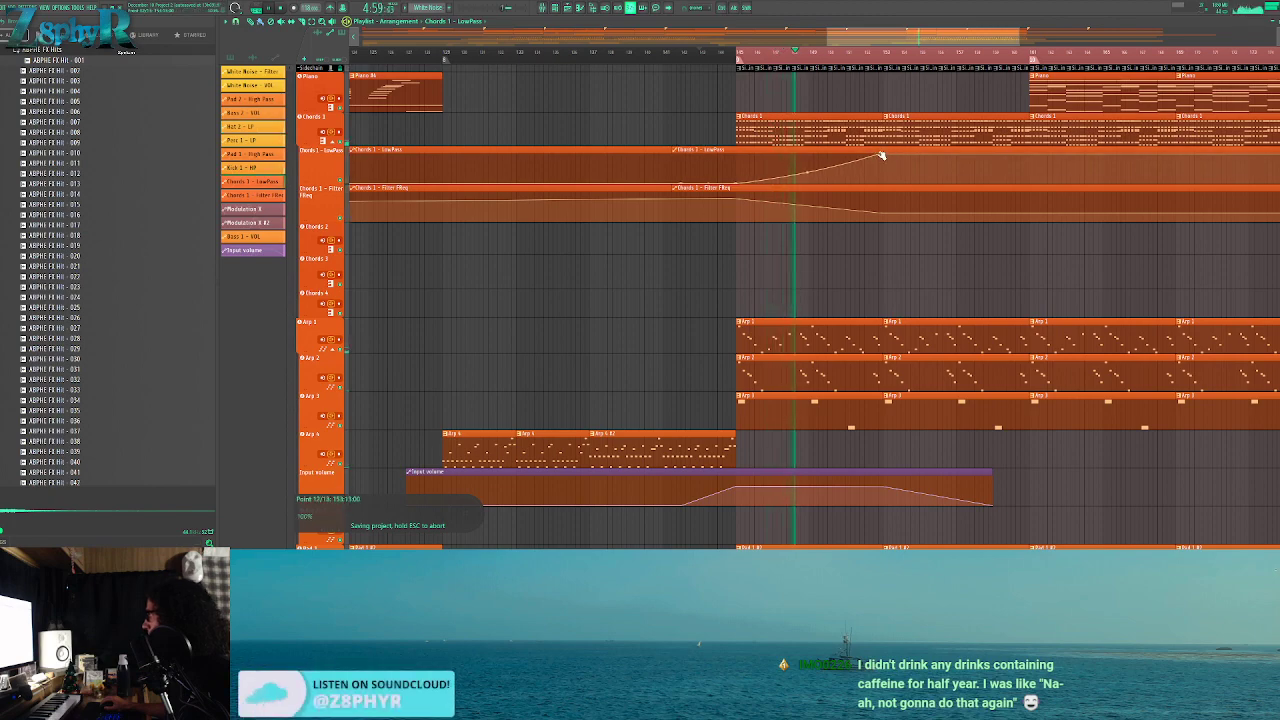
scroll(814, 252, down, 3)
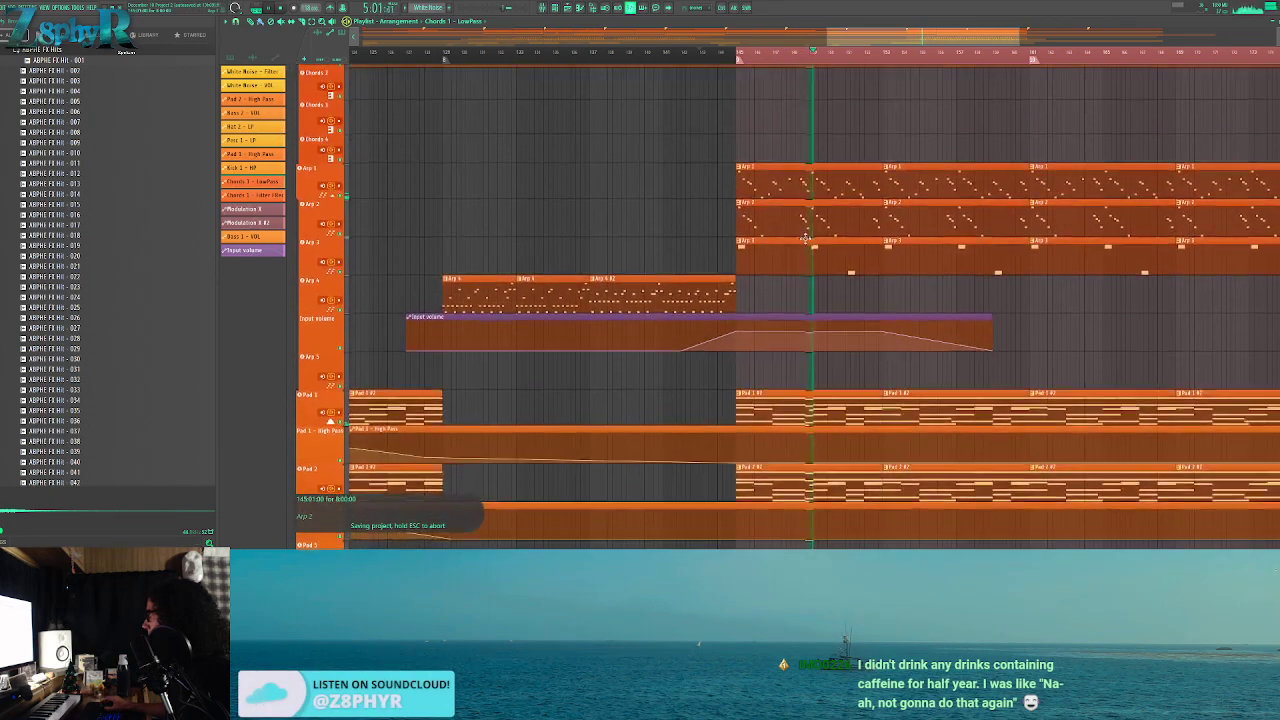
Delete all the Melody 1 clips from the final section
scroll(777, 229, down, 6)
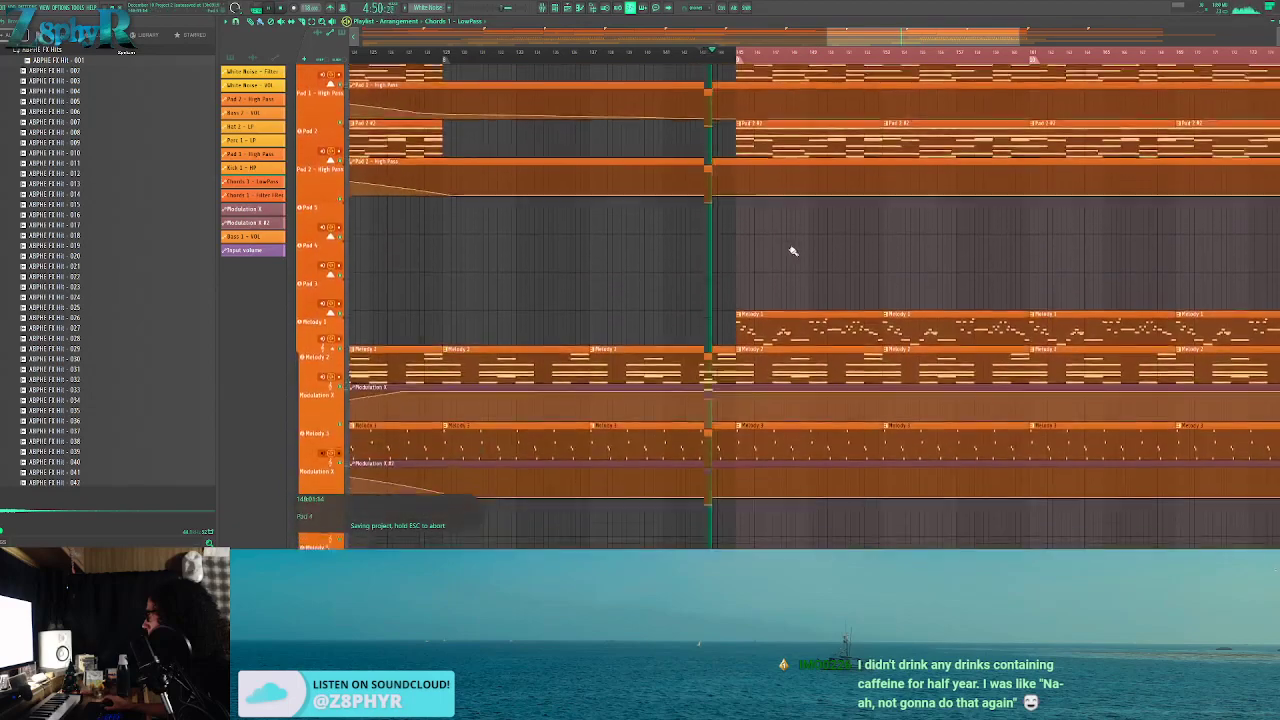
right_click(1080, 290)
right_click(1190, 290)
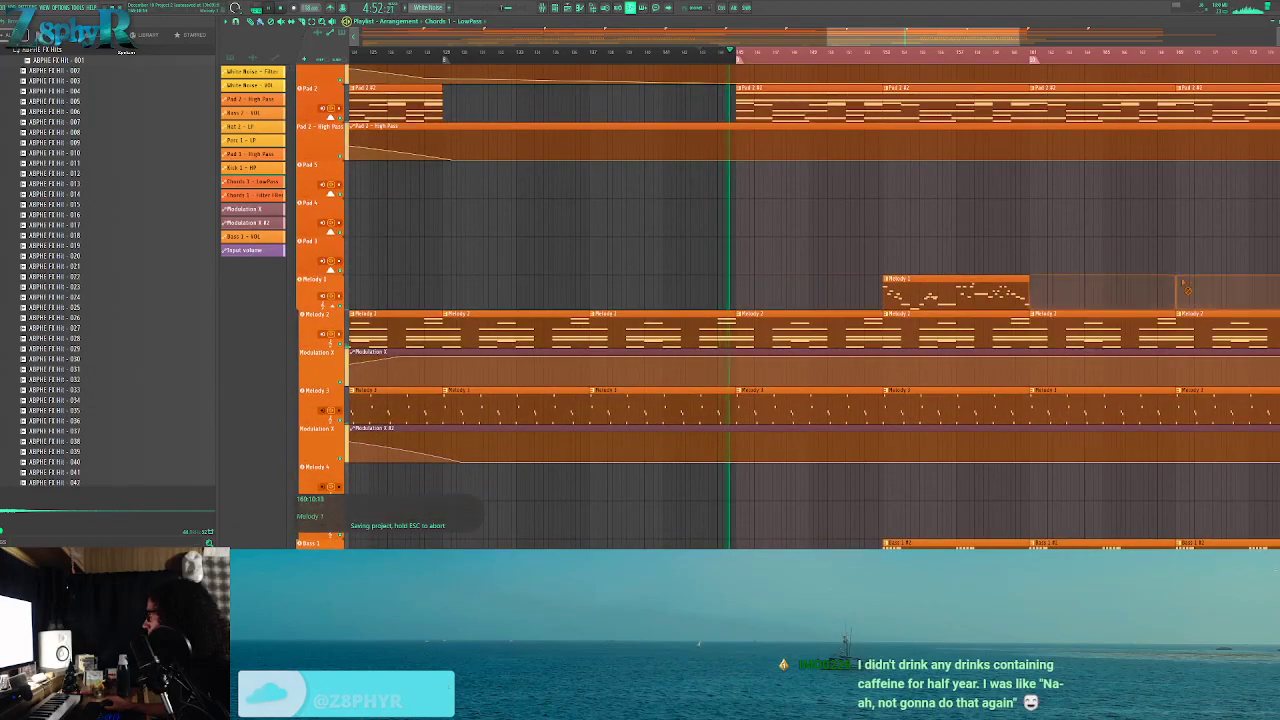
right_click(950, 289)
Stretch the Hat 2 - LP rise until eight bars into the final section and bend it into a gradual curve
scroll(780, 277, down, 3)
scroll(765, 270, down, 5)
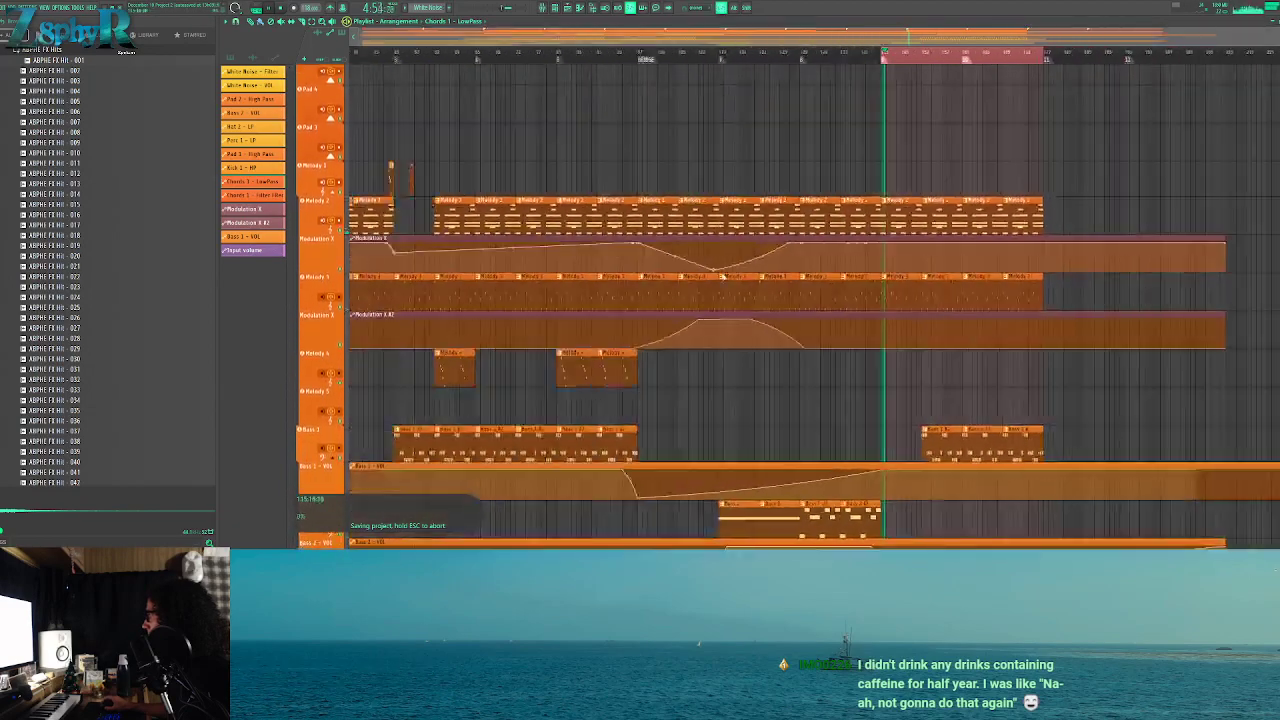
scroll(863, 331, down, 6)
scroll(896, 347, down, 6)
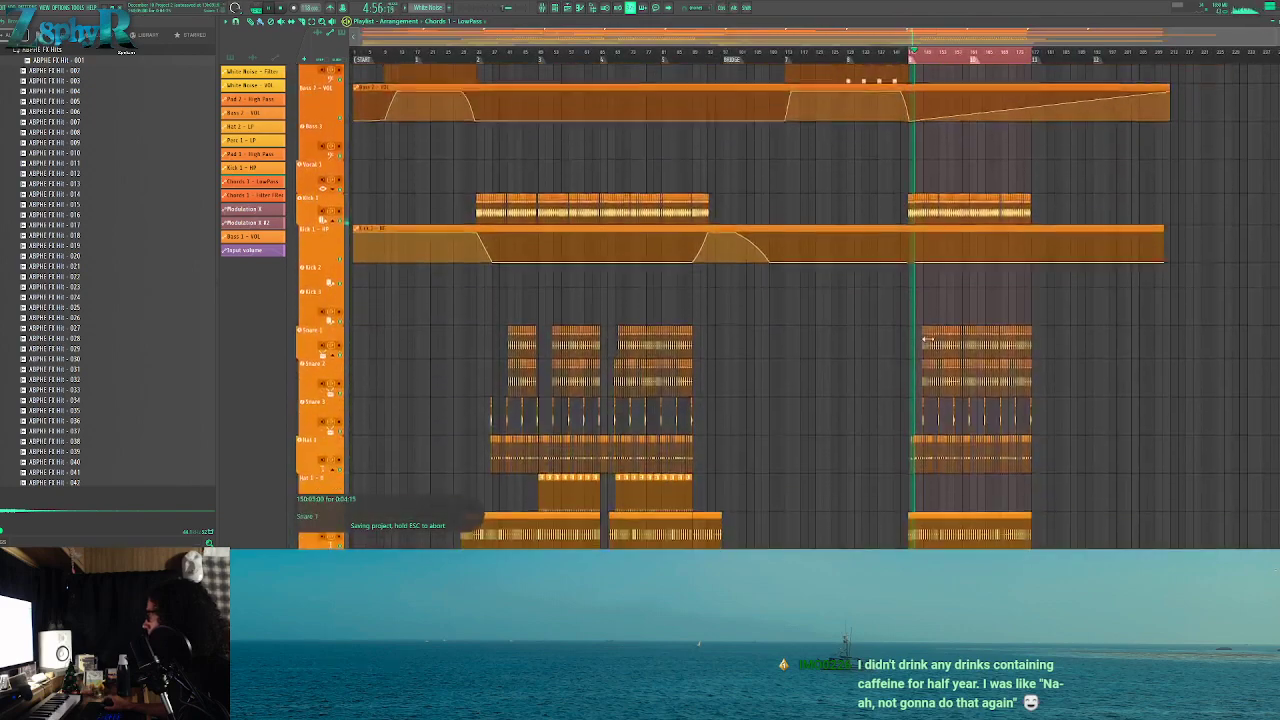
scroll(910, 345, up, 3)
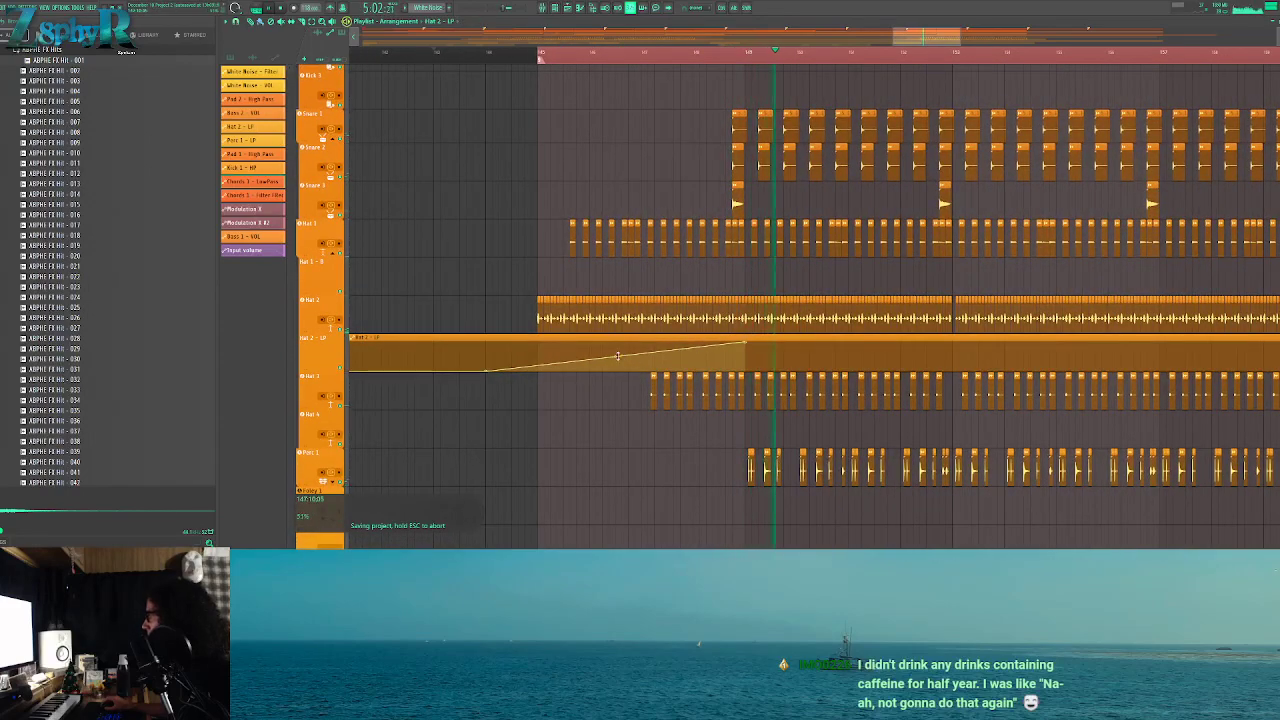
scroll(655, 305, up, 2)
scroll(690, 303, down, 4)
scroll(780, 351, up, 3)
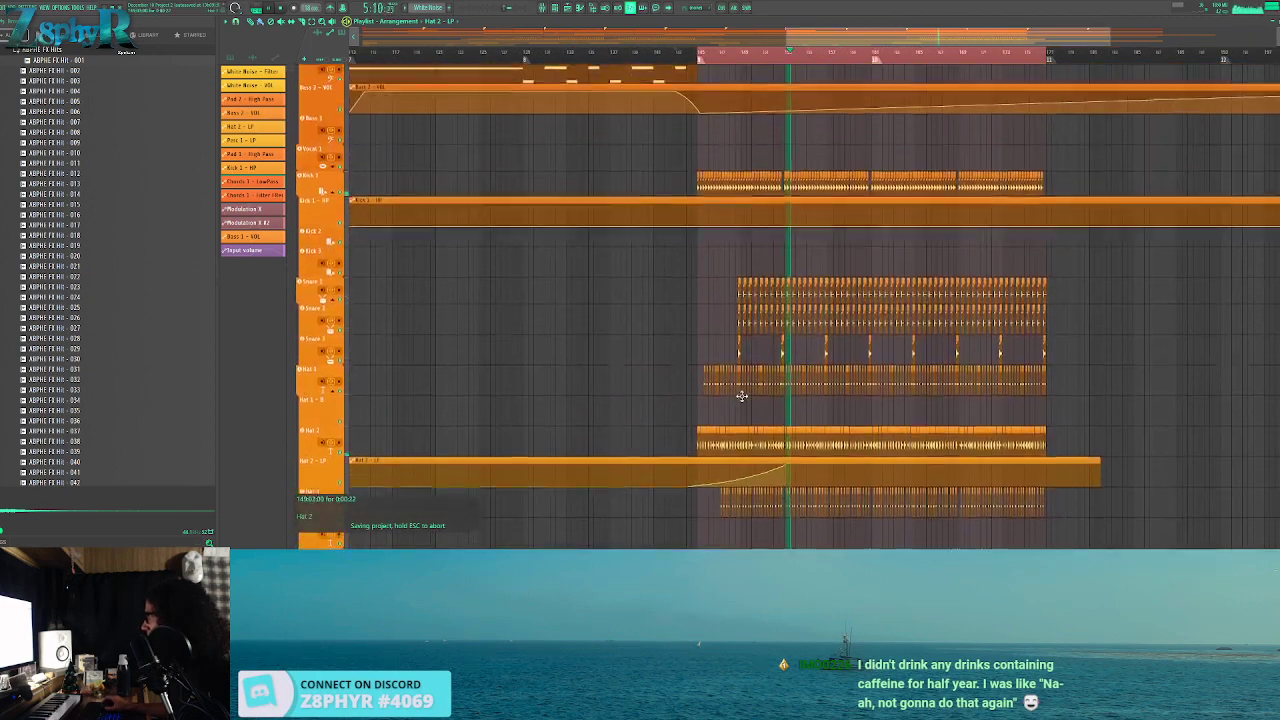
Copy the second group of Hat 1 pattern clips from the earlier section into the final section on the same track
scroll(722, 389, down, 2)
scroll(690, 391, down, 4)
scroll(735, 376, down, 3)
drag(732, 366, 646, 357)
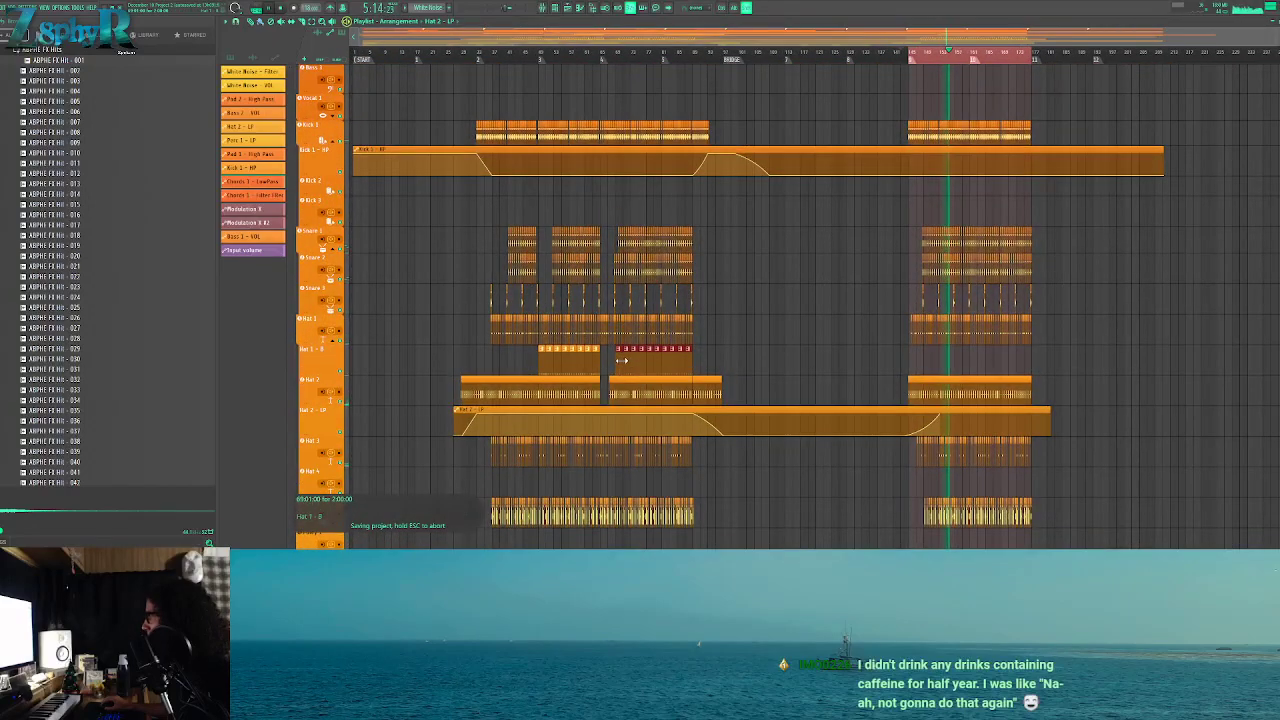
scroll(960, 285, up, 5)
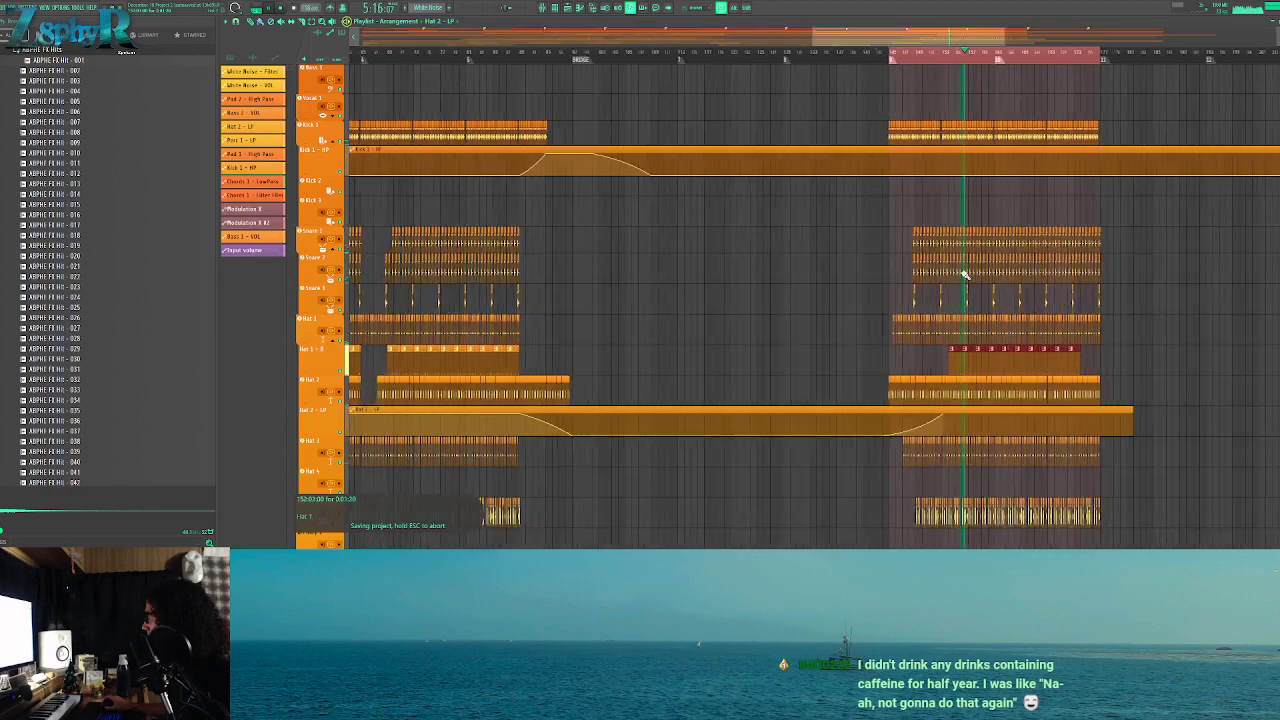
Delete the Arp 1 clips from the final section's first half and the Arp 2 clips from its second half
scroll(837, 306, up, 6)
scroll(800, 290, right, 2)
scroll(729, 275, up, 10)
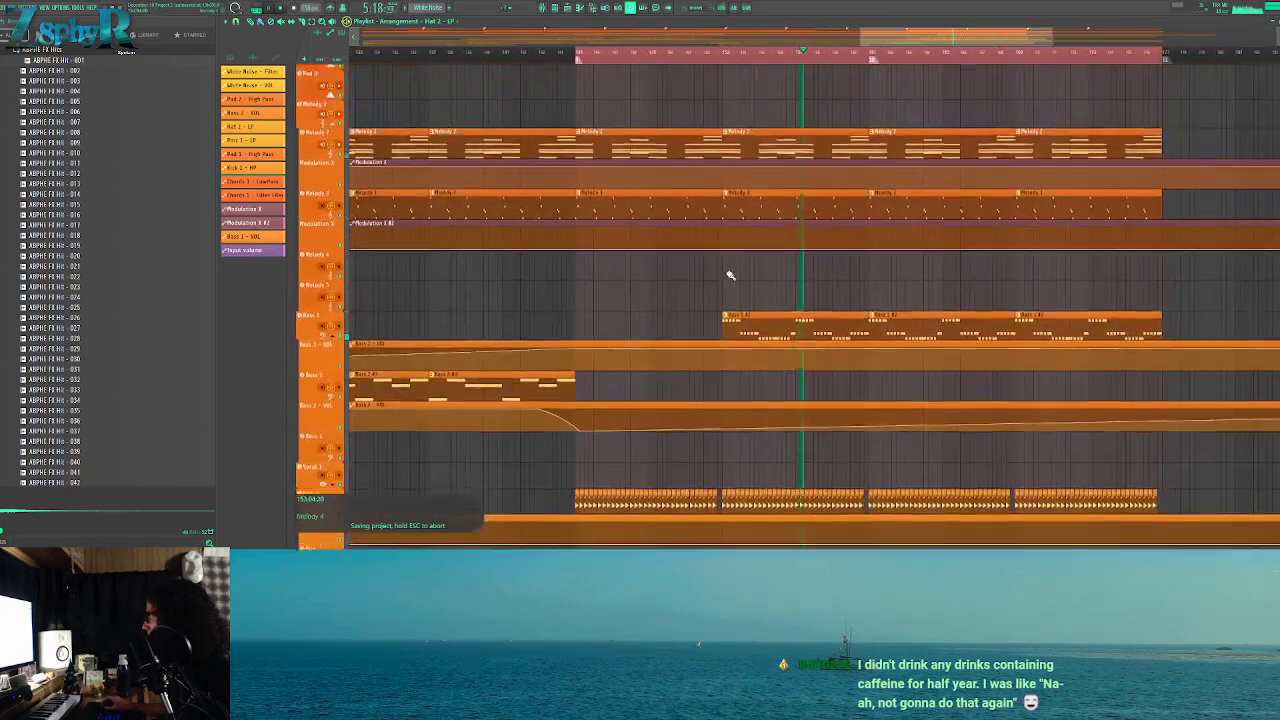
scroll(736, 260, down, 2)
scroll(736, 257, up, 3)
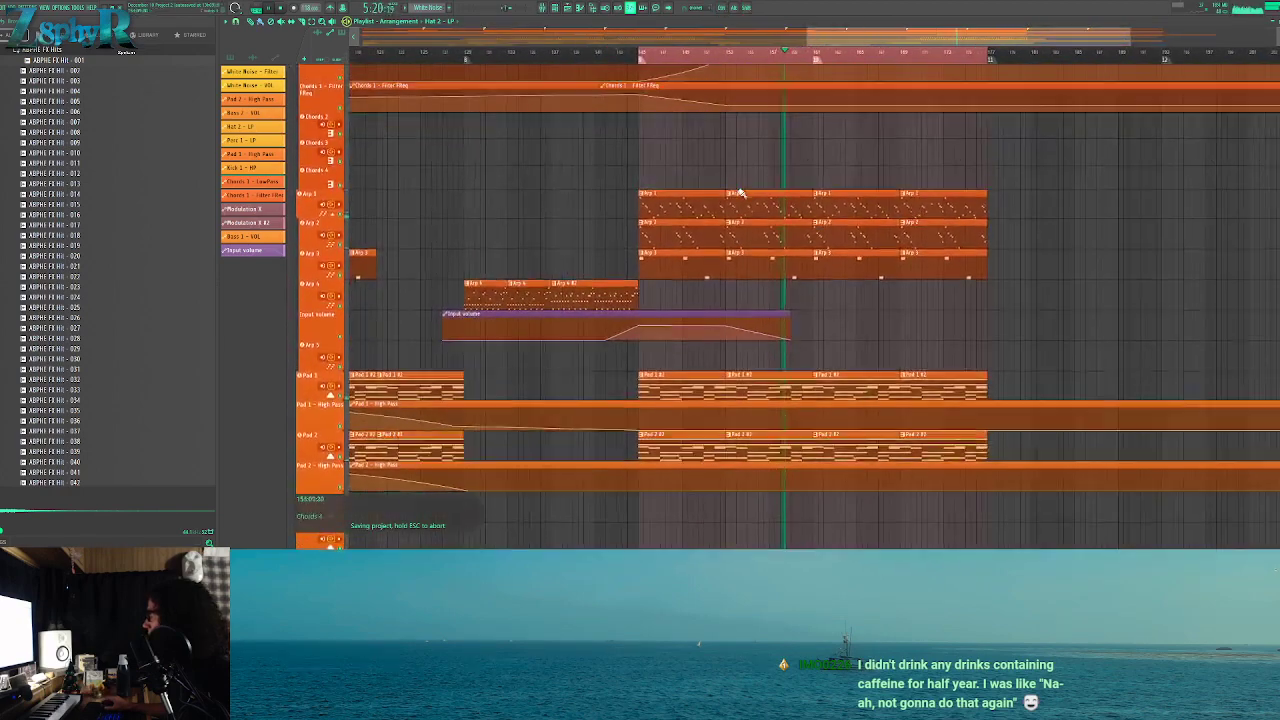
right_click(703, 212)
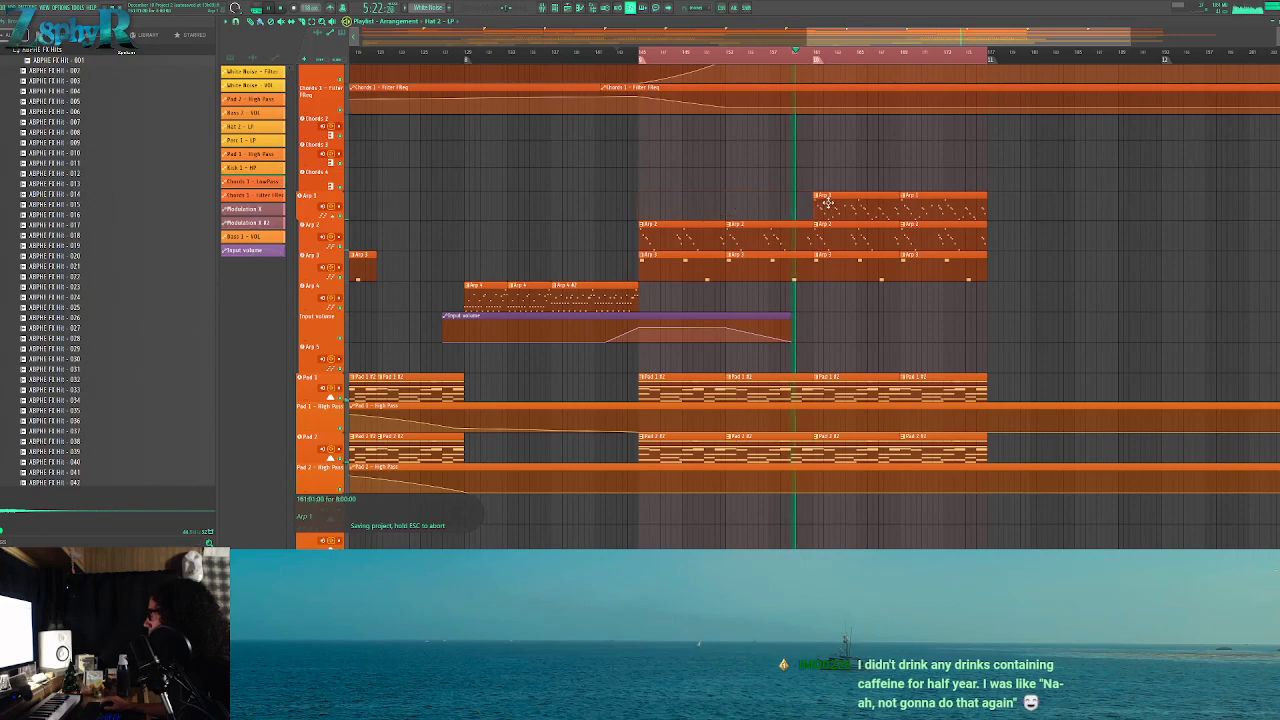
scroll(833, 178, down, 3)
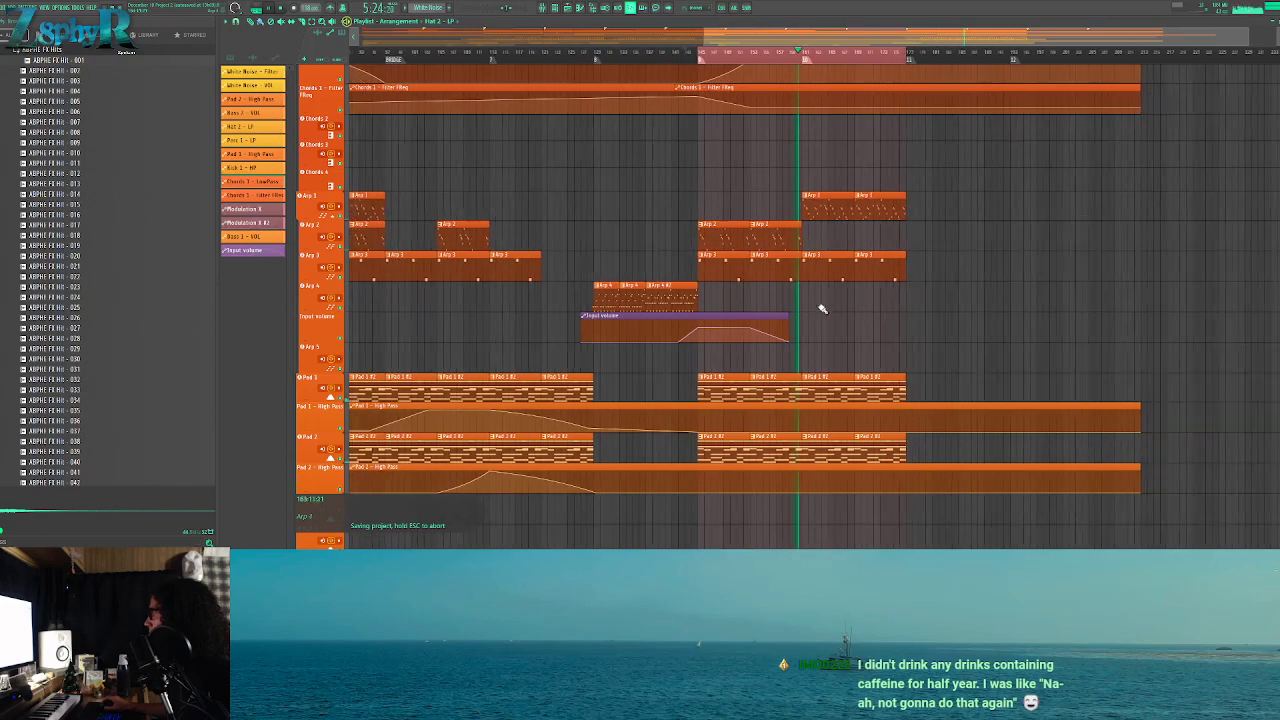
Open the Arp 3 pattern's notes and look over the arp channels in the channel rack
double_click(794, 269)
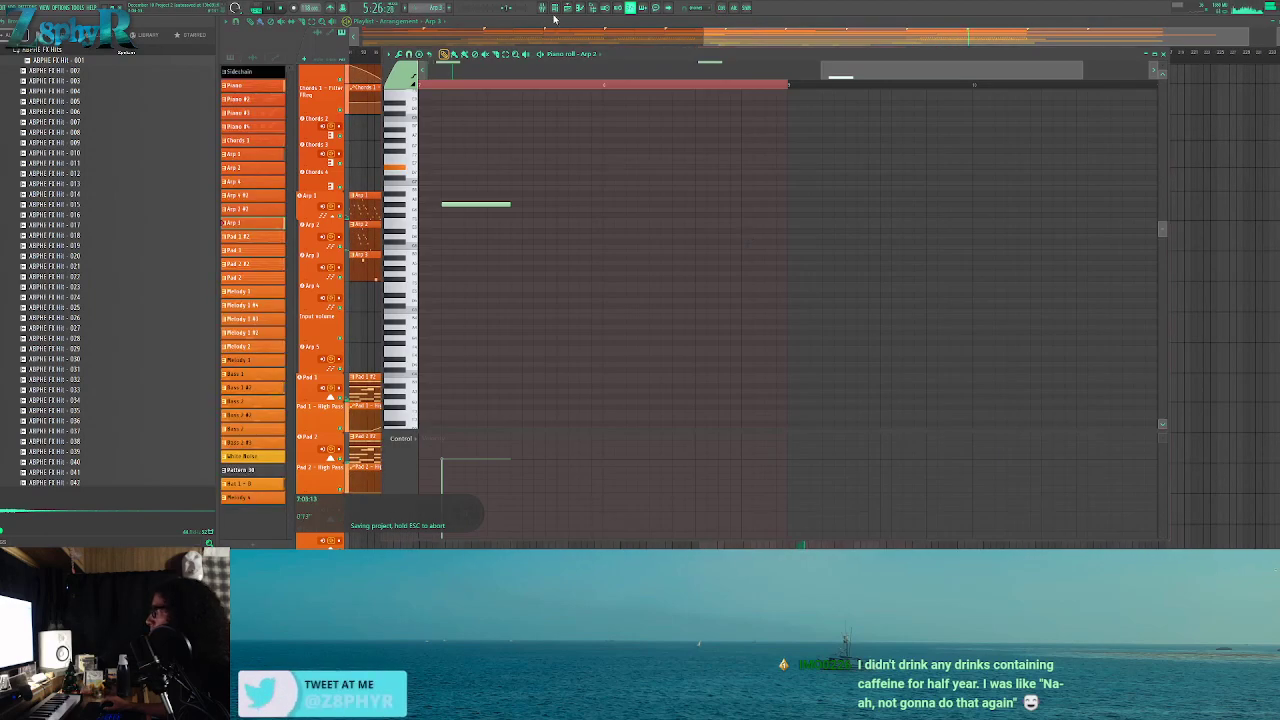
key(F6)
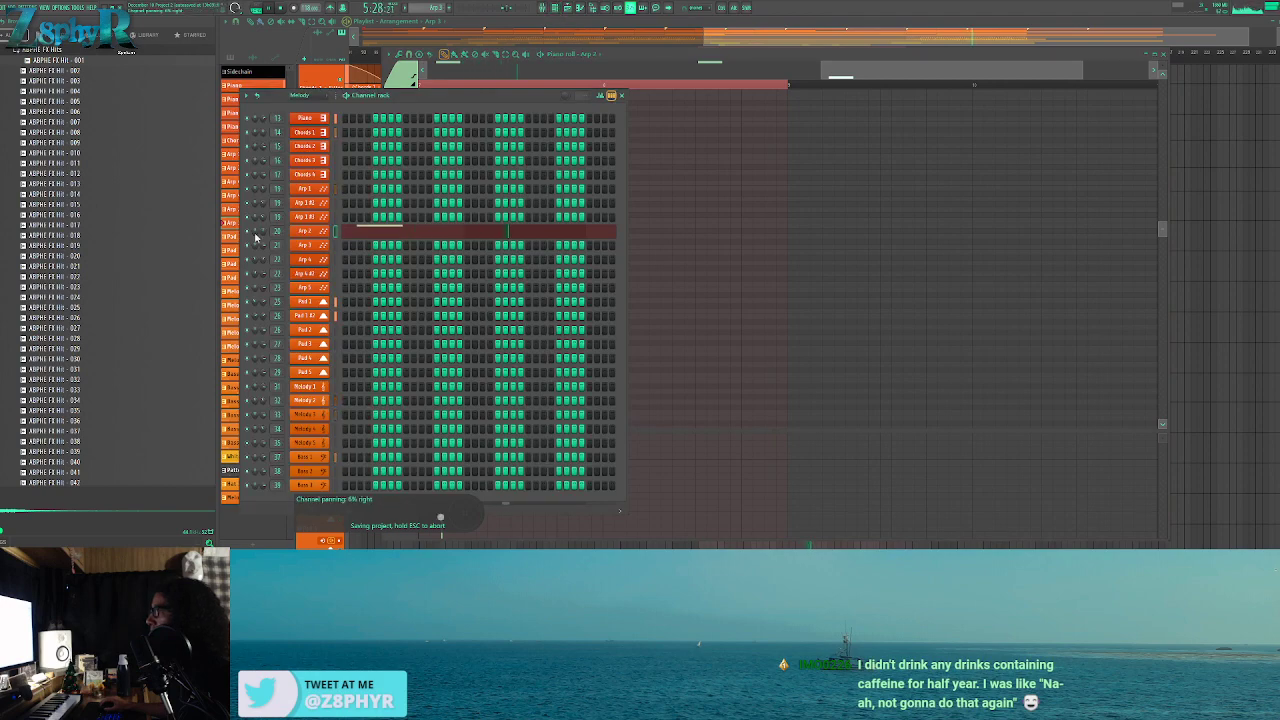
key(F5)
Move the two Arp 1 clips past the final section and extend Chords 1 by two clips, Pad 1 and Pad 2 by three
scroll(957, 249, up, 3)
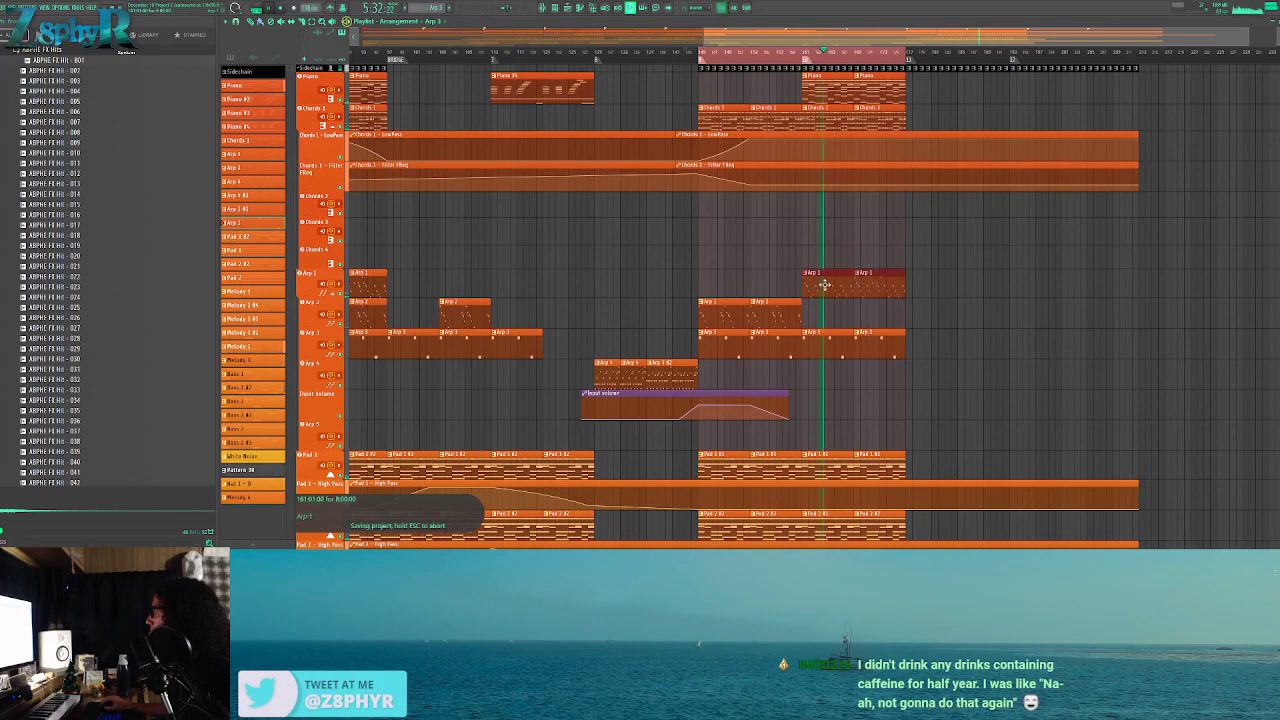
drag(824, 285, 939, 285)
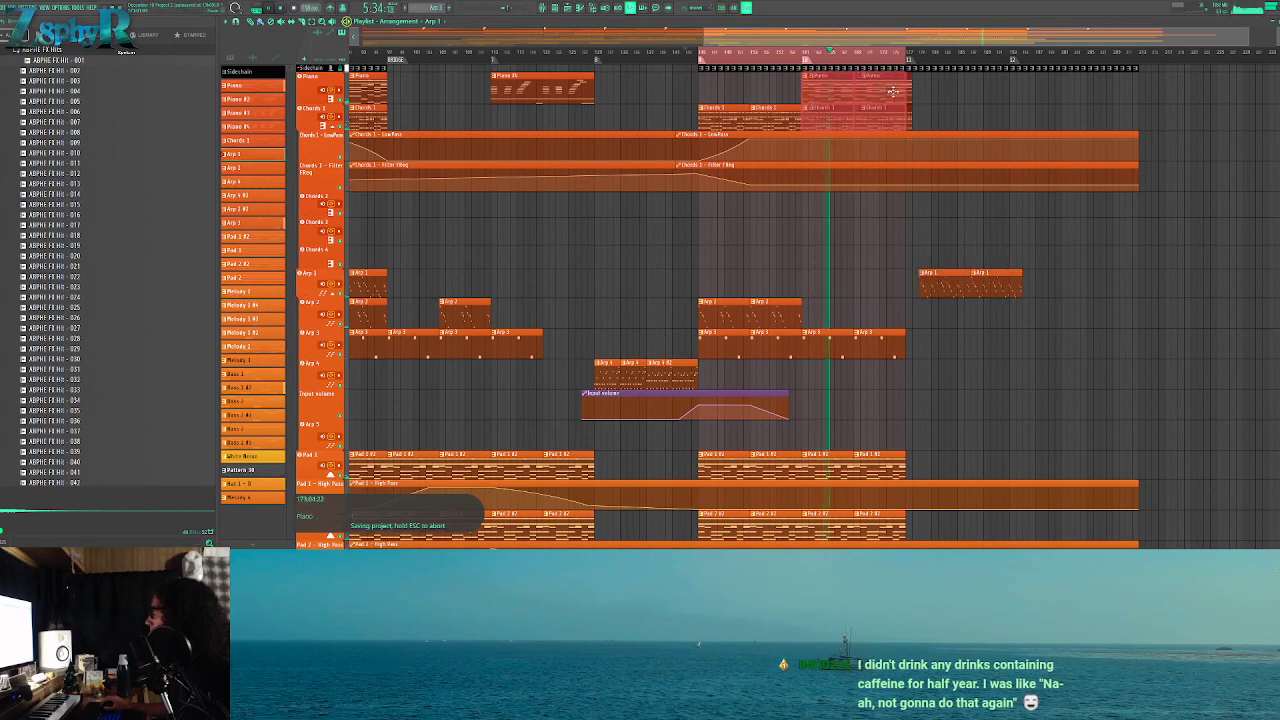
key(ctrl+b)
right_click(953, 88)
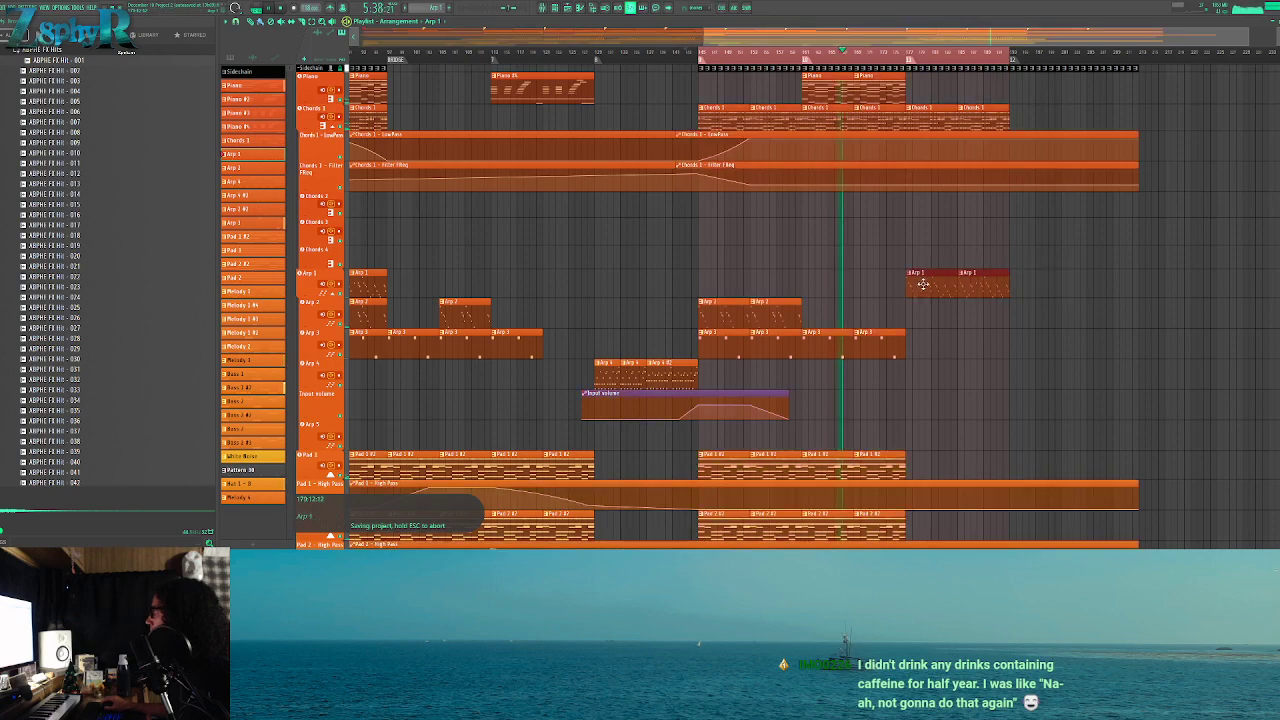
scroll(955, 330, down, 5)
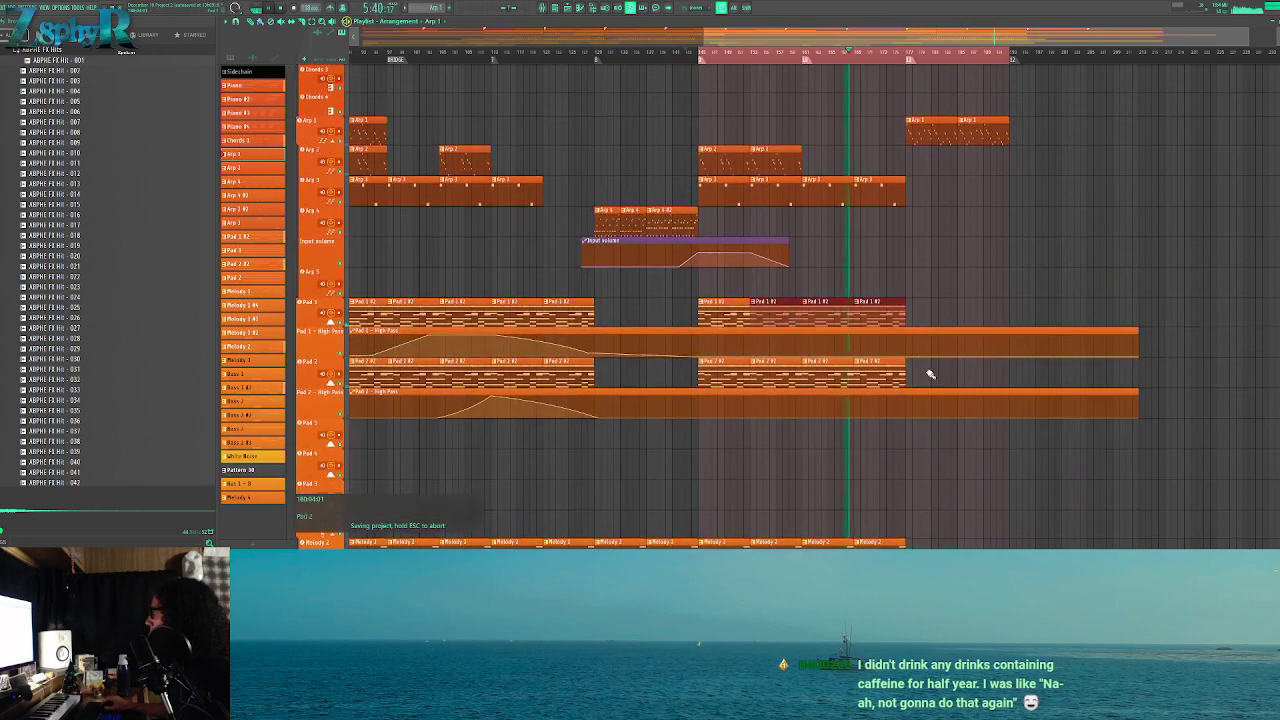
drag(763, 368, 919, 368)
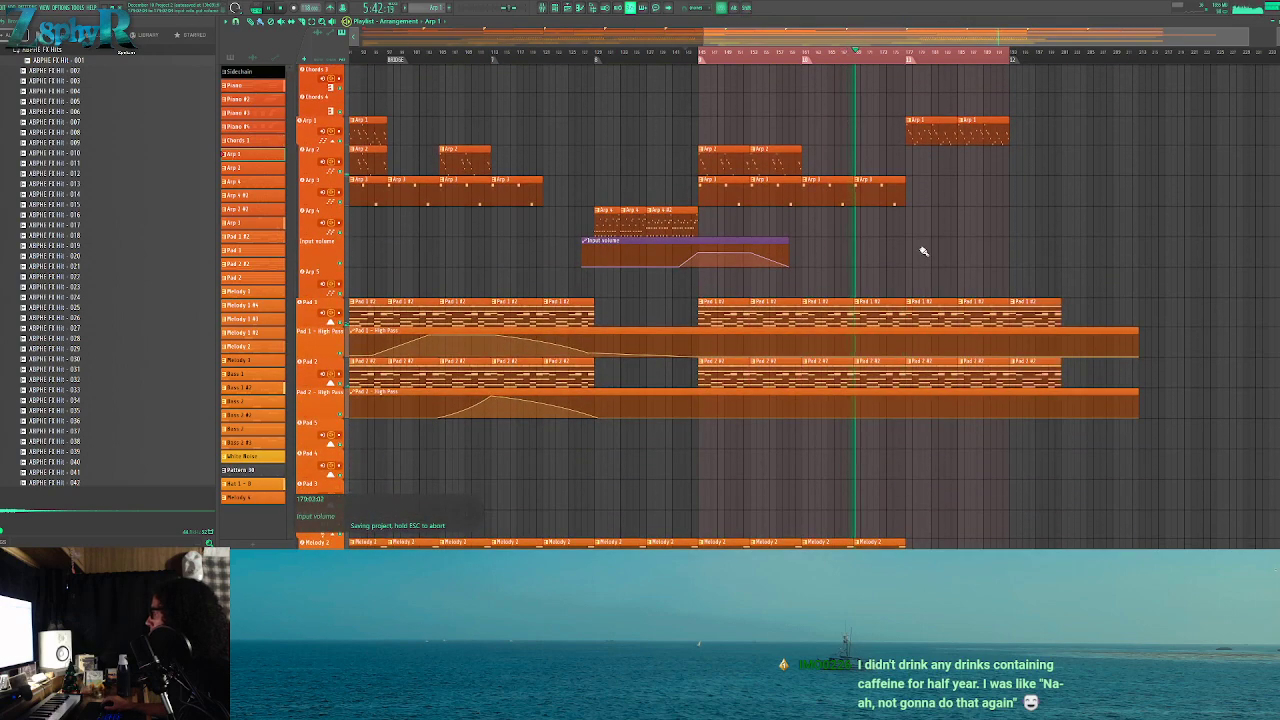
Fill the small gap in the Hat 2 clips at bar 169 of the final section
scroll(885, 306, down, 5)
scroll(883, 308, down, 20)
scroll(858, 322, up, 6)
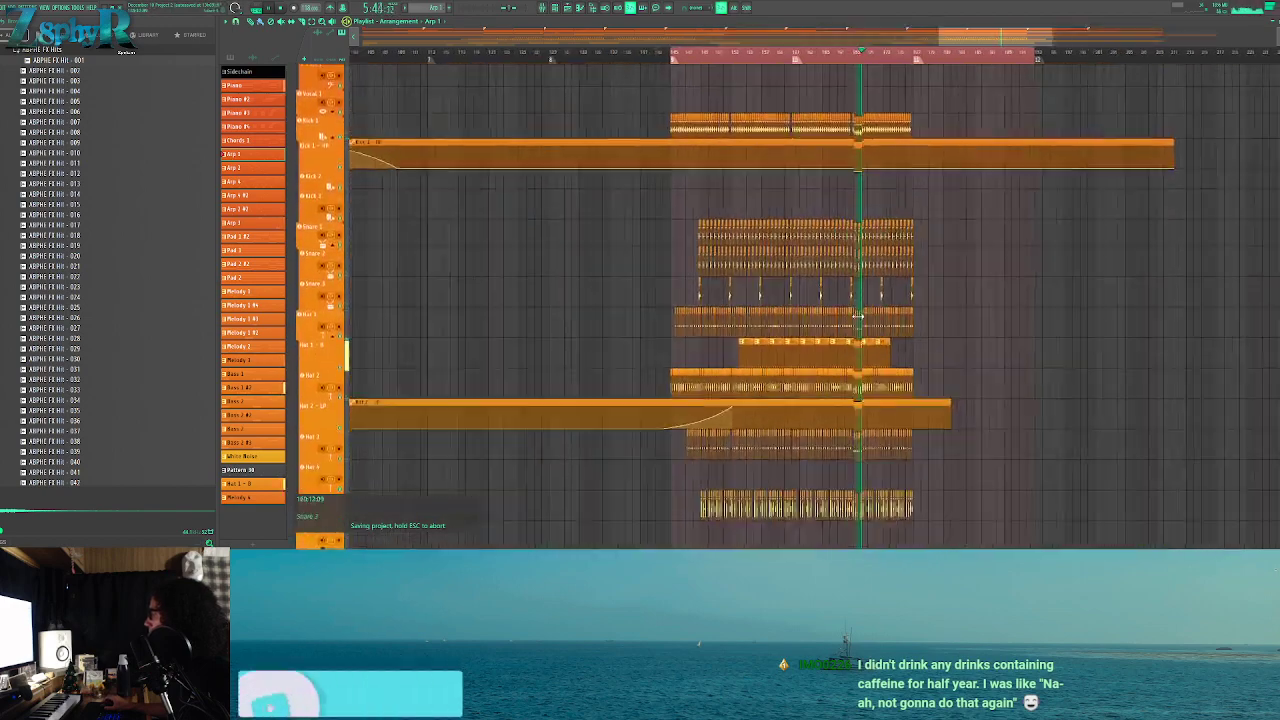
key(space)
scroll(855, 340, up, 2)
scroll(740, 380, up, 5)
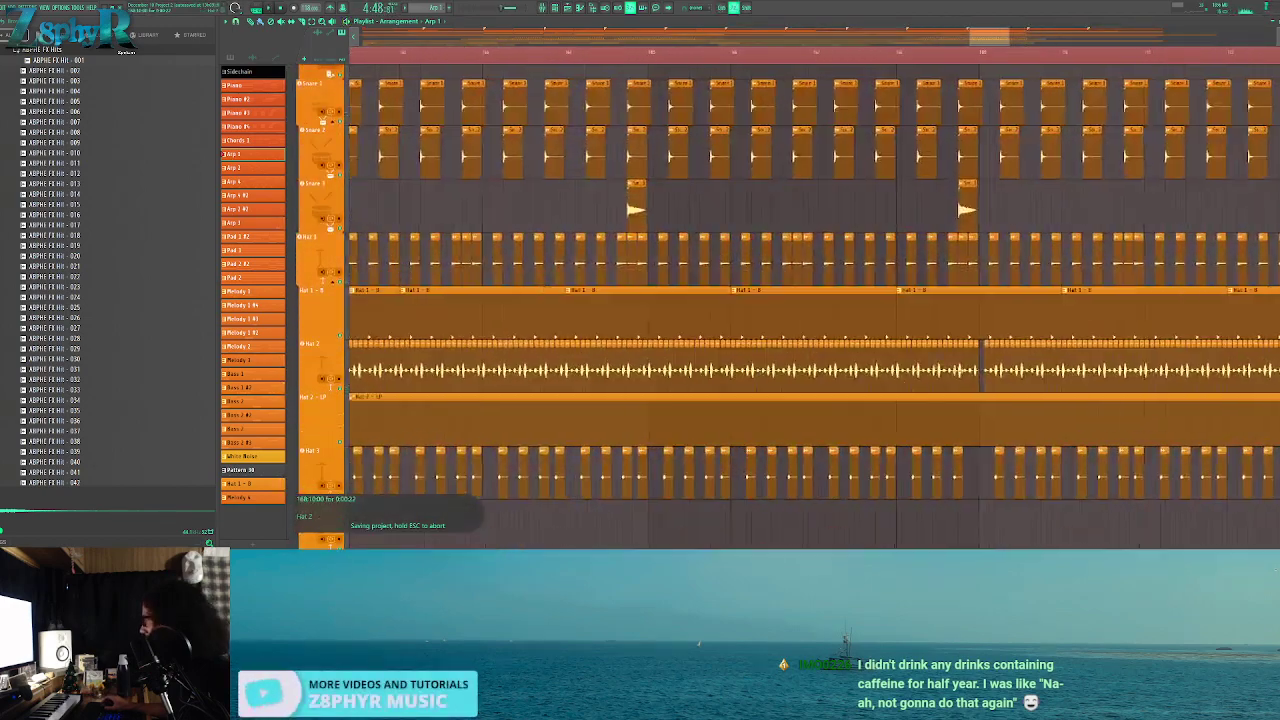
scroll(868, 371, up, 5)
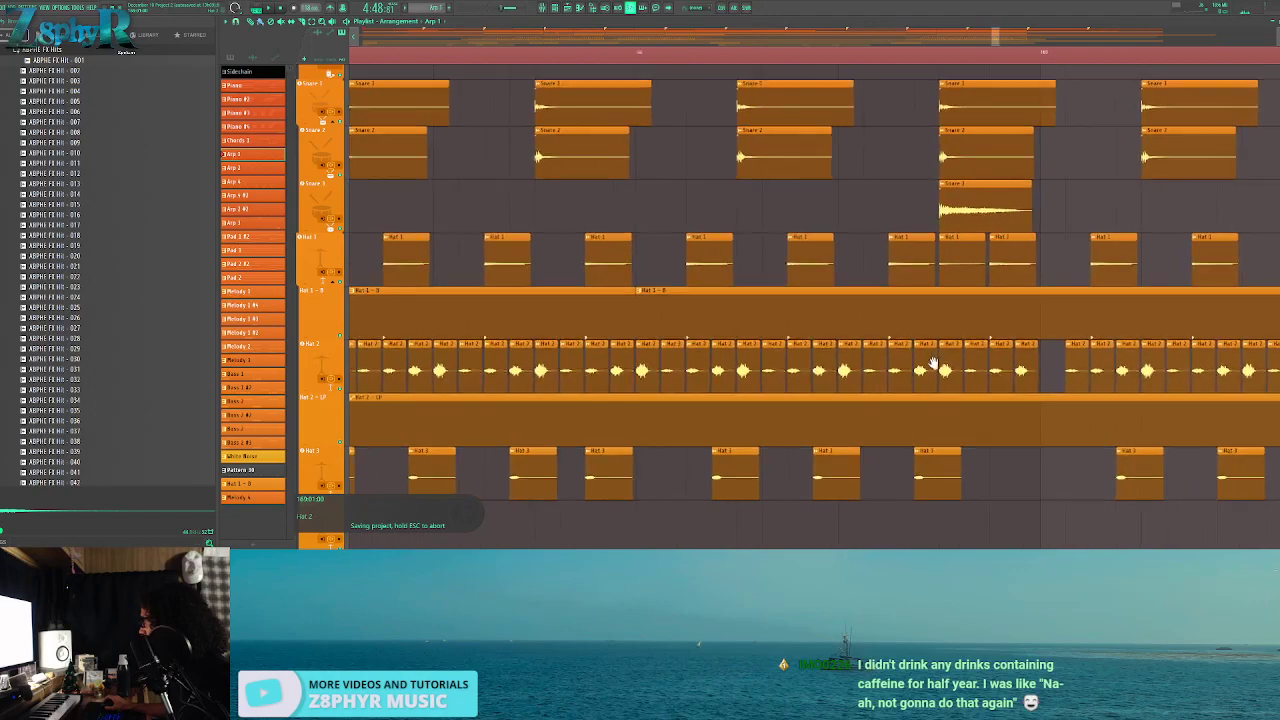
mouse_move(868, 371)
mouse_down()
mouse_move(827, 373)
mouse_move(886, 373)
mouse_up()
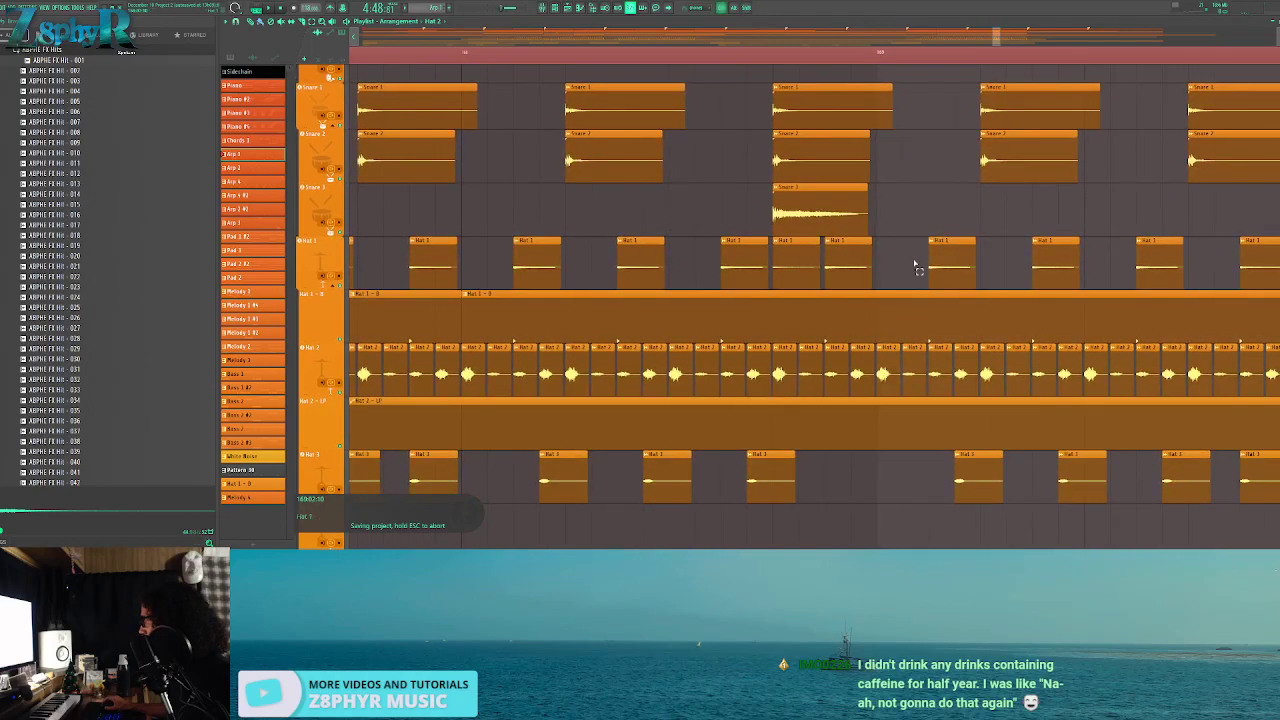
Copy the pair of FPC ride clips on SFX 2 into the final section and delete Hat 3 from the section's first eight bars
scroll(910, 260, down, 5)
scroll(877, 320, down, 3)
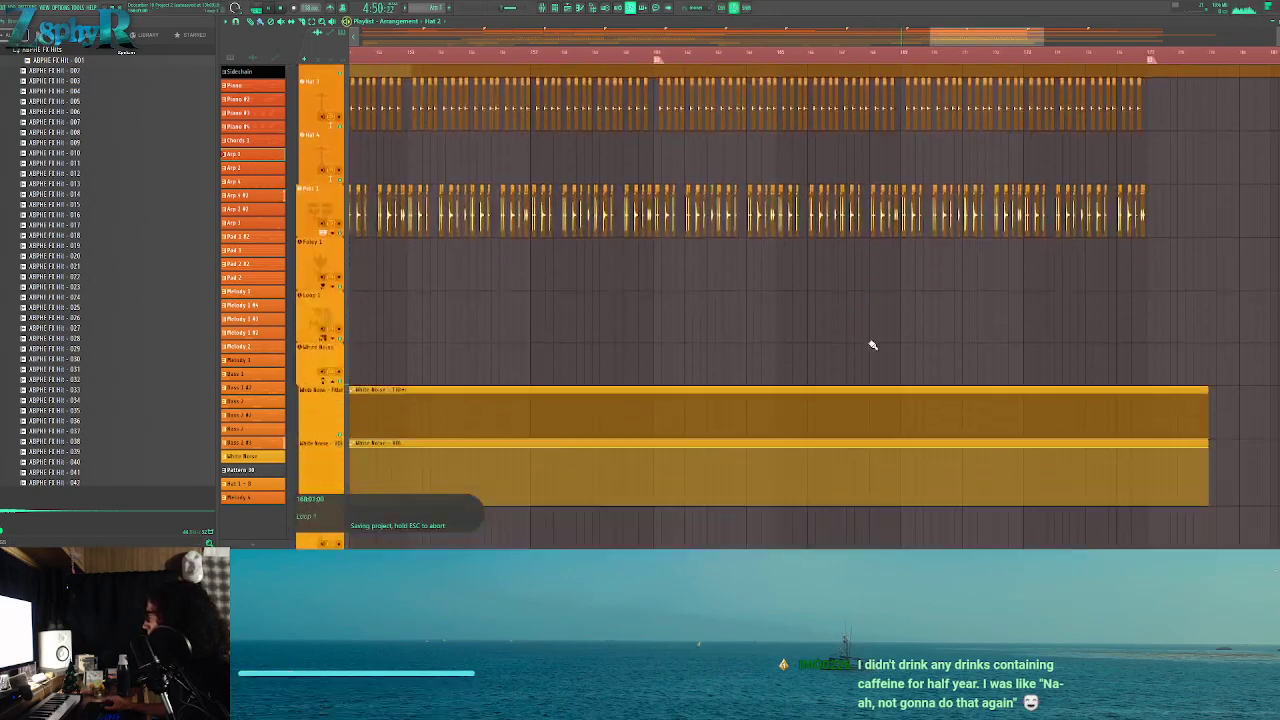
scroll(872, 345, down, 3)
scroll(868, 275, down, 5)
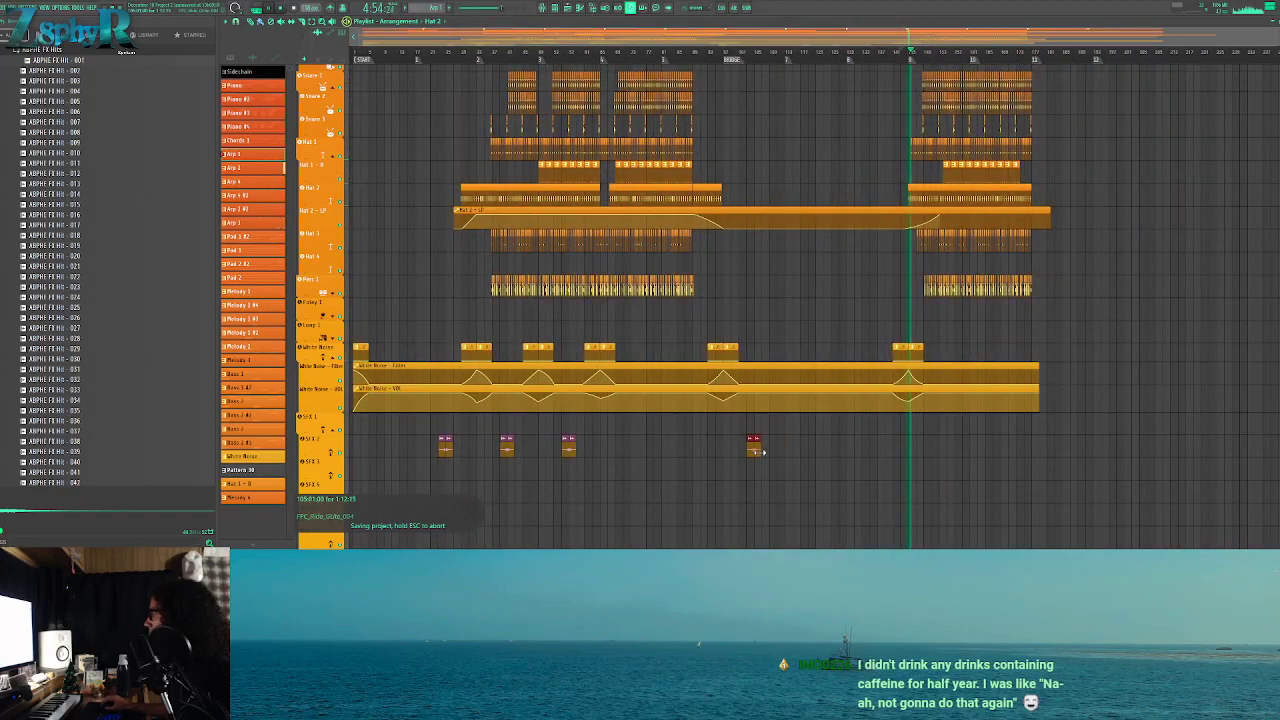
scroll(900, 440, up, 1)
click(962, 445)
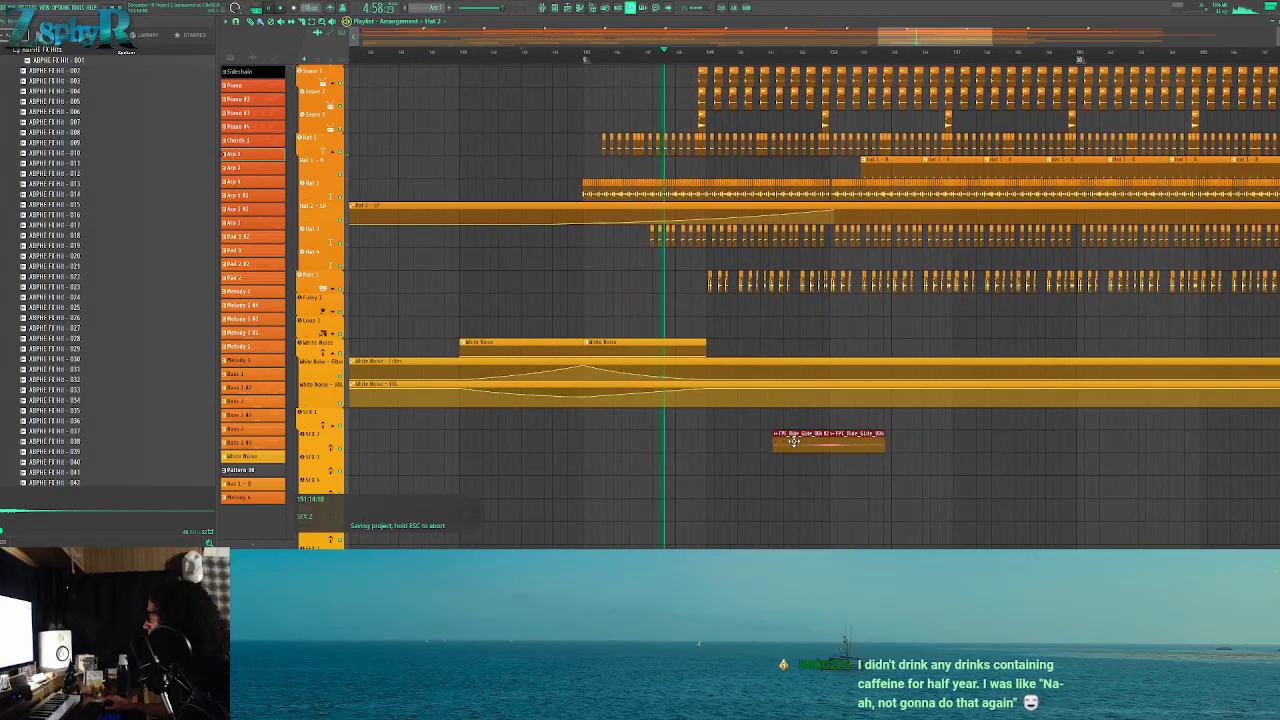
scroll(785, 420, up, 1)
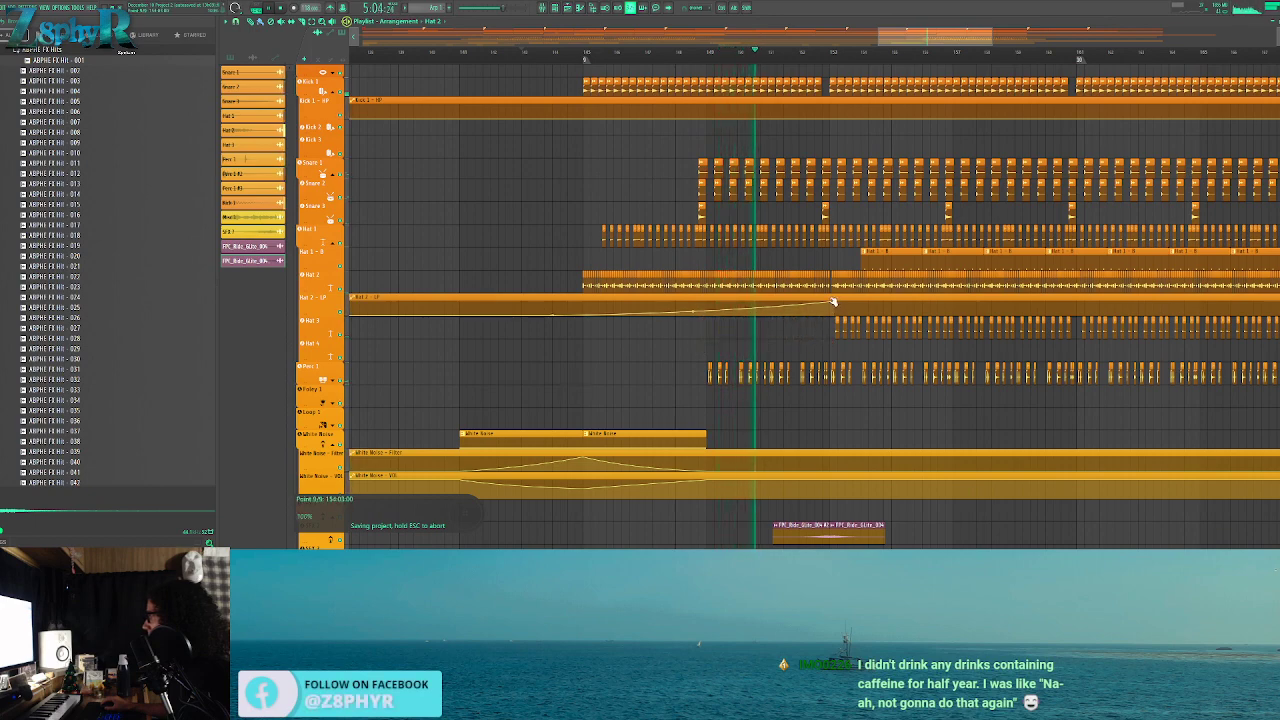
Extend the Input volume automation clip below Arp 4 further into the final section, past its fade-out
scroll(814, 337, down, 3)
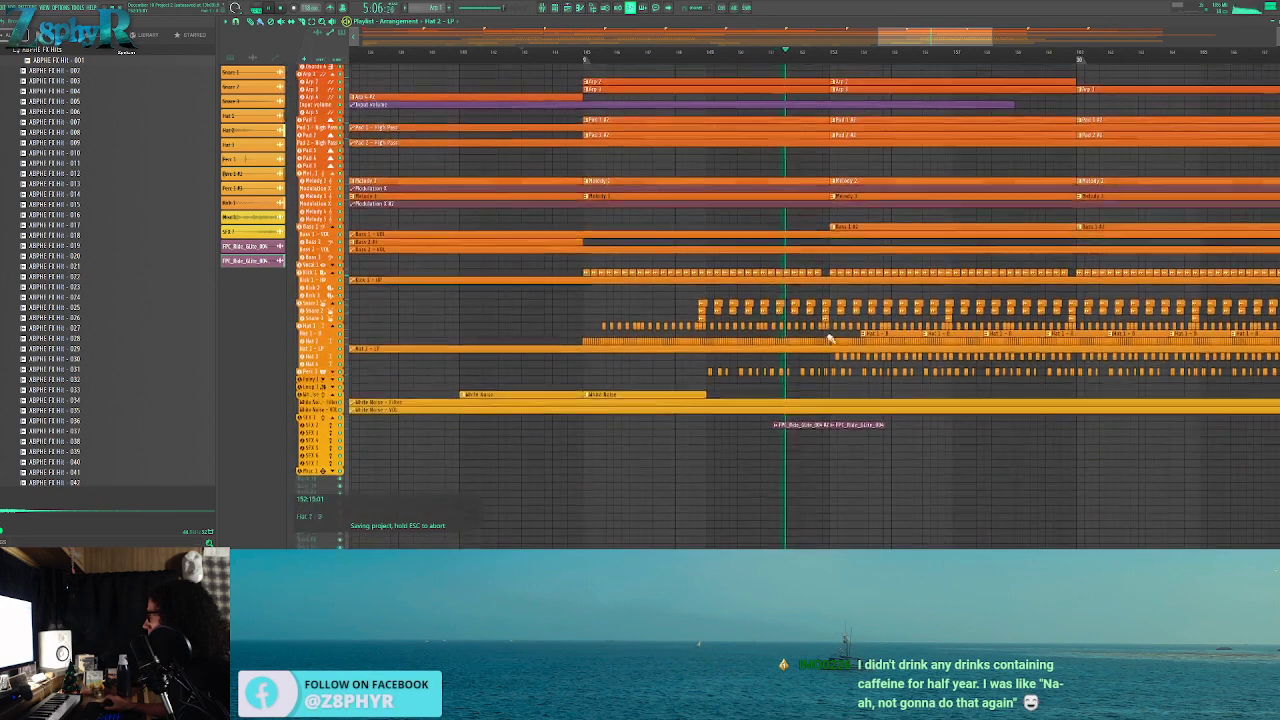
scroll(828, 340, up, 4)
scroll(845, 380, up, 4)
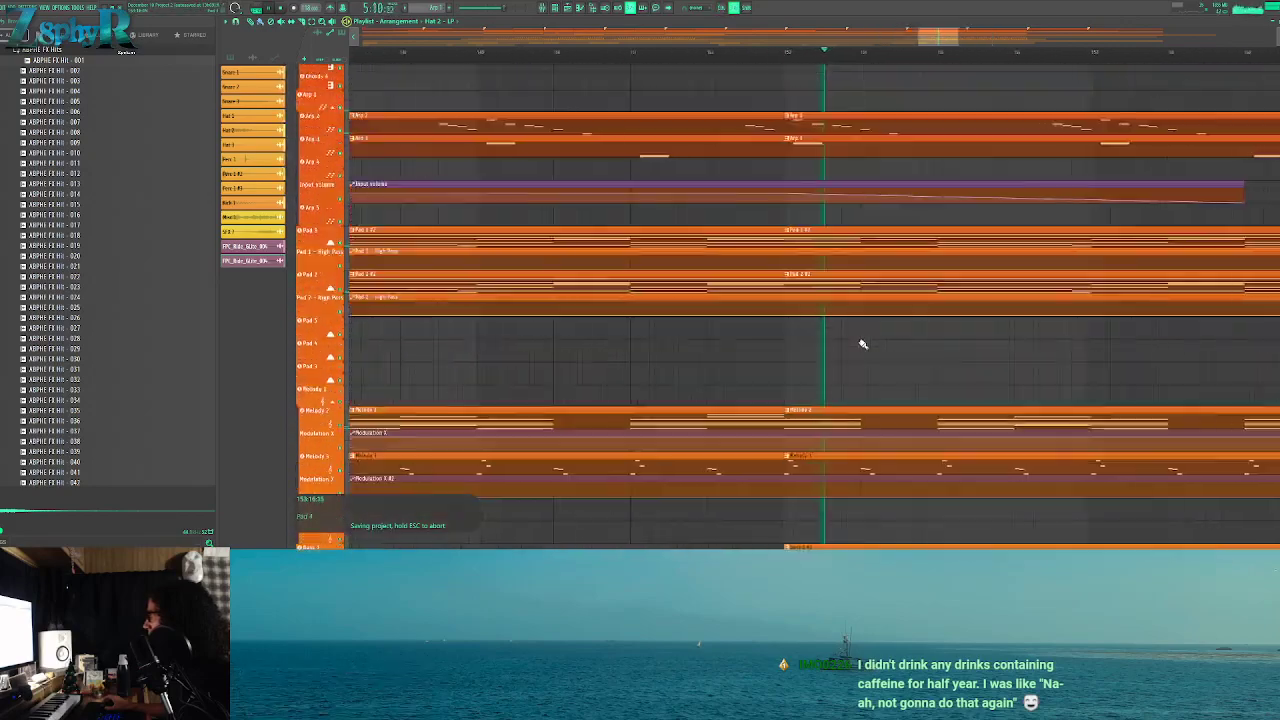
scroll(862, 344, up, 5)
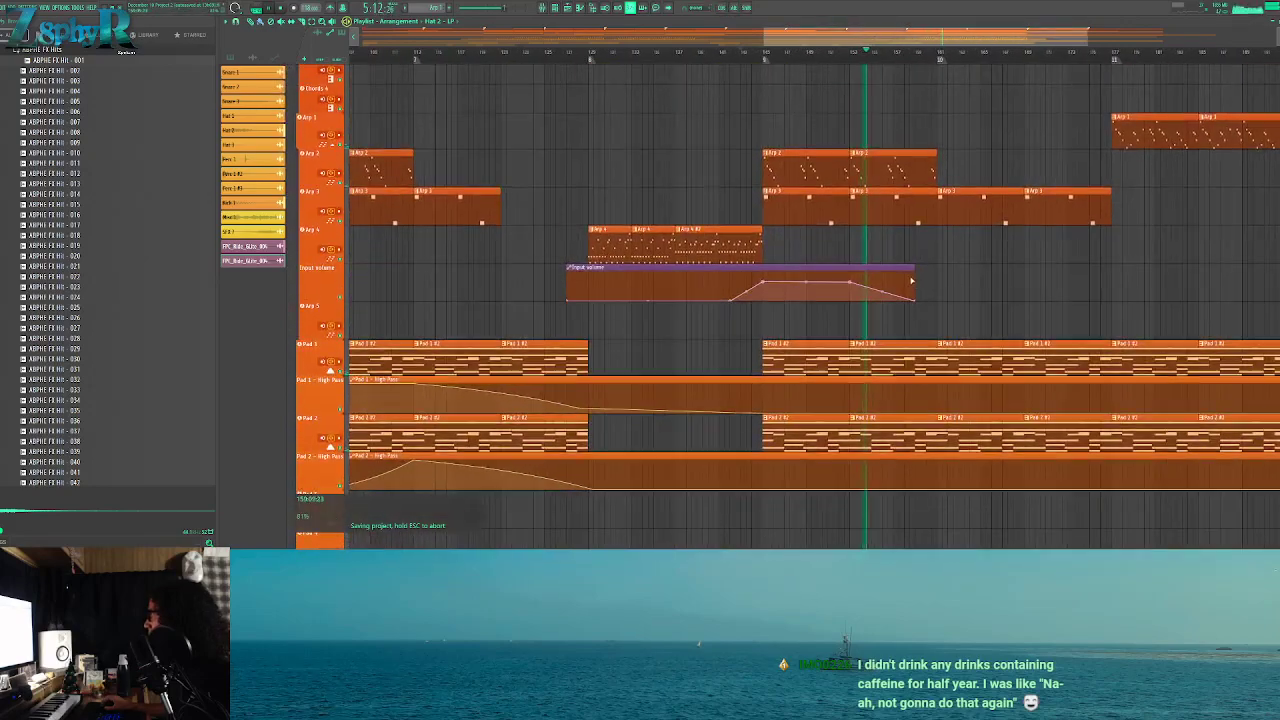
scroll(1000, 247, down, 5)
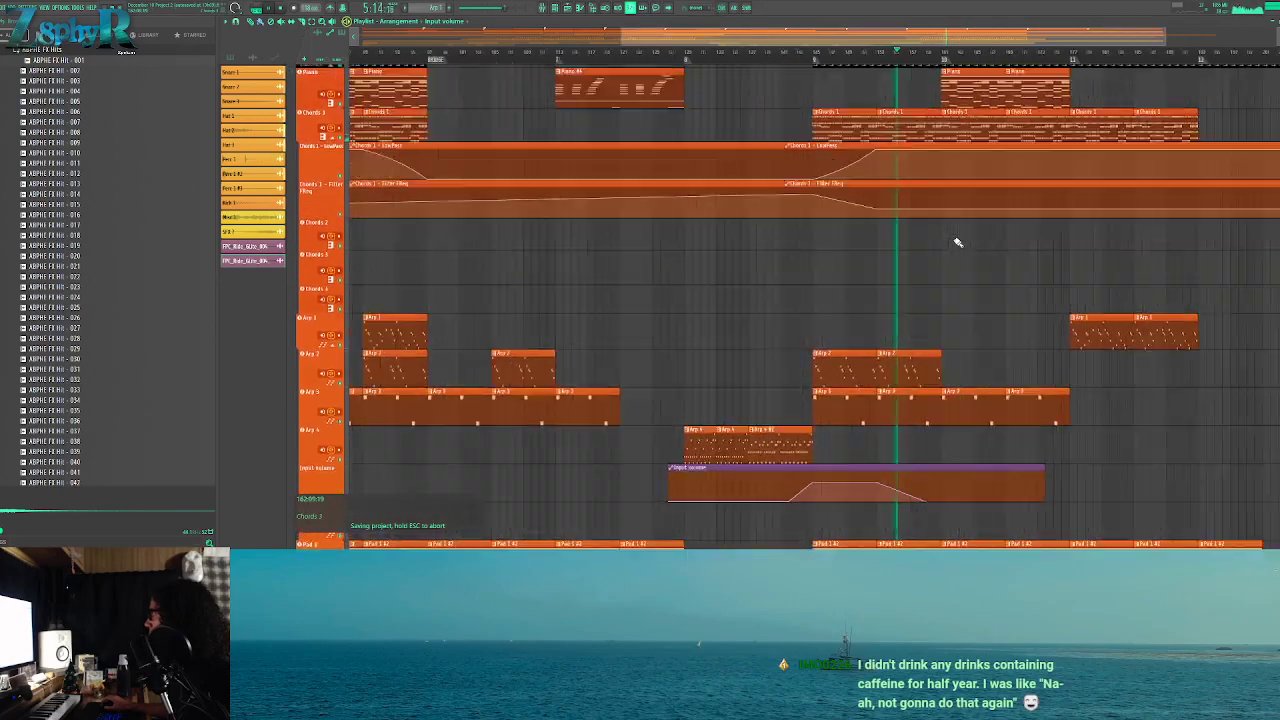
Shape gentle humps in the high-pass automation of Pad 1 around bar 161 and Pad 2 around bar 177
drag(950, 234, 790, 240)
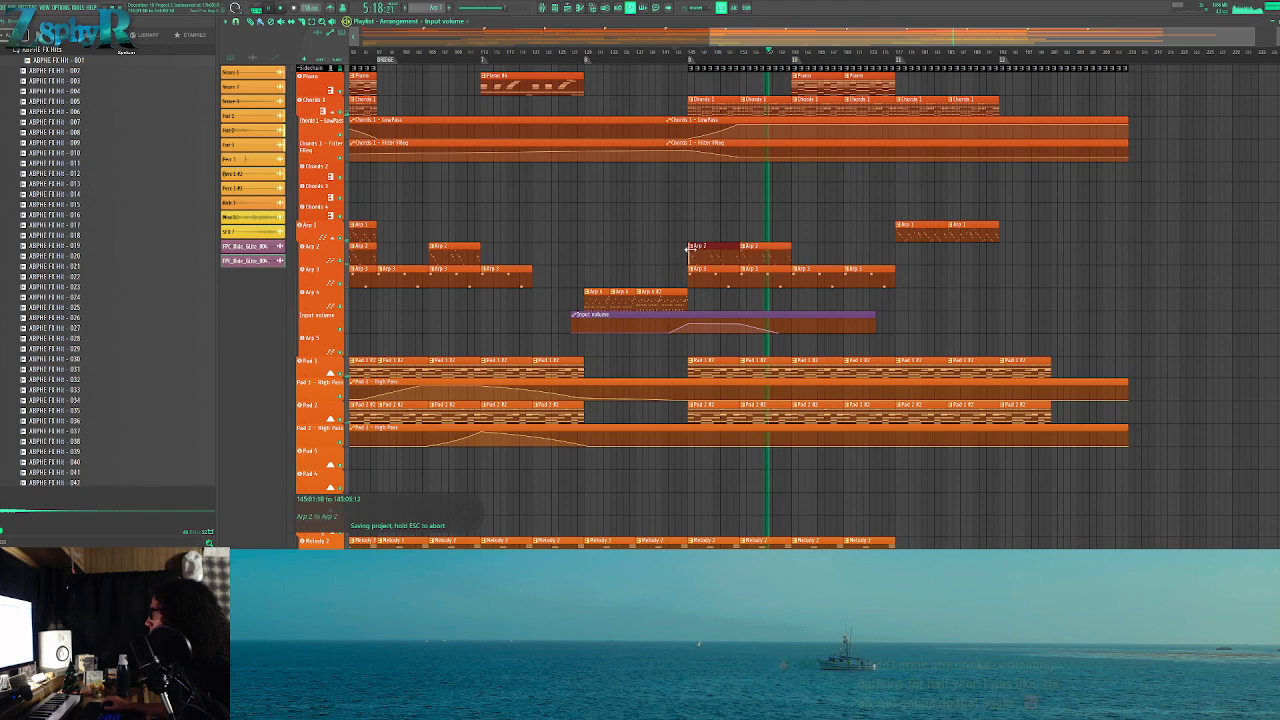
drag(808, 215, 725, 226)
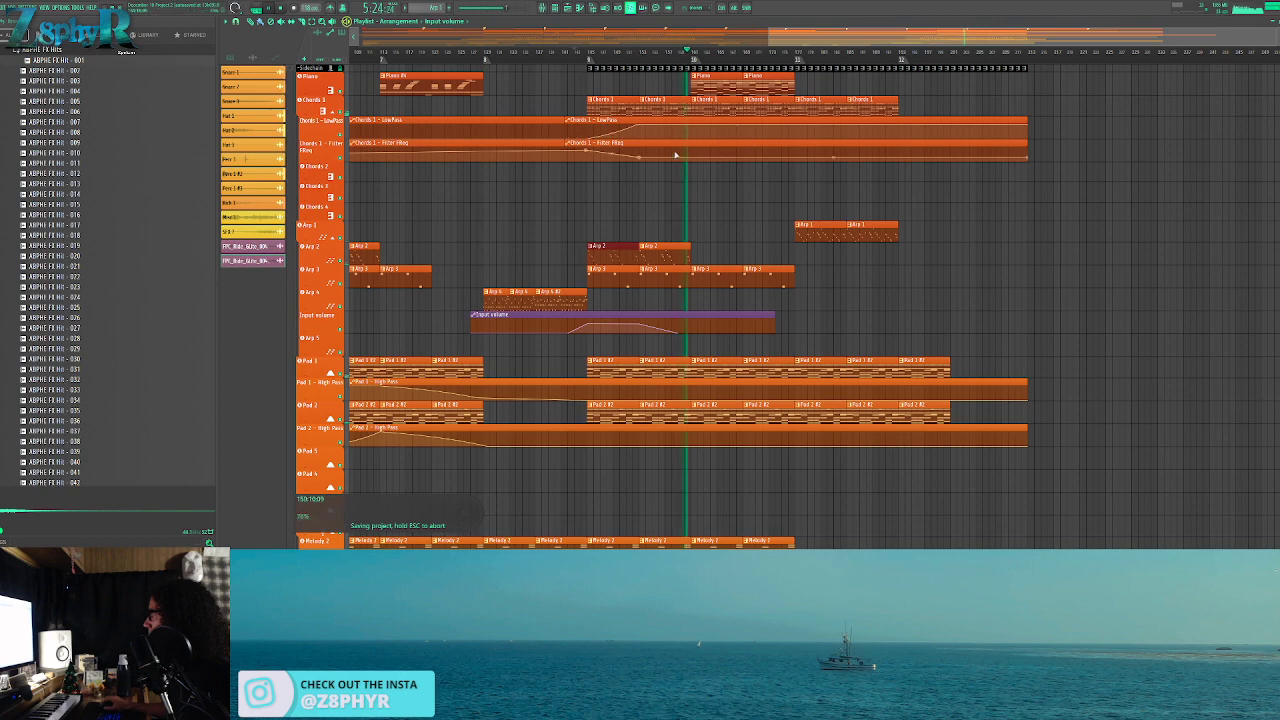
scroll(713, 175, down, 6)
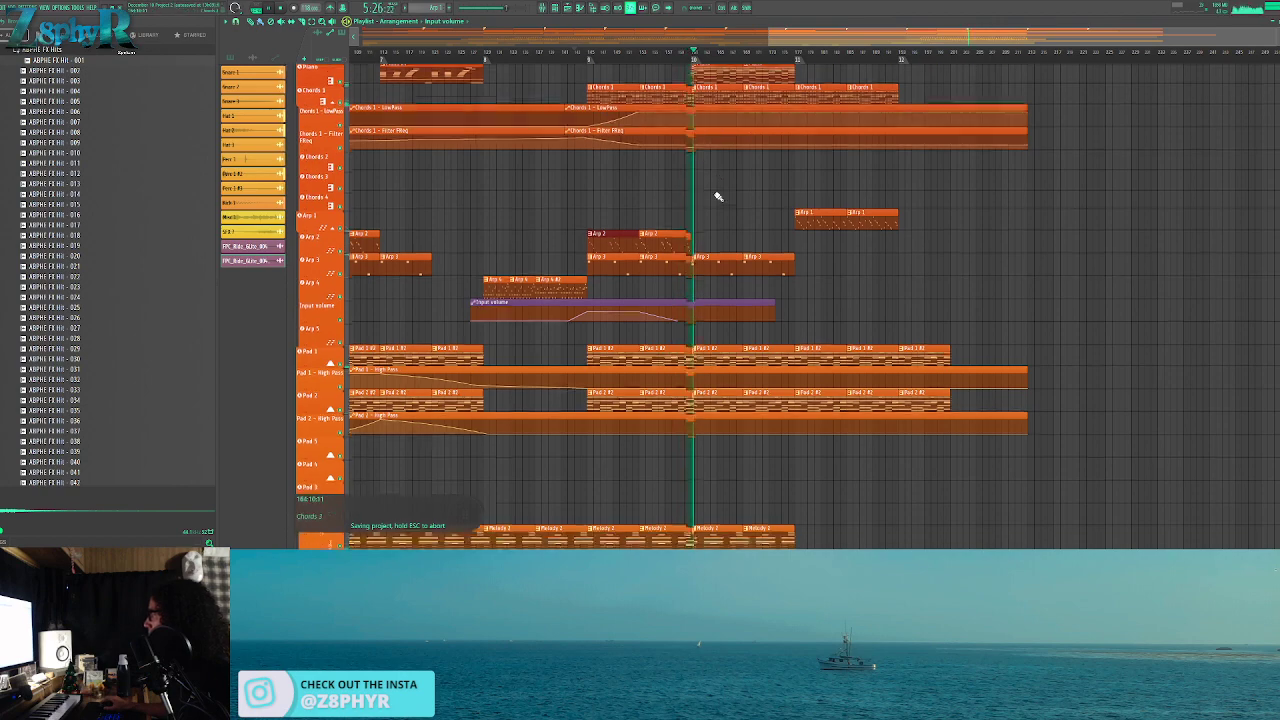
scroll(693, 228, down, 1)
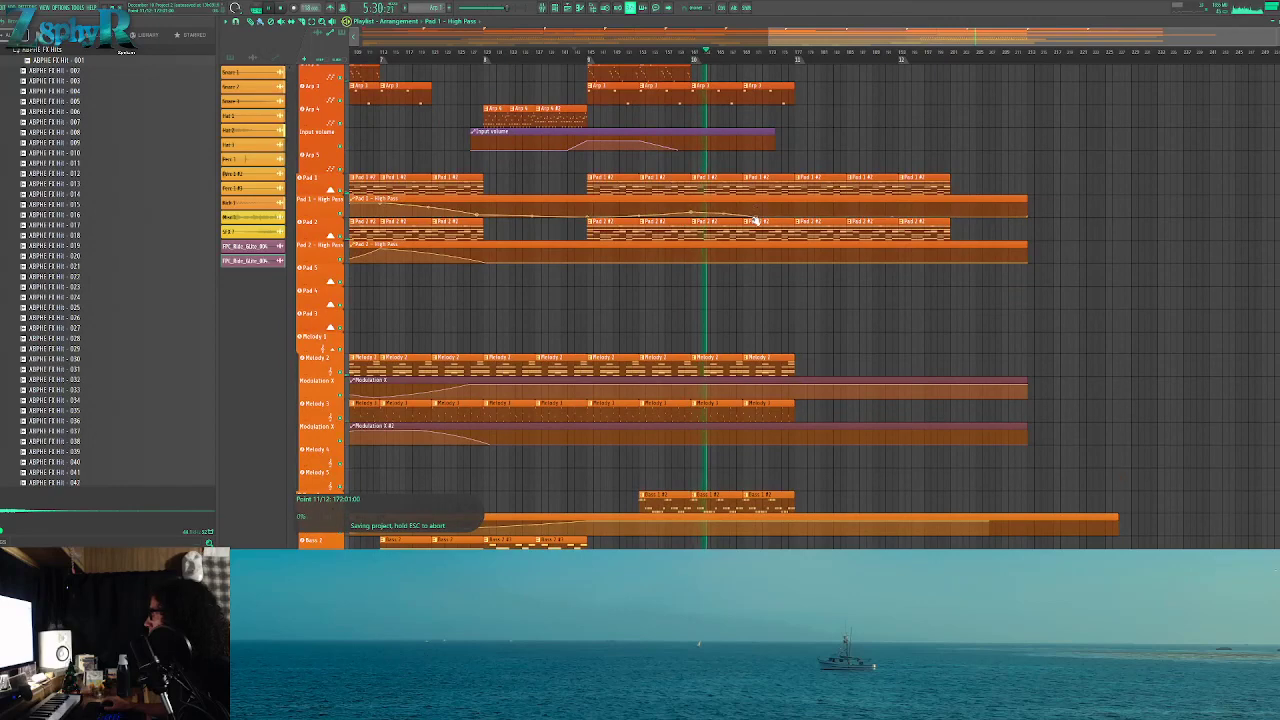
drag(713, 262, 769, 270)
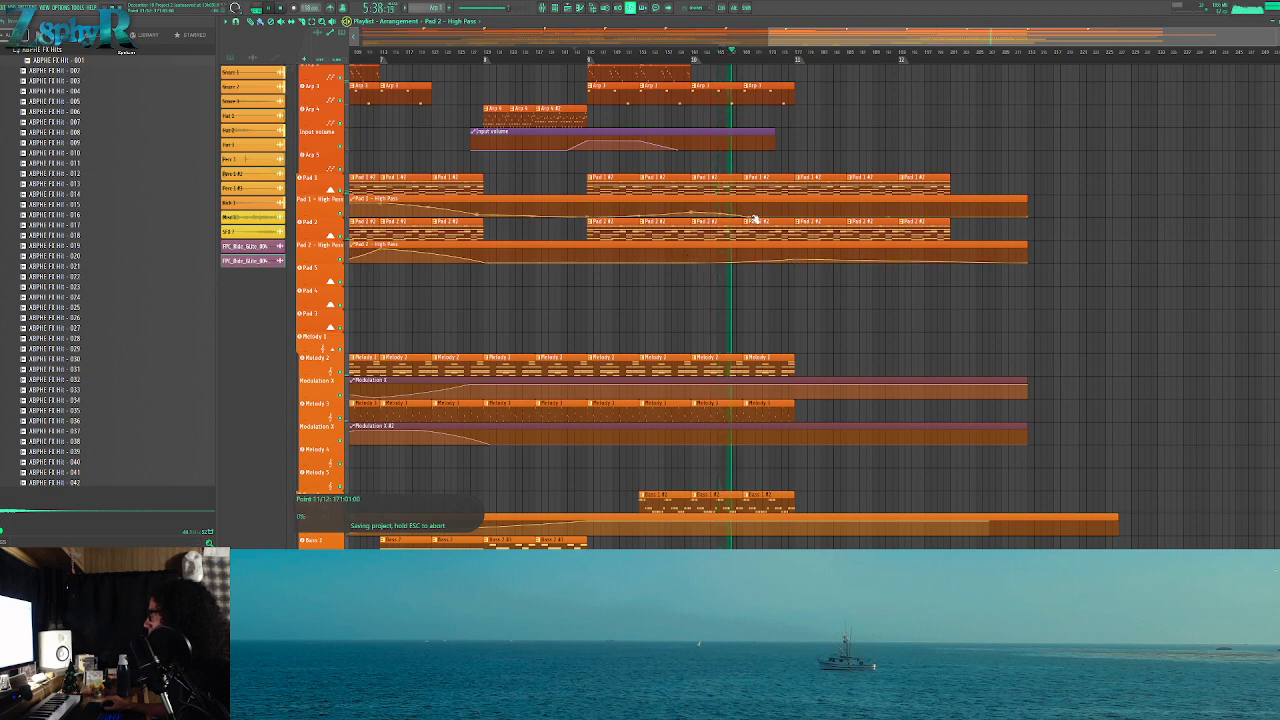
Extend Melody 2 and Melody 3 by three more clips each beyond bar 177
scroll(815, 290, down, 1)
drag(829, 354, 662, 297)
key(ctrl+b)
drag(829, 389, 642, 366)
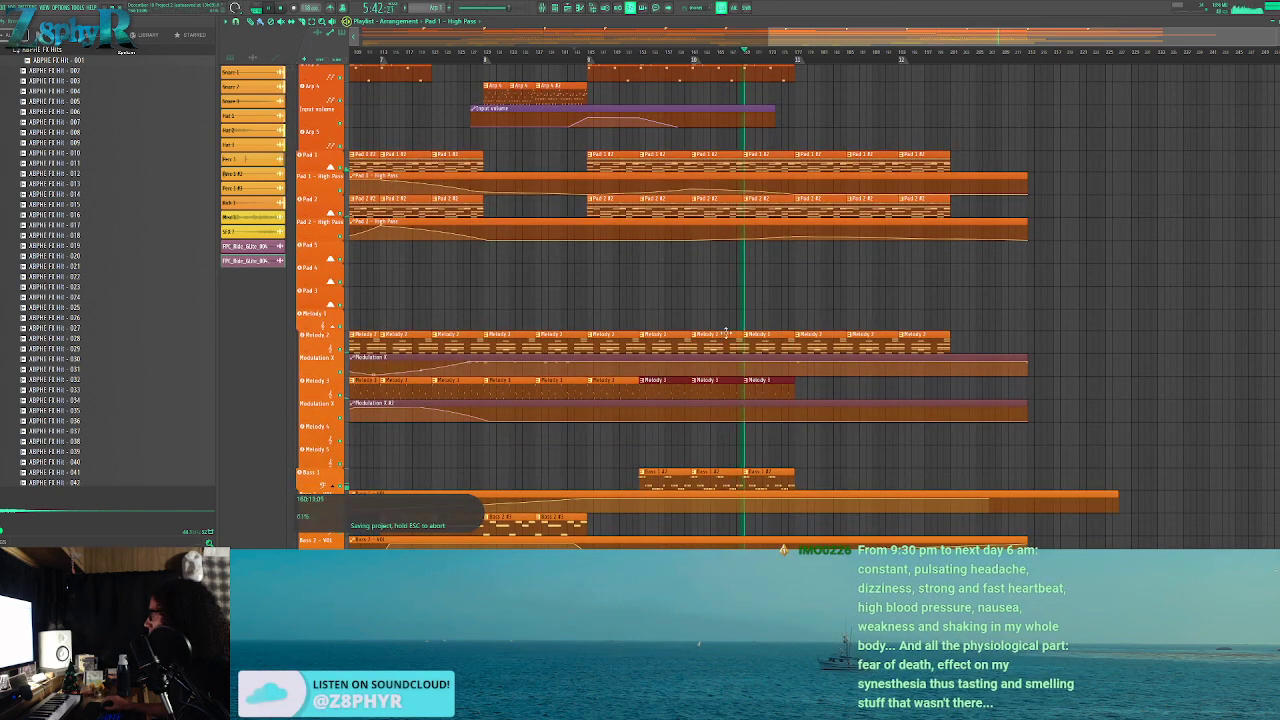
key(ctrl+b)
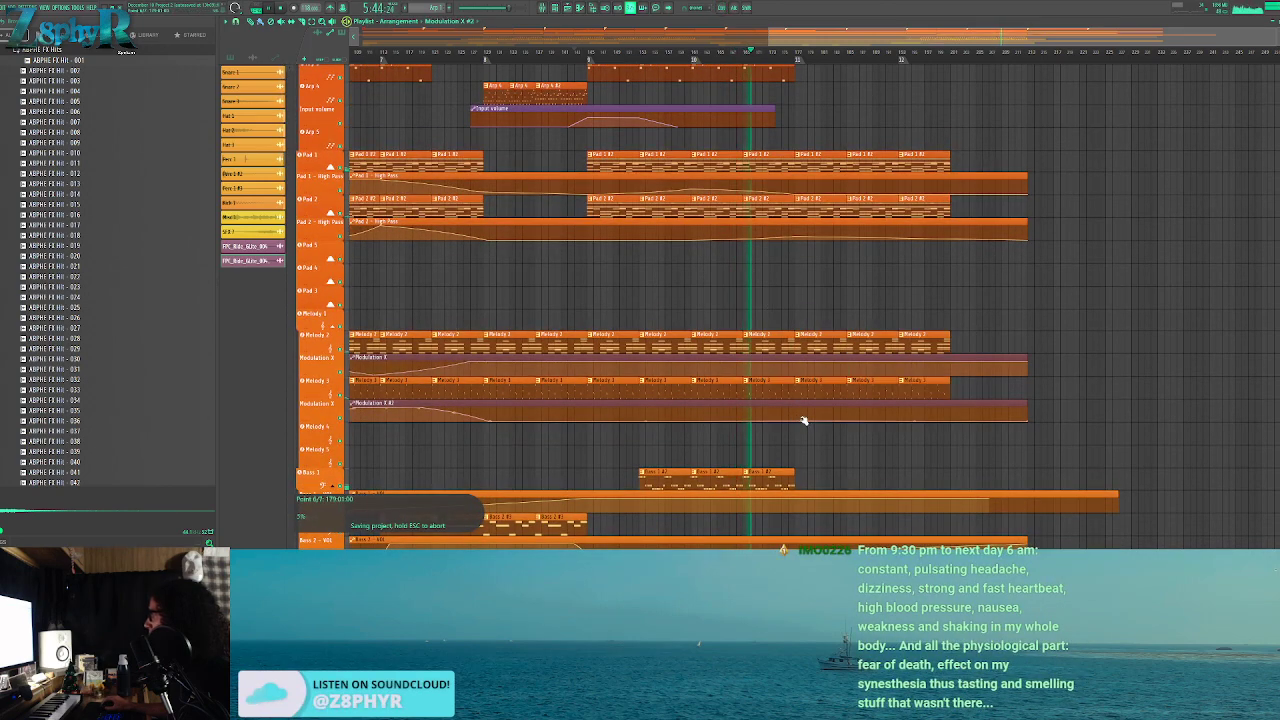
Extend Bass 1 by two clips to bar 193 and dip its VOL automation to 47% there
drag(811, 366, 745, 383)
scroll(866, 305, down, 5)
key(ctrl+b)
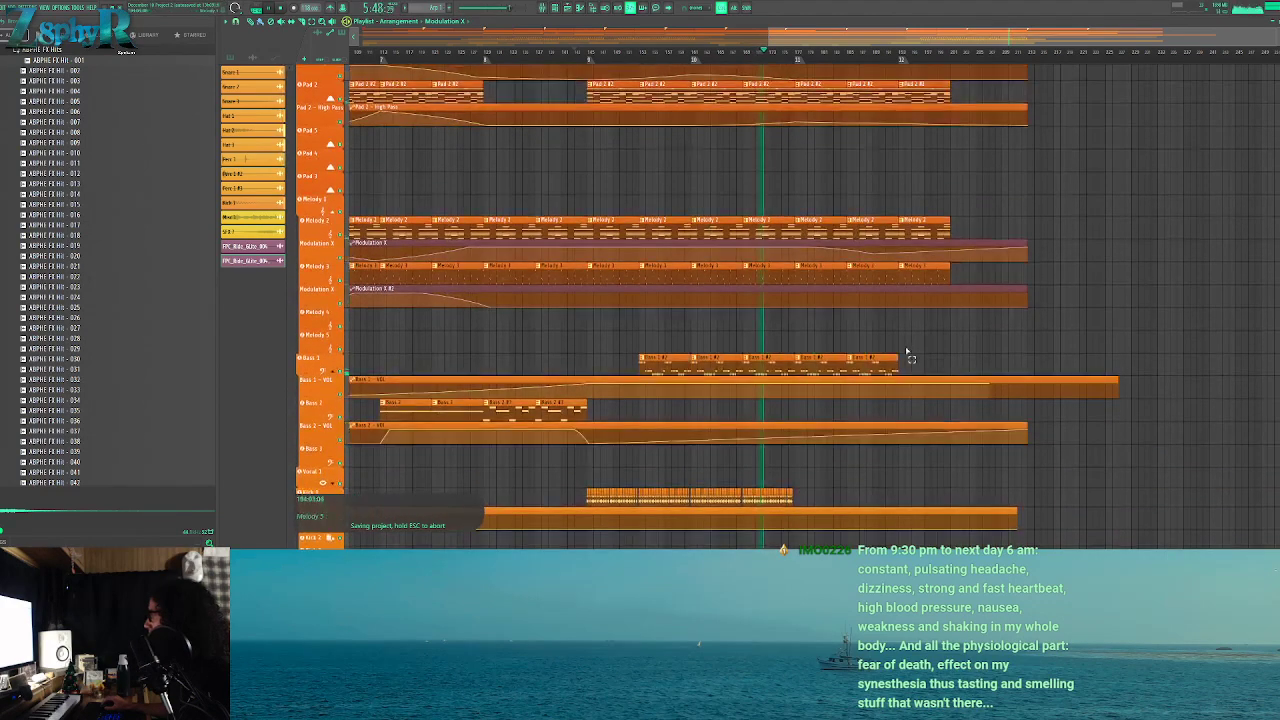
click(845, 379)
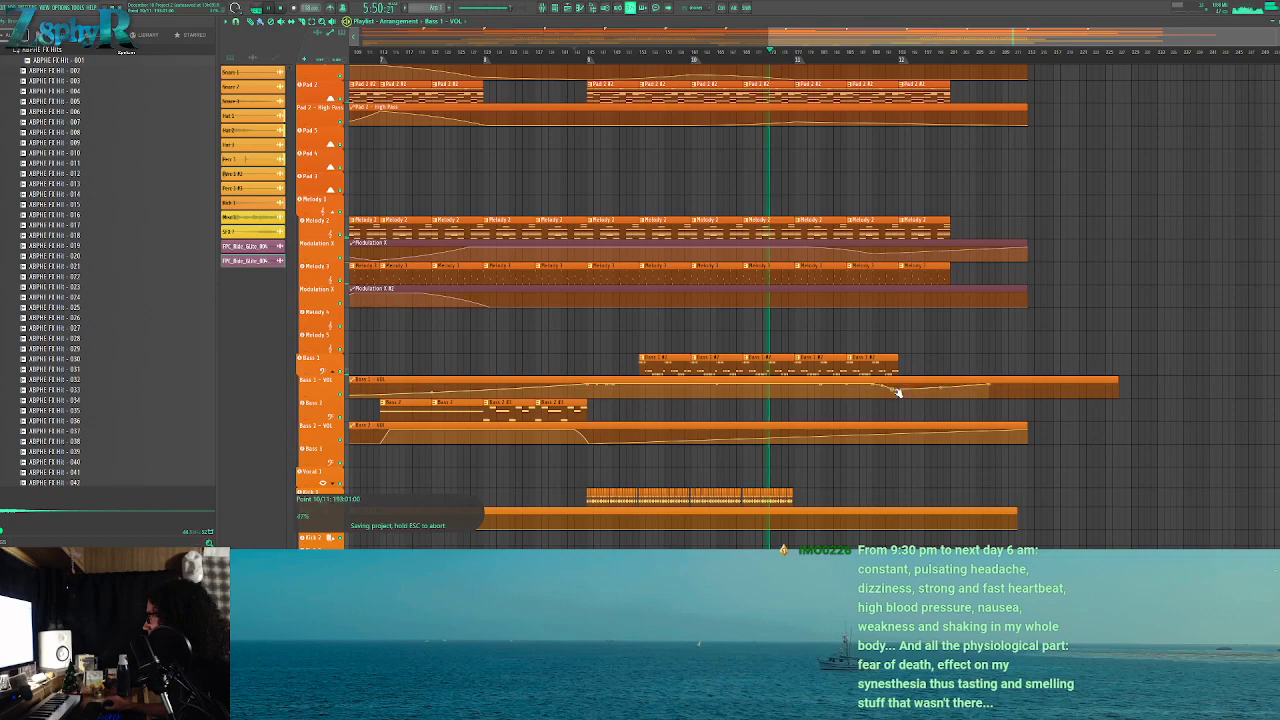
Extend the row of Hat 1 - B clips toward bar 177 and delete the surplus clips past the section's end
scroll(897, 334, down, 4)
scroll(782, 284, down, 4)
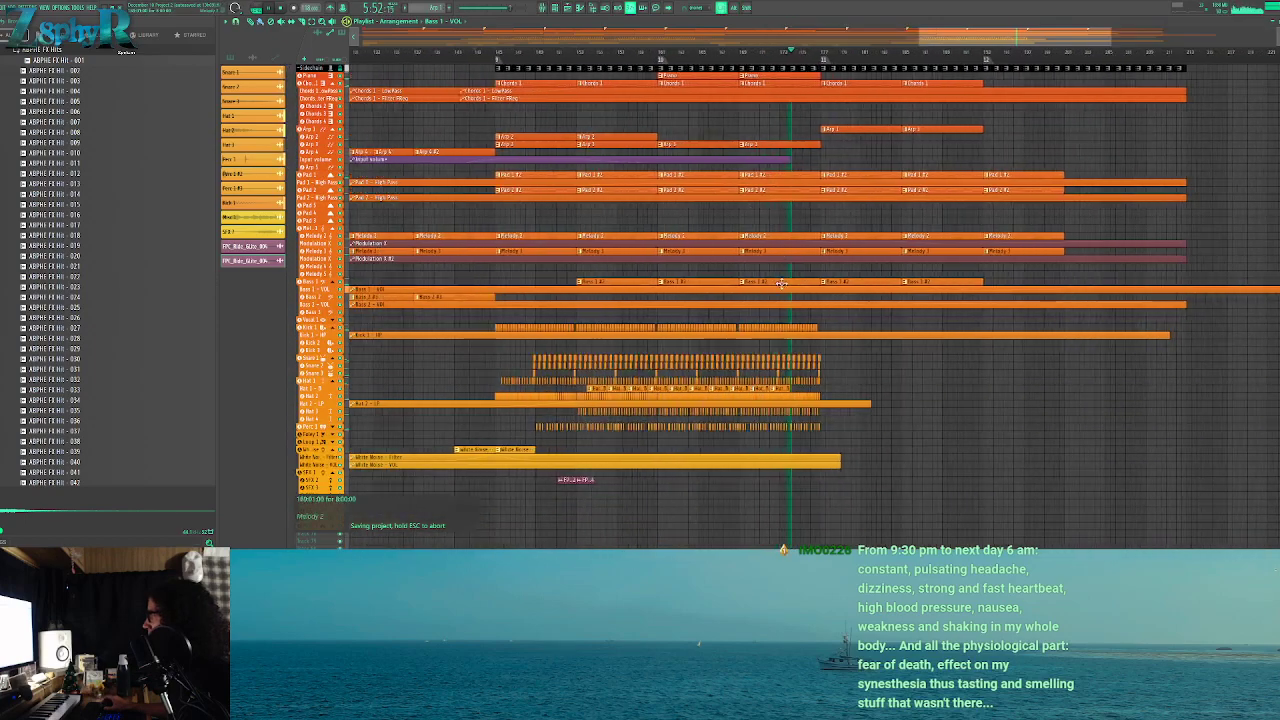
scroll(782, 284, up, 4)
scroll(851, 294, down, 2)
drag(956, 368, 773, 263)
drag(851, 342, 770, 344)
key(ctrl+b)
right_click(942, 340)
right_click(920, 341)
drag(919, 341, 517, 337)
click(529, 337)
key(ctrl+d)
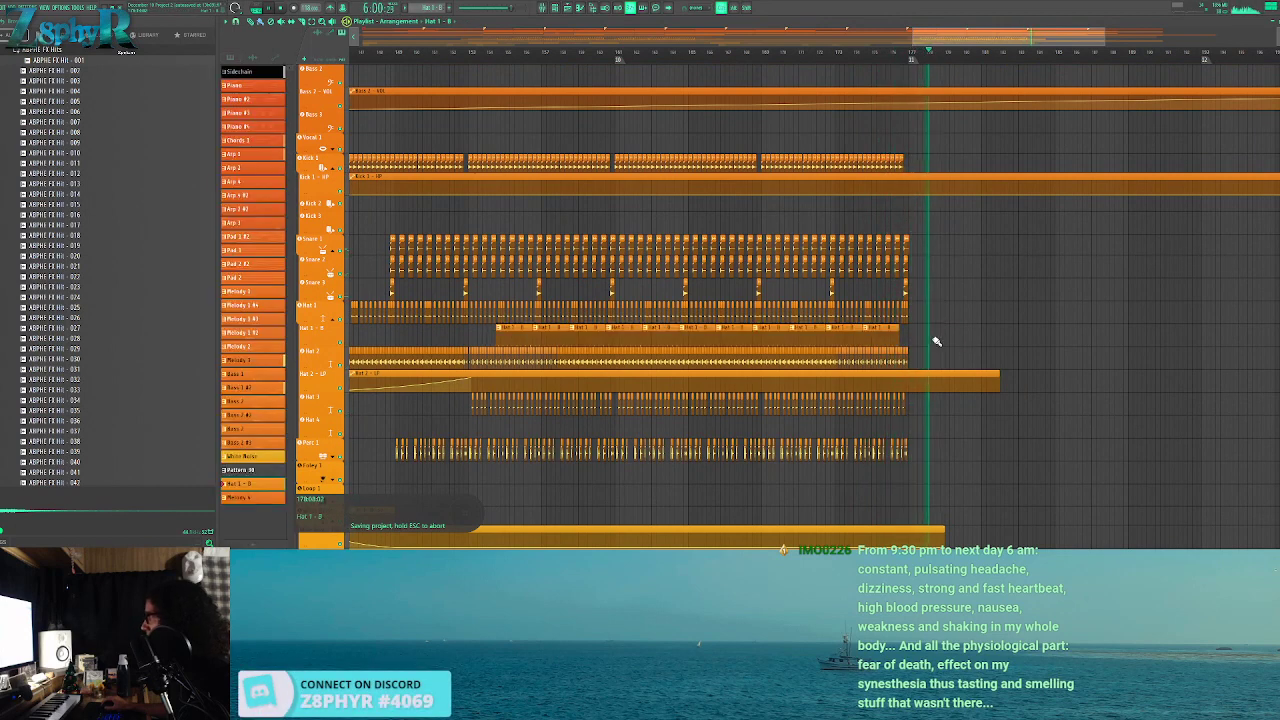
Shift the Hat 1 - B clips to end at bar 177 and fill the row back to bar 153
drag(913, 343, 519, 337)
key(ctrl+d)
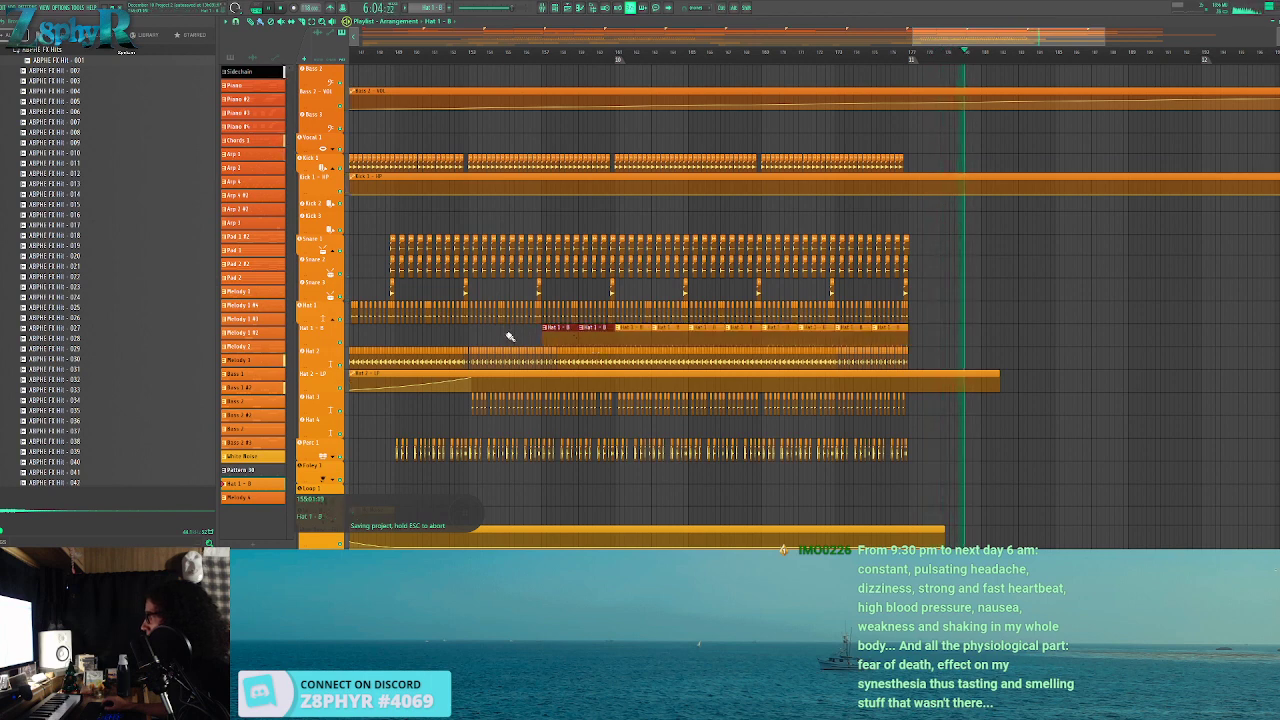
right_click(510, 330)
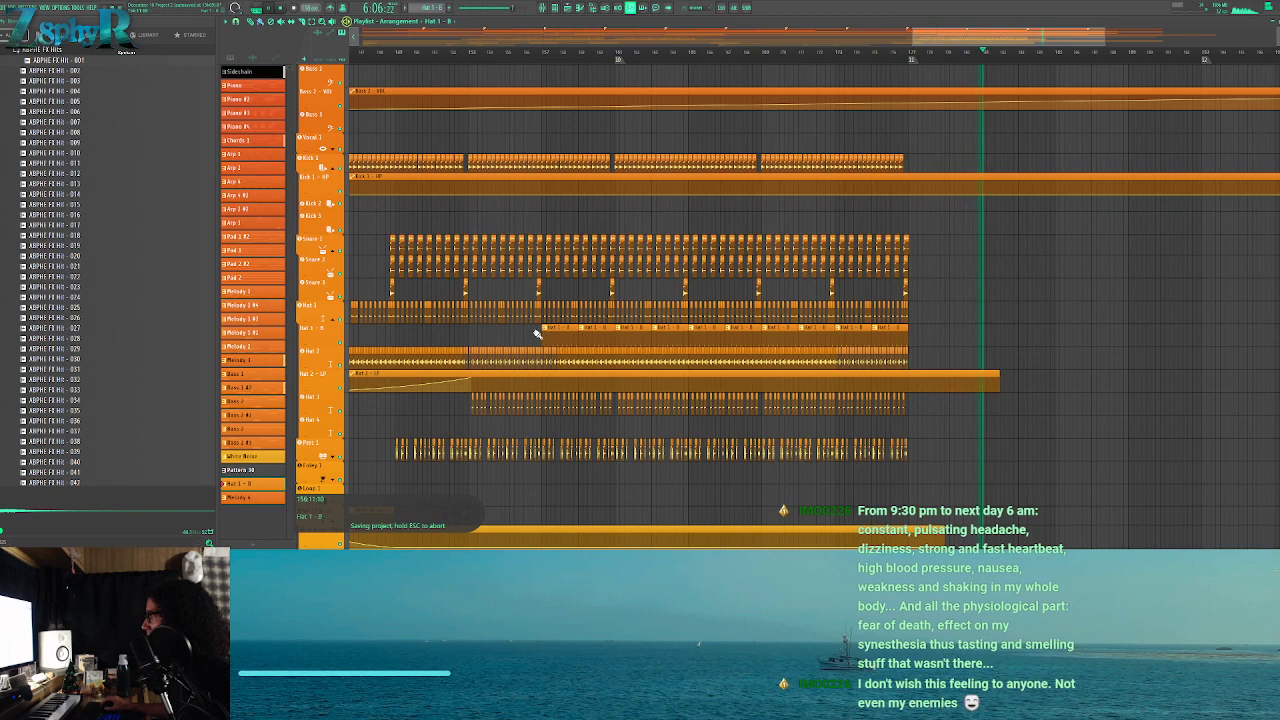
click(450, 52)
mouse_move(535, 324)
mouse_down()
mouse_move(598, 338)
mouse_move(523, 334)
mouse_up()
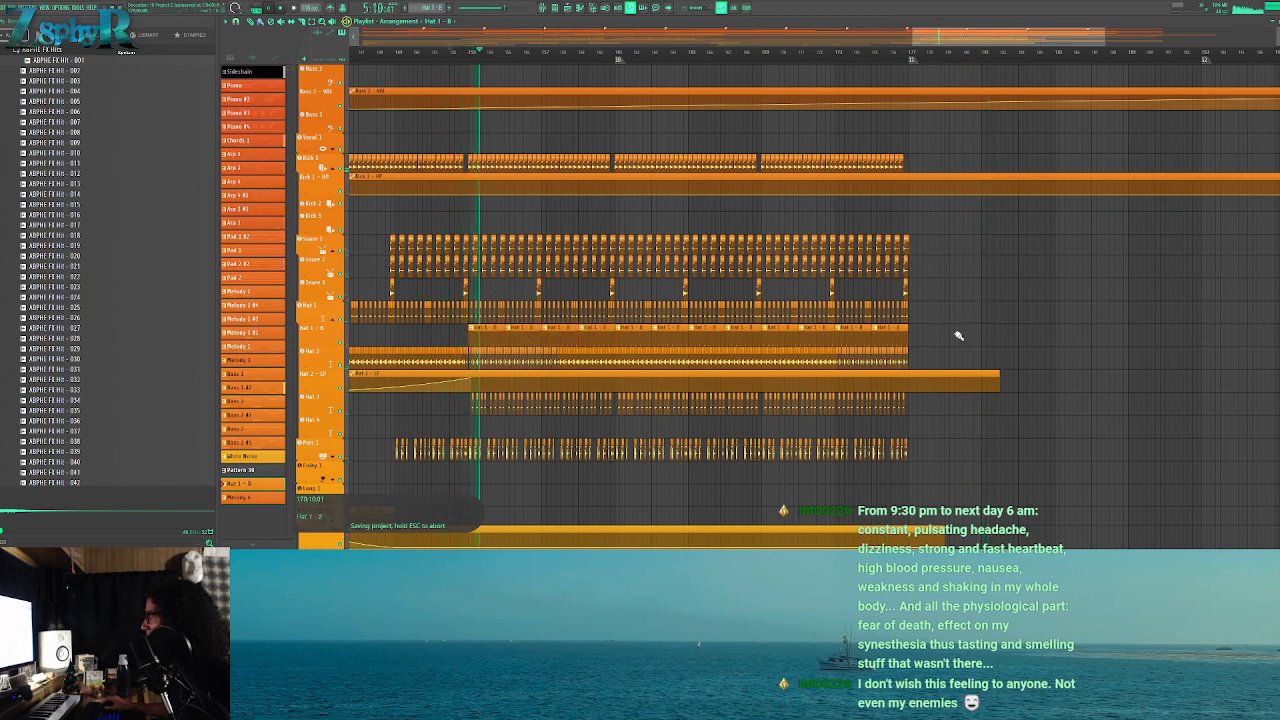
Copy the snare, Hat 1 and Hat 2 clips across bars 177 to 193, and the last eight bars of Hat 3 and Perc 1 past bar 177
drag(943, 368, 620, 240)
drag(631, 347, 923, 348)
ctrl+click(1025, 423)
drag(988, 462, 768, 396)
scroll(800, 437, up, 1)
scroll(800, 437, up, 3)
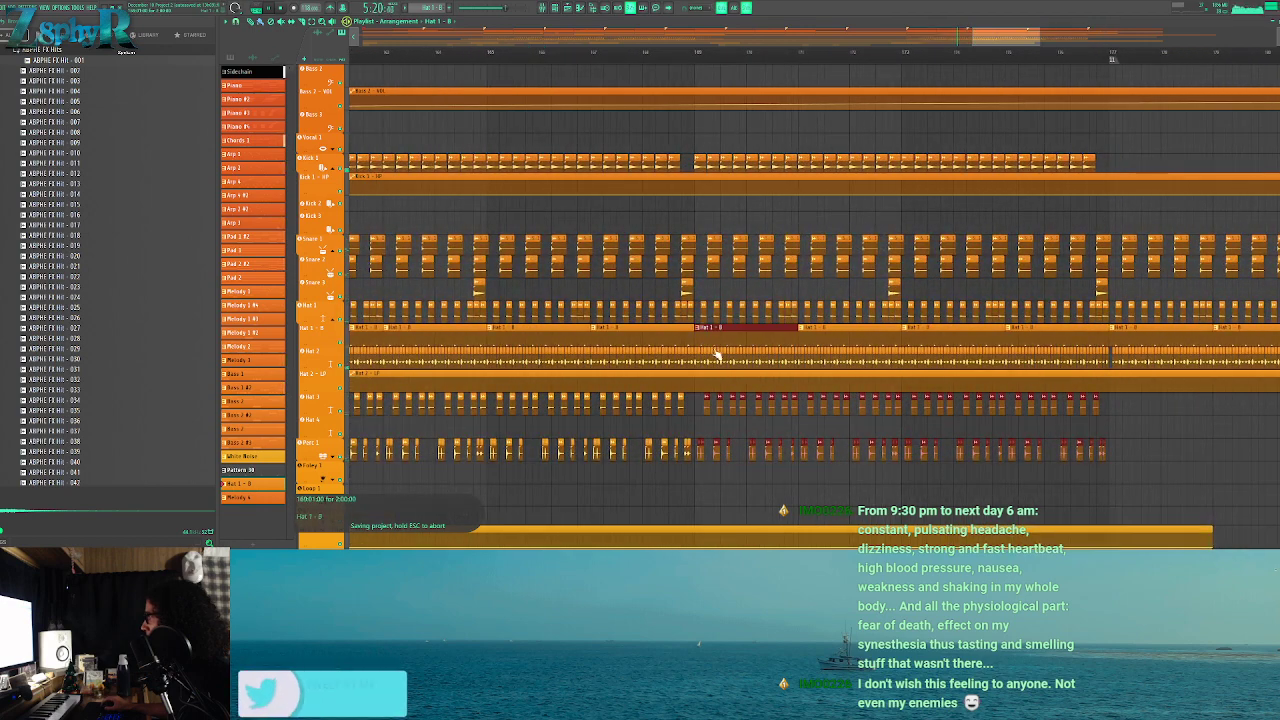
scroll(720, 340, down, 3)
drag(963, 350, 980, 347)
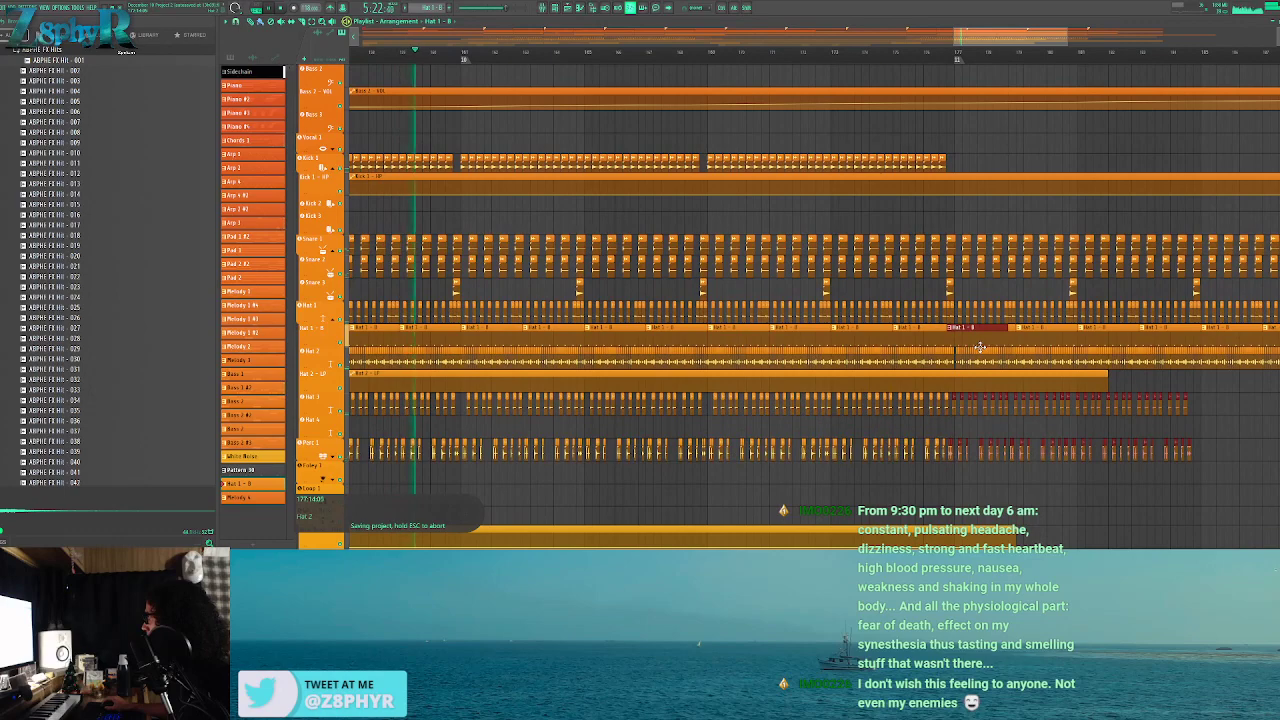
scroll(724, 381, down, 3)
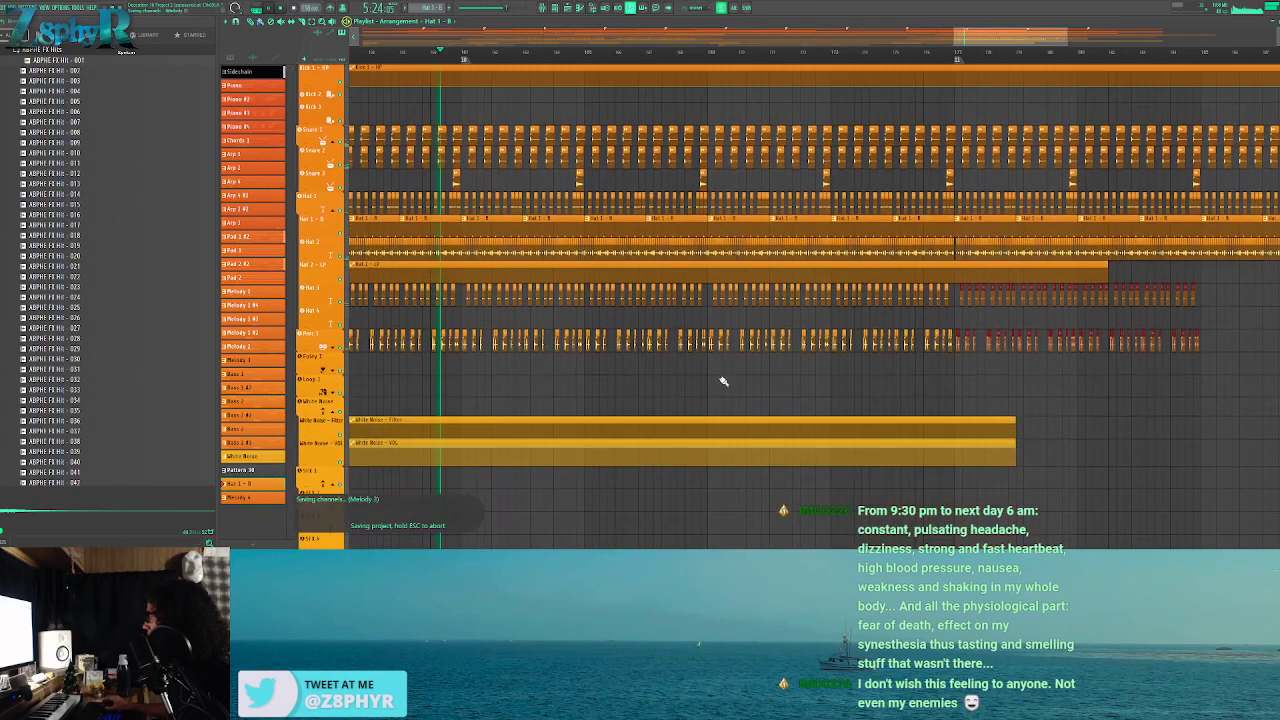
Copy the two White Noise clips to bar 157 so that they meet at bar 161
scroll(722, 382, down, 3)
scroll(720, 383, down, 3)
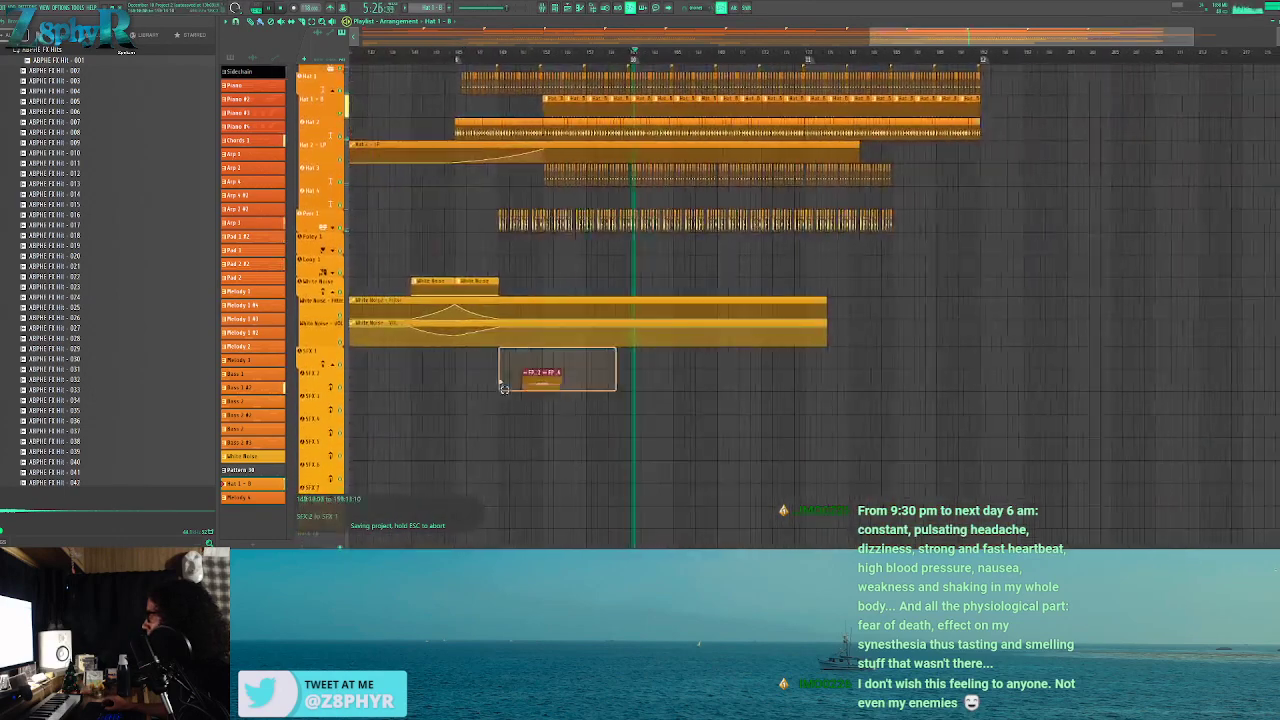
drag(500, 287, 612, 280)
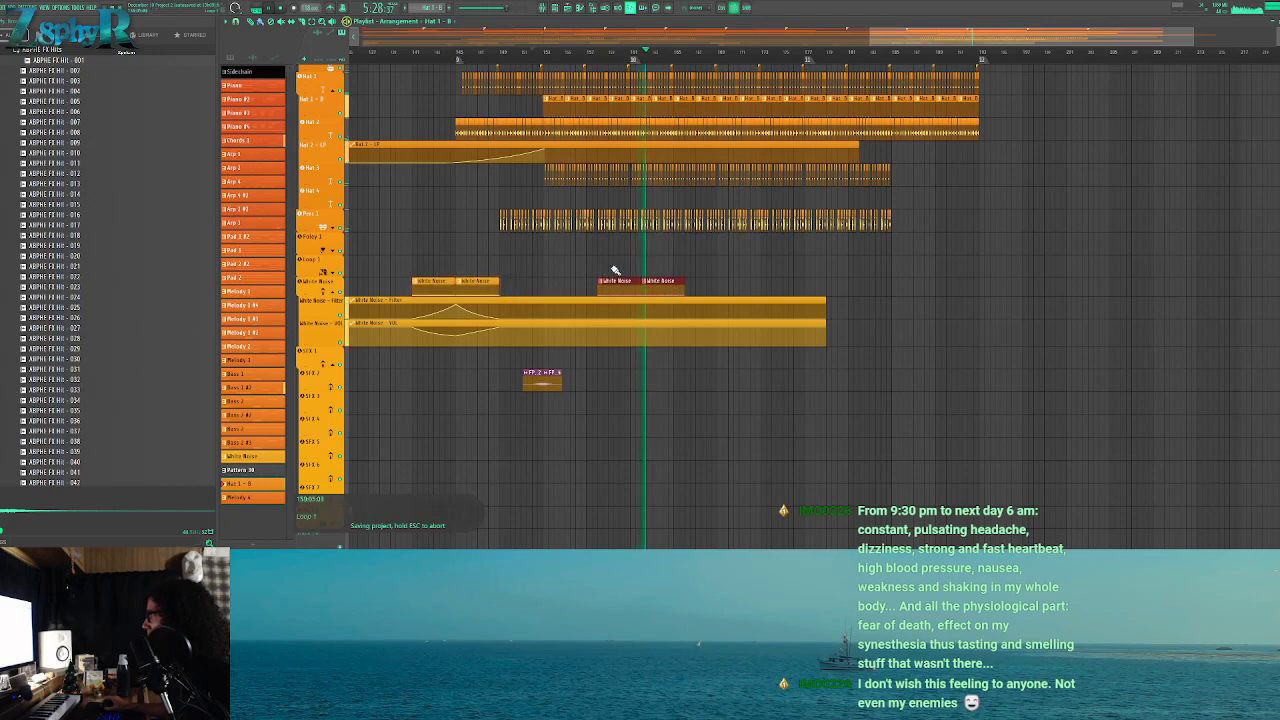
scroll(614, 270, up, 3)
drag(664, 325, 659, 325)
click(653, 325)
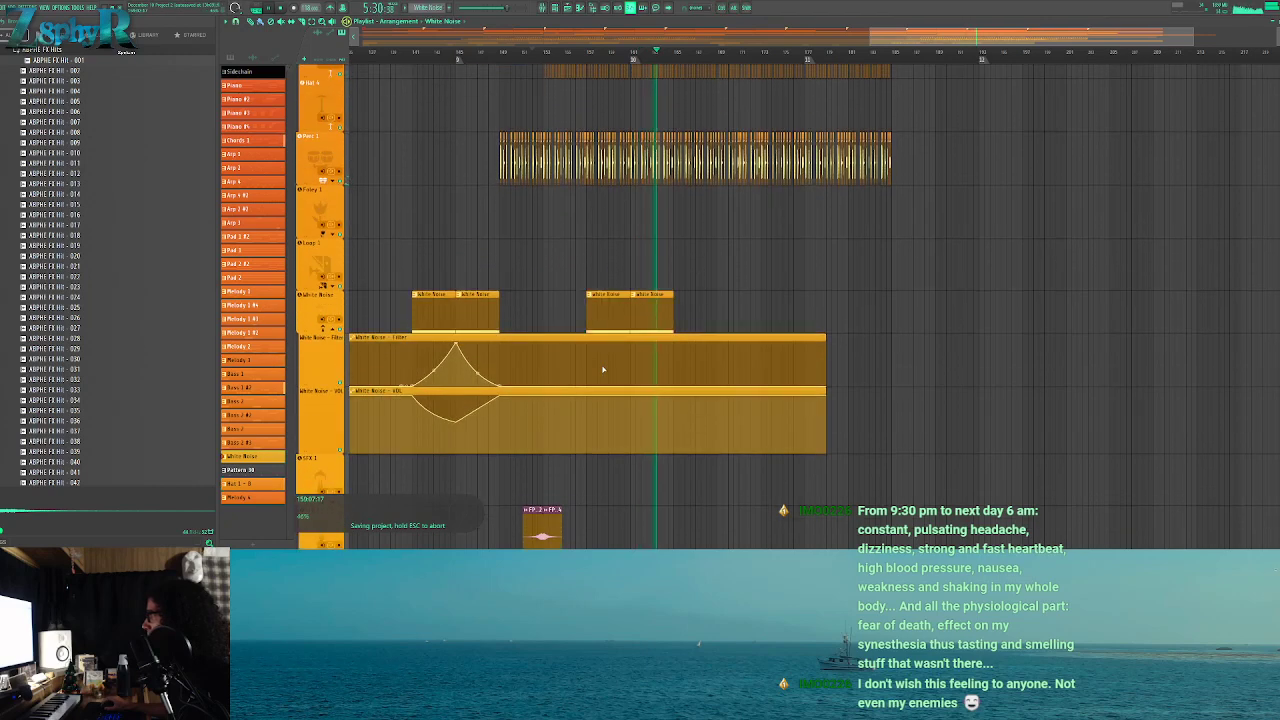
Shape the White Noise filter automation into a peak and the VOL automation into a dip at bar 161, and play it from bar 157
right_click(631, 346)
right_click(669, 384)
right_click(592, 398)
right_click(634, 409)
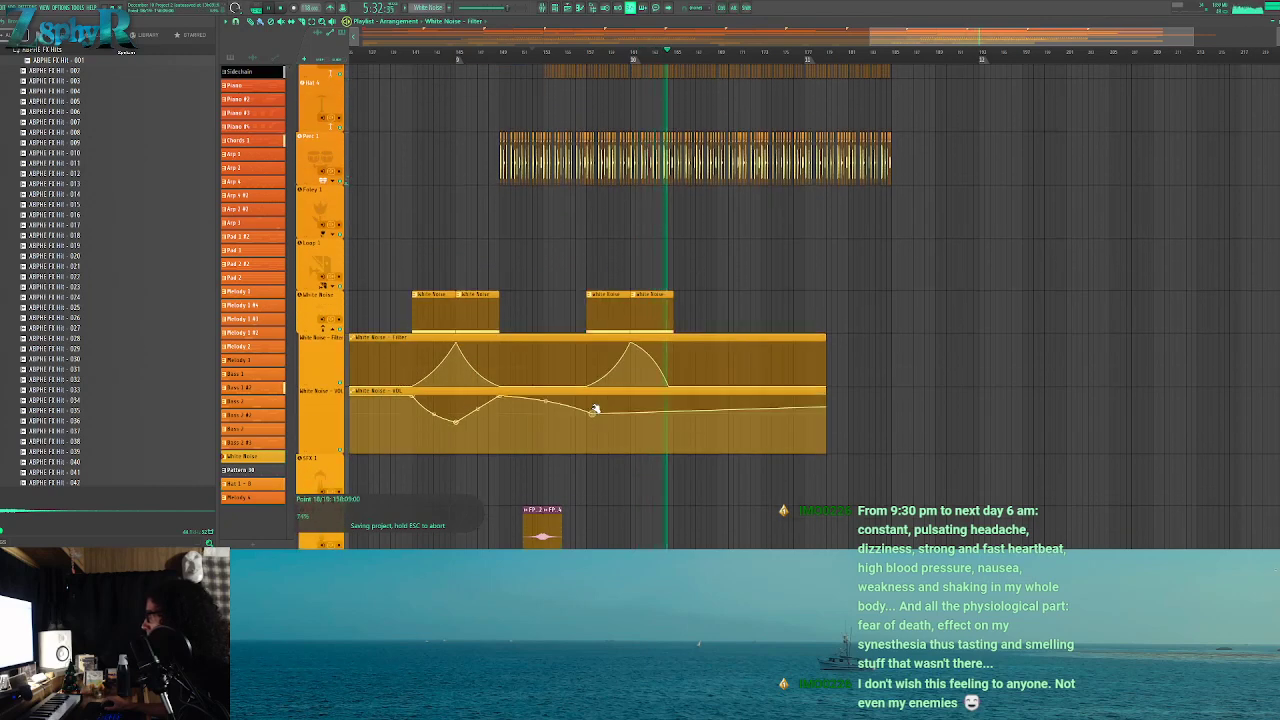
right_click(672, 401)
scroll(674, 385, up, 3)
scroll(575, 252, up, 2)
click(406, 51)
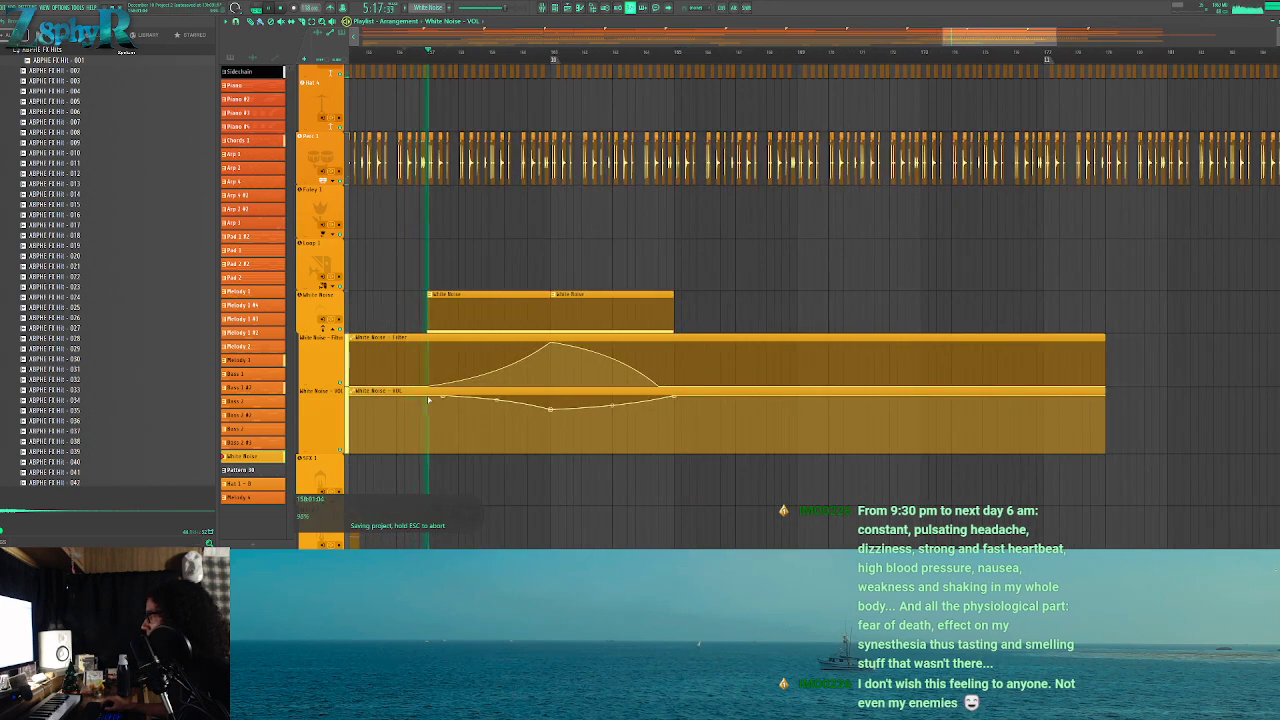
Copy the pair of White Noise clips to bar 173 so that they meet at bar 177
scroll(534, 266, up, 10)
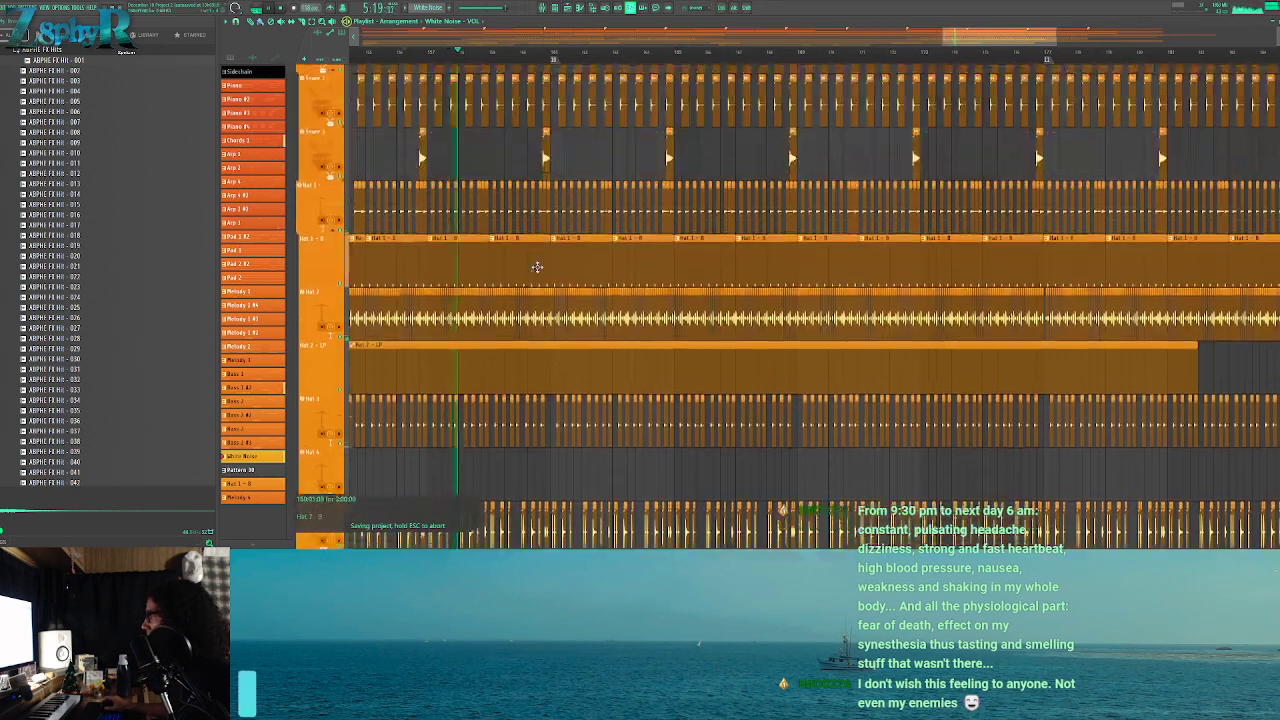
scroll(534, 290, down, 10)
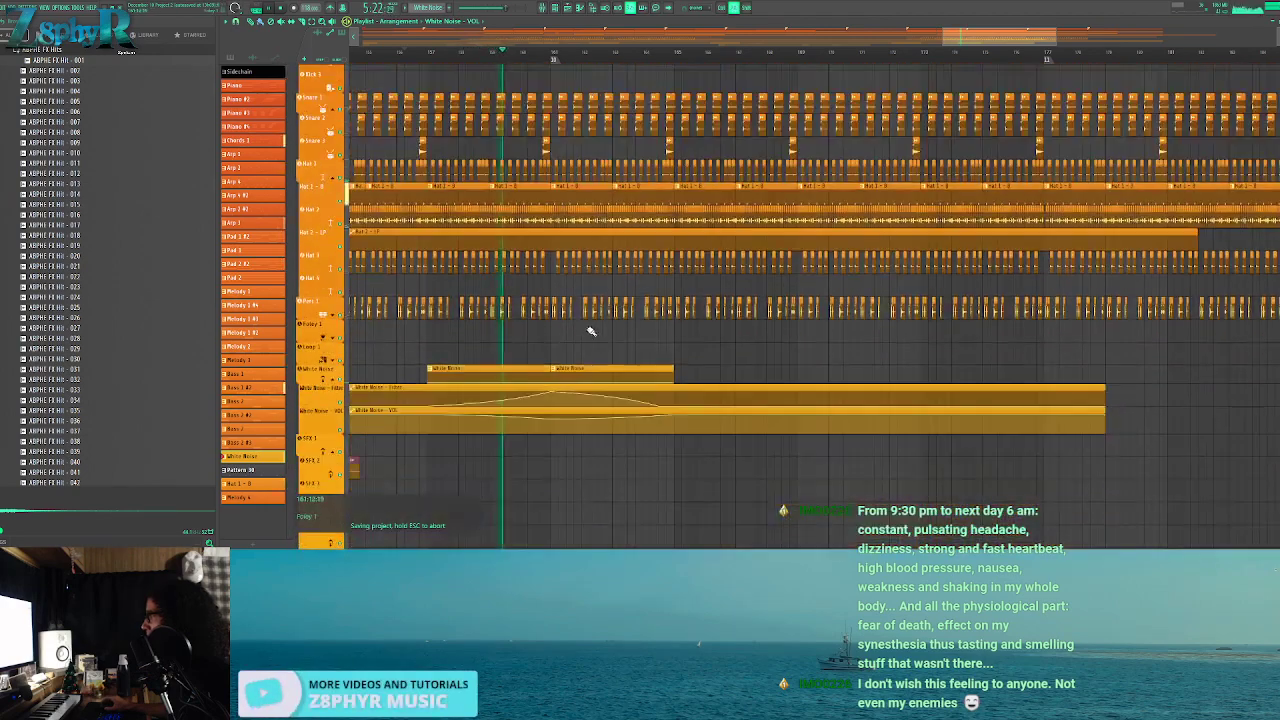
drag(523, 366, 1121, 386)
scroll(1012, 368, up, 5)
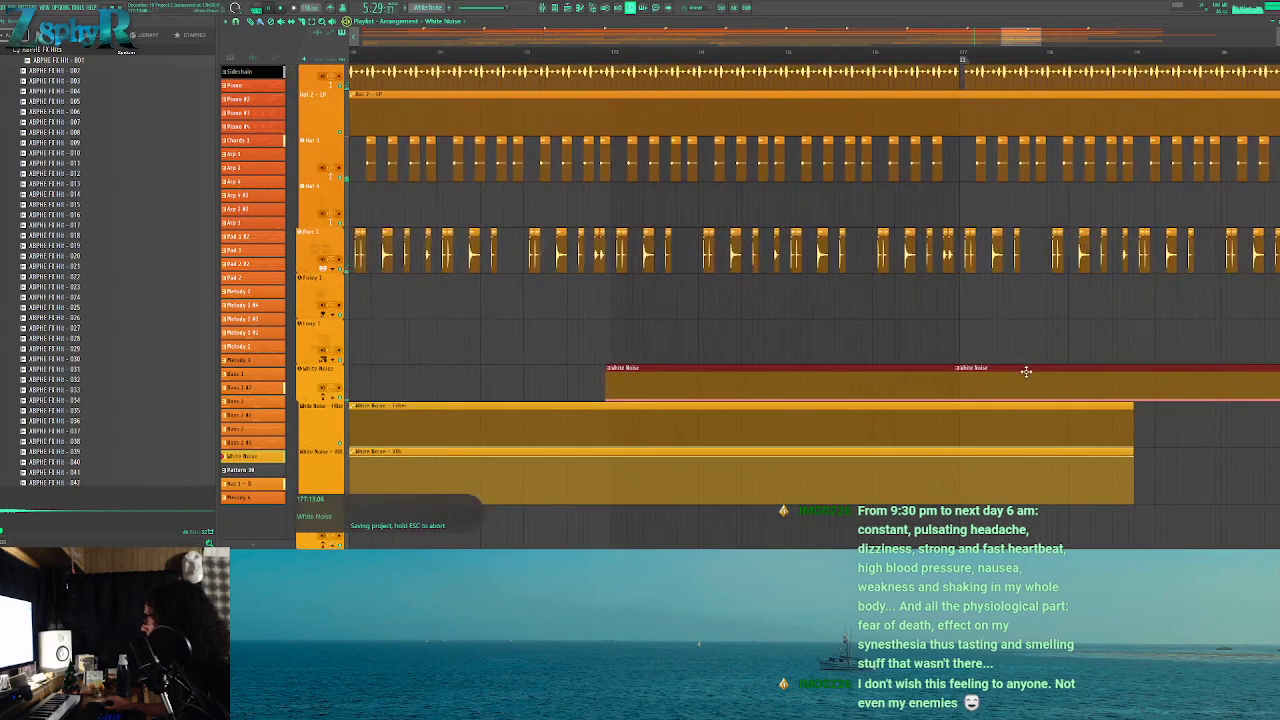
ctrl+click(1011, 353)
scroll(1010, 352, down, 3)
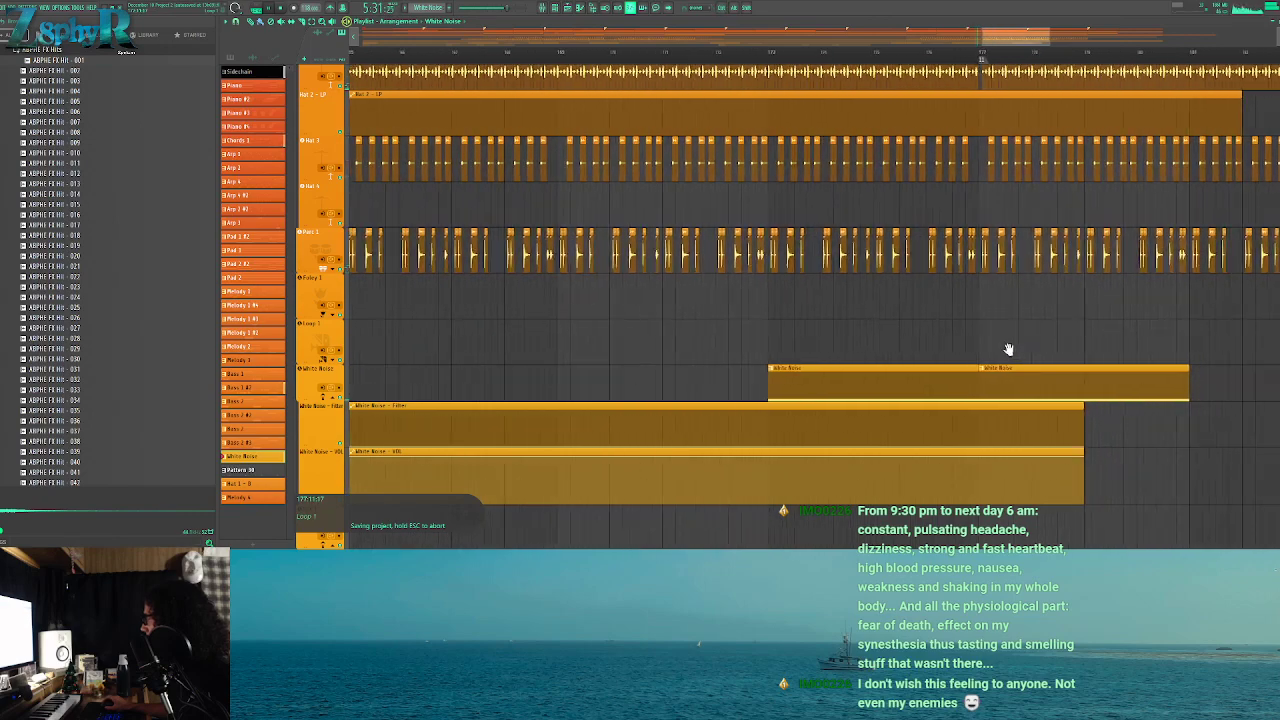
drag(1009, 350, 984, 347)
Extend the White Noise filter automation clip to about bar 193 and shape a curved peak at bar 177 that falls off by bar 181
right_click(860, 408)
scroll(862, 408, down, 1)
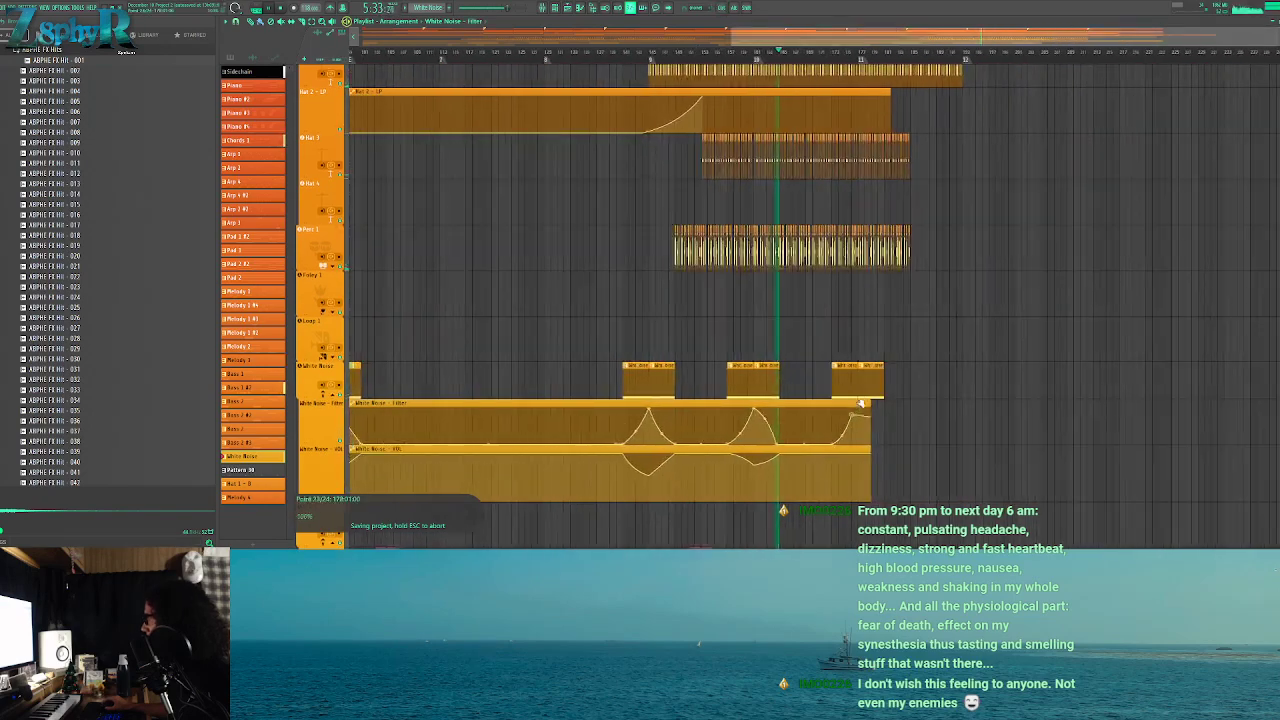
drag(872, 404, 967, 406)
right_click(898, 443)
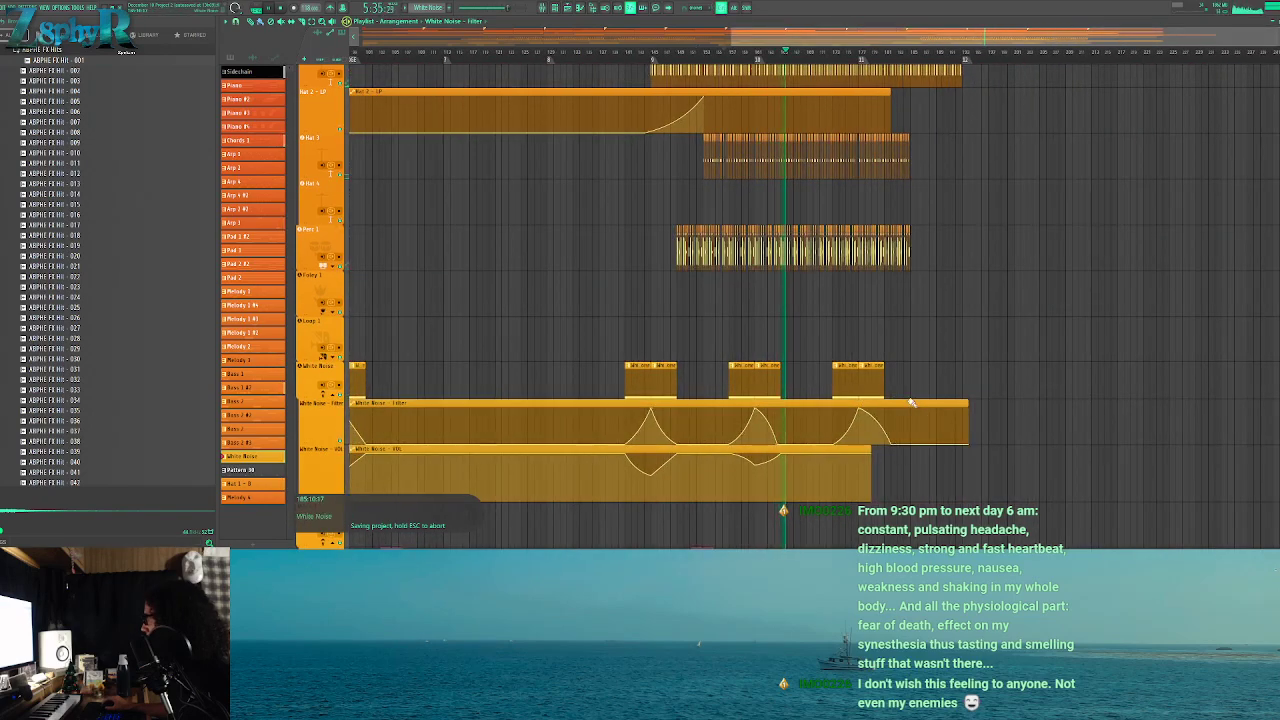
scroll(900, 360, up, 3)
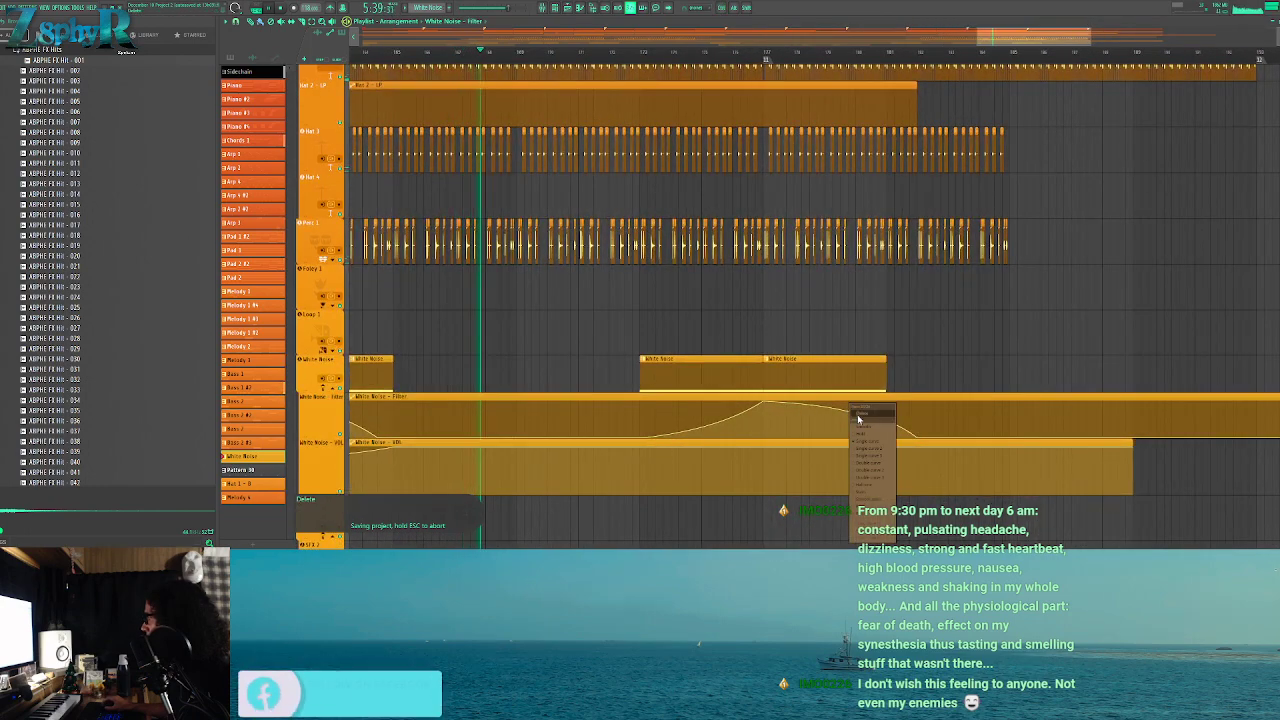
drag(841, 411, 843, 427)
right_click(879, 437)
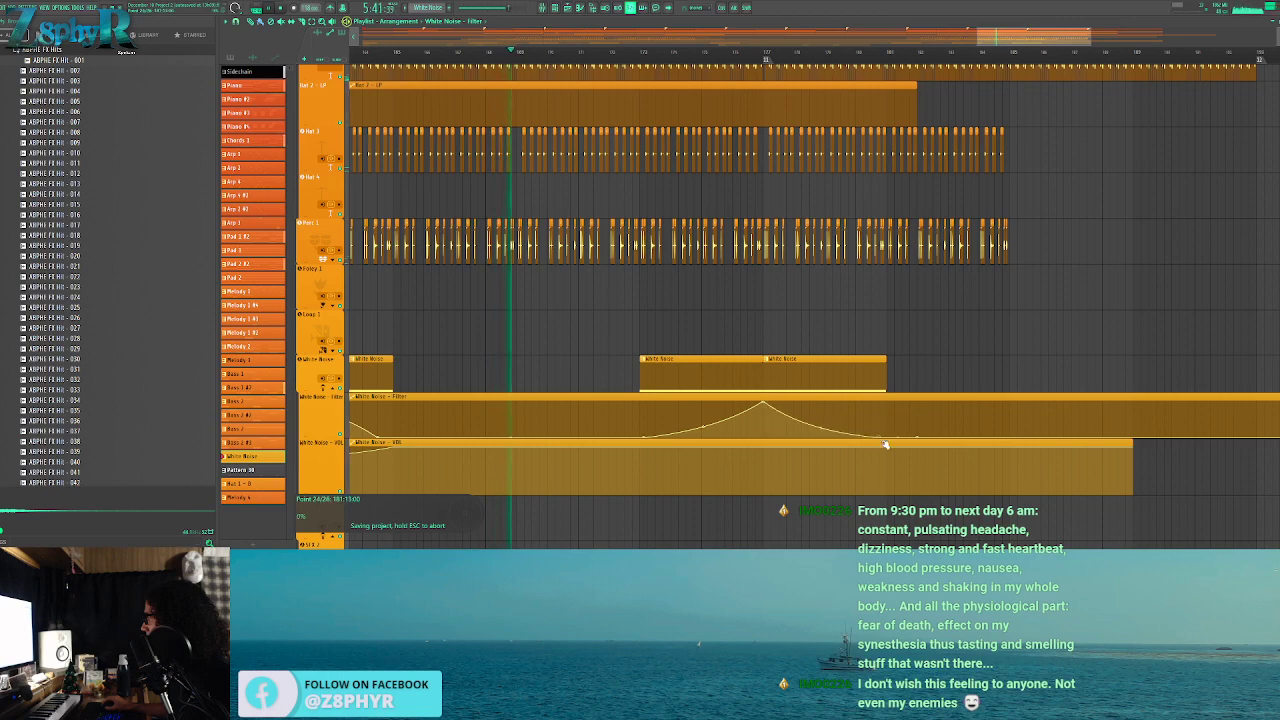
Add a dip to the White Noise VOL automation with its lowest point at bar 177, spanning the copied clips
right_click(639, 453)
right_click(764, 466)
right_click(893, 446)
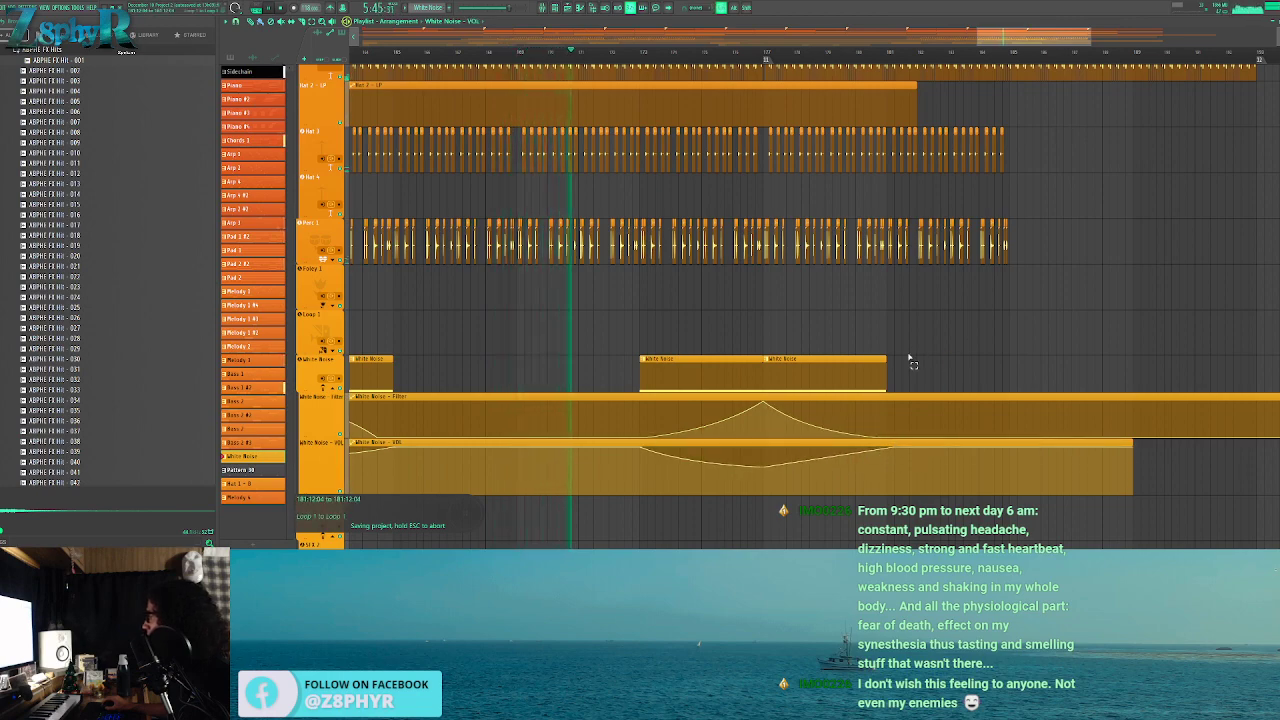
Copy the last eight-bar group of Kick 1 clips to just after bar 177
scroll(950, 323, down, 2)
scroll(960, 300, up, 5)
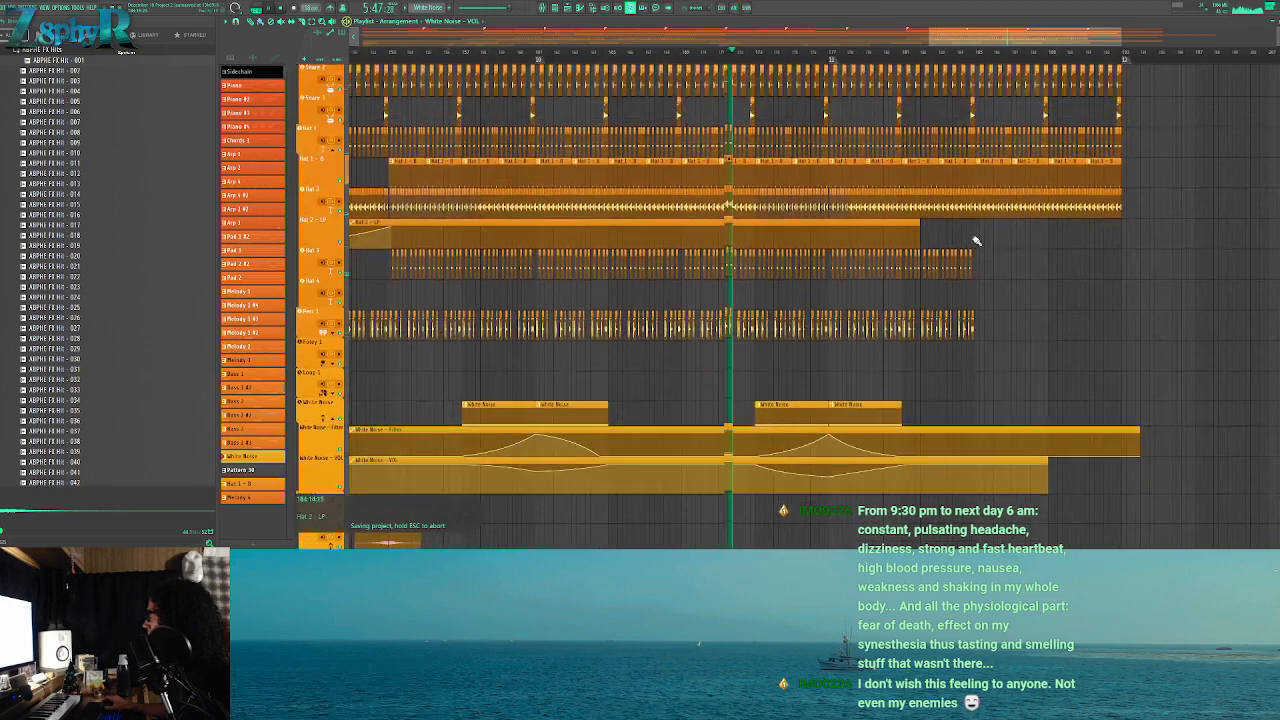
scroll(983, 296, up, 5)
drag(870, 275, 681, 316)
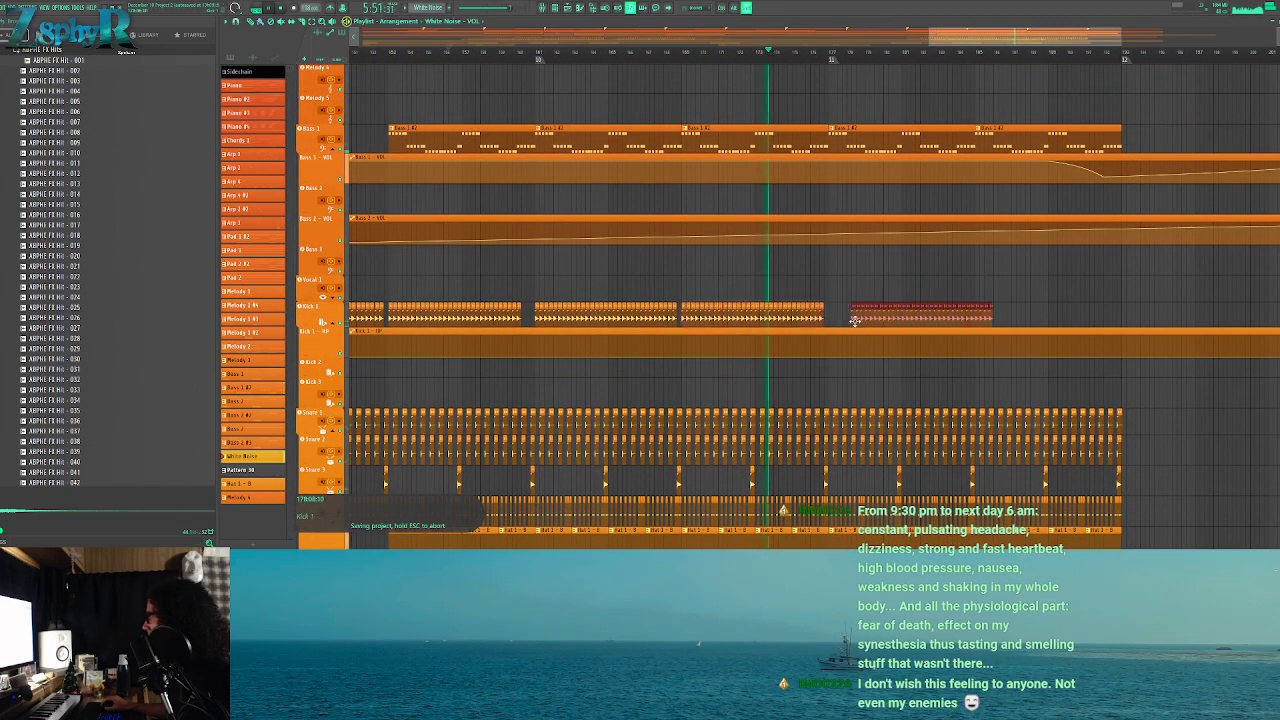
Open the Snare 3 clip's channel settings to check its pitch and panning, and close them
scroll(843, 310, down, 5)
scroll(832, 362, up, 6)
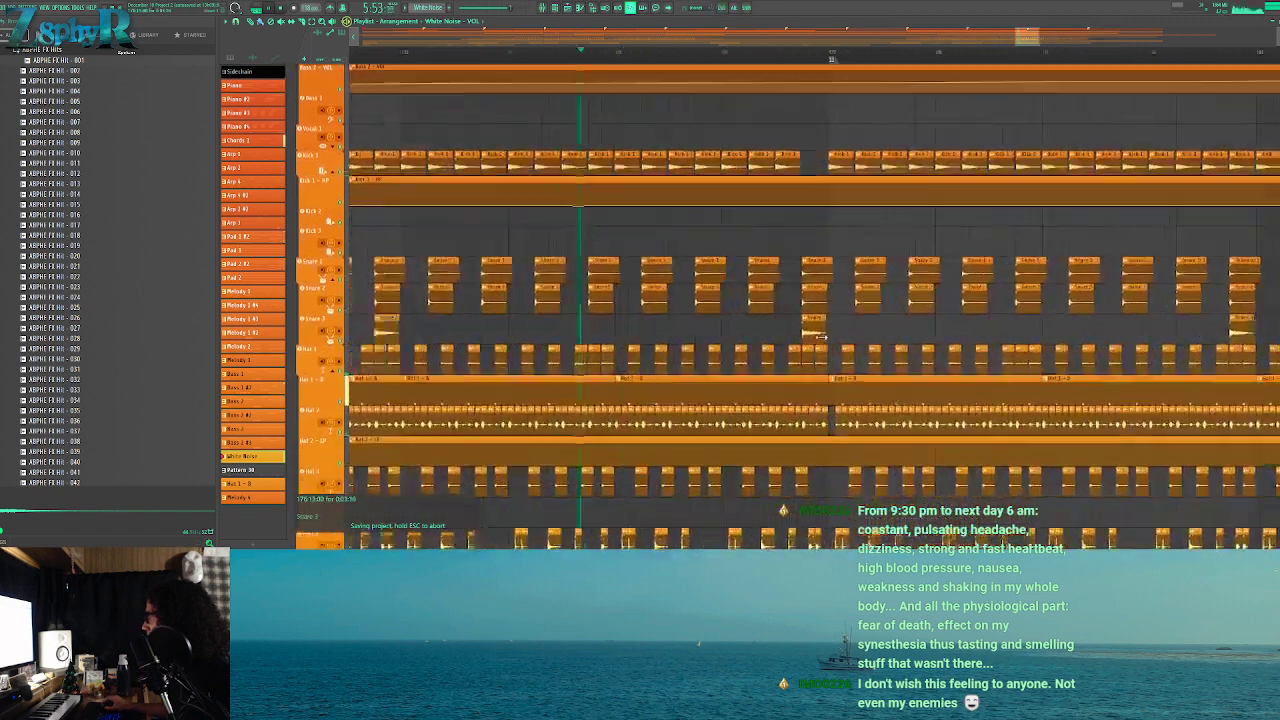
double_click(809, 322)
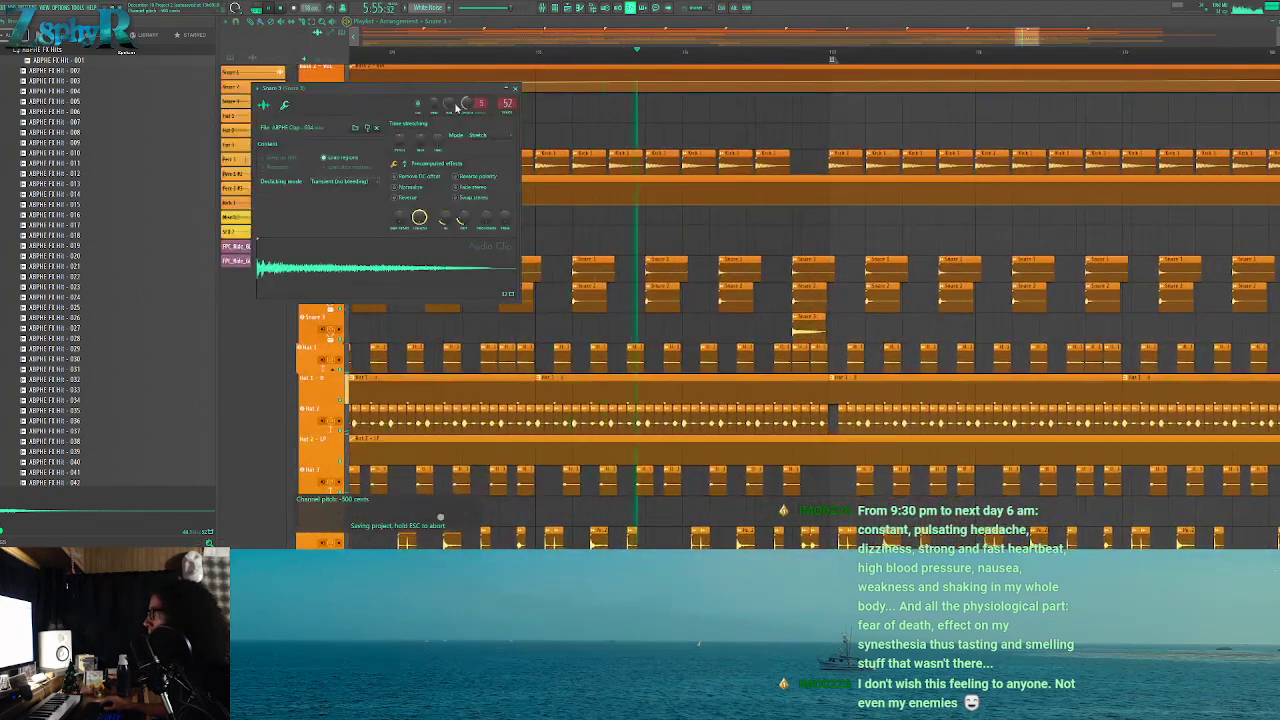
drag(427, 104, 433, 110)
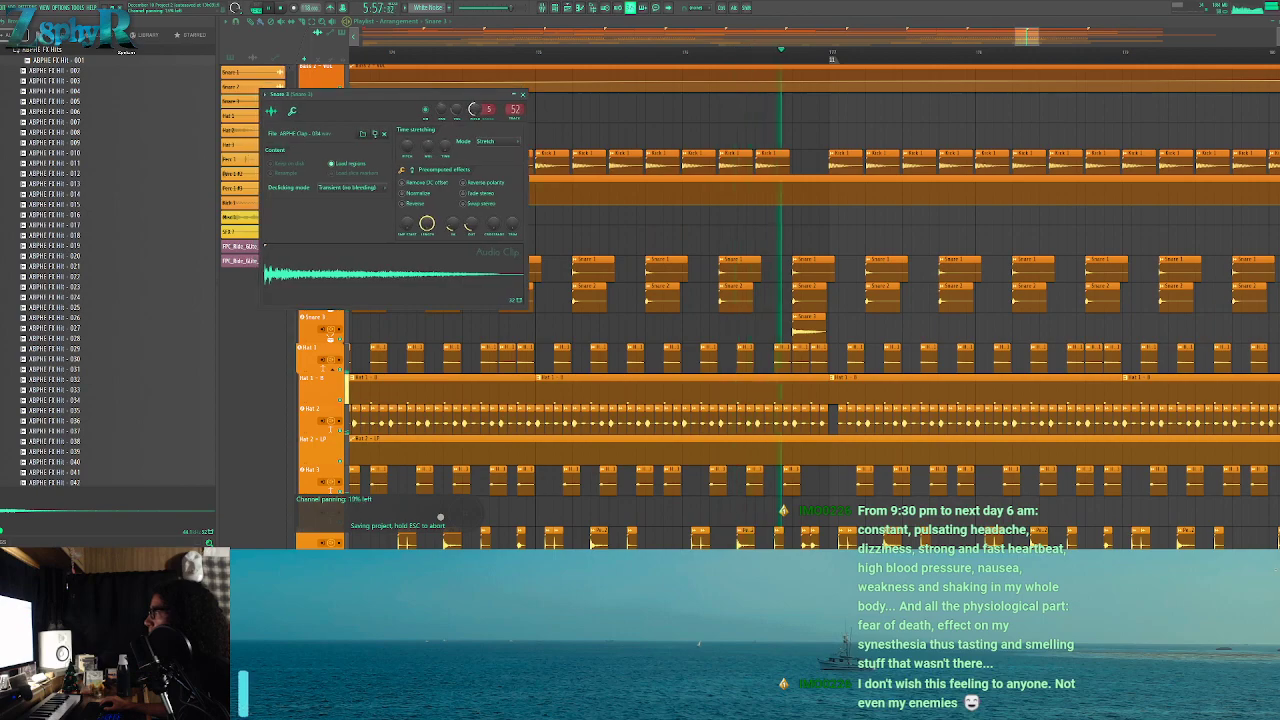
click(522, 95)
Lower the Chords 1 Filter Freq automation point at about bar 193 to 7%
drag(848, 149, 677, 153)
scroll(687, 237, down, 5)
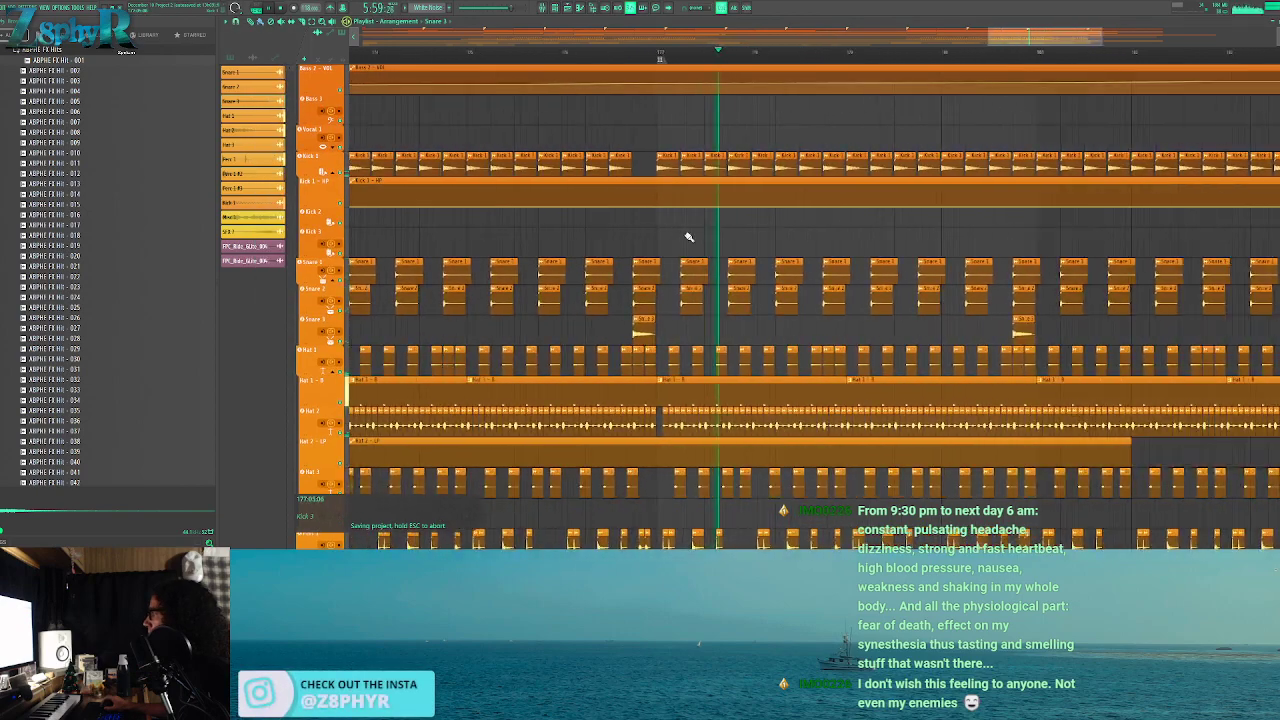
scroll(720, 226, down, 4)
scroll(766, 286, down, 3)
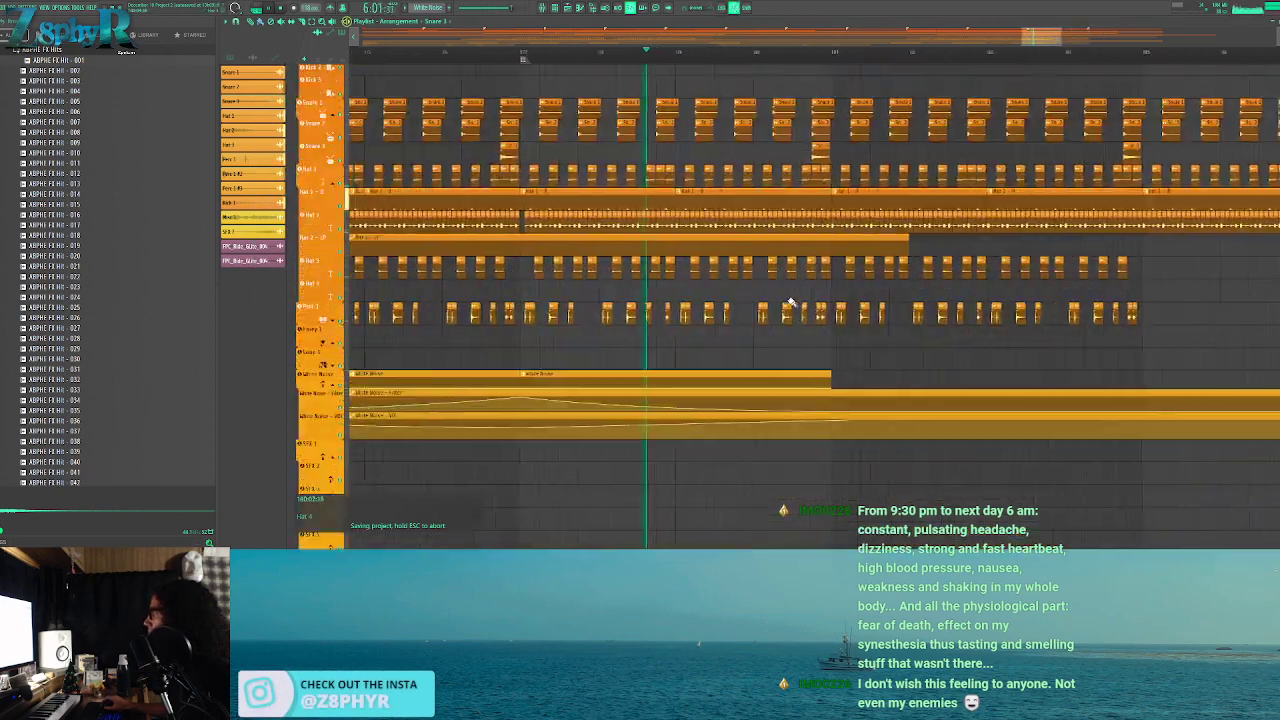
scroll(861, 302, down, 5)
scroll(792, 228, up, 3)
scroll(780, 215, down, 12)
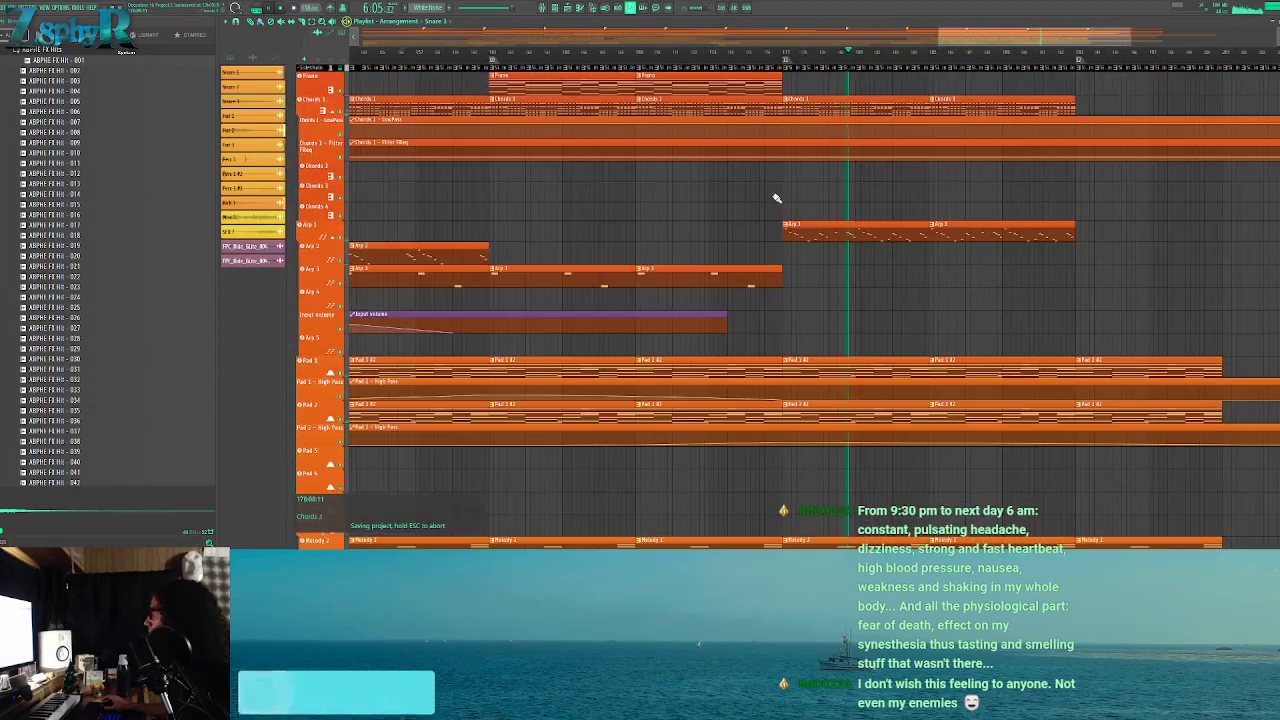
scroll(783, 200, up, 3)
scroll(765, 225, down, 3)
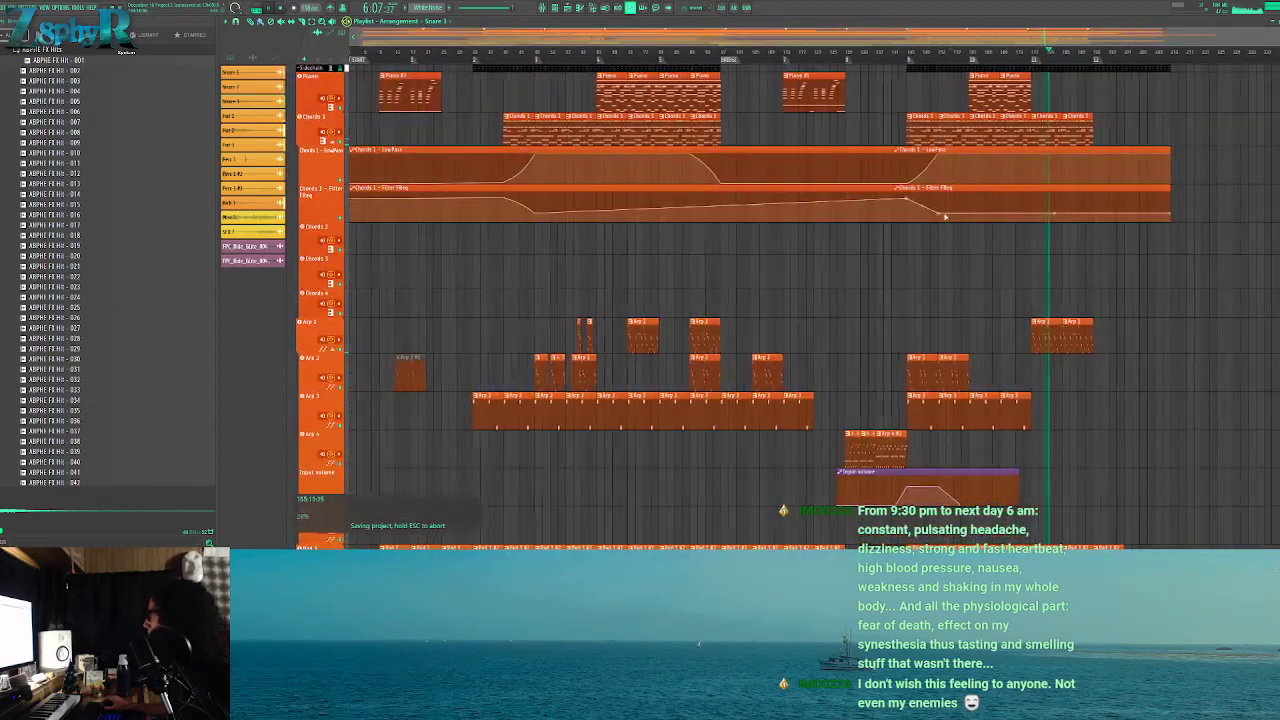
scroll(1021, 219, up, 3)
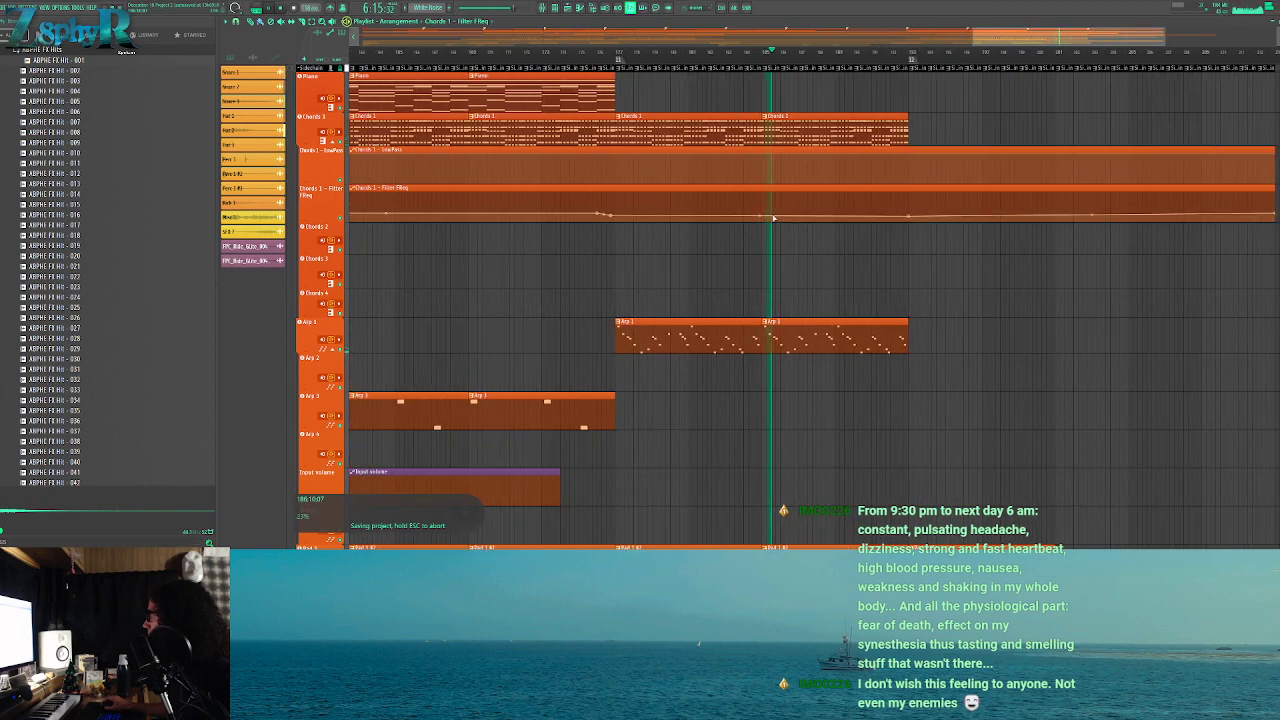
drag(909, 216, 911, 221)
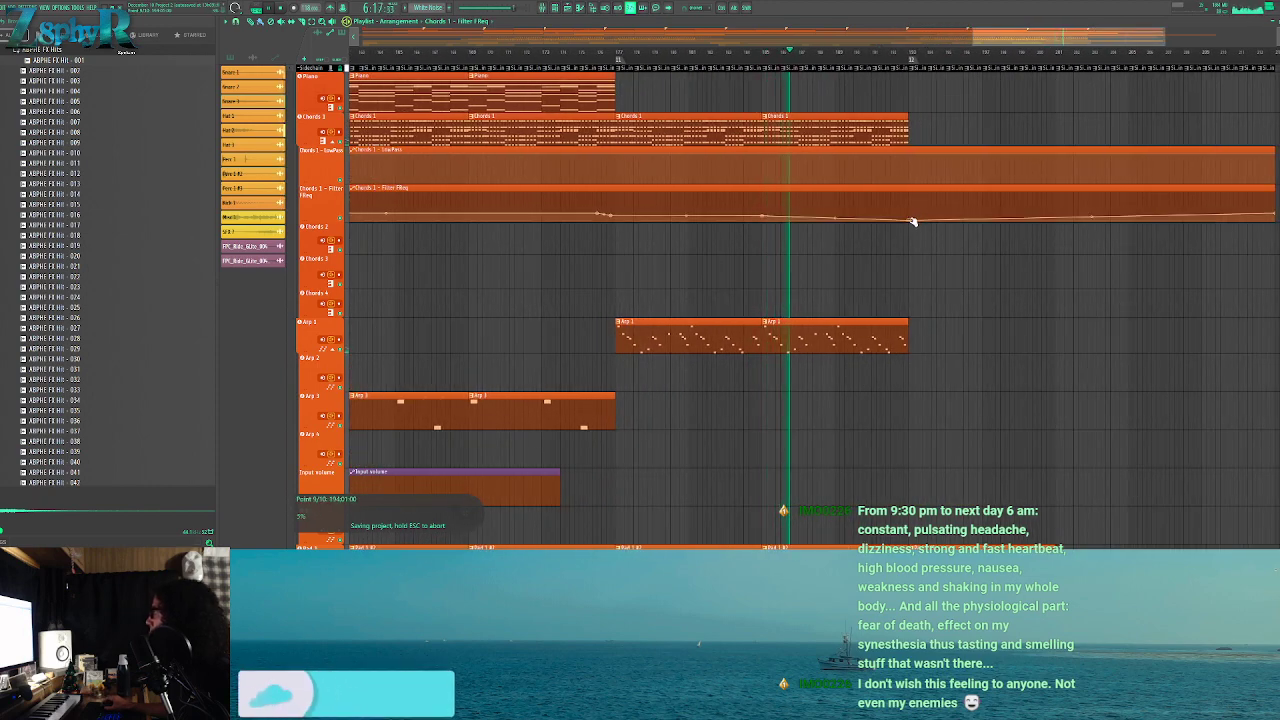
Set the playback position just before bar 177 and save the project
scroll(629, 205, down, 3)
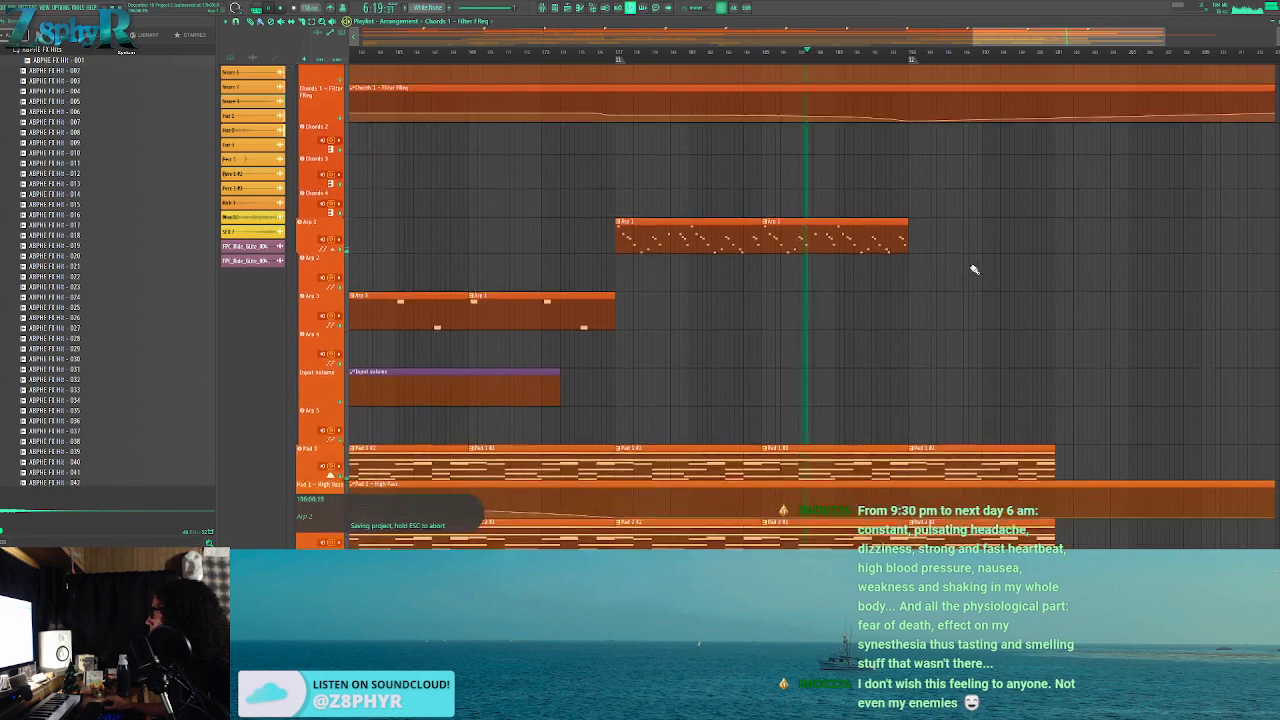
click(583, 54)
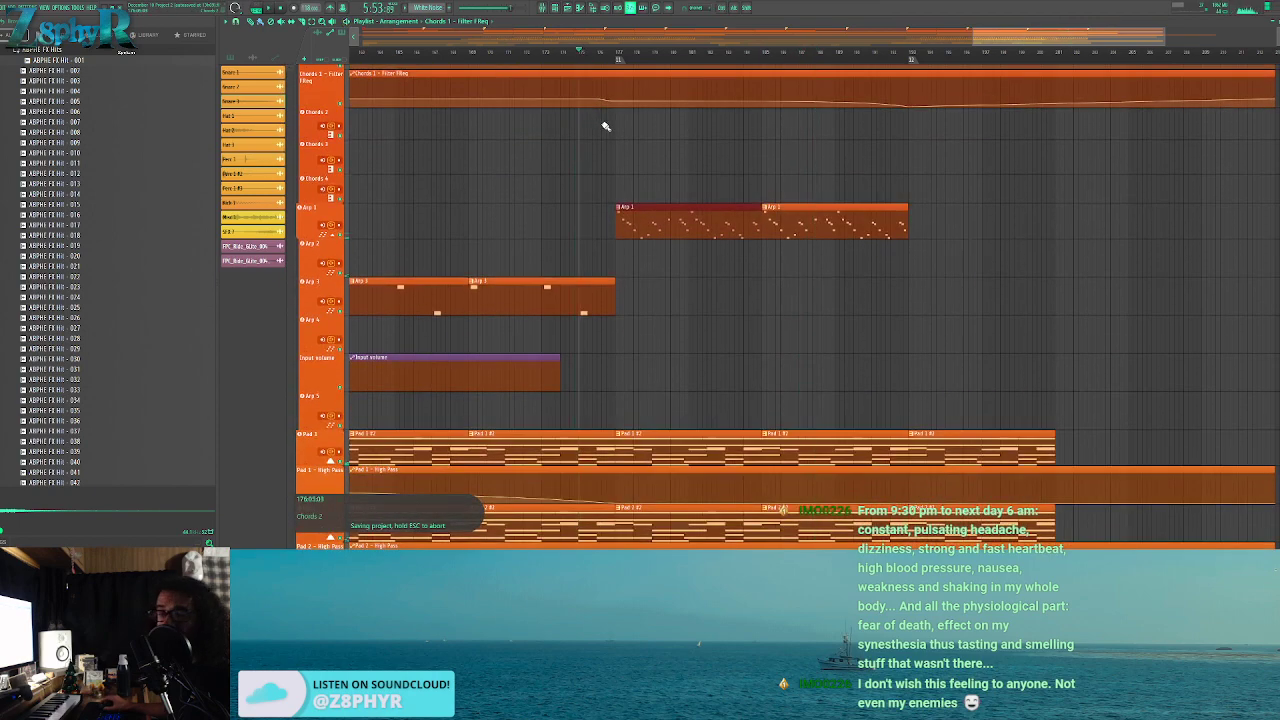
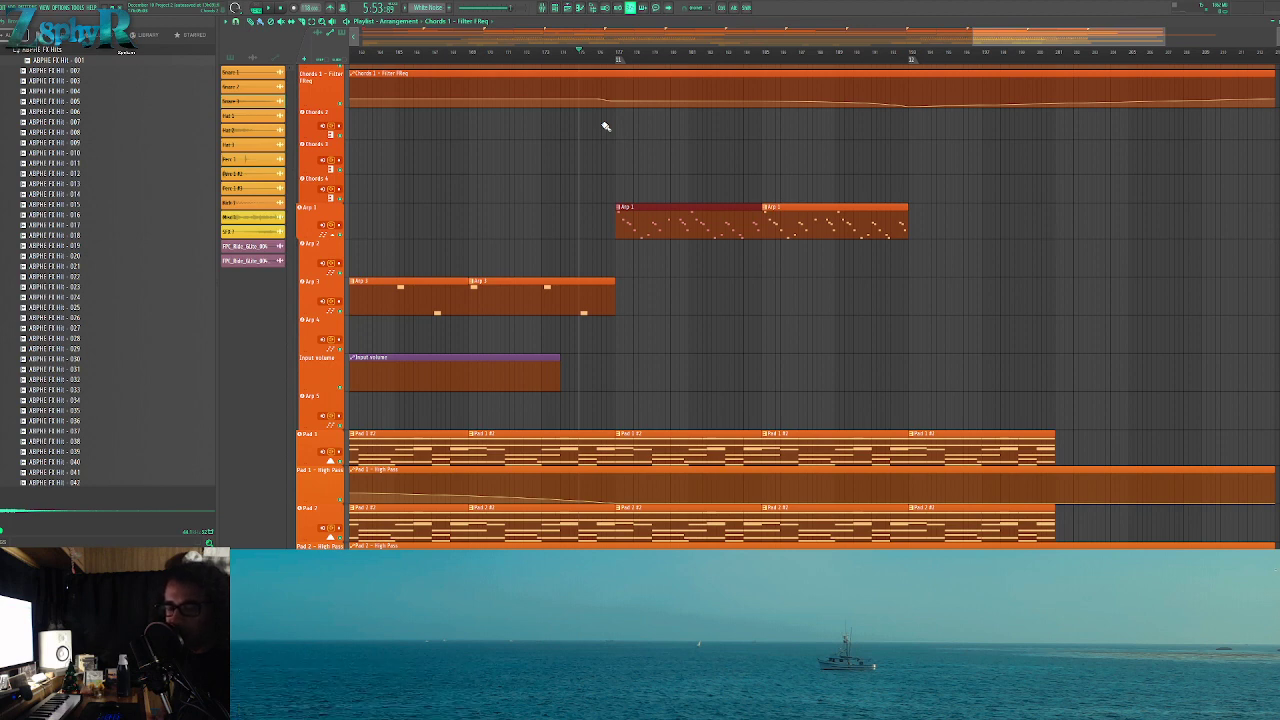
key(ctrl+s)
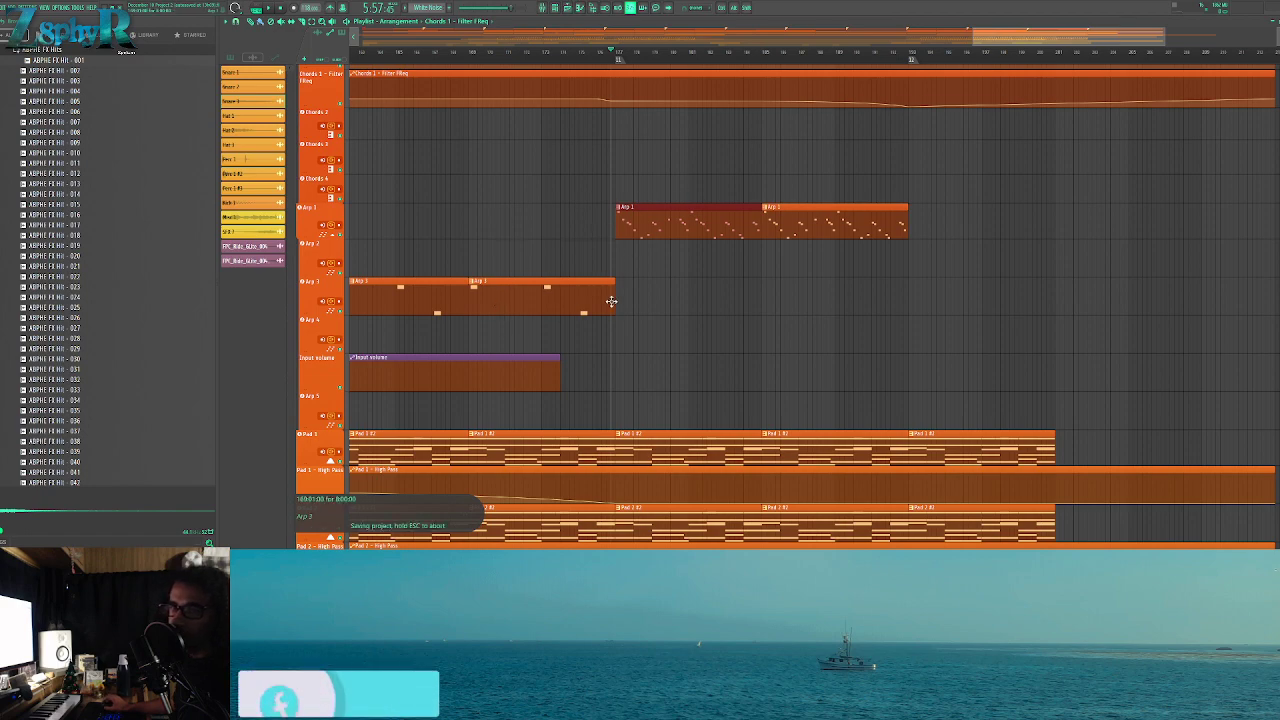
drag(820, 358, 791, 383)
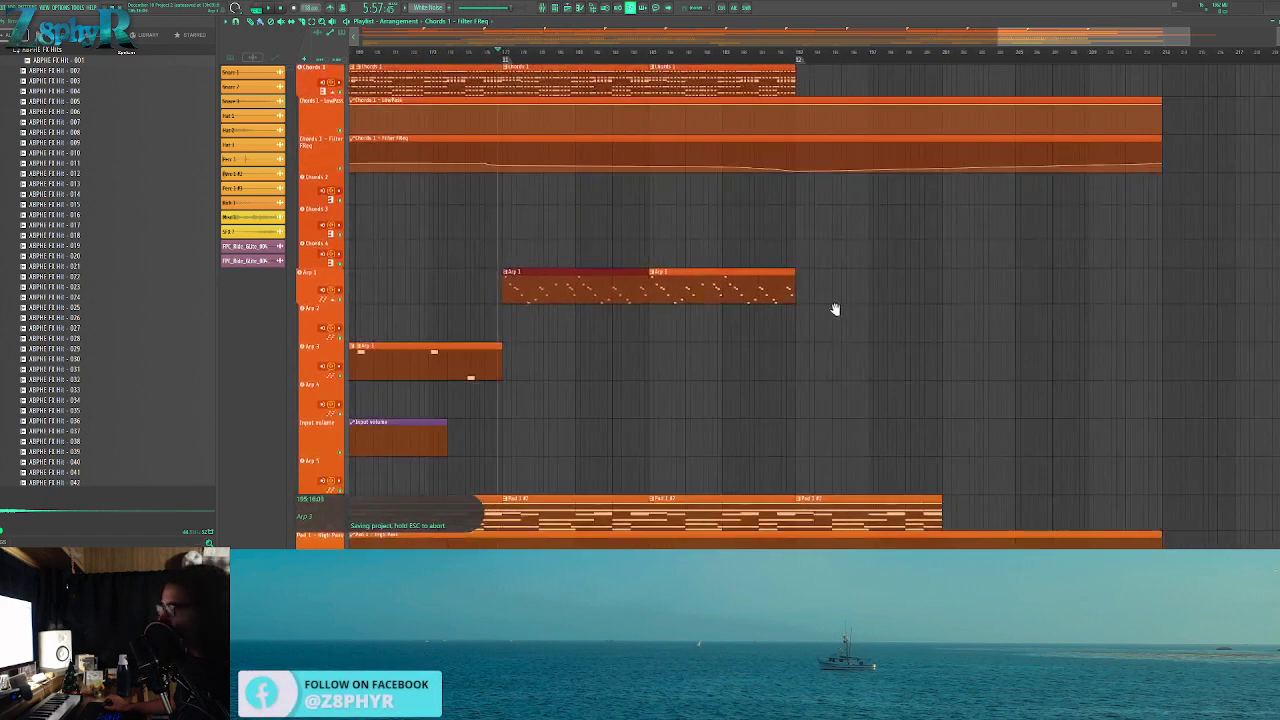
drag(843, 331, 826, 260)
click(12, 7)
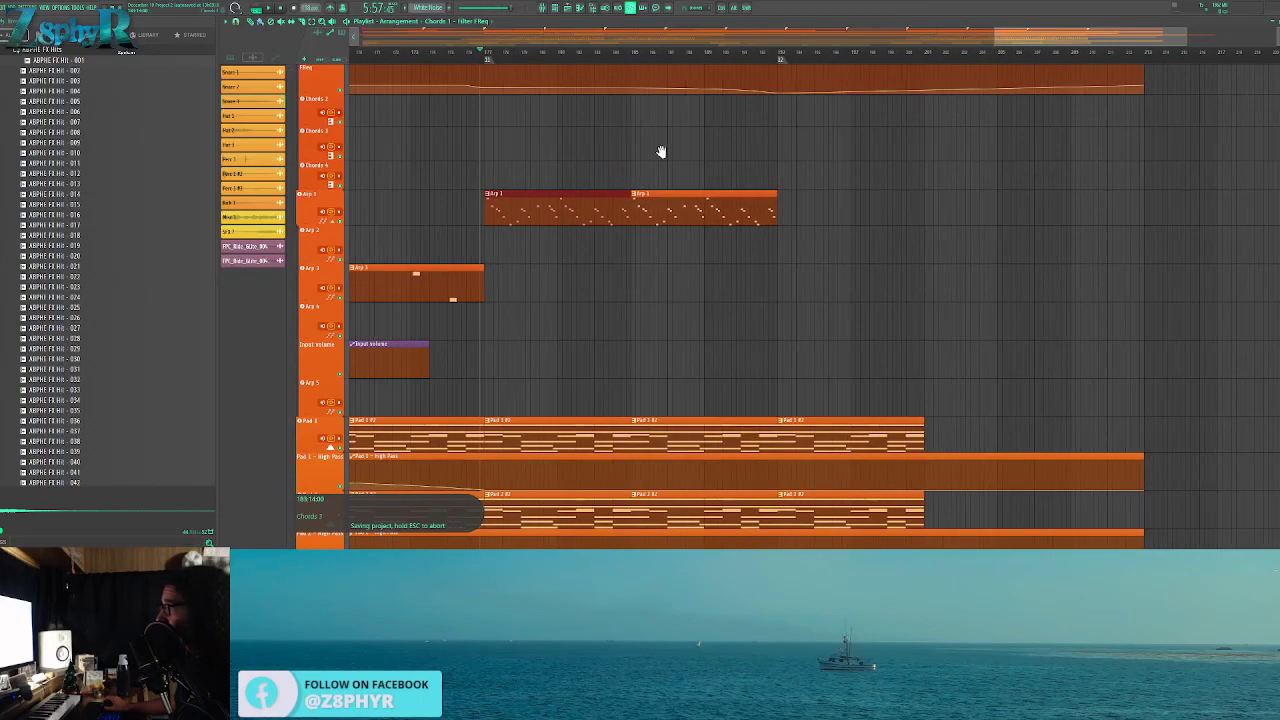
Reshape the Pad 2 High Pass automation to stay level from bar 177 and rise to a peak at about bar 201
drag(628, 155, 717, 169)
drag(740, 315, 765, 100)
drag(835, 243, 848, 60)
scroll(848, 60, down, 2)
scroll(848, 60, down, 4)
drag(966, 165, 992, 350)
drag(1004, 247, 963, 291)
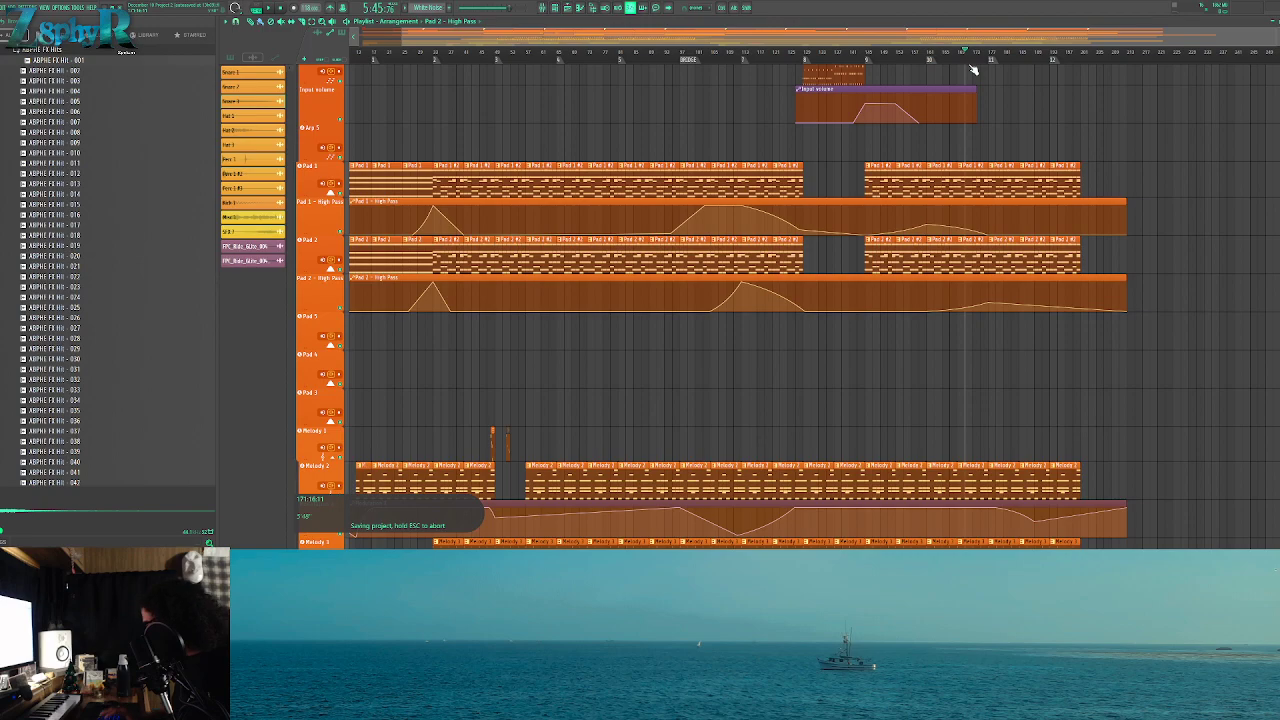
drag(997, 161, 902, 143)
scroll(954, 203, up, 5)
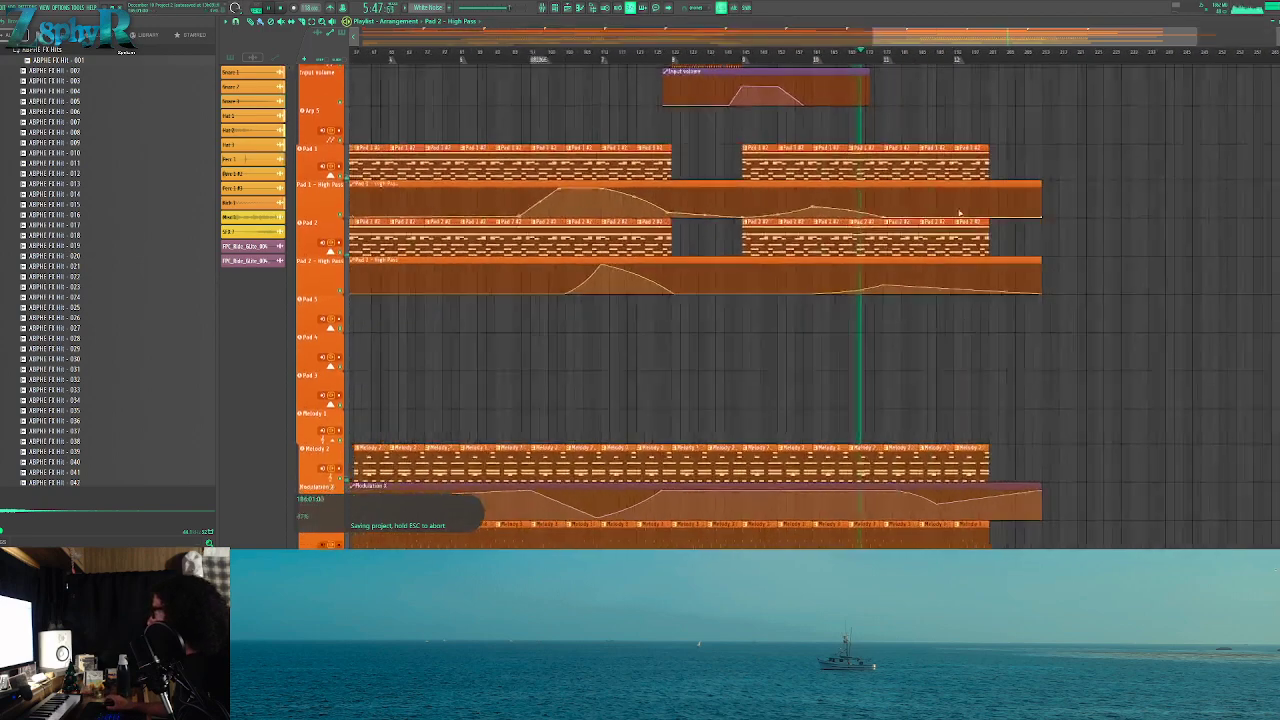
scroll(1020, 291, up, 1)
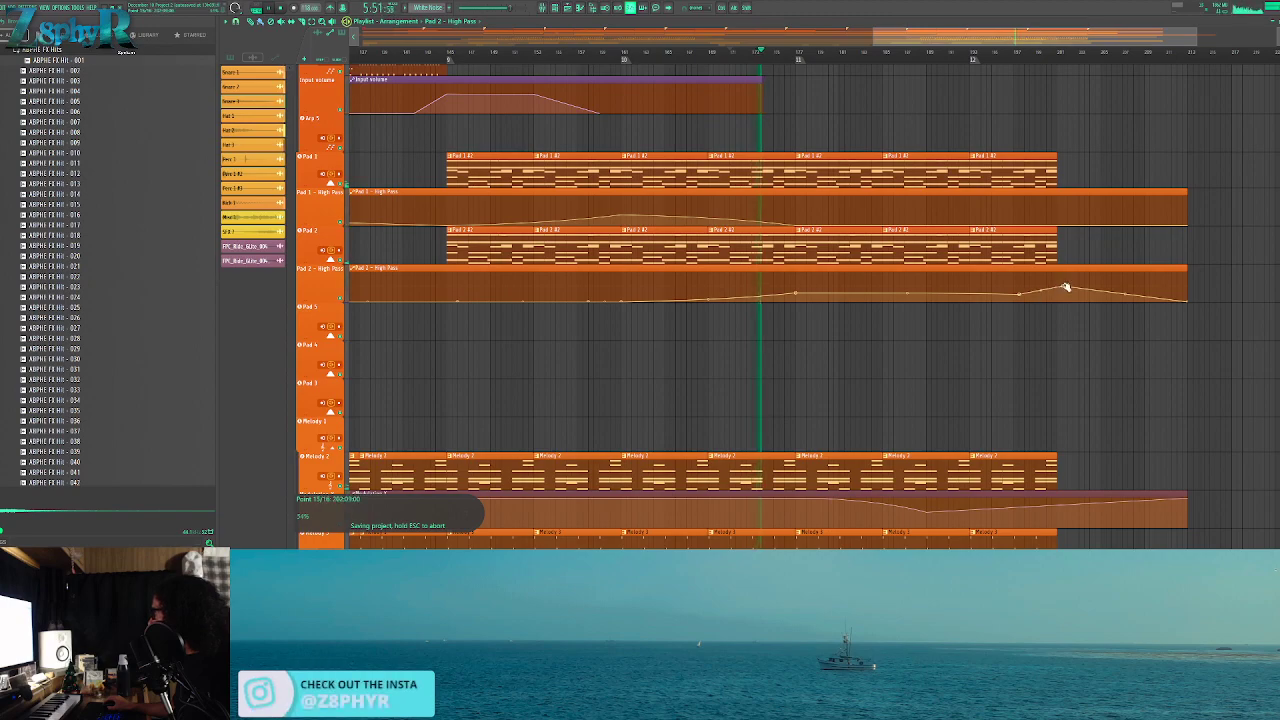
Duplicate the Kick 1 group that starts at bar 177 to about bar 185
scroll(1063, 274, down, 4)
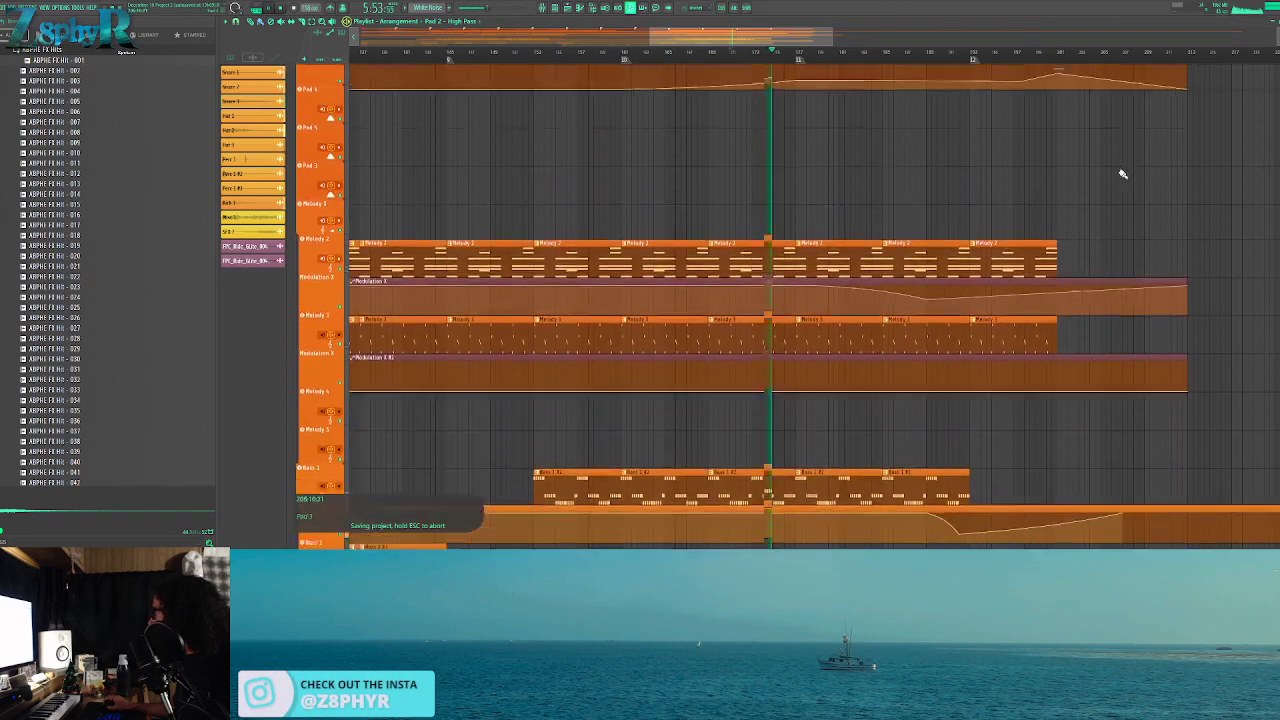
scroll(980, 260, down, 5)
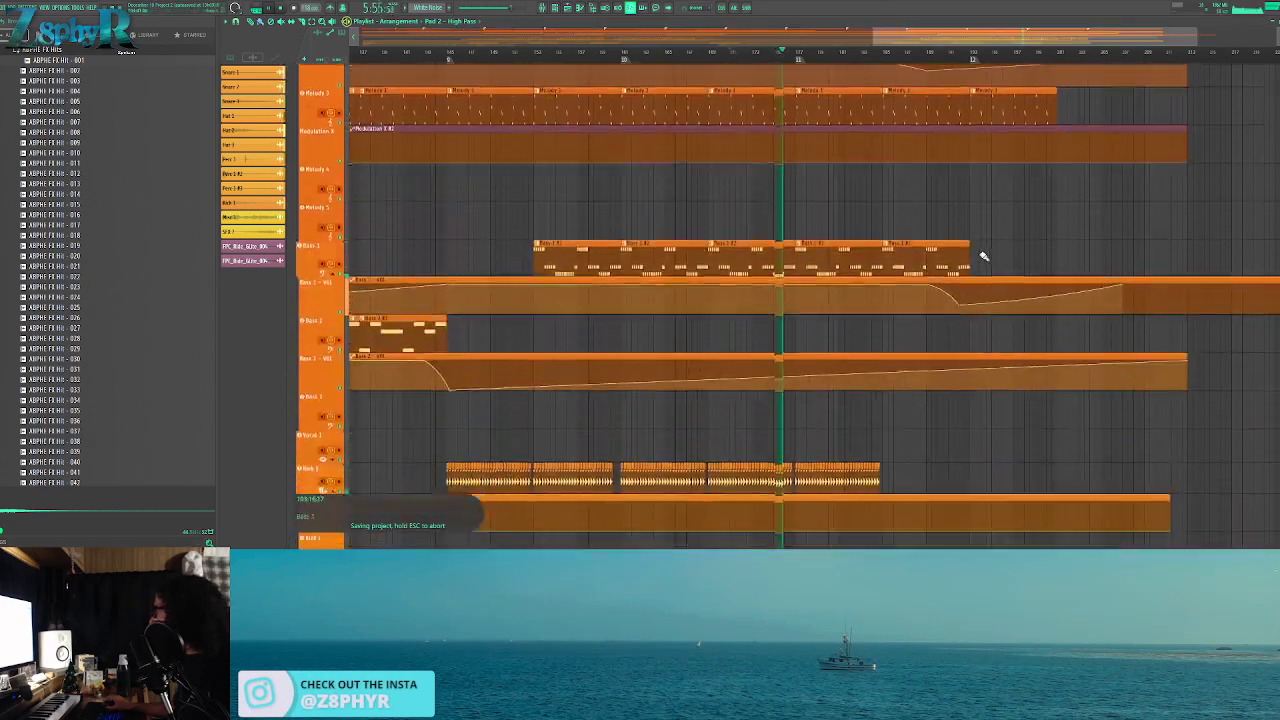
scroll(960, 282, up, 2)
scroll(953, 293, down, 2)
scroll(1027, 360, down, 2)
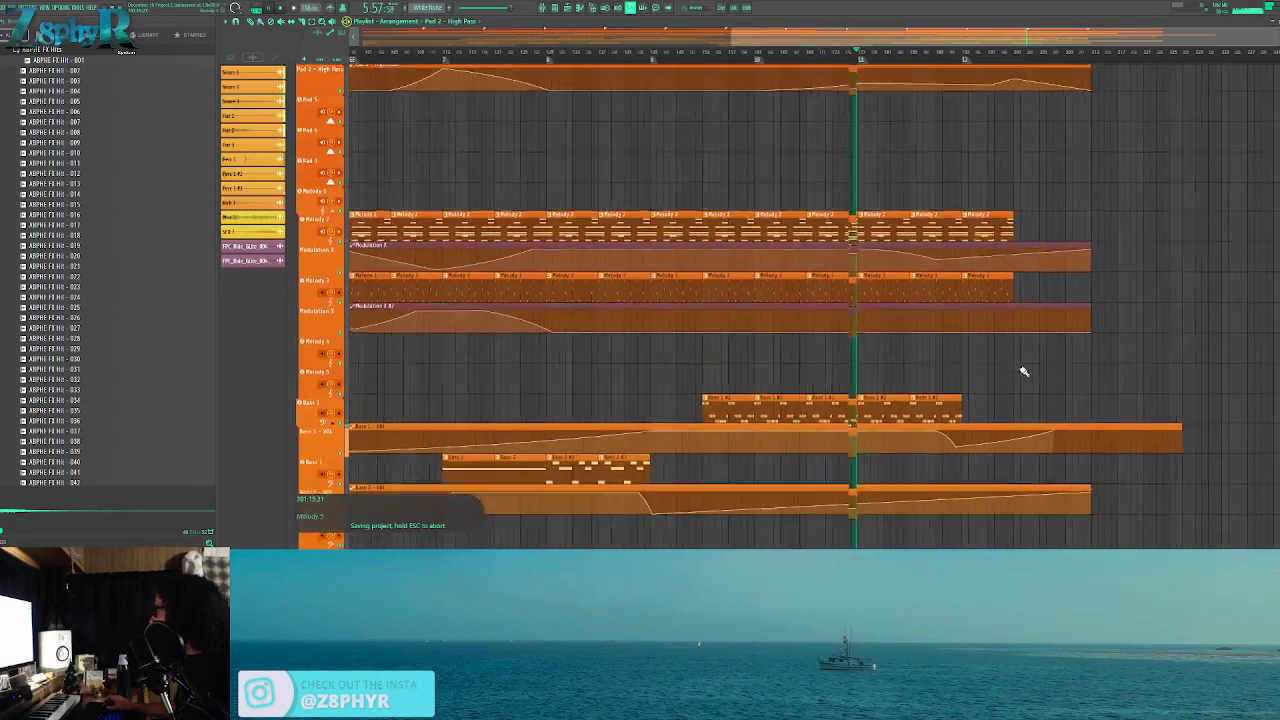
scroll(1021, 375, down, 3)
scroll(1000, 374, down, 3)
scroll(977, 367, up, 3)
drag(829, 379, 644, 381)
key(ctrl+b)
click(800, 366)
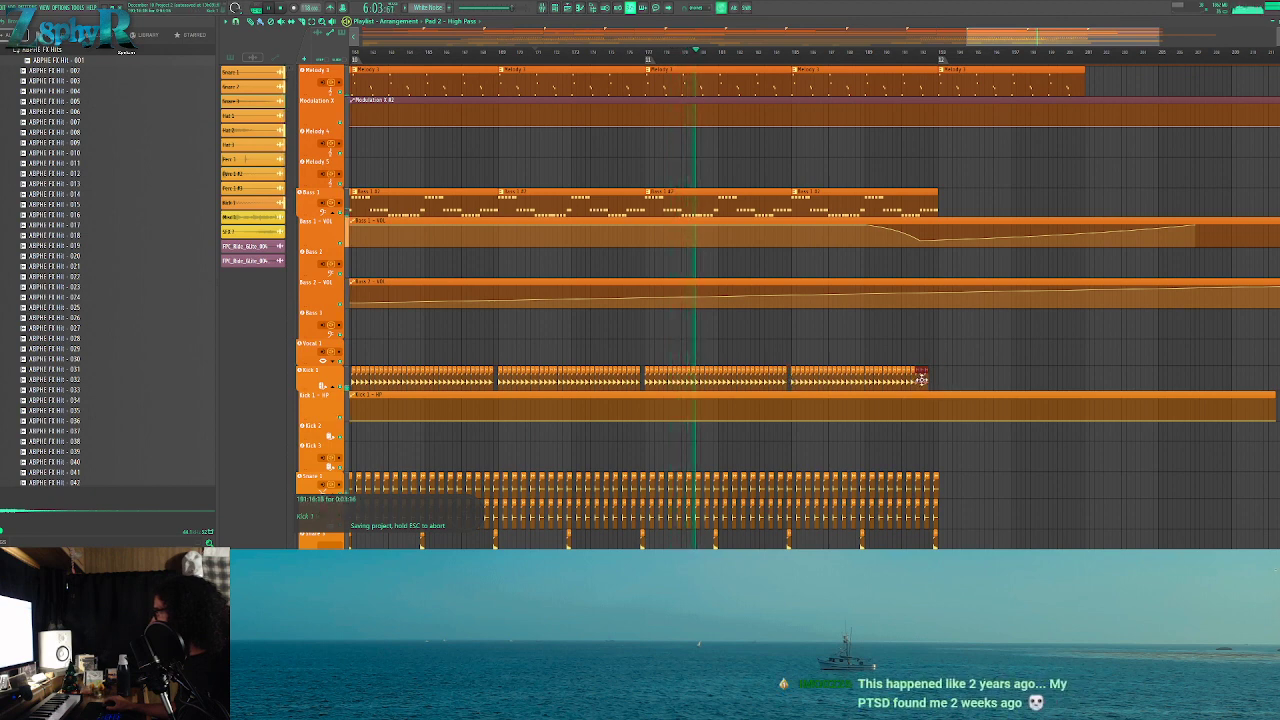
Duplicate the last Kick 1 group to about bar 193
drag(935, 380, 832, 380)
key(ctrl+b)
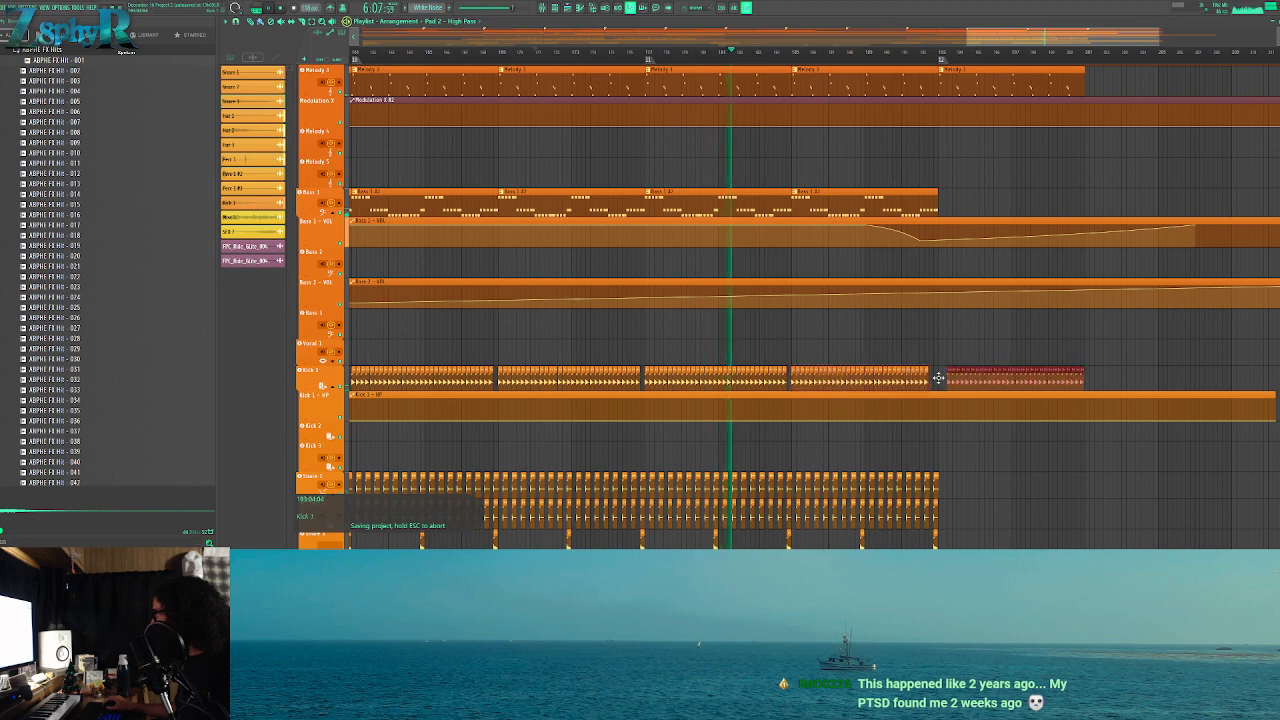
key(ctrl+d)
Shape the Kick 1 HP automation to rise from about bar 197 to a peak near bar 200, and trim the clip at bar 201
right_click(941, 419)
right_click(1015, 415)
right_click(1068, 406)
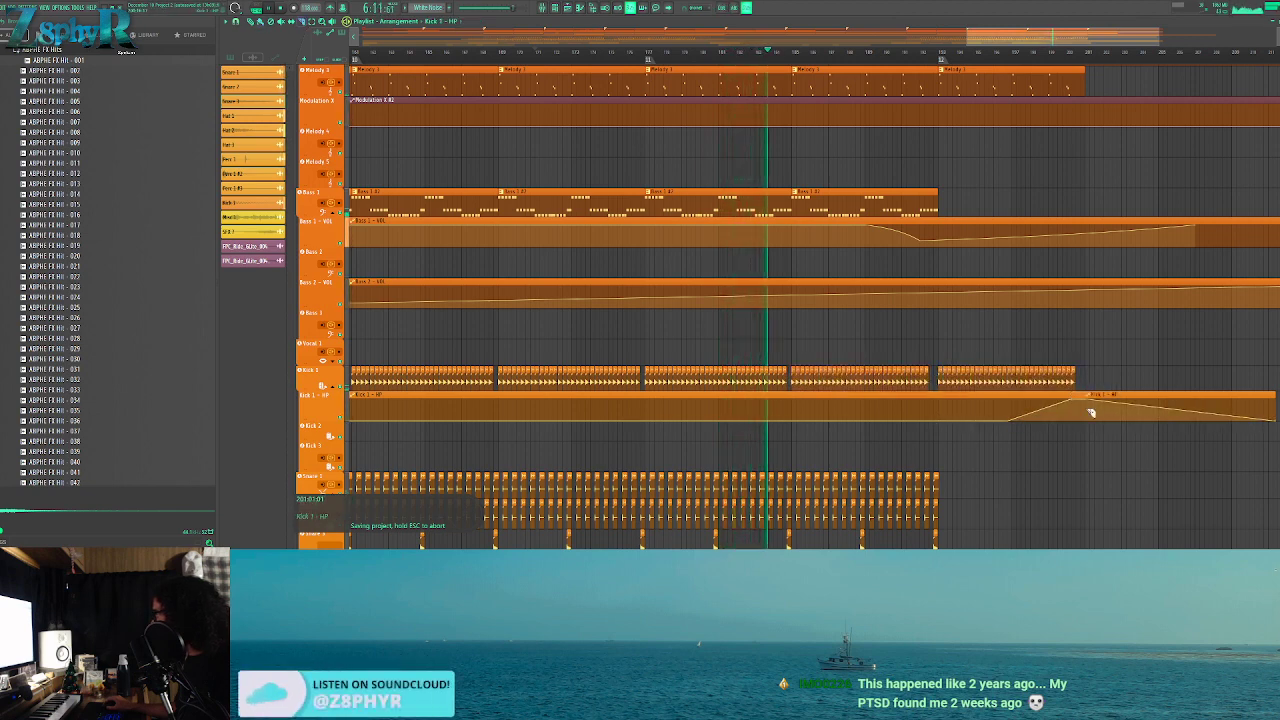
drag(1088, 413, 1114, 440)
scroll(1106, 374, down, 5)
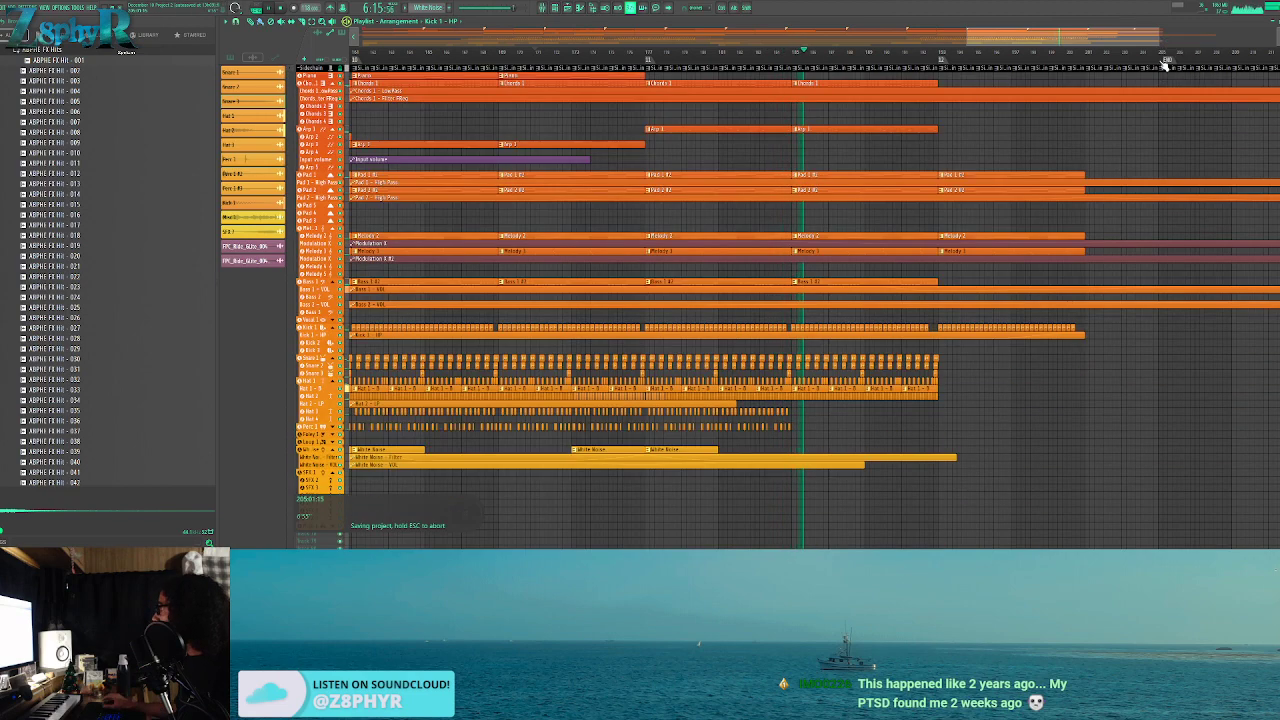
Replace the Kick 1 clips from bar 185 to 193 with a duplicate of the group that starts at bar 177
scroll(831, 232, up, 2)
scroll(831, 232, up, 5)
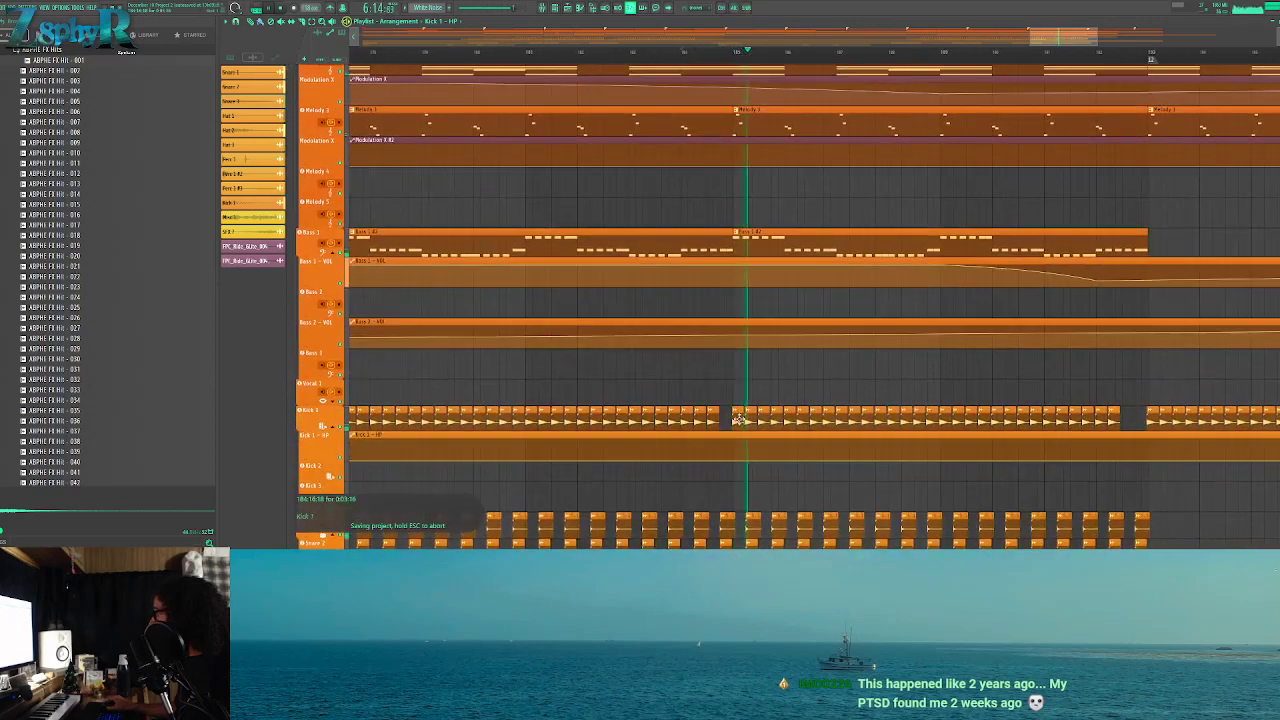
drag(738, 418, 1110, 420)
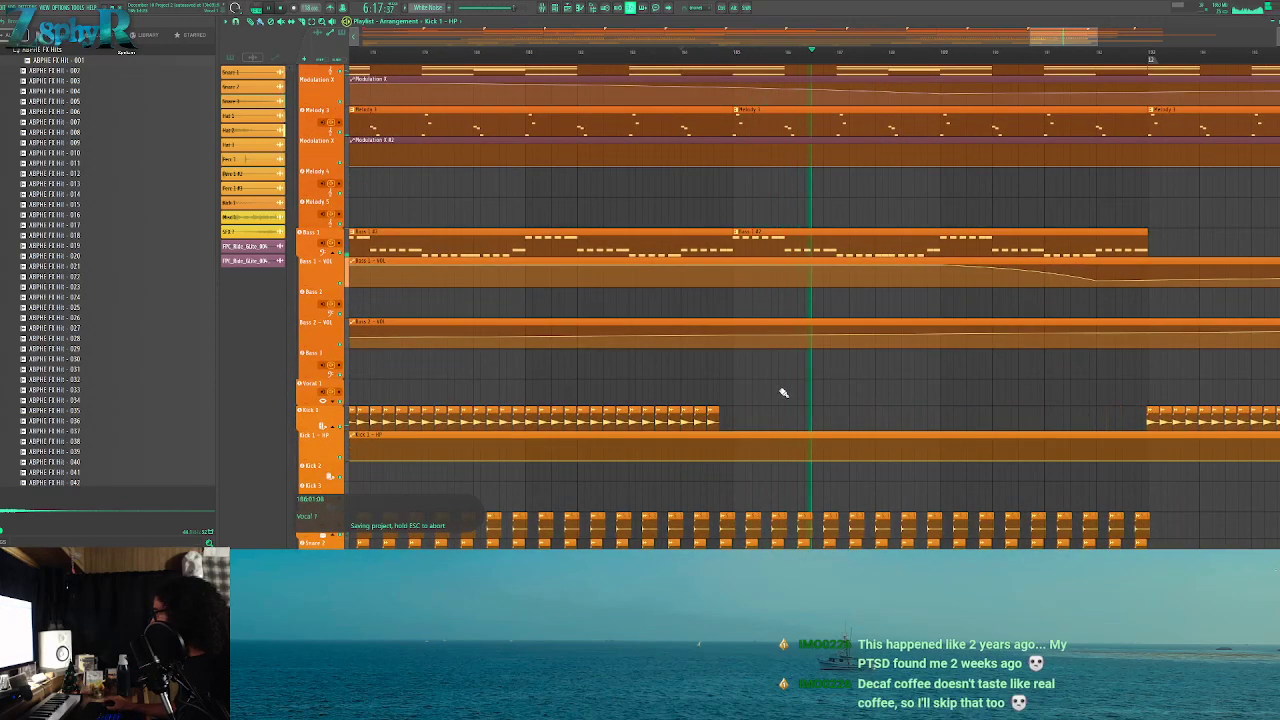
drag(812, 402, 970, 357)
drag(960, 360, 479, 369)
key(ctrl+b)
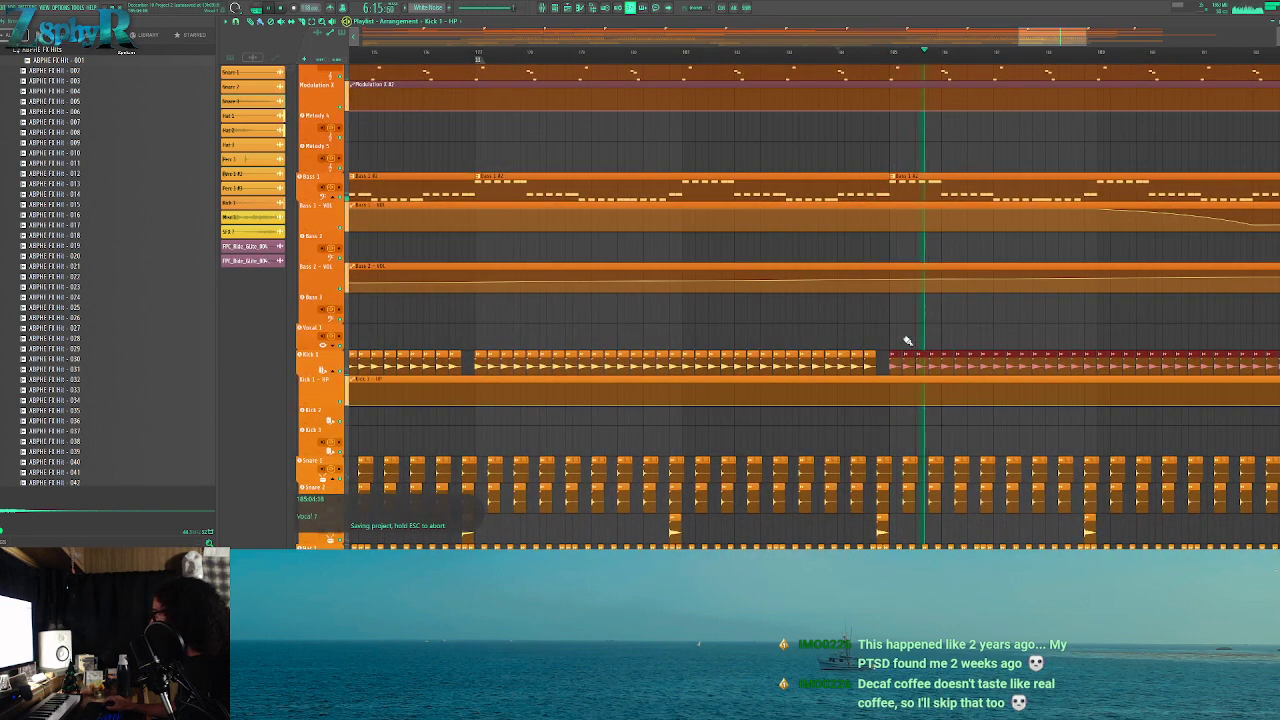
Replace the Kick 1 clips after bar 193 with a duplicate of the group that starts at bar 185
mouse_move(479, 304)
mouse_down()
mouse_move(697, 303)
mouse_move(657, 297)
mouse_up()
drag(814, 325, 1182, 328)
right_click(802, 325)
drag(809, 326, 384, 325)
key(ctrl+b)
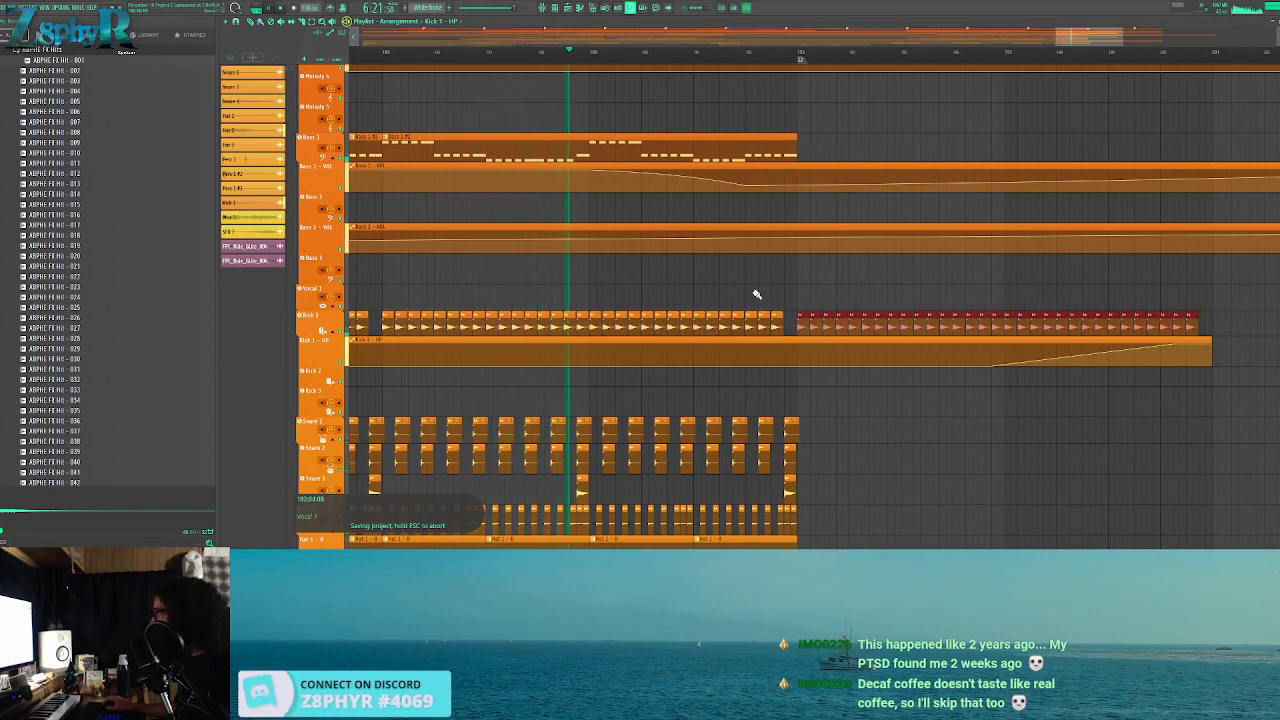
Copy the pair of Piano clips before bar 177 to bar 193 and combine the copies into one separate pattern
scroll(720, 260, up, 3)
scroll(701, 237, up, 8)
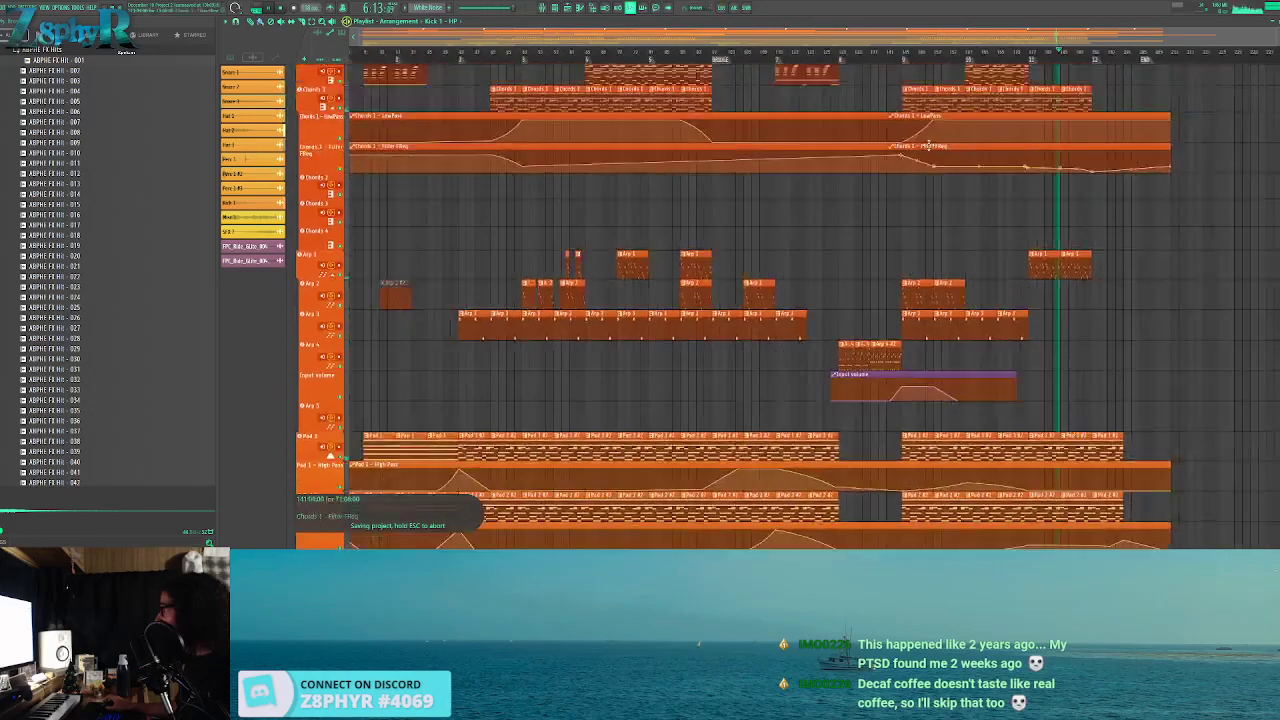
scroll(1068, 88, down, 5)
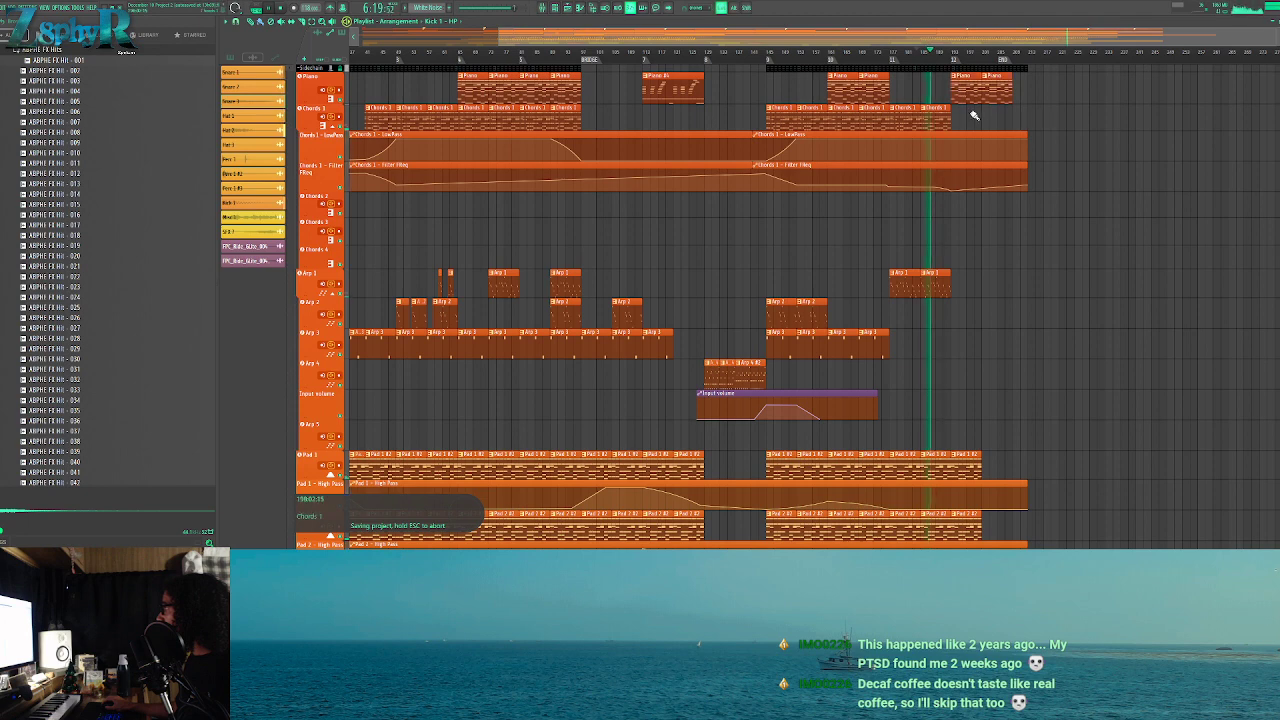
click(955, 85)
Delete the lowest row of bass notes from the separate Piano pattern placed at bar 193
double_click(1005, 90)
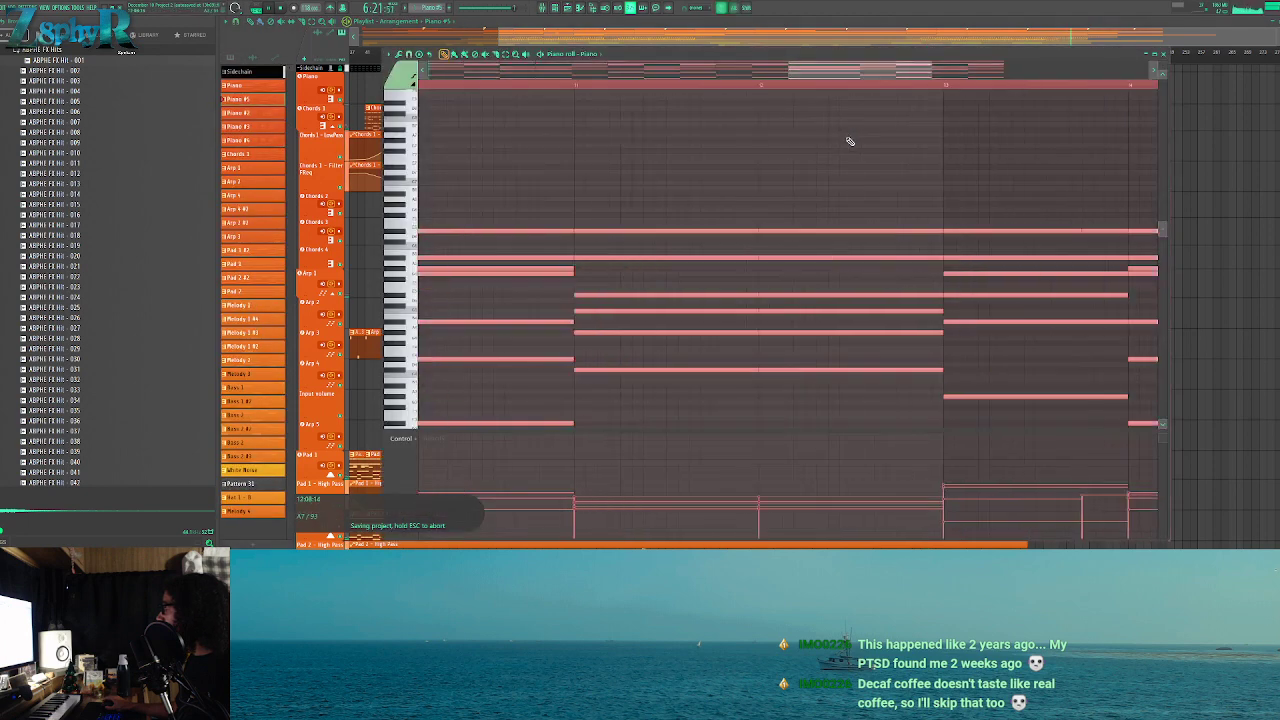
key(Escape)
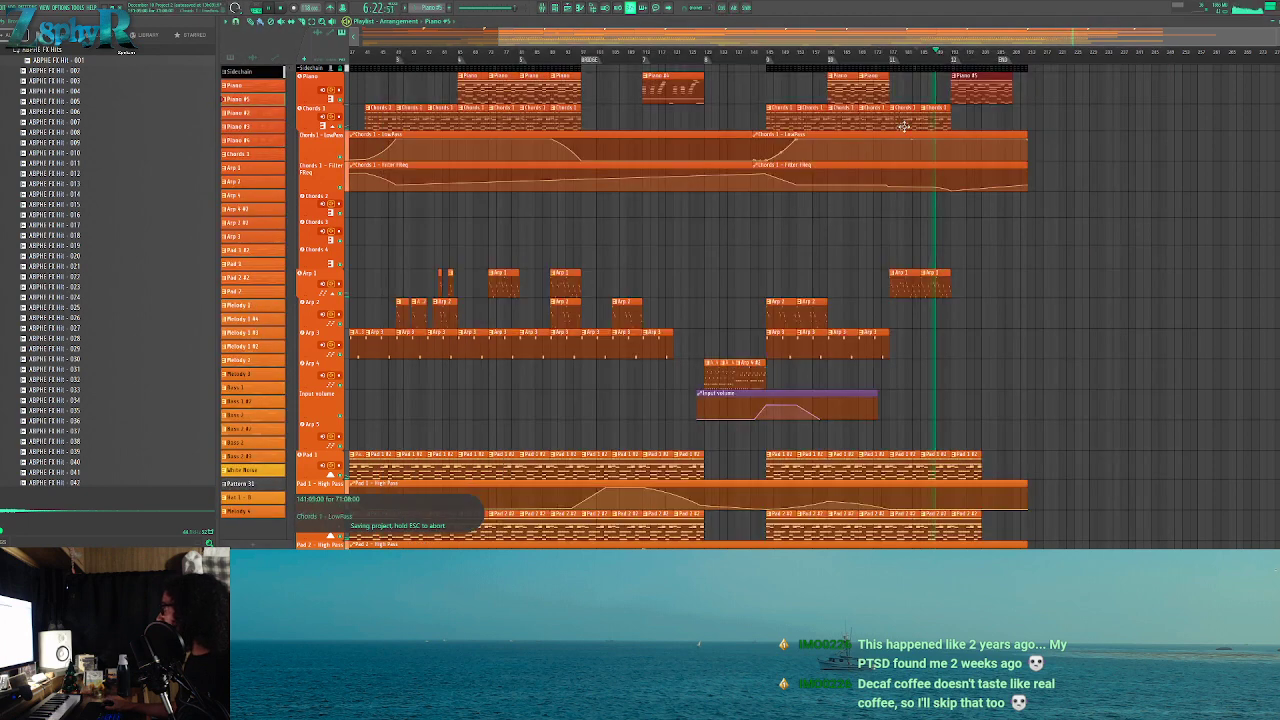
double_click(975, 90)
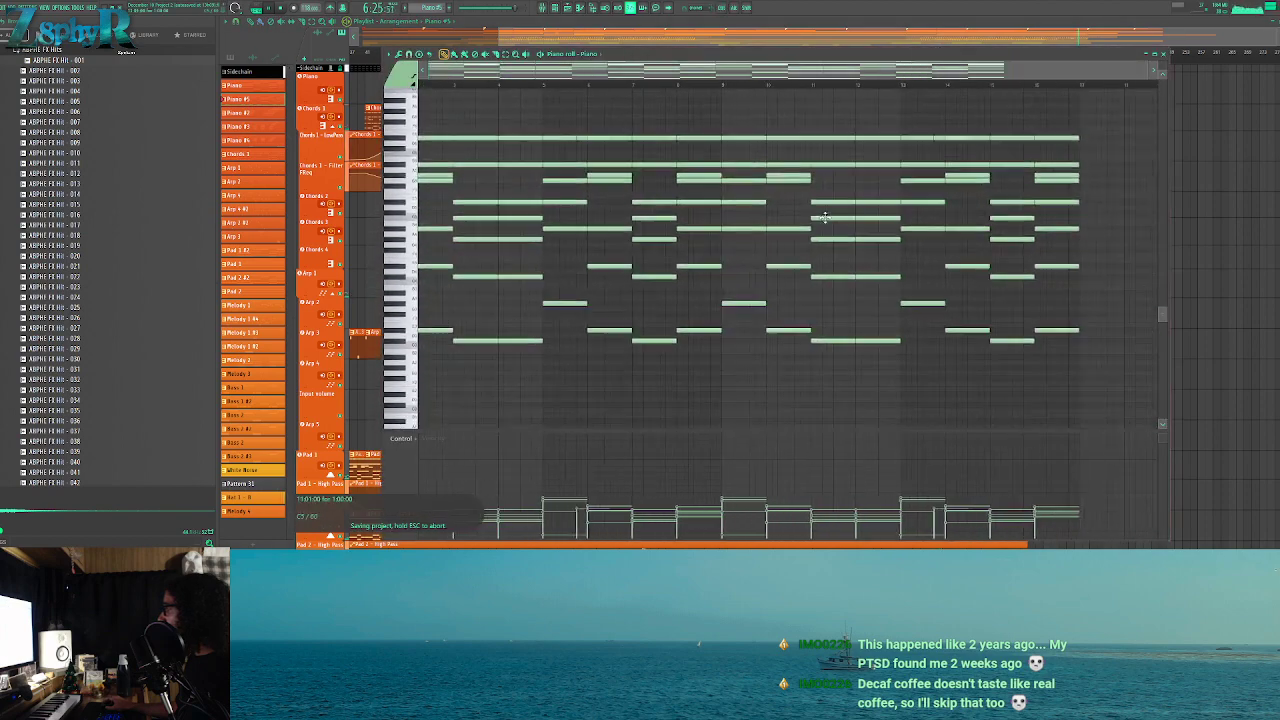
drag(990, 318, 420, 235)
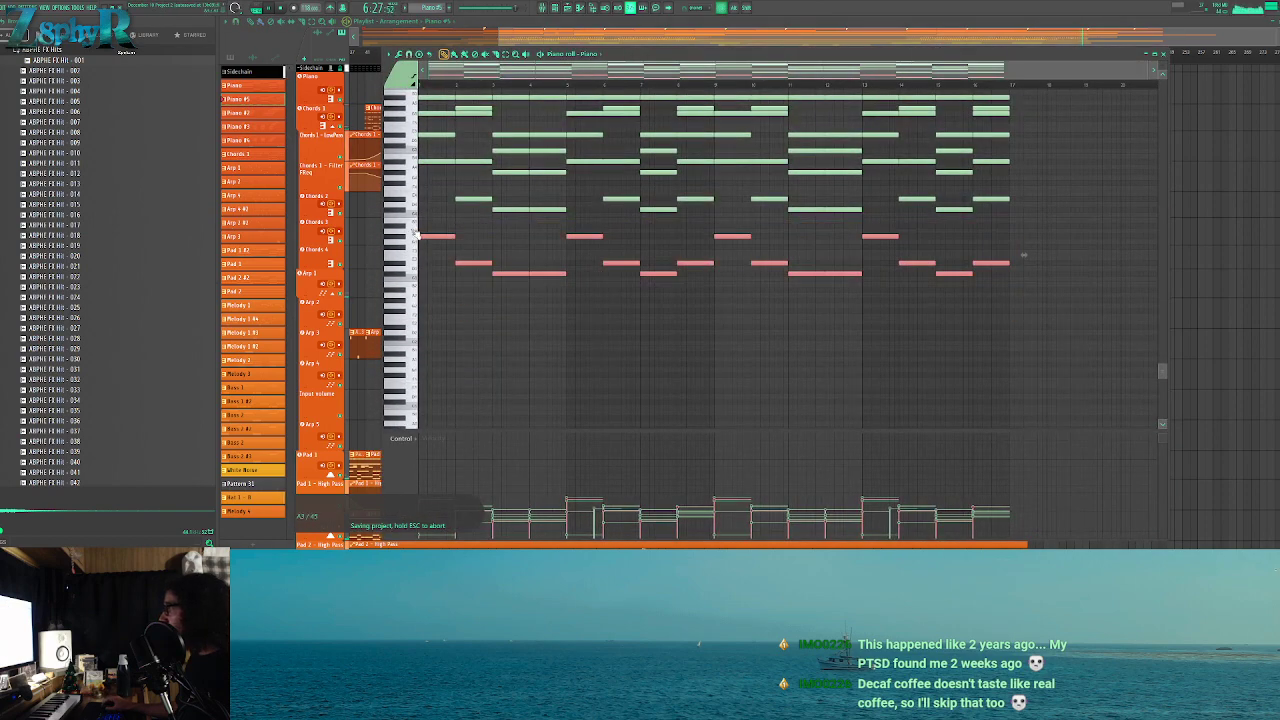
key(Delete)
key(F5)
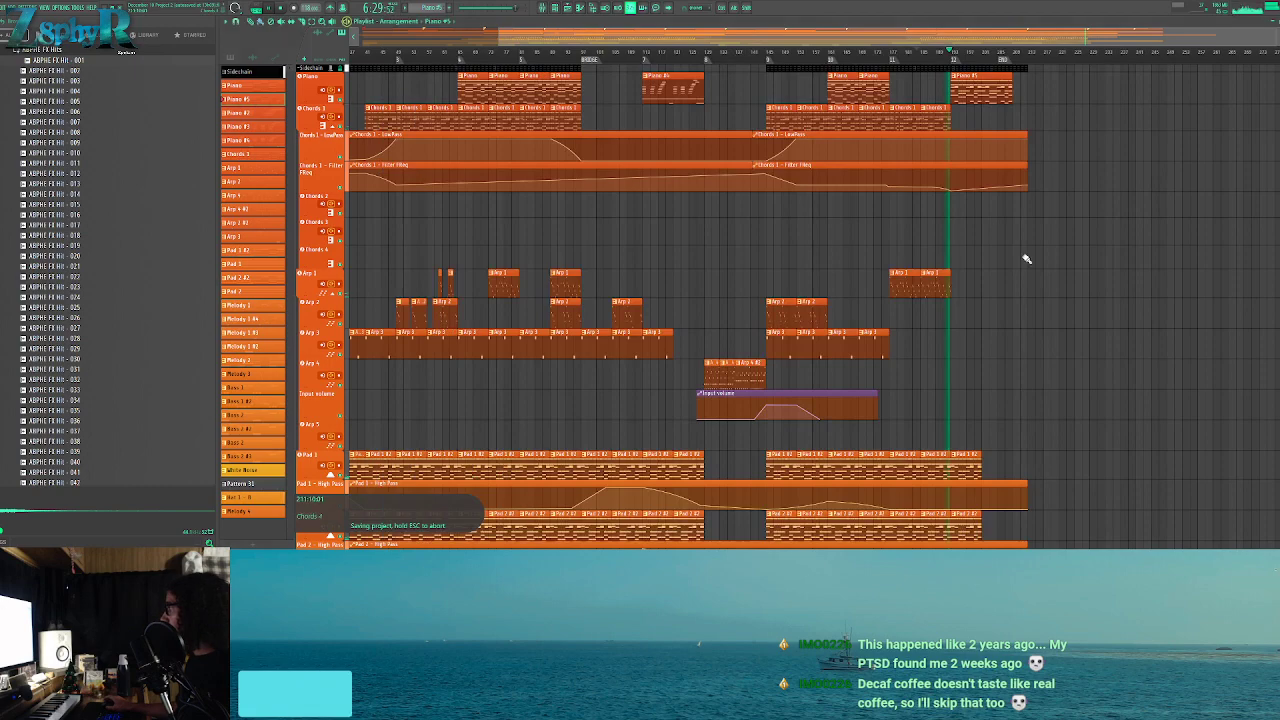
Shape closing peaks in the Pad 1 and Pad 2 High Pass automation at about bars 199 and 201, with a curved fall for Pad 2
scroll(1006, 282, down, 5)
scroll(1006, 282, down, 3)
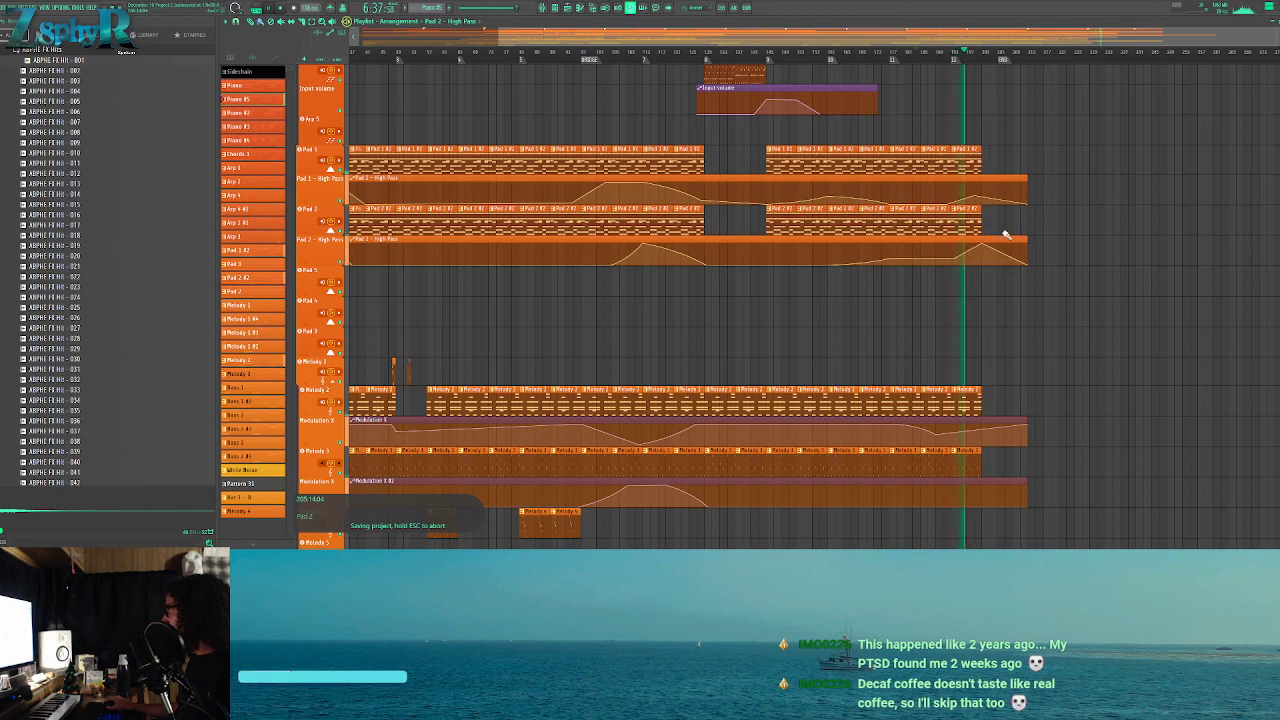
scroll(1031, 257, down, 8)
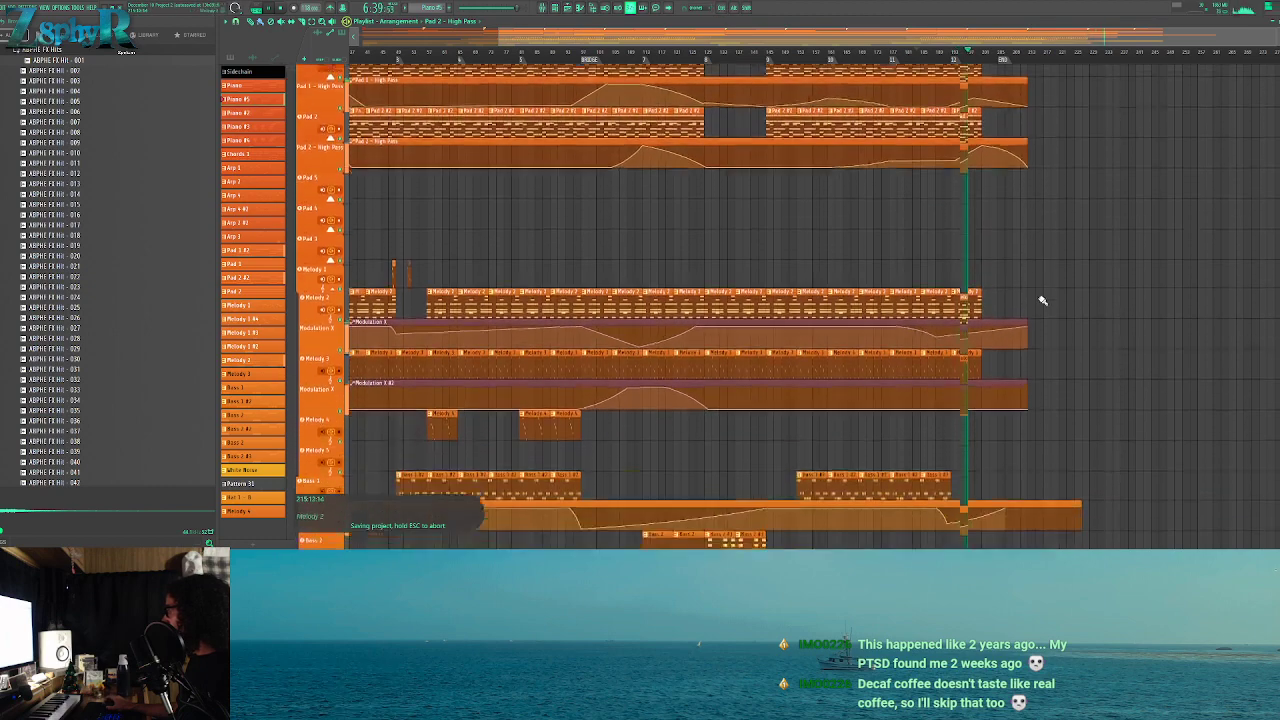
Remove the Piano variation clip that starts at bar 193 from the arrangement
scroll(1000, 333, up, 1)
scroll(1003, 308, down, 4)
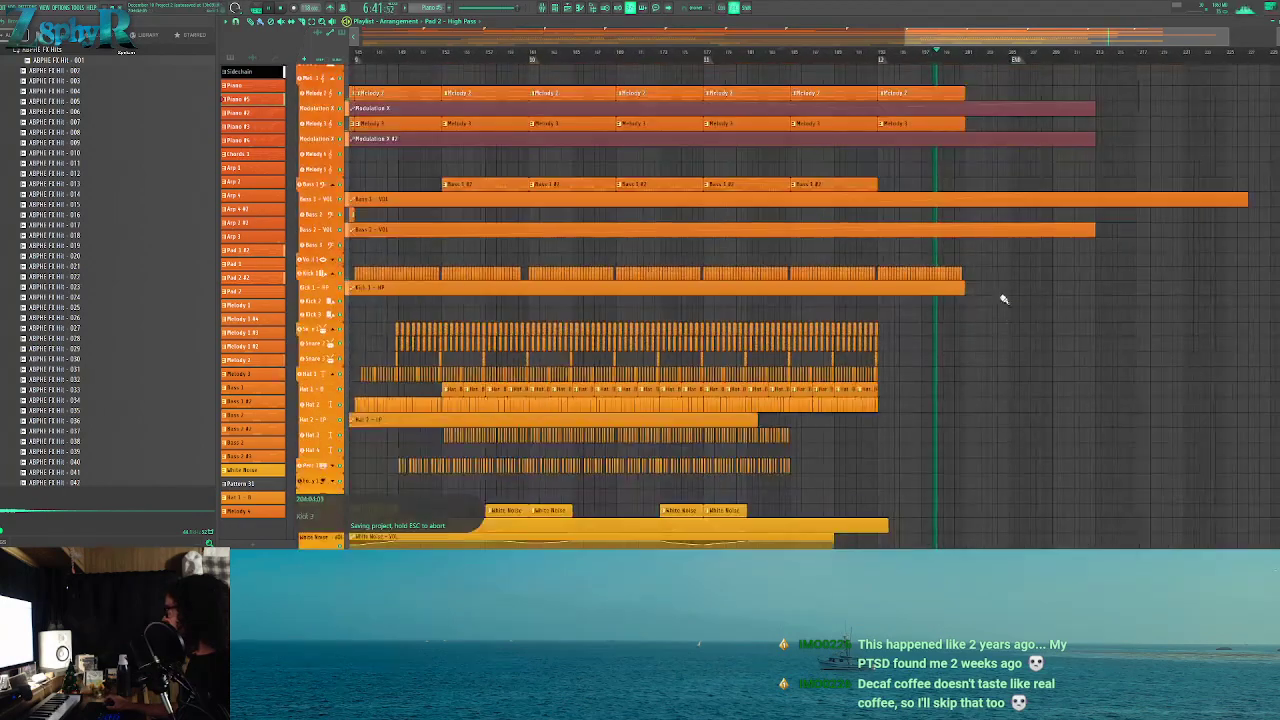
scroll(998, 278, down, 3)
scroll(995, 276, up, 15)
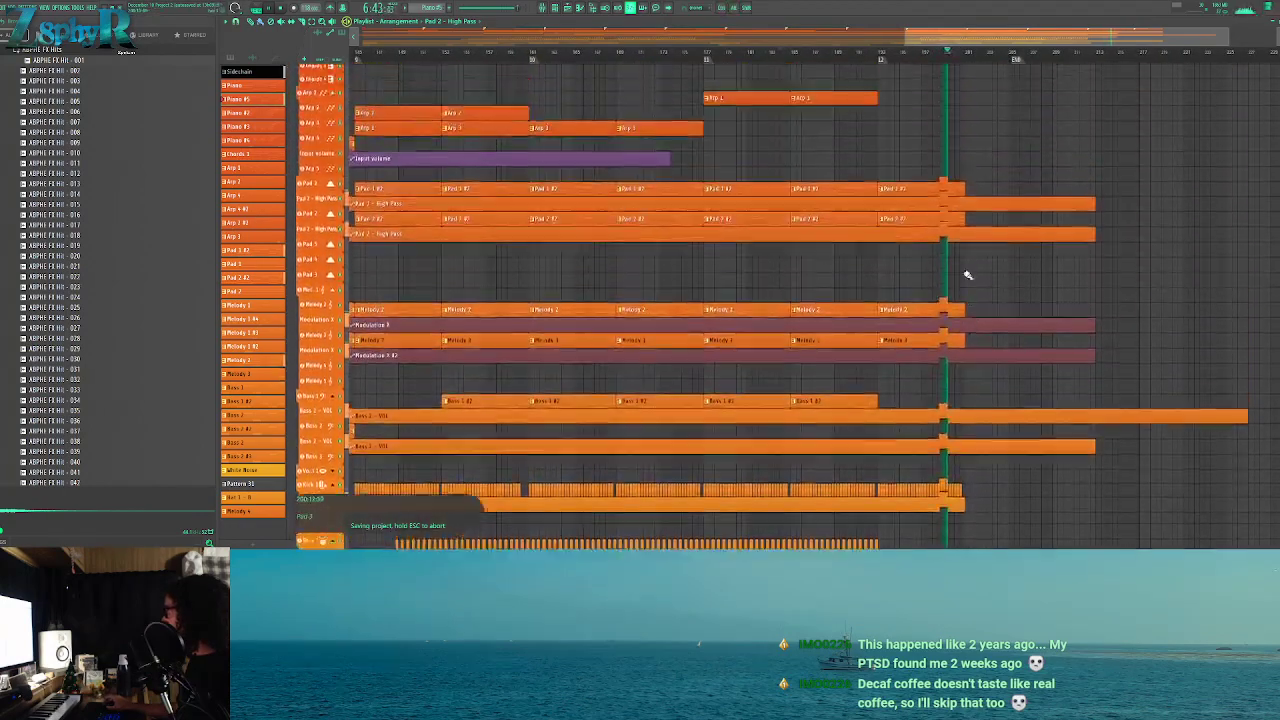
right_click(1006, 85)
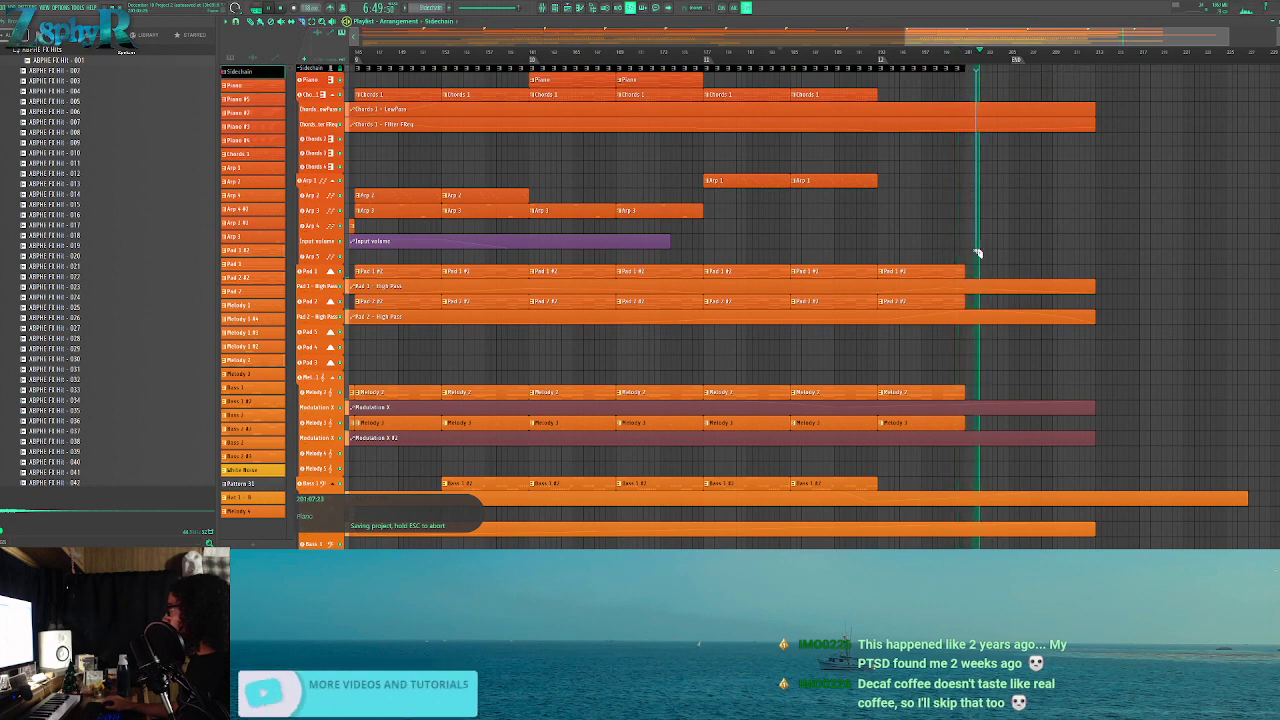
Cut the Chords 1 LowPass and filter automation and the Pad 1 and Pad 2 High Pass automation at about bar 201, and delete their tails
drag(962, 358, 962, 361)
key(b)
right_click(997, 108)
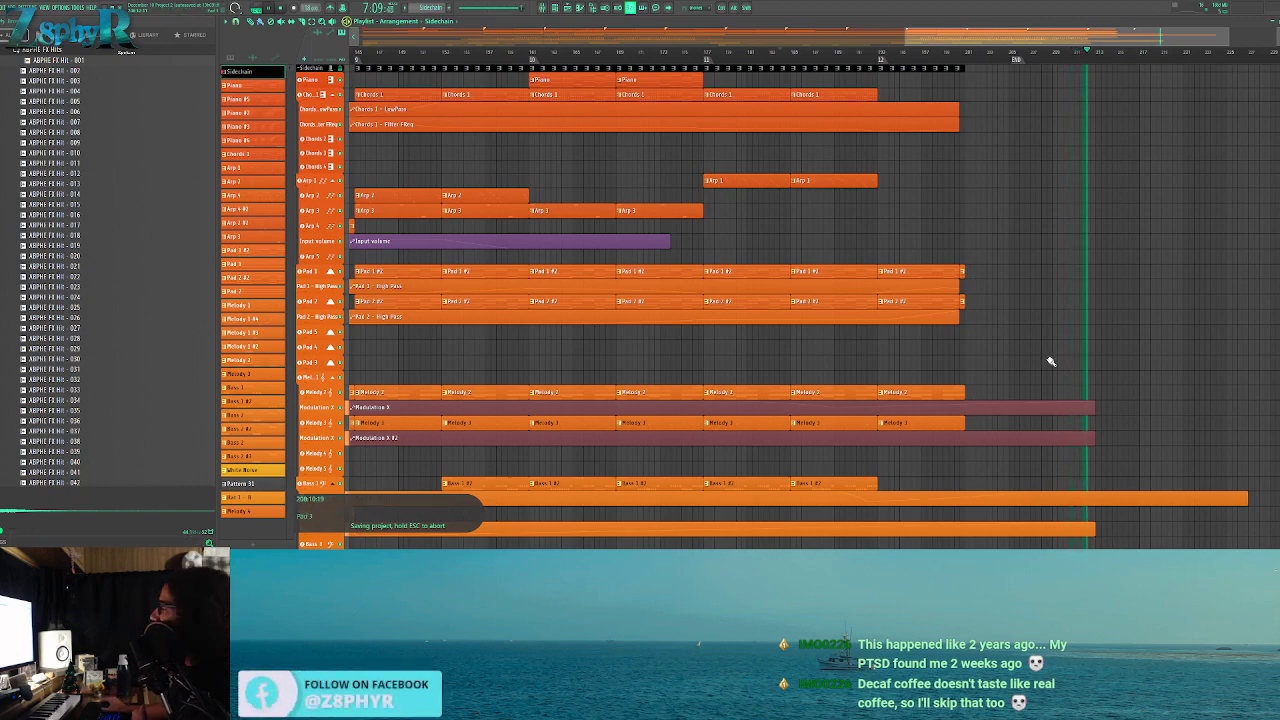
Shorten both Modulation X automation clips to about bar 204 and the Bass 1 and Bass 2 volume automation to just past bar 193
scroll(1010, 320, down, 2)
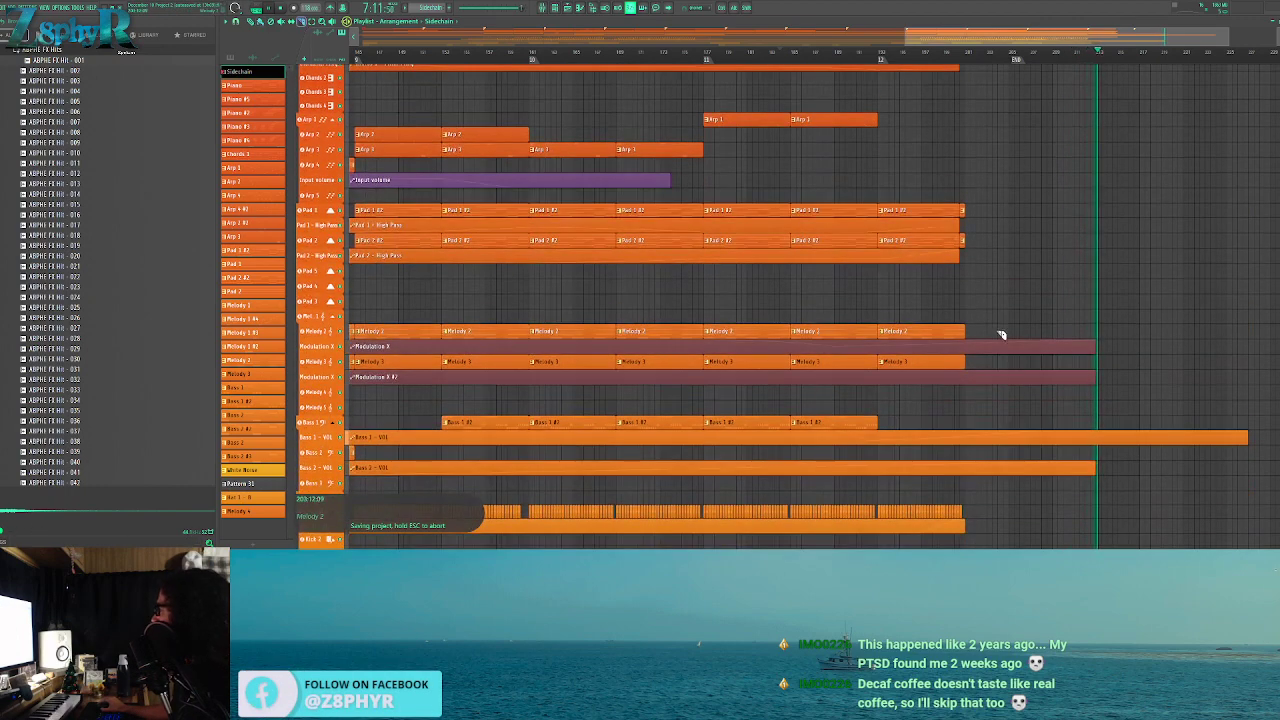
scroll(1034, 357, down, 2)
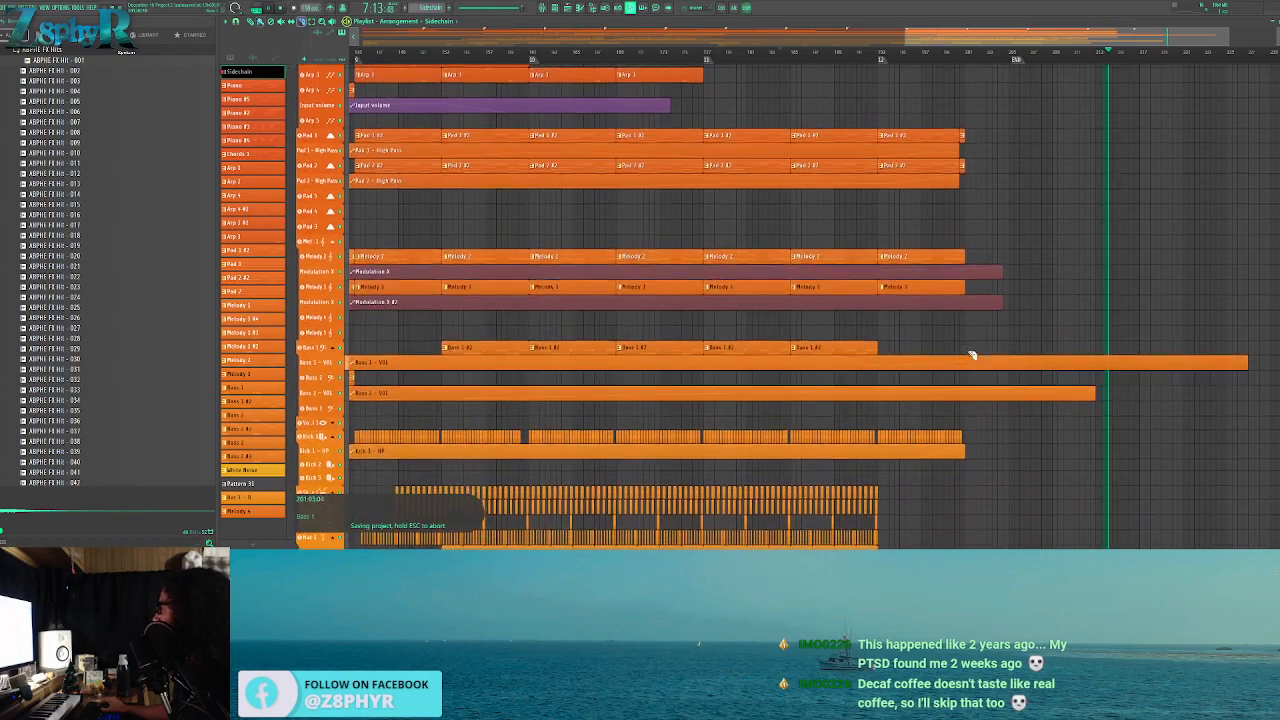
scroll(1000, 390, down, 8)
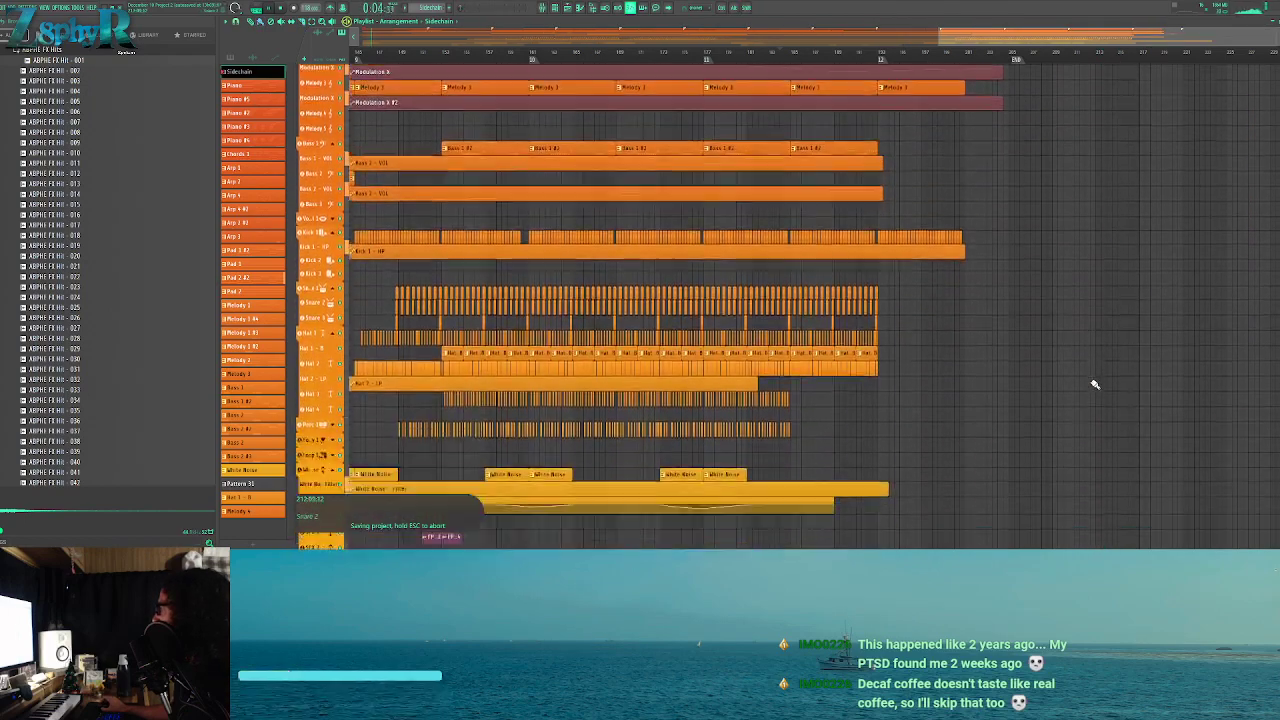
Look over the whole arrangement from the SFX tracks up to the Piano track, and save the project
scroll(1050, 390, down, 3)
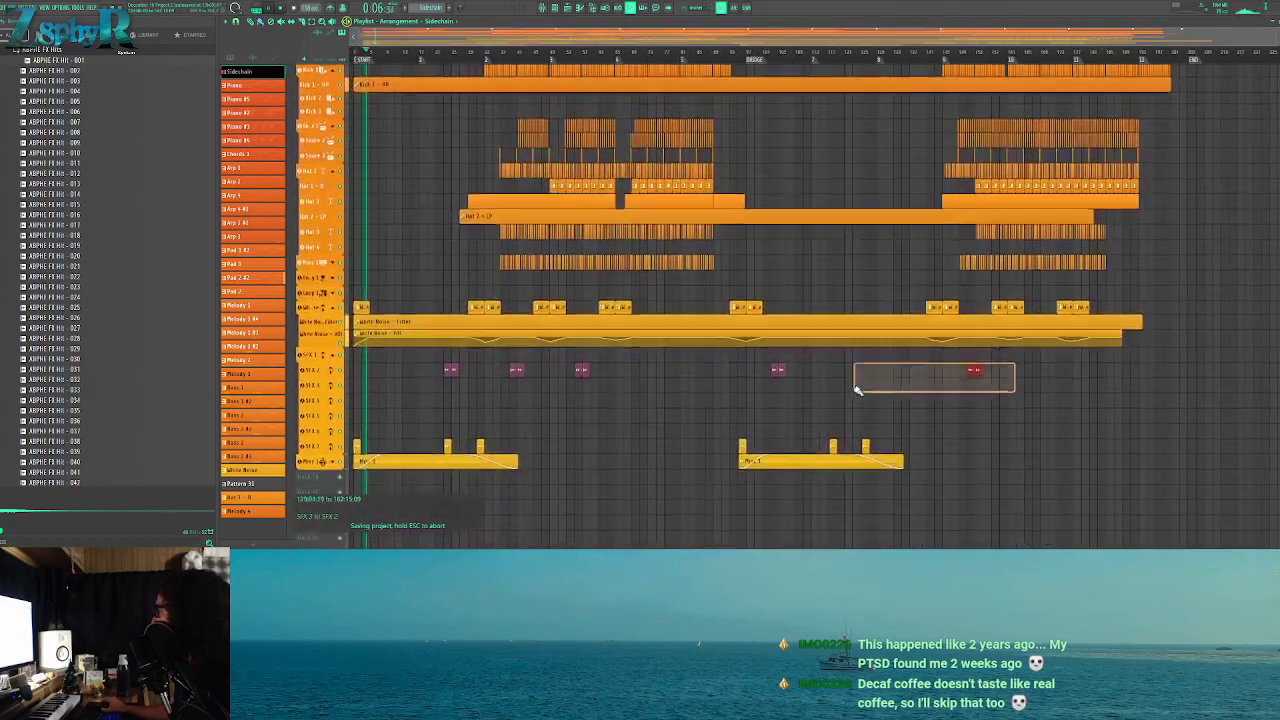
scroll(494, 300, up, 5)
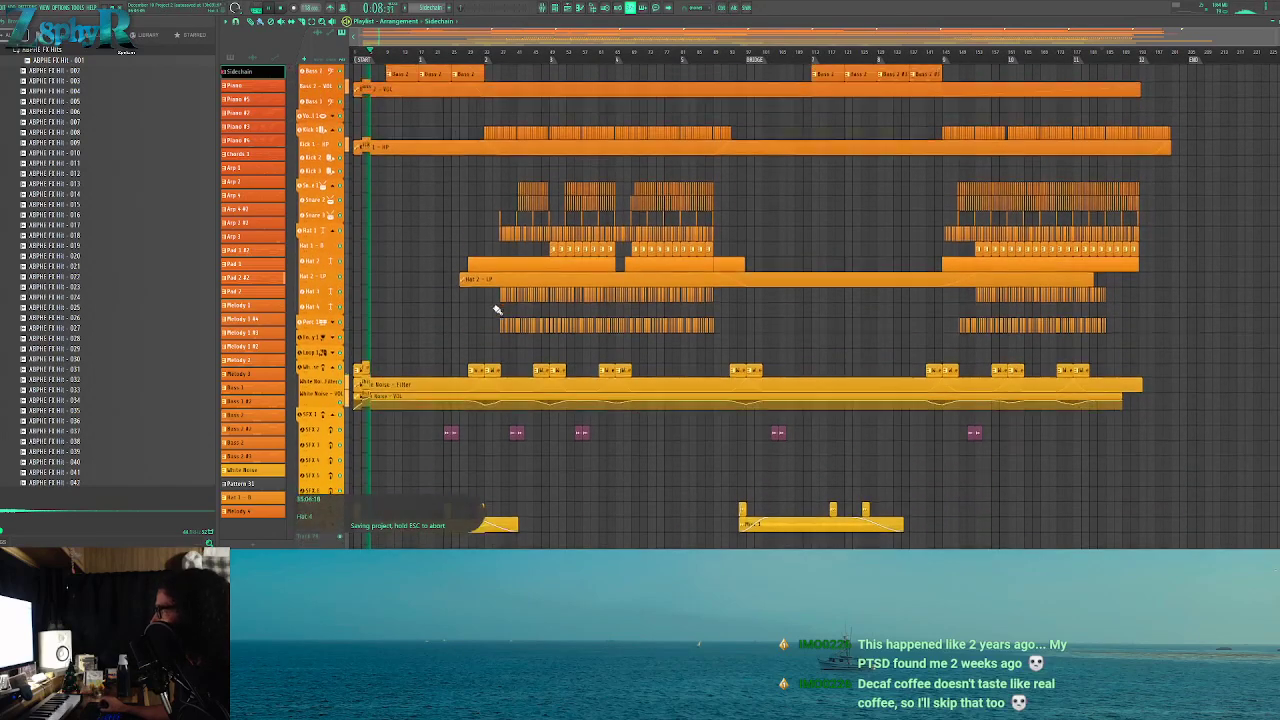
scroll(421, 317, up, 6)
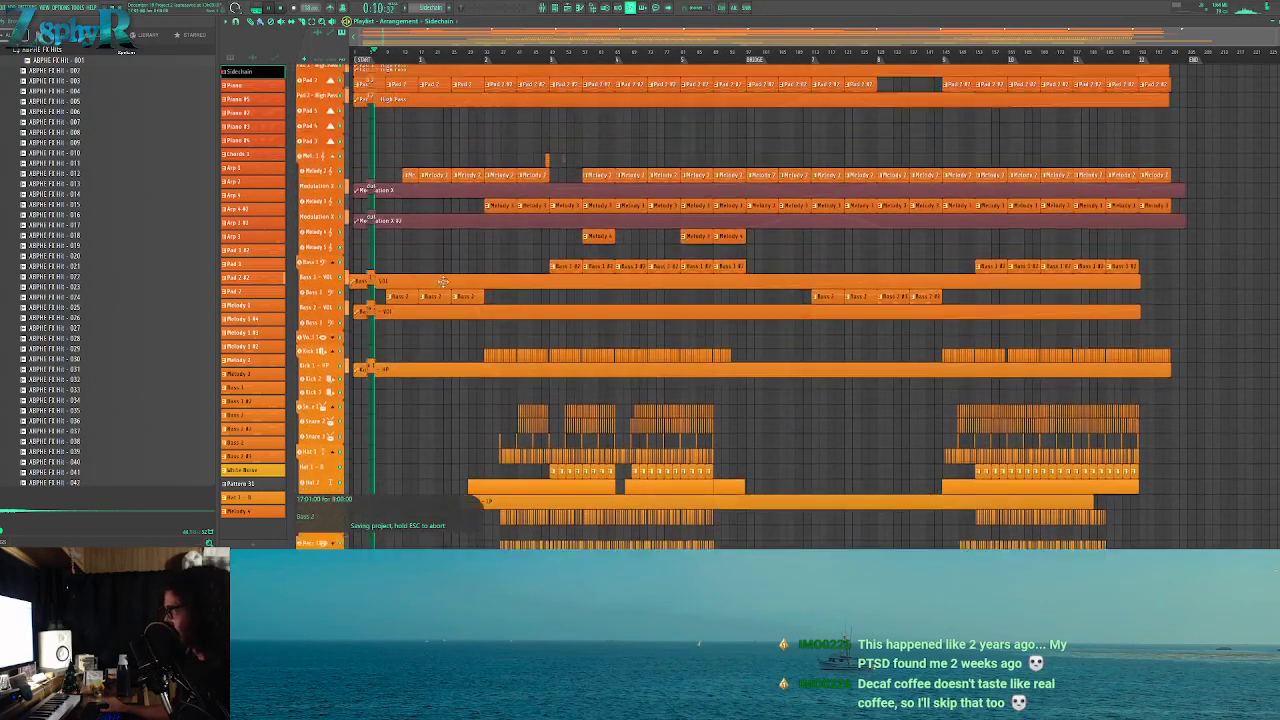
scroll(456, 256, down, 3)
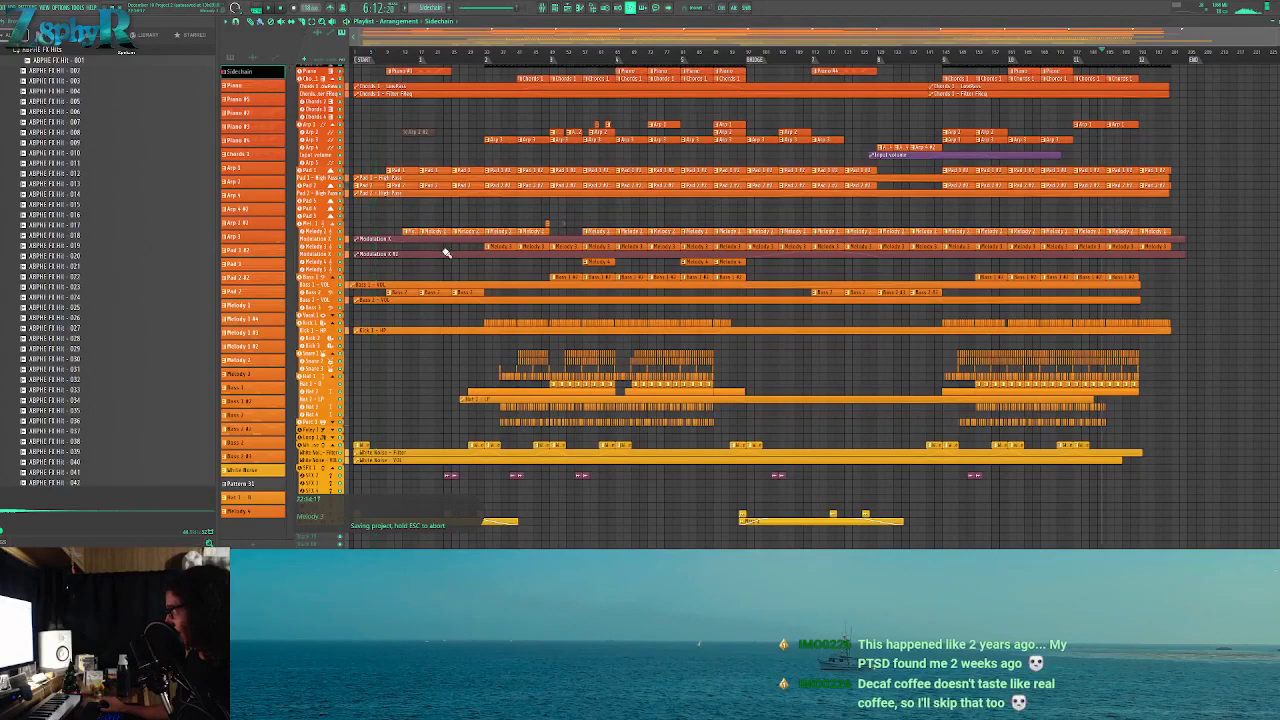
key(ctrl+s)
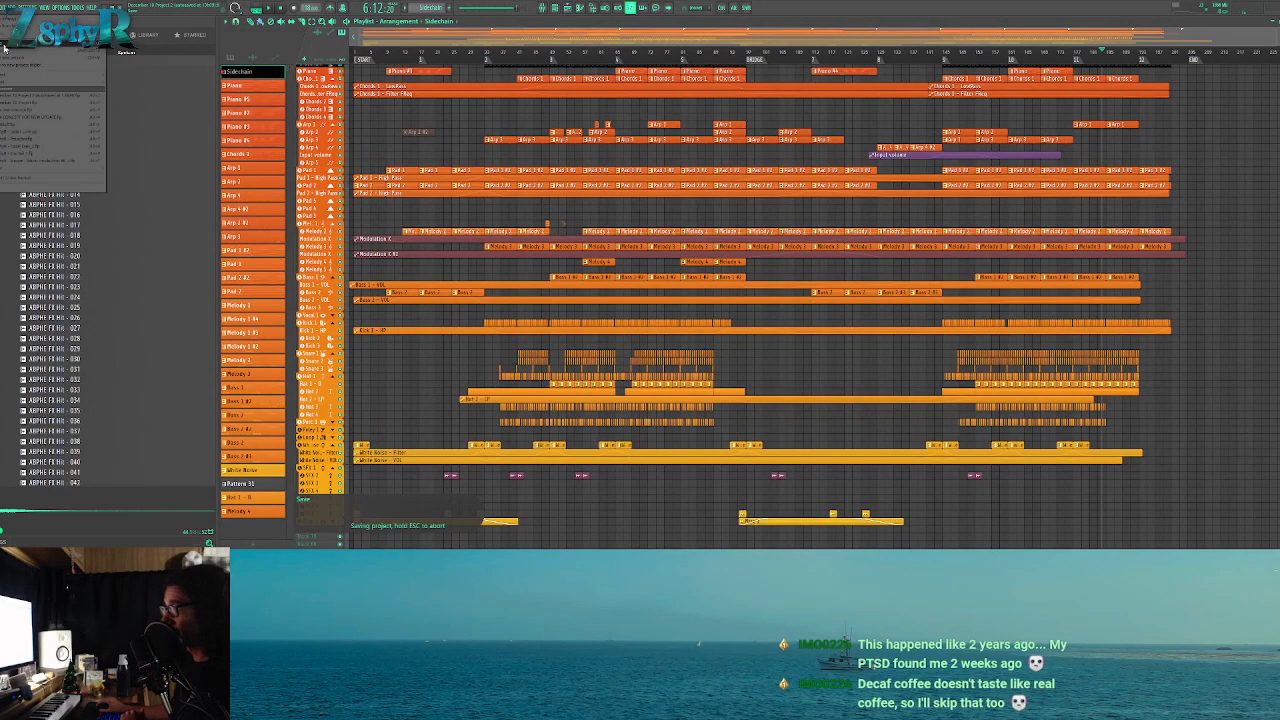